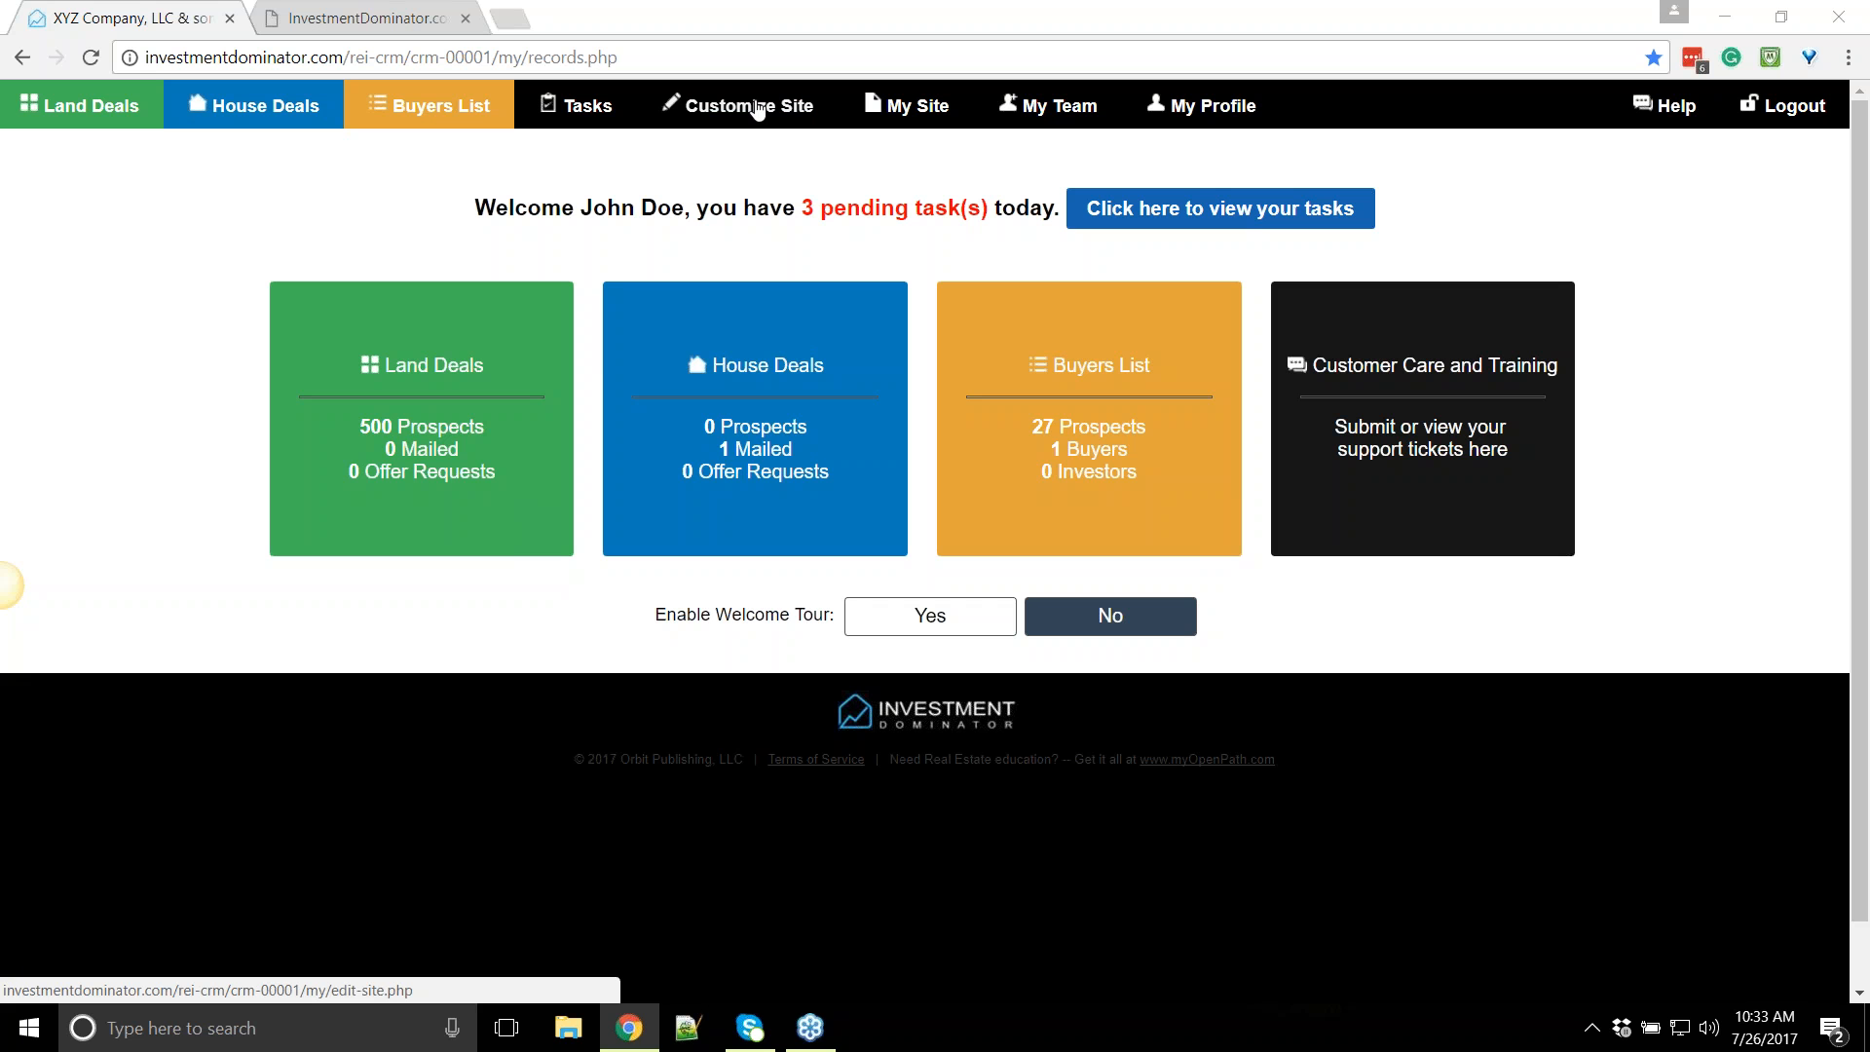
View the company information in the site customization settings and the signature image on the My Profile page
{"action": "left_click", "coordinate": [759, 109]}
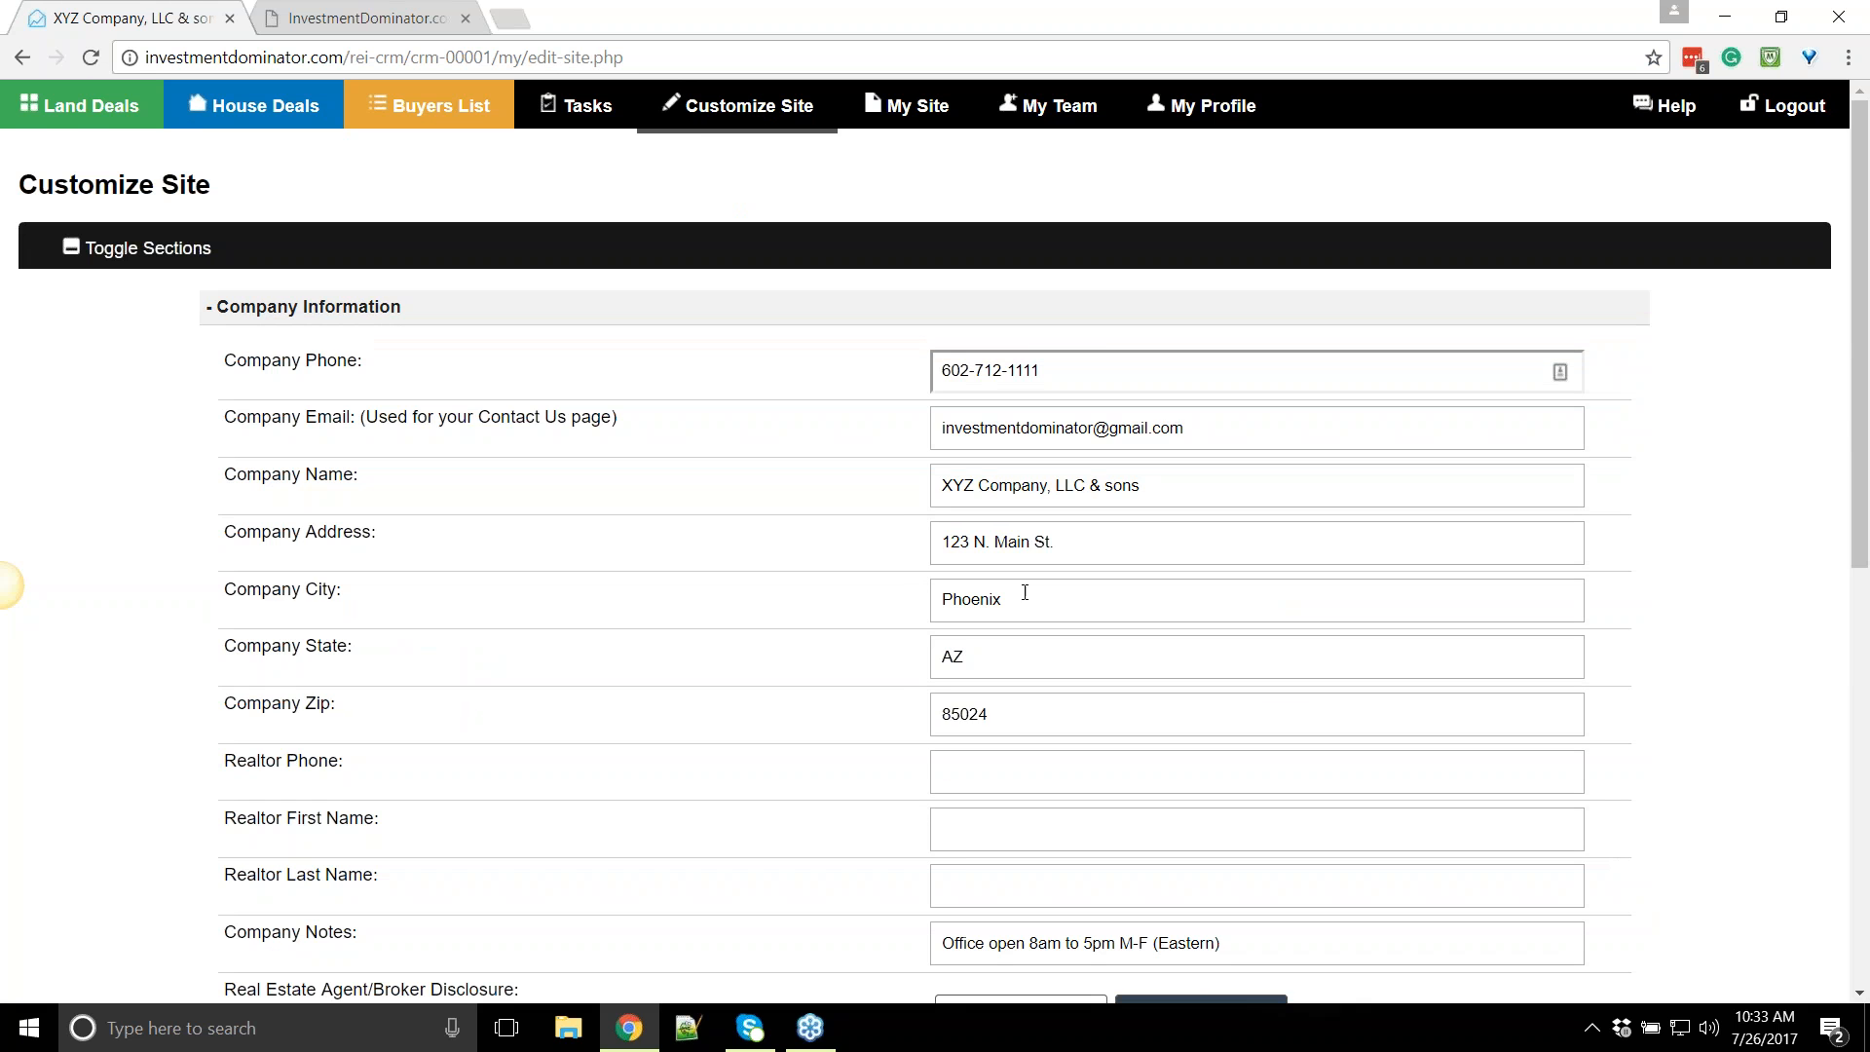
{"action": "scroll", "coordinate": [935, 467], "scroll_direction": "down", "scroll_amount": 1}
{"action": "scroll", "coordinate": [930, 466], "scroll_direction": "up", "scroll_amount": 1}
{"action": "left_click", "coordinate": [1208, 107]}
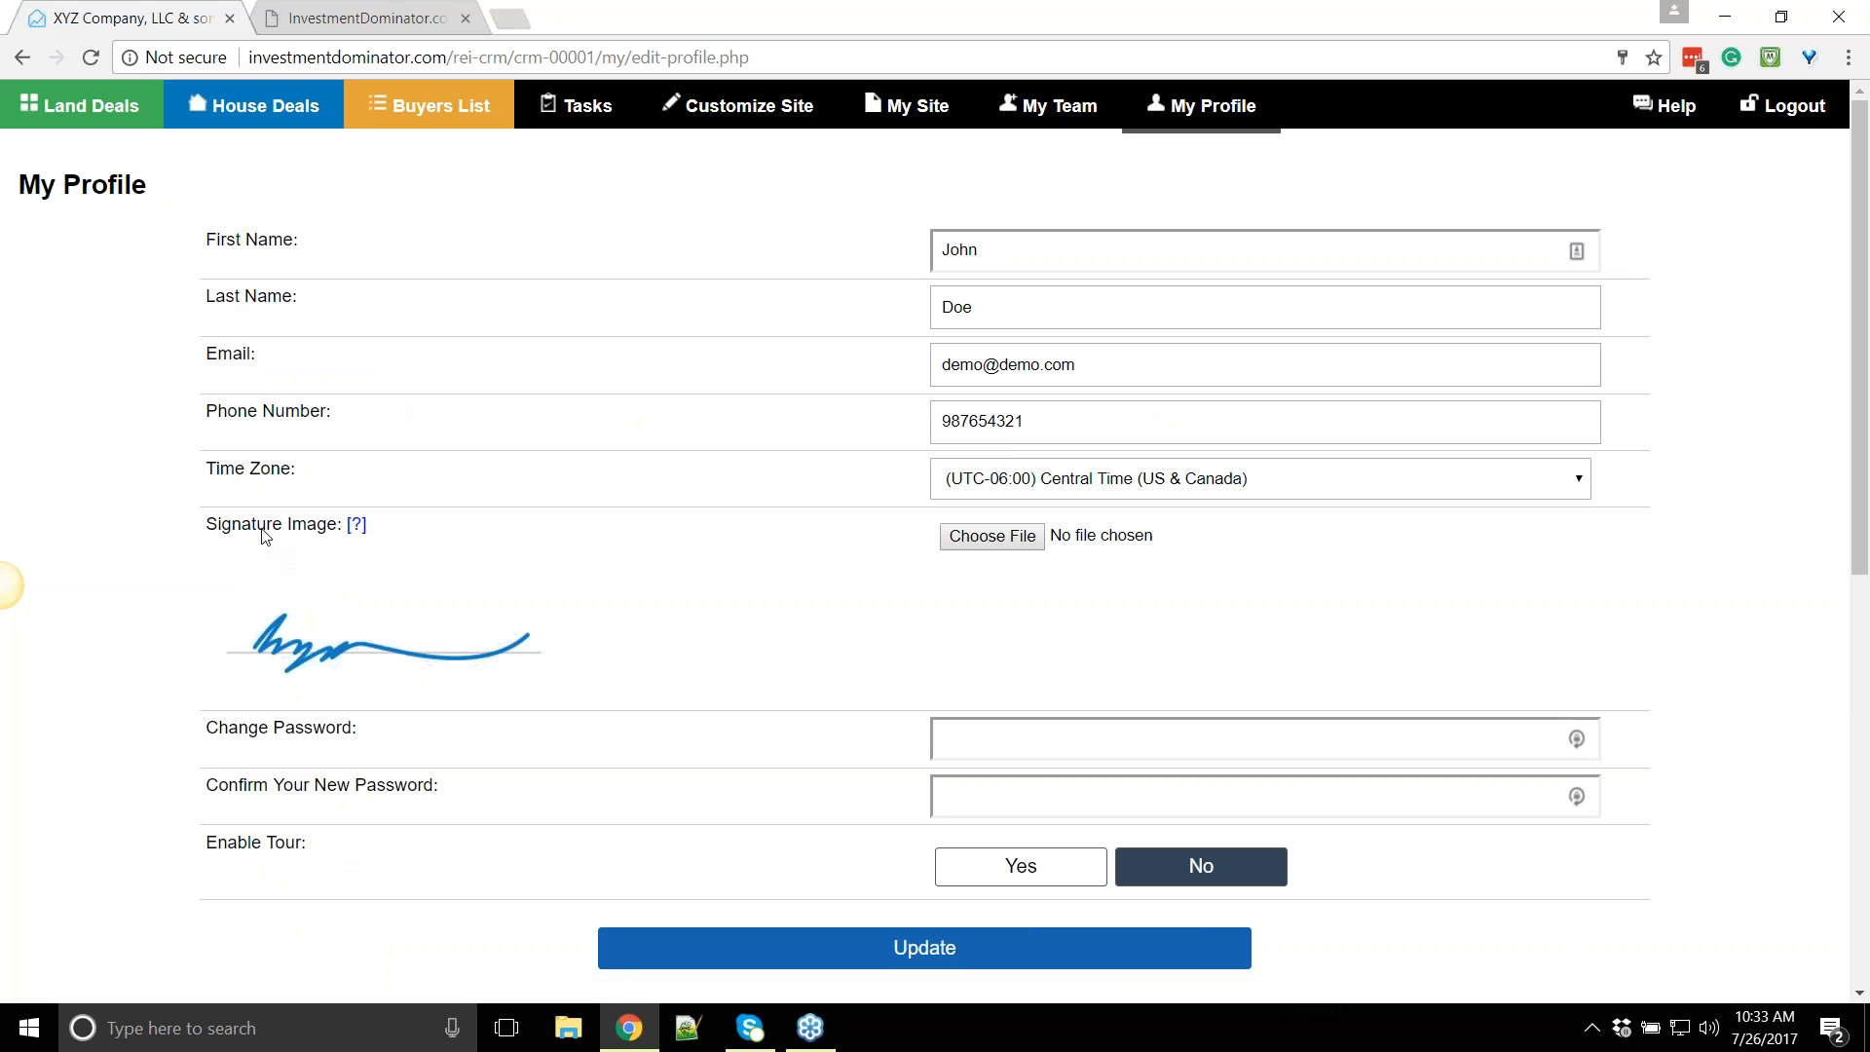
Visit the Land Deals records and open the user guide from the Support Center
{"action": "left_click", "coordinate": [29, 102]}
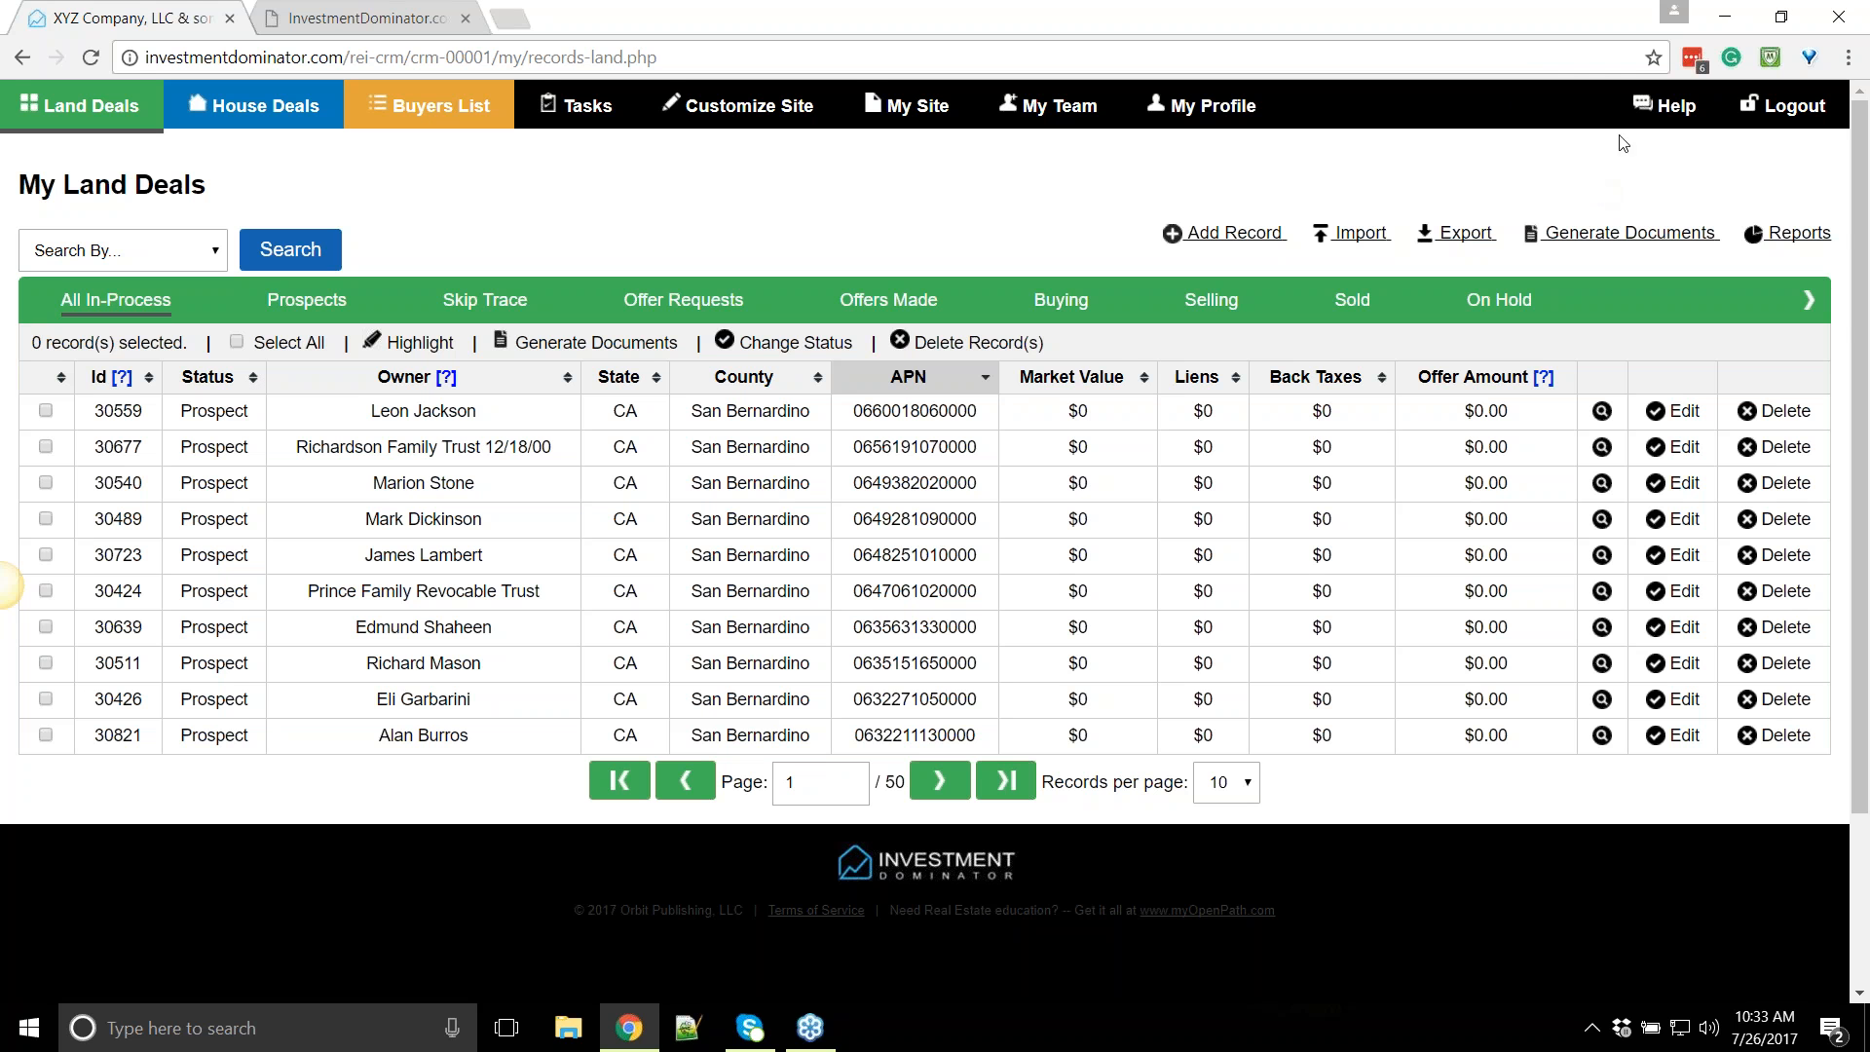
{"action": "left_click", "coordinate": [1669, 110]}
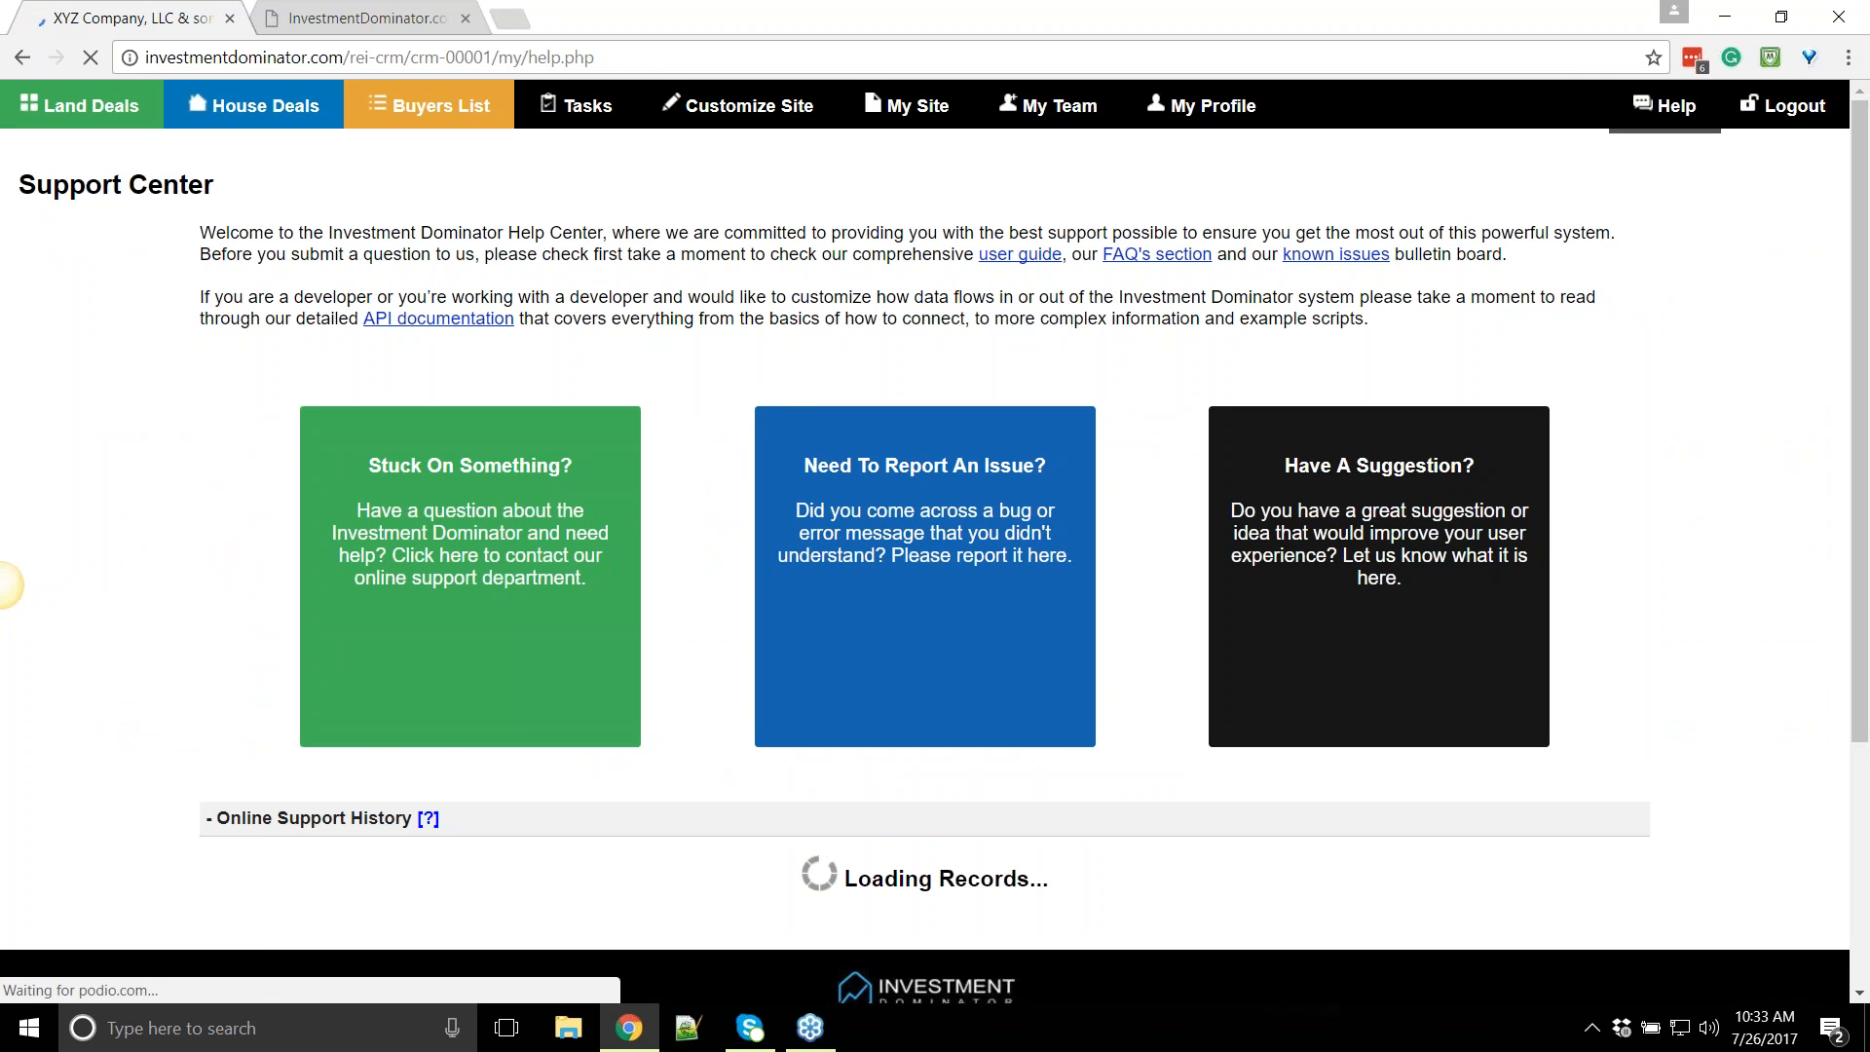
{"action": "left_click", "coordinate": [1020, 255]}
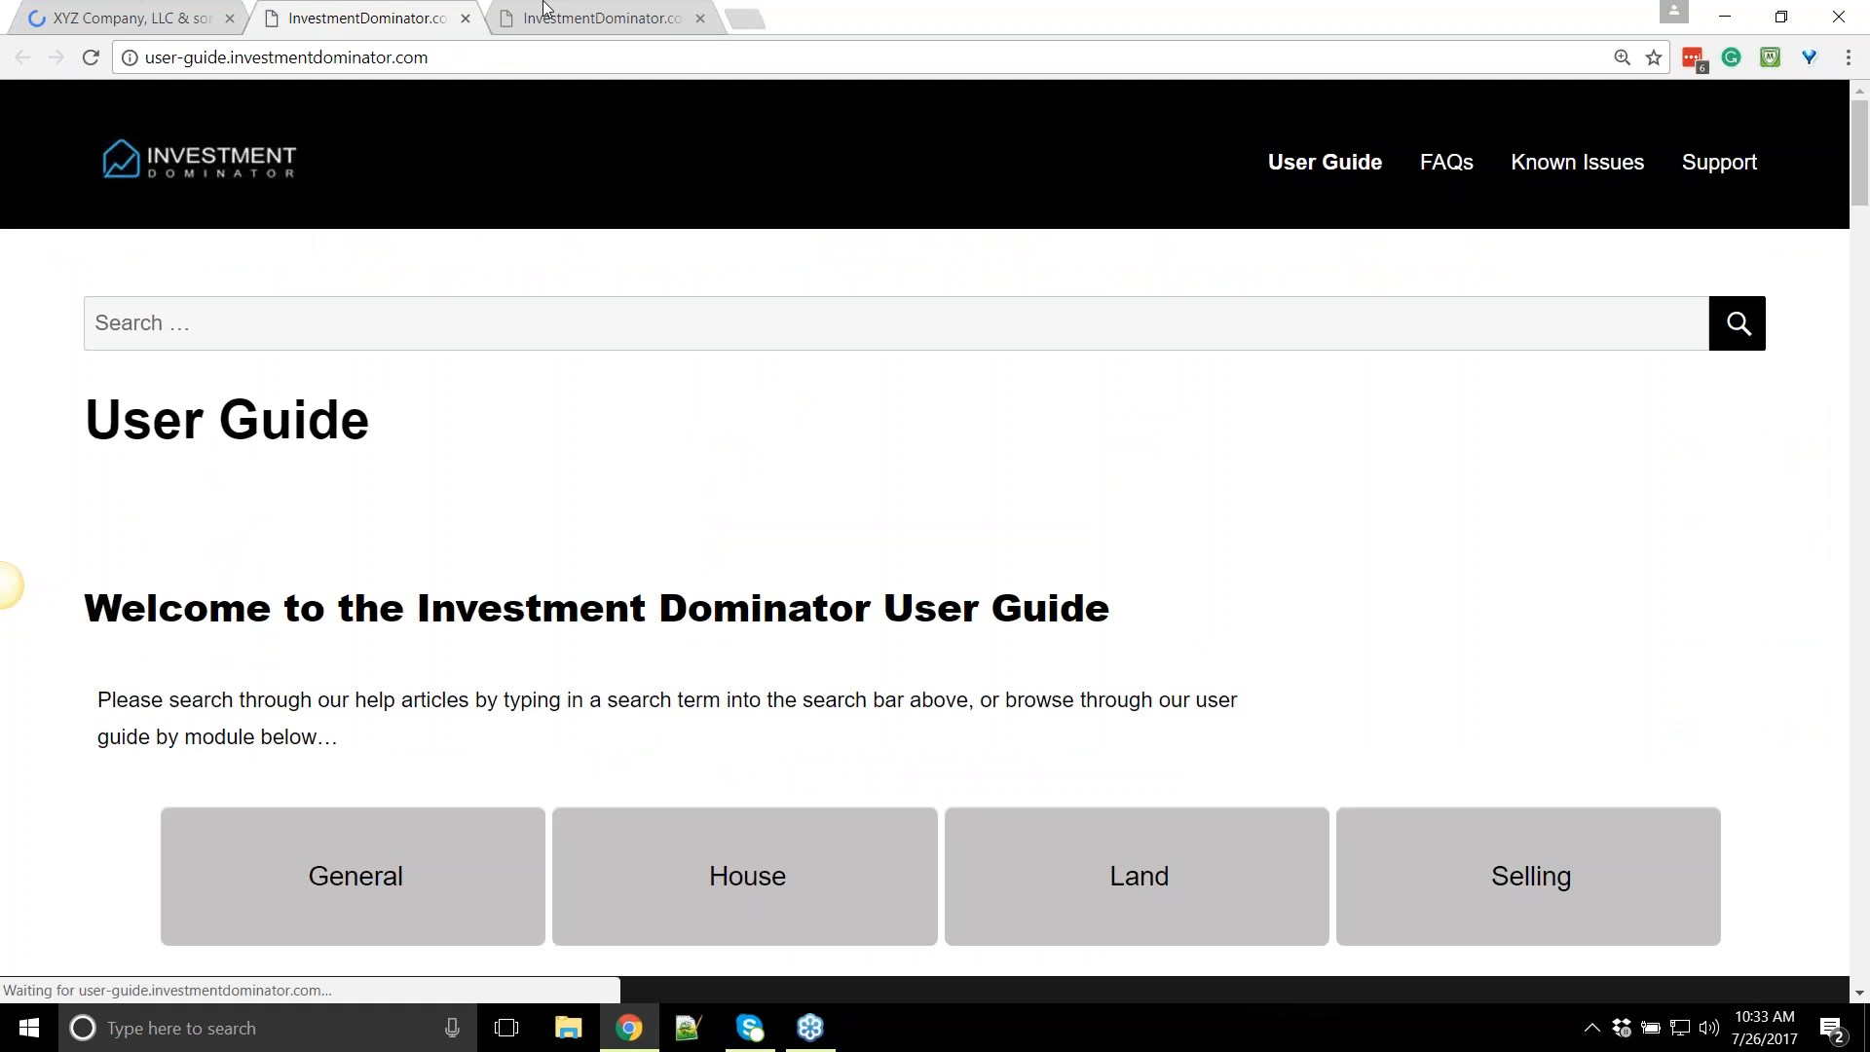
Browse the user guide's list of help articles and live training calls
{"action": "scroll", "coordinate": [228, 547], "scroll_direction": "down", "scroll_amount": 8}
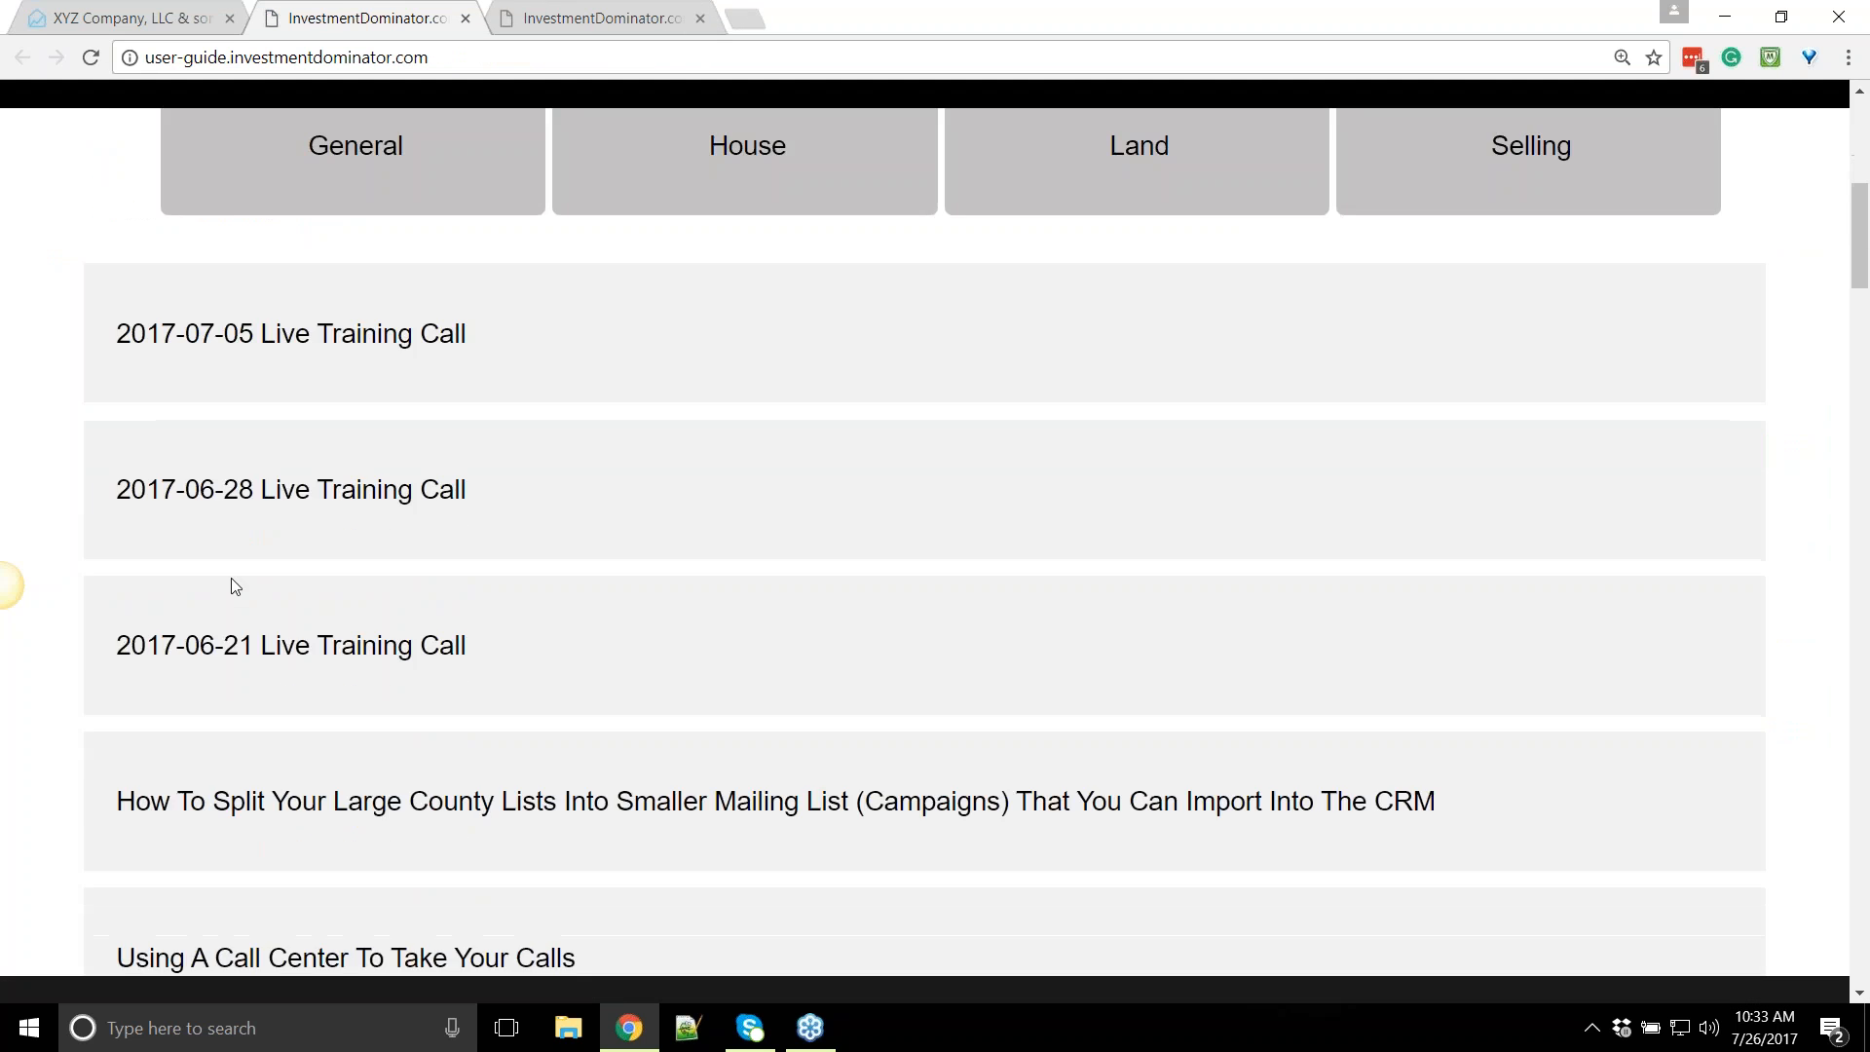
{"action": "scroll", "coordinate": [232, 579], "scroll_direction": "down", "scroll_amount": 3}
{"action": "scroll", "coordinate": [221, 359], "scroll_direction": "up", "scroll_amount": 3}
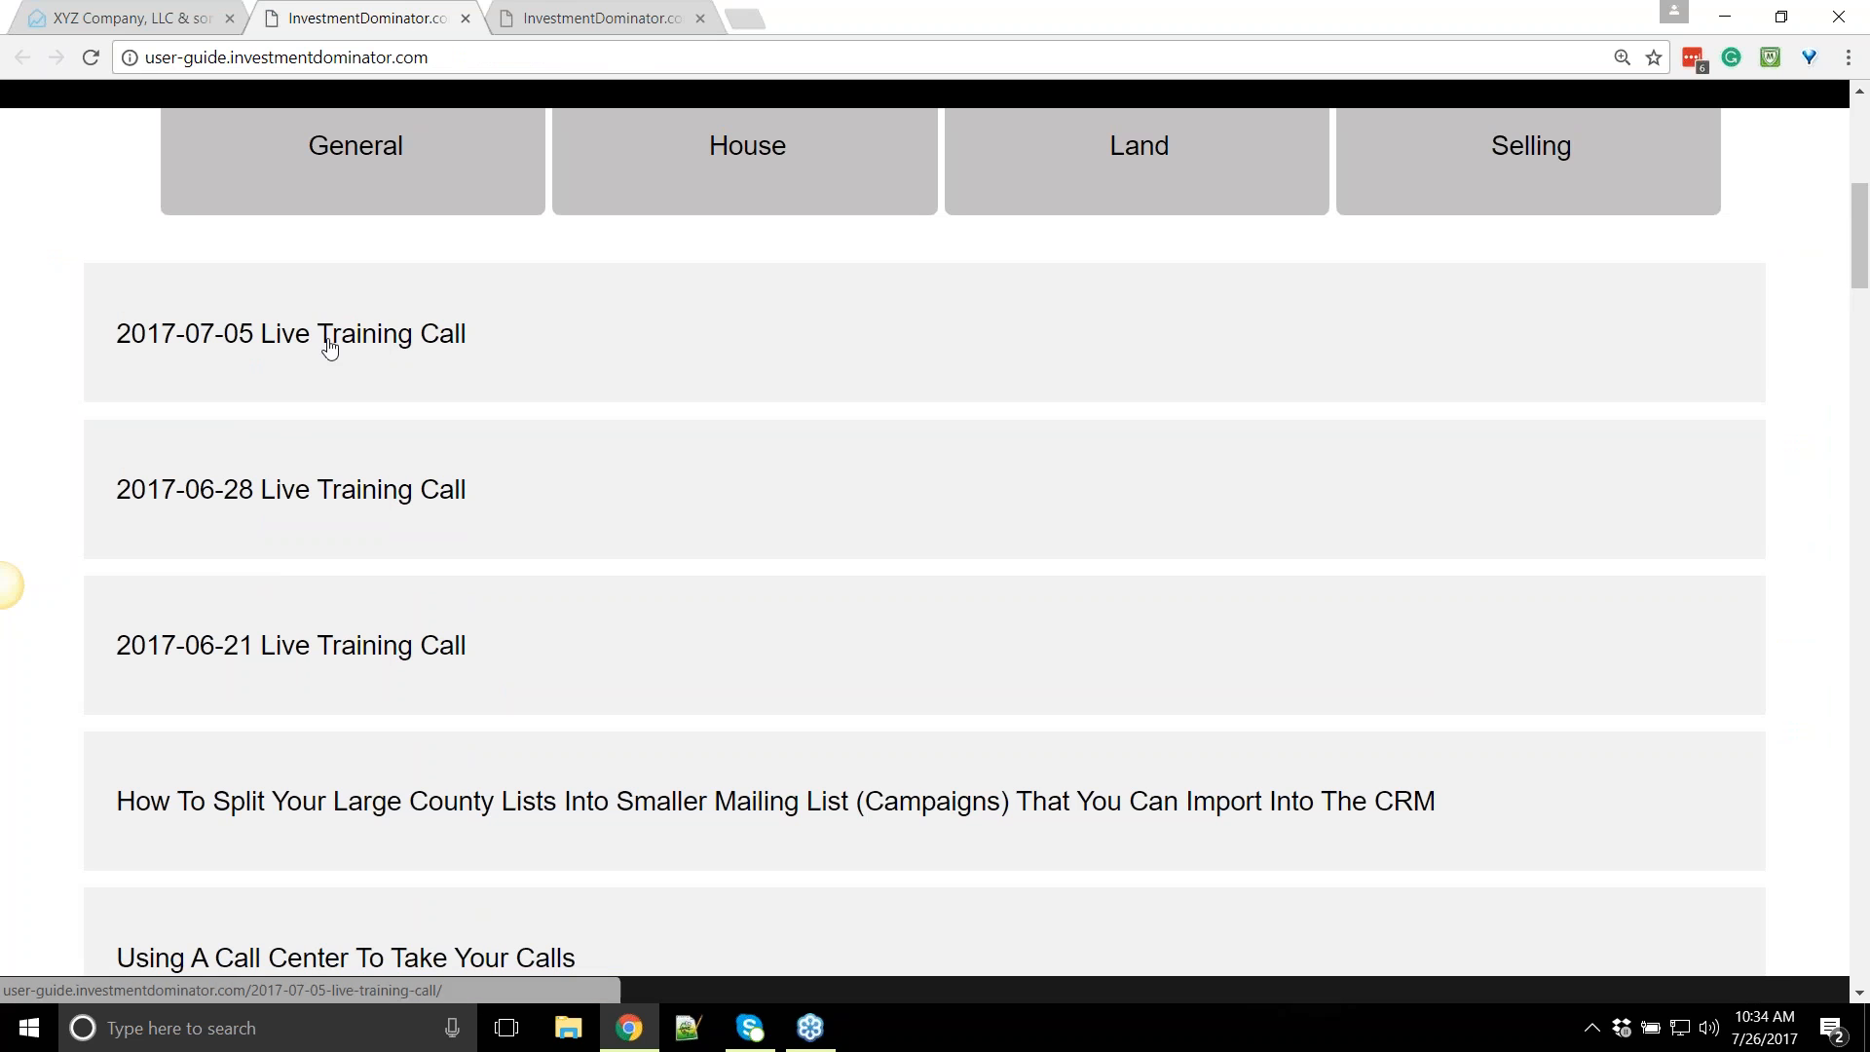
{"action": "scroll", "coordinate": [331, 346], "scroll_direction": "down", "scroll_amount": 1}
{"action": "scroll", "coordinate": [321, 477], "scroll_direction": "down", "scroll_amount": 1}
{"action": "scroll", "coordinate": [322, 512], "scroll_direction": "up", "scroll_amount": 5}
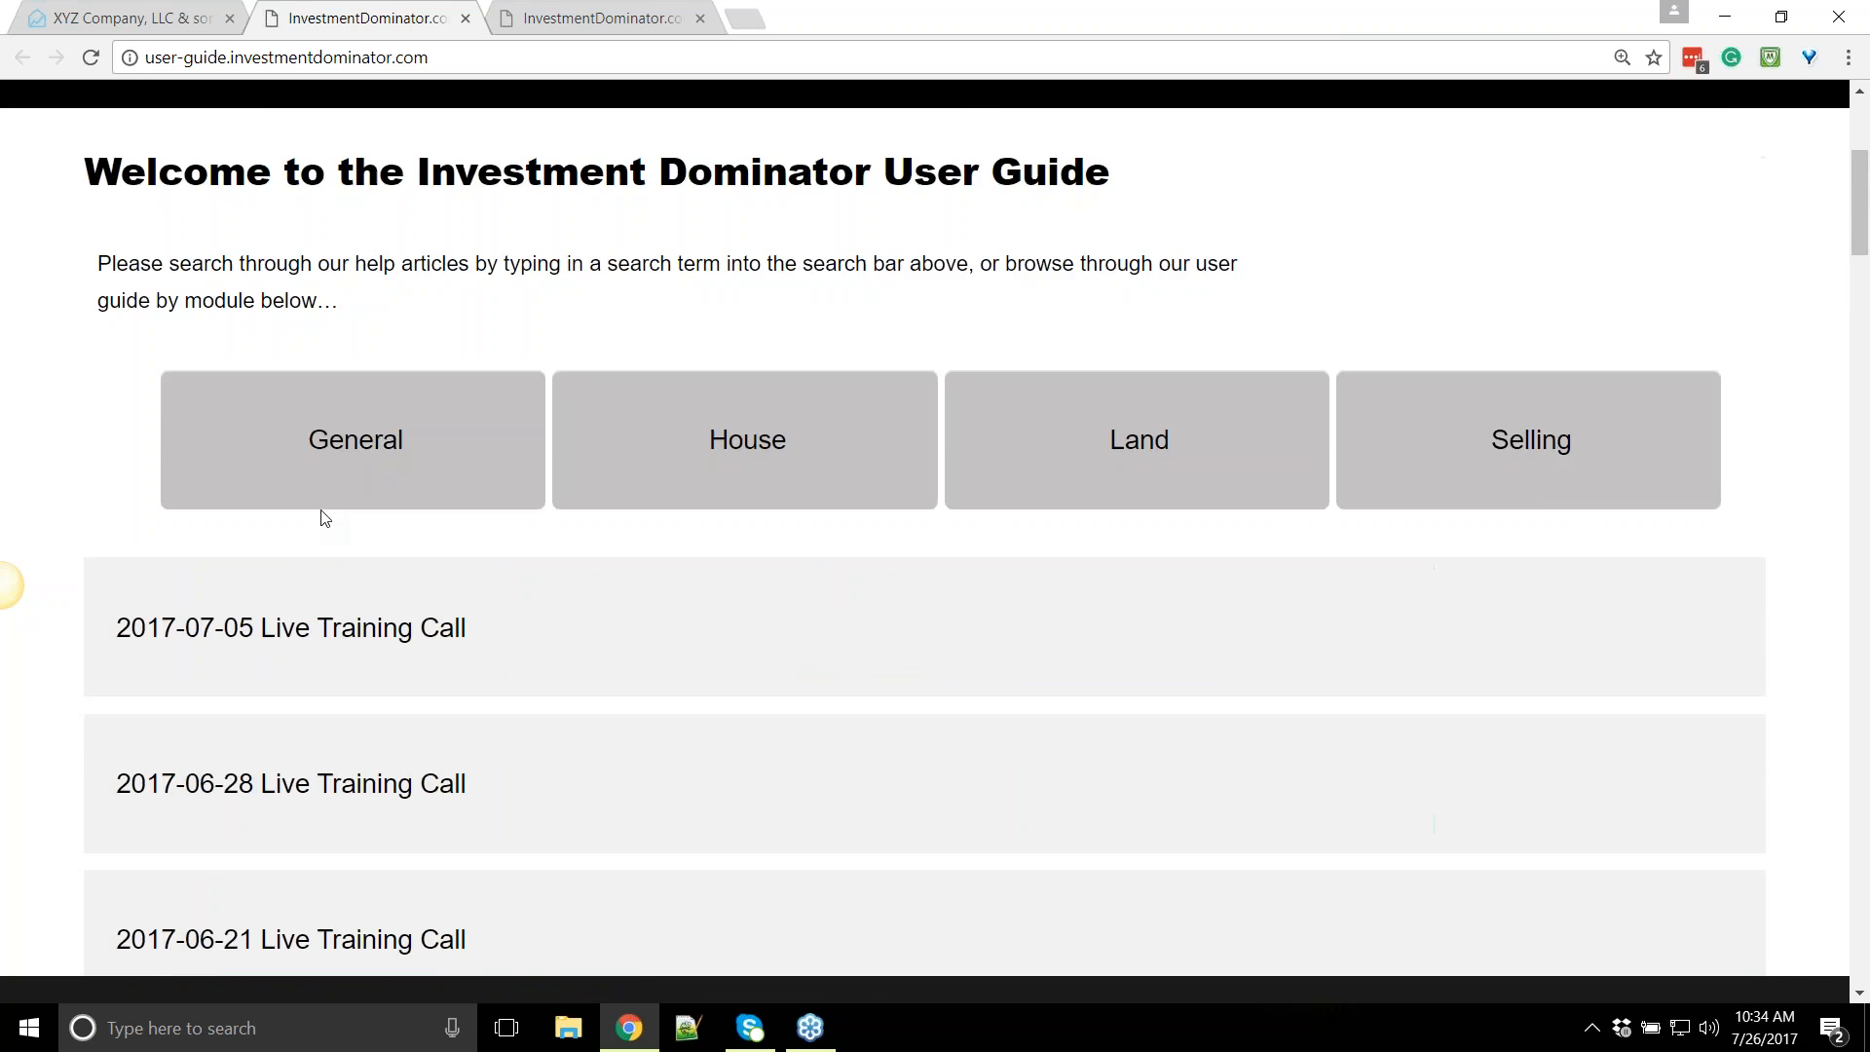
{"action": "scroll", "coordinate": [316, 526], "scroll_direction": "down", "scroll_amount": 9}
{"action": "scroll", "coordinate": [368, 555], "scroll_direction": "down", "scroll_amount": 16}
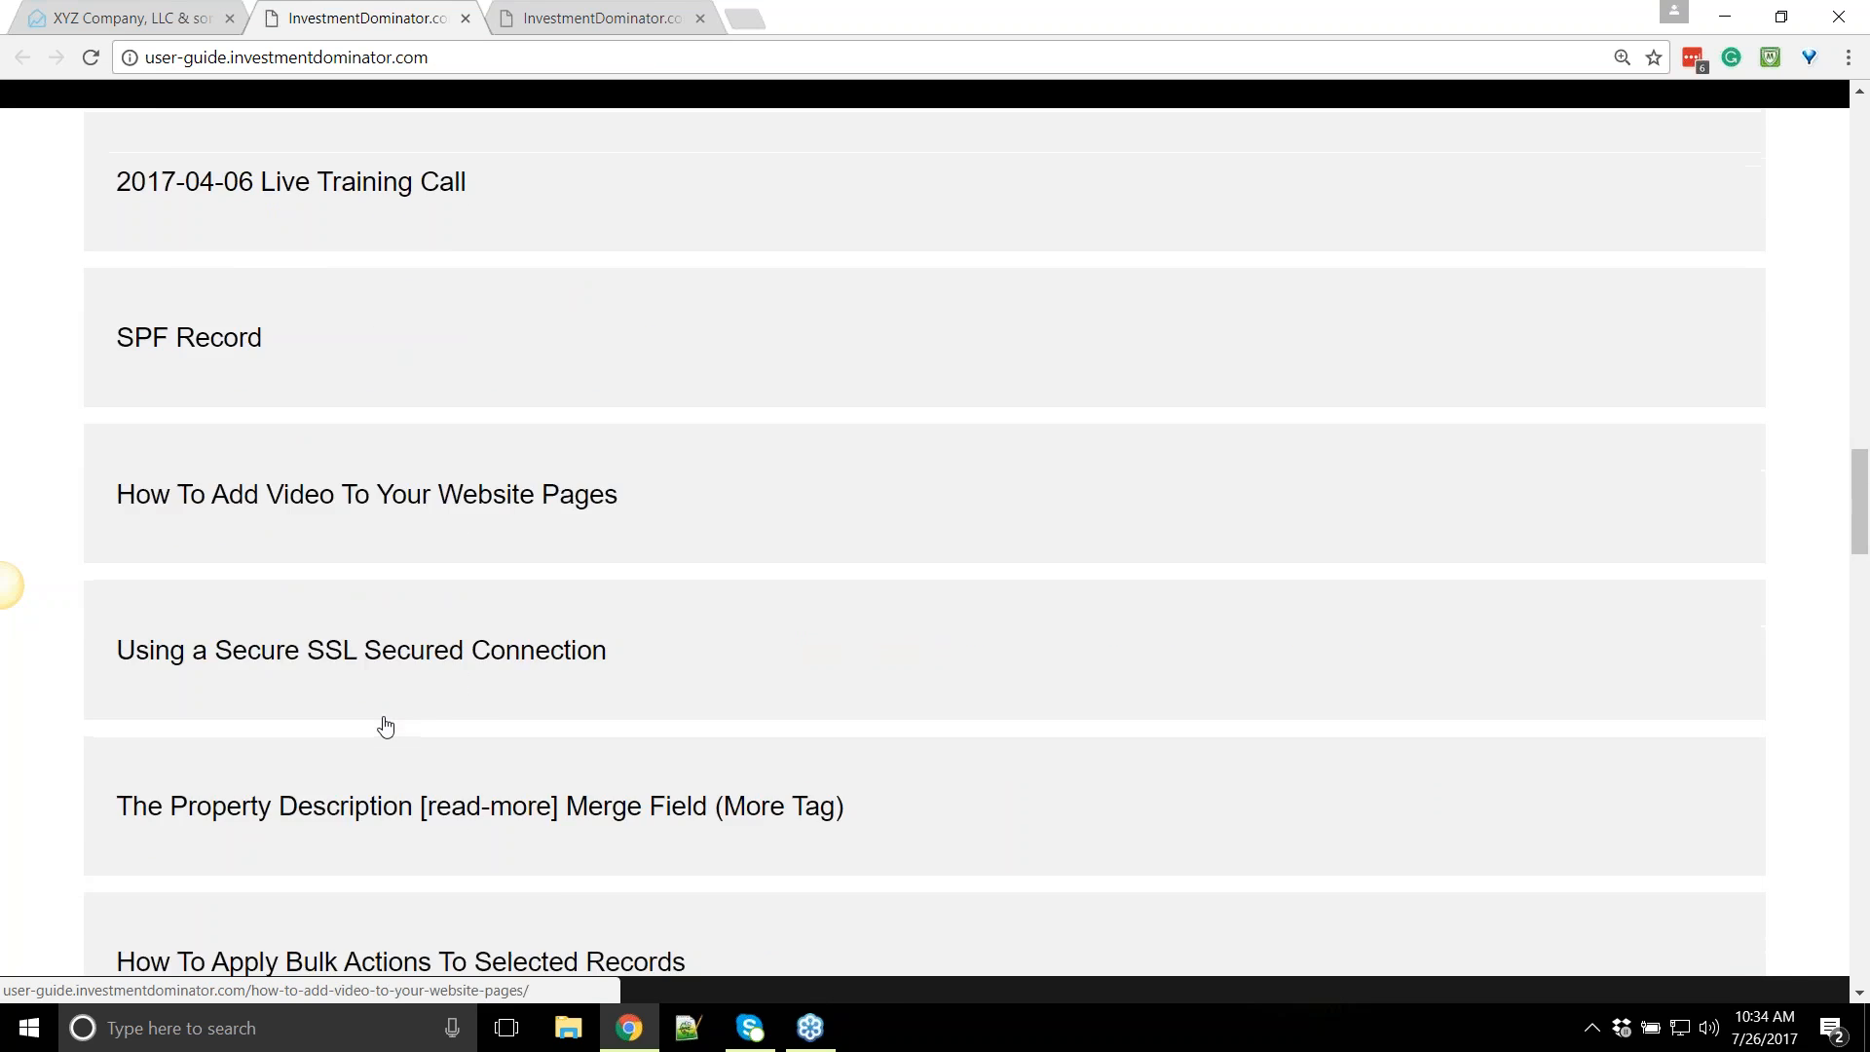
{"action": "scroll", "coordinate": [383, 722], "scroll_direction": "up", "scroll_amount": 5}
{"action": "scroll", "coordinate": [386, 725], "scroll_direction": "up", "scroll_amount": 16}
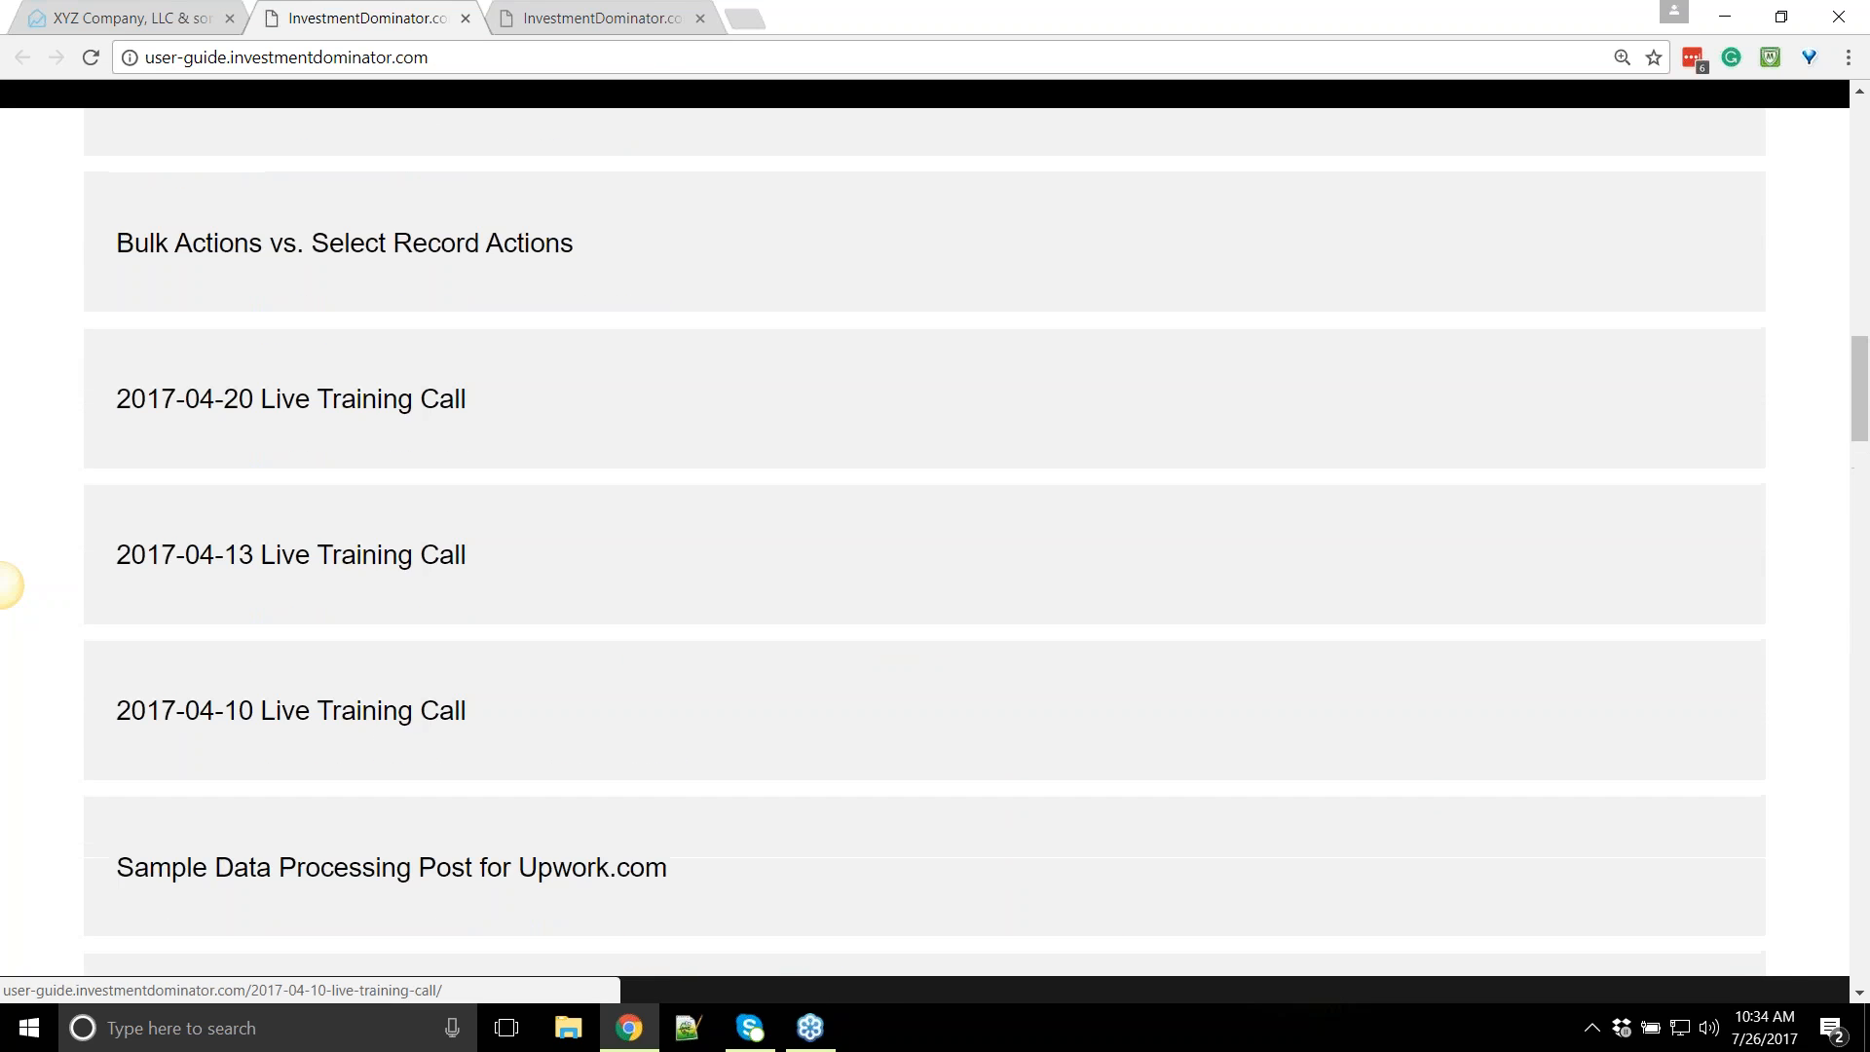
{"action": "scroll", "coordinate": [383, 711], "scroll_direction": "up", "scroll_amount": 5}
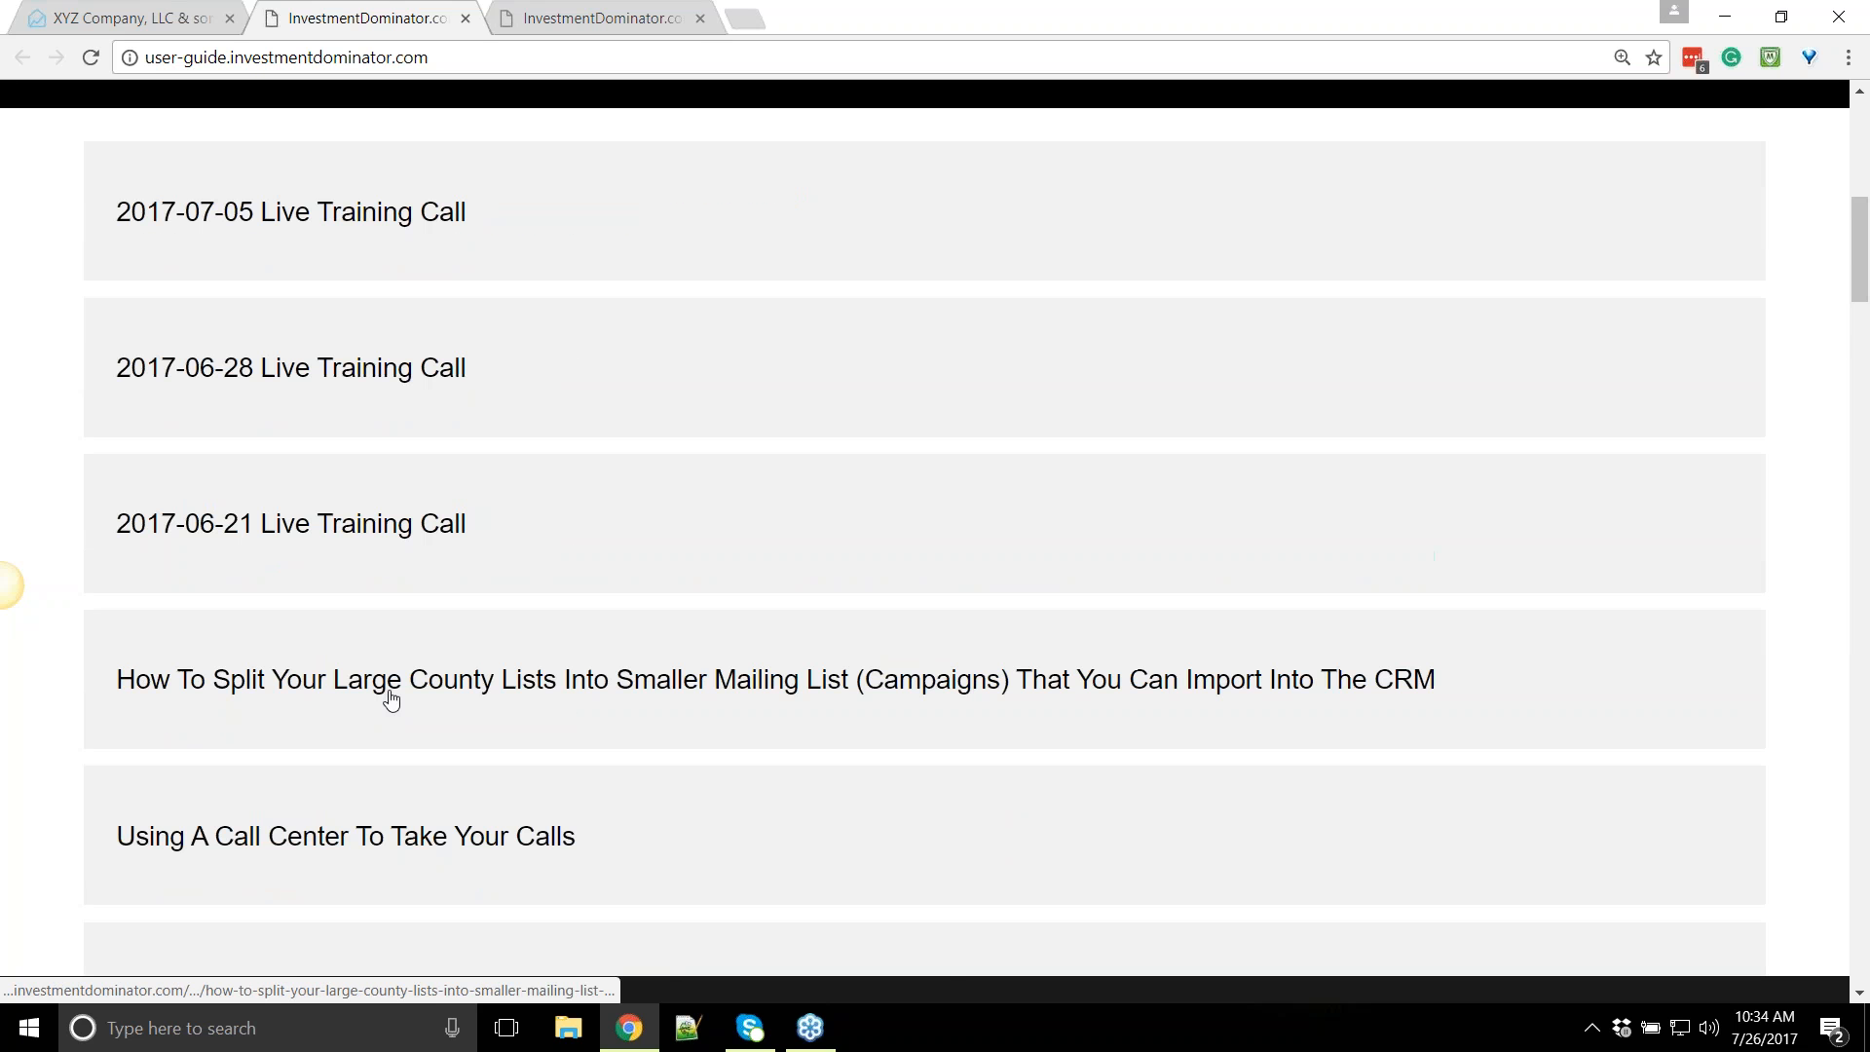
{"action": "scroll", "coordinate": [399, 700], "scroll_direction": "up", "scroll_amount": 6}
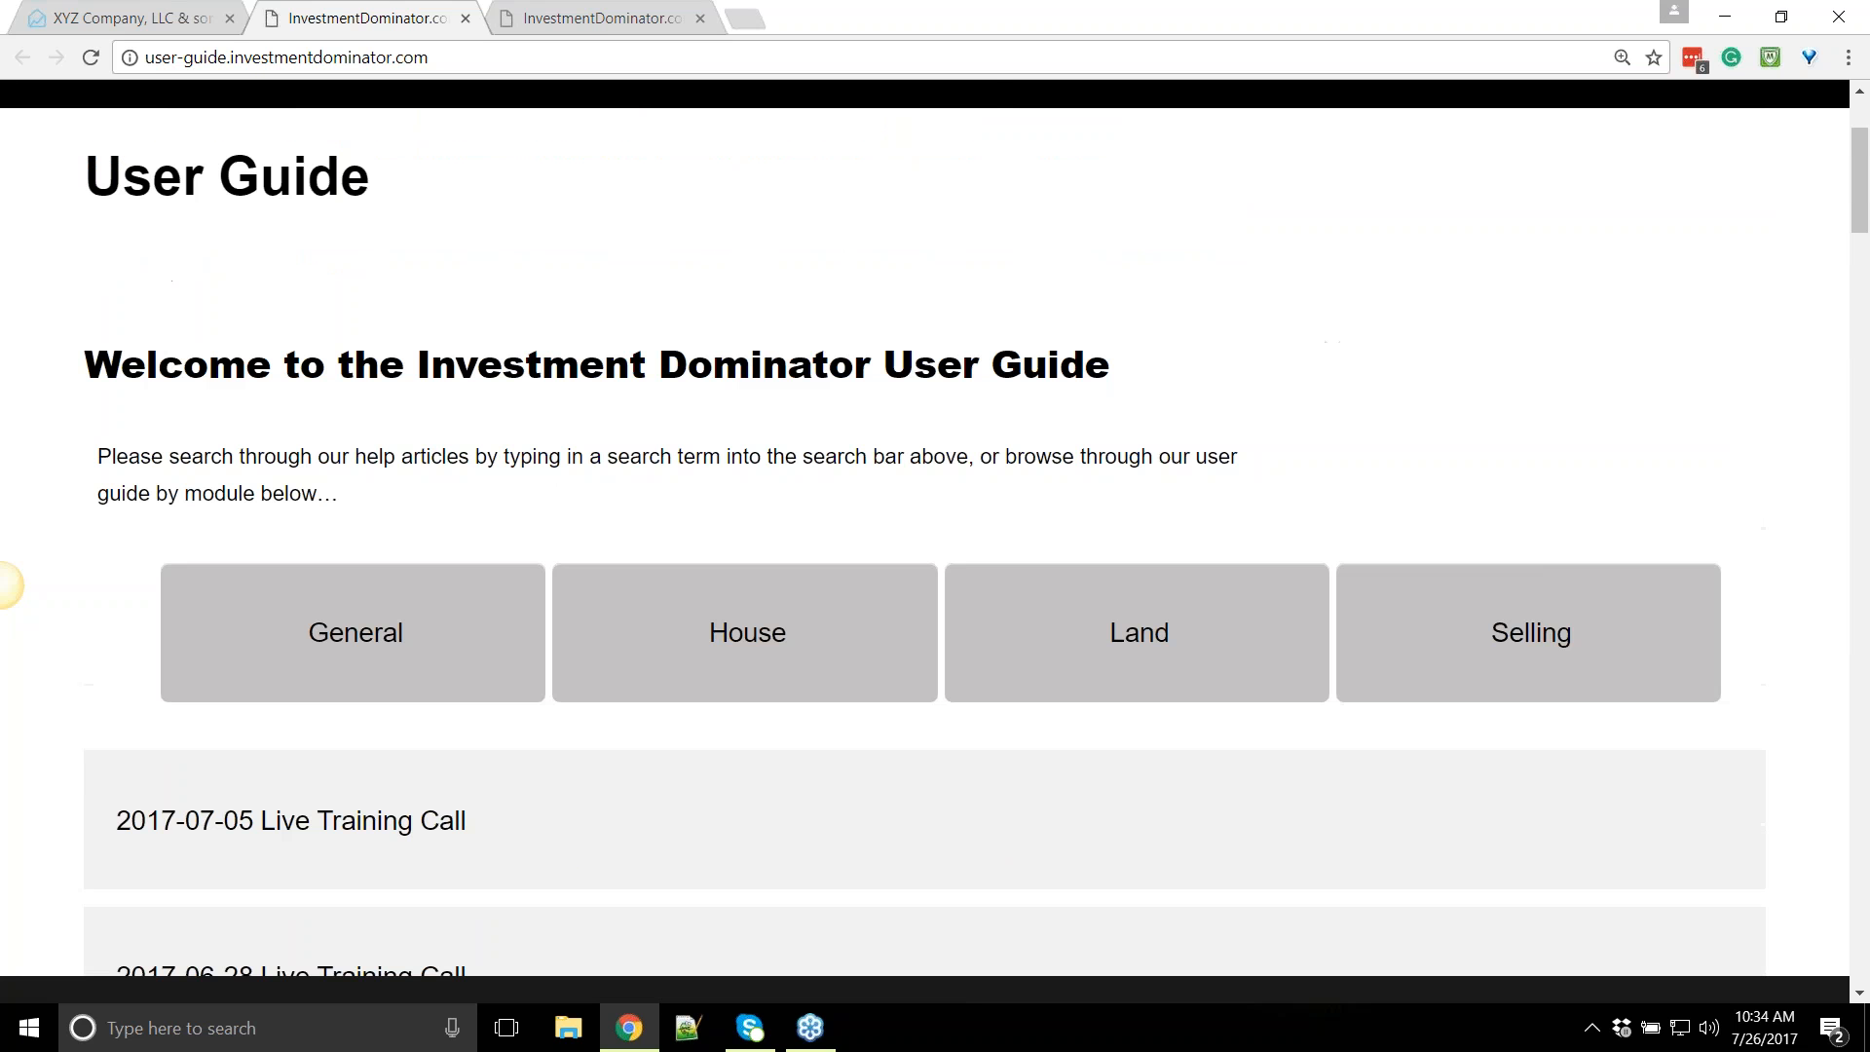
Search the user guide for "import" and look through the matching articles
{"action": "scroll", "coordinate": [429, 280], "scroll_direction": "up", "scroll_amount": 3}
{"action": "left_click", "coordinate": [178, 318]}
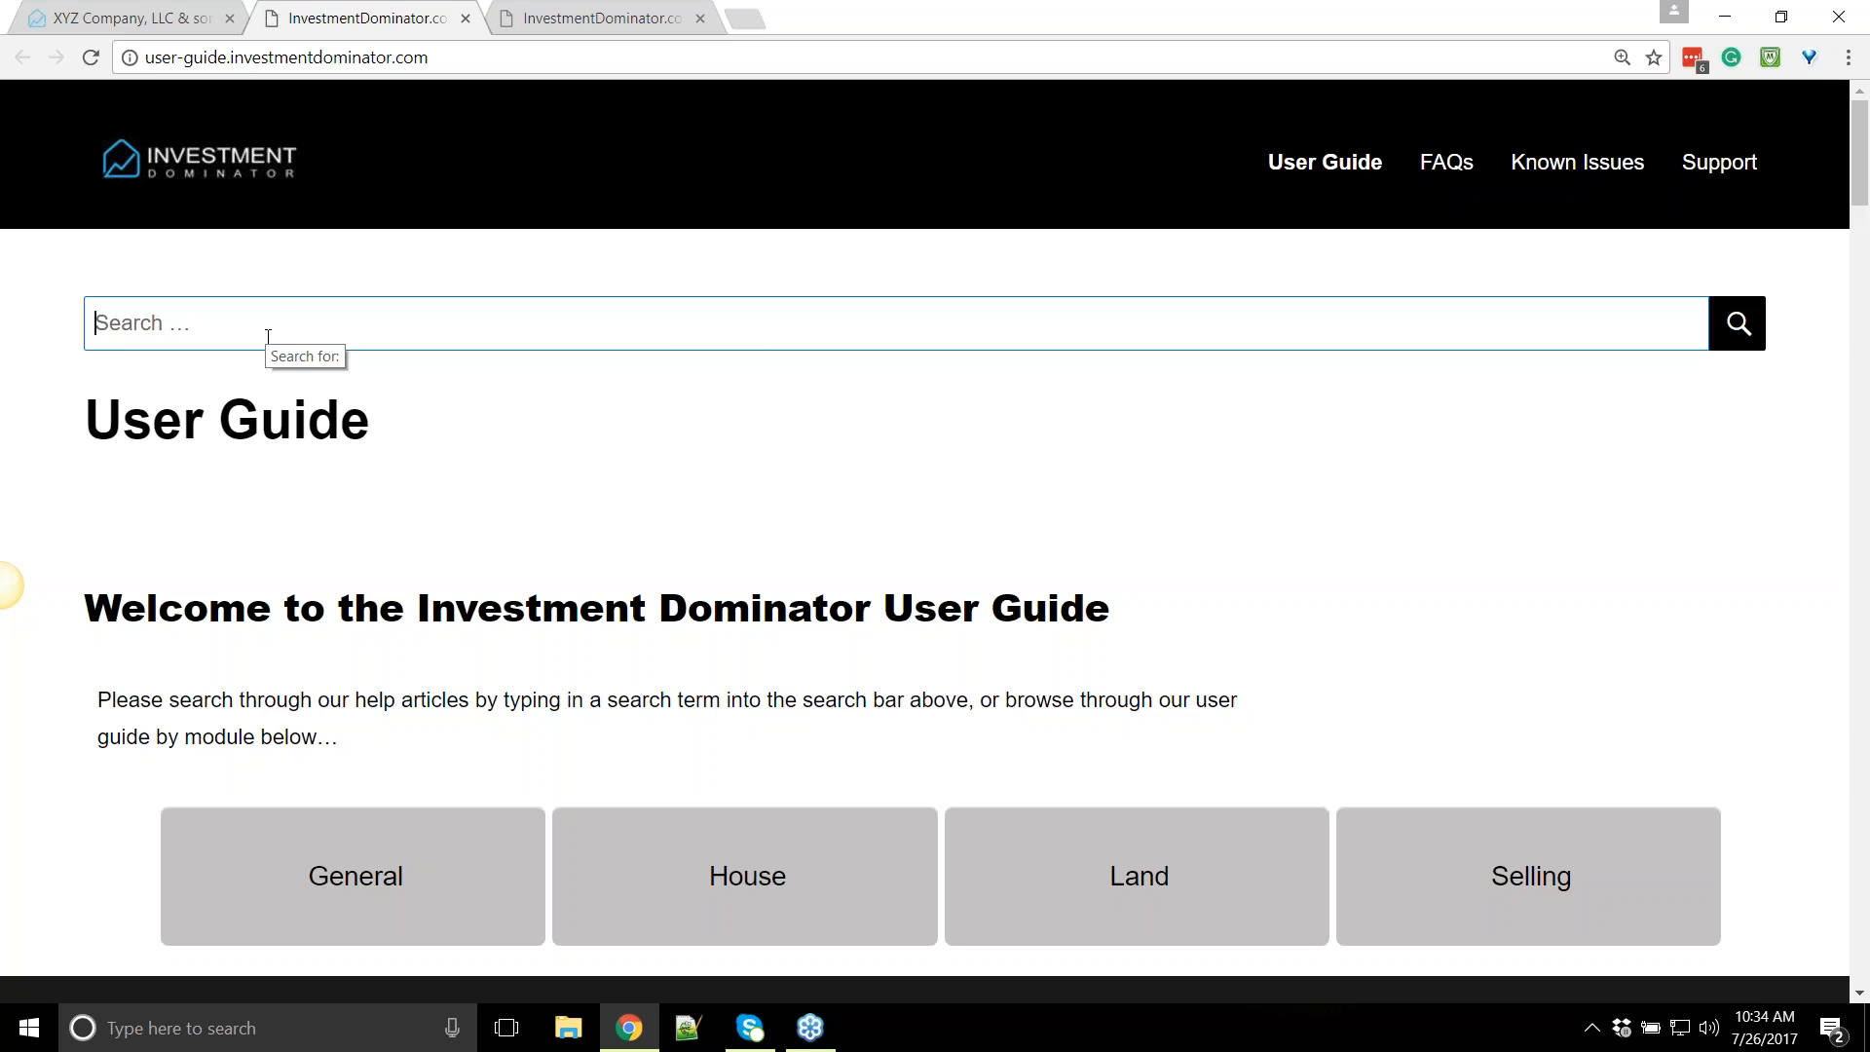
{"action": "type", "text": "importing"}
{"action": "key", "text": "BackSpace"}
{"action": "key", "text": "BackSpace"}
{"action": "key", "text": "BackSpace"}
{"action": "key", "text": "Return"}
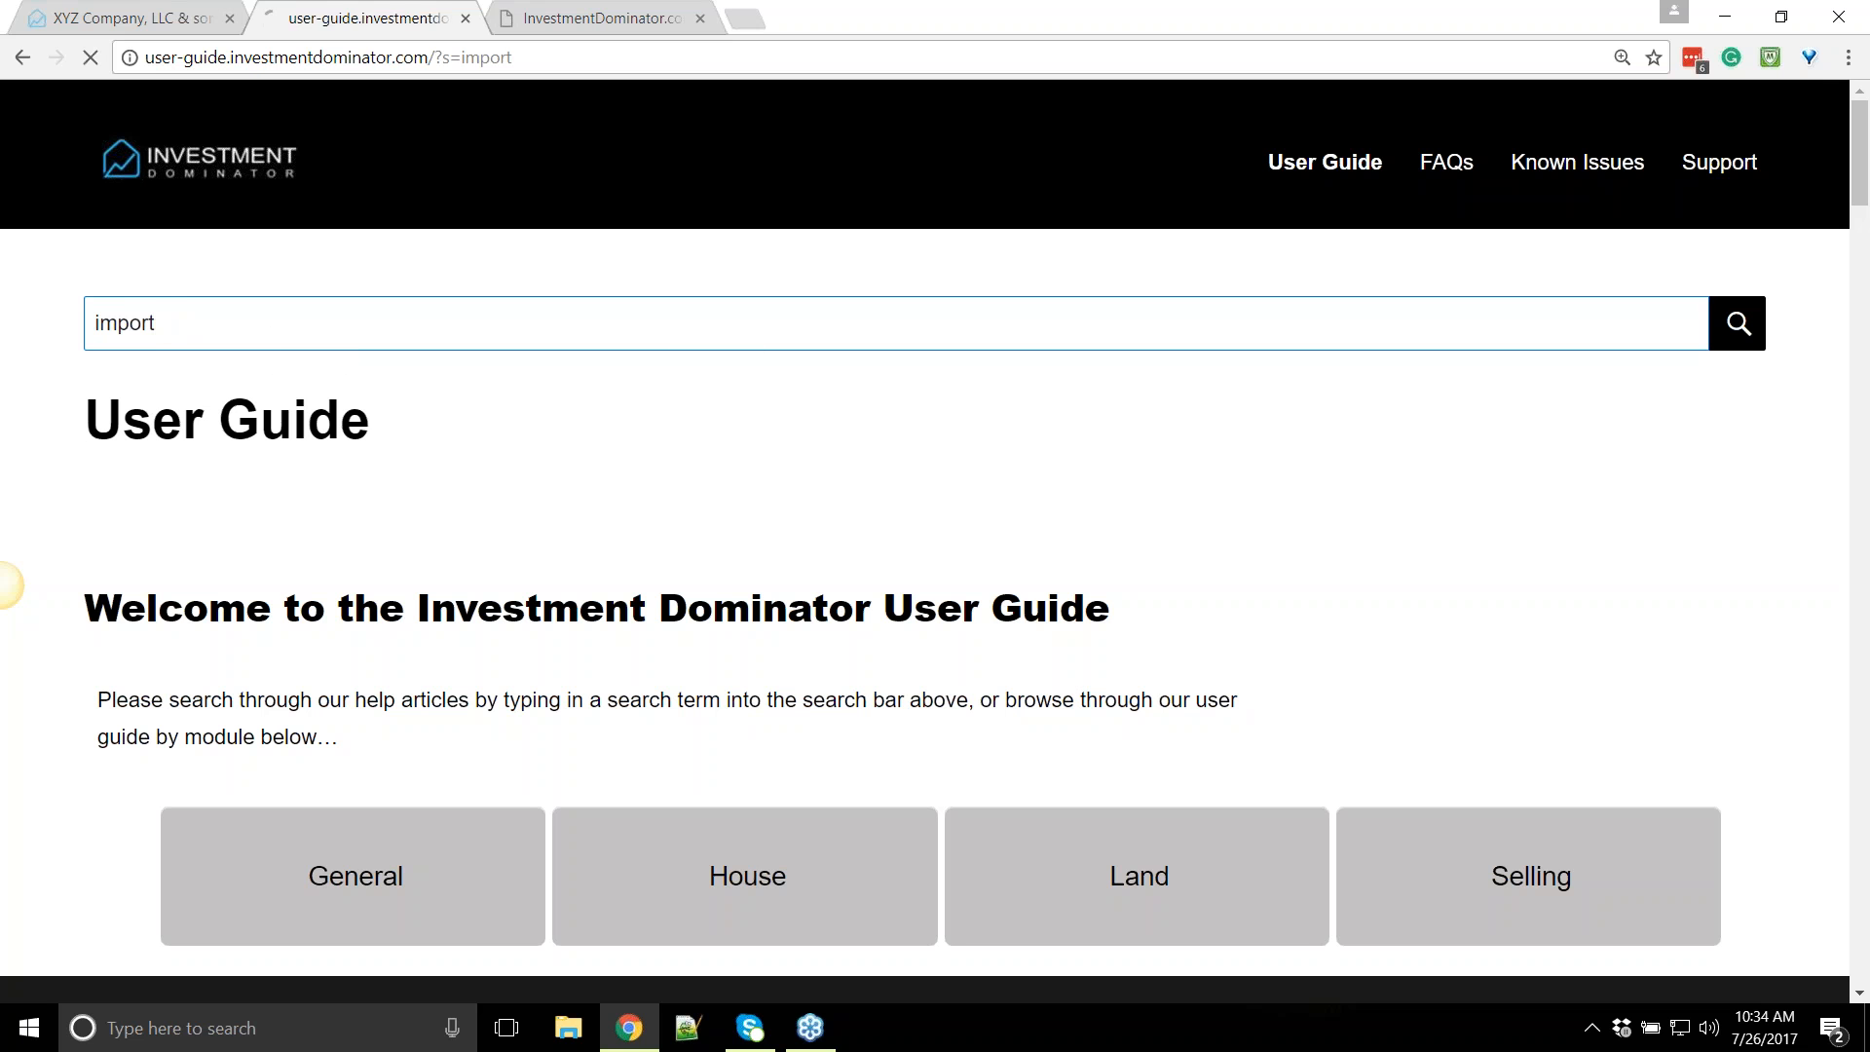
{"action": "scroll", "coordinate": [357, 599], "scroll_direction": "down", "scroll_amount": 2}
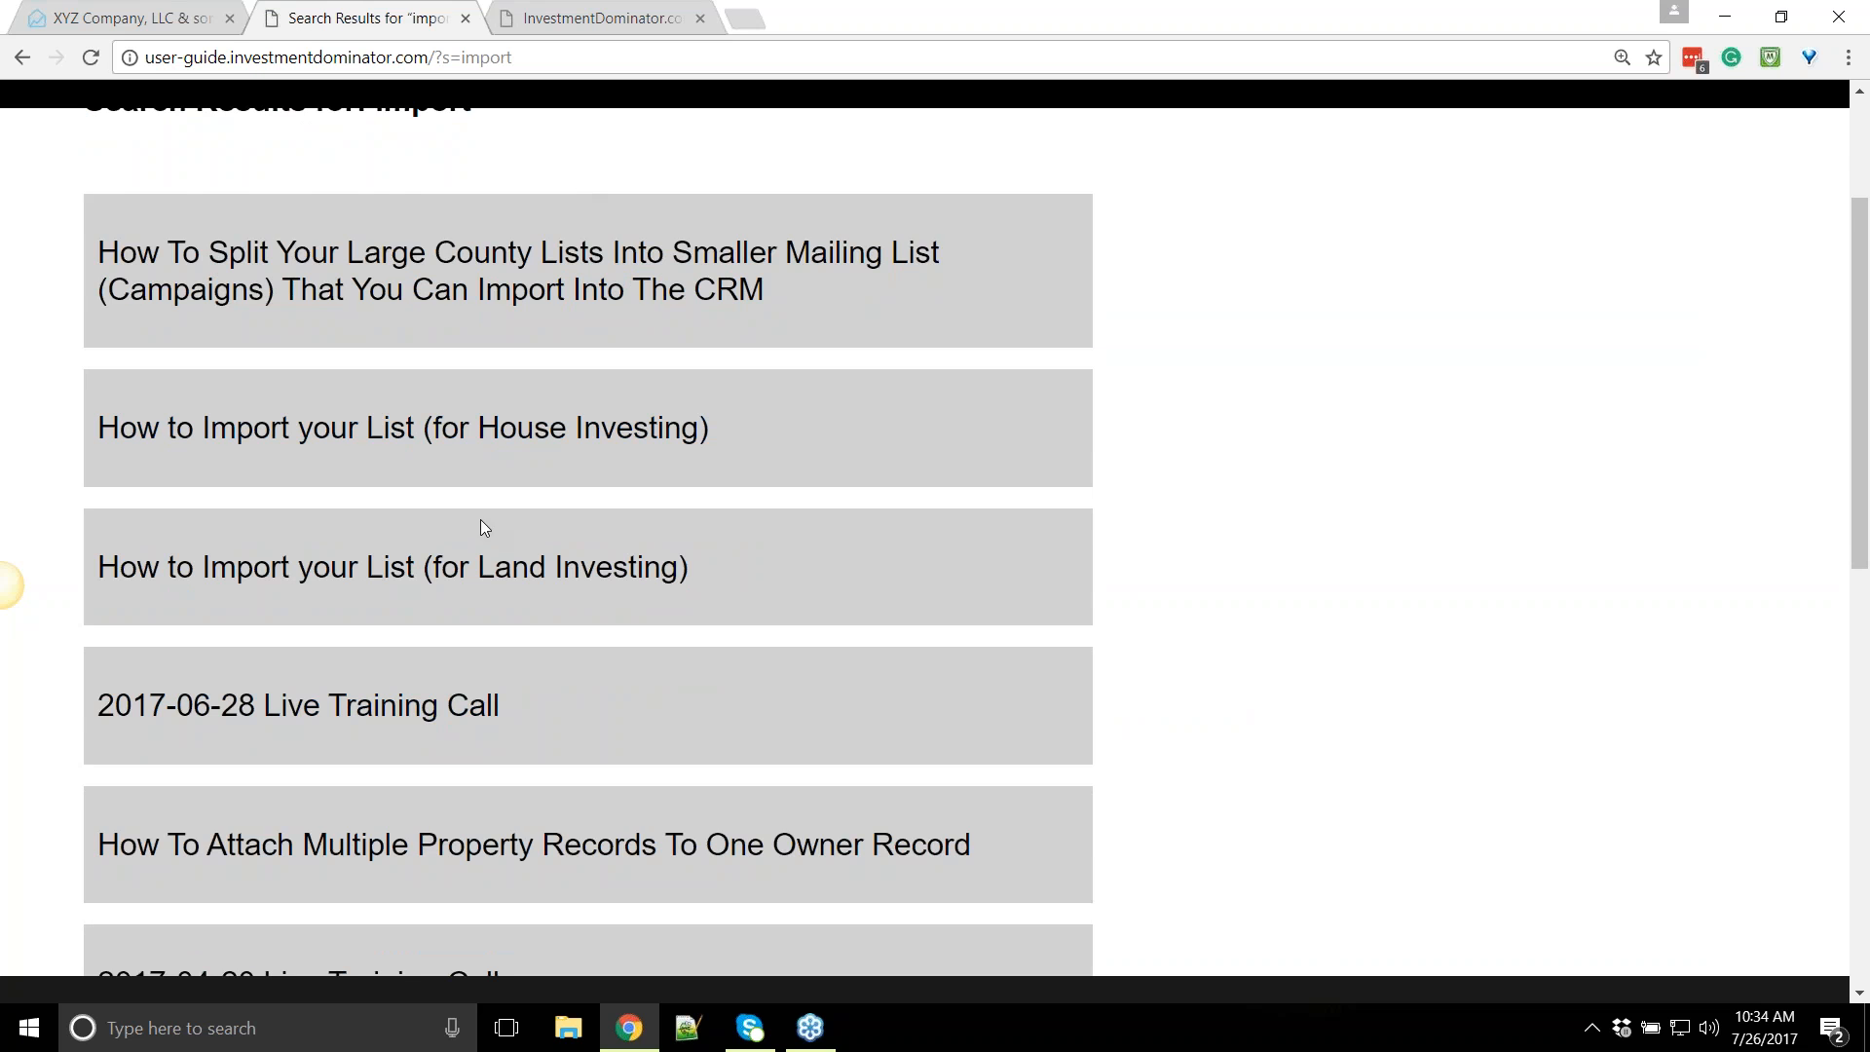
{"action": "scroll", "coordinate": [453, 871], "scroll_direction": "up", "scroll_amount": 1}
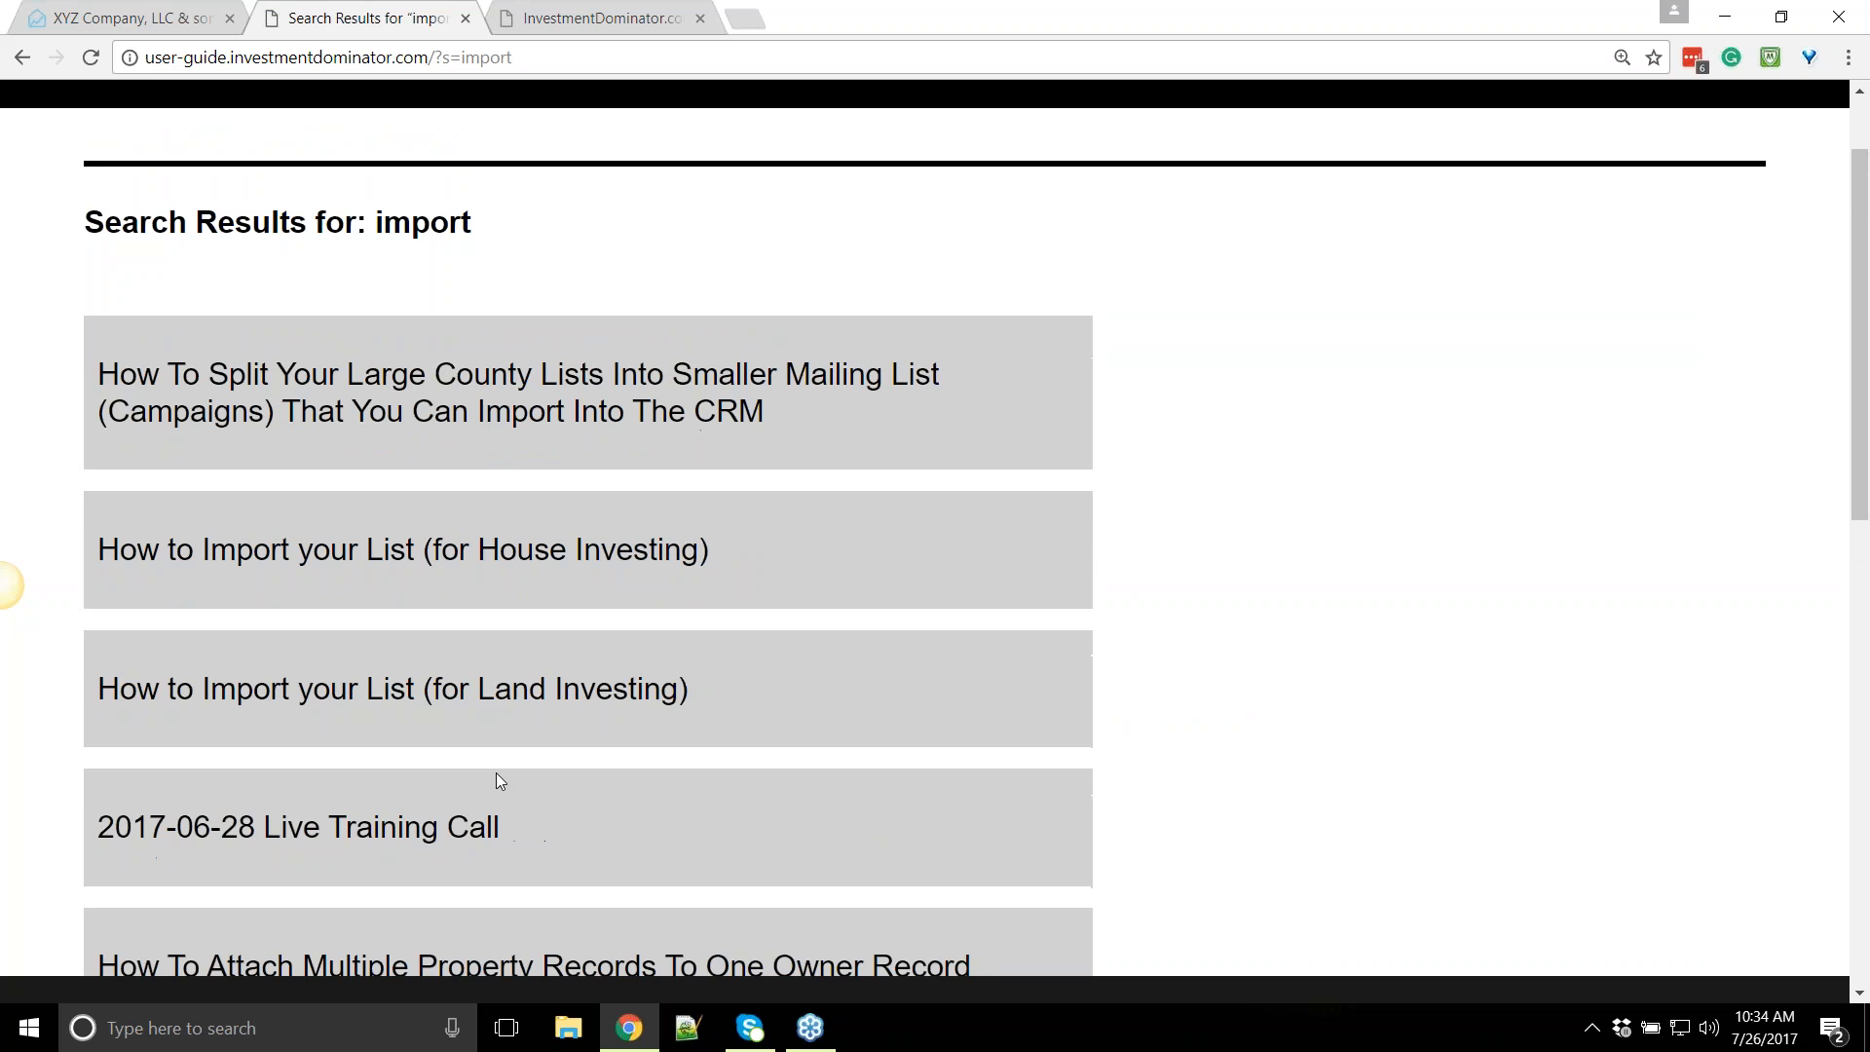
{"action": "scroll", "coordinate": [454, 871], "scroll_direction": "down", "scroll_amount": 2}
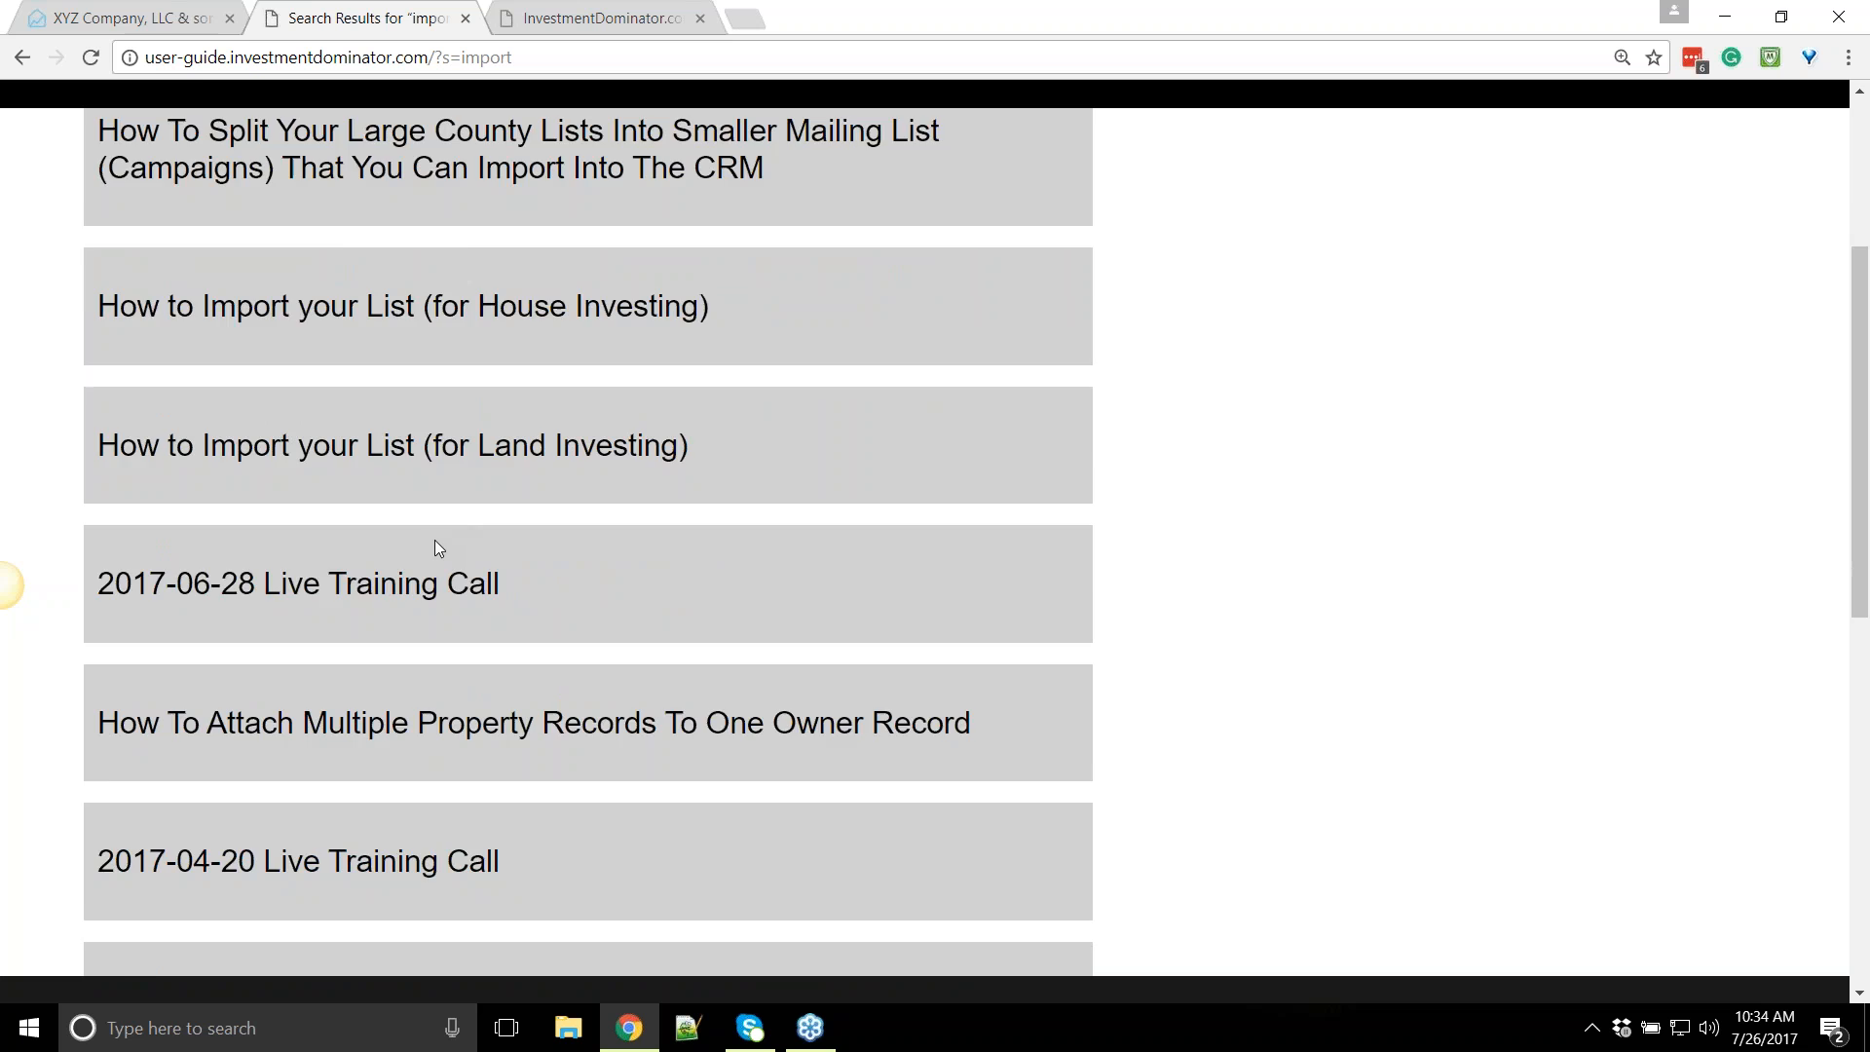
{"action": "scroll", "coordinate": [434, 540], "scroll_direction": "up", "scroll_amount": 3}
Open the article "How to Import your List (for Land Investing)" from the search results and skim its instructions
{"action": "left_click", "coordinate": [159, 21]}
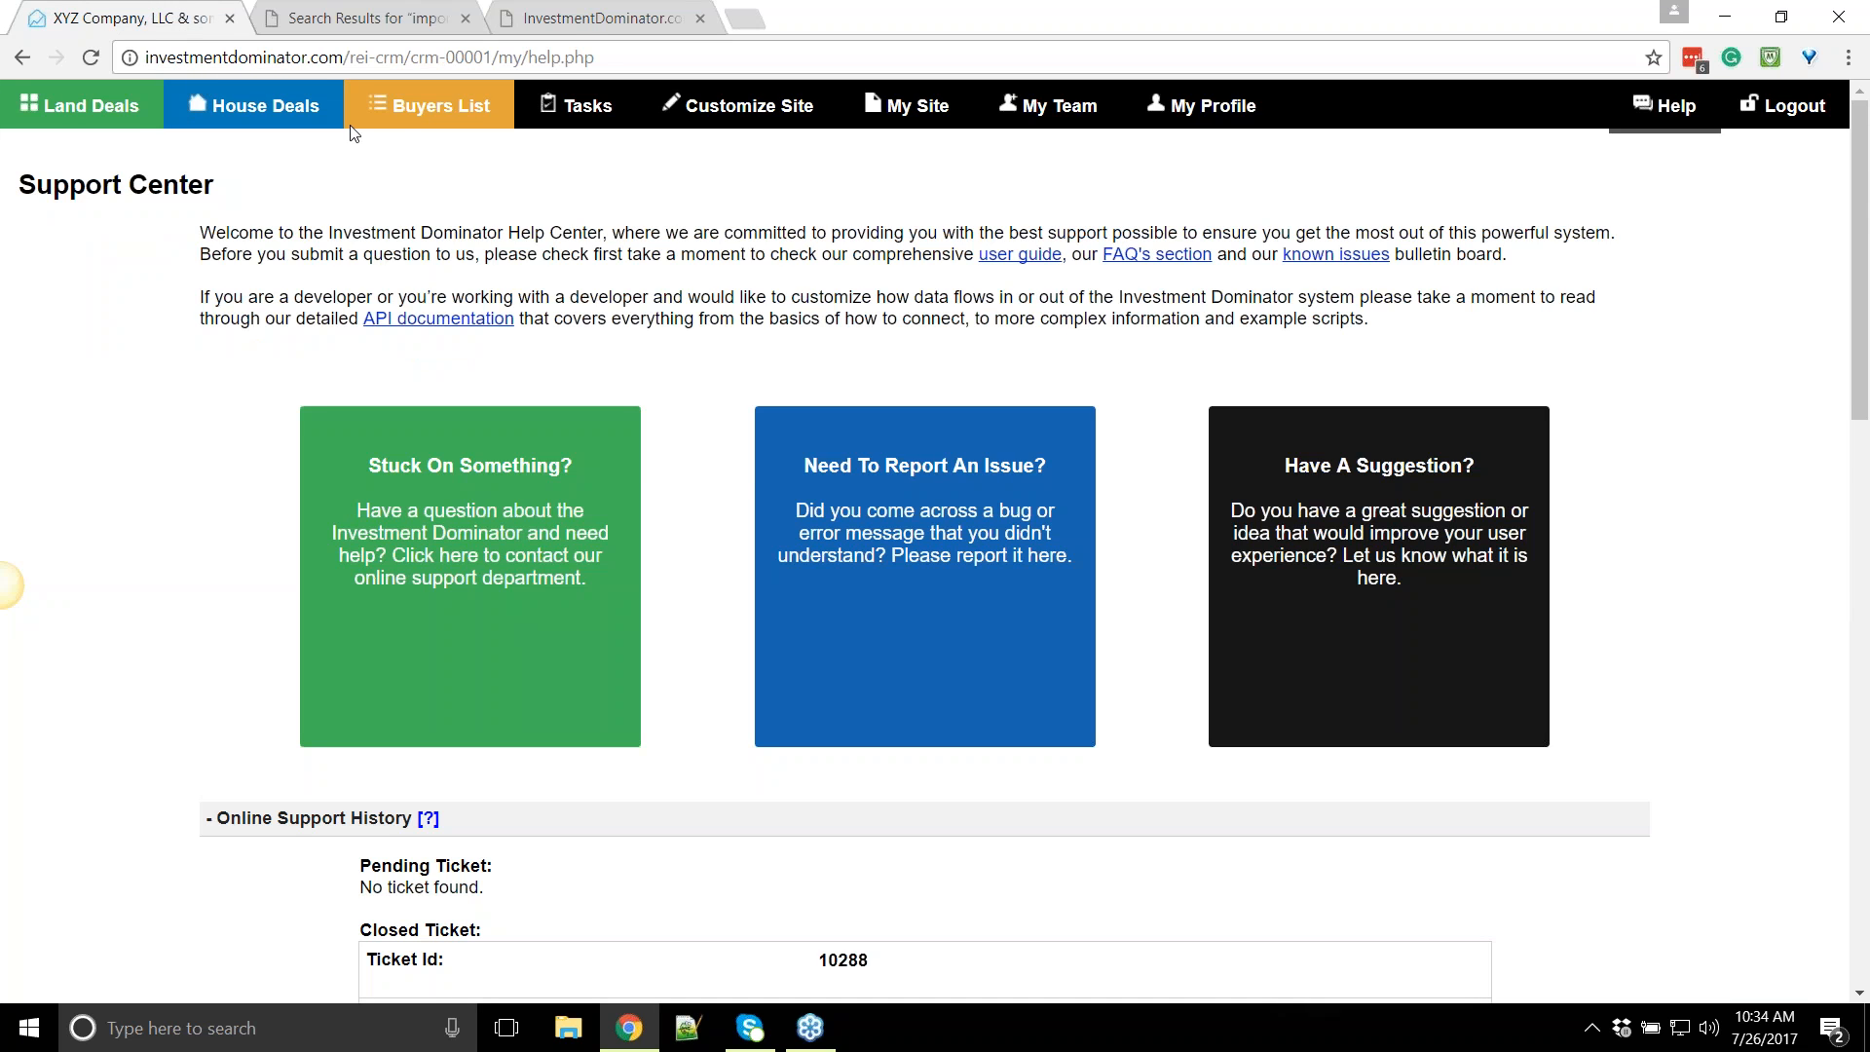
{"action": "left_click", "coordinate": [386, 18]}
{"action": "scroll", "coordinate": [322, 545], "scroll_direction": "down", "scroll_amount": 3}
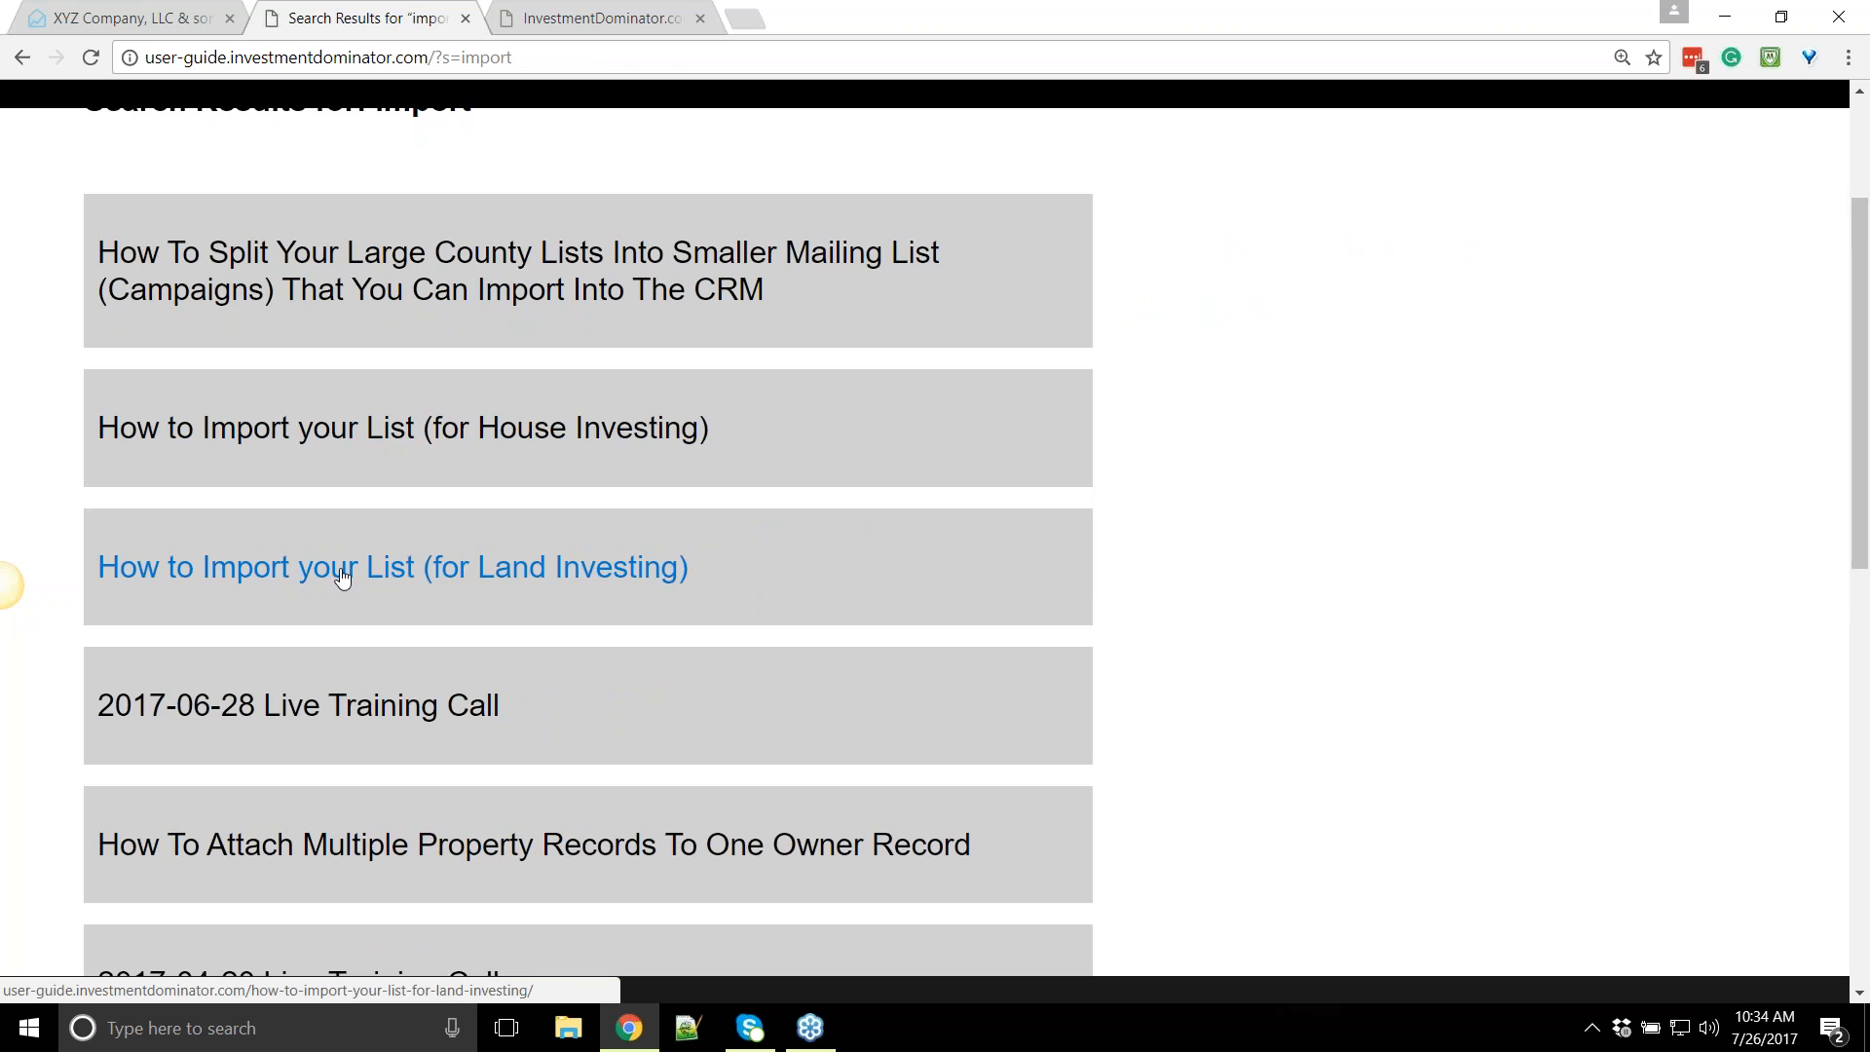
{"action": "left_click", "coordinate": [550, 580]}
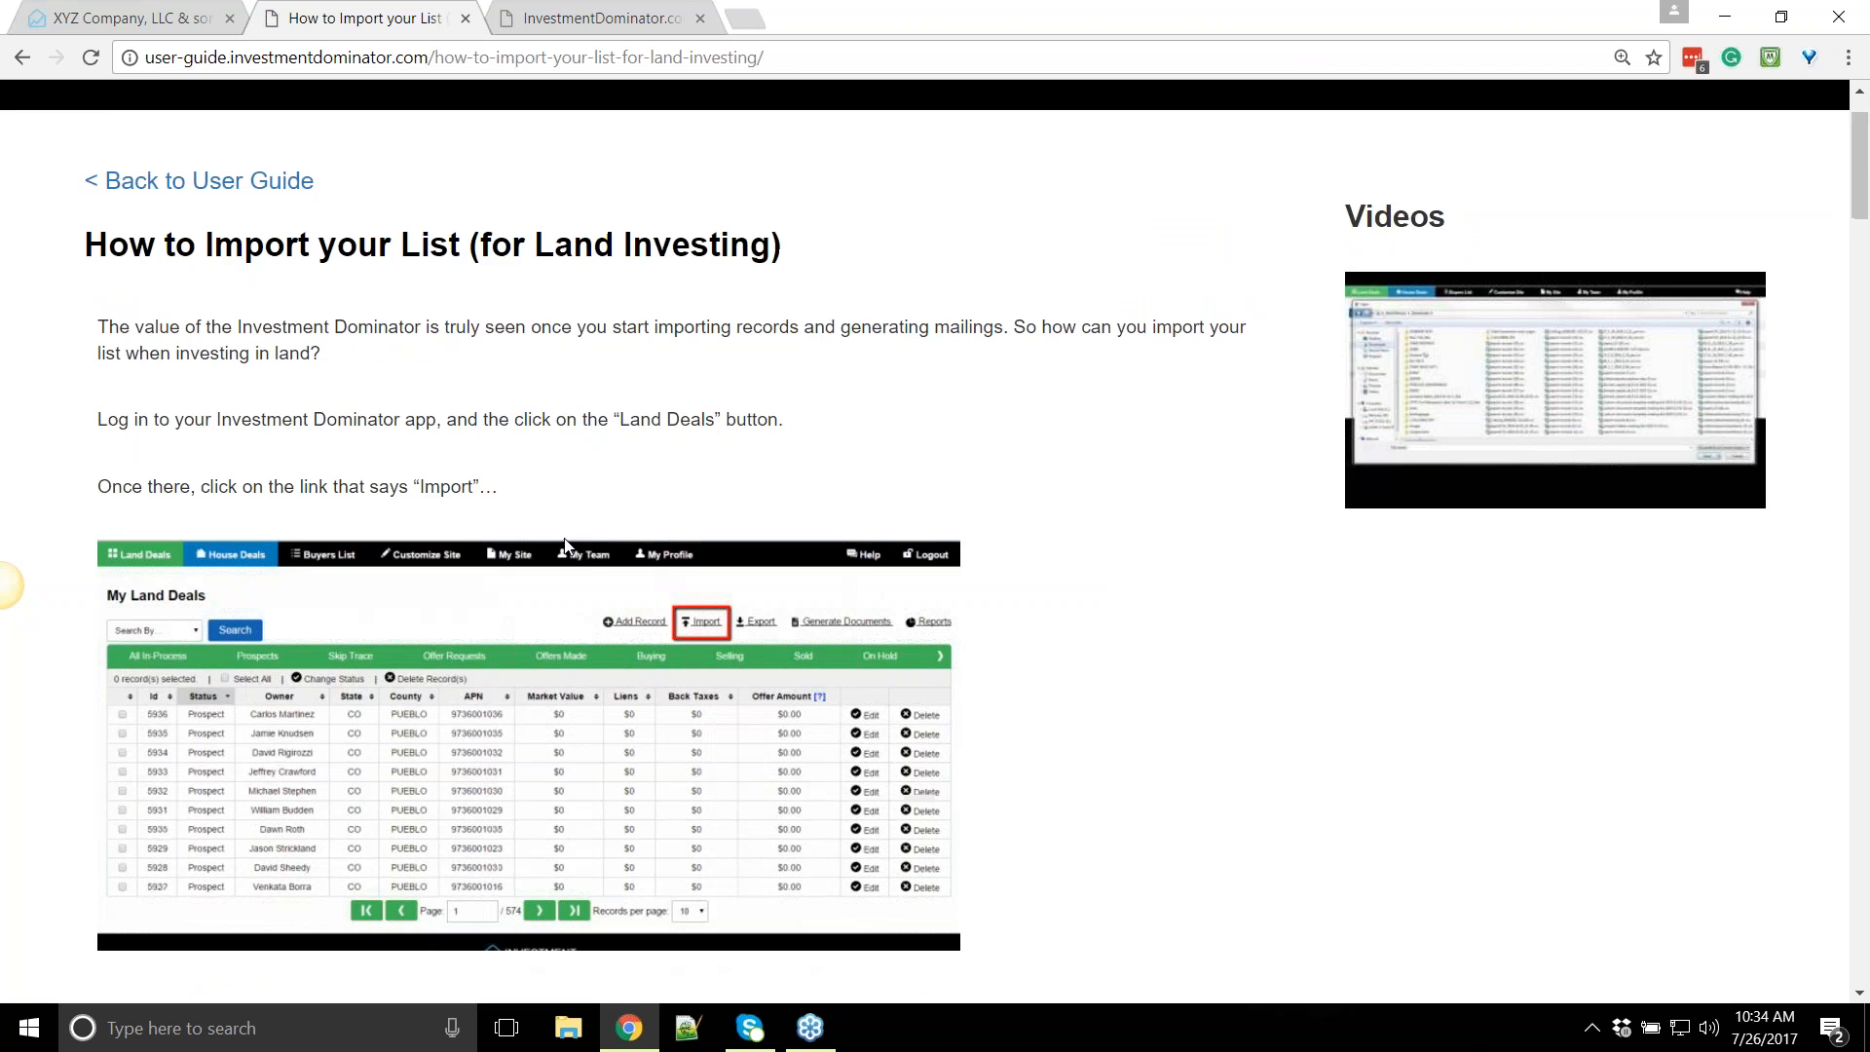
{"action": "scroll", "coordinate": [467, 584], "scroll_direction": "down", "scroll_amount": 5}
{"action": "scroll", "coordinate": [487, 658], "scroll_direction": "up", "scroll_amount": 5}
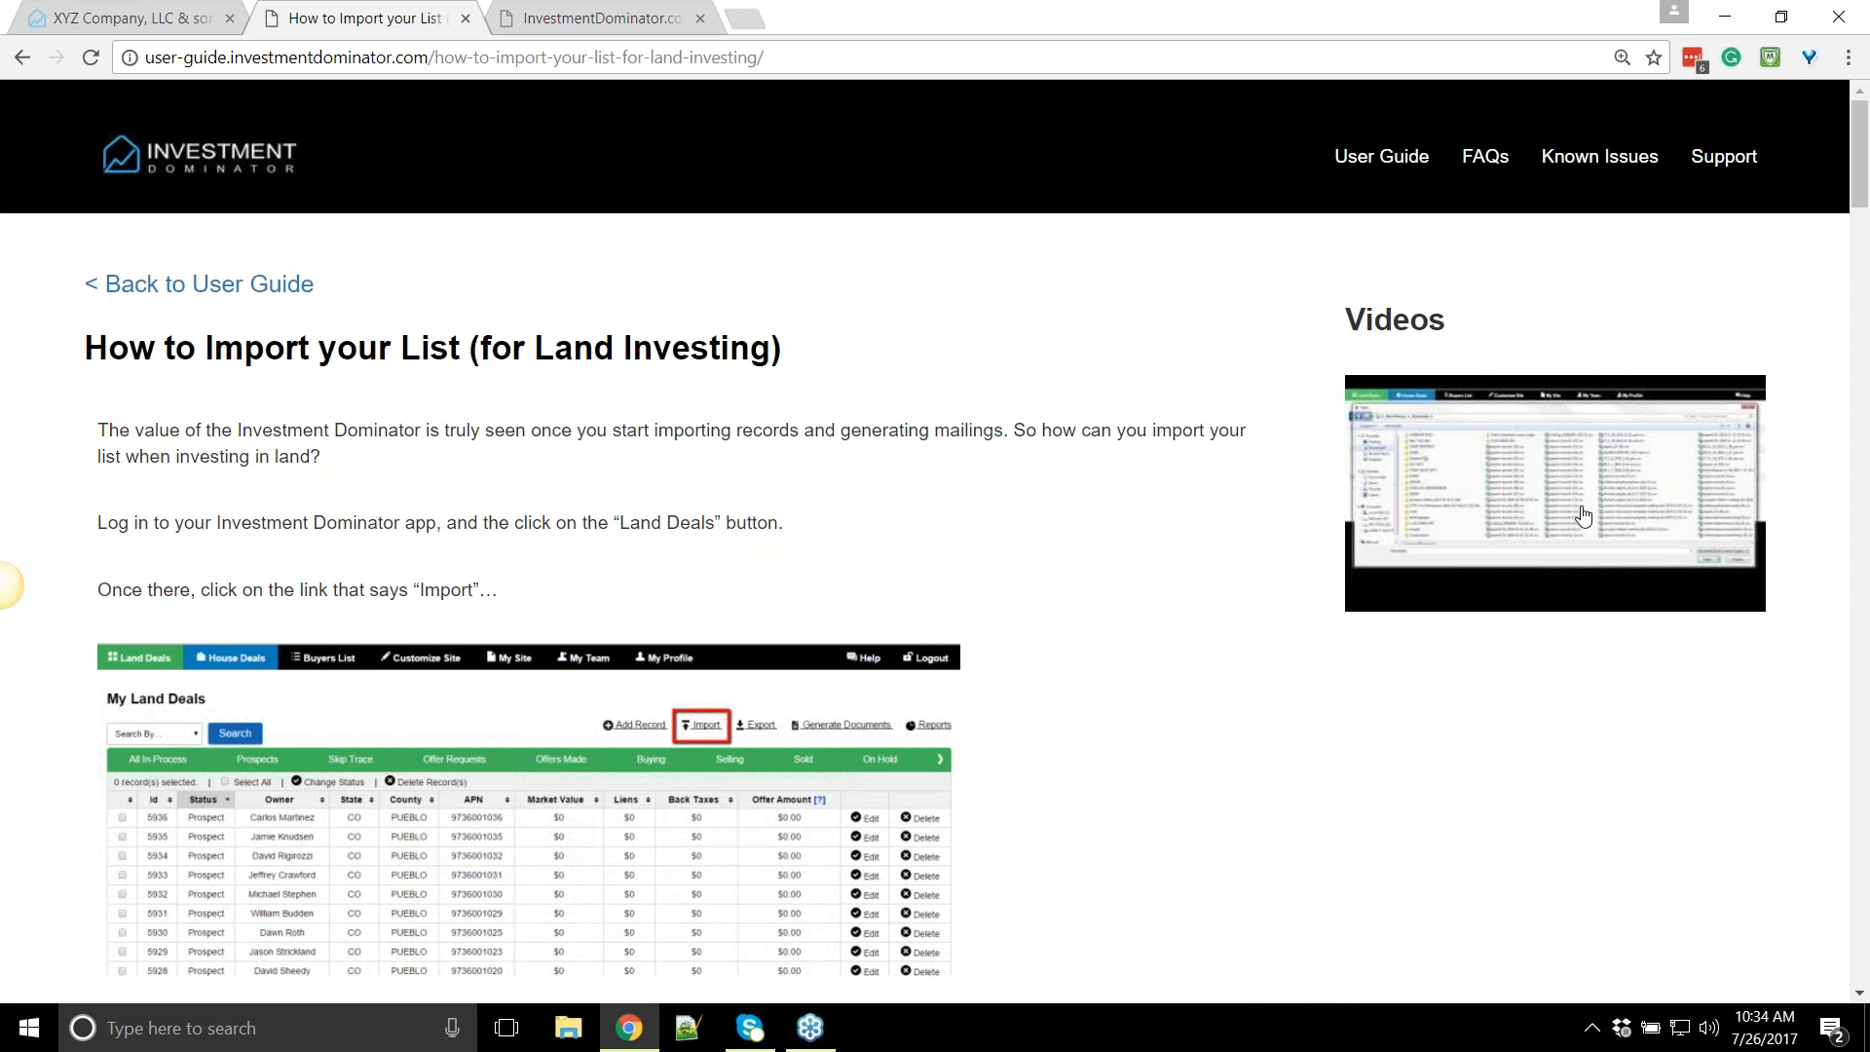
Open and close the article's import video, and return to the CRM's Support Center by way of the user guide home page
{"action": "left_click", "coordinate": [1490, 482]}
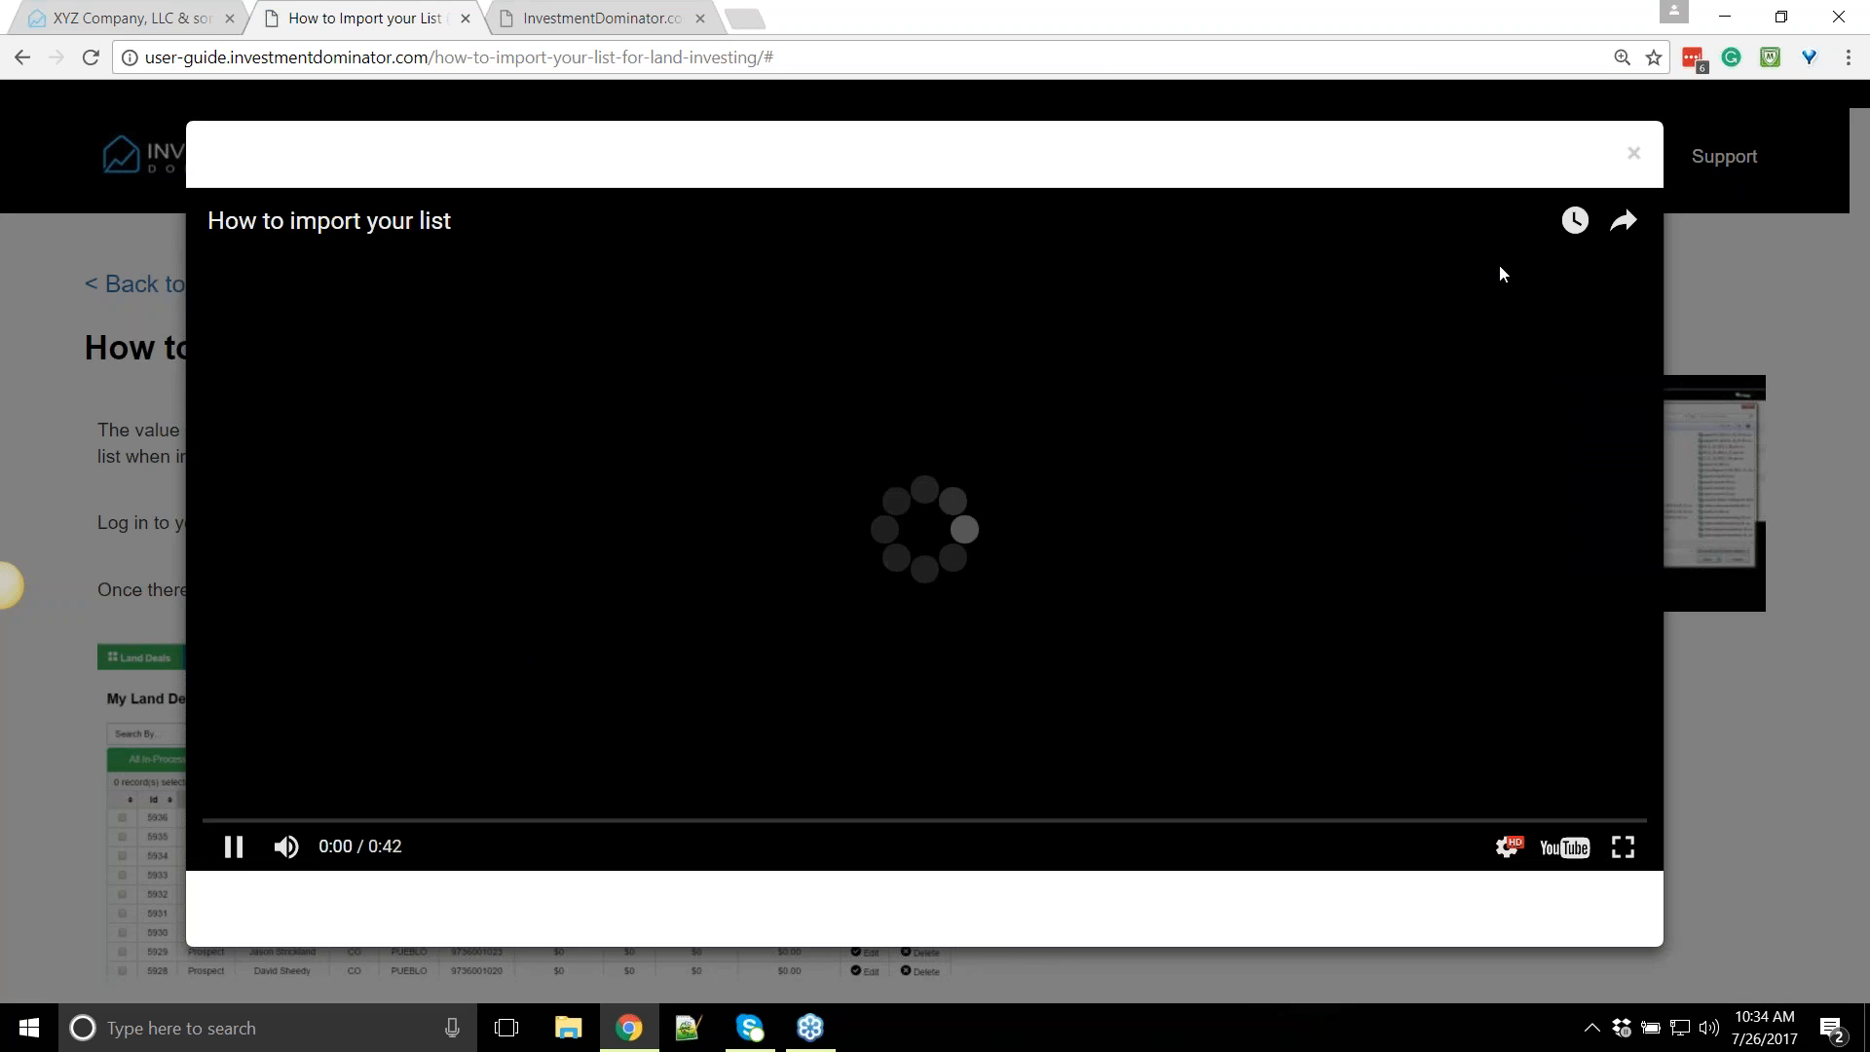
{"action": "left_click", "coordinate": [1635, 153]}
{"action": "left_click", "coordinate": [210, 283]}
{"action": "left_click", "coordinate": [119, 18]}
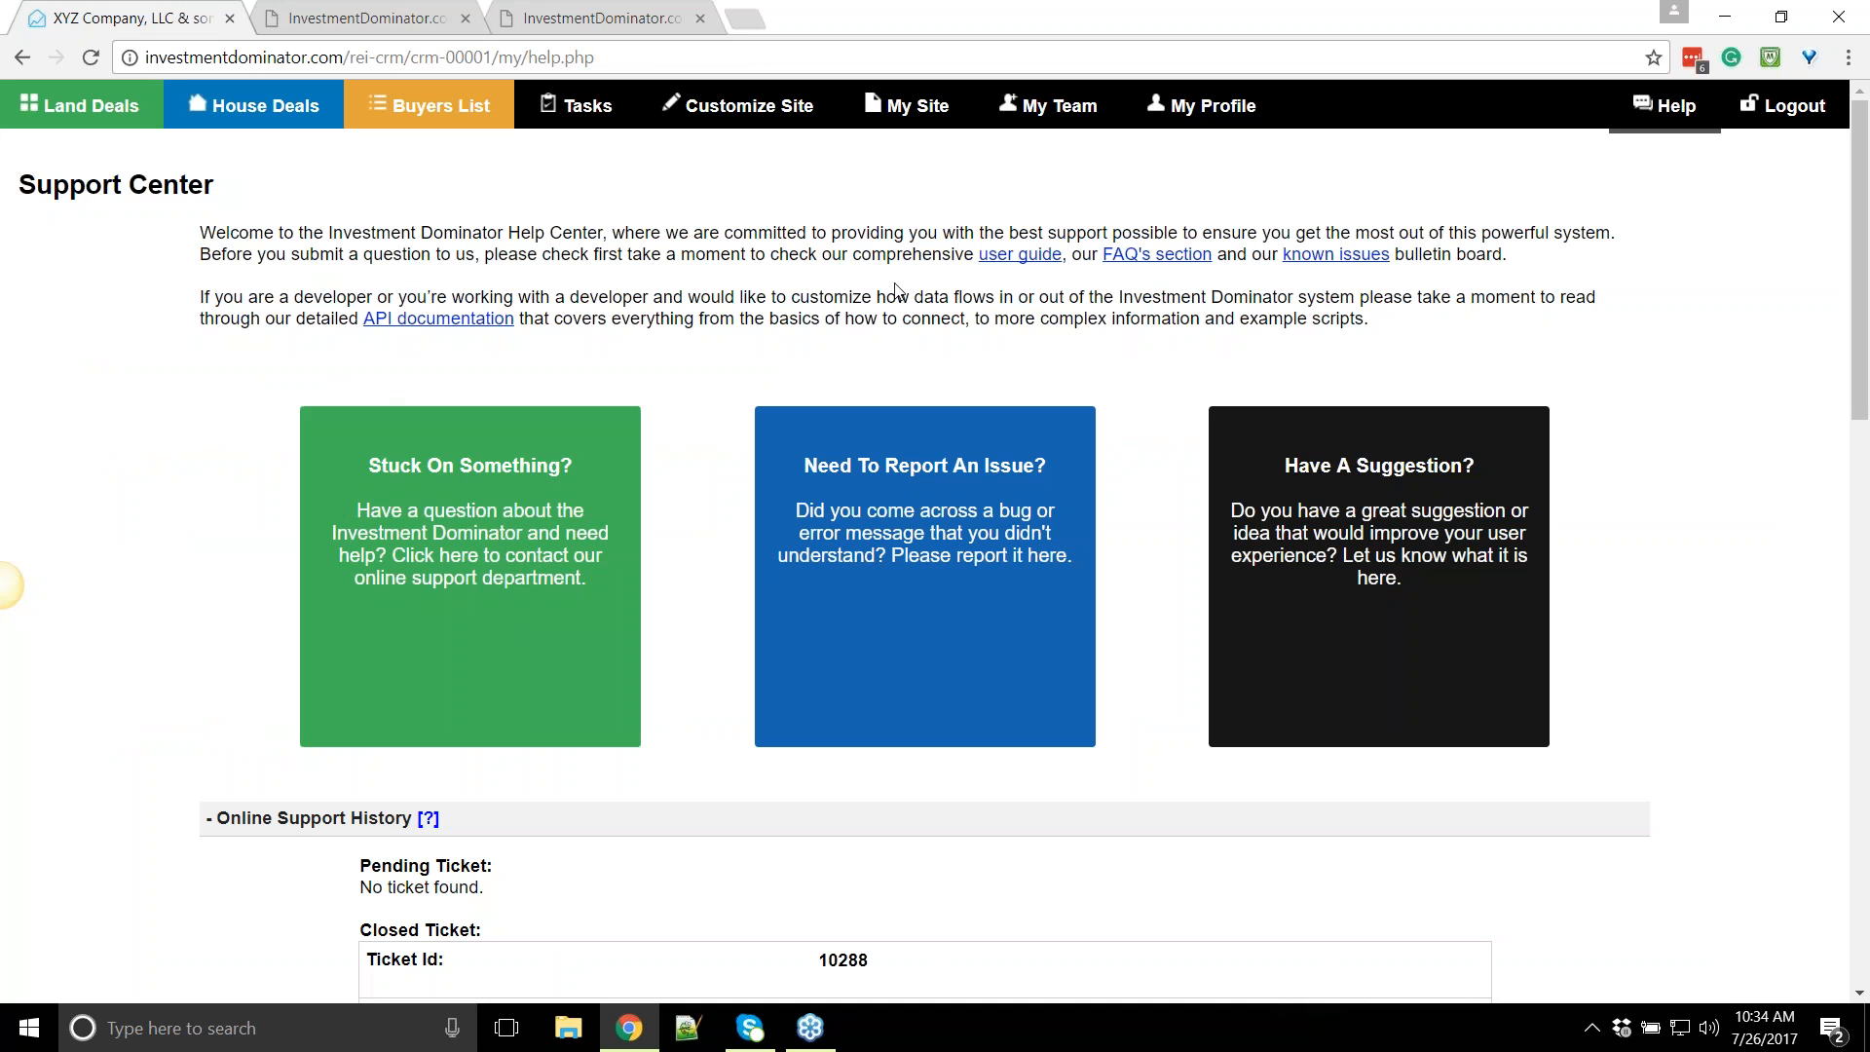
Open the document generation page for land deals and examine the Prospect Neutral Letter's download and Export Data options
{"action": "left_click", "coordinate": [87, 105]}
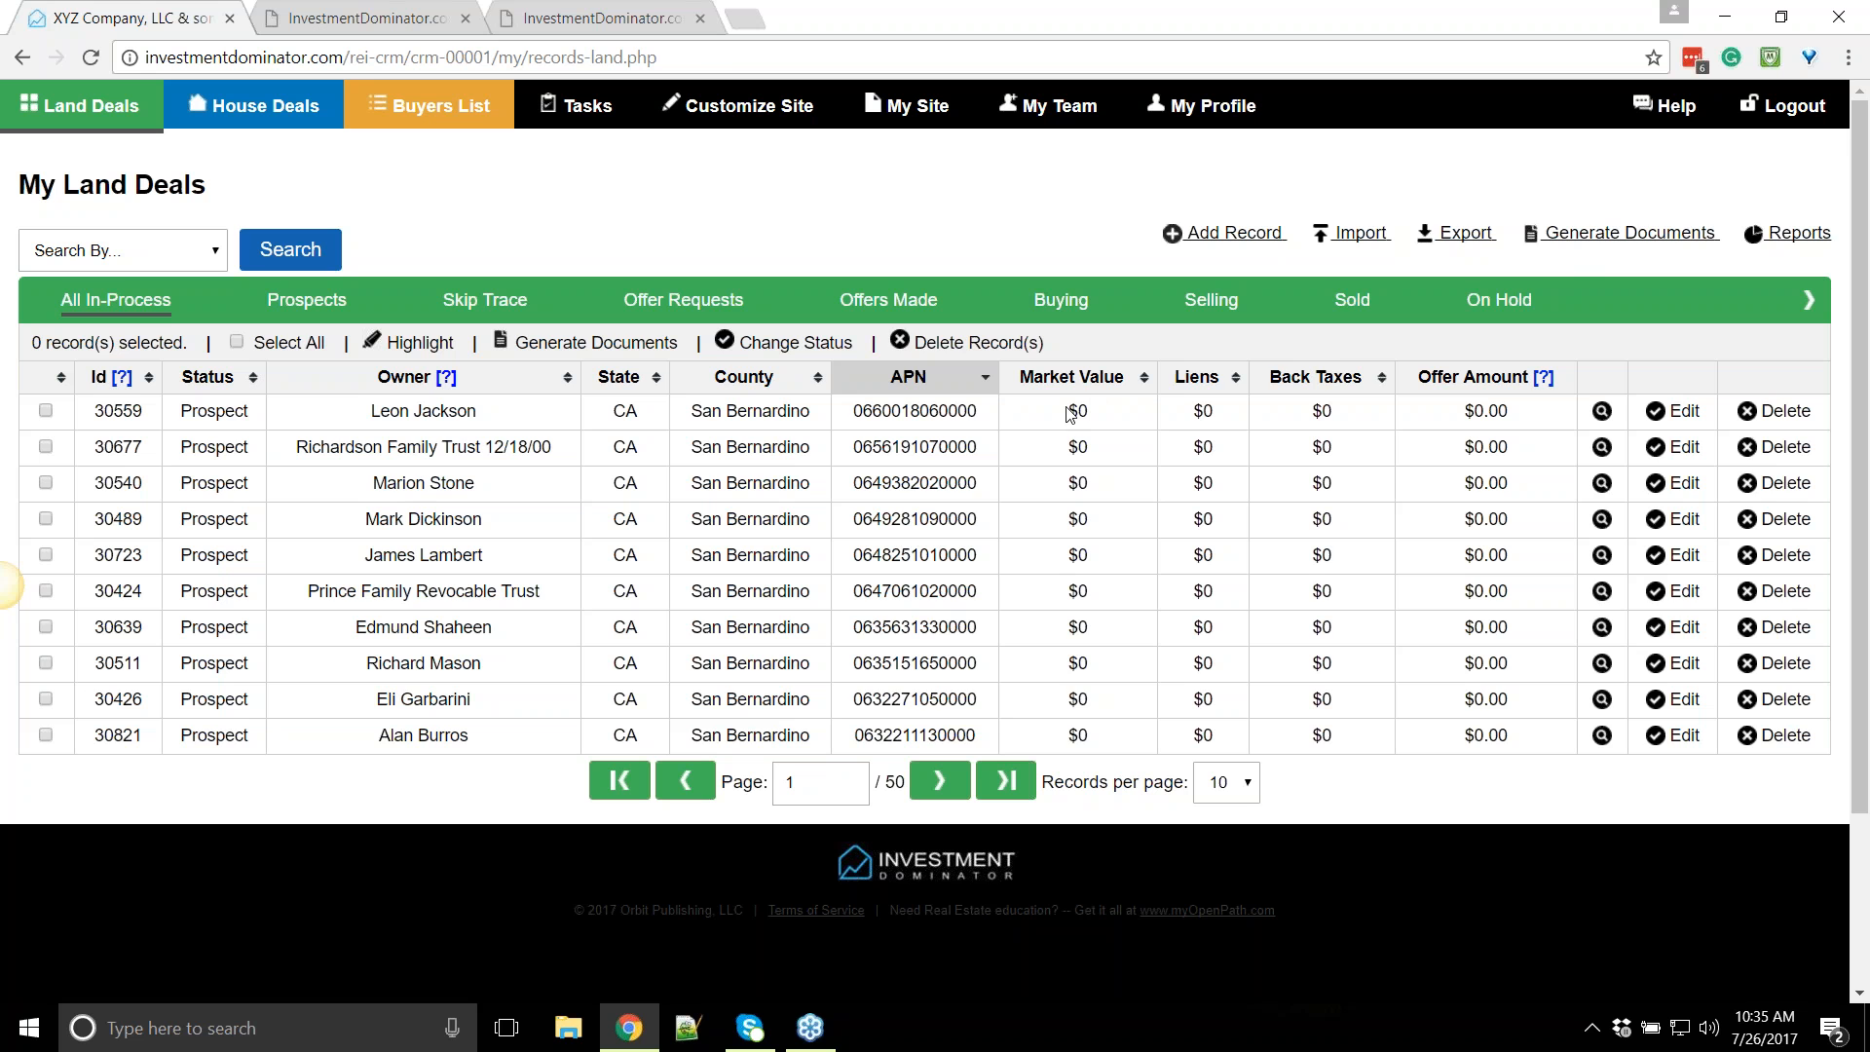
{"action": "left_click", "coordinate": [1617, 235]}
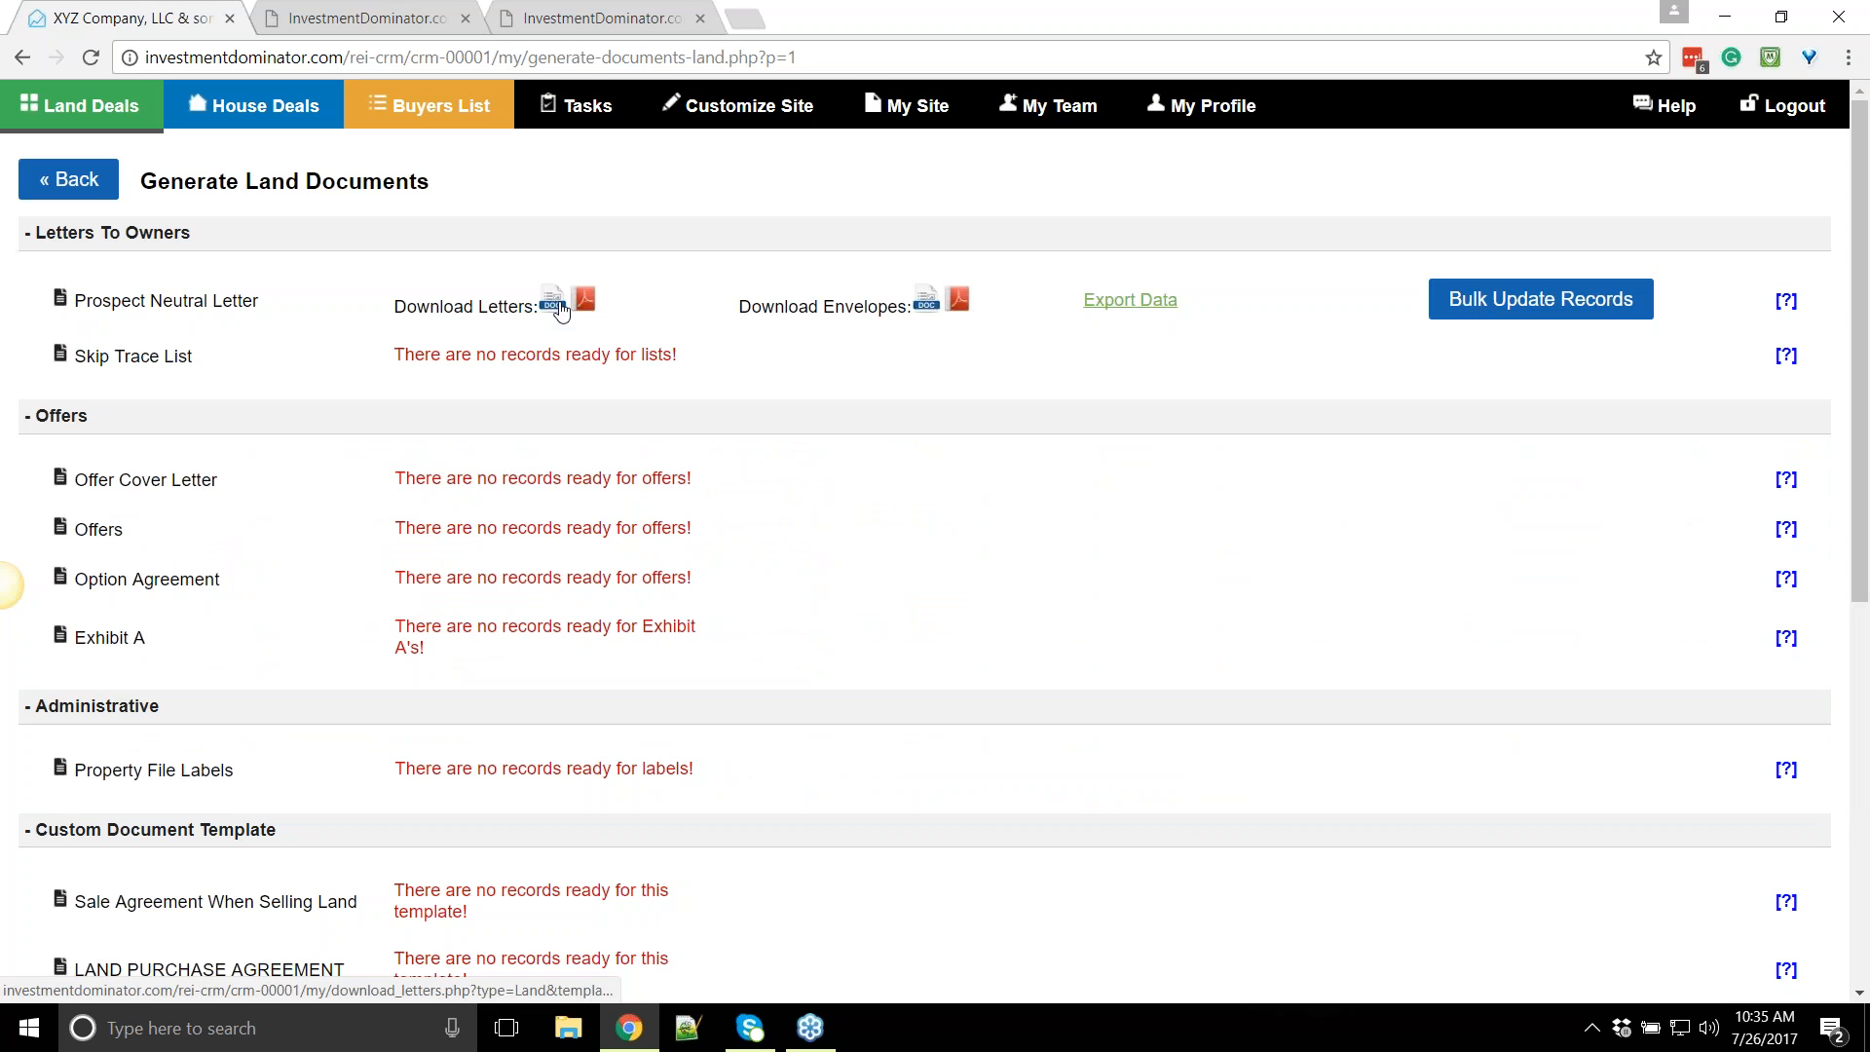
{"action": "left_click_drag", "start_coordinate": [1178, 297], "coordinate": [1084, 295]}
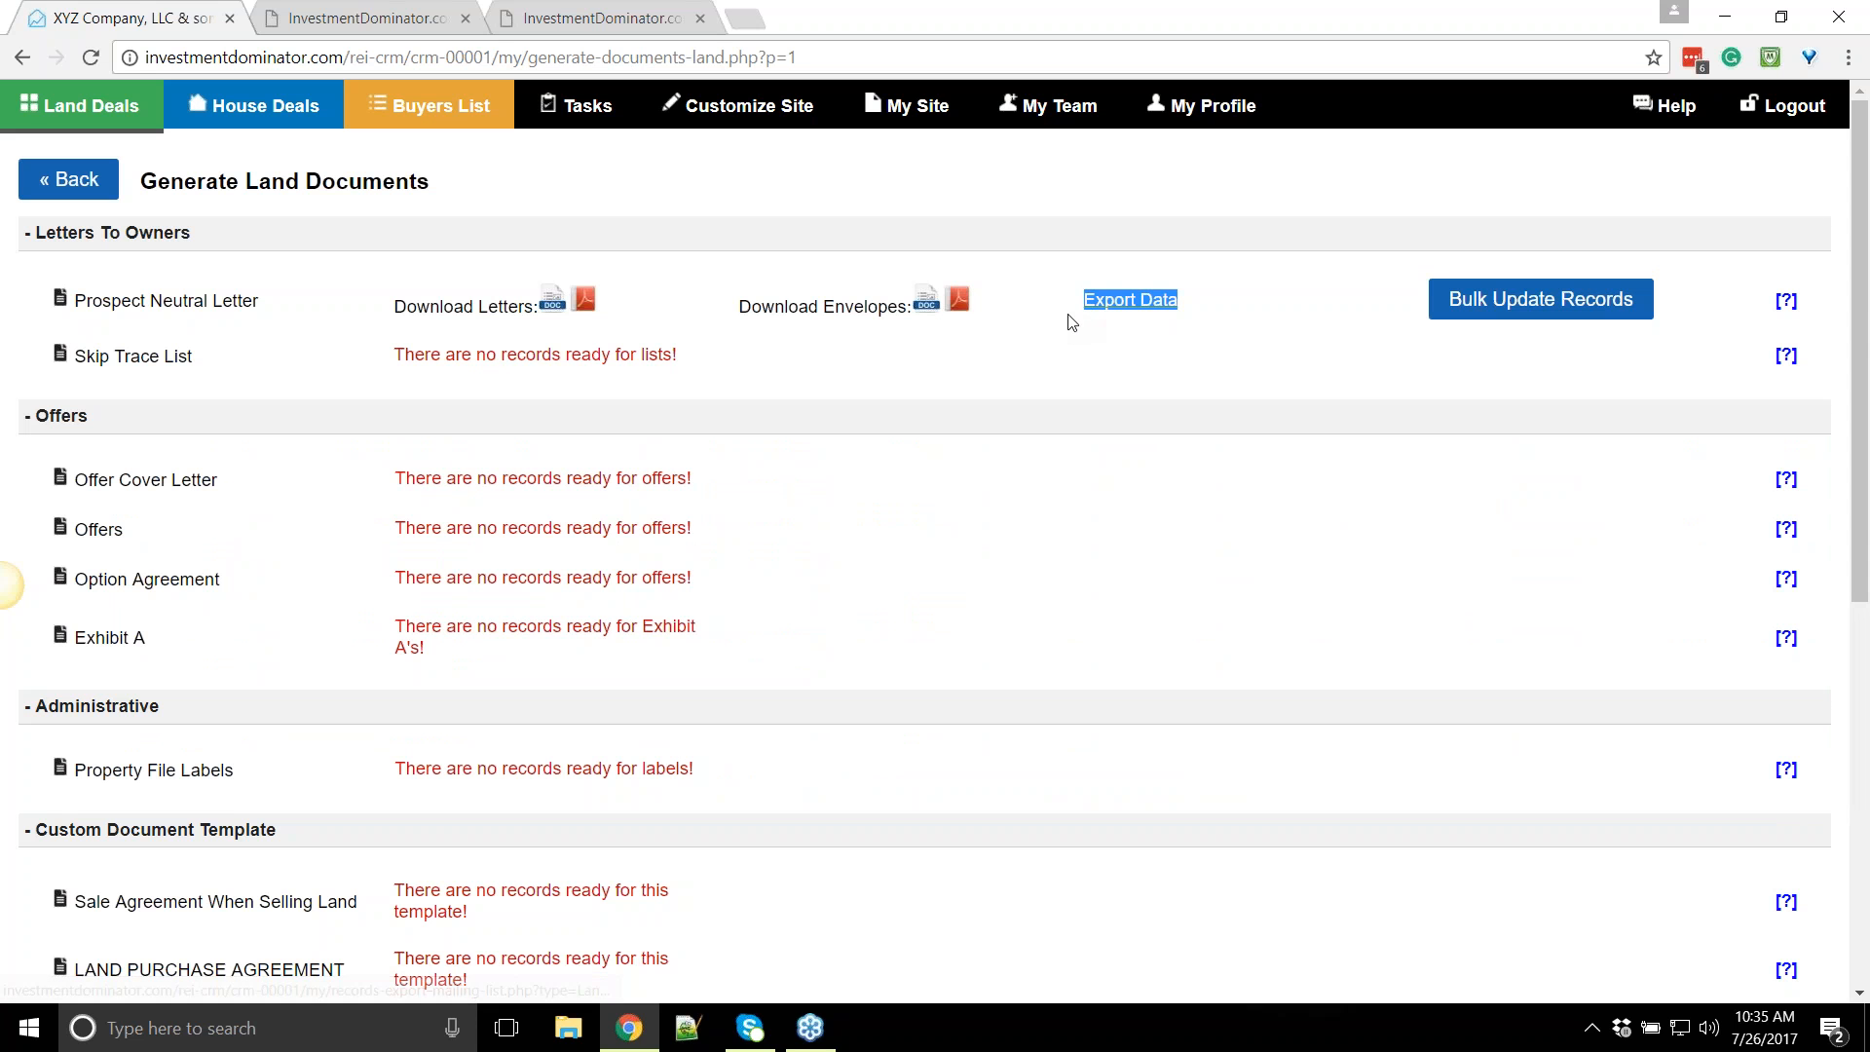
{"action": "left_click", "coordinate": [1071, 321]}
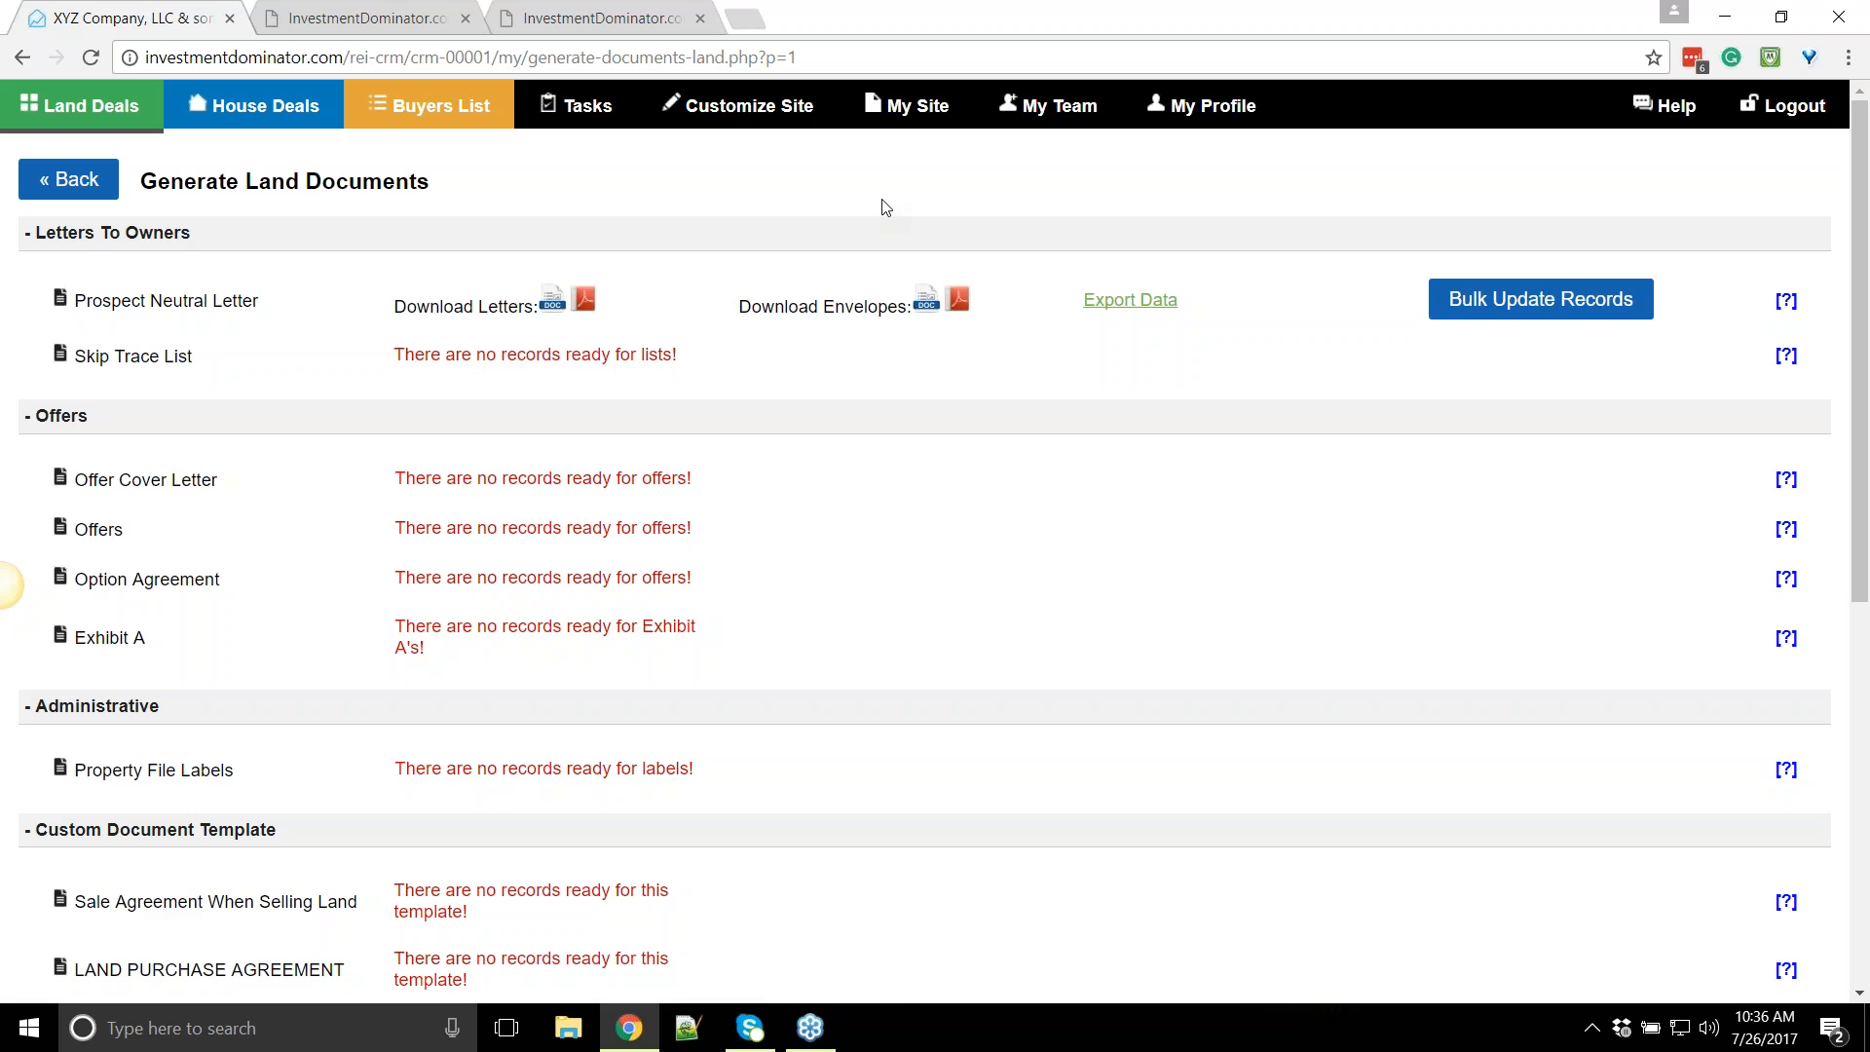
Return to the Land Deals records and open the company's Buying Site
{"action": "left_click", "coordinate": [92, 106]}
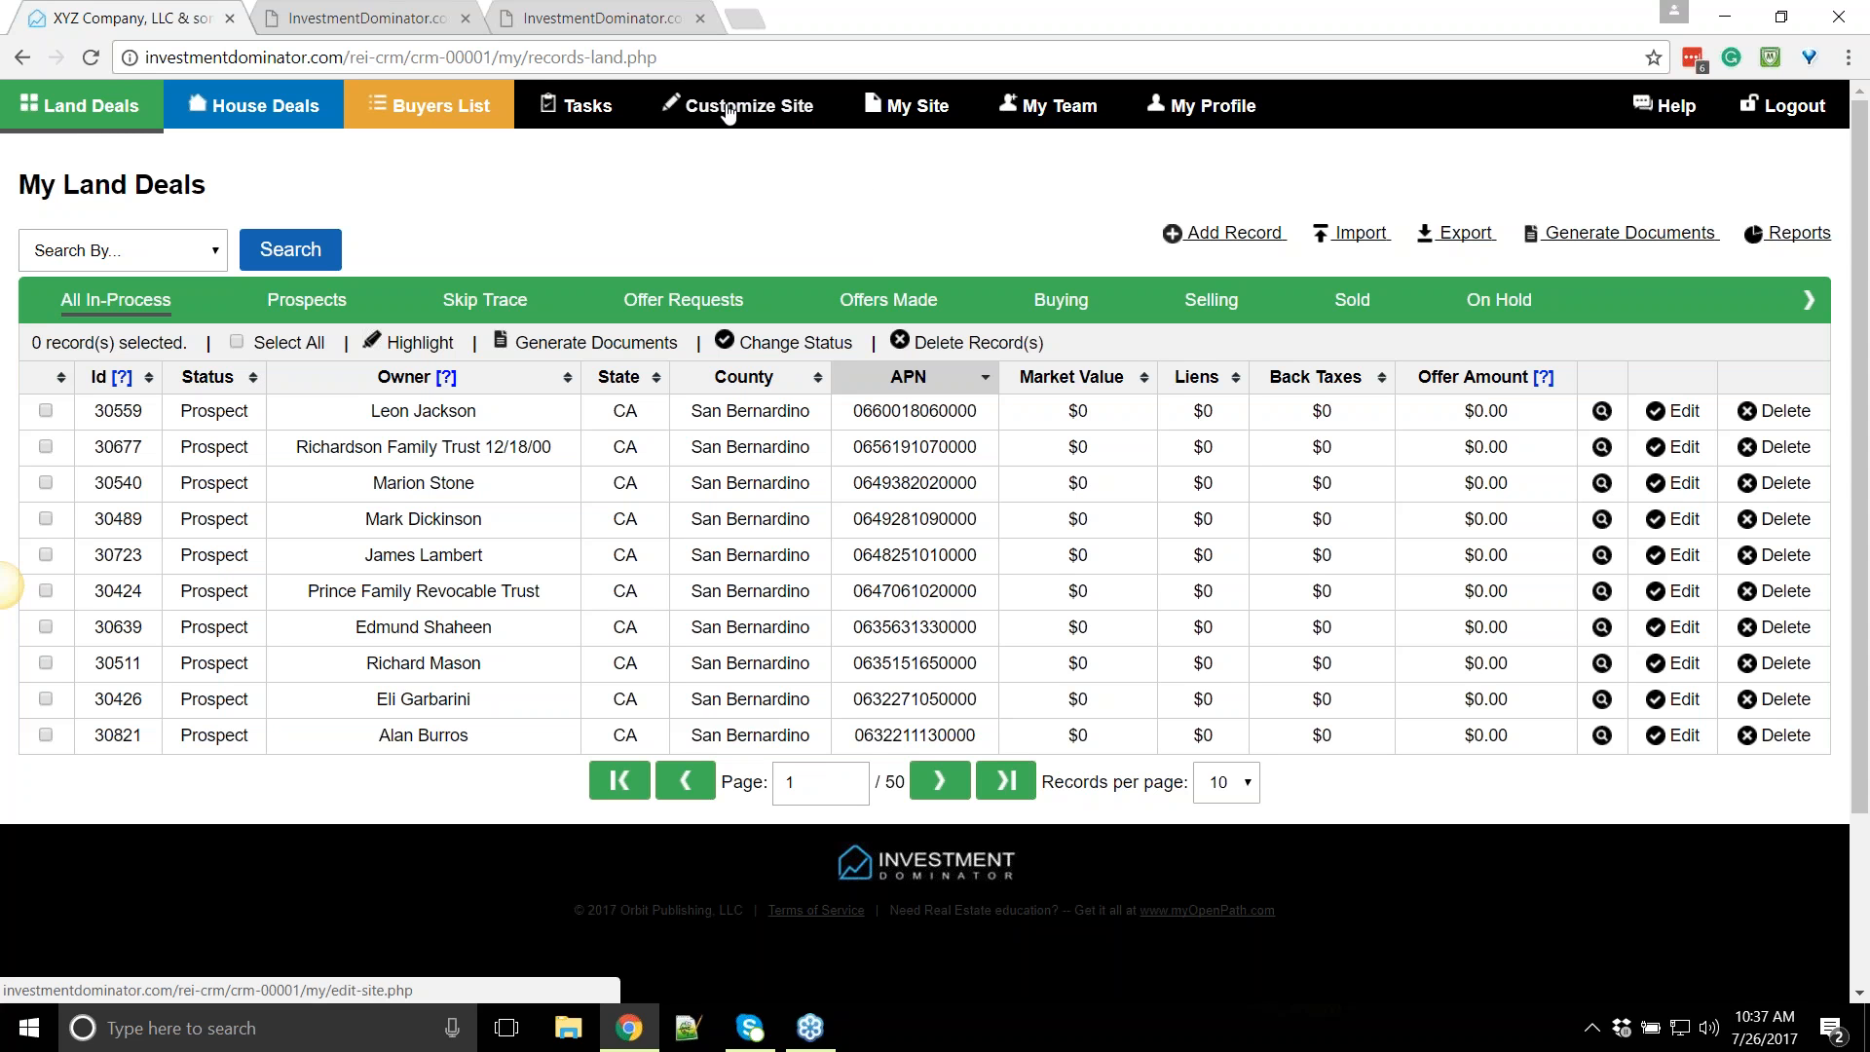
{"action": "mouse_move", "coordinate": [919, 107]}
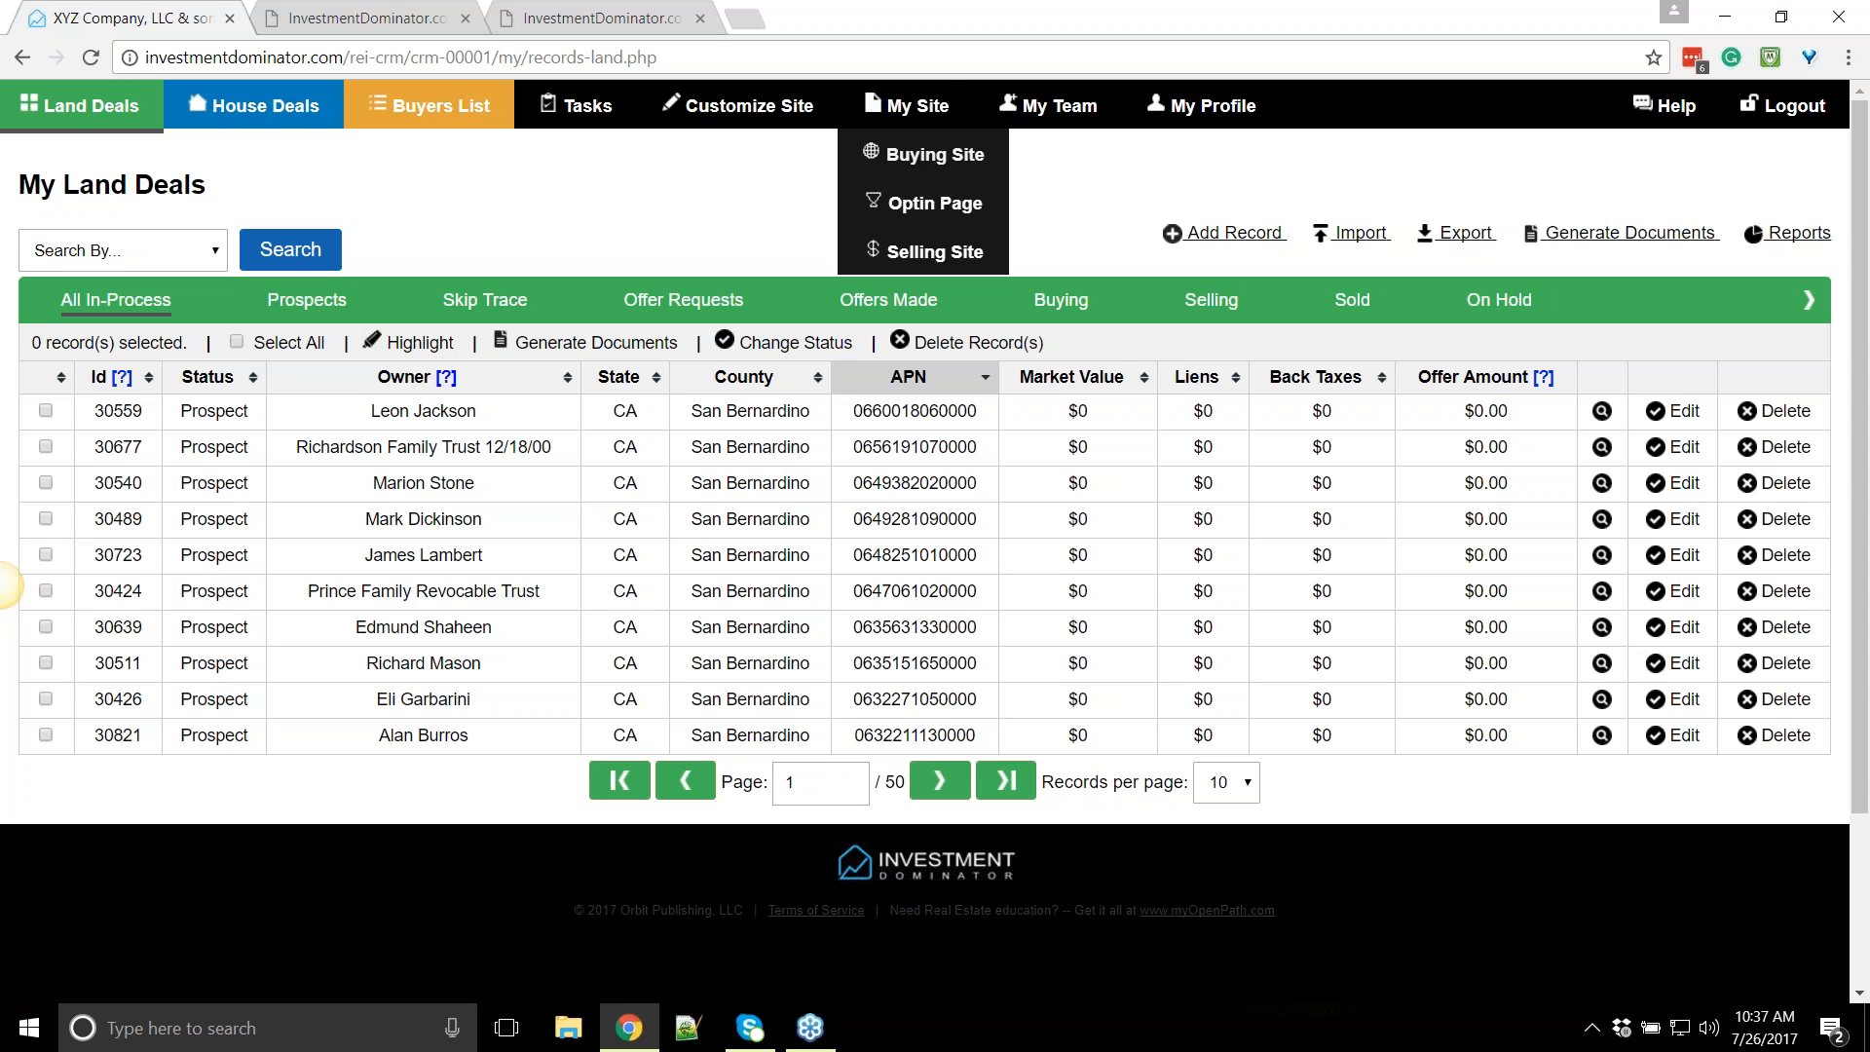
{"action": "left_click", "coordinate": [901, 163]}
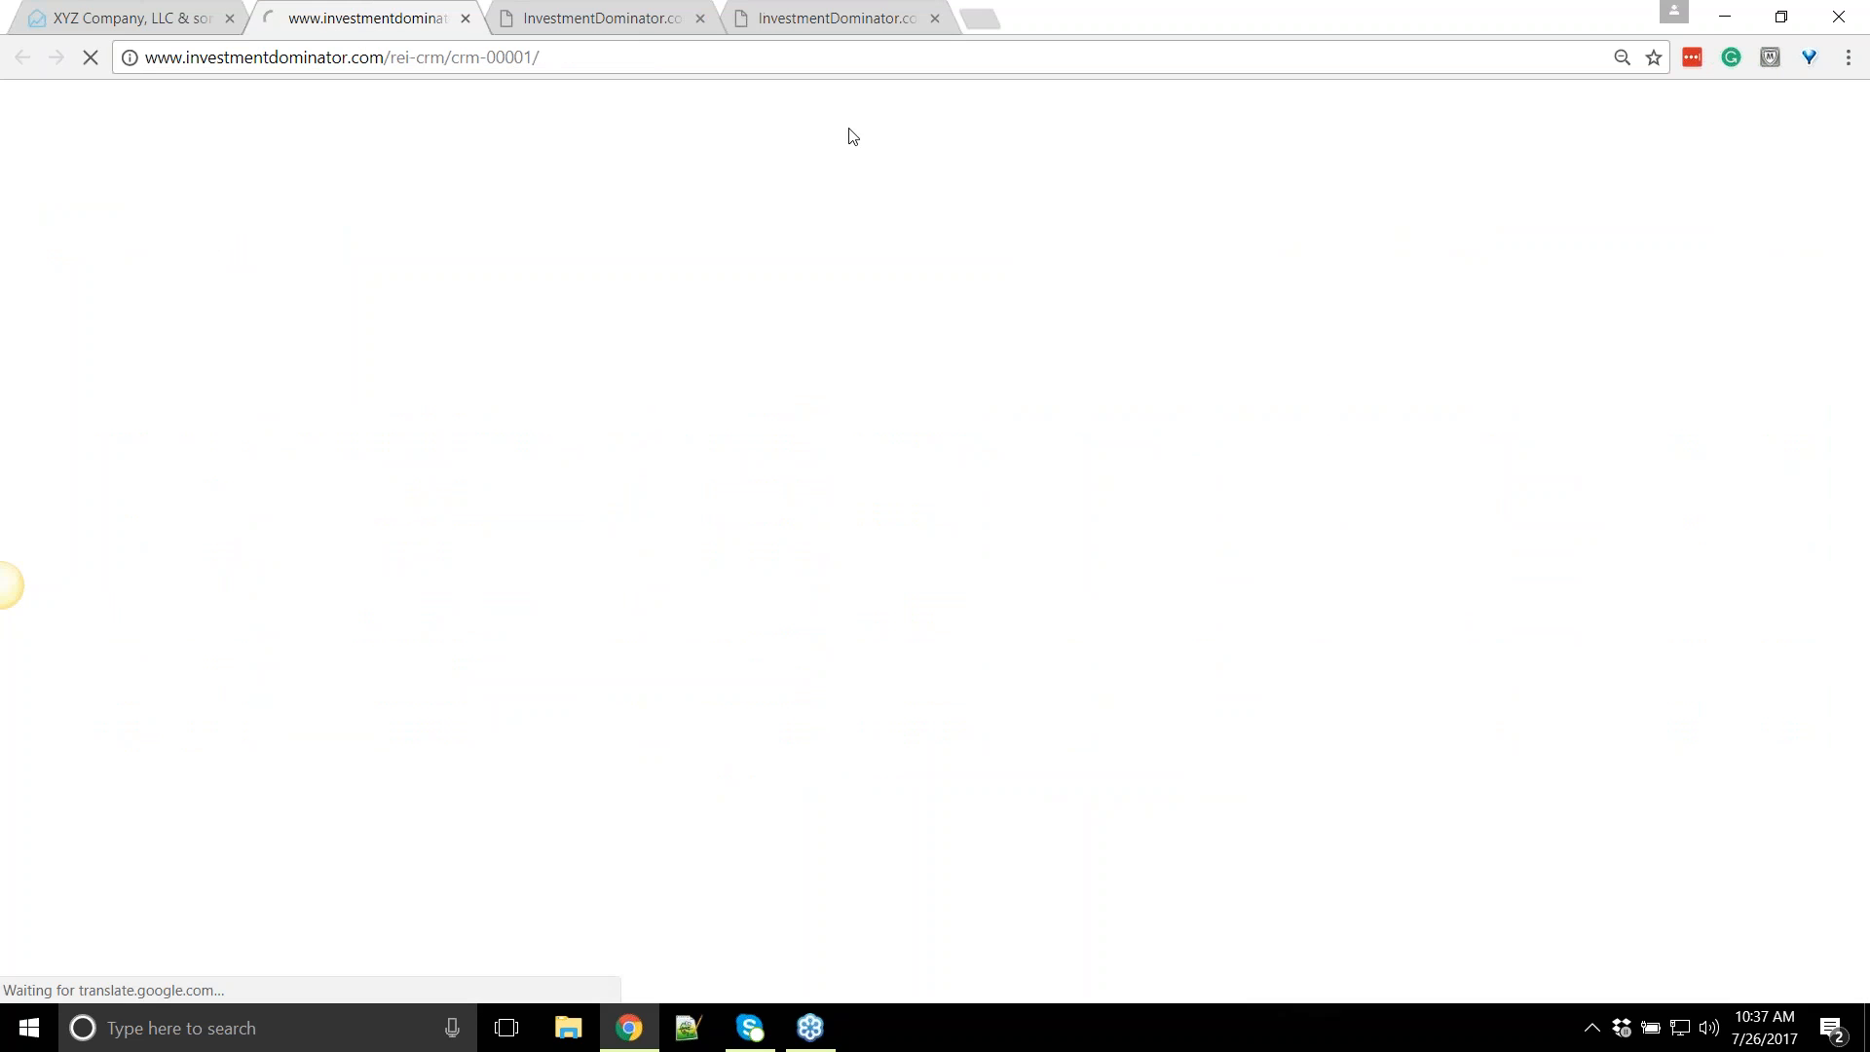
Review the Buying Site's home page headline and welcome text, and view the Sell Your Land page before going back home
{"action": "left_click_drag", "start_coordinate": [477, 226], "coordinate": [1159, 319]}
{"action": "left_click", "coordinate": [261, 323]}
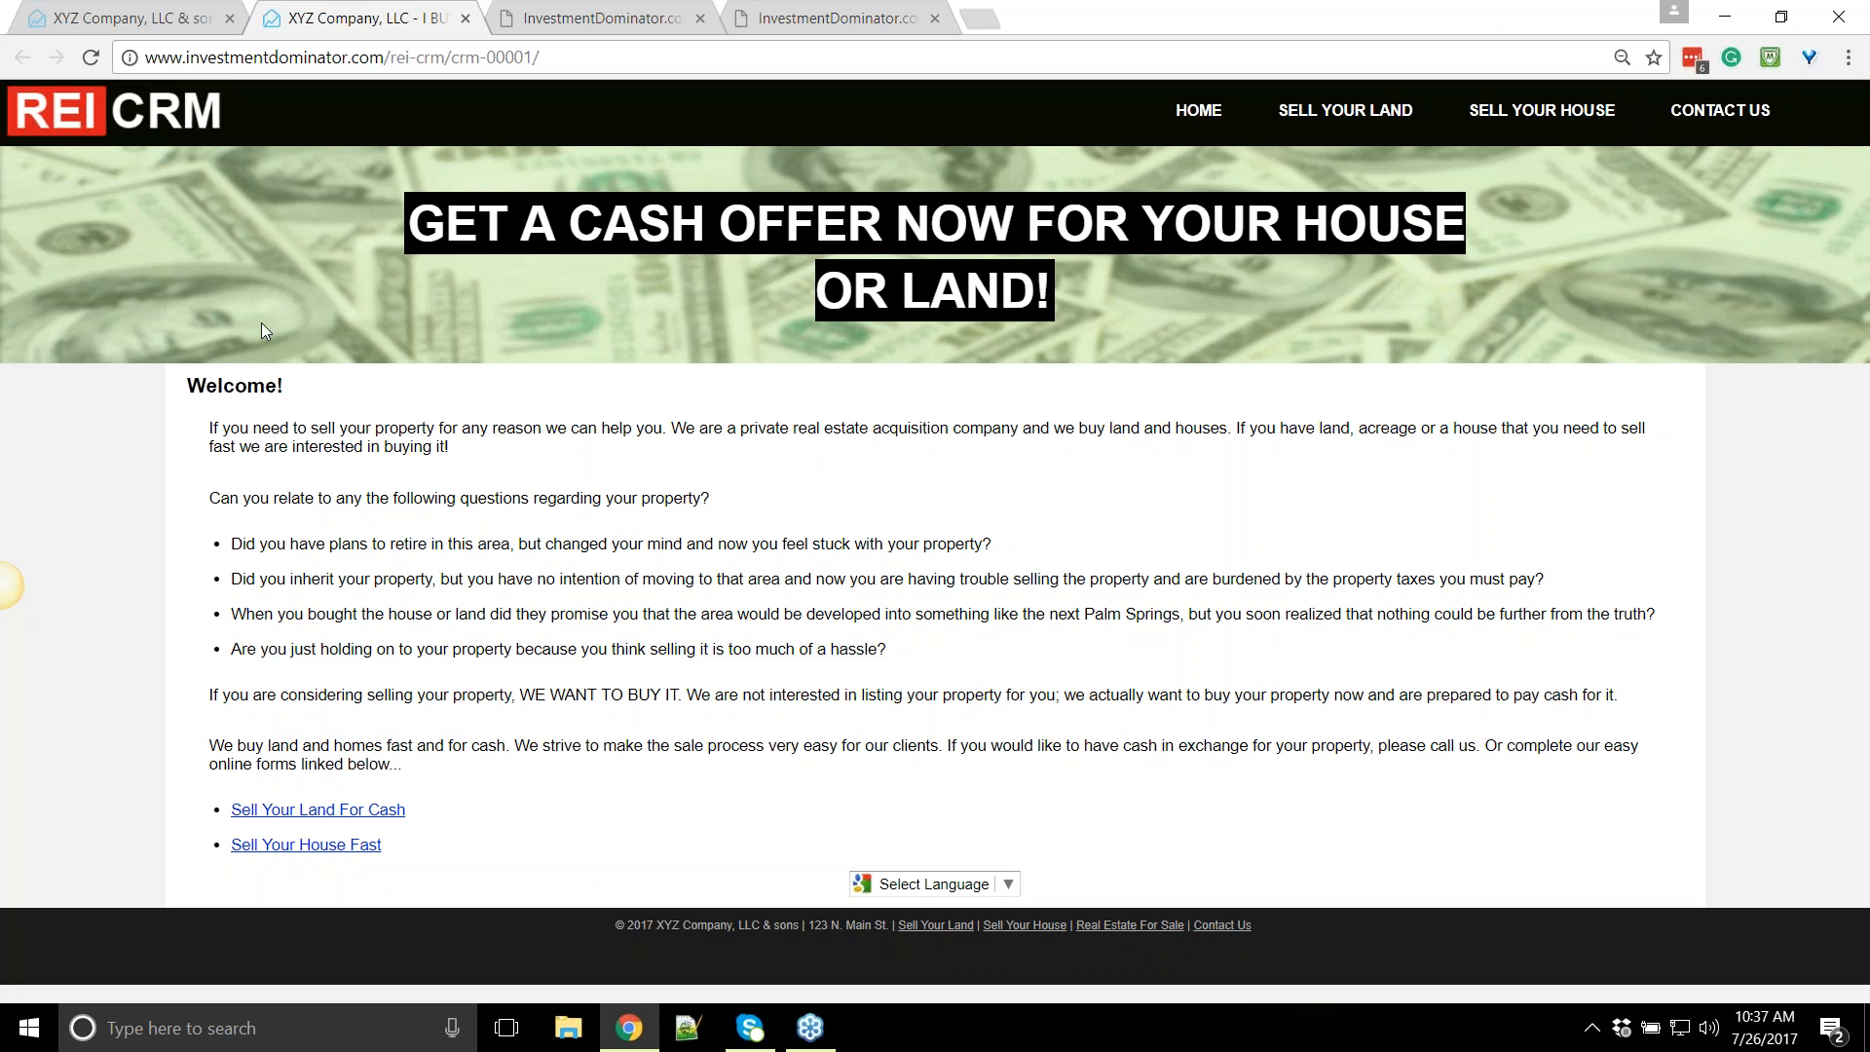
{"action": "left_click_drag", "start_coordinate": [222, 428], "coordinate": [664, 817]}
{"action": "left_click", "coordinate": [664, 816]}
{"action": "left_click", "coordinate": [1364, 109]}
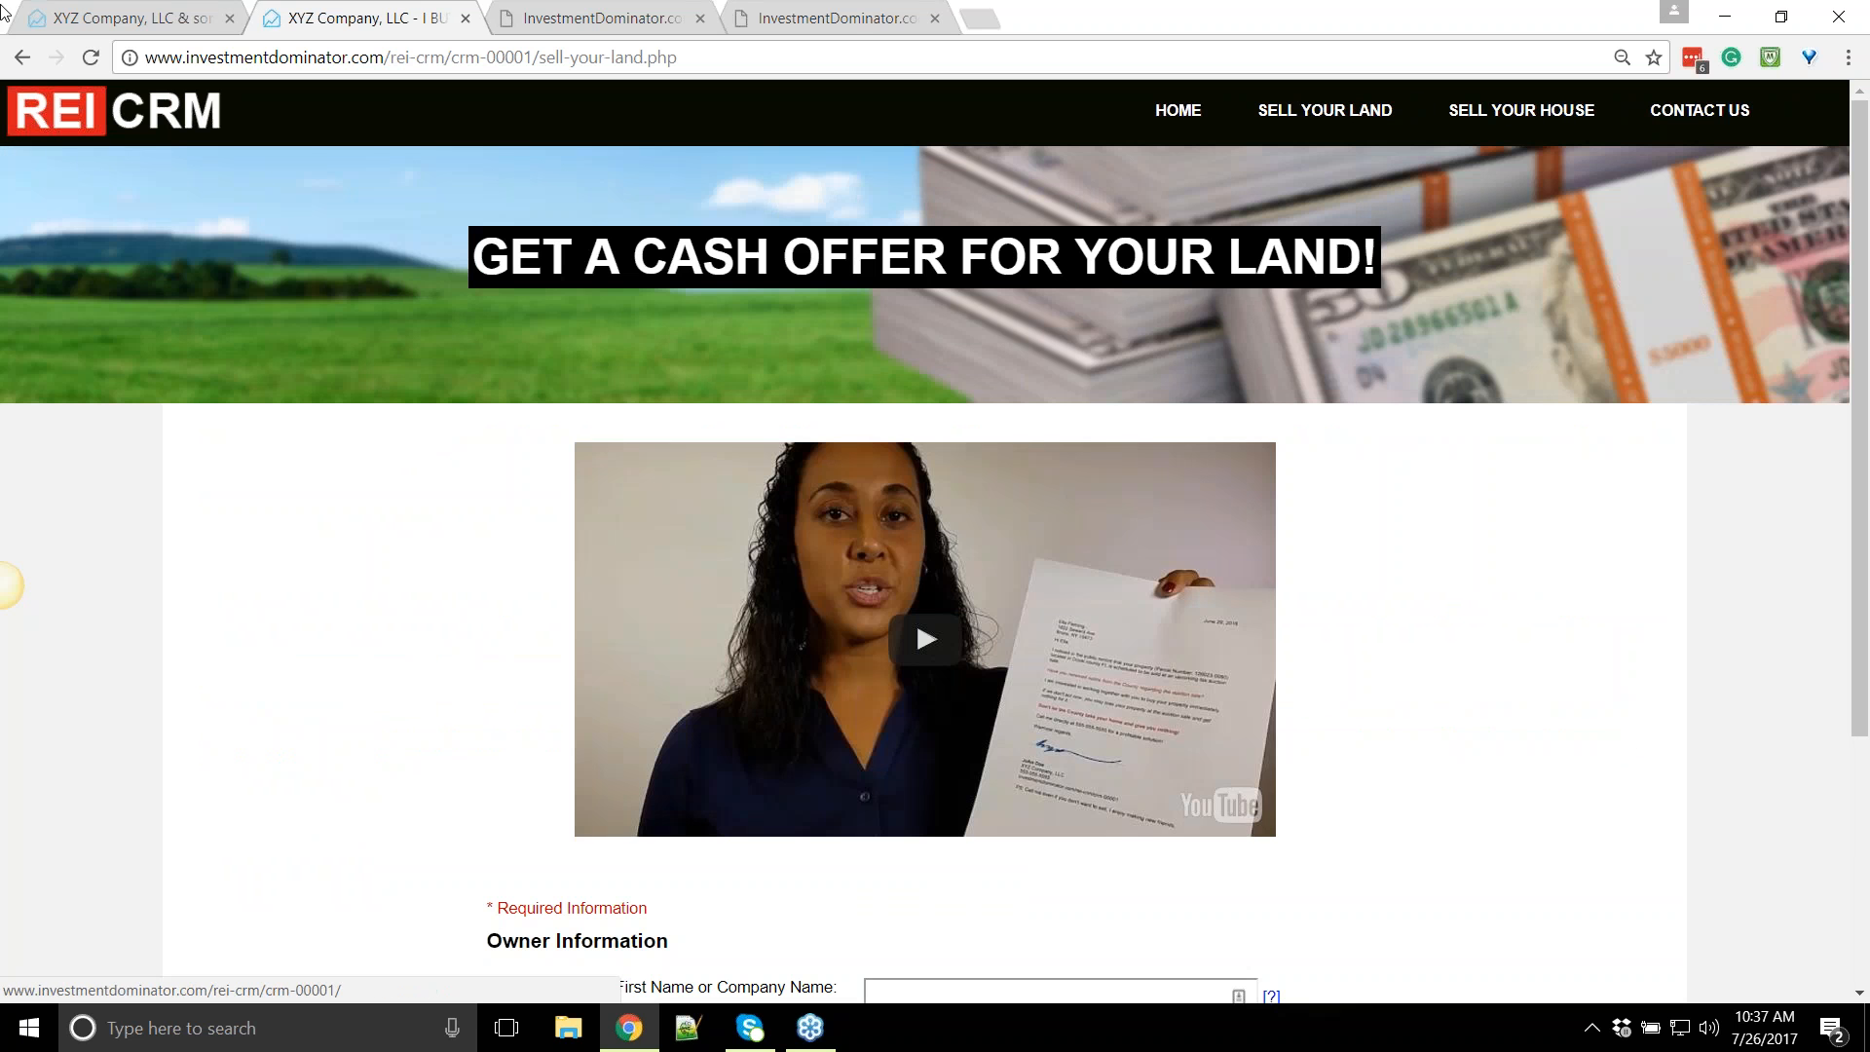
{"action": "left_click", "coordinate": [19, 60]}
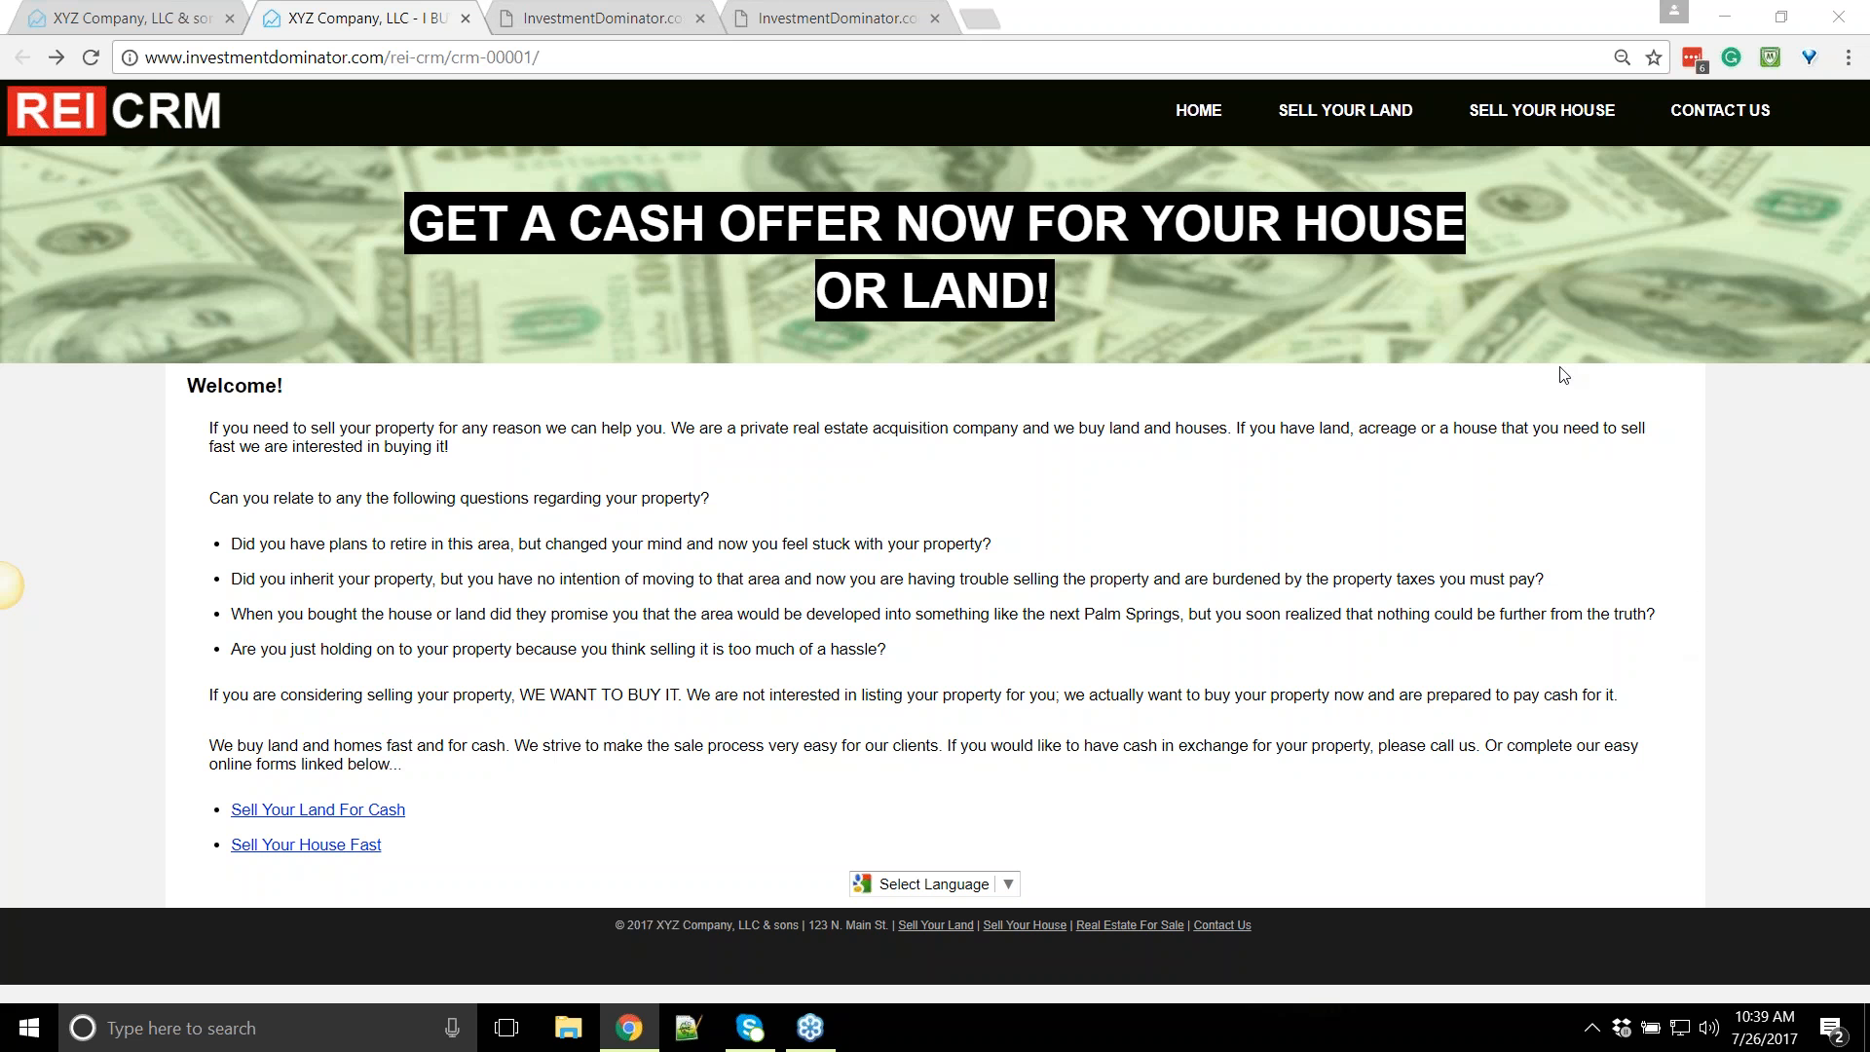
Switch back to the CRM and open the Customize Site settings
{"action": "left_click", "coordinate": [69, 10]}
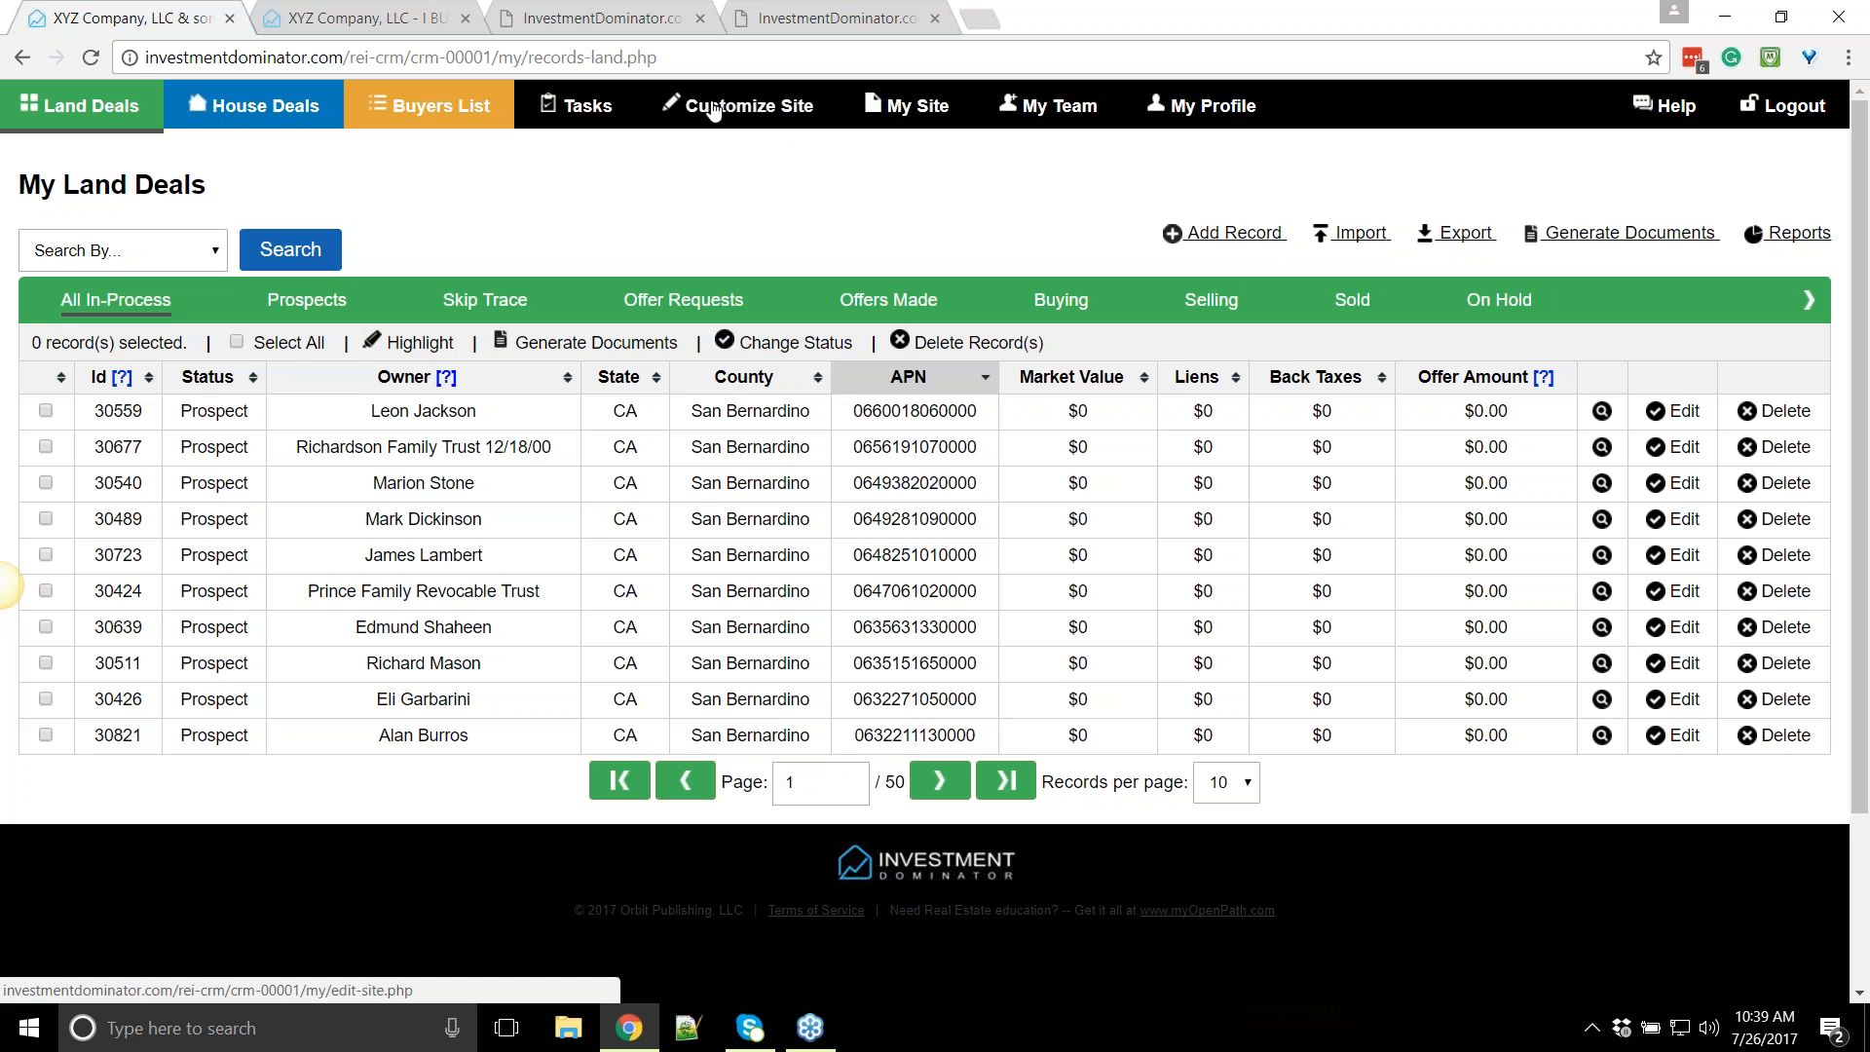
{"action": "left_click", "coordinate": [793, 111]}
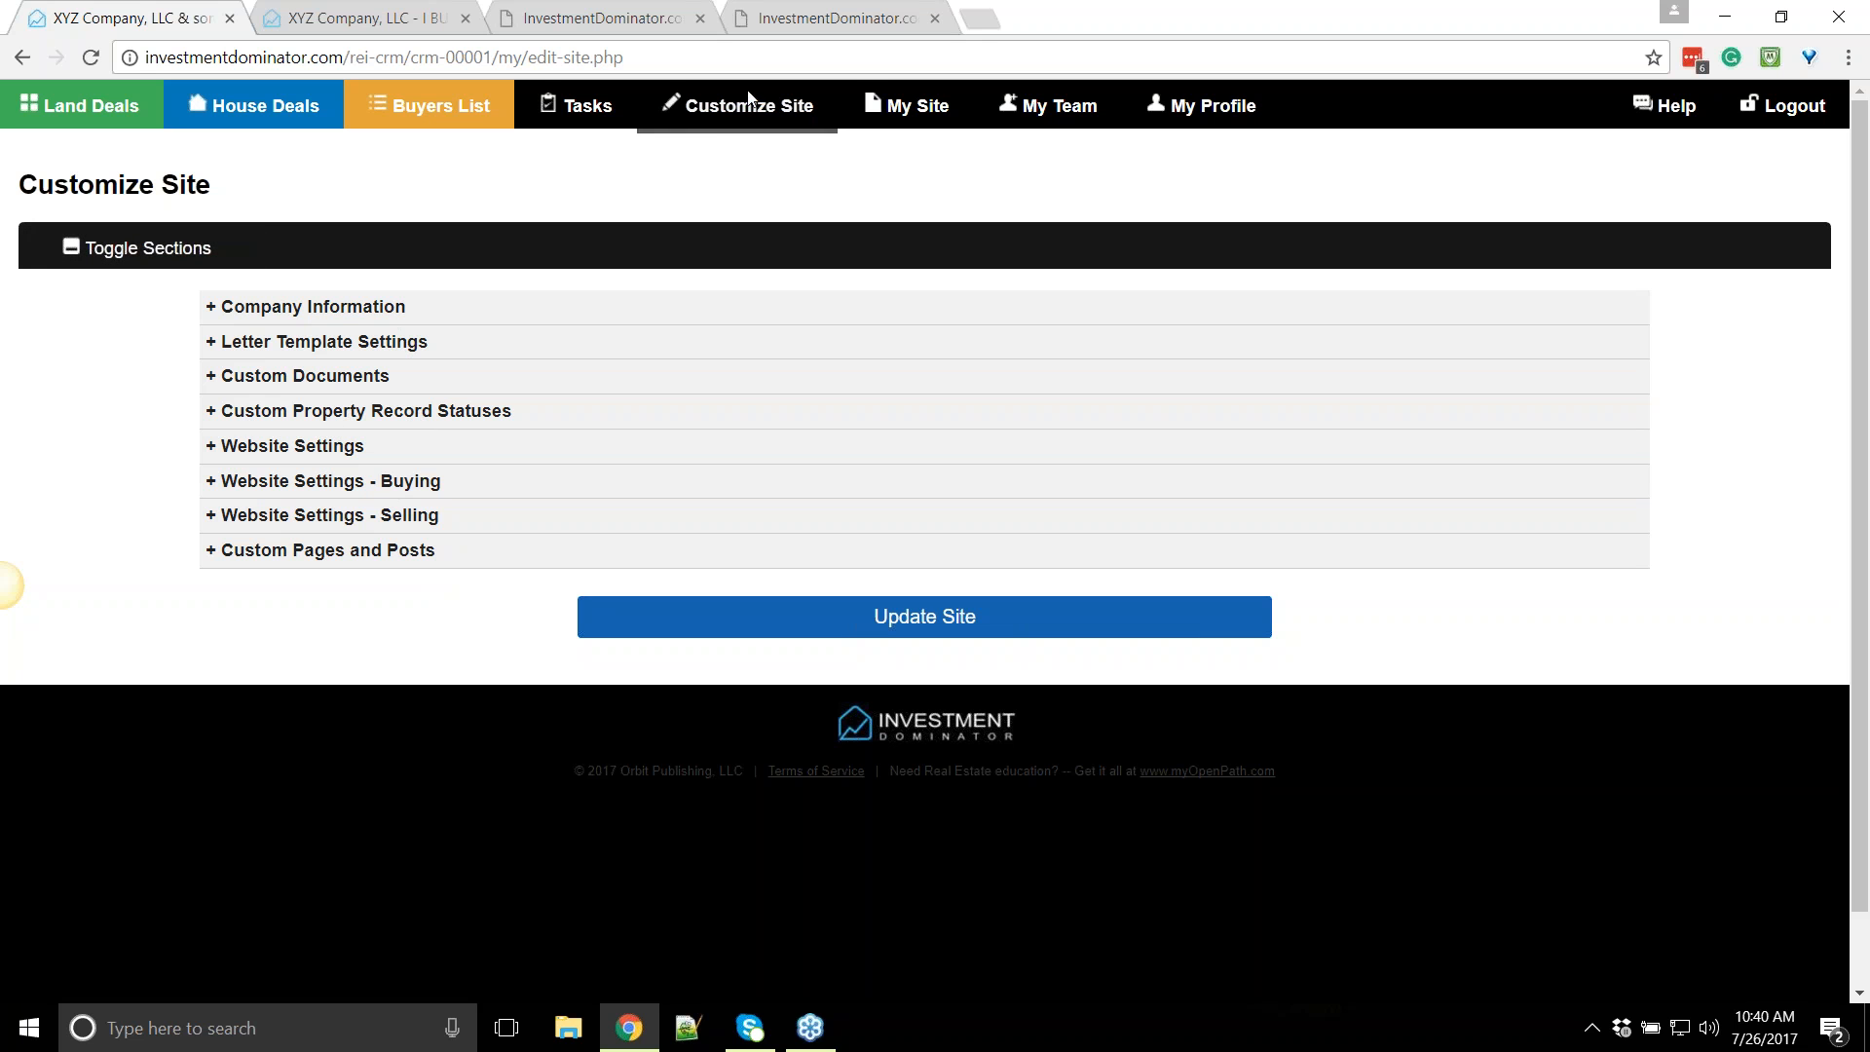
View the Custom Property Record Statuses section, return to the Land Deals records and check the first record's status
{"action": "left_click", "coordinate": [239, 414]}
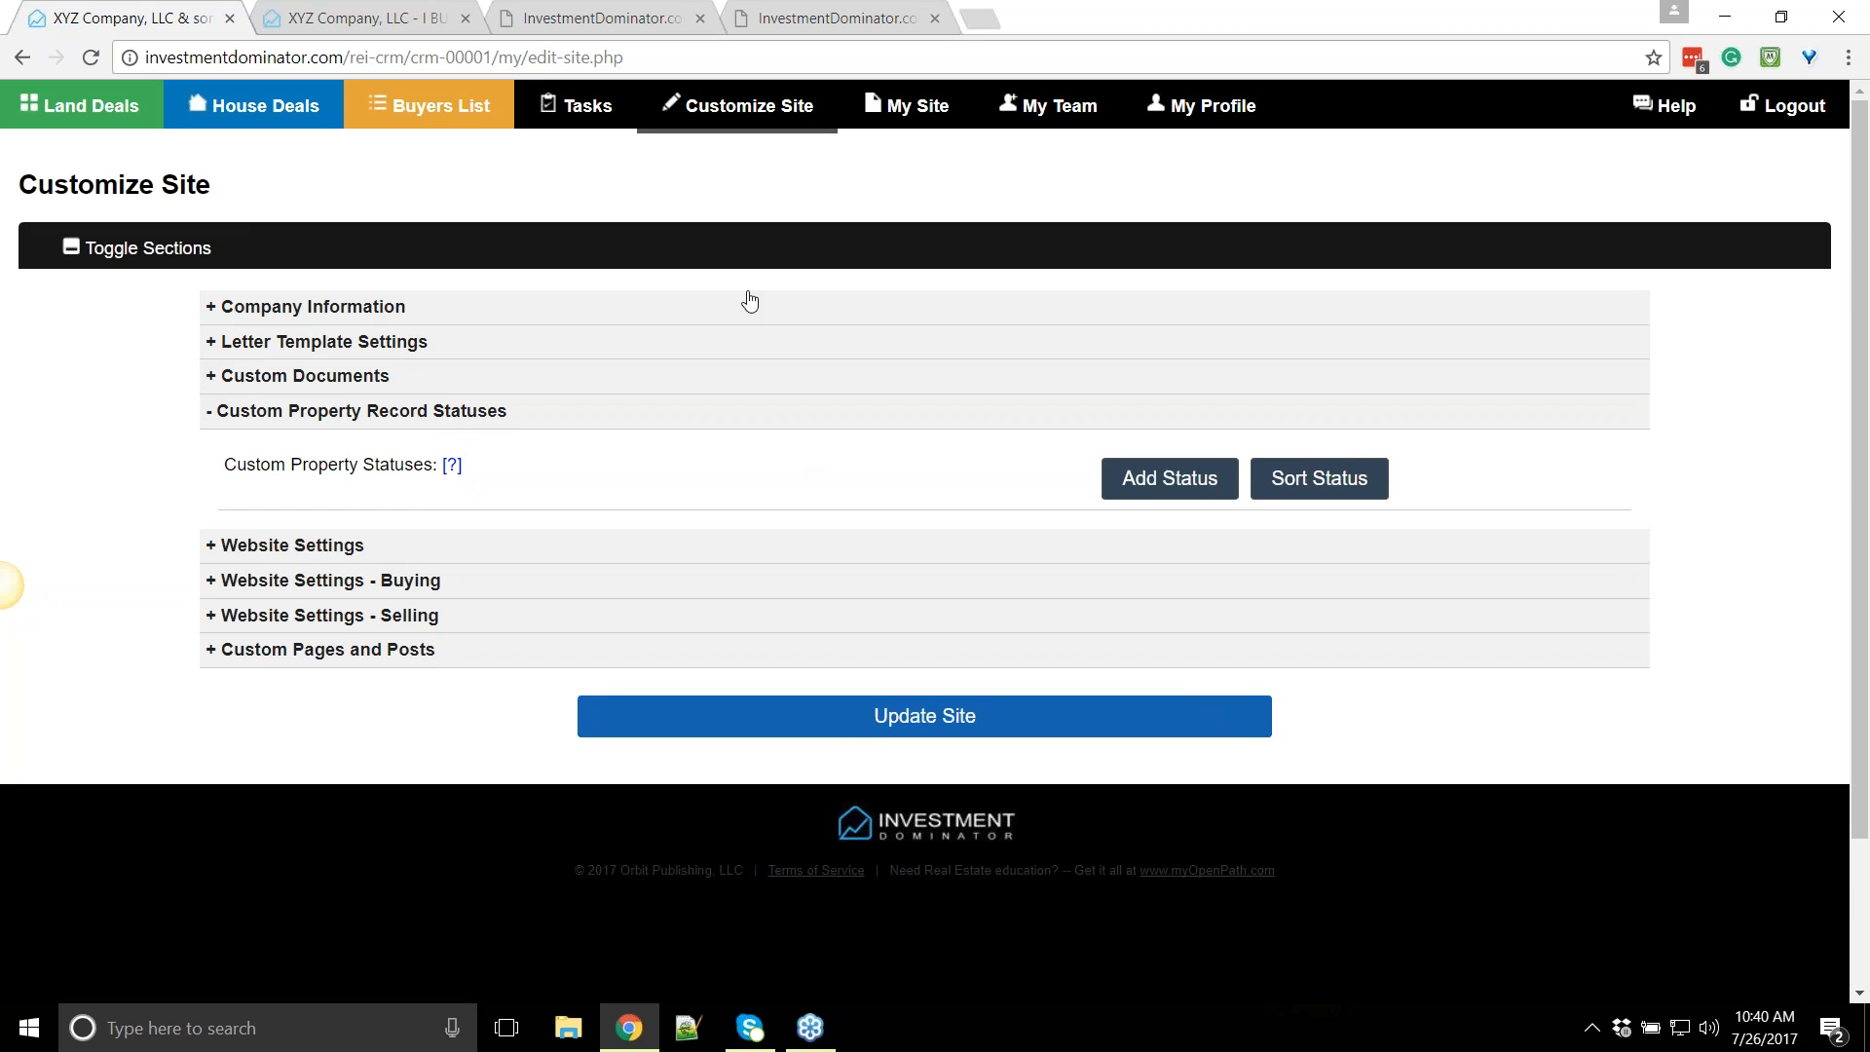
{"action": "left_click", "coordinate": [76, 105]}
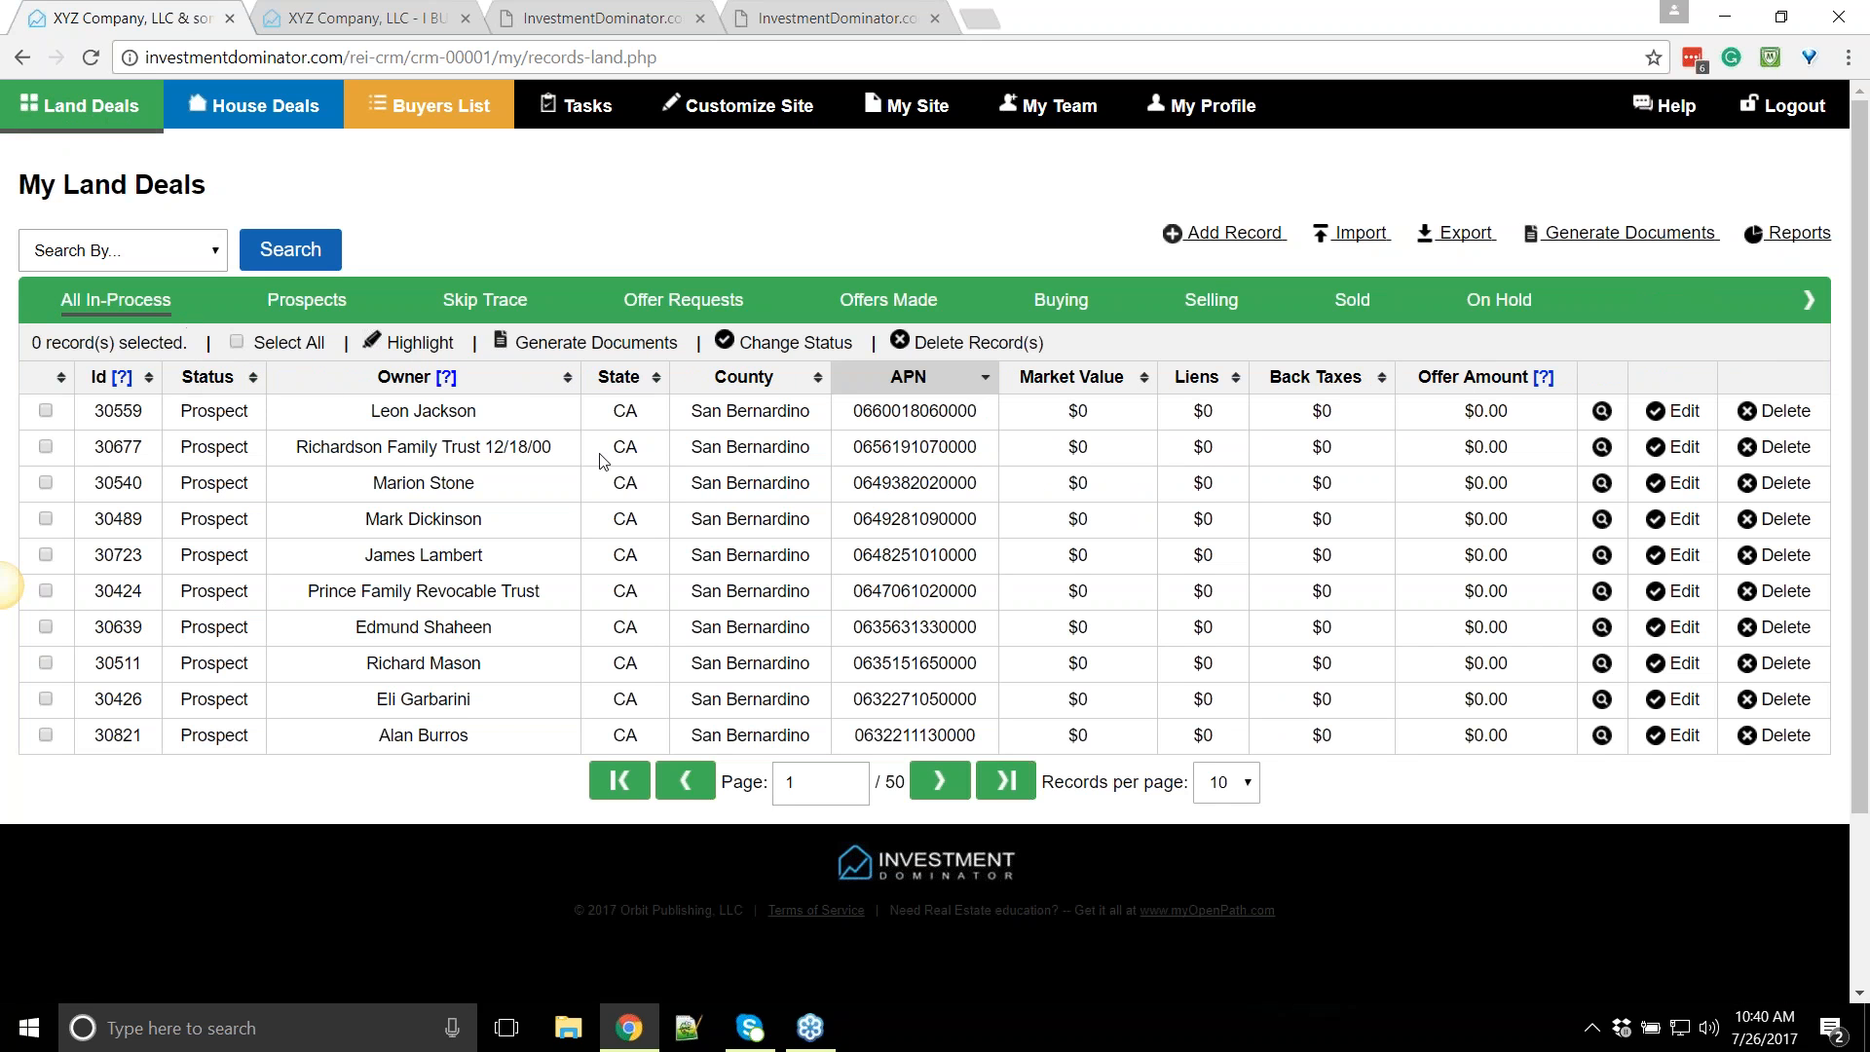
{"action": "double_click", "coordinate": [234, 411]}
From the document generation page, bulk-move all Prospect land records to the Mailed Letter 1 status
{"action": "left_click", "coordinate": [1646, 235]}
{"action": "left_click", "coordinate": [1563, 311]}
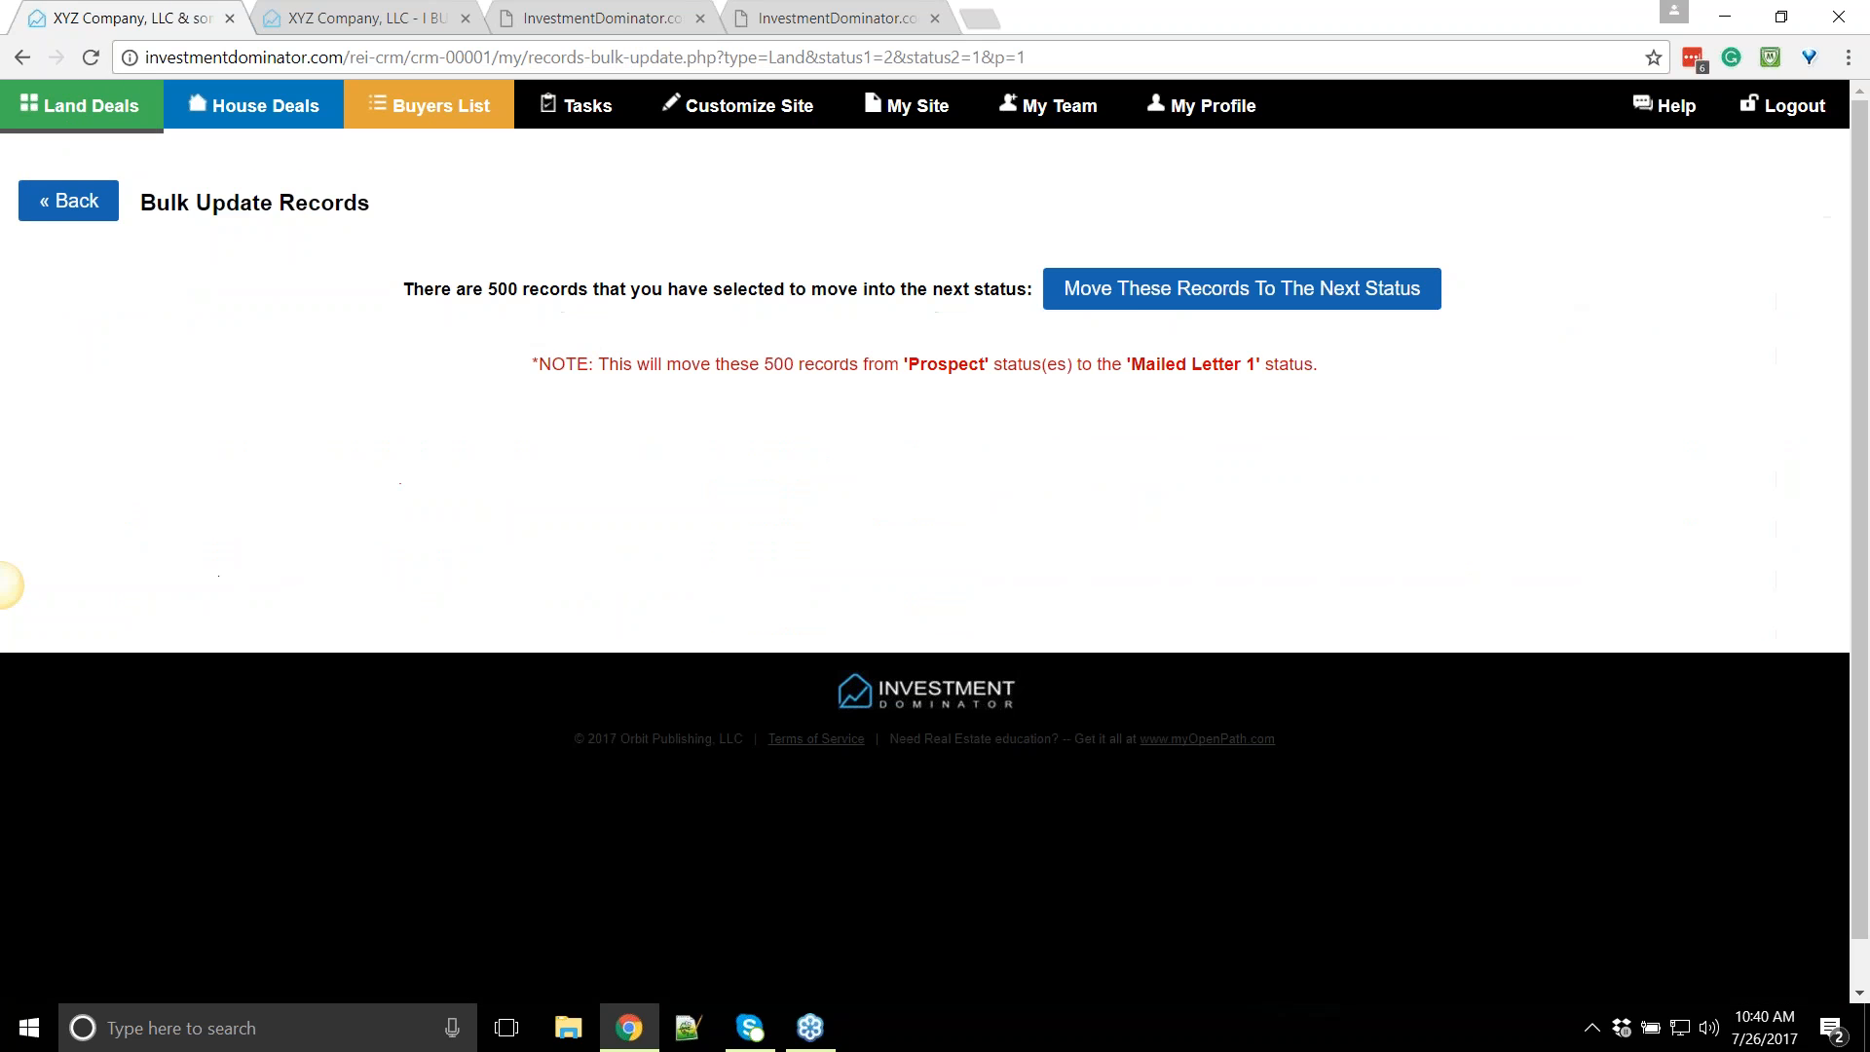
{"action": "left_click_drag", "start_coordinate": [467, 289], "coordinate": [669, 296]}
{"action": "left_click", "coordinate": [682, 332]}
{"action": "left_click_drag", "start_coordinate": [900, 366], "coordinate": [999, 368]}
{"action": "left_click_drag", "start_coordinate": [1163, 362], "coordinate": [1303, 366]}
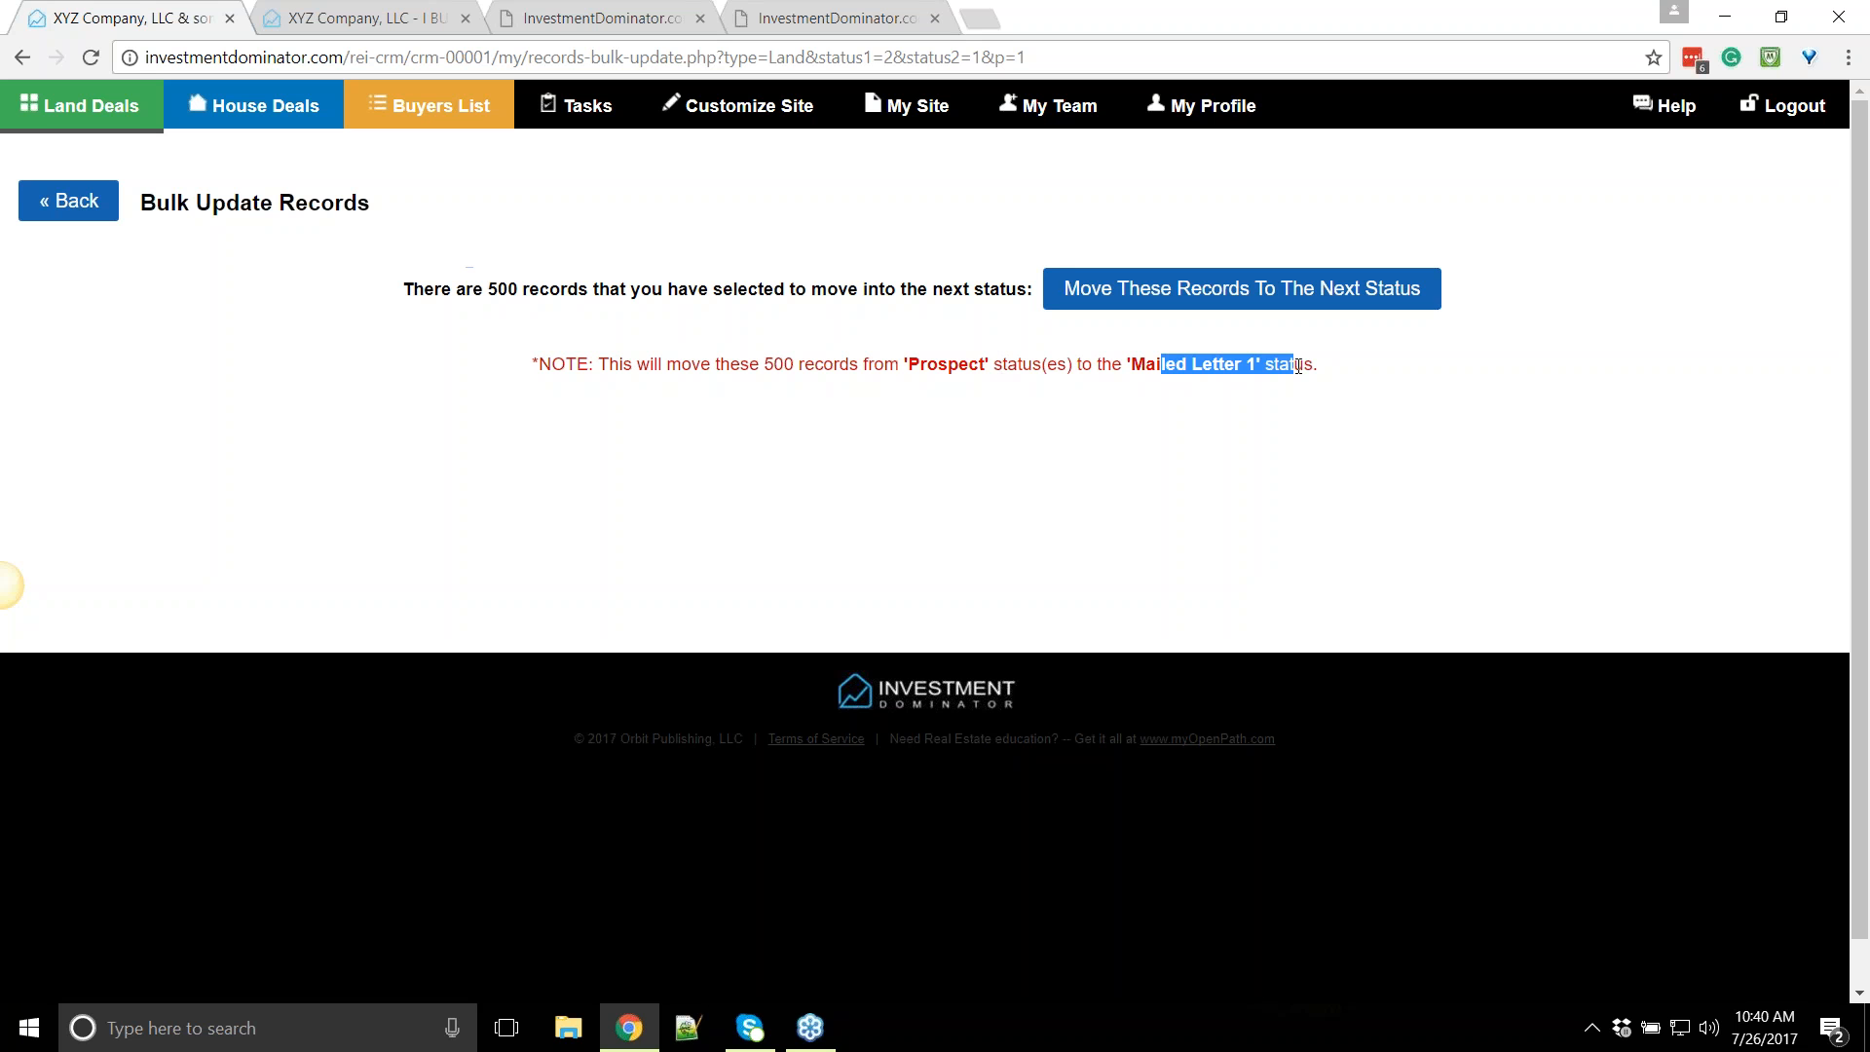
{"action": "left_click", "coordinate": [1311, 298]}
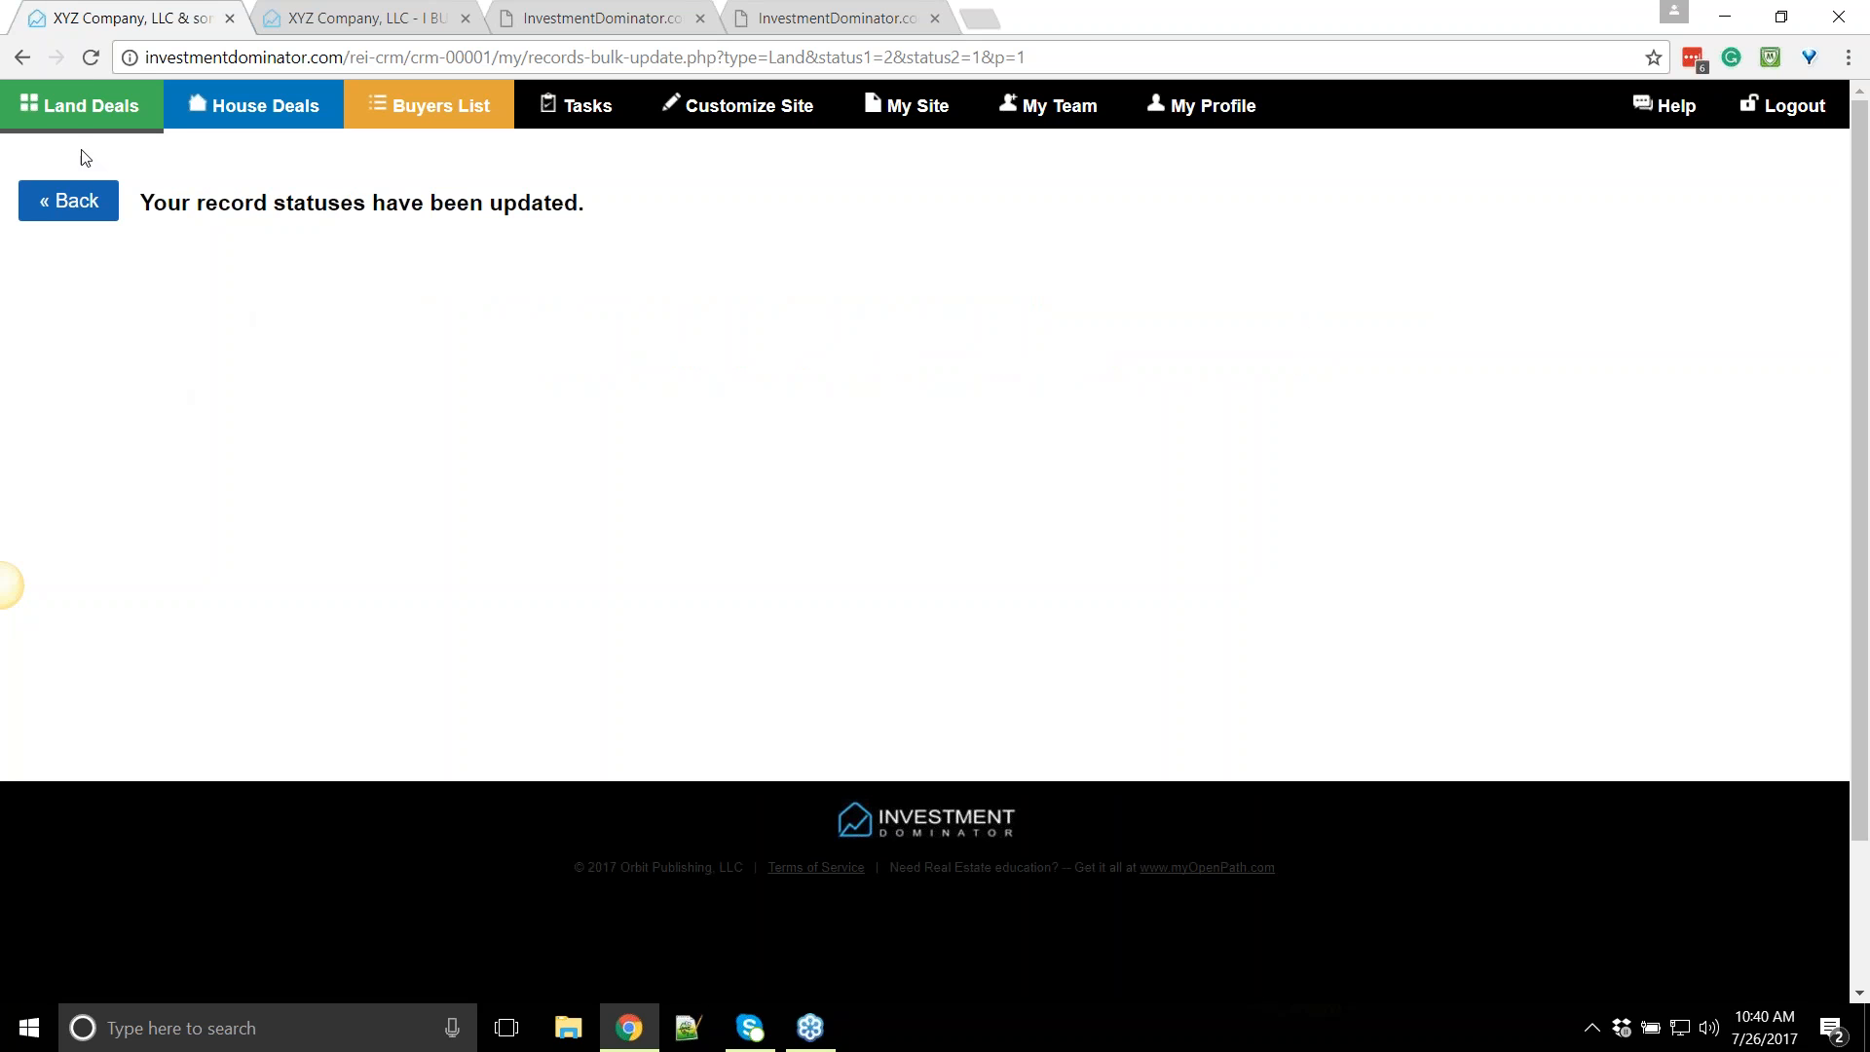
Return to the Land Deals records and review the Status column after the bulk update
{"action": "left_click", "coordinate": [83, 109]}
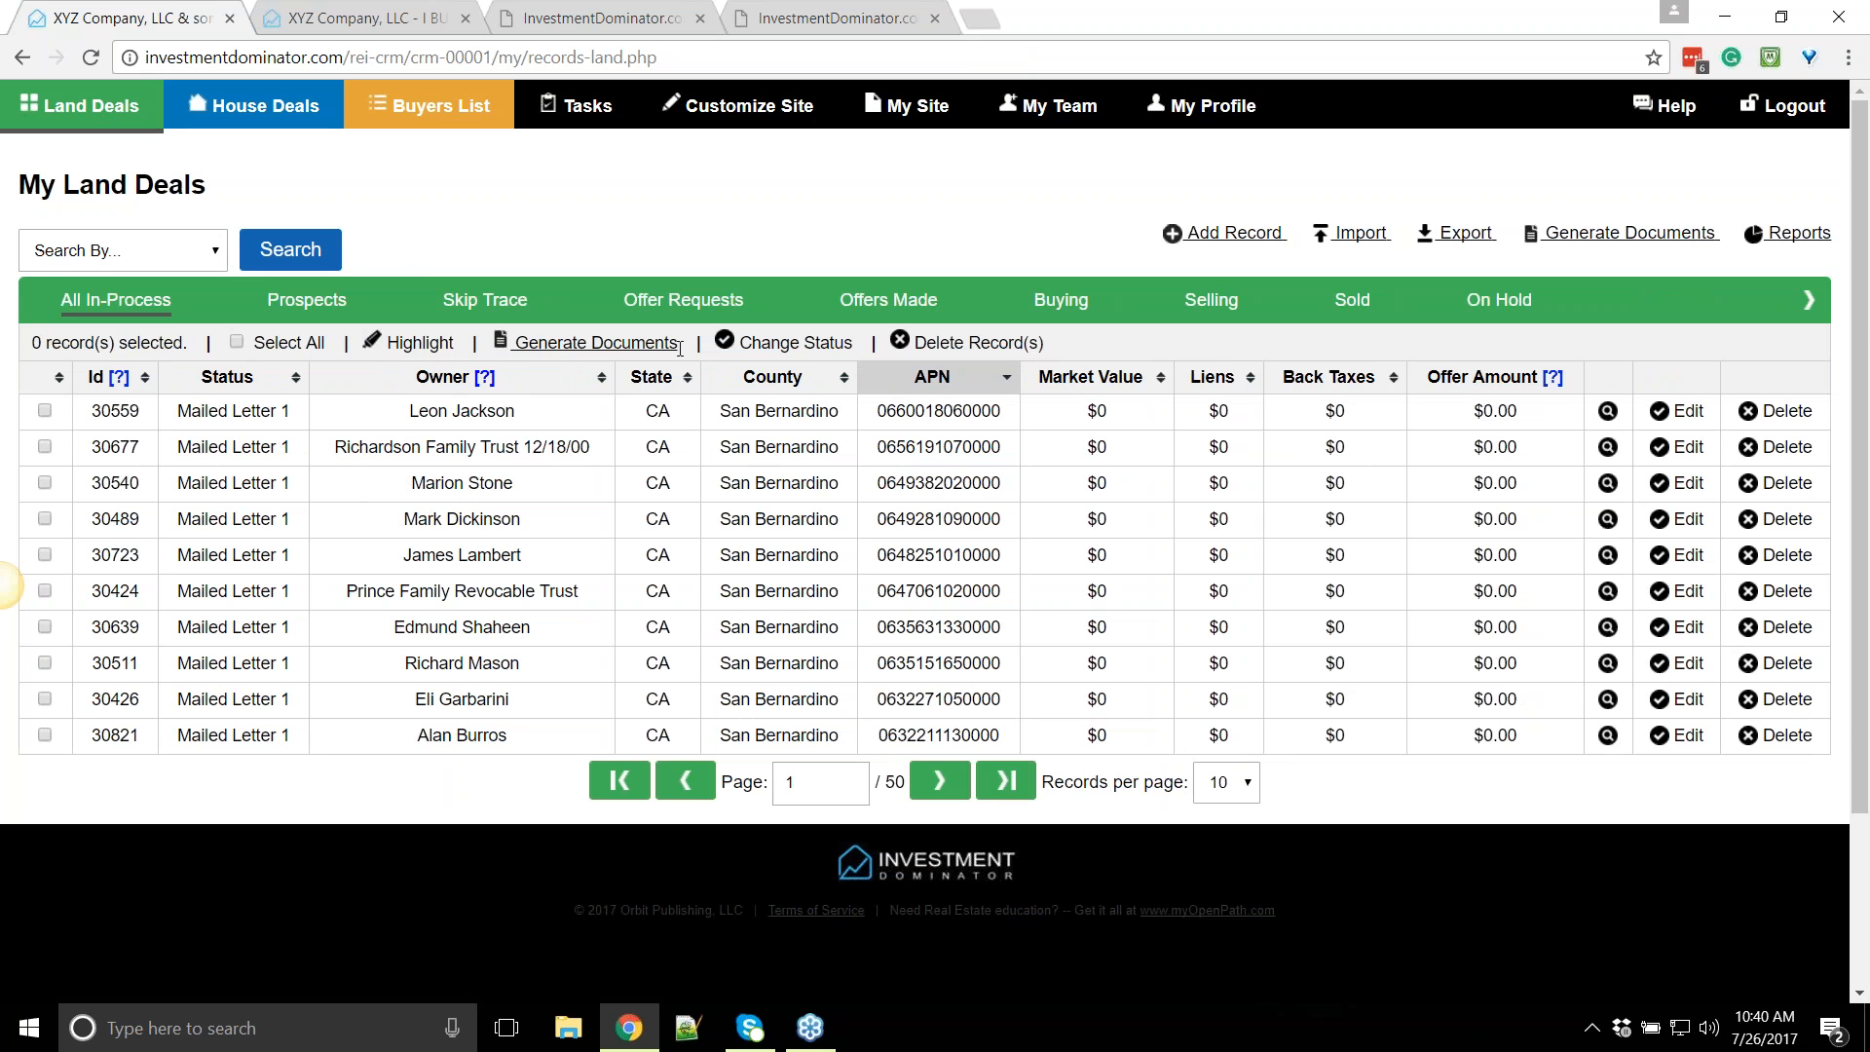
{"action": "left_click_drag", "start_coordinate": [219, 446], "coordinate": [227, 482]}
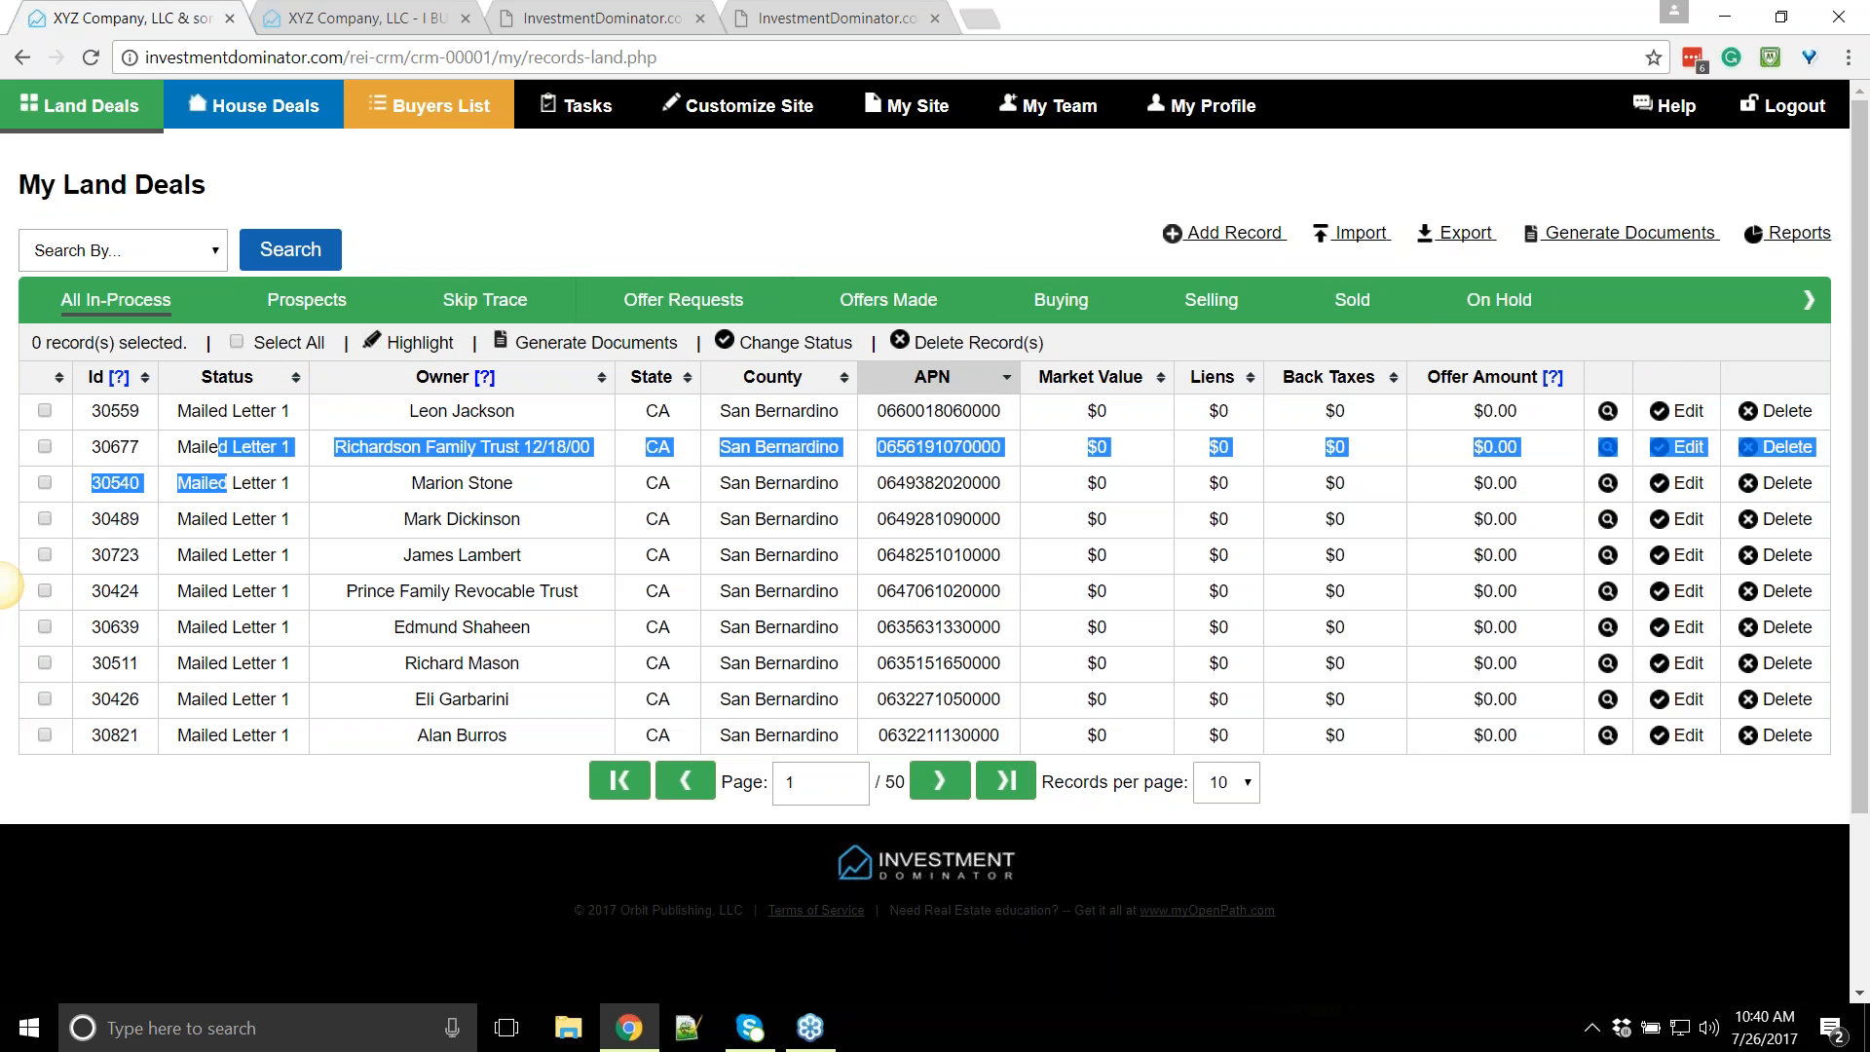
{"action": "left_click", "coordinate": [536, 354]}
Open the land deals Reports and list the records in the Mailed stage from the stage chart
{"action": "left_click", "coordinate": [1775, 238]}
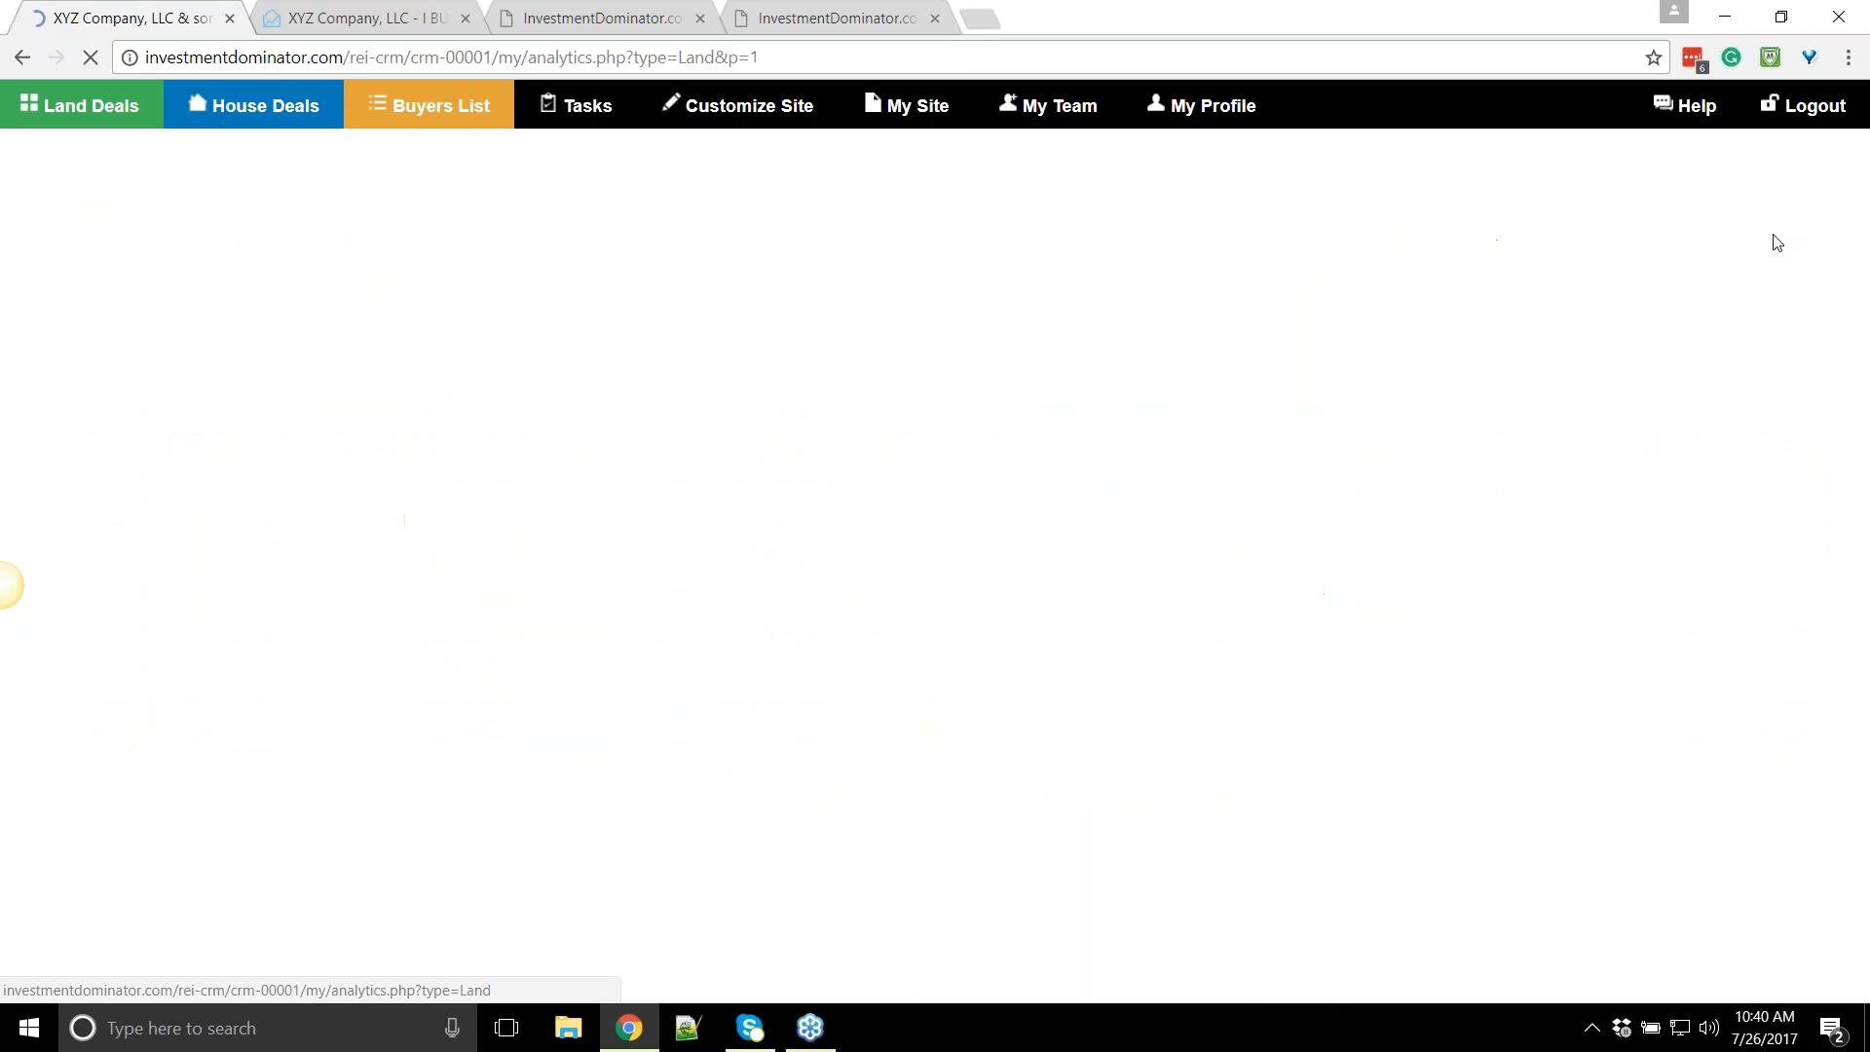
{"action": "mouse_move", "coordinate": [251, 816]}
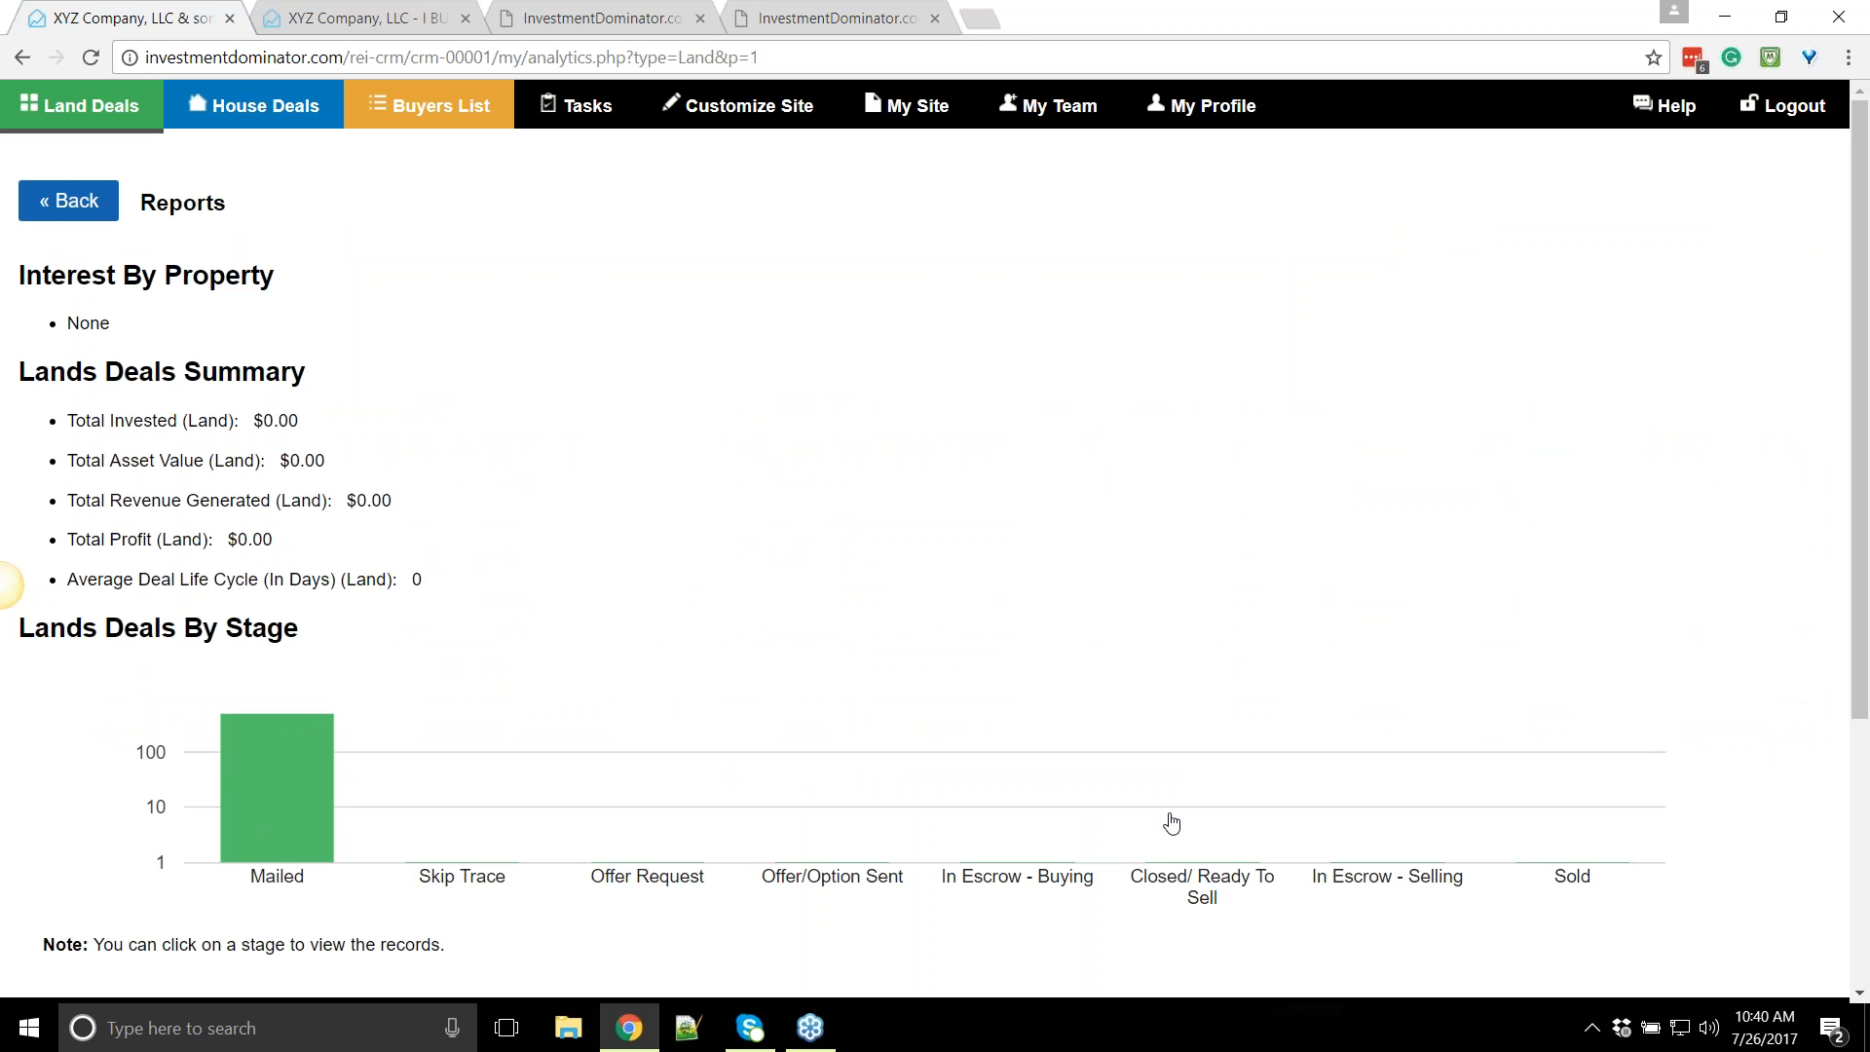
{"action": "left_click", "coordinate": [278, 776]}
Select the first five mailed land records and change their status to Pending Preliminary Research
{"action": "left_click", "coordinate": [44, 410]}
{"action": "left_click", "coordinate": [44, 446]}
{"action": "left_click", "coordinate": [43, 482]}
{"action": "left_click", "coordinate": [44, 518]}
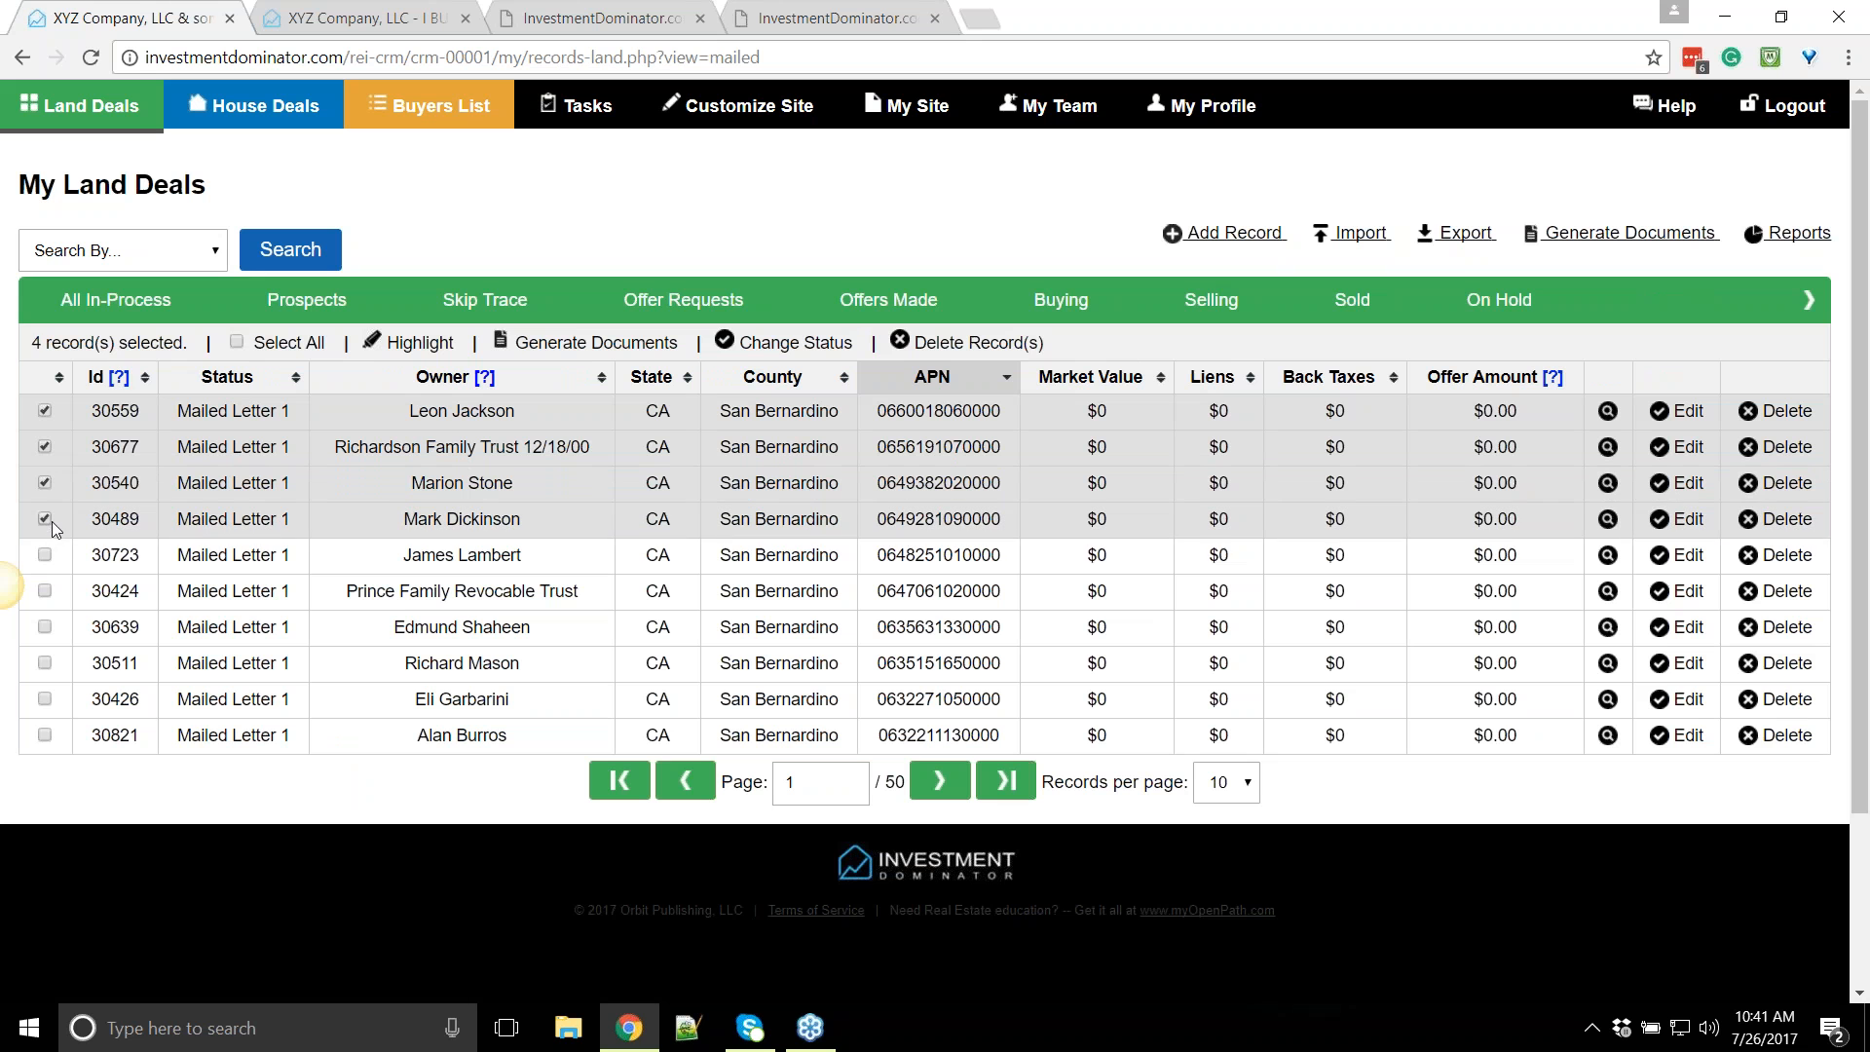
{"action": "left_click", "coordinate": [44, 554]}
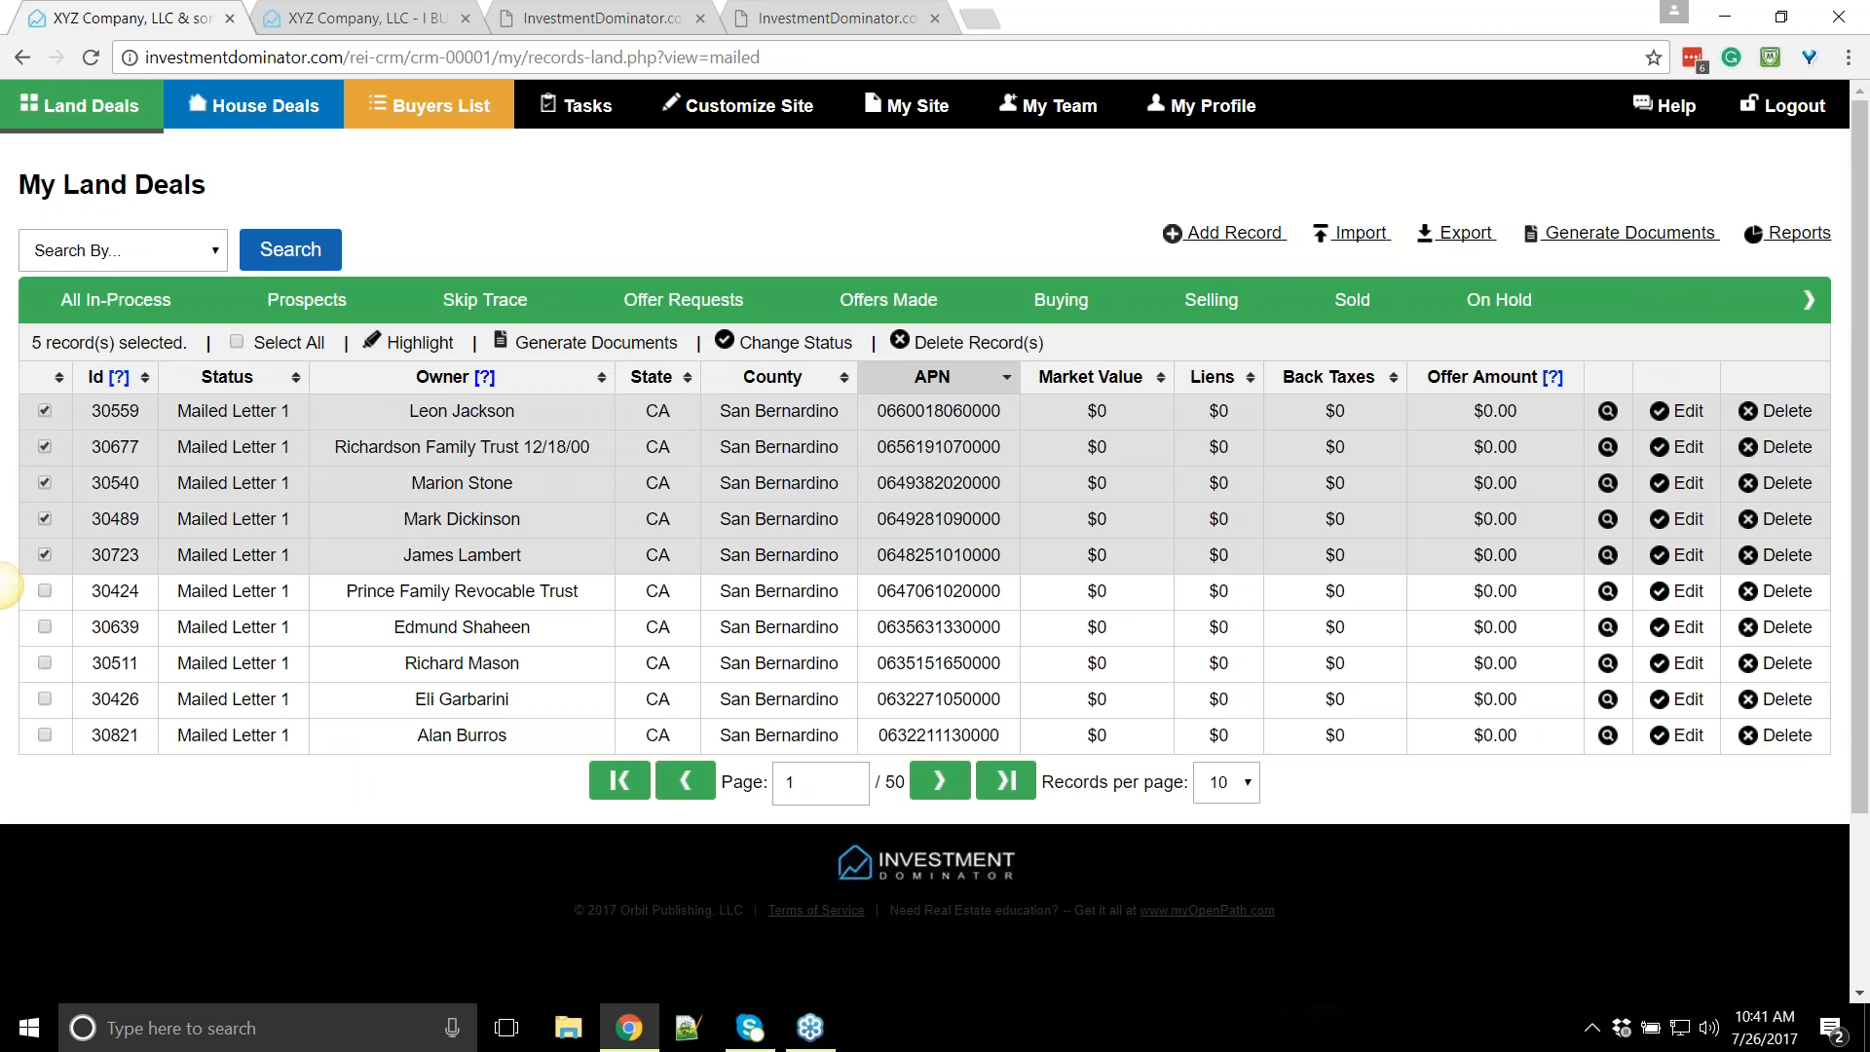
{"action": "left_click", "coordinate": [794, 342]}
{"action": "left_click", "coordinate": [1262, 271]}
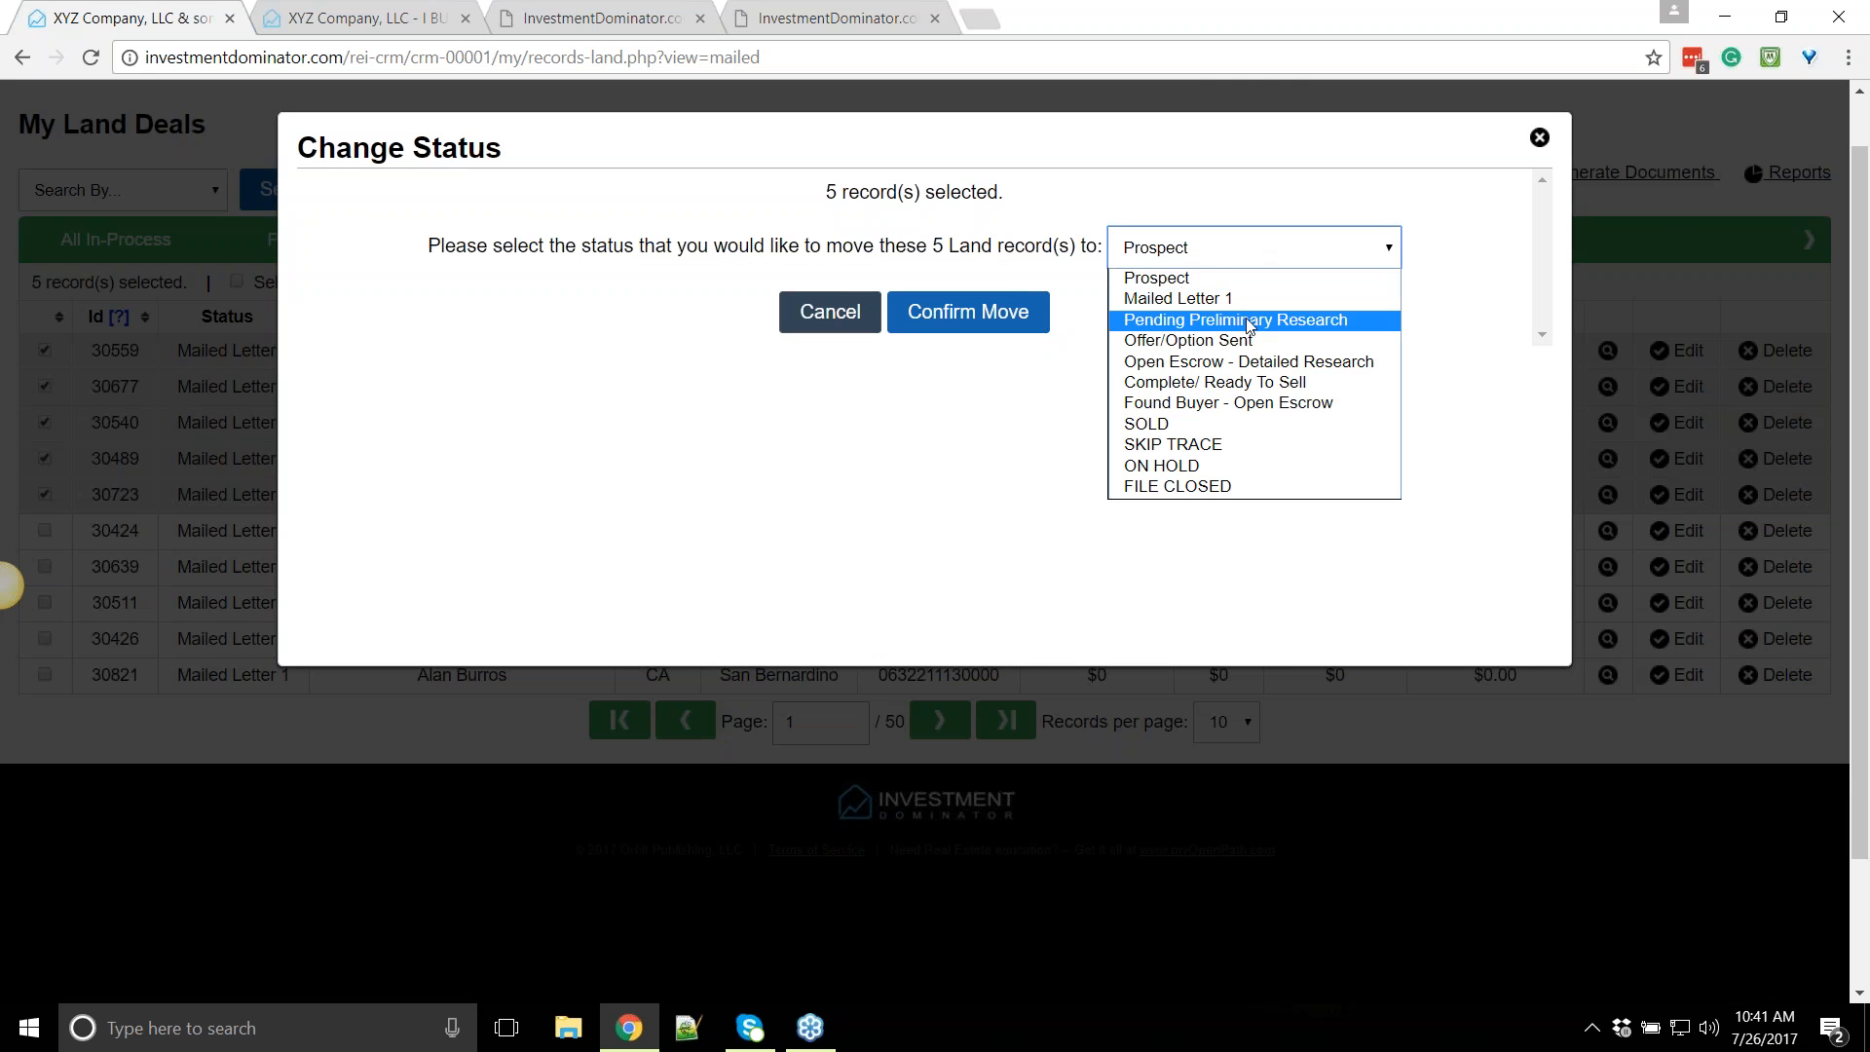
{"action": "left_click", "coordinate": [1247, 313]}
{"action": "left_click", "coordinate": [968, 312]}
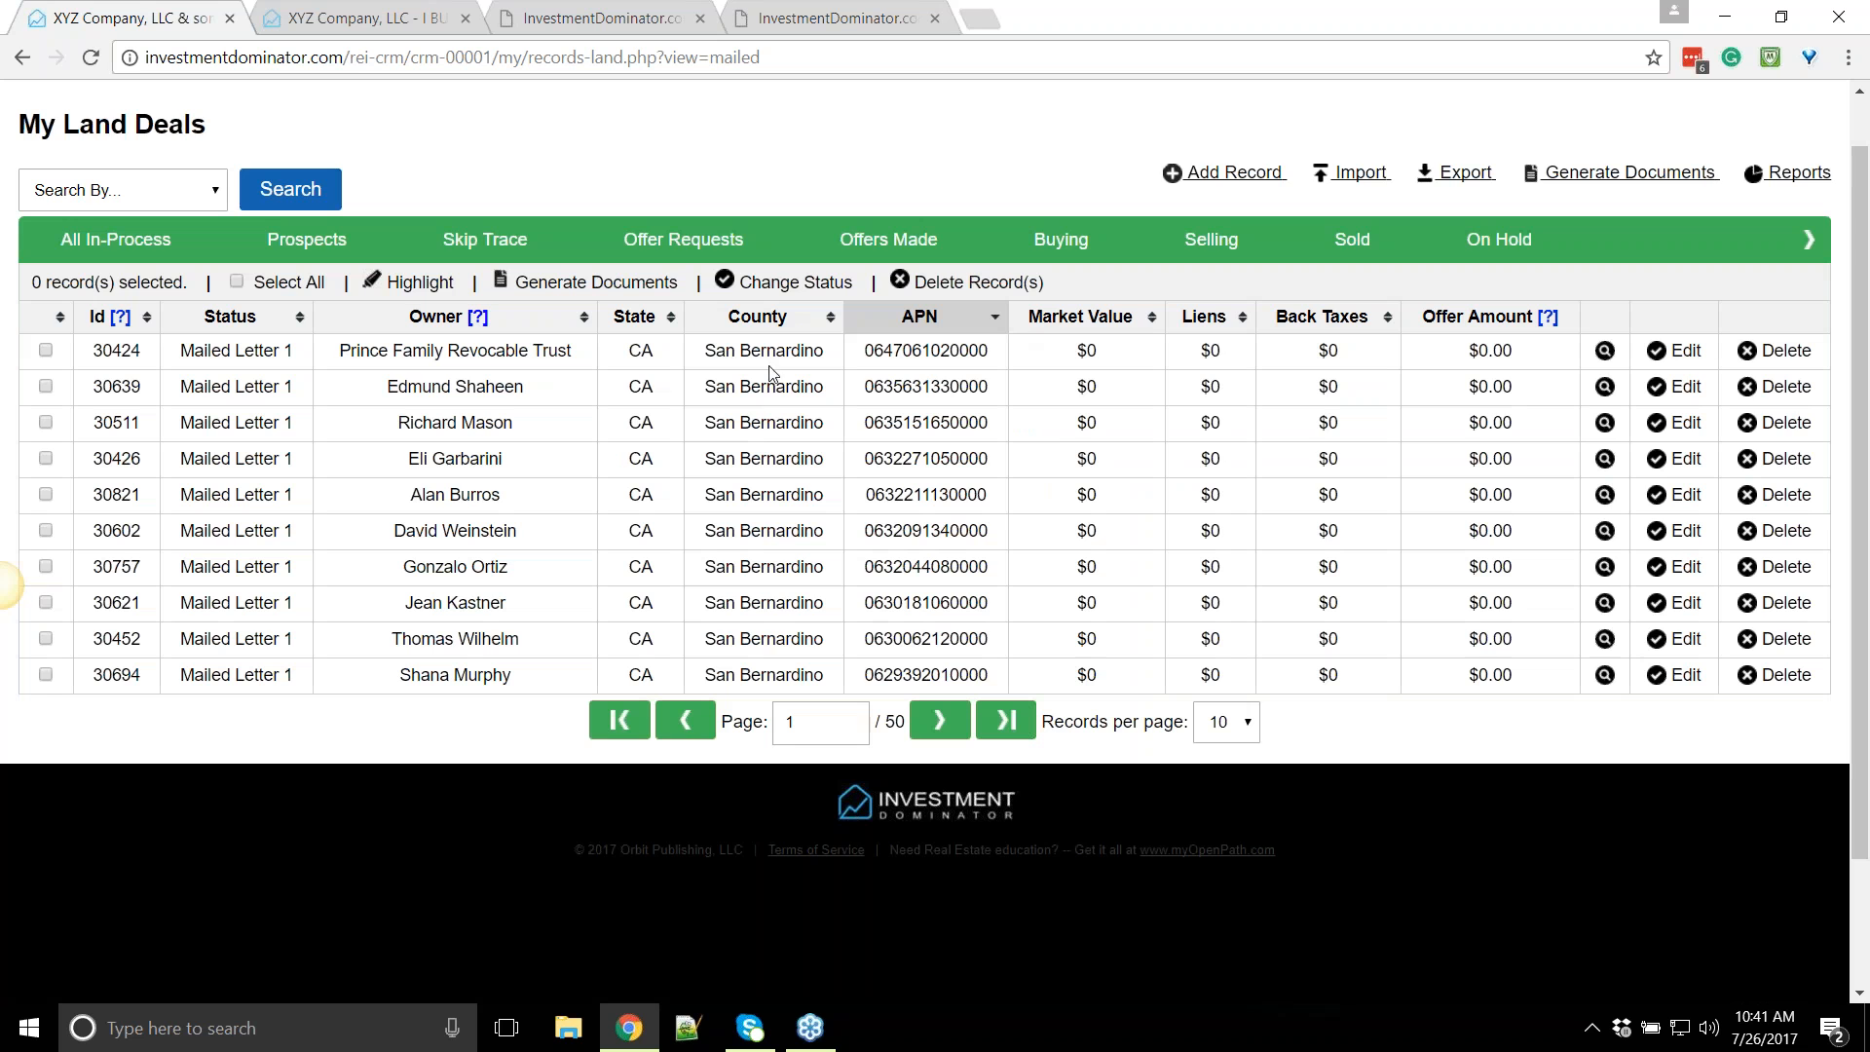
Open Reports, examine the Lands Deals By Stage chart and summary, and go back to the Land Deals records
{"action": "left_click", "coordinate": [1786, 178]}
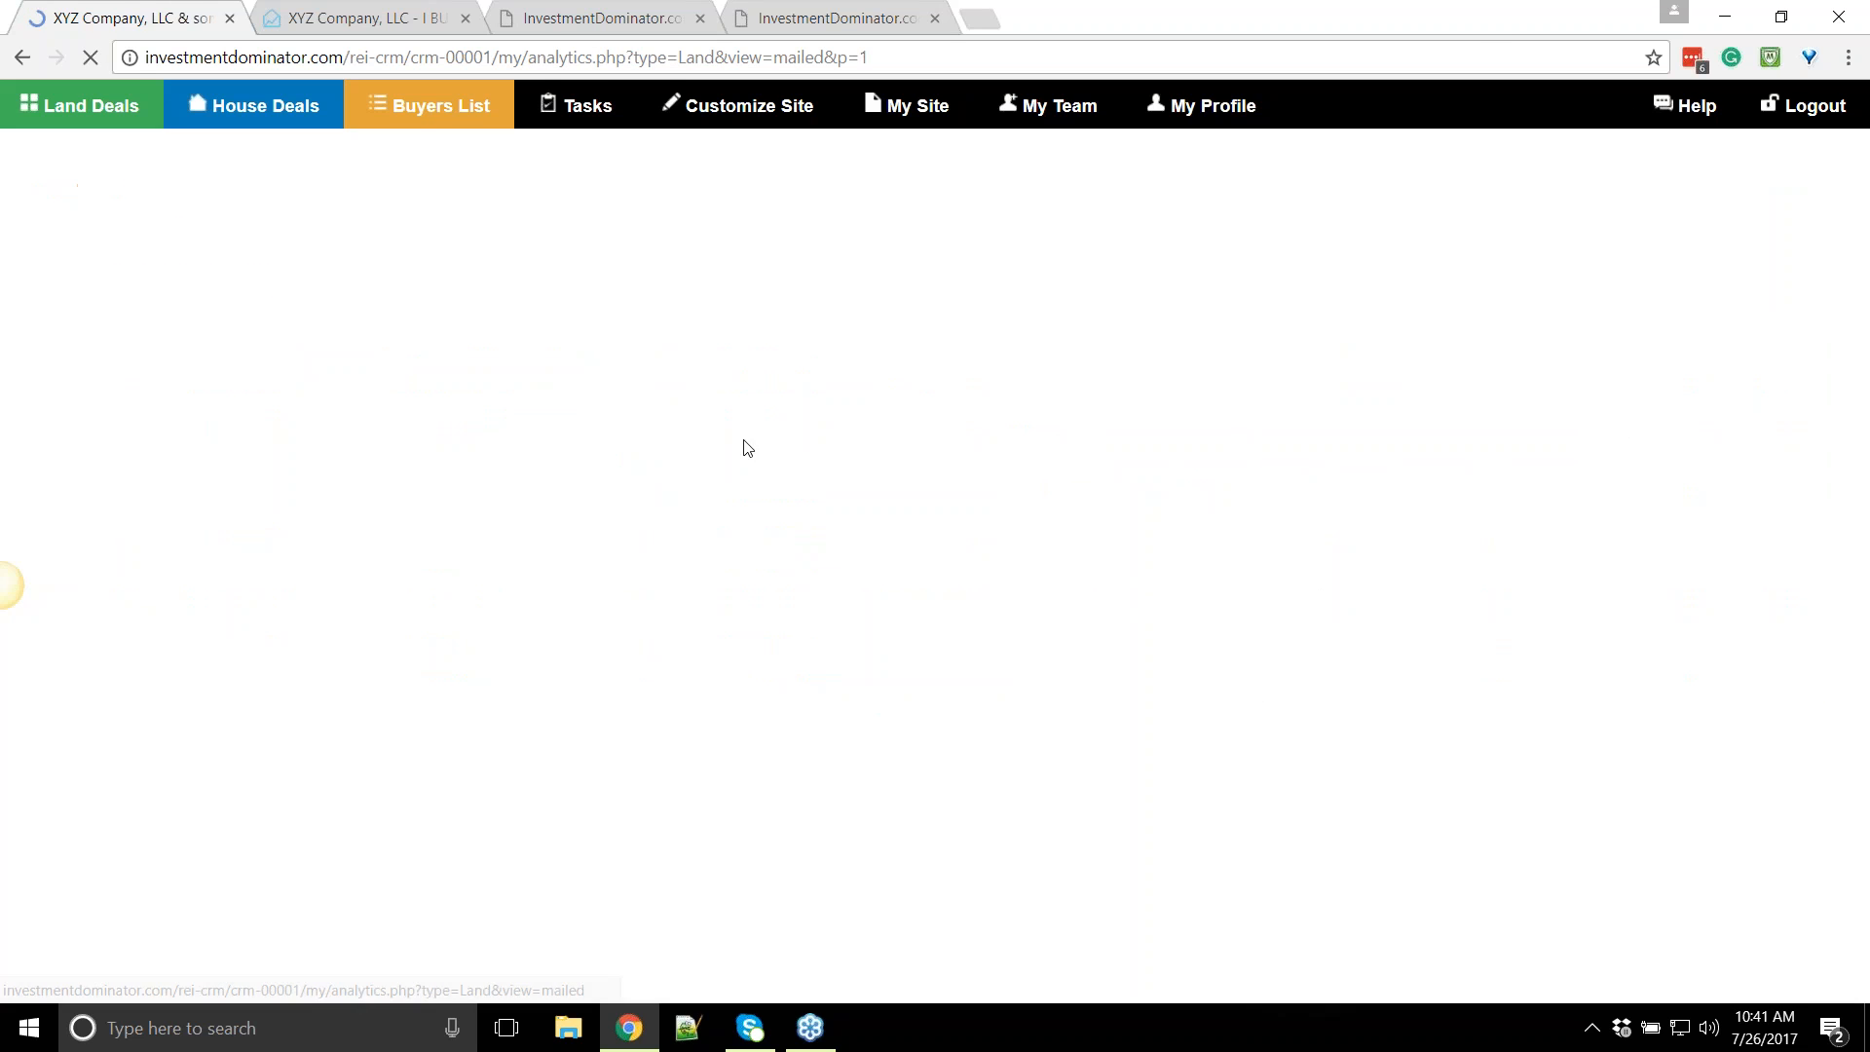
{"action": "scroll", "coordinate": [359, 760], "scroll_direction": "down", "scroll_amount": 2}
{"action": "mouse_move", "coordinate": [638, 616]}
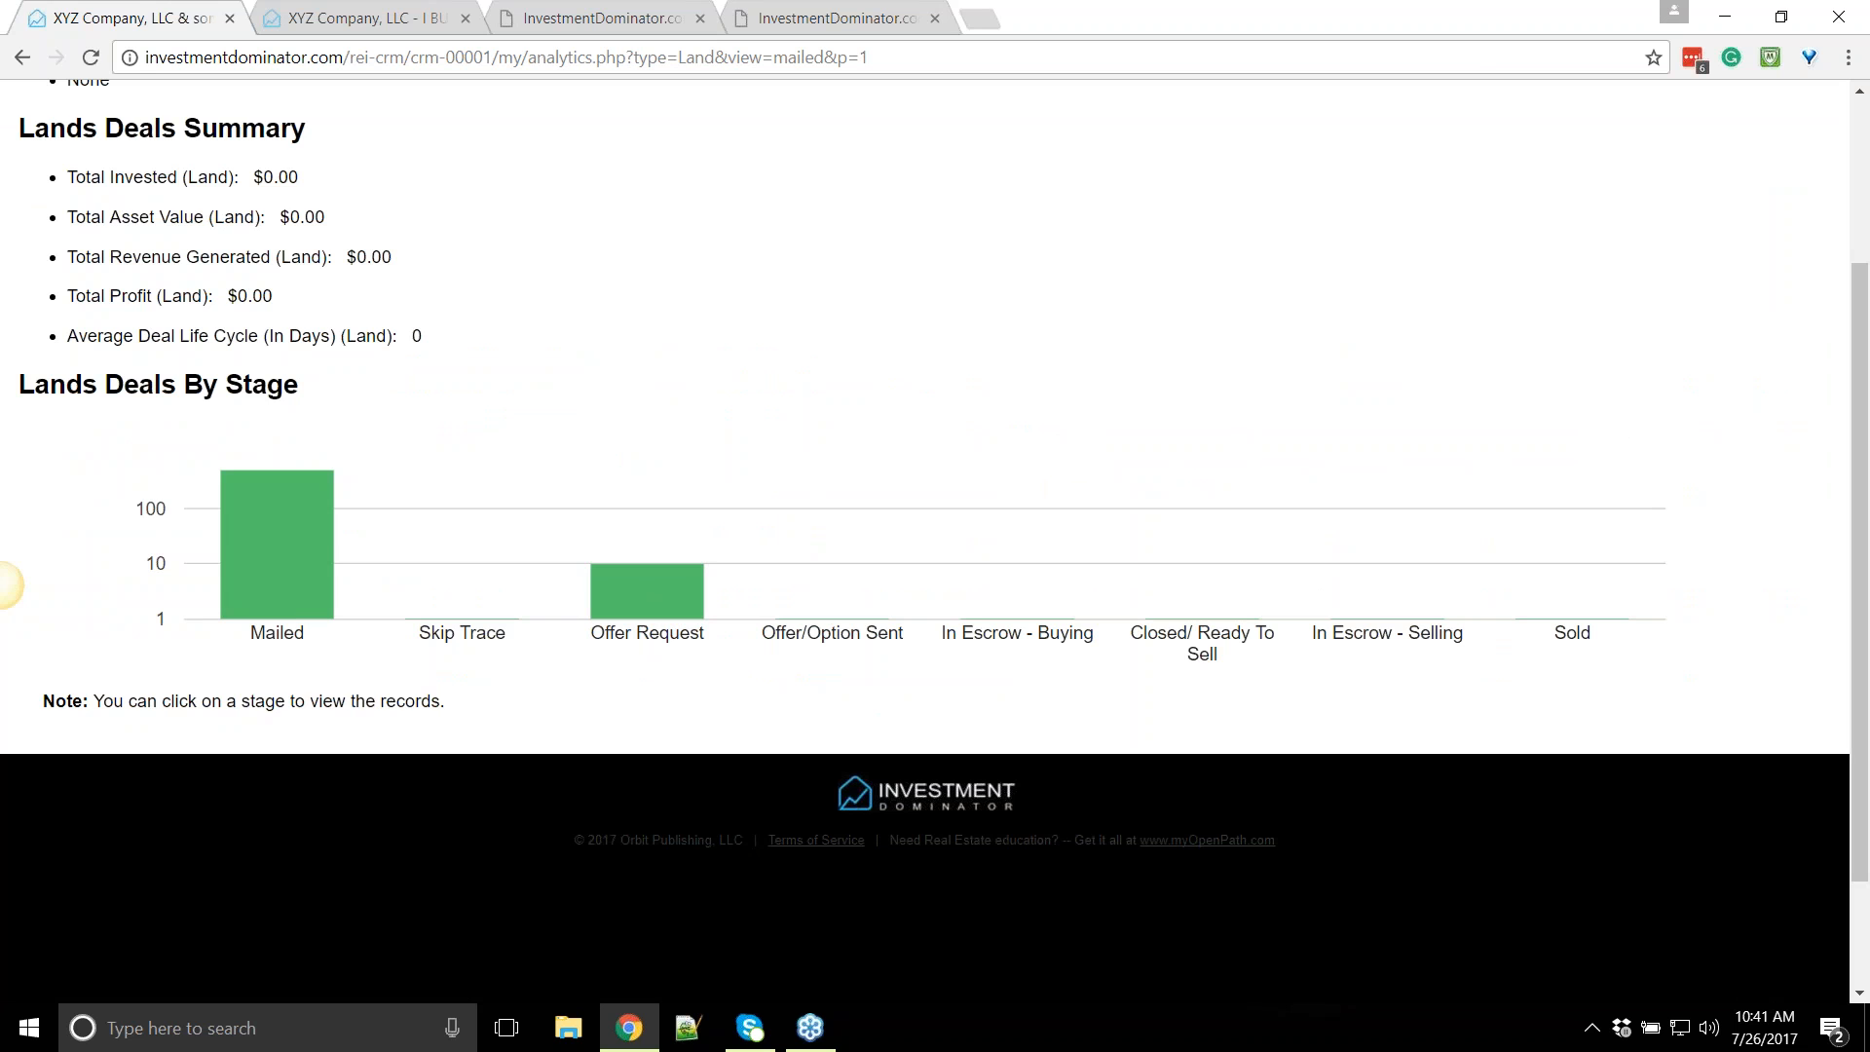
{"action": "scroll", "coordinate": [278, 584], "scroll_direction": "up", "scroll_amount": 2}
{"action": "scroll", "coordinate": [687, 710], "scroll_direction": "down", "scroll_amount": 2}
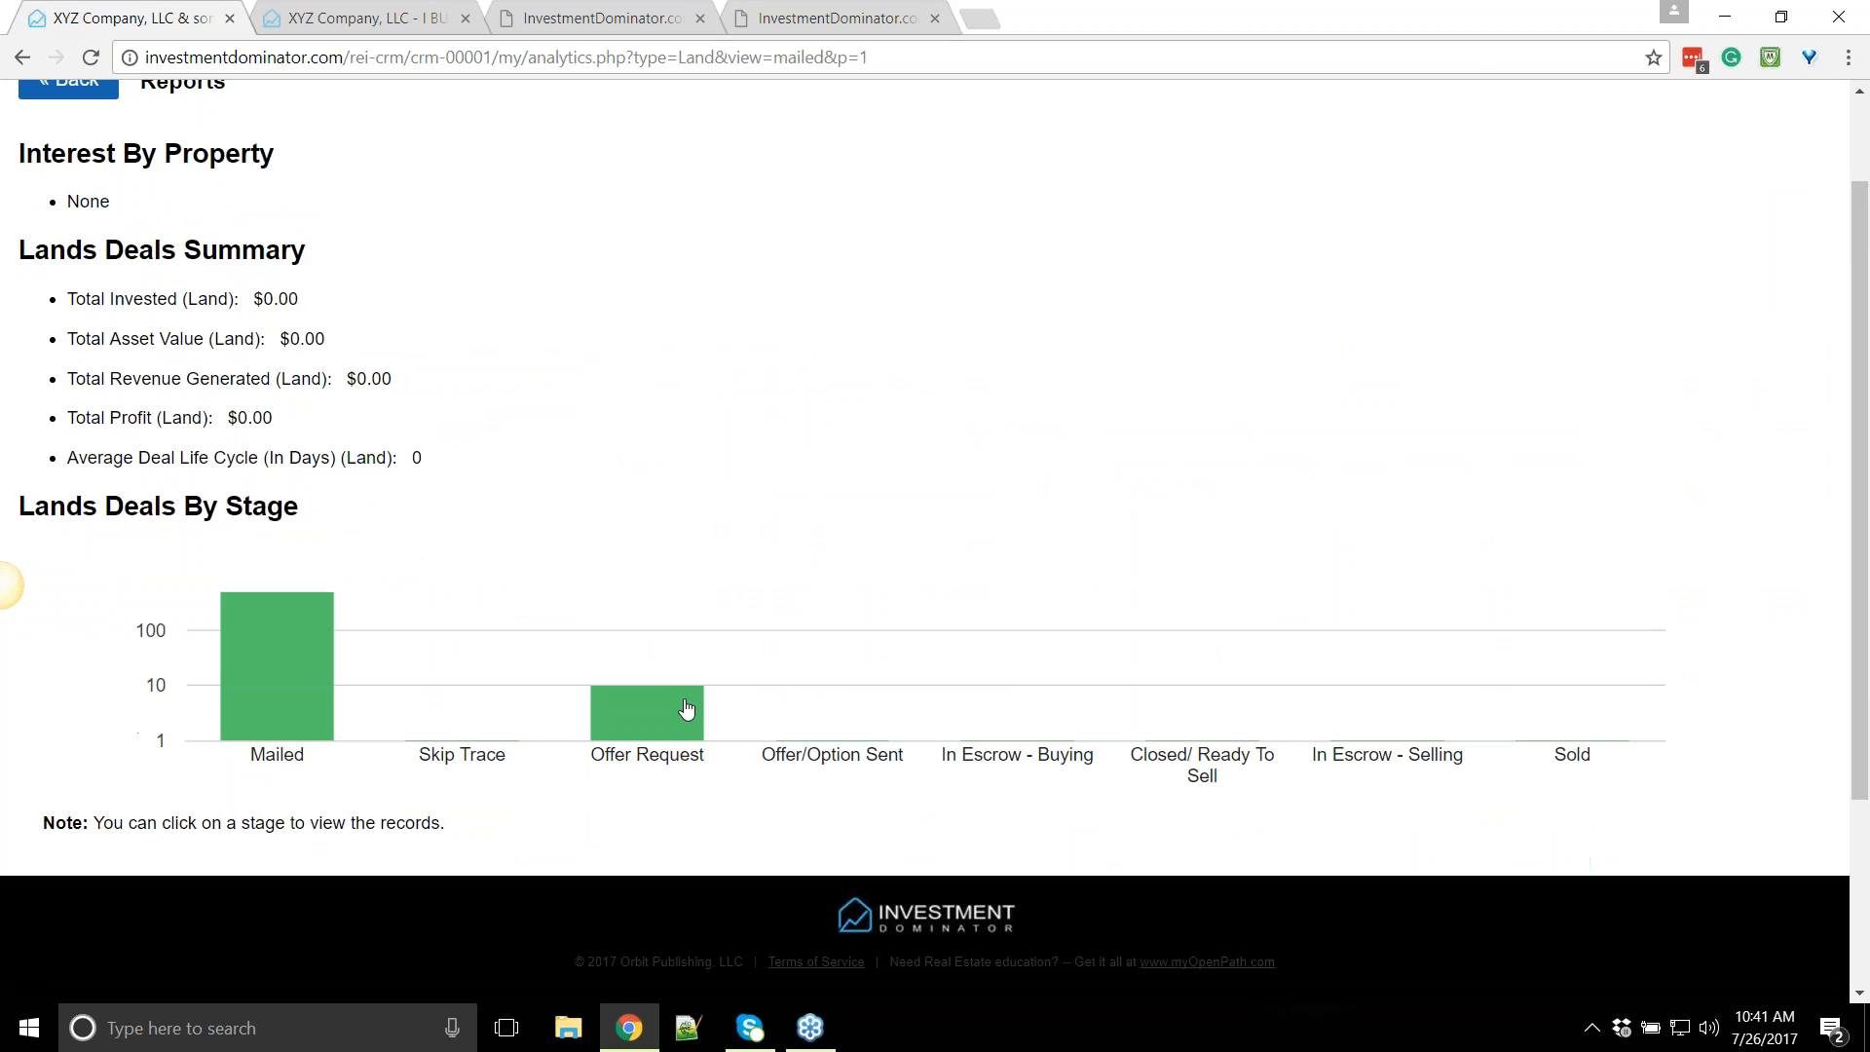
{"action": "scroll", "coordinate": [1412, 740], "scroll_direction": "up", "scroll_amount": 2}
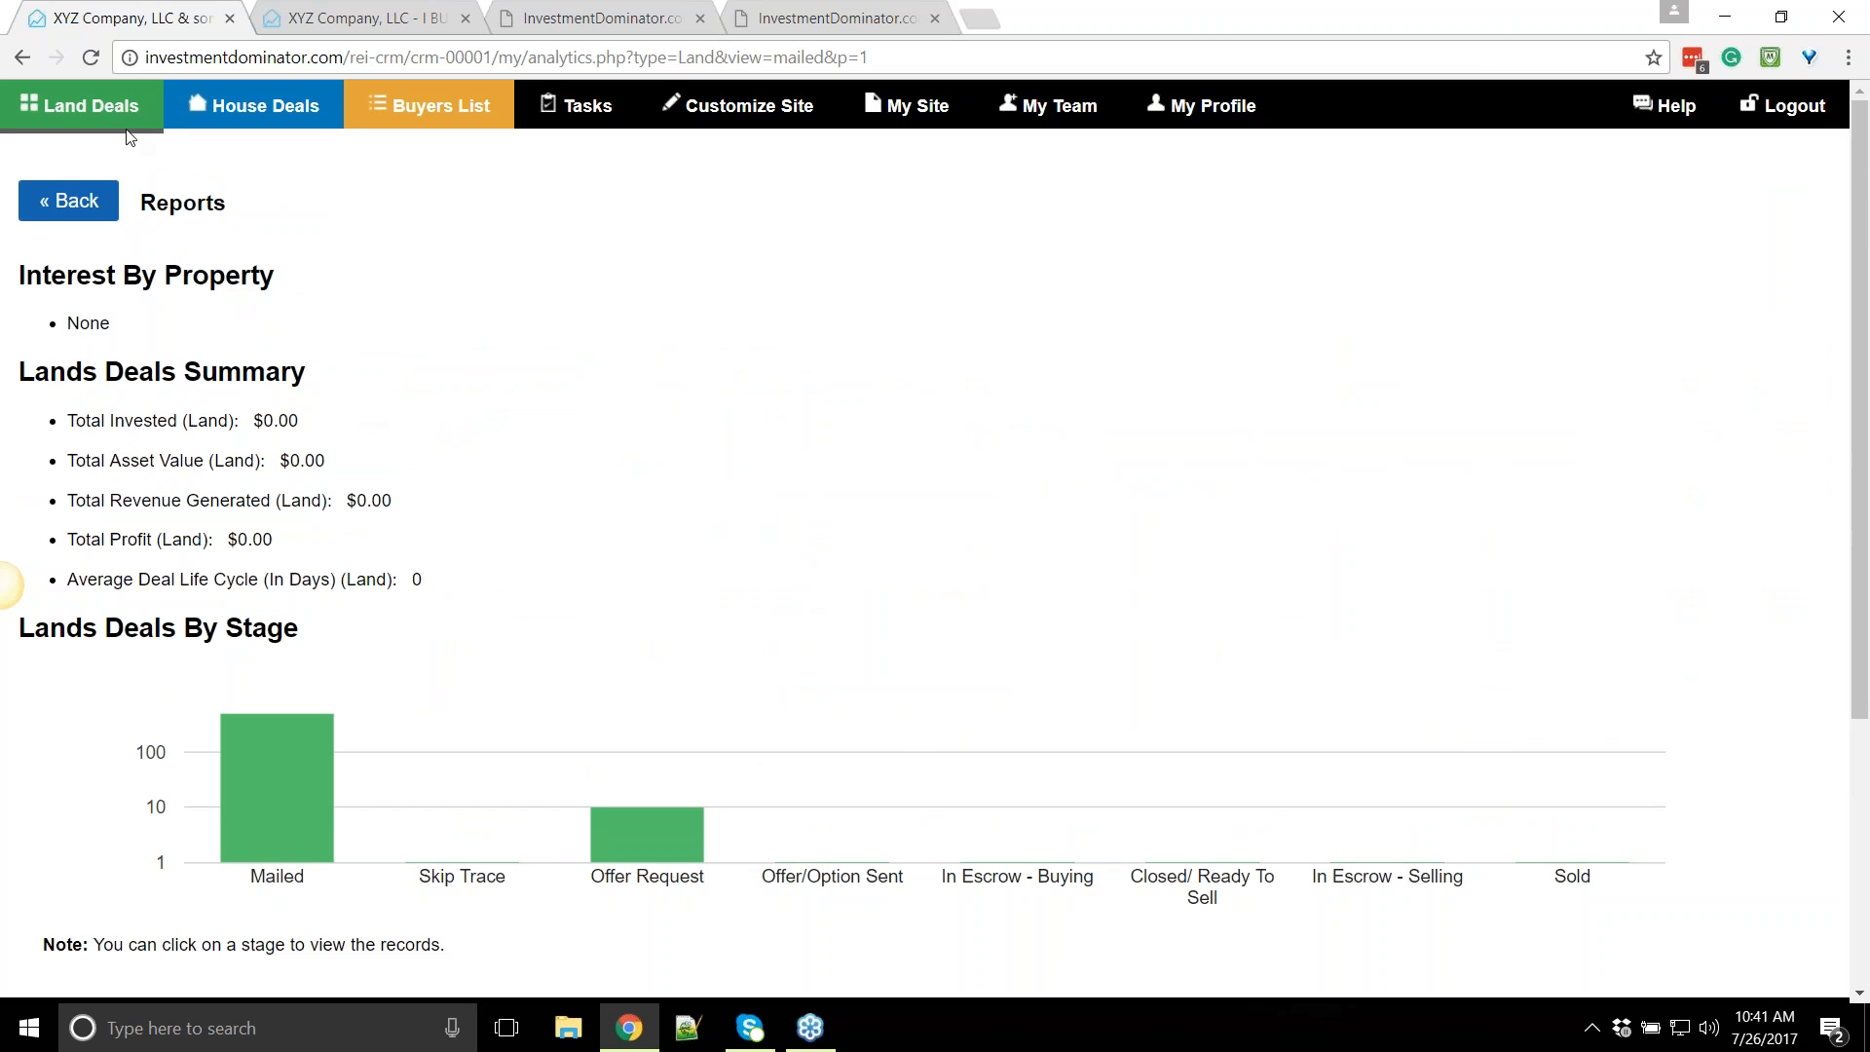
{"action": "left_click", "coordinate": [93, 201]}
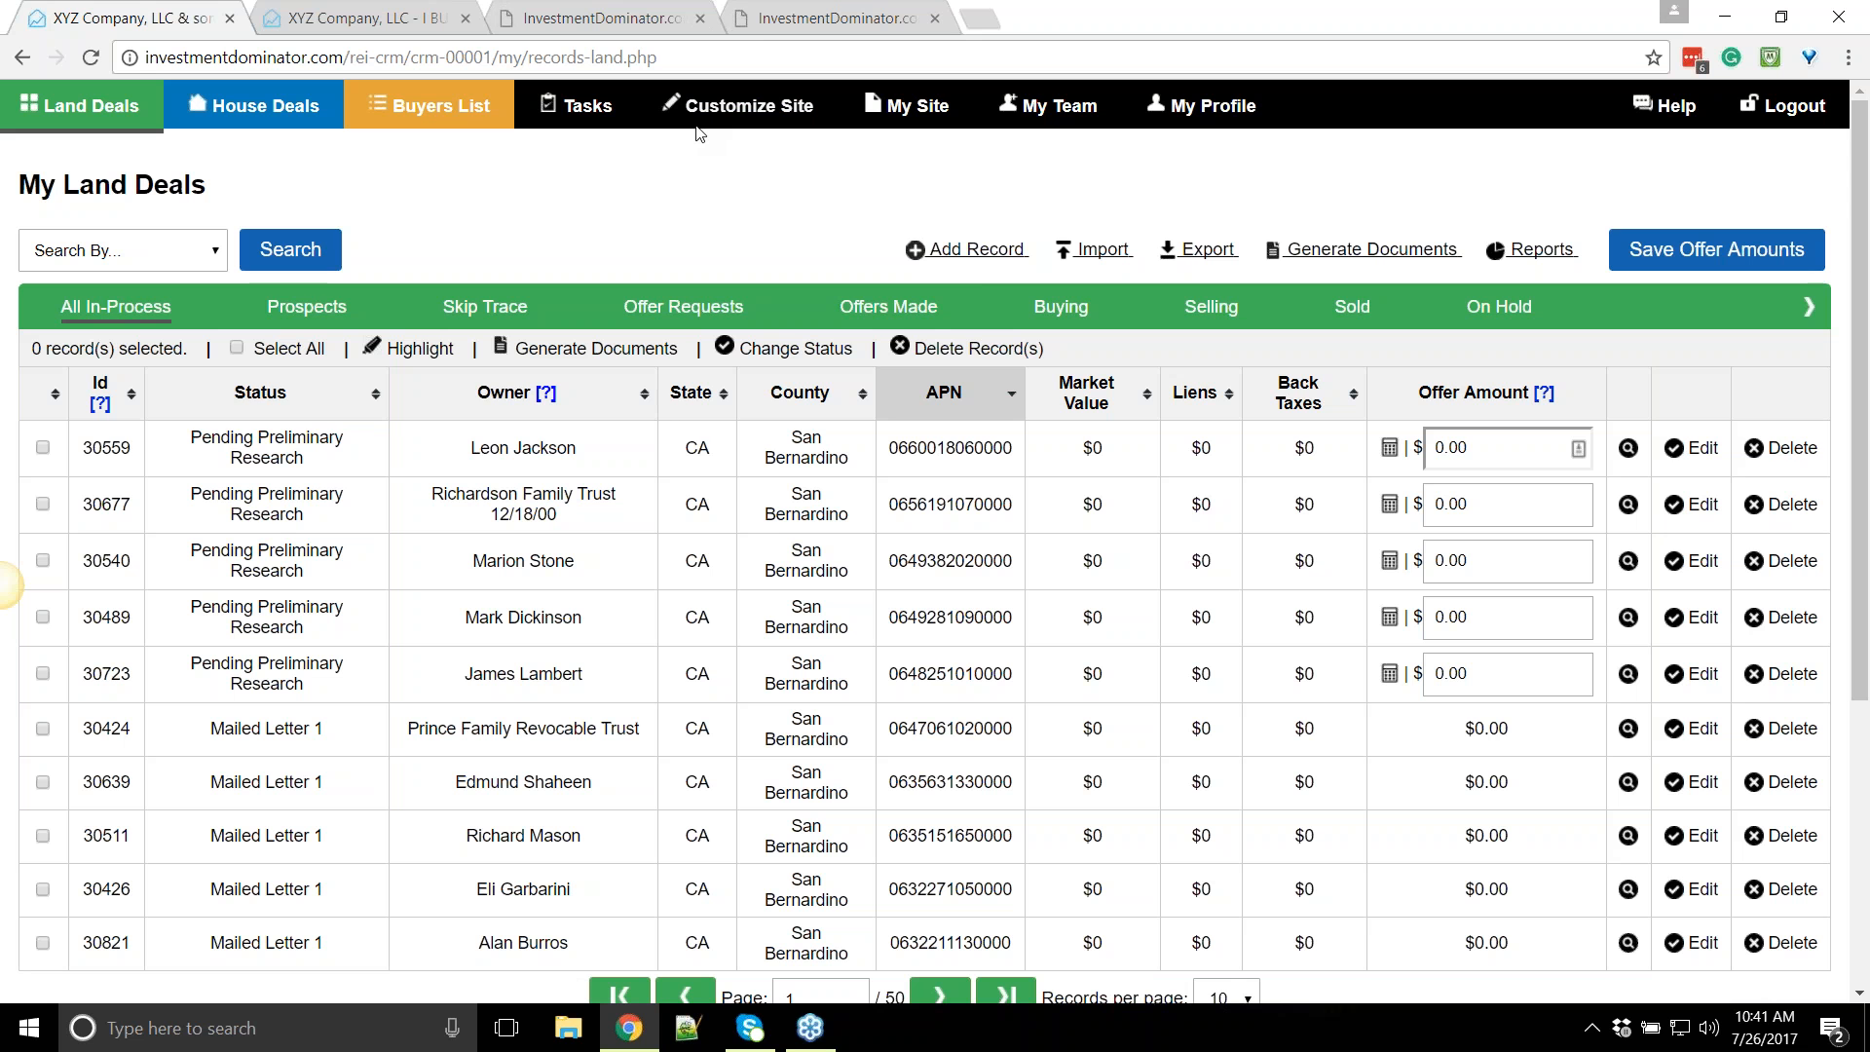
Select the first two land records, review the statuses offered under Change Status, and close without moving them
{"action": "left_click", "coordinate": [42, 448]}
{"action": "left_click", "coordinate": [45, 521]}
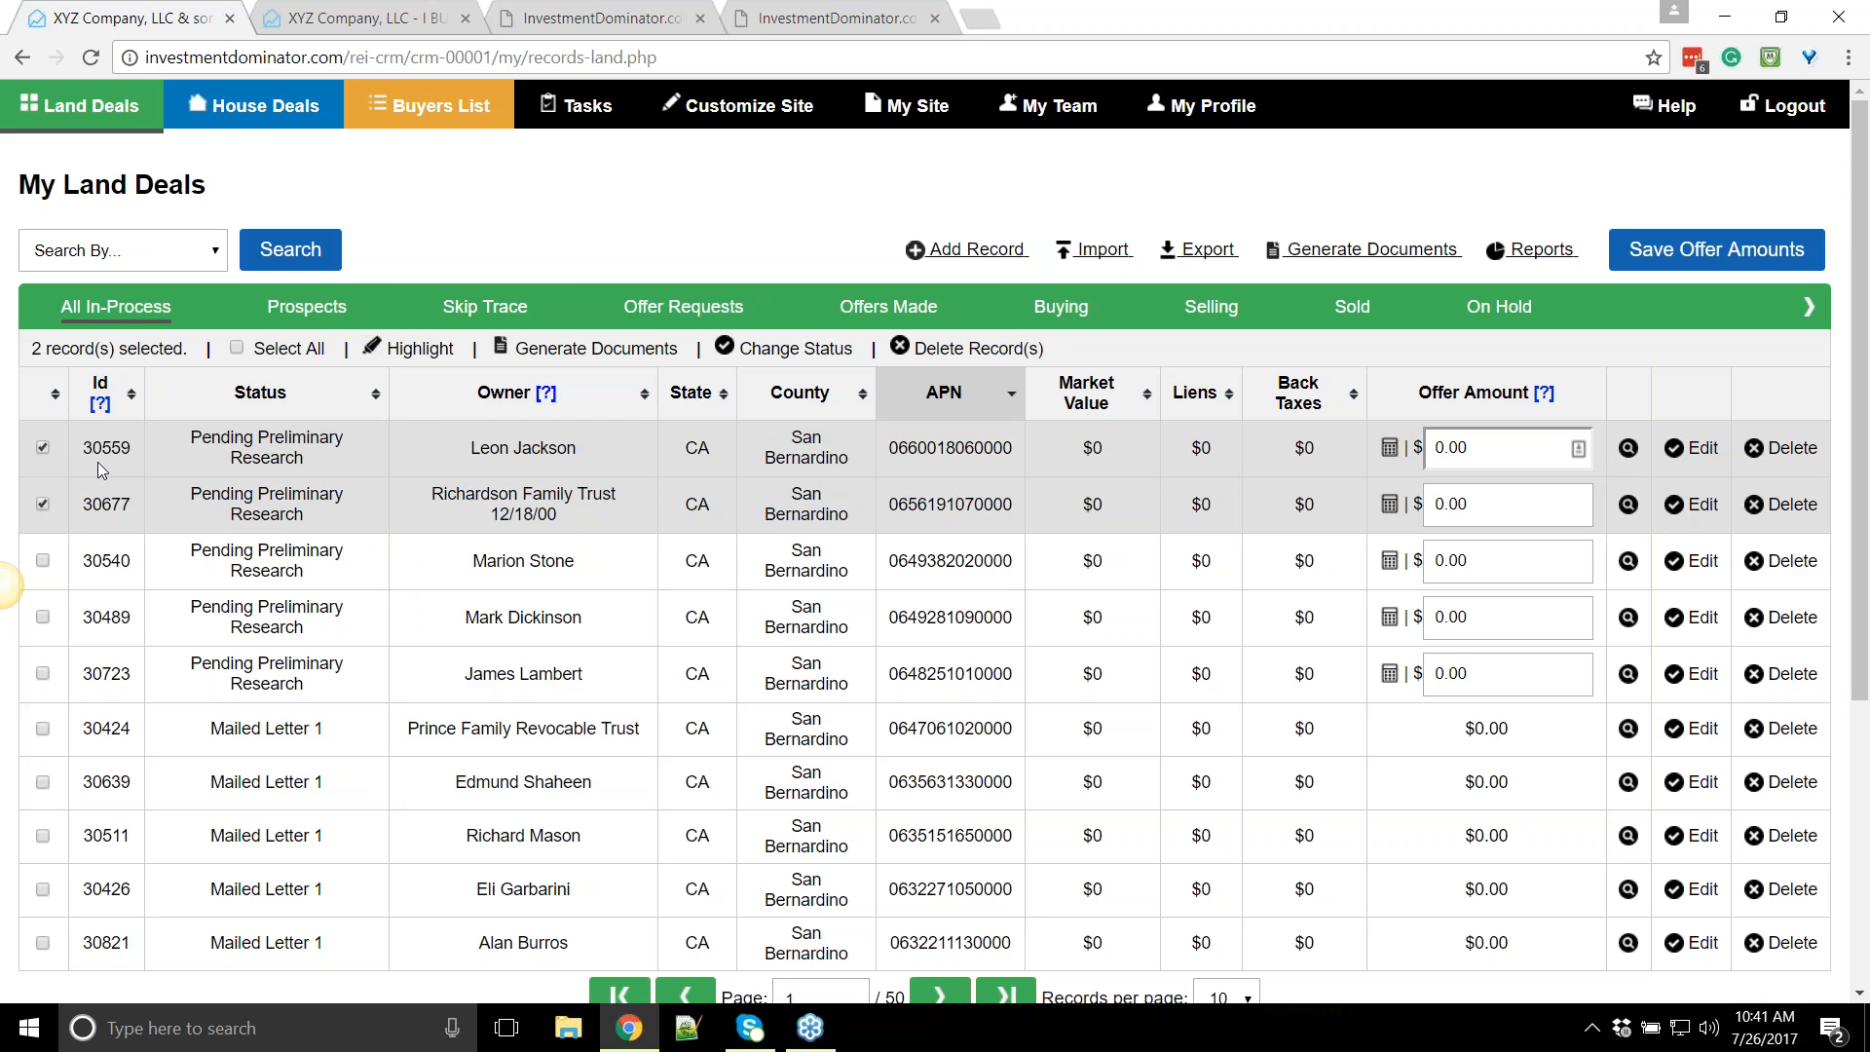
{"action": "left_click", "coordinate": [823, 349]}
{"action": "left_click", "coordinate": [1148, 265]}
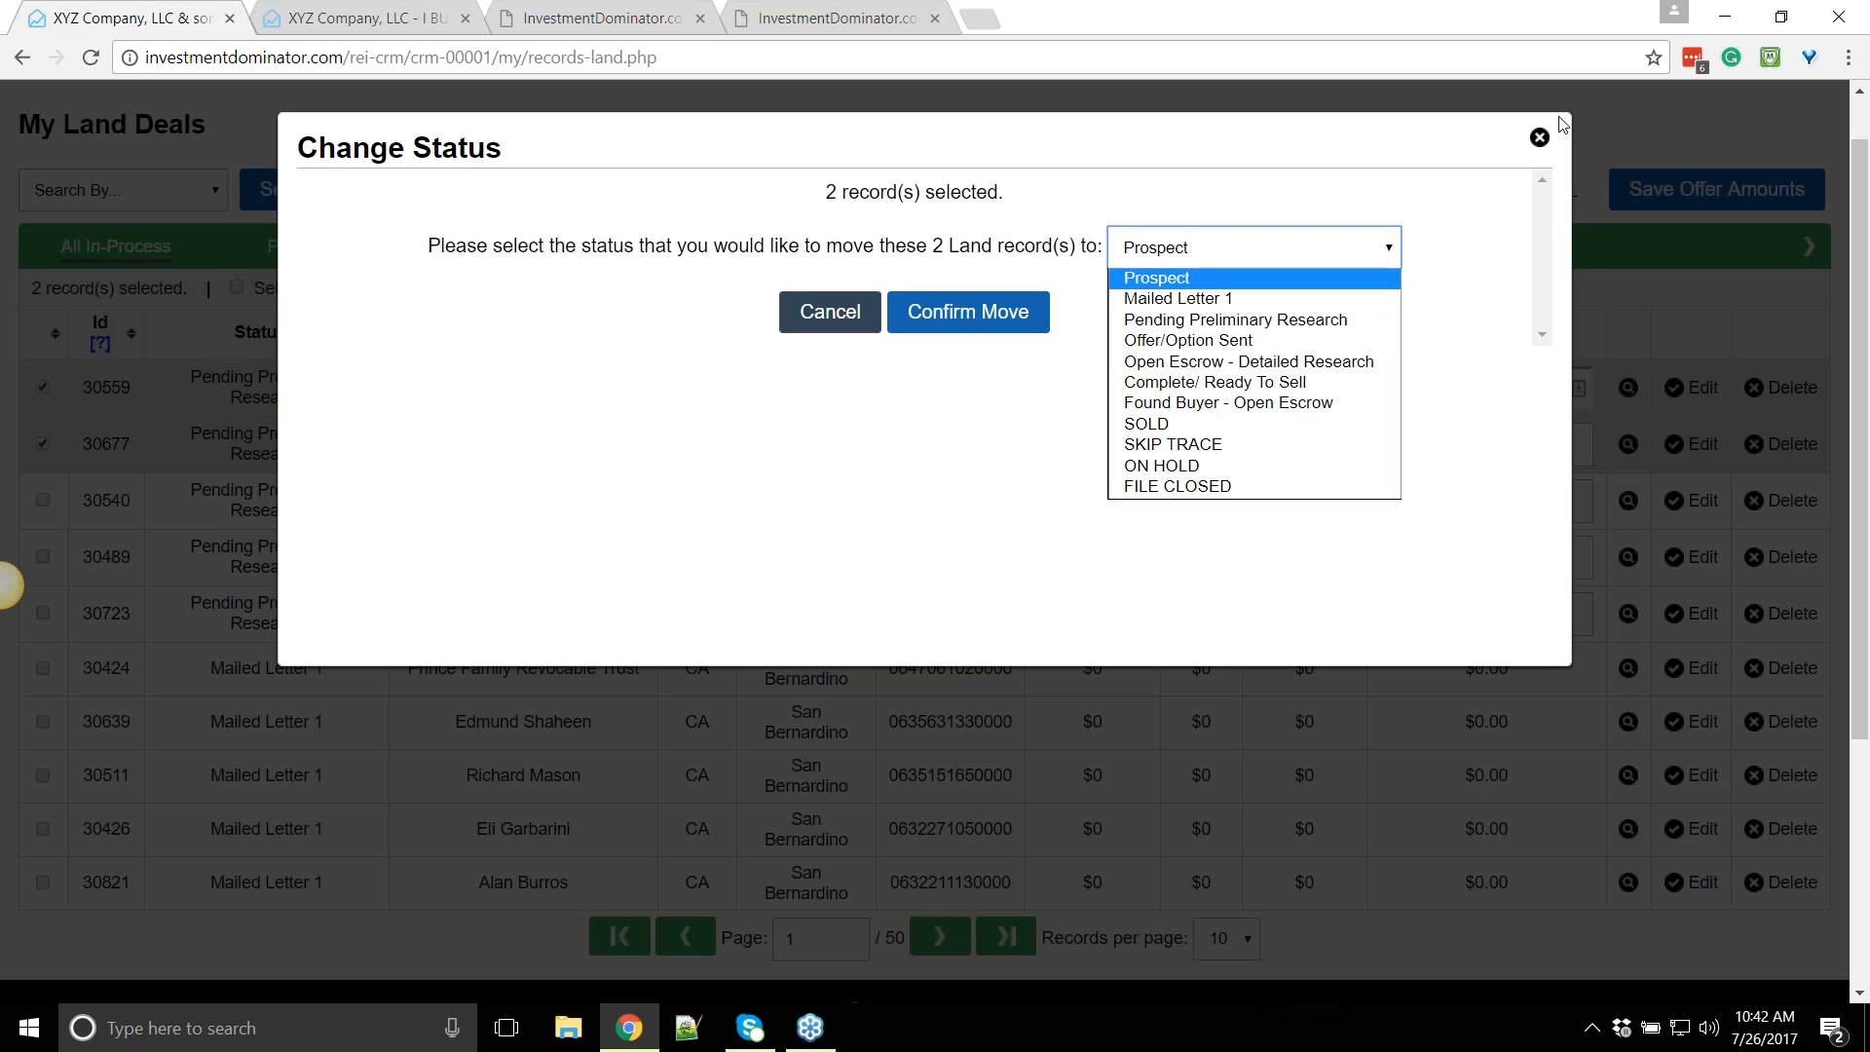
{"action": "left_click", "coordinate": [1538, 144]}
{"action": "left_click", "coordinate": [1535, 144]}
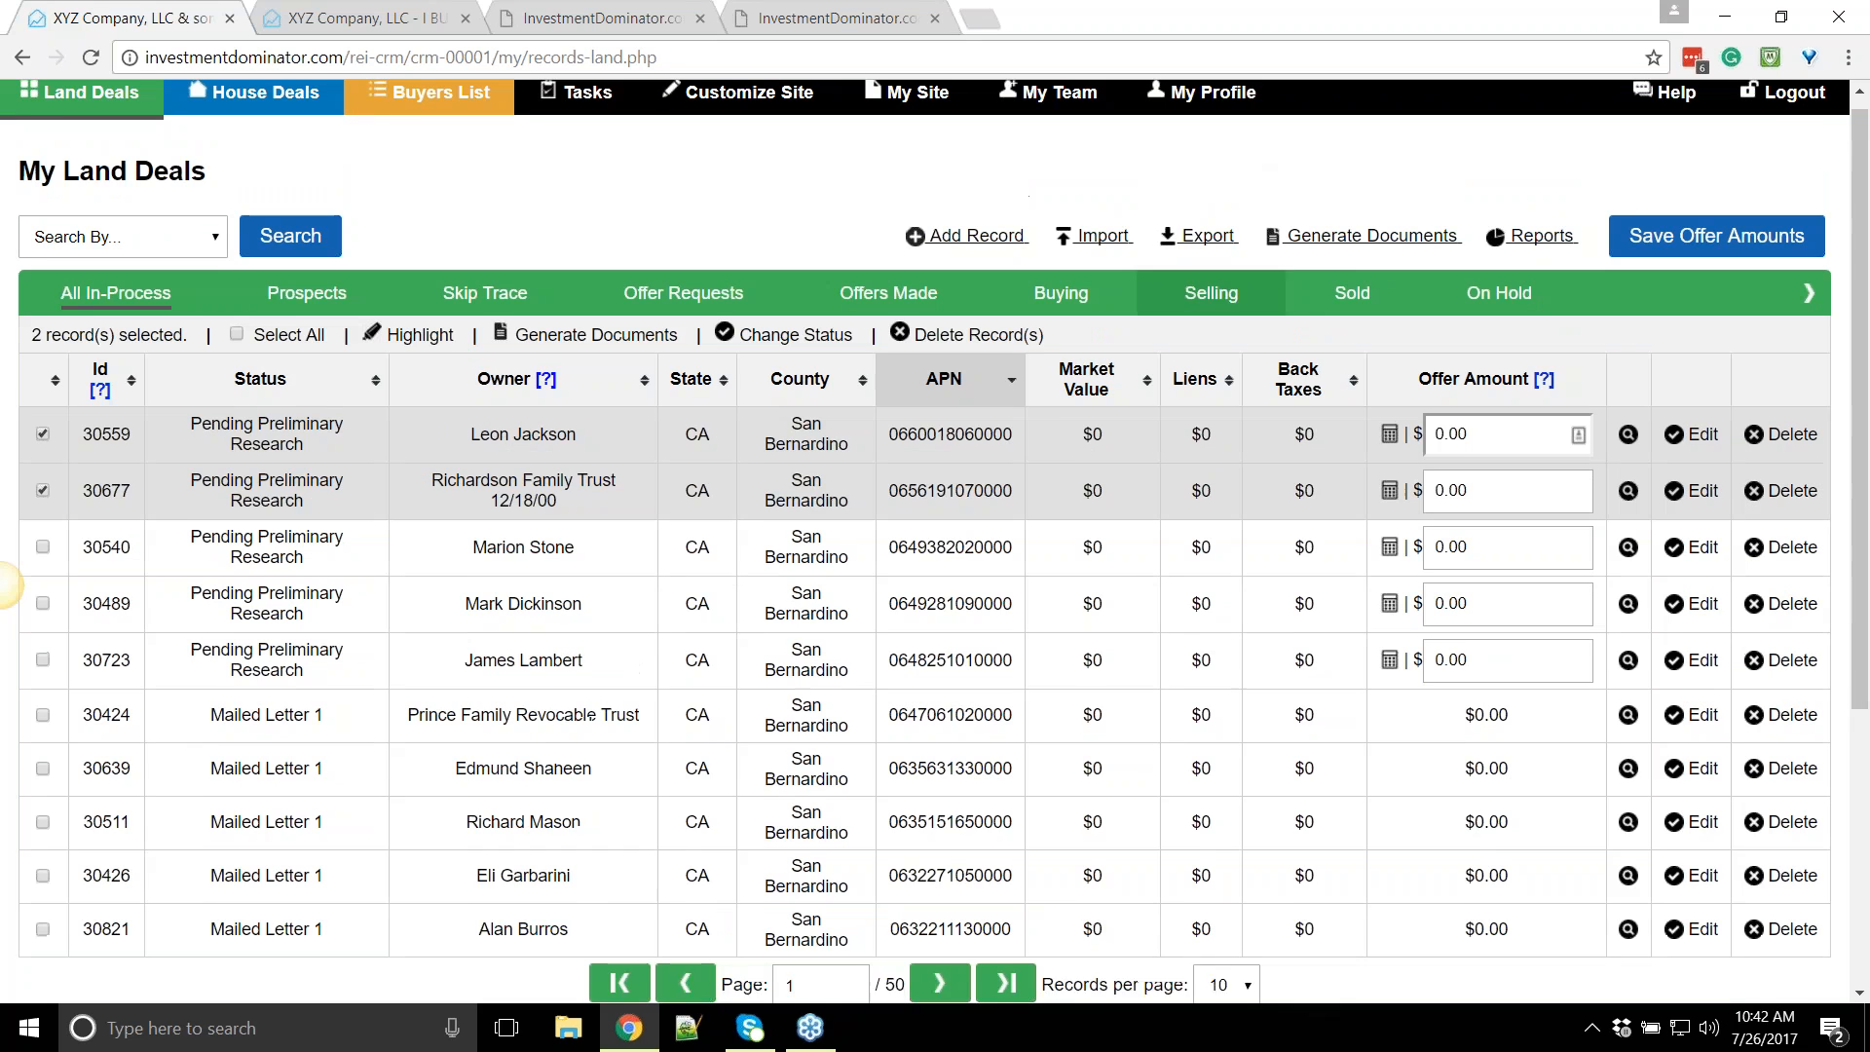
In Customize Site, add a custom property record status named Mailed Letter 2 with the status type Land
{"action": "left_click", "coordinate": [753, 108]}
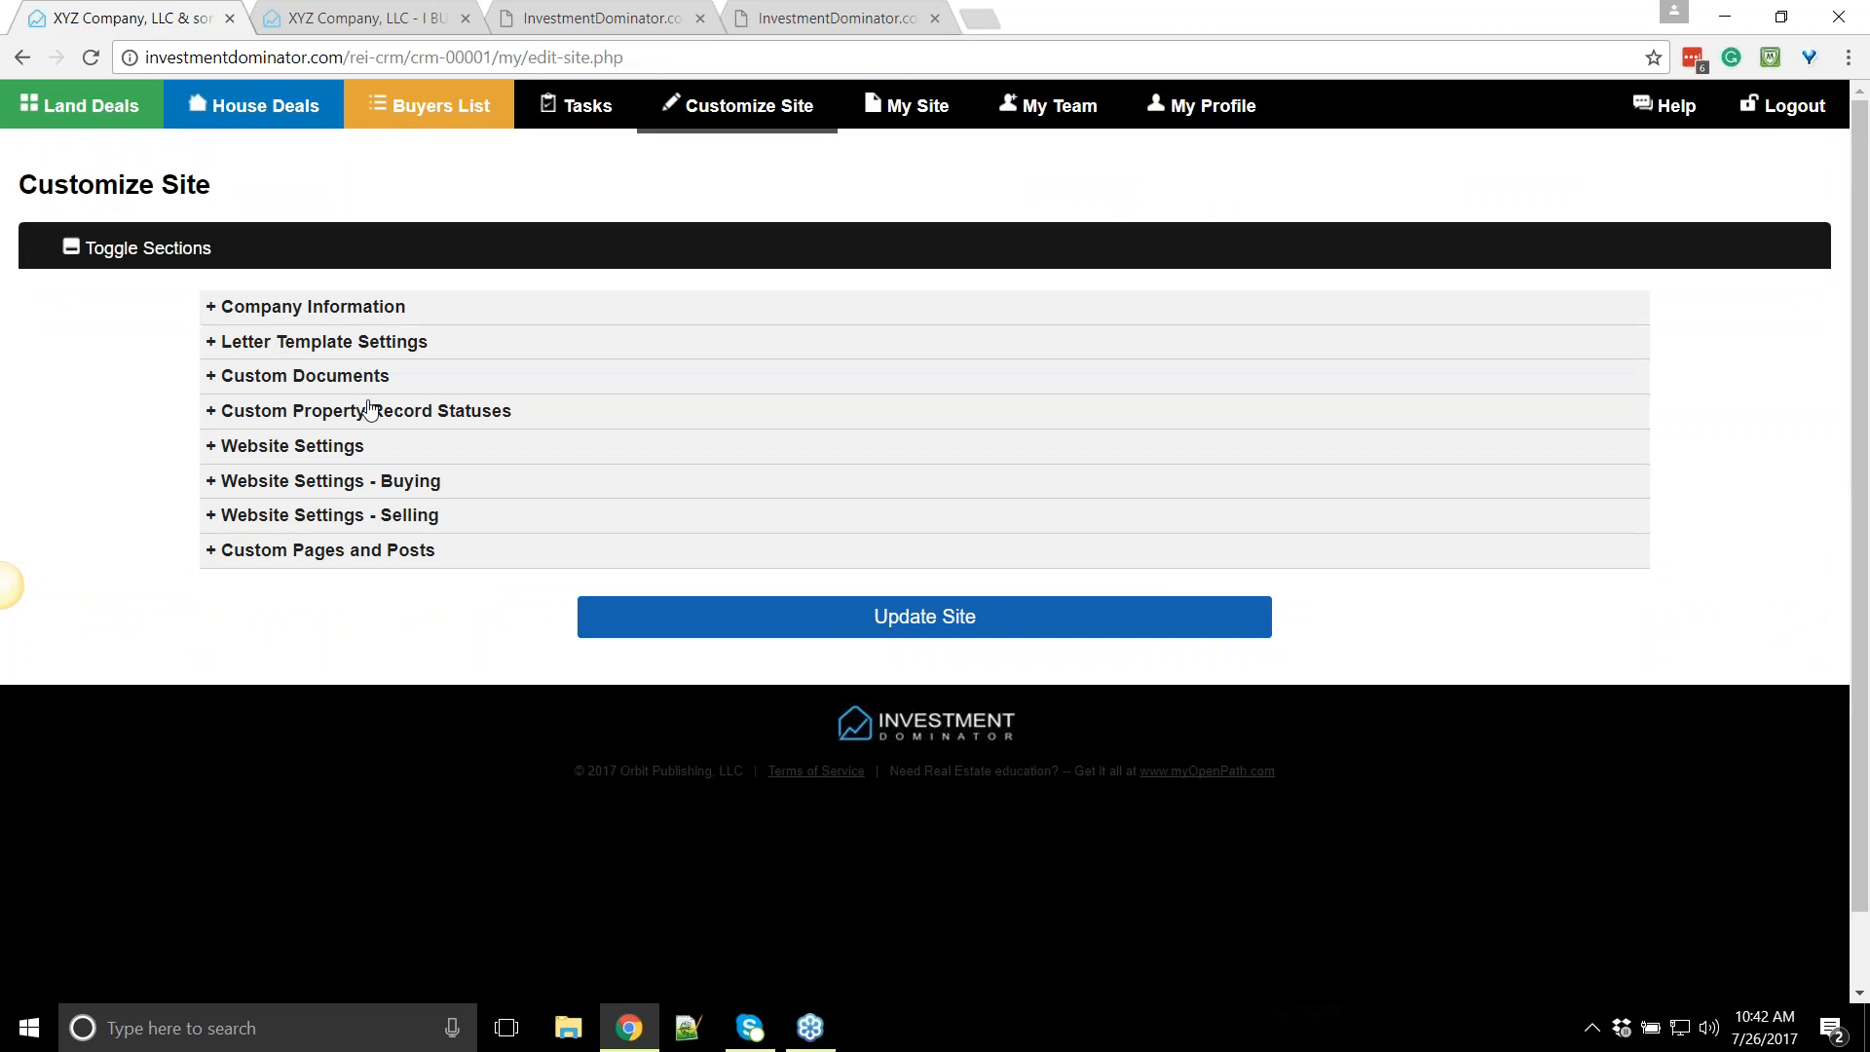
{"action": "left_click_drag", "start_coordinate": [284, 410], "coordinate": [275, 410]}
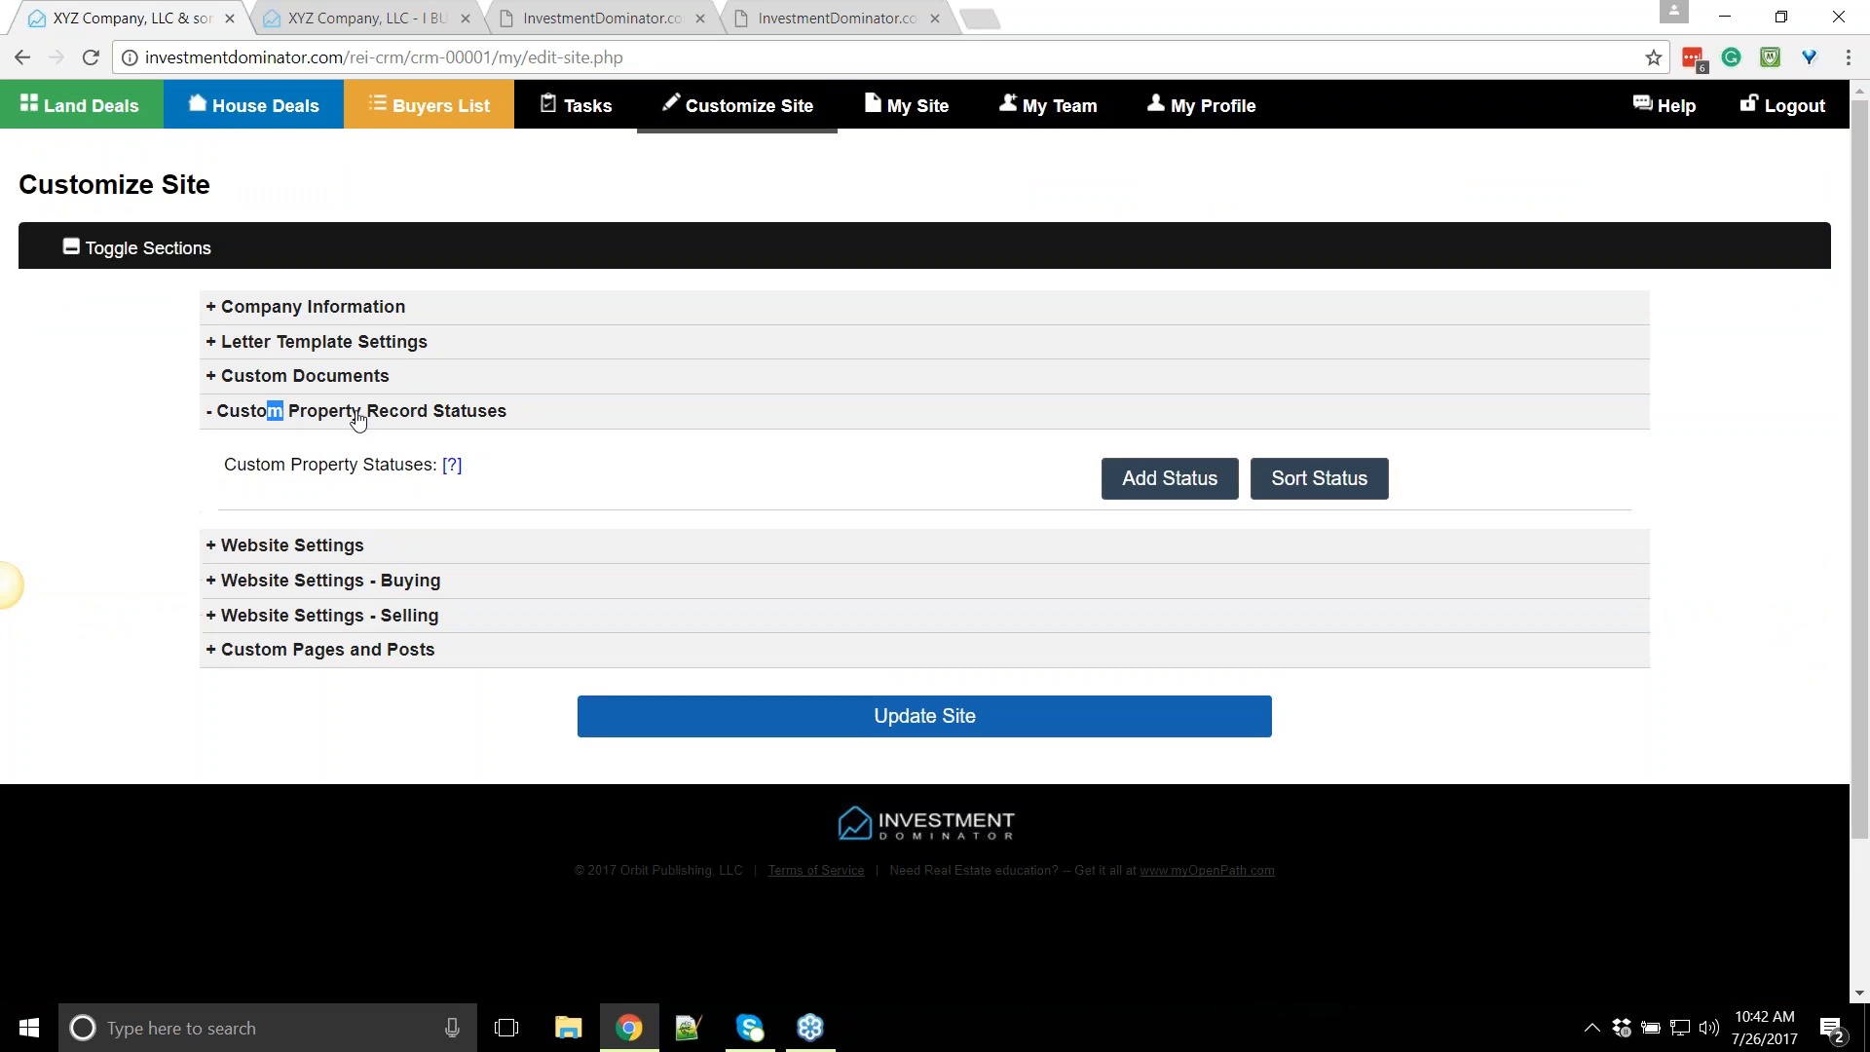
{"action": "left_click", "coordinate": [339, 464]}
{"action": "left_click", "coordinate": [1197, 495]}
{"action": "left_click", "coordinate": [765, 217]}
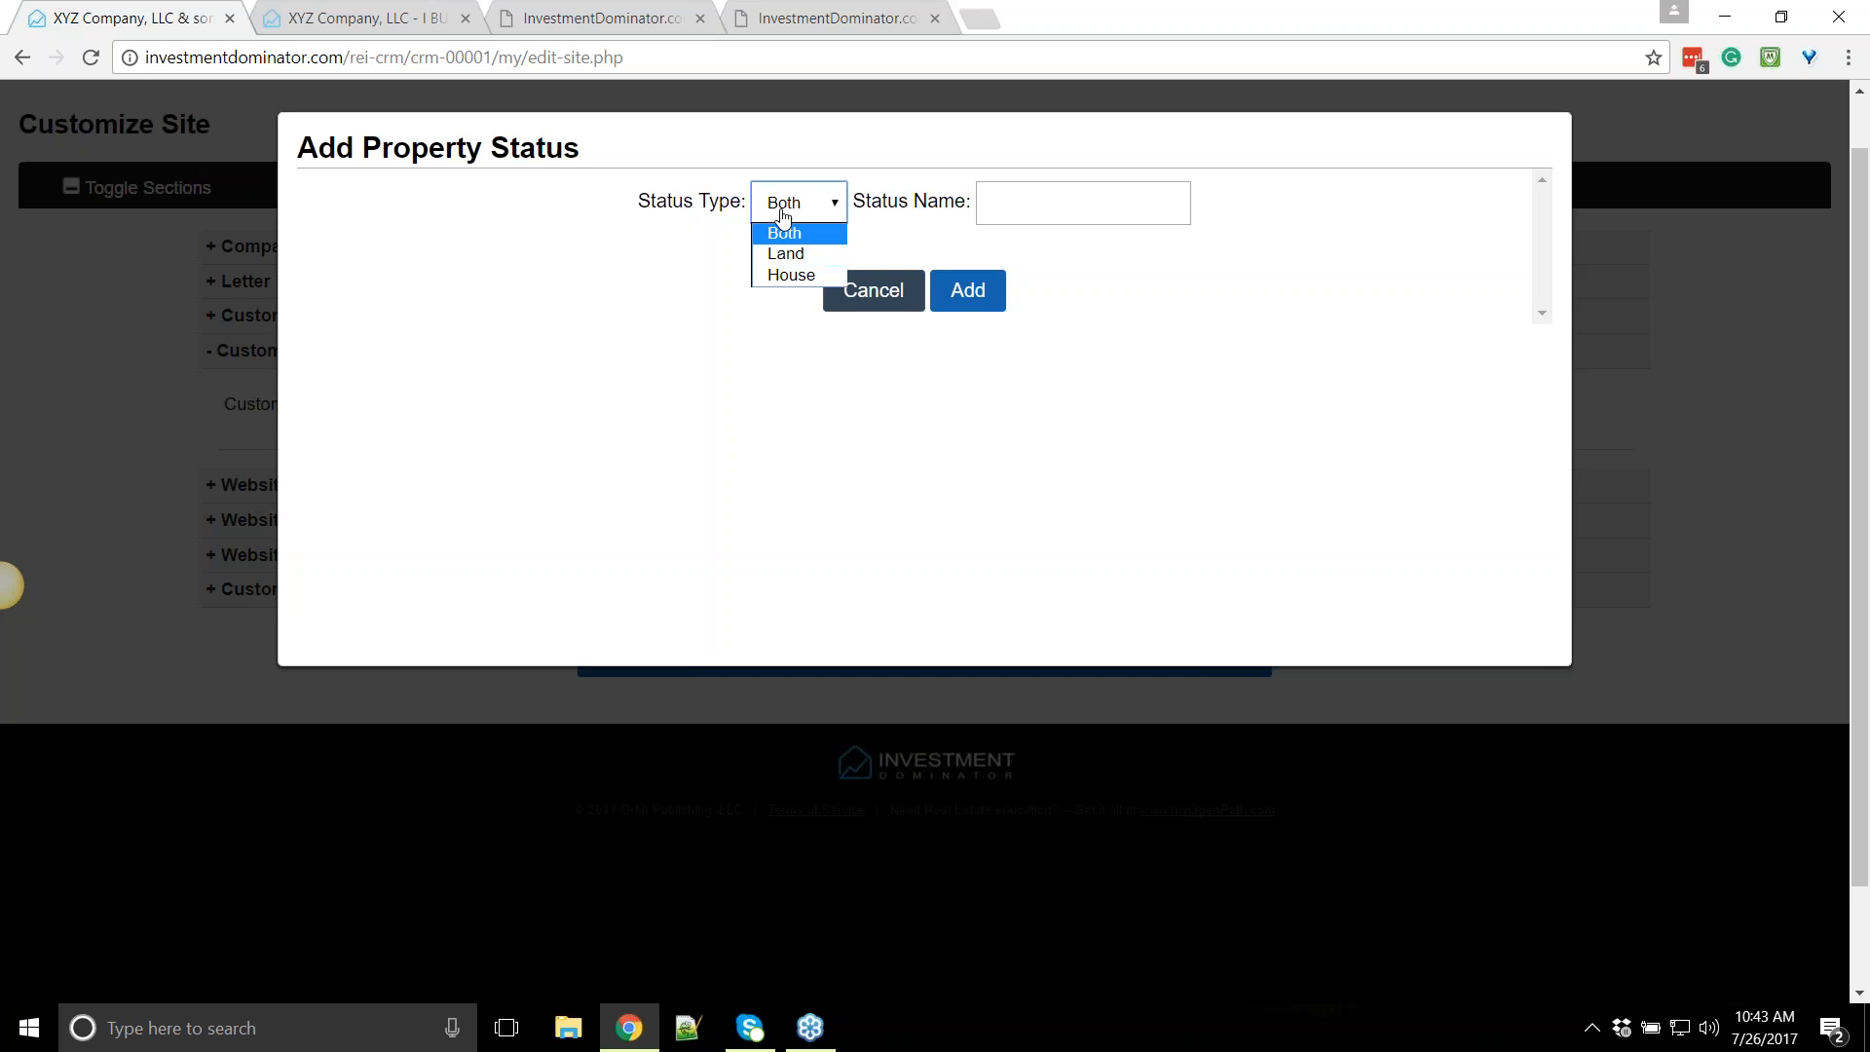
{"action": "left_click", "coordinate": [807, 255]}
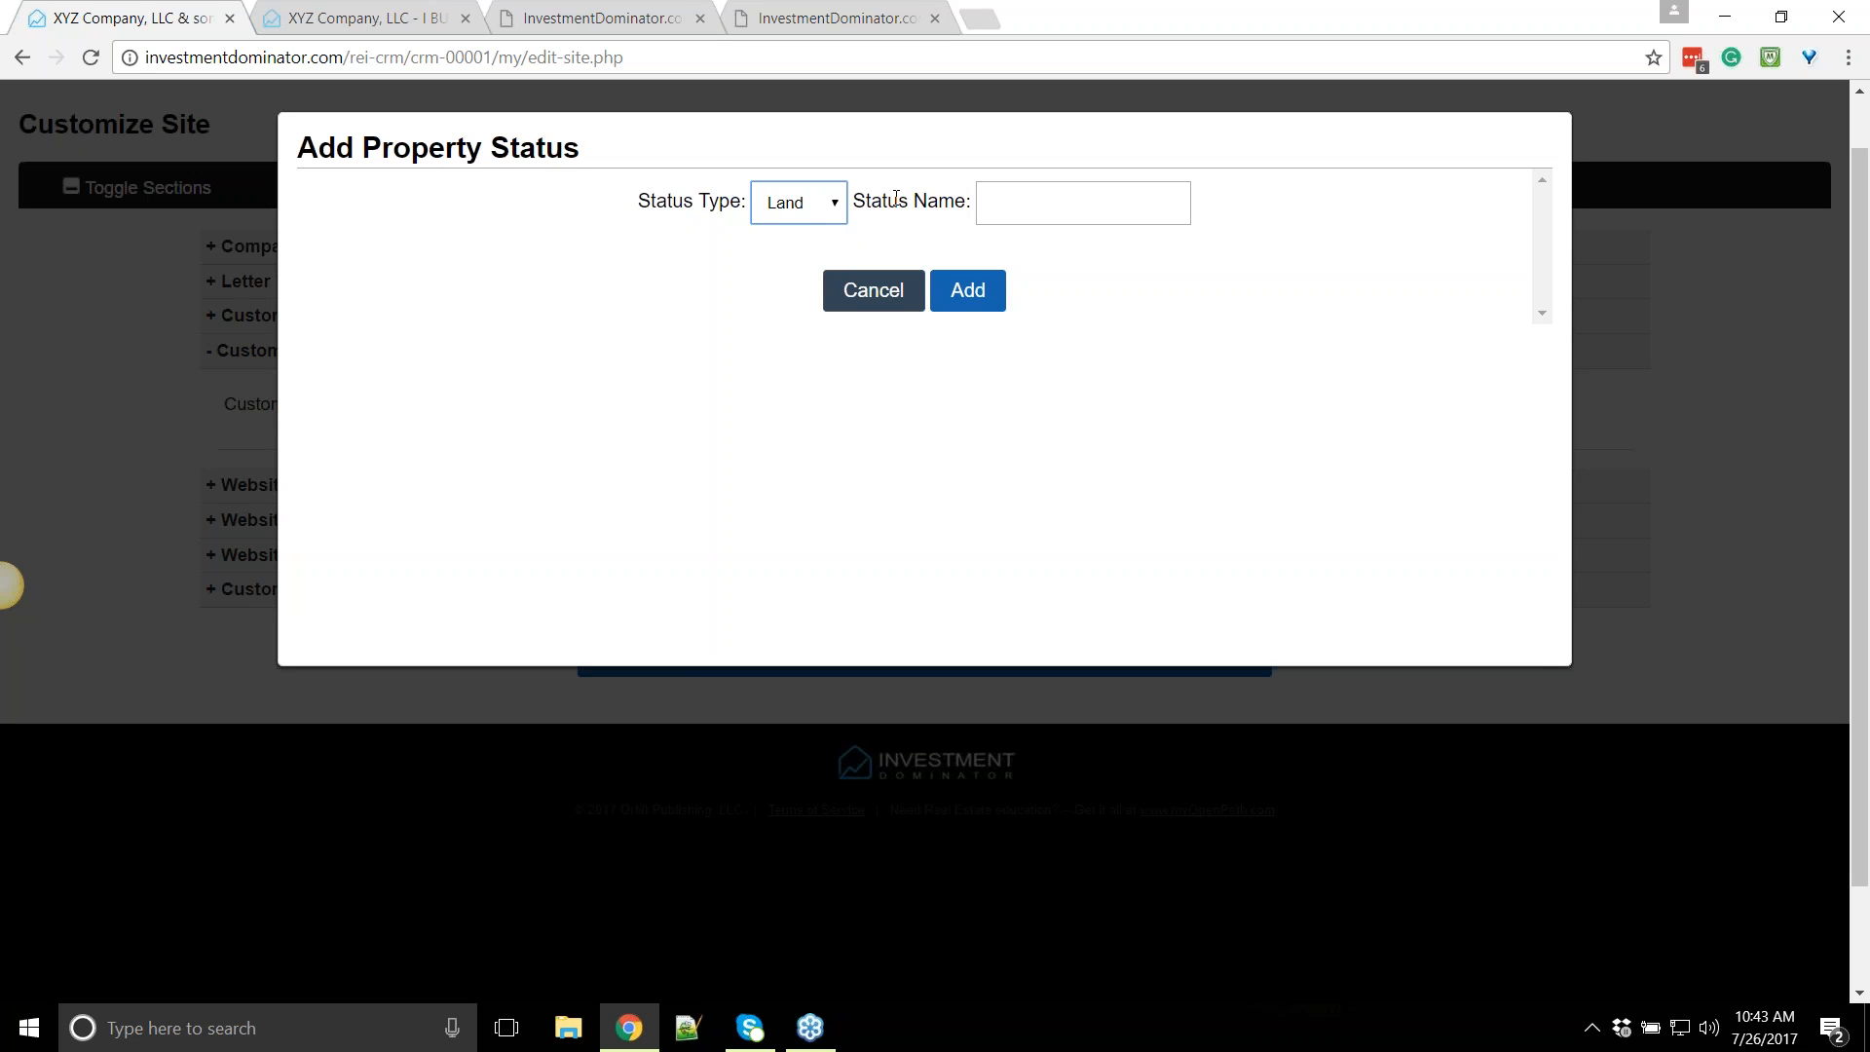
{"action": "left_click", "coordinate": [1020, 203]}
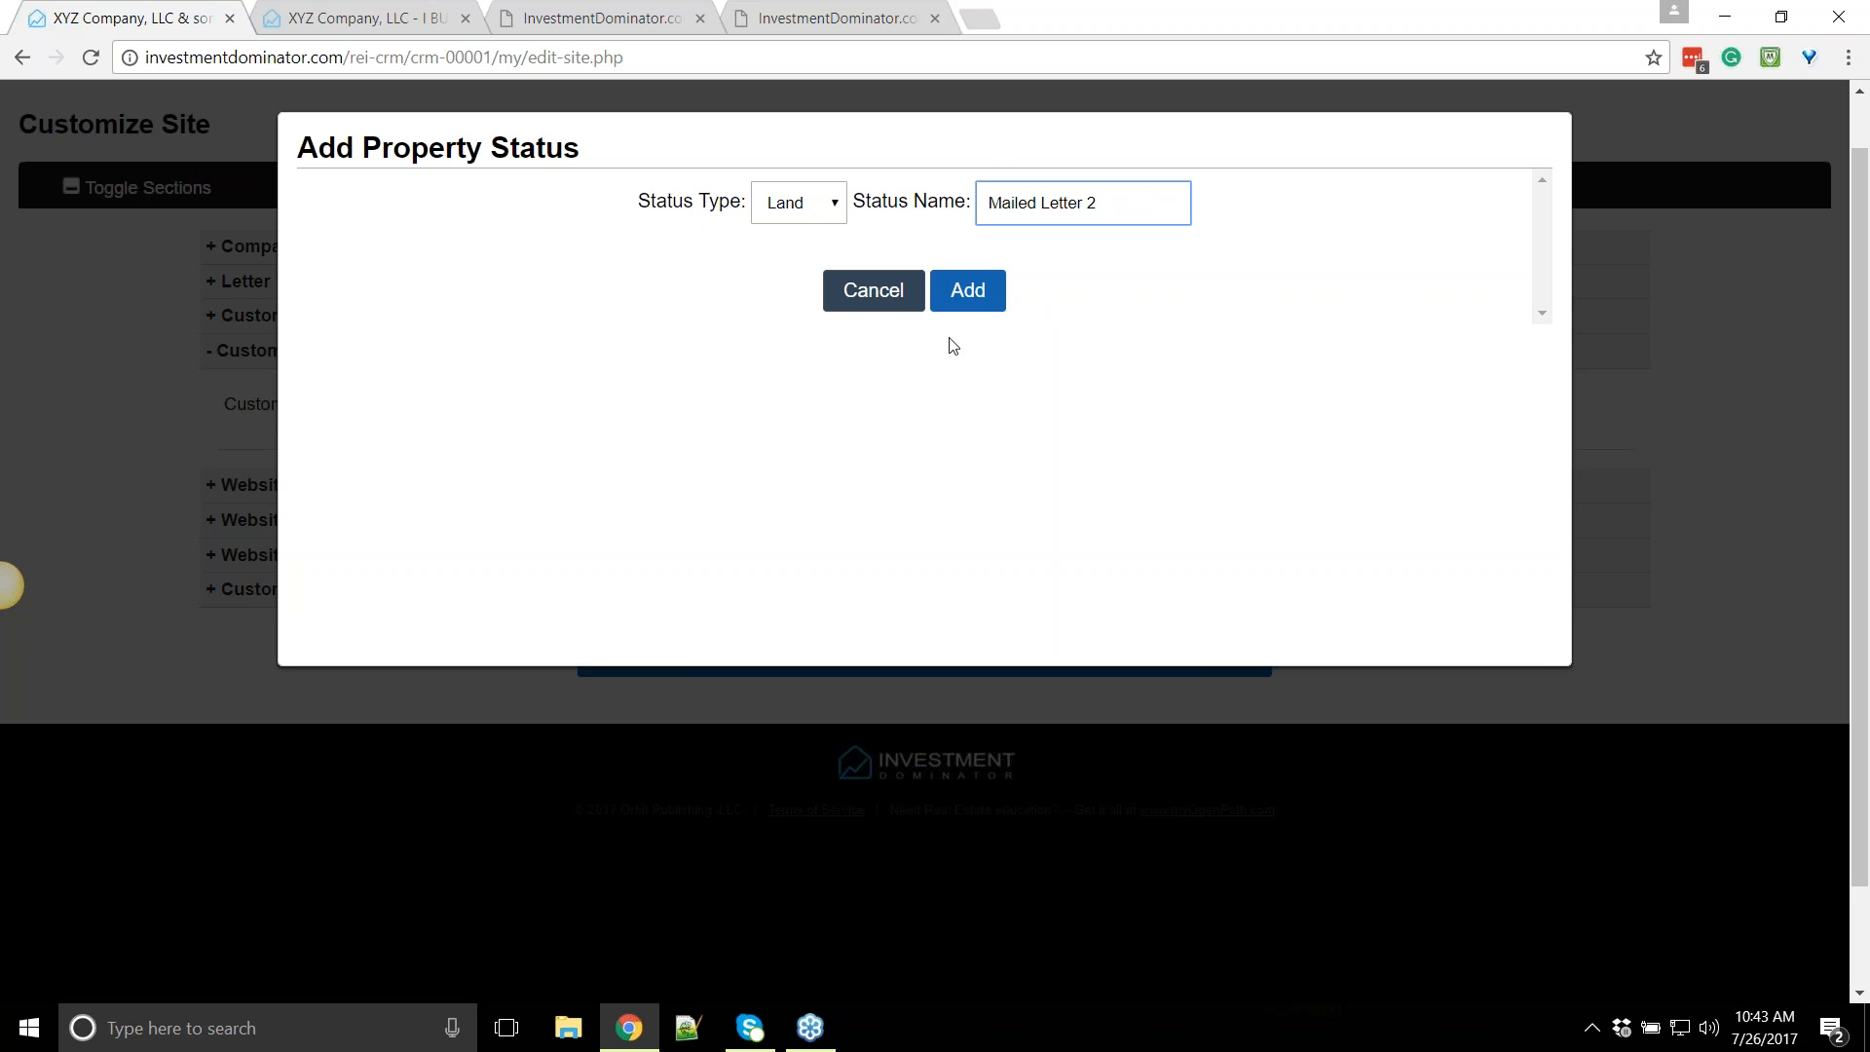
{"action": "left_click", "coordinate": [962, 295]}
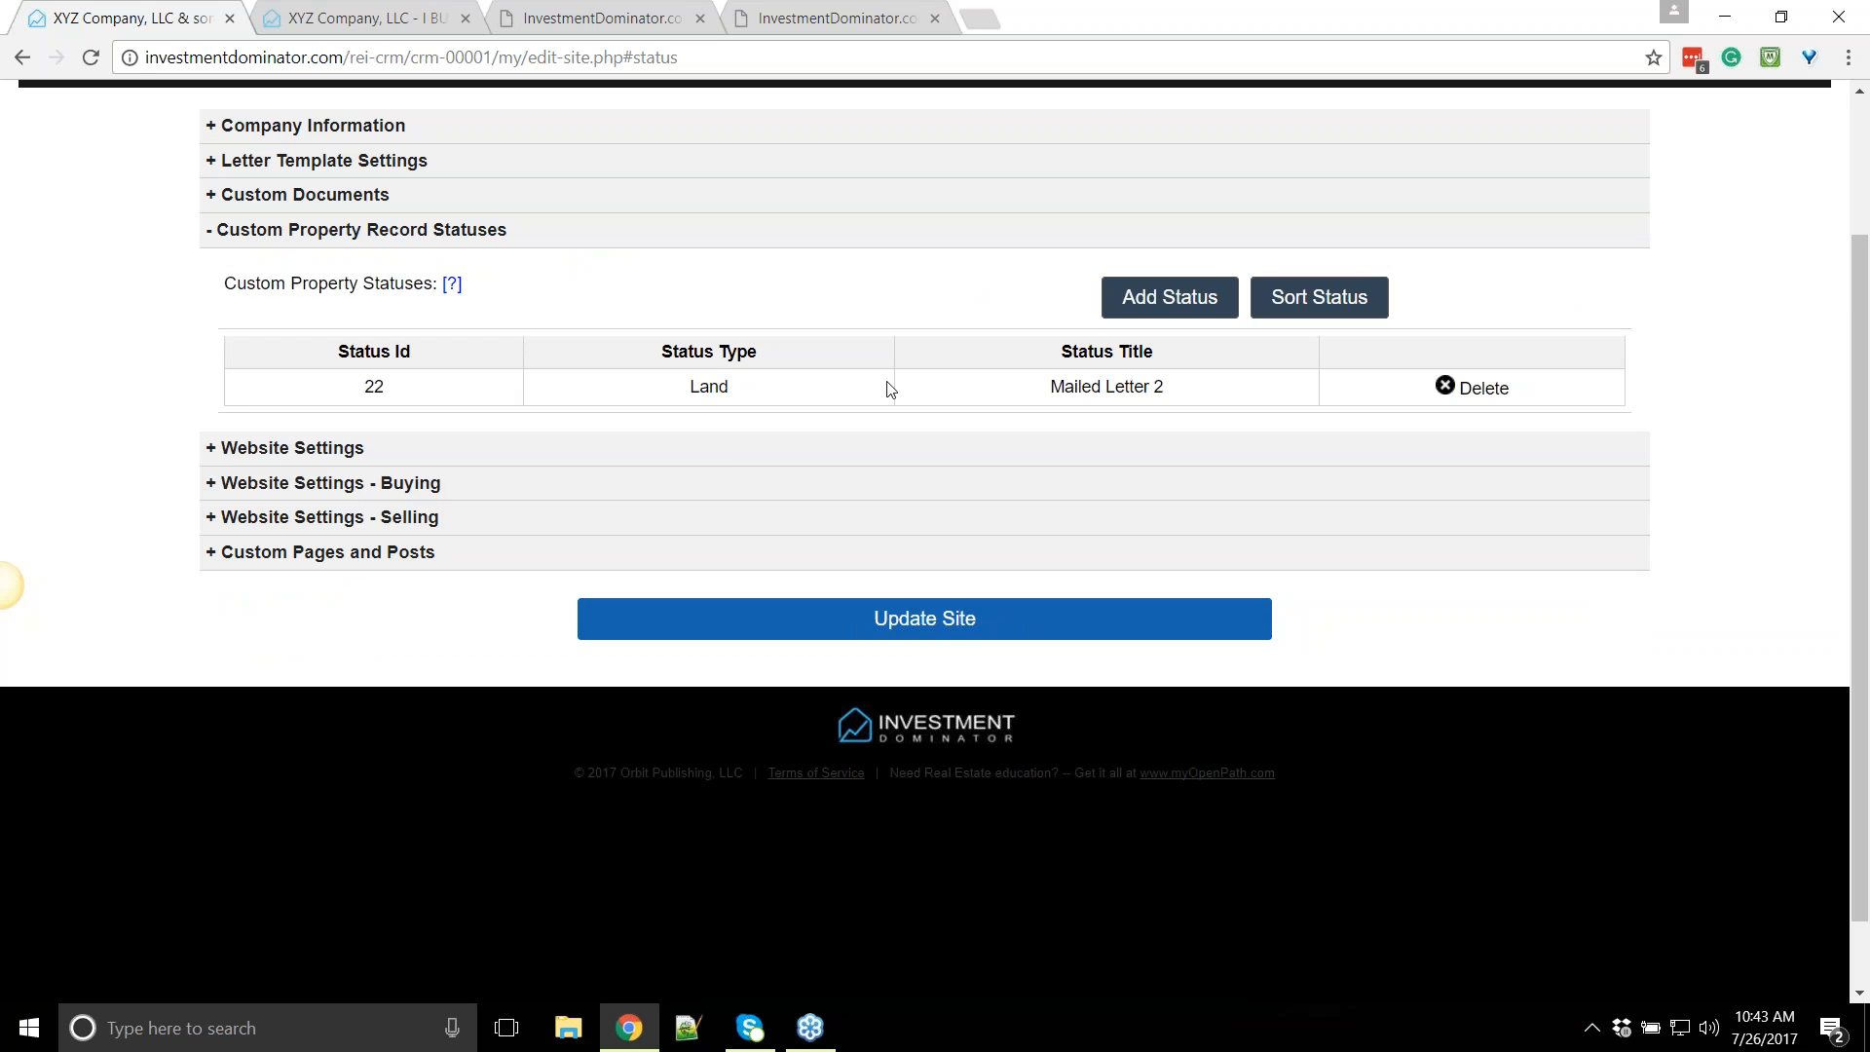
Review the Status Id, Status Type and Status Title of the new custom status entry
{"action": "left_click_drag", "start_coordinate": [442, 392], "coordinate": [246, 406]}
{"action": "left_click_drag", "start_coordinate": [623, 392], "coordinate": [1090, 390]}
{"action": "left_click", "coordinate": [1122, 391]}
Select the first record in Land Deals, check the Change Status options for Mailed Letter 2, and close without moving it
{"action": "scroll", "coordinate": [1182, 384], "scroll_direction": "up", "scroll_amount": 2}
{"action": "left_click", "coordinate": [83, 105]}
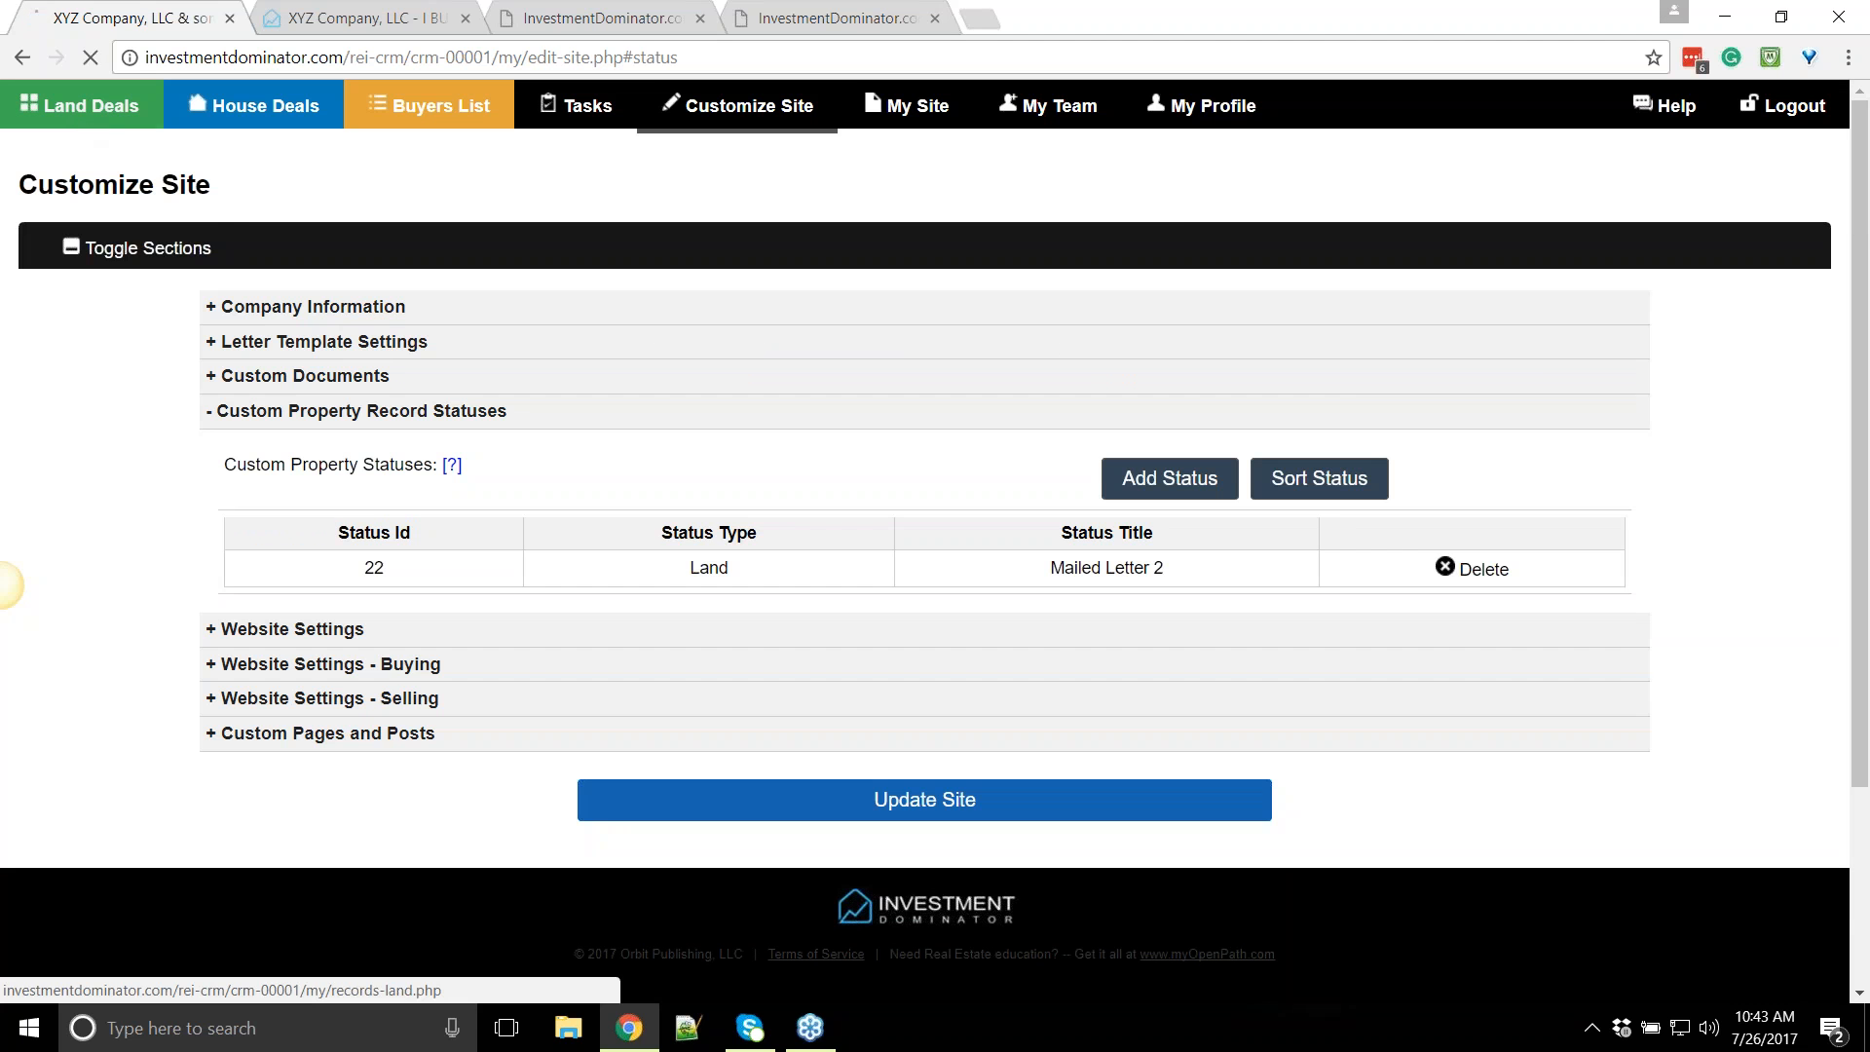
{"action": "left_click", "coordinate": [43, 448]}
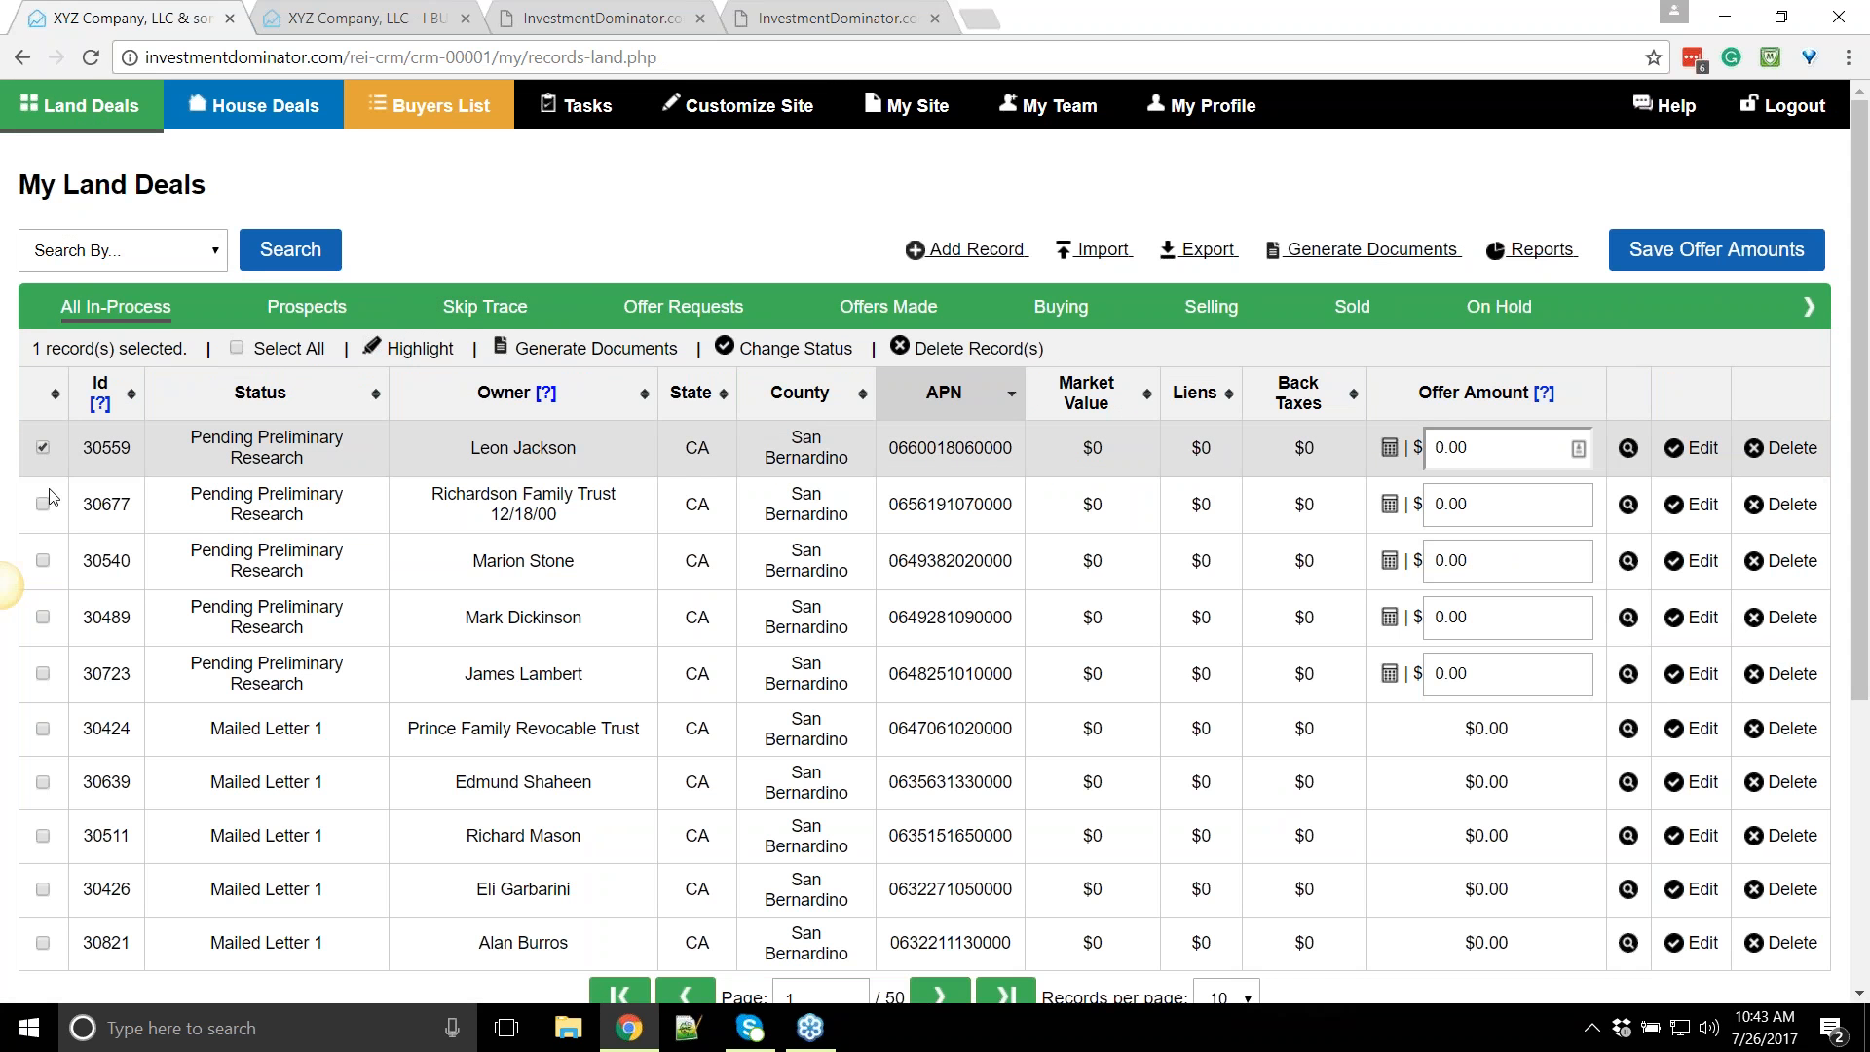
{"action": "left_click", "coordinate": [784, 348]}
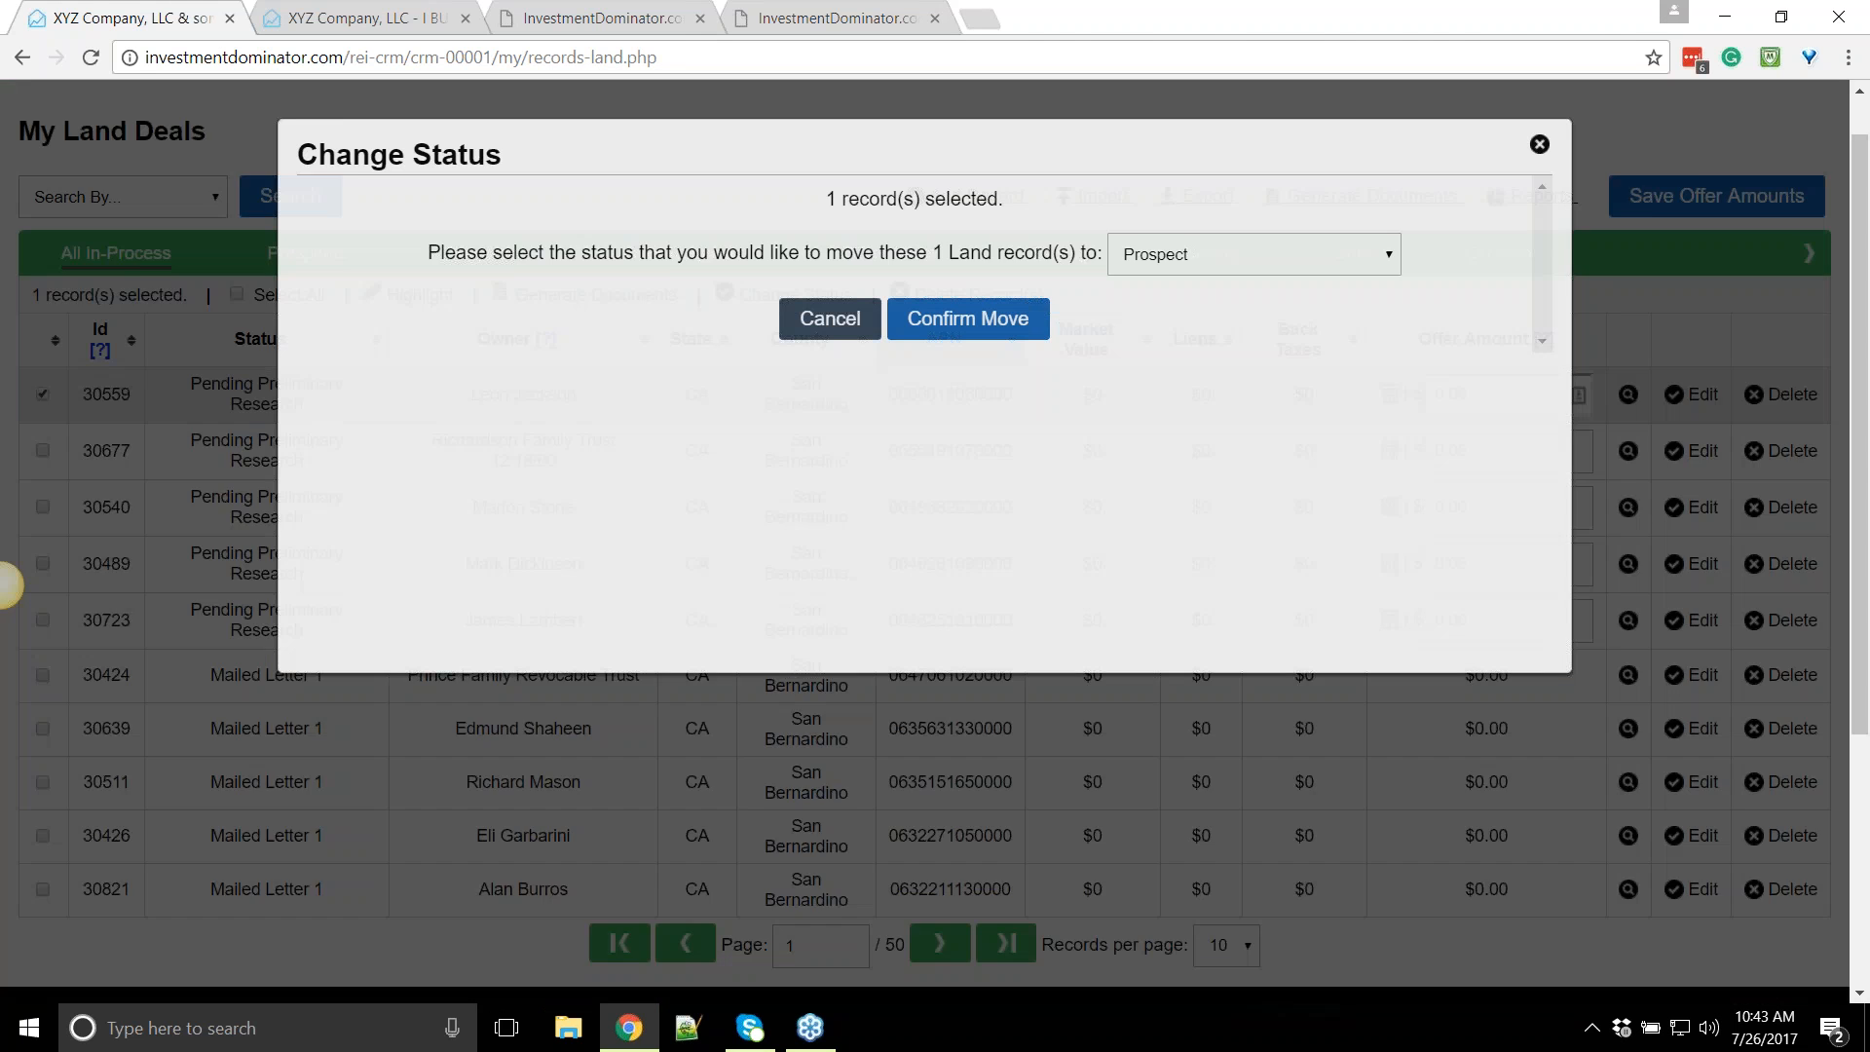
{"action": "left_click", "coordinate": [1198, 248]}
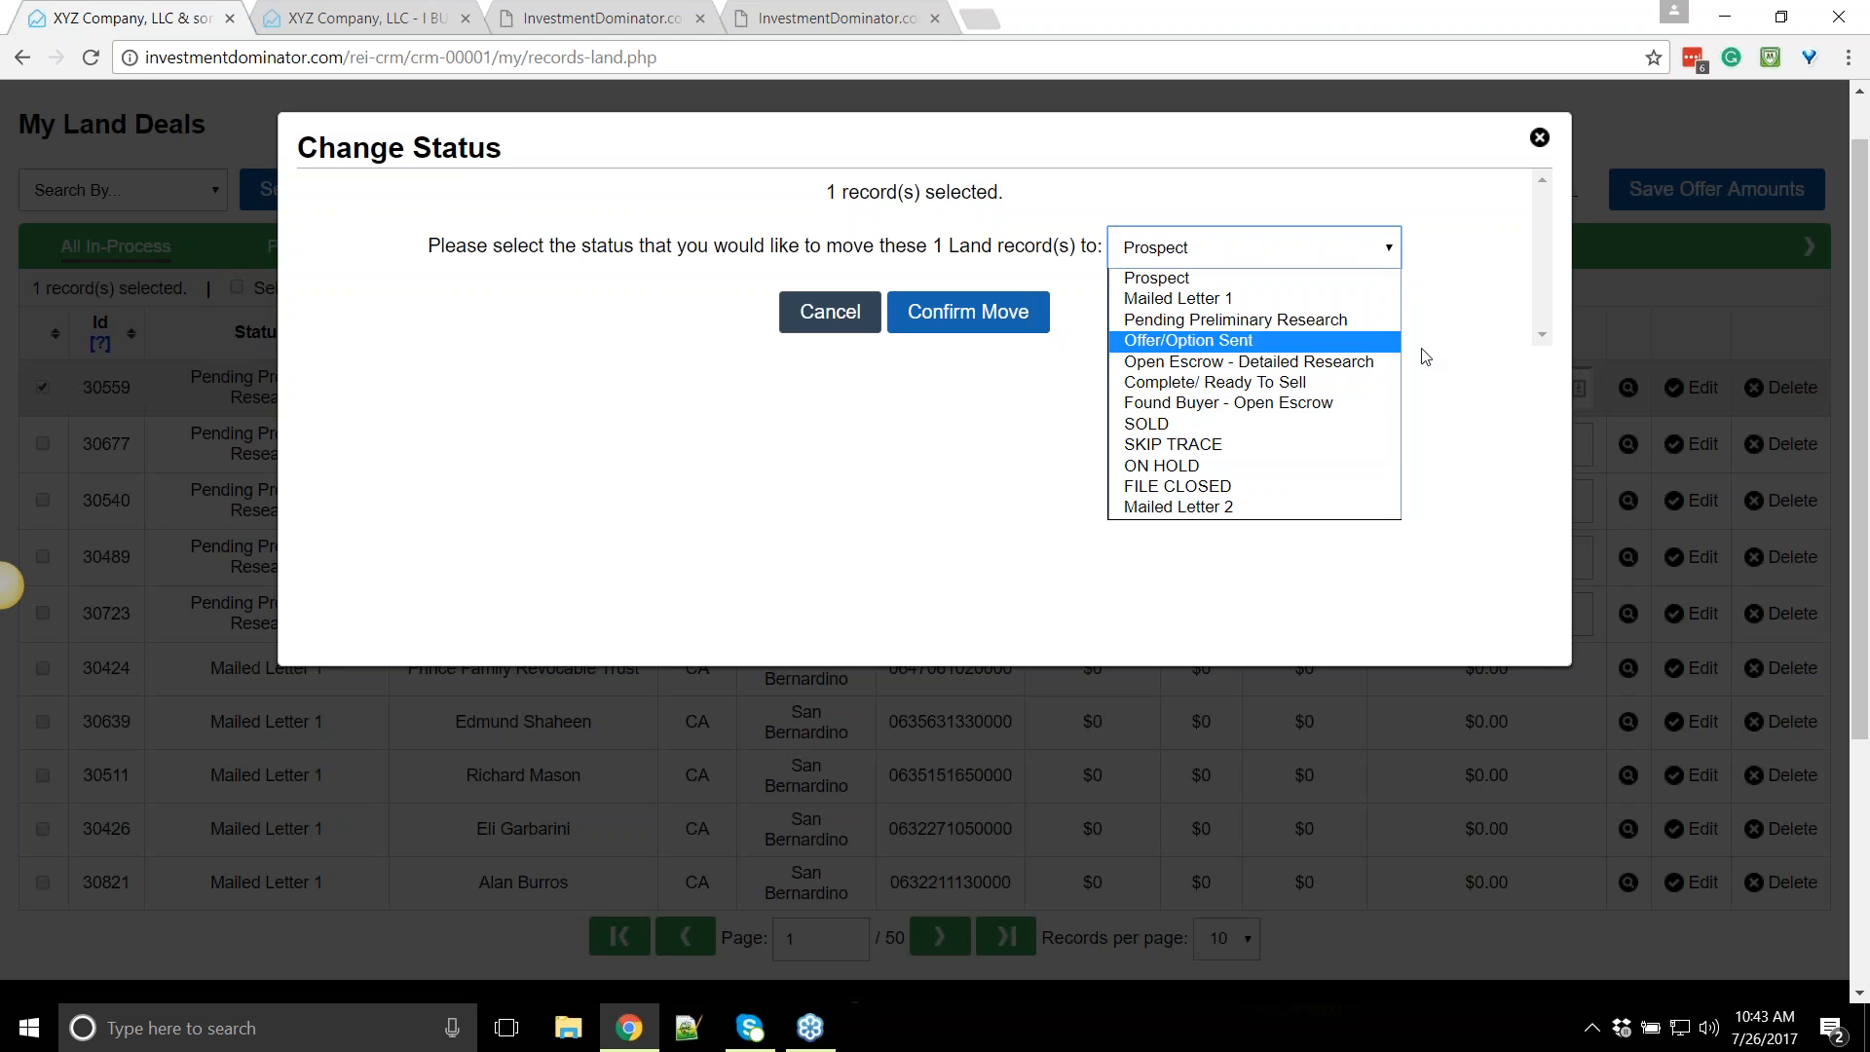
{"action": "left_click", "coordinate": [1544, 139]}
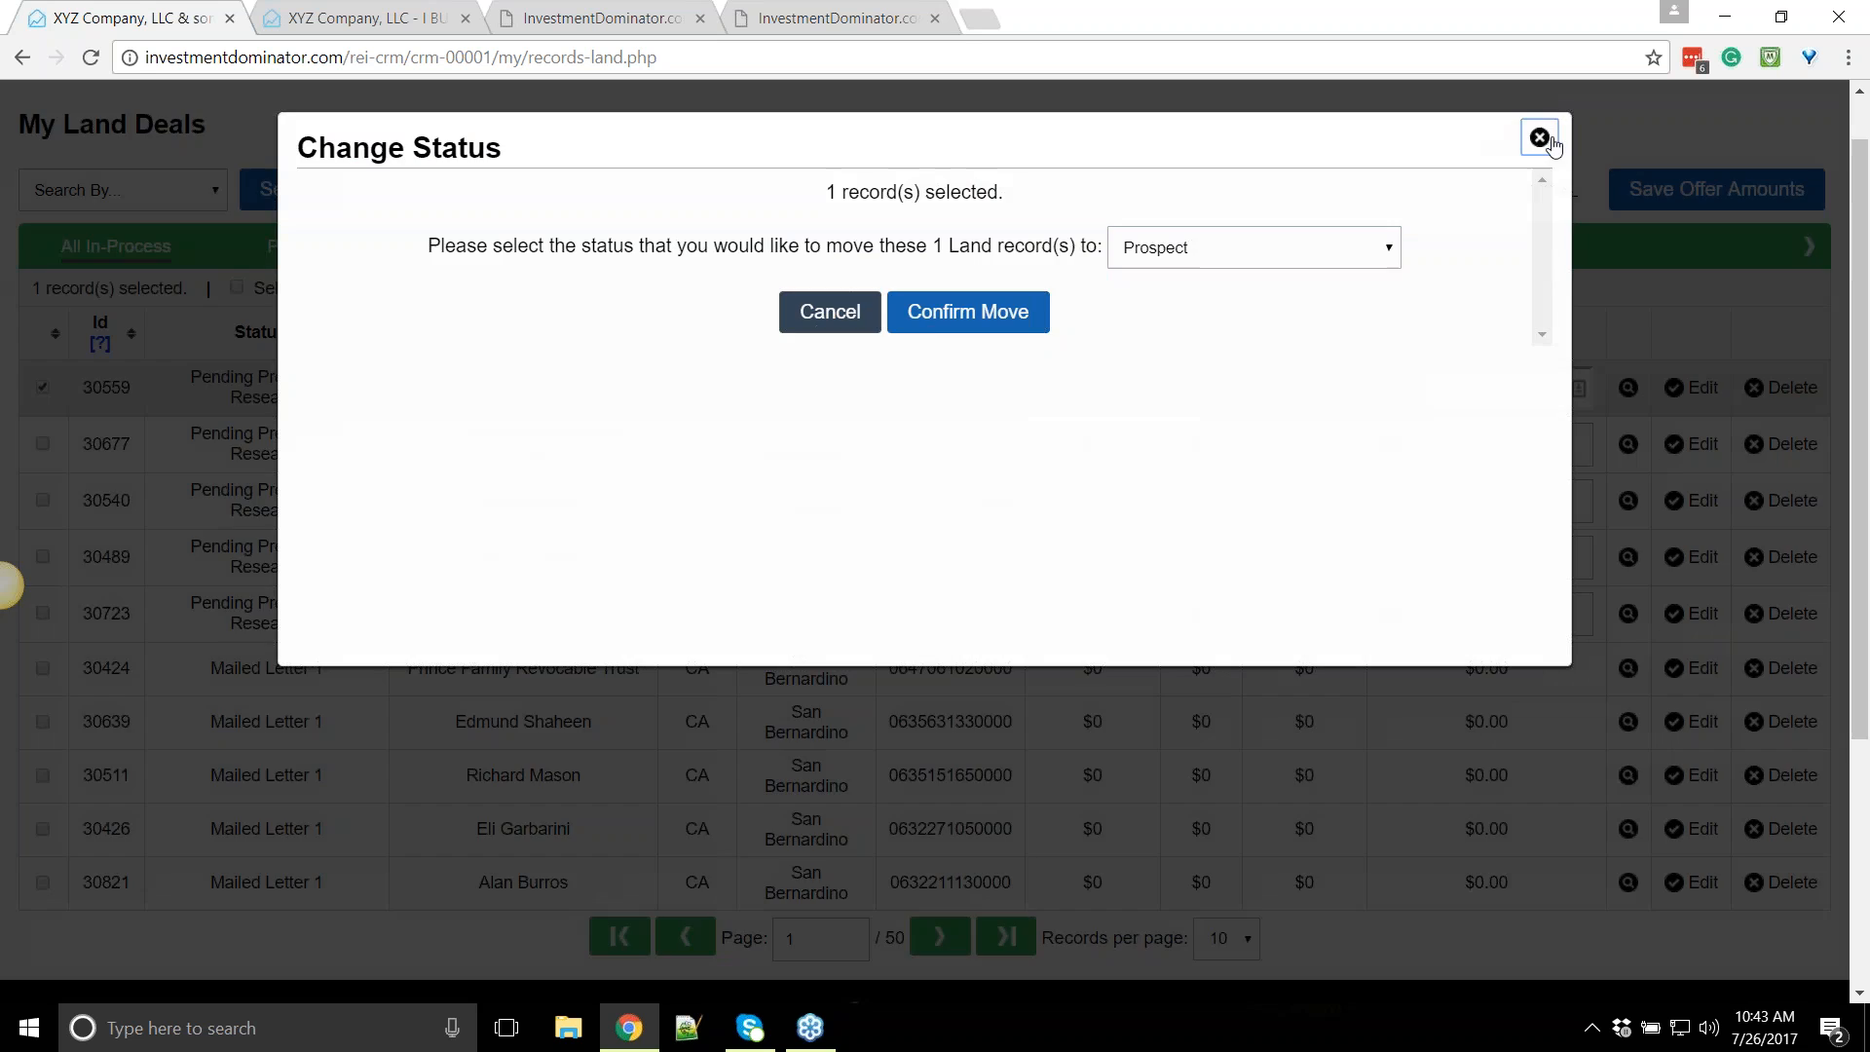
{"action": "left_click", "coordinate": [1544, 138]}
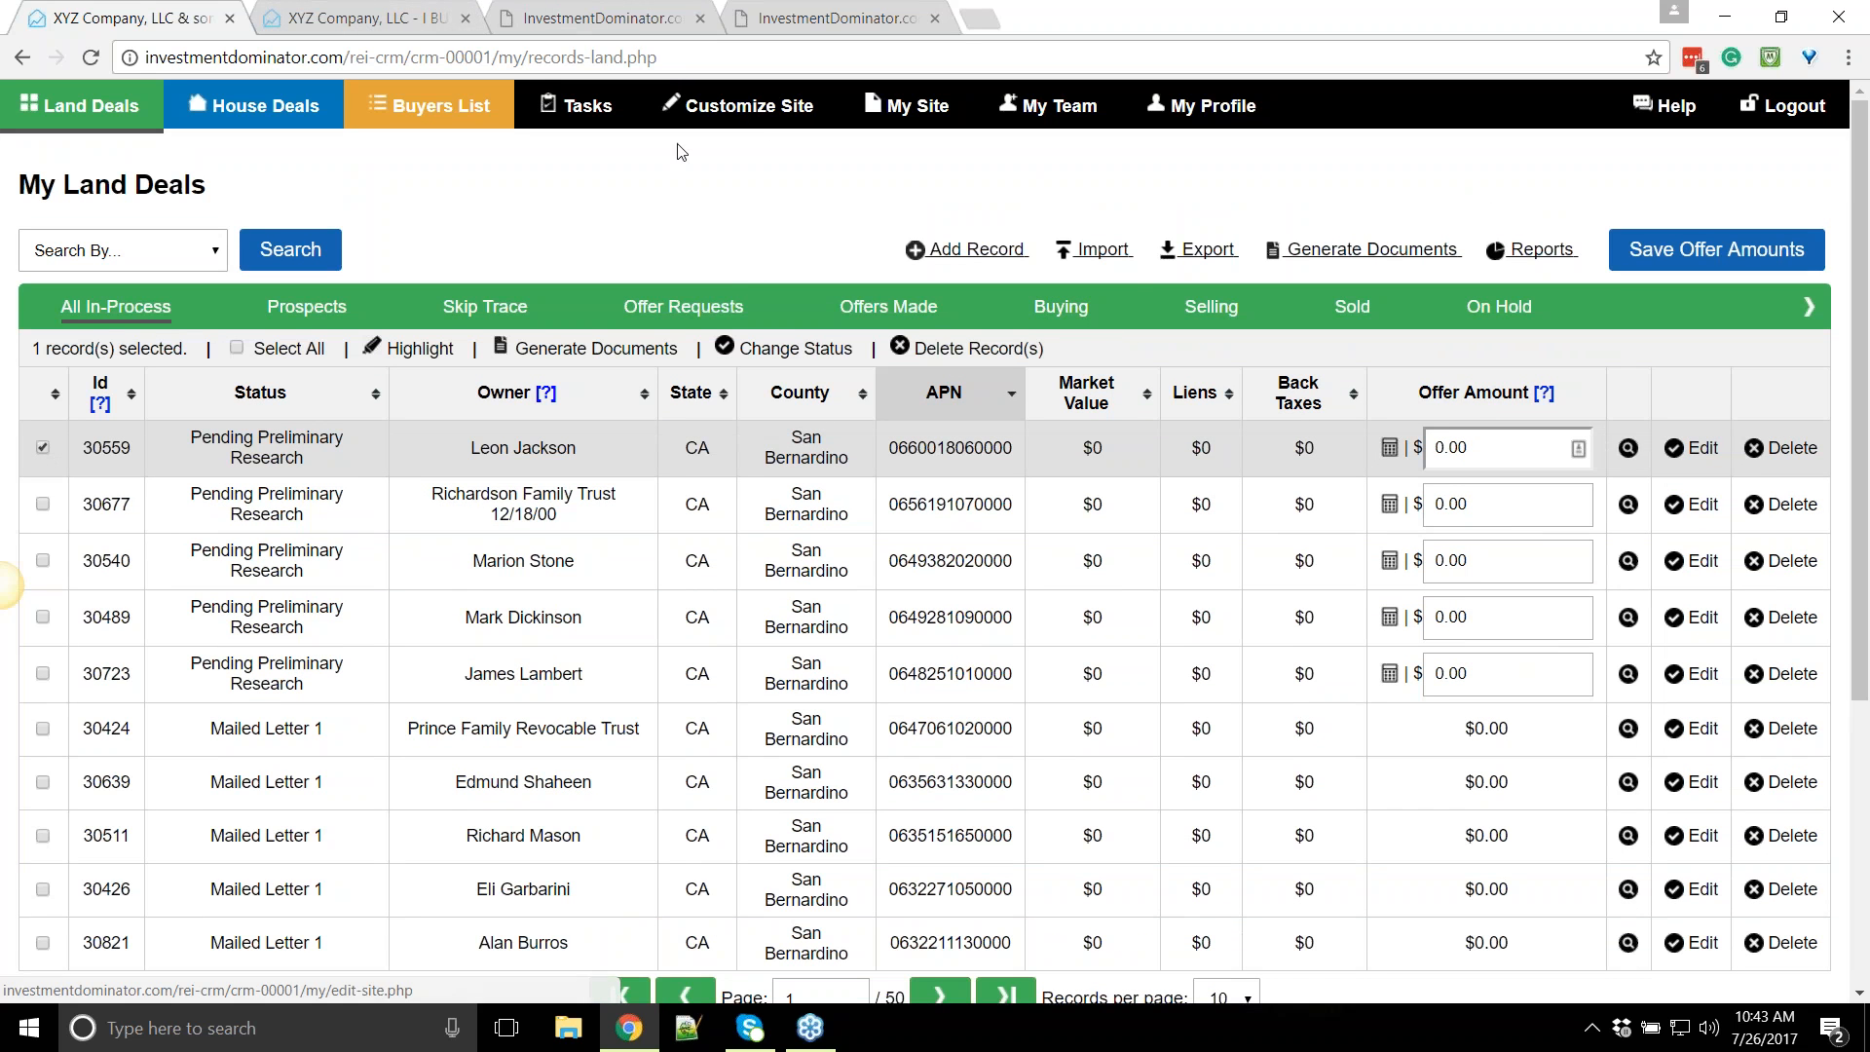
In Customize Site, sort the Land property statuses so Mailed Letter 2 comes directly after Mailed Letter 1, and save the order
{"action": "left_click", "coordinate": [752, 115]}
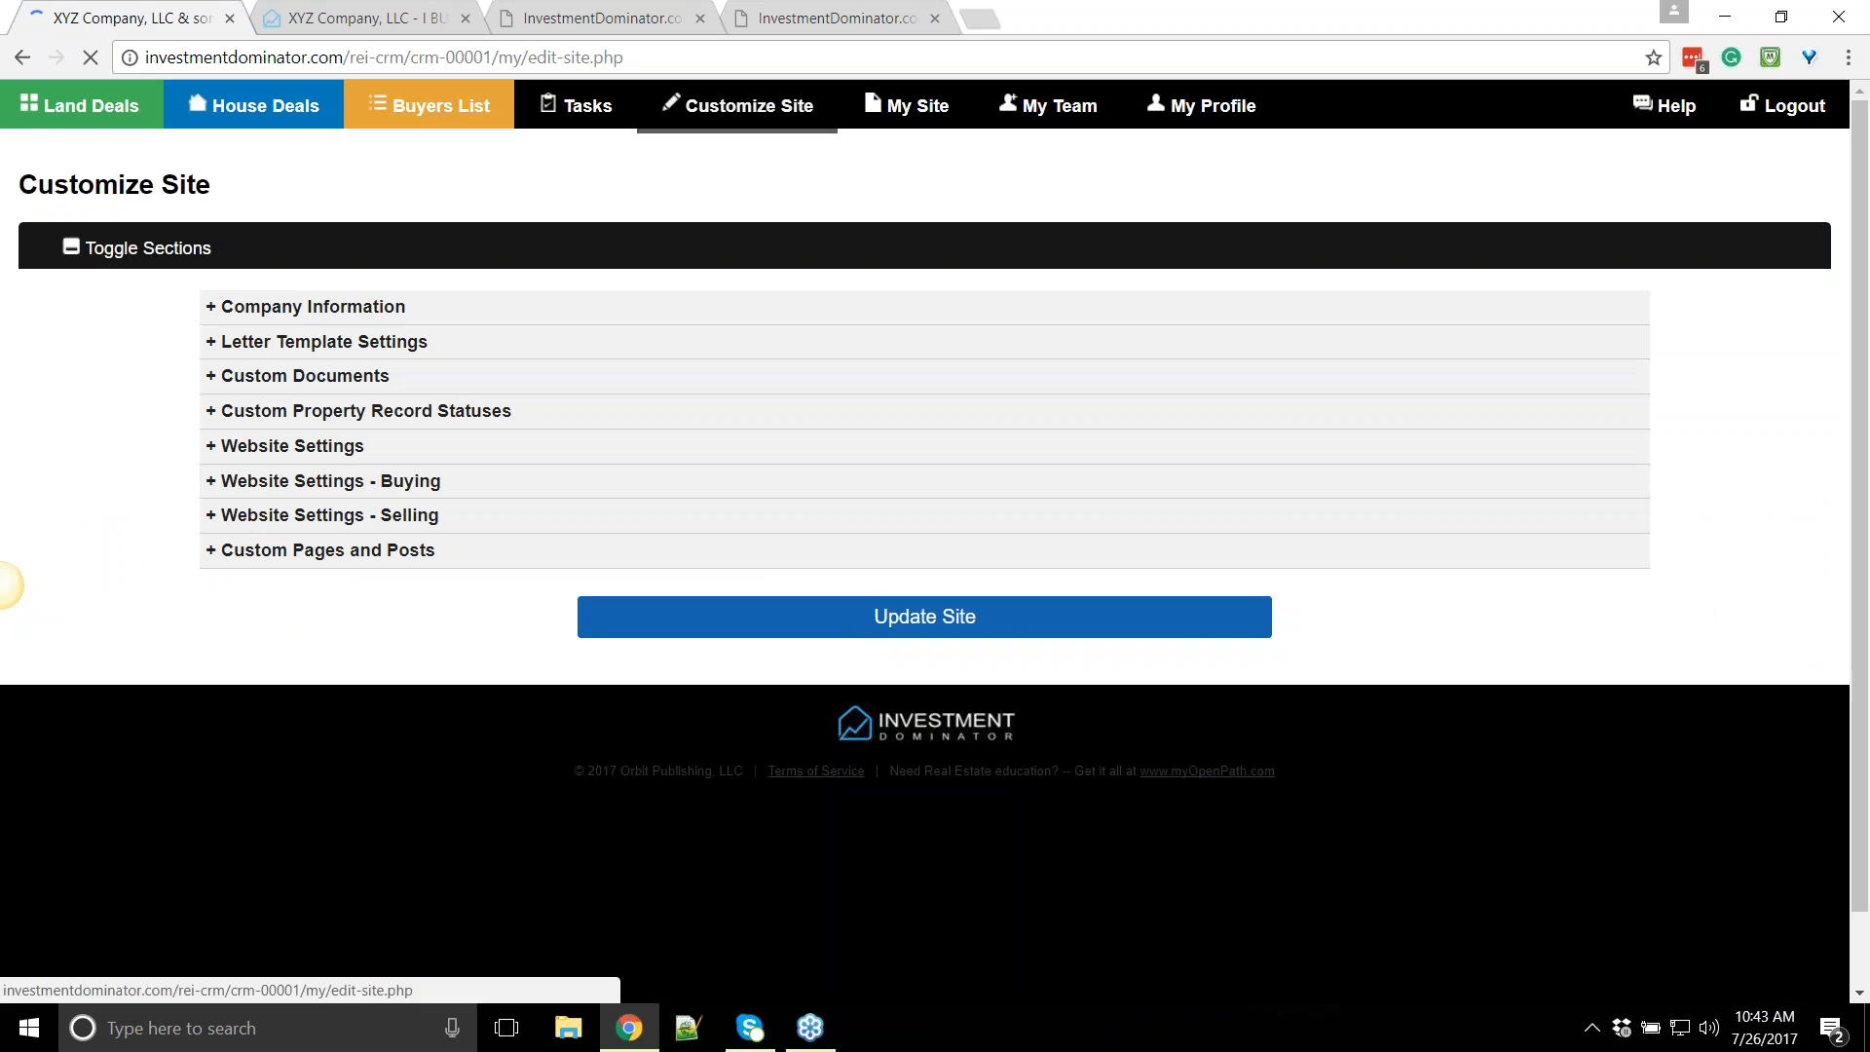
{"action": "left_click", "coordinate": [253, 413]}
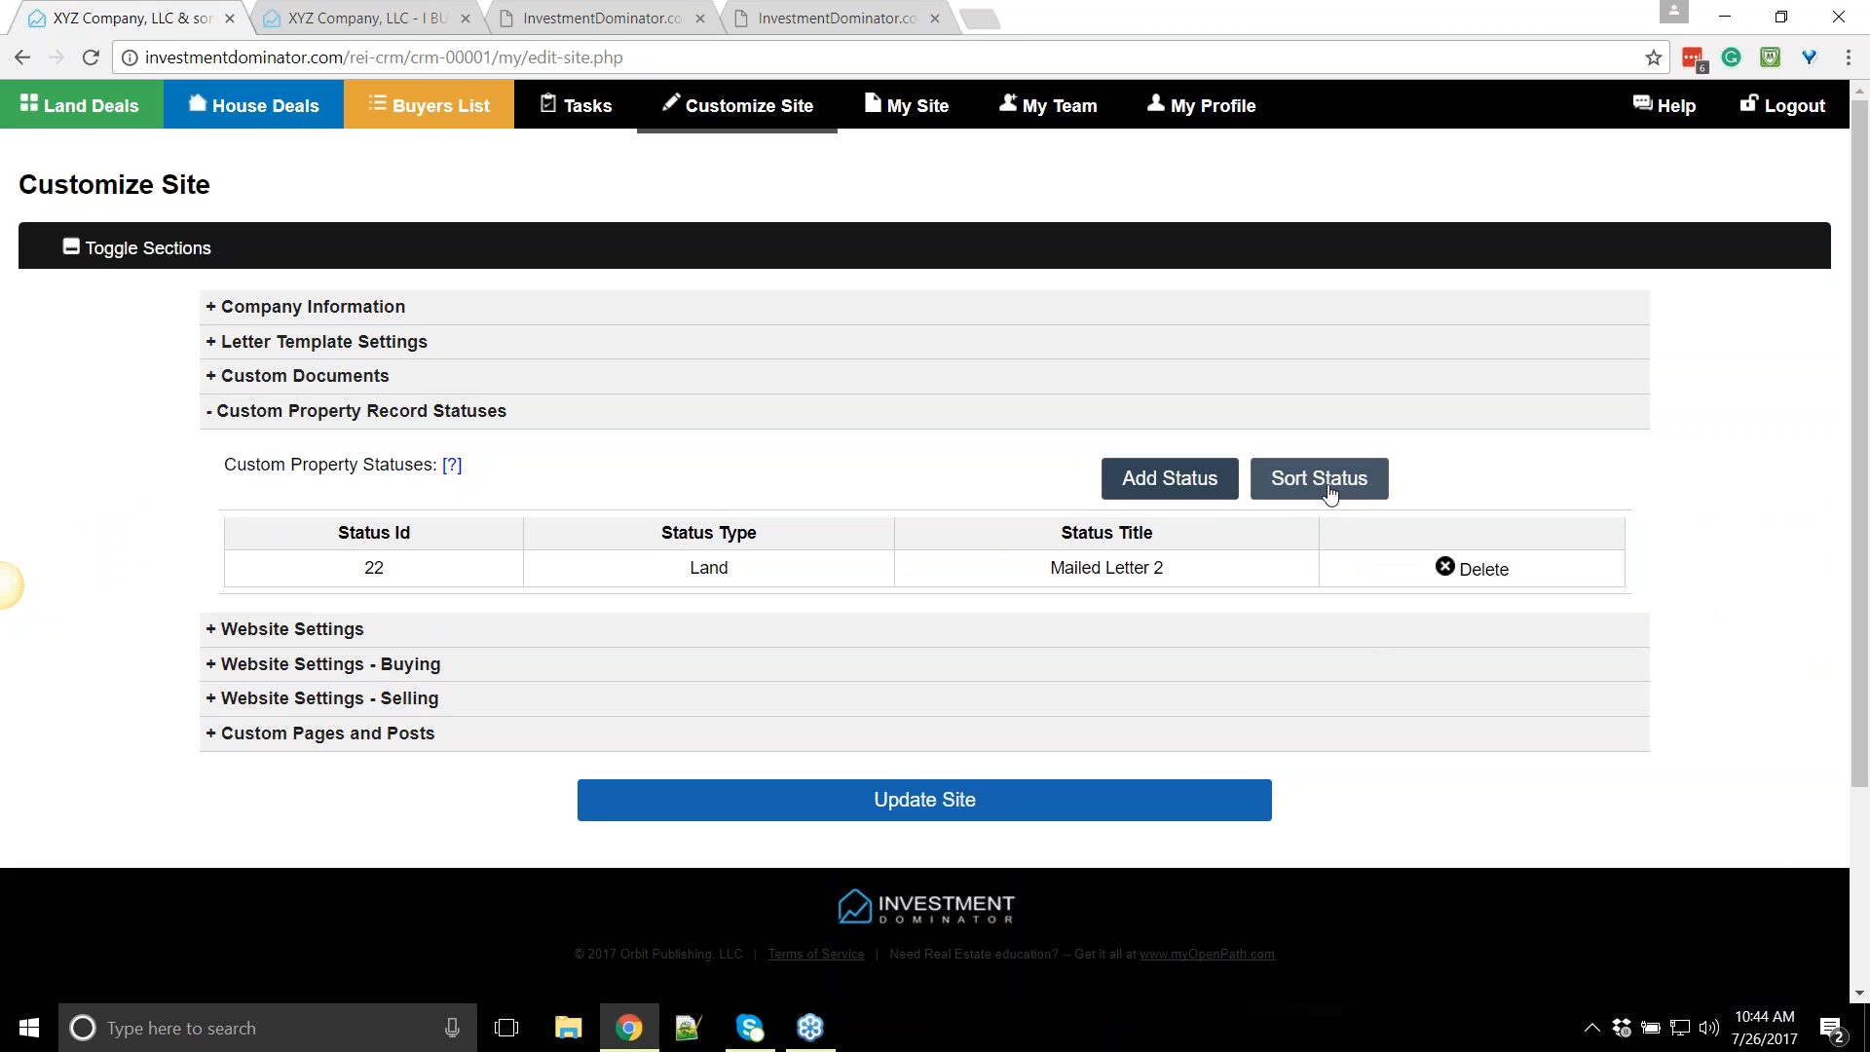
{"action": "left_click", "coordinate": [1324, 487]}
{"action": "scroll", "coordinate": [595, 463], "scroll_direction": "down", "scroll_amount": 2}
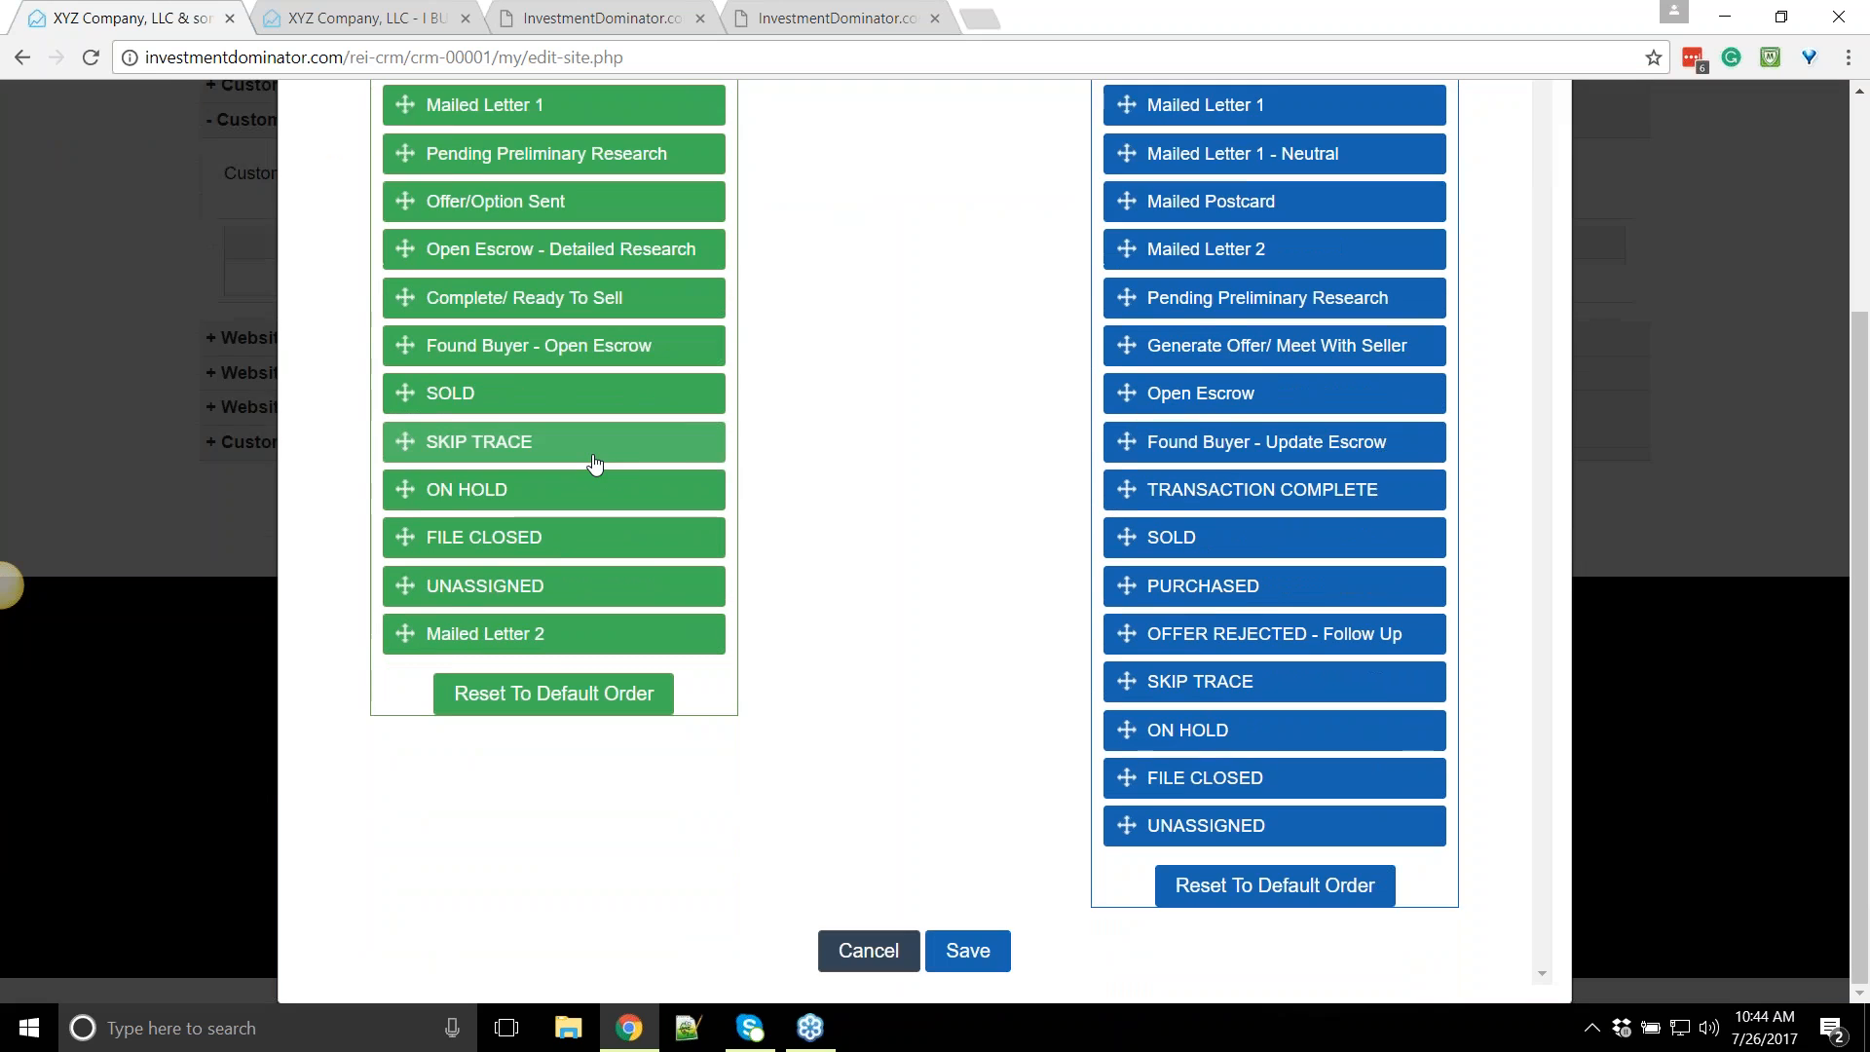
{"action": "scroll", "coordinate": [595, 463], "scroll_direction": "up", "scroll_amount": 2}
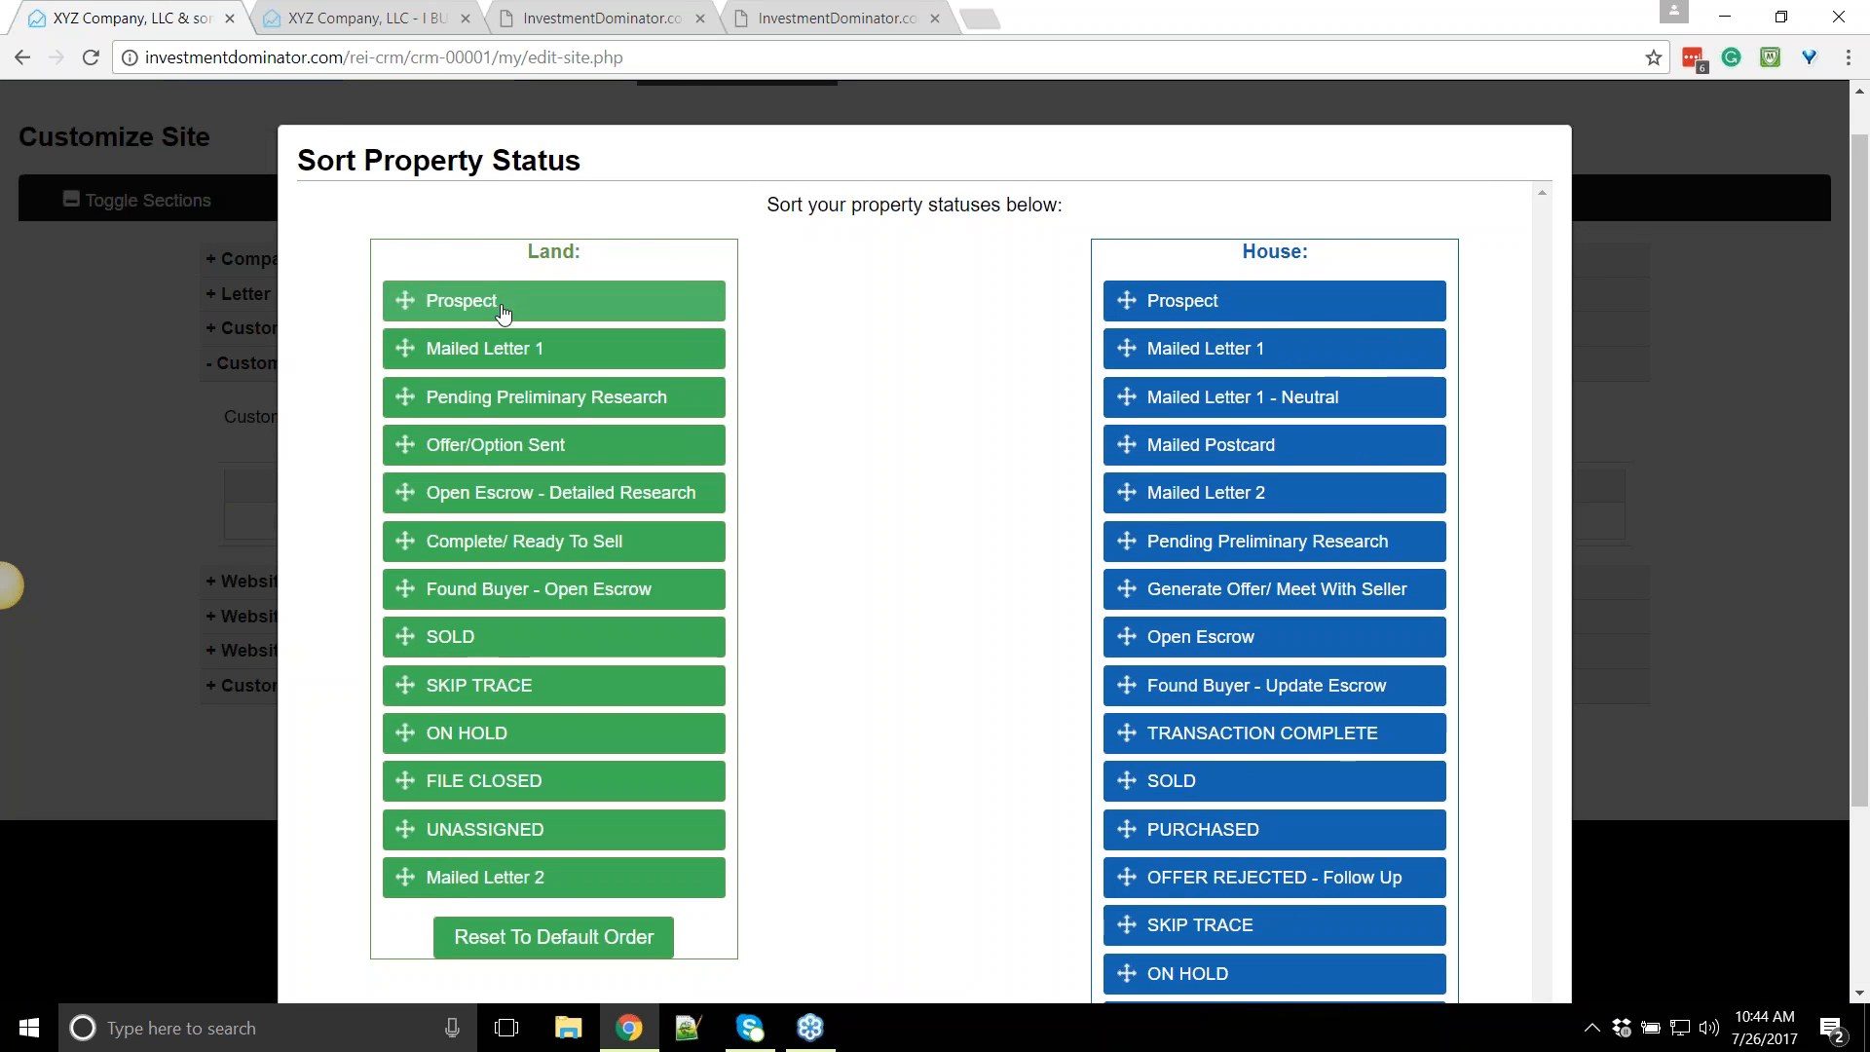
{"action": "scroll", "coordinate": [1181, 730], "scroll_direction": "down", "scroll_amount": 2}
{"action": "scroll", "coordinate": [1264, 316], "scroll_direction": "up", "scroll_amount": 2}
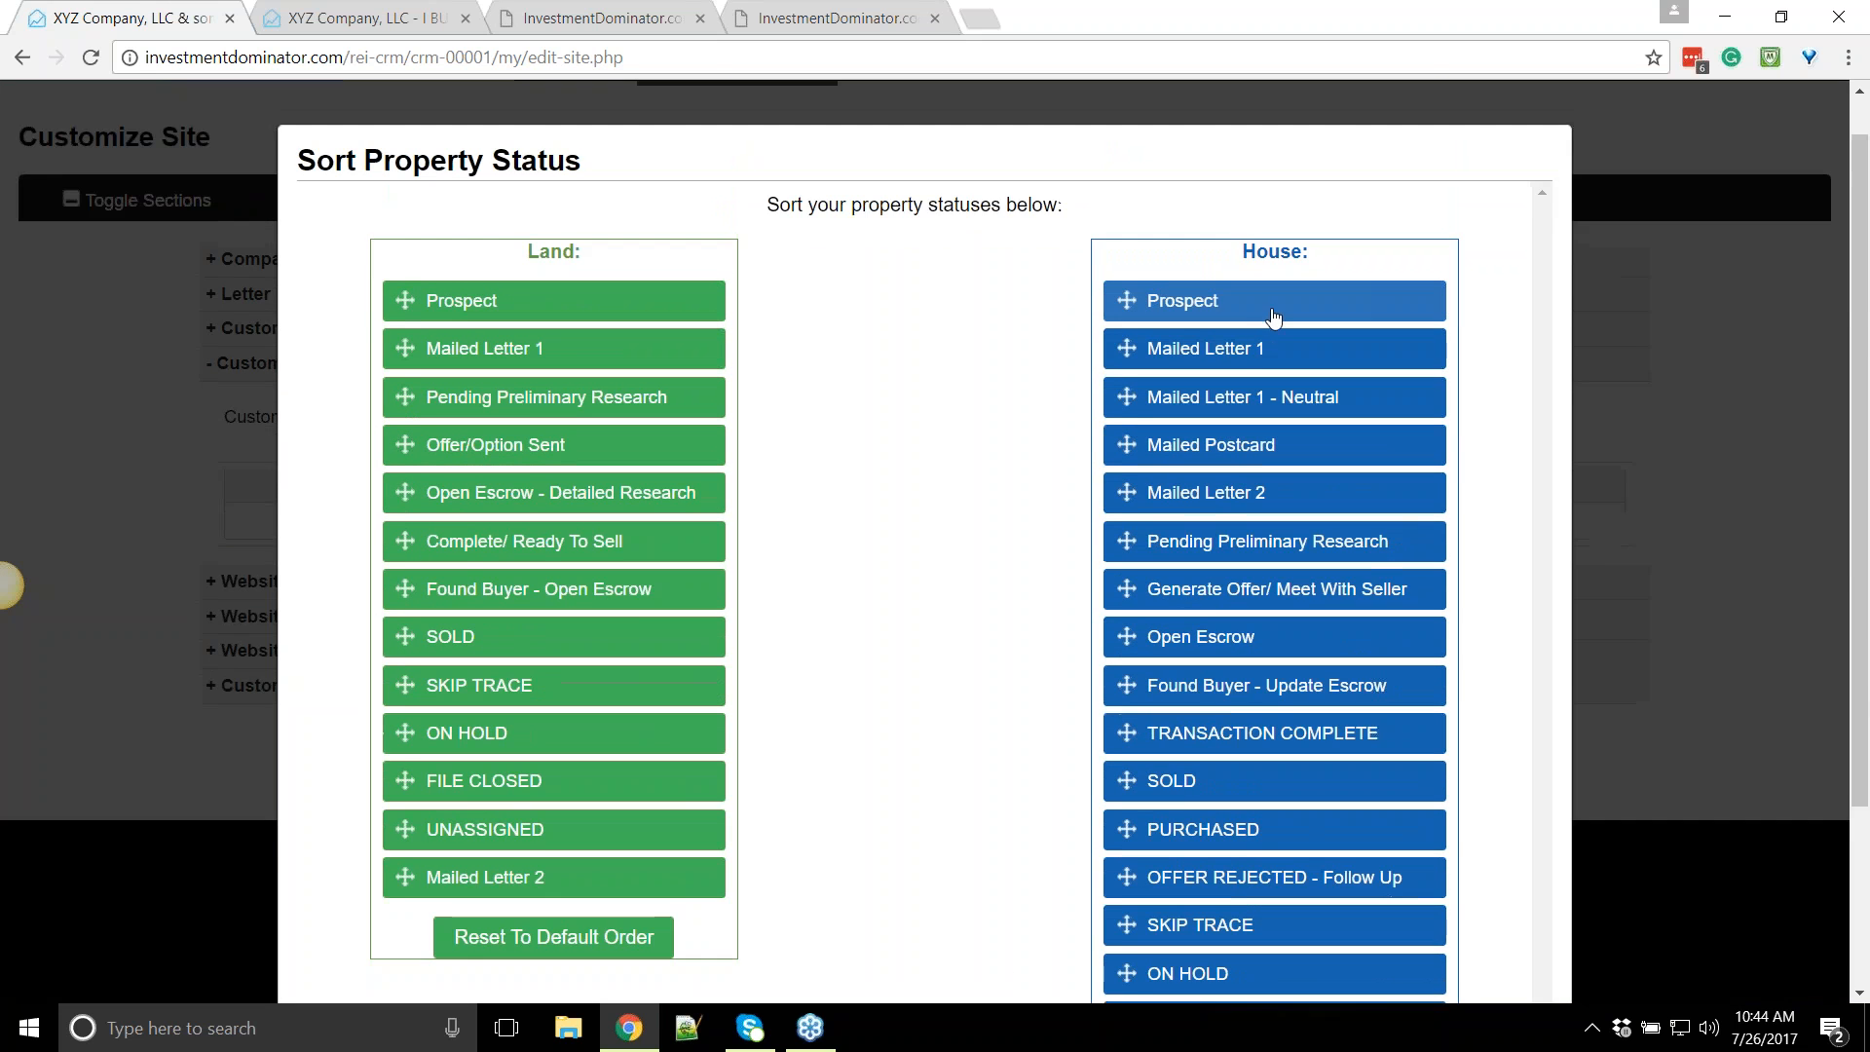
{"action": "scroll", "coordinate": [1402, 342], "scroll_direction": "down", "scroll_amount": 1}
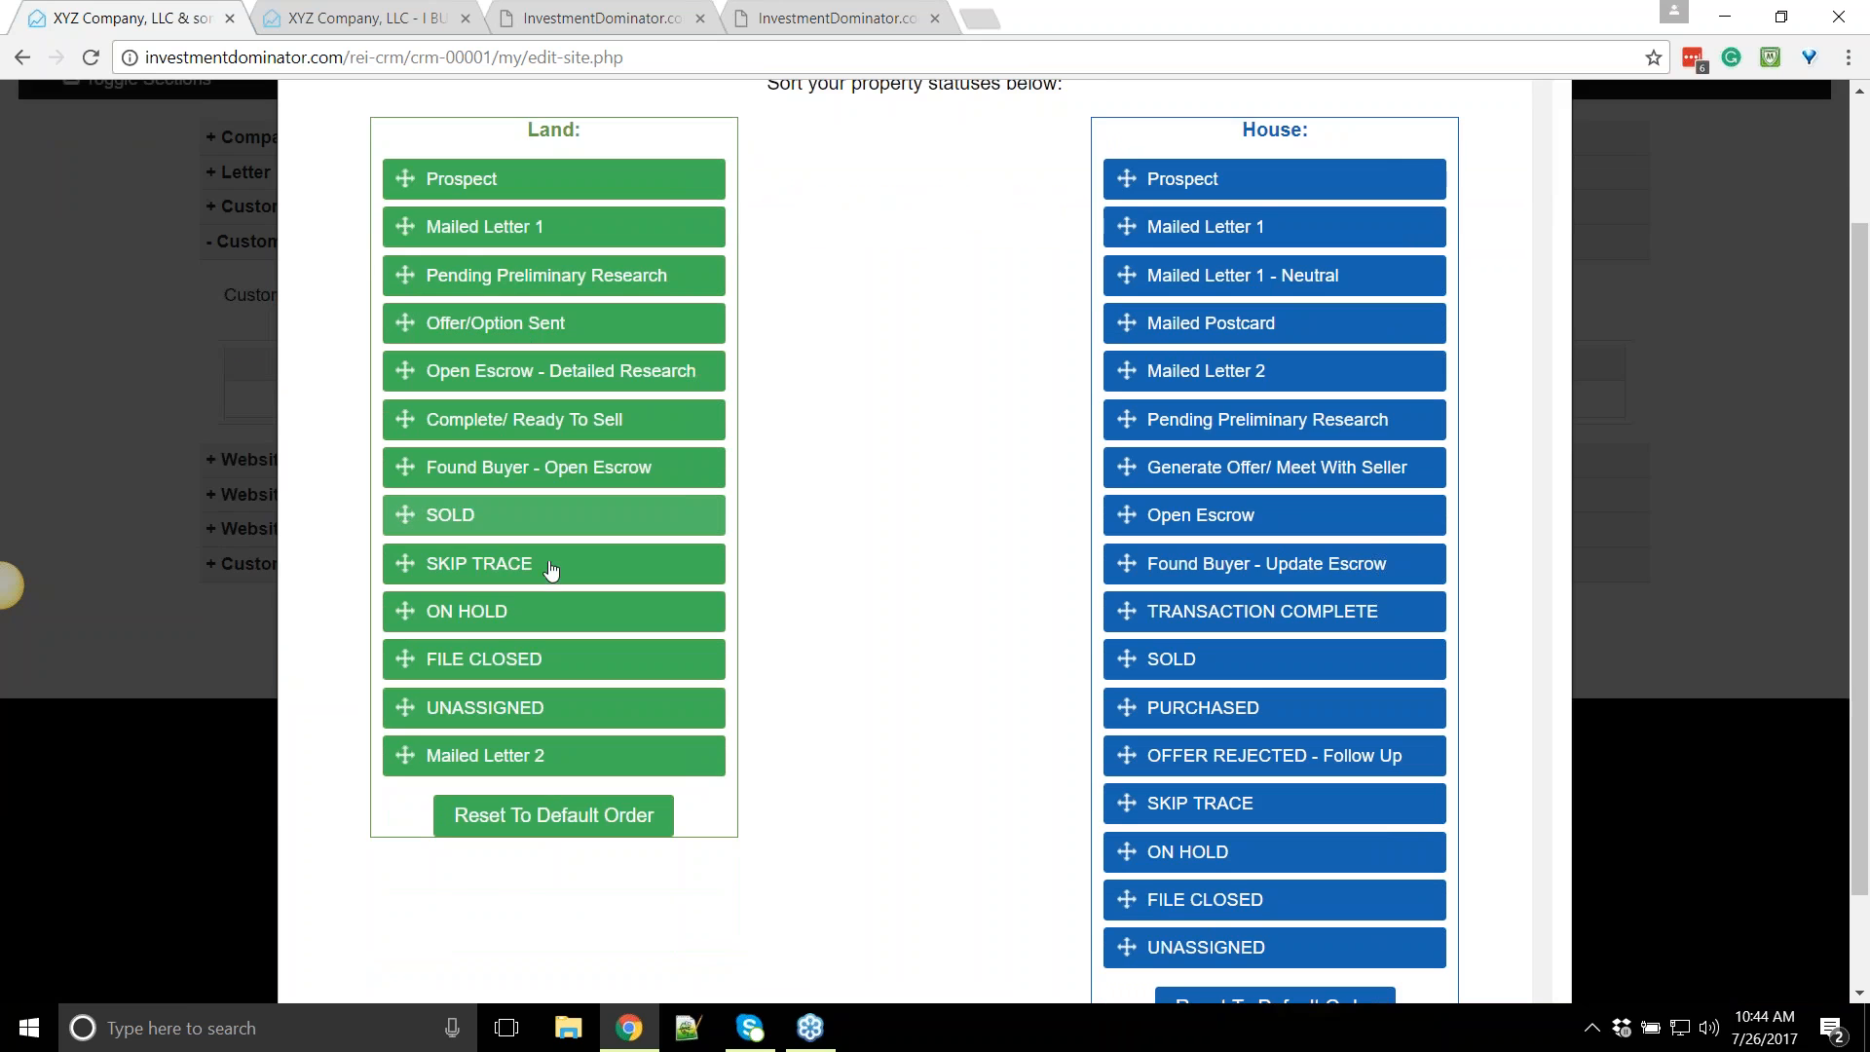
{"action": "scroll", "coordinate": [551, 570], "scroll_direction": "up", "scroll_amount": 1}
{"action": "left_click_drag", "start_coordinate": [449, 809], "coordinate": [440, 313]}
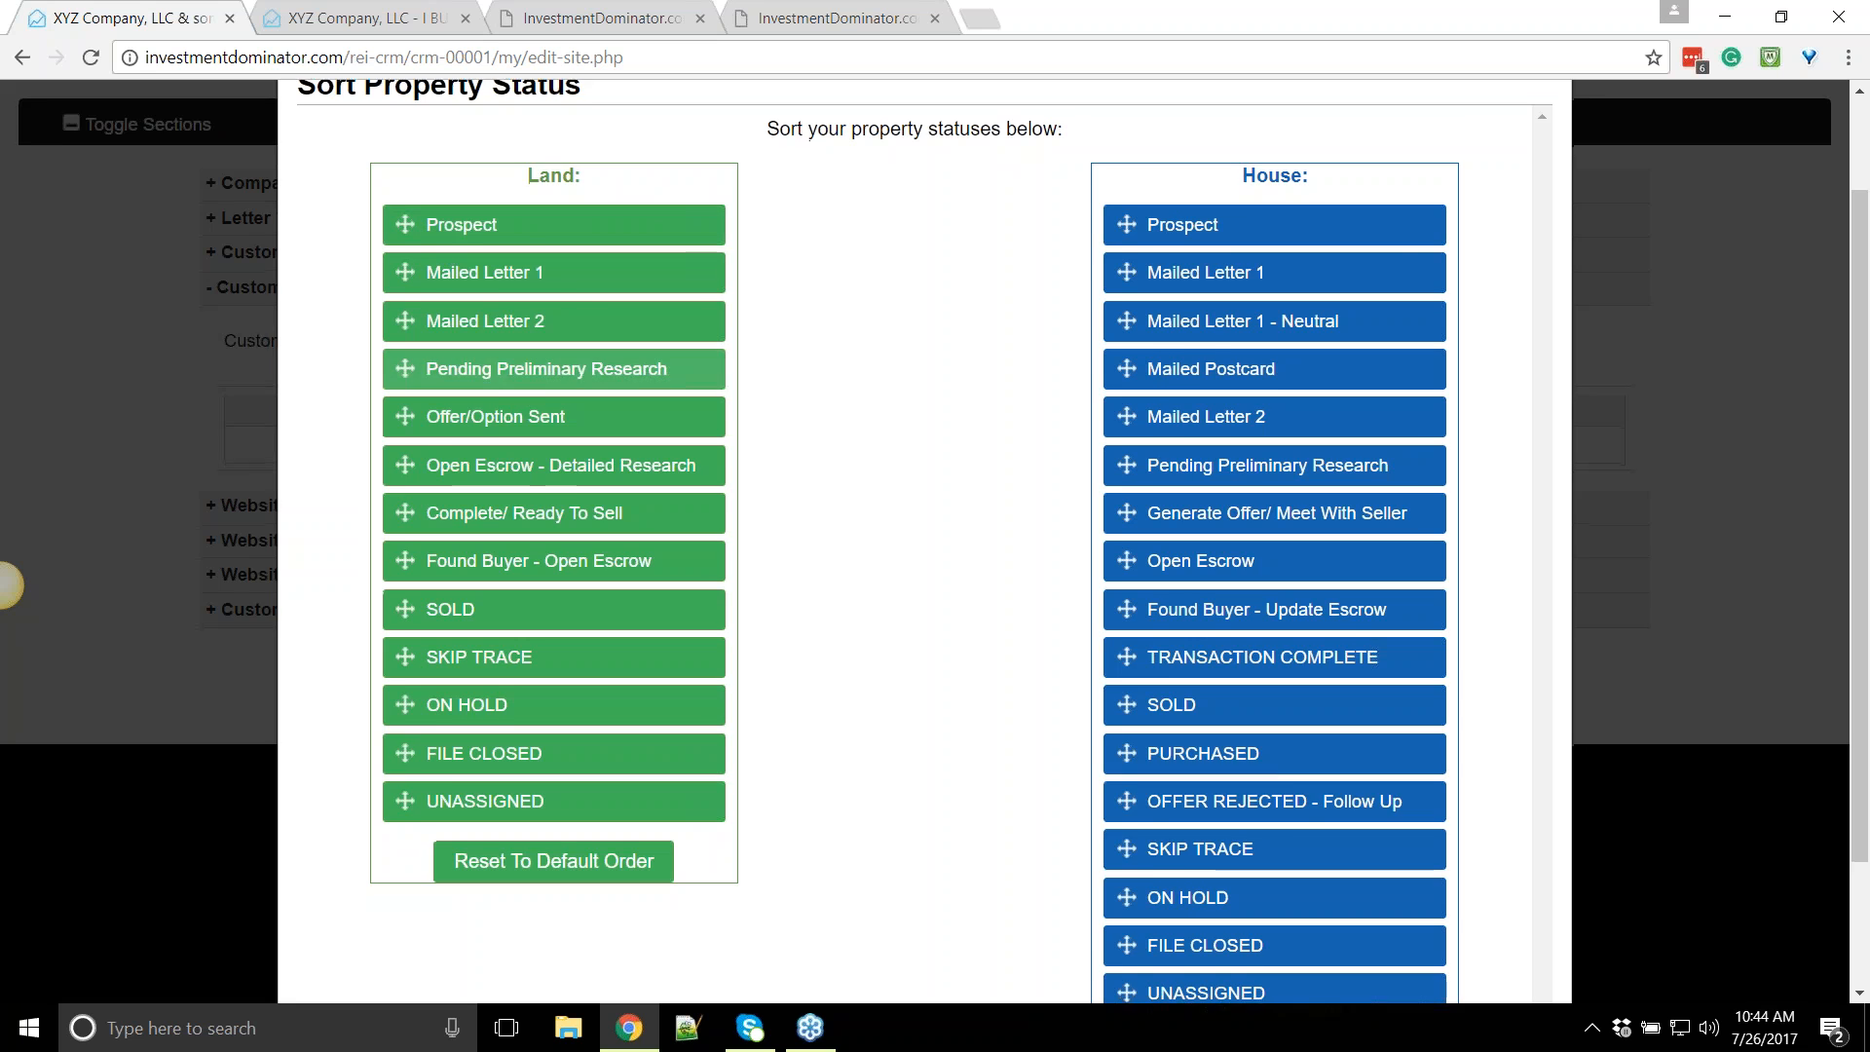
{"action": "scroll", "coordinate": [877, 779], "scroll_direction": "down", "scroll_amount": 2}
{"action": "left_click", "coordinate": [988, 962]}
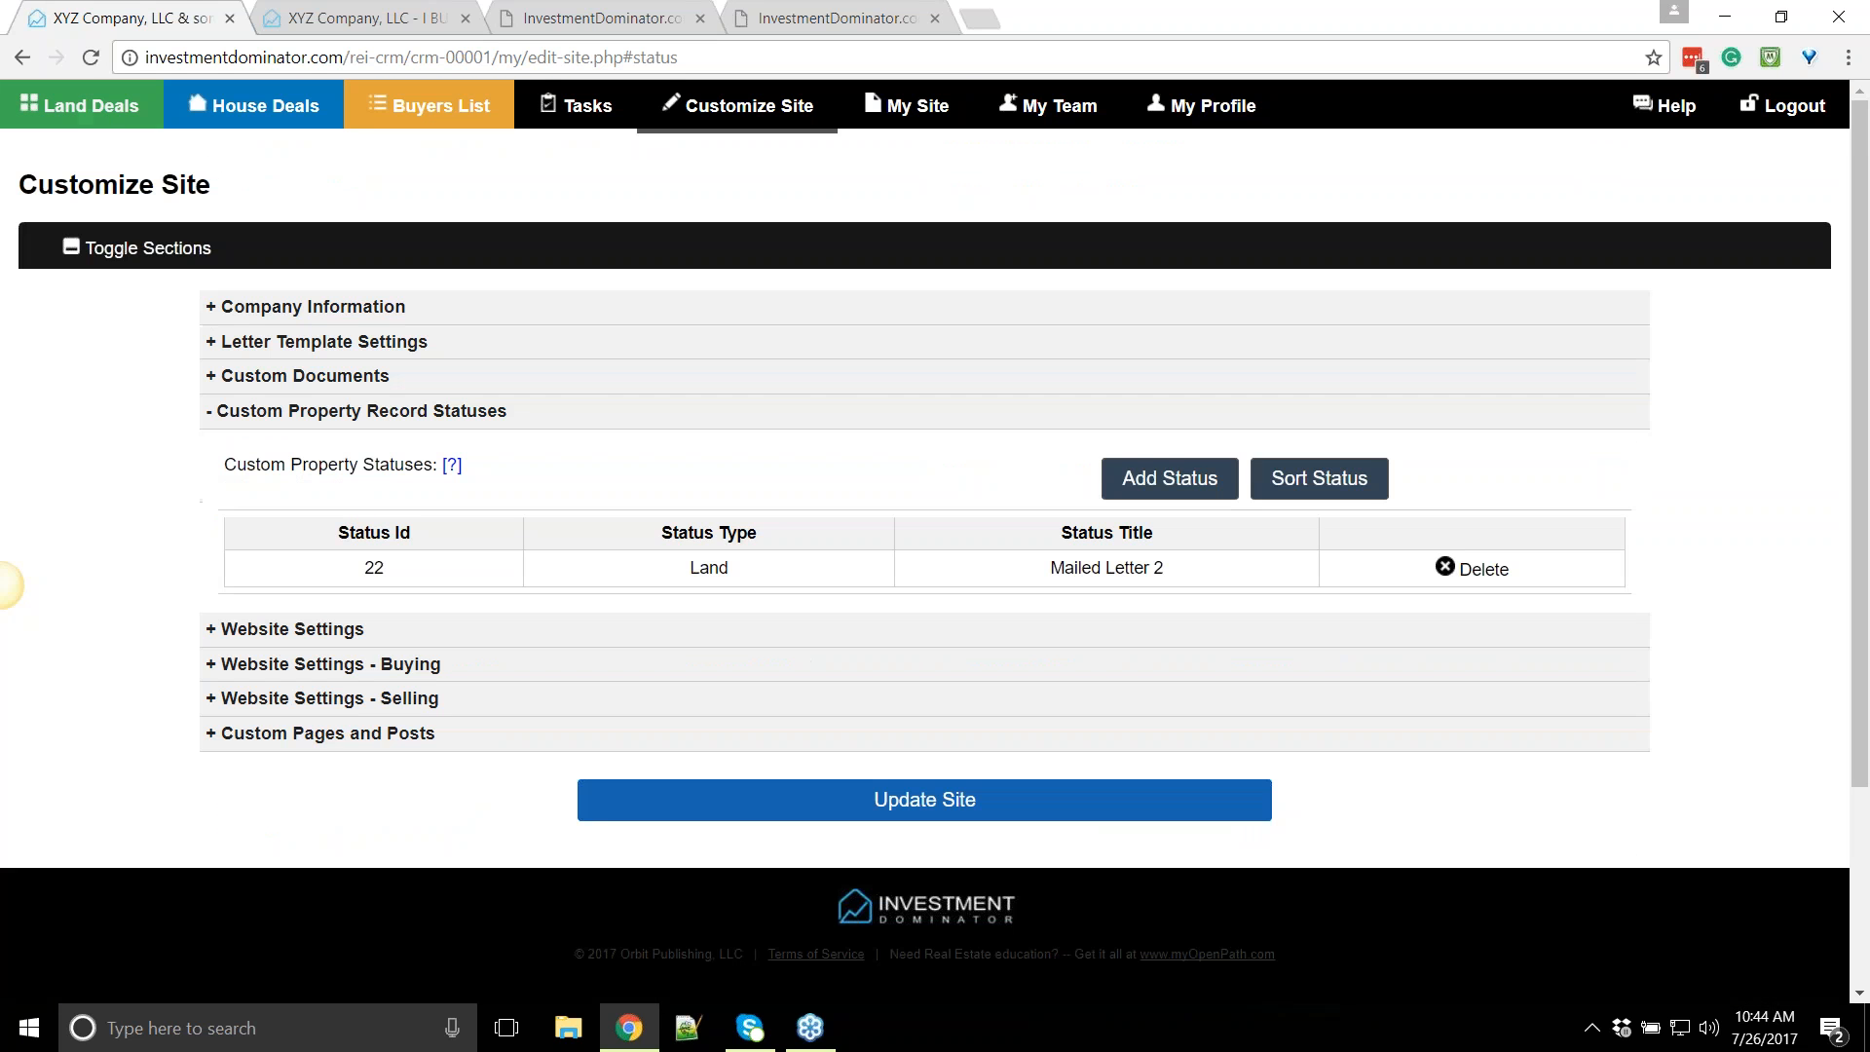
Select the first Land Deals record, check Mailed Letter 2's place among the Change Status options, close without moving it, and deselect the record
{"action": "left_click", "coordinate": [95, 110]}
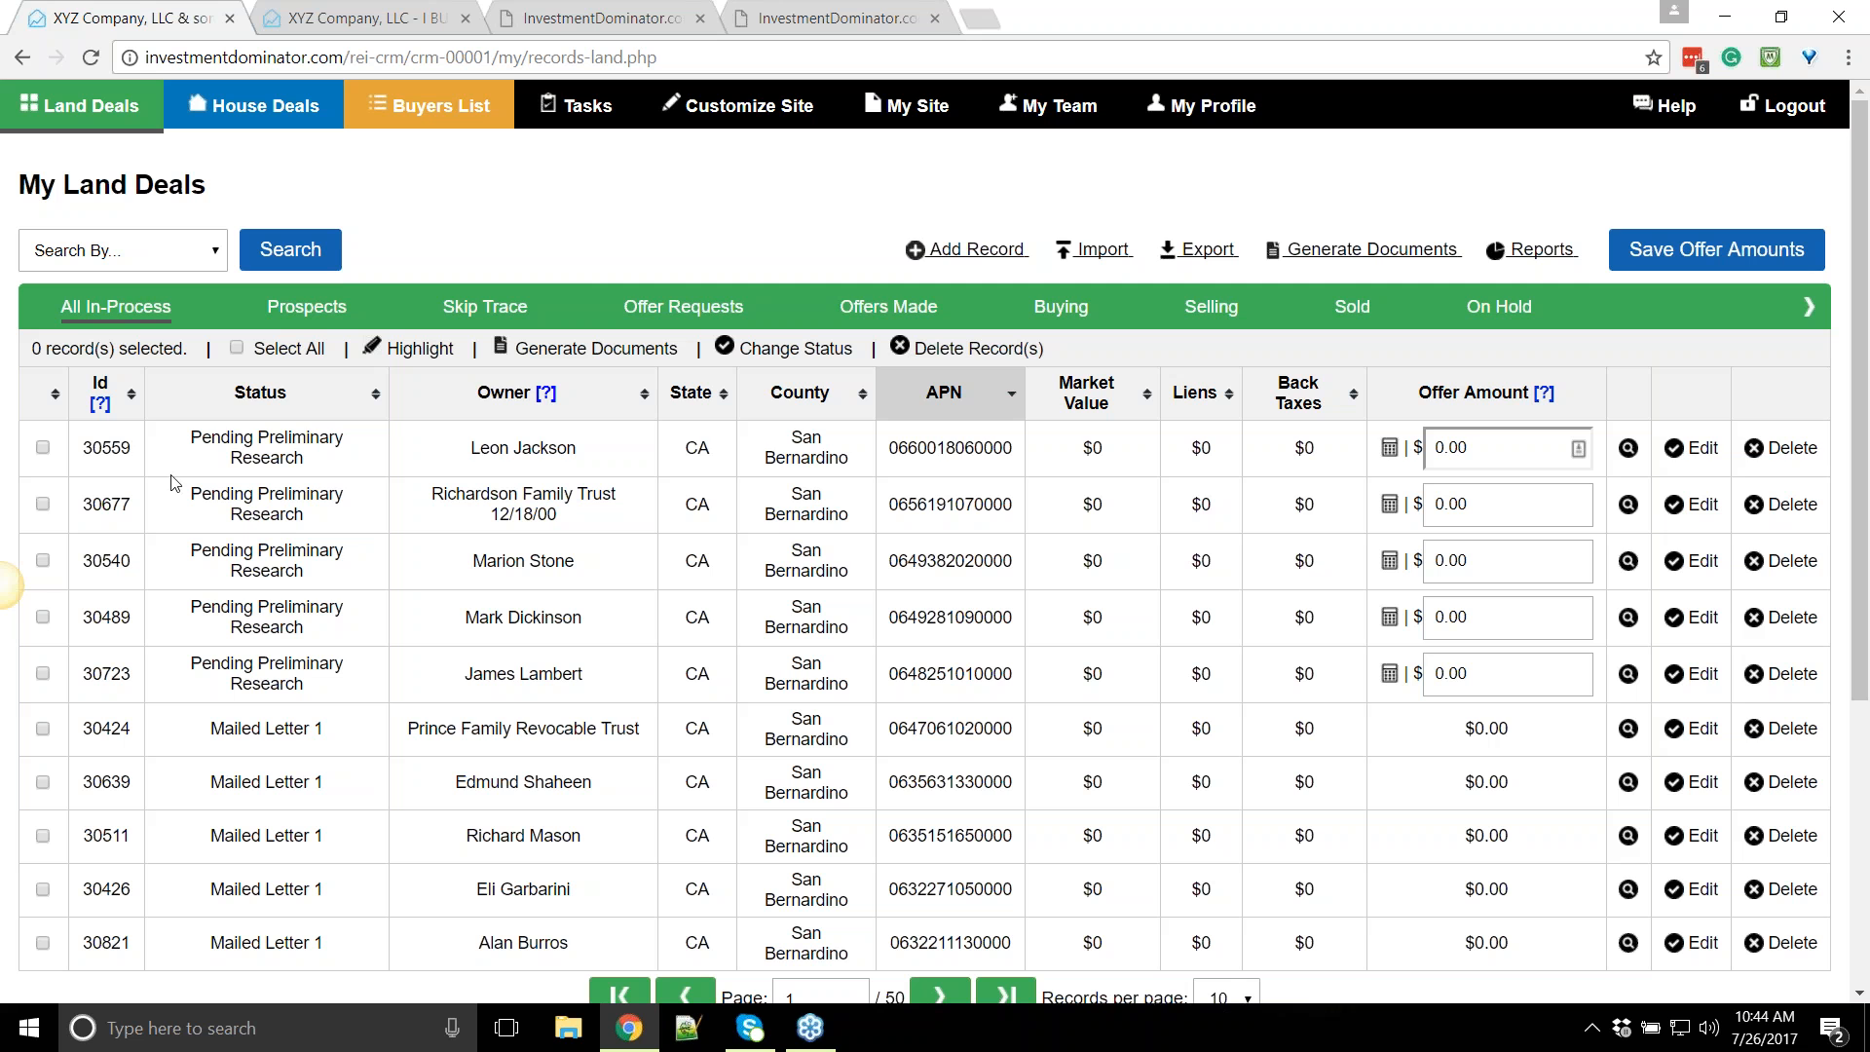
{"action": "left_click", "coordinate": [43, 447]}
{"action": "left_click", "coordinate": [818, 352]}
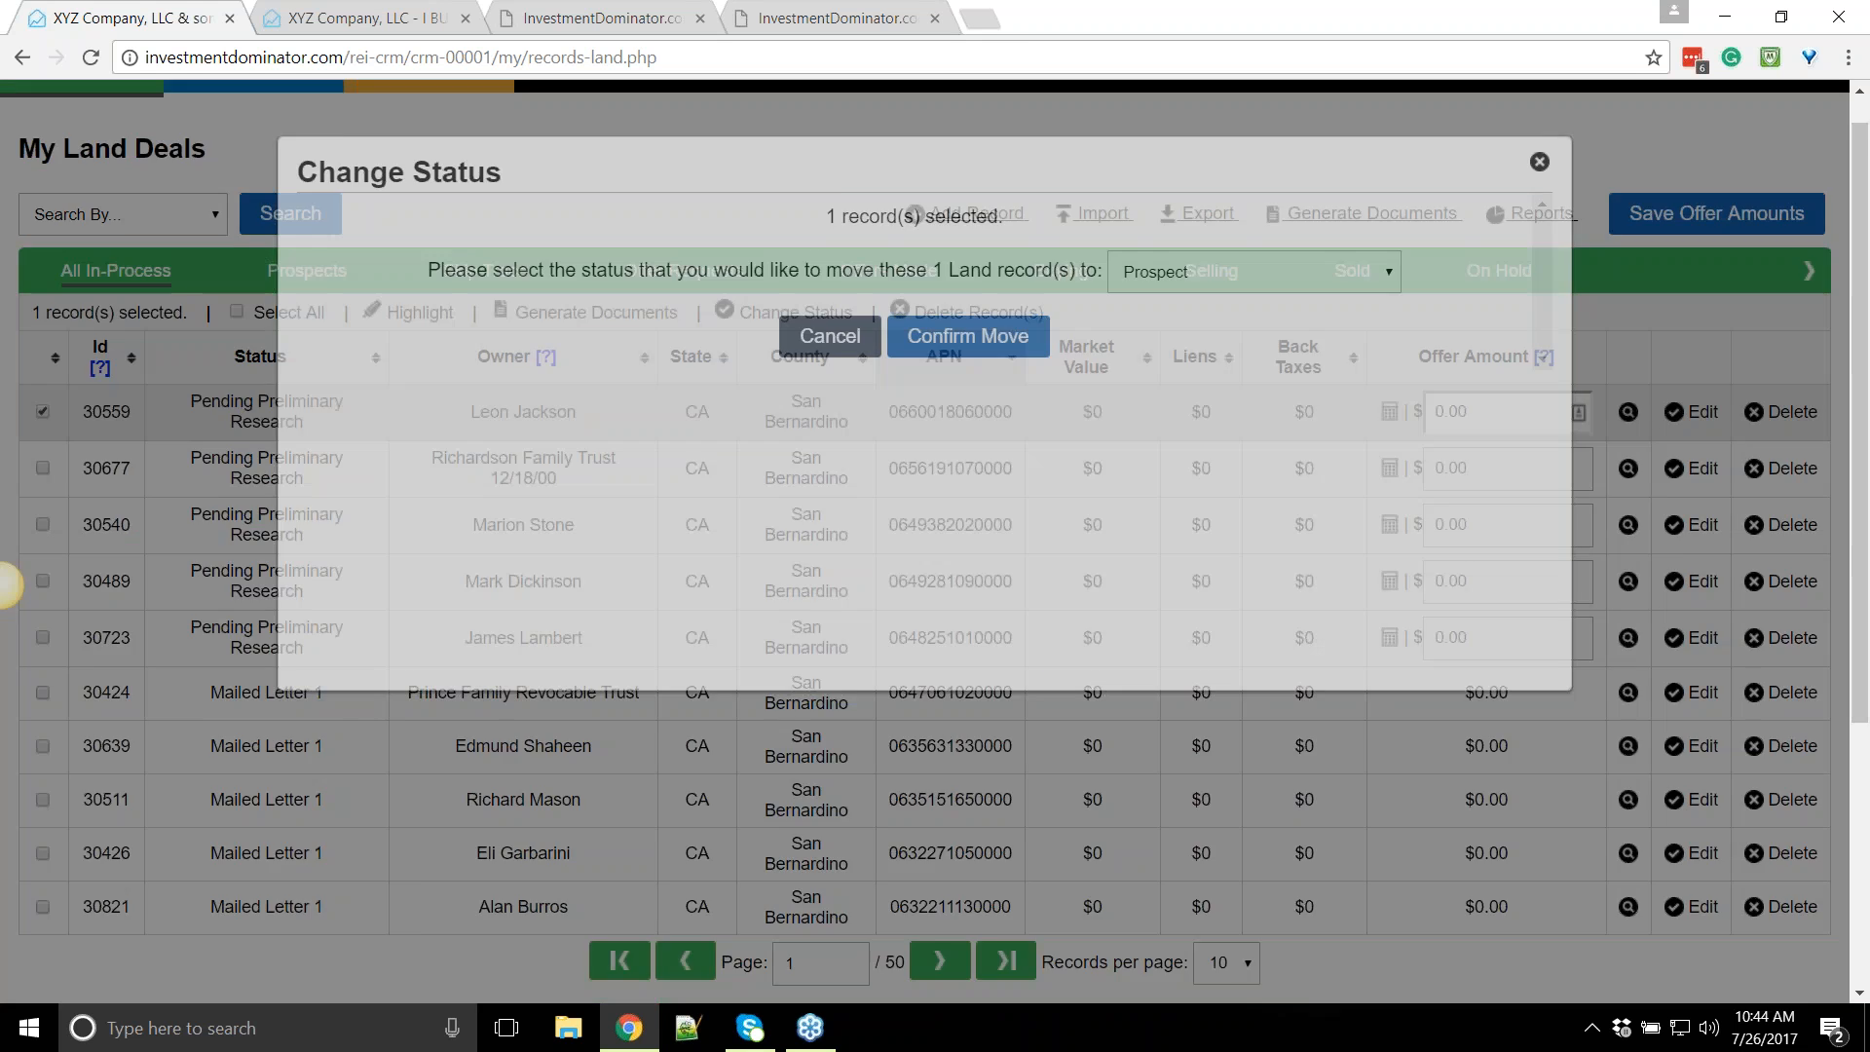
{"action": "left_click", "coordinate": [1225, 249]}
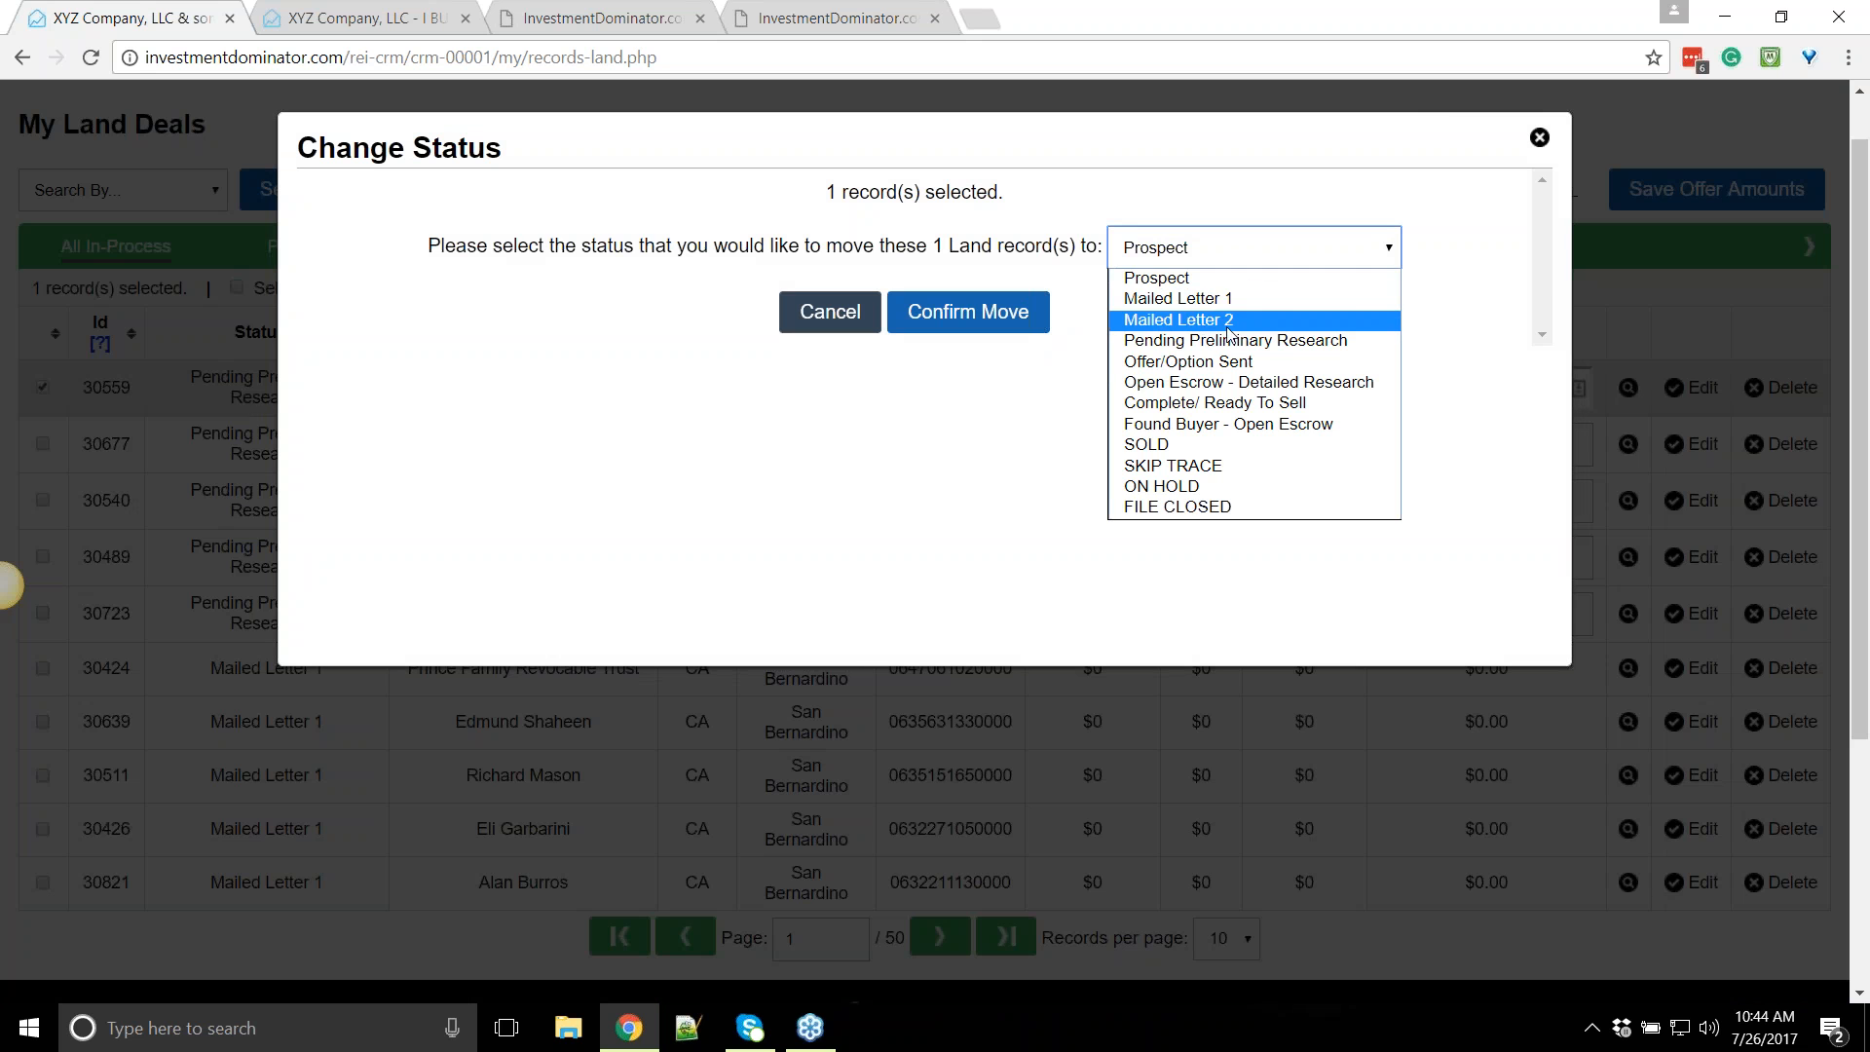
{"action": "left_click", "coordinate": [1539, 138]}
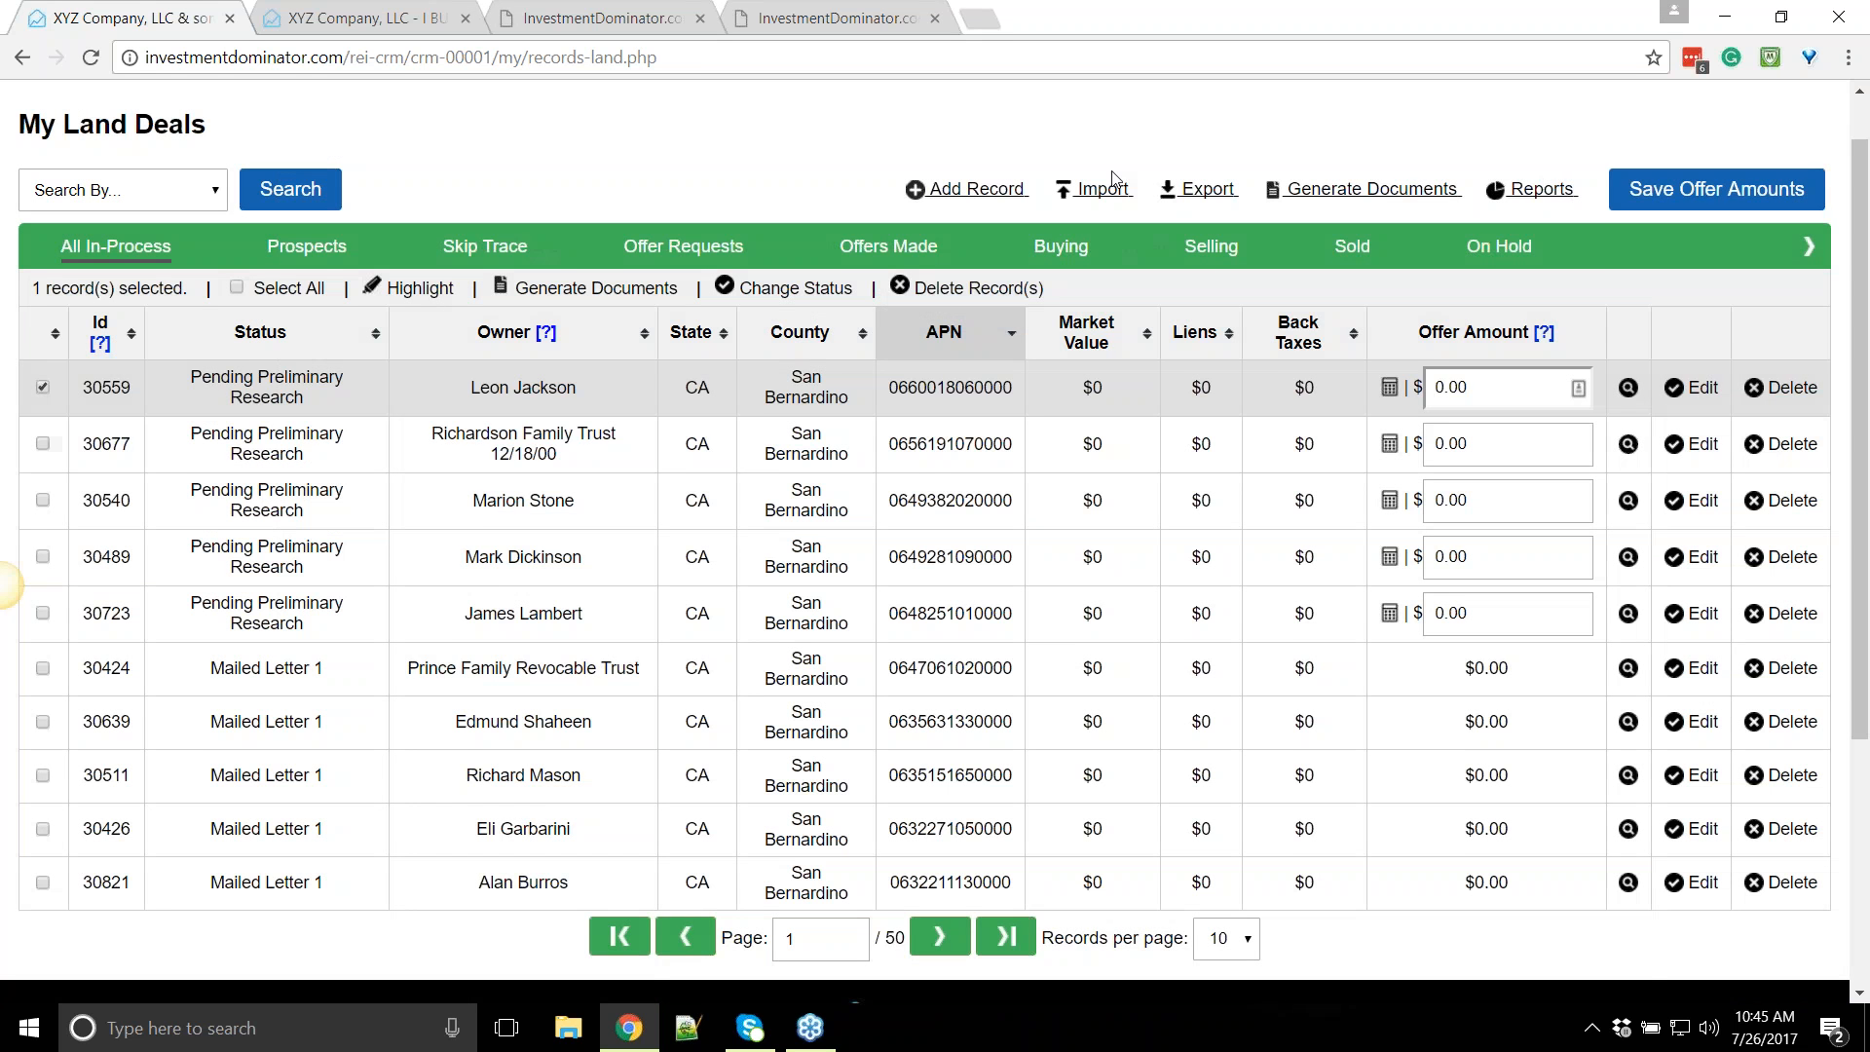
{"action": "scroll", "coordinate": [707, 272], "scroll_direction": "up", "scroll_amount": 1}
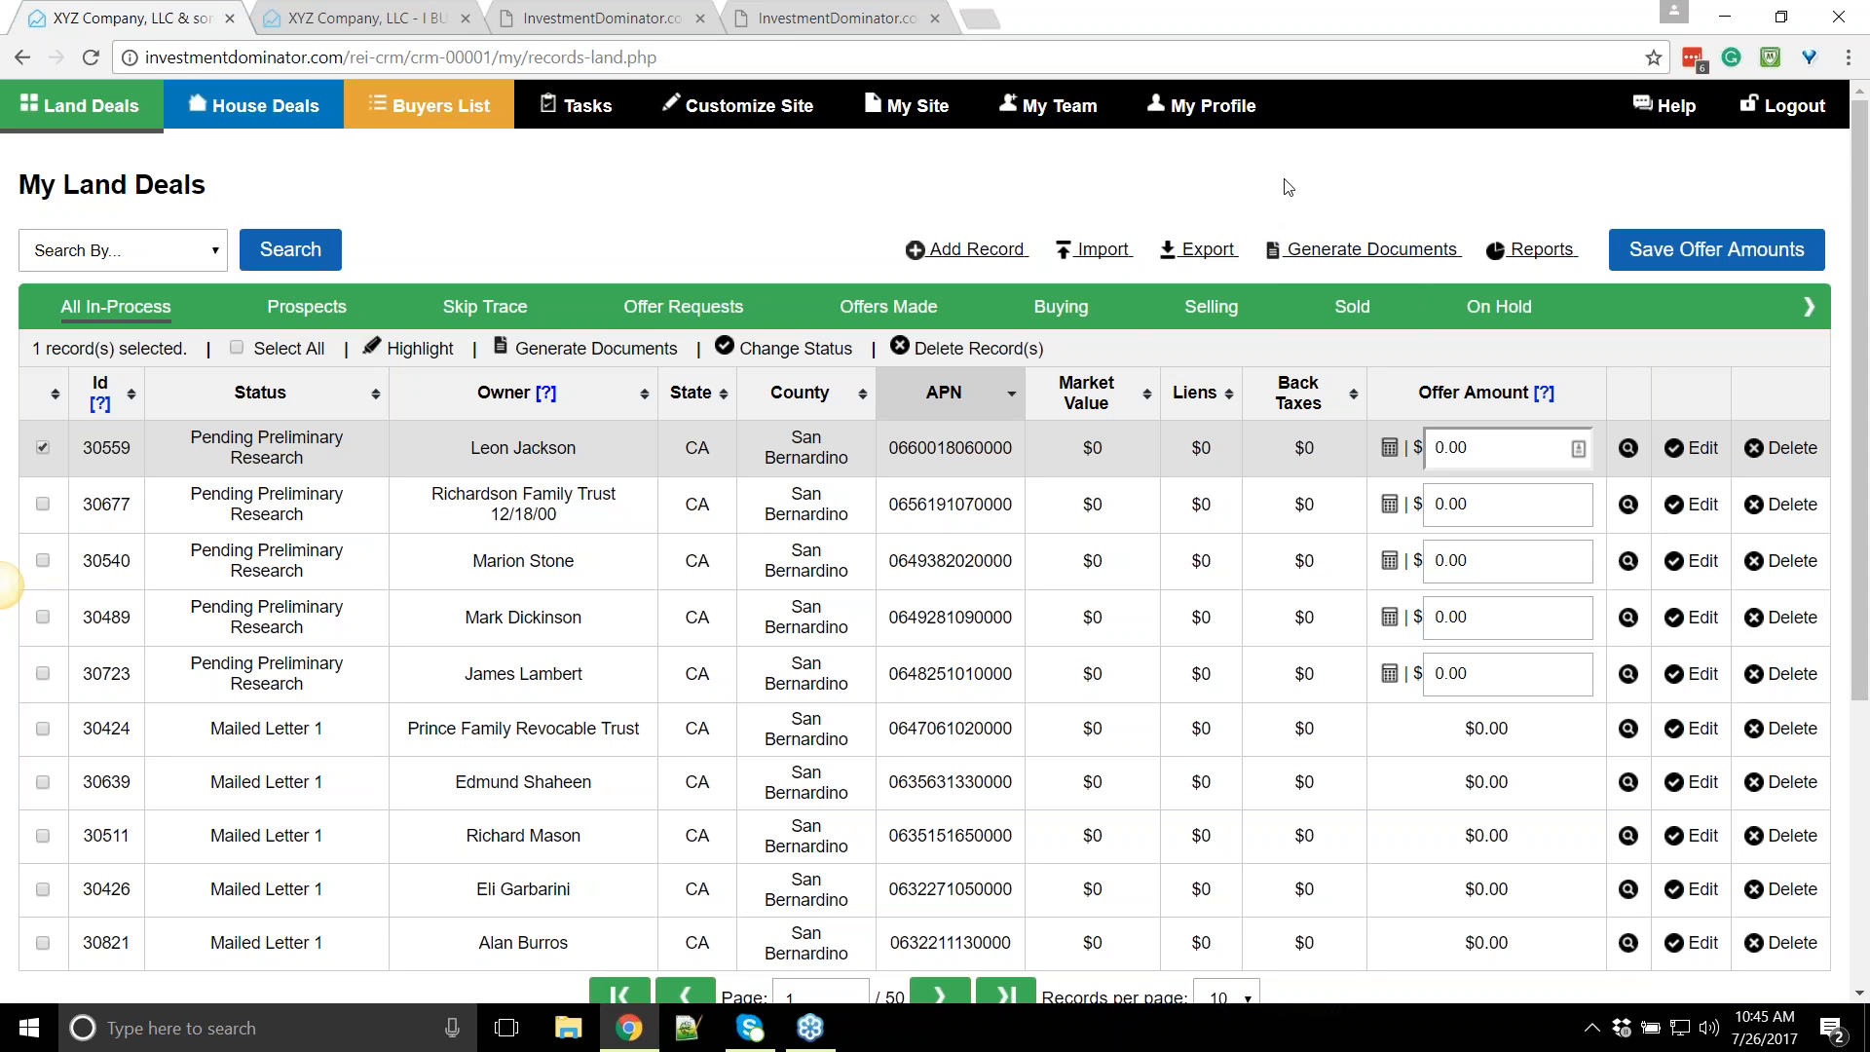
{"action": "left_click", "coordinate": [42, 451]}
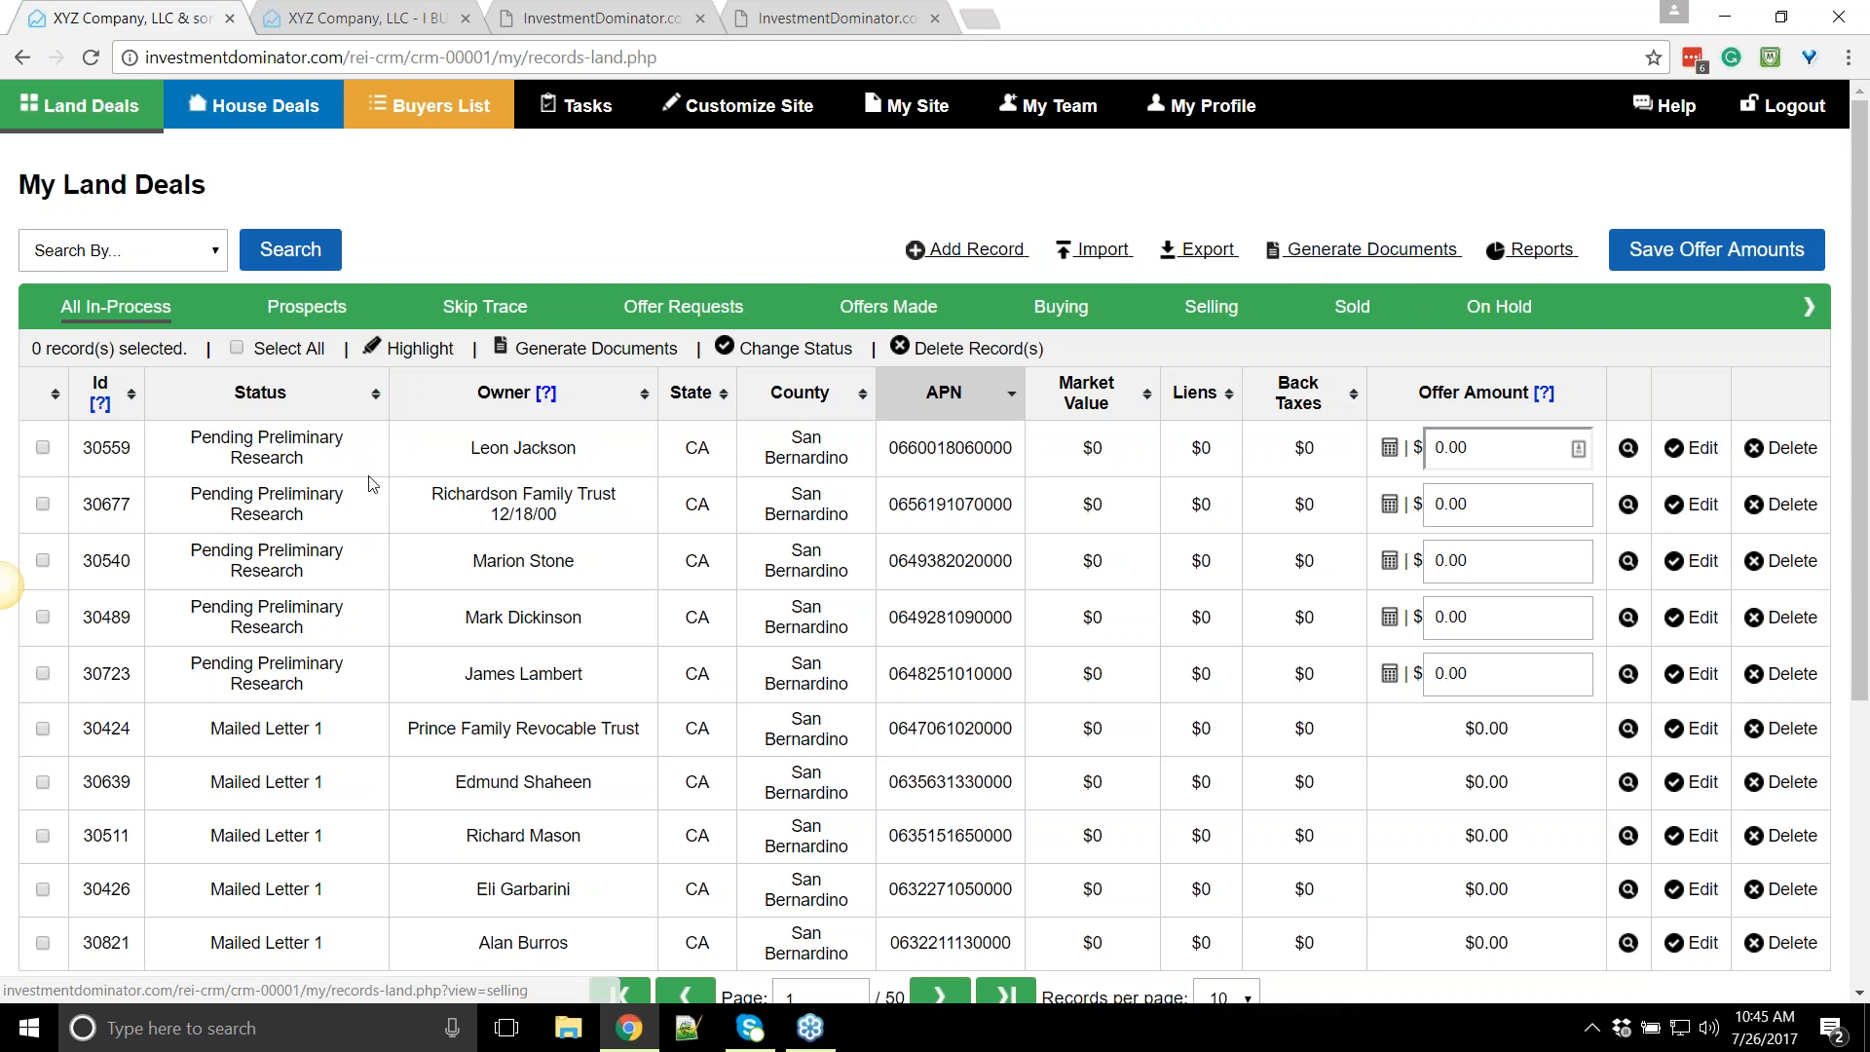
Open Generate Documents for land and examine the Prospect Neutral Letter entry and its record availability under Letters To Owners
{"action": "left_click", "coordinate": [1333, 255]}
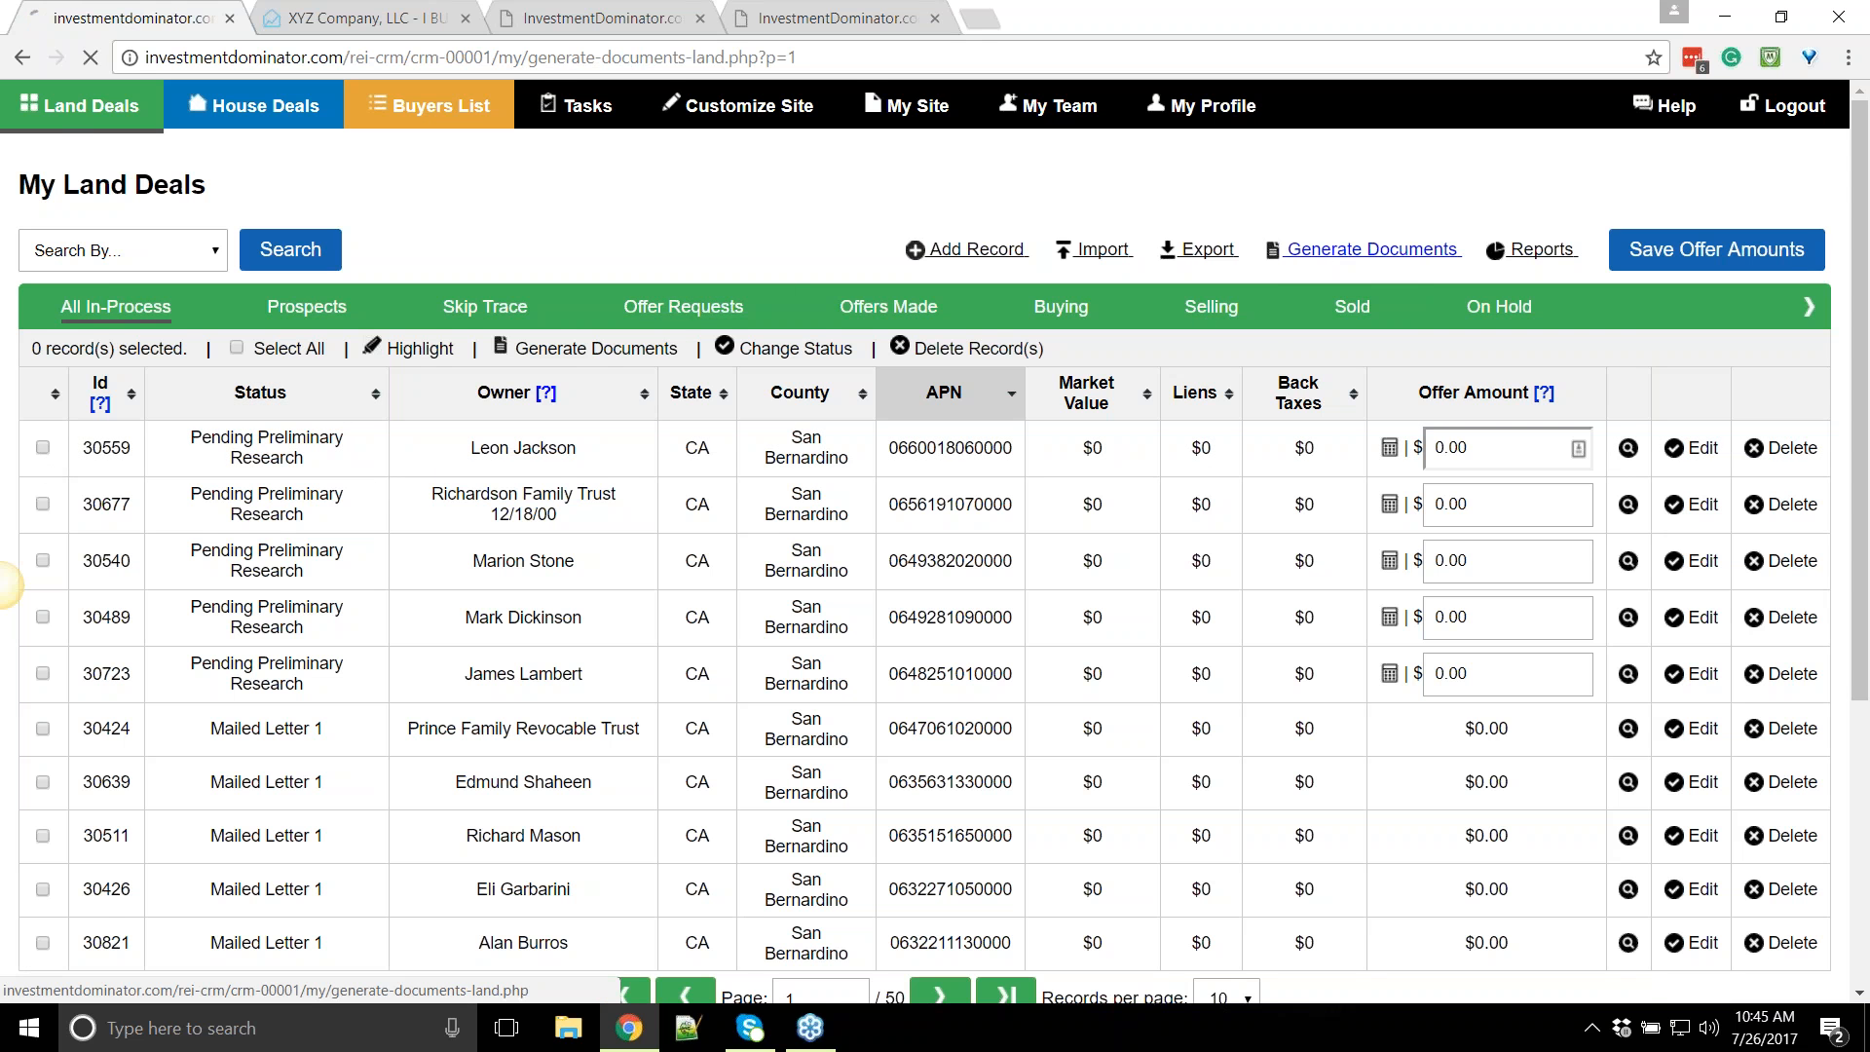
{"action": "left_click_drag", "start_coordinate": [132, 295], "coordinate": [406, 289]}
{"action": "left_click", "coordinate": [215, 291]}
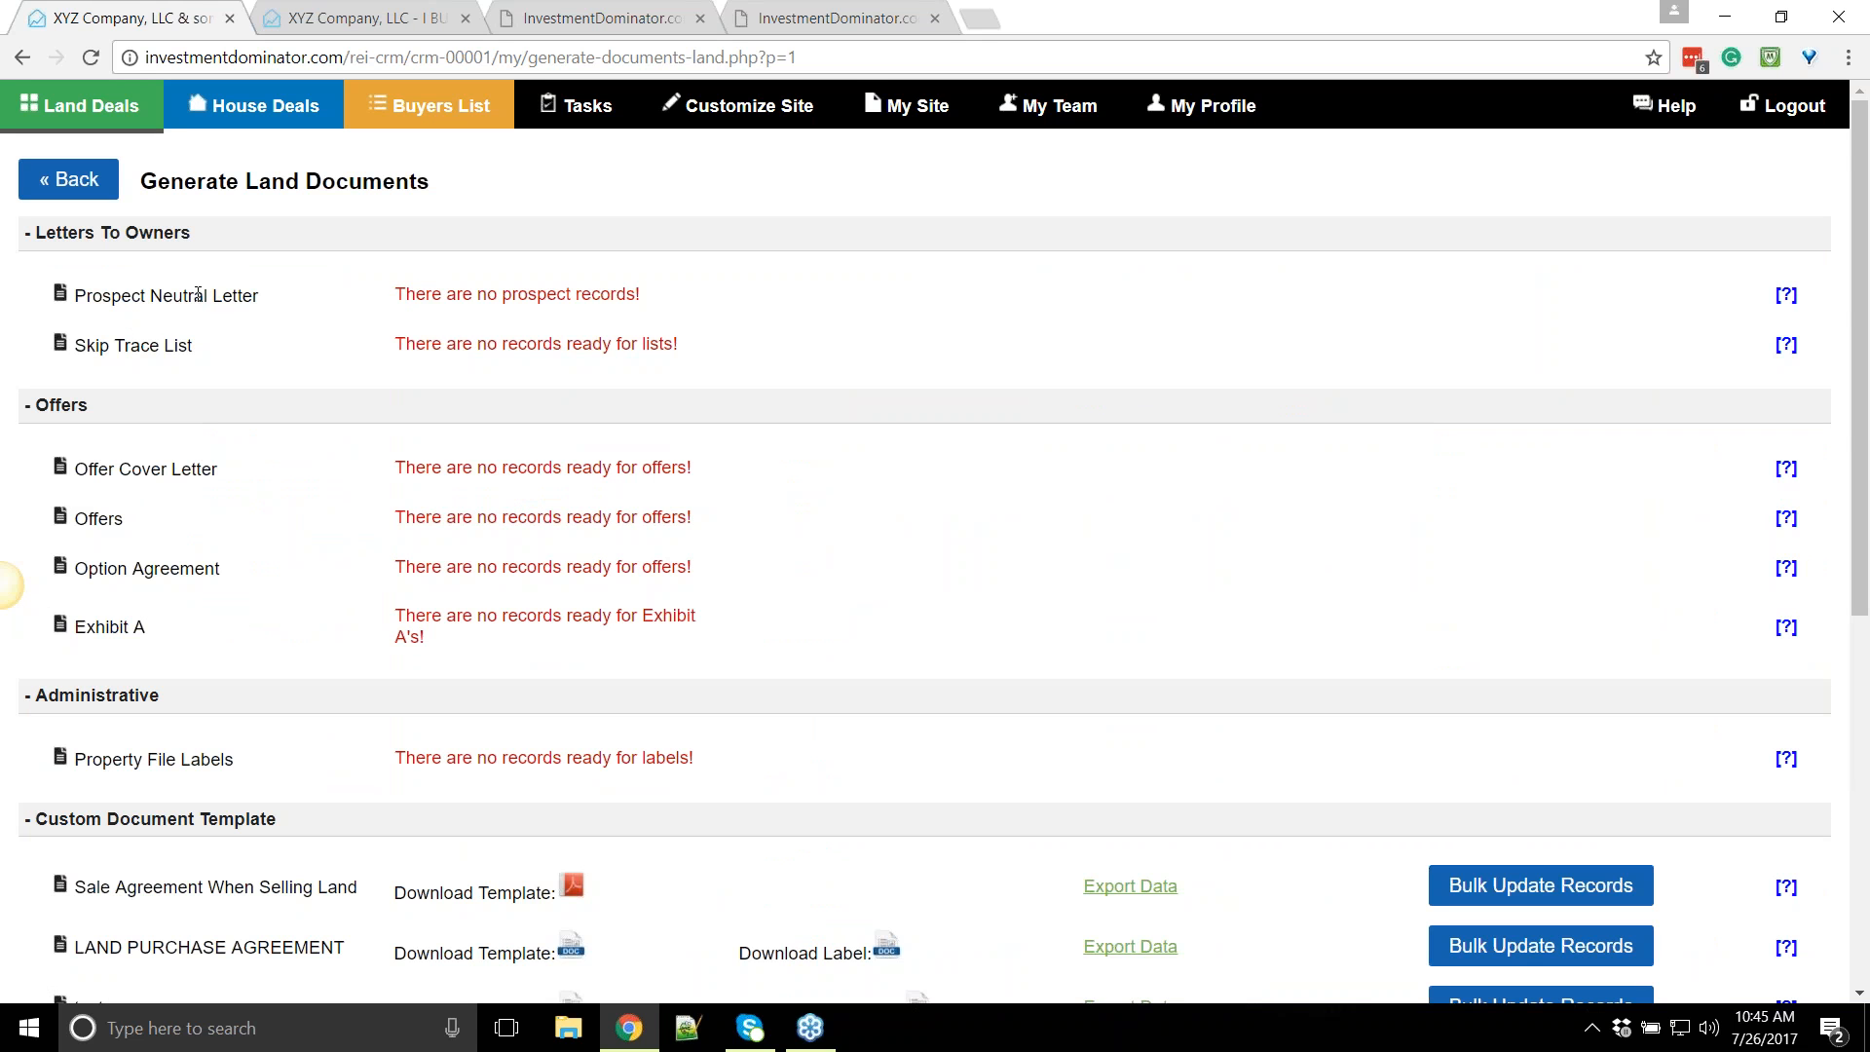
{"action": "left_click_drag", "start_coordinate": [213, 295], "coordinate": [576, 290]}
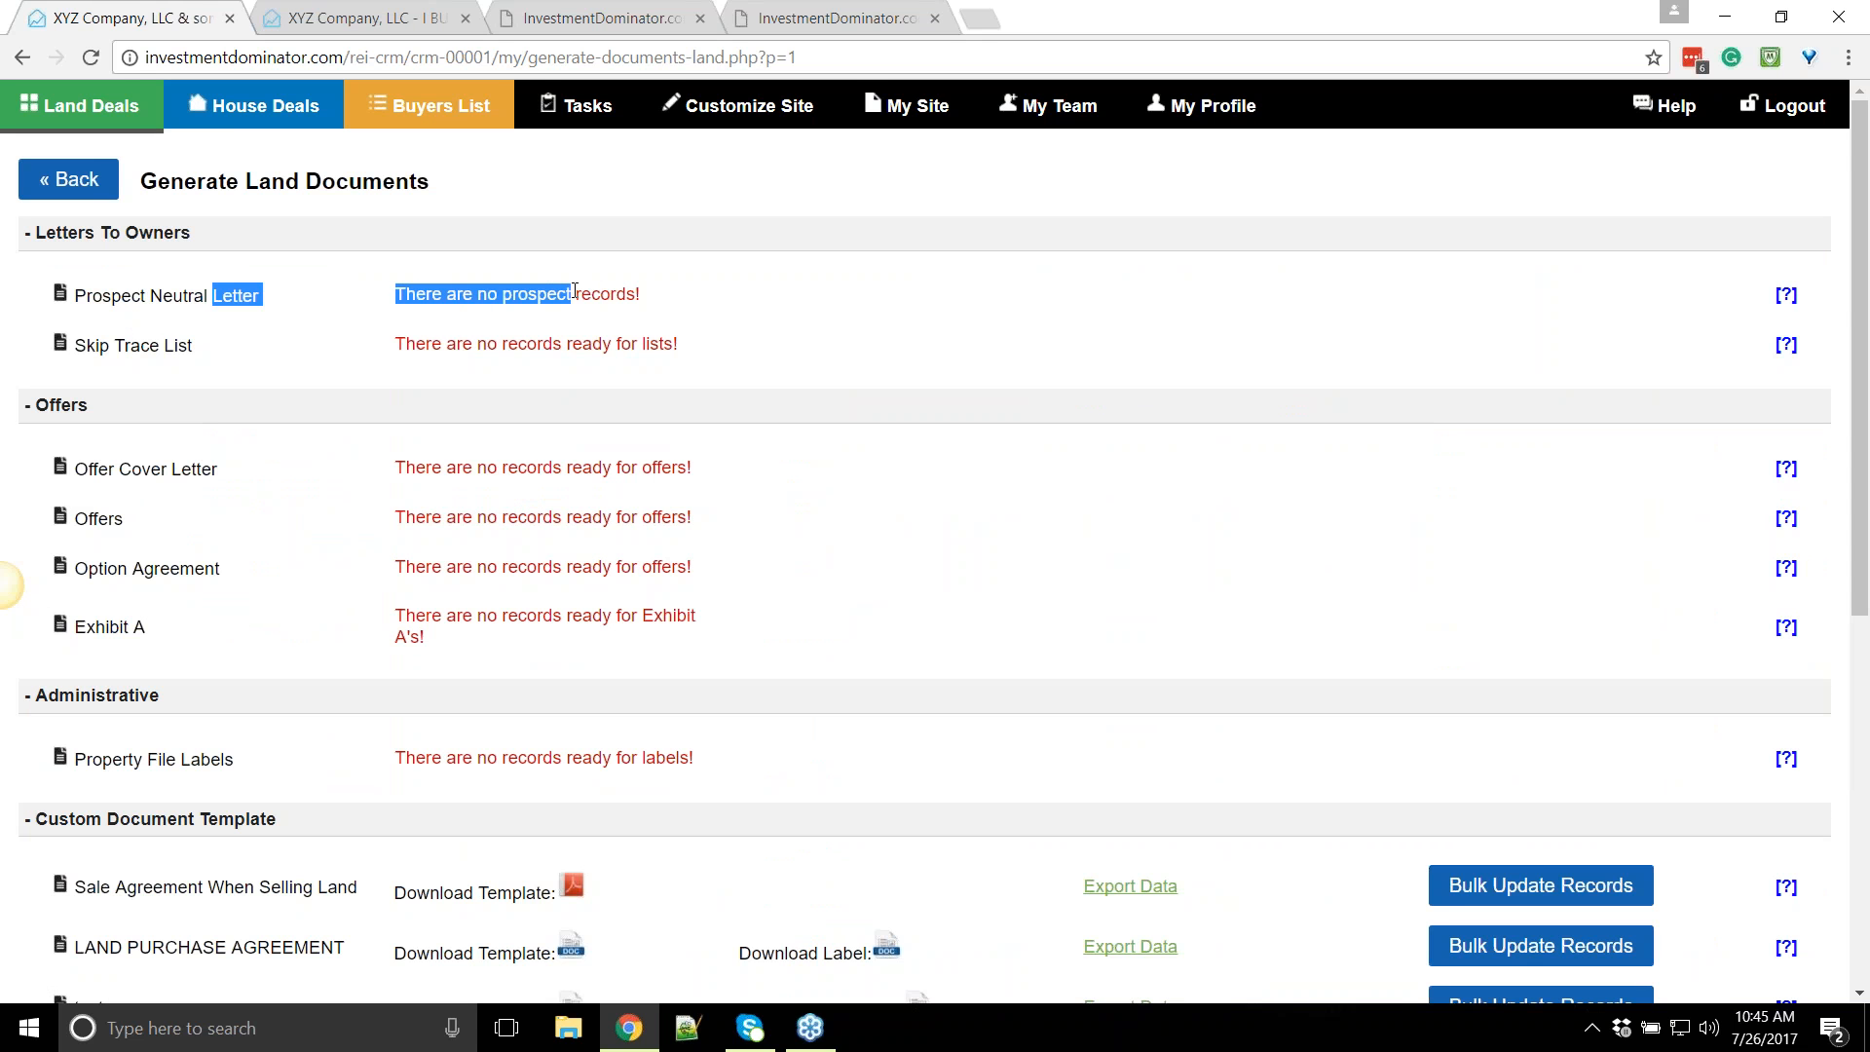
{"action": "left_click", "coordinate": [636, 290]}
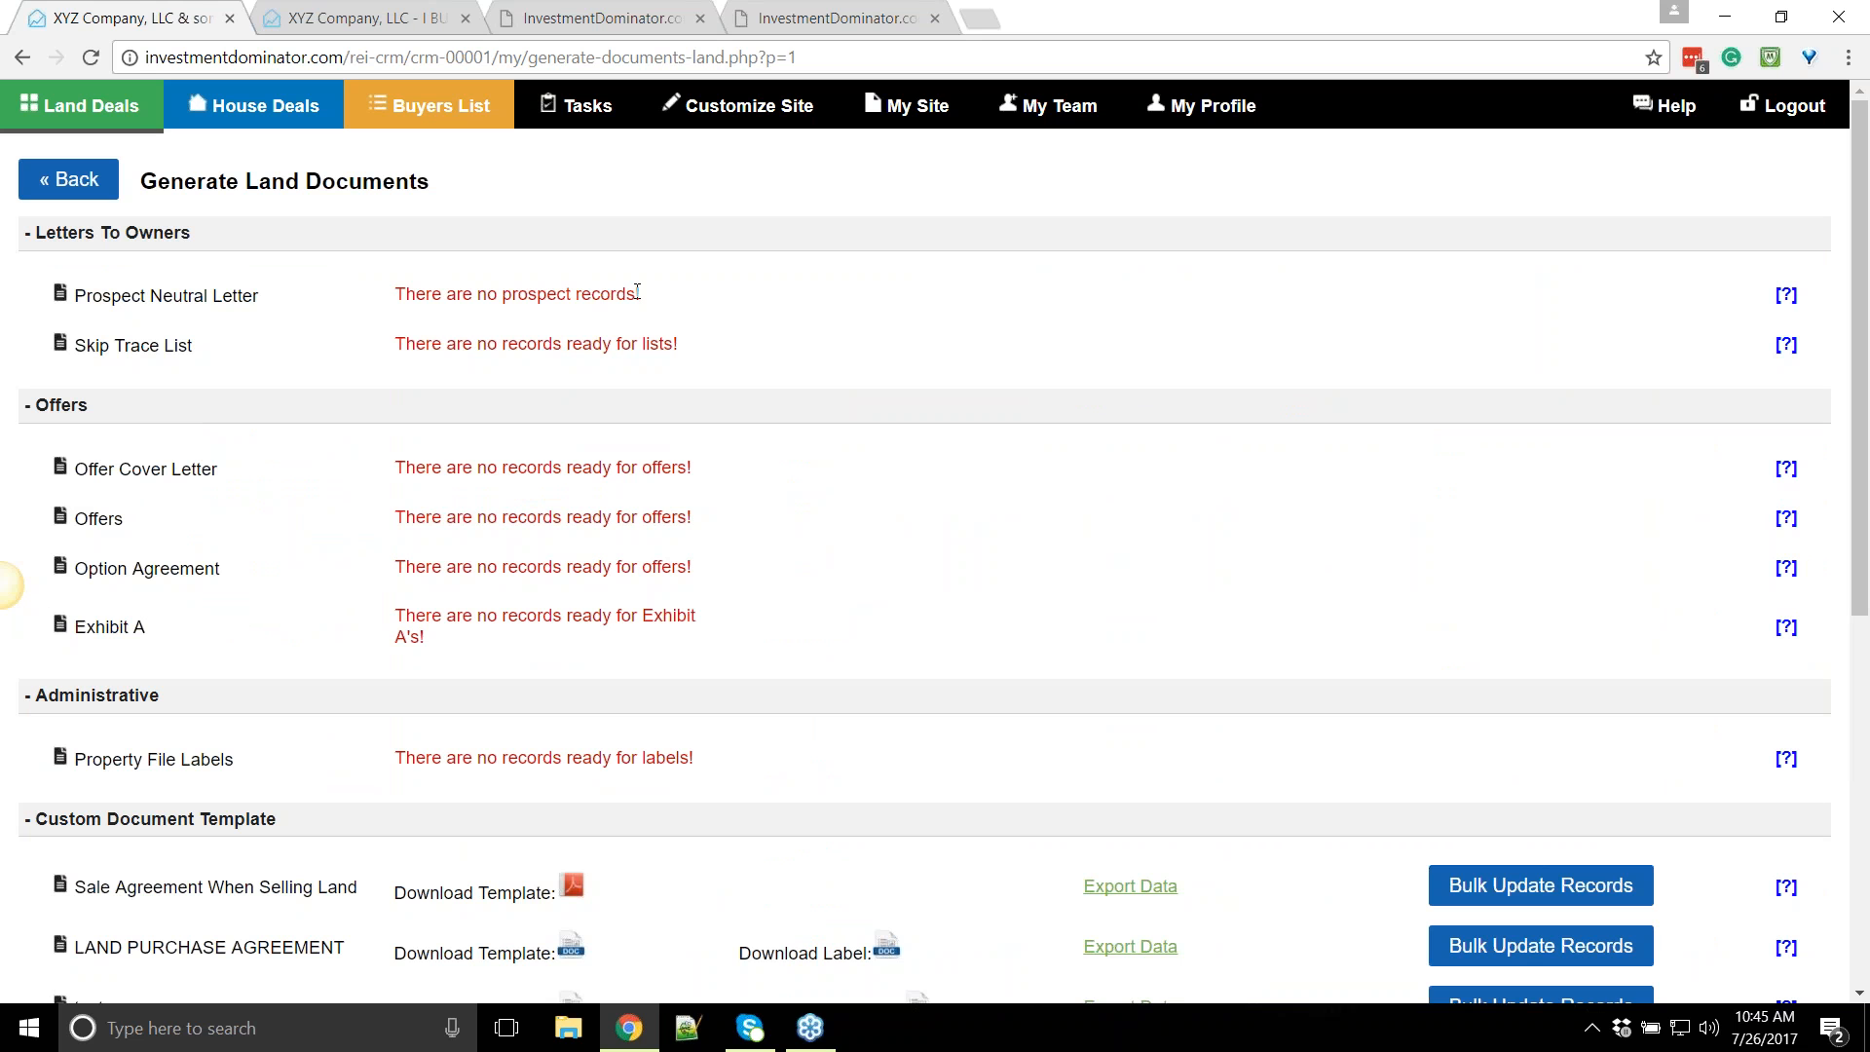
{"action": "left_click_drag", "start_coordinate": [102, 296], "coordinate": [261, 304]}
{"action": "left_click", "coordinate": [261, 304]}
{"action": "left_click_drag", "start_coordinate": [108, 285], "coordinate": [155, 304]}
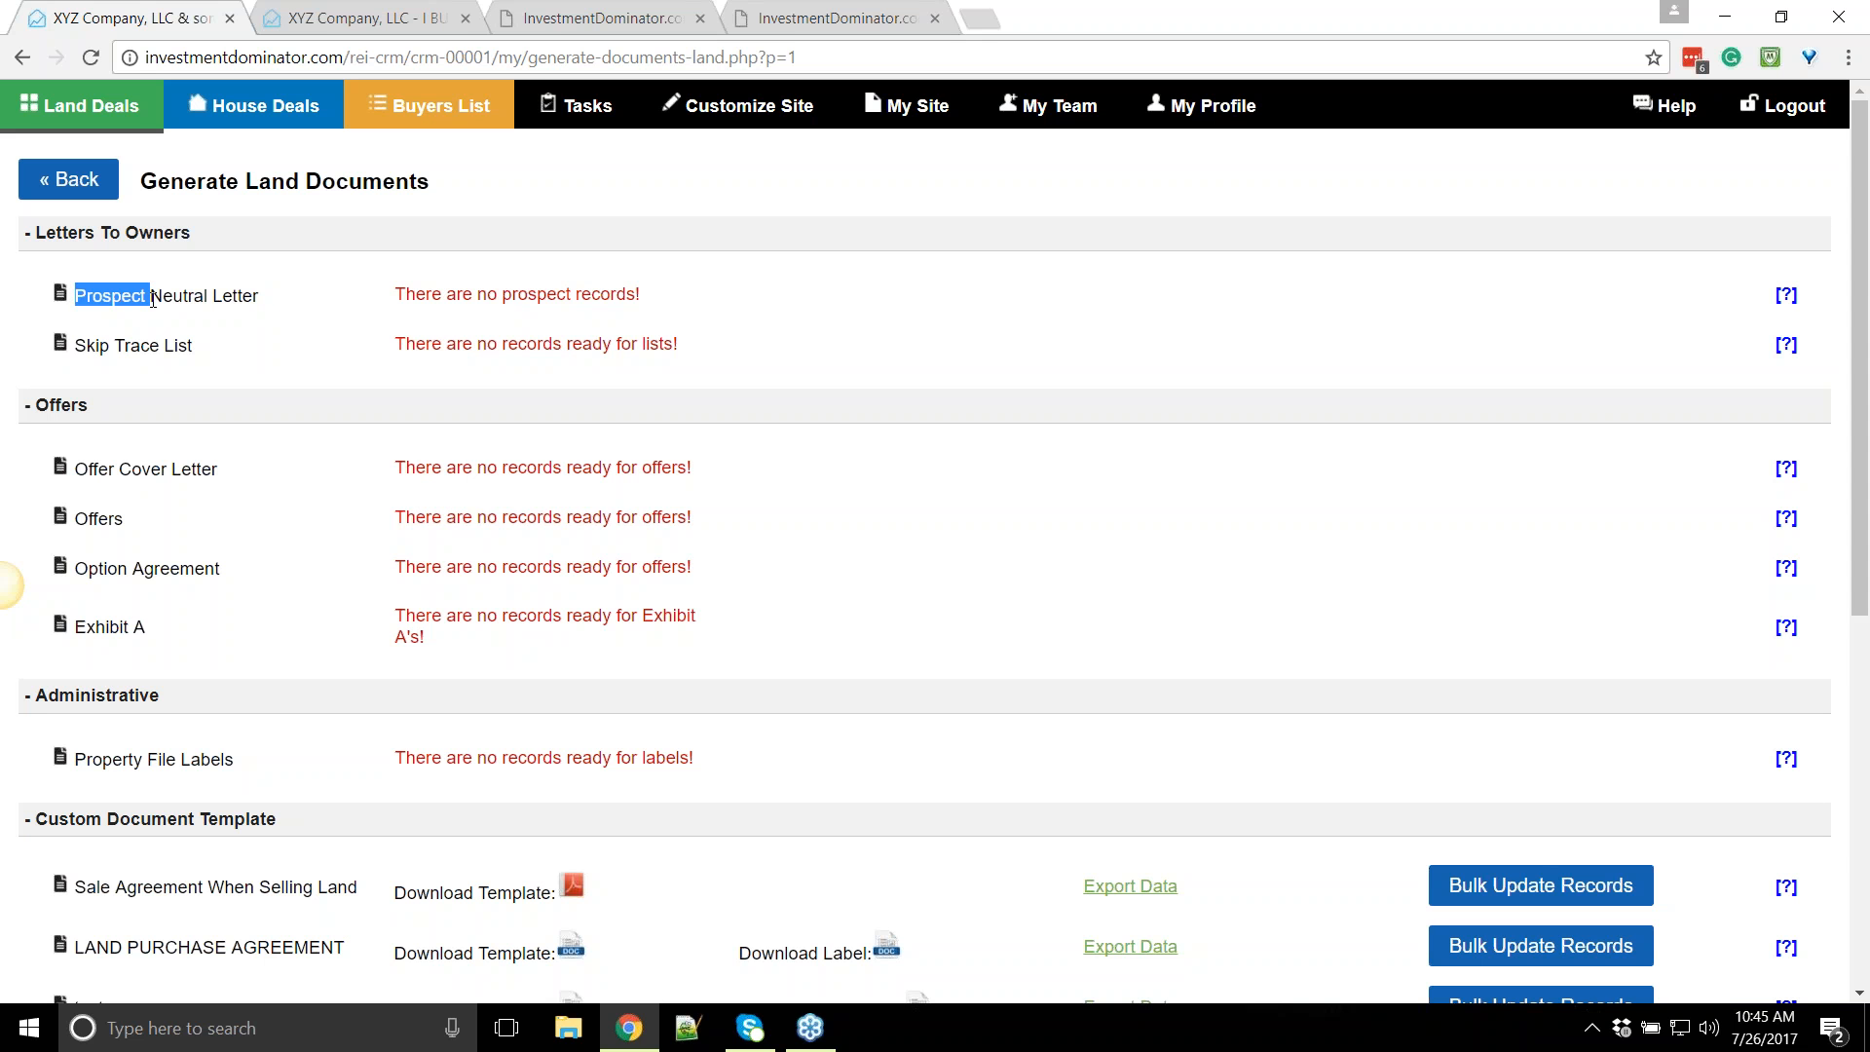
{"action": "left_click", "coordinate": [154, 298]}
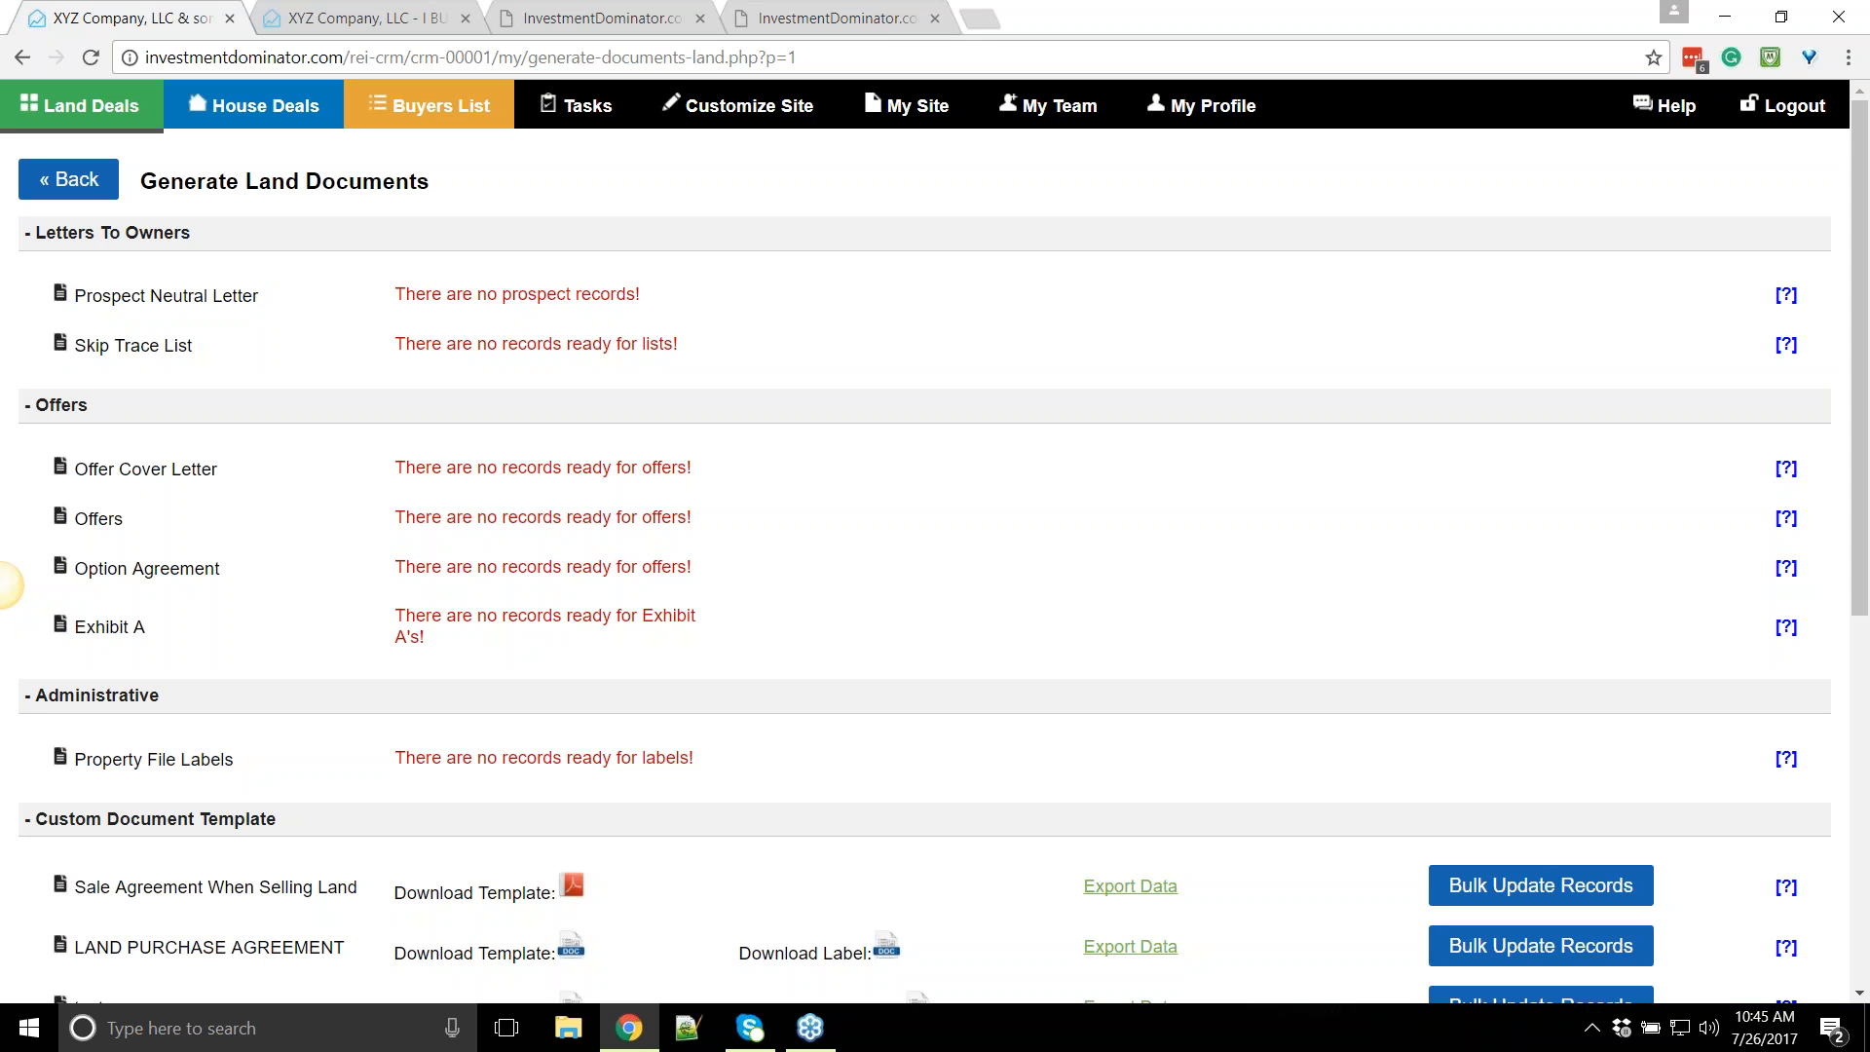
{"action": "left_click_drag", "start_coordinate": [259, 298], "coordinate": [54, 287]}
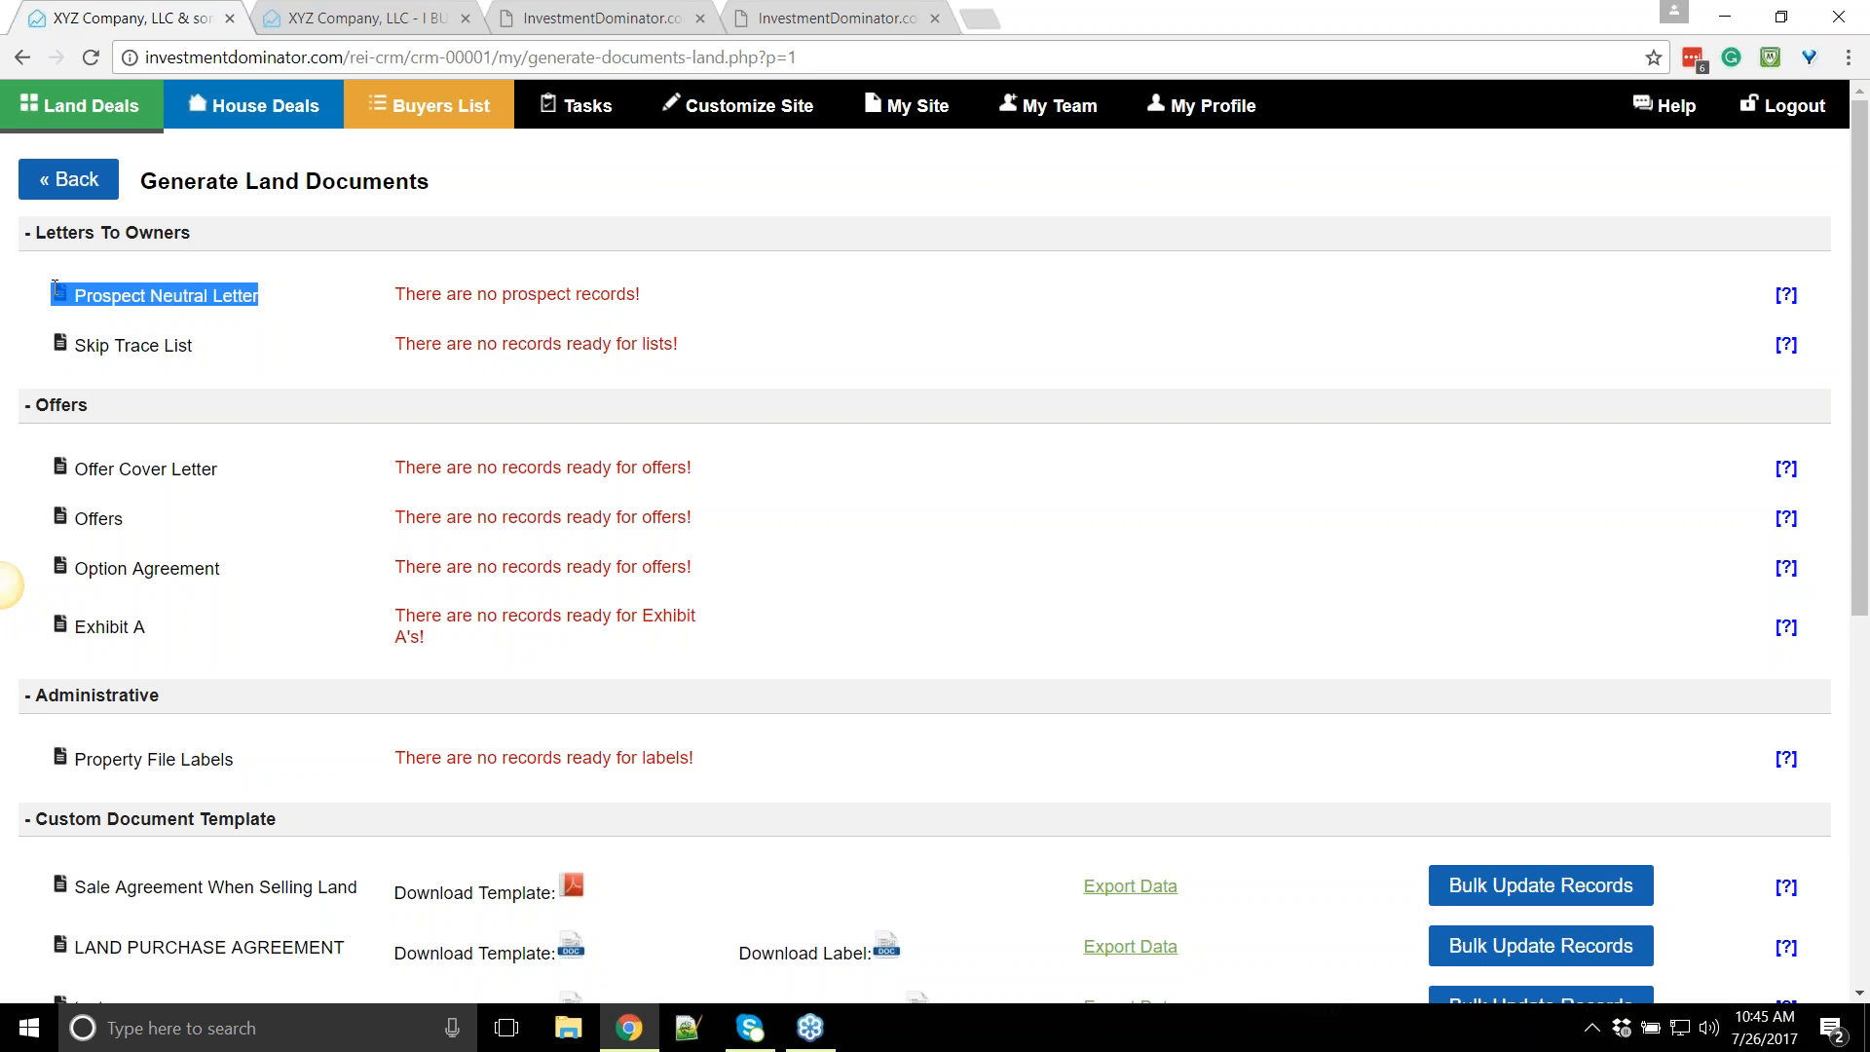
{"action": "left_click", "coordinate": [171, 295]}
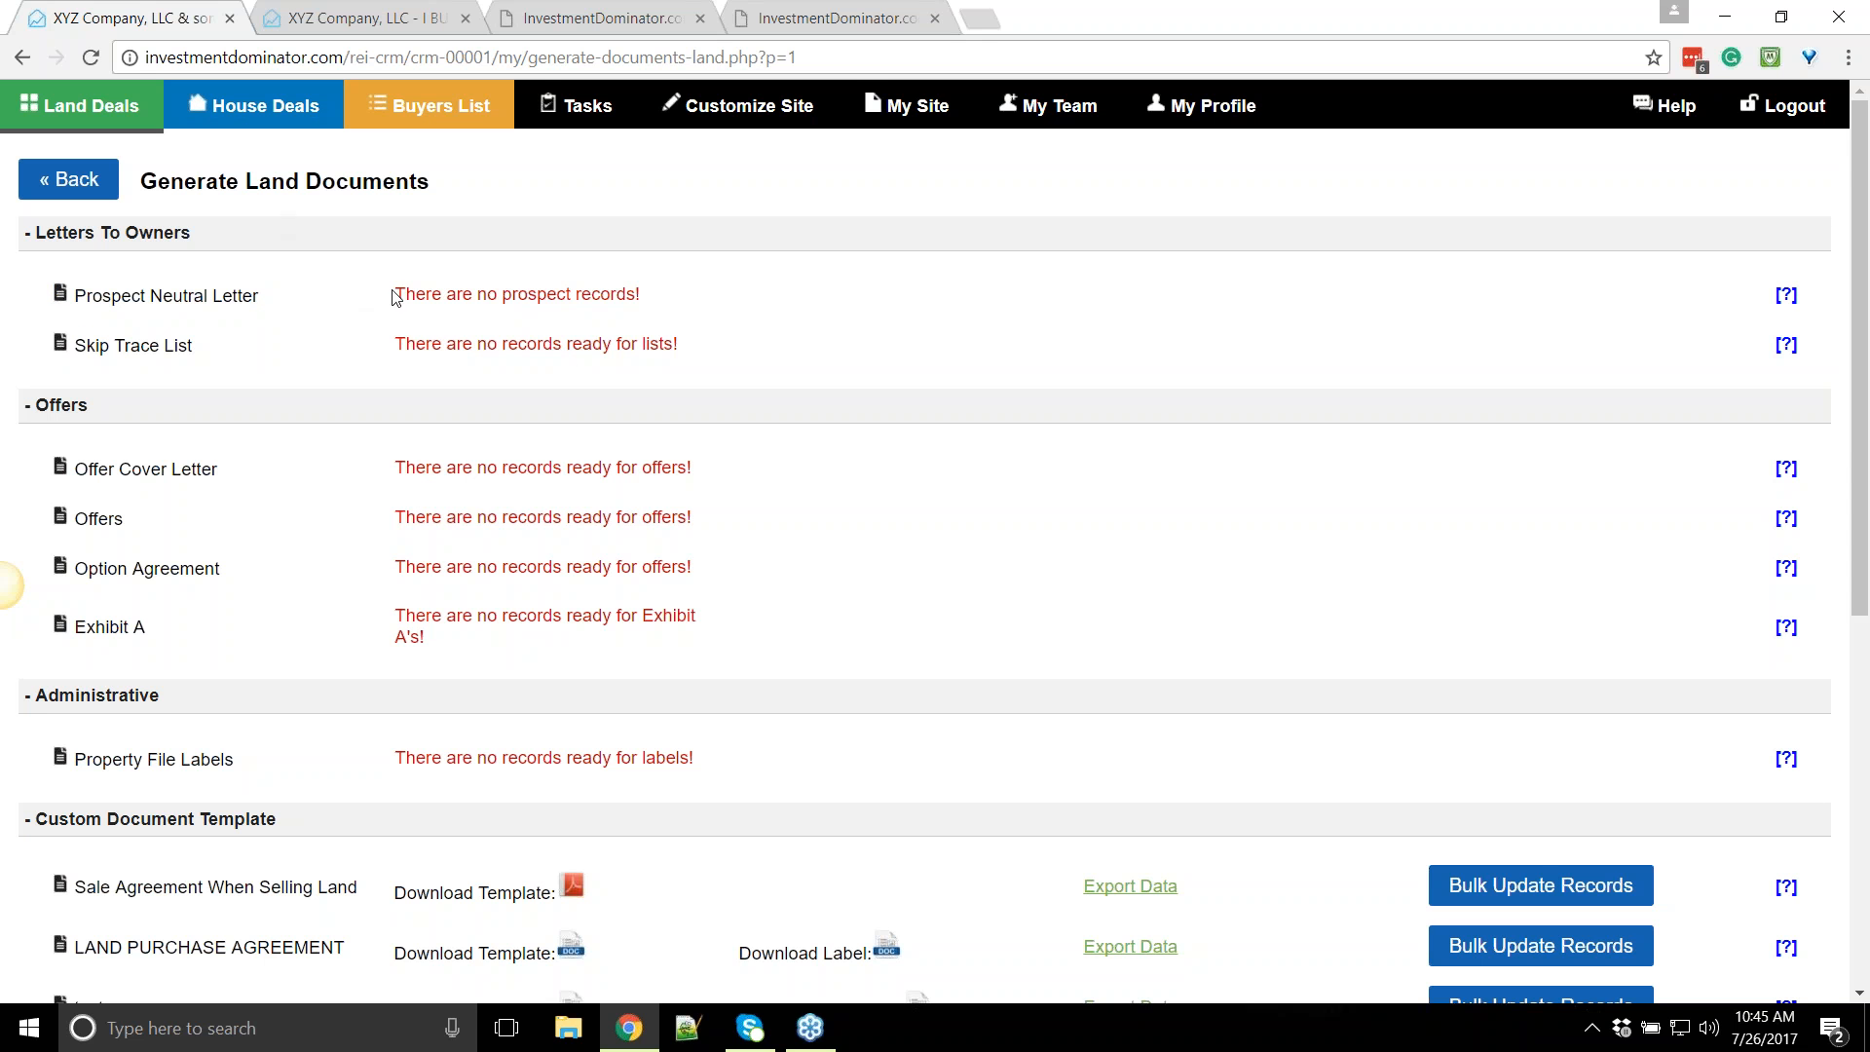
Return to Land Deals and examine which status each in-process record has, comparing the Pending Preliminary Research and Mailed Letter 1 rows
{"action": "left_click", "coordinate": [62, 115]}
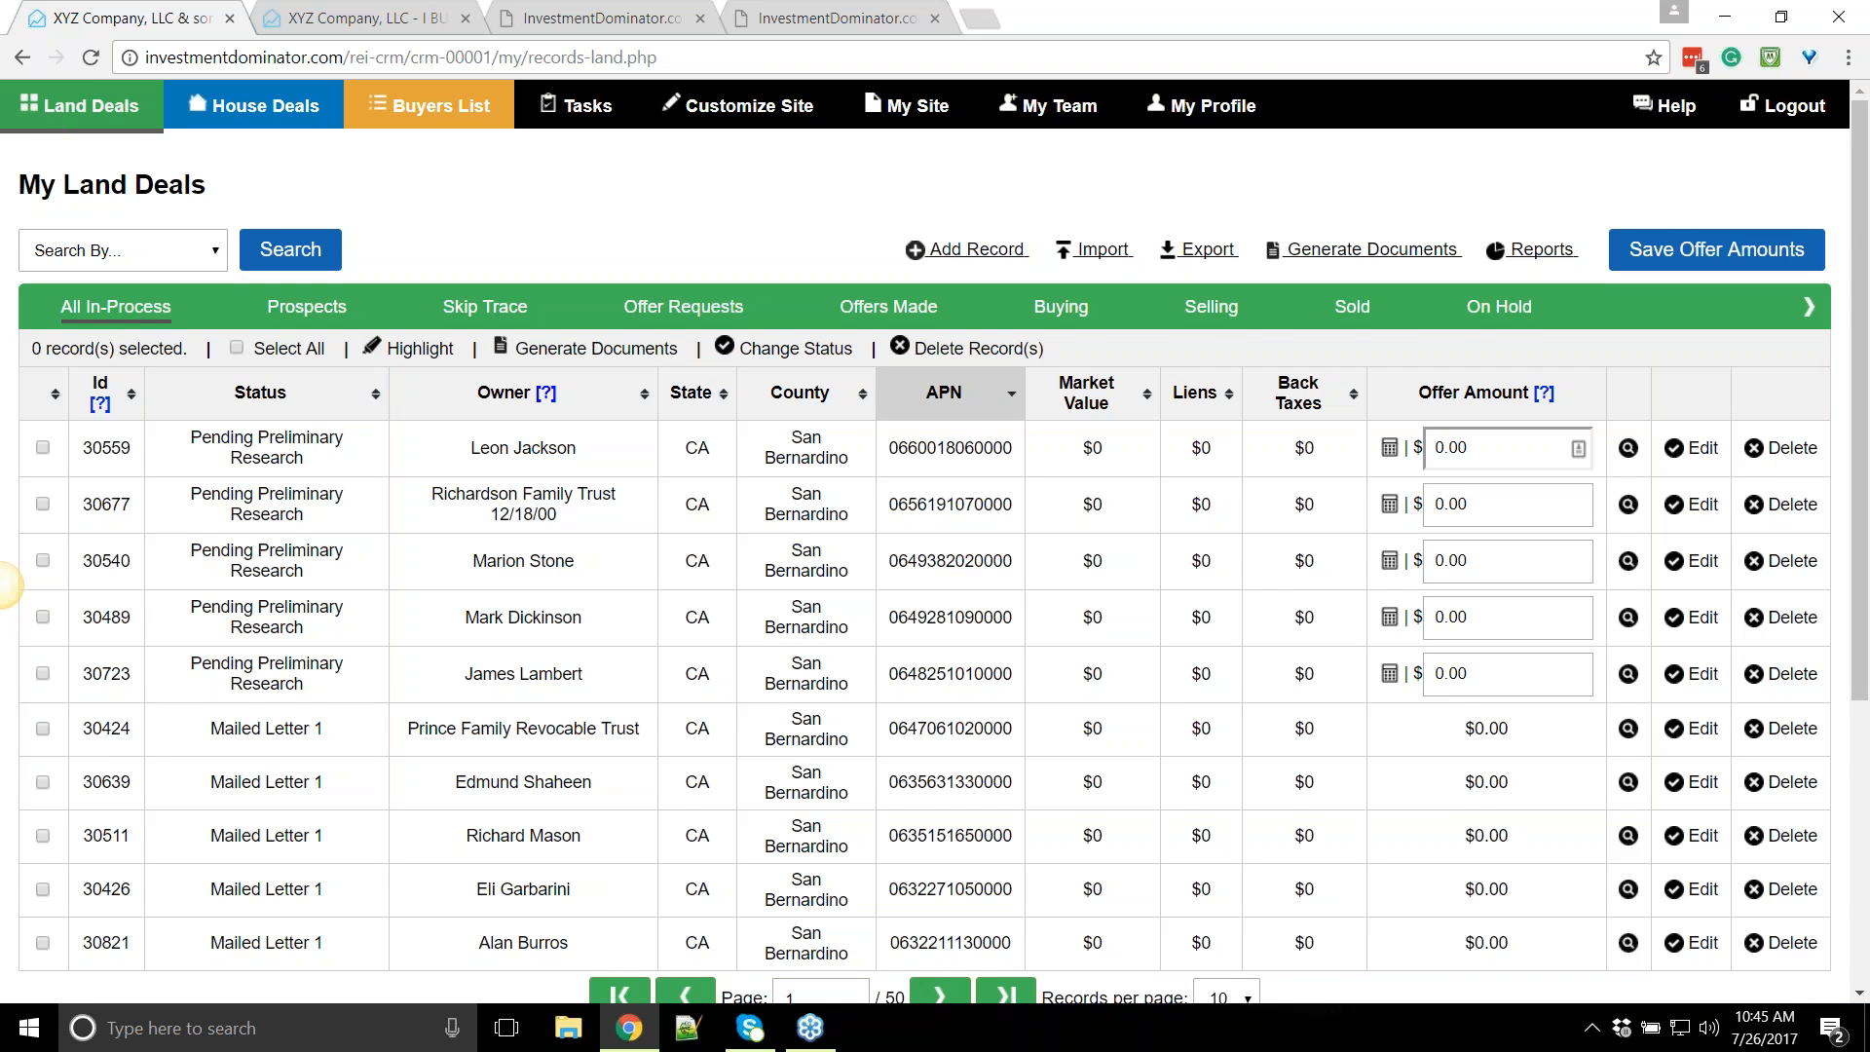
{"action": "scroll", "coordinate": [260, 757], "scroll_direction": "down", "scroll_amount": 2}
{"action": "left_click_drag", "start_coordinate": [181, 500], "coordinate": [317, 696]}
{"action": "left_click", "coordinate": [319, 716]}
{"action": "left_click_drag", "start_coordinate": [261, 533], "coordinate": [320, 541]}
{"action": "left_click", "coordinate": [320, 539]}
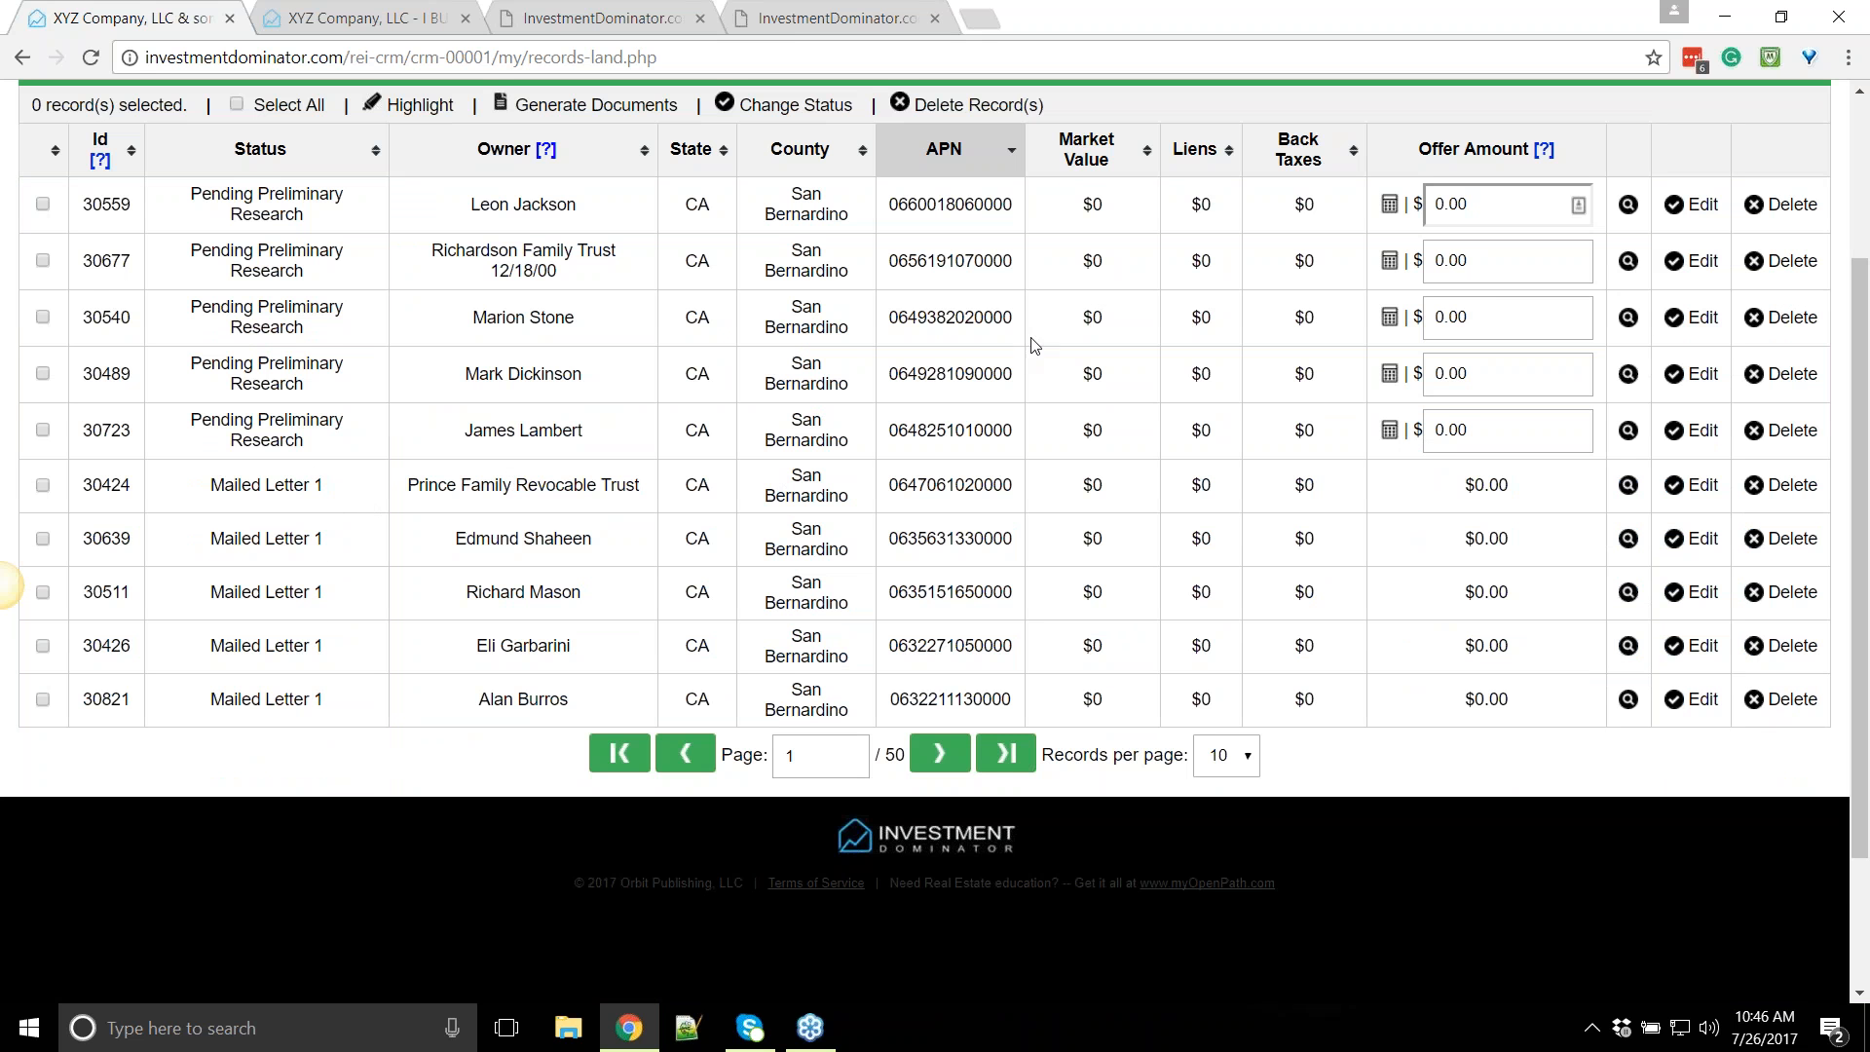
{"action": "scroll", "coordinate": [404, 516], "scroll_direction": "up", "scroll_amount": 2}
{"action": "left_click_drag", "start_coordinate": [234, 628], "coordinate": [326, 609]}
{"action": "mouse_move", "coordinate": [336, 674]}
{"action": "left_mouse_down"}
{"action": "mouse_move", "coordinate": [234, 670]}
{"action": "mouse_move", "coordinate": [235, 632]}
{"action": "mouse_move", "coordinate": [300, 662]}
{"action": "mouse_move", "coordinate": [233, 606]}
{"action": "mouse_move", "coordinate": [125, 616]}
{"action": "mouse_move", "coordinate": [333, 622]}
{"action": "mouse_move", "coordinate": [345, 672]}
{"action": "left_mouse_up"}
{"action": "left_click", "coordinate": [238, 635]}
{"action": "left_click", "coordinate": [300, 664]}
{"action": "left_click", "coordinate": [190, 621]}
{"action": "left_click", "coordinate": [343, 688]}
{"action": "scroll", "coordinate": [370, 677], "scroll_direction": "up", "scroll_amount": 1}
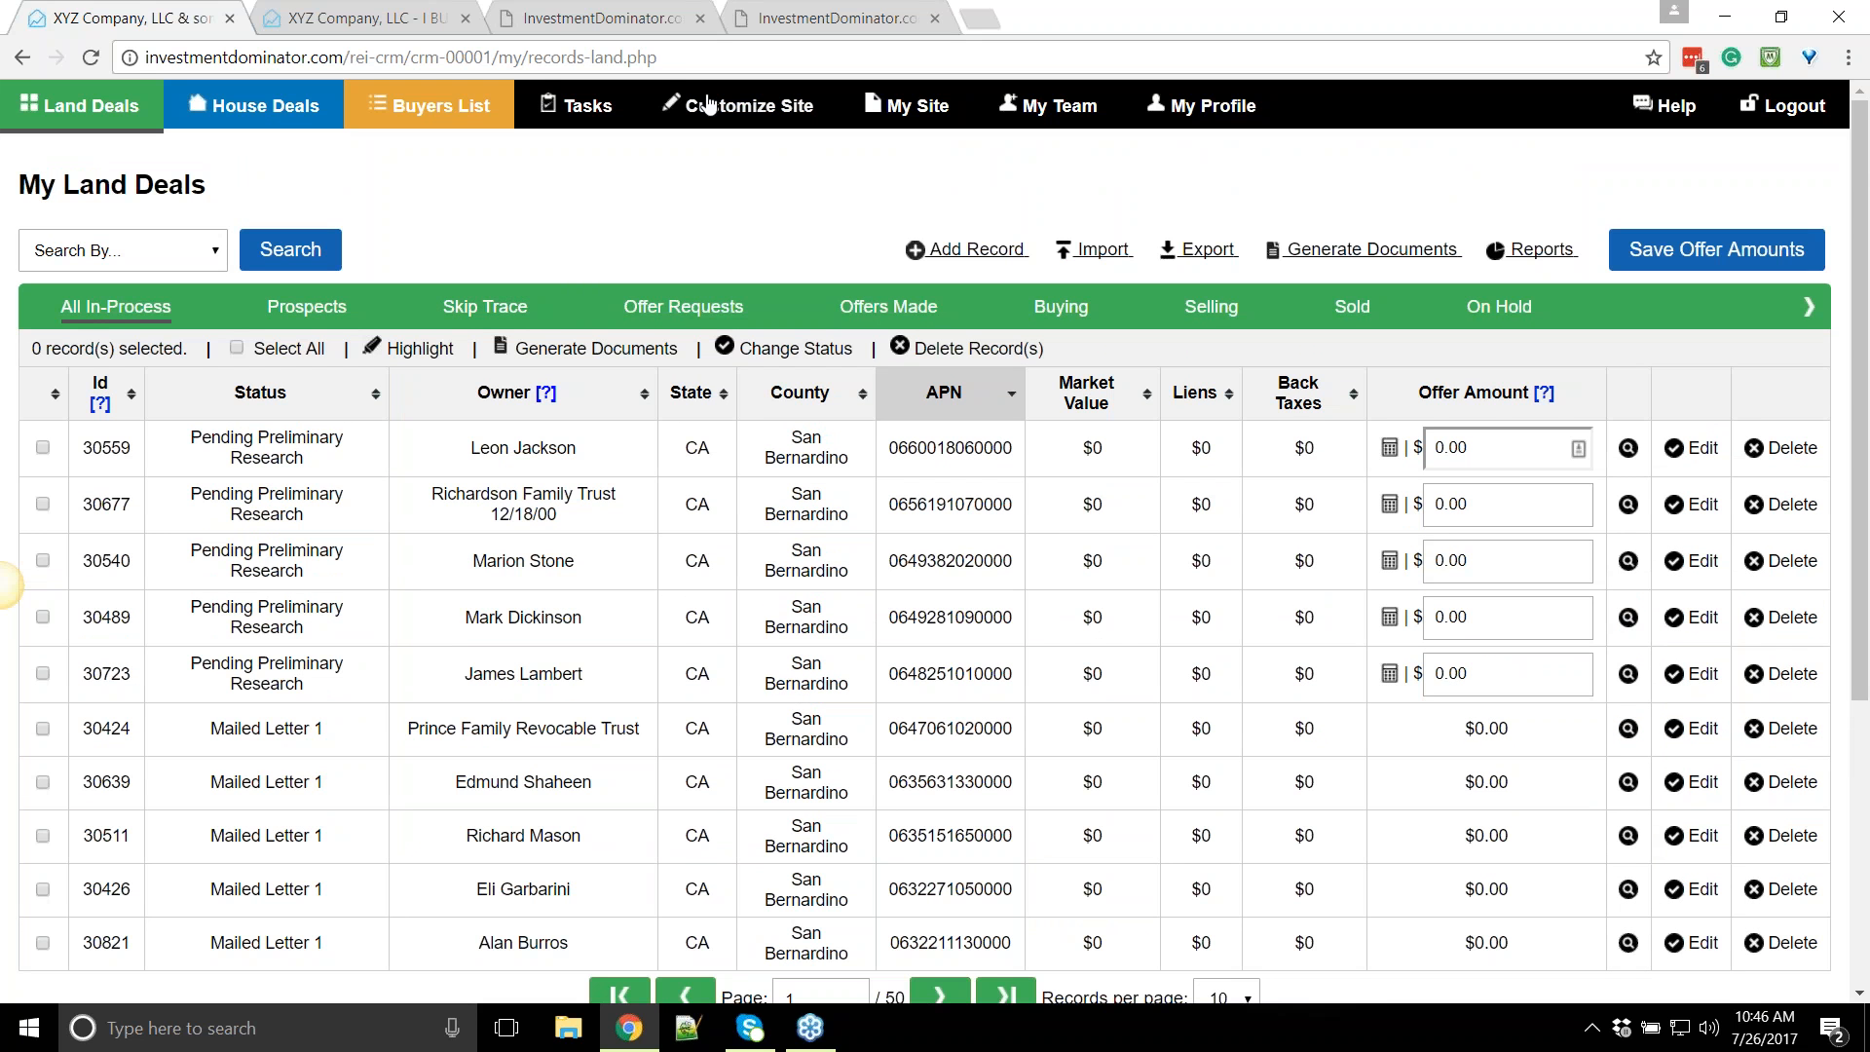
Review the Custom Documents in Customize Site and delete the template Sale Agreement When Selling Land
{"action": "left_click", "coordinate": [737, 115]}
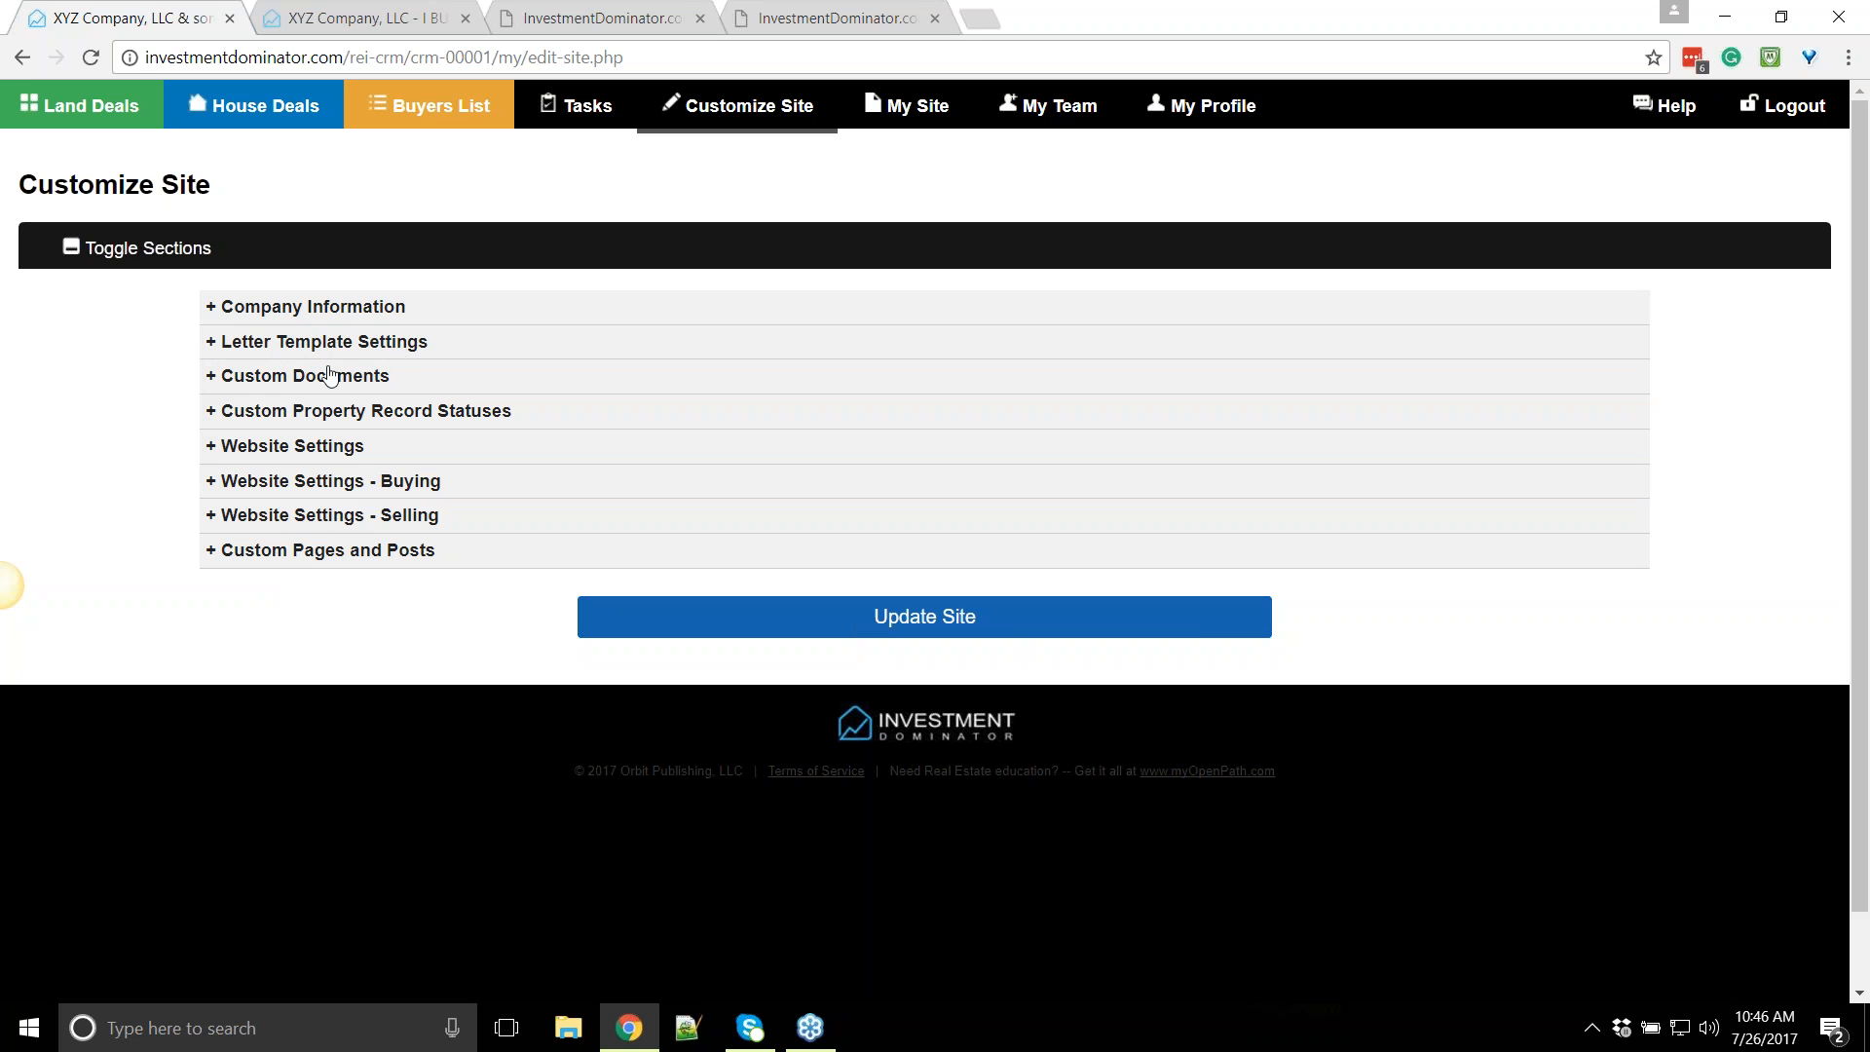
{"action": "left_click", "coordinate": [272, 385]}
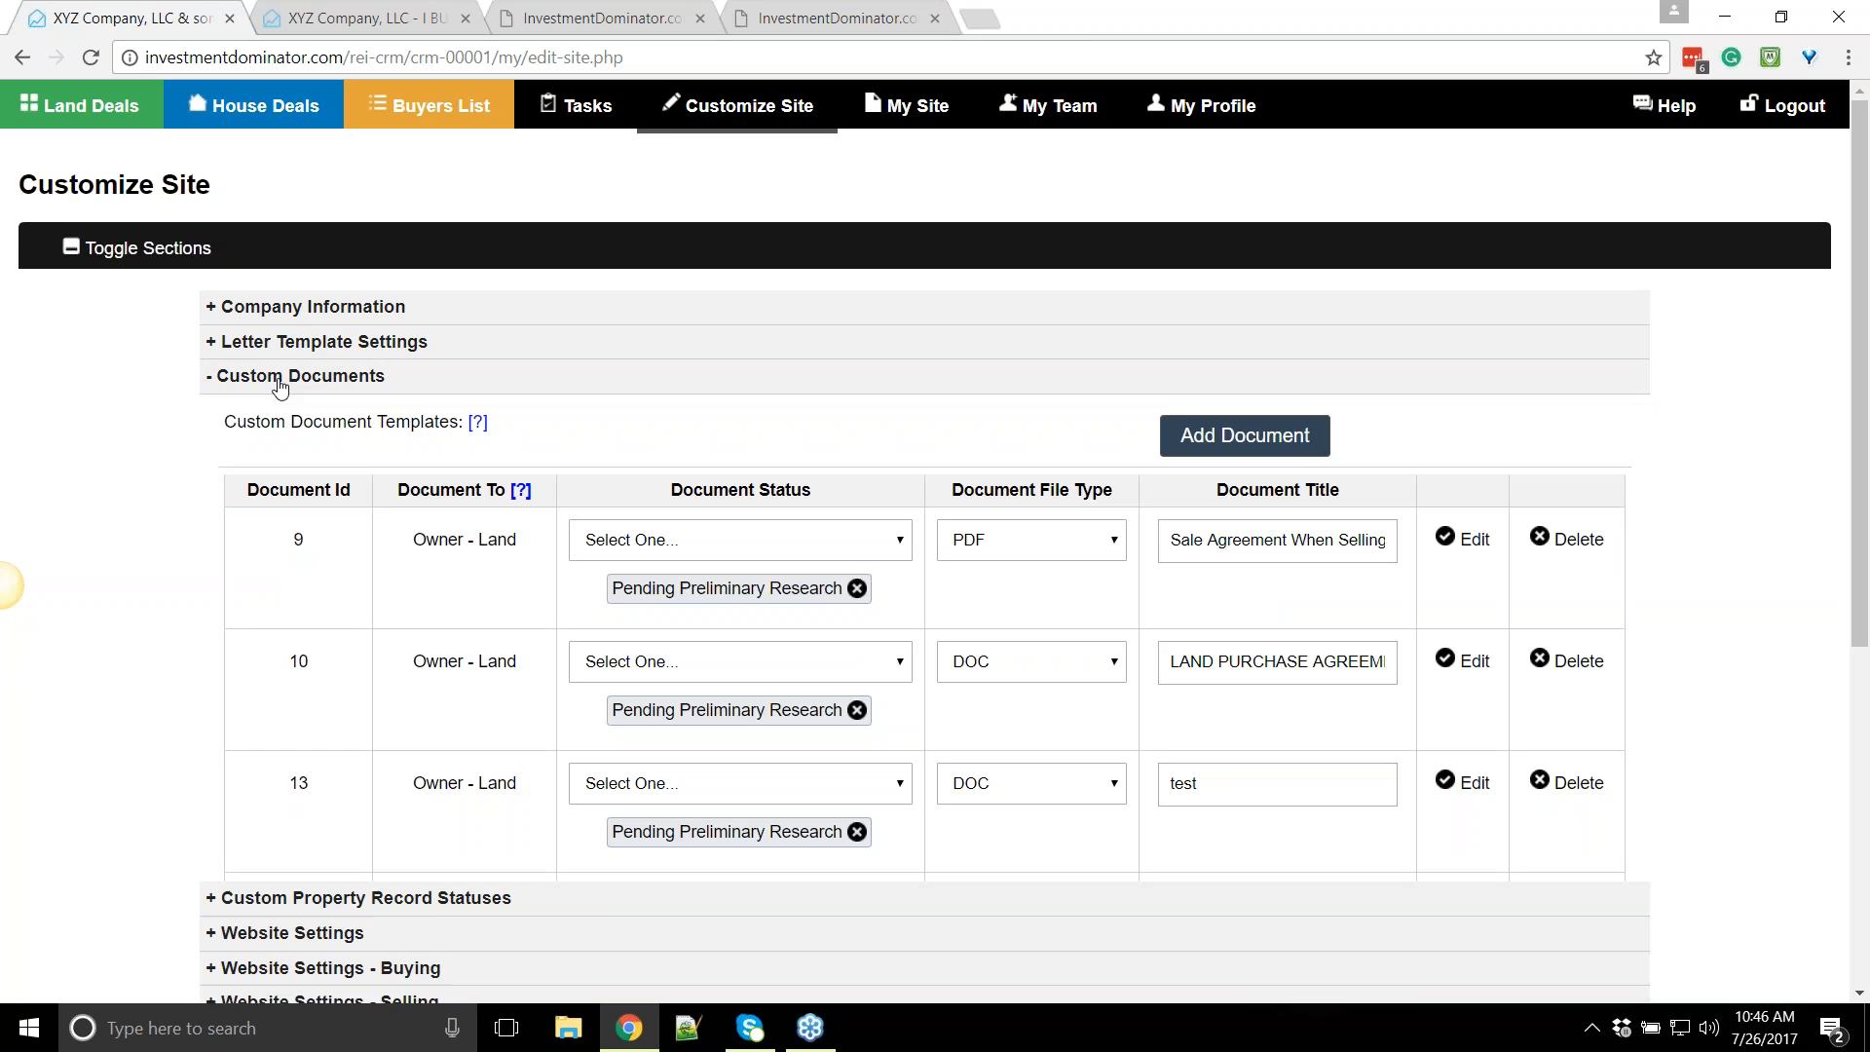
{"action": "scroll", "coordinate": [697, 533], "scroll_direction": "down", "scroll_amount": 2}
{"action": "scroll", "coordinate": [752, 278], "scroll_direction": "up", "scroll_amount": 2}
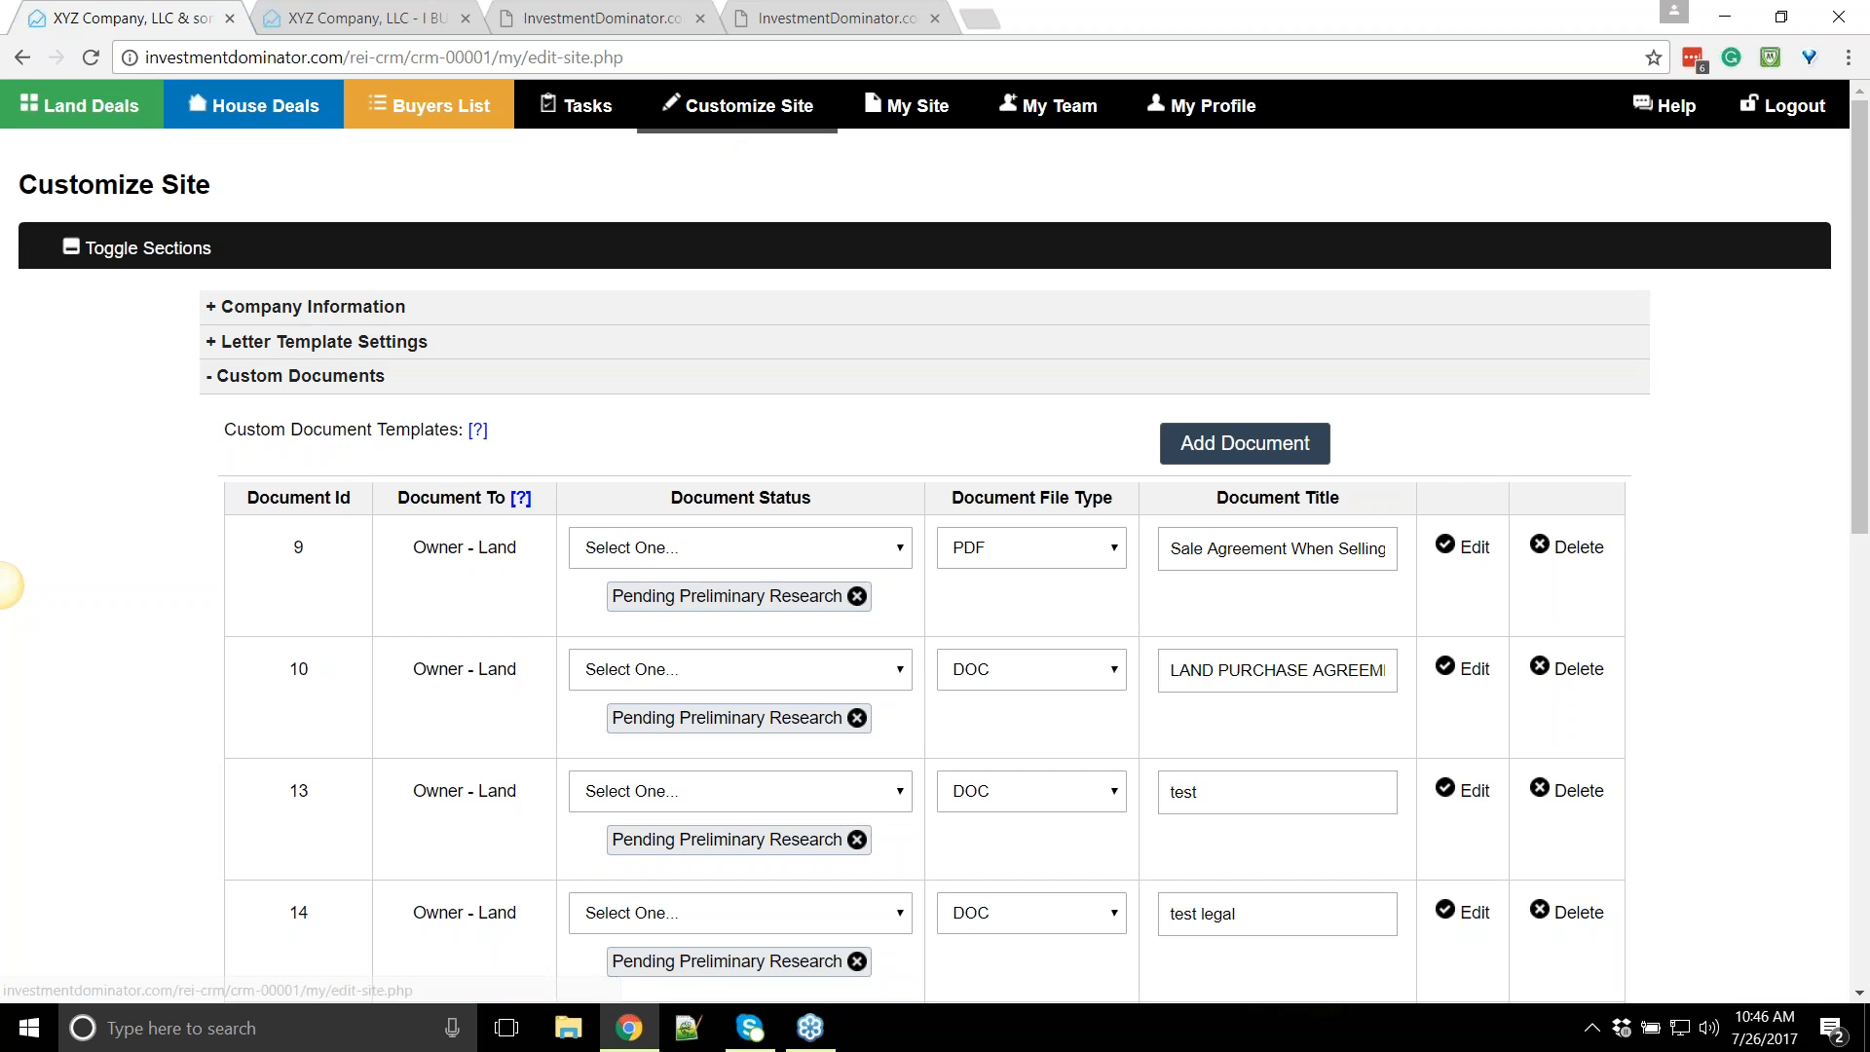
{"action": "scroll", "coordinate": [350, 399], "scroll_direction": "down", "scroll_amount": 4}
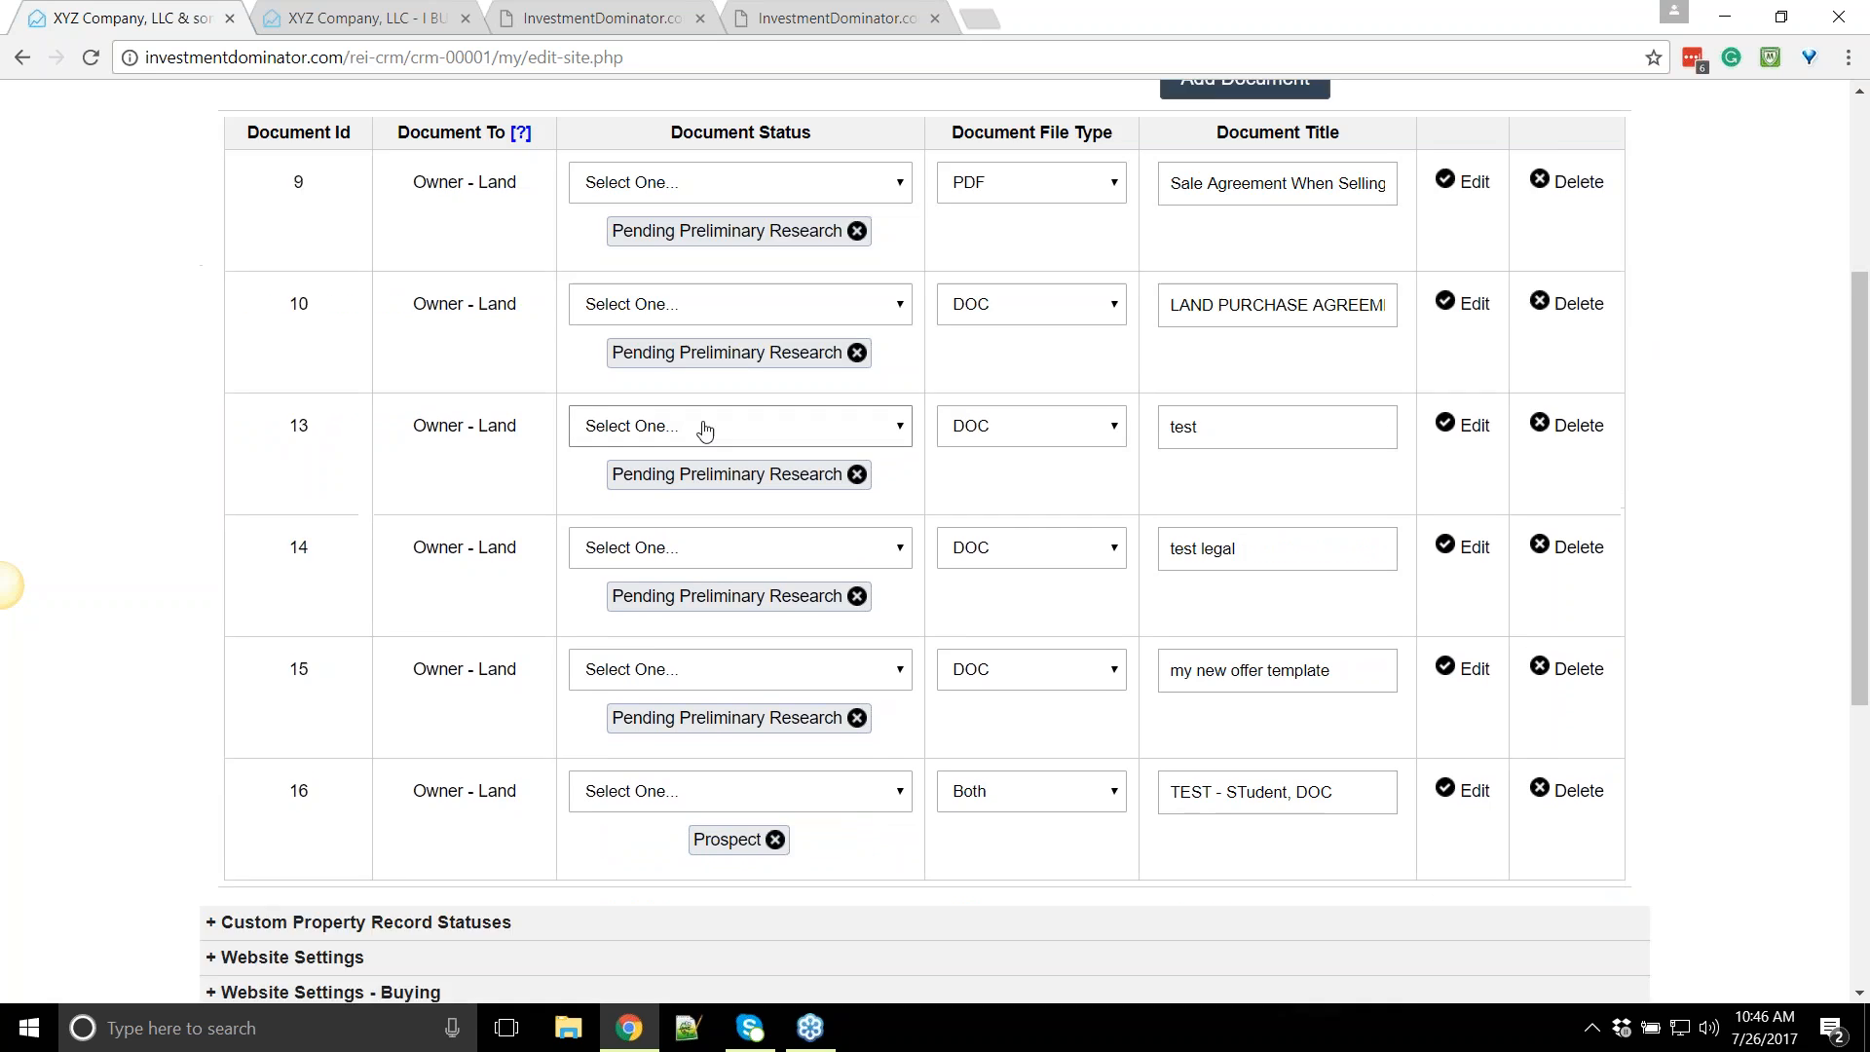
{"action": "scroll", "coordinate": [1098, 755], "scroll_direction": "up", "scroll_amount": 3}
{"action": "scroll", "coordinate": [1222, 482], "scroll_direction": "down", "scroll_amount": 2}
{"action": "scroll", "coordinate": [1547, 341], "scroll_direction": "up", "scroll_amount": 2}
{"action": "left_click", "coordinate": [1569, 424]}
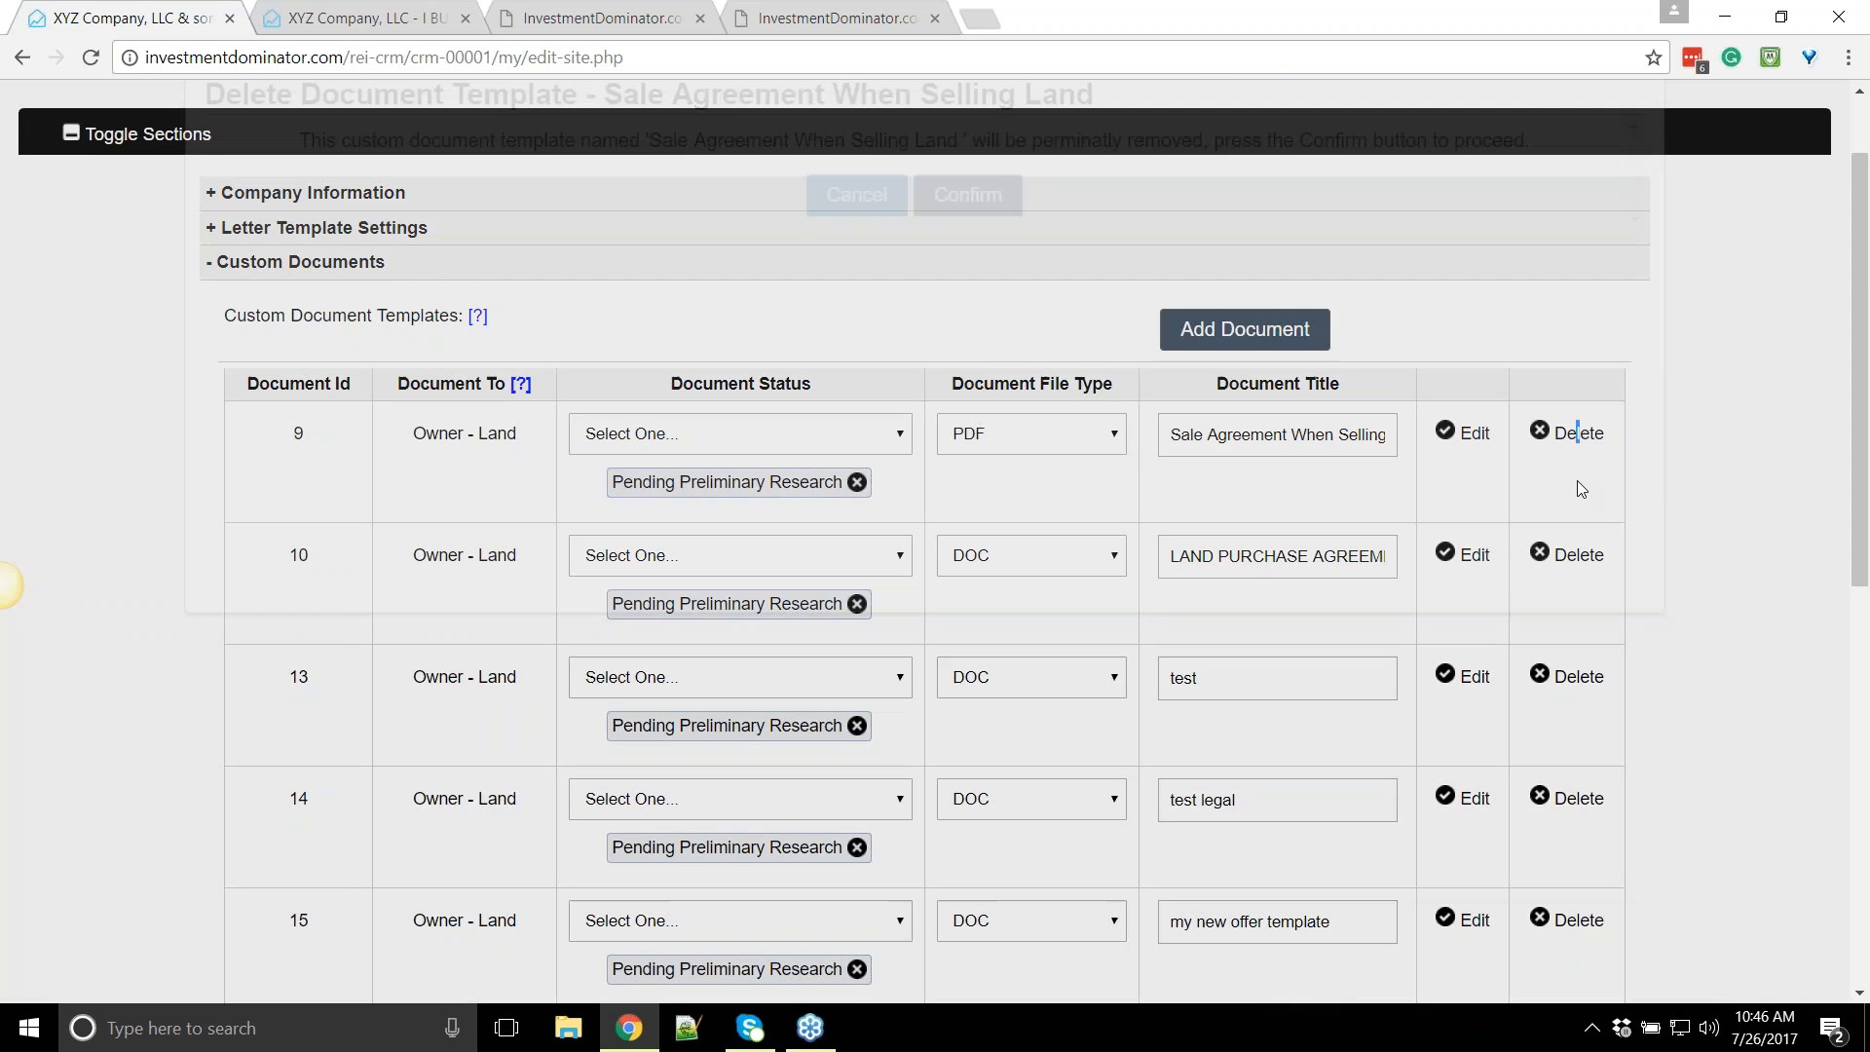
{"action": "left_click", "coordinate": [971, 250]}
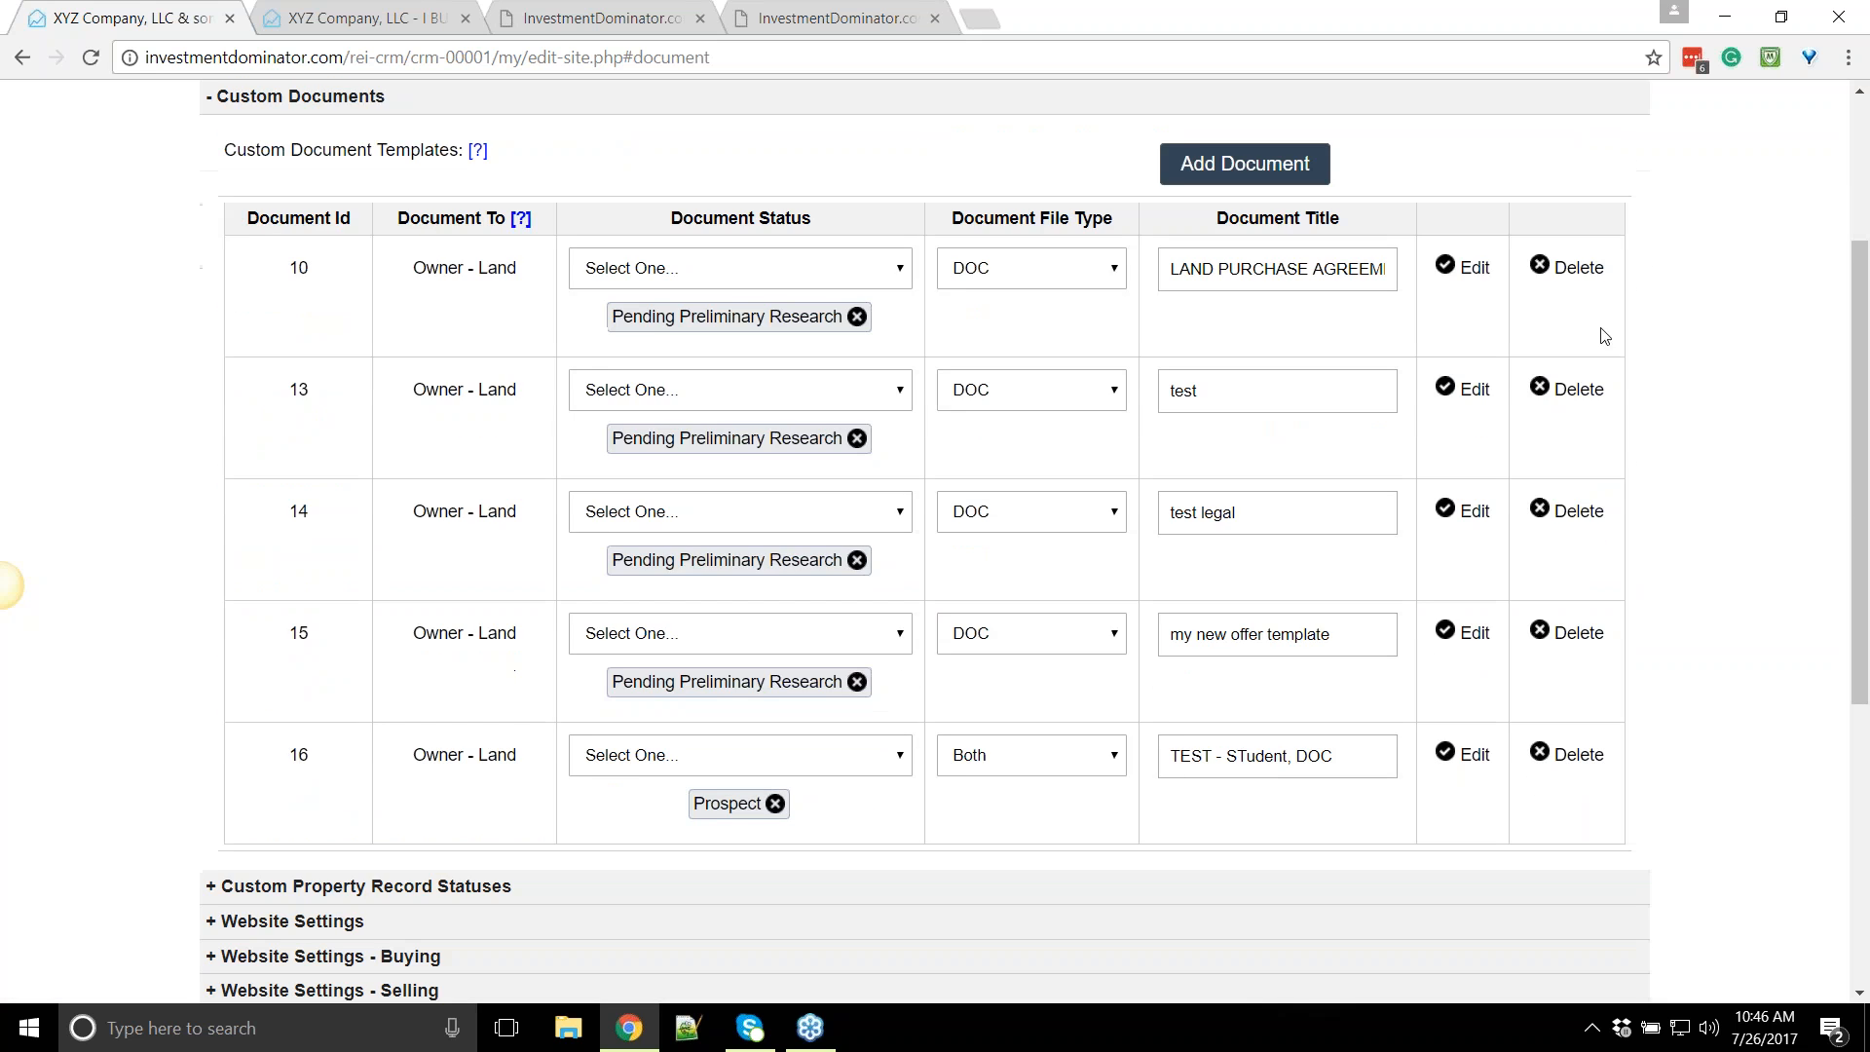
Cancel a deletion of the LAND PURCHASE AGREEMENT template and delete the TEST - STudent, DOC template
{"action": "left_click", "coordinate": [1570, 273]}
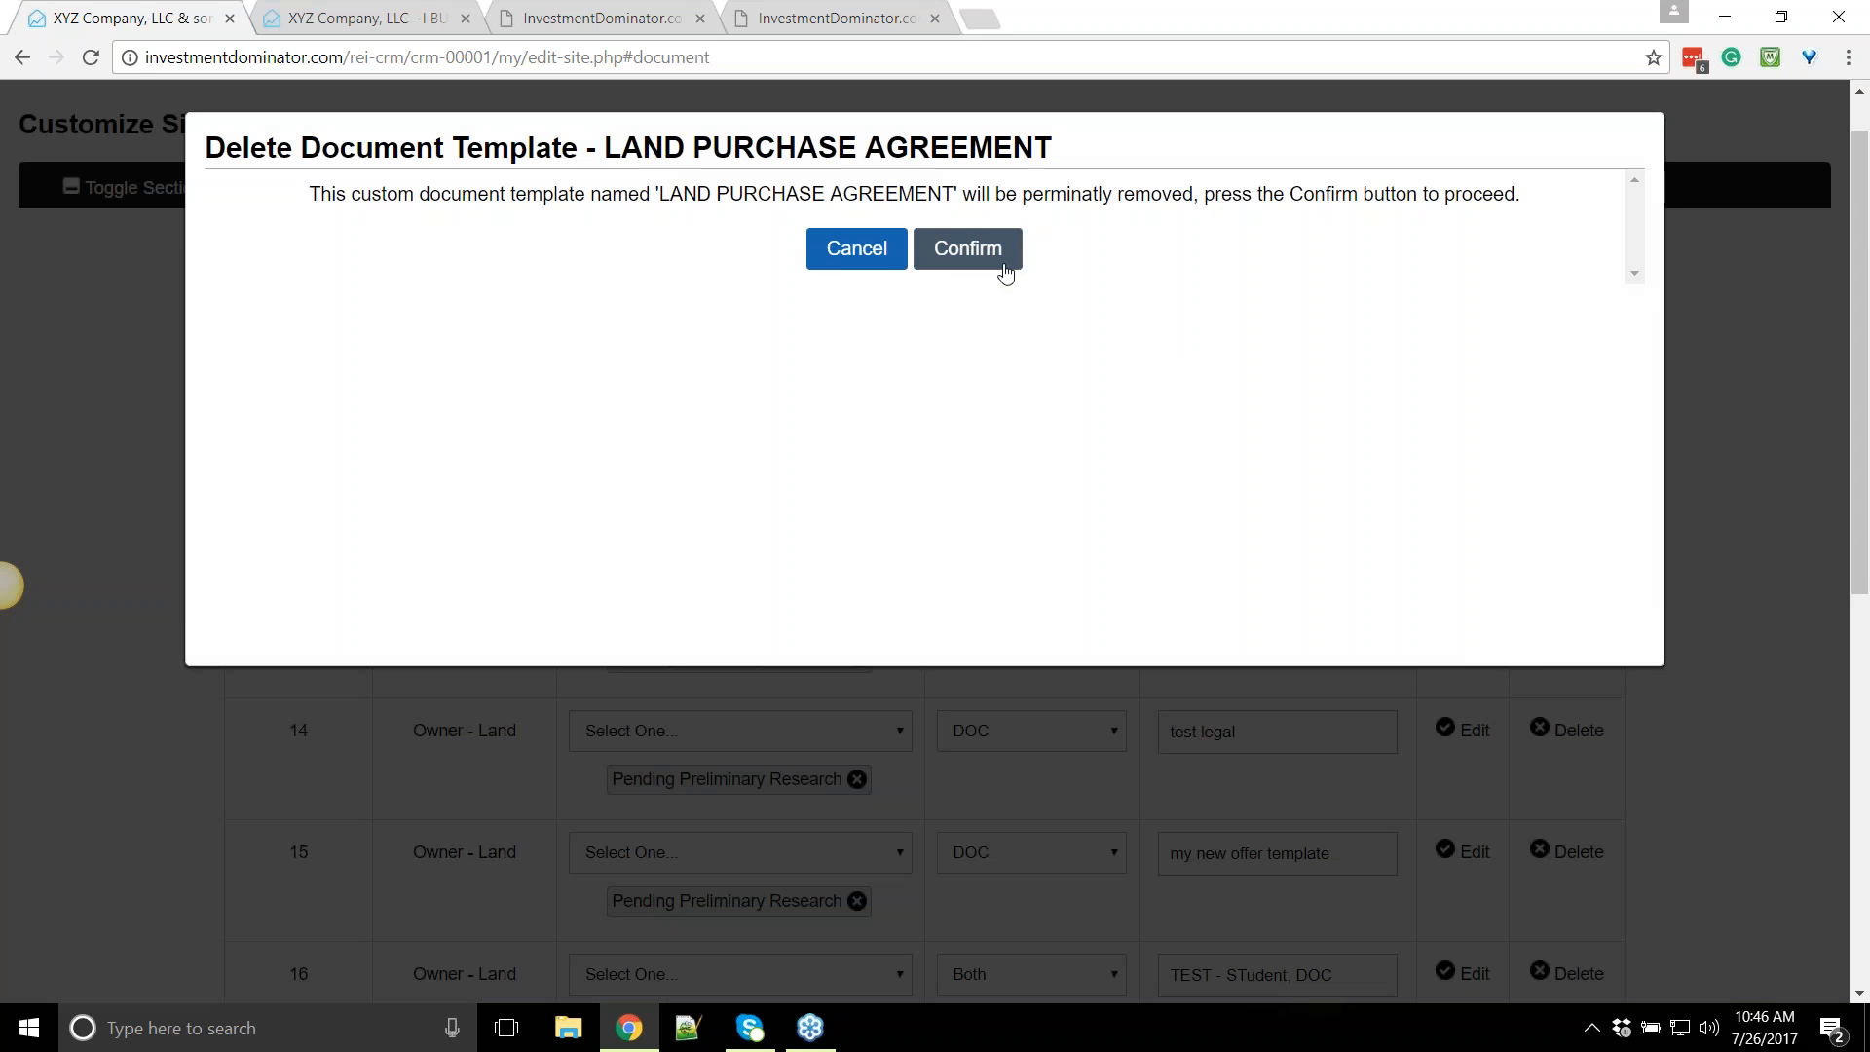
{"action": "left_click", "coordinate": [849, 250]}
{"action": "scroll", "coordinate": [1354, 692], "scroll_direction": "down", "scroll_amount": 3}
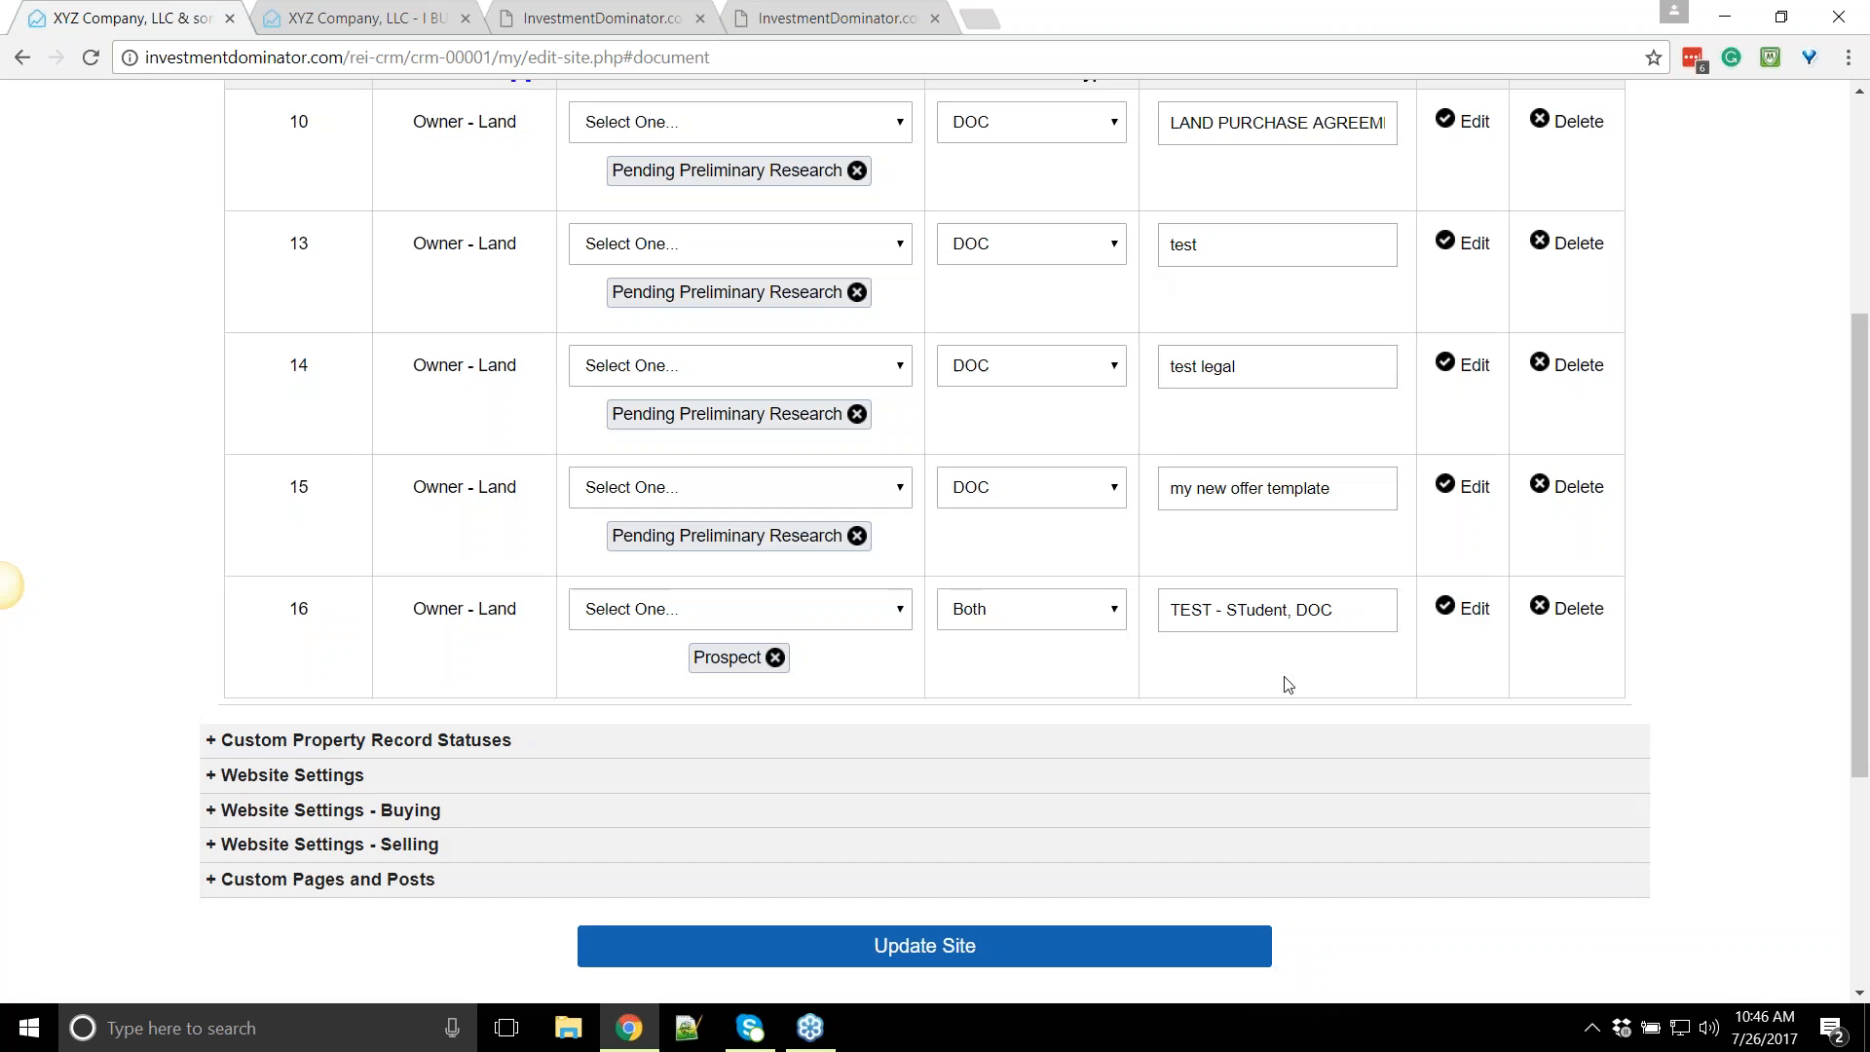
{"action": "left_click", "coordinate": [1568, 609]}
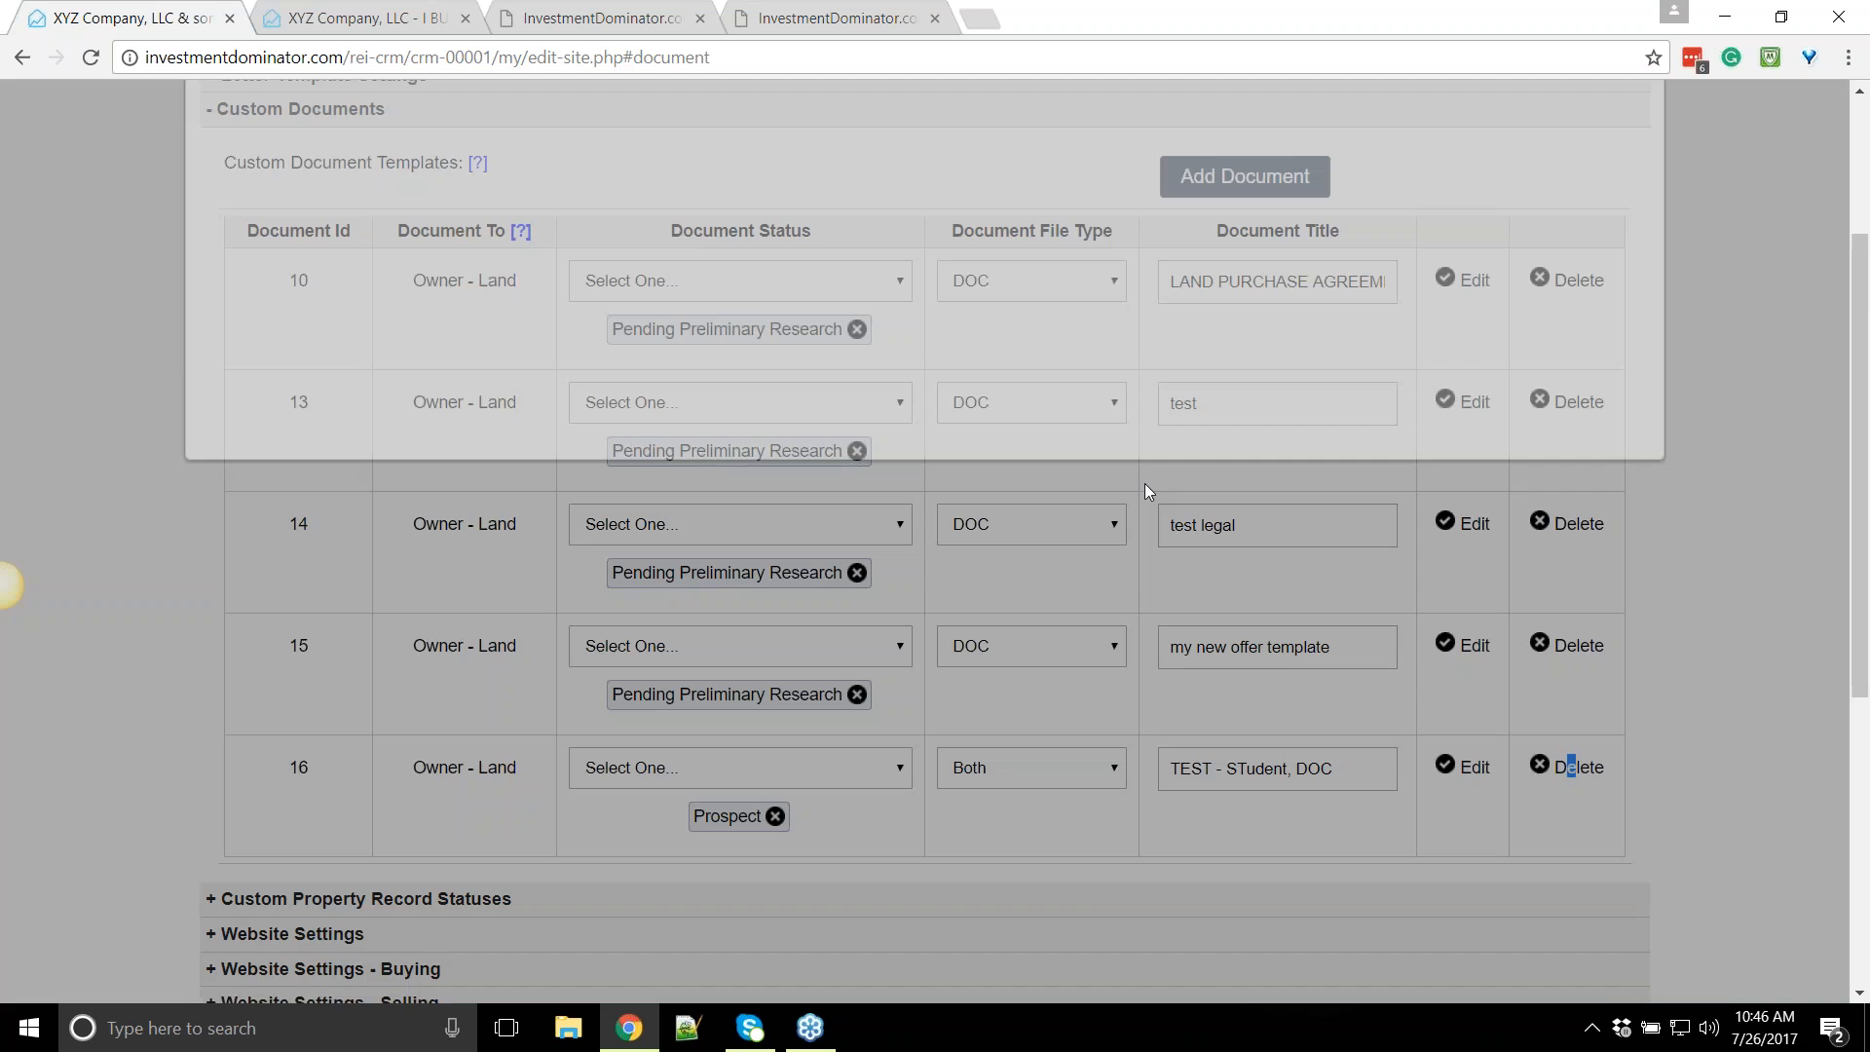
{"action": "left_click", "coordinate": [974, 255]}
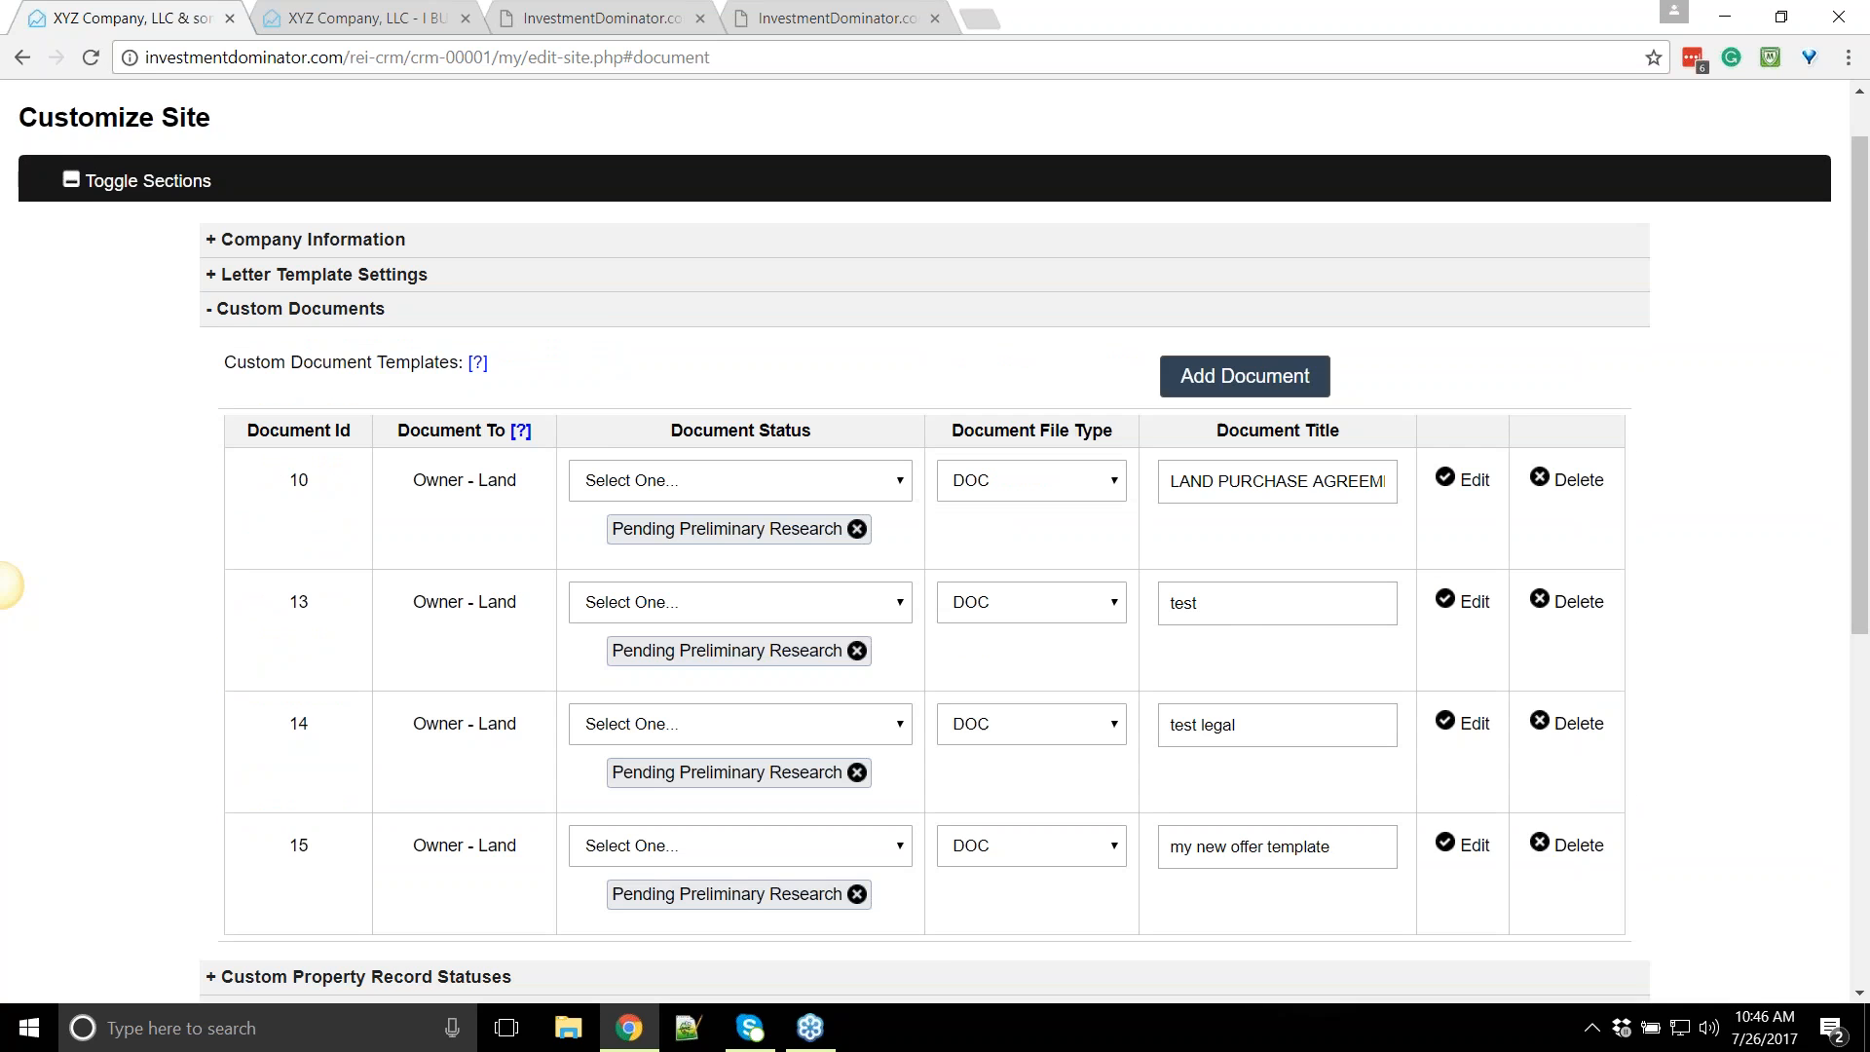
Start a new custom document template and address it to Owner - Land Only
{"action": "scroll", "coordinate": [1198, 370], "scroll_direction": "up", "scroll_amount": 3}
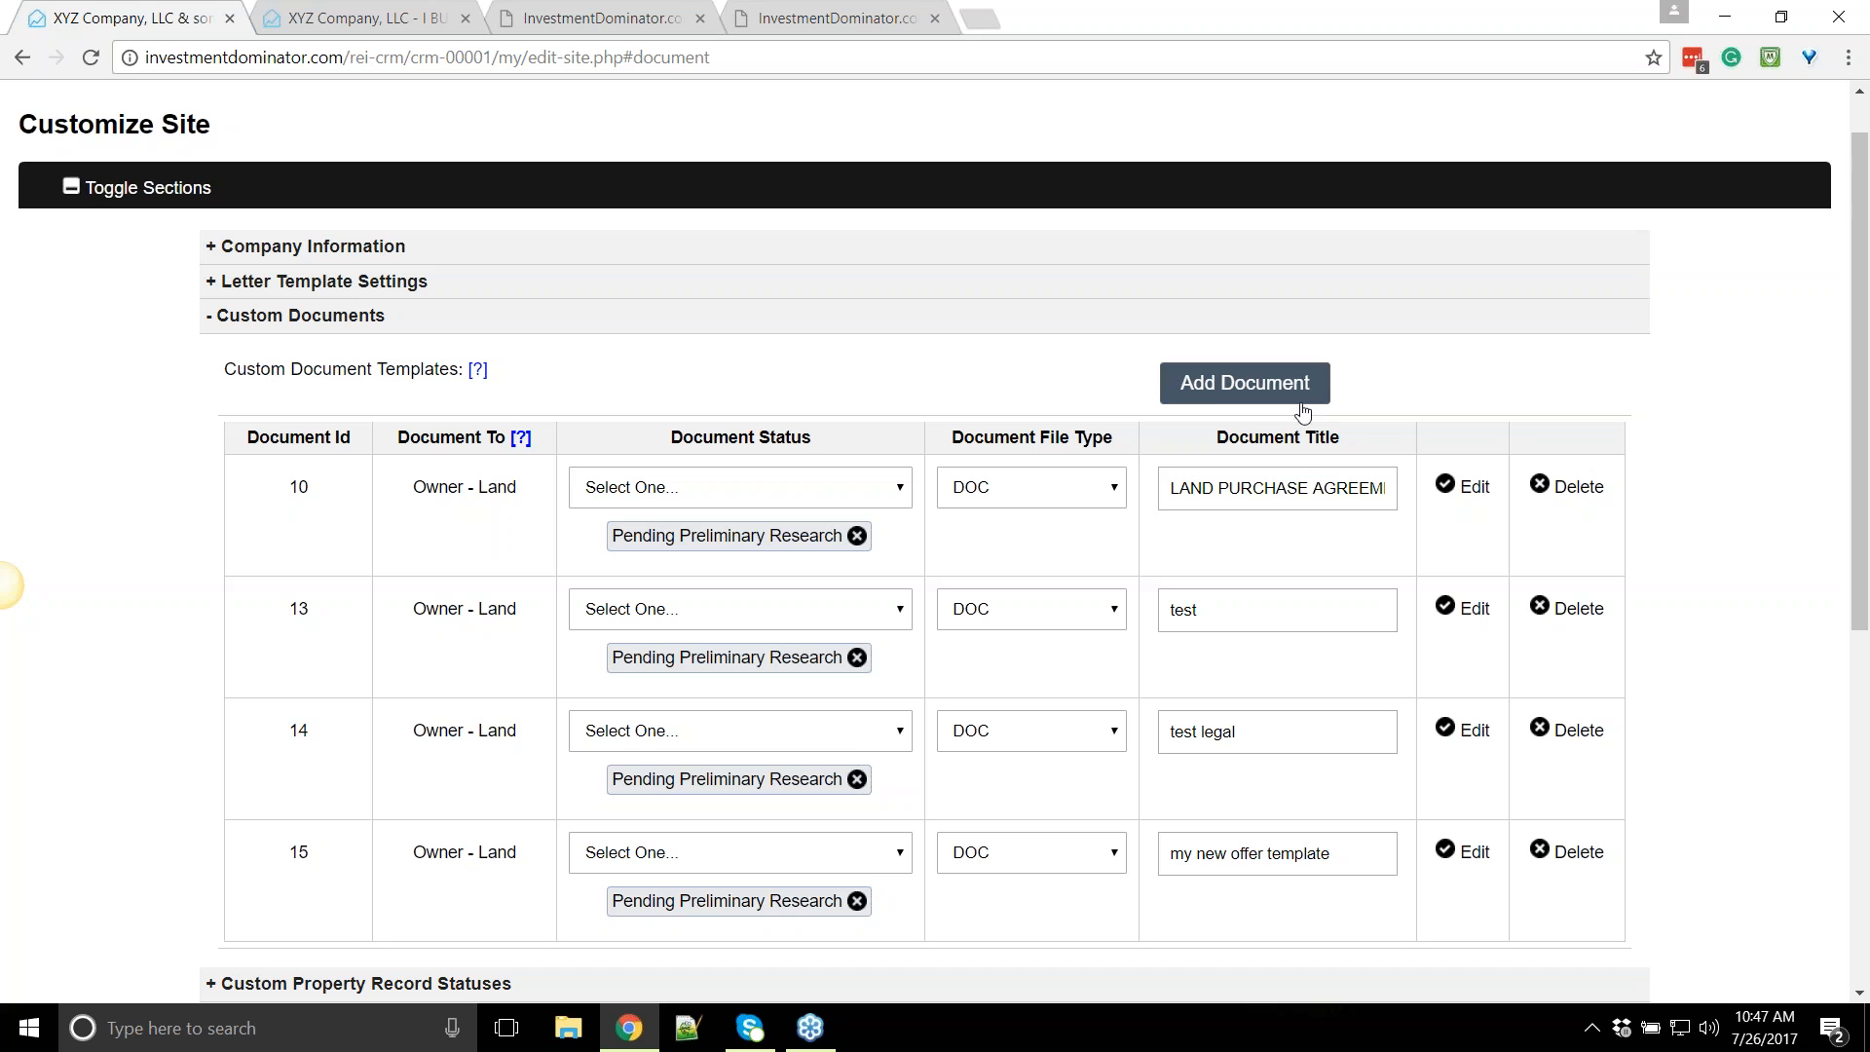
{"action": "scroll", "coordinate": [1169, 439], "scroll_direction": "down", "scroll_amount": 2}
{"action": "scroll", "coordinate": [1227, 399], "scroll_direction": "up", "scroll_amount": 2}
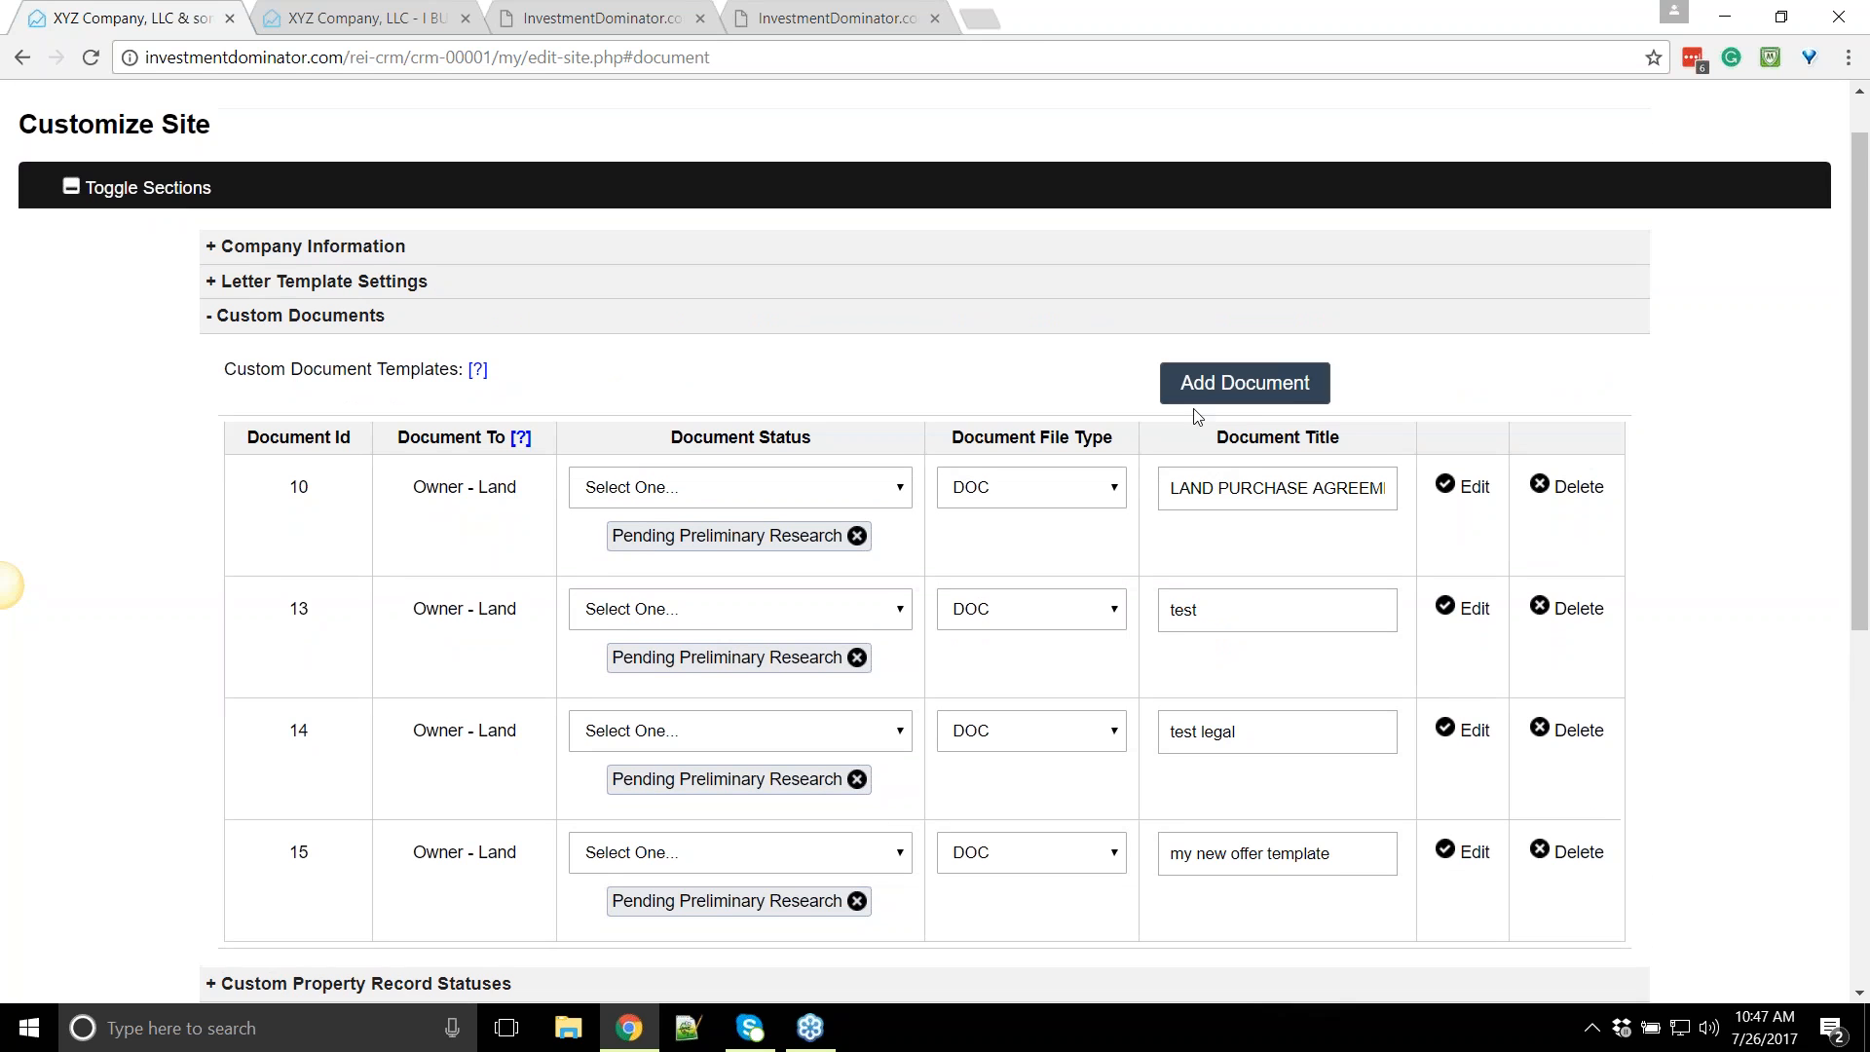
{"action": "left_click", "coordinate": [1247, 386]}
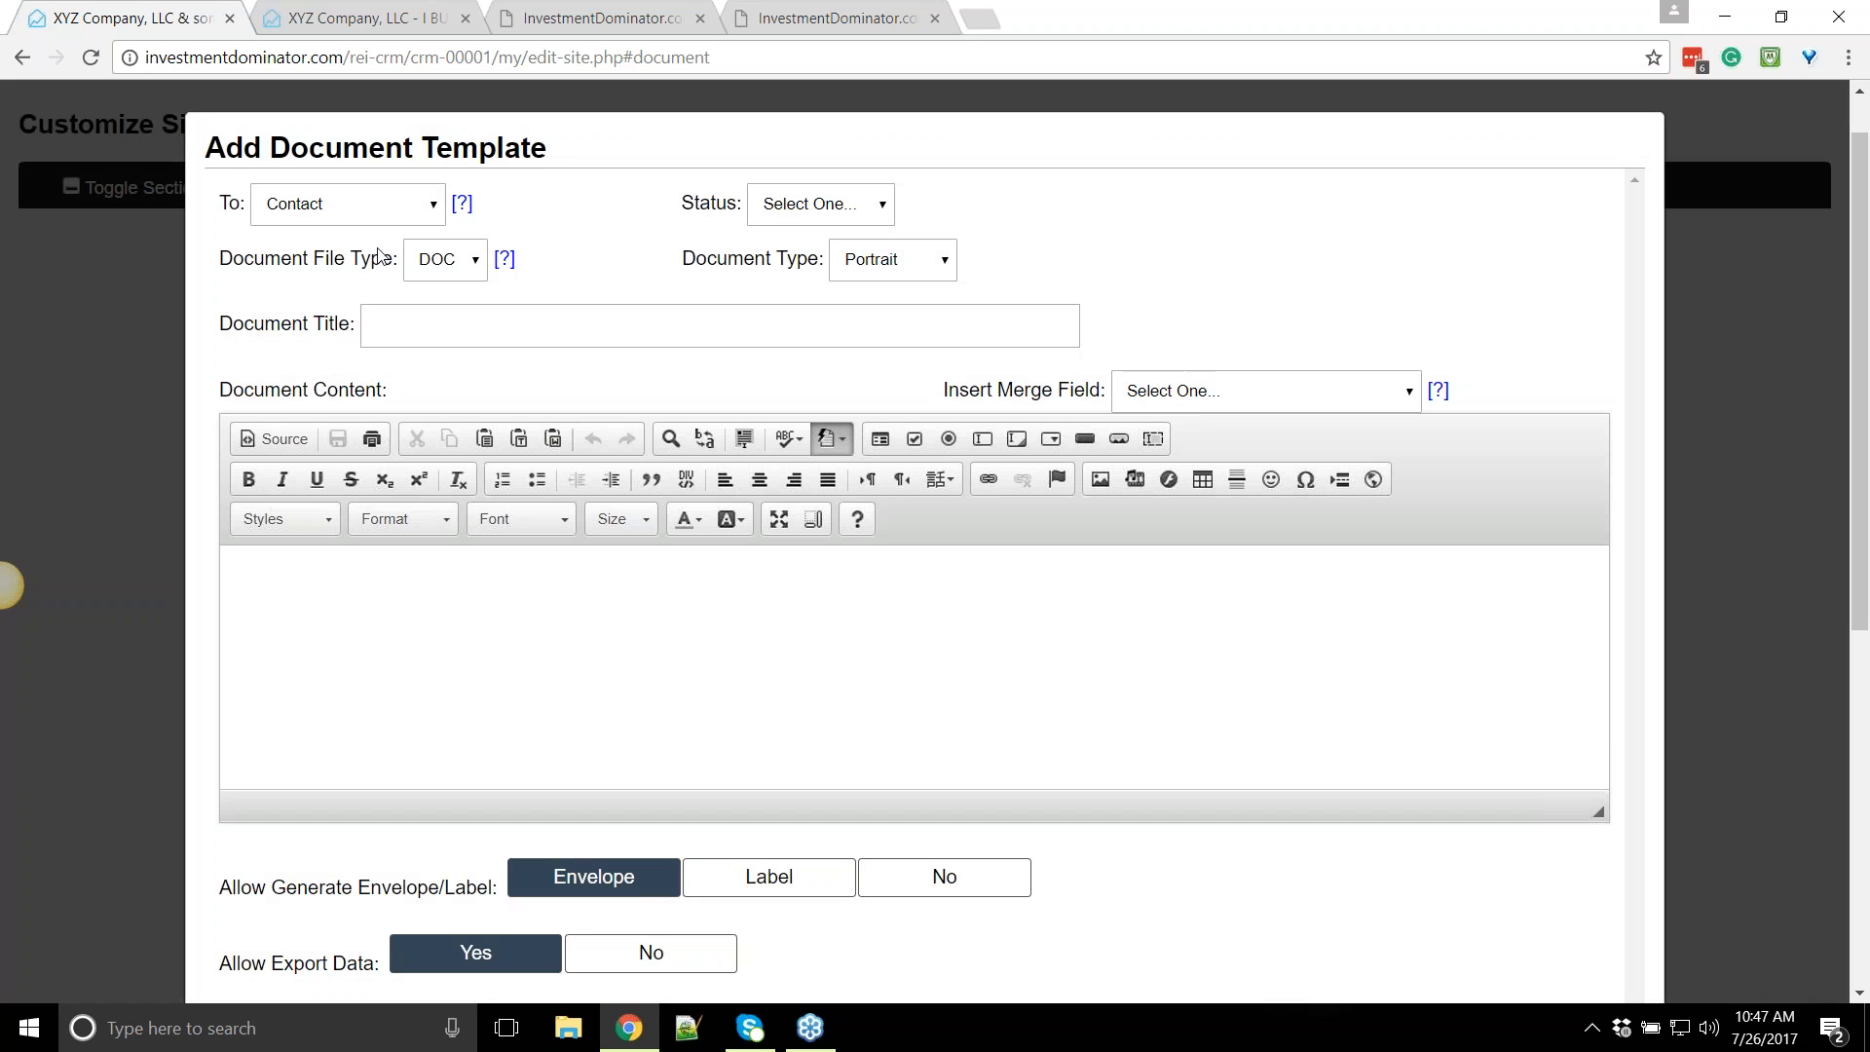
{"action": "left_click", "coordinate": [314, 210]}
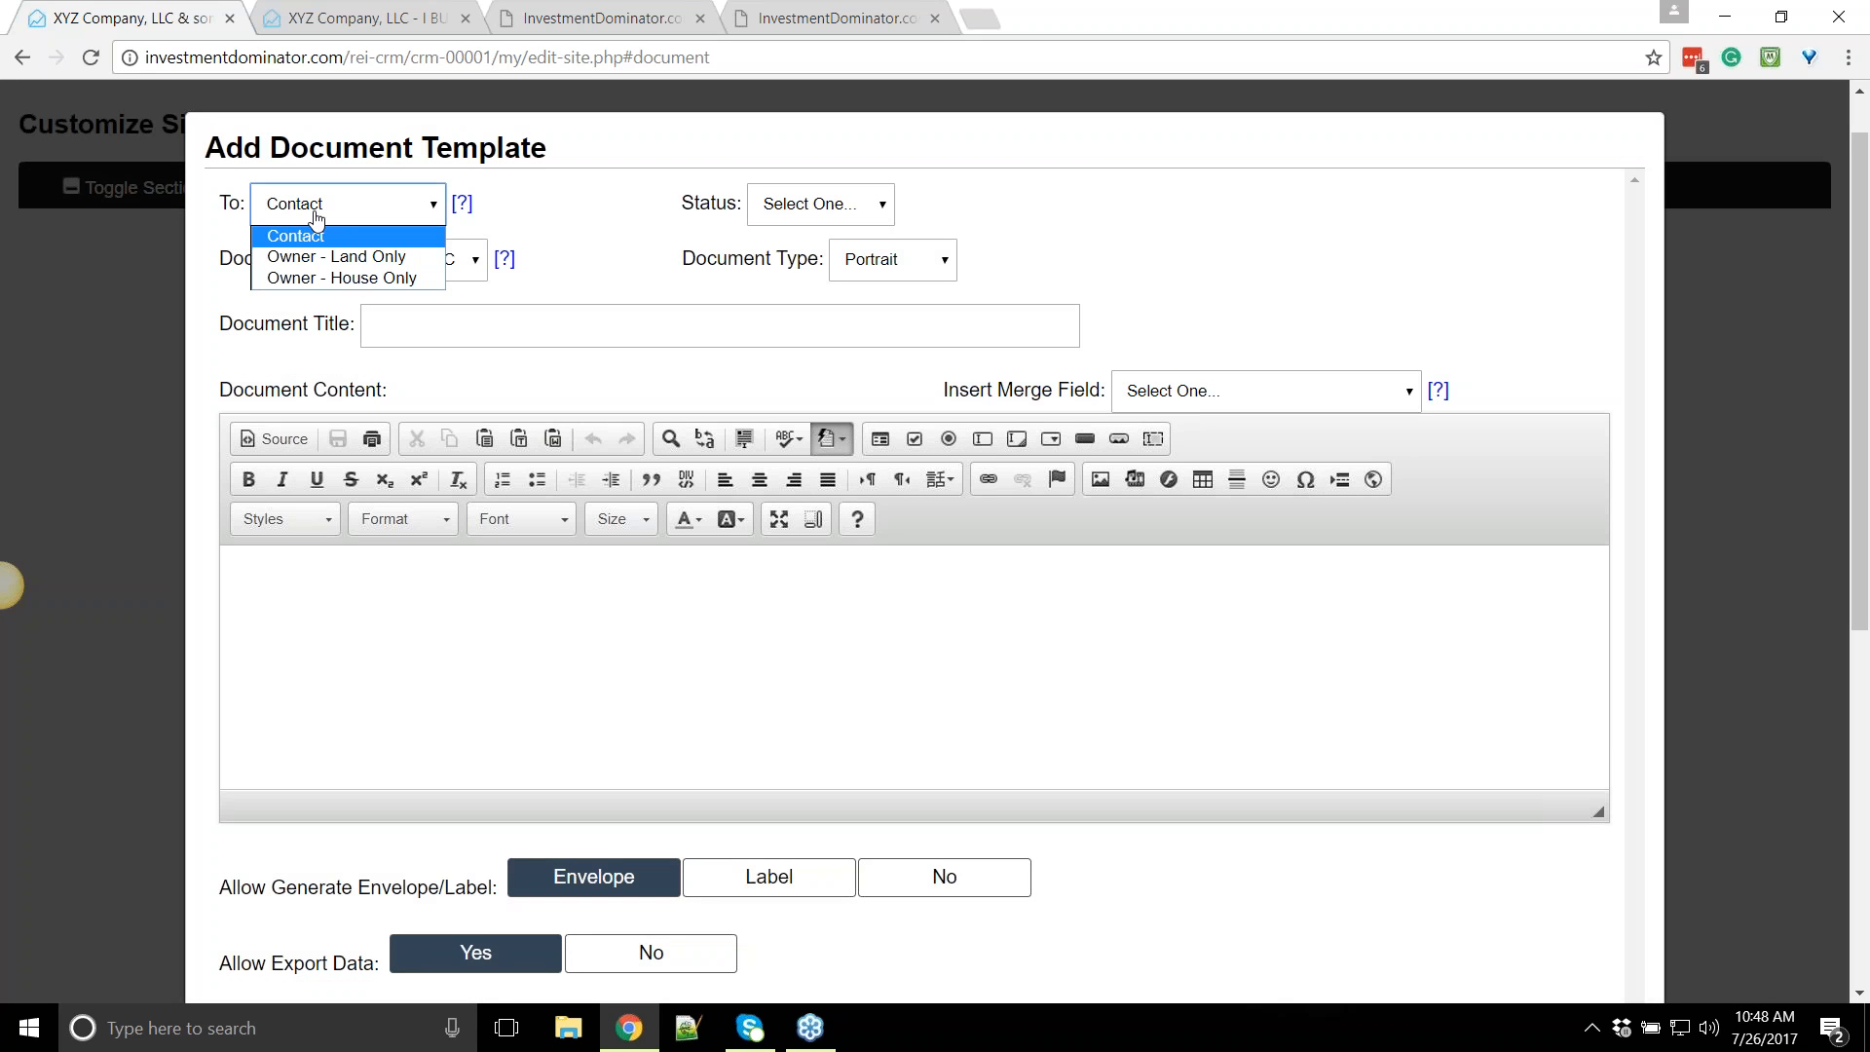
{"action": "left_click_drag", "start_coordinate": [248, 206], "coordinate": [220, 207]}
{"action": "left_click", "coordinate": [307, 214]}
{"action": "left_click", "coordinate": [337, 260]}
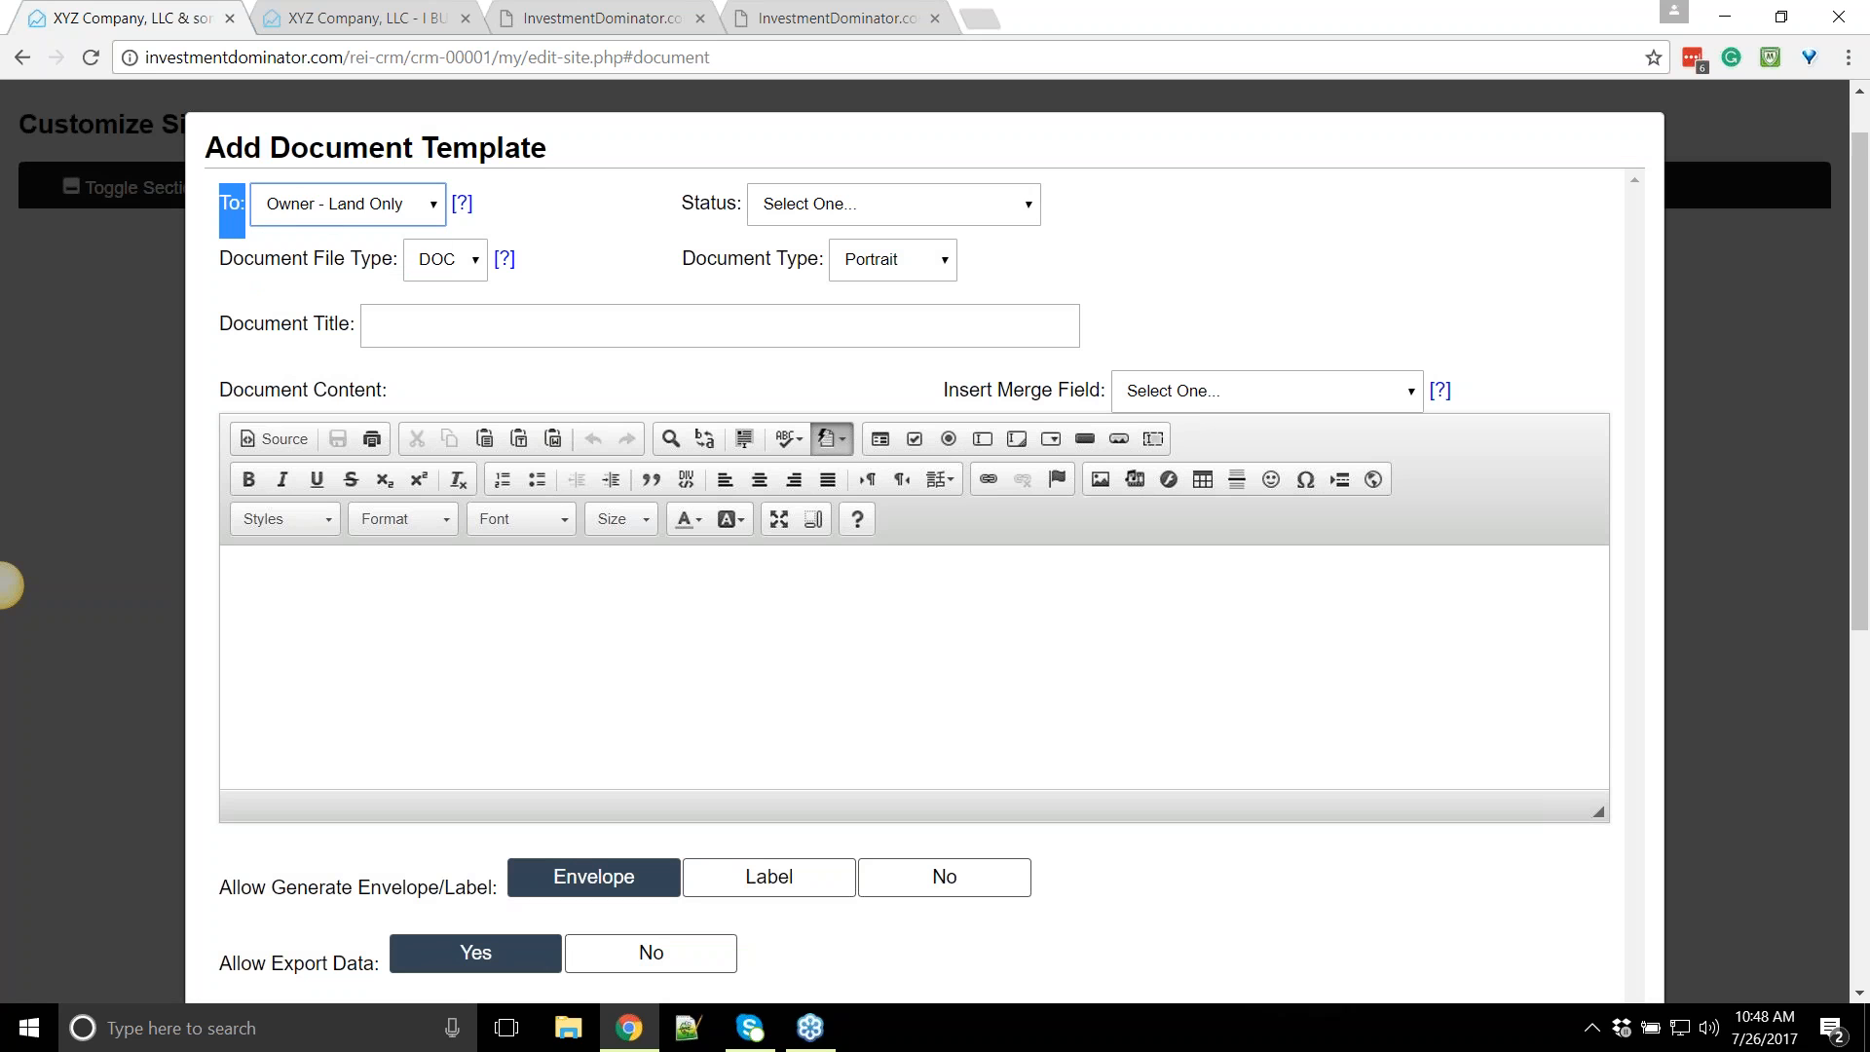
{"action": "left_click", "coordinate": [232, 207]}
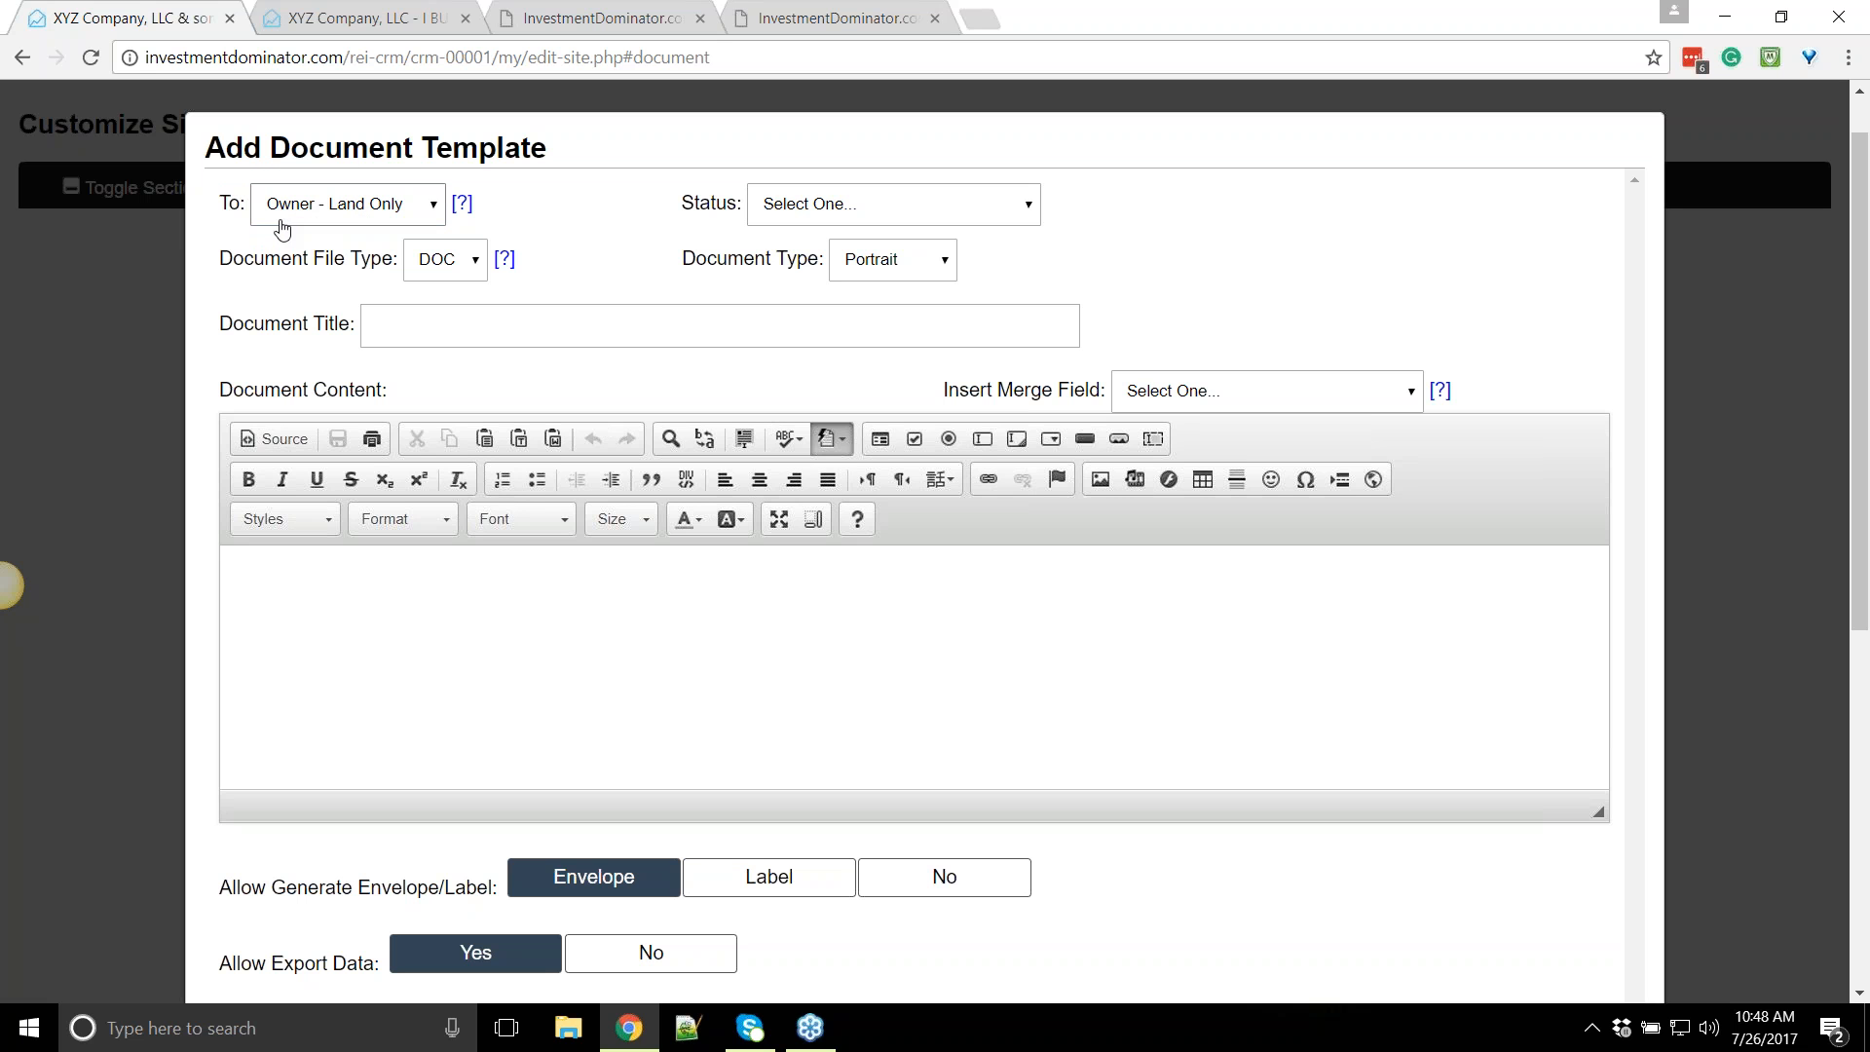
Assign the Mailed Letter 1 status to the new document template
{"action": "left_click", "coordinate": [844, 214]}
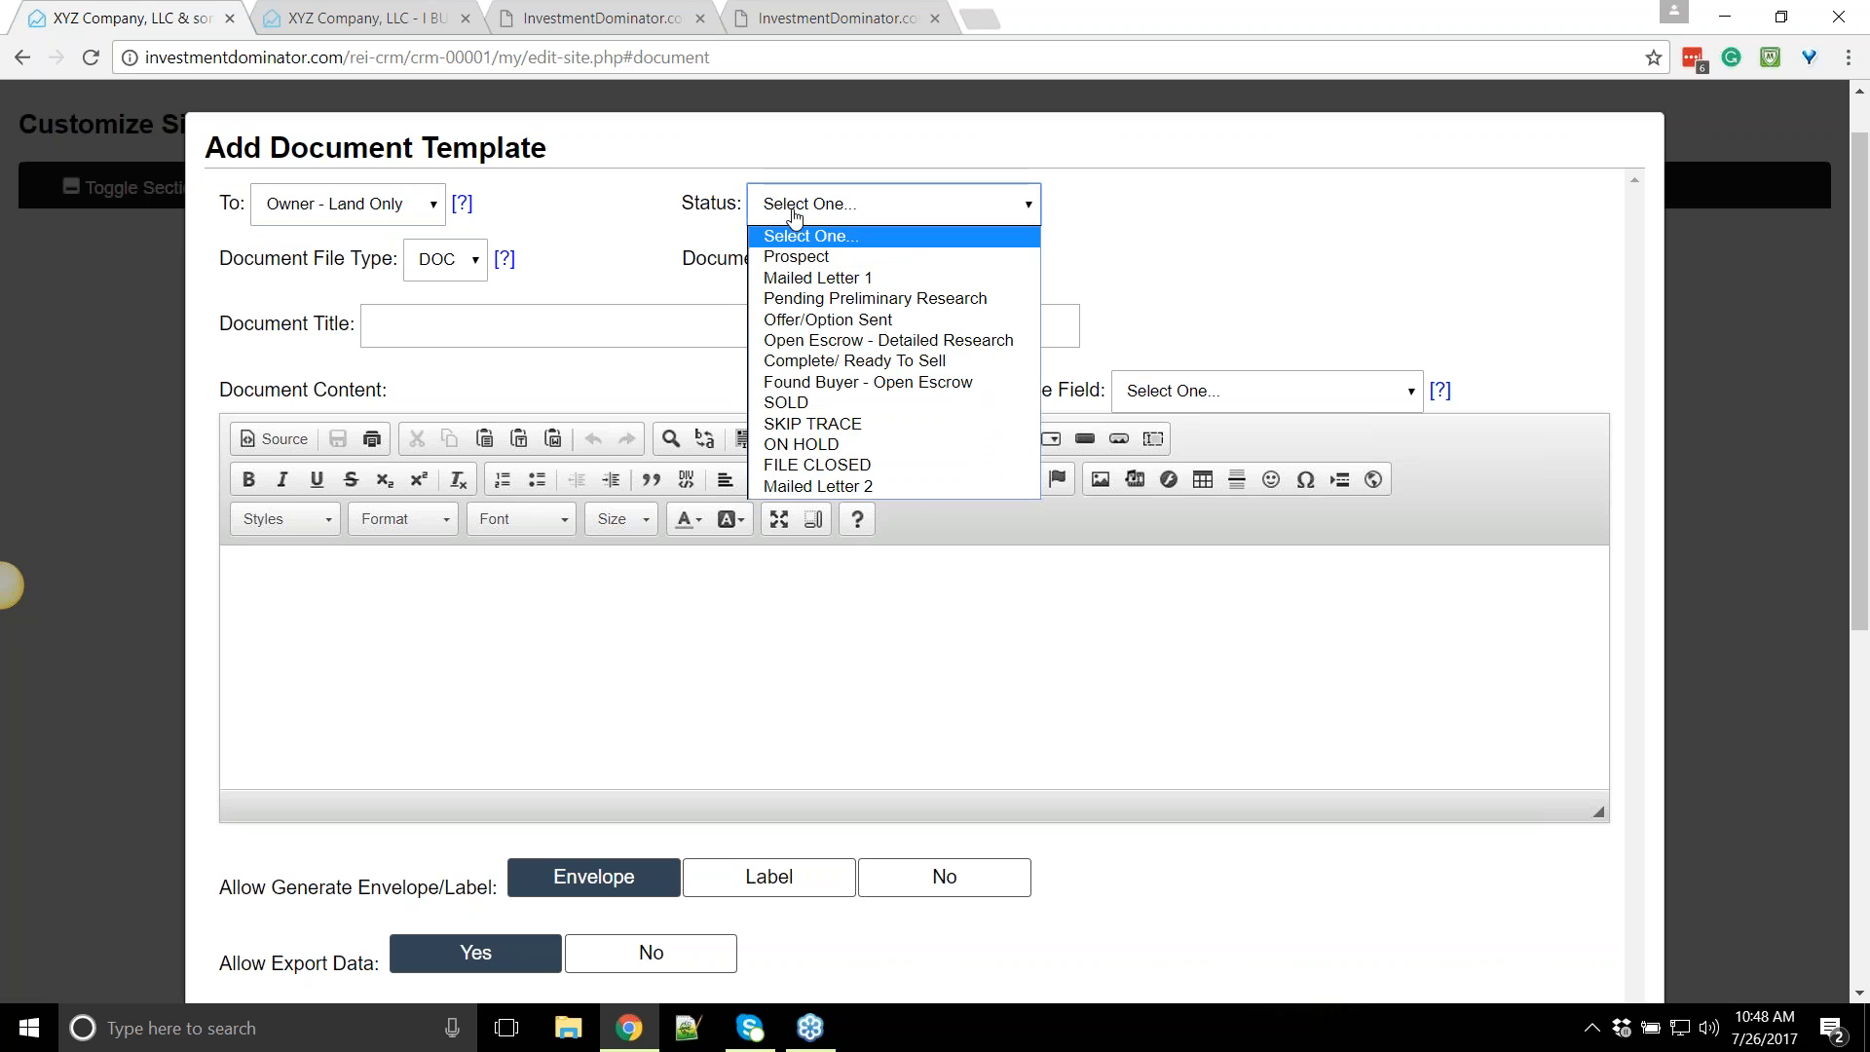
{"action": "left_click", "coordinate": [697, 202]}
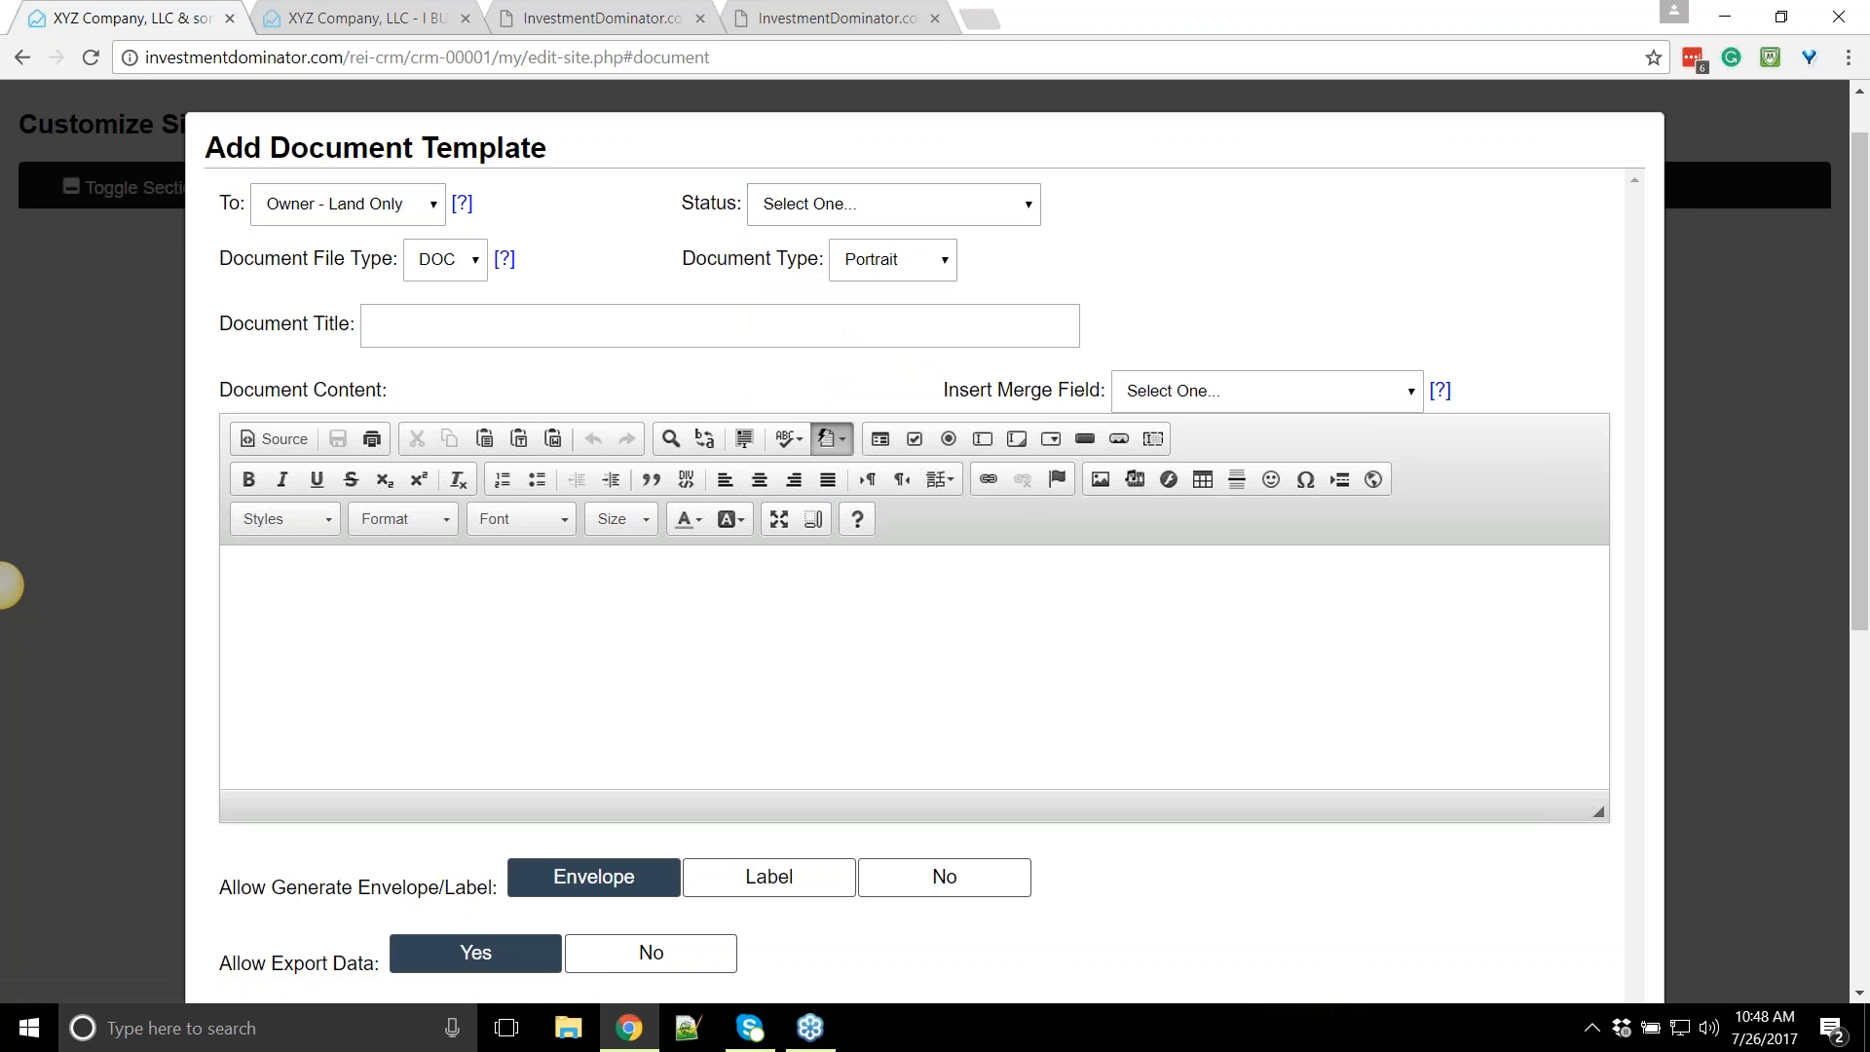
{"action": "left_click", "coordinate": [776, 206]}
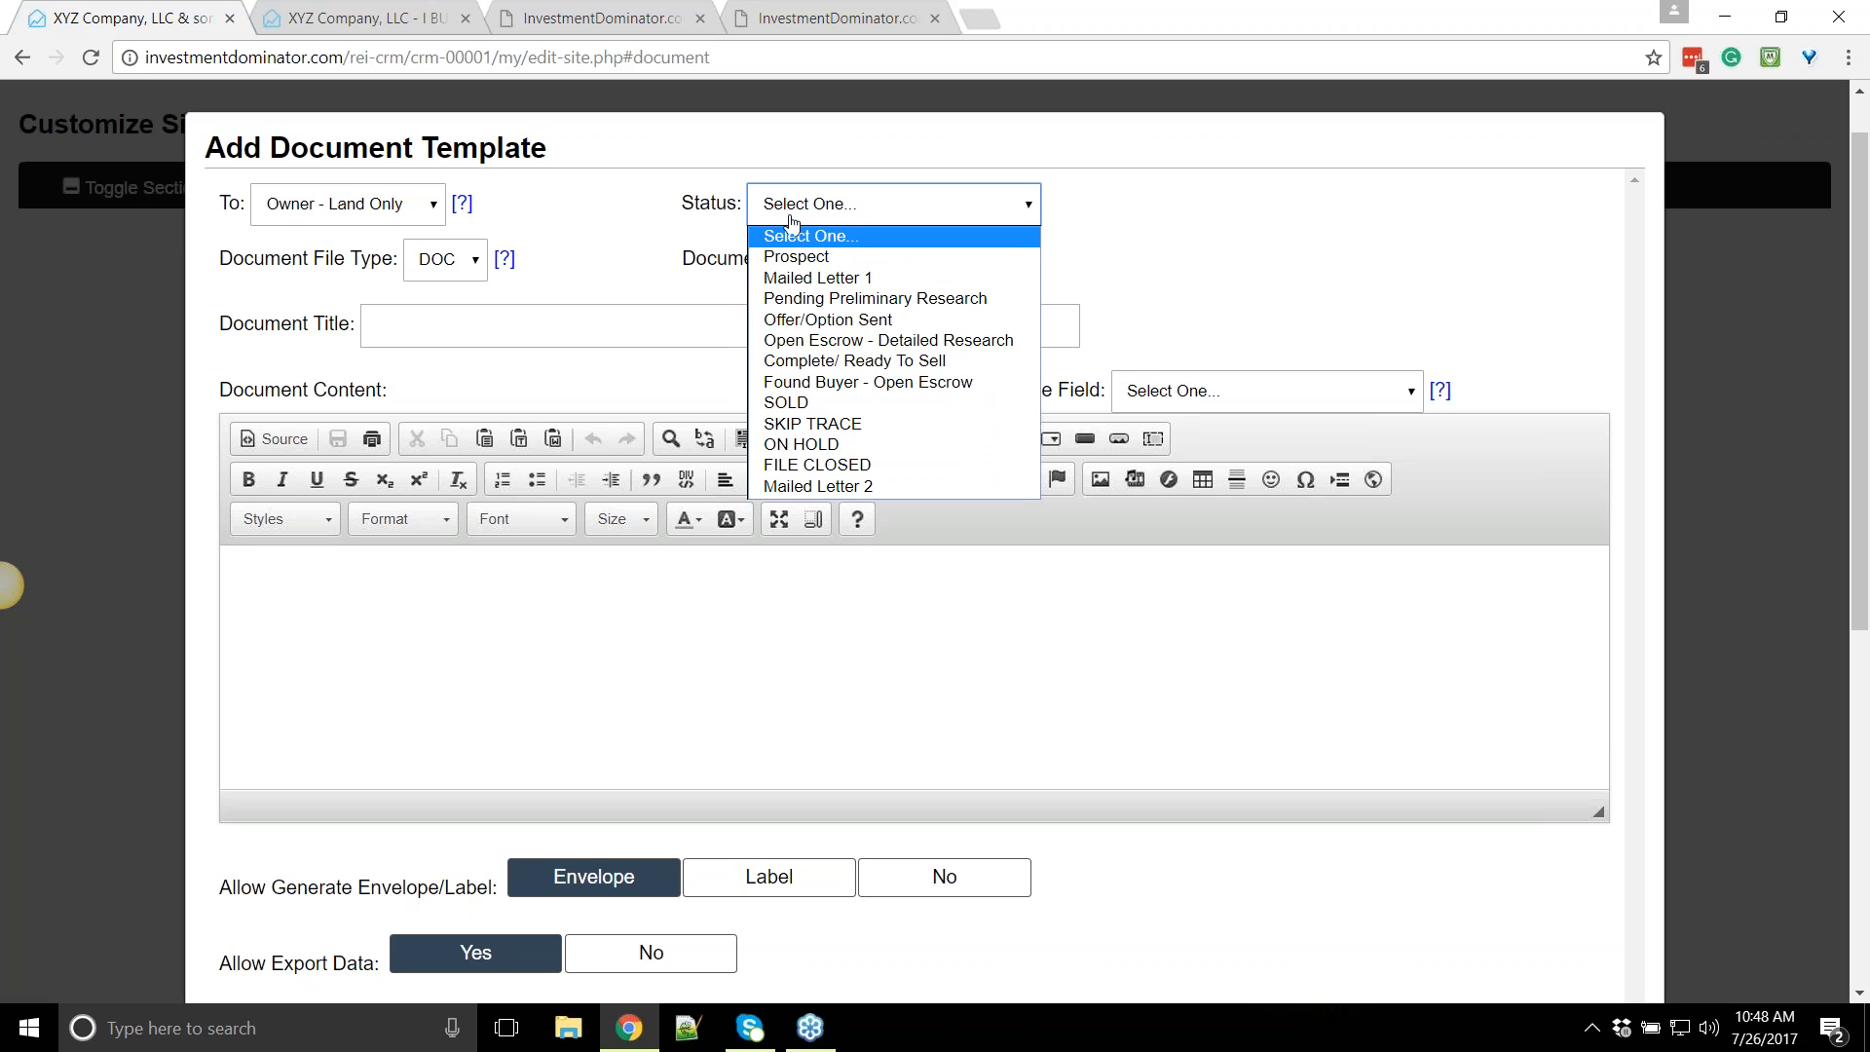
{"action": "left_click", "coordinate": [809, 279]}
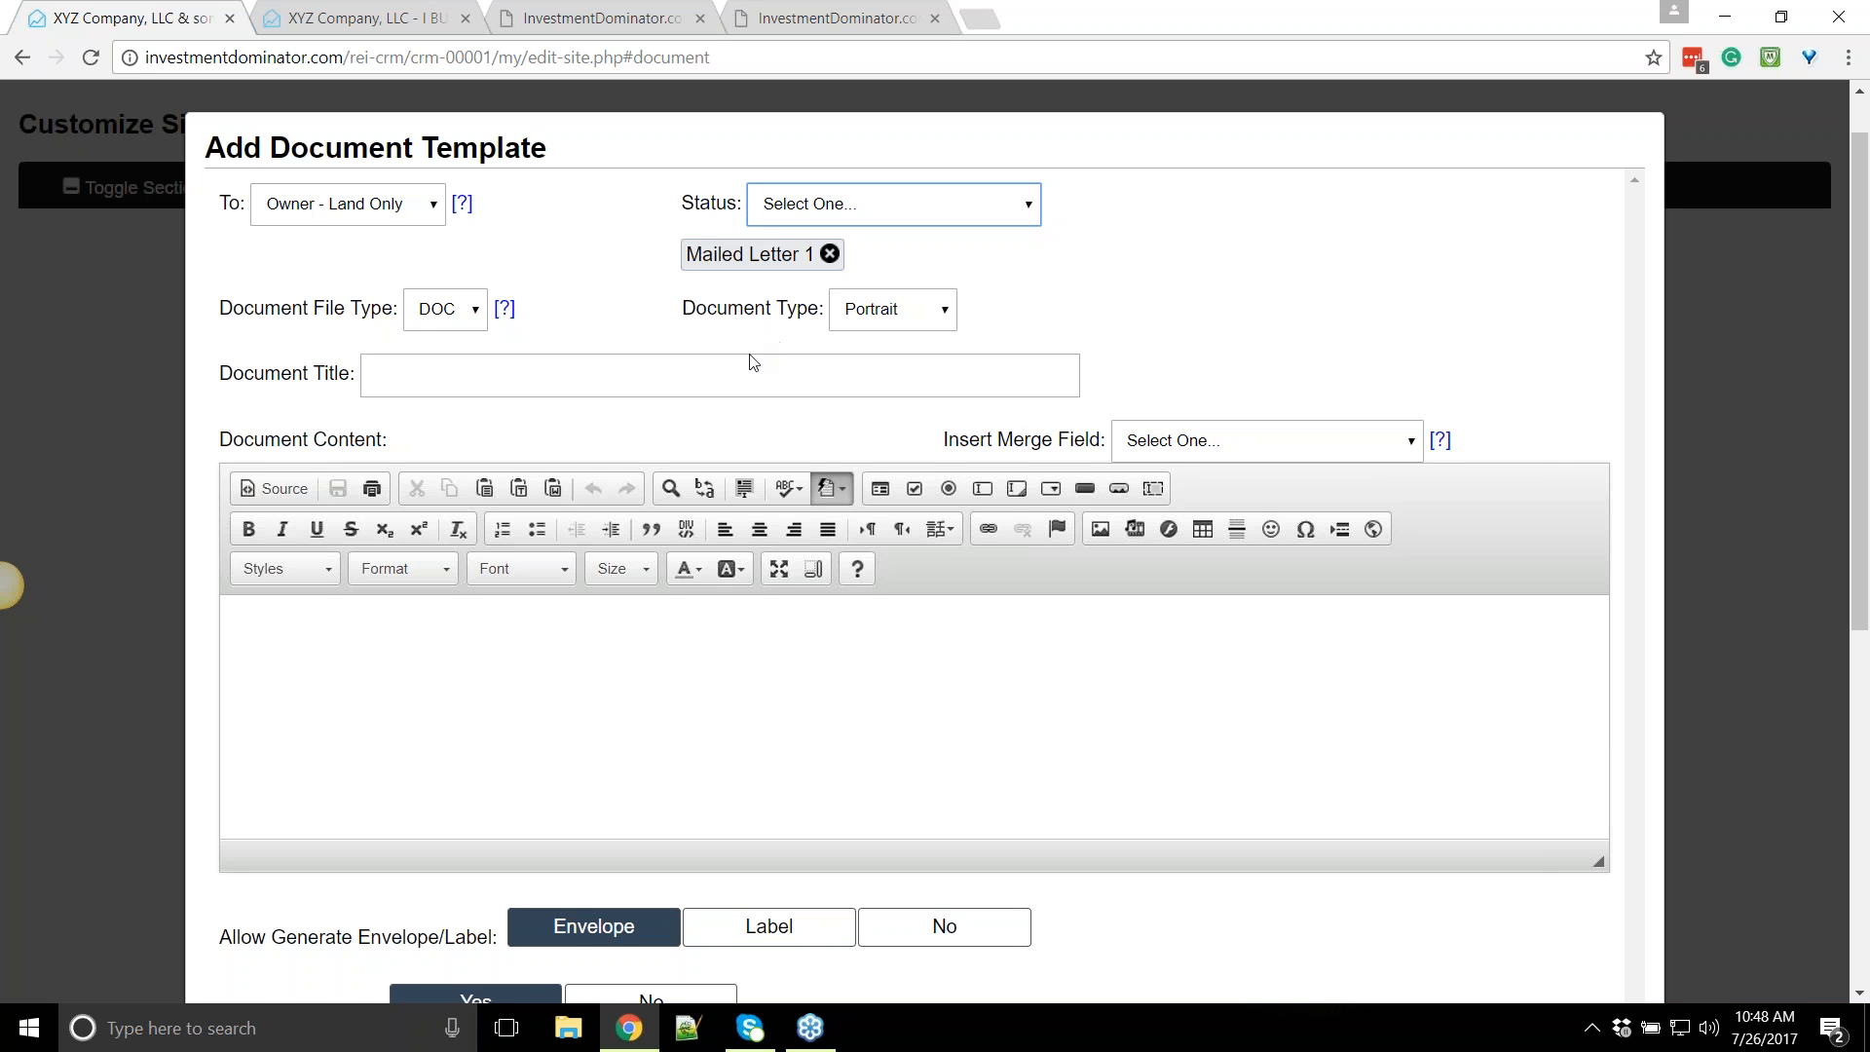
Set the template's document file type to PDF and title it "Letter 2"
{"action": "scroll", "coordinate": [751, 359], "scroll_direction": "down", "scroll_amount": 1}
{"action": "left_click", "coordinate": [431, 190]}
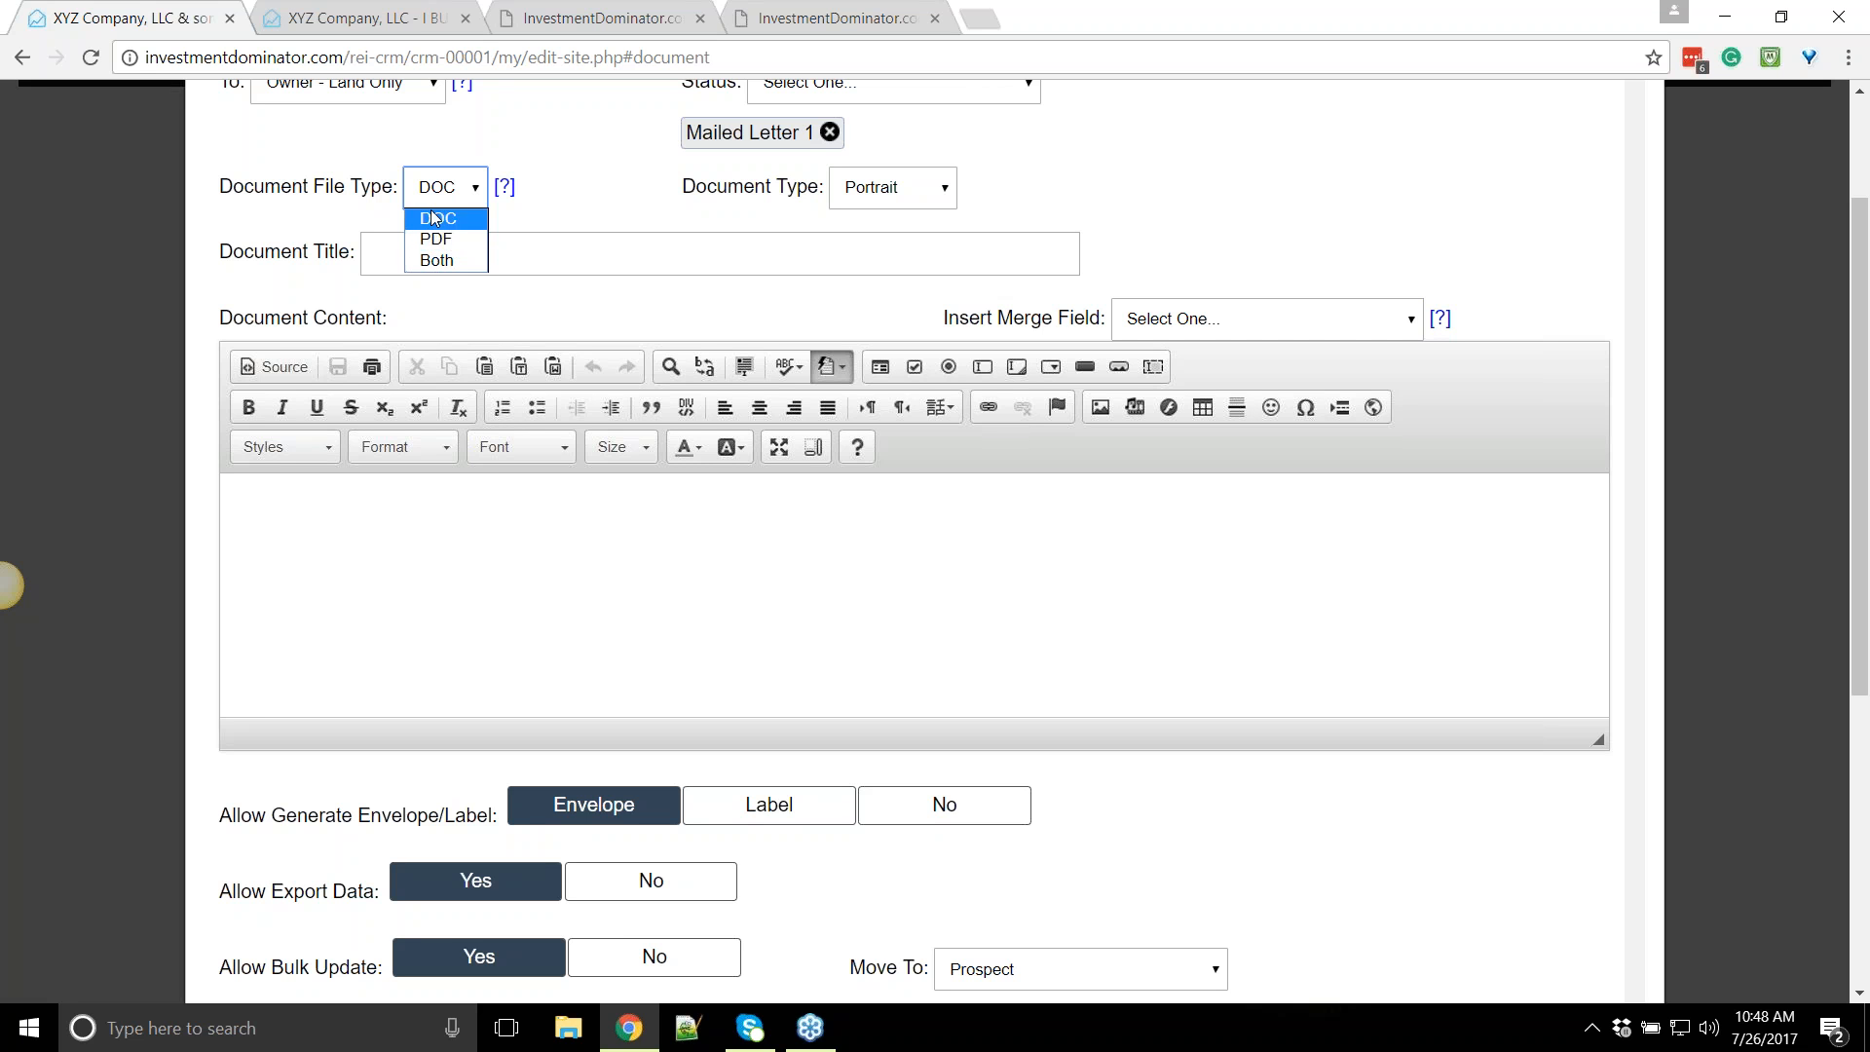
{"action": "left_click", "coordinate": [443, 240]}
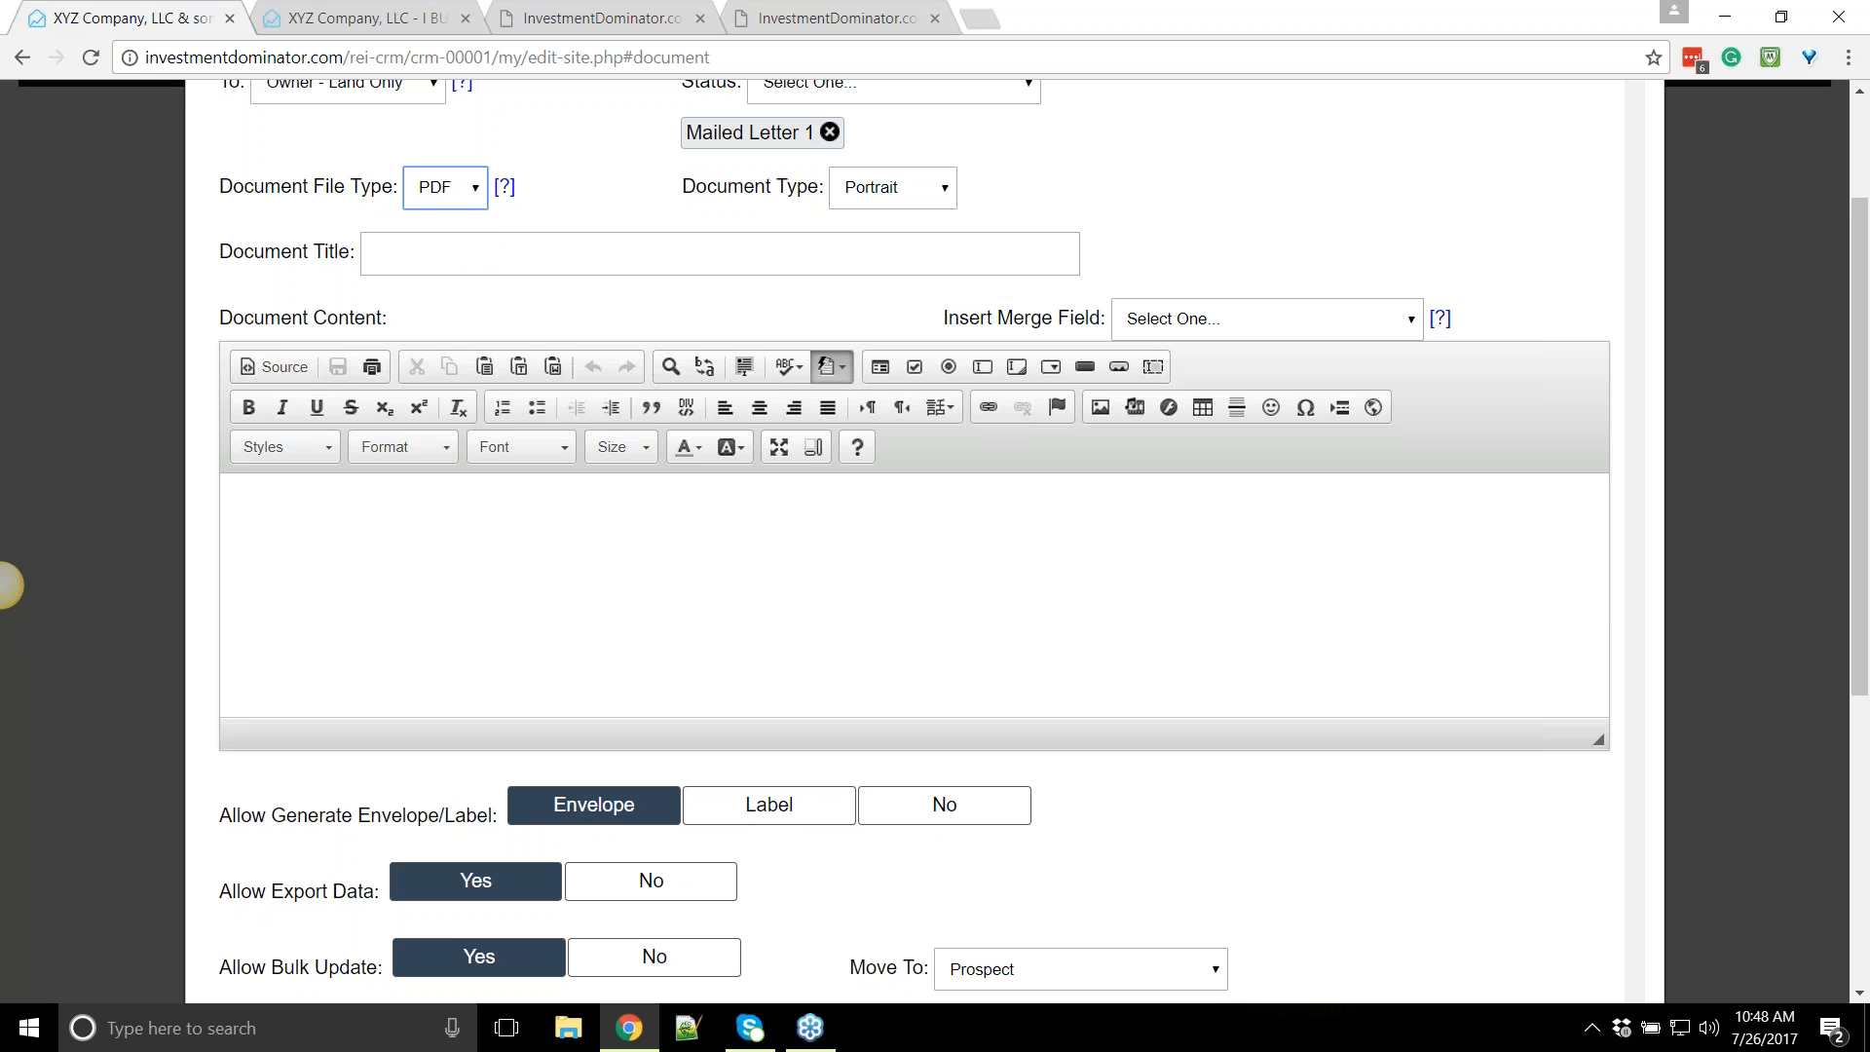
{"action": "left_click", "coordinate": [433, 190]}
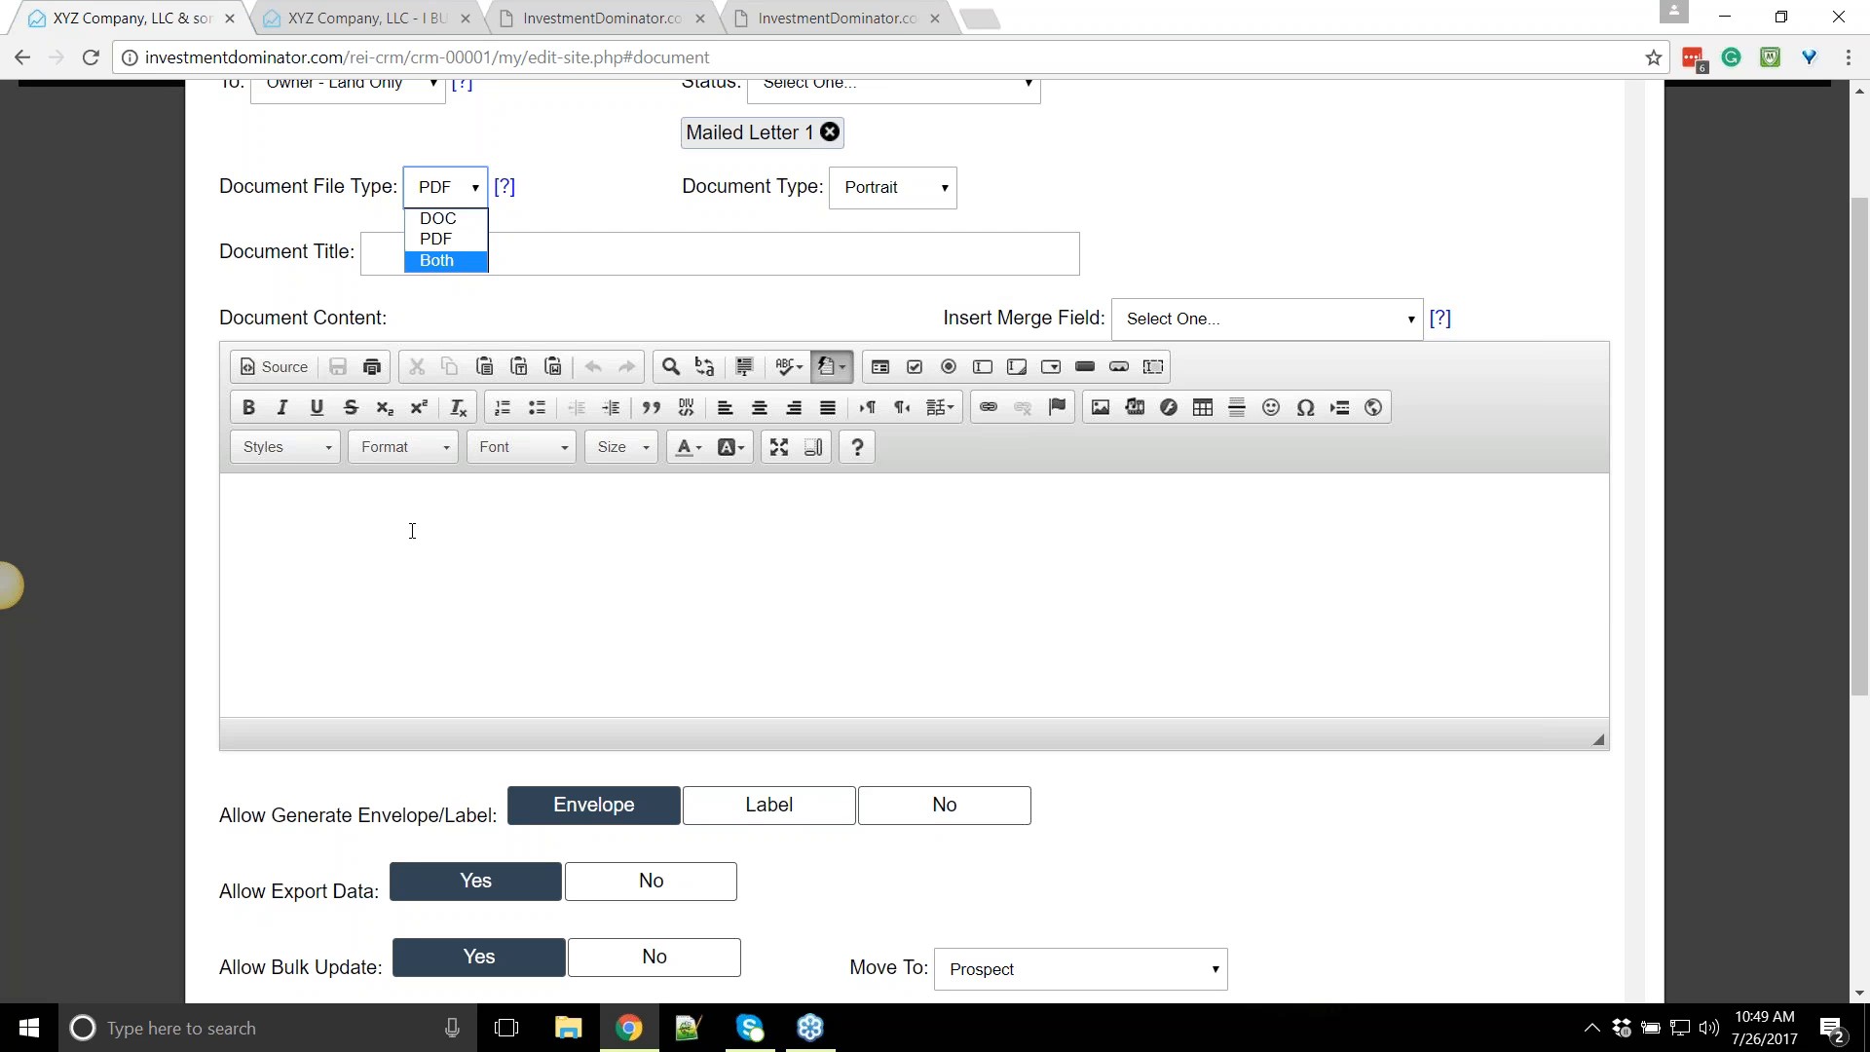
{"action": "left_click", "coordinate": [445, 241]}
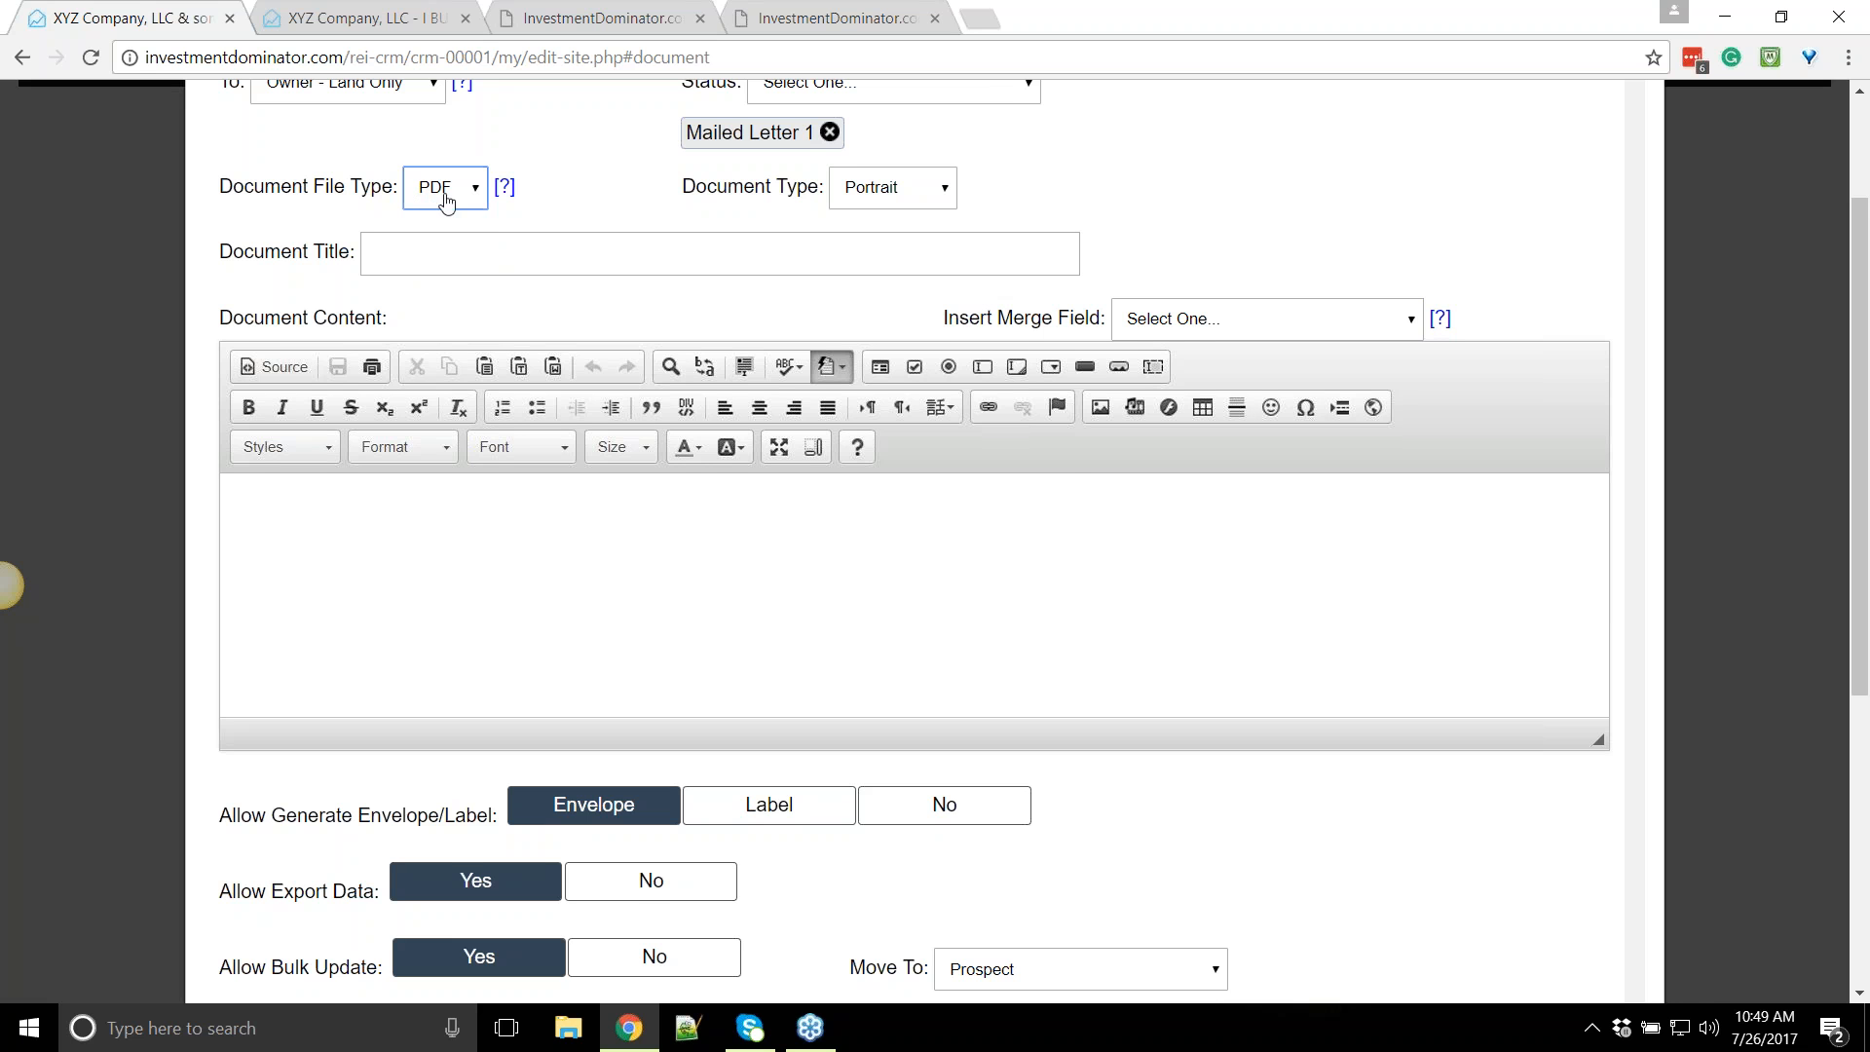
{"action": "left_click", "coordinate": [438, 570]}
{"action": "scroll", "coordinate": [425, 296], "scroll_direction": "up", "scroll_amount": 1}
{"action": "left_click", "coordinate": [427, 379]}
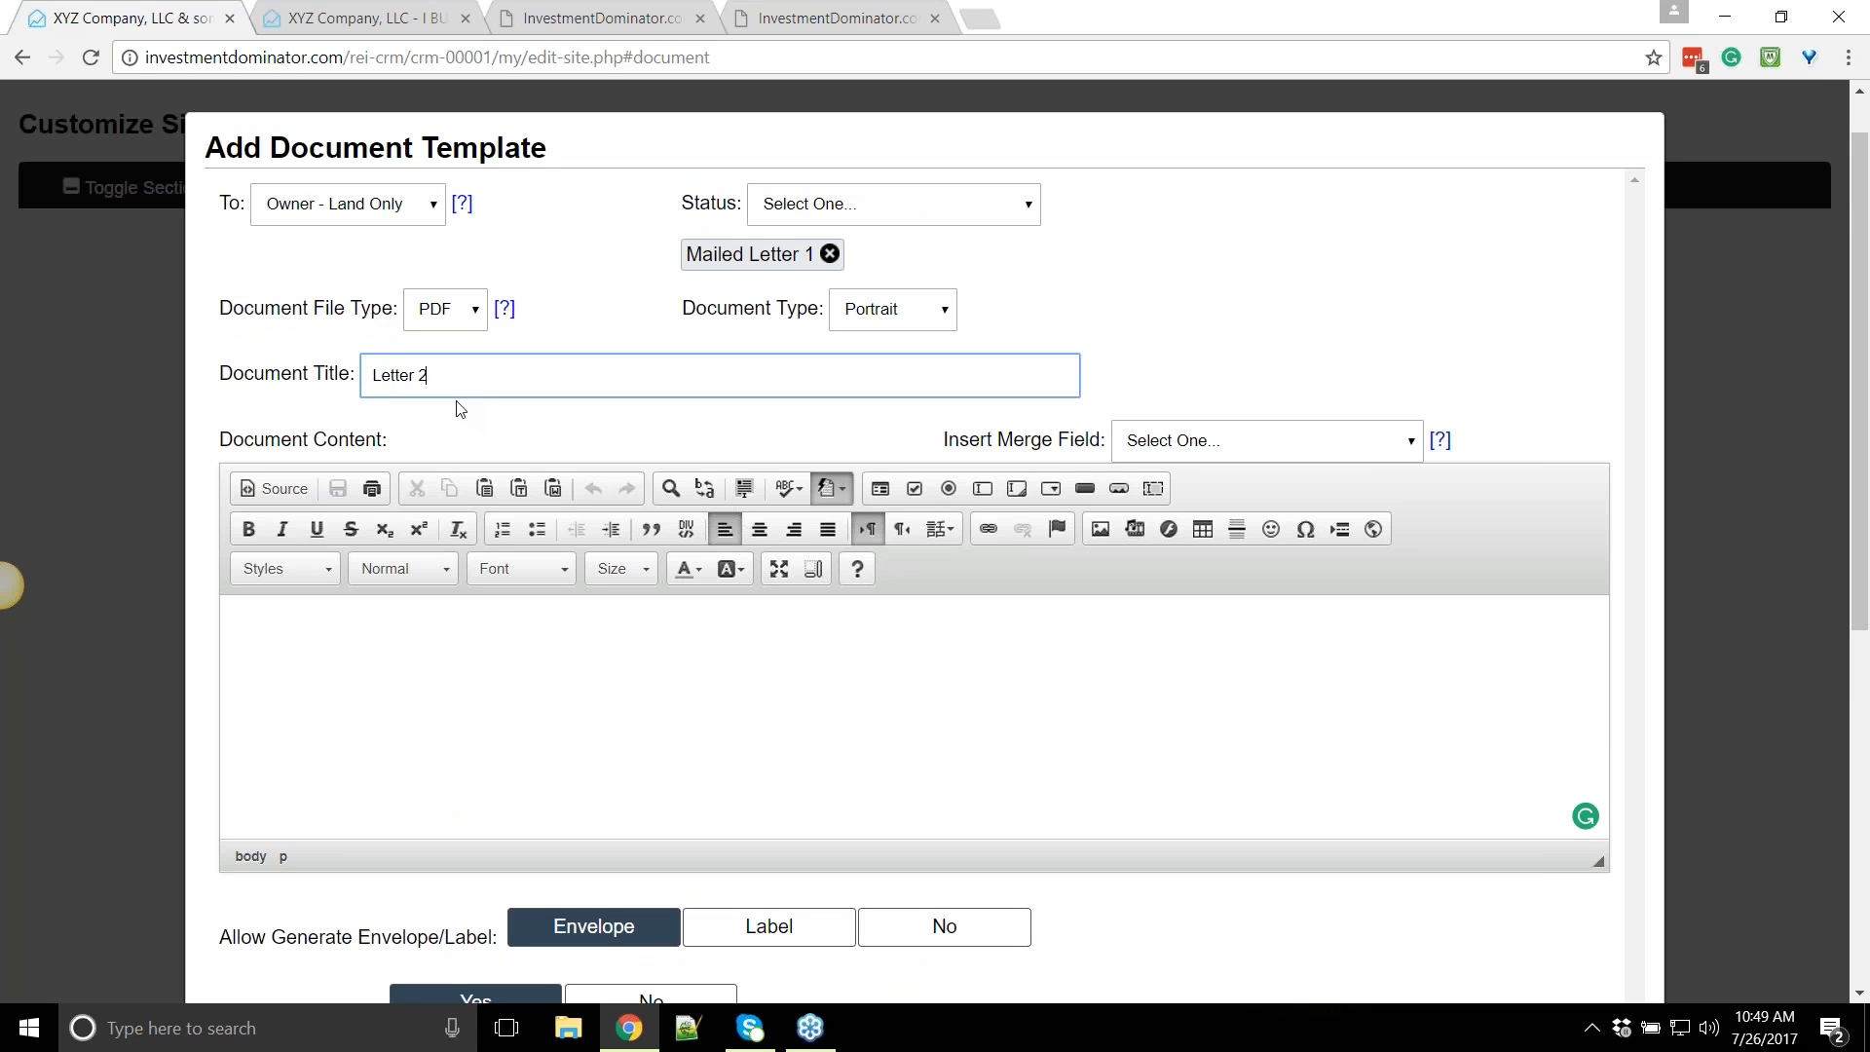
Begin the document content with "Dear" followed by the Caller First Name (Used In Import) merge field and a comma
{"action": "left_click", "coordinate": [527, 695]}
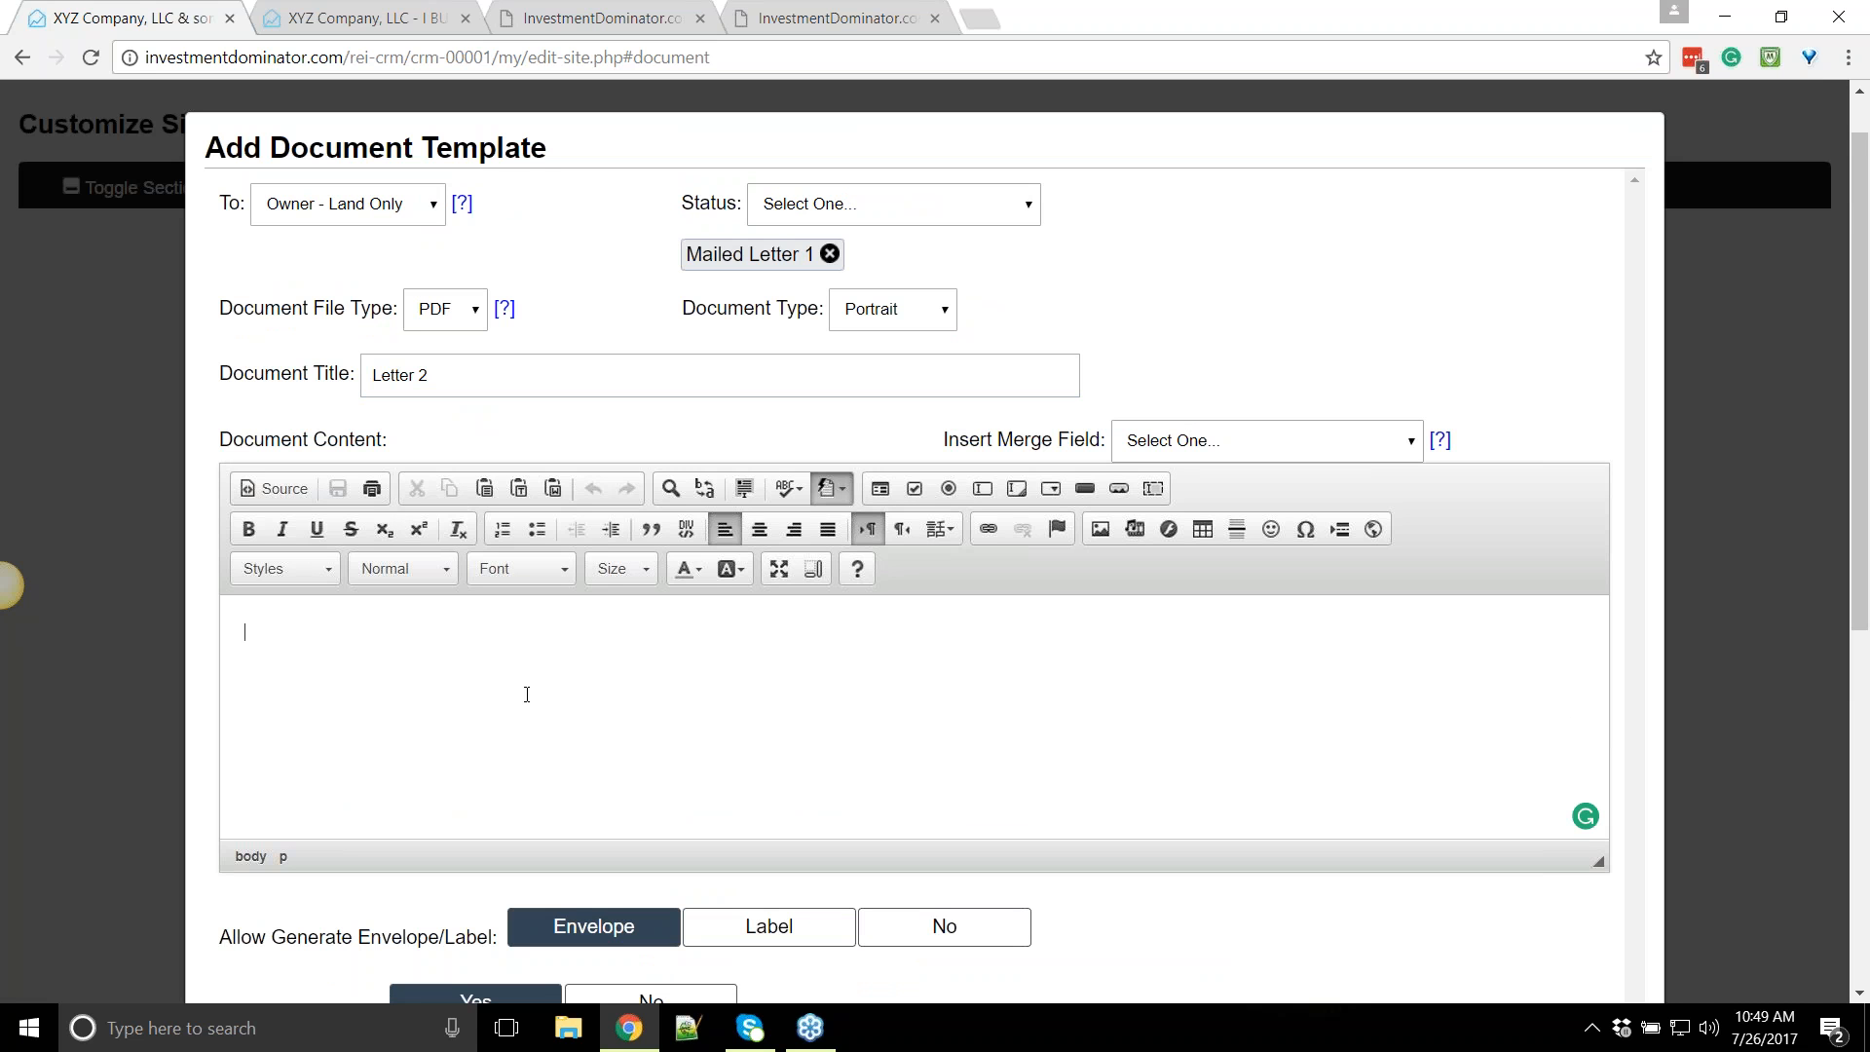
{"action": "type", "text": "Dear"}
{"action": "left_click", "coordinate": [1208, 441]}
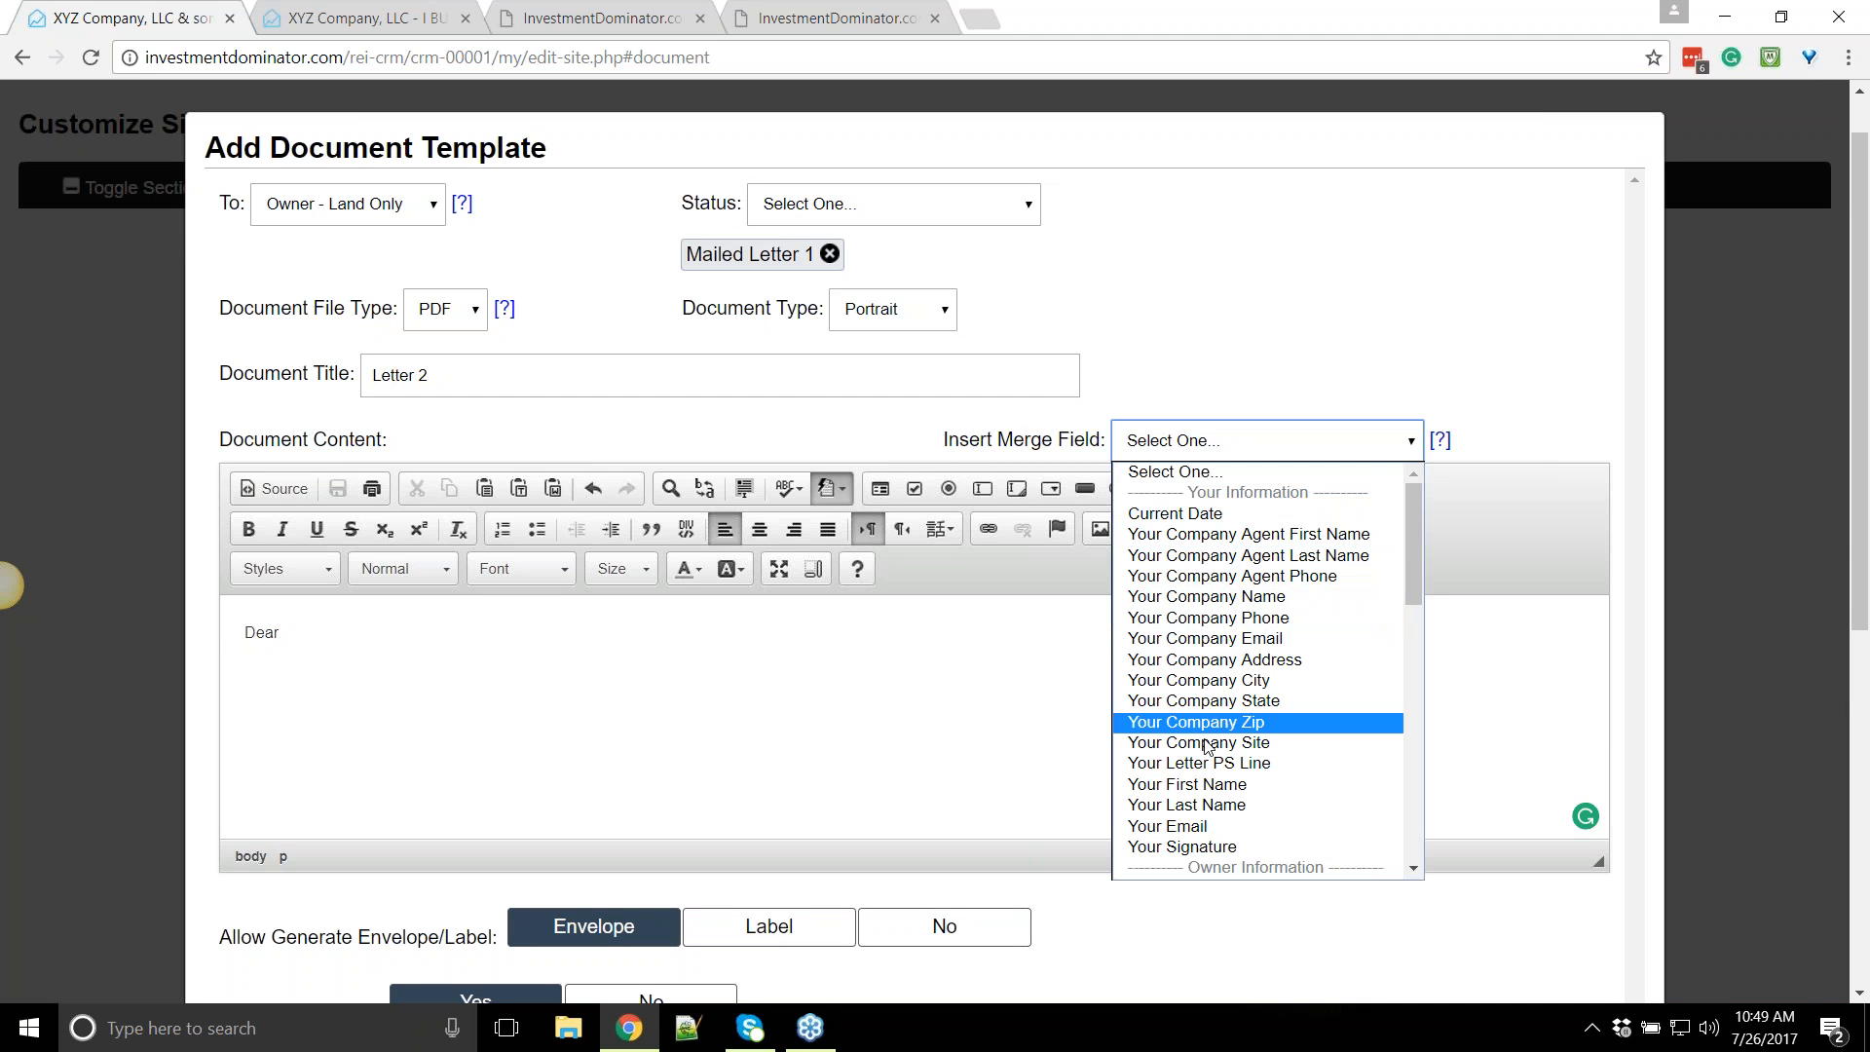
{"action": "scroll", "coordinate": [1237, 736], "scroll_direction": "down", "scroll_amount": 3}
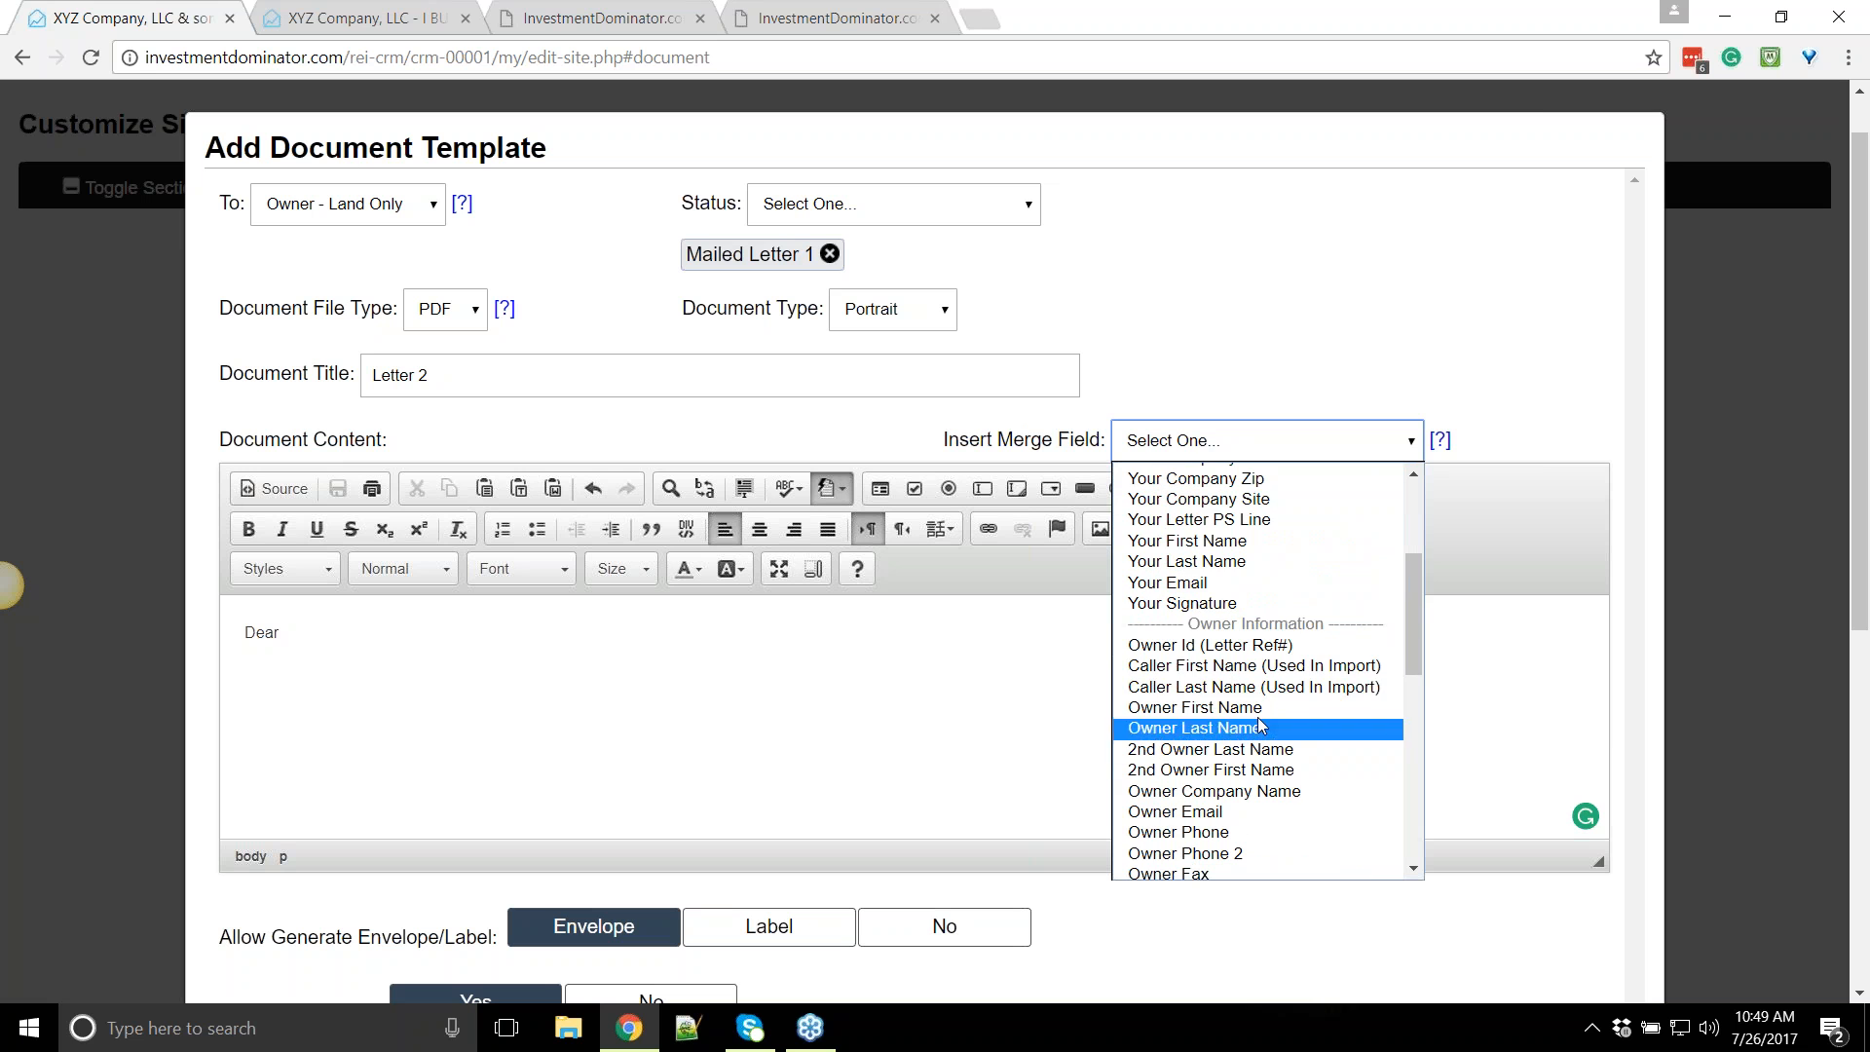
{"action": "left_click", "coordinate": [1194, 668]}
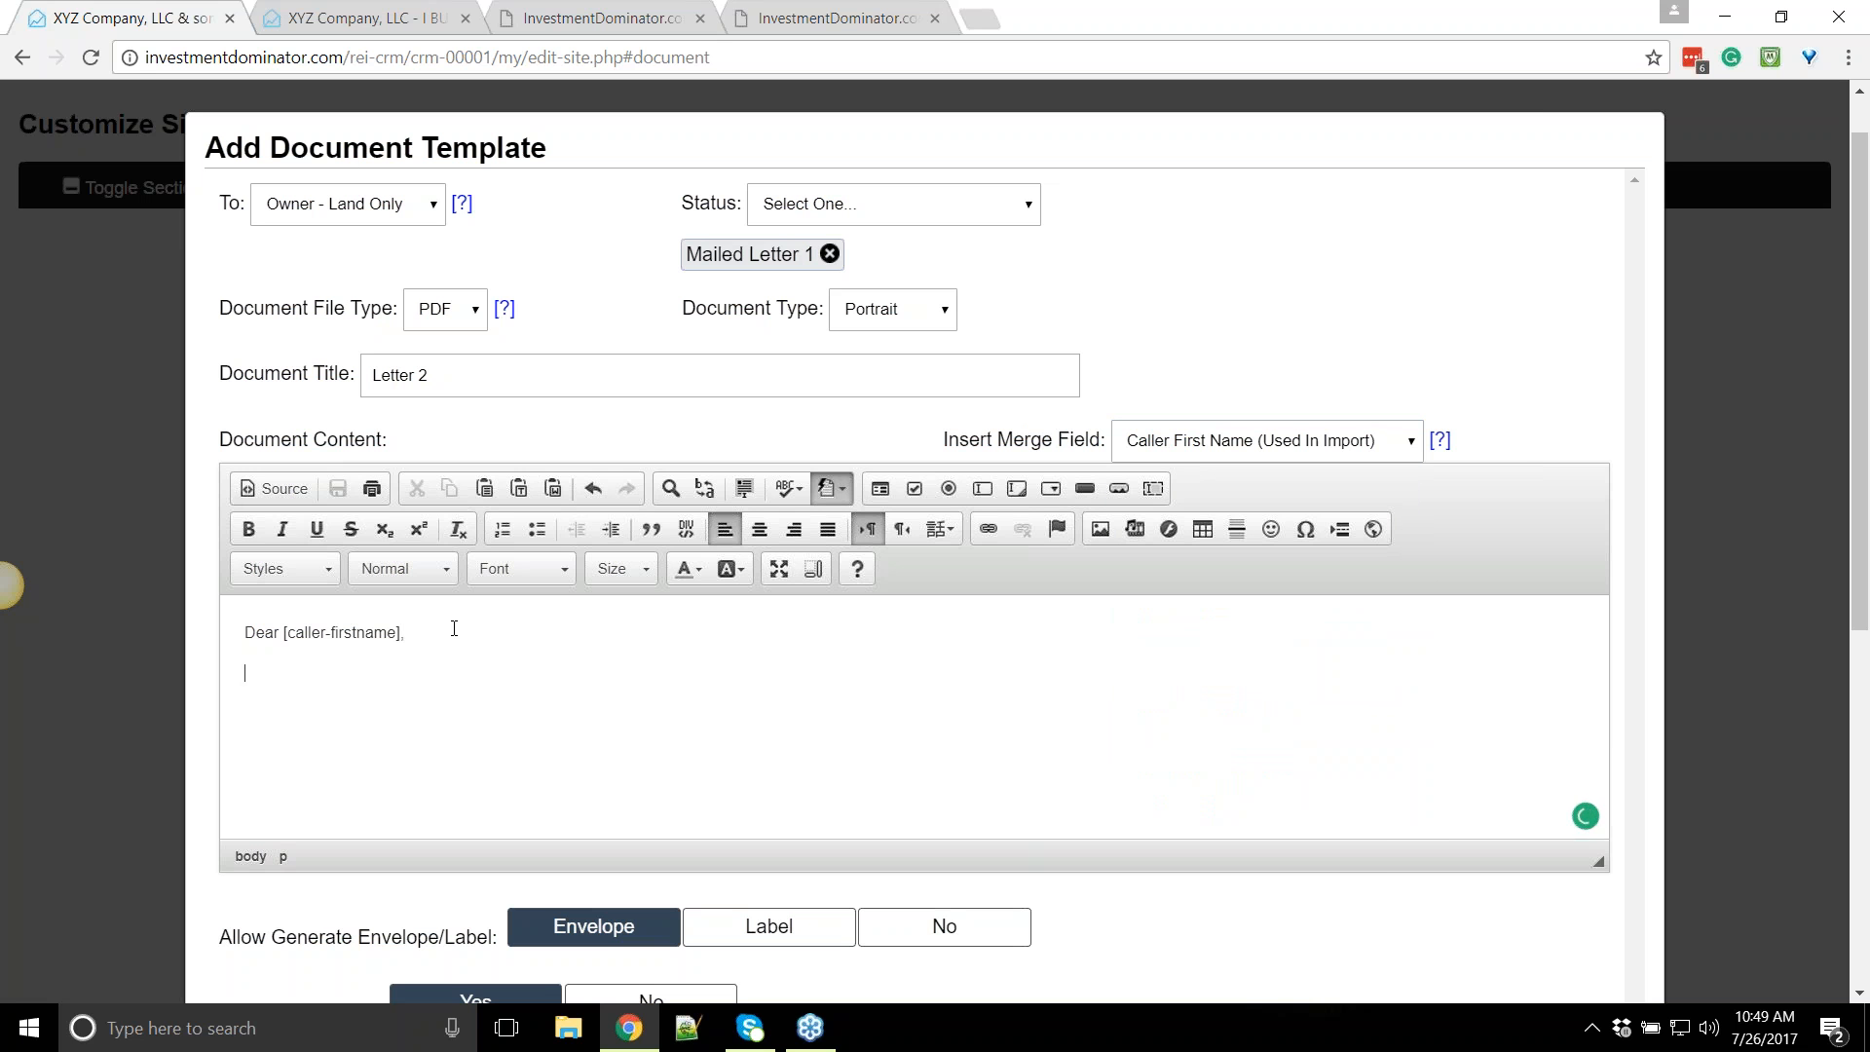
Write "I want to buy your property." and, on a new line, "Call me at" followed by the Your Company Phone merge field
{"action": "type", "text": "want"}
{"action": "type", "text": " to buy your property. "}
{"action": "type", "text": "Call me at"}
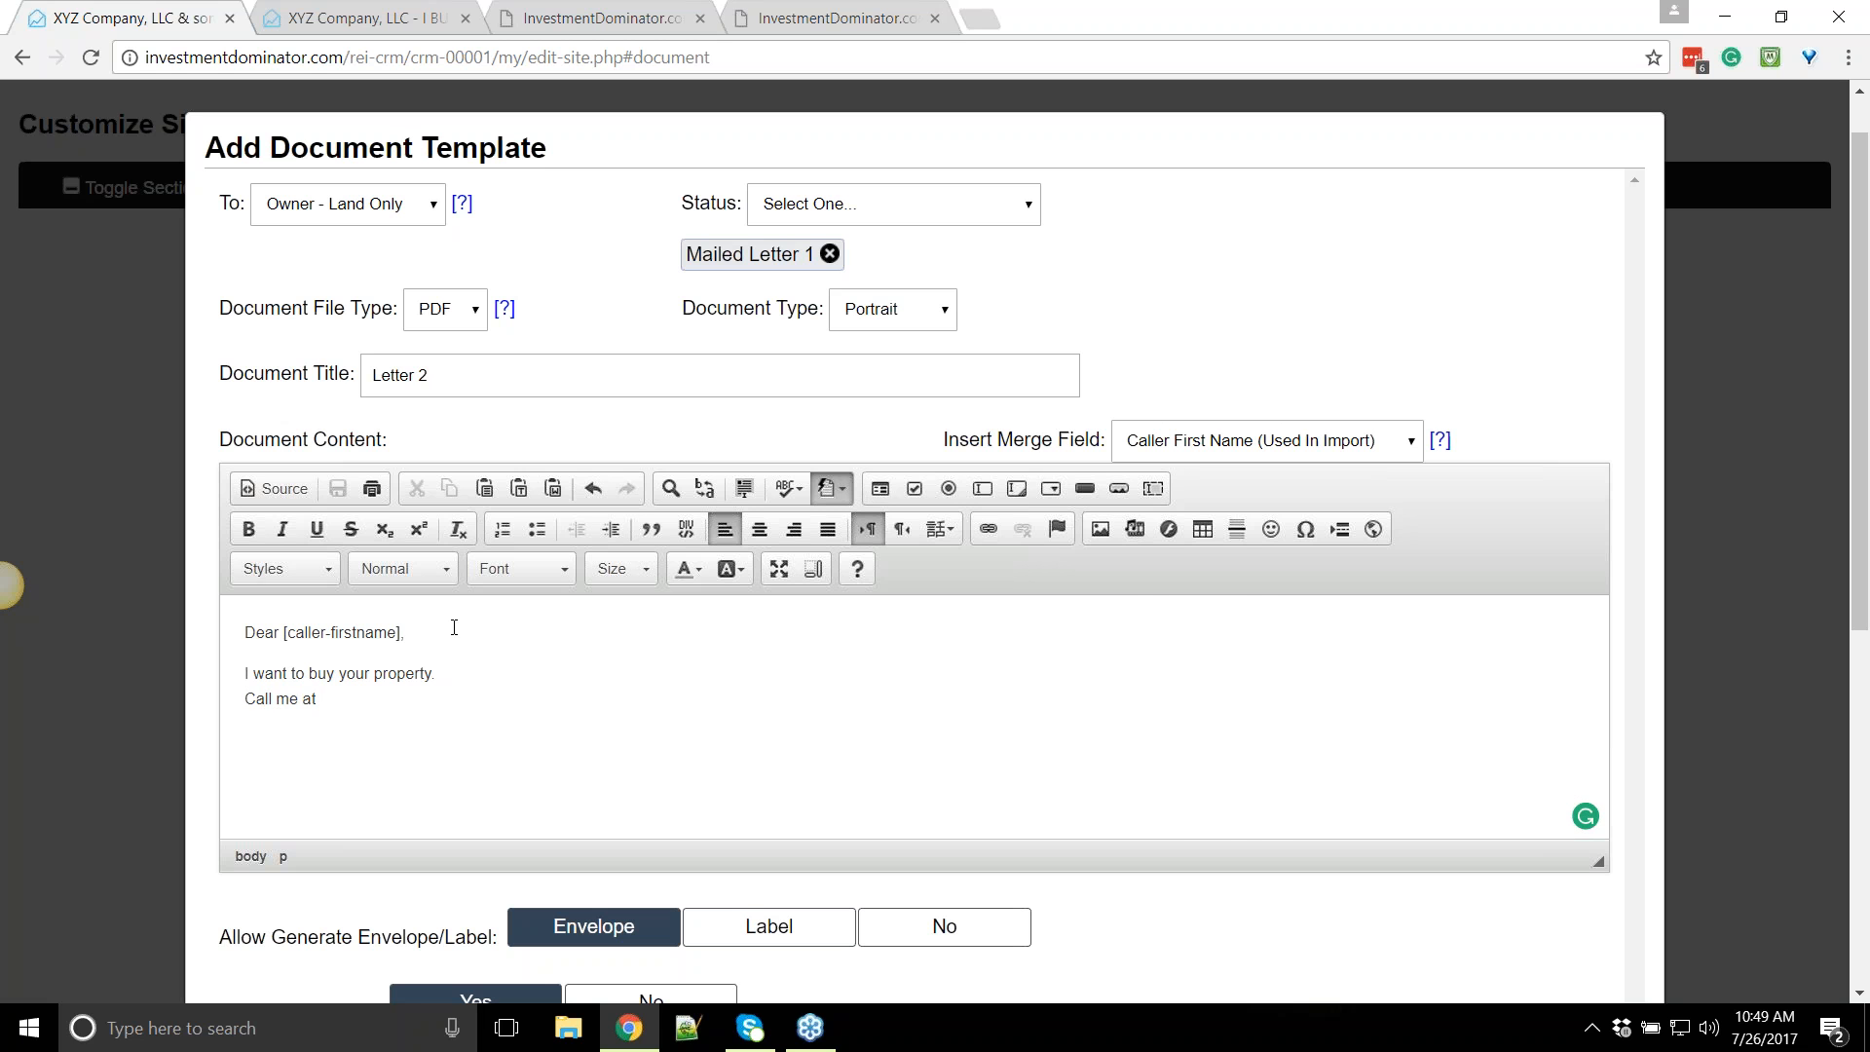
{"action": "left_click", "coordinate": [1321, 454]}
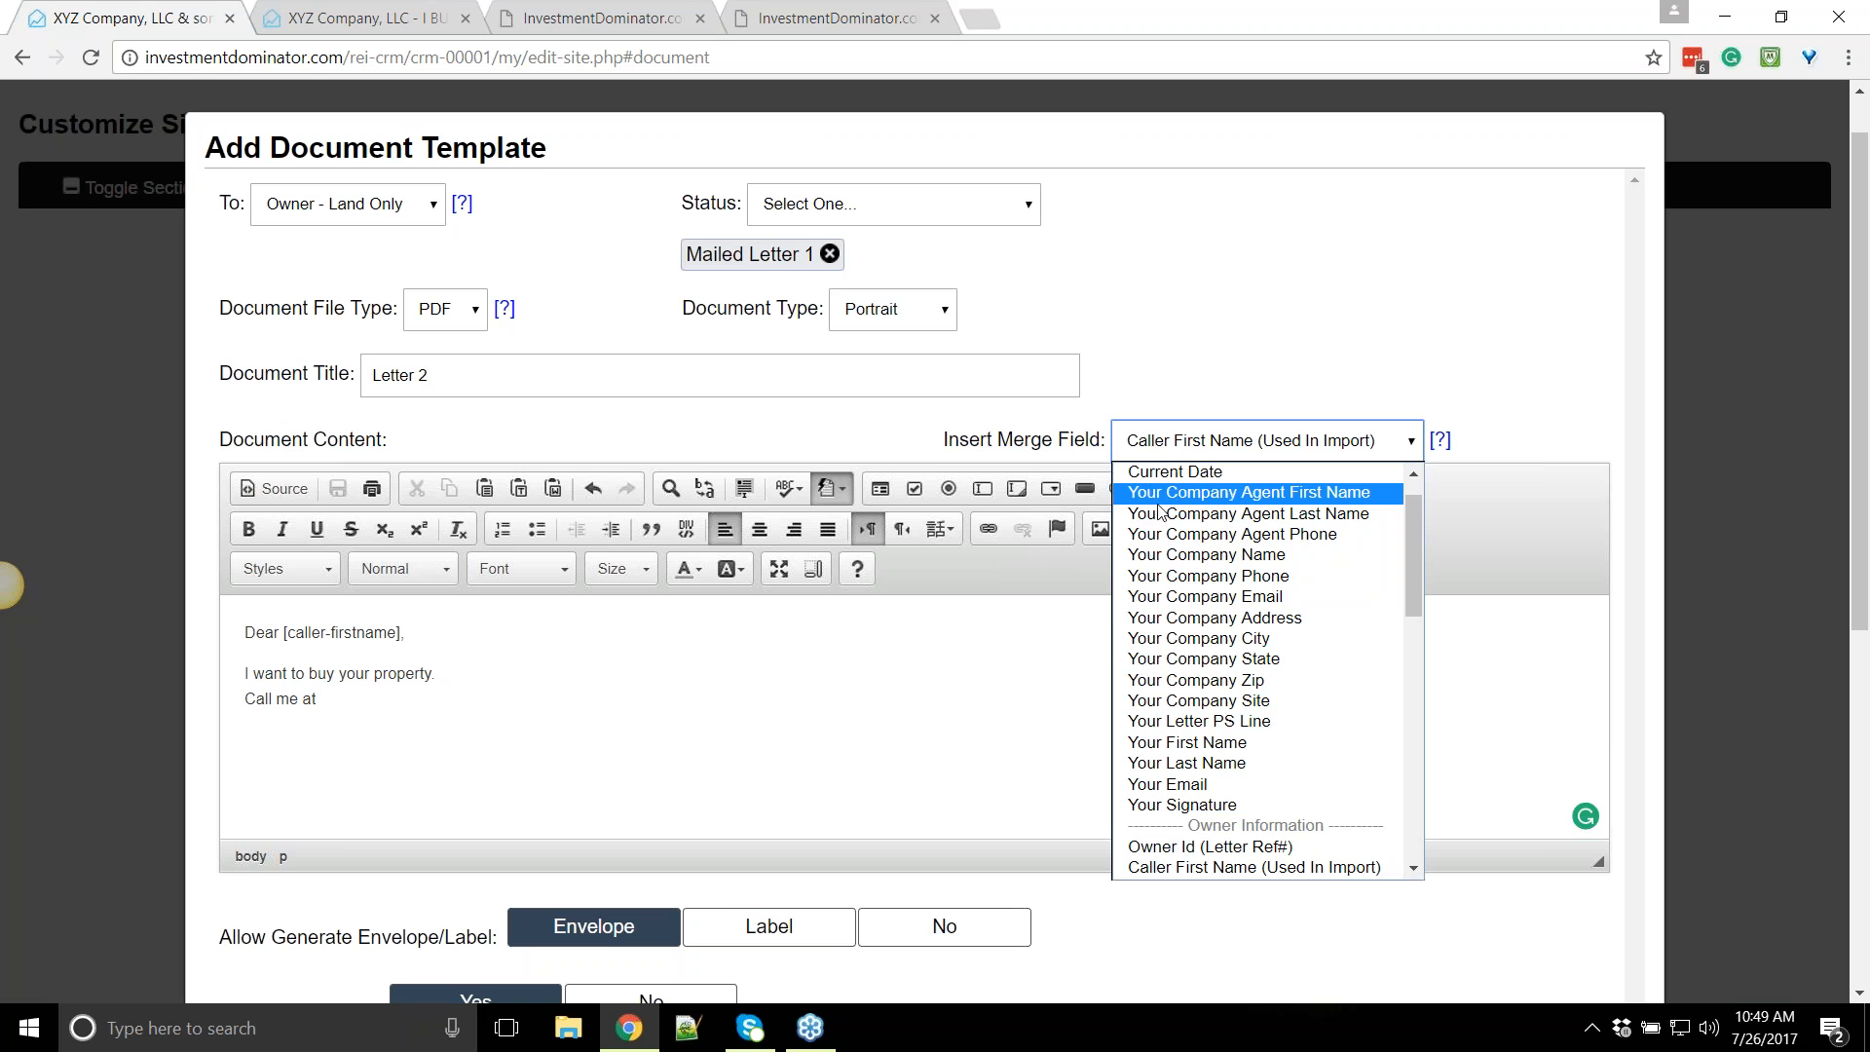
{"action": "left_click", "coordinate": [1229, 581]}
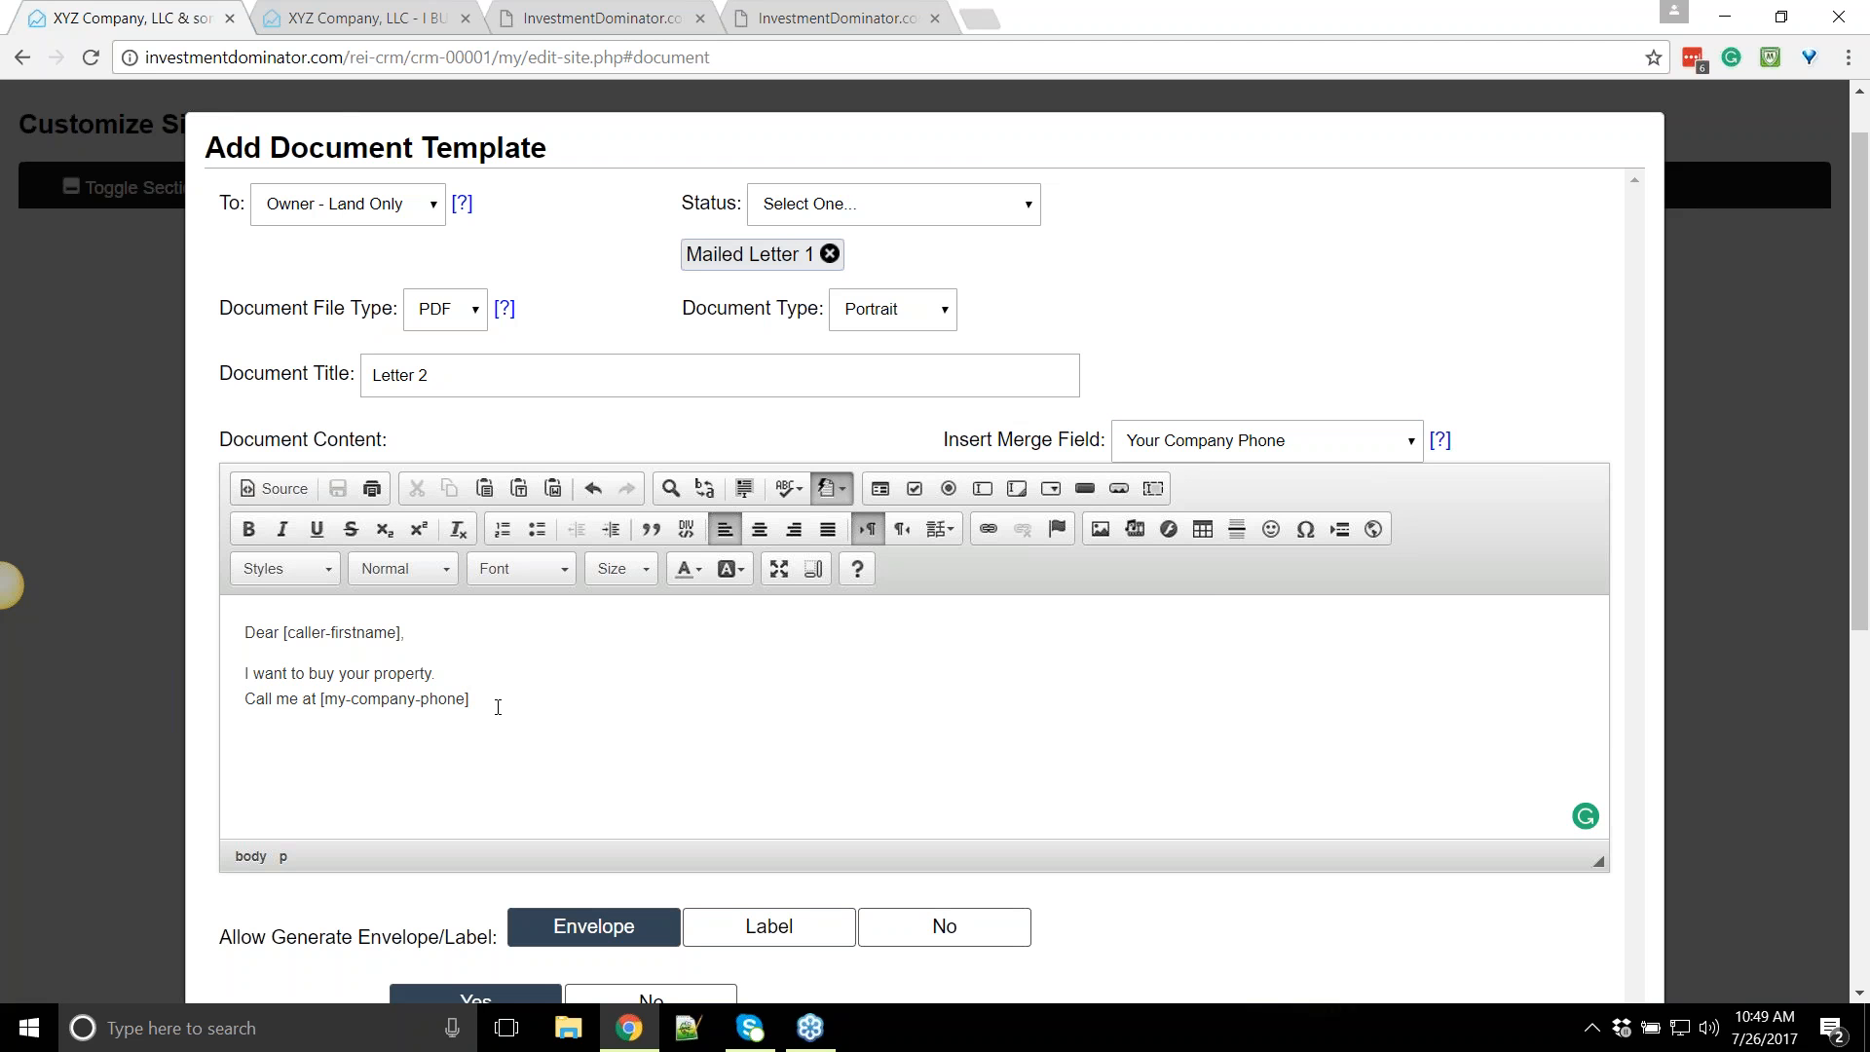
Complete the sentence with "today to get an offer." and close the letter with "Regards," and the Your Signature merge field
{"action": "type", "text": "today to get an offer."}
{"action": "key", "text": "Return"}
{"action": "type", "text": "w"}
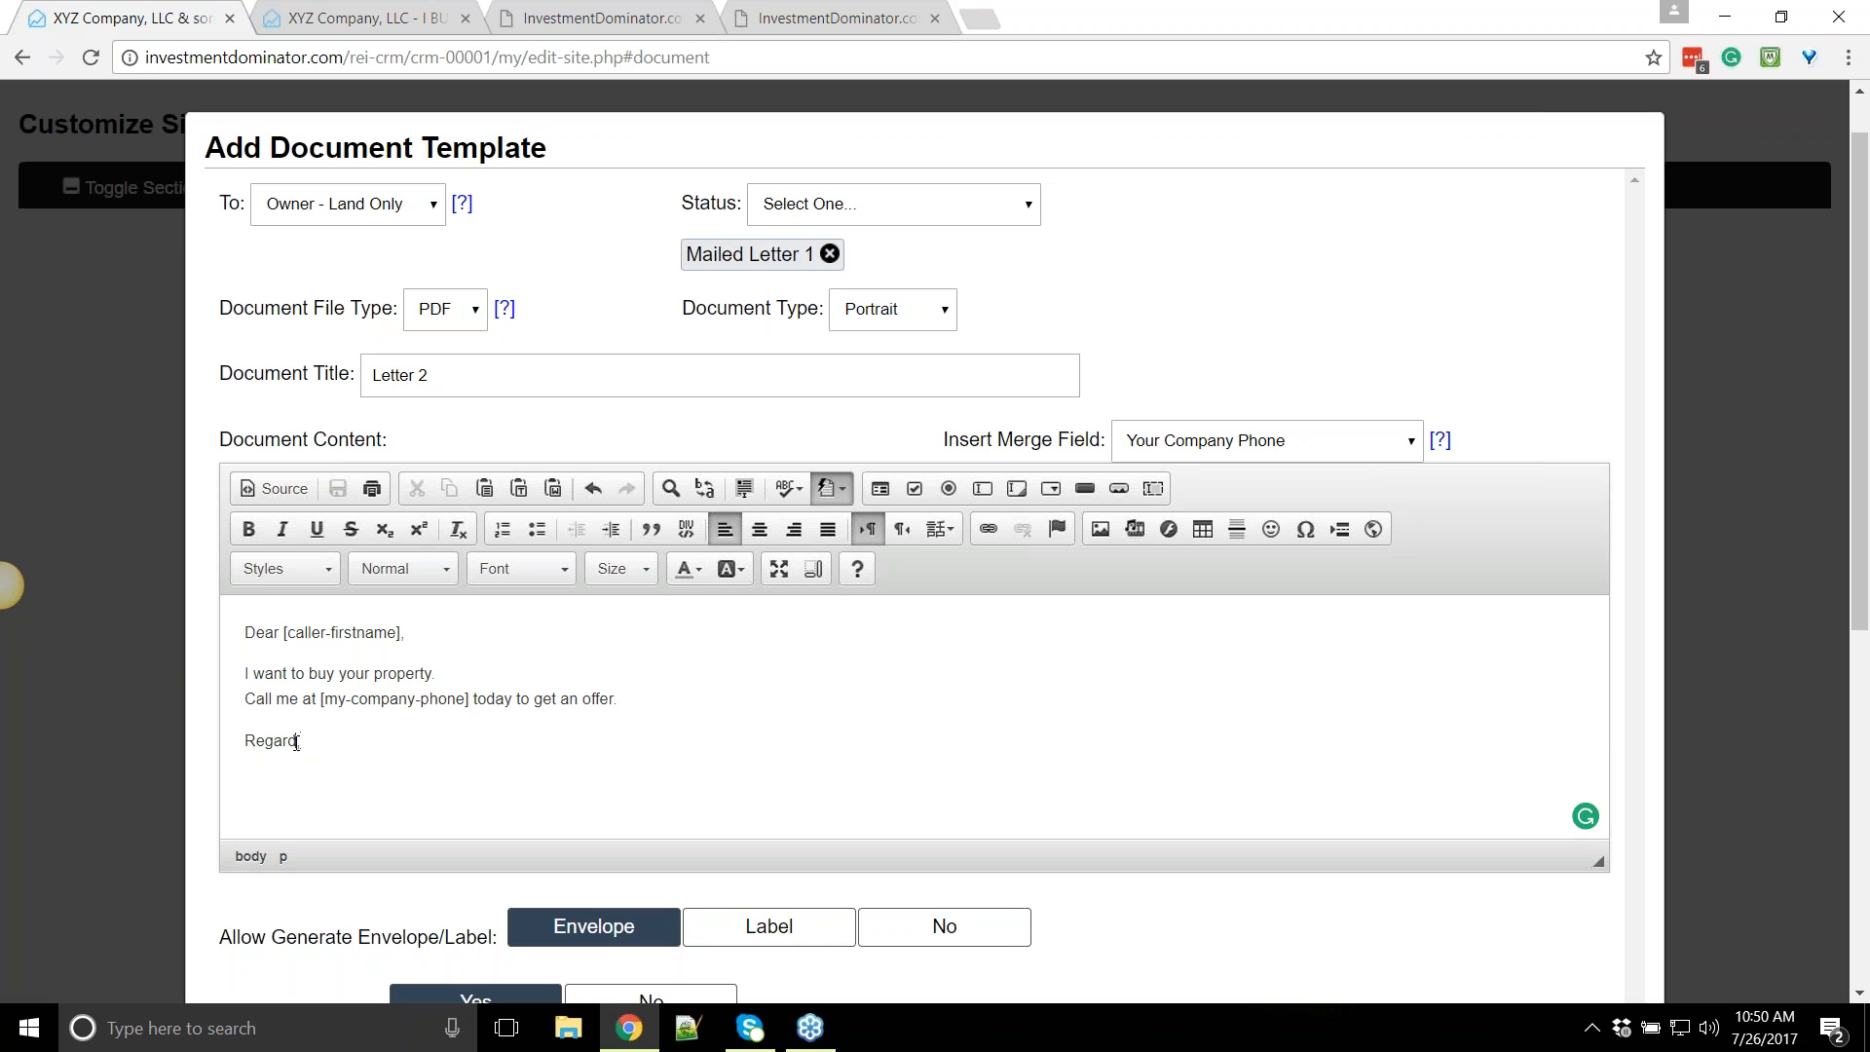
{"action": "left_click", "coordinate": [1217, 443]}
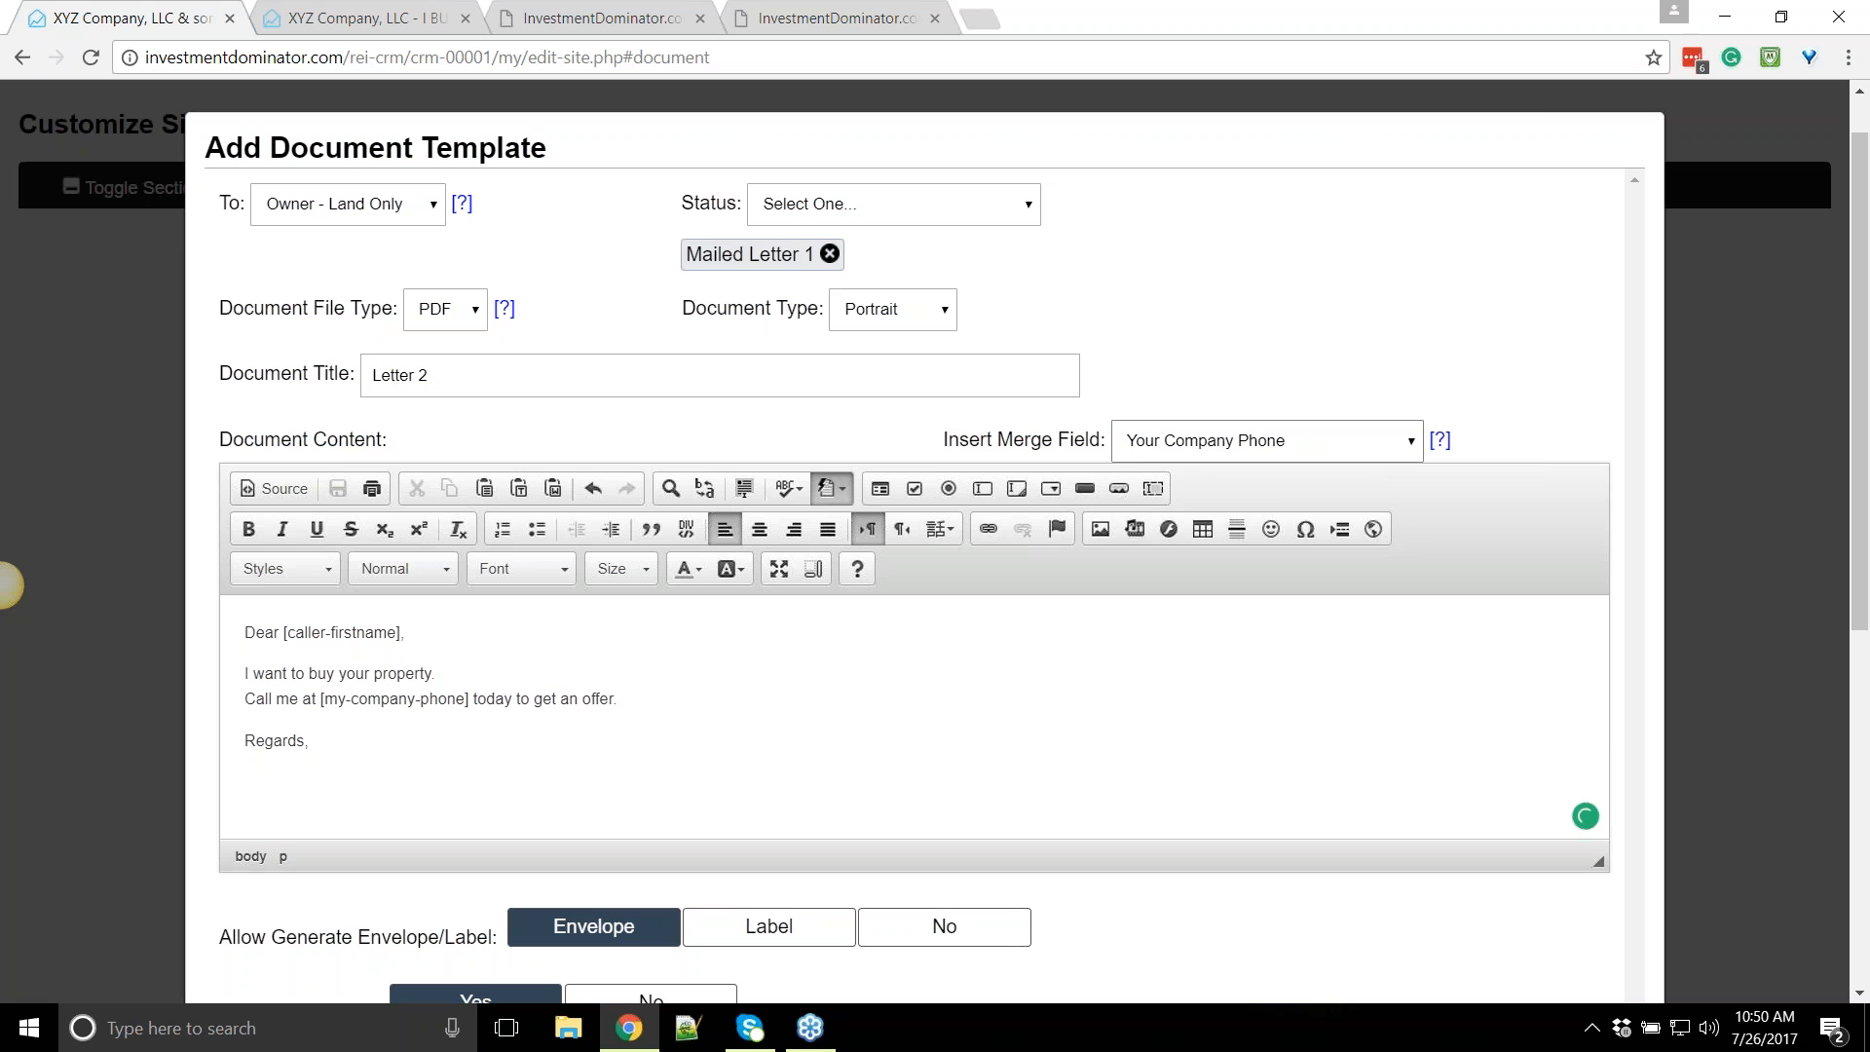
{"action": "left_click", "coordinate": [1232, 847]}
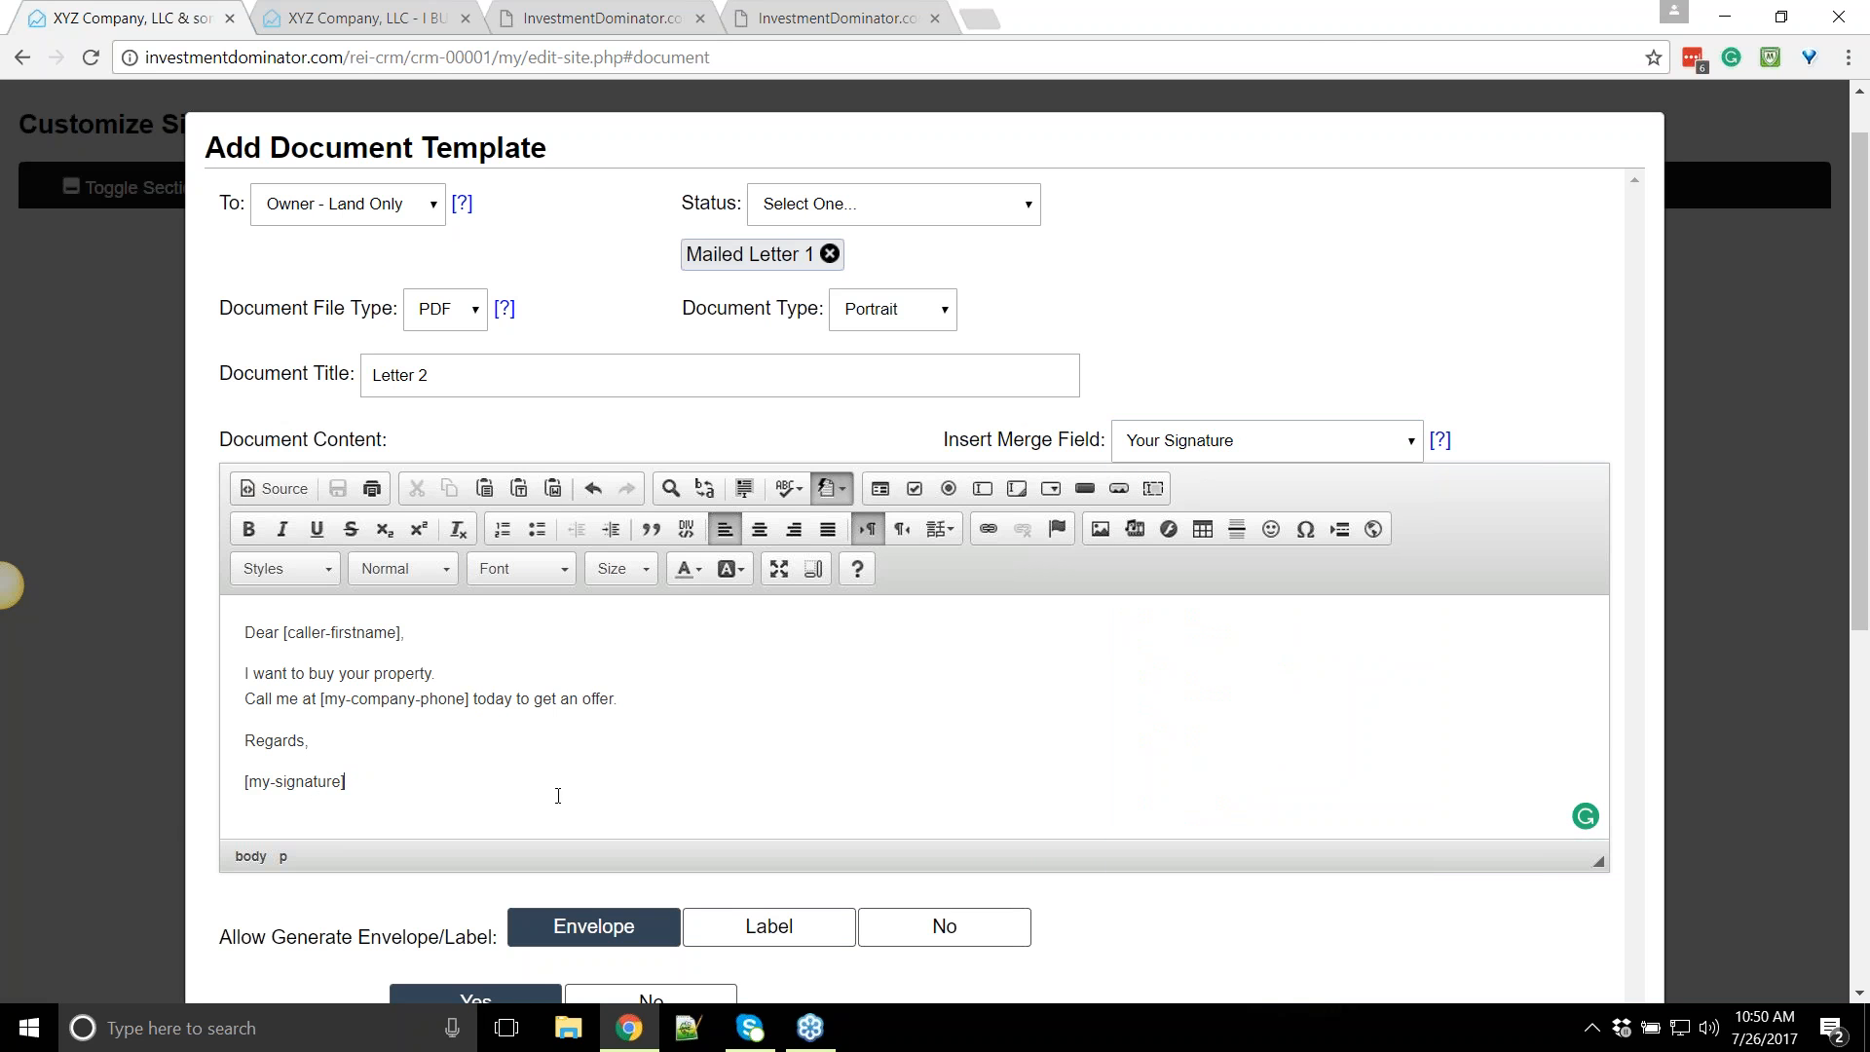
Format the entire letter text in size 14 with the Times New Roman font
{"action": "mouse_move", "coordinate": [513, 798]}
{"action": "left_mouse_down"}
{"action": "mouse_move", "coordinate": [370, 682]}
{"action": "mouse_move", "coordinate": [351, 633]}
{"action": "mouse_move", "coordinate": [348, 651]}
{"action": "left_mouse_up"}
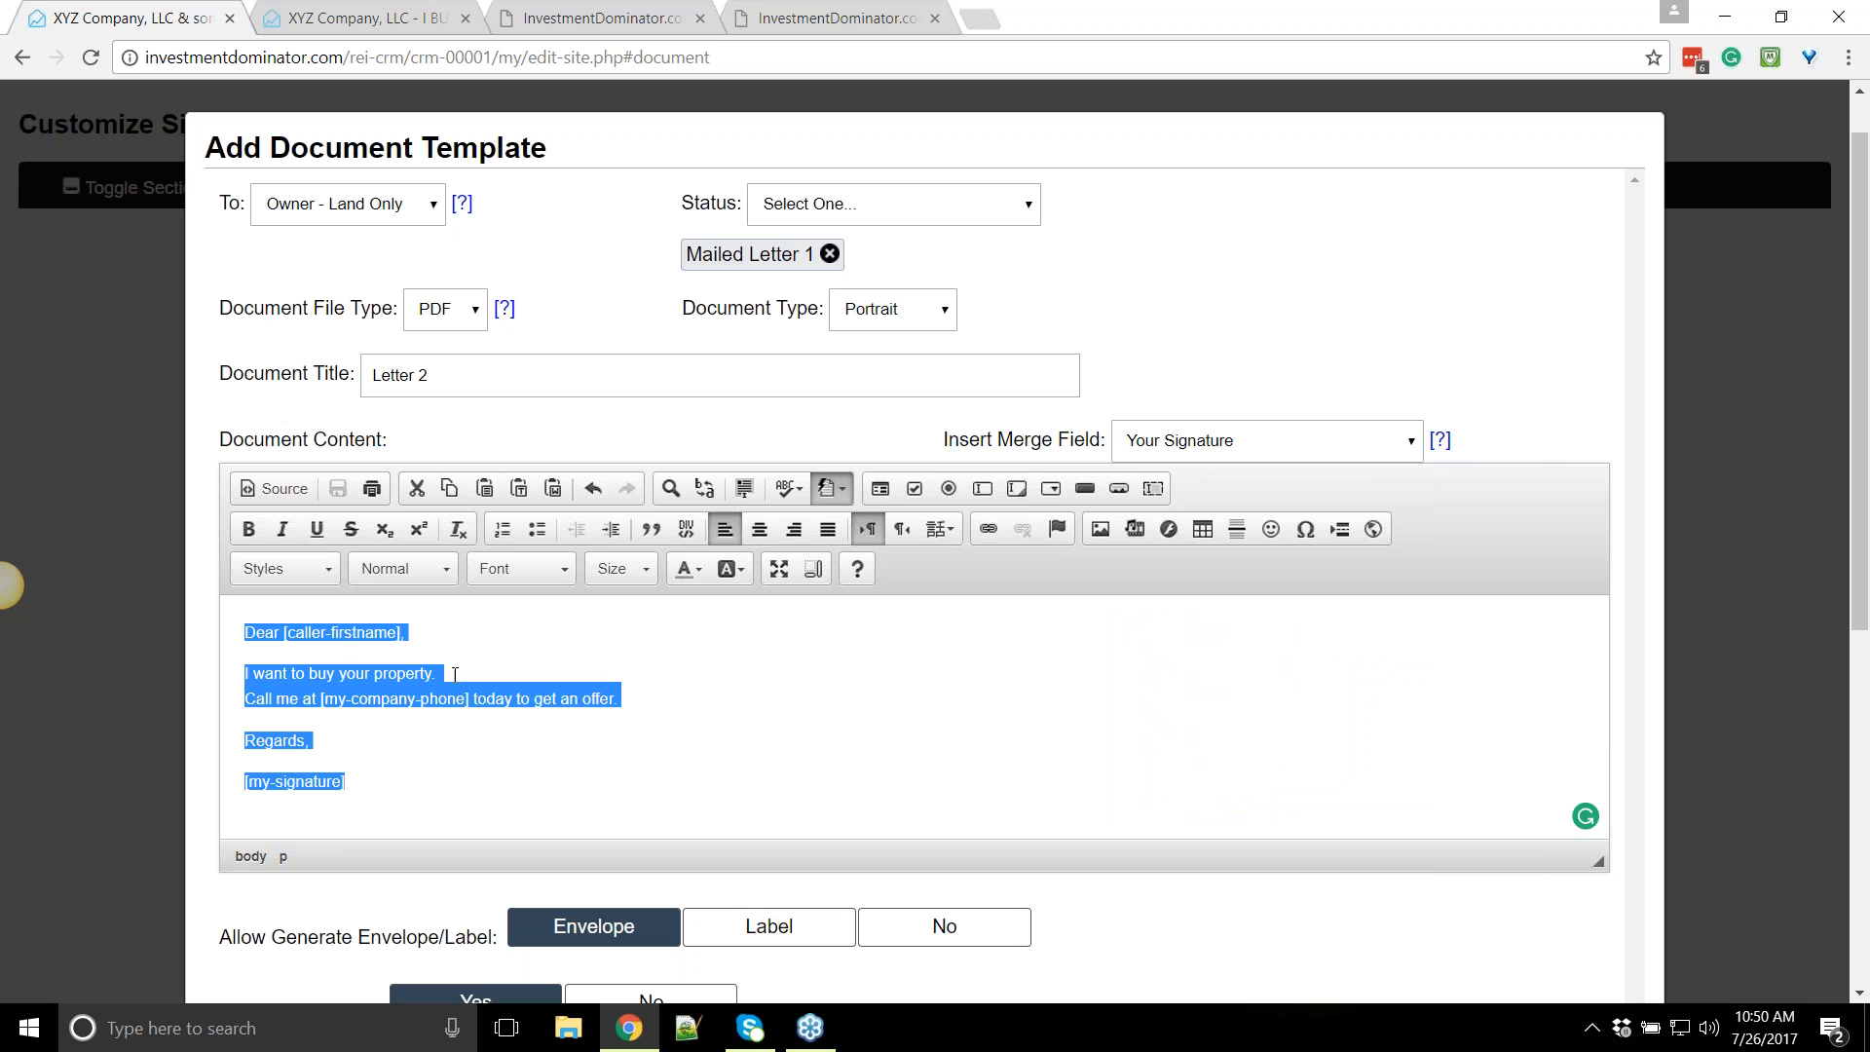
{"action": "left_click", "coordinate": [577, 736]}
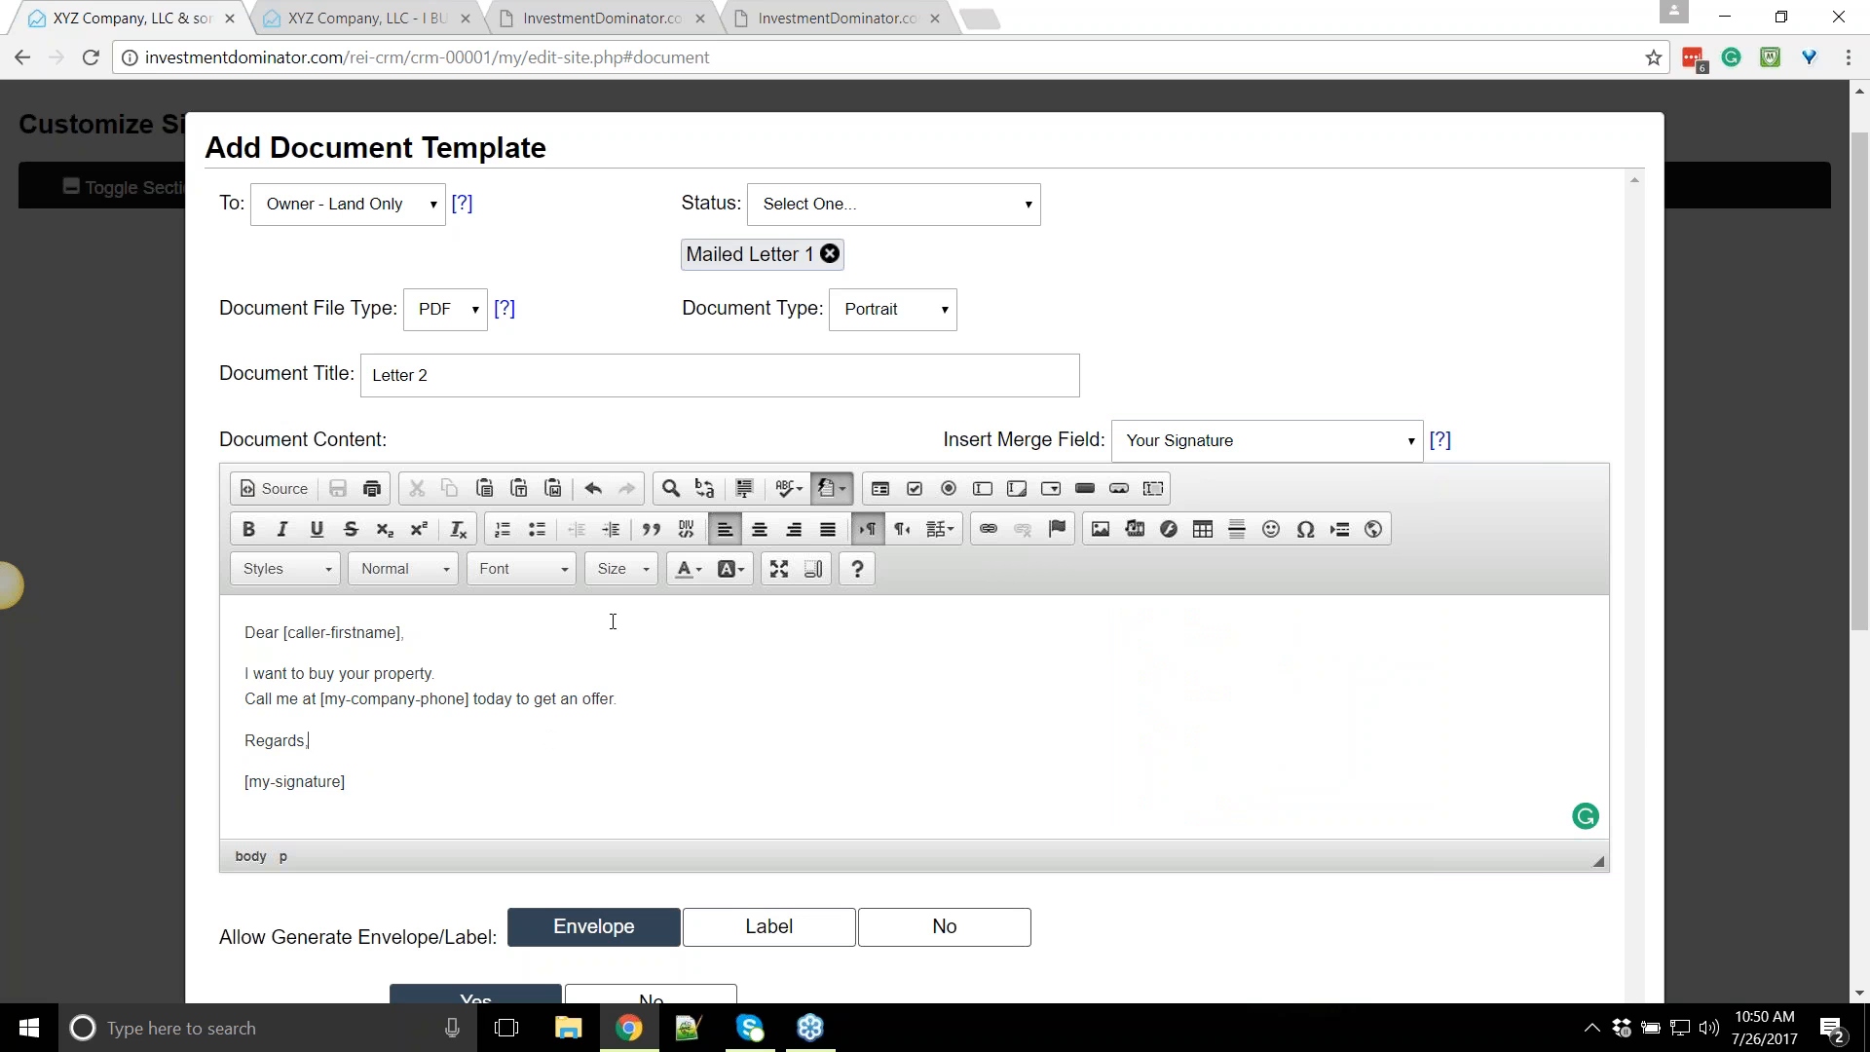
{"action": "key", "text": "ctrl+a"}
{"action": "left_click", "coordinate": [614, 569]}
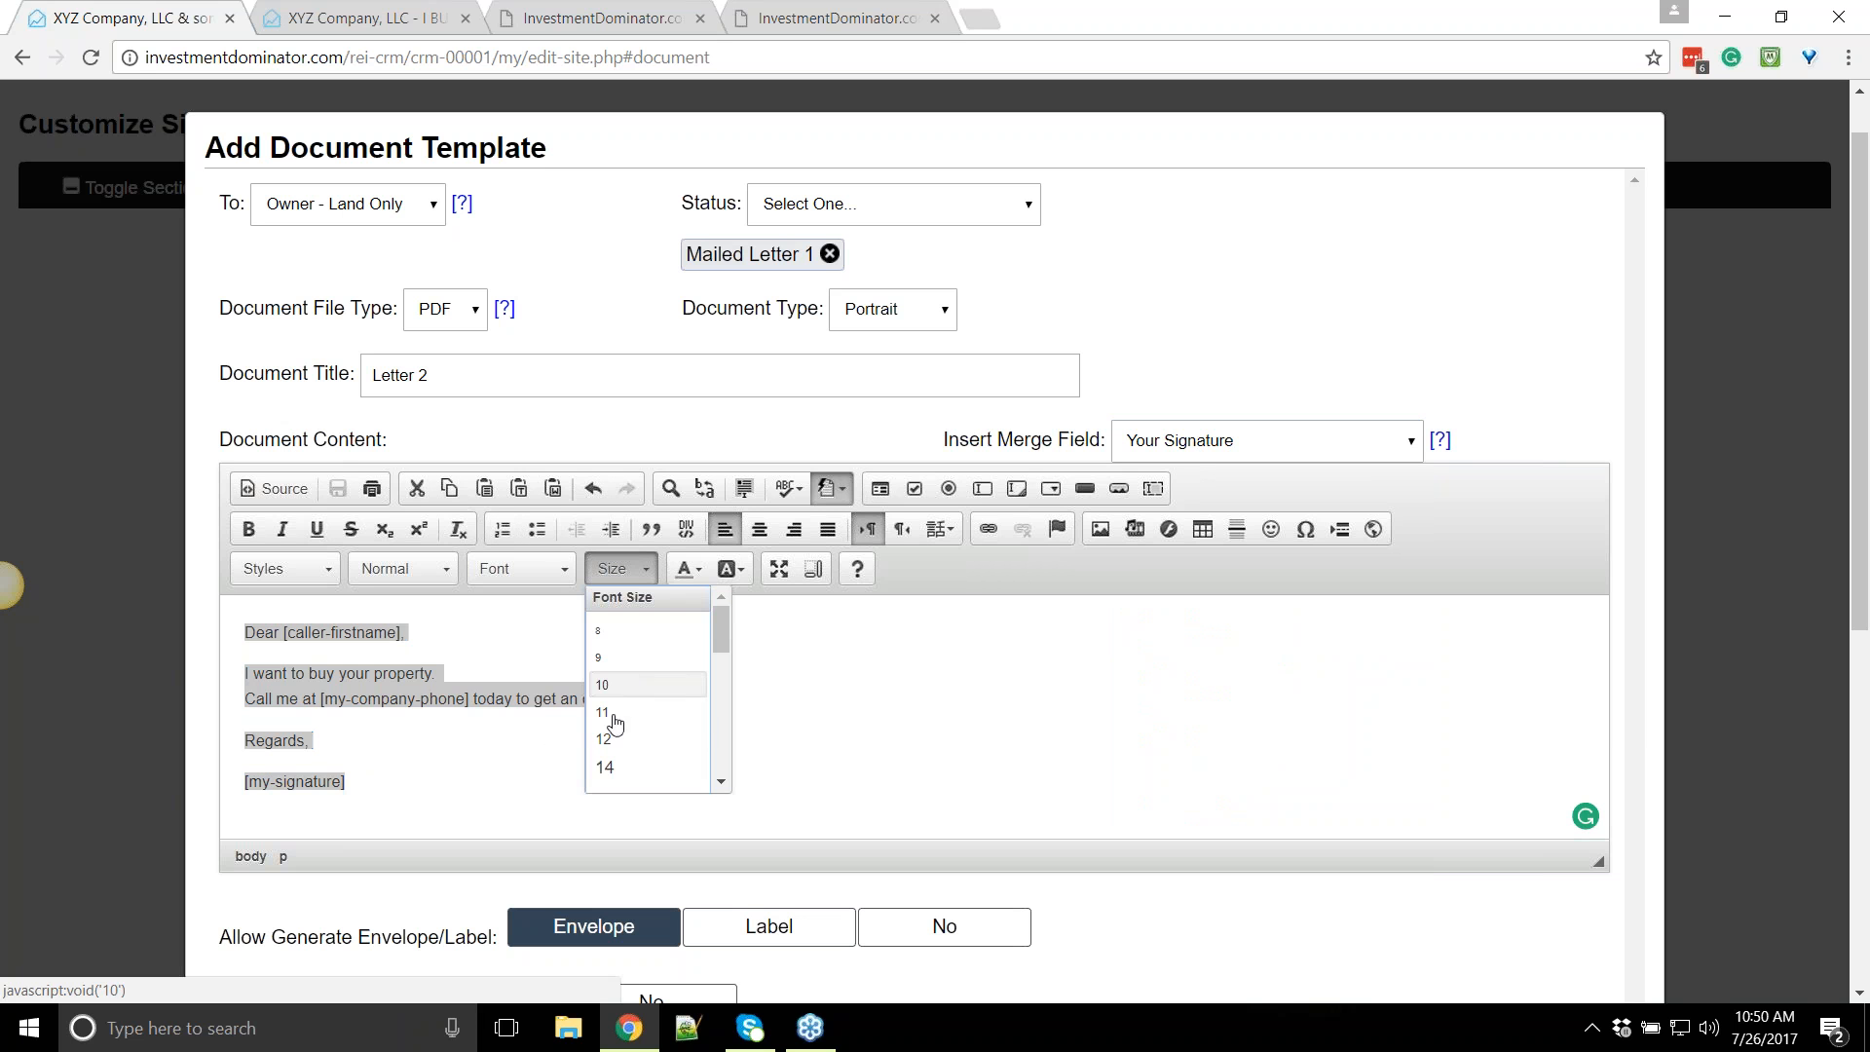
{"action": "left_click", "coordinate": [614, 768]}
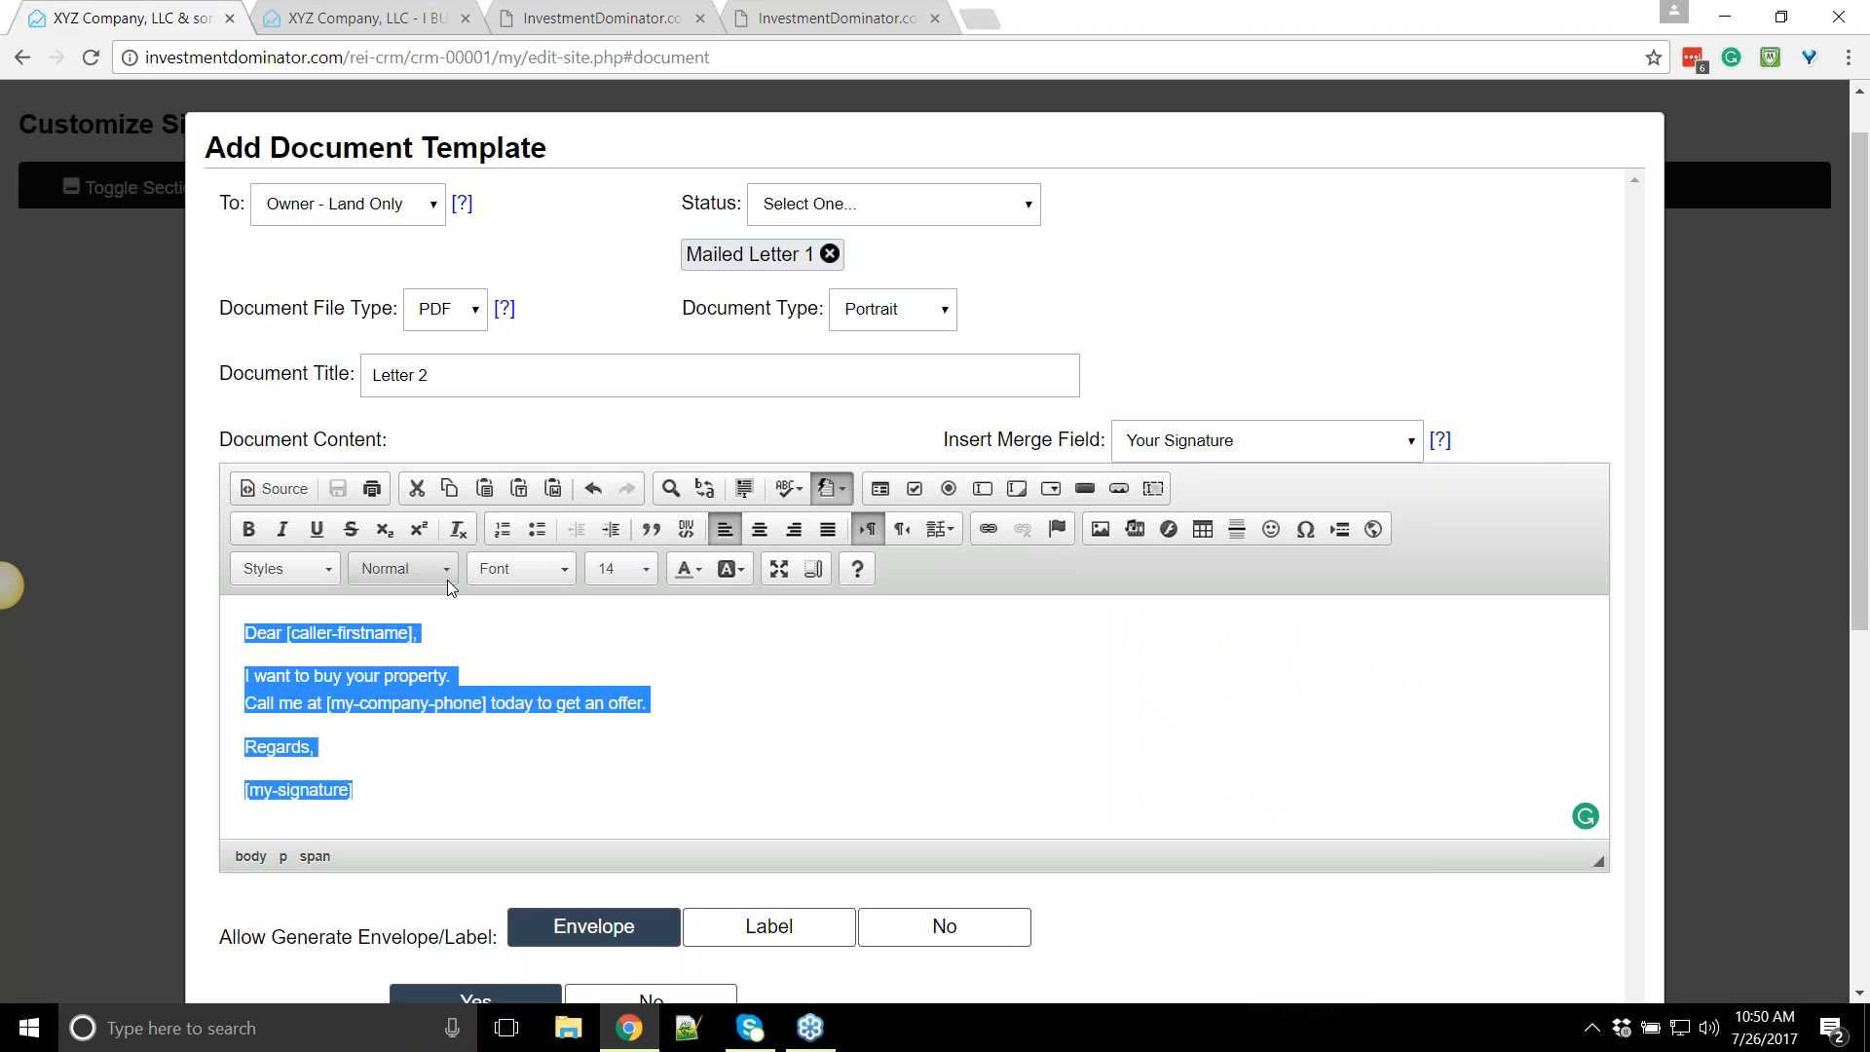
{"action": "left_click", "coordinate": [506, 573]}
{"action": "scroll", "coordinate": [526, 731], "scroll_direction": "down", "scroll_amount": 2}
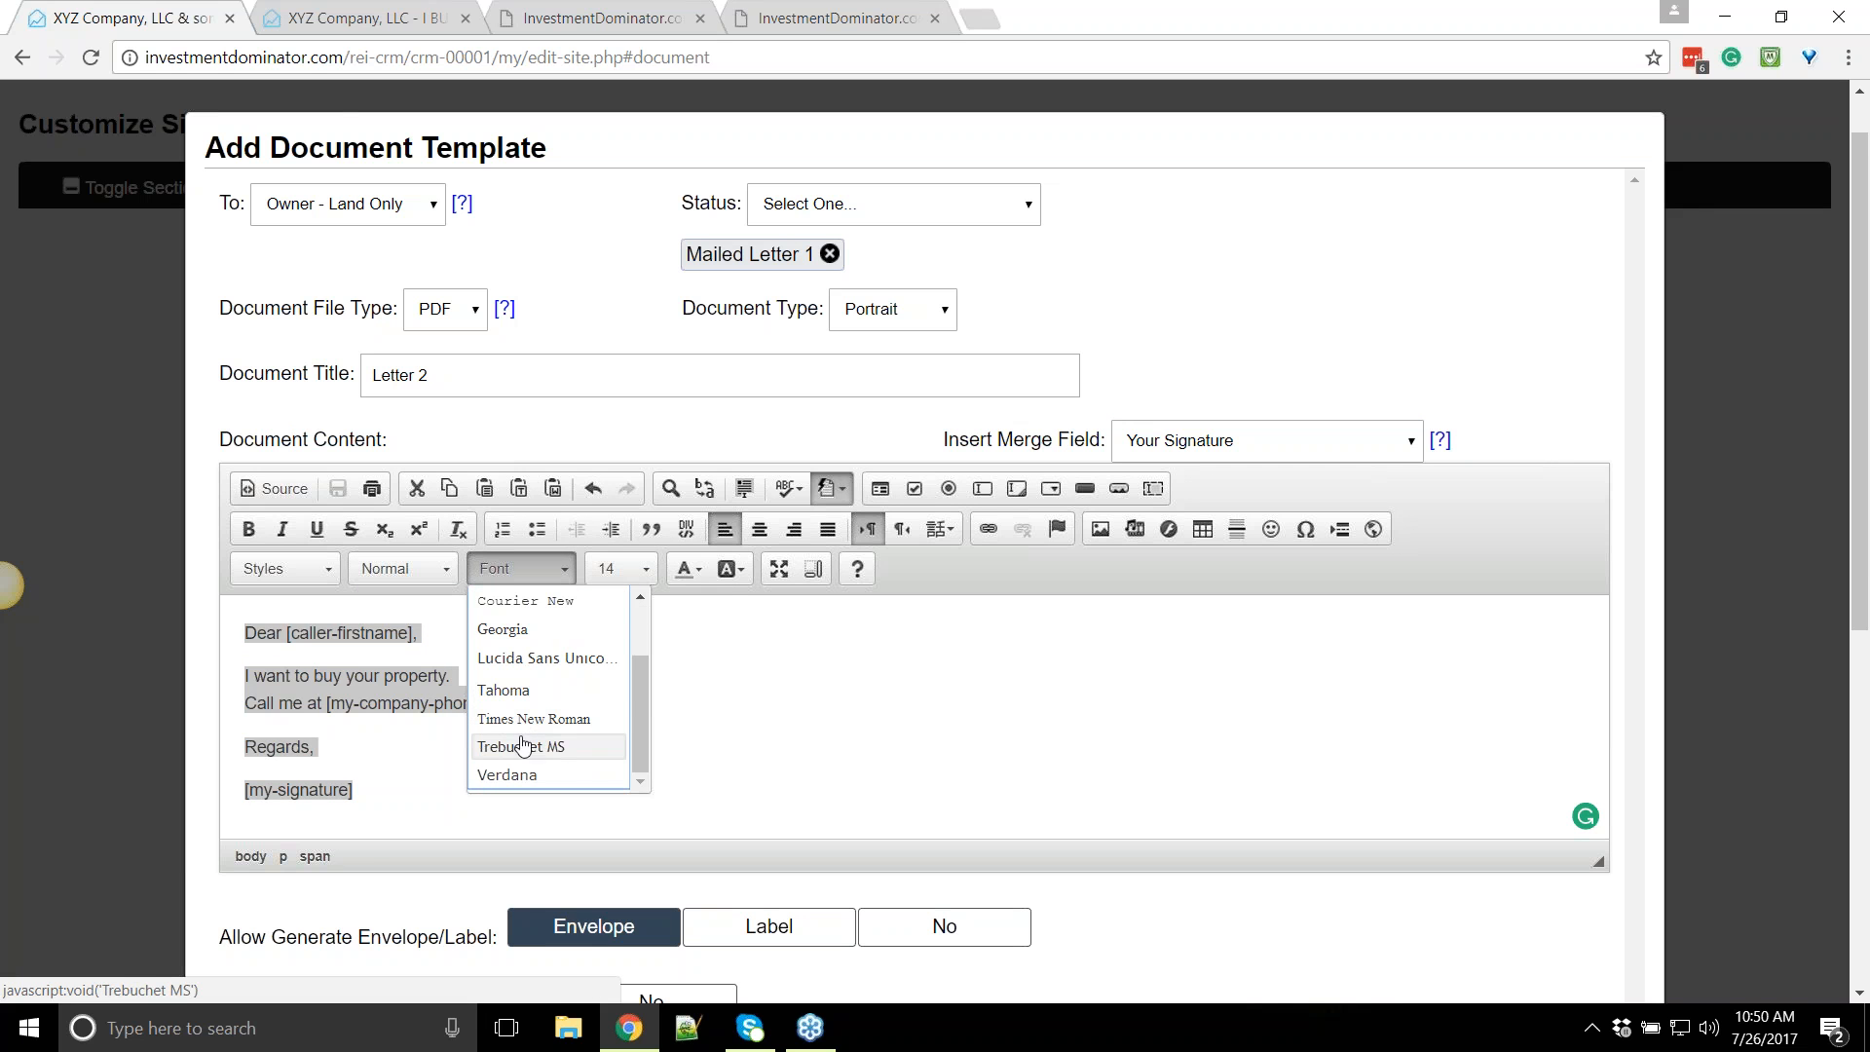
{"action": "left_click", "coordinate": [523, 718]}
Enlarge the entire letter text to font size 18
{"action": "left_click", "coordinate": [620, 569]}
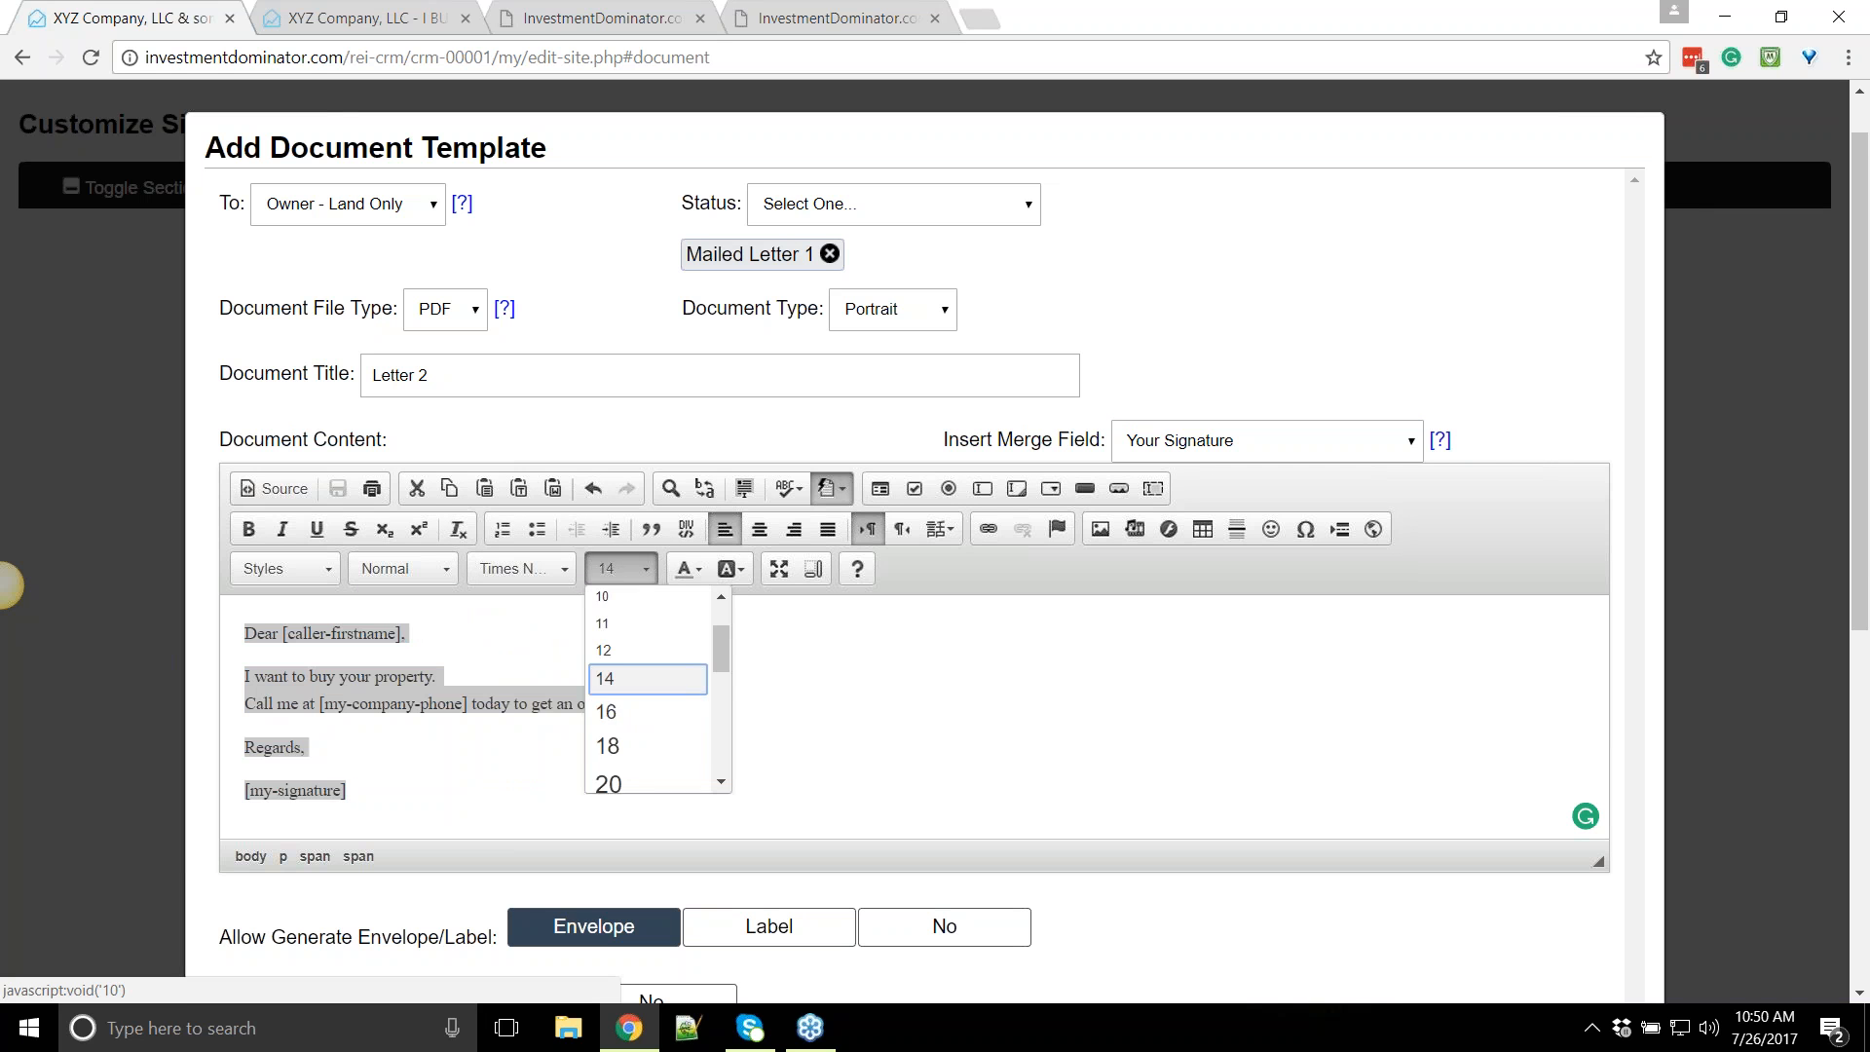
{"action": "left_click", "coordinate": [623, 710]}
{"action": "left_click", "coordinate": [620, 568]}
{"action": "left_click", "coordinate": [645, 745]}
{"action": "left_click", "coordinate": [454, 638]}
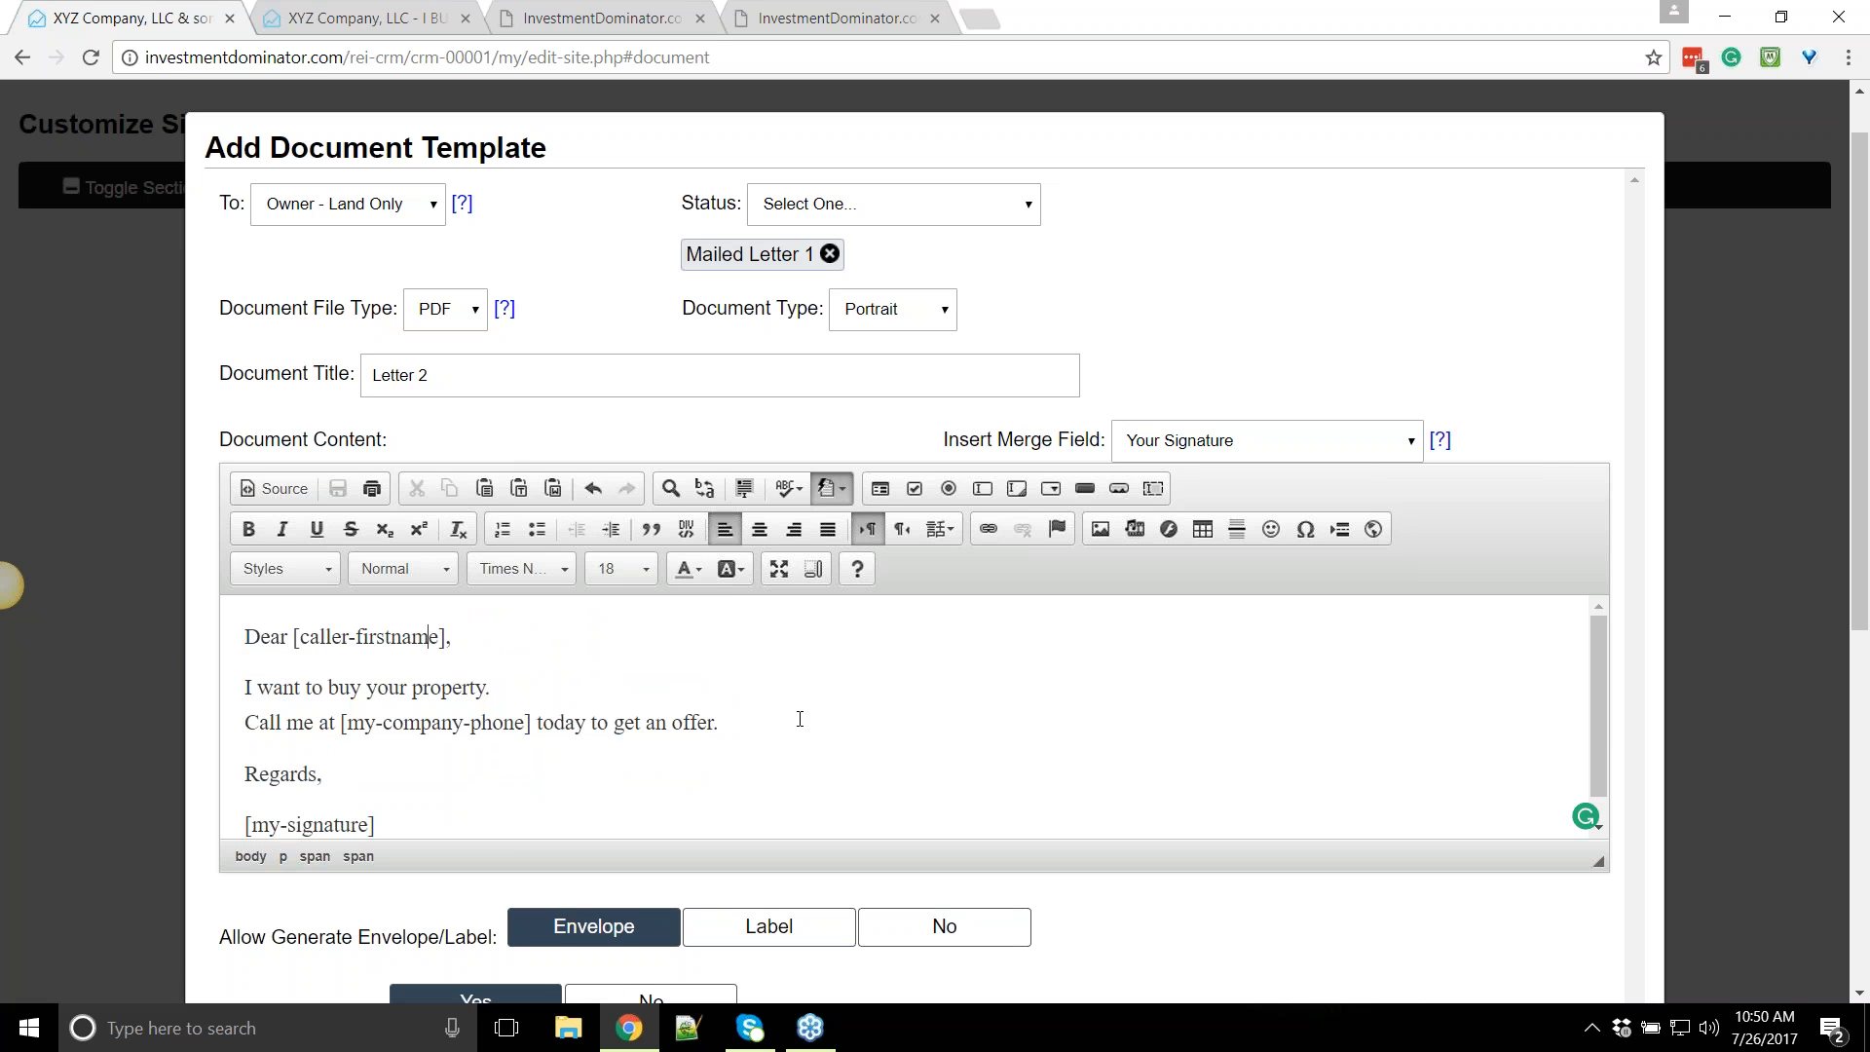
Colour the "Call me at [my-company-phone] today to get an offer." line red
{"action": "left_click_drag", "start_coordinate": [800, 719], "coordinate": [245, 722]}
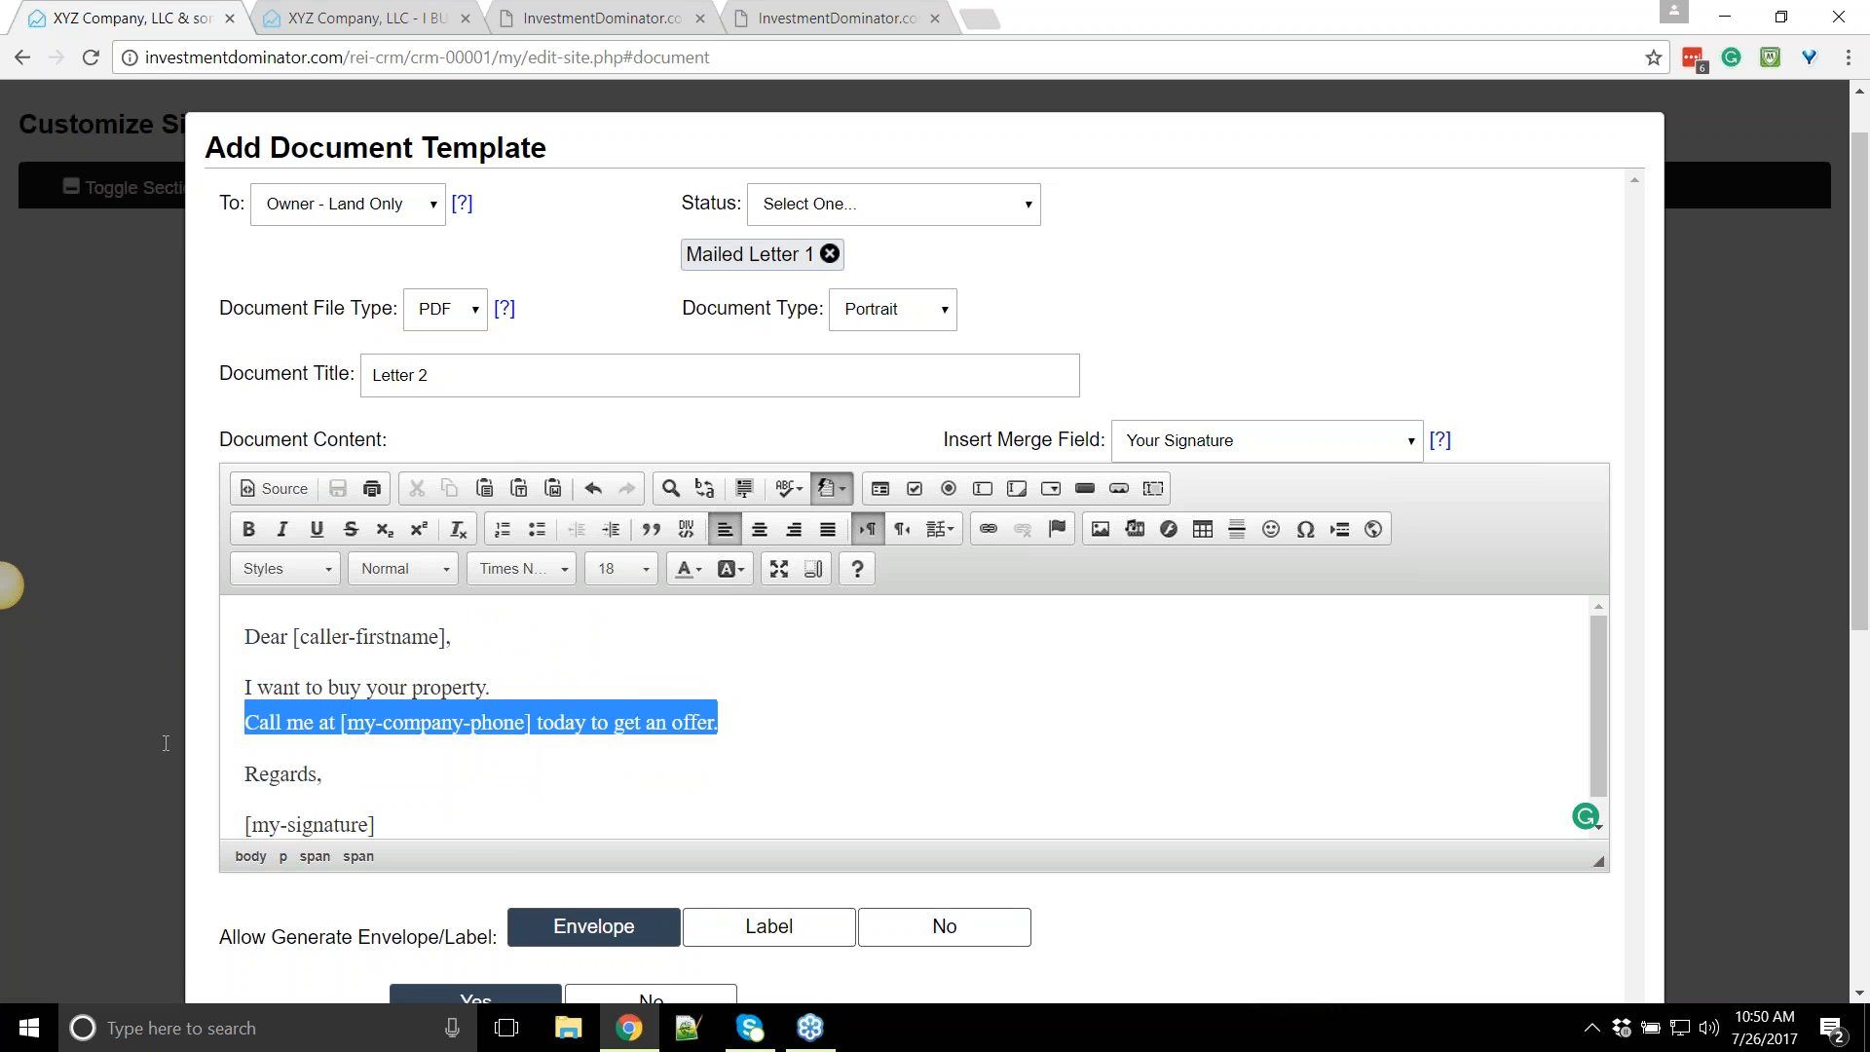
{"action": "left_click", "coordinate": [685, 569]}
{"action": "left_click", "coordinate": [683, 668]}
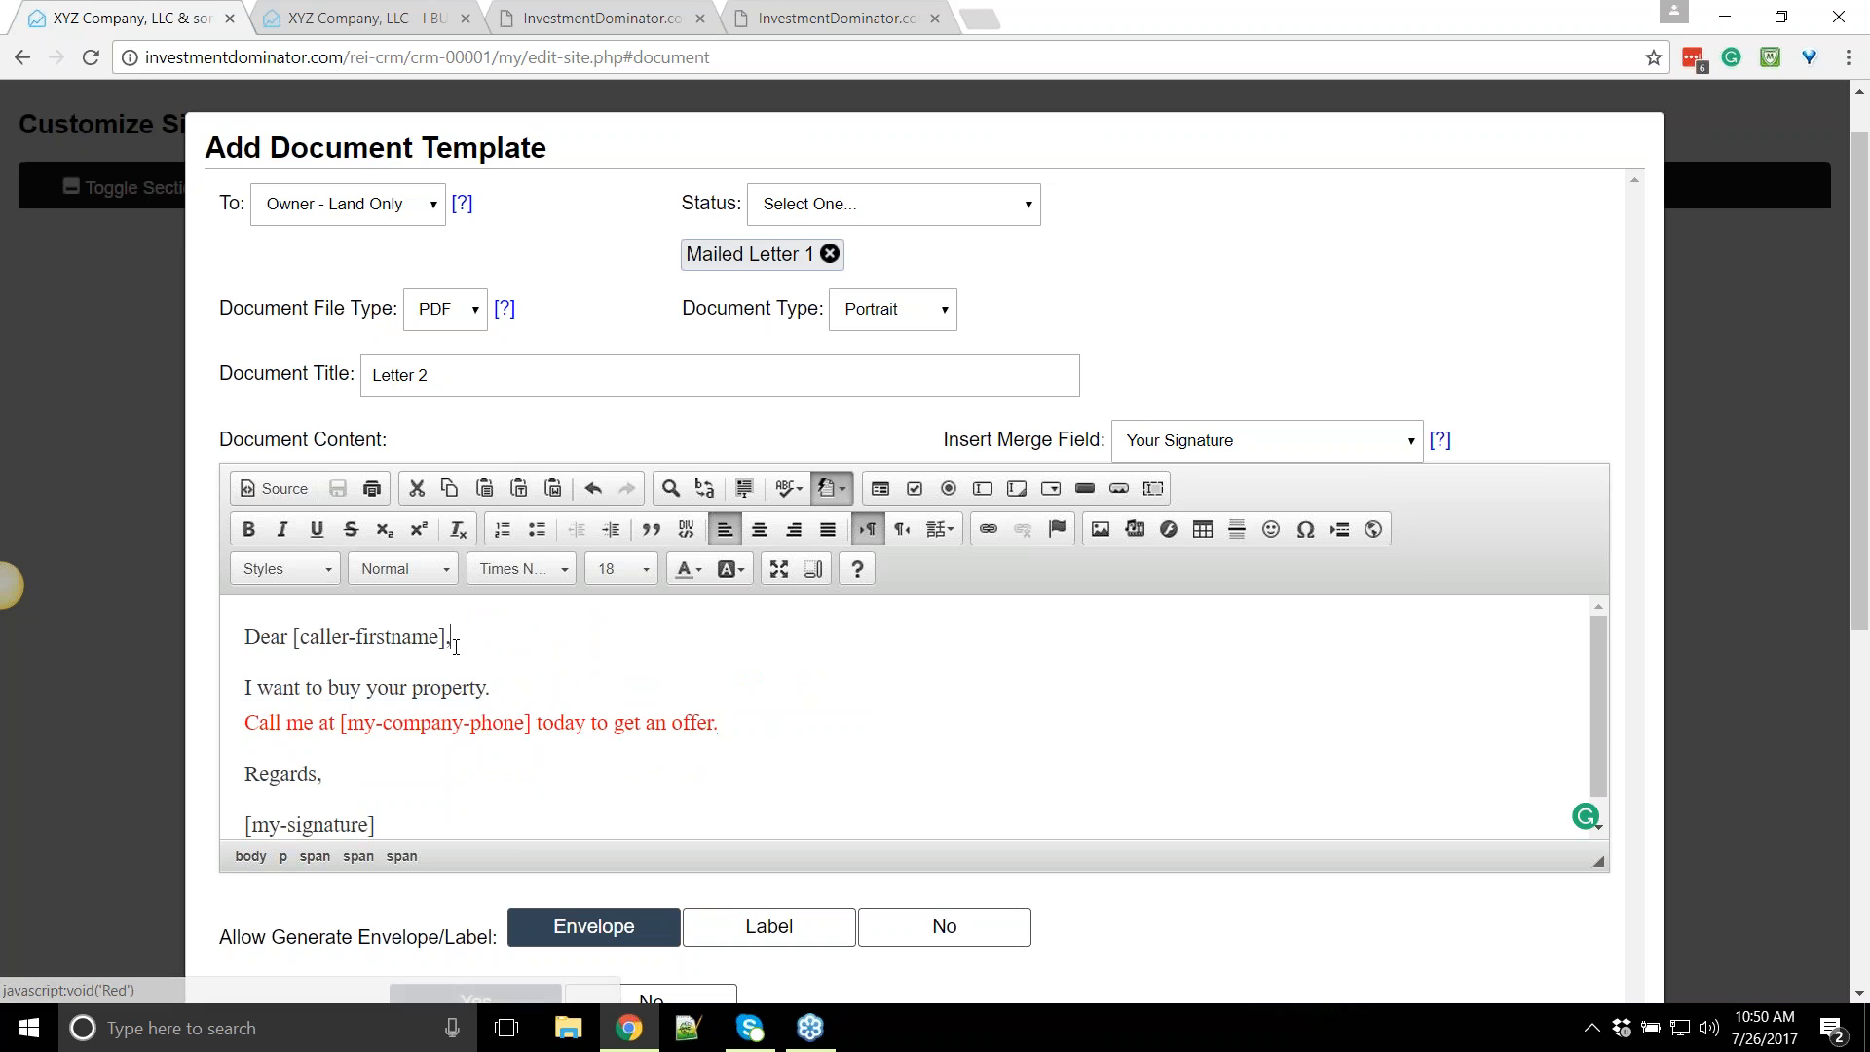
{"action": "scroll", "coordinate": [316, 568], "scroll_direction": "down", "scroll_amount": 1}
{"action": "scroll", "coordinate": [316, 568], "scroll_direction": "down", "scroll_amount": 1}
{"action": "scroll", "coordinate": [389, 563], "scroll_direction": "up", "scroll_amount": 1}
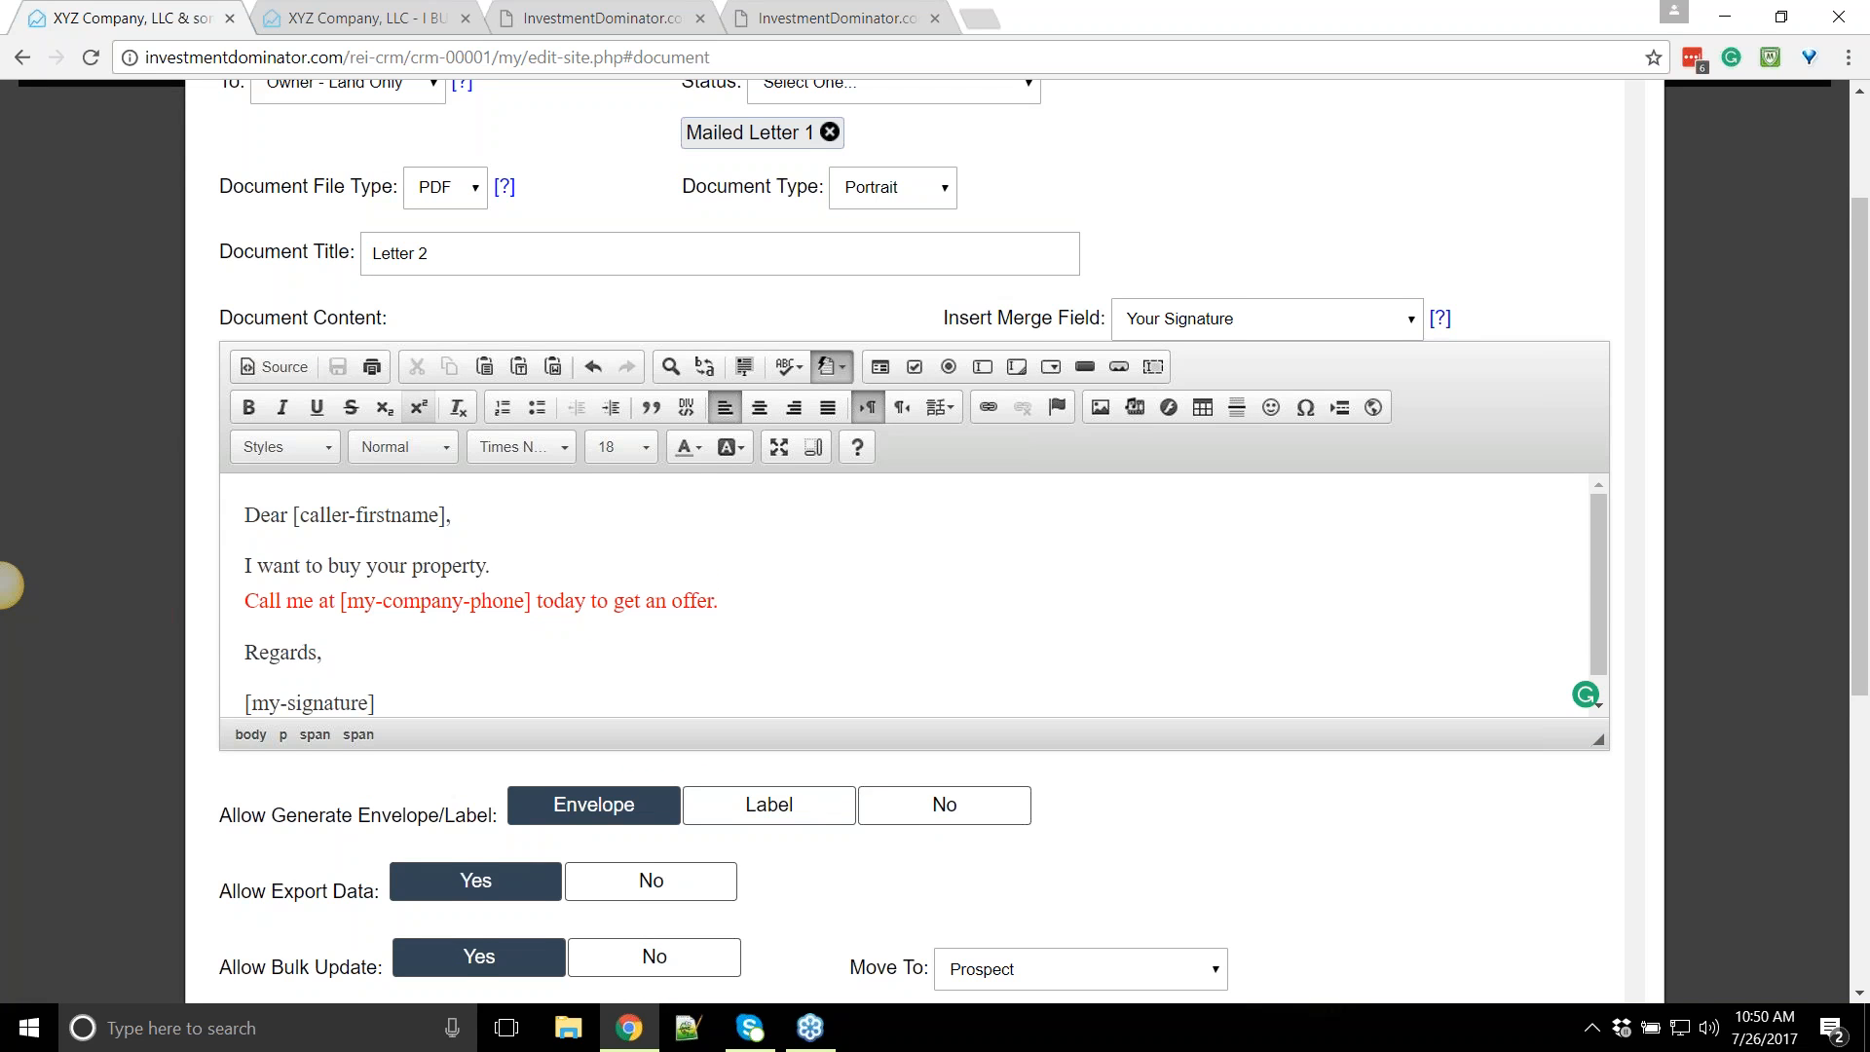
Review the finished letter together with the template's envelope, export data and bulk update options
{"action": "scroll", "coordinate": [472, 785], "scroll_direction": "down", "scroll_amount": 1}
{"action": "scroll", "coordinate": [534, 646], "scroll_direction": "down", "scroll_amount": 2}
{"action": "scroll", "coordinate": [604, 546], "scroll_direction": "up", "scroll_amount": 3}
{"action": "scroll", "coordinate": [638, 507], "scroll_direction": "down", "scroll_amount": 1}
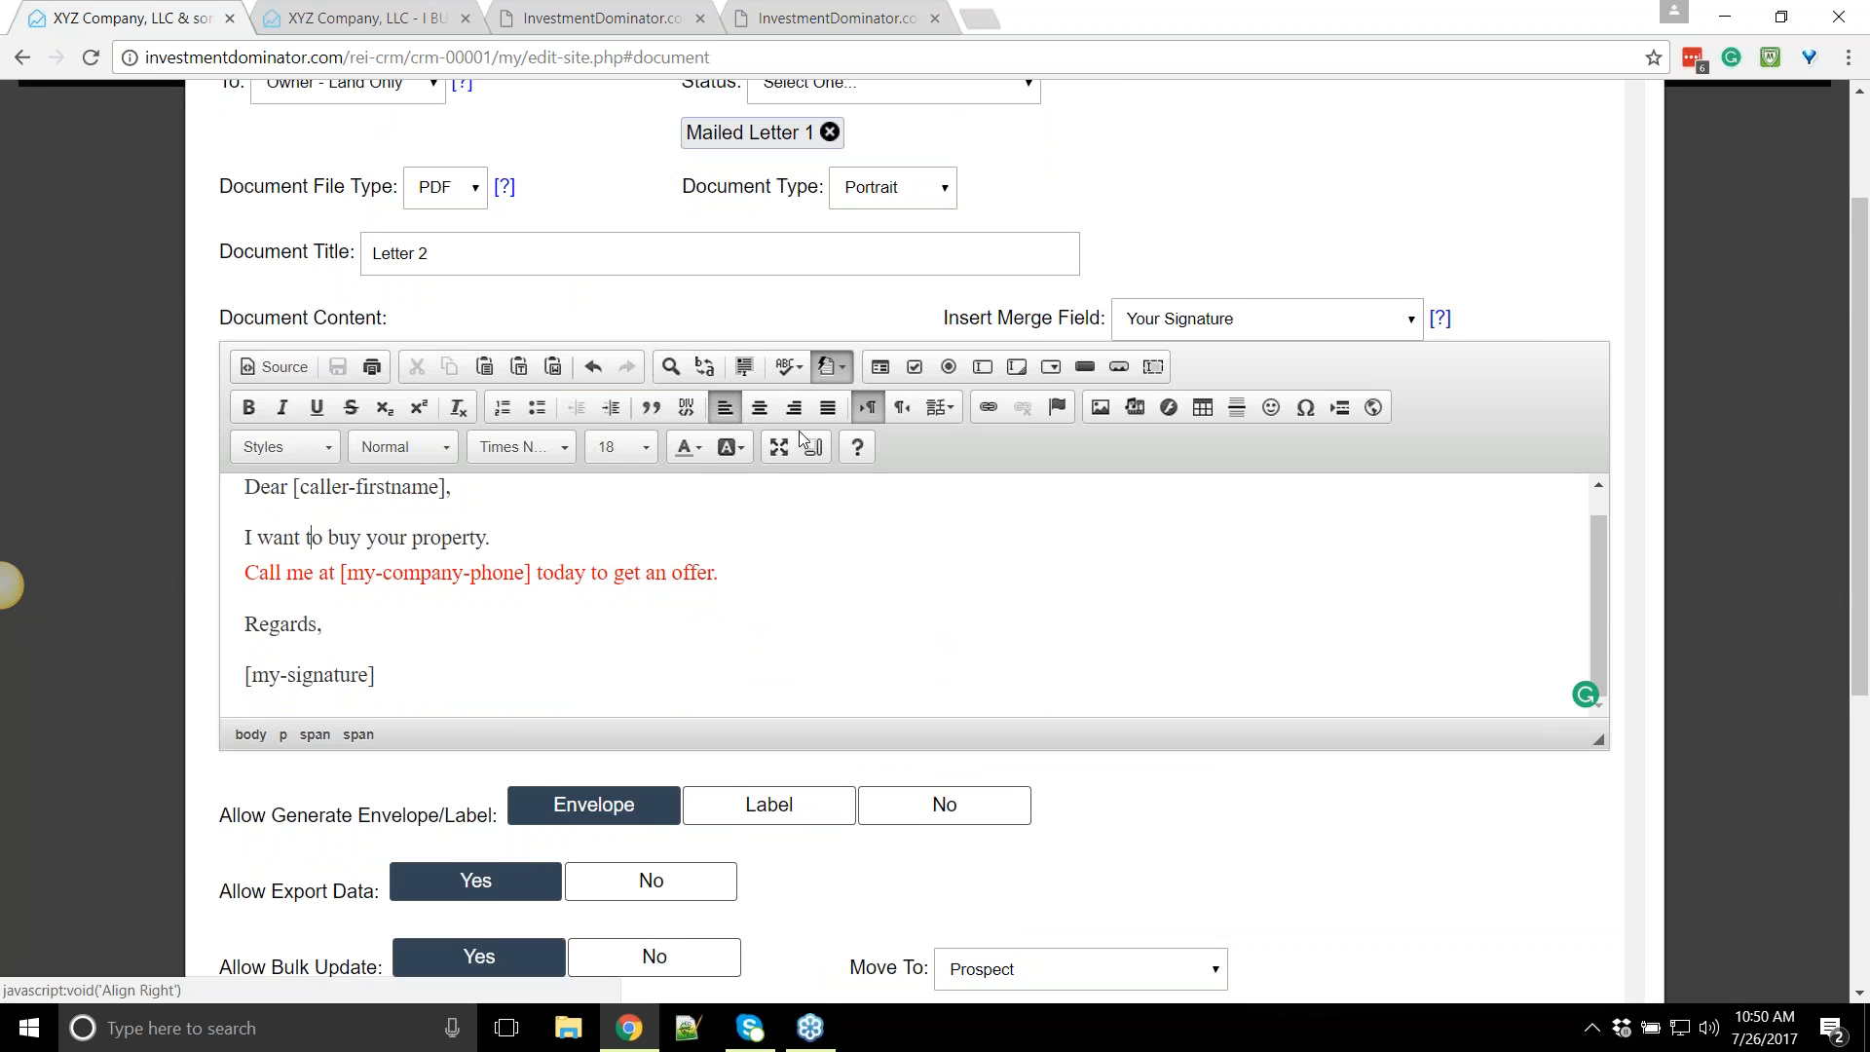
{"action": "scroll", "coordinate": [882, 650], "scroll_direction": "down", "scroll_amount": 2}
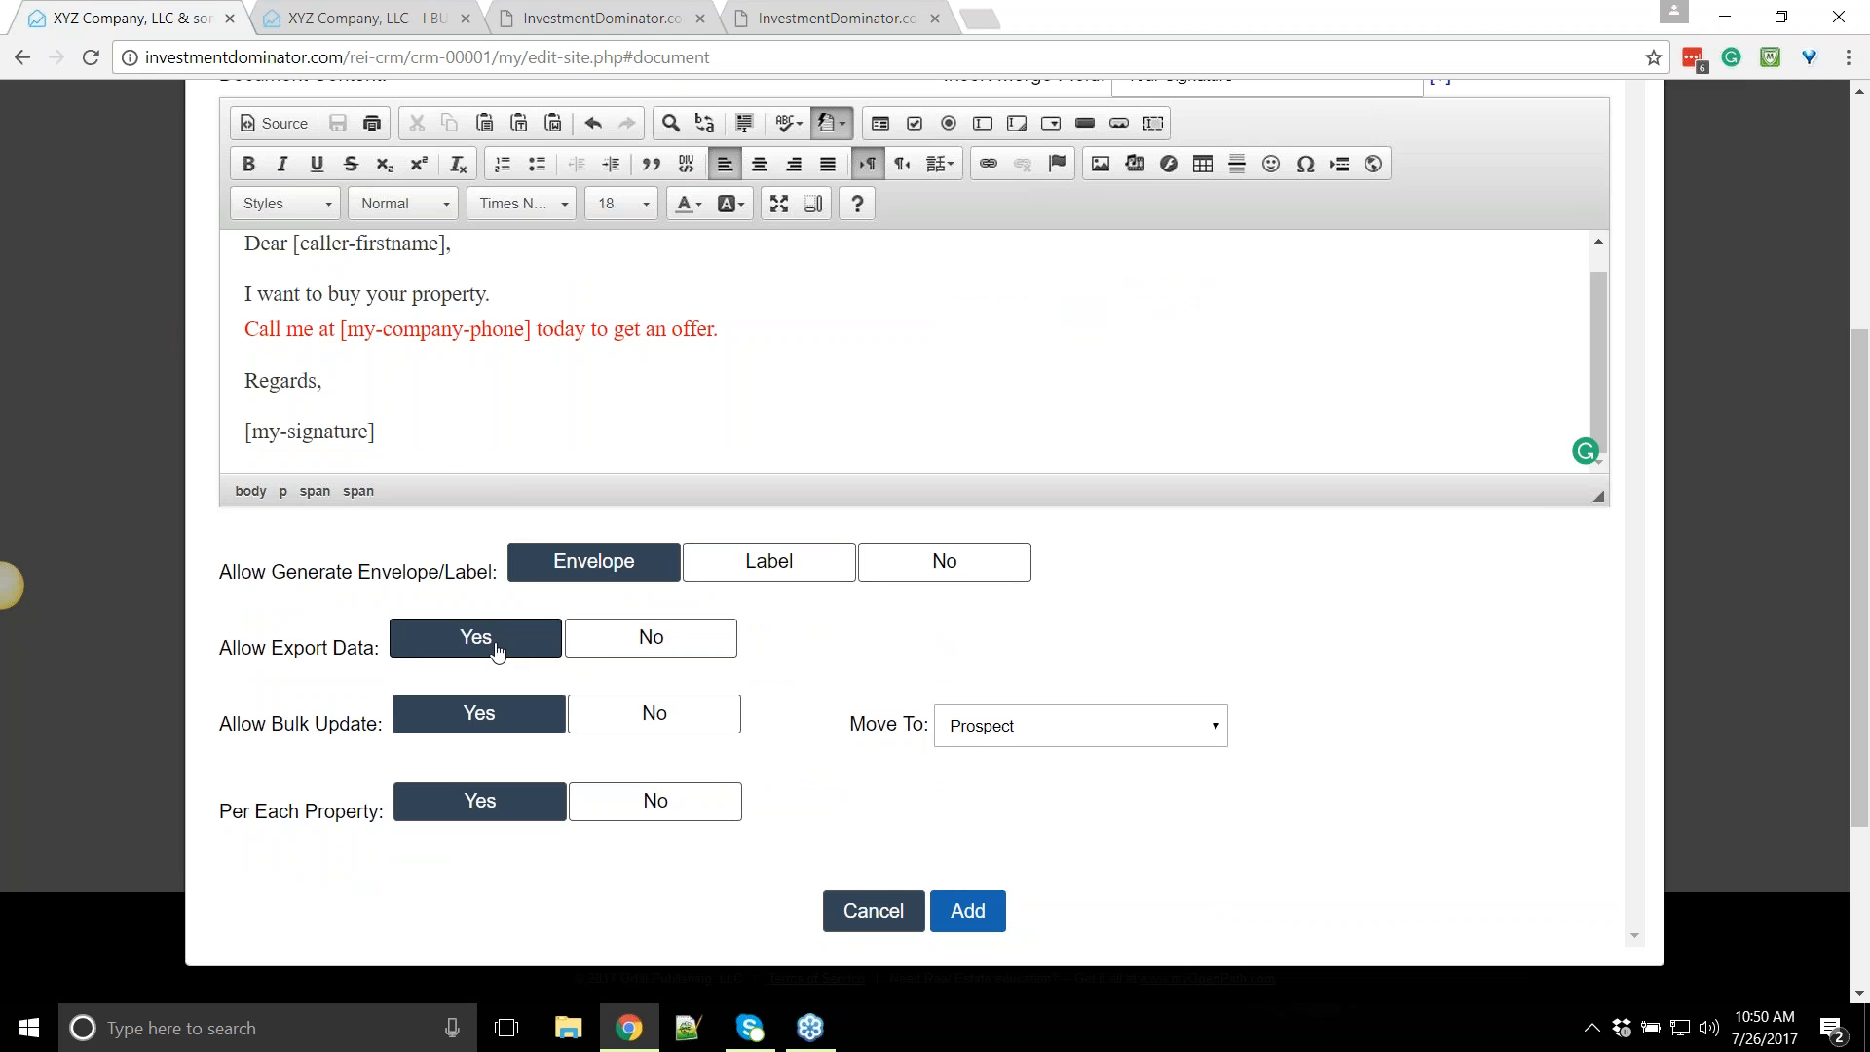
{"action": "scroll", "coordinate": [572, 526], "scroll_direction": "down", "scroll_amount": 1}
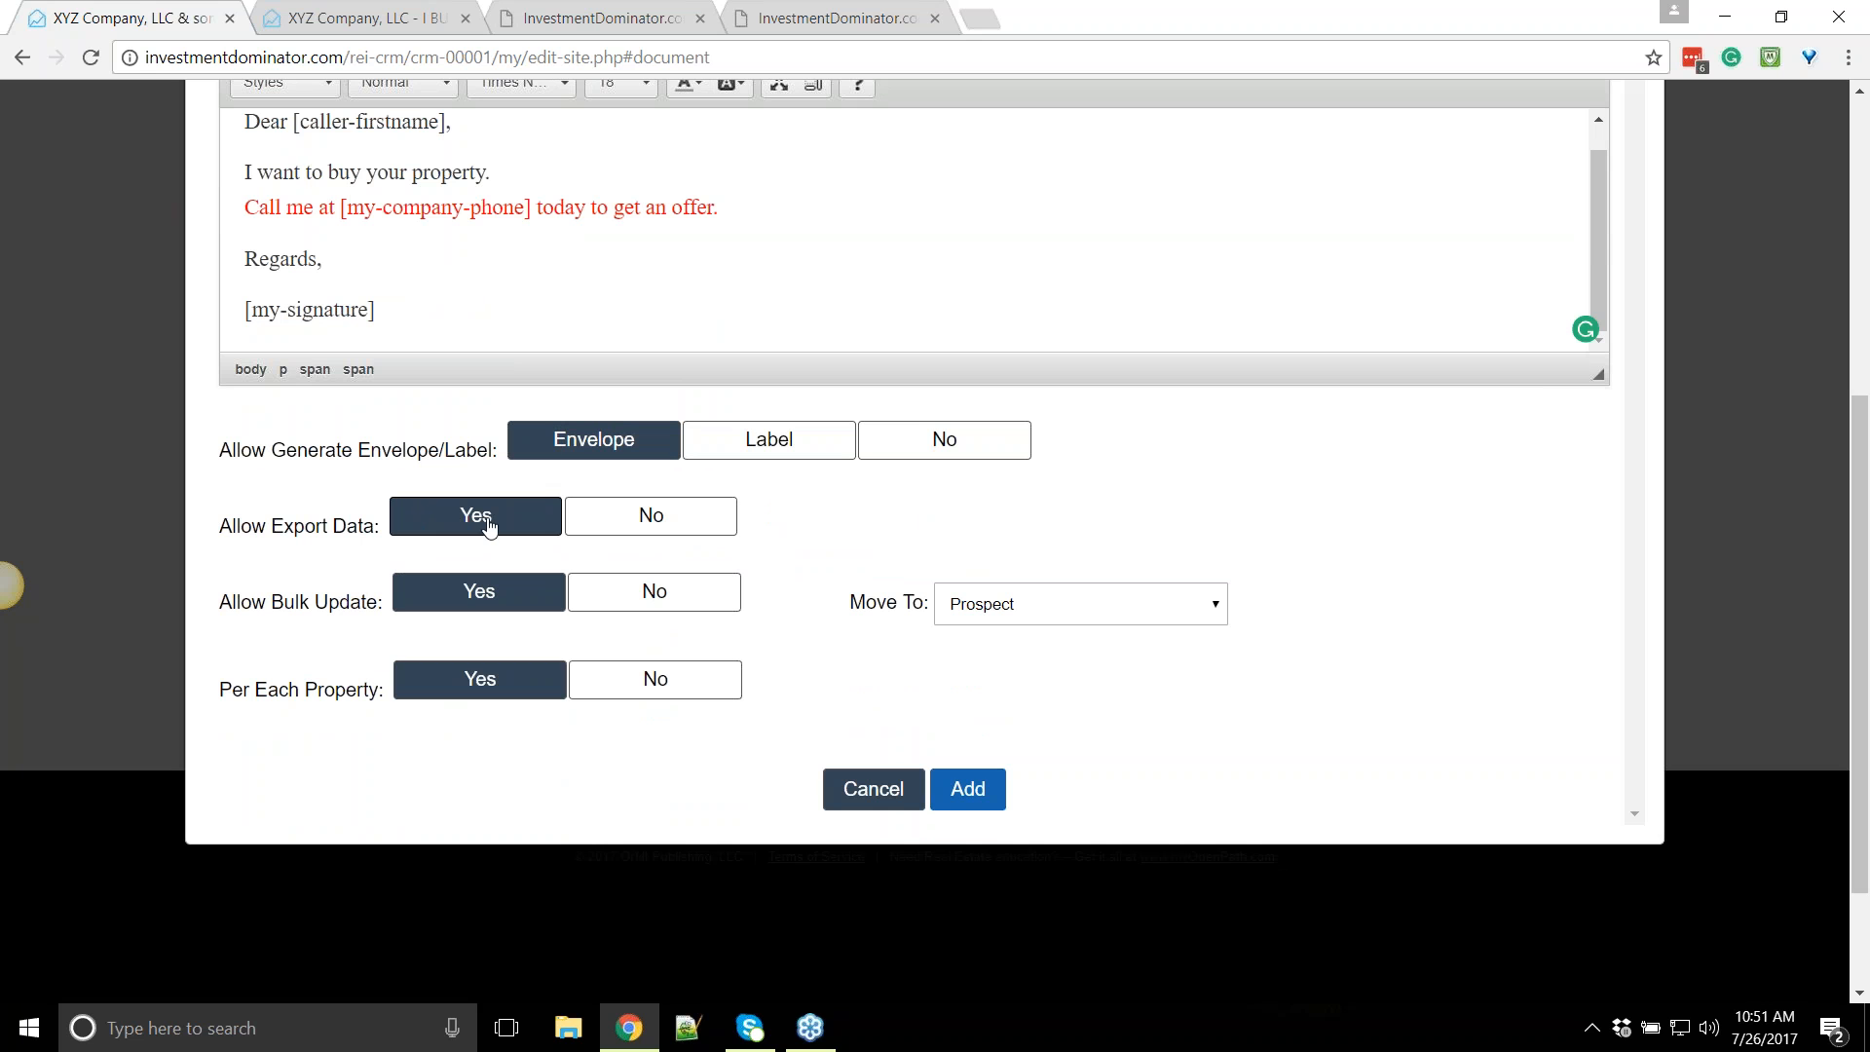
{"action": "left_click_drag", "start_coordinate": [220, 603], "coordinate": [361, 606]}
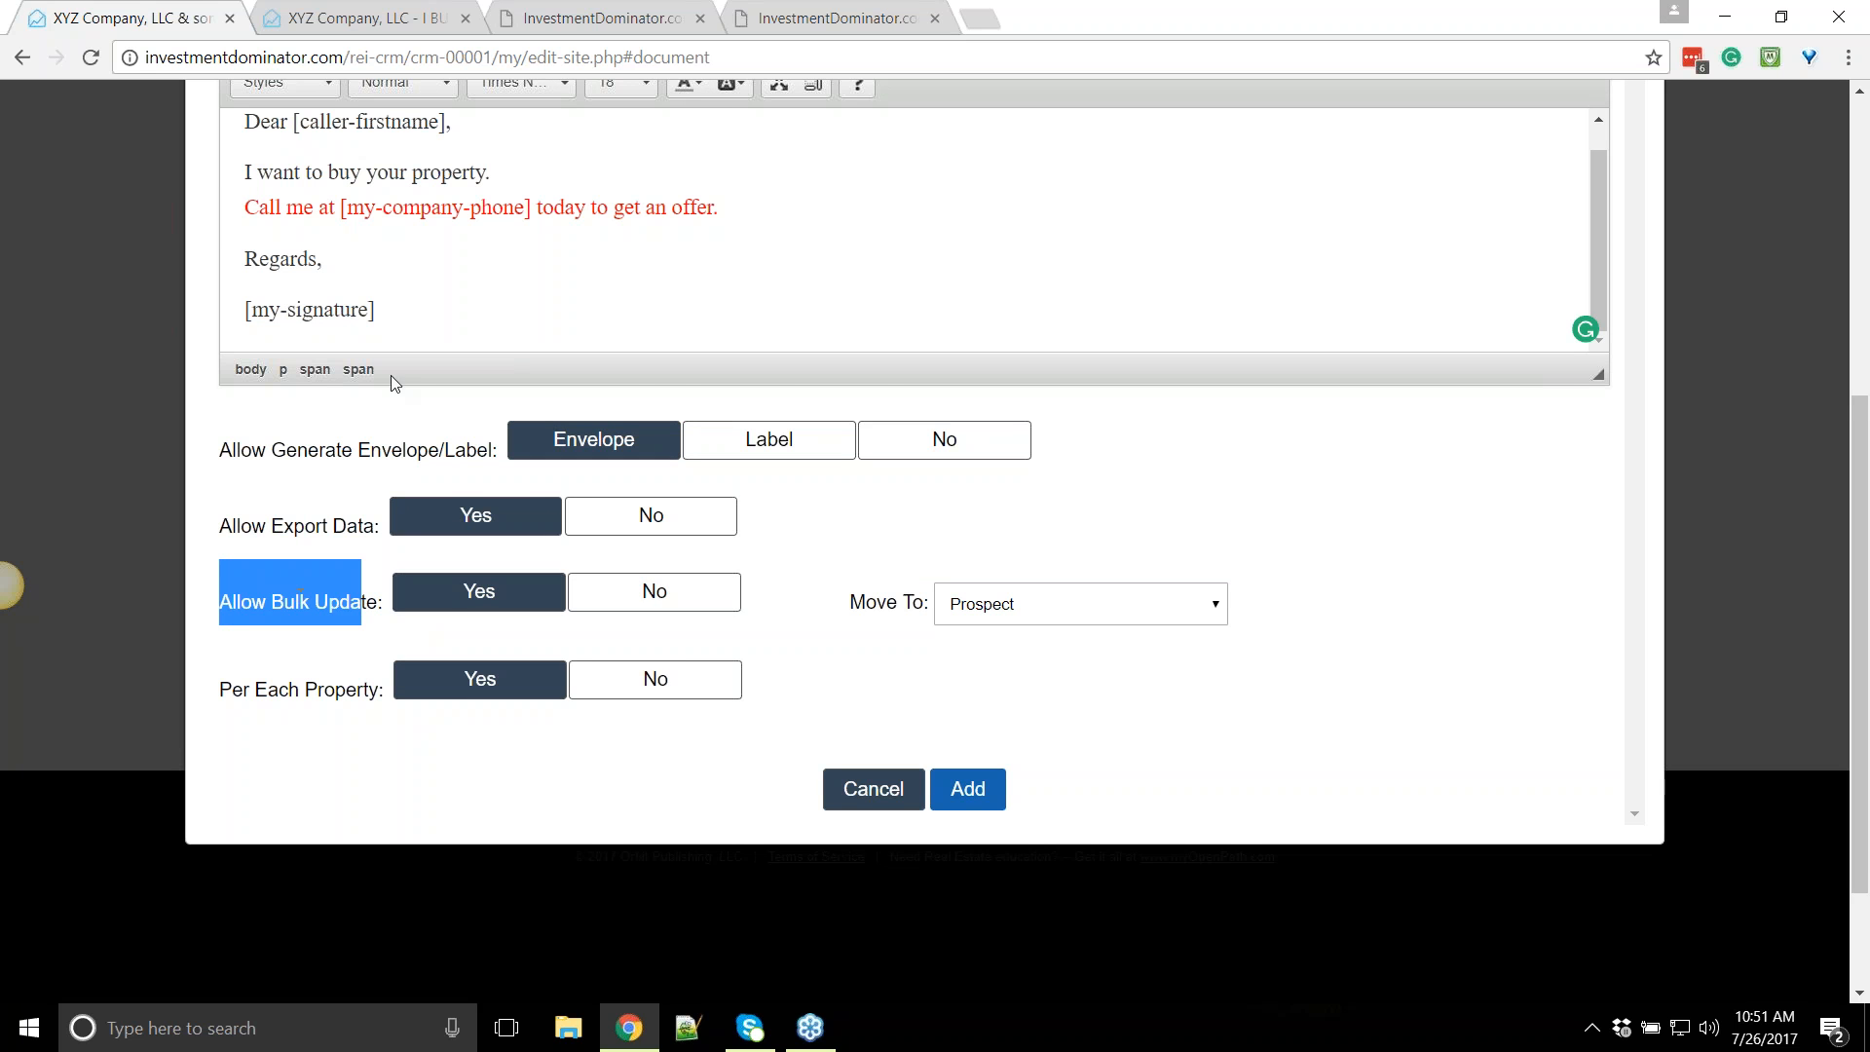
{"action": "scroll", "coordinate": [393, 382], "scroll_direction": "up", "scroll_amount": 3}
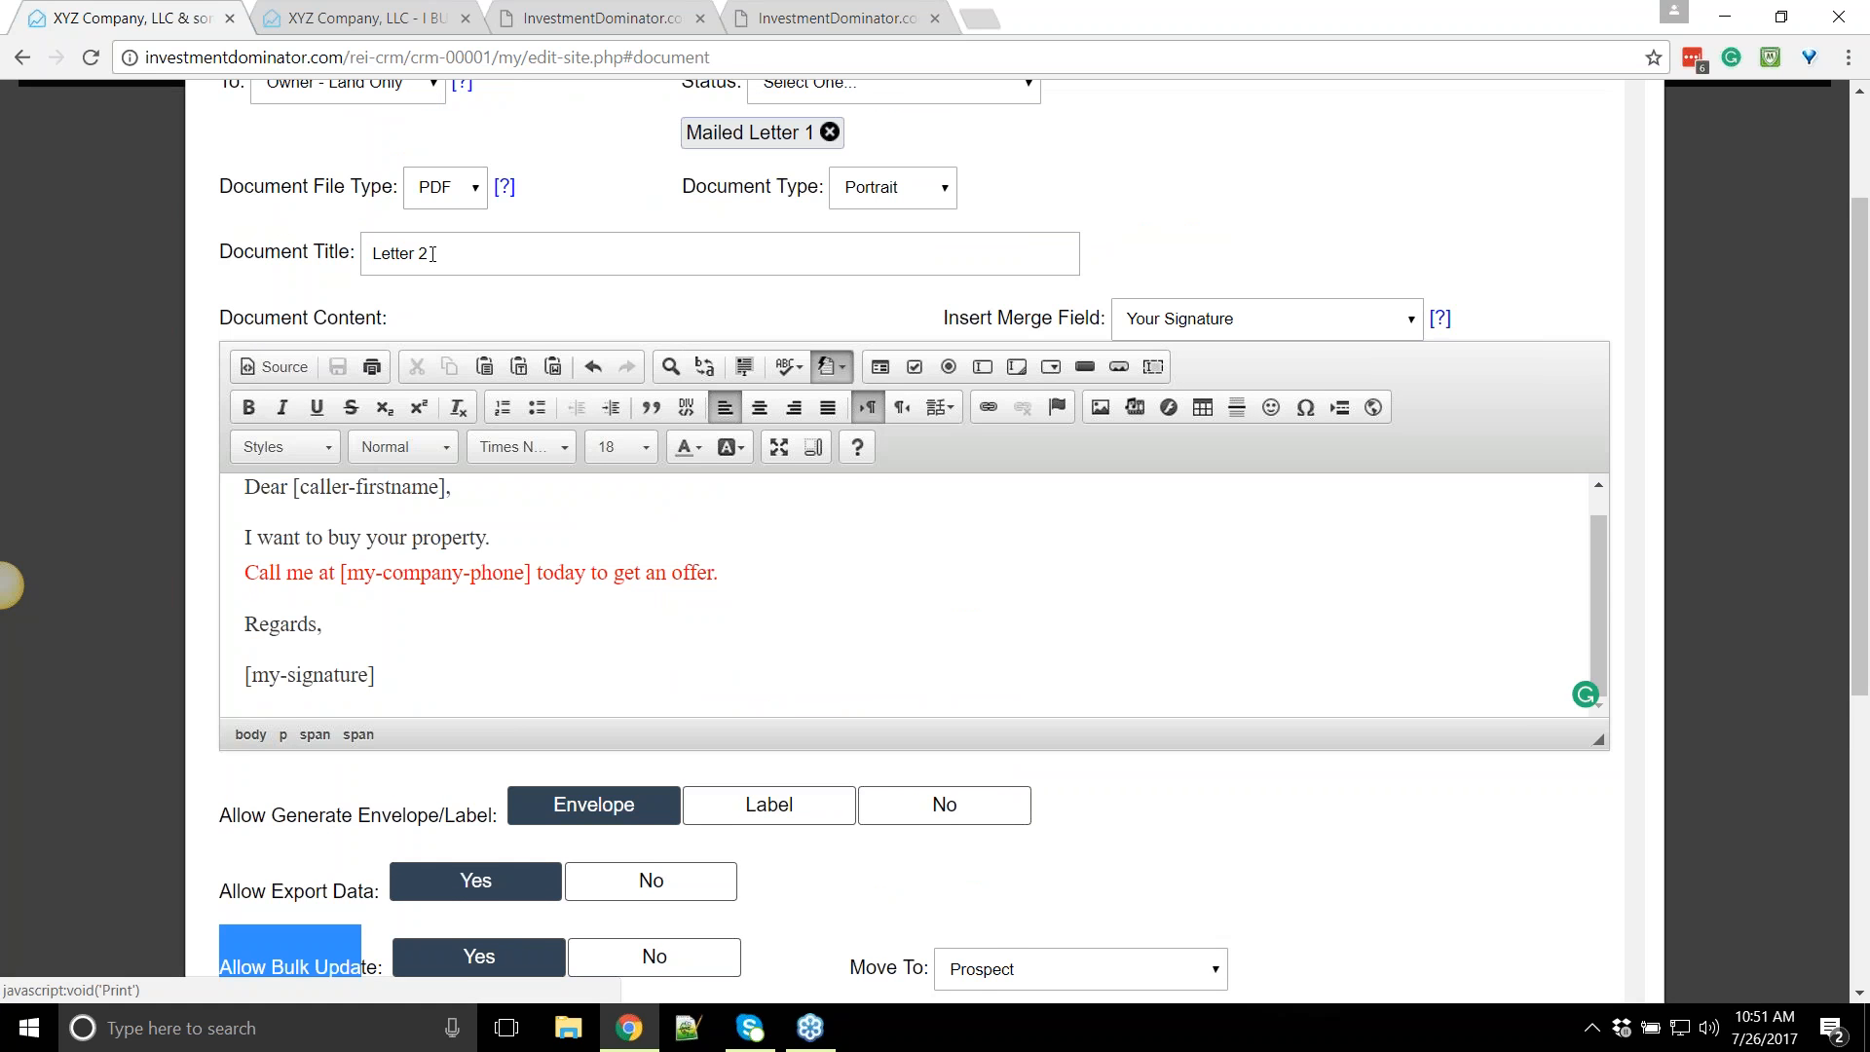
Set the template's bulk update to move records to the Mailed Letter 2 status
{"action": "scroll", "coordinate": [1044, 726], "scroll_direction": "down", "scroll_amount": 2}
{"action": "left_click", "coordinate": [1044, 726]}
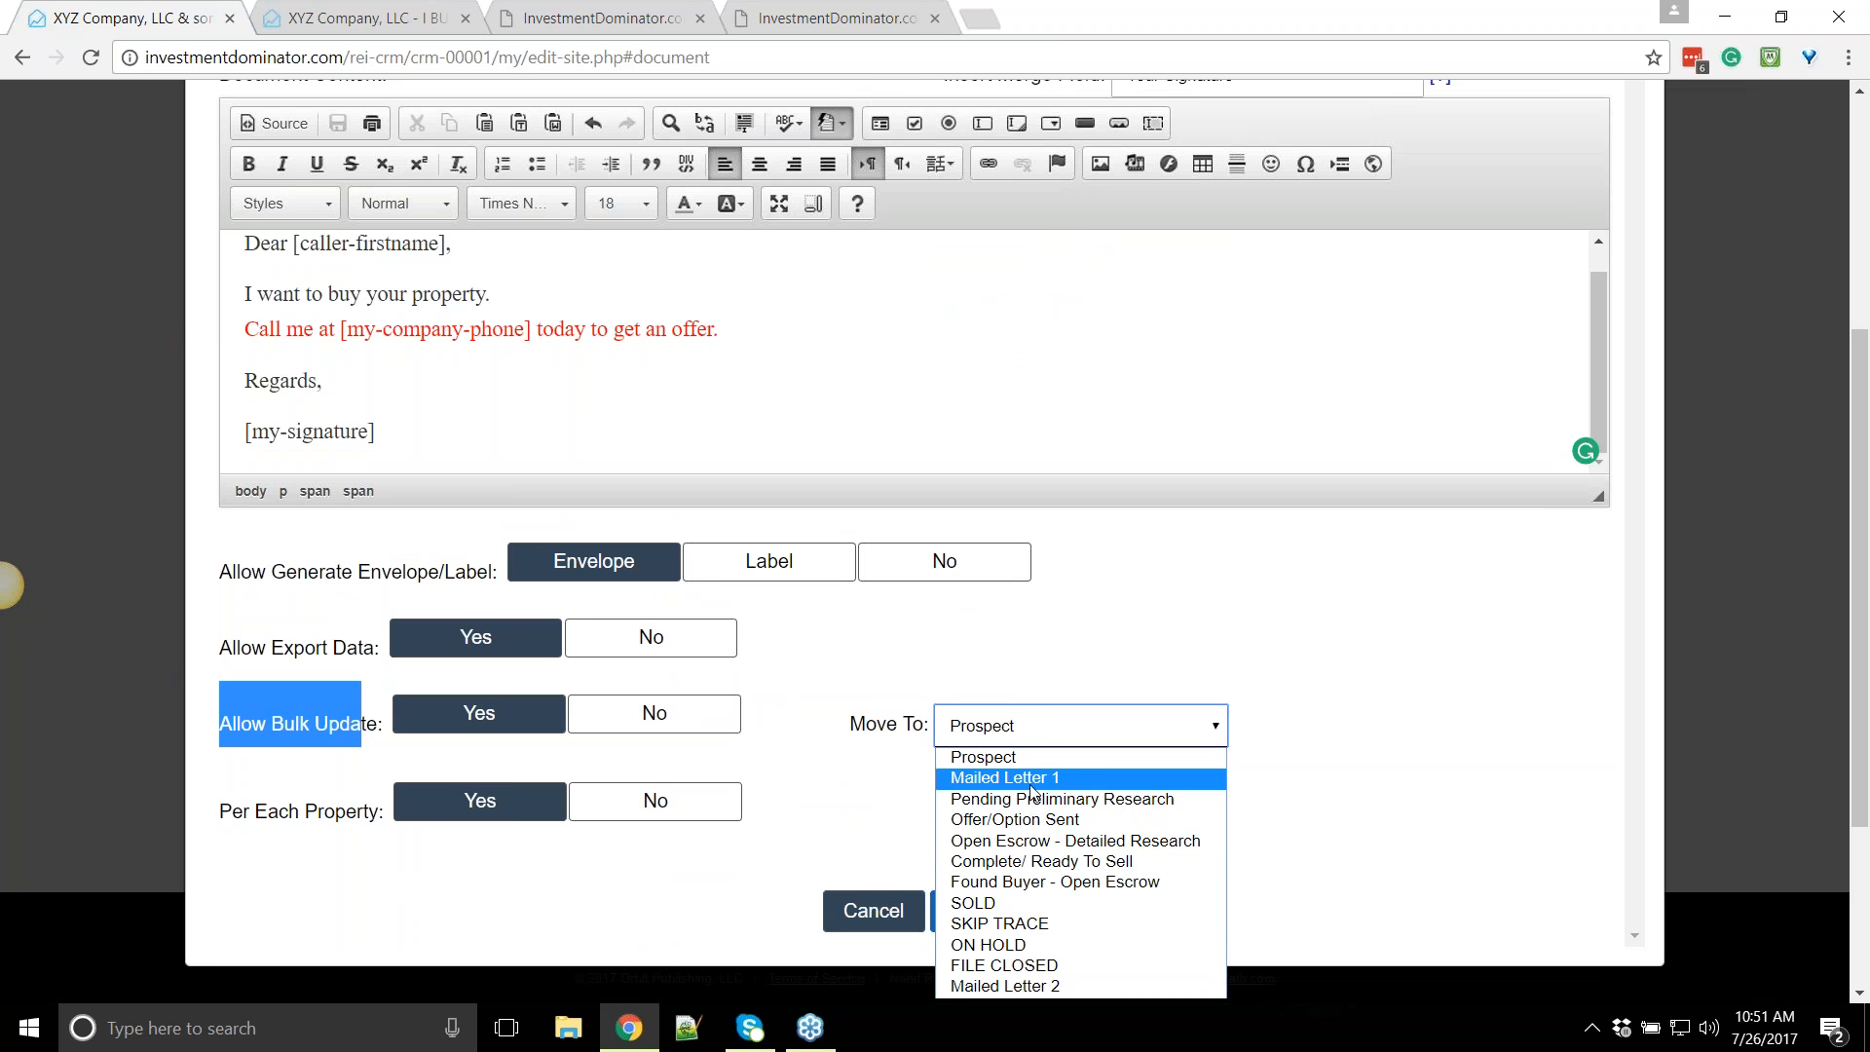
{"action": "left_click", "coordinate": [910, 692]}
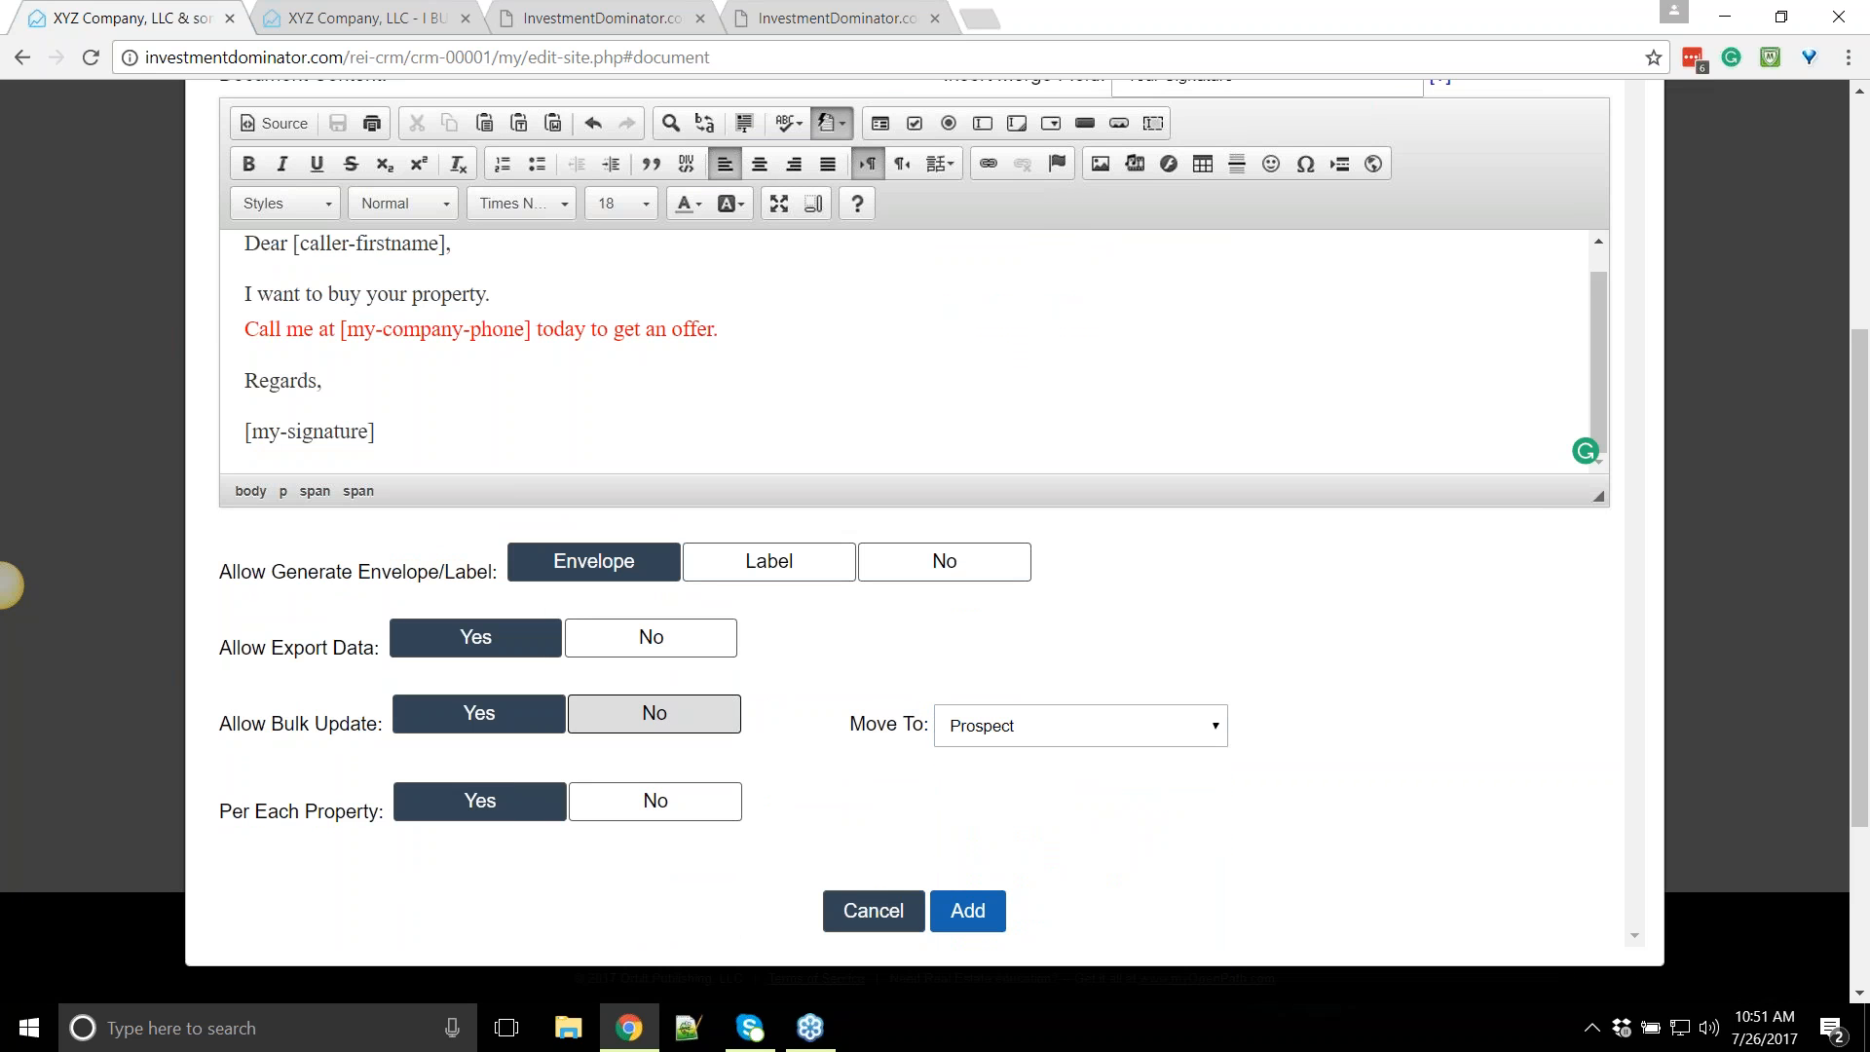
{"action": "left_click", "coordinate": [990, 732]}
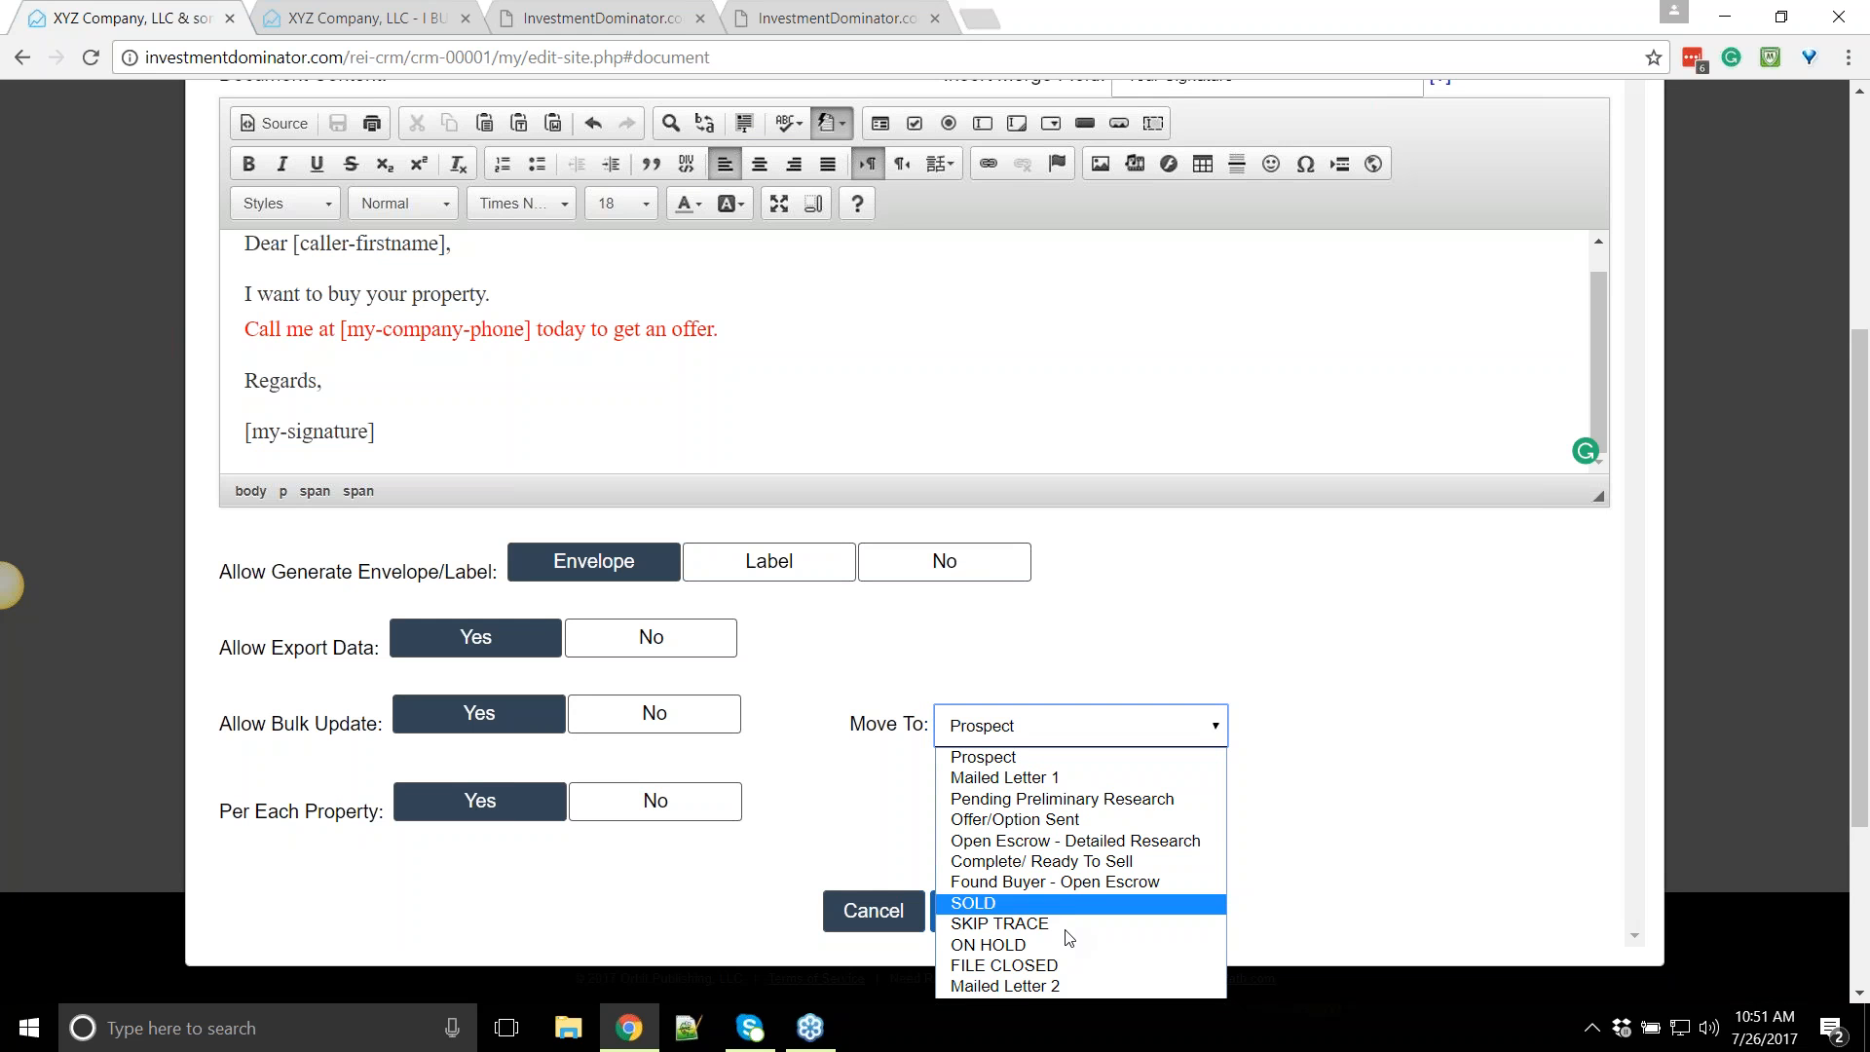
{"action": "left_click", "coordinate": [1020, 987]}
{"action": "scroll", "coordinate": [1094, 659], "scroll_direction": "up", "scroll_amount": 4}
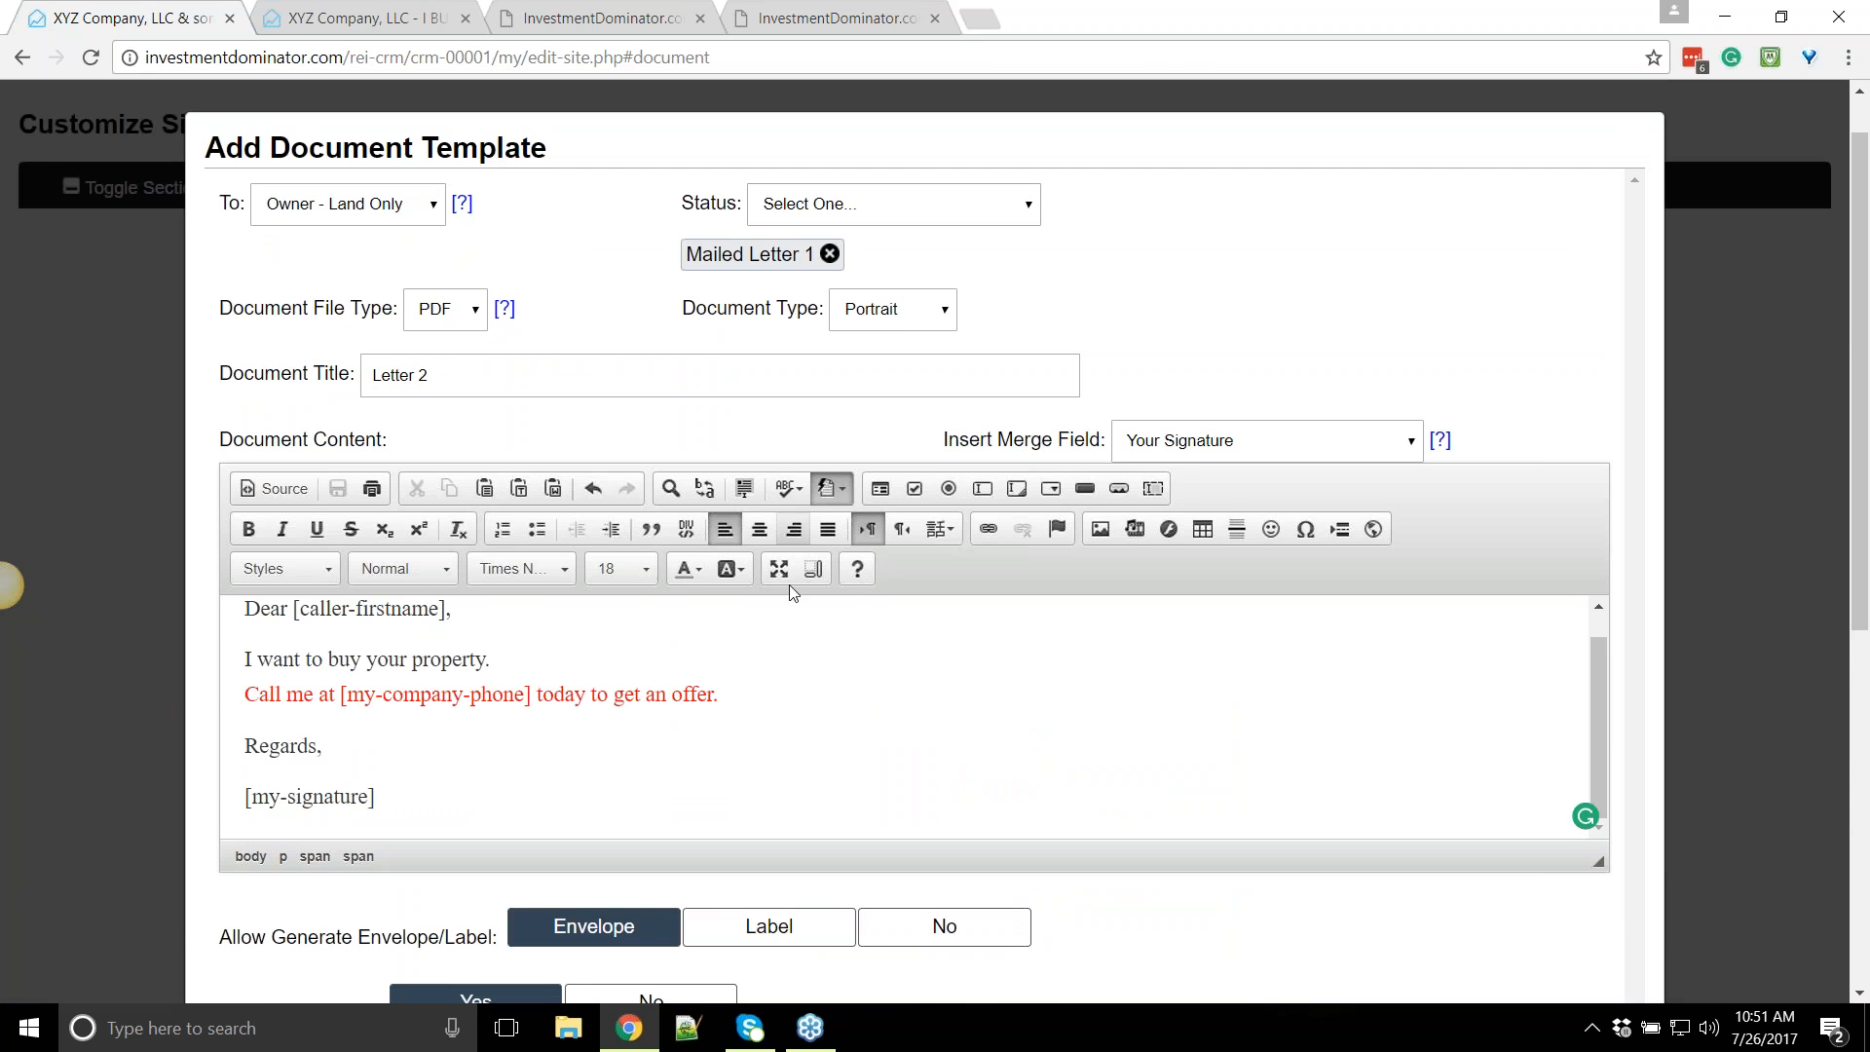
Set Per Each Property to No and add the Letter 2 template to the custom documents
{"action": "scroll", "coordinate": [791, 487], "scroll_direction": "down", "scroll_amount": 5}
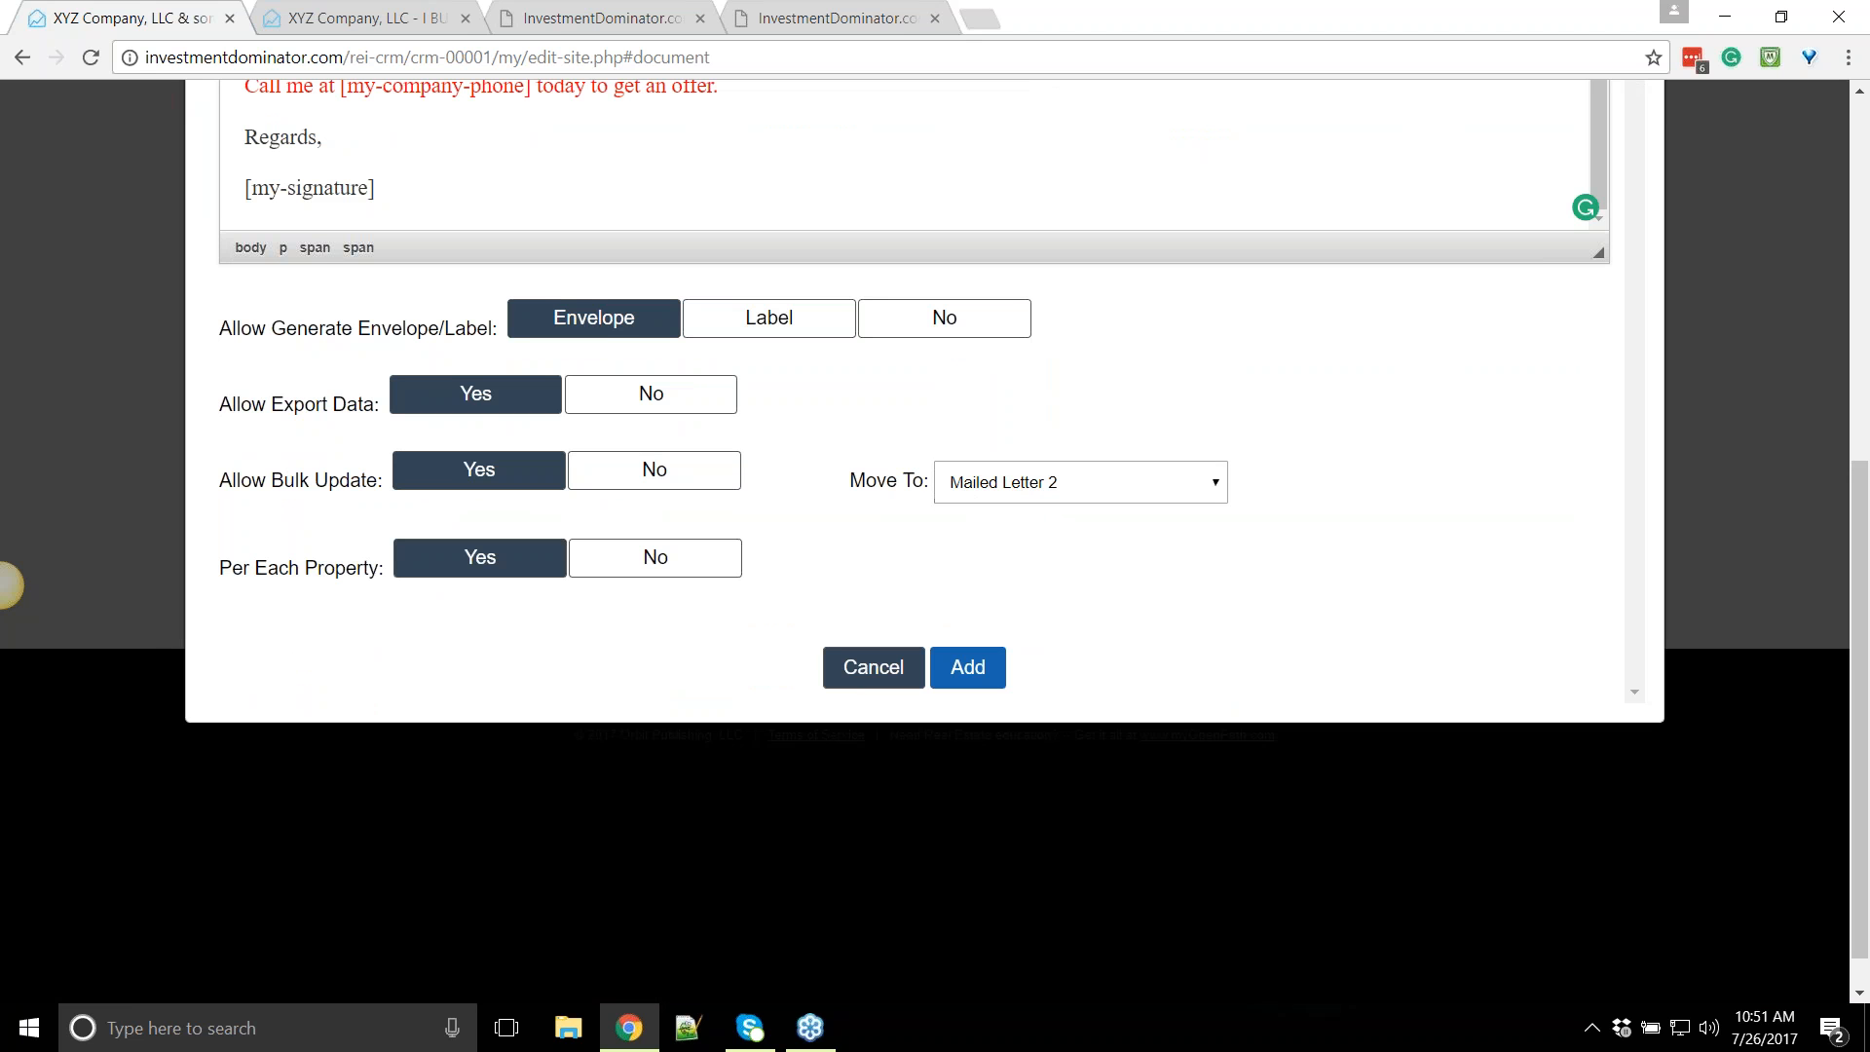
{"action": "mouse_move", "coordinate": [220, 568]}
{"action": "left_mouse_down"}
{"action": "mouse_move", "coordinate": [351, 573]}
{"action": "mouse_move", "coordinate": [221, 575]}
{"action": "left_mouse_up"}
{"action": "left_click", "coordinate": [358, 588]}
{"action": "left_click", "coordinate": [282, 593]}
{"action": "left_click", "coordinate": [642, 560]}
{"action": "left_click_drag", "start_coordinate": [242, 570], "coordinate": [324, 573]}
{"action": "left_click", "coordinate": [335, 575]}
{"action": "scroll", "coordinate": [328, 599], "scroll_direction": "up", "scroll_amount": 3}
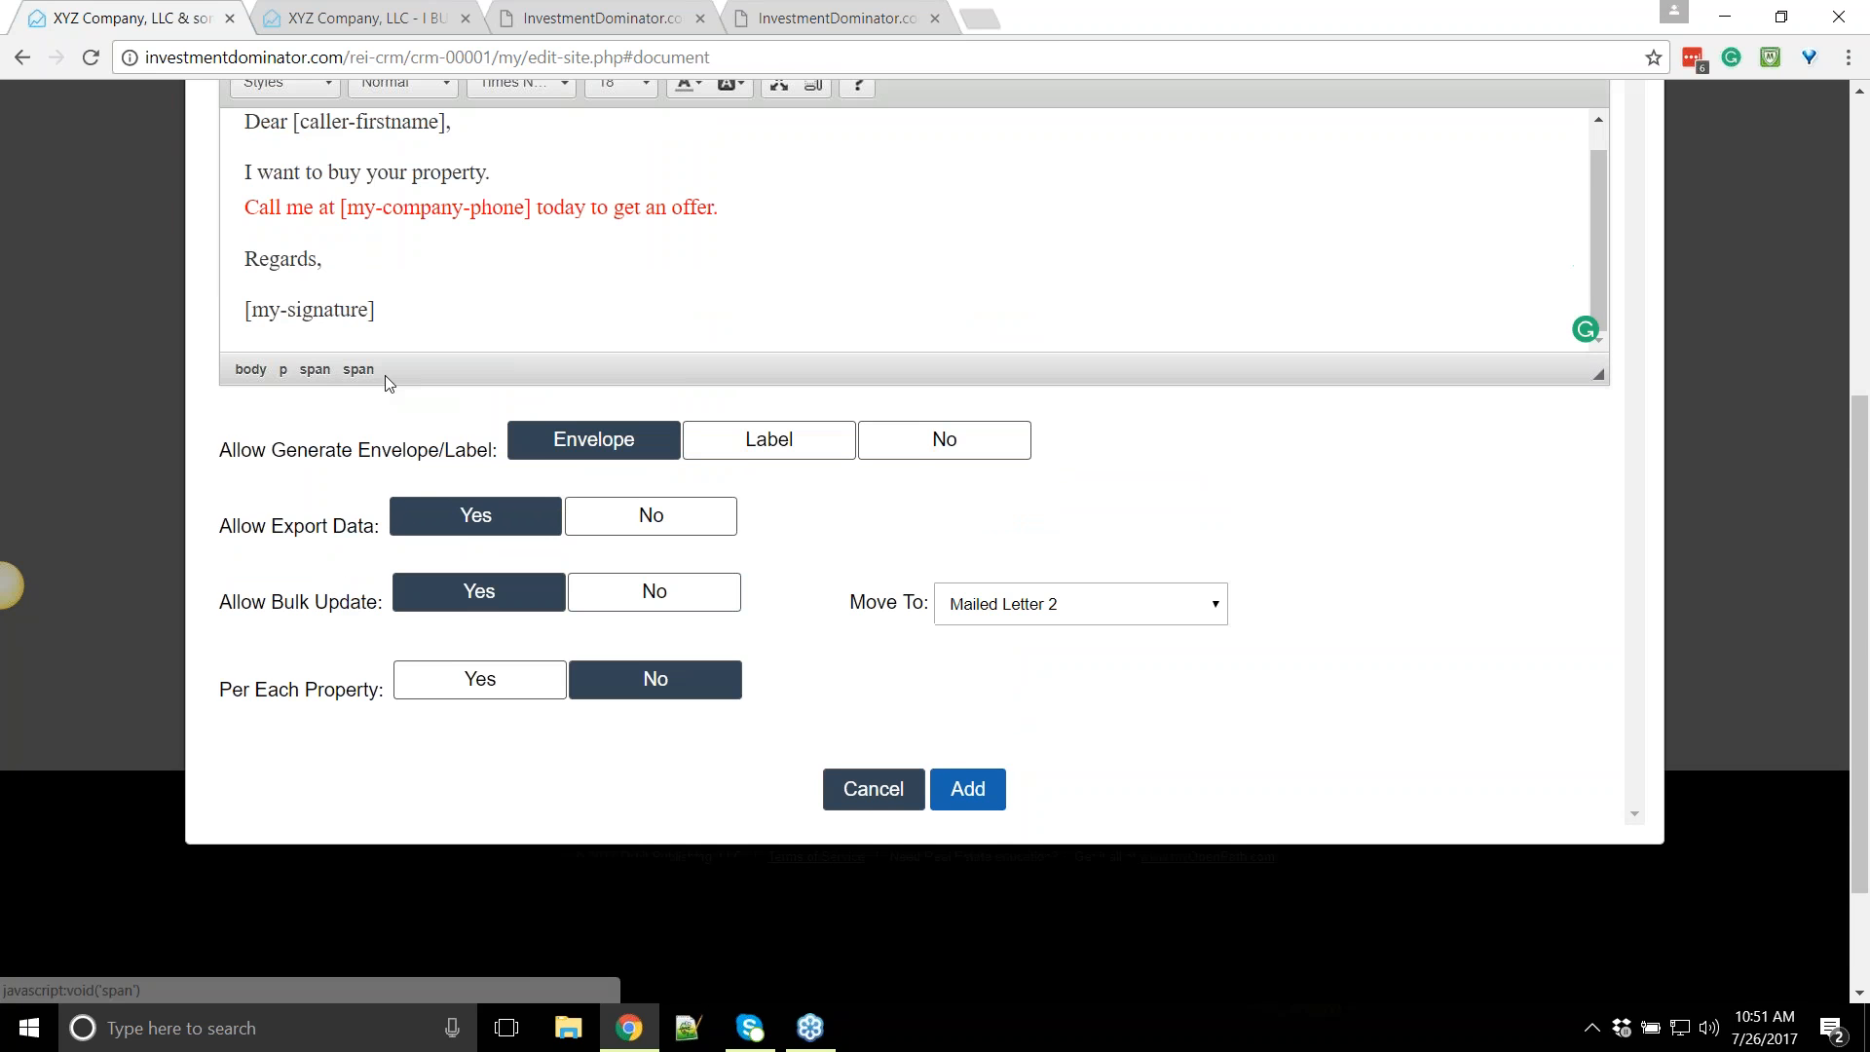
{"action": "scroll", "coordinate": [779, 565], "scroll_direction": "down", "scroll_amount": 3}
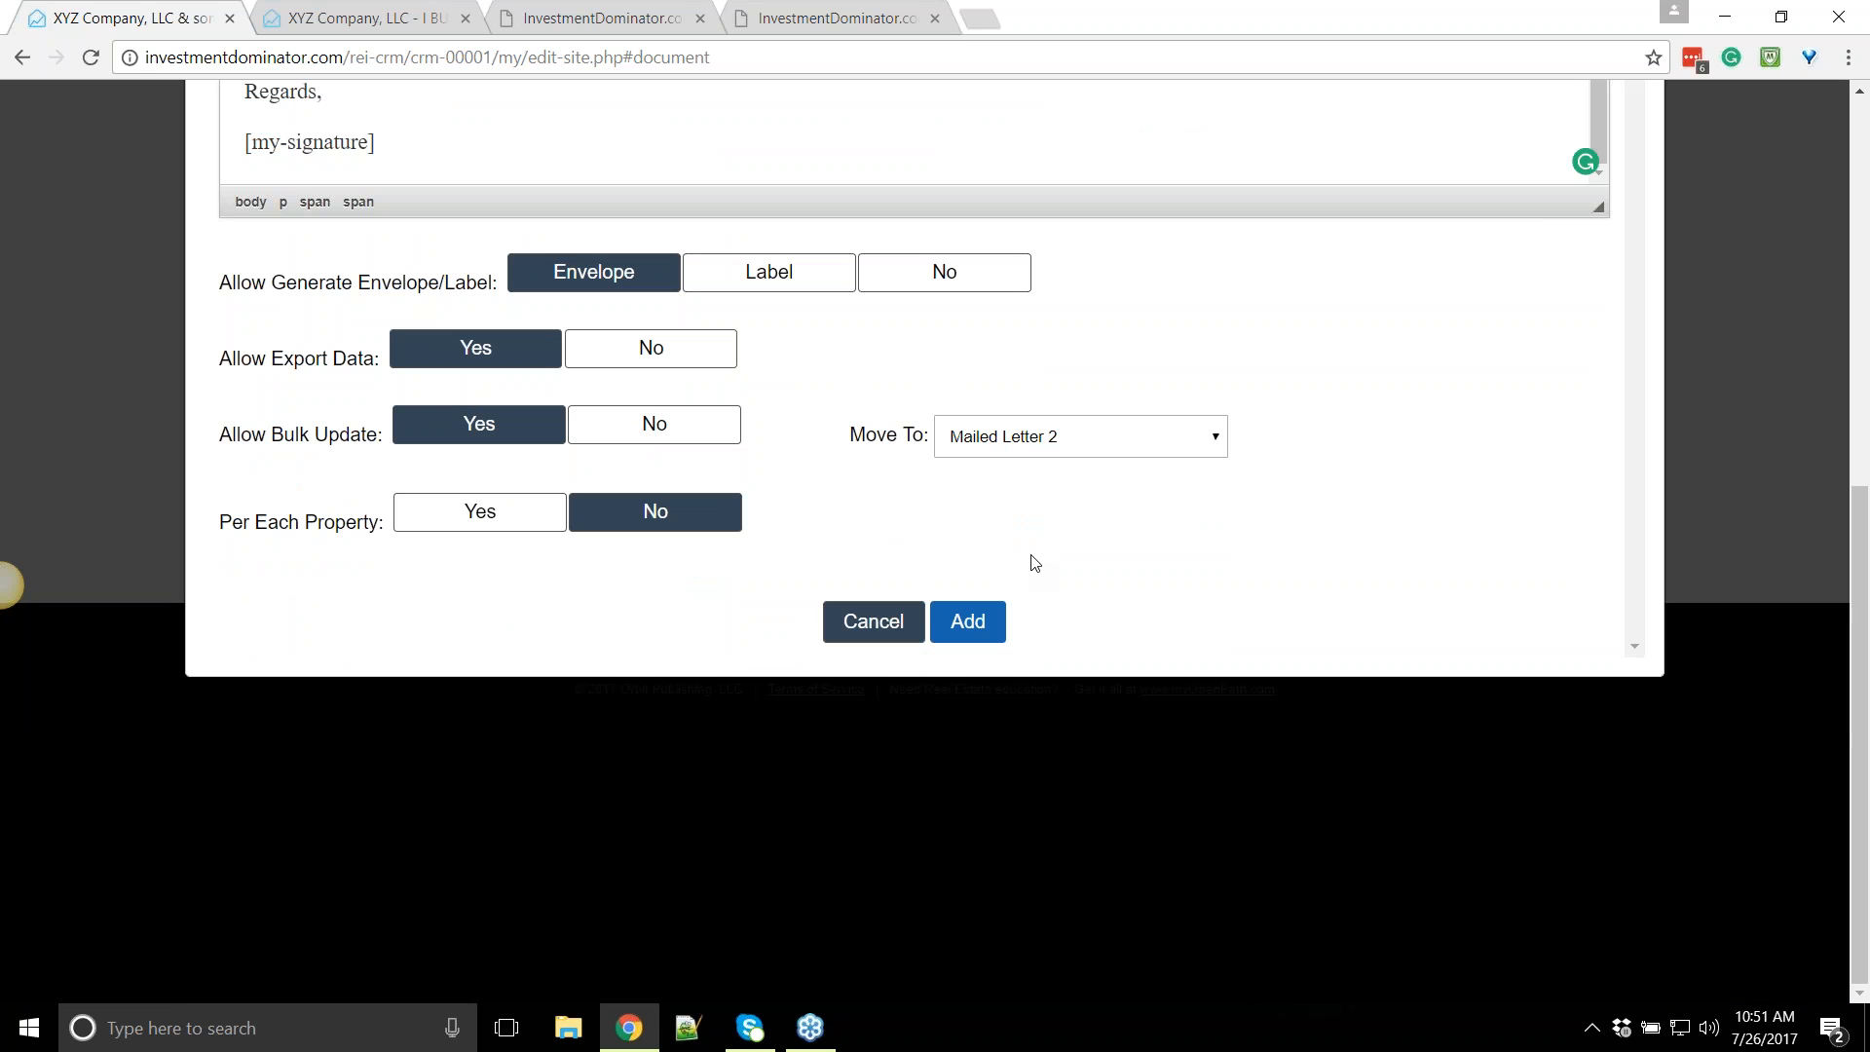
{"action": "left_click", "coordinate": [979, 625]}
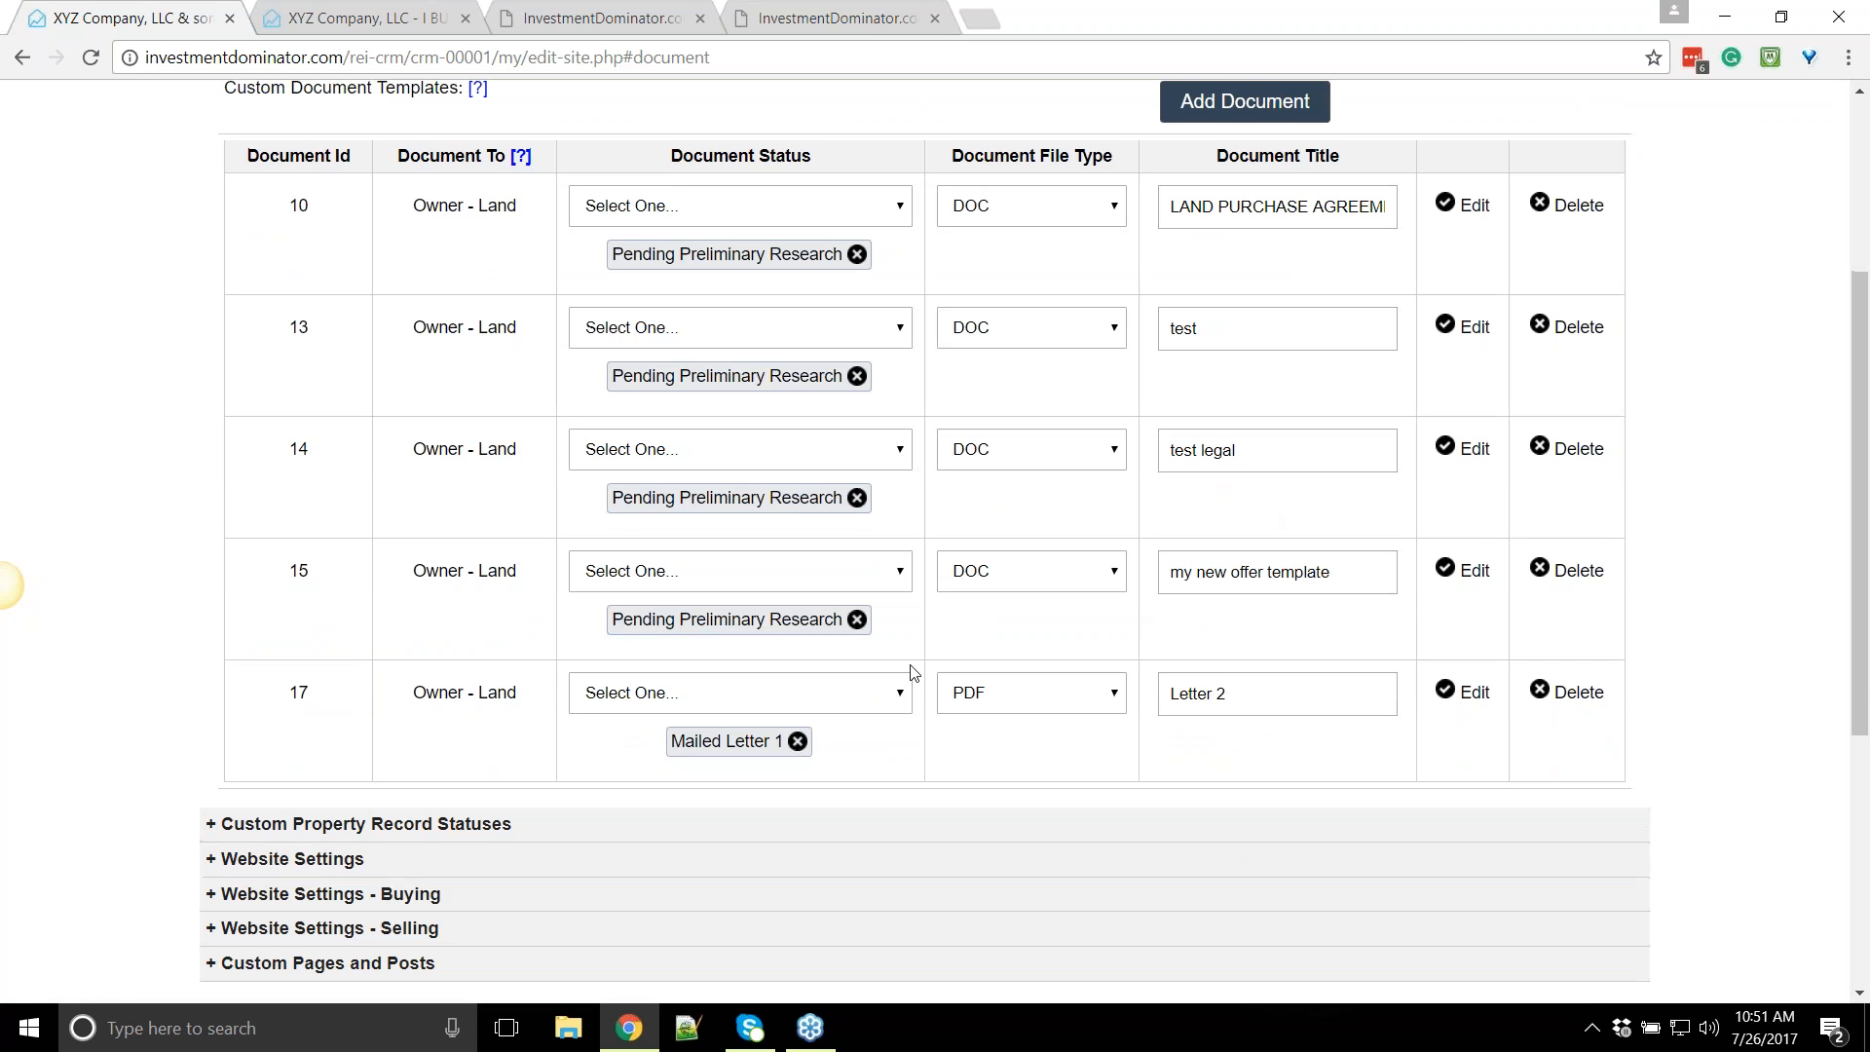
{"action": "left_click_drag", "start_coordinate": [1221, 700], "coordinate": [1167, 696]}
{"action": "left_click", "coordinate": [365, 670]}
Open the land deals list and check which records have the Mailed Letter 1 status
{"action": "scroll", "coordinate": [389, 655], "scroll_direction": "up", "scroll_amount": 4}
{"action": "left_click", "coordinate": [70, 123]}
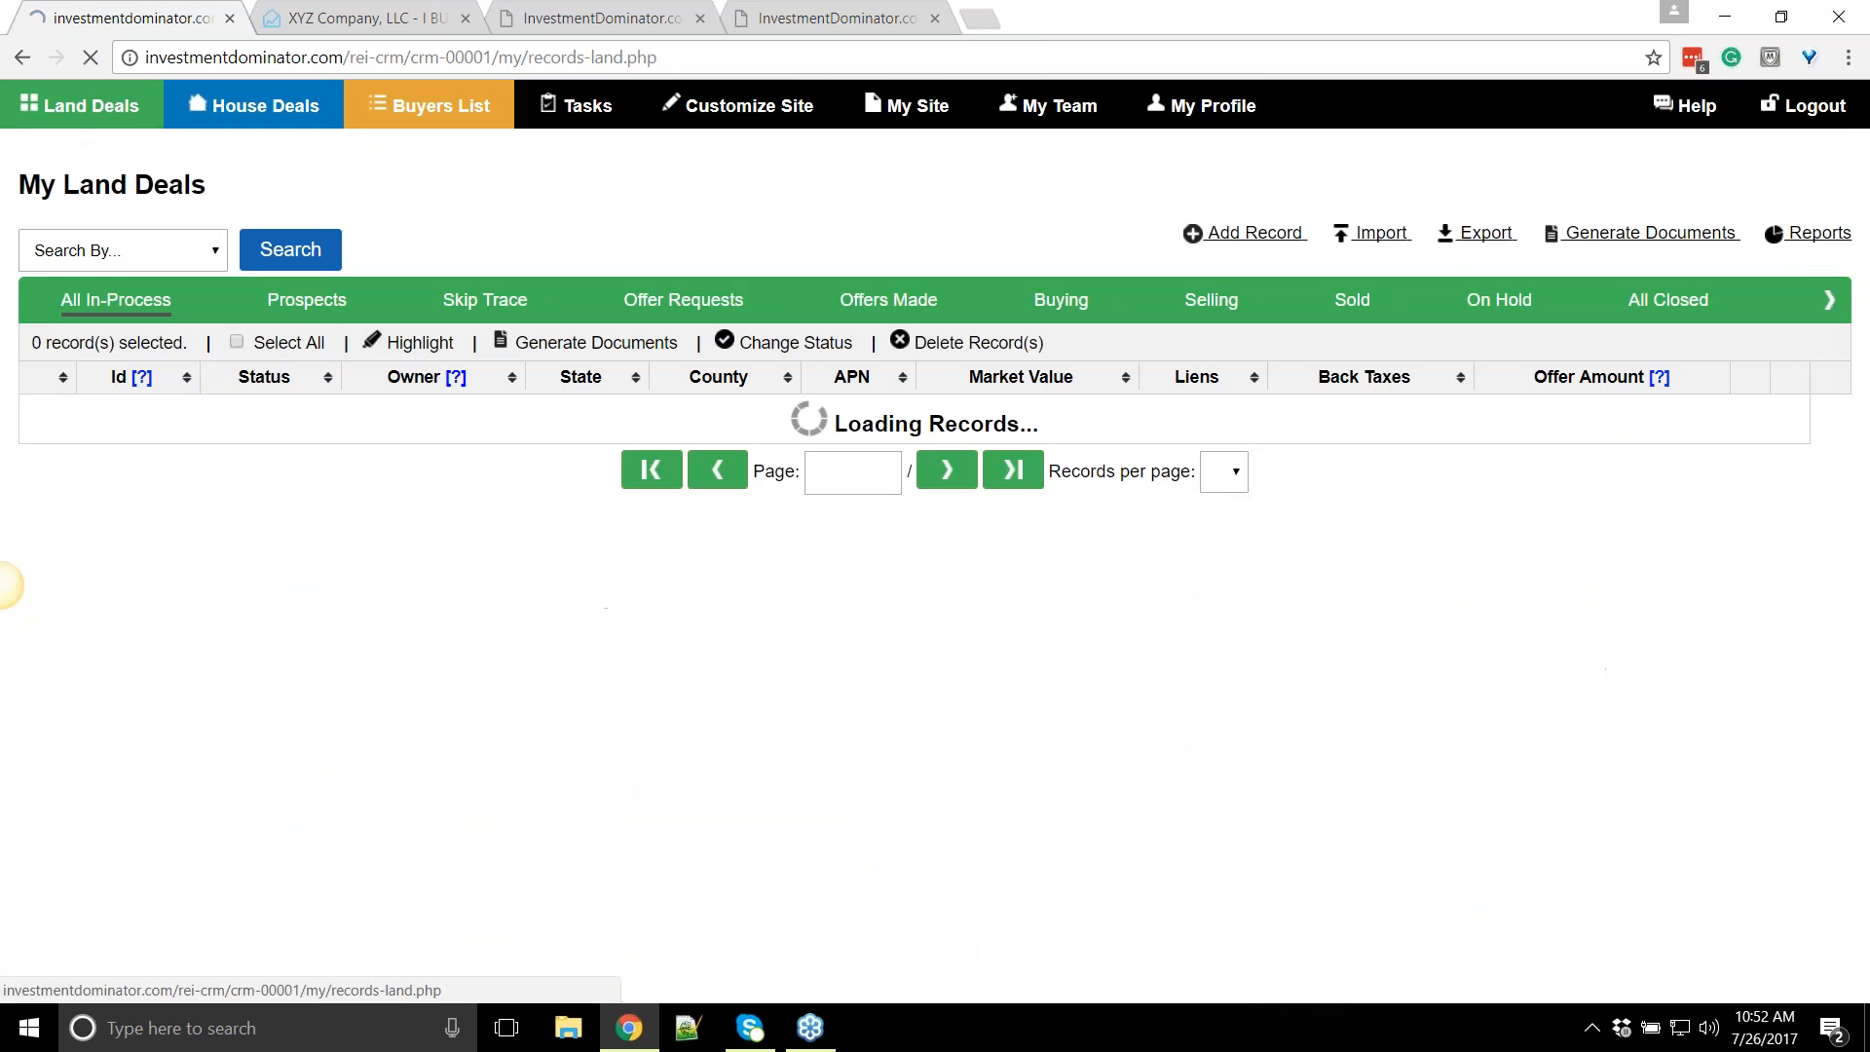
{"action": "left_click_drag", "start_coordinate": [210, 731], "coordinate": [209, 833]}
{"action": "left_click_drag", "start_coordinate": [276, 730], "coordinate": [276, 785]}
{"action": "left_click_drag", "start_coordinate": [211, 729], "coordinate": [326, 728]}
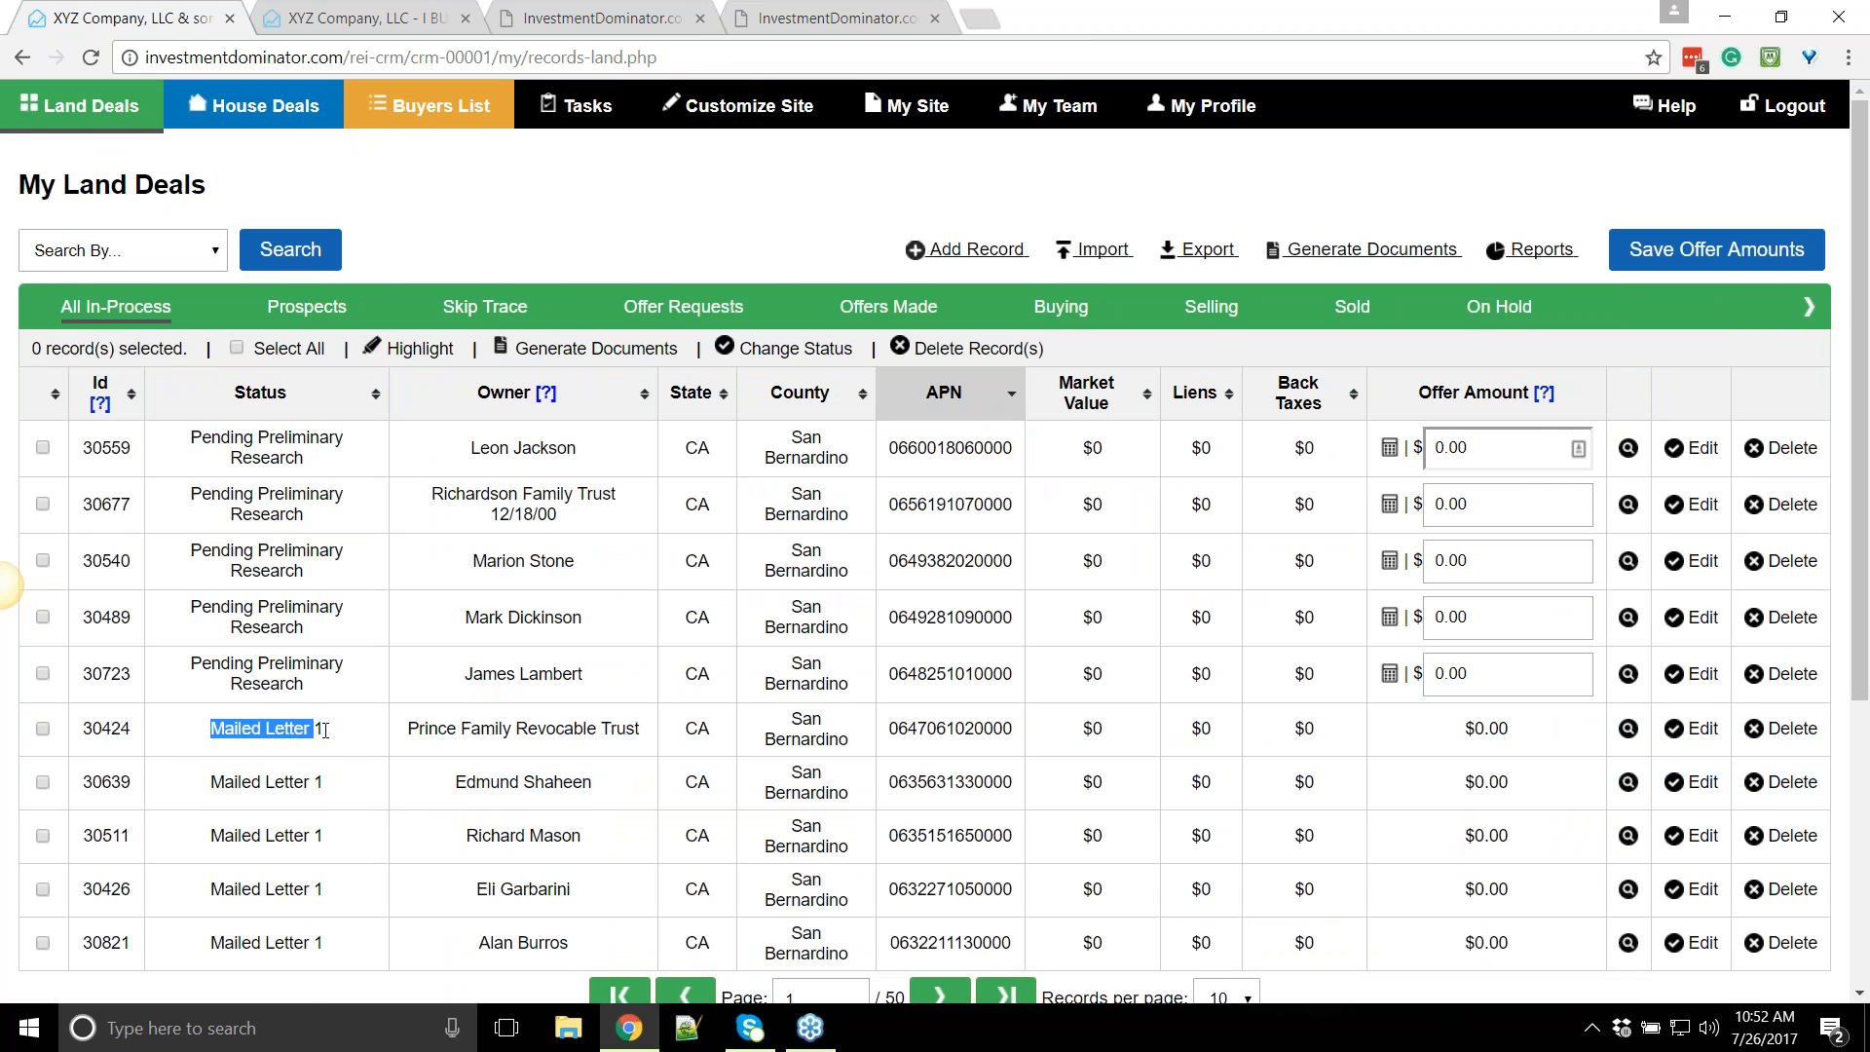
Generate the Letter 2 PDF from the custom document templates for land deals and open the downloaded file
{"action": "left_click", "coordinate": [1414, 253]}
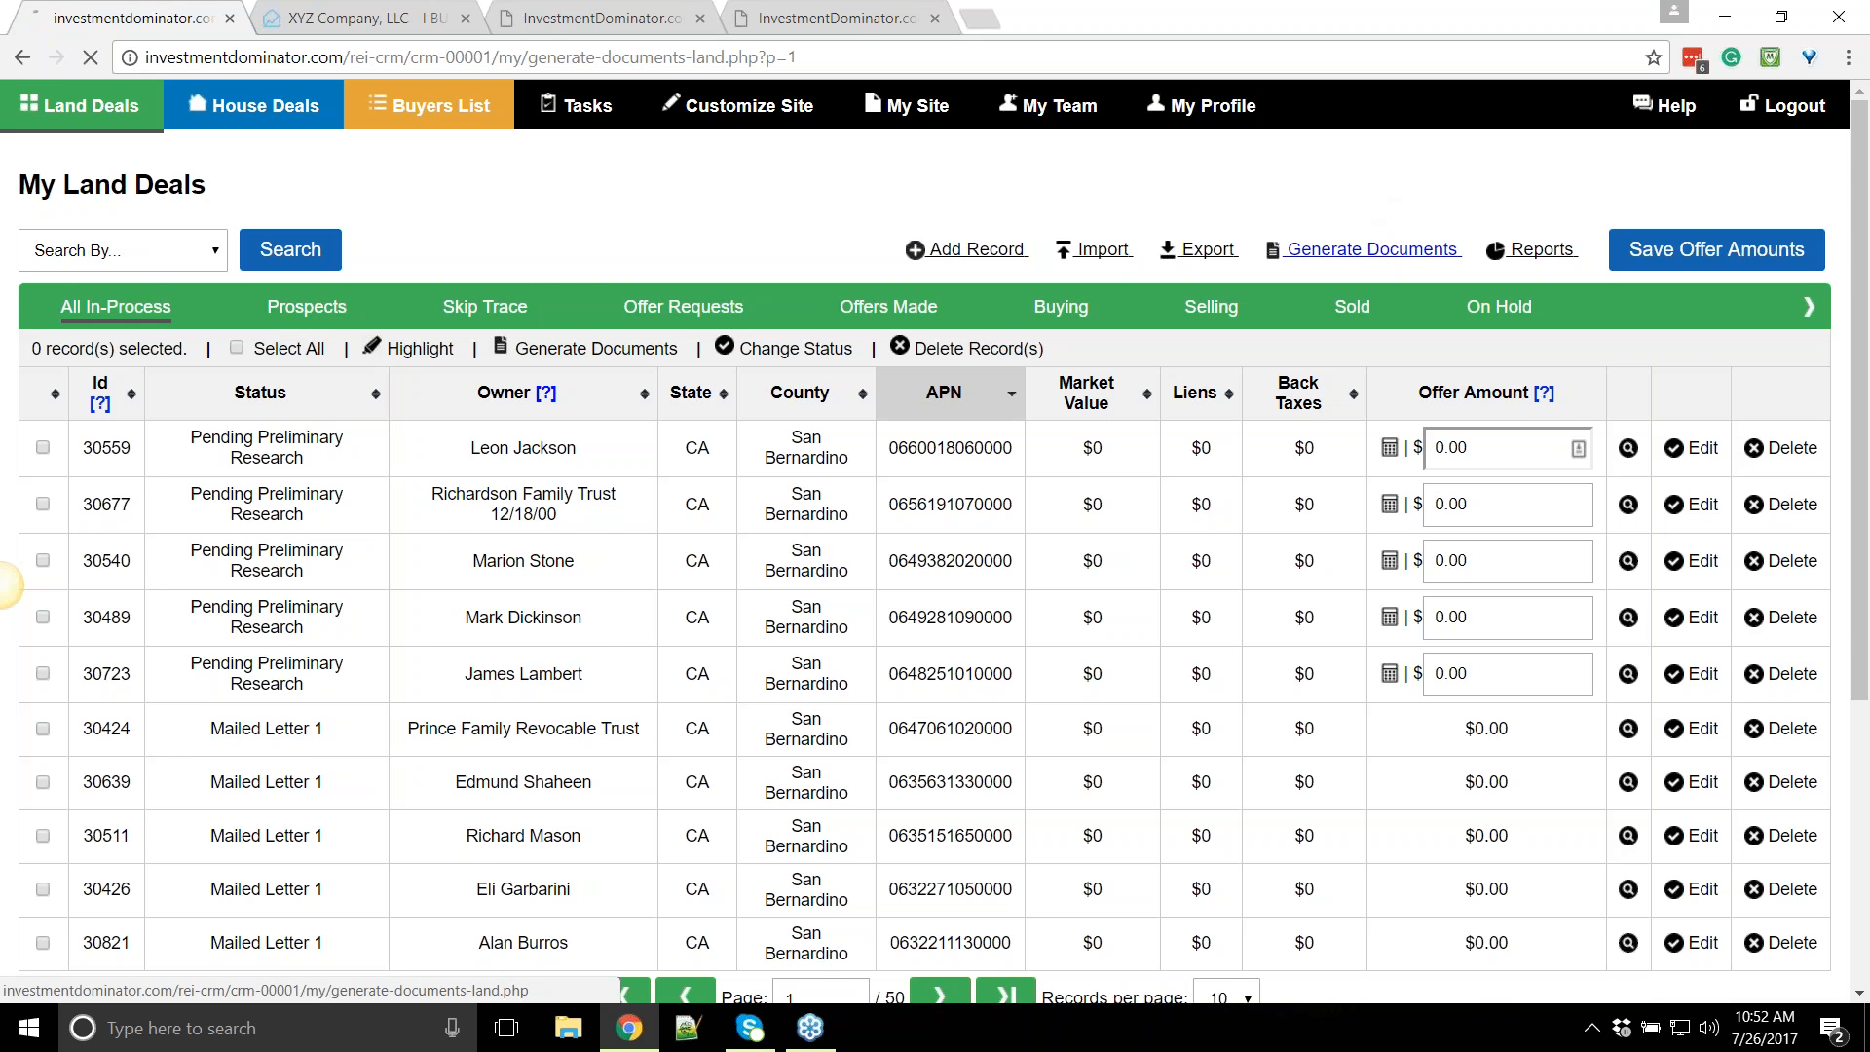
{"action": "scroll", "coordinate": [33, 648], "scroll_direction": "down", "scroll_amount": 5}
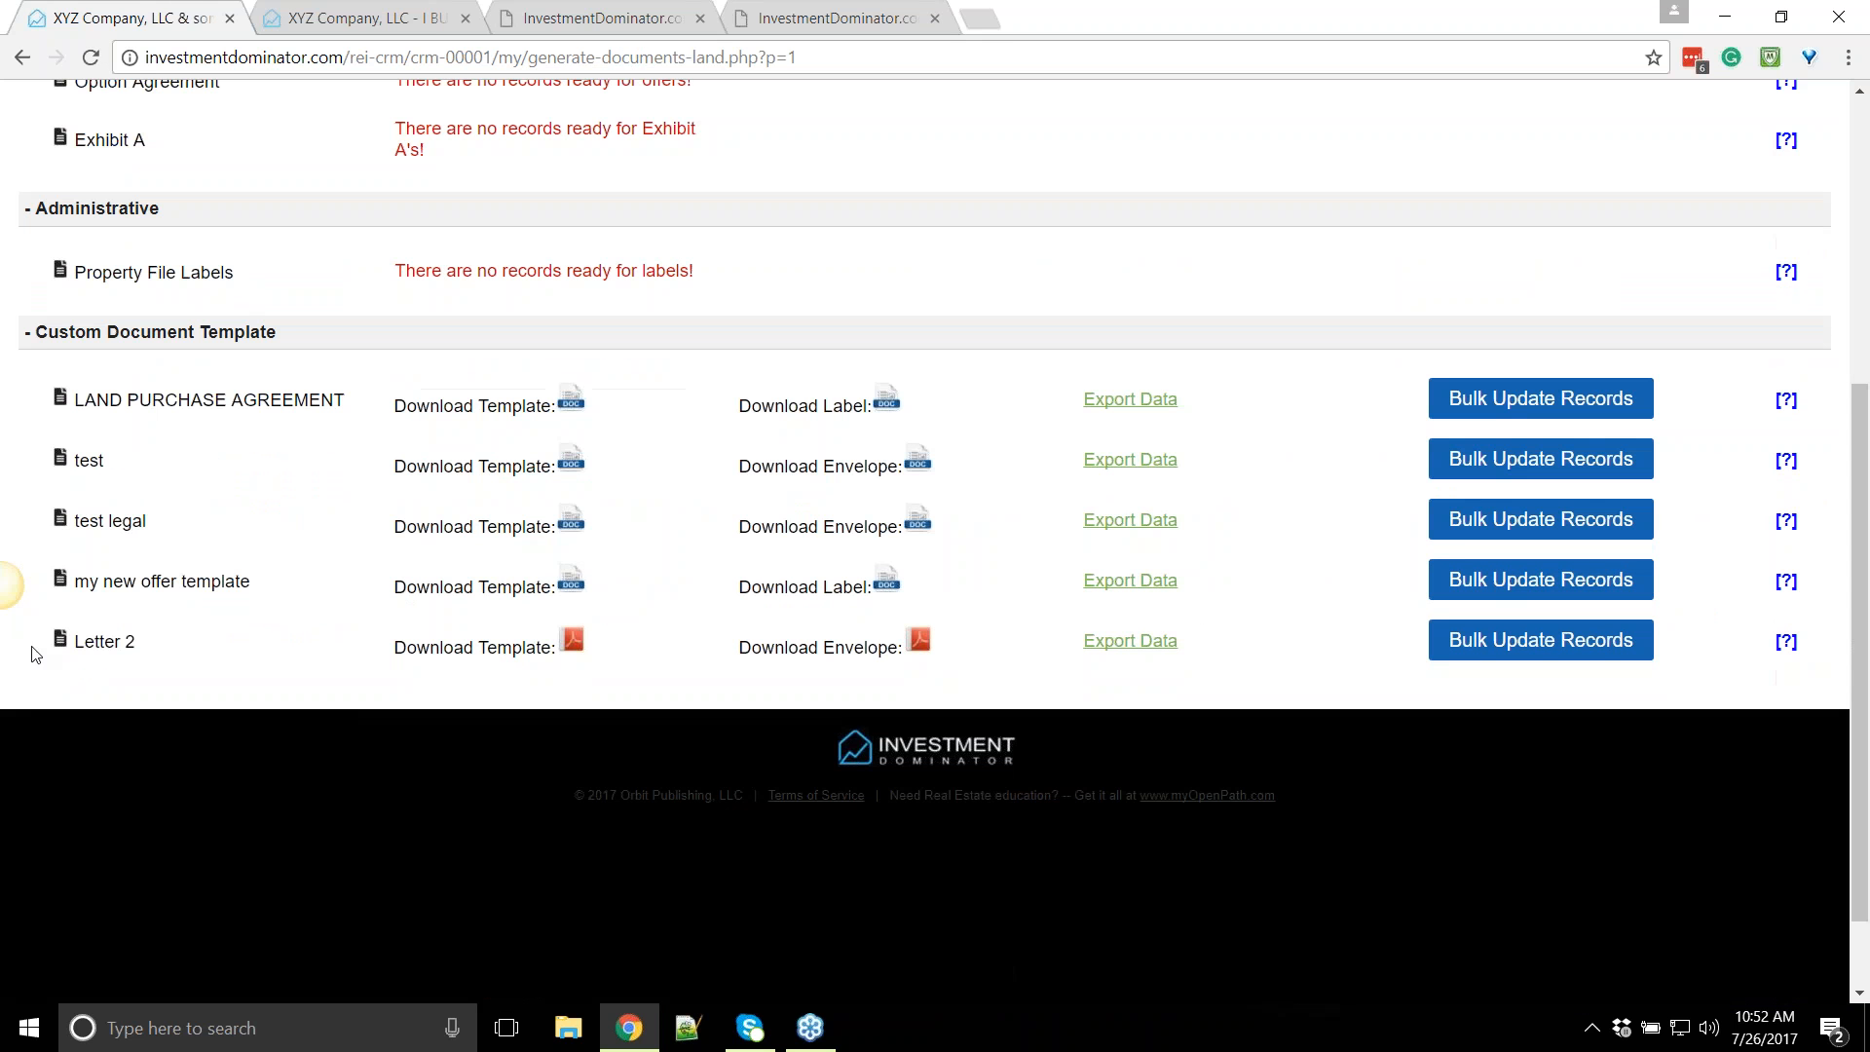
{"action": "left_click_drag", "start_coordinate": [39, 335], "coordinate": [292, 347]}
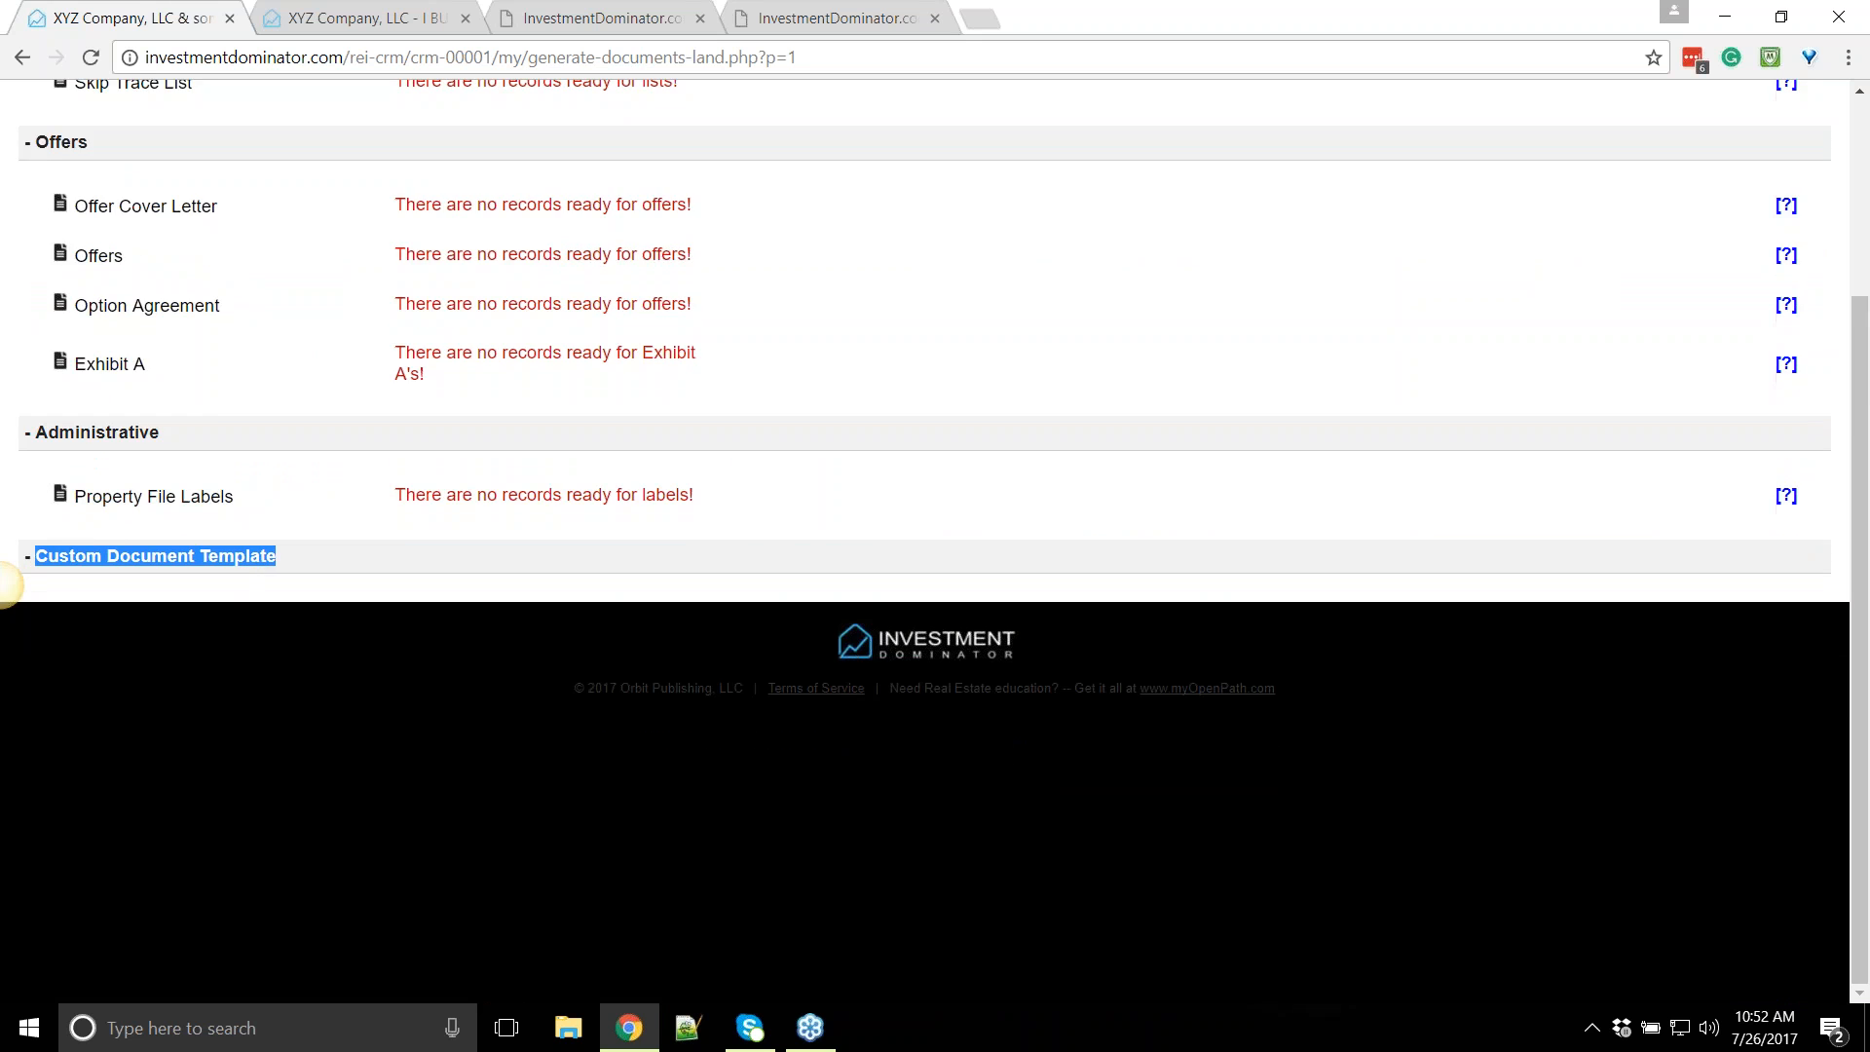
{"action": "scroll", "coordinate": [299, 508], "scroll_direction": "down", "scroll_amount": 1}
{"action": "left_click_drag", "start_coordinate": [136, 536], "coordinate": [85, 536]}
{"action": "left_click", "coordinate": [586, 545]}
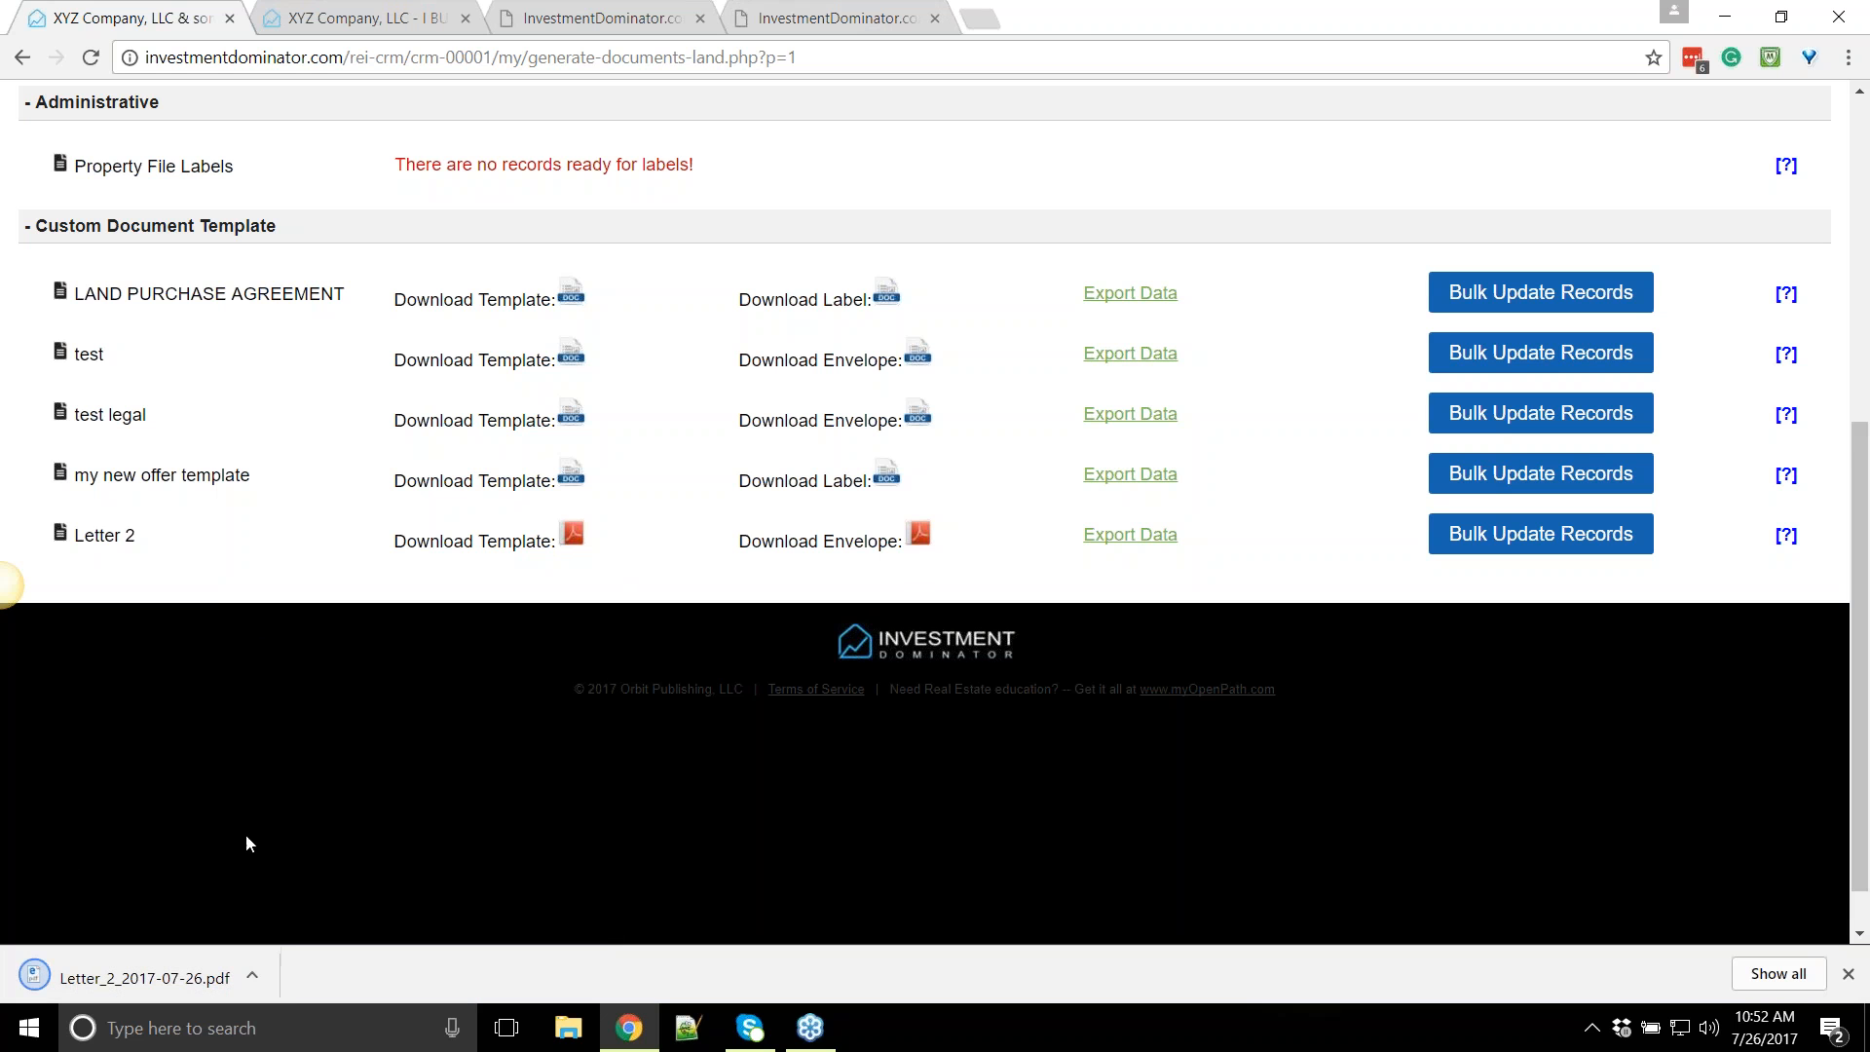
{"action": "left_click", "coordinate": [118, 986]}
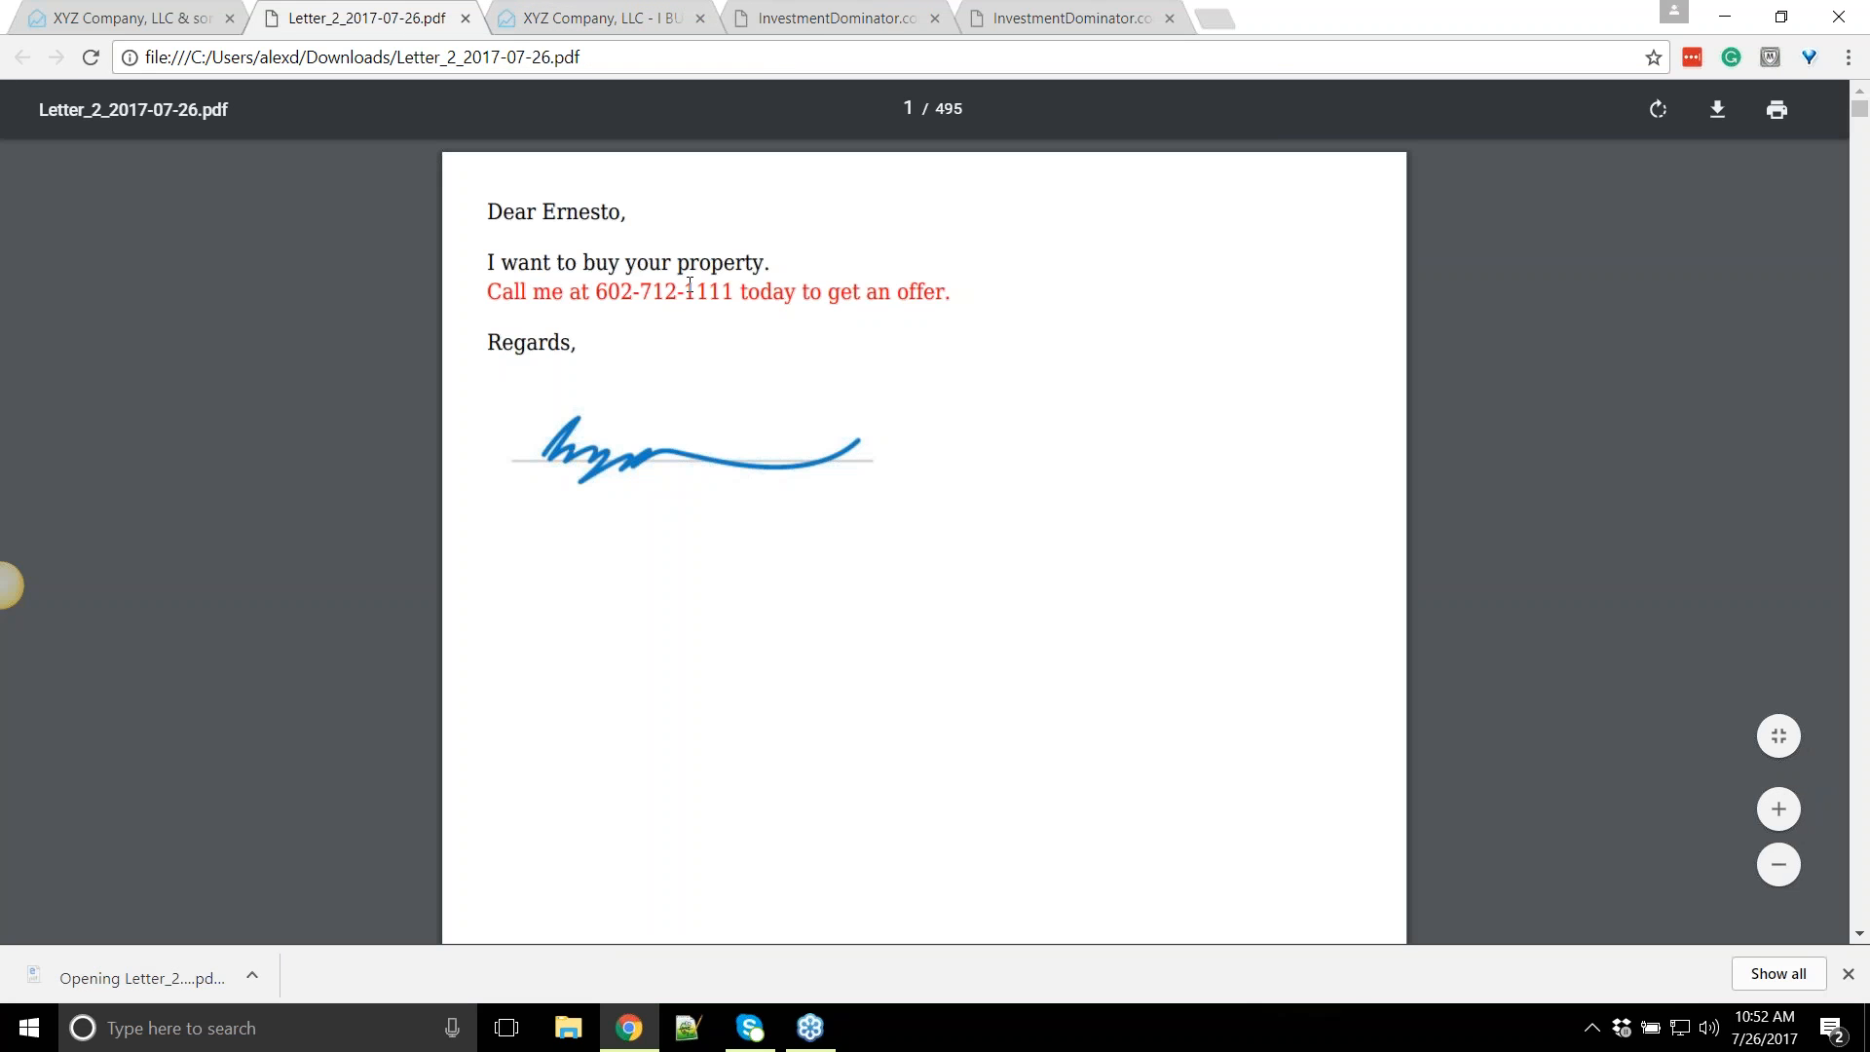
Examine the merged names, company phone line and signature across the generated letters, and close the PDF
{"action": "left_click_drag", "start_coordinate": [504, 212], "coordinate": [676, 294]}
{"action": "left_click", "coordinate": [672, 296]}
{"action": "scroll", "coordinate": [665, 314], "scroll_direction": "down", "scroll_amount": 2}
{"action": "scroll", "coordinate": [670, 302], "scroll_direction": "up", "scroll_amount": 2}
{"action": "left_click_drag", "start_coordinate": [516, 211], "coordinate": [672, 362]}
{"action": "scroll", "coordinate": [672, 370], "scroll_direction": "down", "scroll_amount": 12}
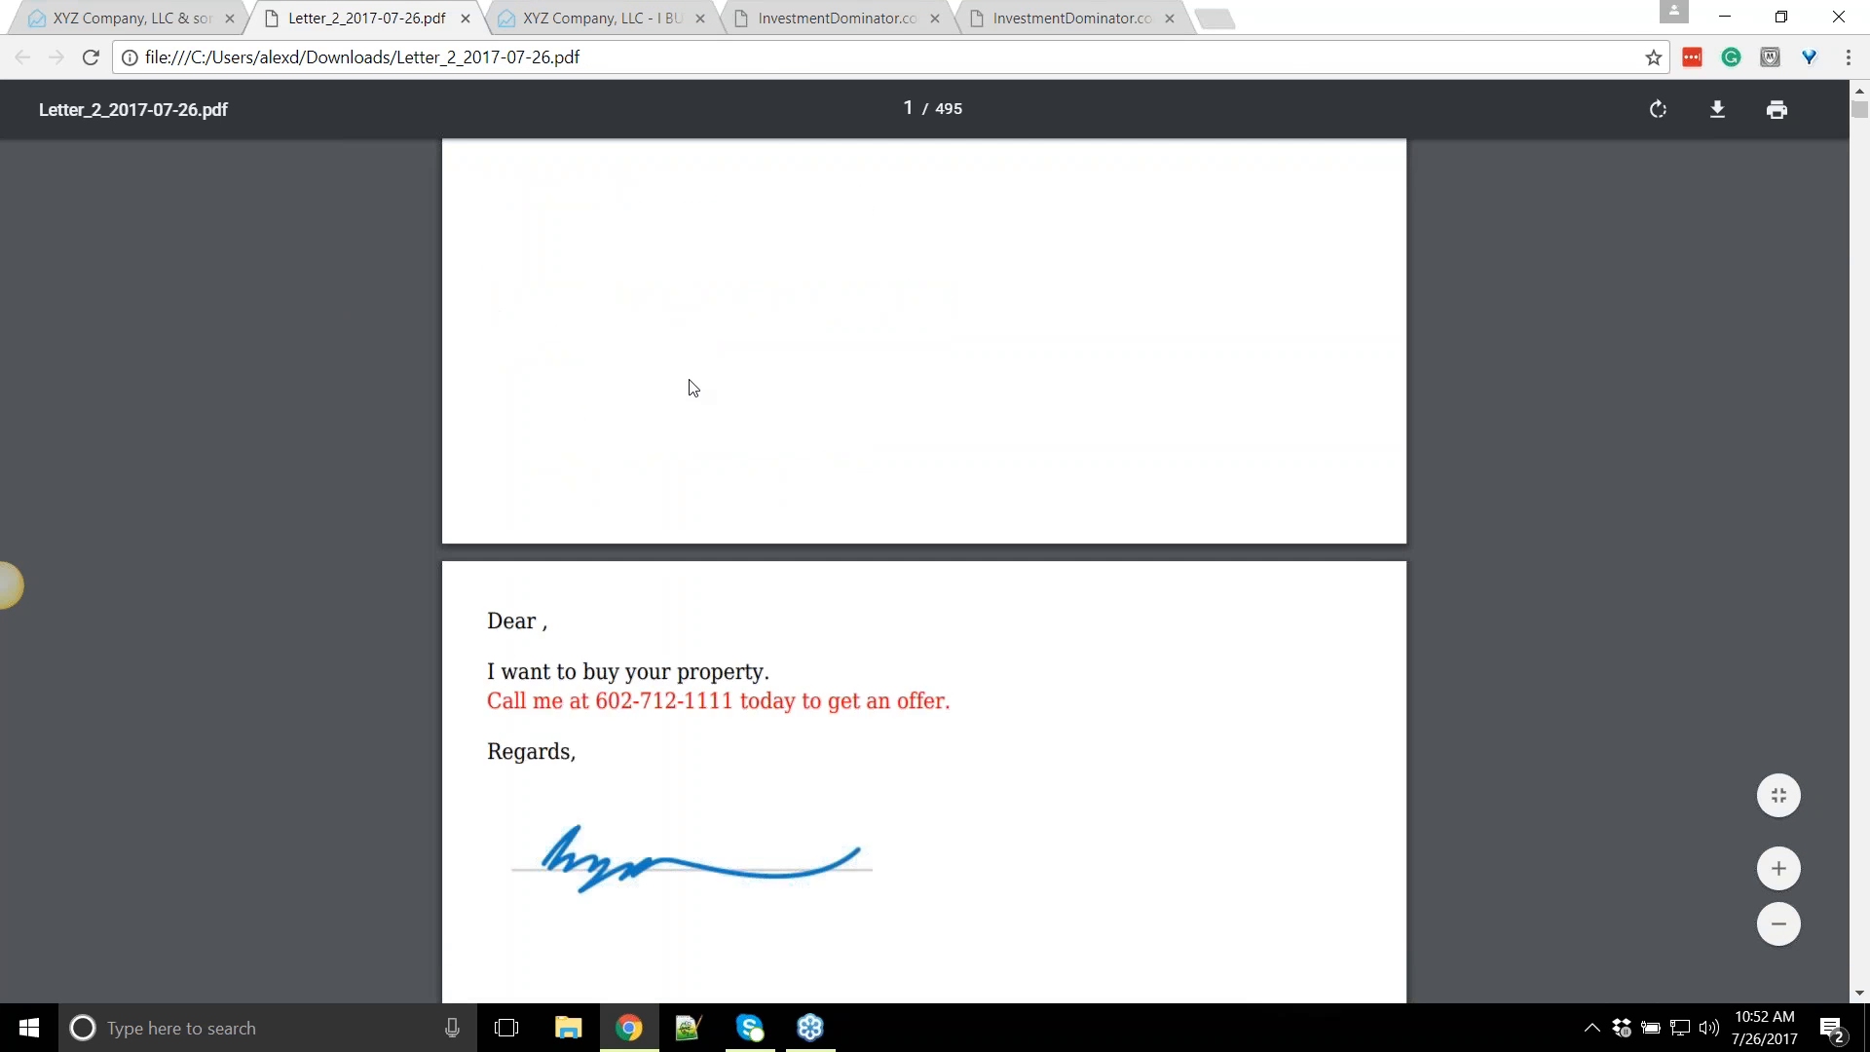
{"action": "scroll", "coordinate": [609, 487], "scroll_direction": "down", "scroll_amount": 20}
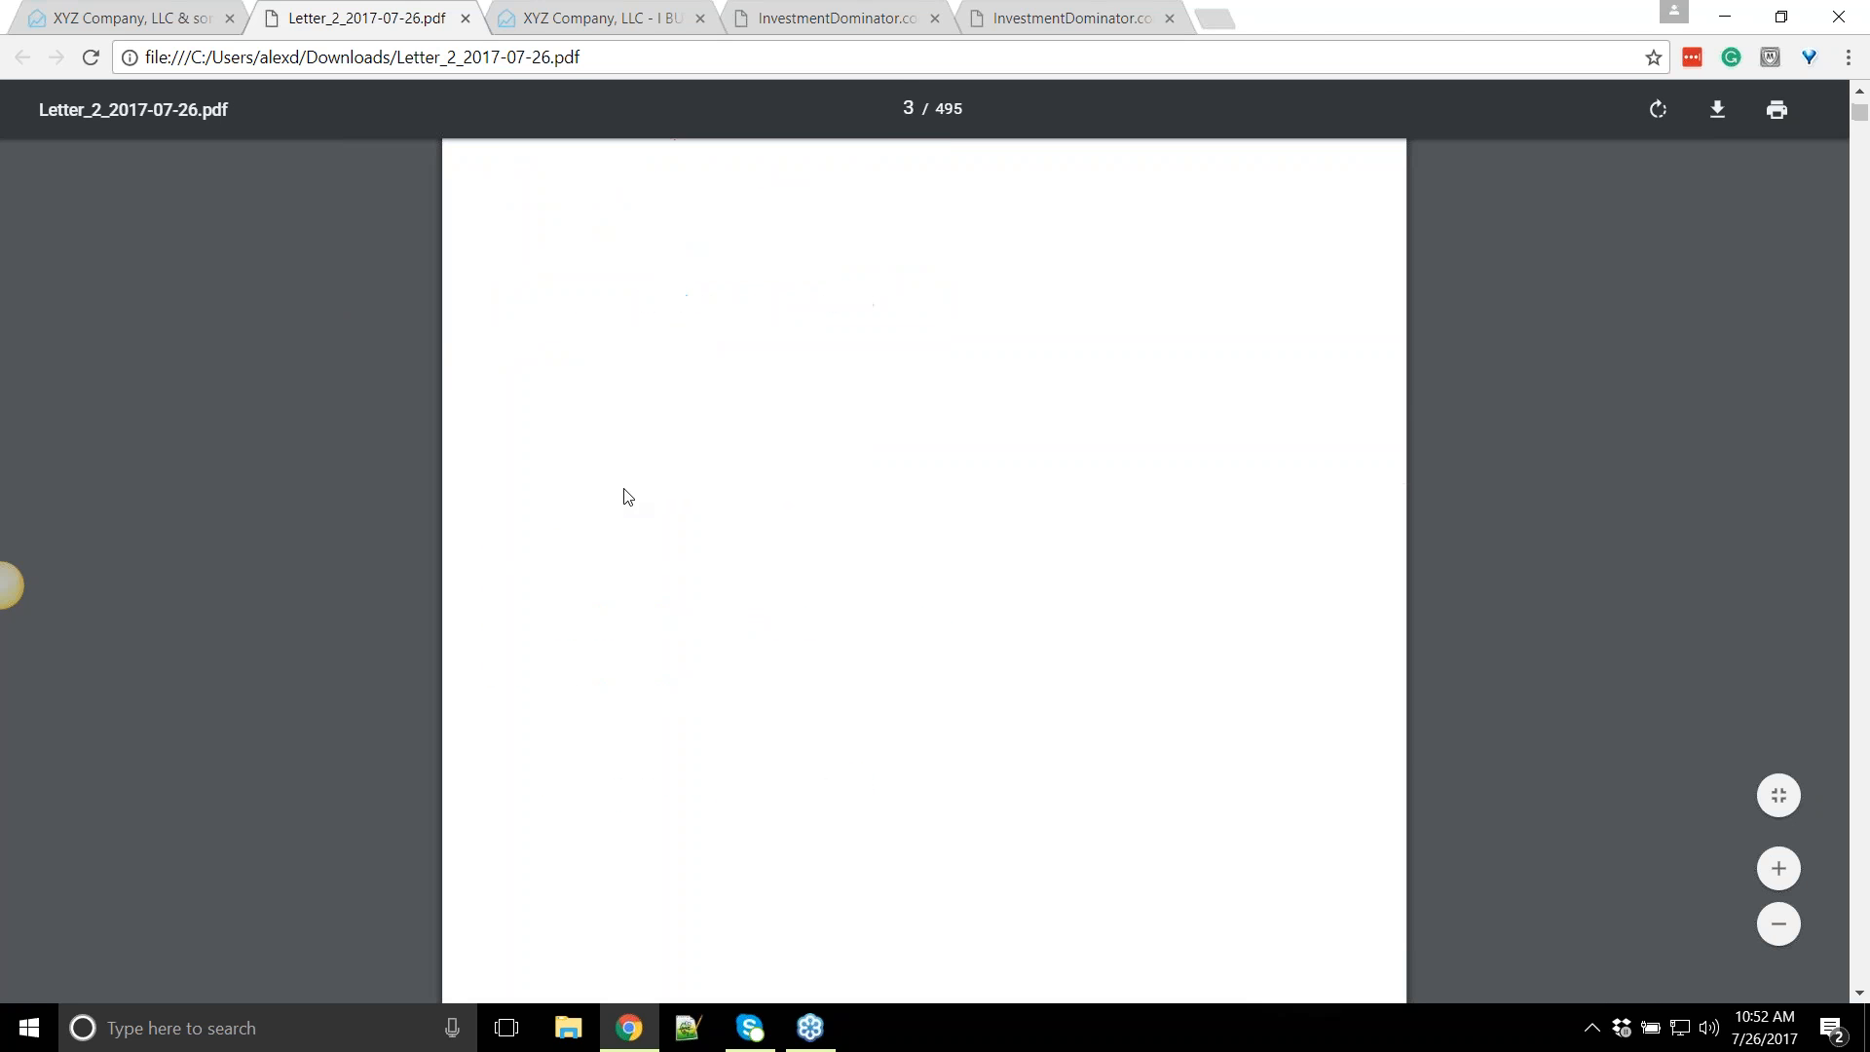
{"action": "scroll", "coordinate": [651, 543], "scroll_direction": "down", "scroll_amount": 15}
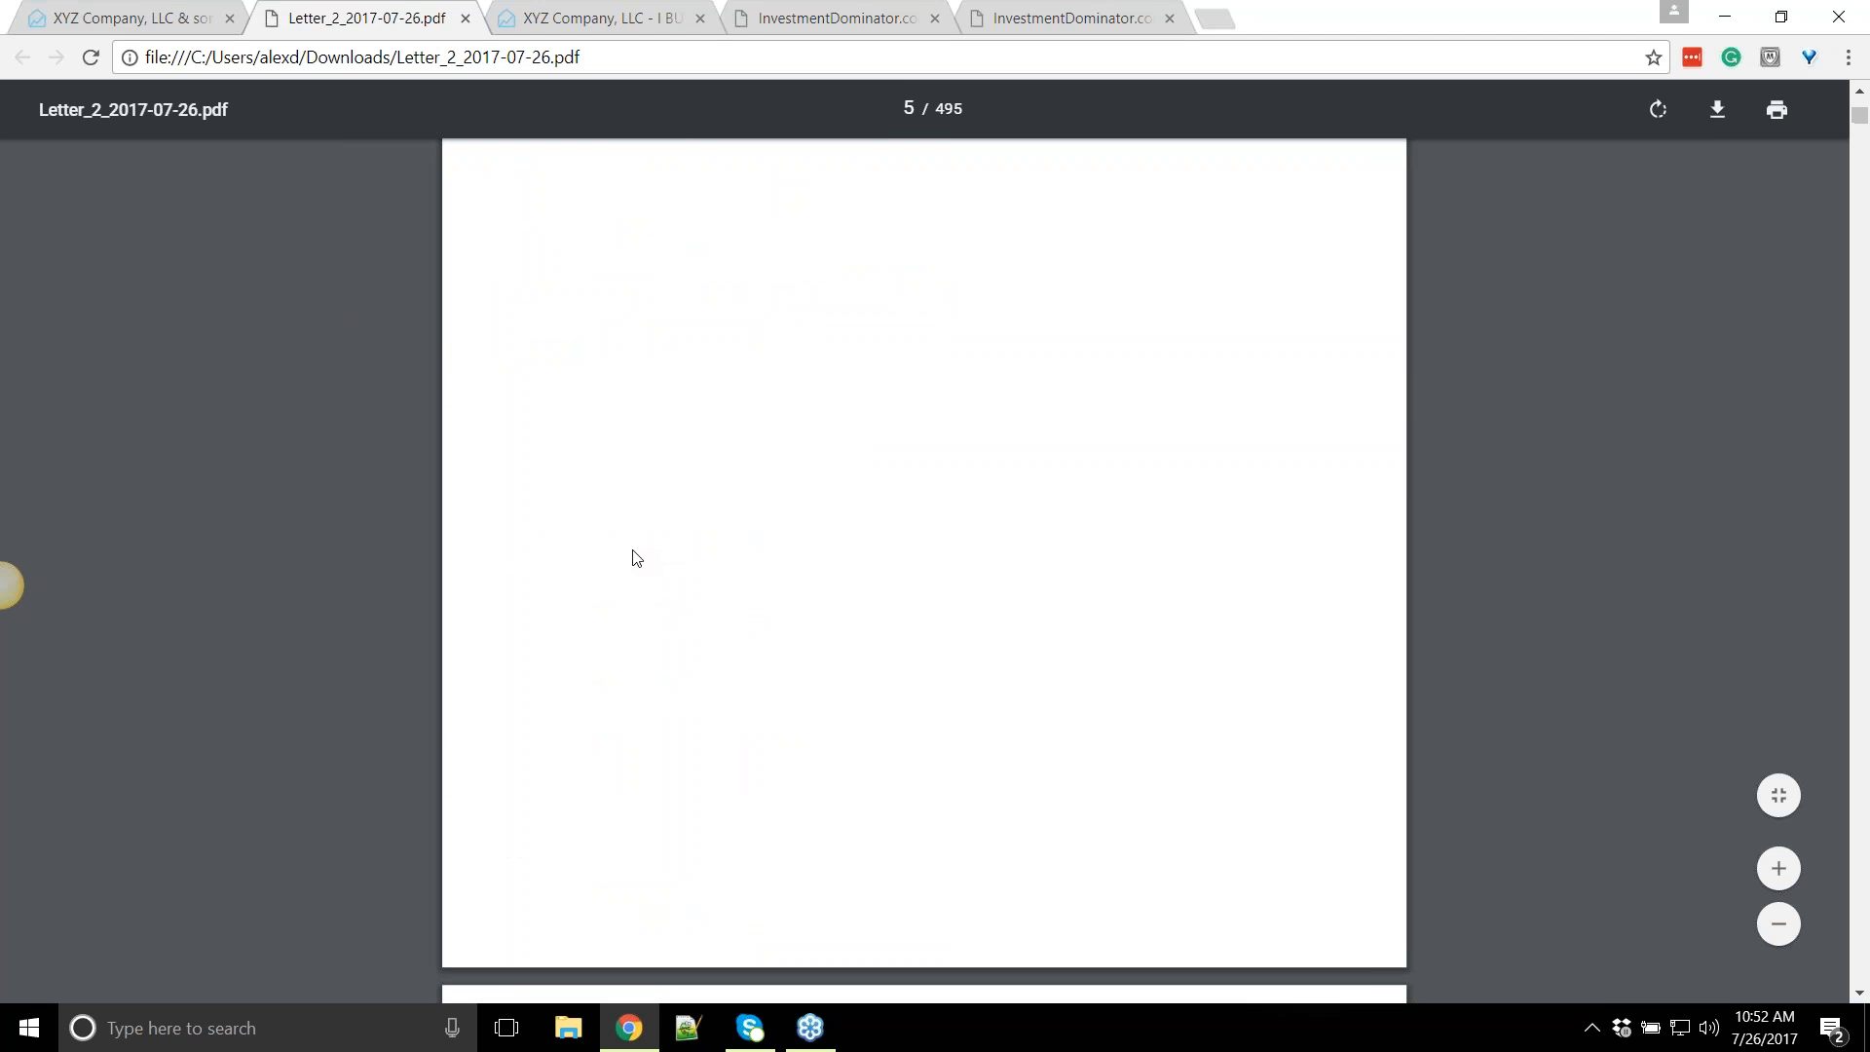
{"action": "left_click_drag", "start_coordinate": [503, 224], "coordinate": [919, 224]}
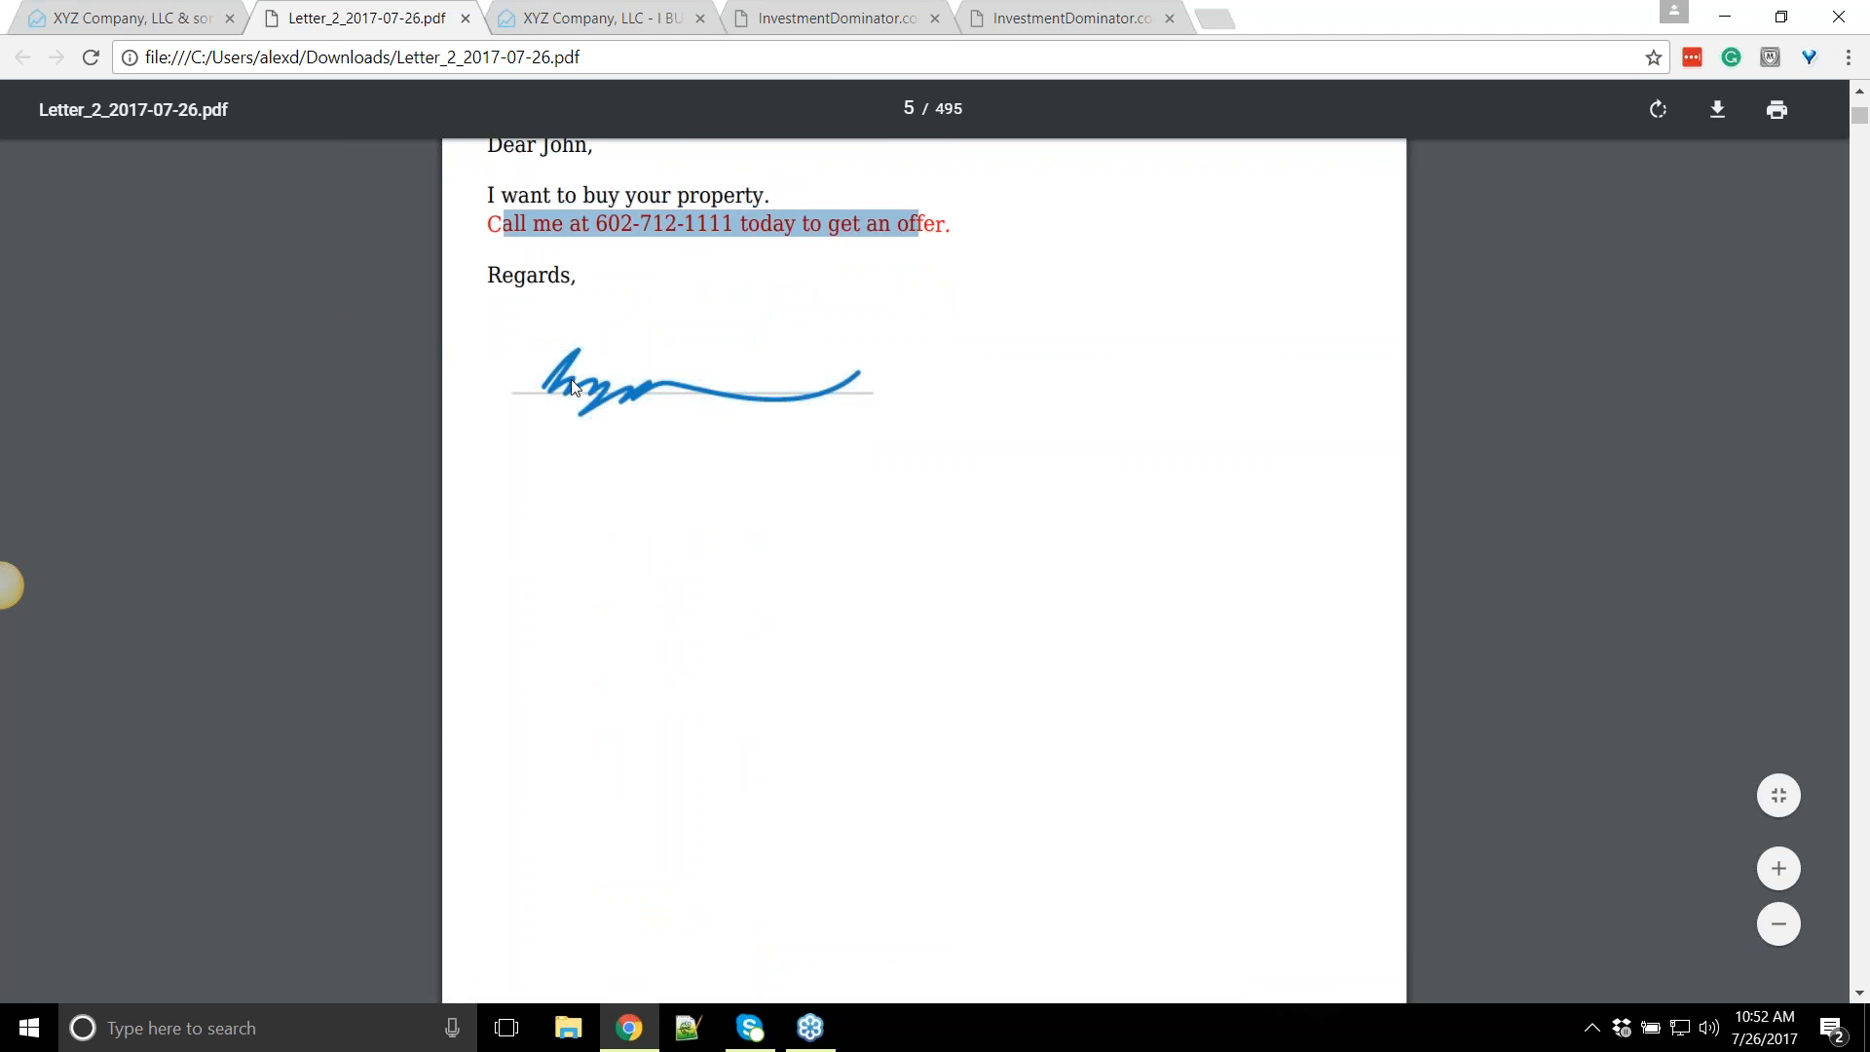
{"action": "scroll", "coordinate": [604, 448], "scroll_direction": "down", "scroll_amount": 11}
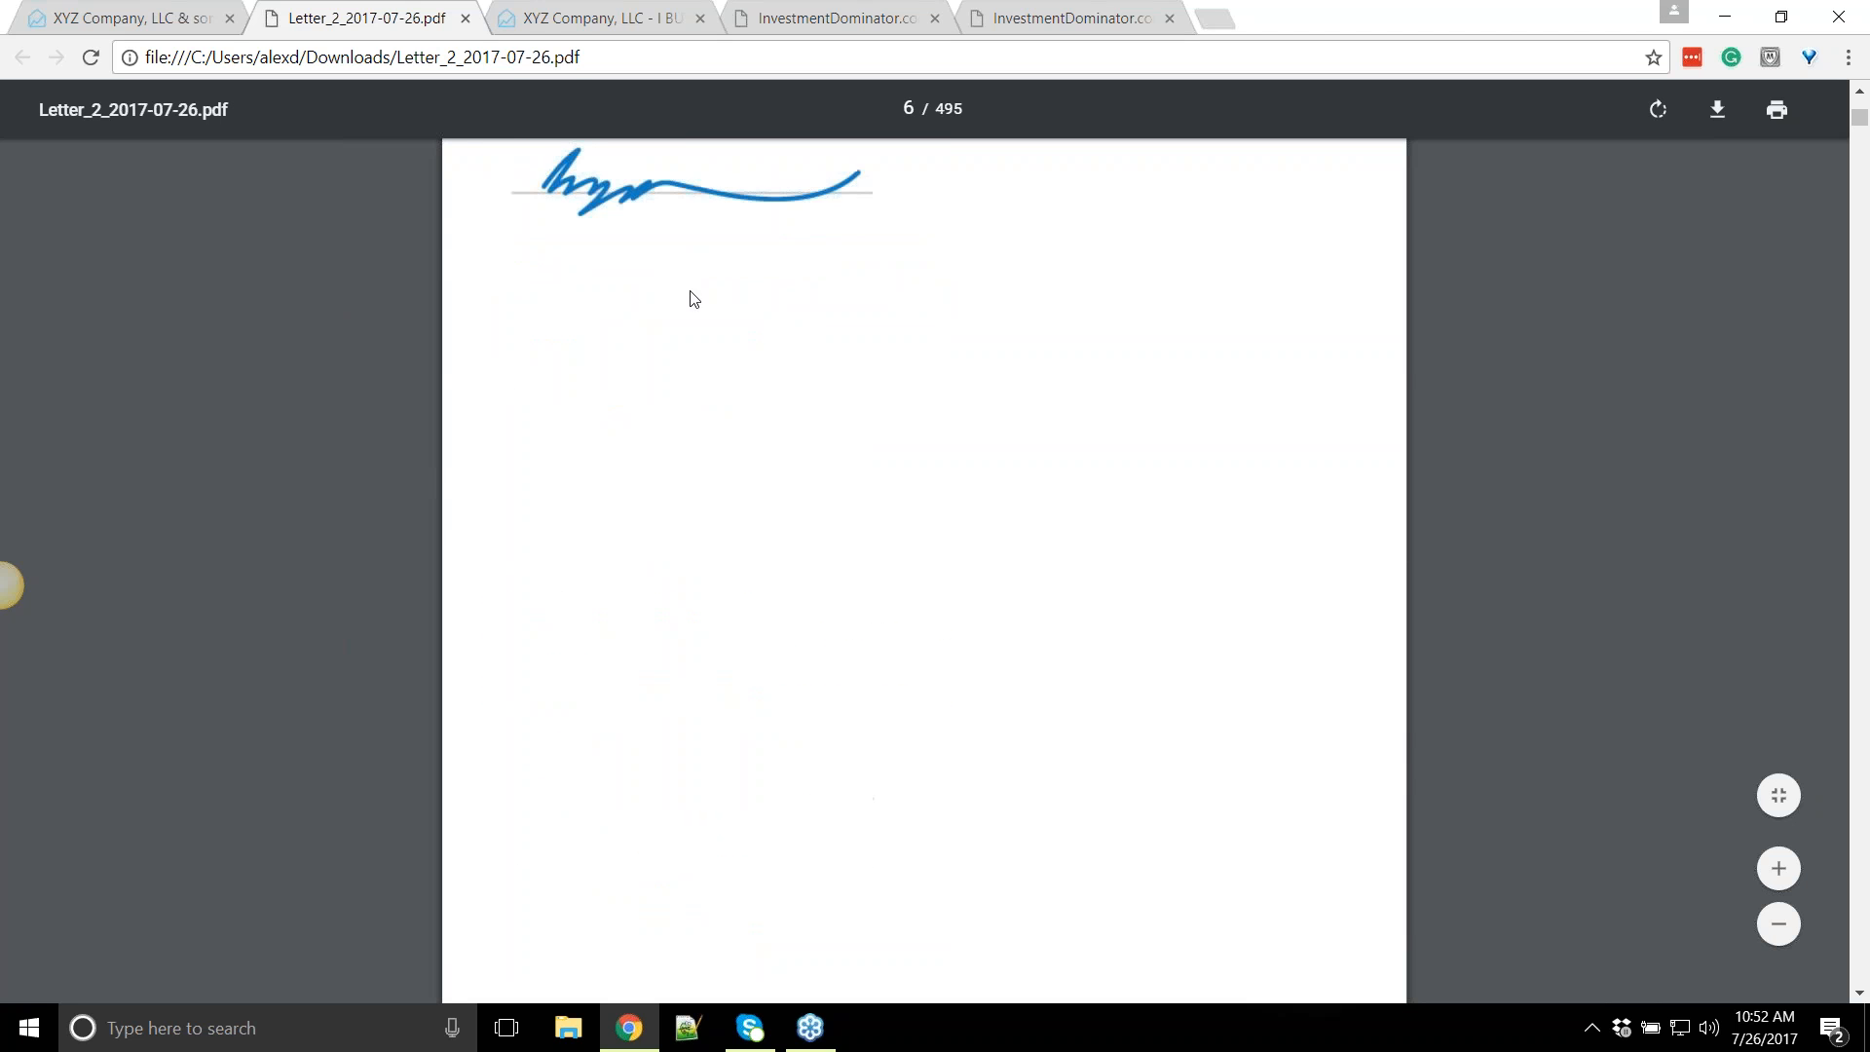
{"action": "scroll", "coordinate": [604, 497], "scroll_direction": "down", "scroll_amount": 12}
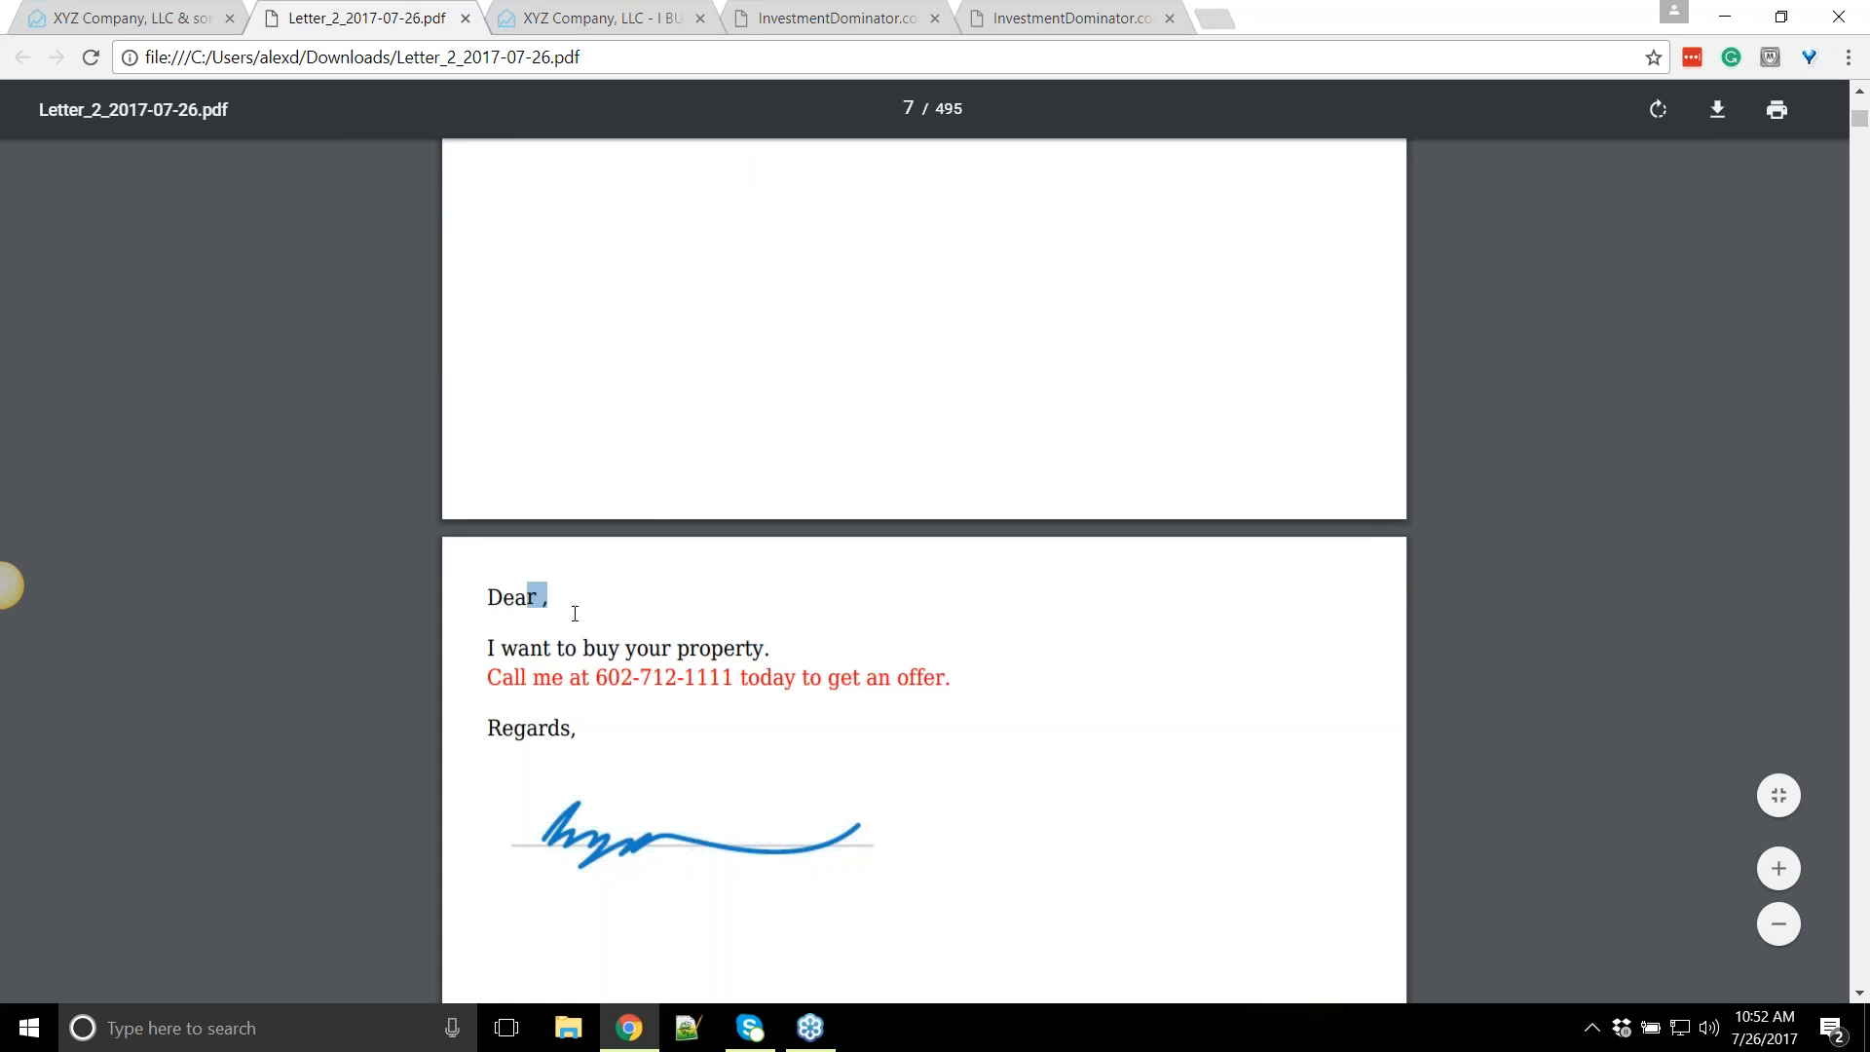
{"action": "scroll", "coordinate": [555, 672], "scroll_direction": "down", "scroll_amount": 5}
{"action": "scroll", "coordinate": [535, 760], "scroll_direction": "up", "scroll_amount": 3}
{"action": "scroll", "coordinate": [541, 702], "scroll_direction": "down", "scroll_amount": 4}
{"action": "scroll", "coordinate": [541, 651], "scroll_direction": "down", "scroll_amount": 10}
{"action": "scroll", "coordinate": [1003, 696], "scroll_direction": "up", "scroll_amount": 15}
{"action": "scroll", "coordinate": [422, 376], "scroll_direction": "down", "scroll_amount": 17}
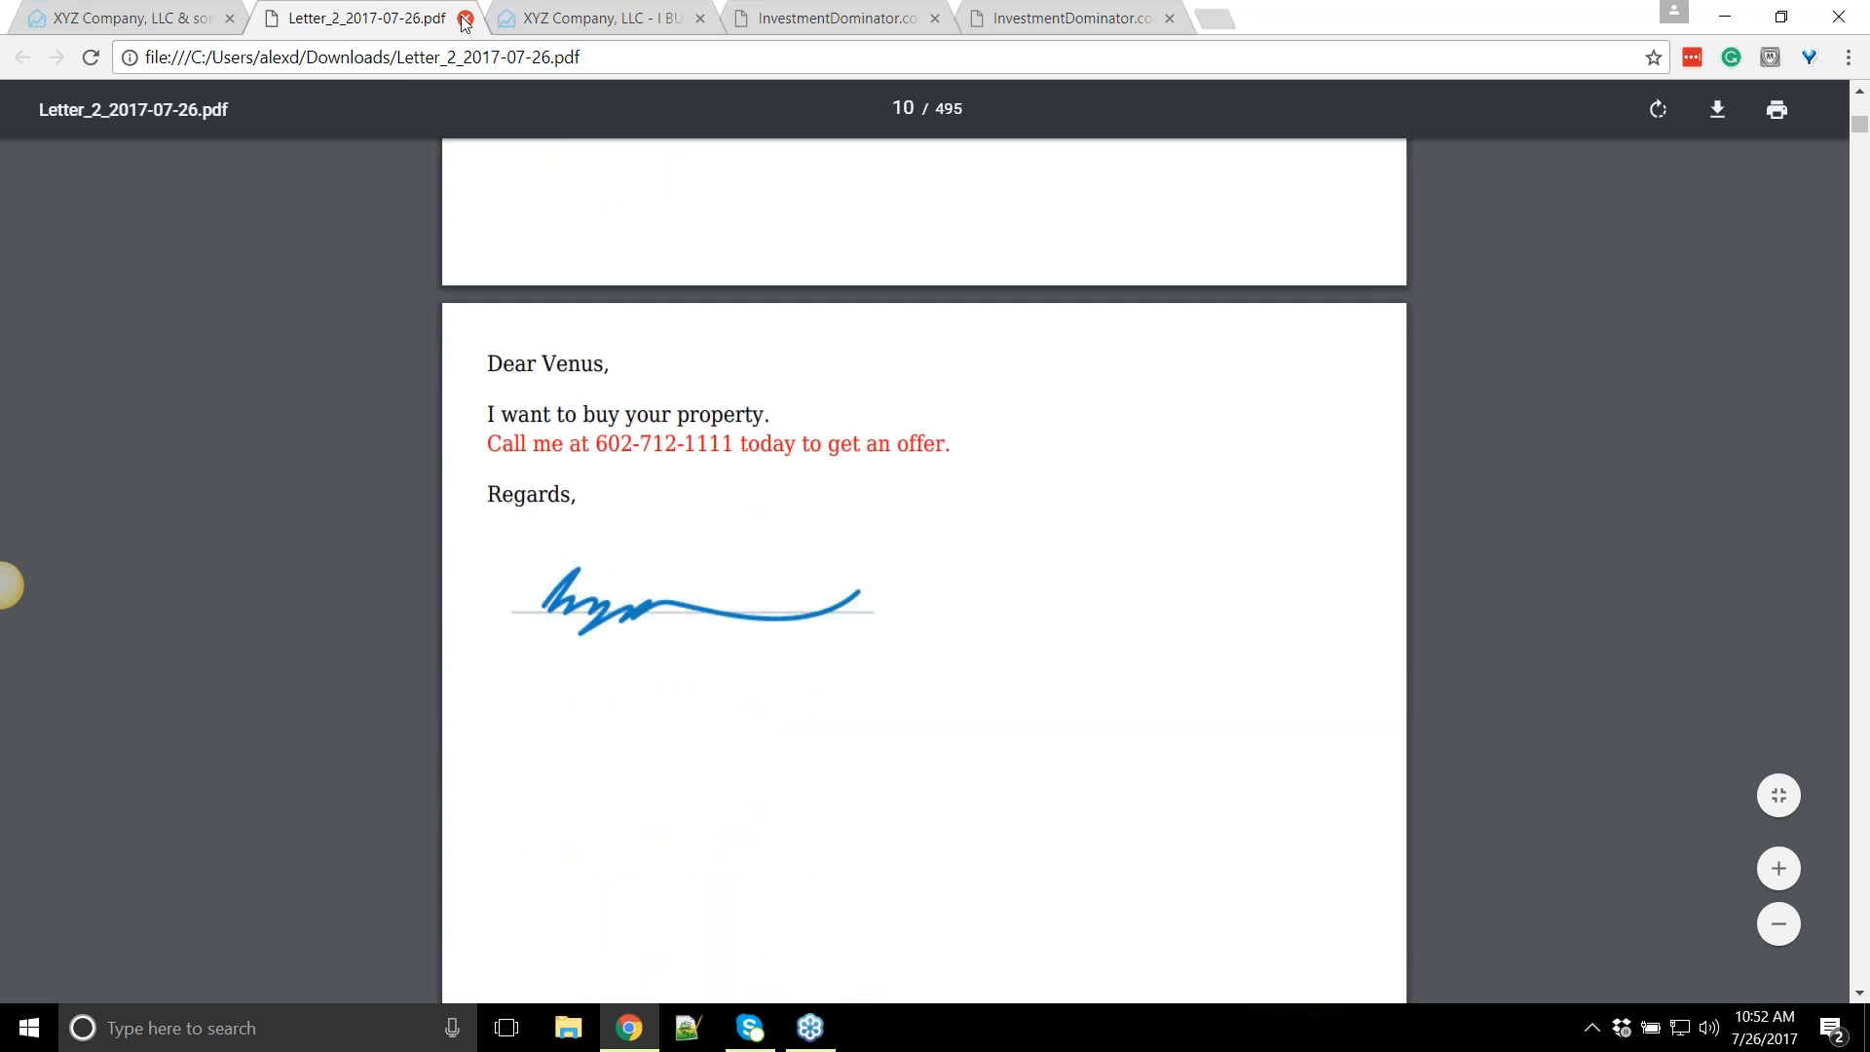
{"action": "left_click", "coordinate": [465, 19]}
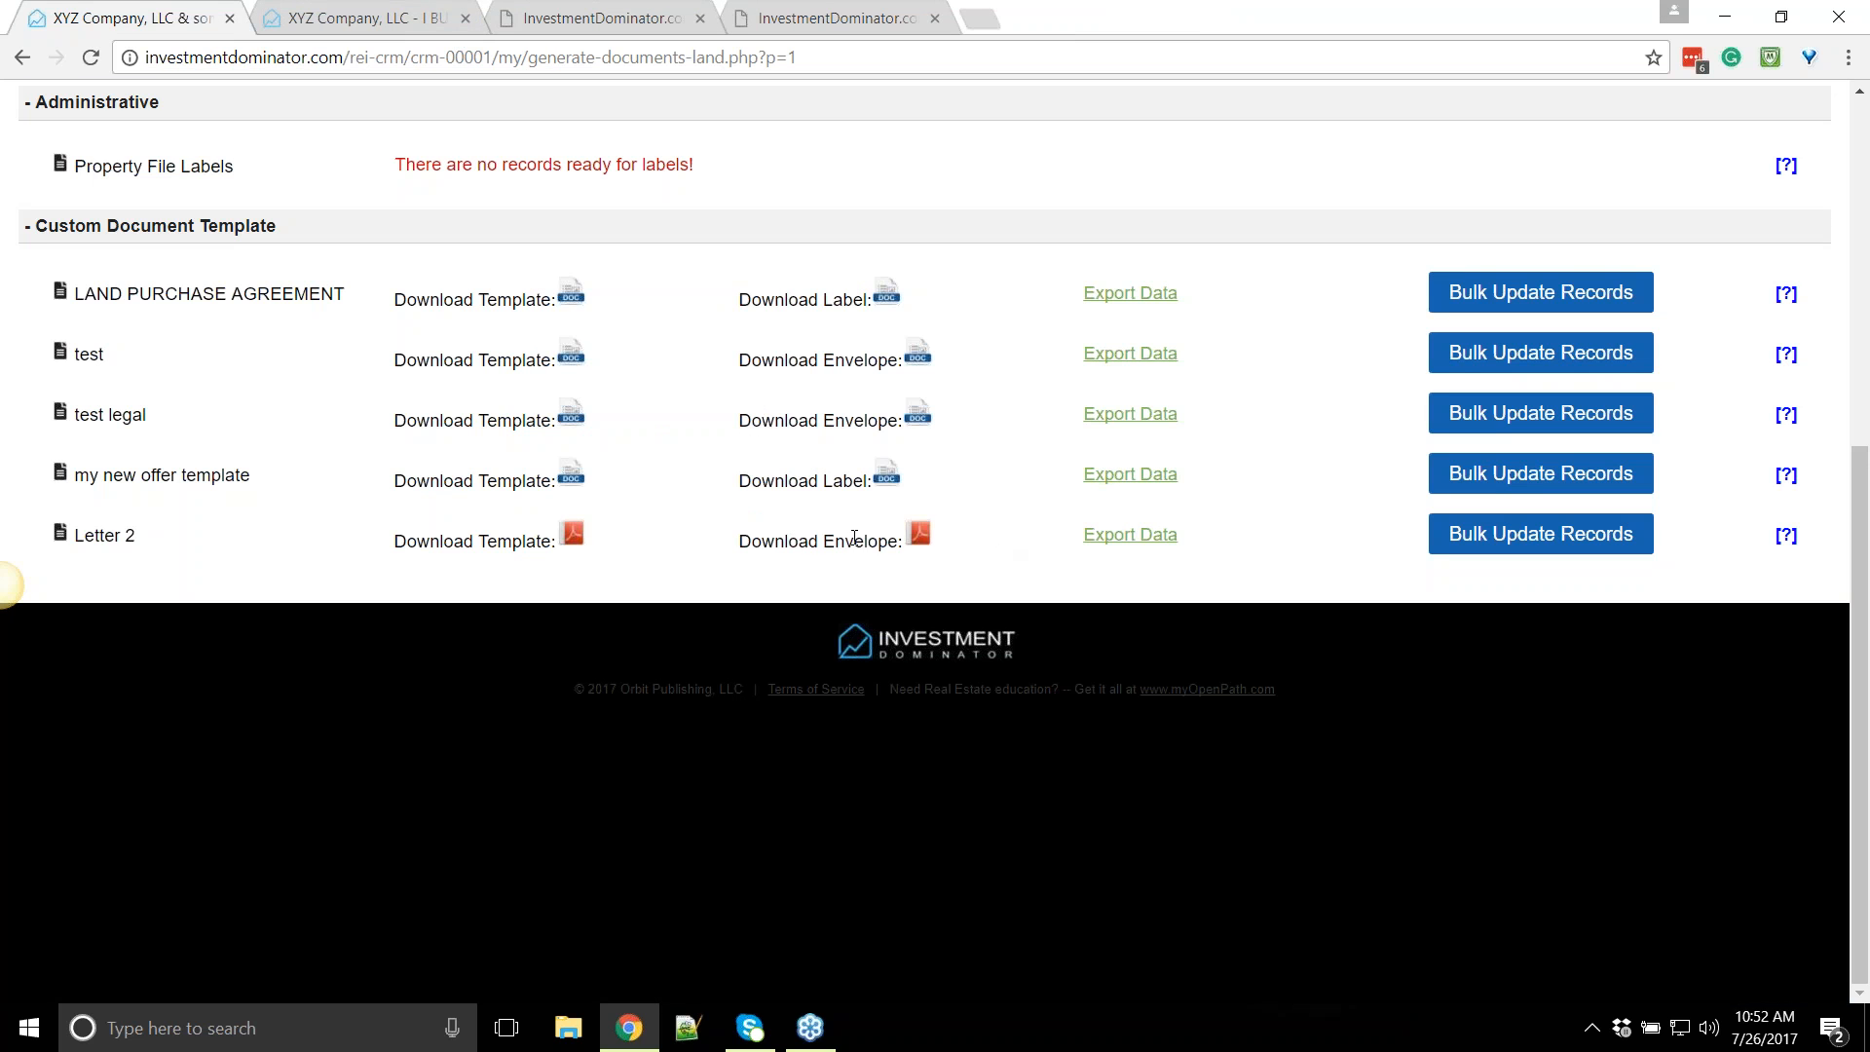
Open the bulk record update for Letter 2 and examine the status move from Mailed Letter 1 to Mailed Letter 2
{"action": "left_click_drag", "start_coordinate": [928, 543], "coordinate": [750, 558]}
{"action": "left_click", "coordinate": [1366, 552]}
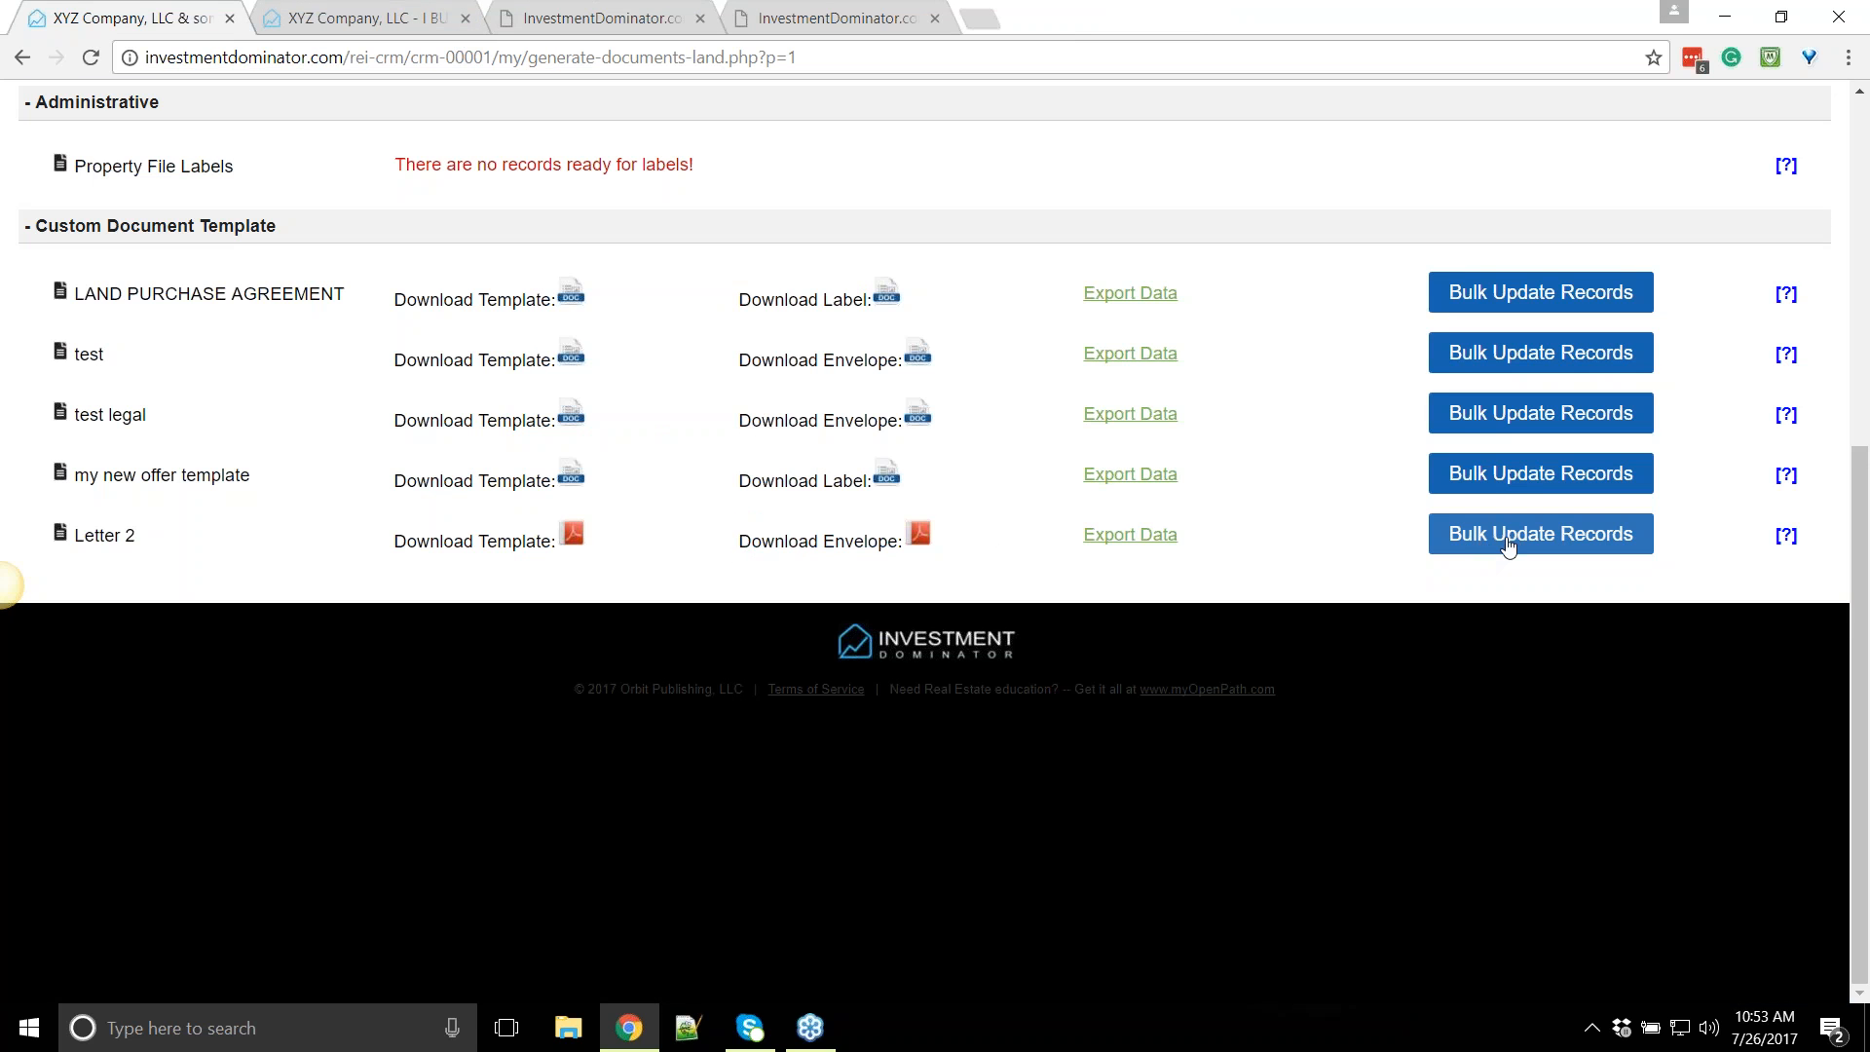
{"action": "left_click", "coordinate": [1511, 544]}
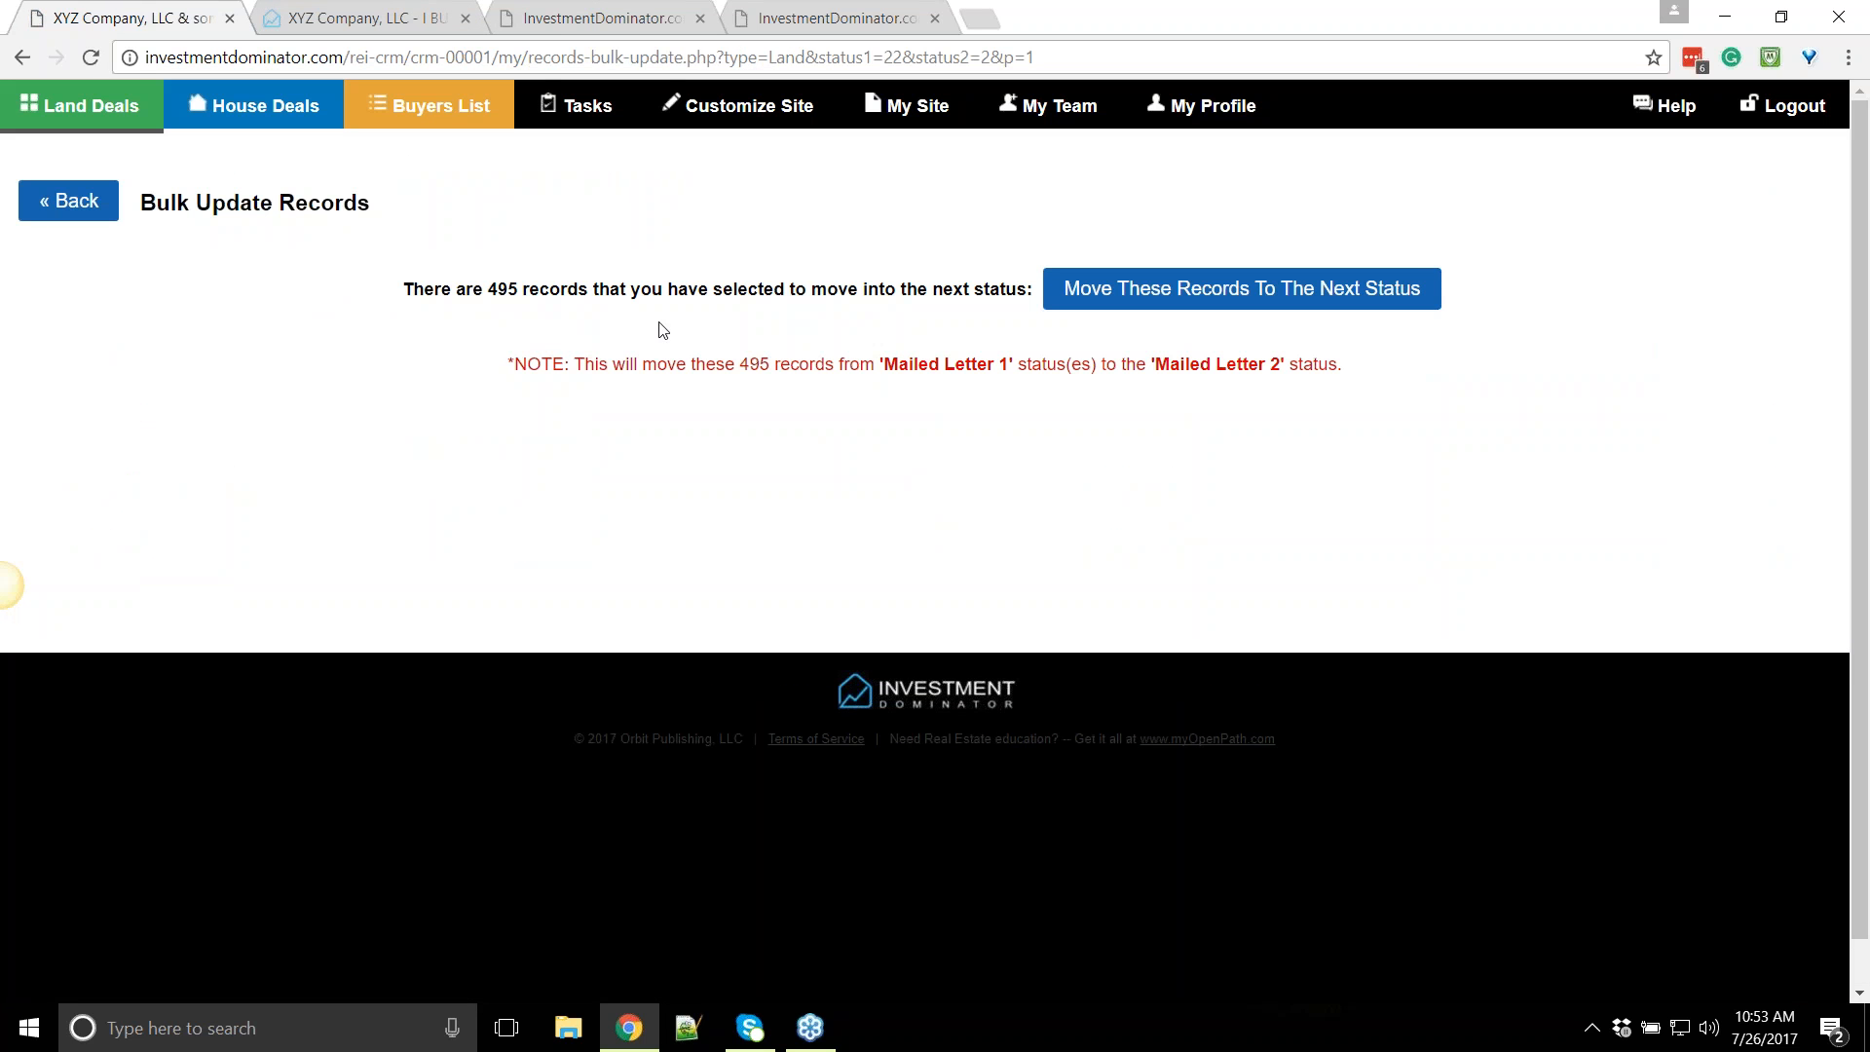
{"action": "left_click_drag", "start_coordinate": [891, 367], "coordinate": [1009, 368]}
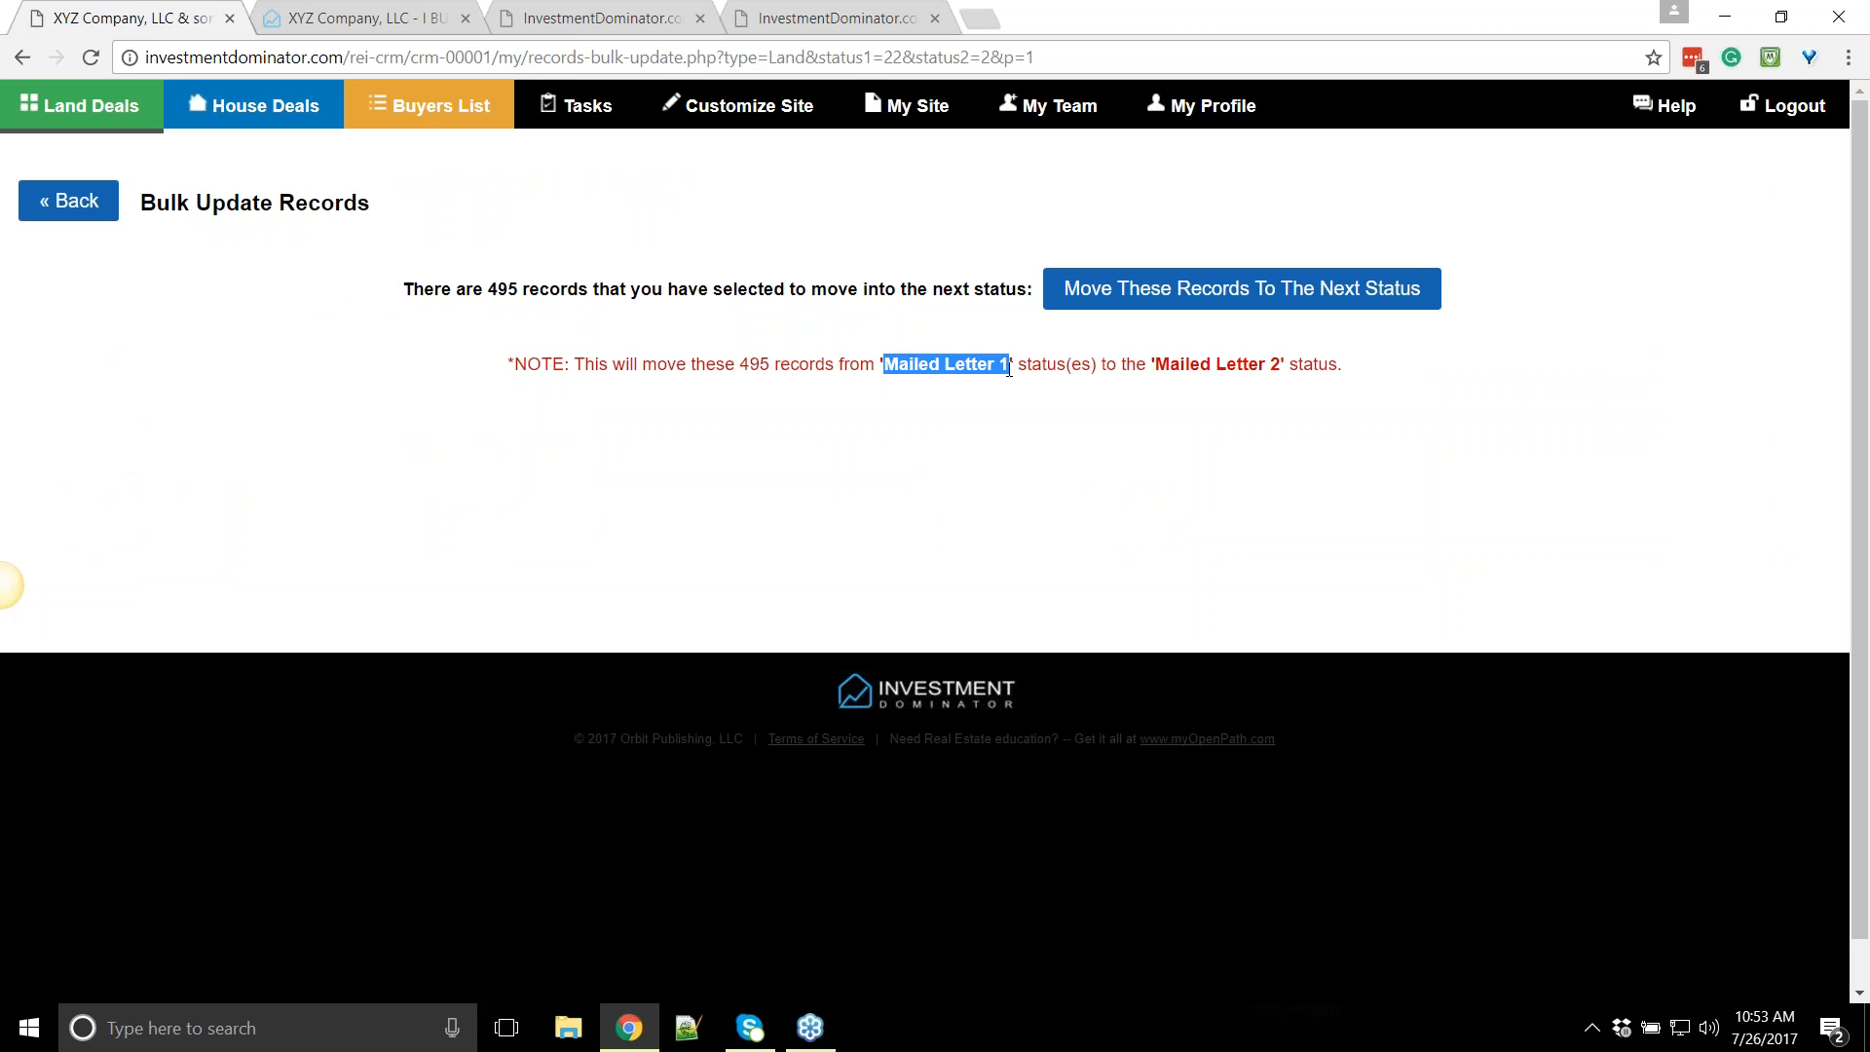
{"action": "left_click_drag", "start_coordinate": [1153, 365], "coordinate": [1291, 352]}
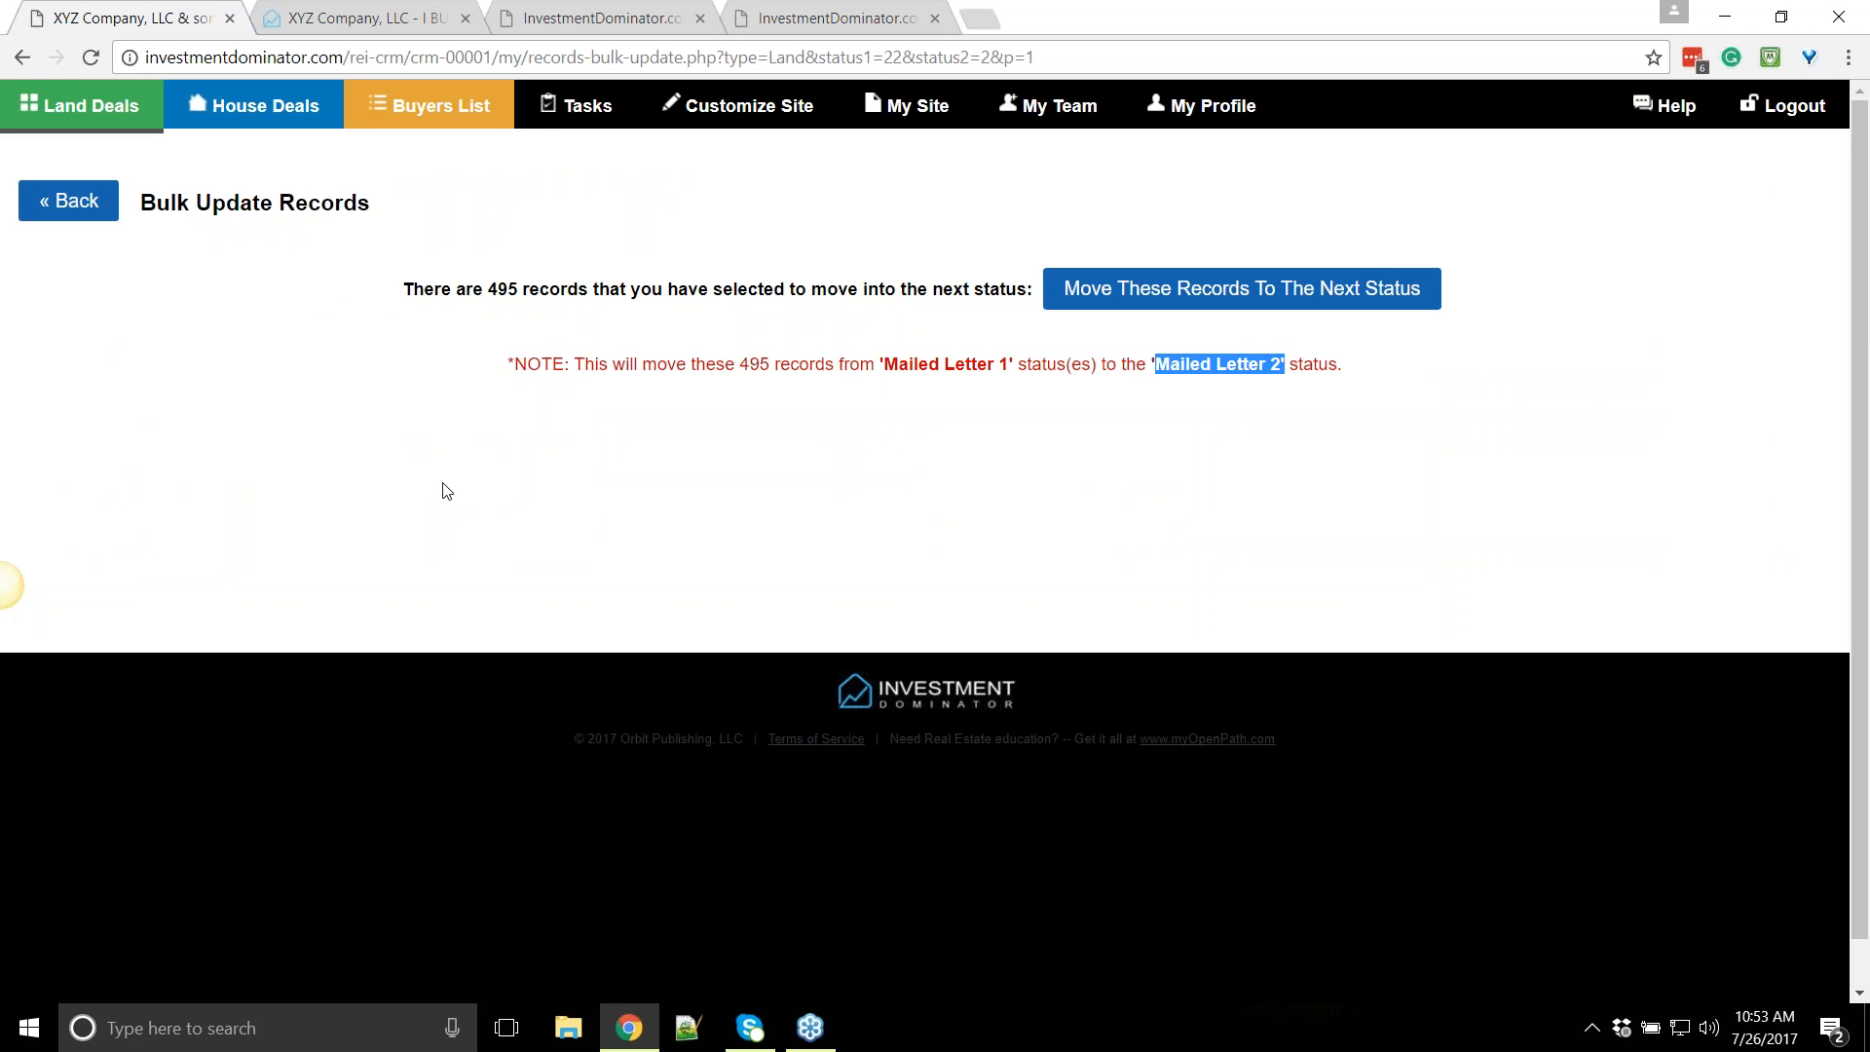
{"action": "left_click", "coordinate": [619, 513]}
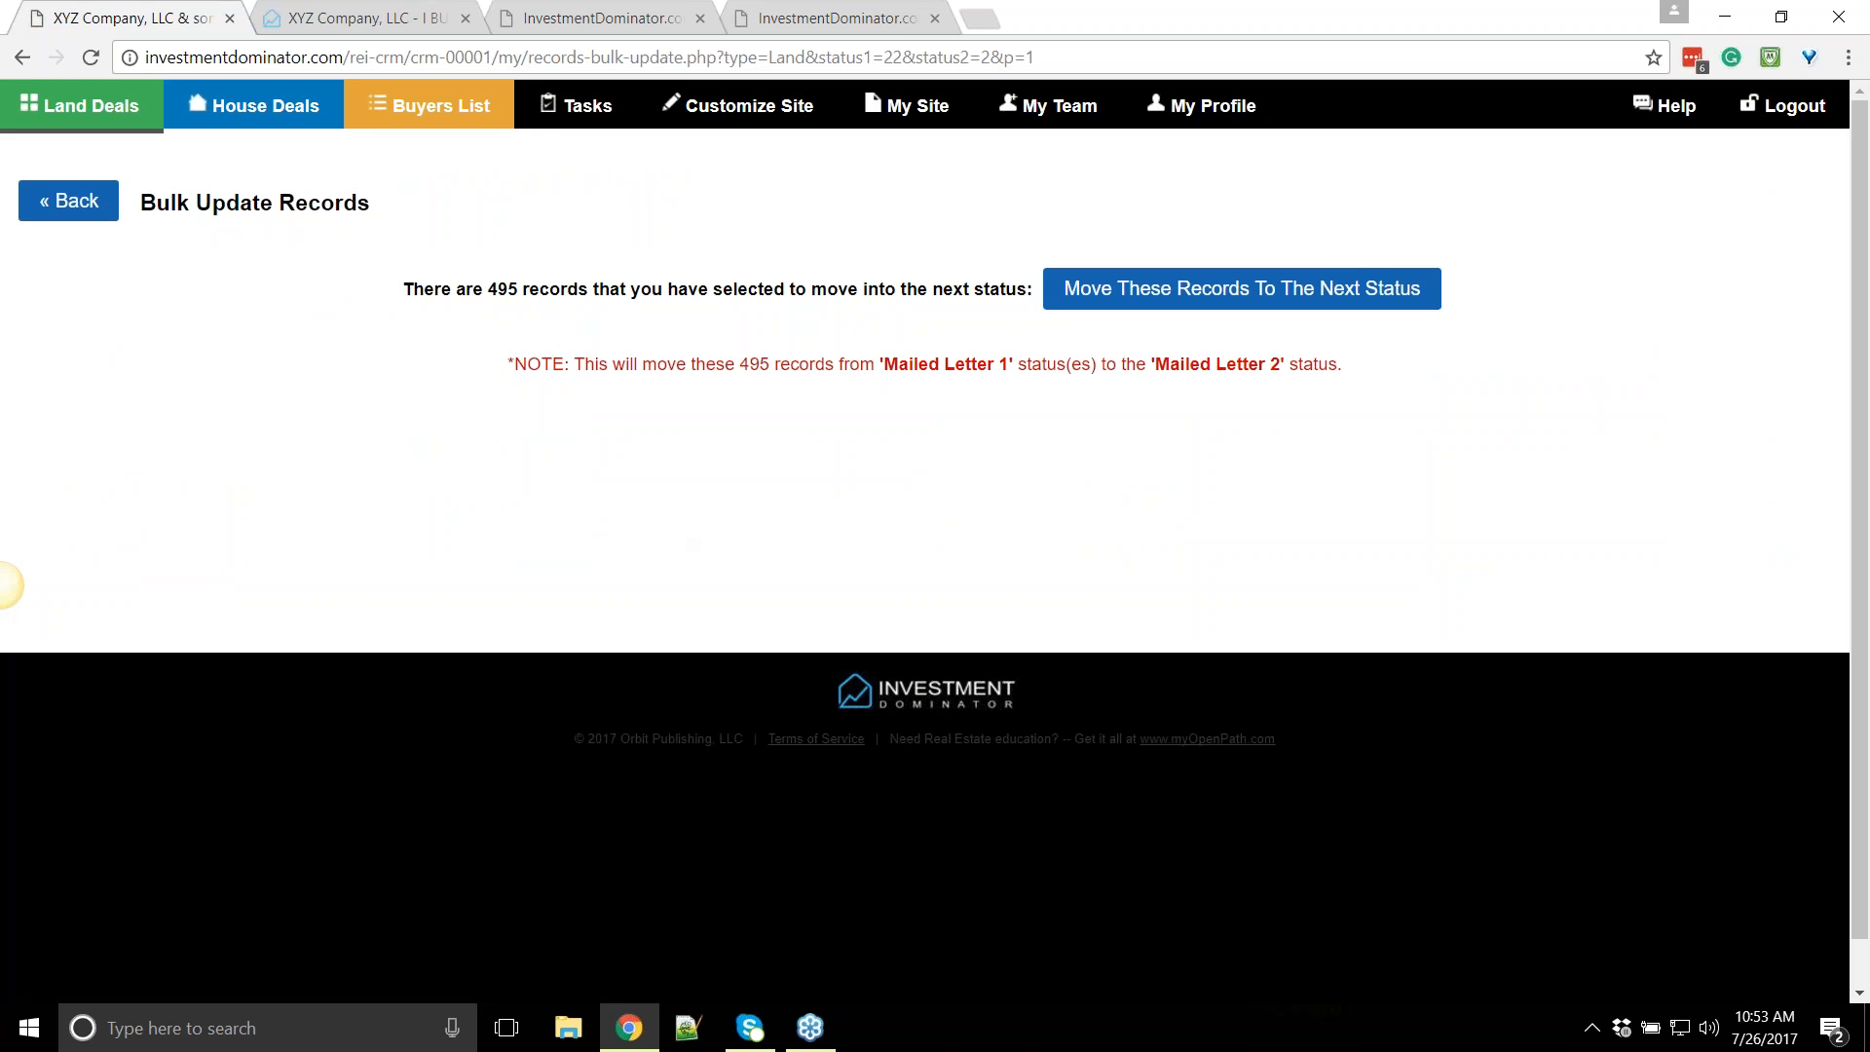
Open the site customization page and look over the custom property record statuses and custom document templates
{"action": "left_click", "coordinate": [770, 109]}
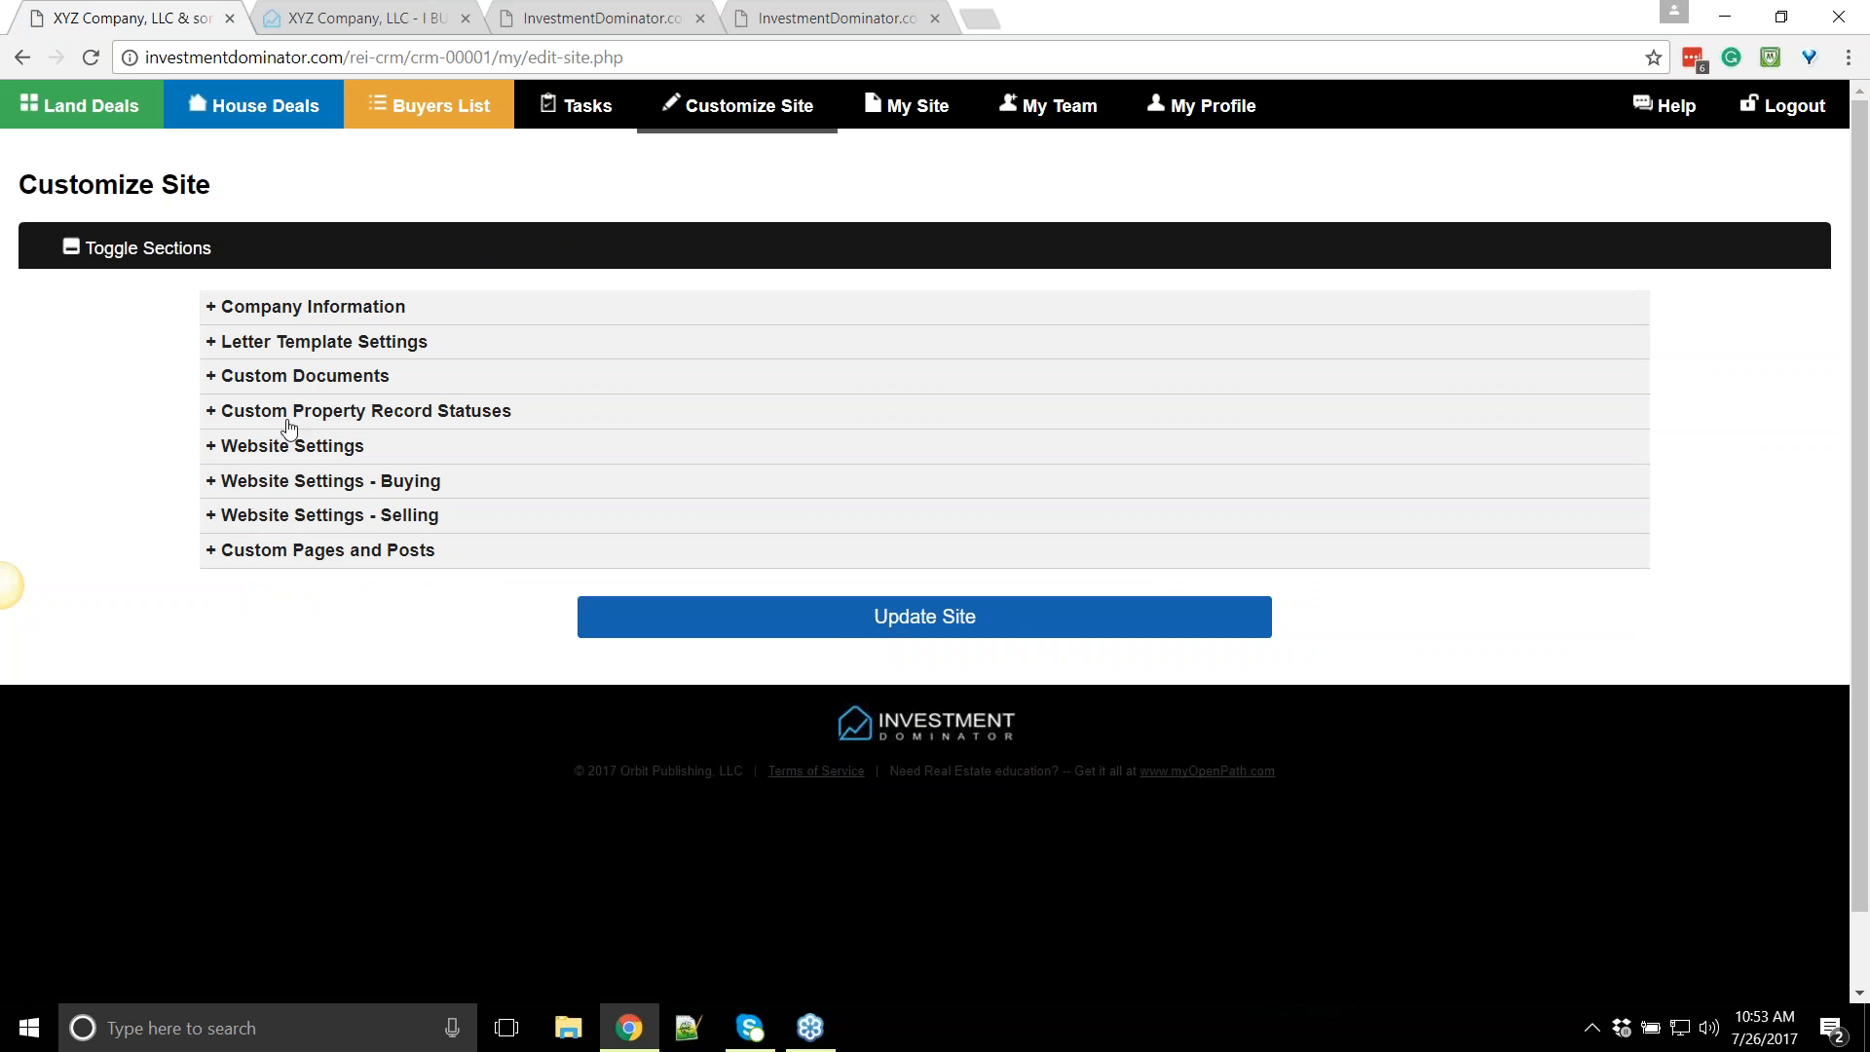
{"action": "left_click", "coordinate": [503, 419]}
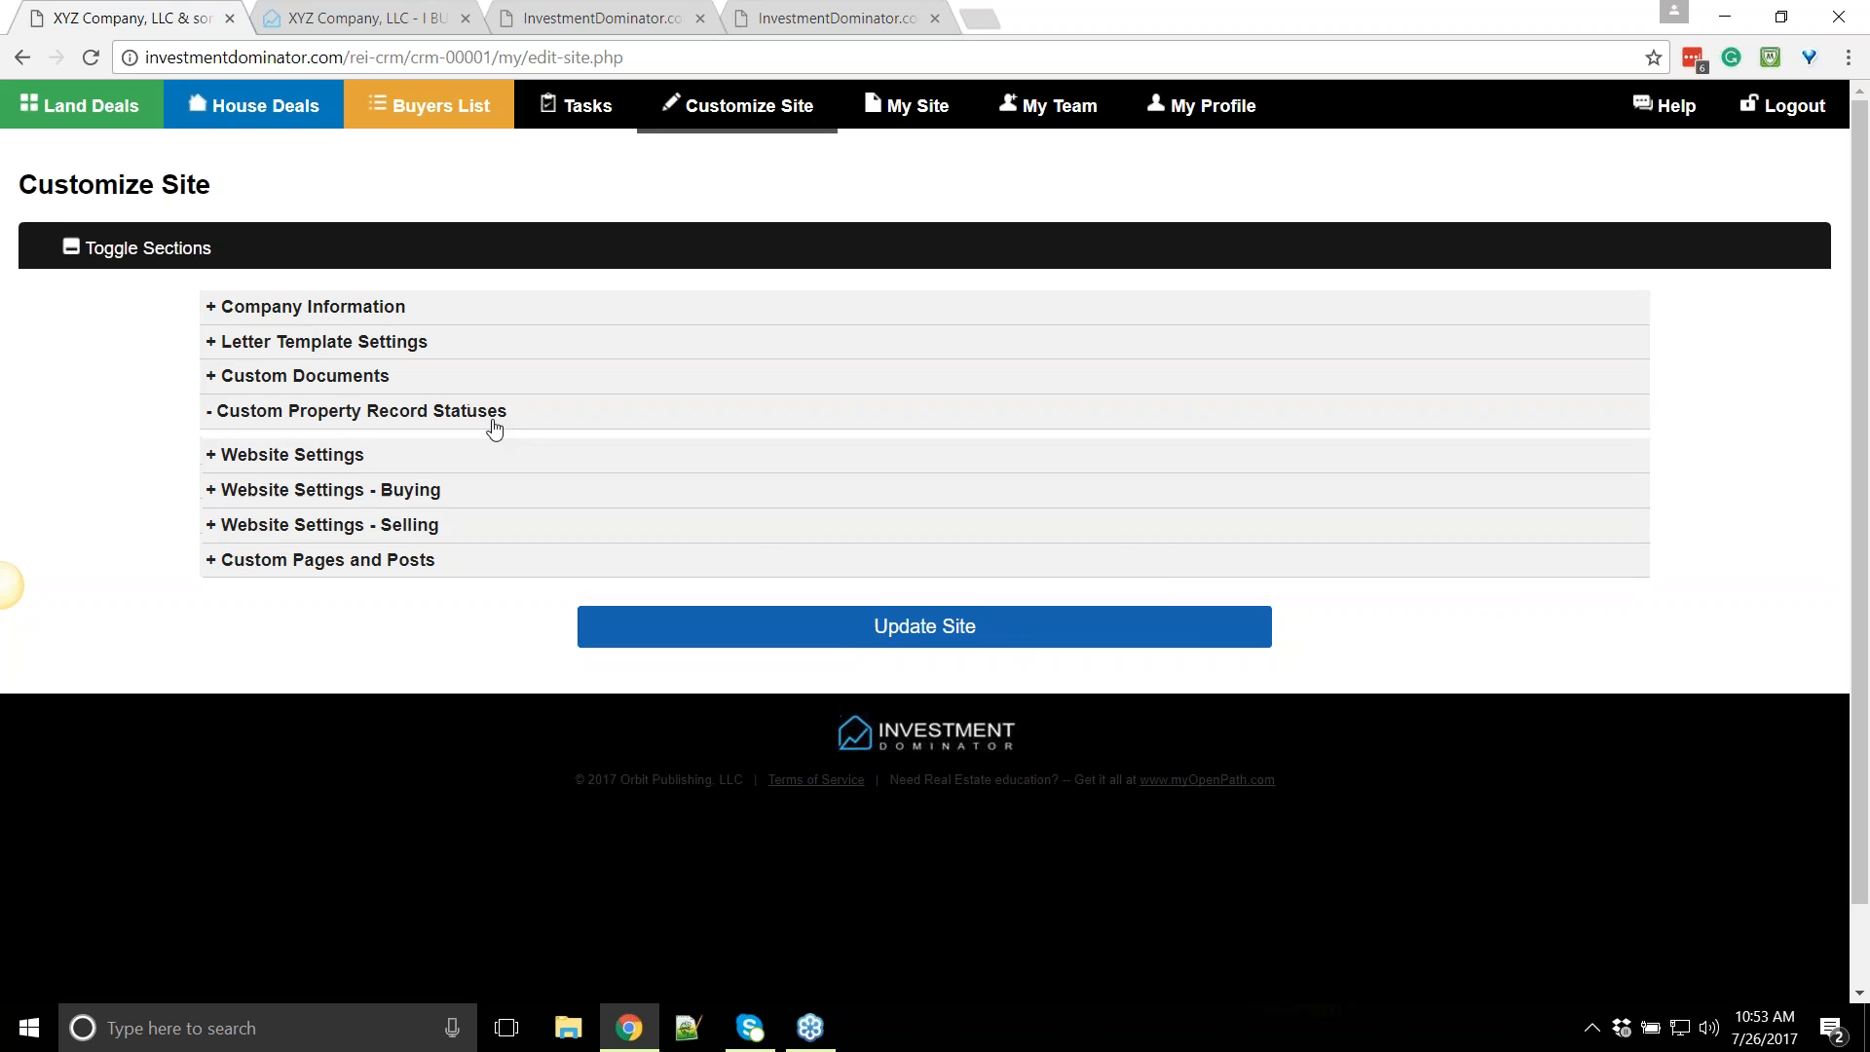
{"action": "left_click", "coordinate": [324, 414]}
{"action": "left_click", "coordinate": [325, 378]}
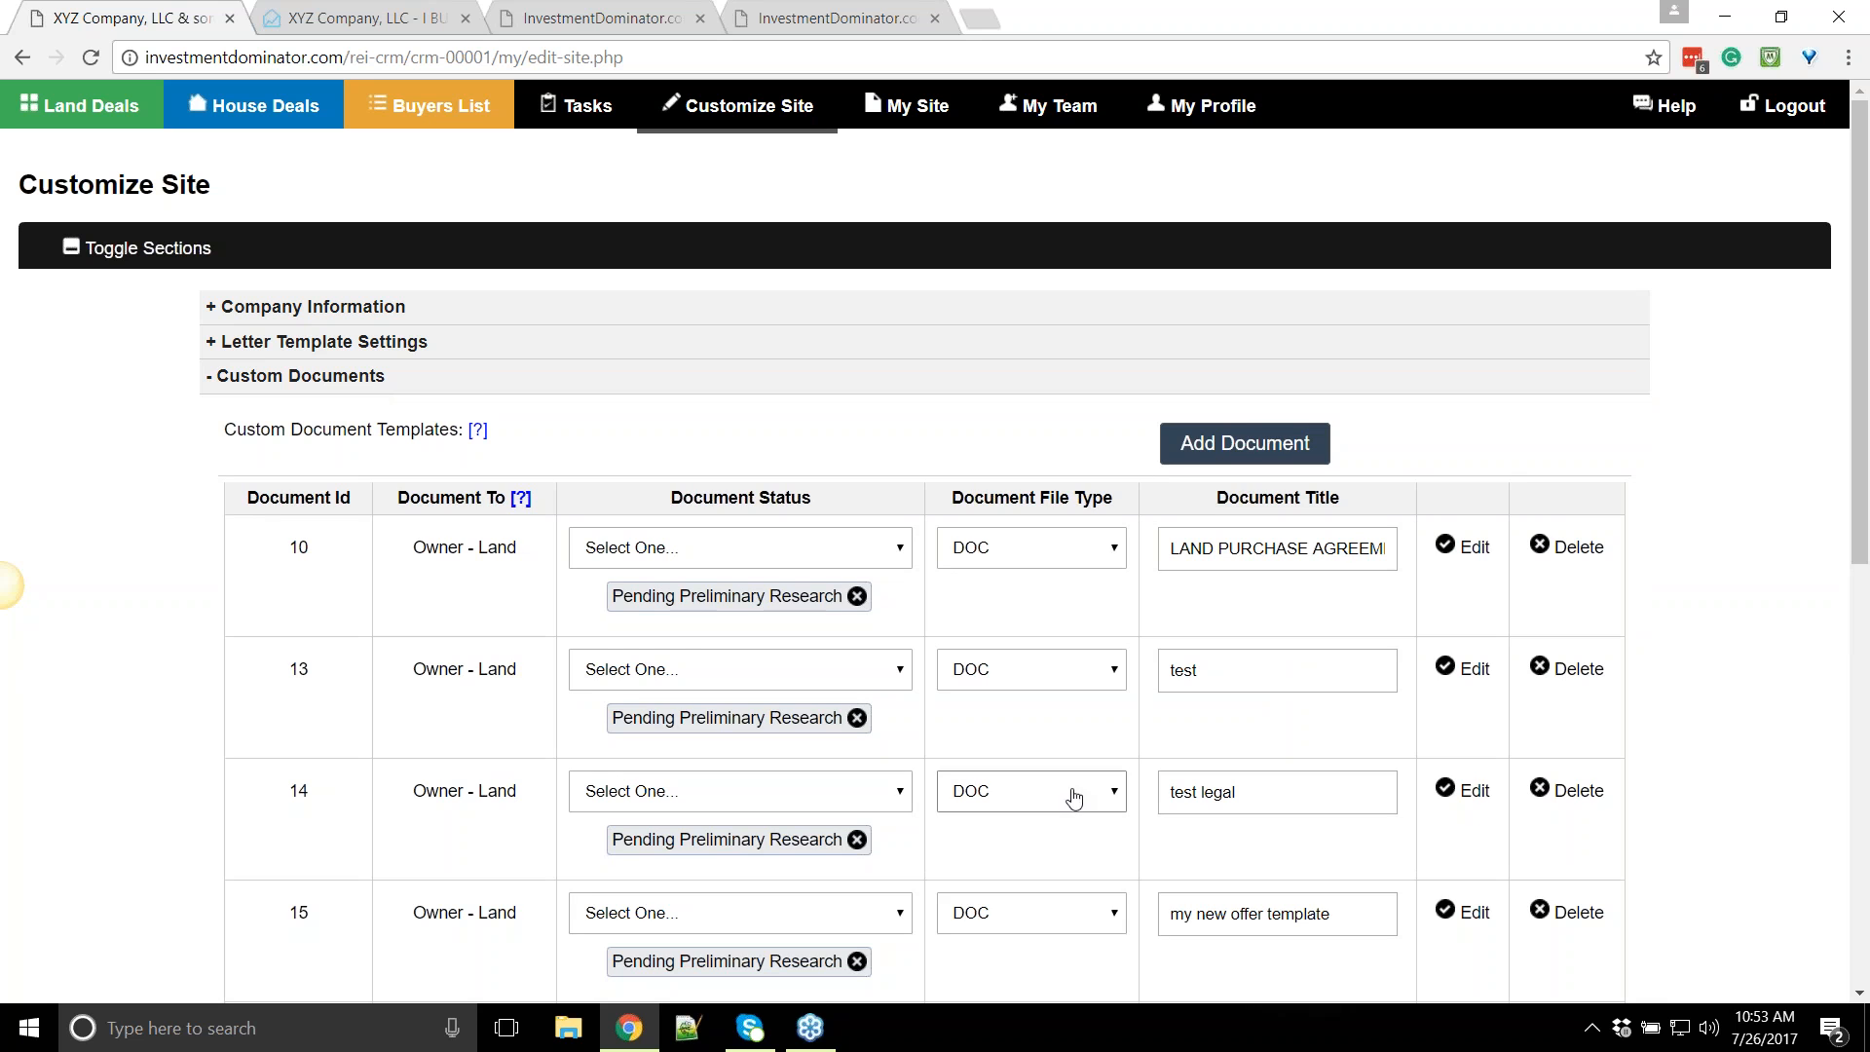
{"action": "left_click", "coordinate": [325, 387]}
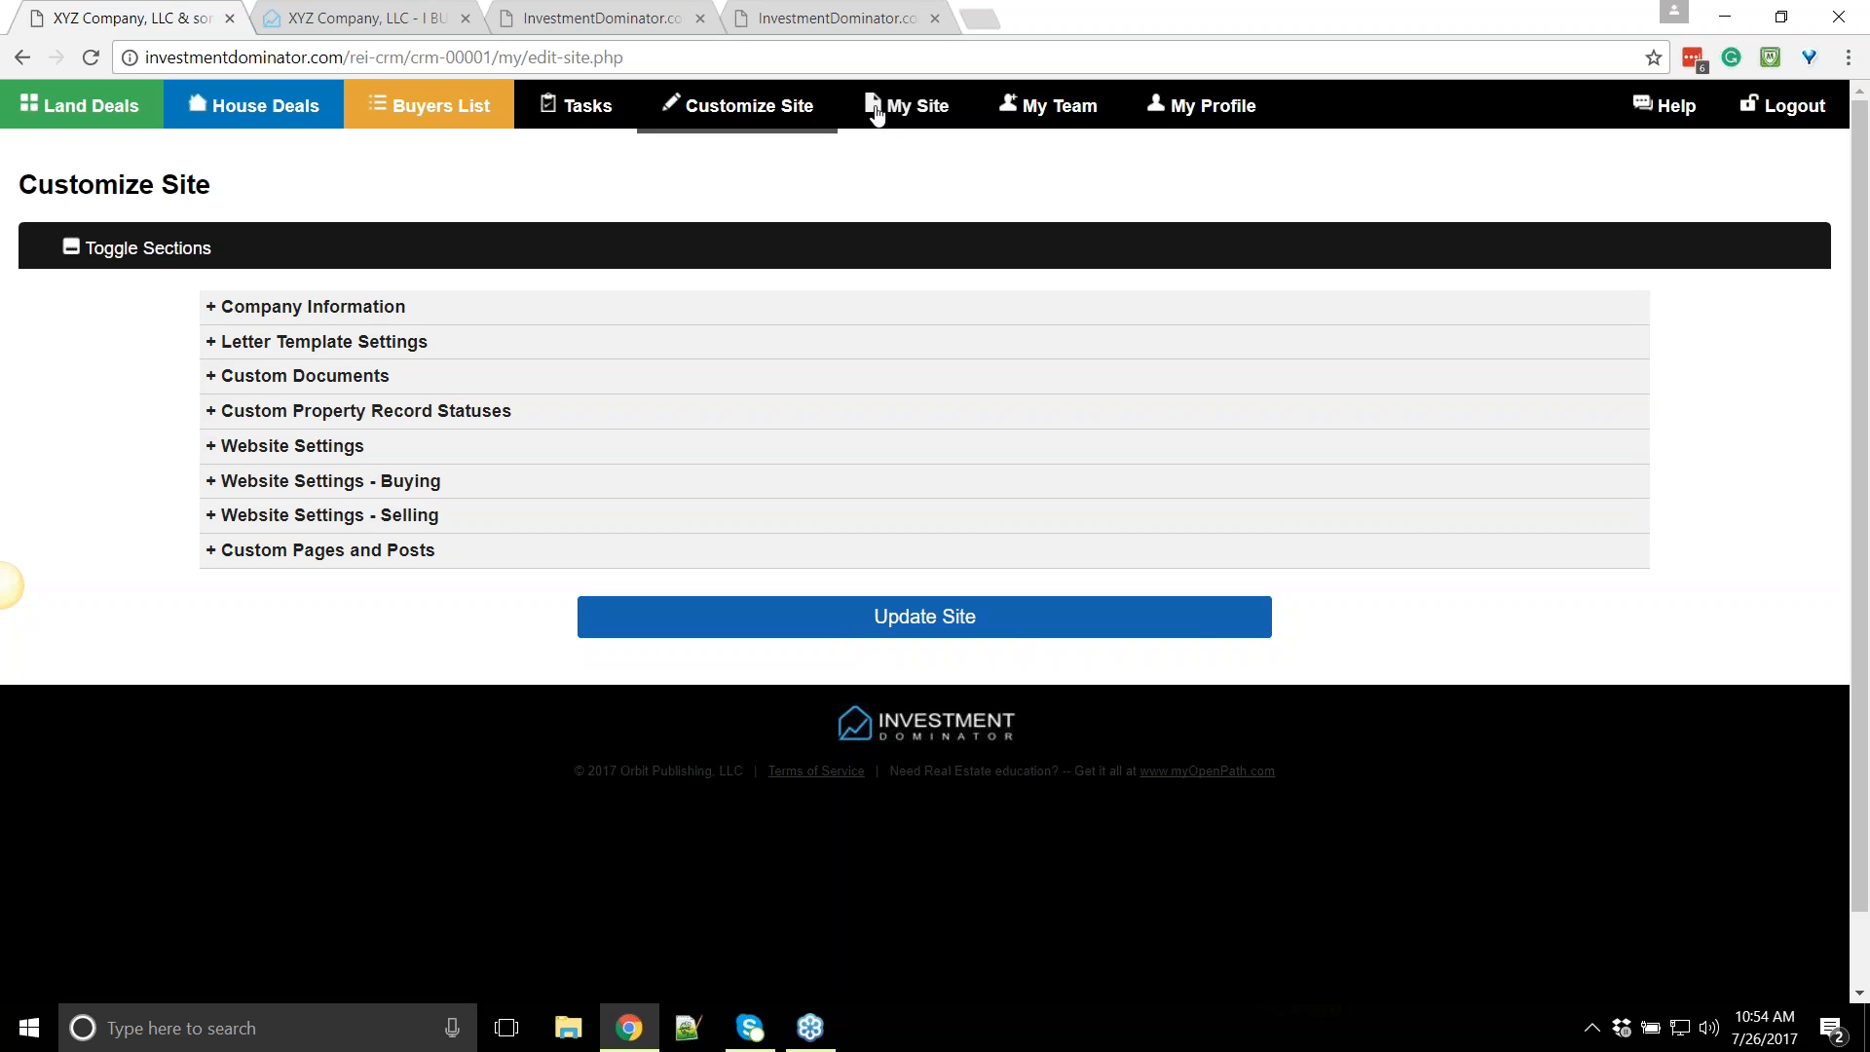
Examine the default web address that the site uses, including its account path
{"action": "left_click_drag", "start_coordinate": [144, 59], "coordinate": [496, 55]}
{"action": "left_click", "coordinate": [497, 56]}
{"action": "left_click_drag", "start_coordinate": [613, 58], "coordinate": [128, 56]}
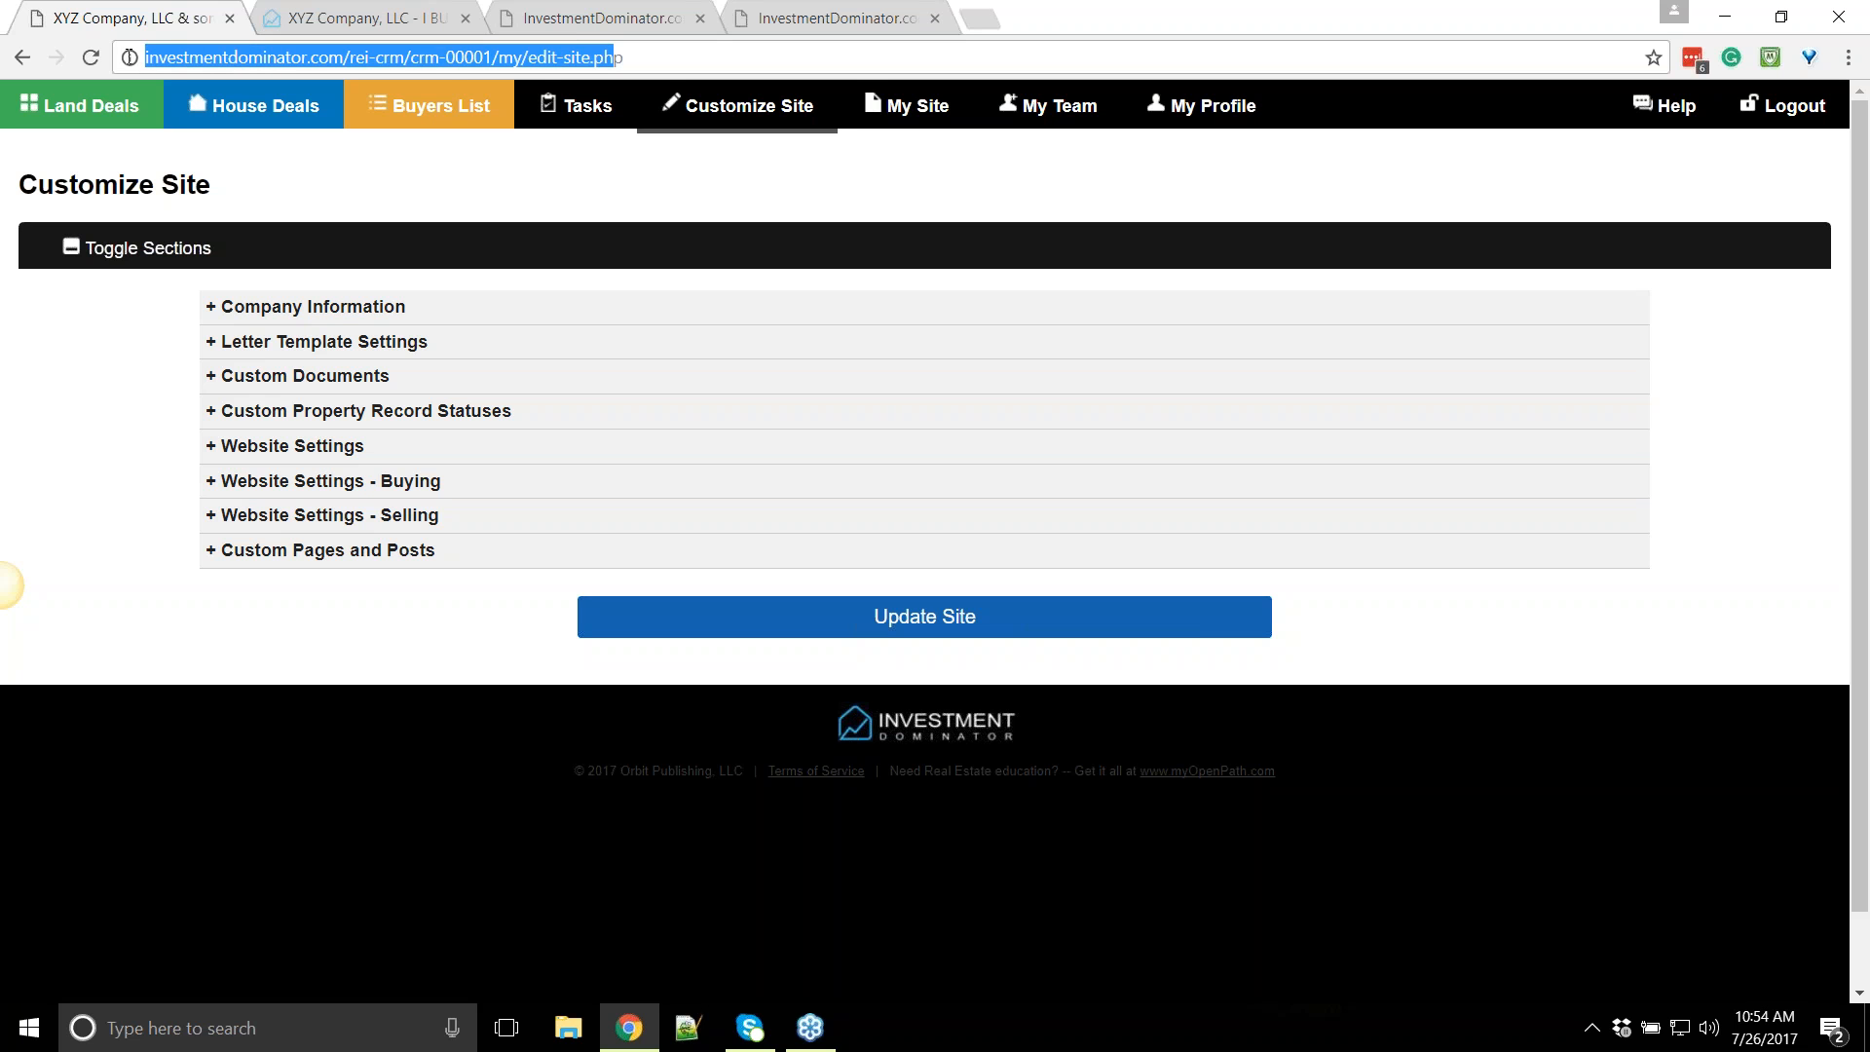
{"action": "left_click", "coordinate": [408, 185]}
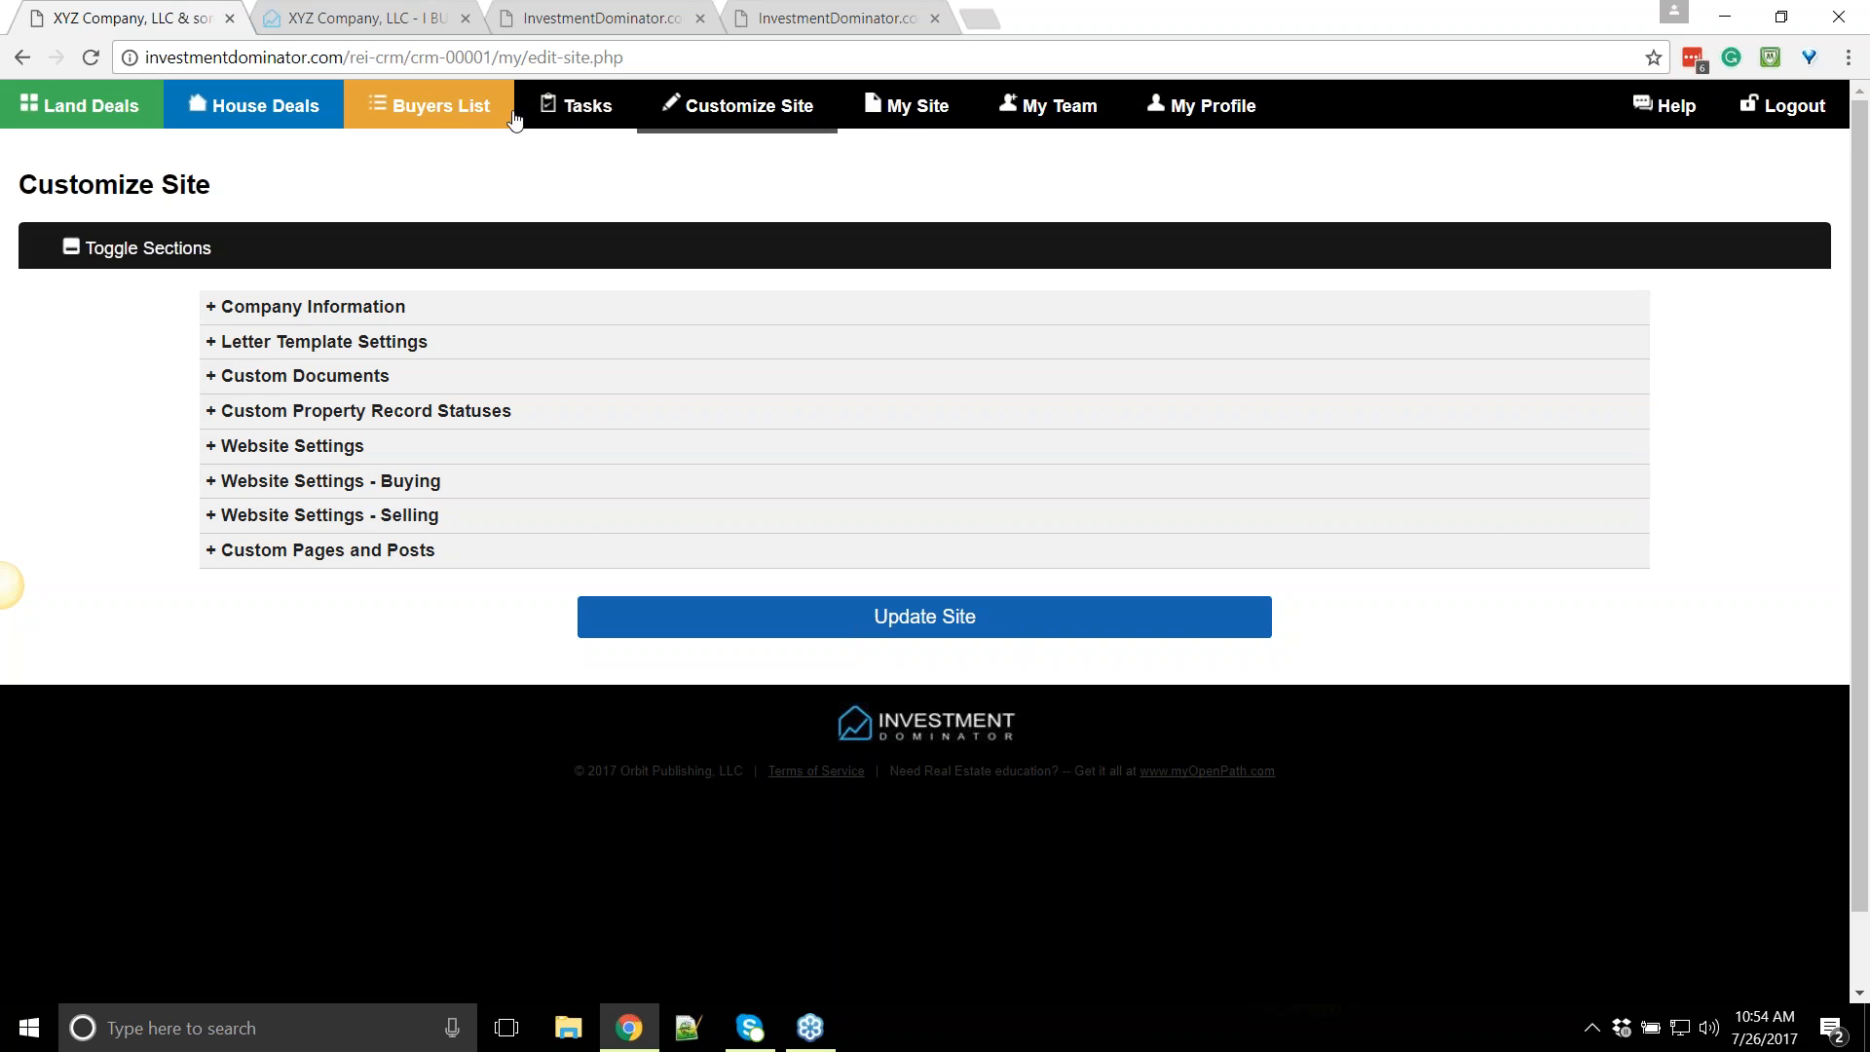
{"action": "left_click_drag", "start_coordinate": [514, 57], "coordinate": [139, 68]}
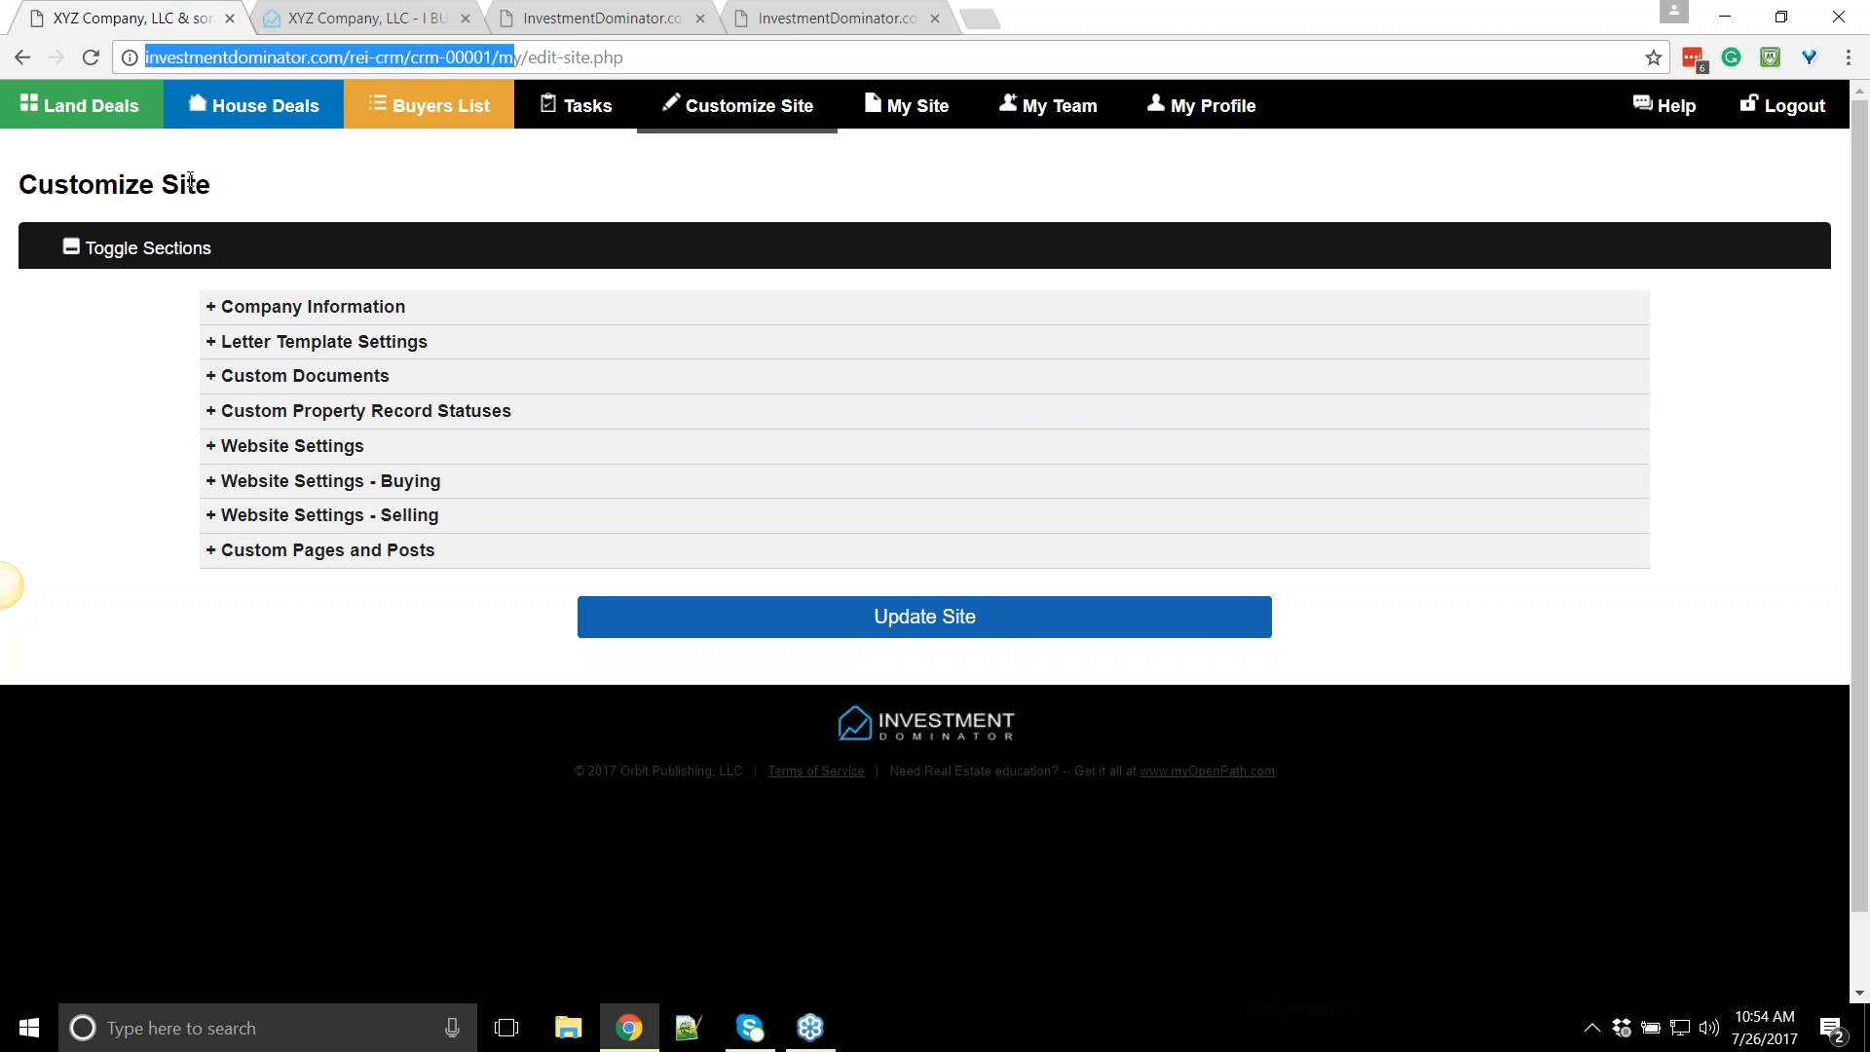
{"action": "left_click", "coordinate": [655, 144]}
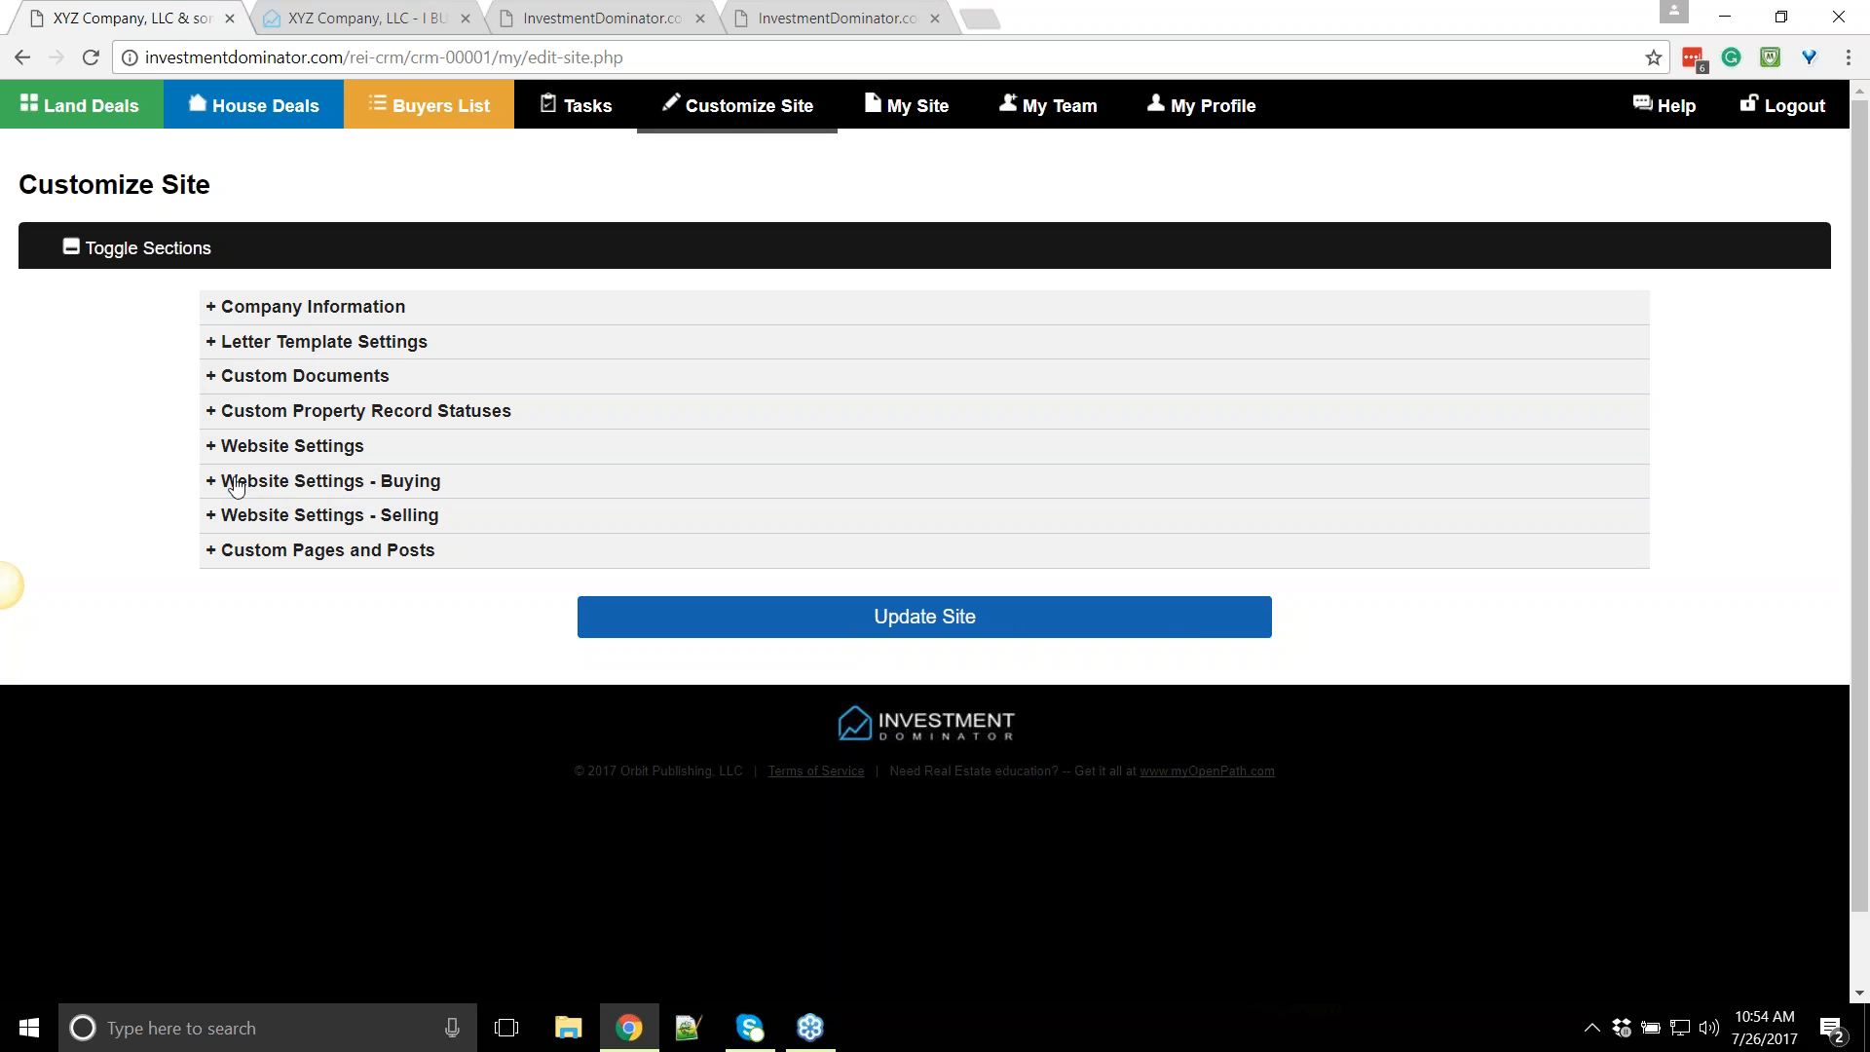
{"action": "left_click", "coordinate": [438, 488]}
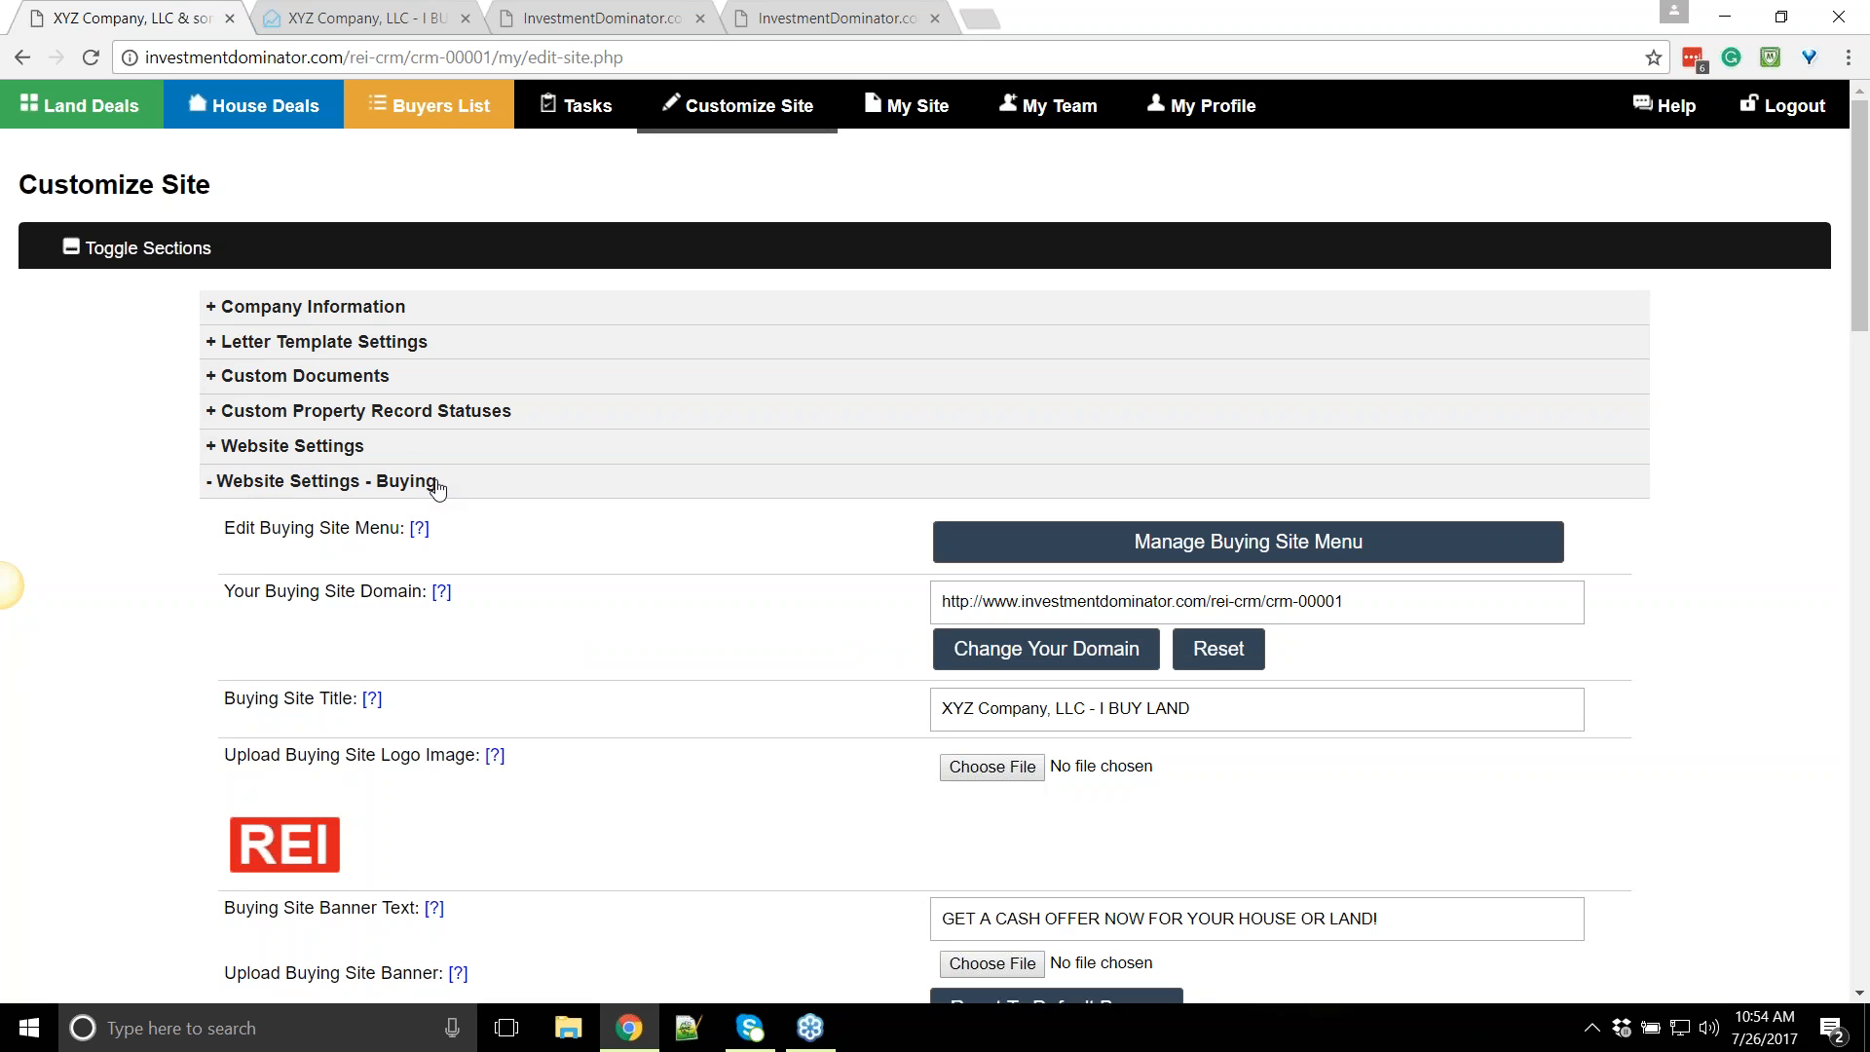
{"action": "scroll", "coordinate": [379, 497], "scroll_direction": "down", "scroll_amount": 1}
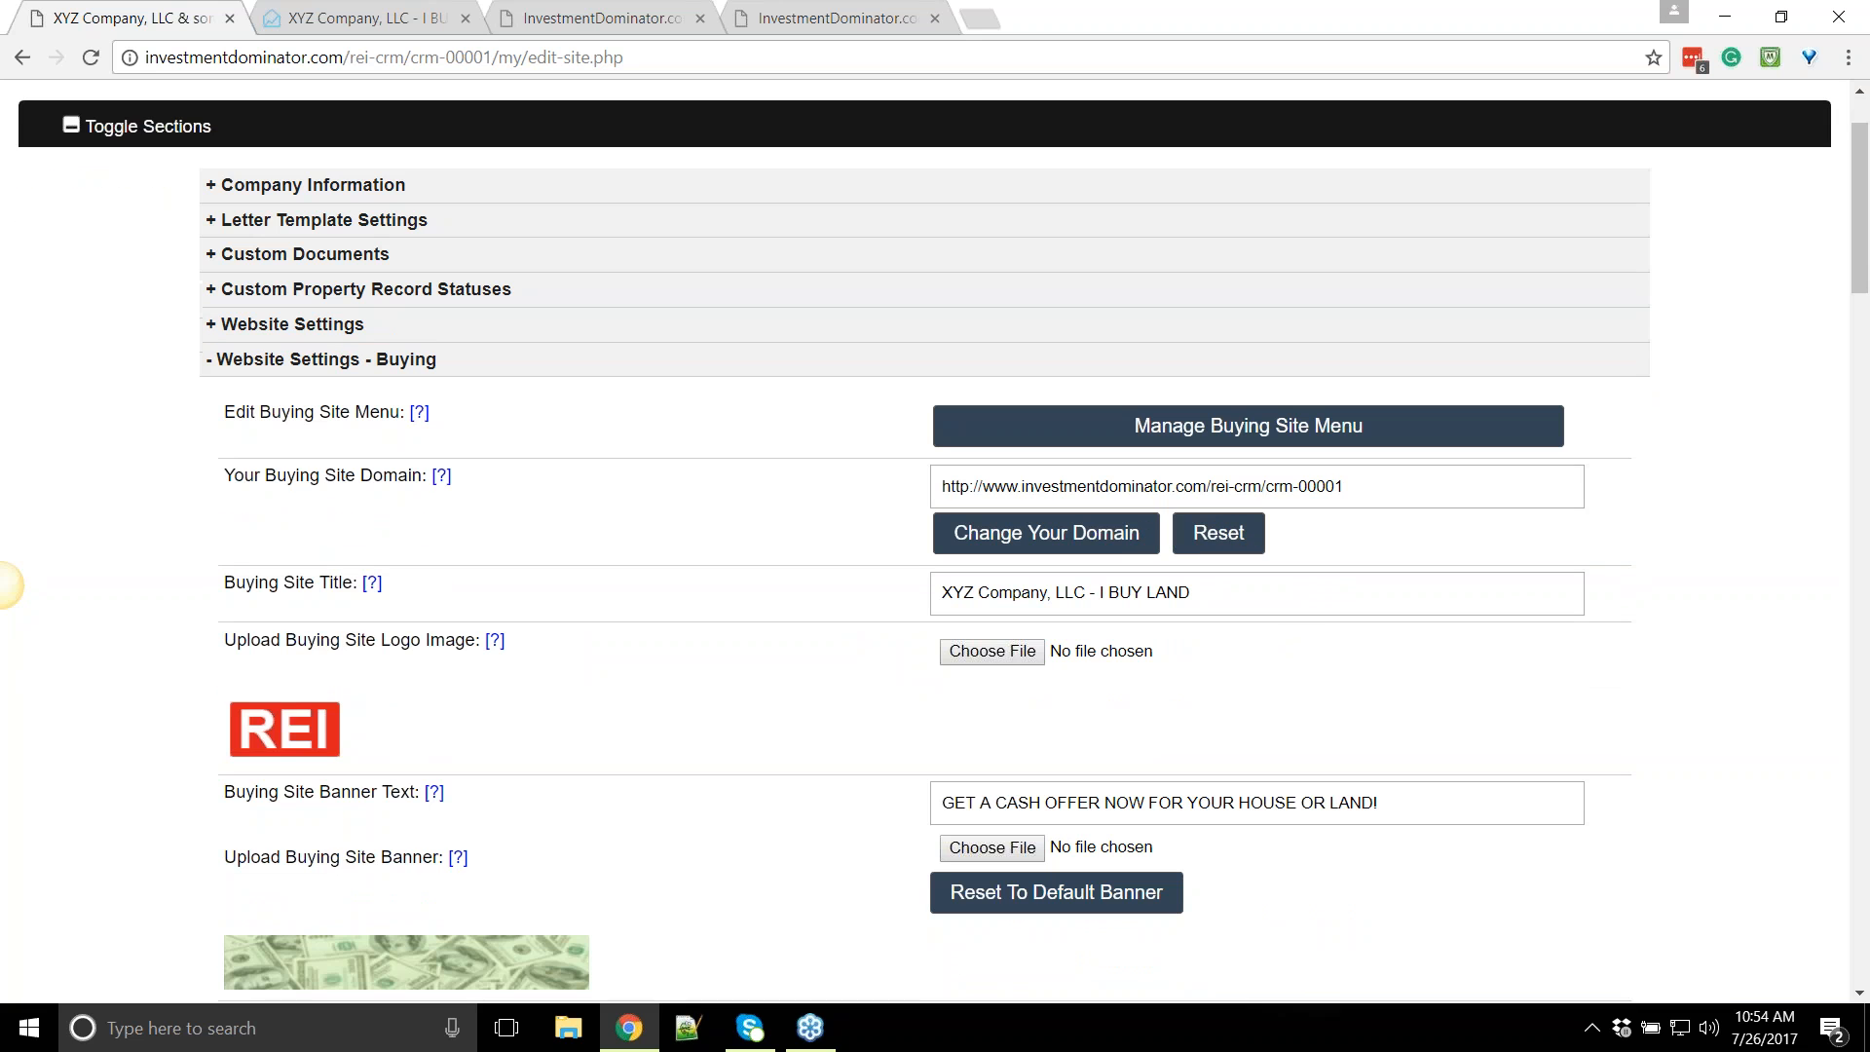
{"action": "left_click_drag", "start_coordinate": [222, 476], "coordinate": [493, 485]}
{"action": "left_click", "coordinate": [697, 482]}
{"action": "left_click_drag", "start_coordinate": [1395, 487], "coordinate": [944, 471]}
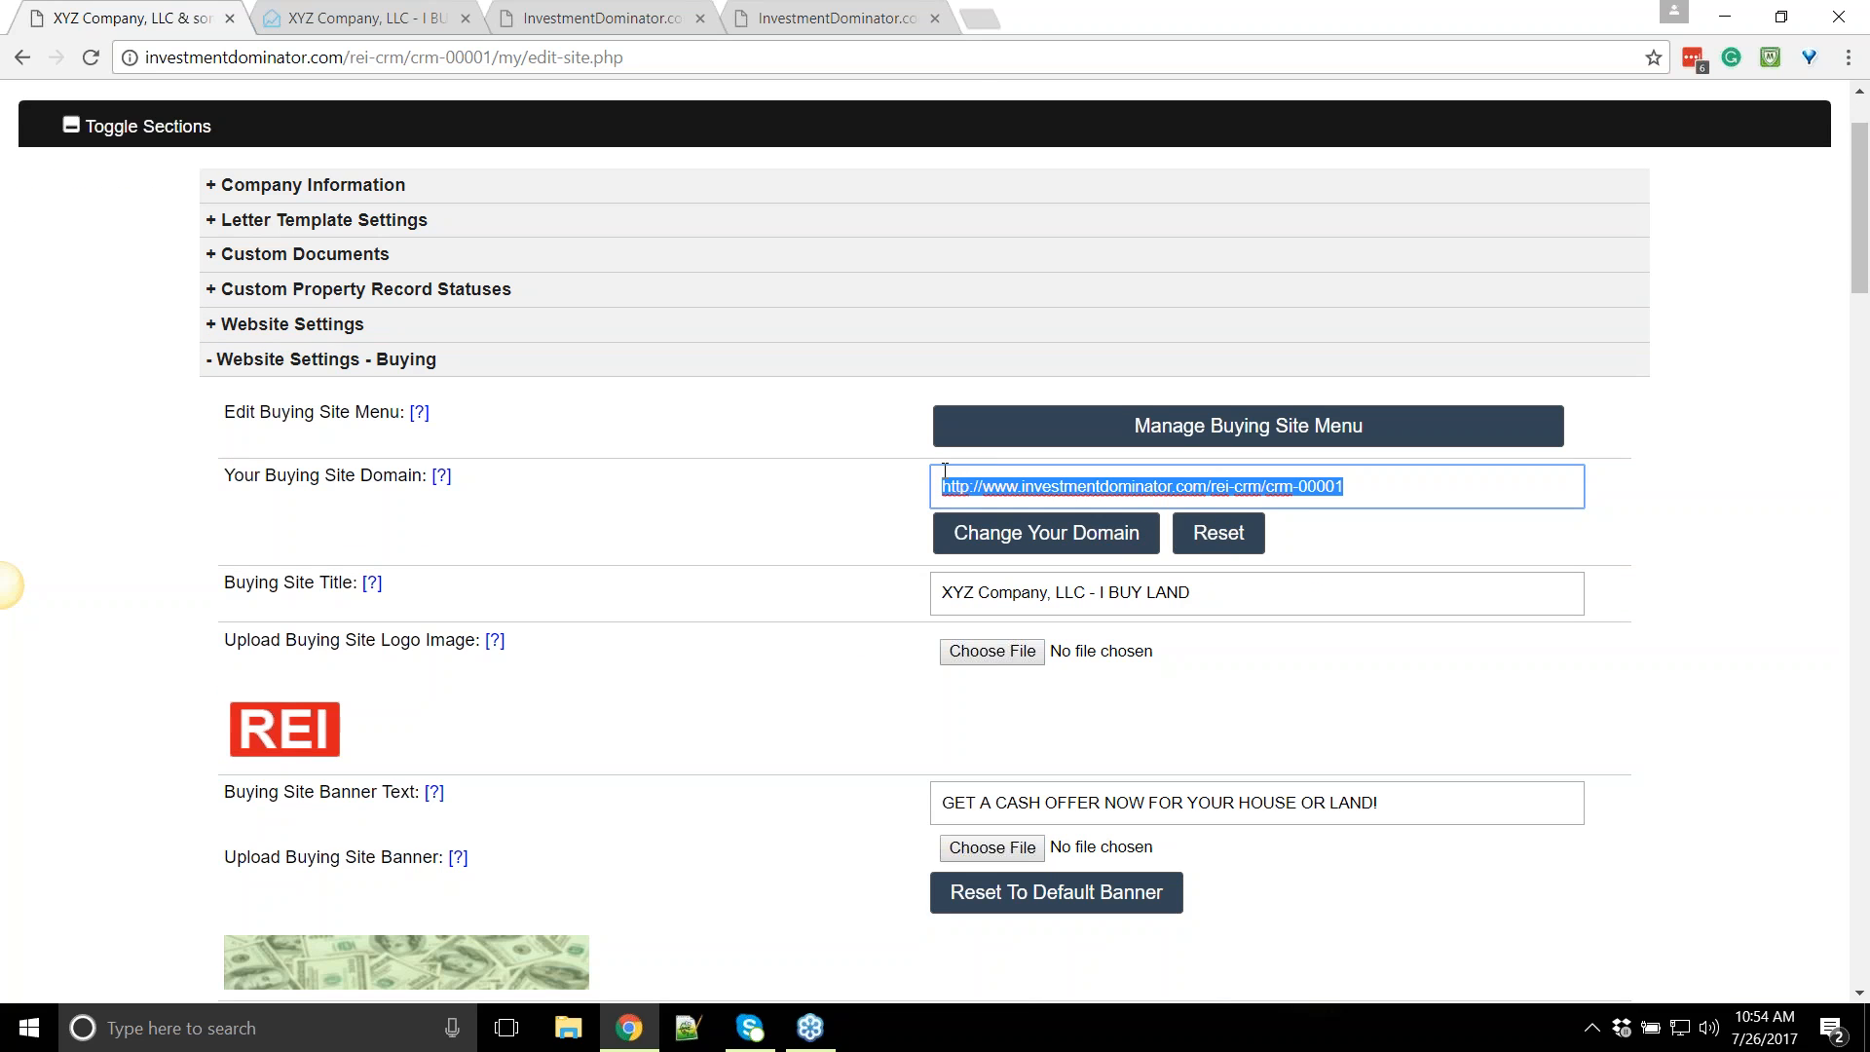
{"action": "left_click", "coordinate": [661, 521]}
{"action": "left_click_drag", "start_coordinate": [1362, 473], "coordinate": [1022, 486]}
{"action": "type", "text": "you"}
{"action": "type", "text": "domain"}
{"action": "key", "text": "BackSpace"}
{"action": "key", "text": "BackSpace"}
{"action": "key", "text": "BackSpace"}
{"action": "type", "text": "rdomain.com"}
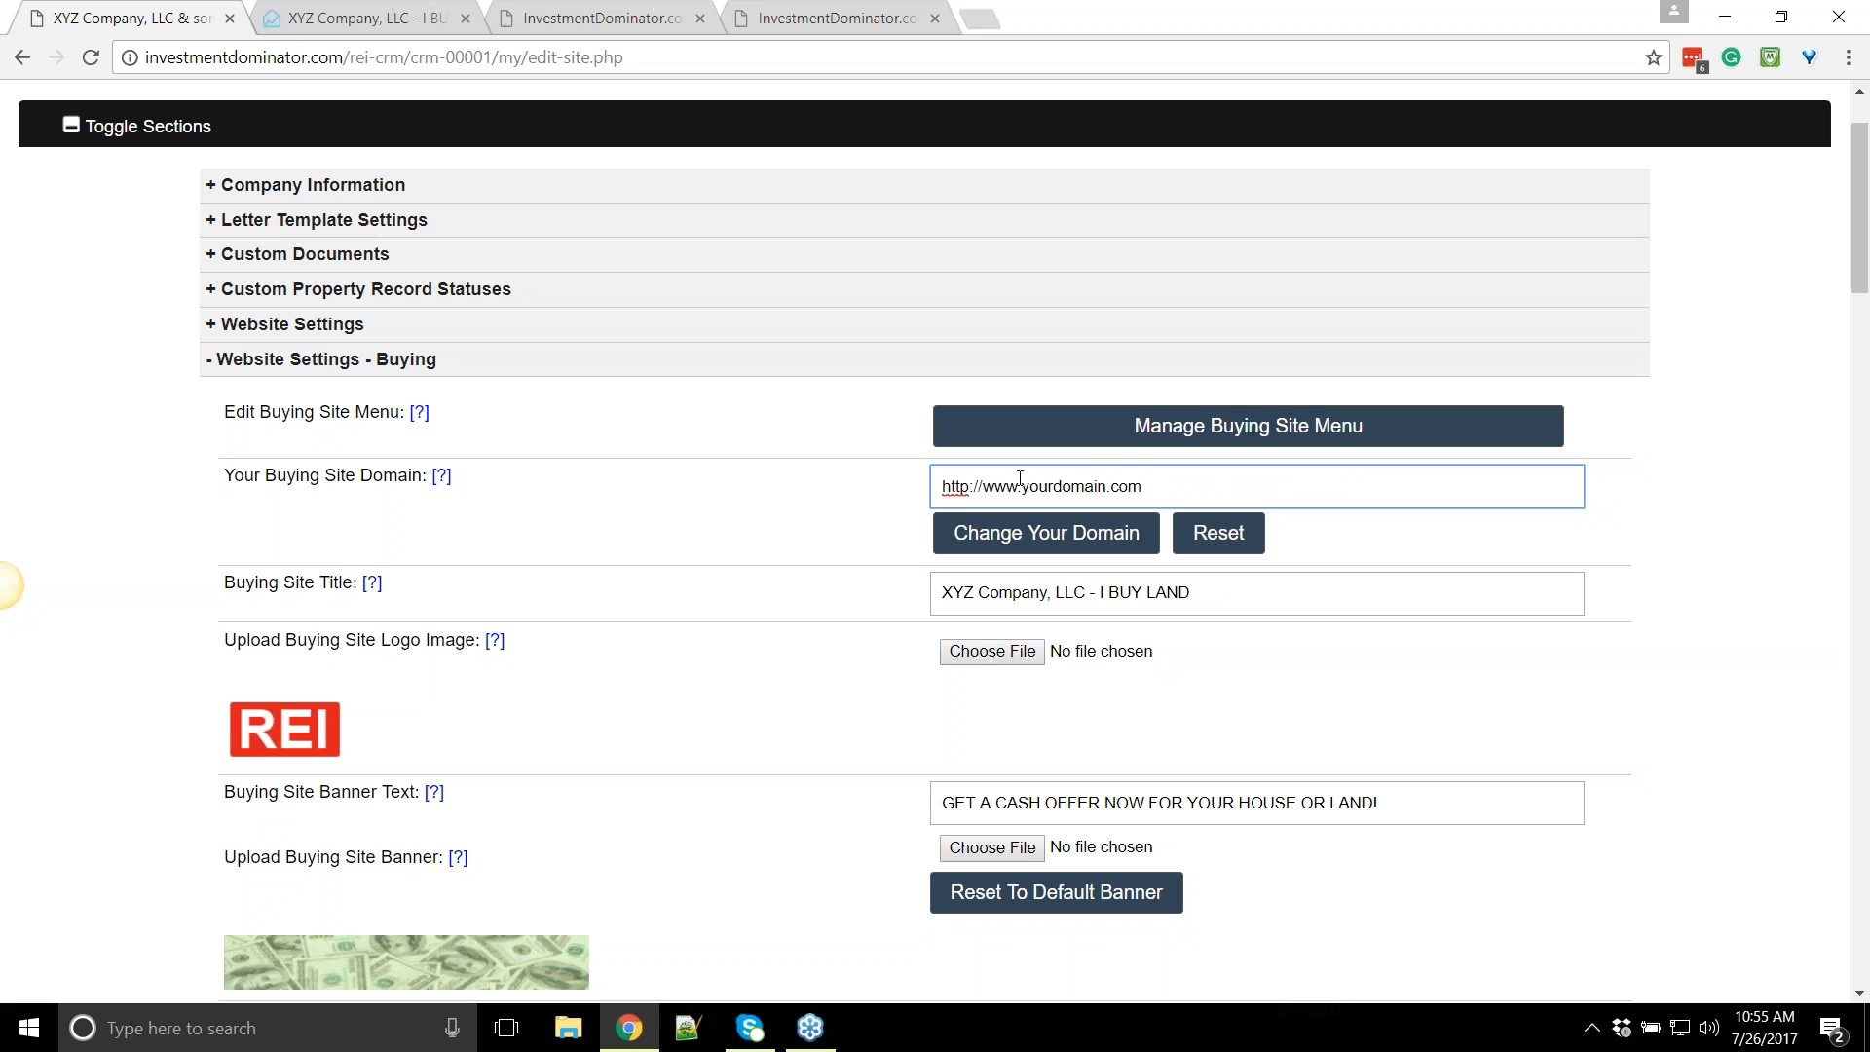
Open the buying site domain change request, review its old domain, new domain and host address, and dismiss it without confirming
{"action": "left_click", "coordinate": [1001, 543]}
{"action": "left_click_drag", "start_coordinate": [532, 226], "coordinate": [491, 202]}
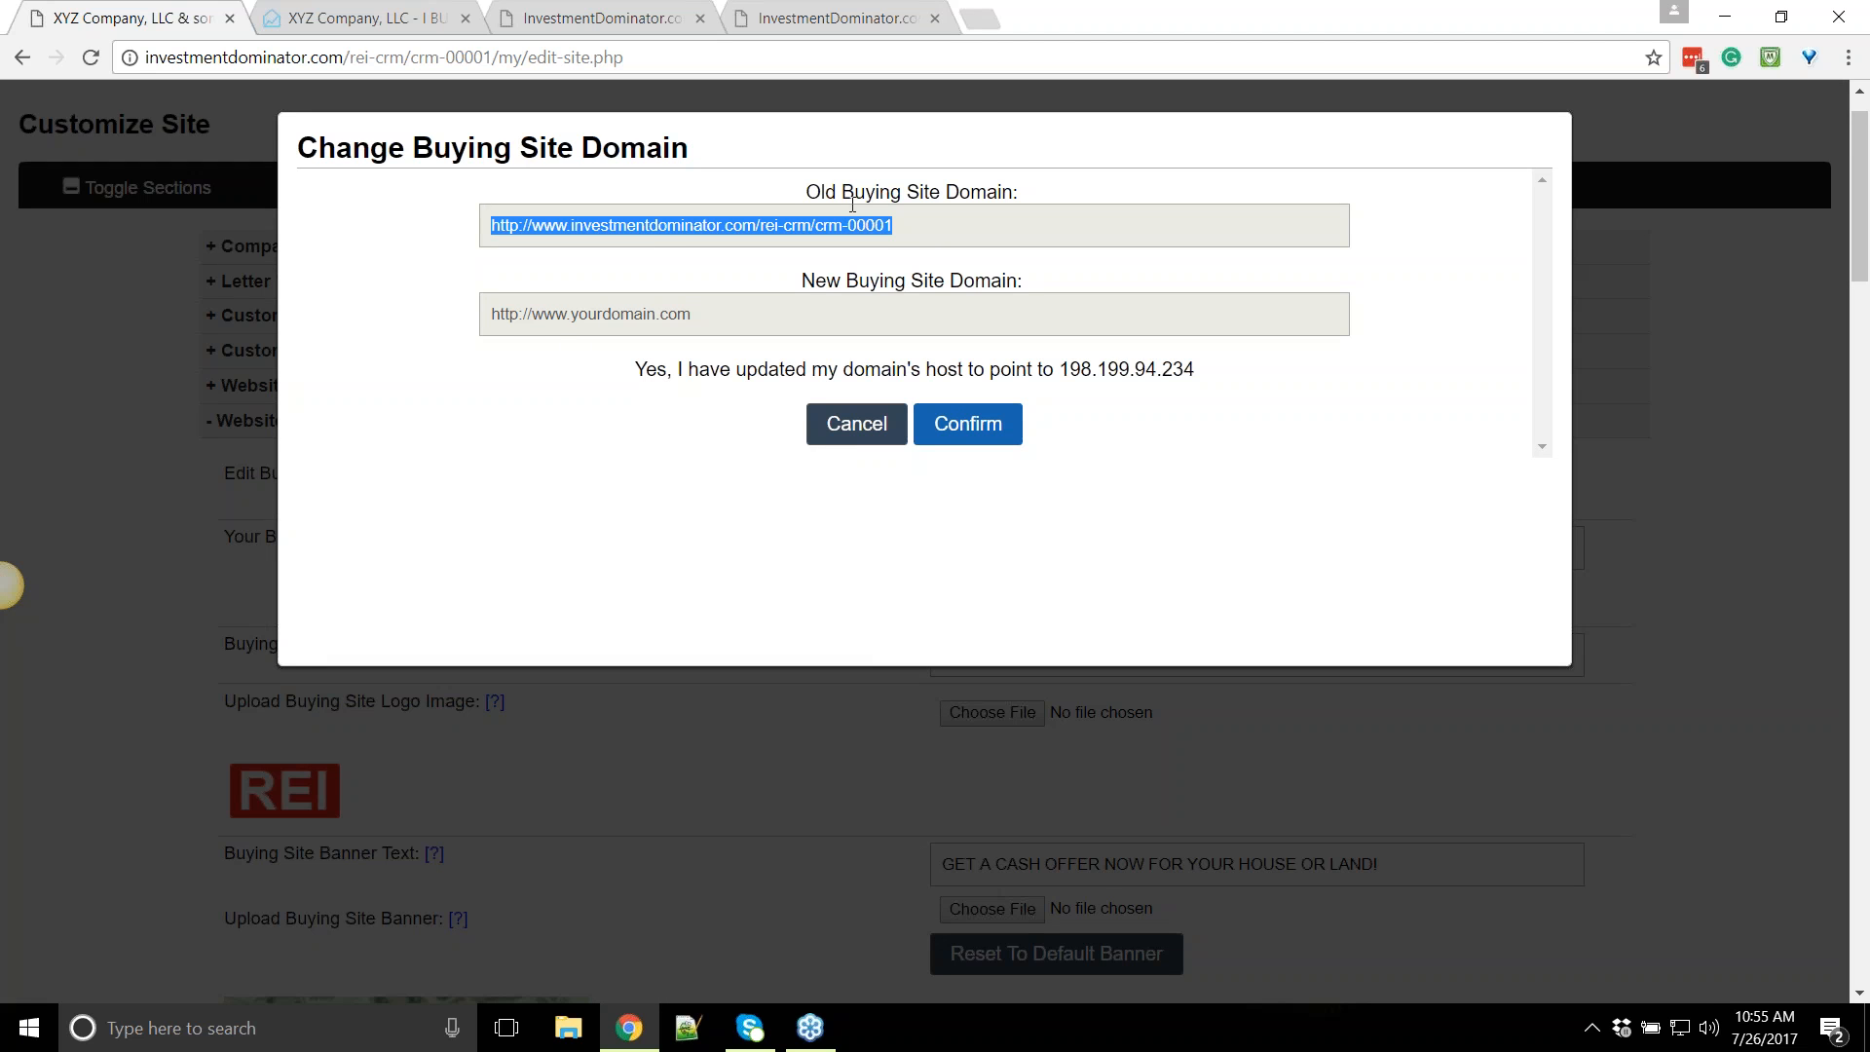
{"action": "left_click", "coordinate": [499, 315]}
{"action": "left_click_drag", "start_coordinate": [693, 314], "coordinate": [497, 318]}
{"action": "left_click", "coordinate": [551, 337]}
{"action": "left_click_drag", "start_coordinate": [675, 369], "coordinate": [1044, 368]}
{"action": "left_click_drag", "start_coordinate": [1196, 369], "coordinate": [1050, 361]}
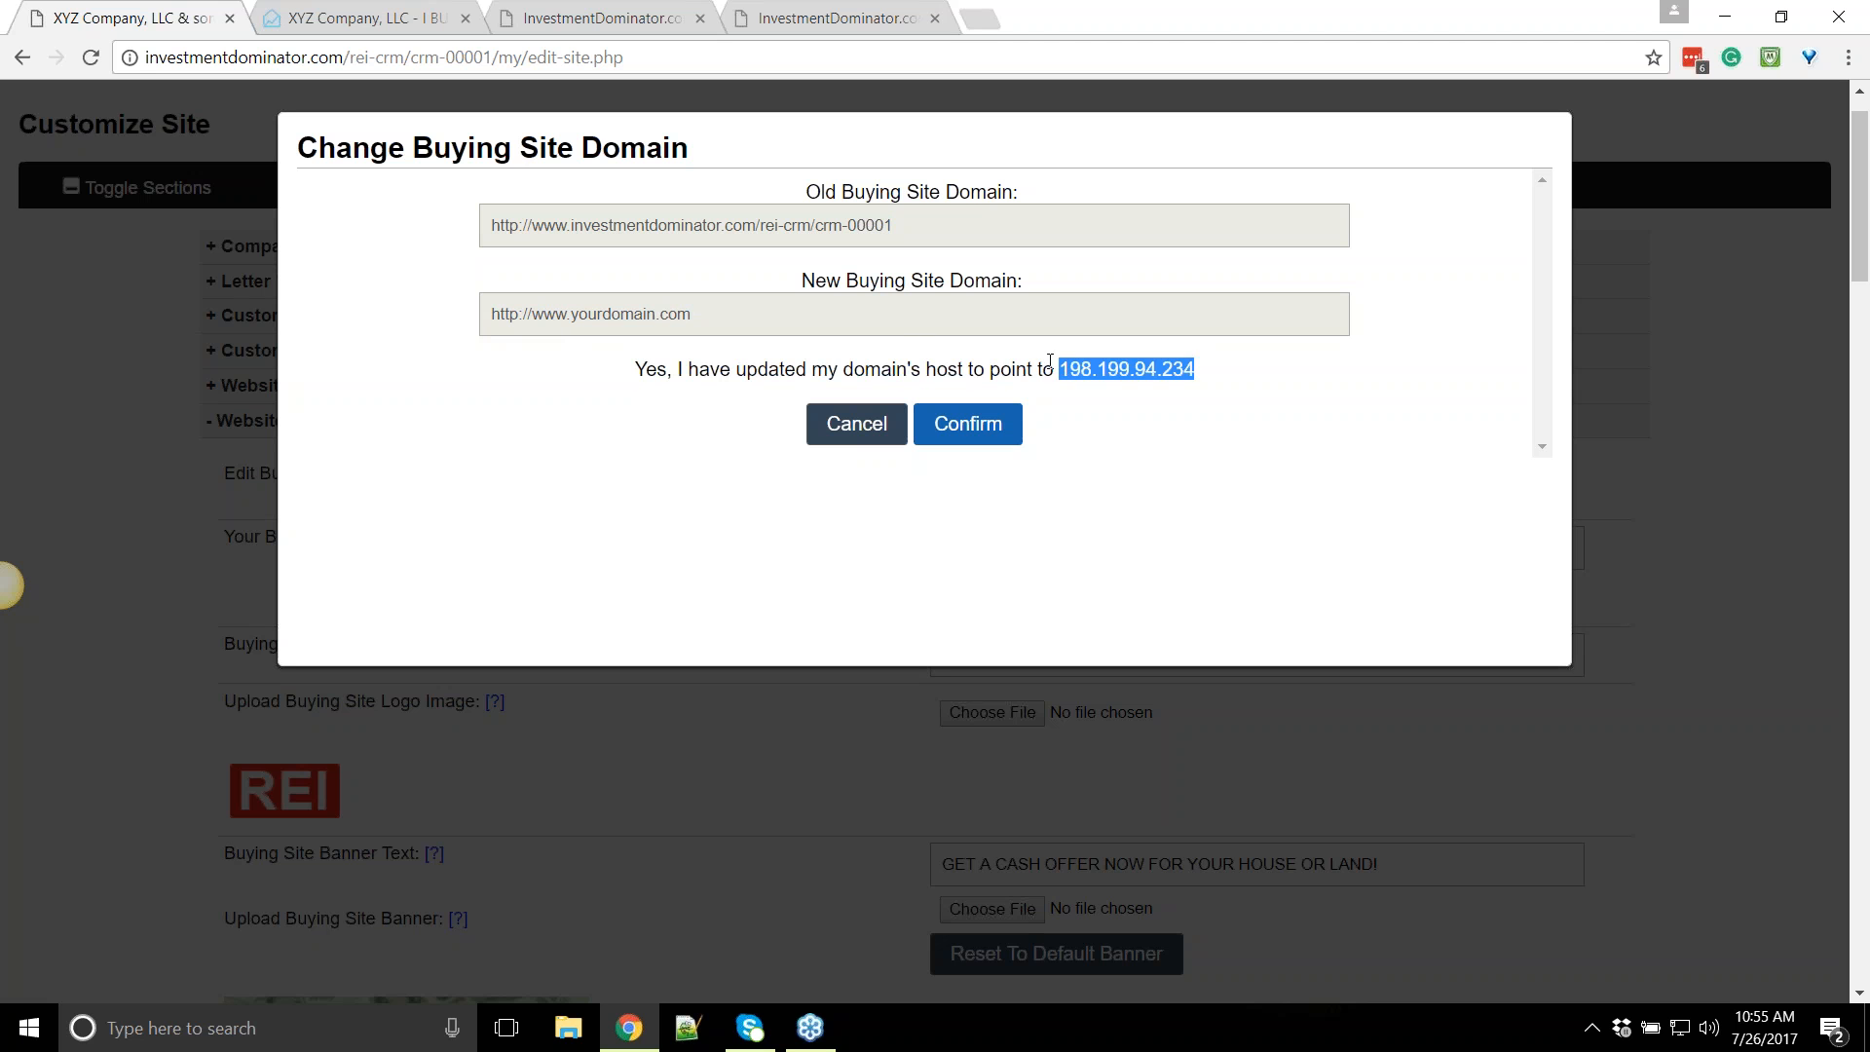
{"action": "left_click_drag", "start_coordinate": [699, 315], "coordinate": [462, 317]}
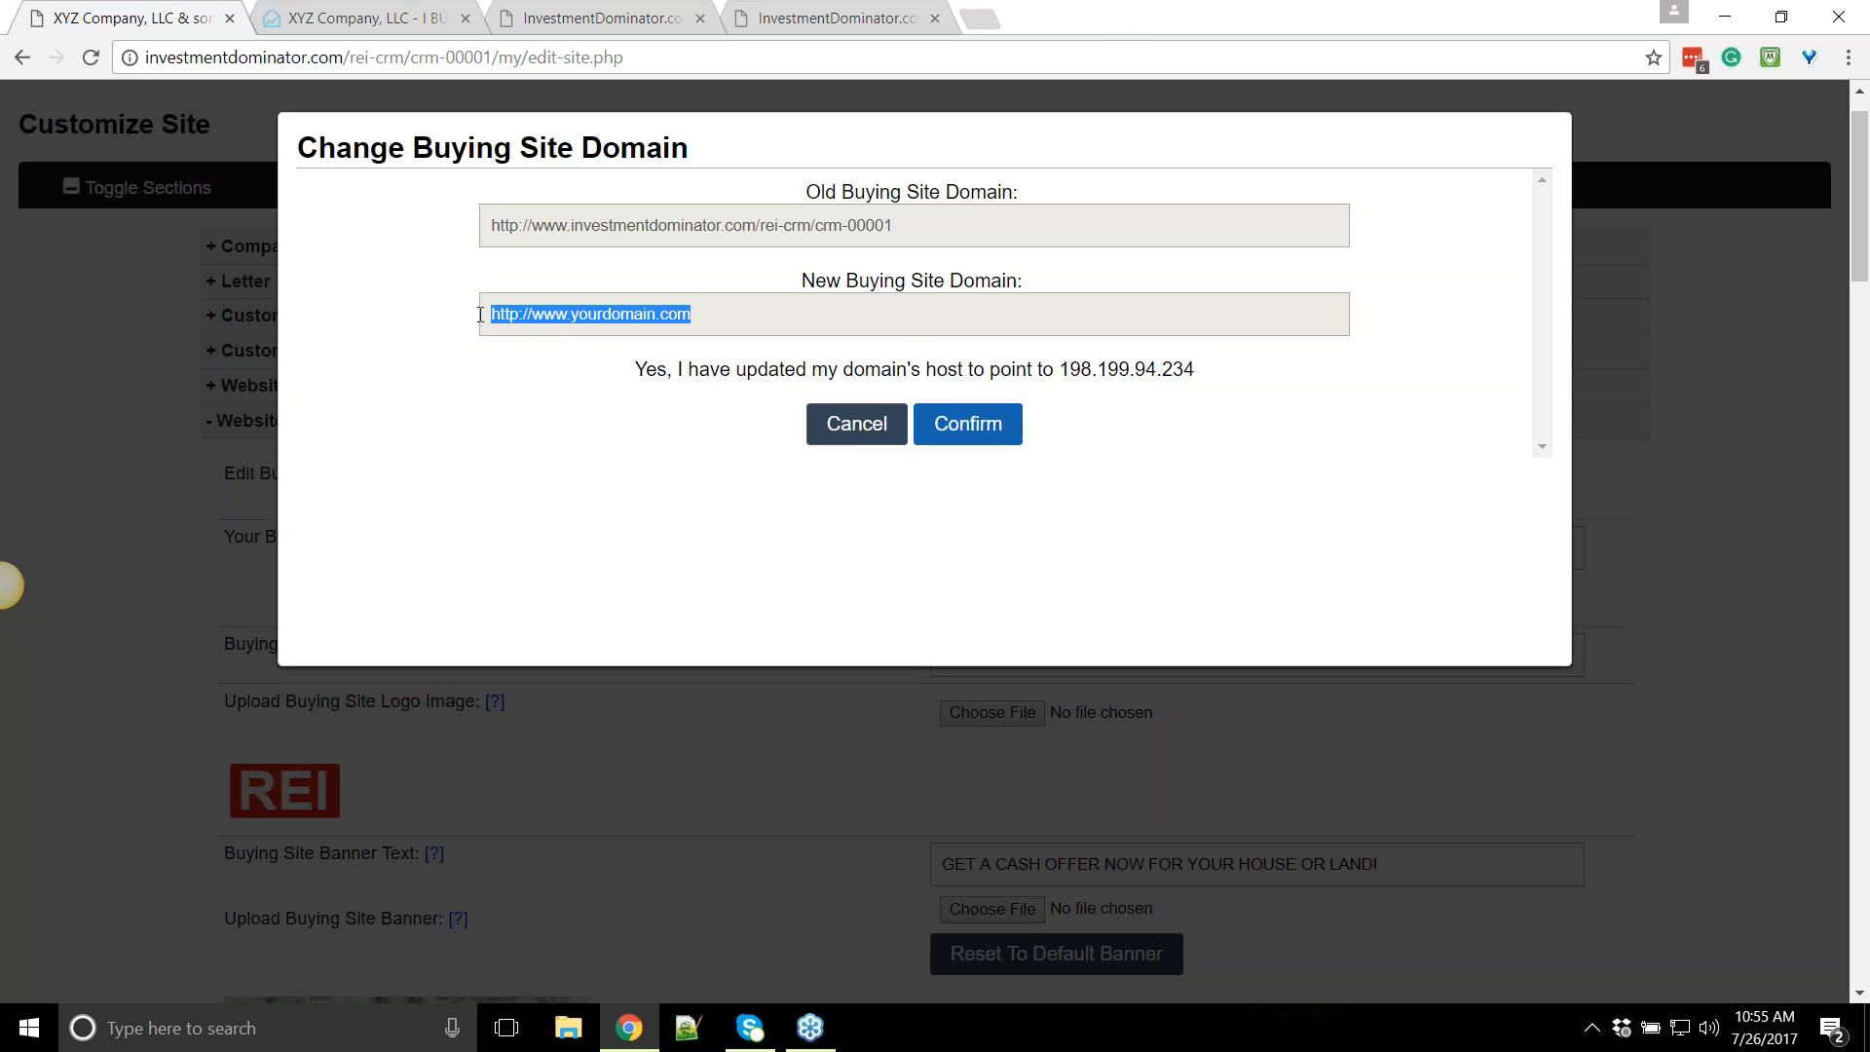
{"action": "left_click_drag", "start_coordinate": [1225, 366], "coordinate": [1054, 368]}
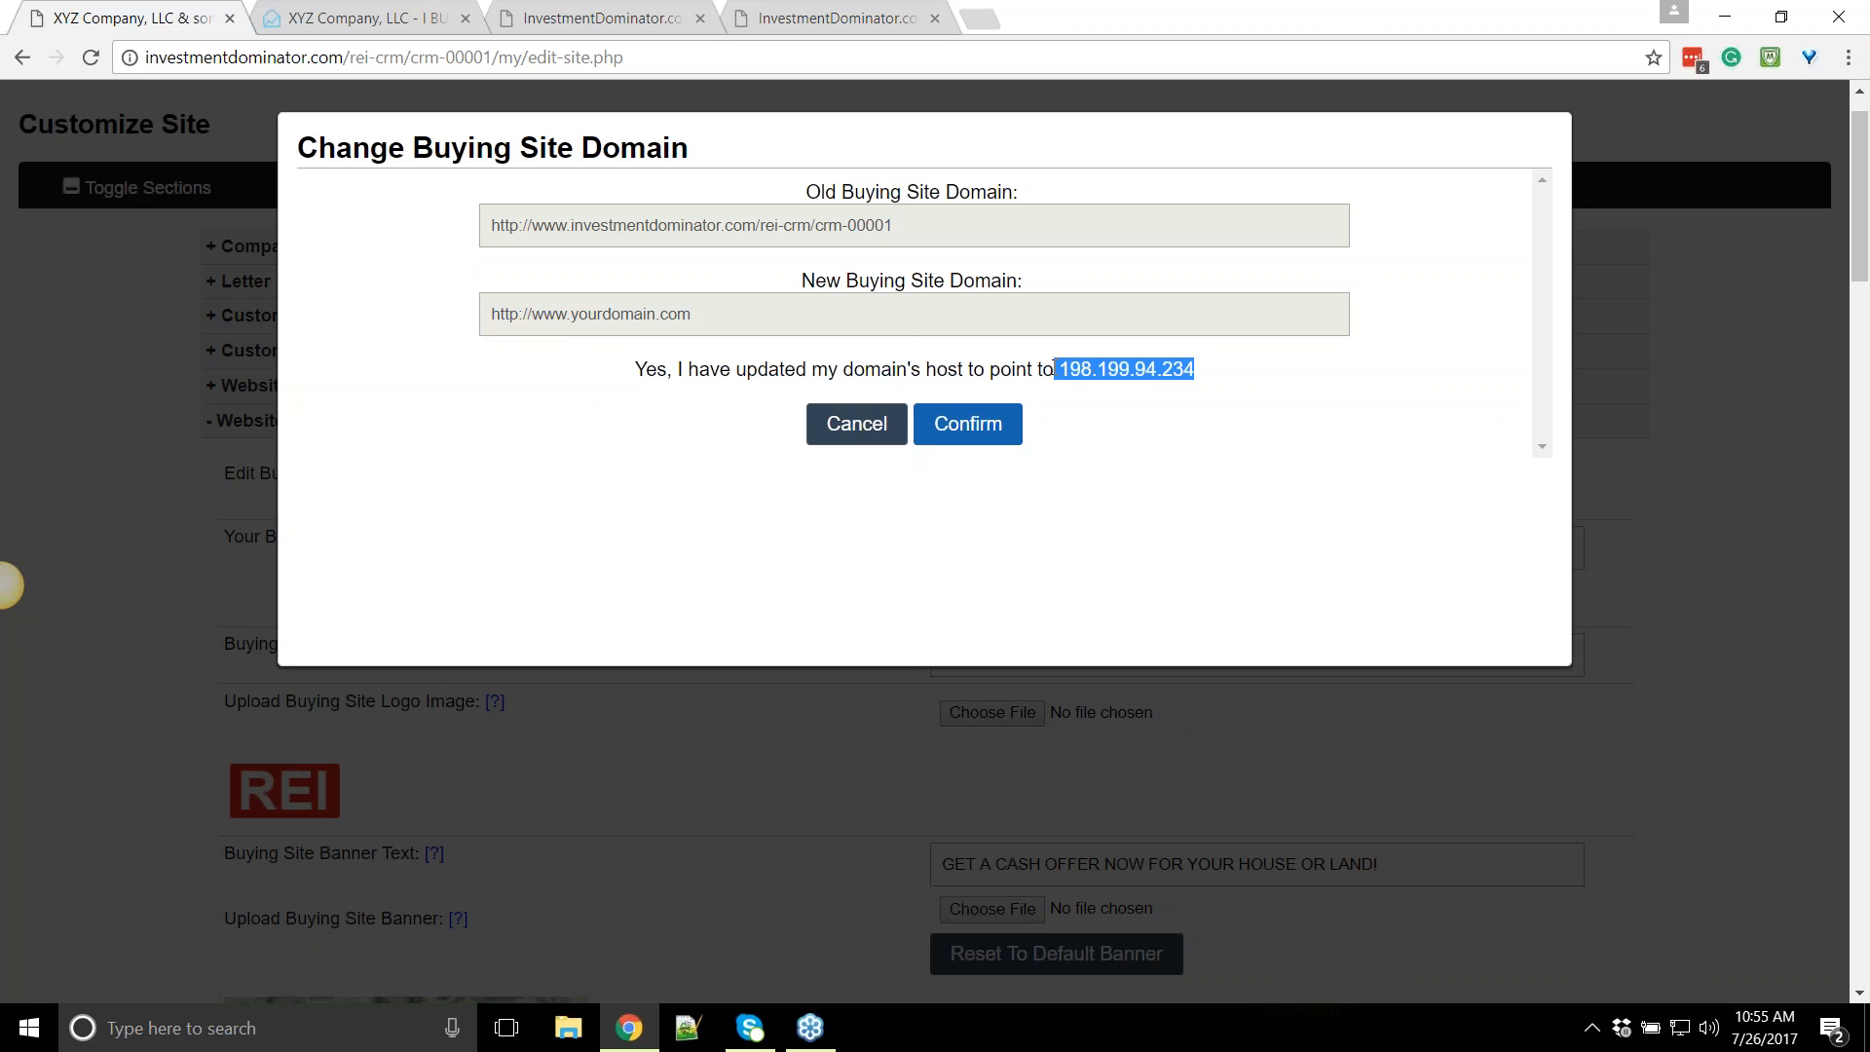
{"action": "left_click", "coordinate": [748, 336]}
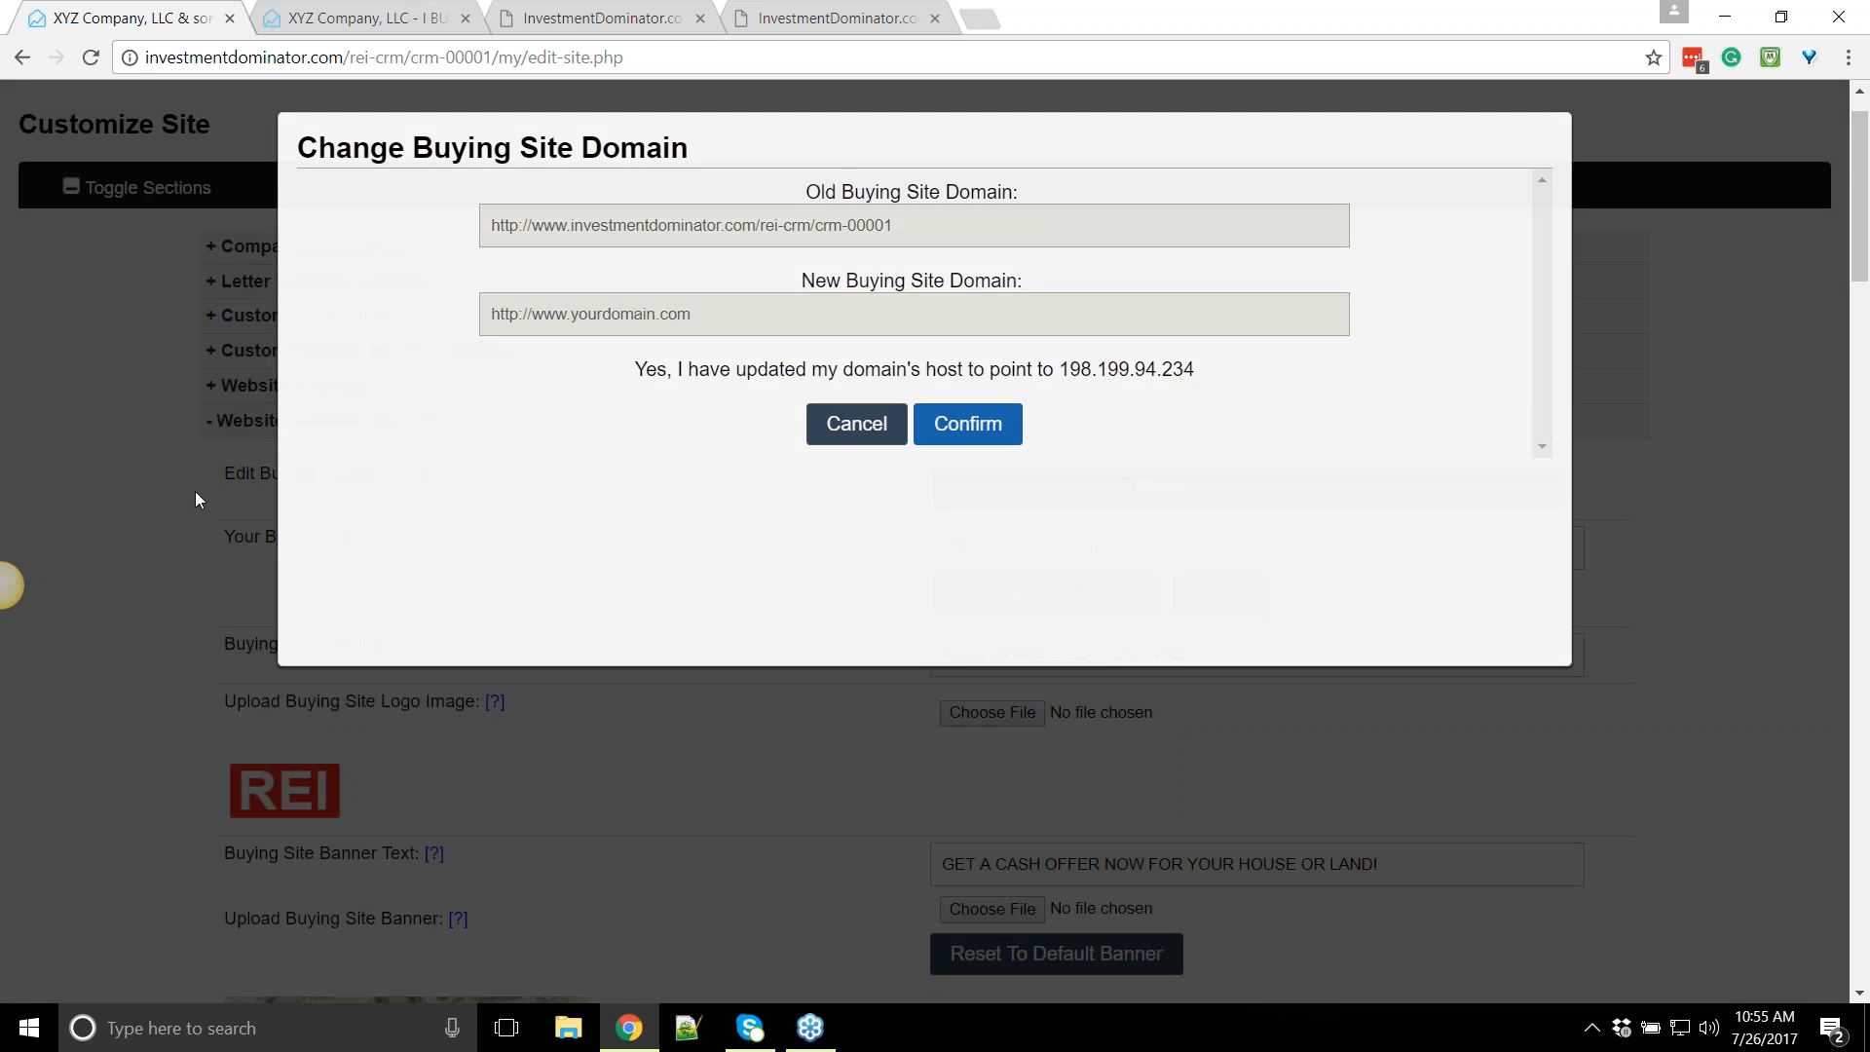
{"action": "left_click", "coordinate": [195, 491]}
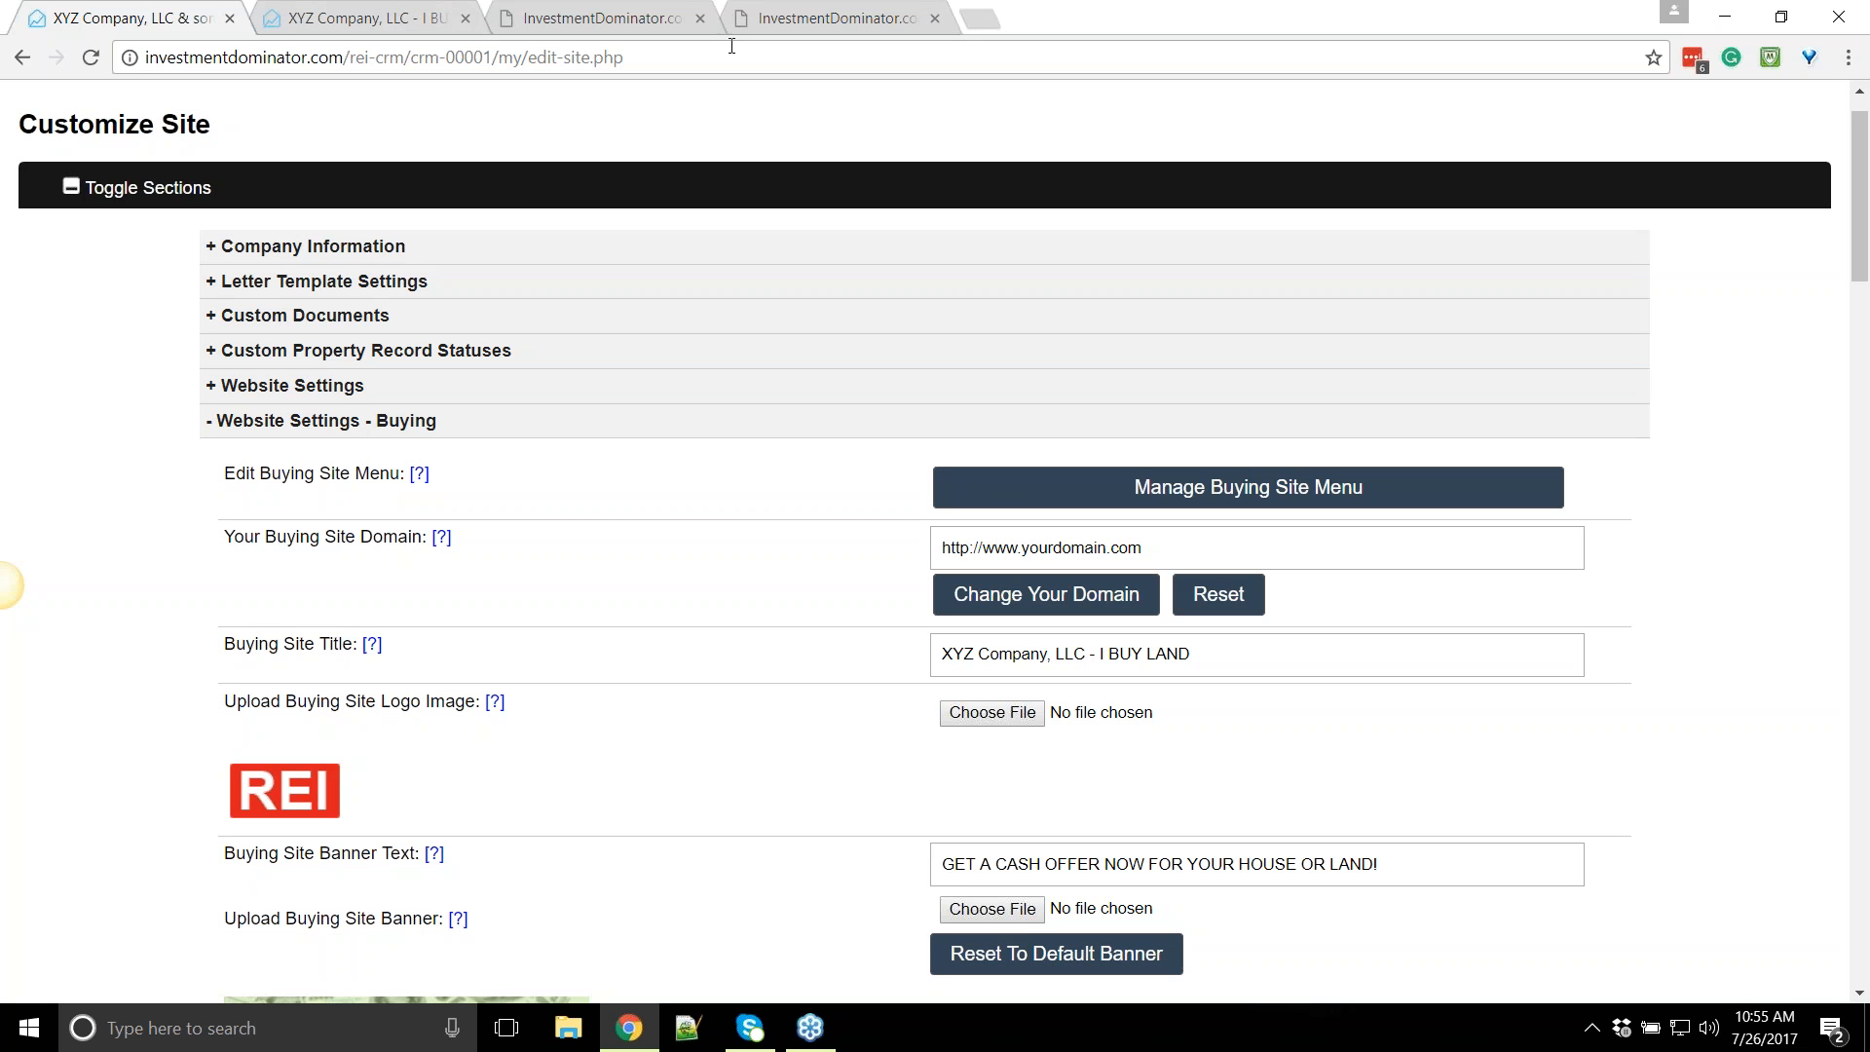
Search the user guide for "domain" and look through the article How to Change your Website's Domain
{"action": "left_click", "coordinate": [419, 17]}
{"action": "left_click", "coordinate": [533, 17]}
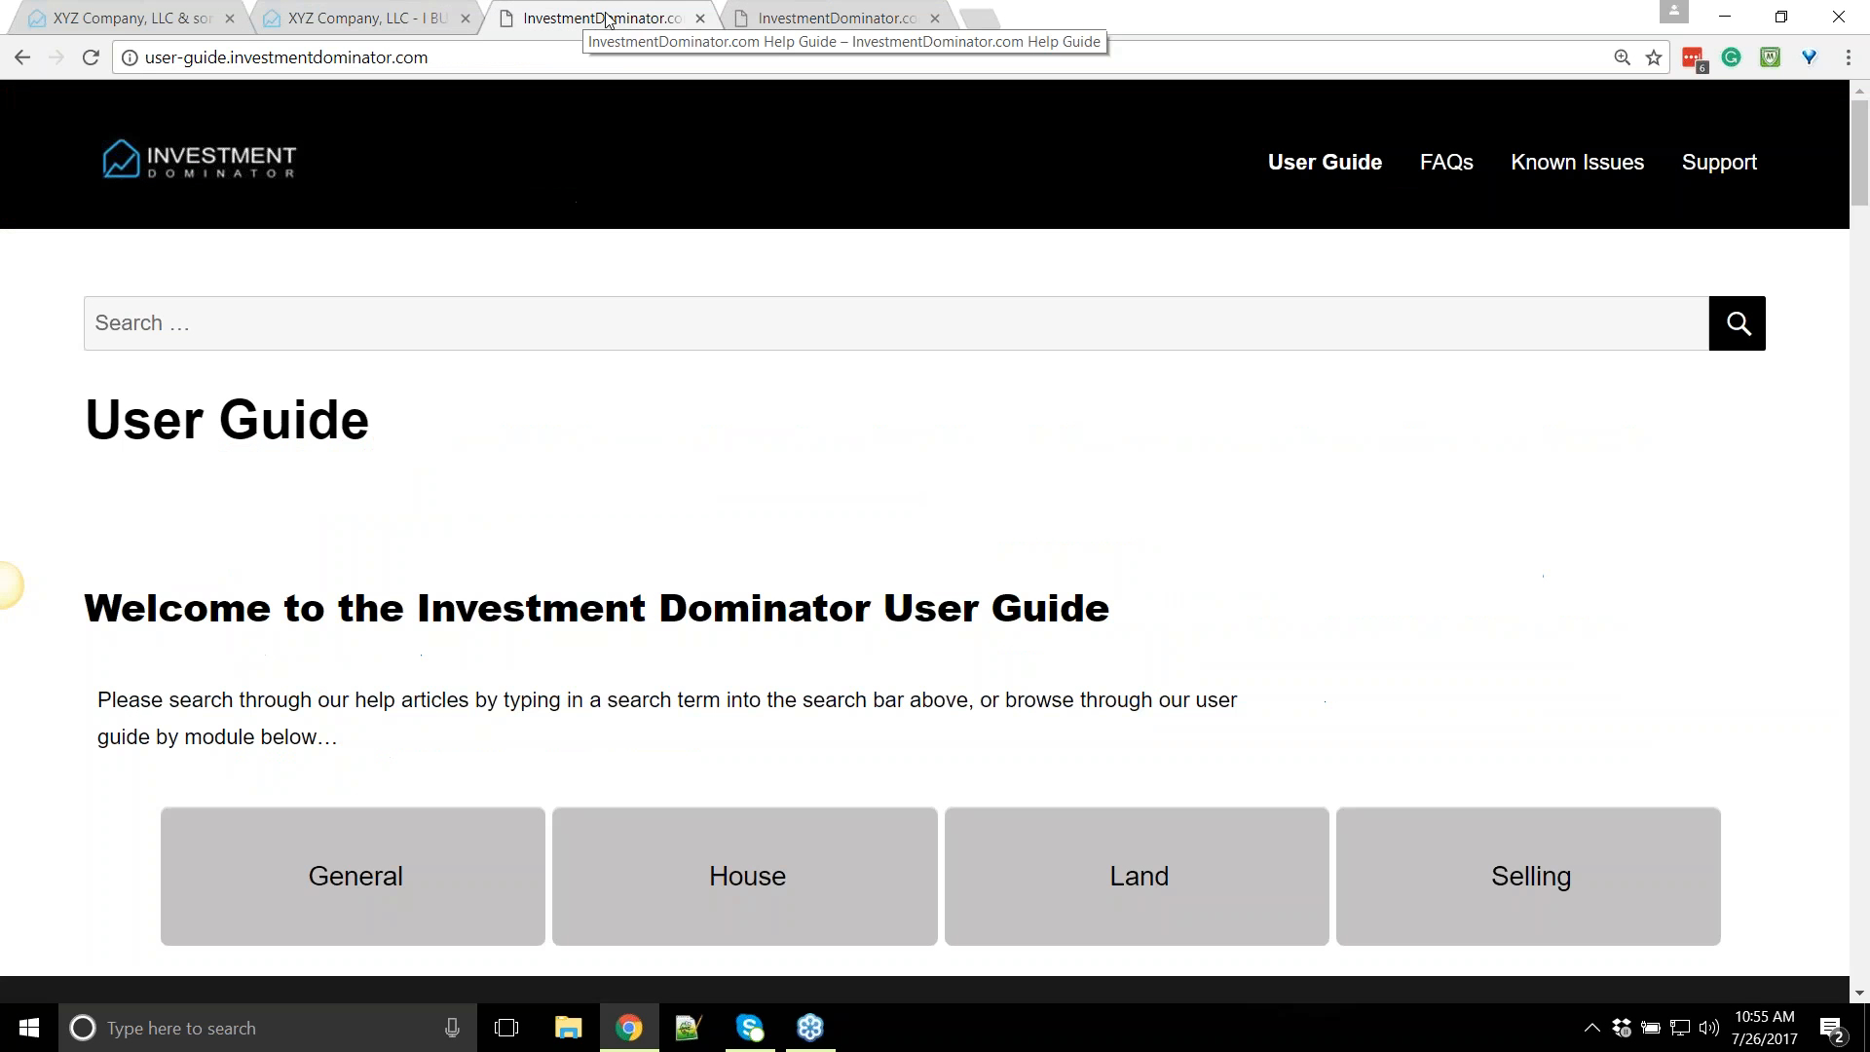
{"action": "left_click", "coordinate": [305, 332]}
{"action": "type", "text": "do"}
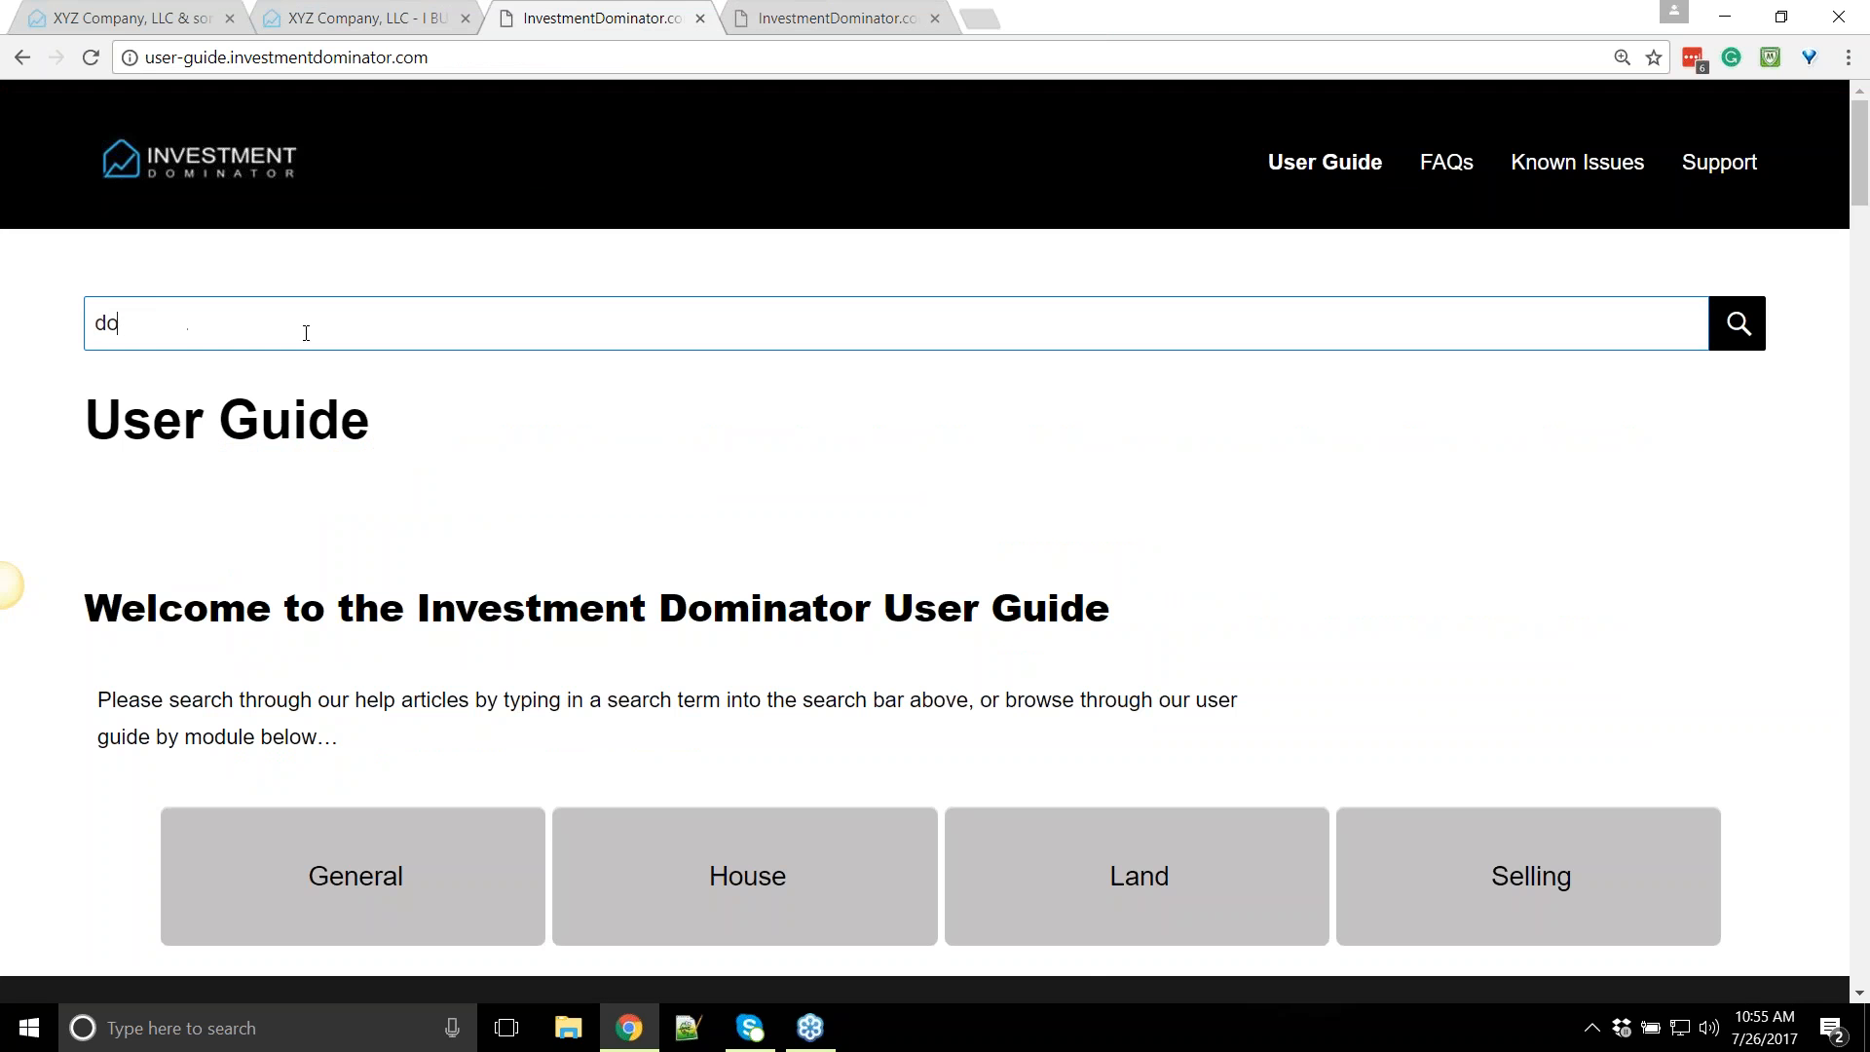
{"action": "type", "text": "main"}
{"action": "key", "text": "Return"}
{"action": "scroll", "coordinate": [314, 584], "scroll_direction": "down", "scroll_amount": 9}
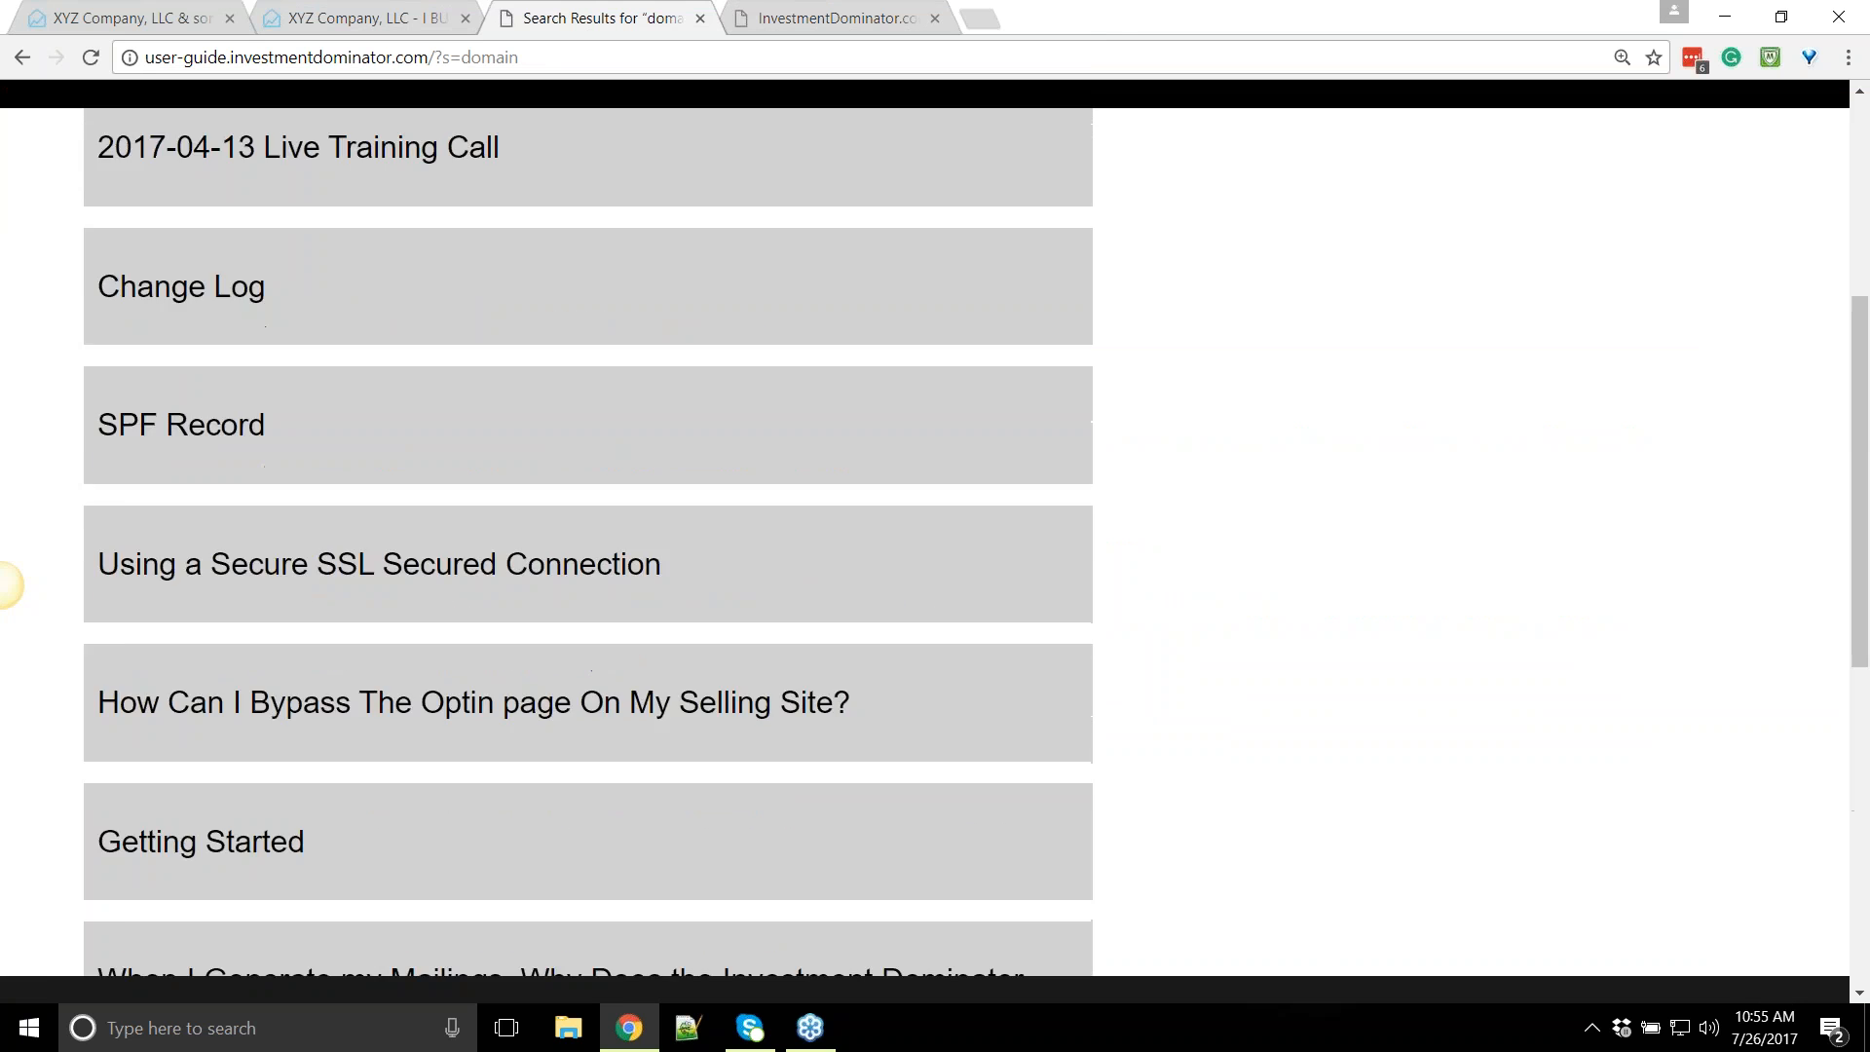
{"action": "scroll", "coordinate": [308, 499], "scroll_direction": "up", "scroll_amount": 9}
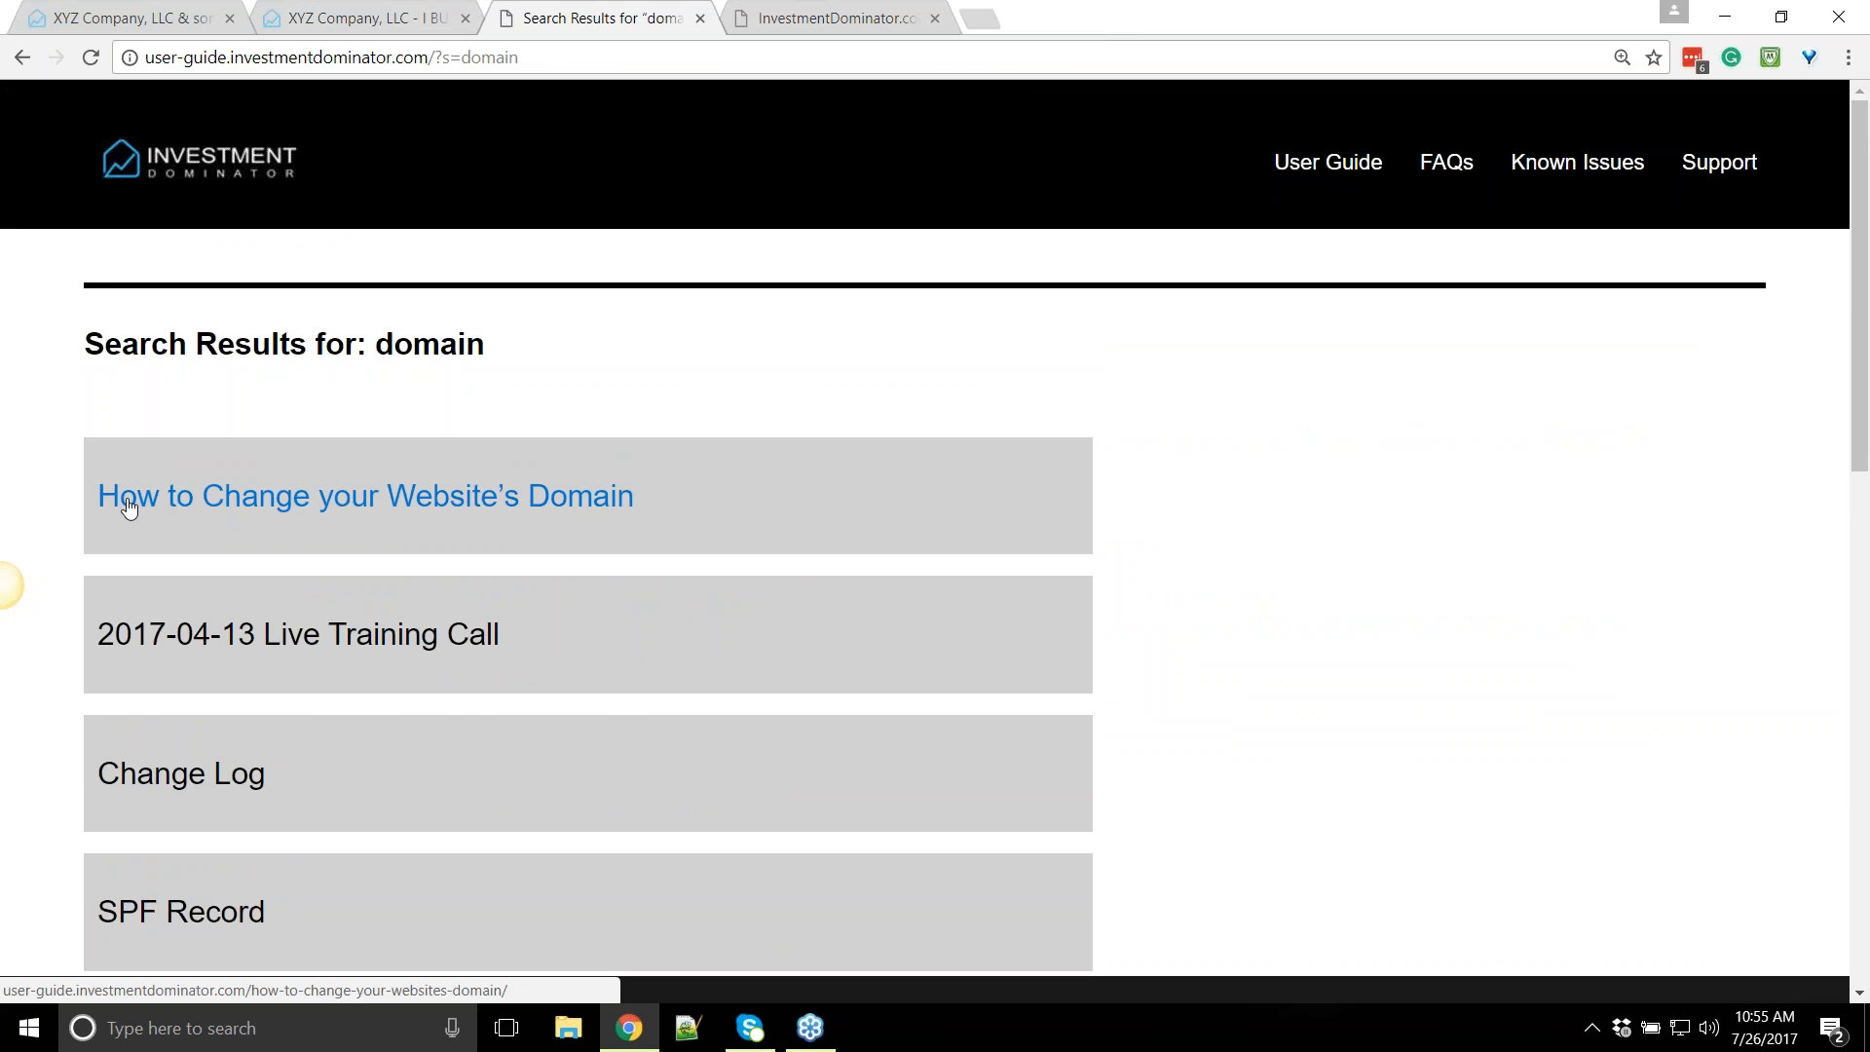
{"action": "left_click", "coordinate": [474, 497]}
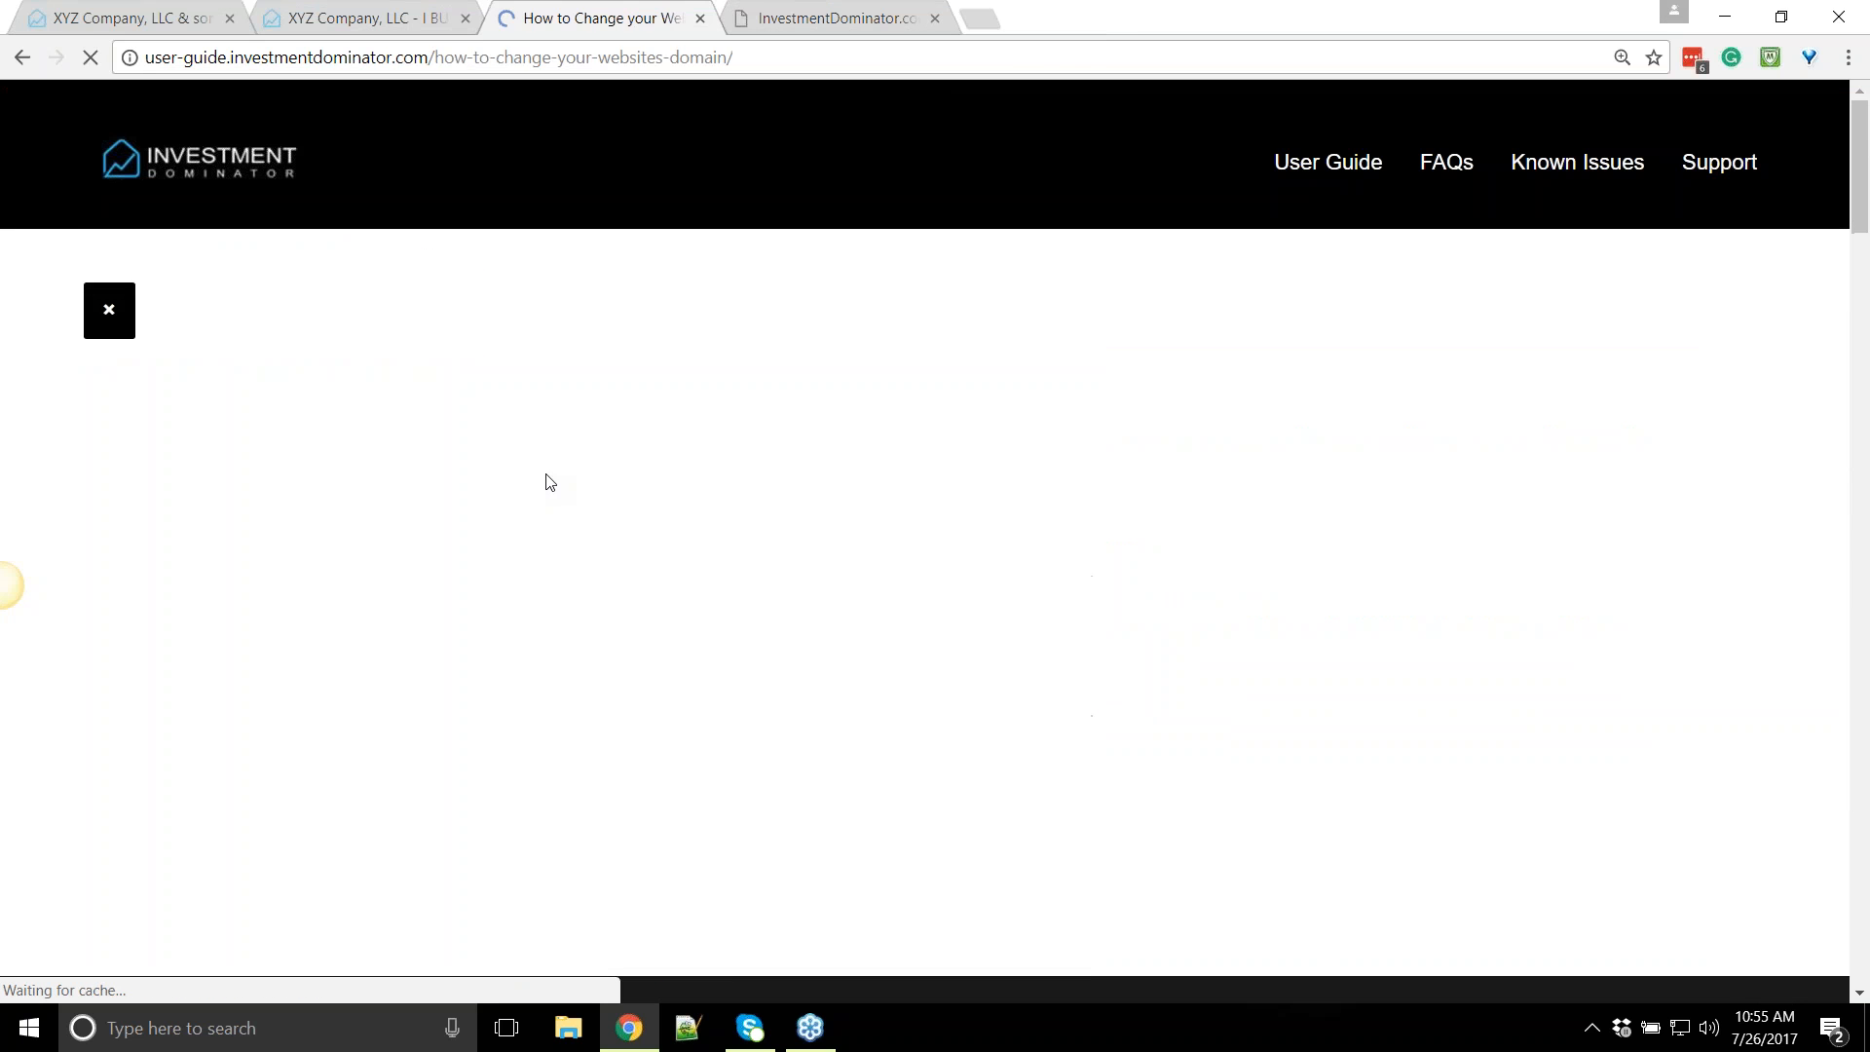
{"action": "scroll", "coordinate": [546, 585], "scroll_direction": "down", "scroll_amount": 10}
{"action": "scroll", "coordinate": [574, 643], "scroll_direction": "up", "scroll_amount": 3}
{"action": "scroll", "coordinate": [574, 643], "scroll_direction": "up", "scroll_amount": 7}
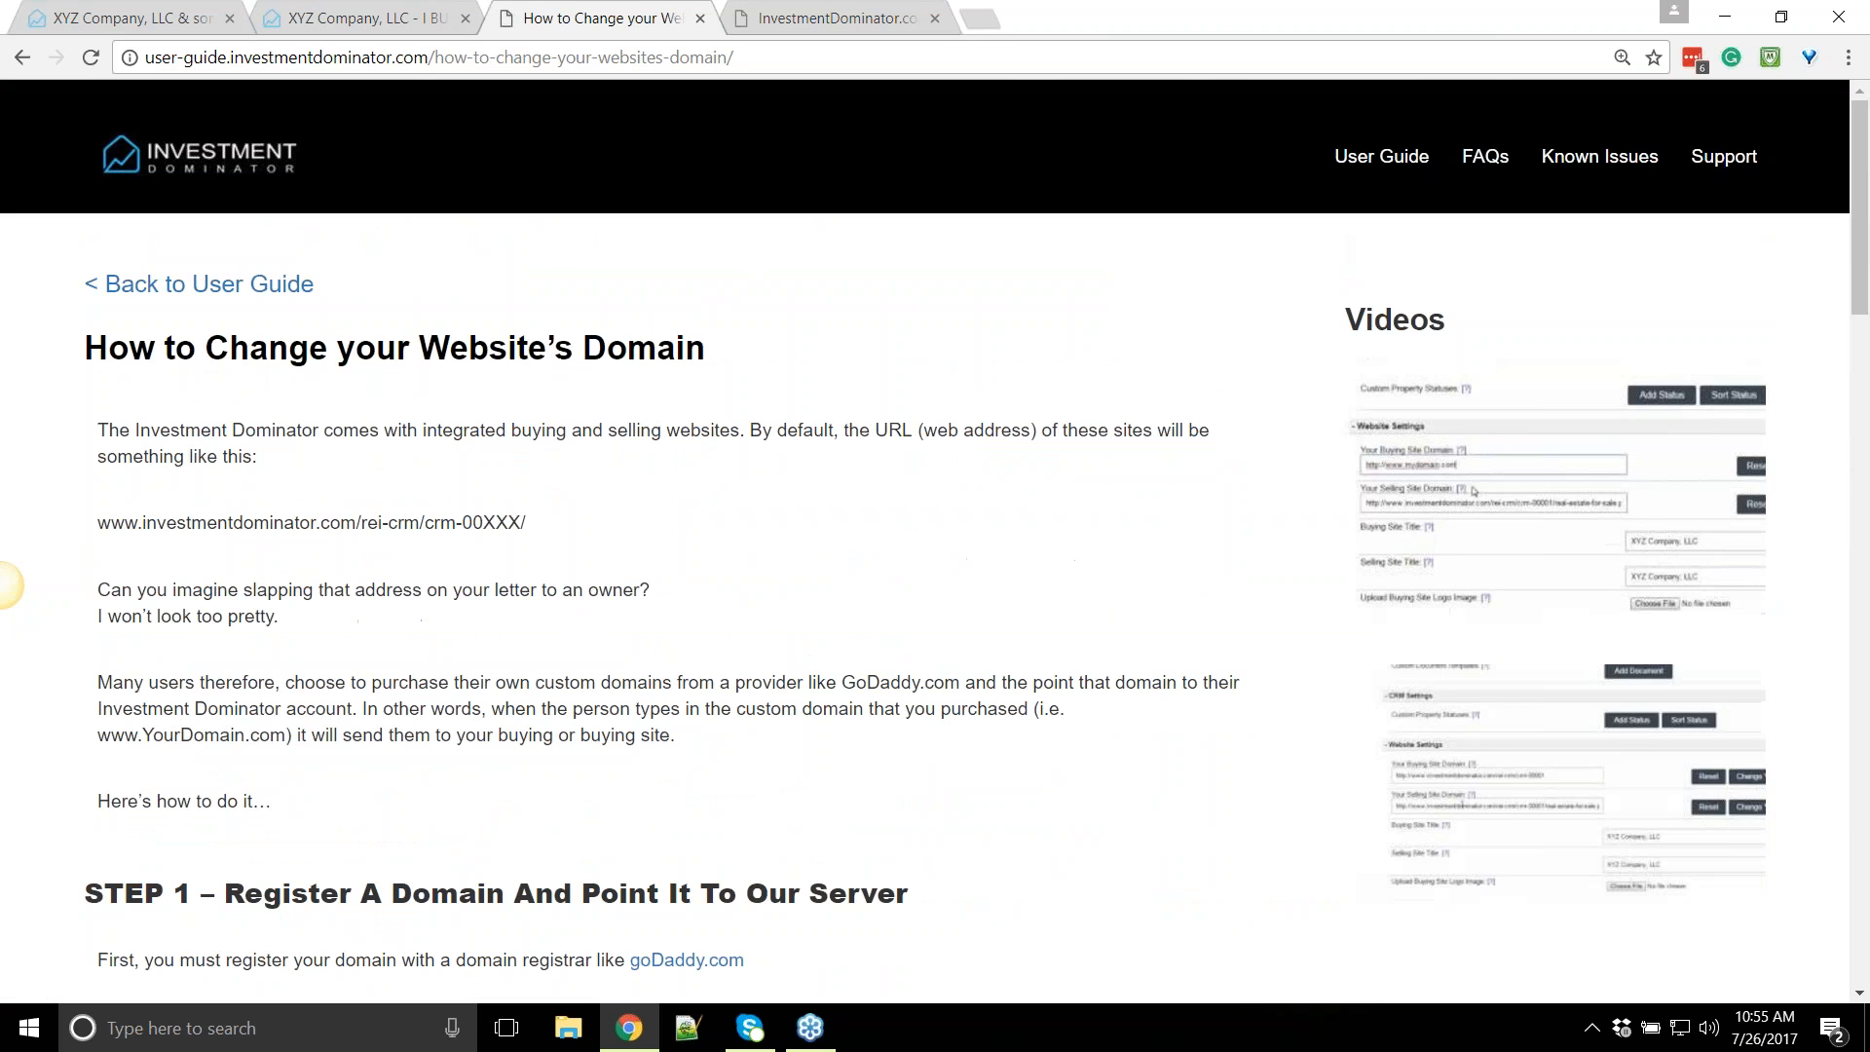
Check the public buying site, and return to the site customization page to review and collapse the buying website settings
{"action": "left_click", "coordinate": [370, 17]}
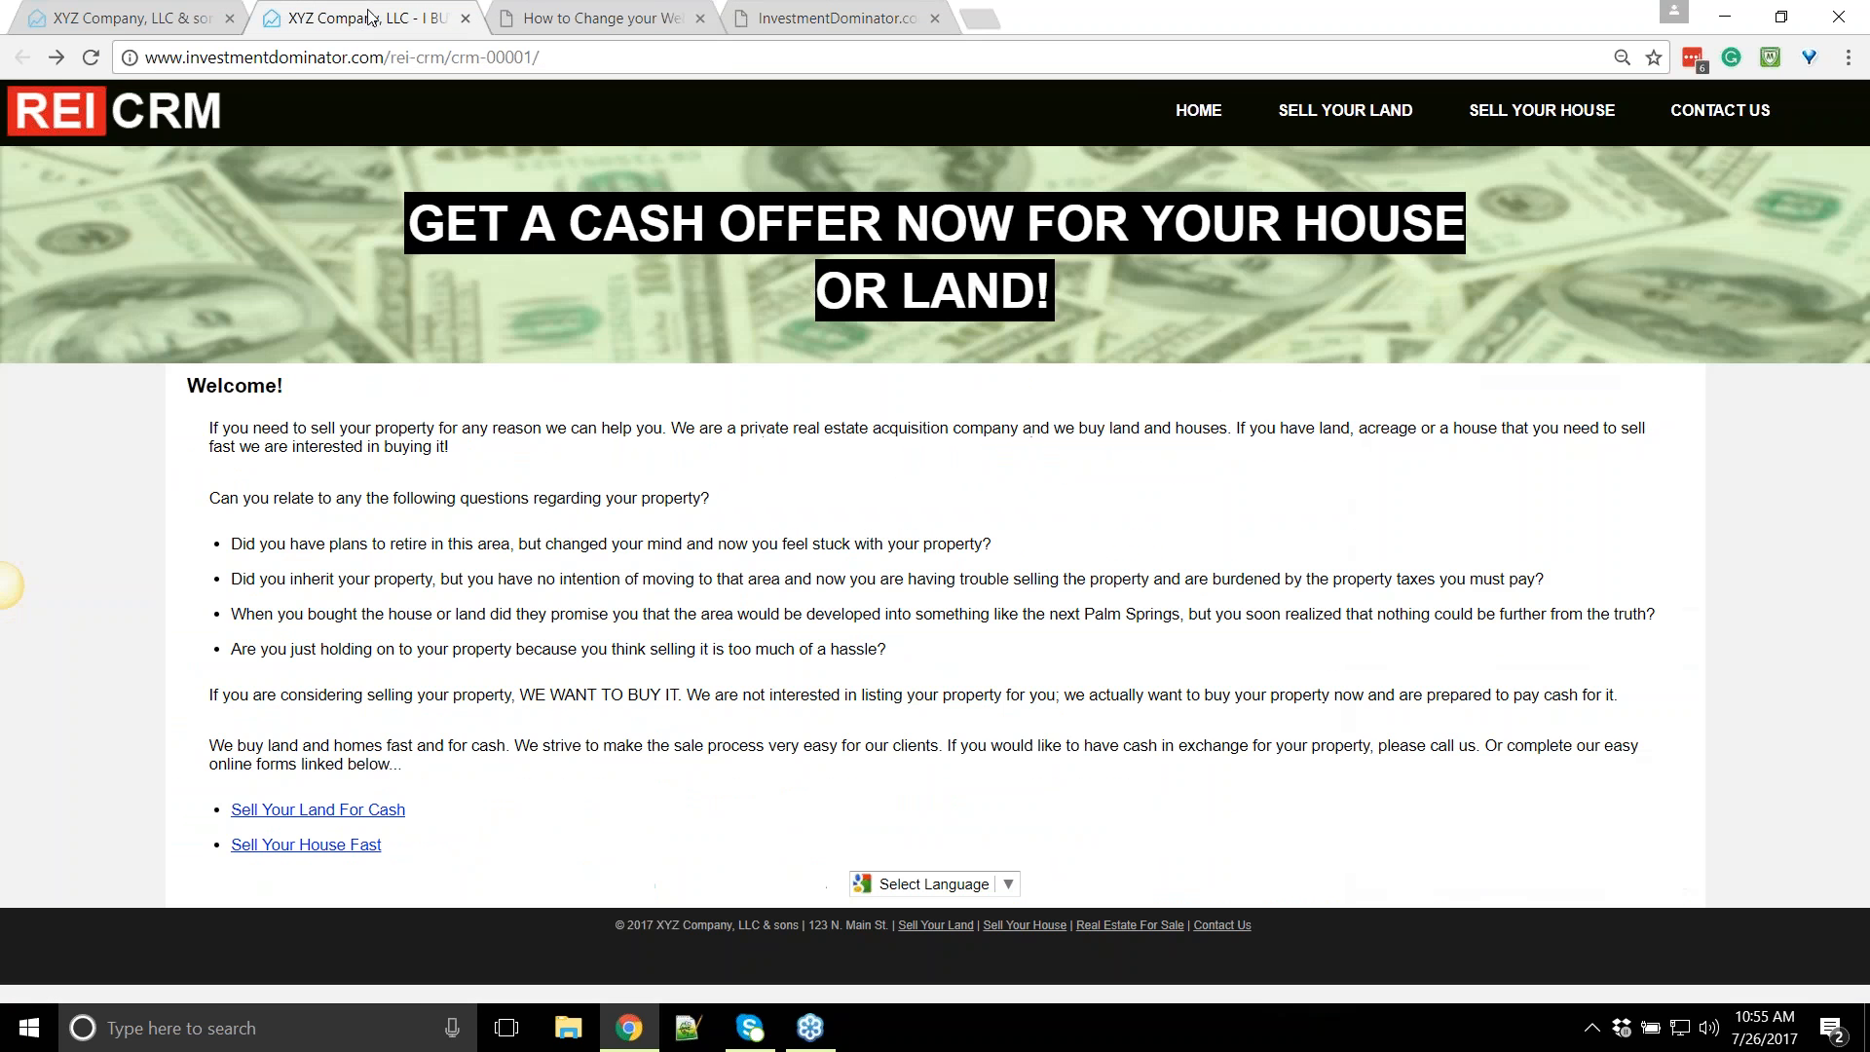
{"action": "left_click", "coordinate": [175, 15]}
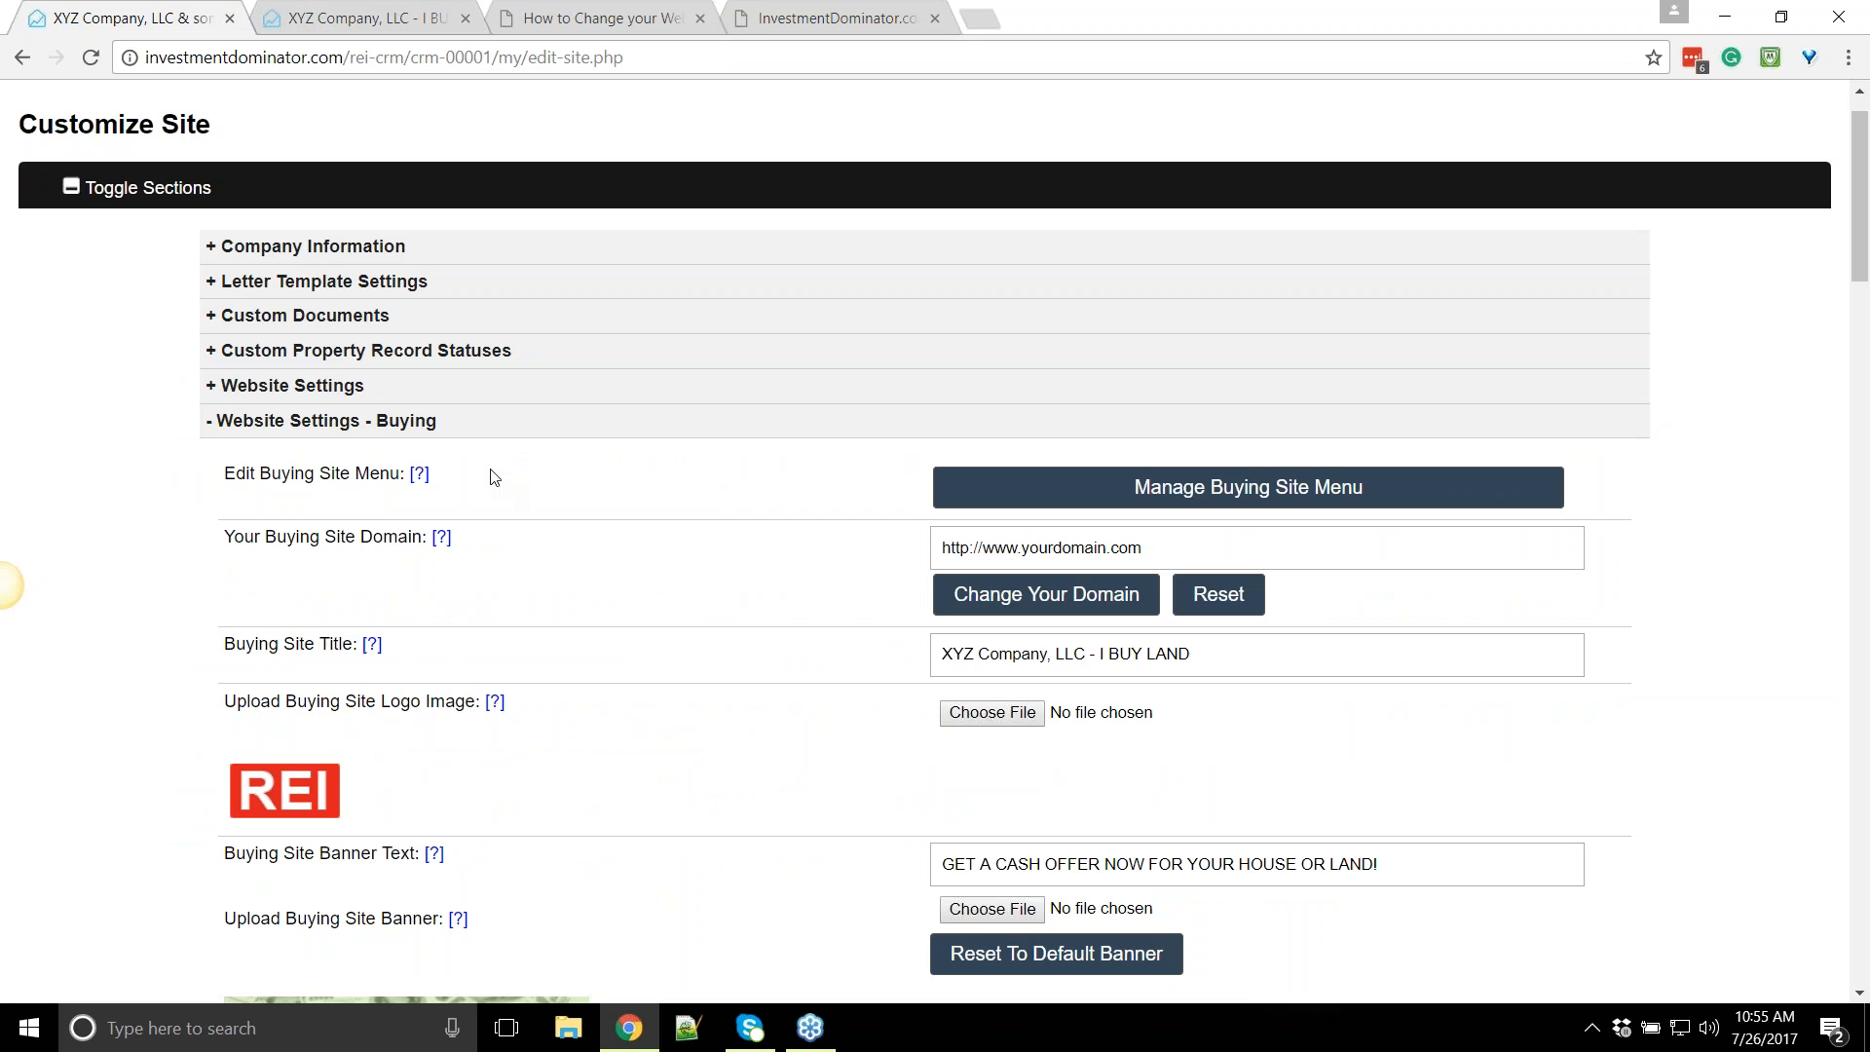
{"action": "scroll", "coordinate": [587, 516], "scroll_direction": "down", "scroll_amount": 1}
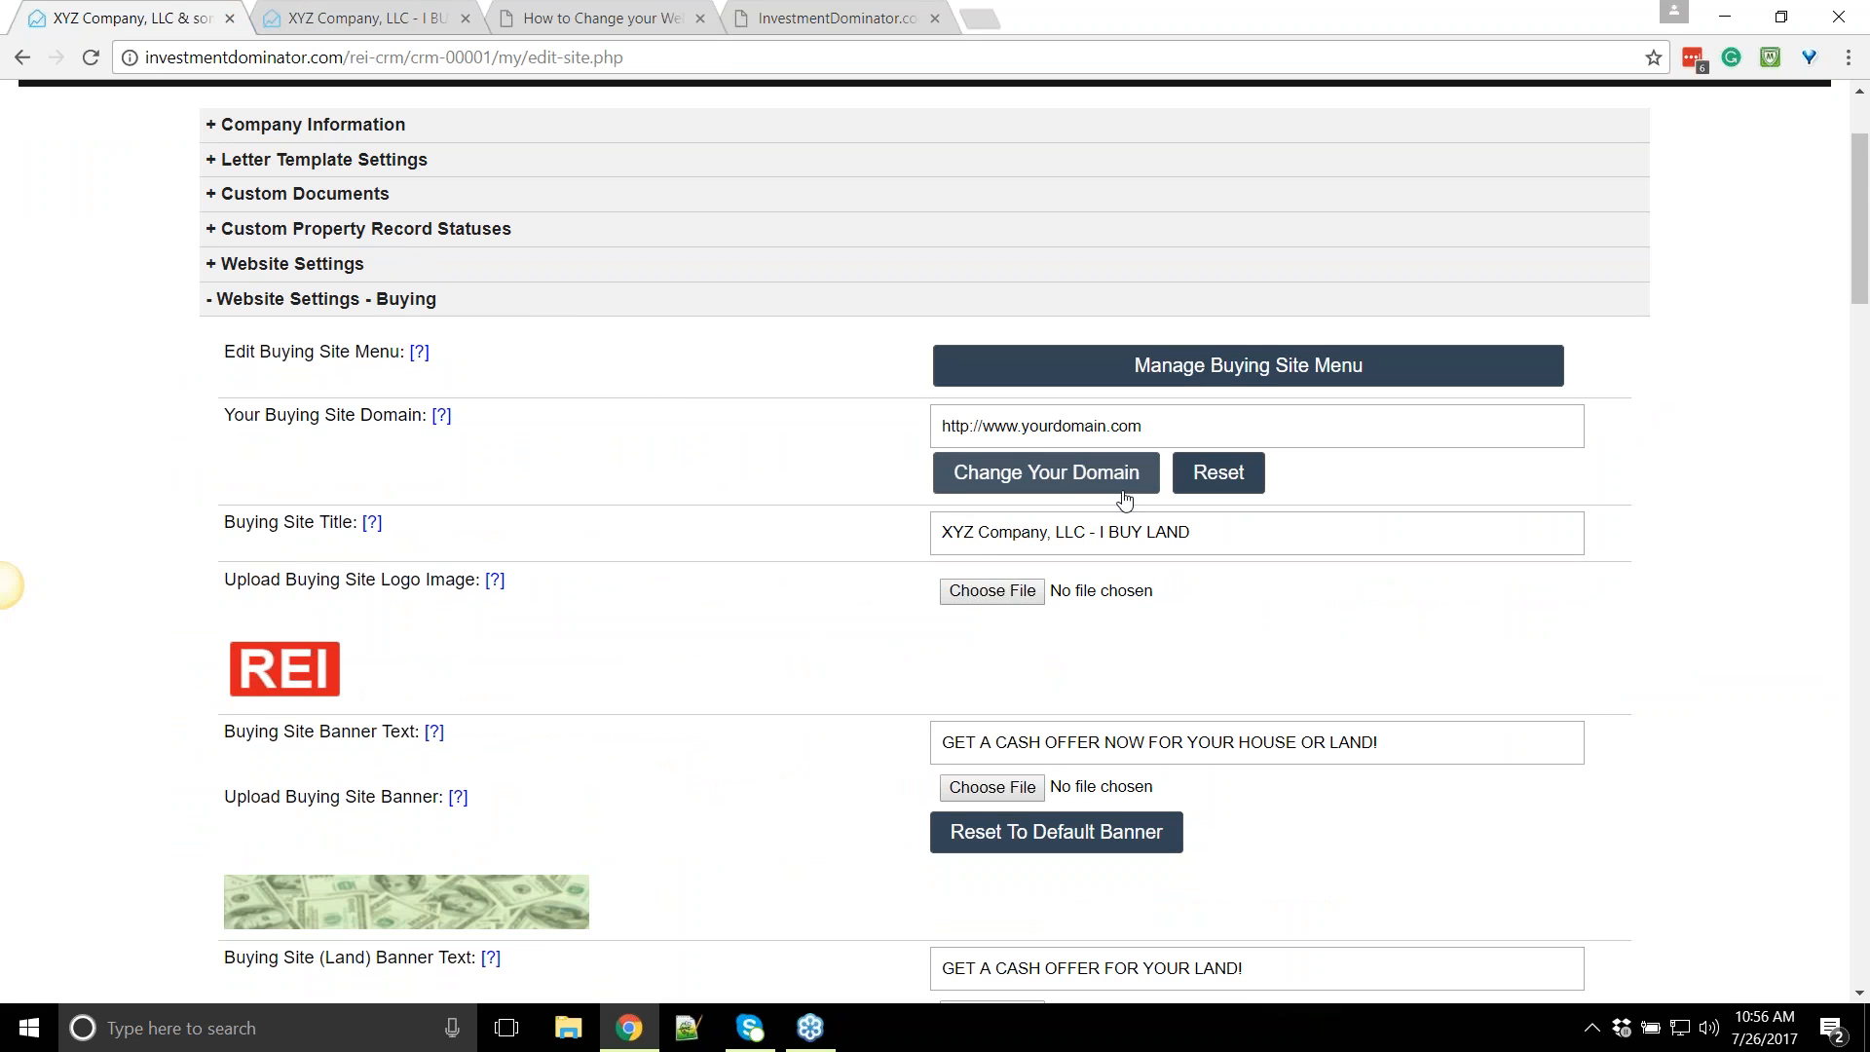
{"action": "left_click", "coordinate": [365, 310]}
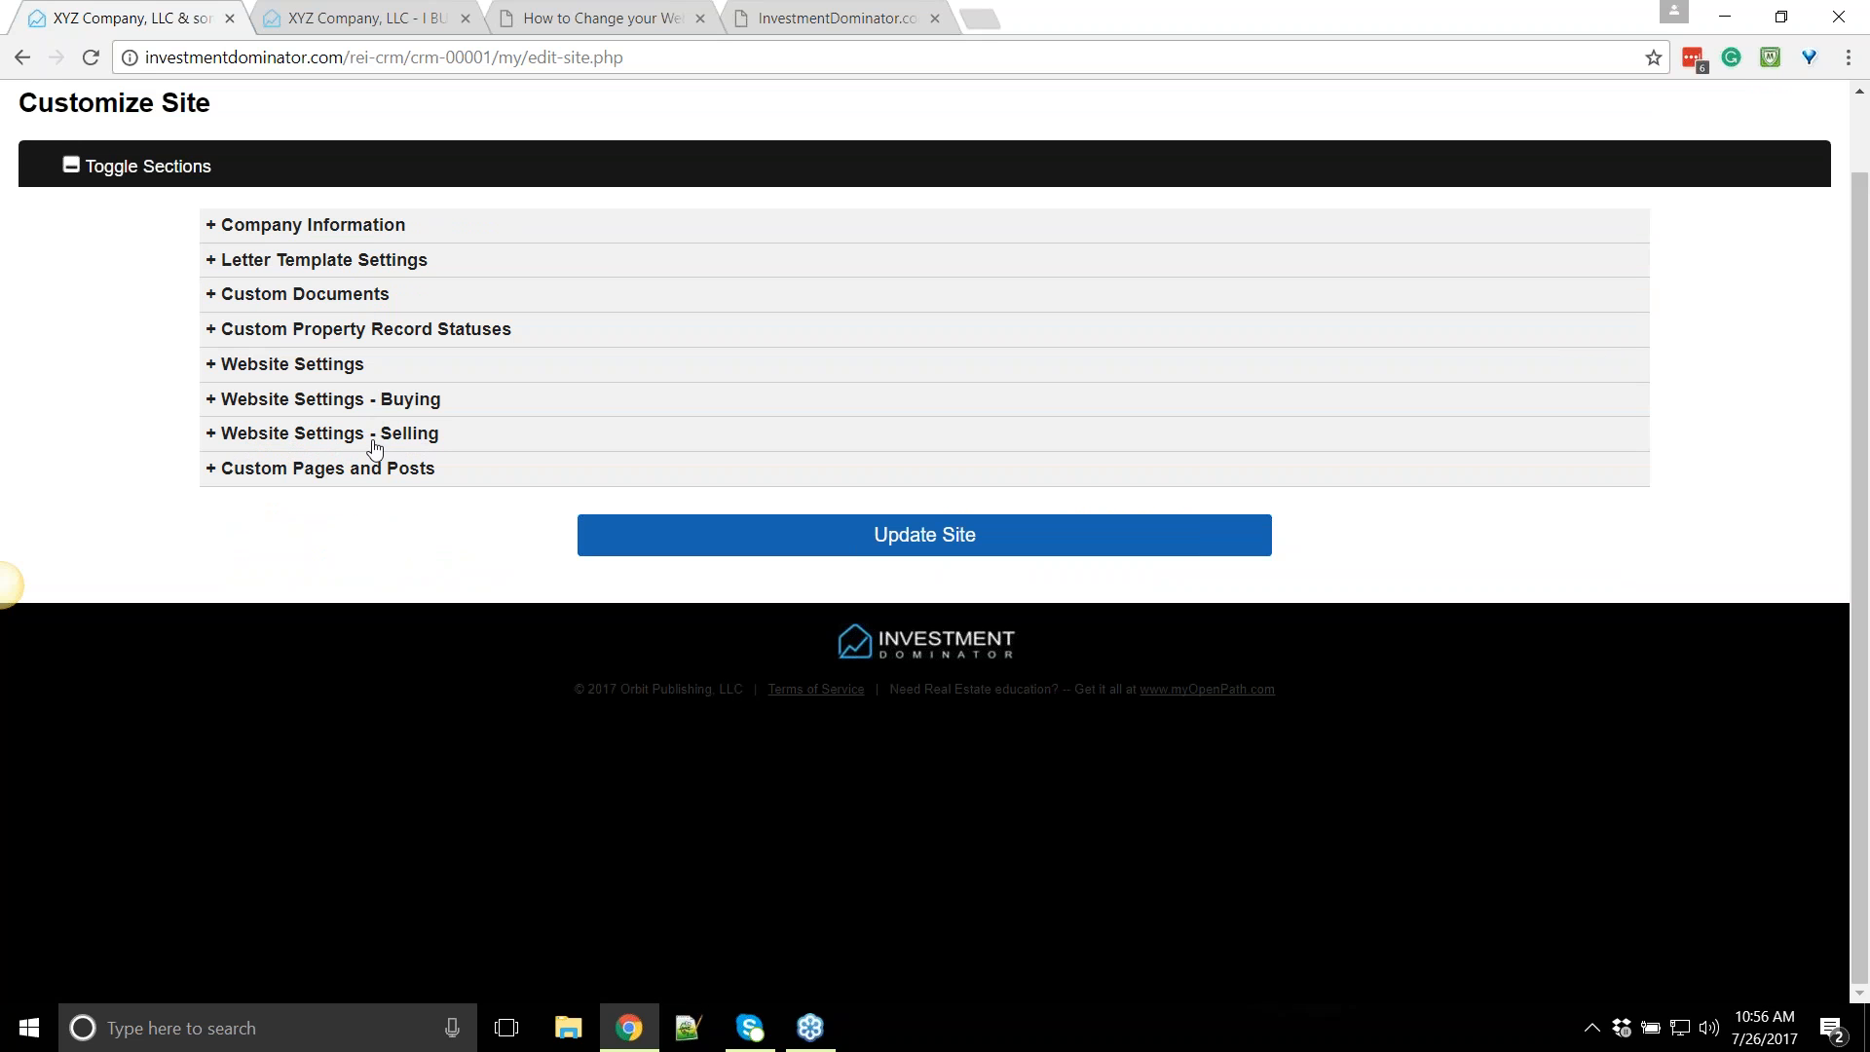
{"action": "left_click", "coordinate": [415, 434]}
{"action": "scroll", "coordinate": [415, 434], "scroll_direction": "down", "scroll_amount": 1}
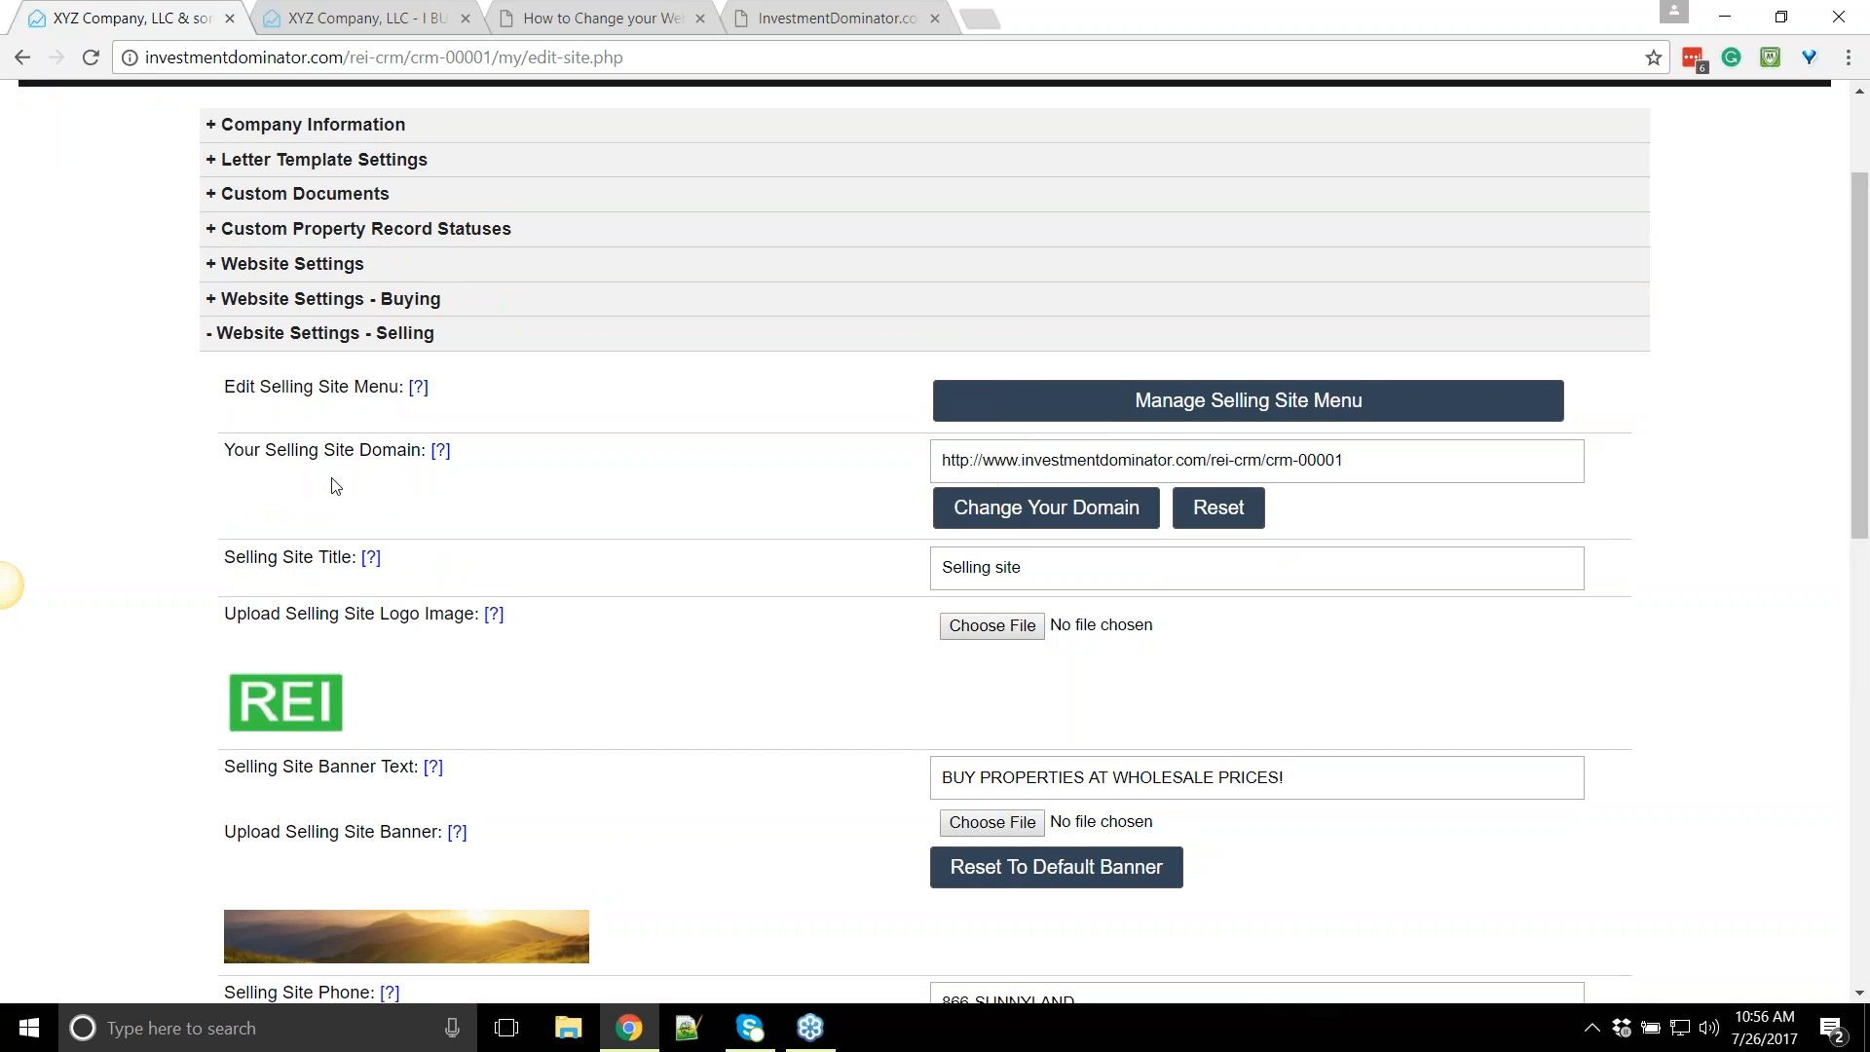
{"action": "scroll", "coordinate": [373, 526], "scroll_direction": "down", "scroll_amount": 1}
{"action": "left_click_drag", "start_coordinate": [225, 330], "coordinate": [383, 337]}
{"action": "left_click", "coordinate": [568, 350]}
{"action": "left_click_drag", "start_coordinate": [1027, 338], "coordinate": [1436, 346]}
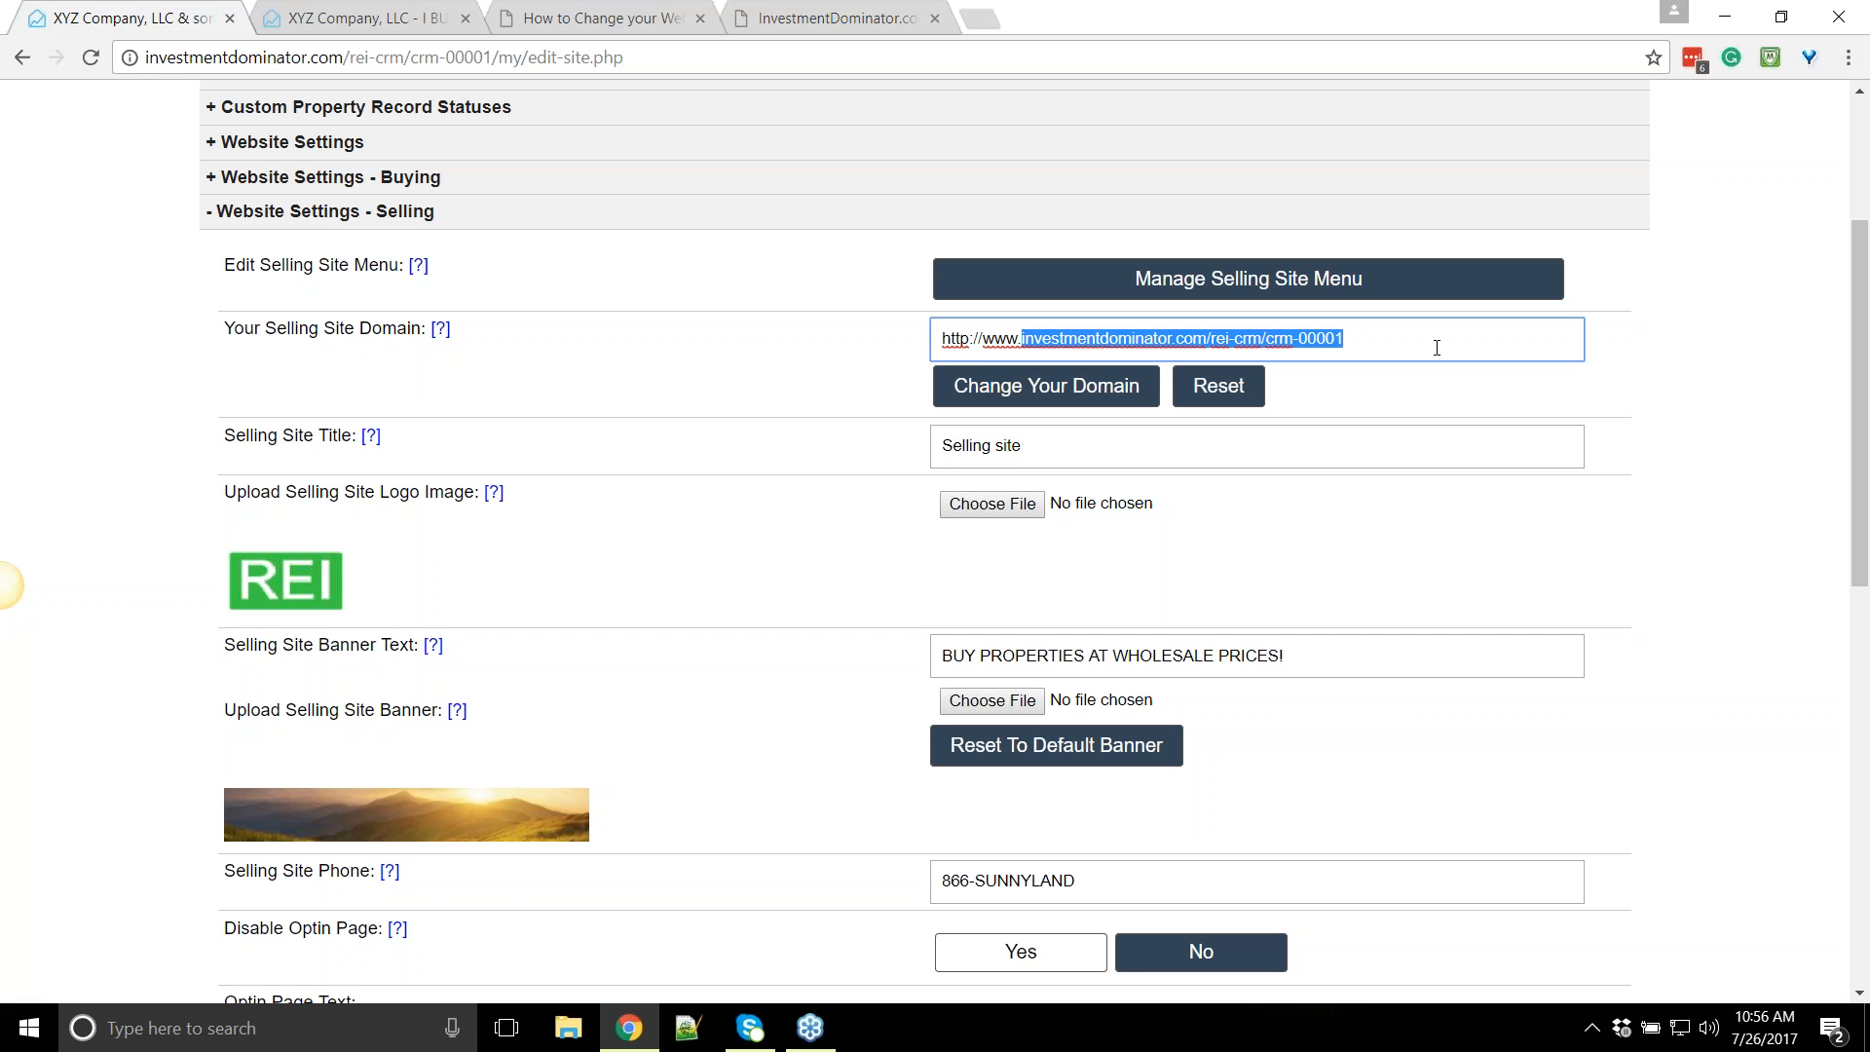
{"action": "type", "text": "myselling"}
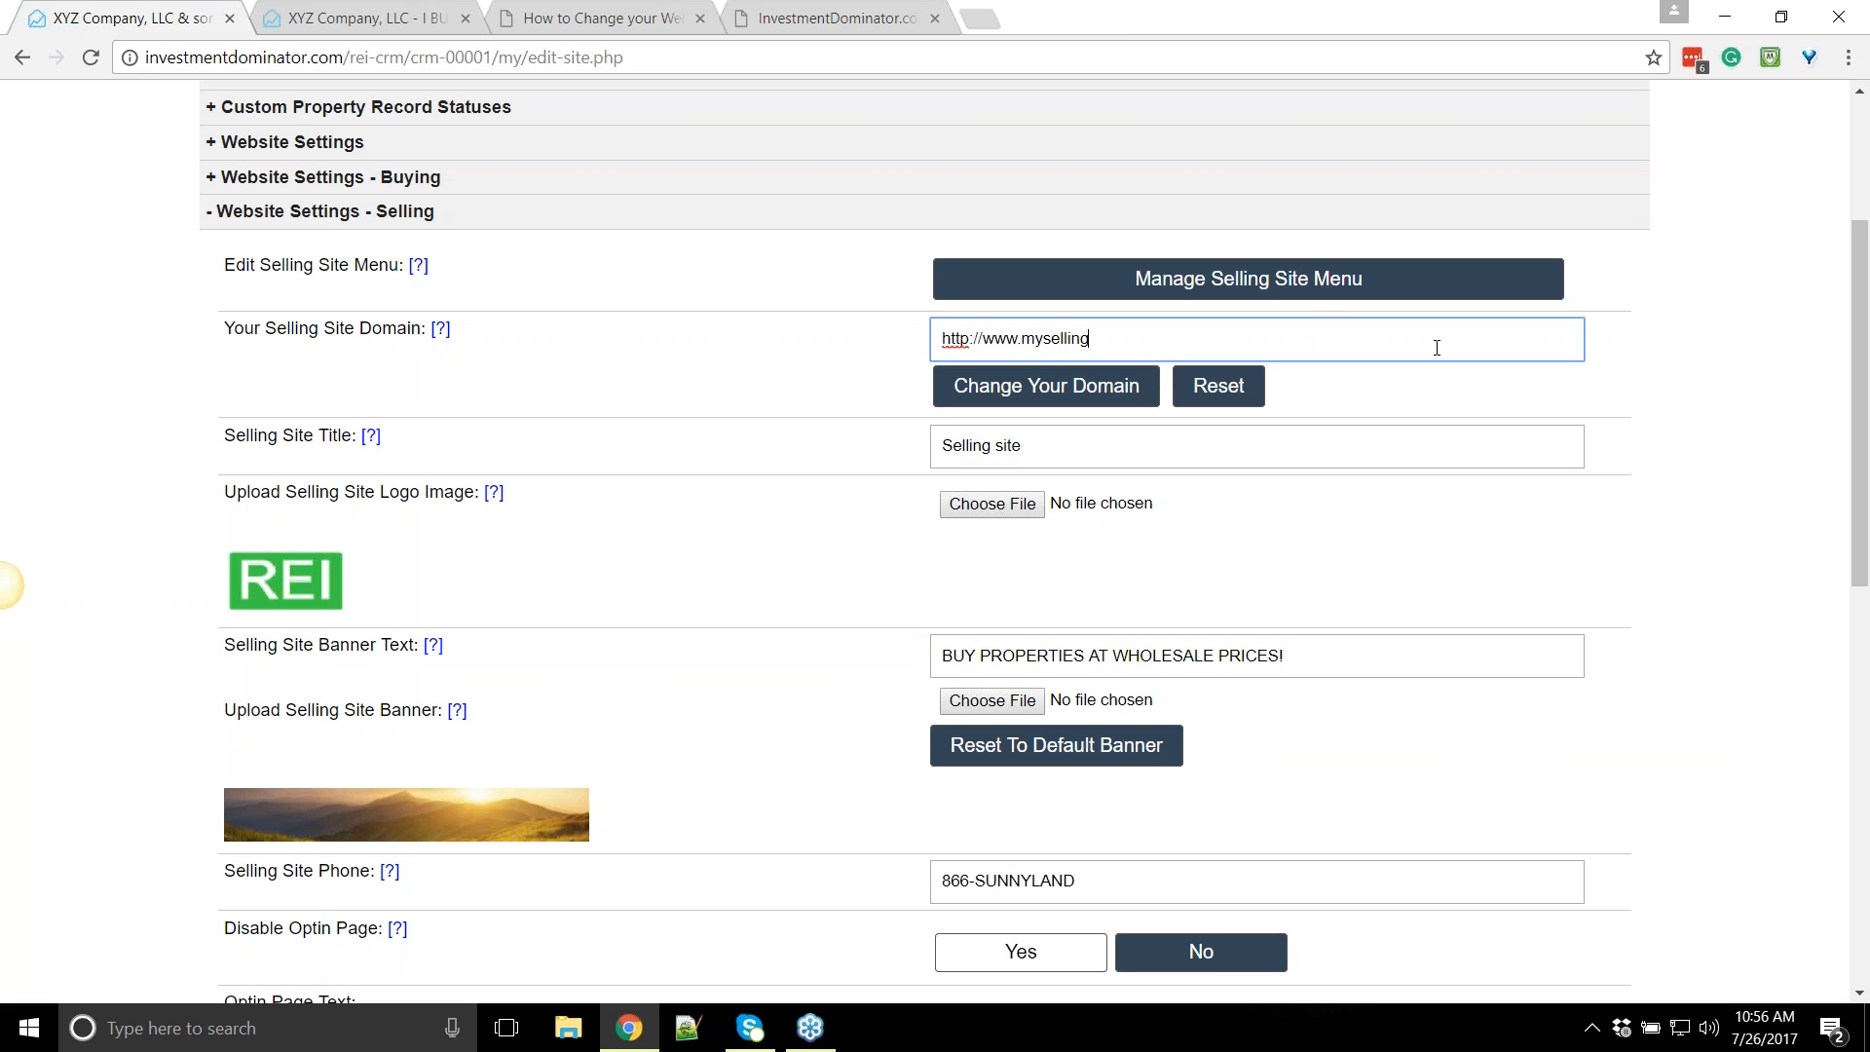
{"action": "type", "text": "site.com"}
Open the selling site domain change request, review its domains and host address, and dismiss it without confirming
{"action": "left_click", "coordinate": [1094, 402]}
{"action": "left_click_drag", "start_coordinate": [512, 225], "coordinate": [897, 225]}
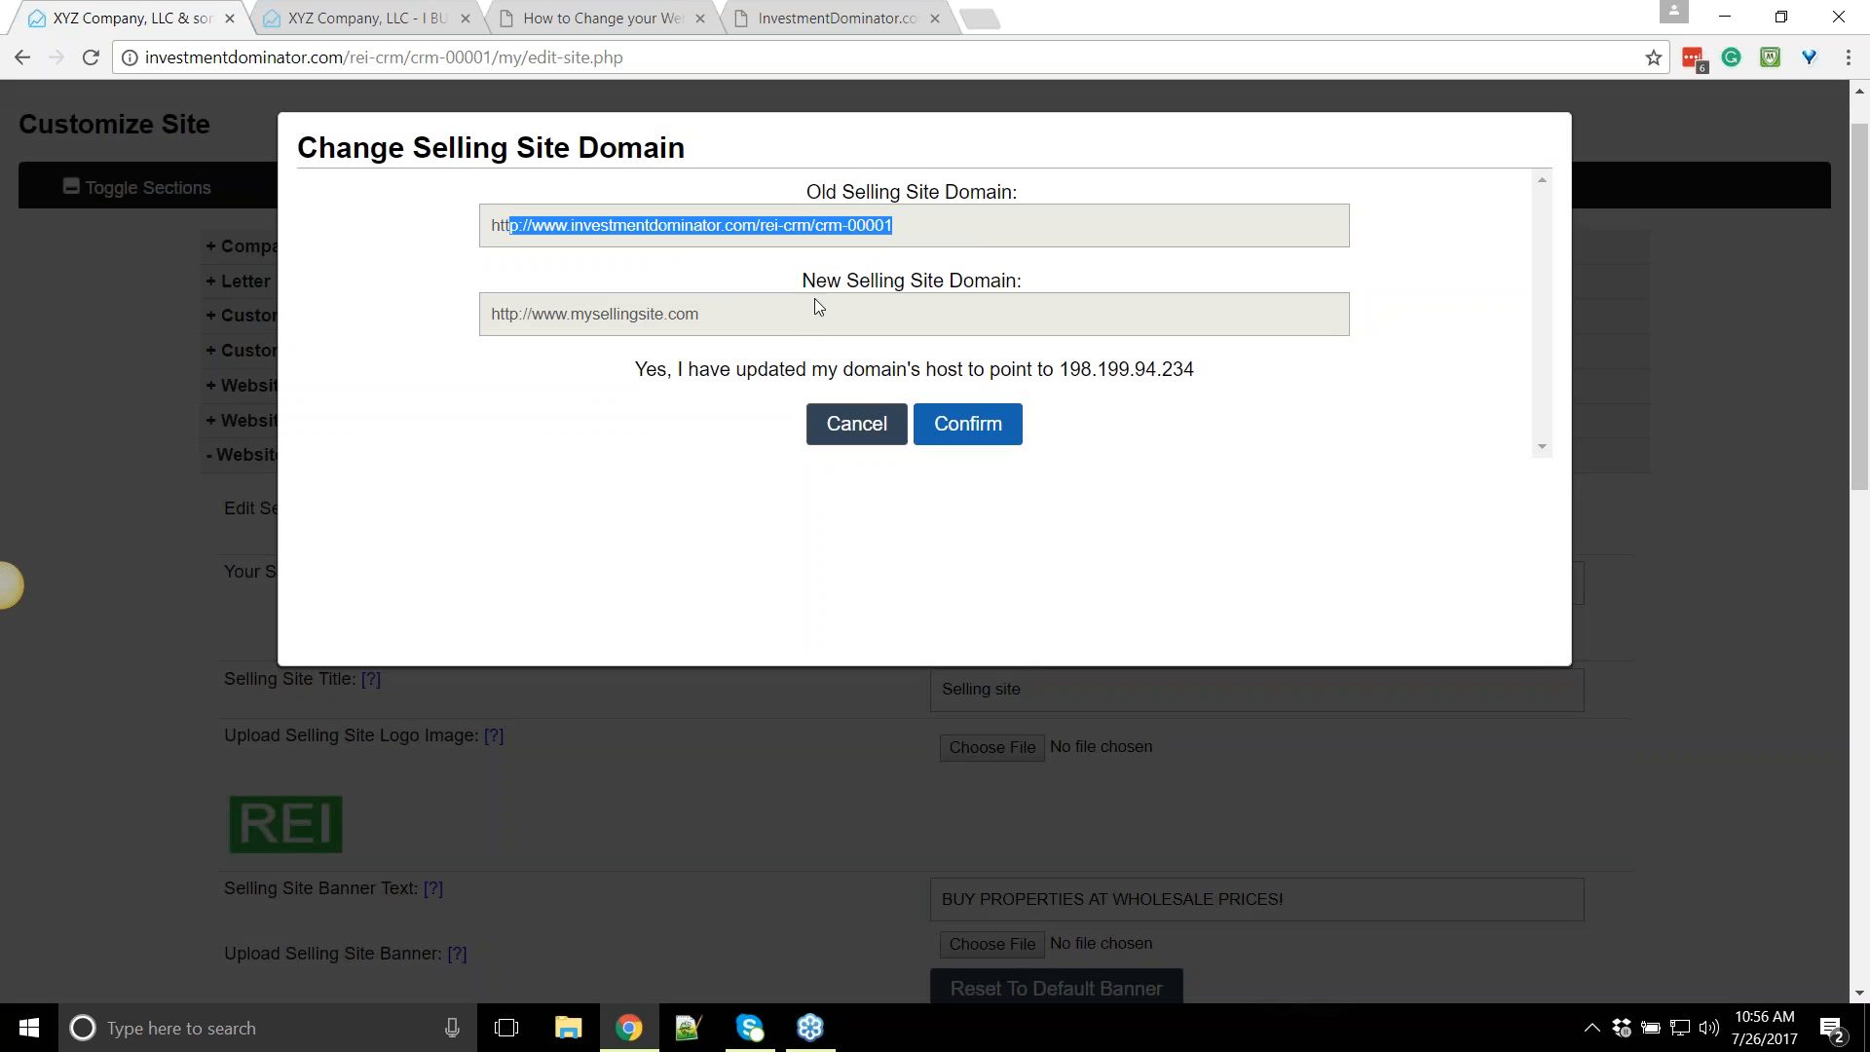
{"action": "left_click", "coordinate": [781, 314]}
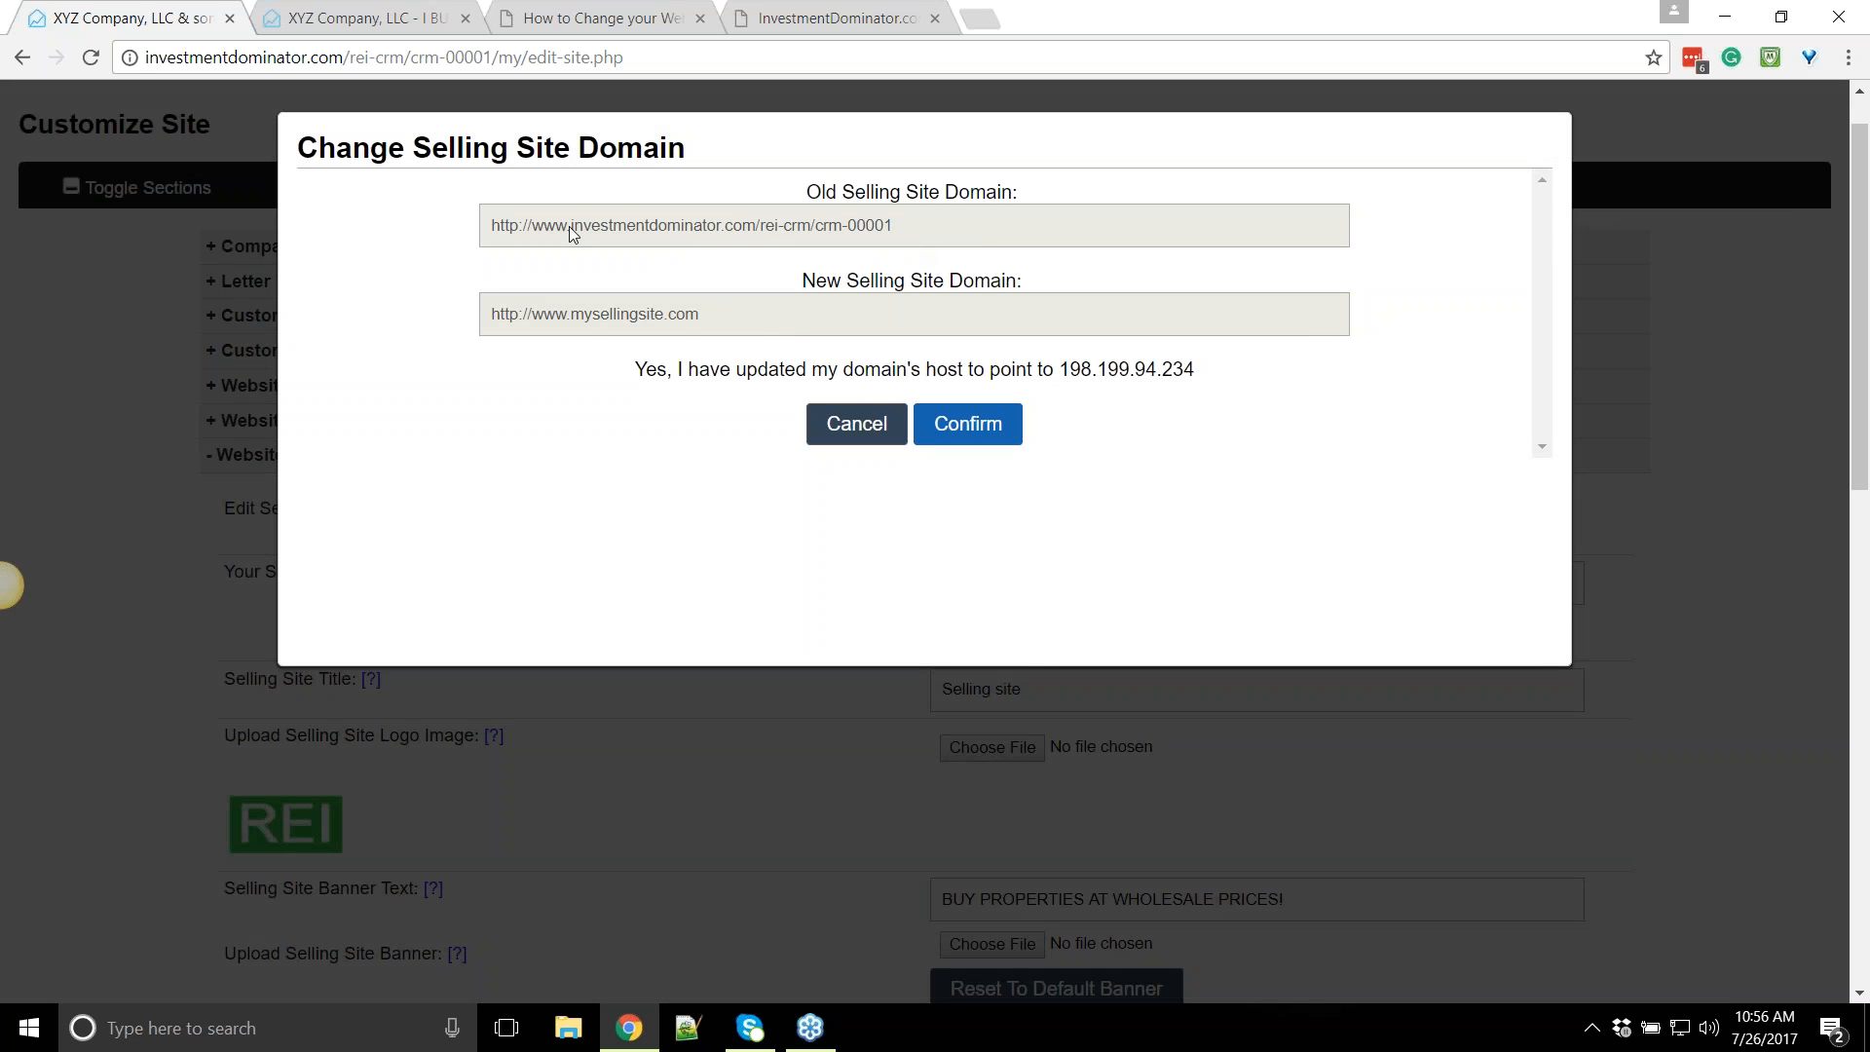
{"action": "left_click_drag", "start_coordinate": [508, 334], "coordinate": [789, 334]}
{"action": "left_click", "coordinate": [787, 333]}
{"action": "left_click_drag", "start_coordinate": [1198, 370], "coordinate": [1060, 372]}
{"action": "left_click", "coordinate": [1176, 373]}
{"action": "double_click", "coordinate": [966, 369]}
{"action": "left_click", "coordinate": [144, 553]}
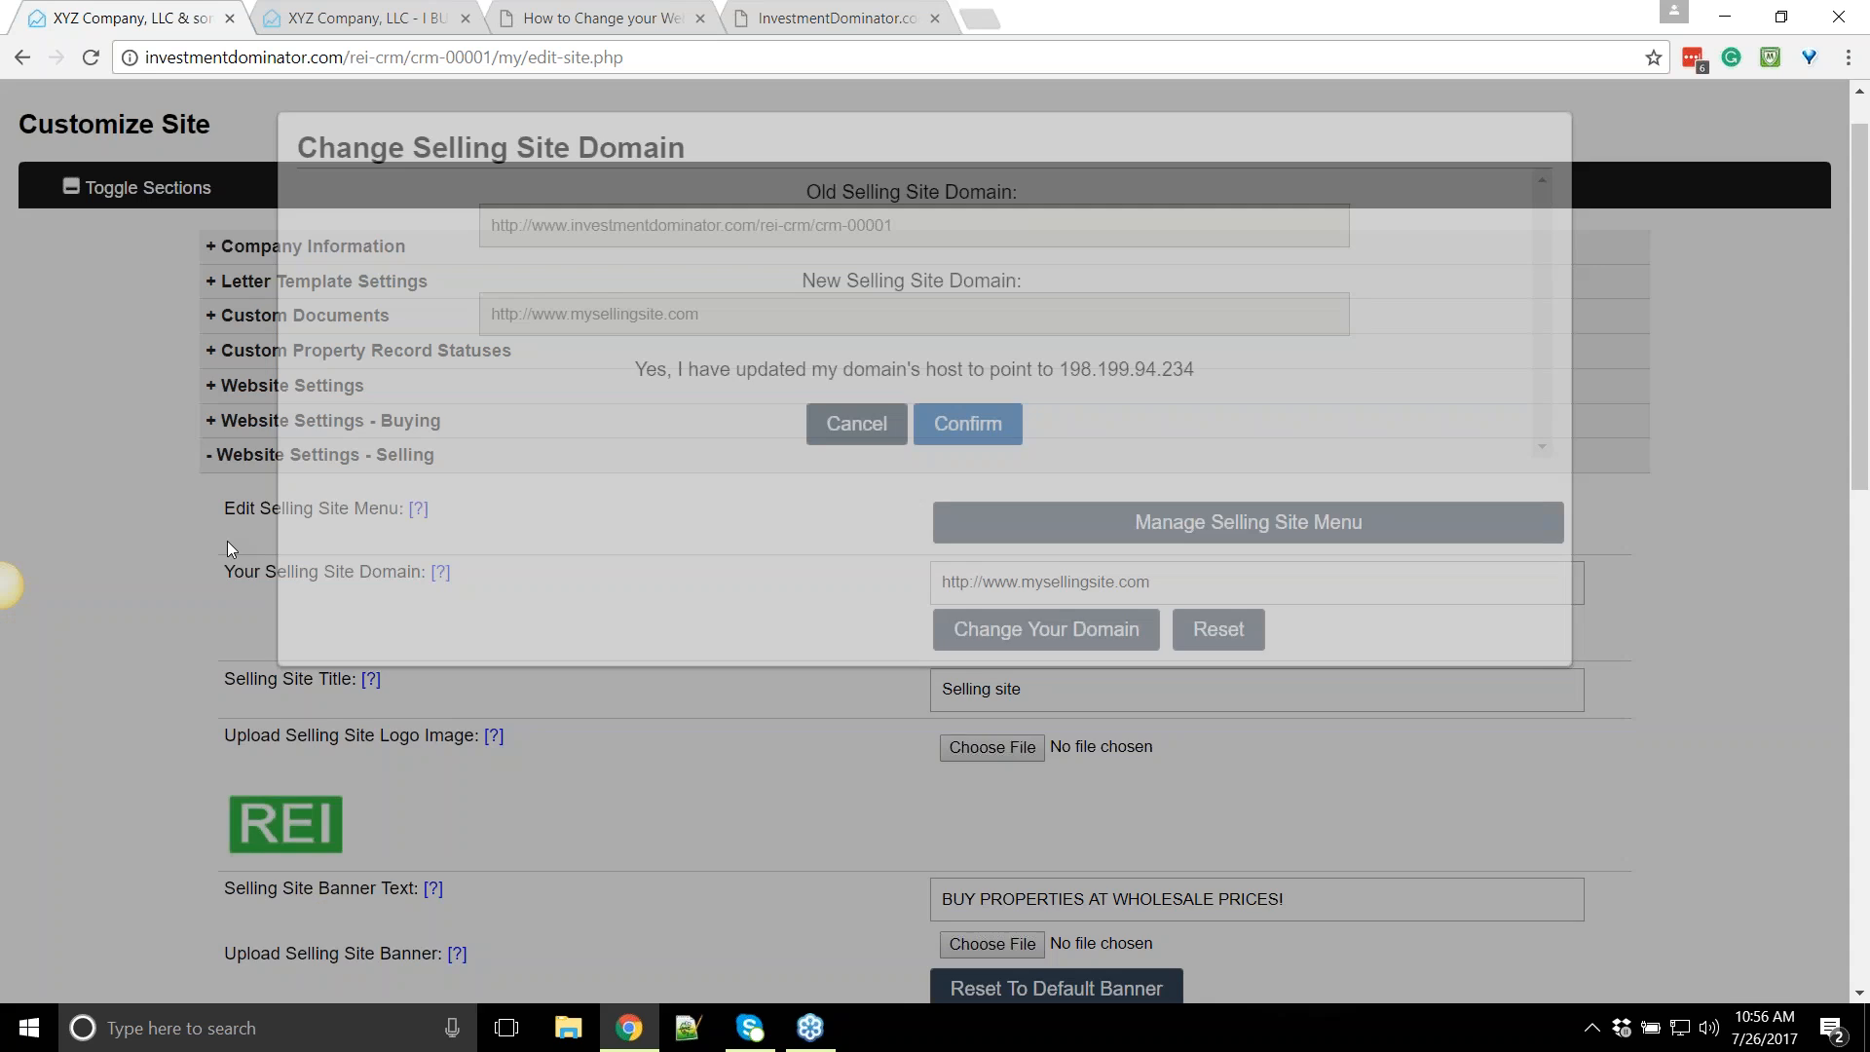
Look over the remaining selling website settings and collapse that section
{"action": "scroll", "coordinate": [915, 445], "scroll_direction": "down", "scroll_amount": 3}
{"action": "scroll", "coordinate": [915, 445], "scroll_direction": "up", "scroll_amount": 4}
{"action": "left_click", "coordinate": [384, 460]}
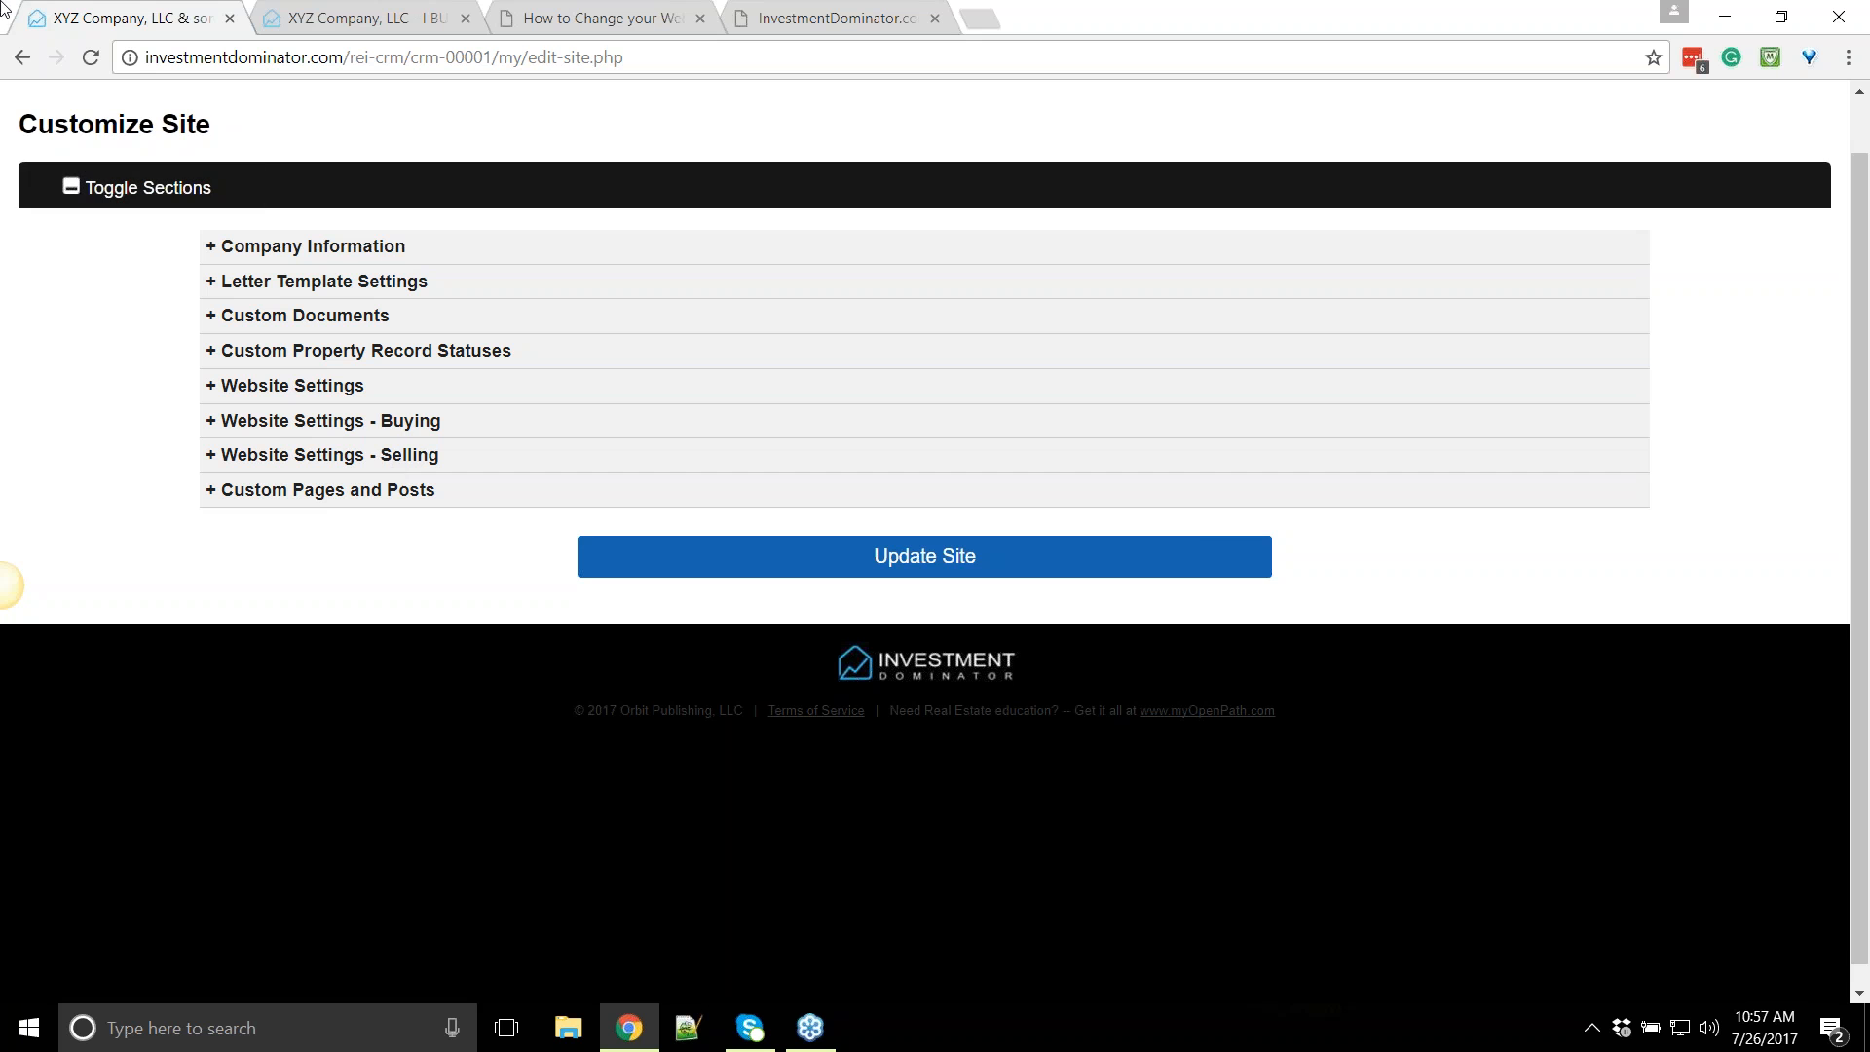
View the public buying site's Sell Your Land and Sell Your House pages, and return to its home page
{"action": "scroll", "coordinate": [423, 360], "scroll_direction": "up", "scroll_amount": 1}
{"action": "left_click", "coordinate": [381, 13]}
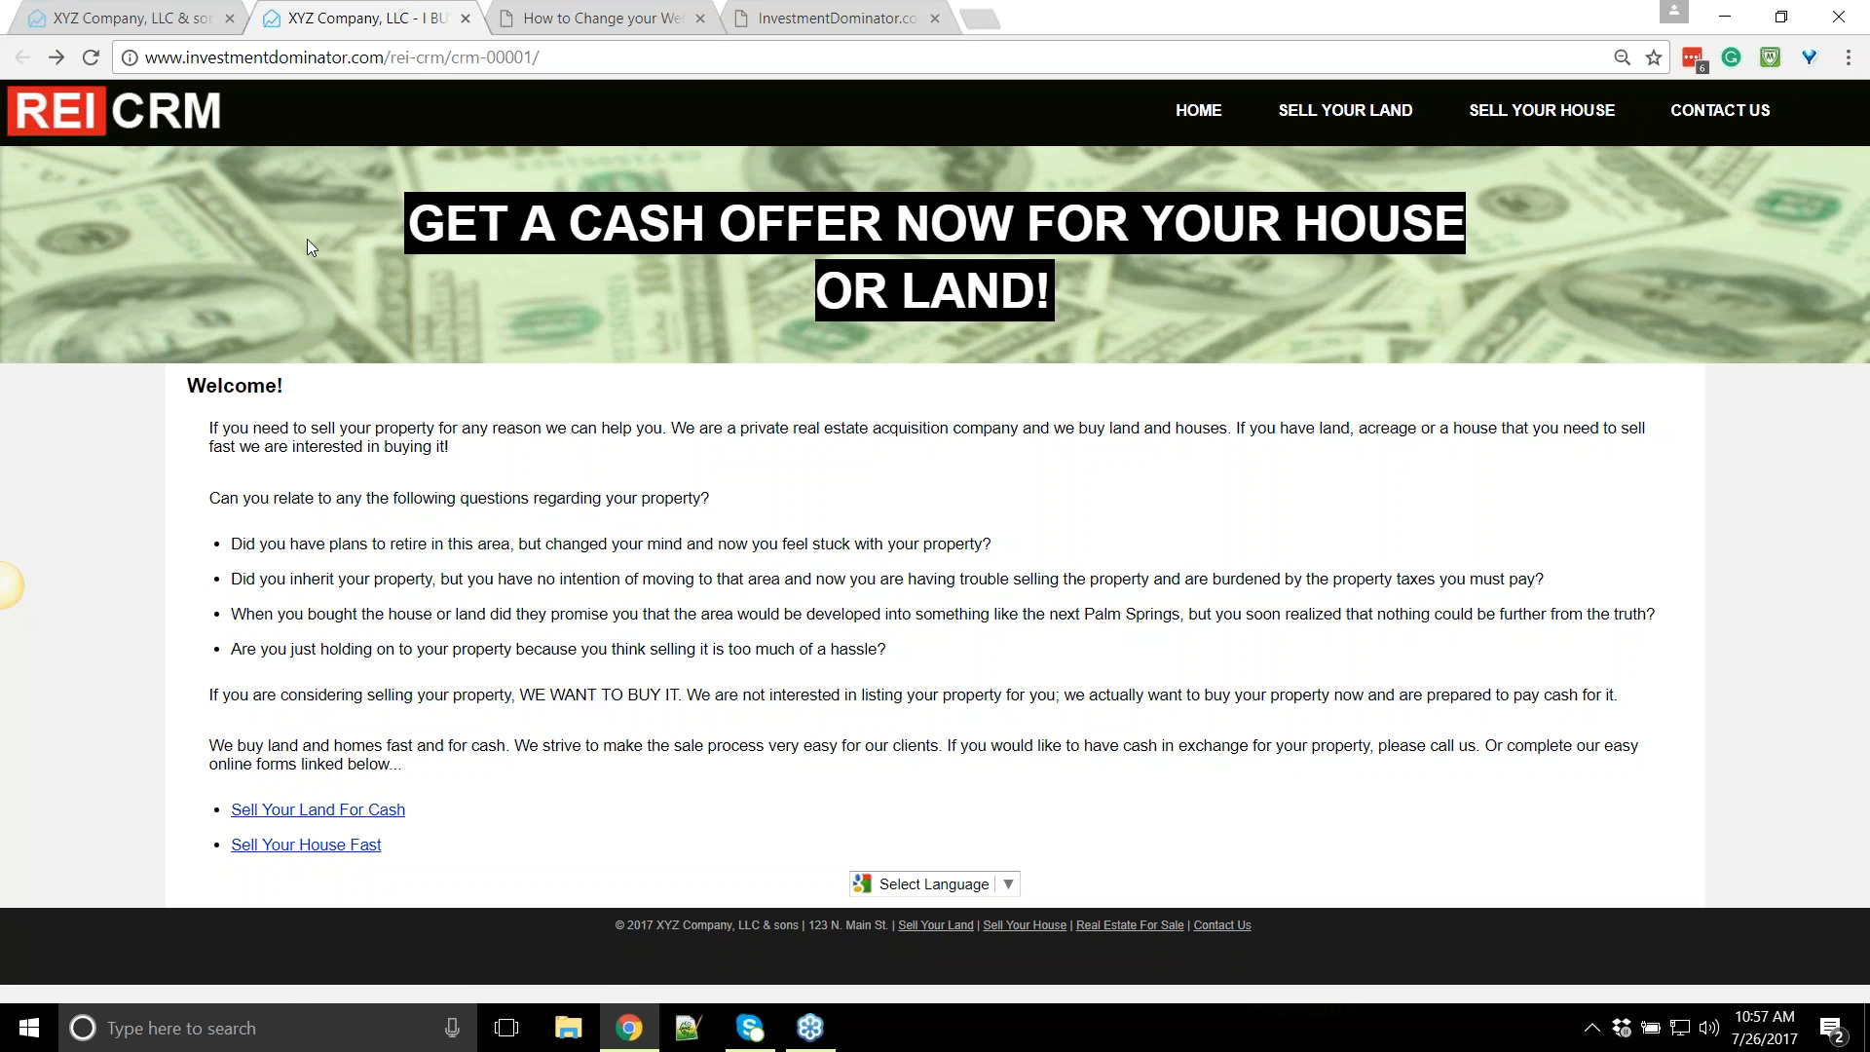
{"action": "left_click", "coordinate": [1381, 110]}
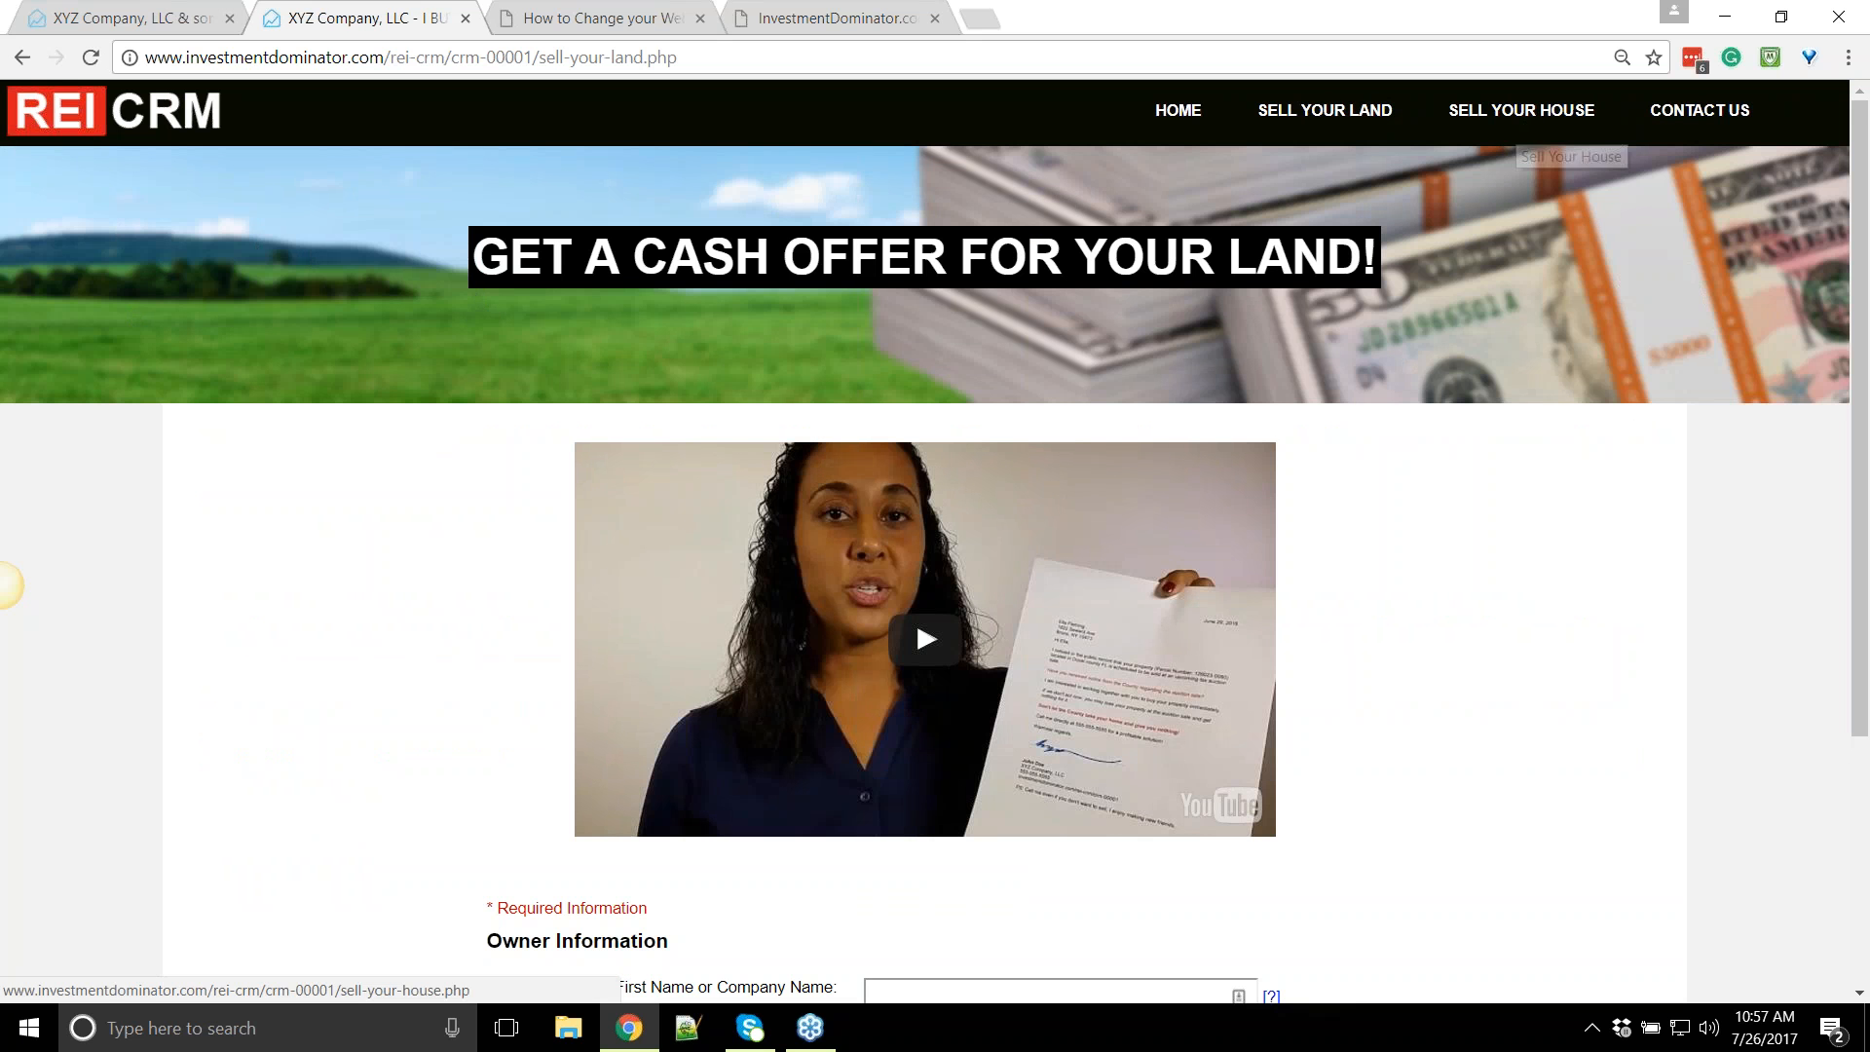
{"action": "left_click", "coordinate": [1545, 115]}
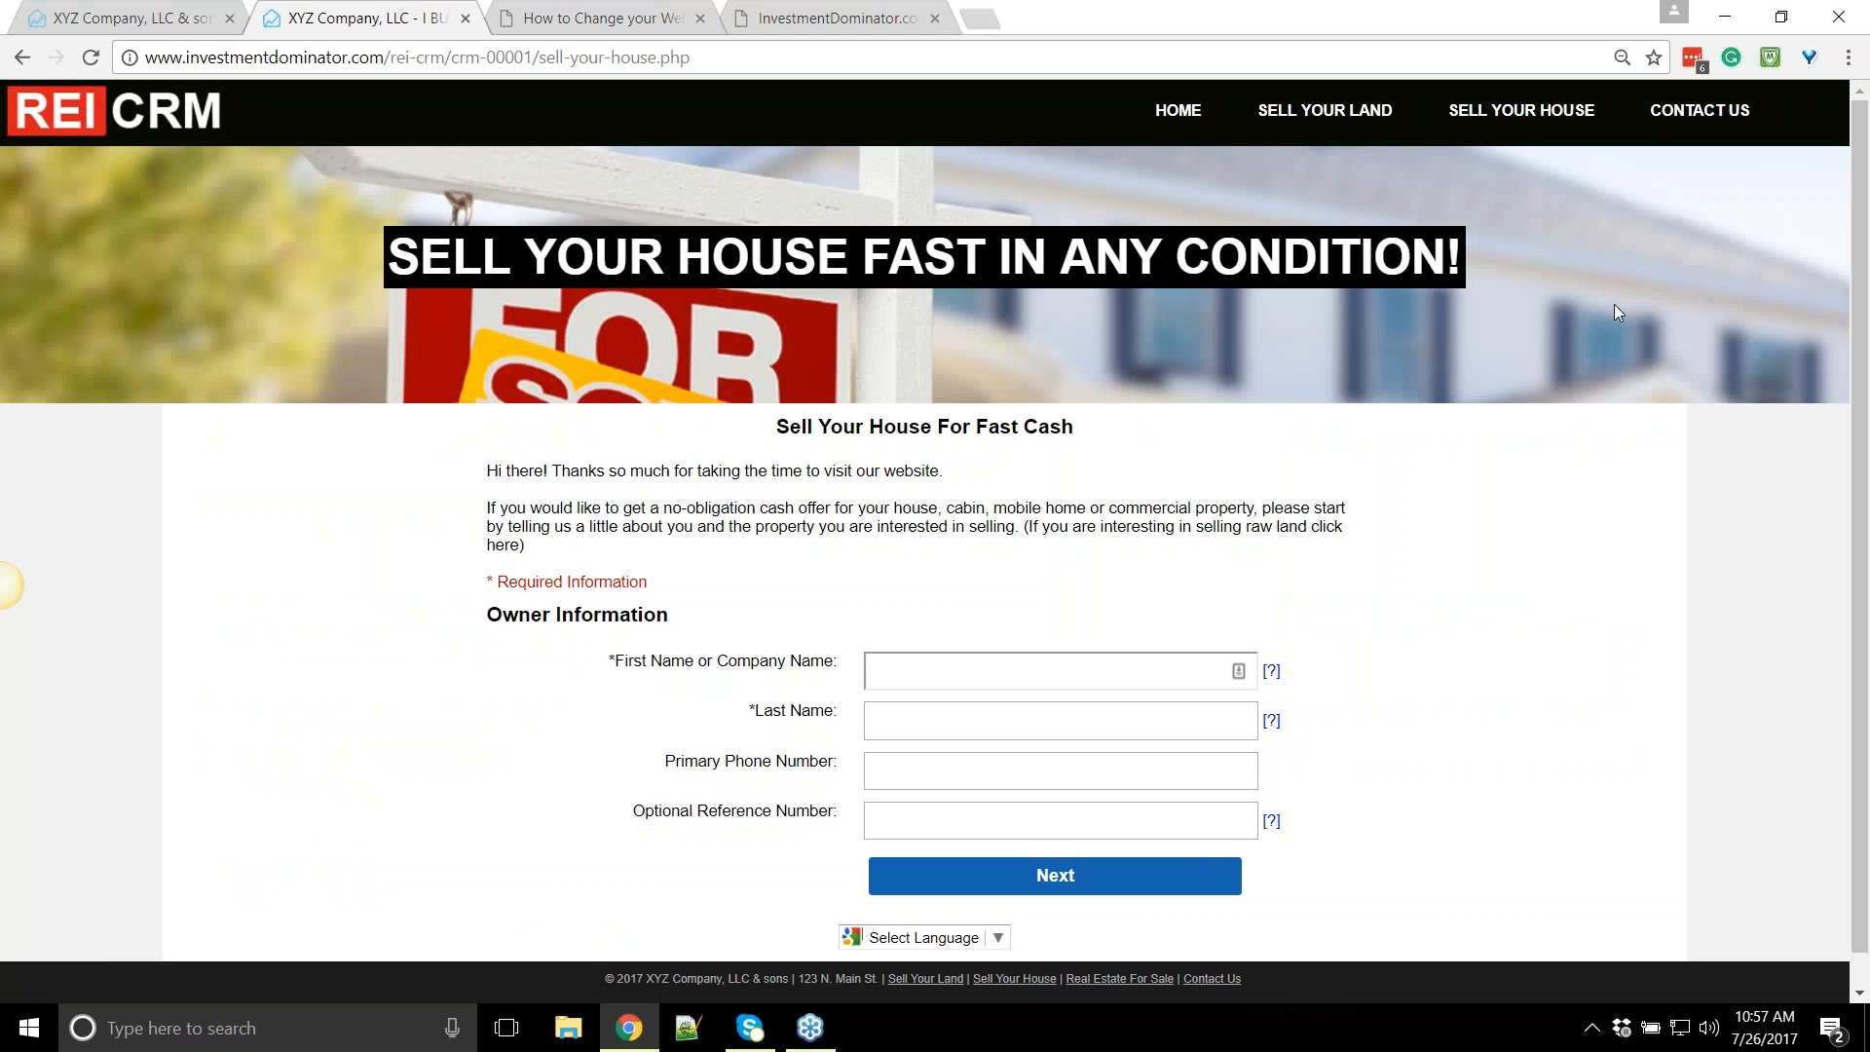
{"action": "left_click", "coordinate": [1173, 114]}
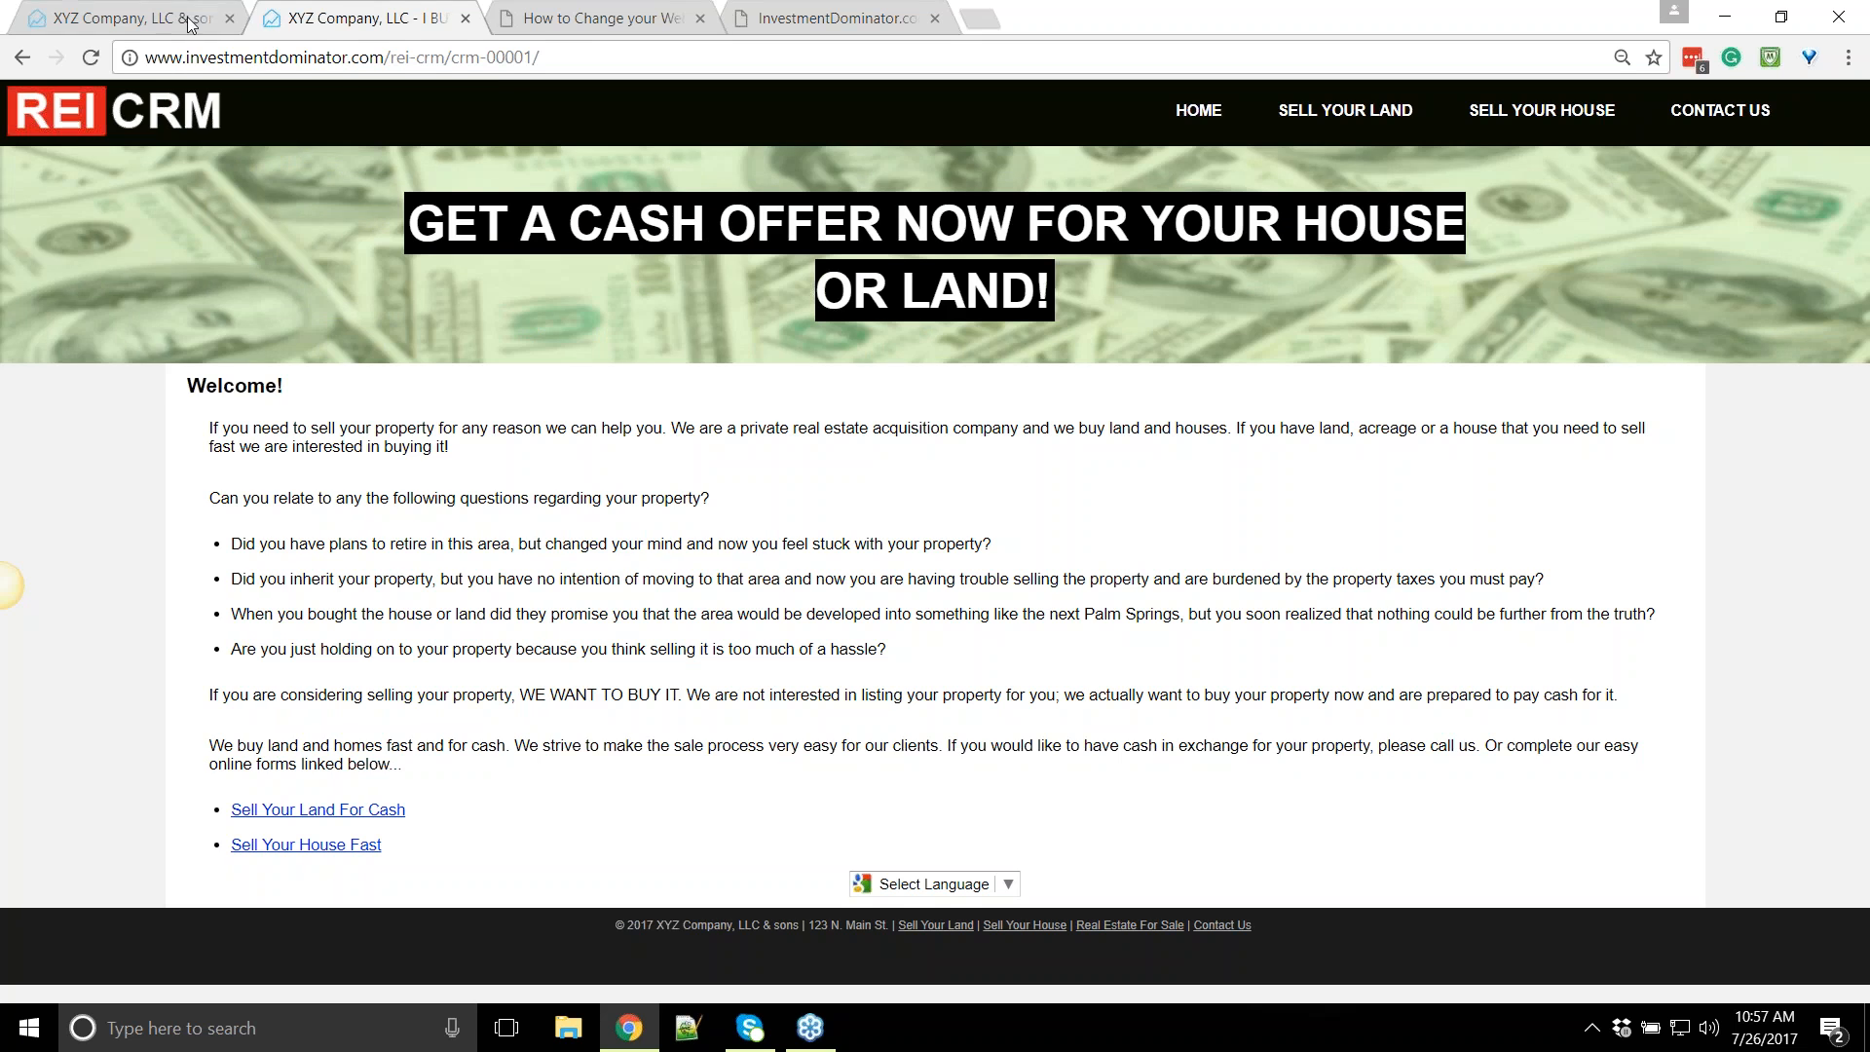
Preview the selling site from the CRM, go back to the buying site's home page, and return to the site customization page
{"action": "left_click", "coordinate": [156, 20]}
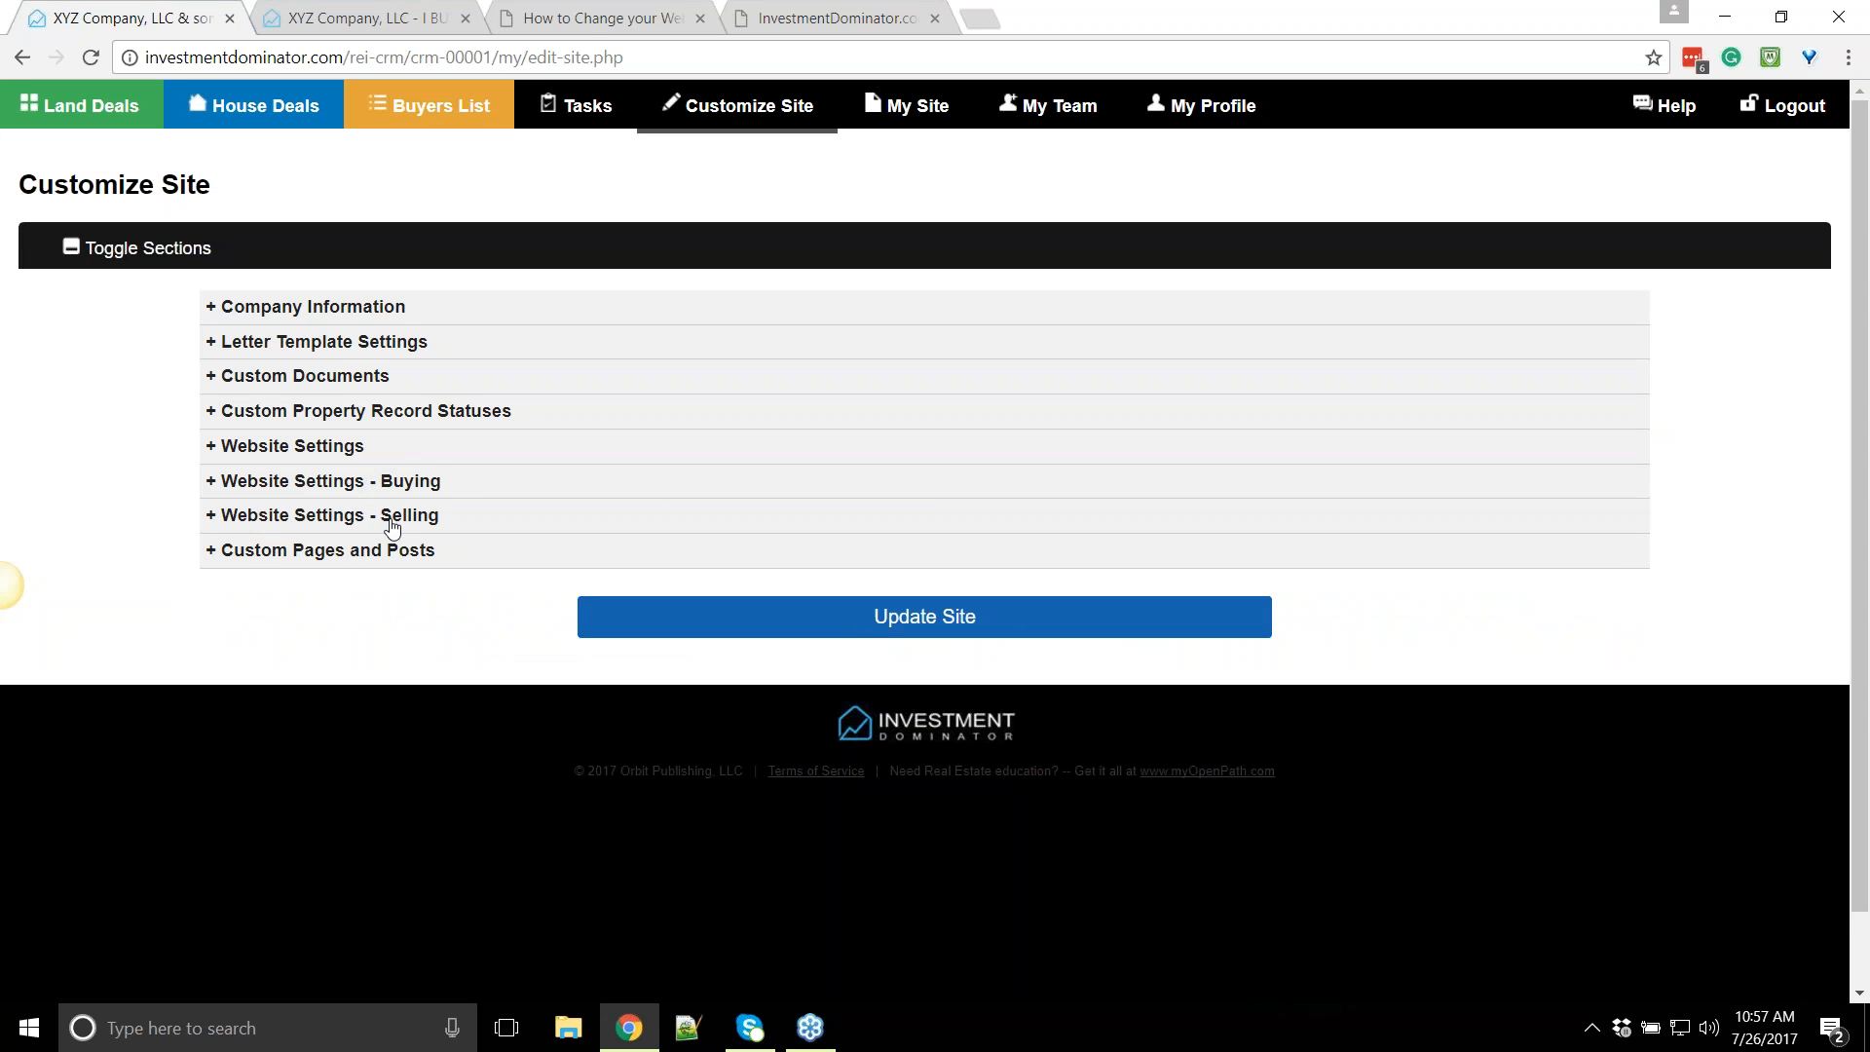
{"action": "mouse_move", "coordinate": [935, 110]}
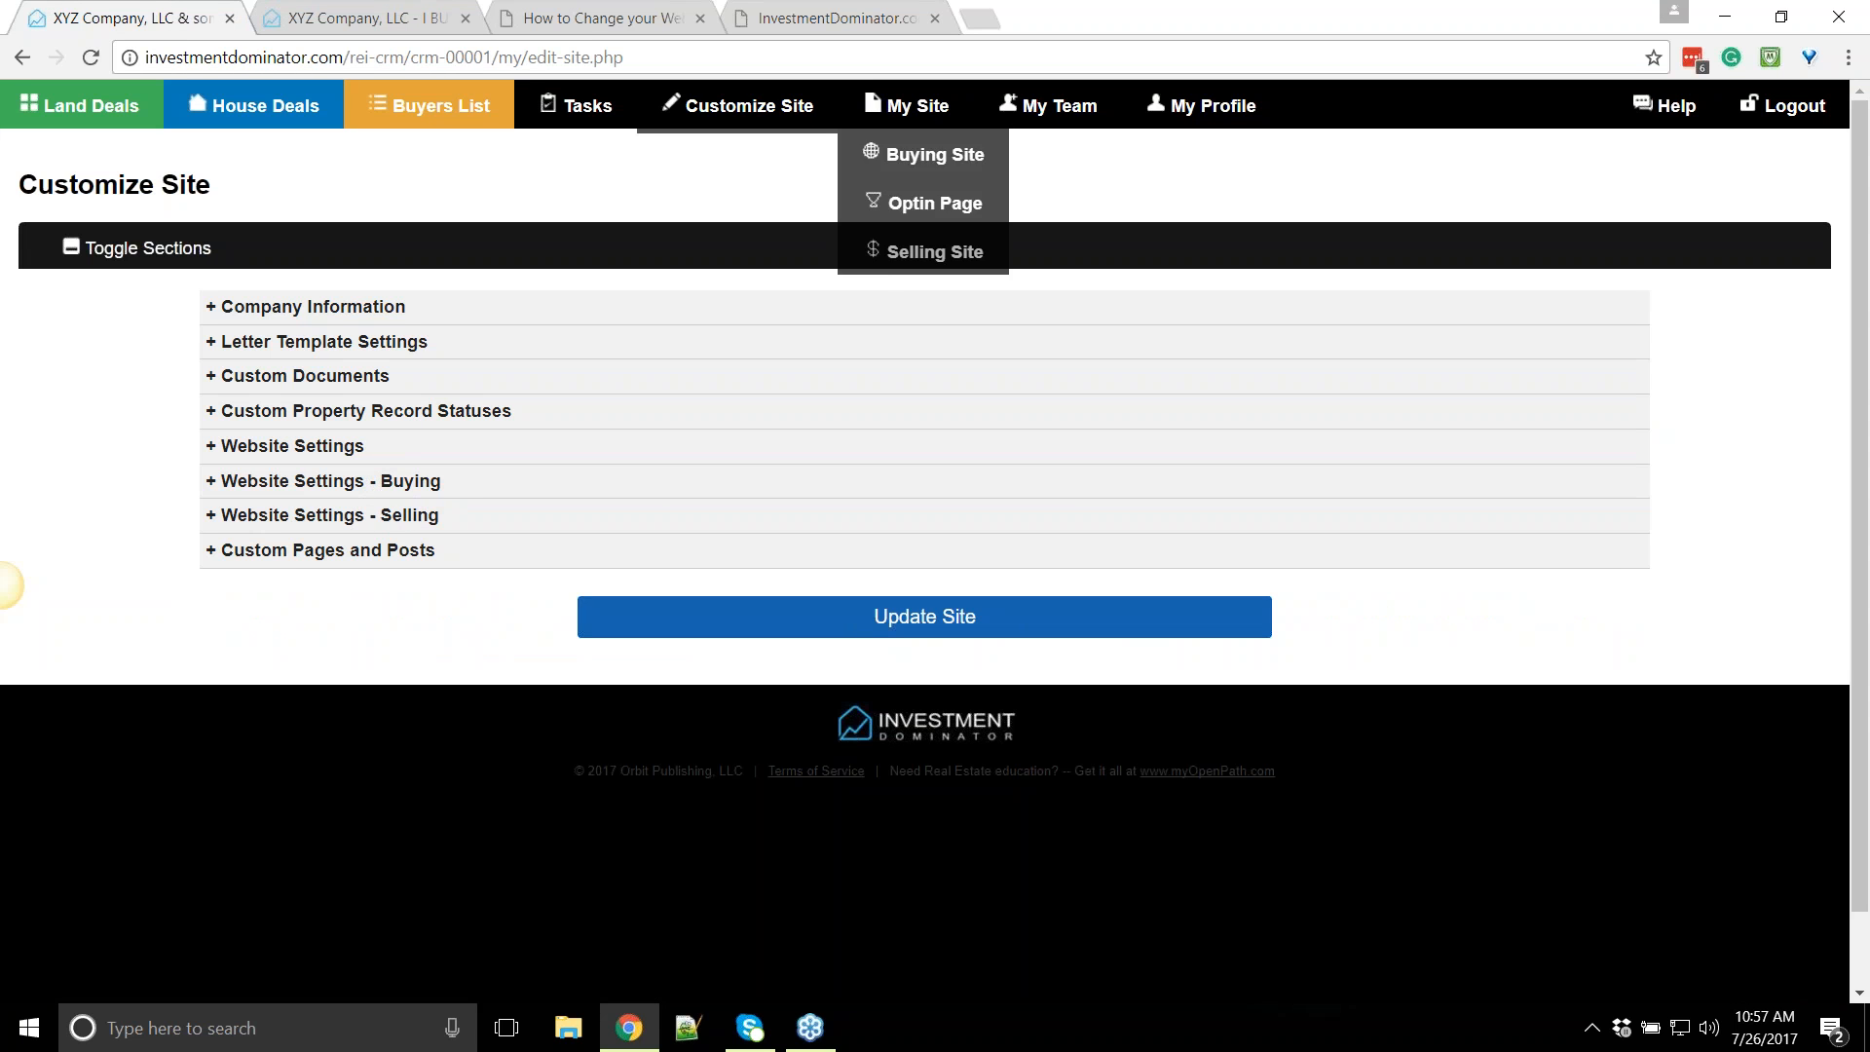
{"action": "left_click", "coordinate": [935, 251]}
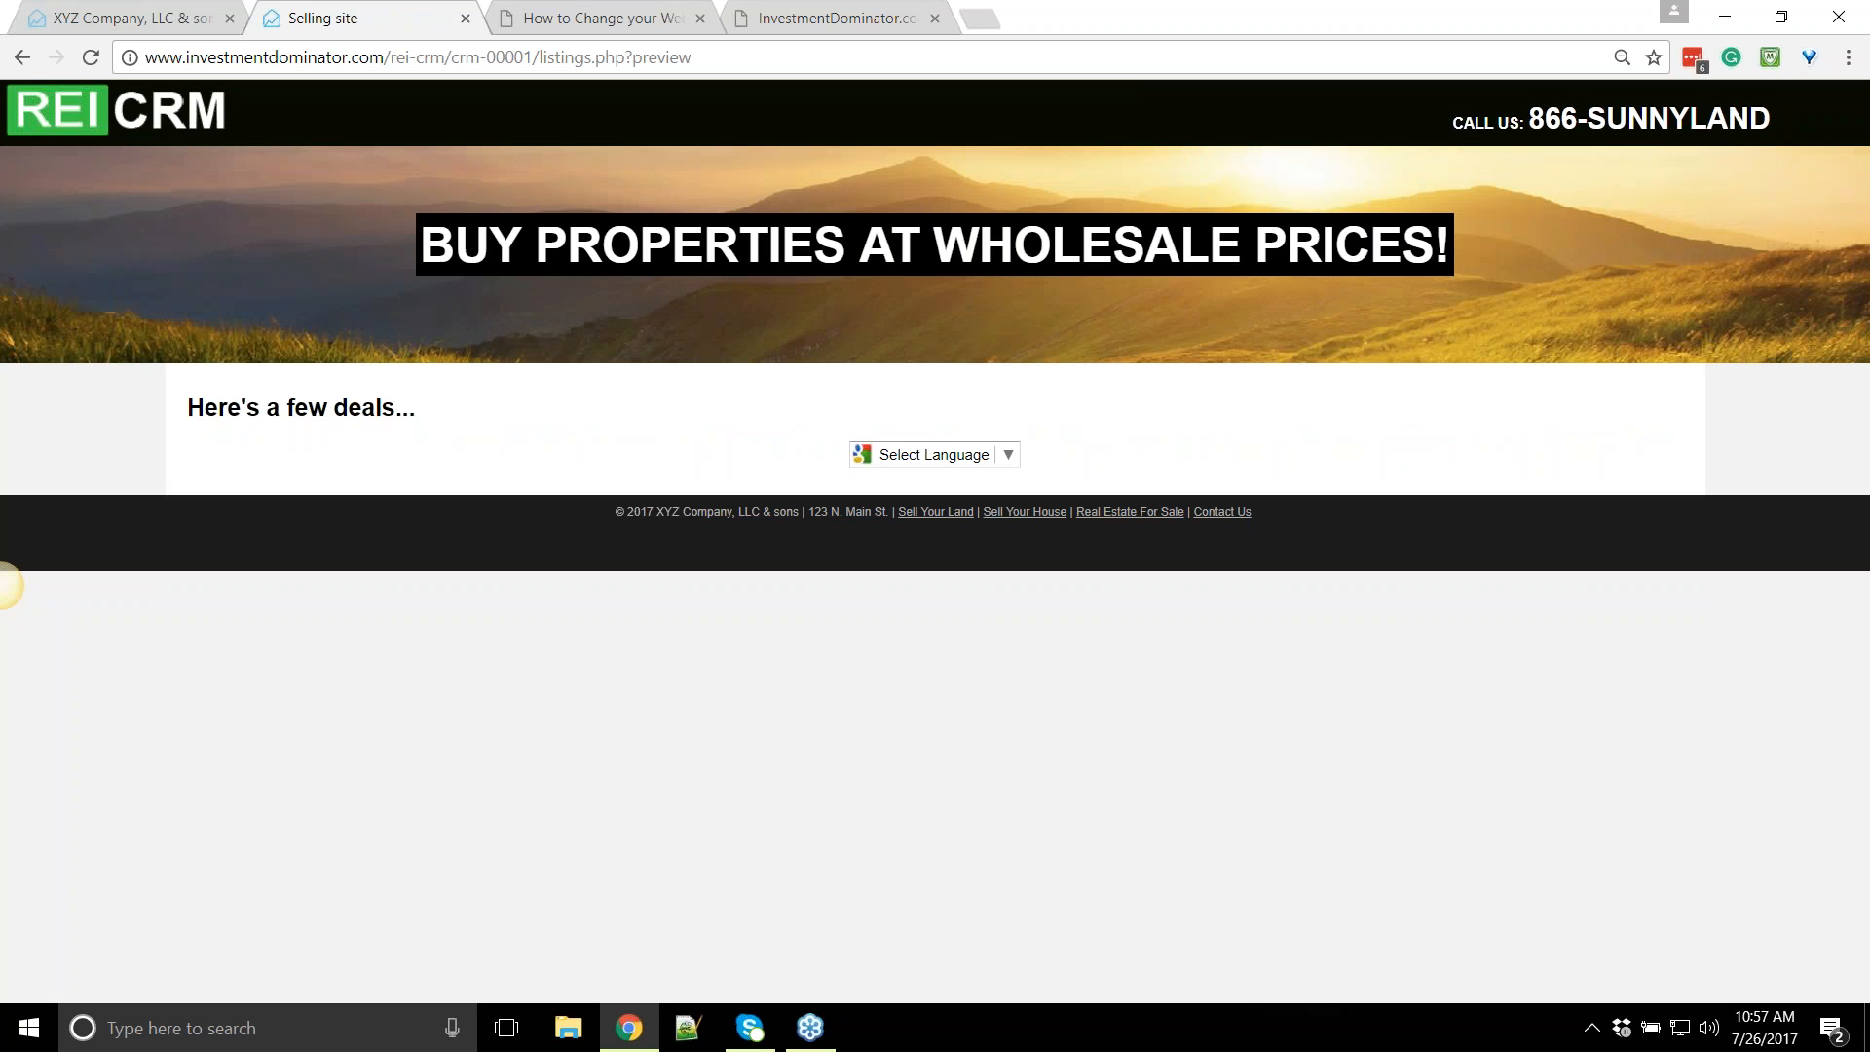
{"action": "left_click", "coordinate": [22, 57]}
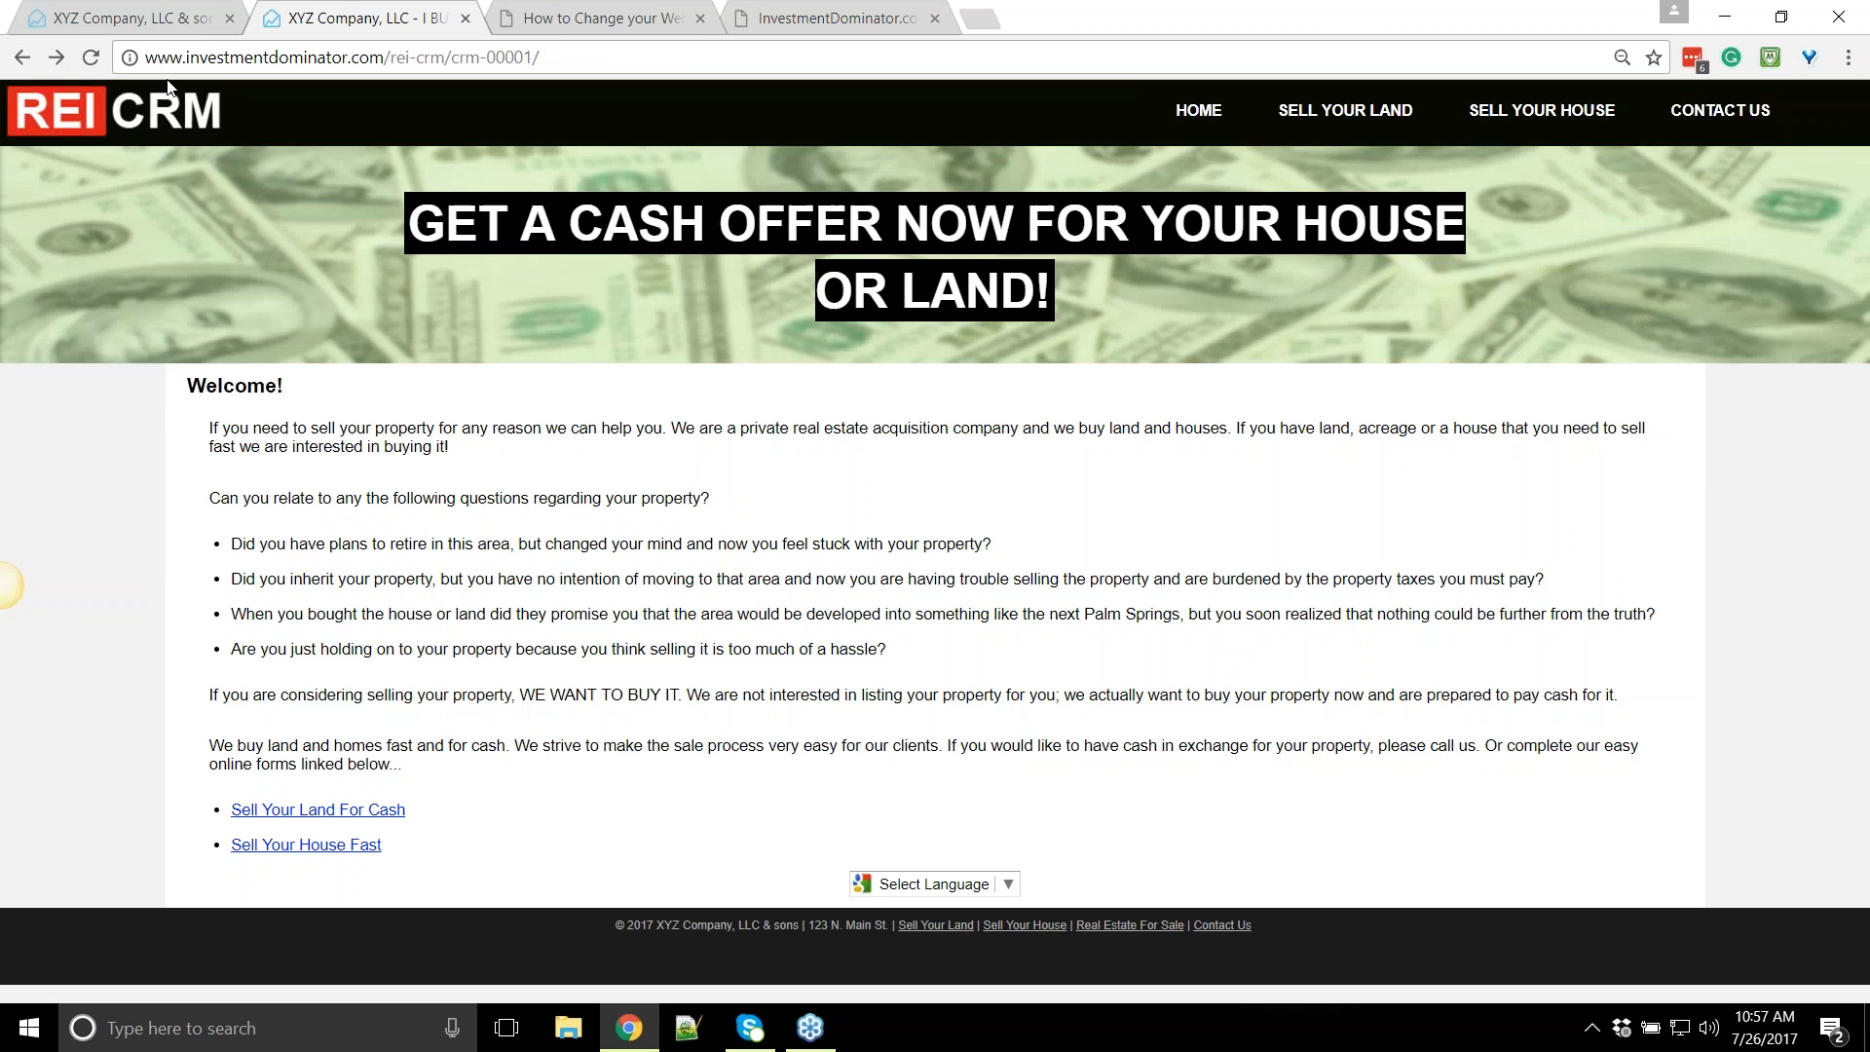
{"action": "left_click", "coordinate": [134, 18]}
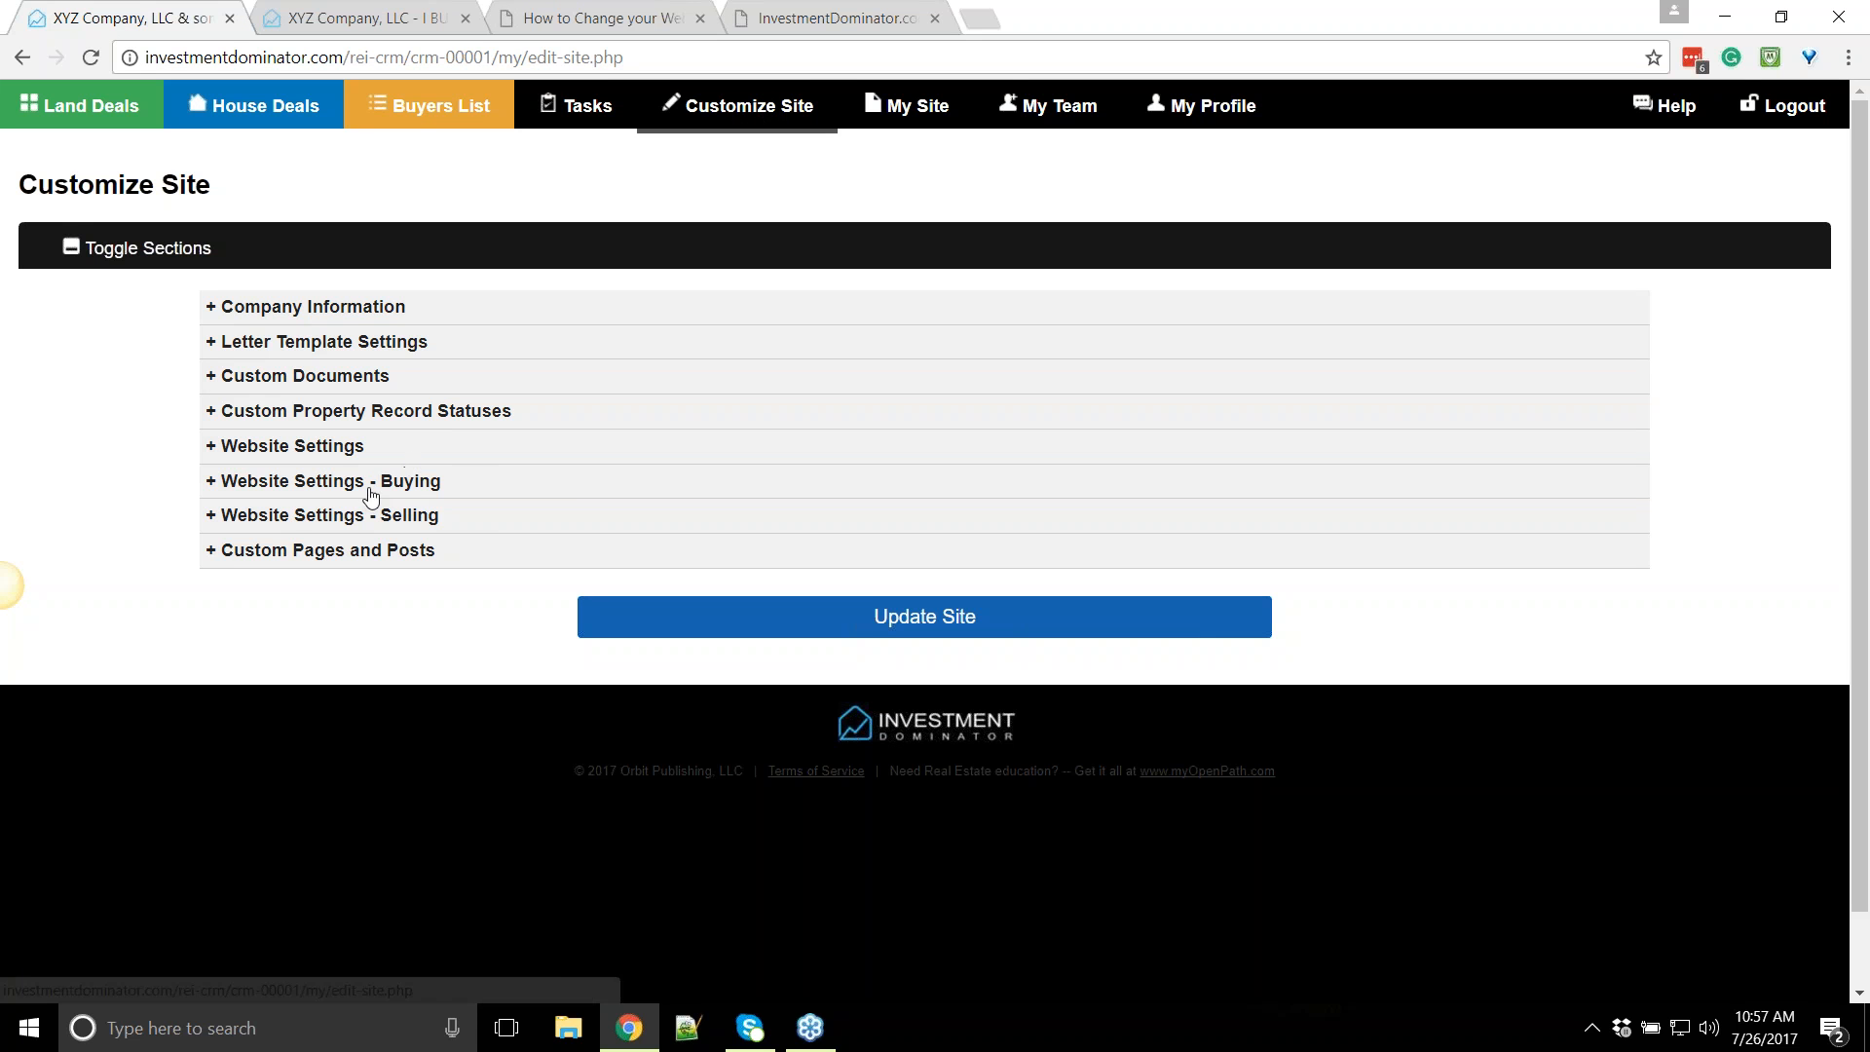
Expand the buying website settings and compare the Buying Site Banner Text with the headline on the public buying site
{"action": "scroll", "coordinate": [370, 491], "scroll_direction": "down", "scroll_amount": 1}
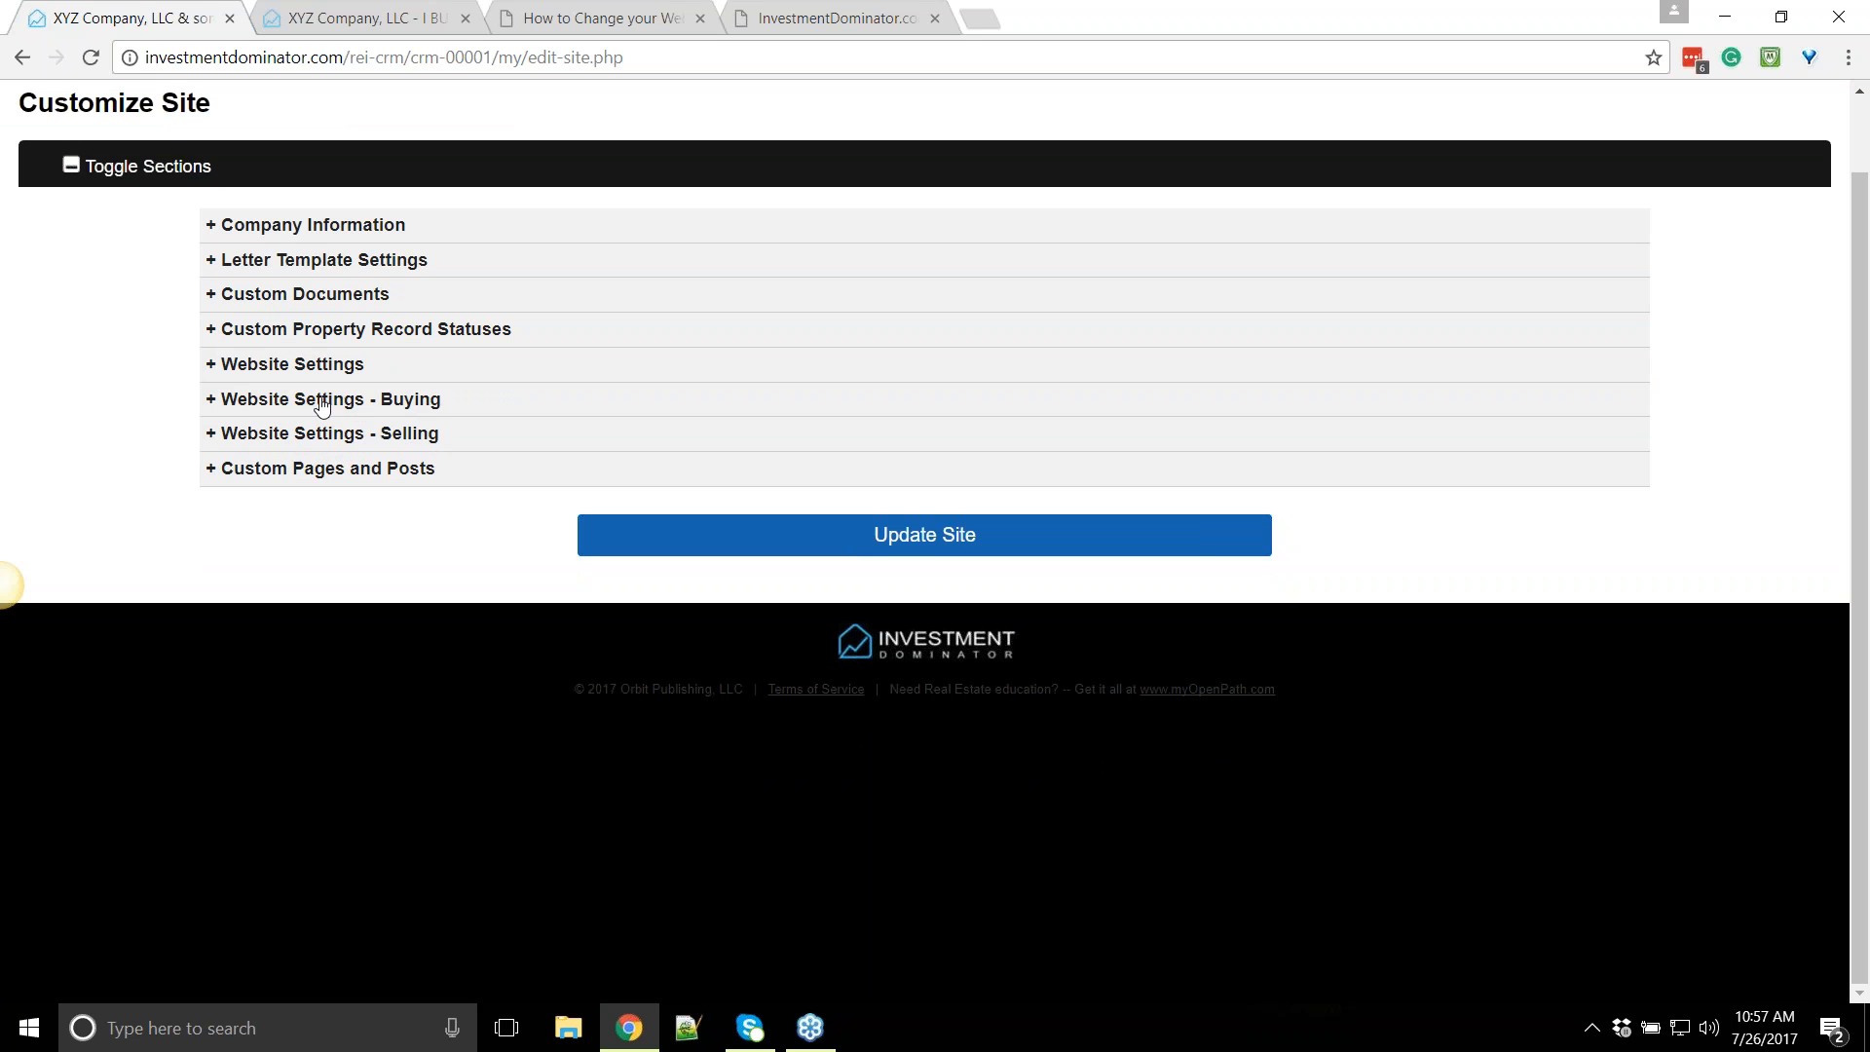
{"action": "left_click", "coordinate": [404, 406]}
{"action": "scroll", "coordinate": [689, 422], "scroll_direction": "down", "scroll_amount": 5}
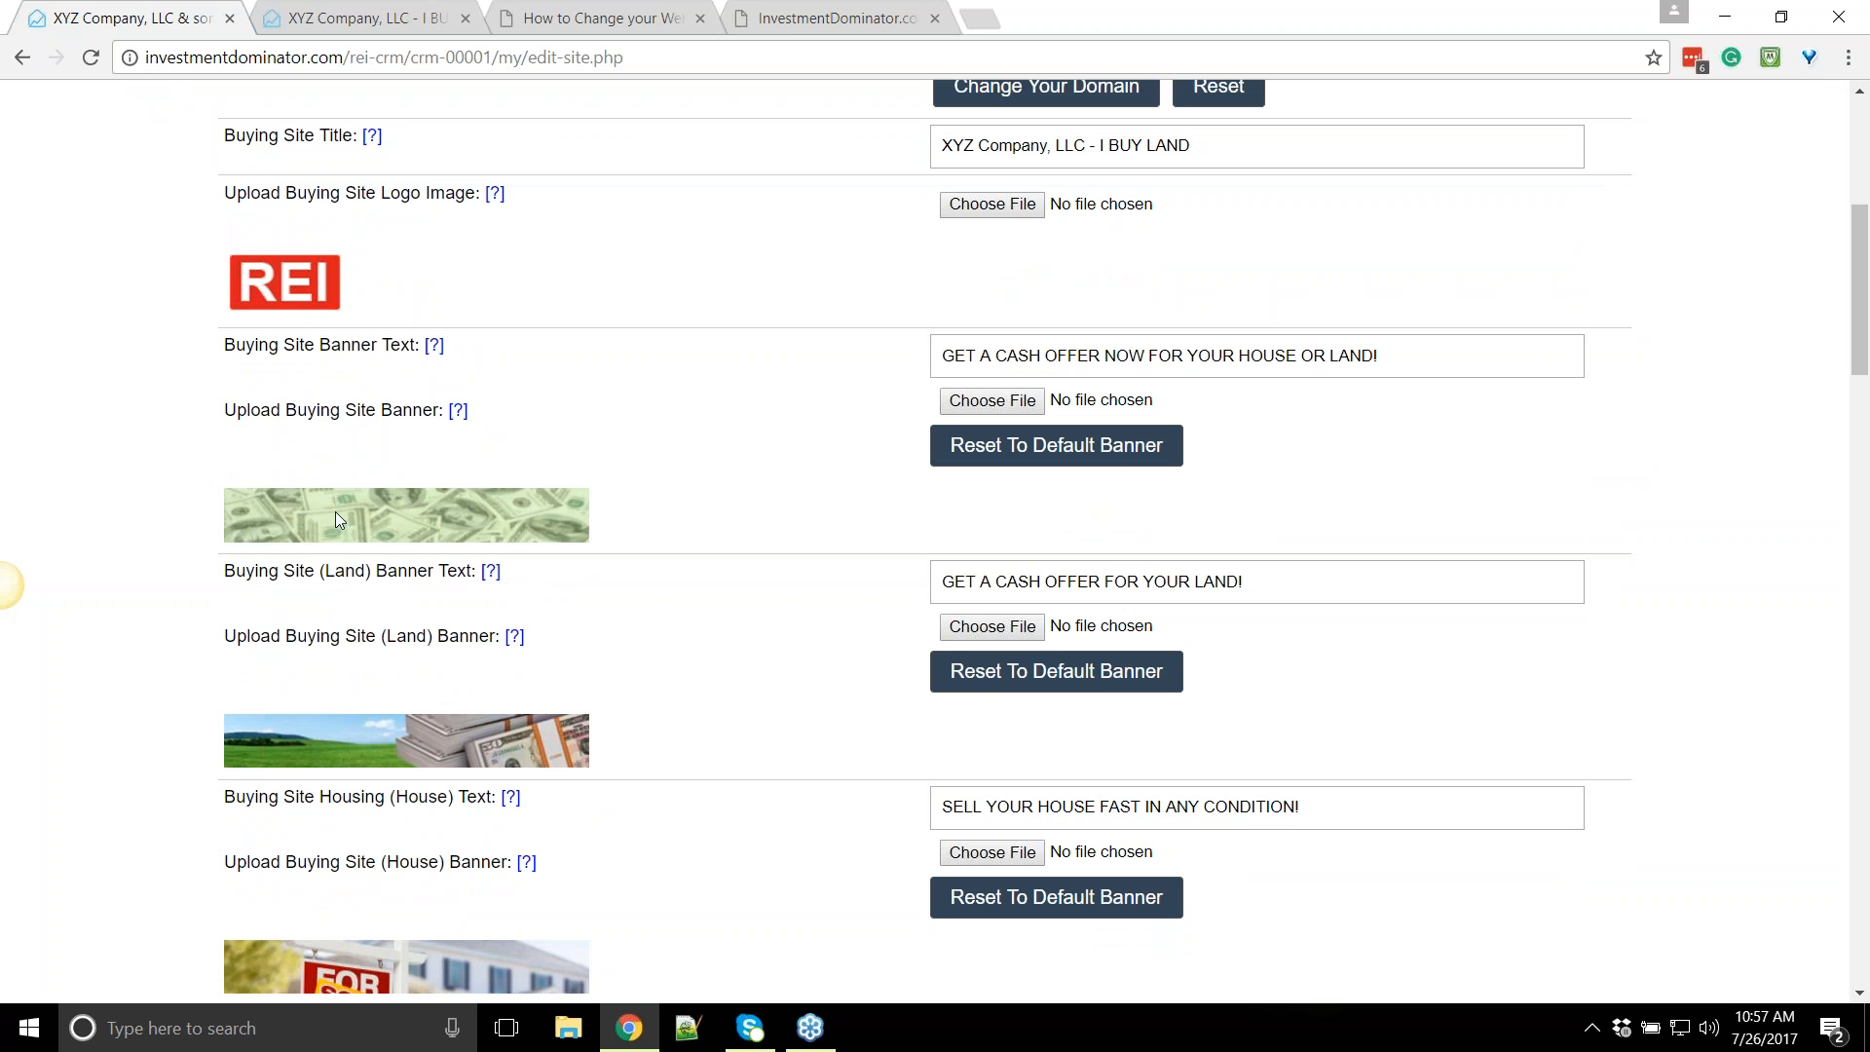
{"action": "left_click_drag", "start_coordinate": [1409, 356], "coordinate": [865, 360]}
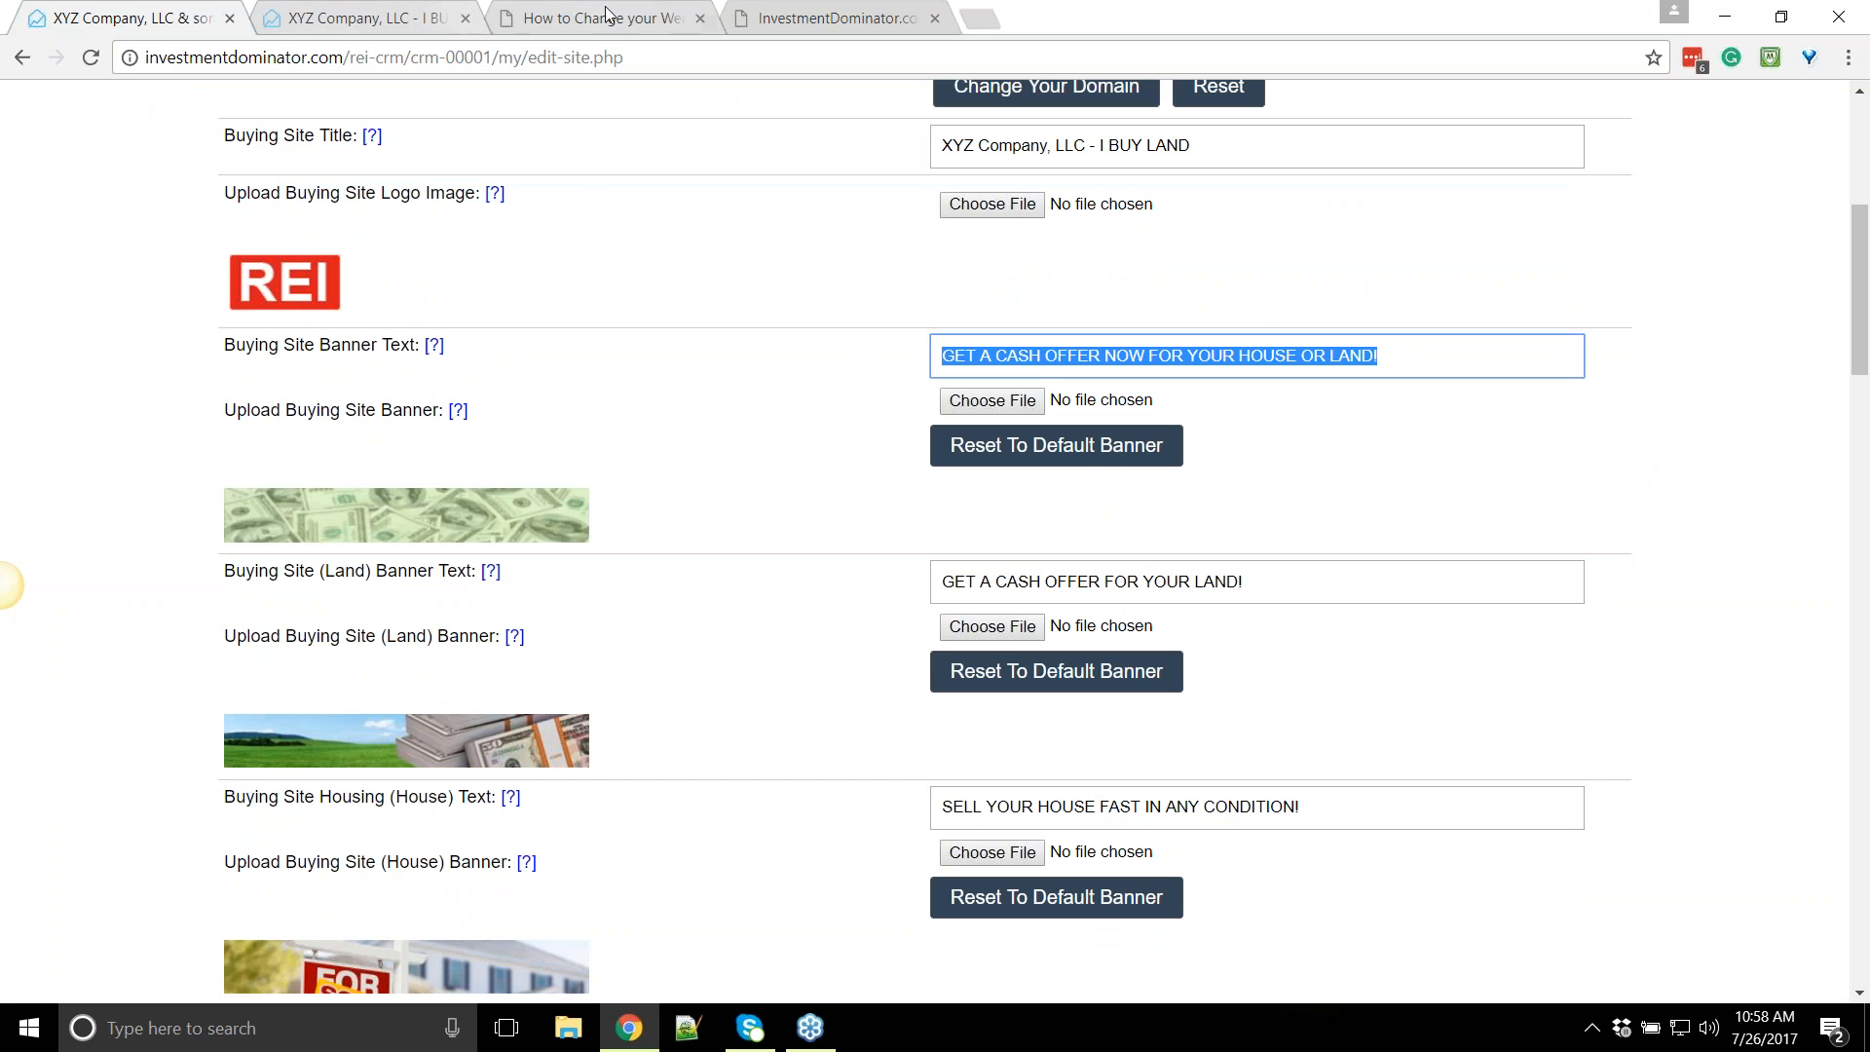
{"action": "left_click", "coordinate": [363, 22]}
{"action": "triple_click", "coordinate": [553, 206]}
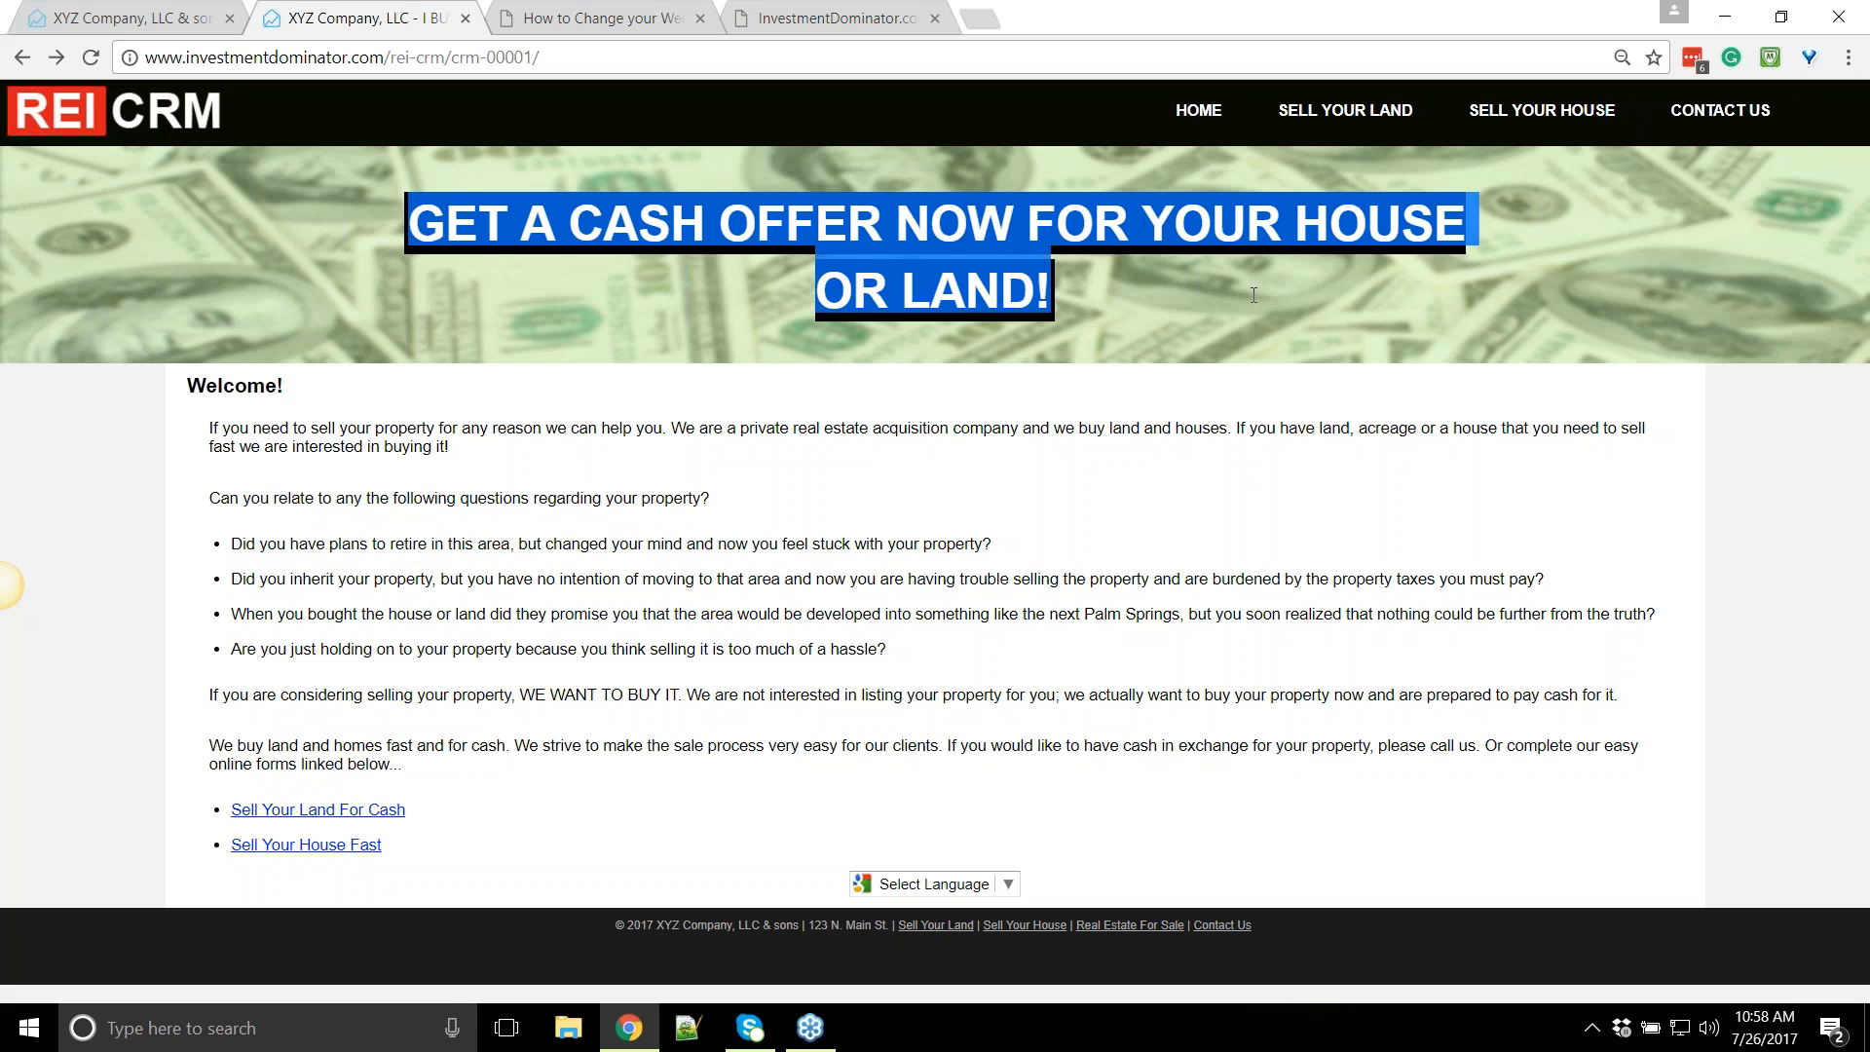
{"action": "left_click", "coordinate": [146, 20]}
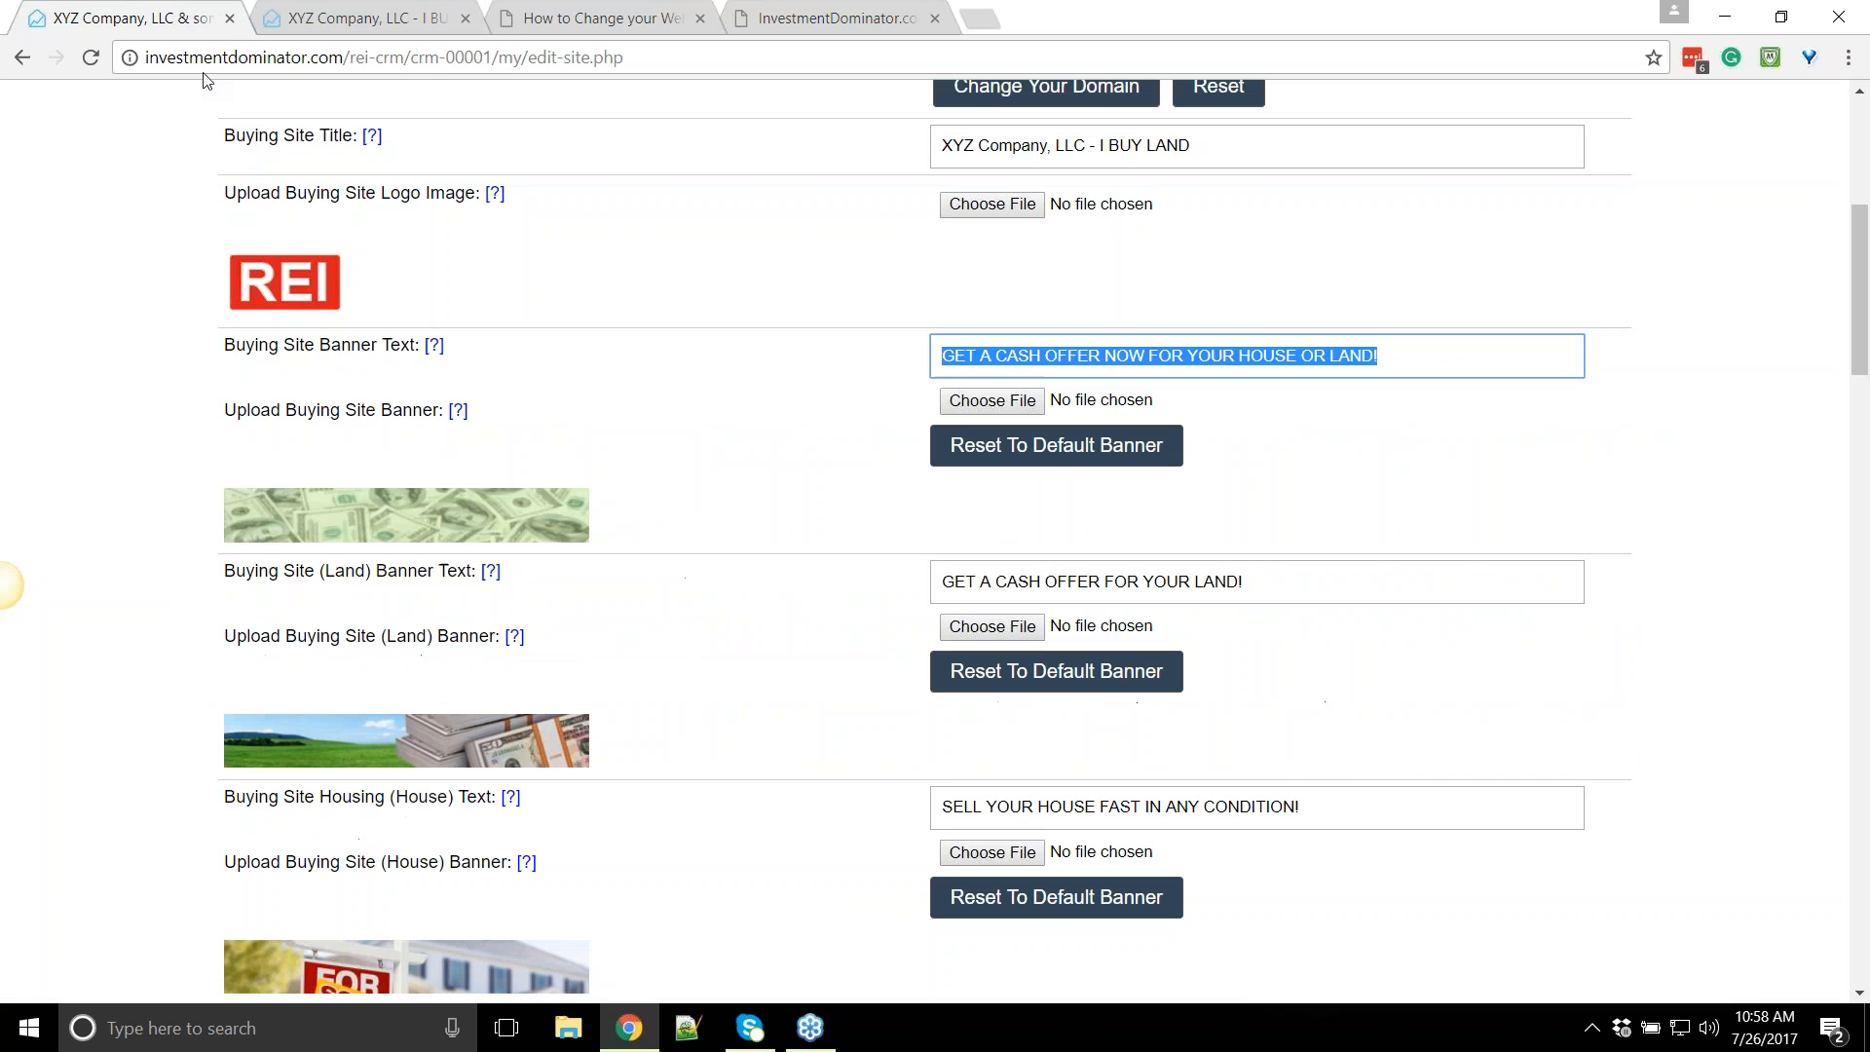
Replace the Buying Site Banner Text with "I BUY LAND"
{"action": "left_click", "coordinate": [1101, 358]}
{"action": "left_click_drag", "start_coordinate": [1395, 361], "coordinate": [888, 362]}
{"action": "left_click", "coordinate": [806, 416]}
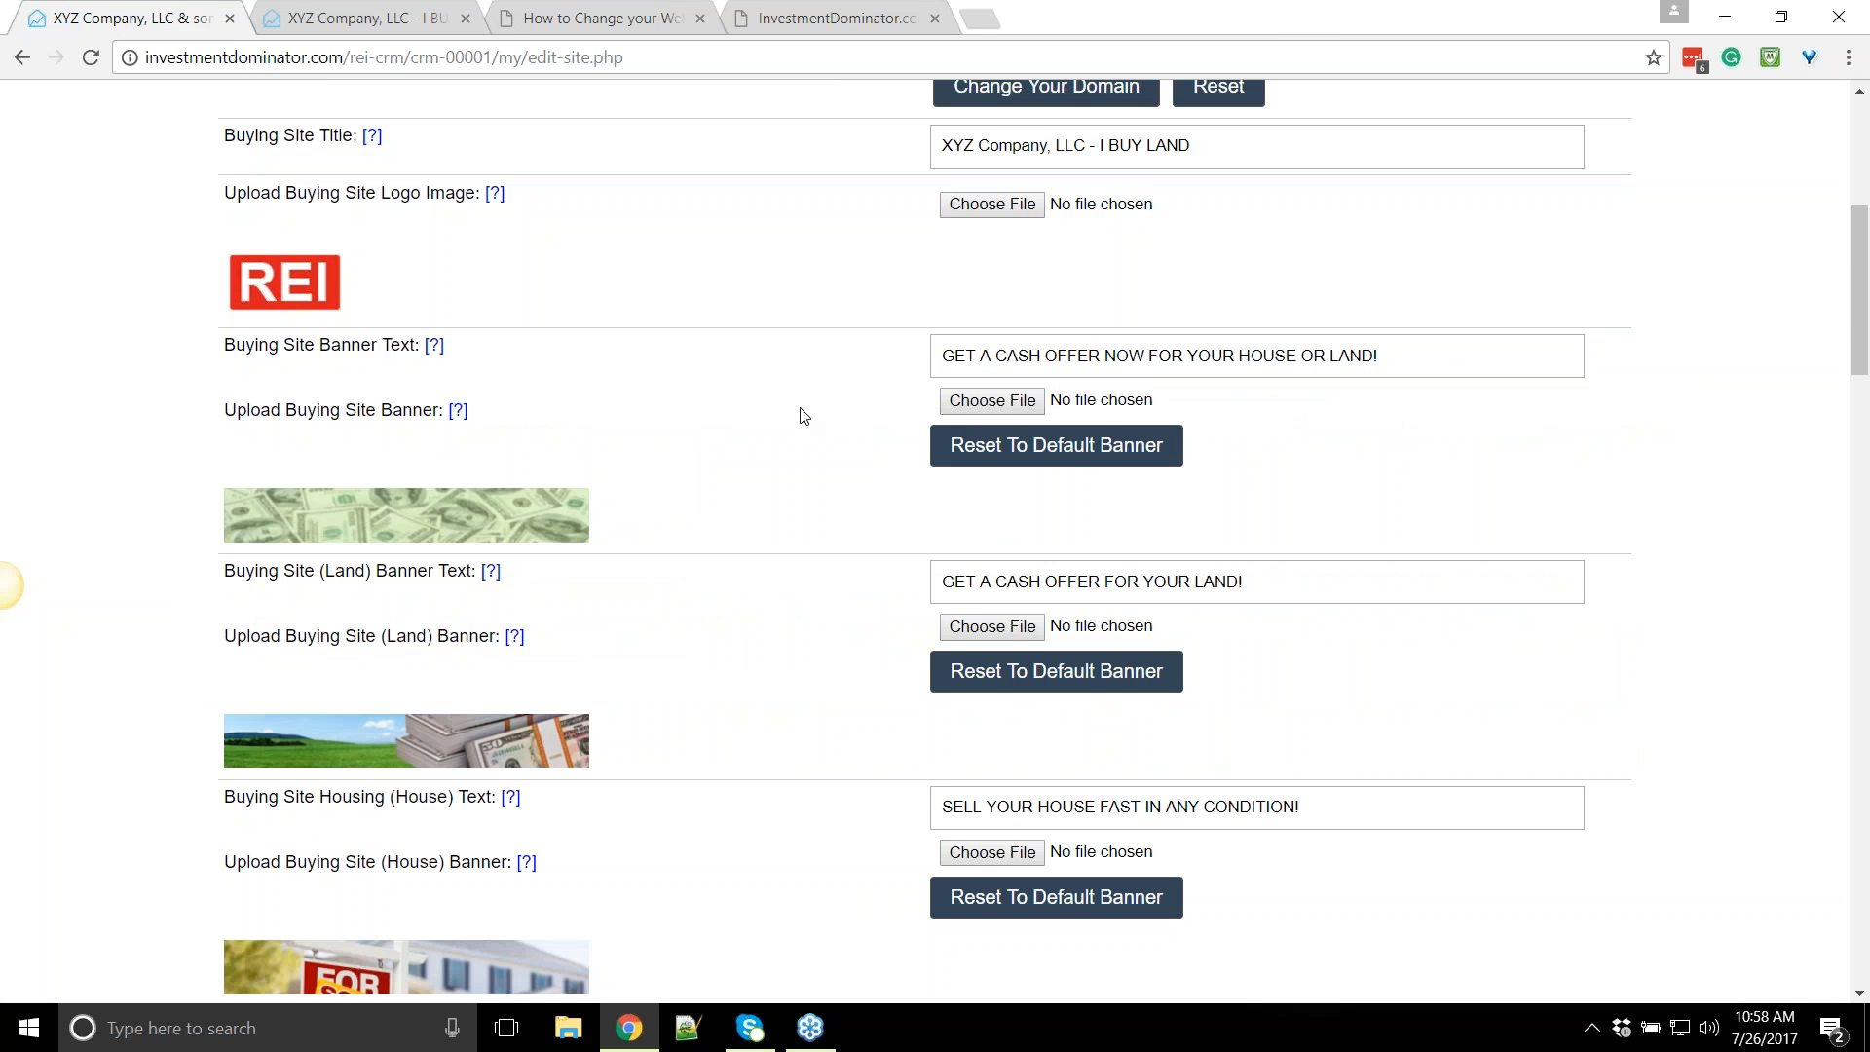
{"action": "left_click_drag", "start_coordinate": [1384, 358], "coordinate": [932, 332]}
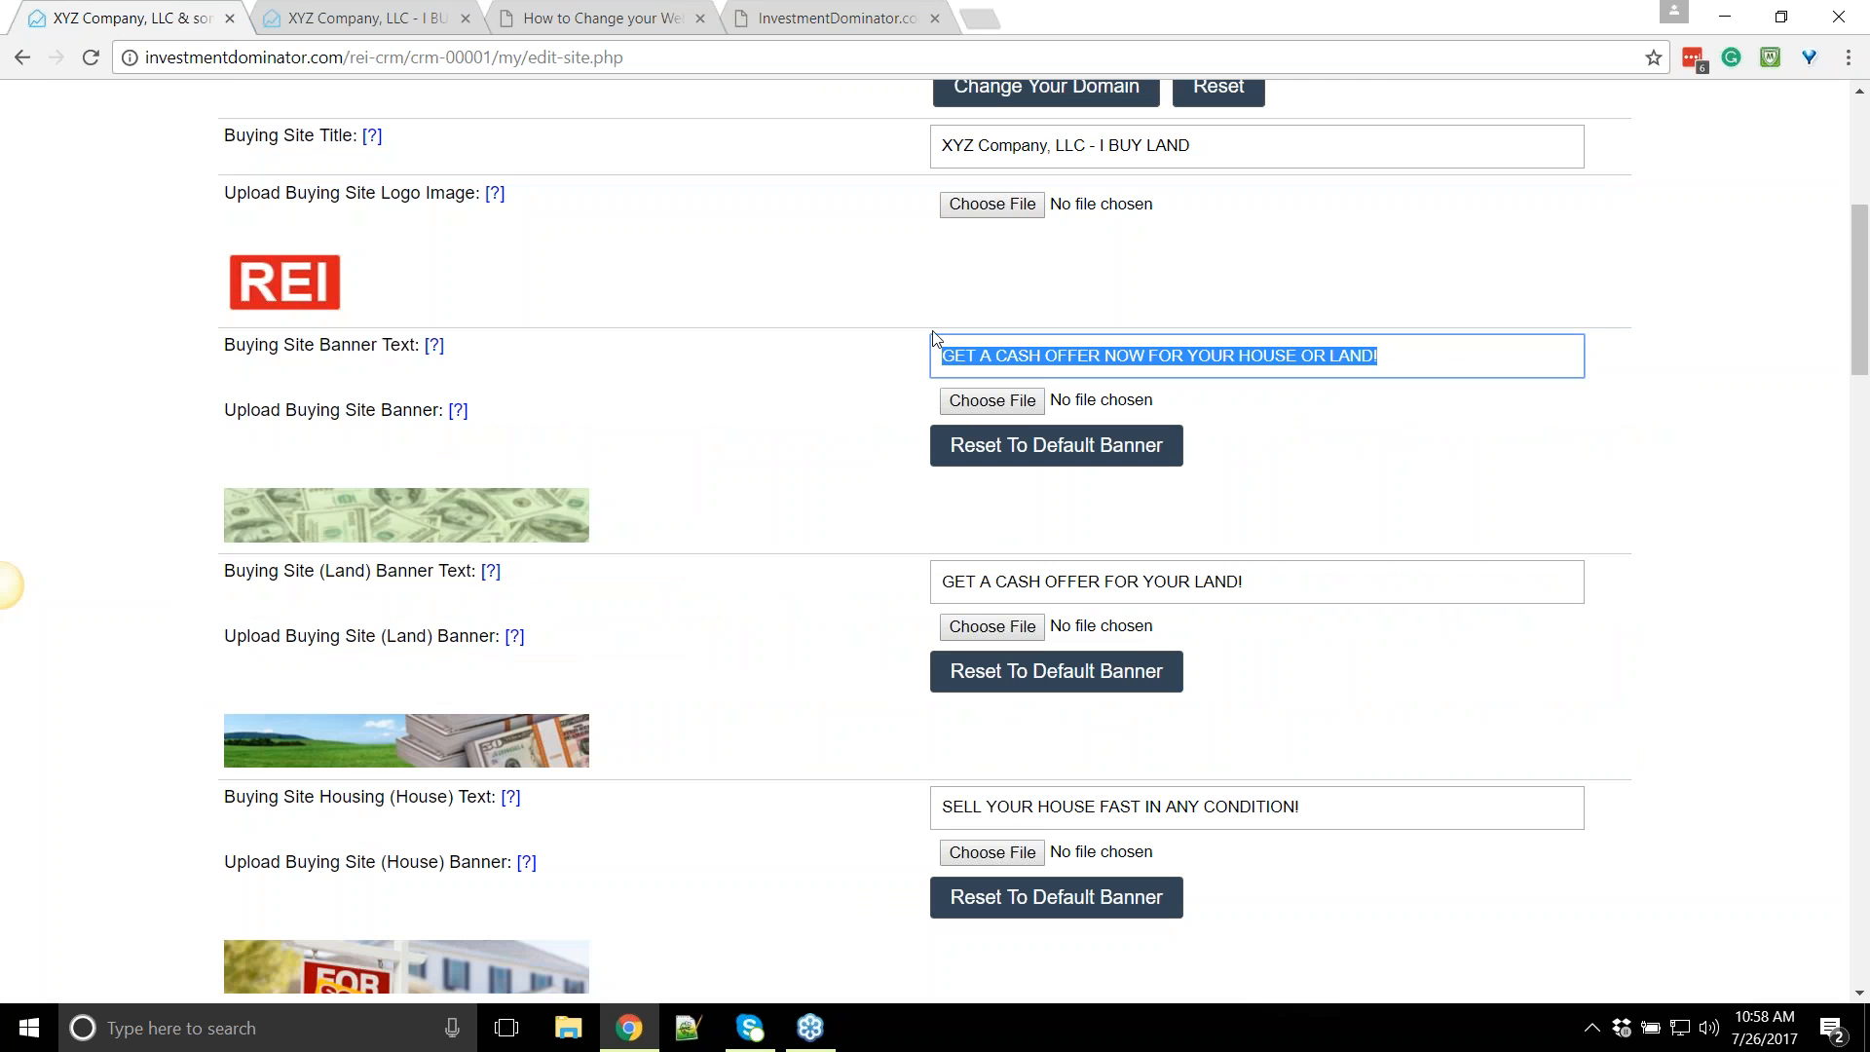
{"action": "type", "text": "I BUY LAND"}
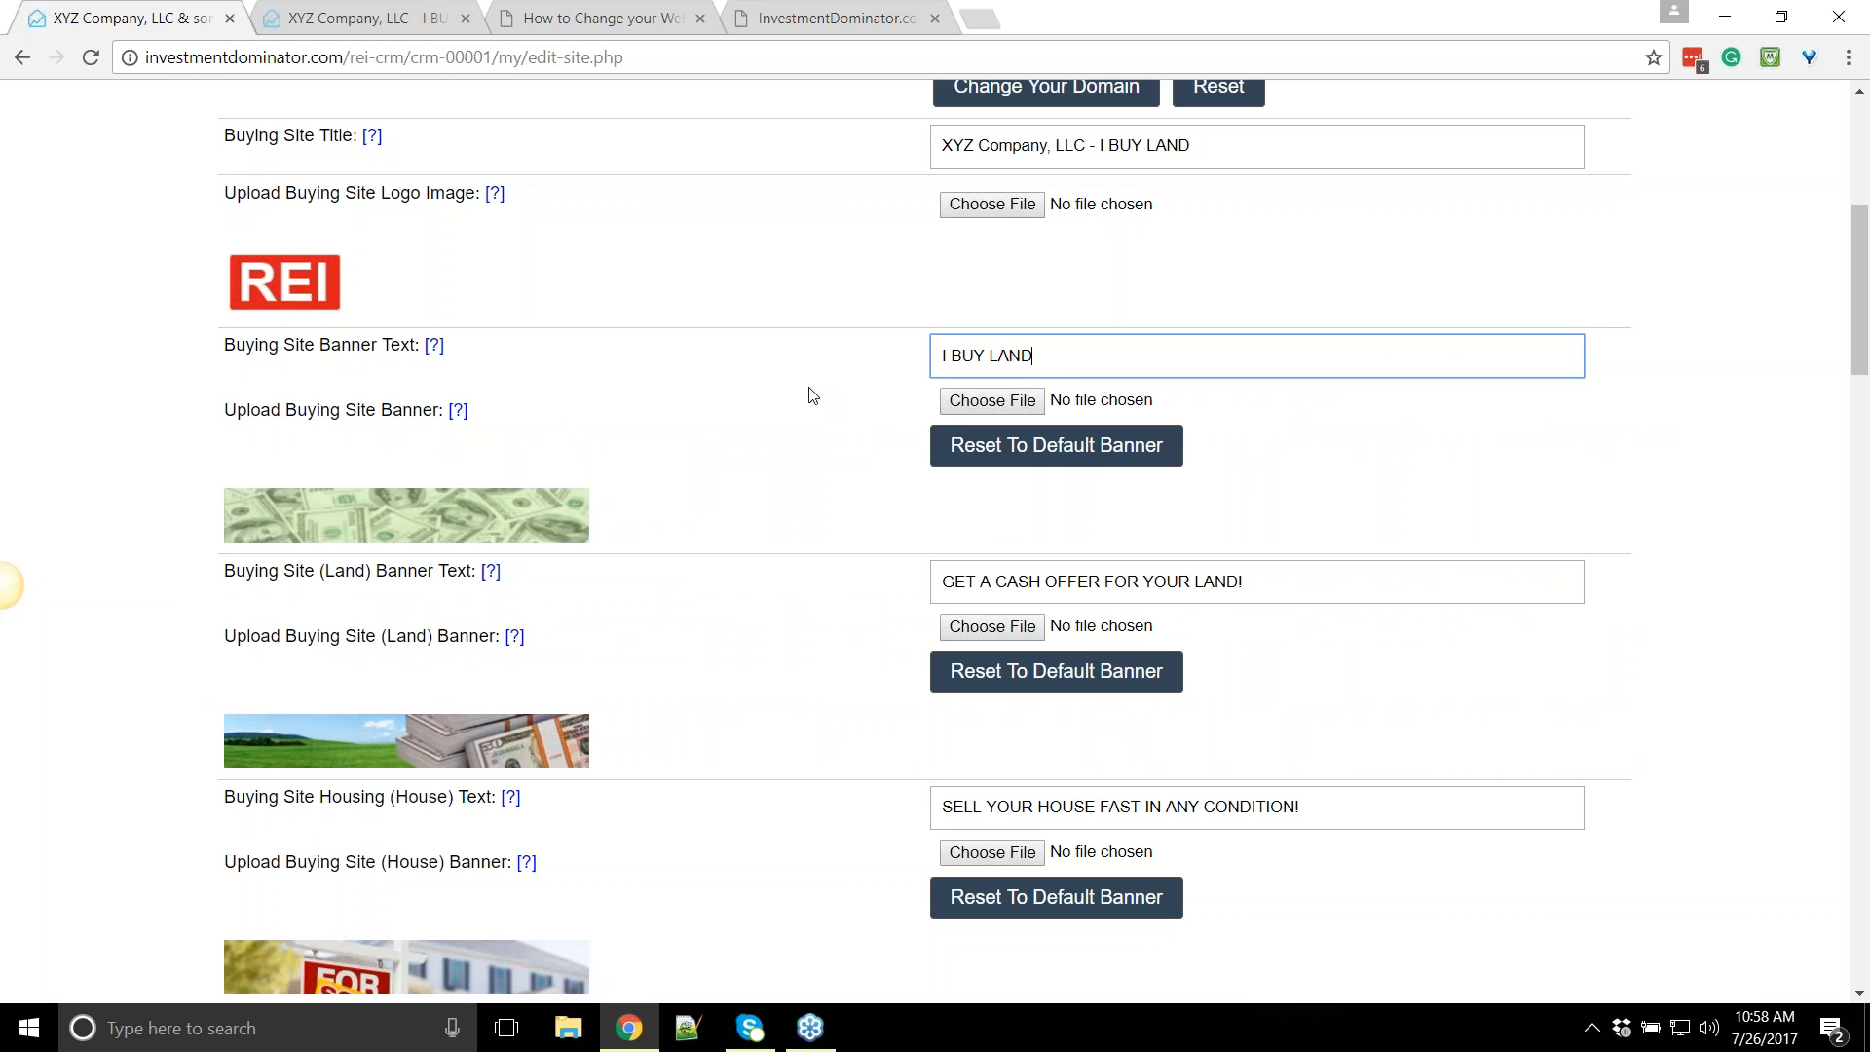
{"action": "left_click", "coordinate": [683, 437]}
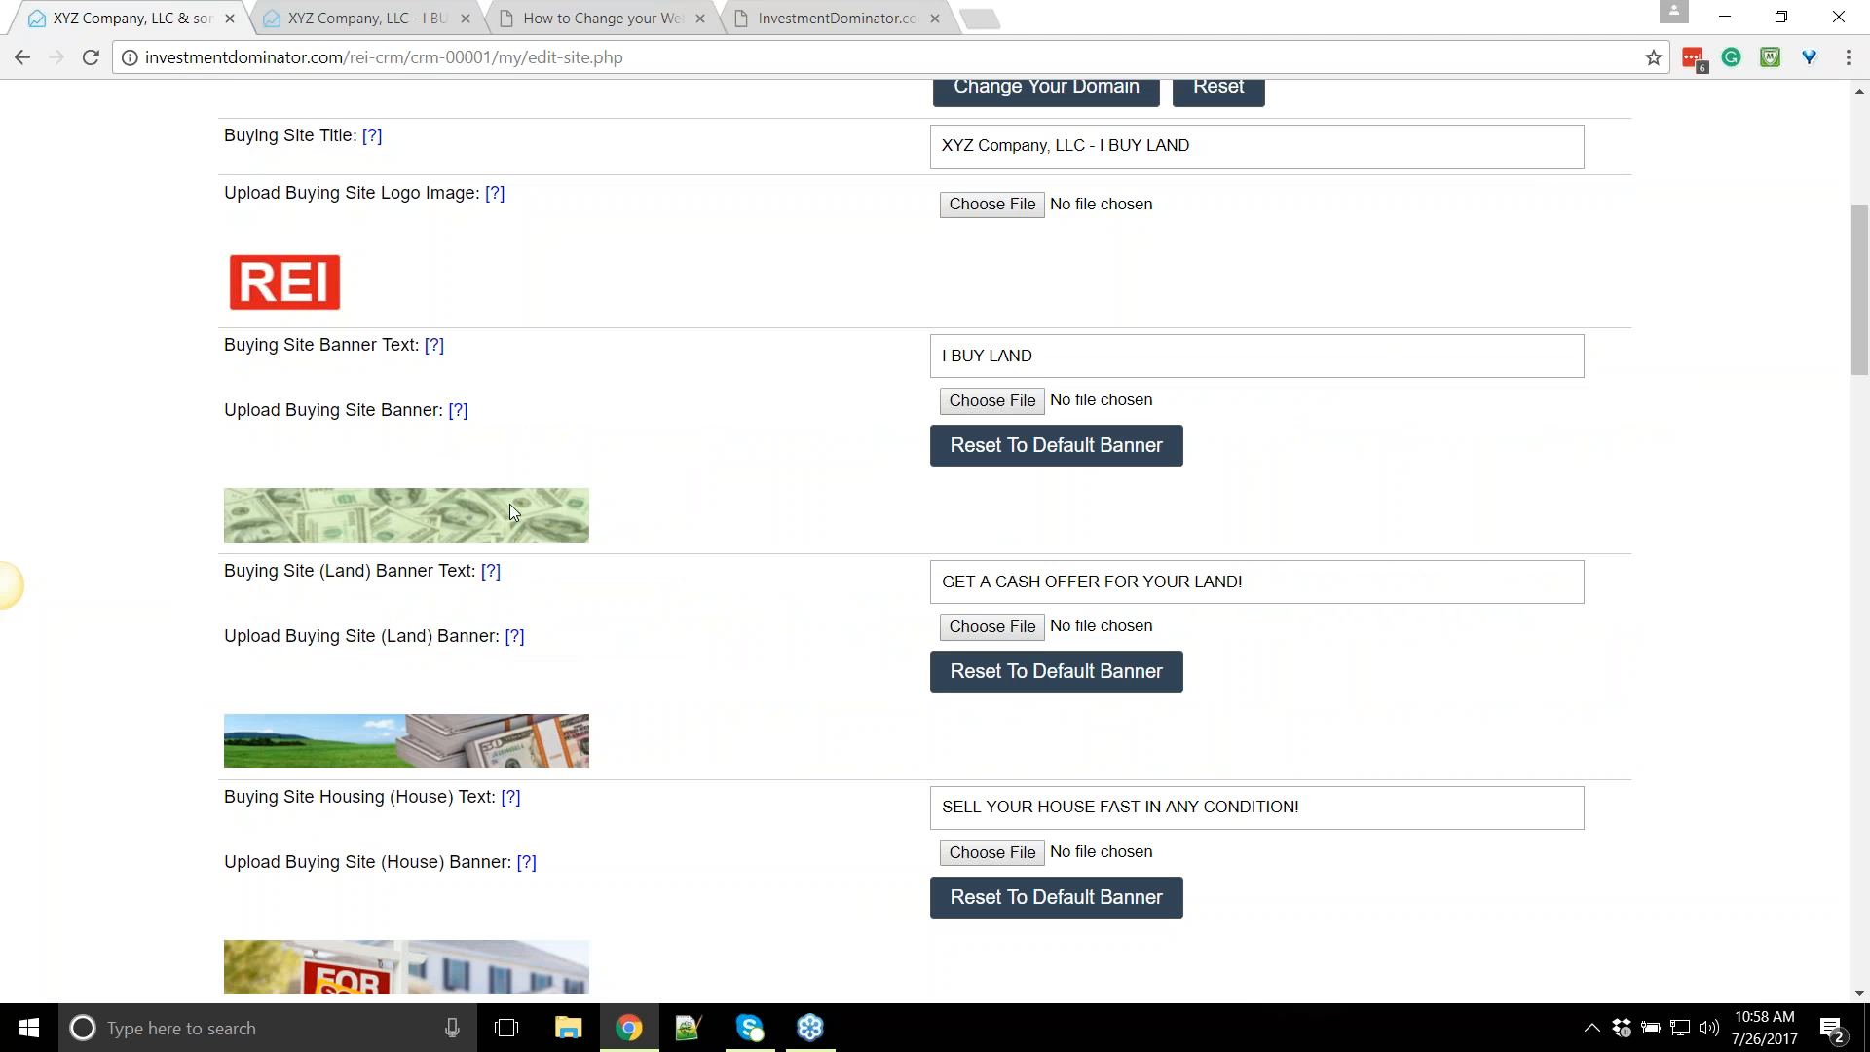
Try to upload 1-2.jpg as the buying site banner, cropped to a wide strip across the mountain ridge
{"action": "left_click", "coordinate": [985, 400]}
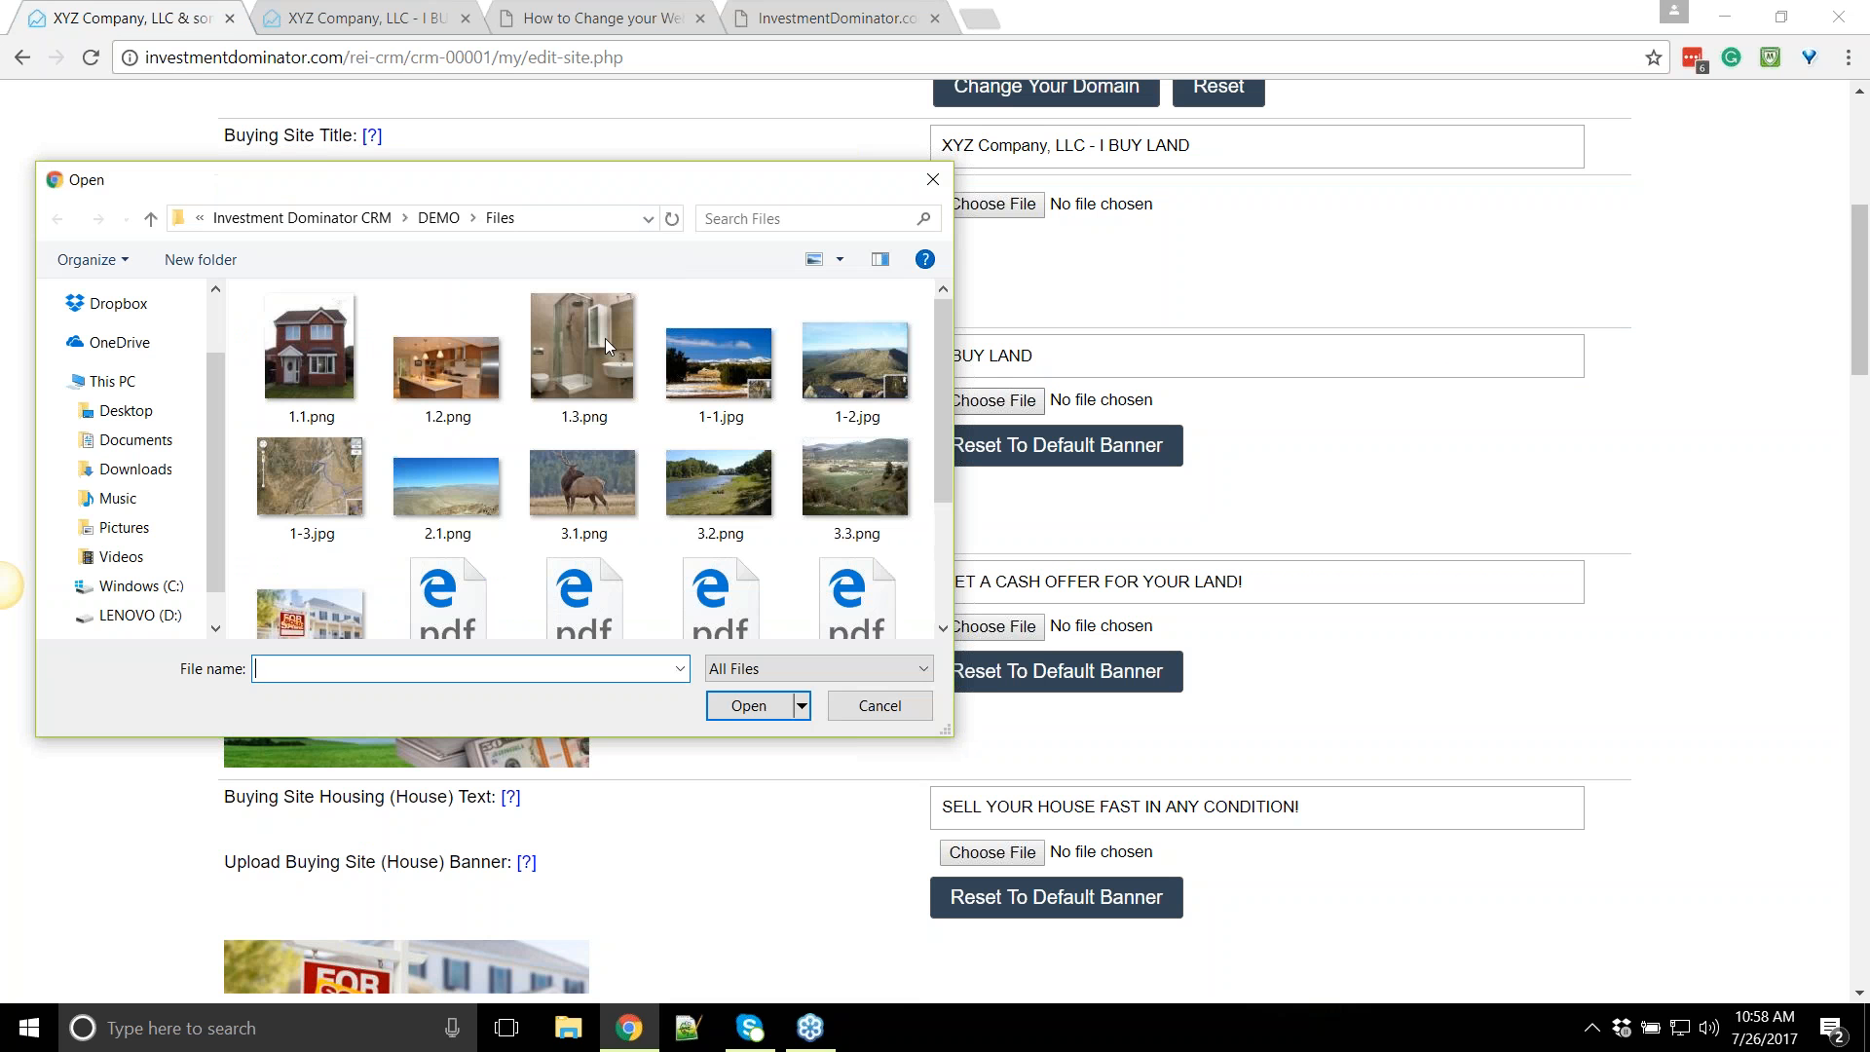
{"action": "double_click", "coordinate": [868, 360]}
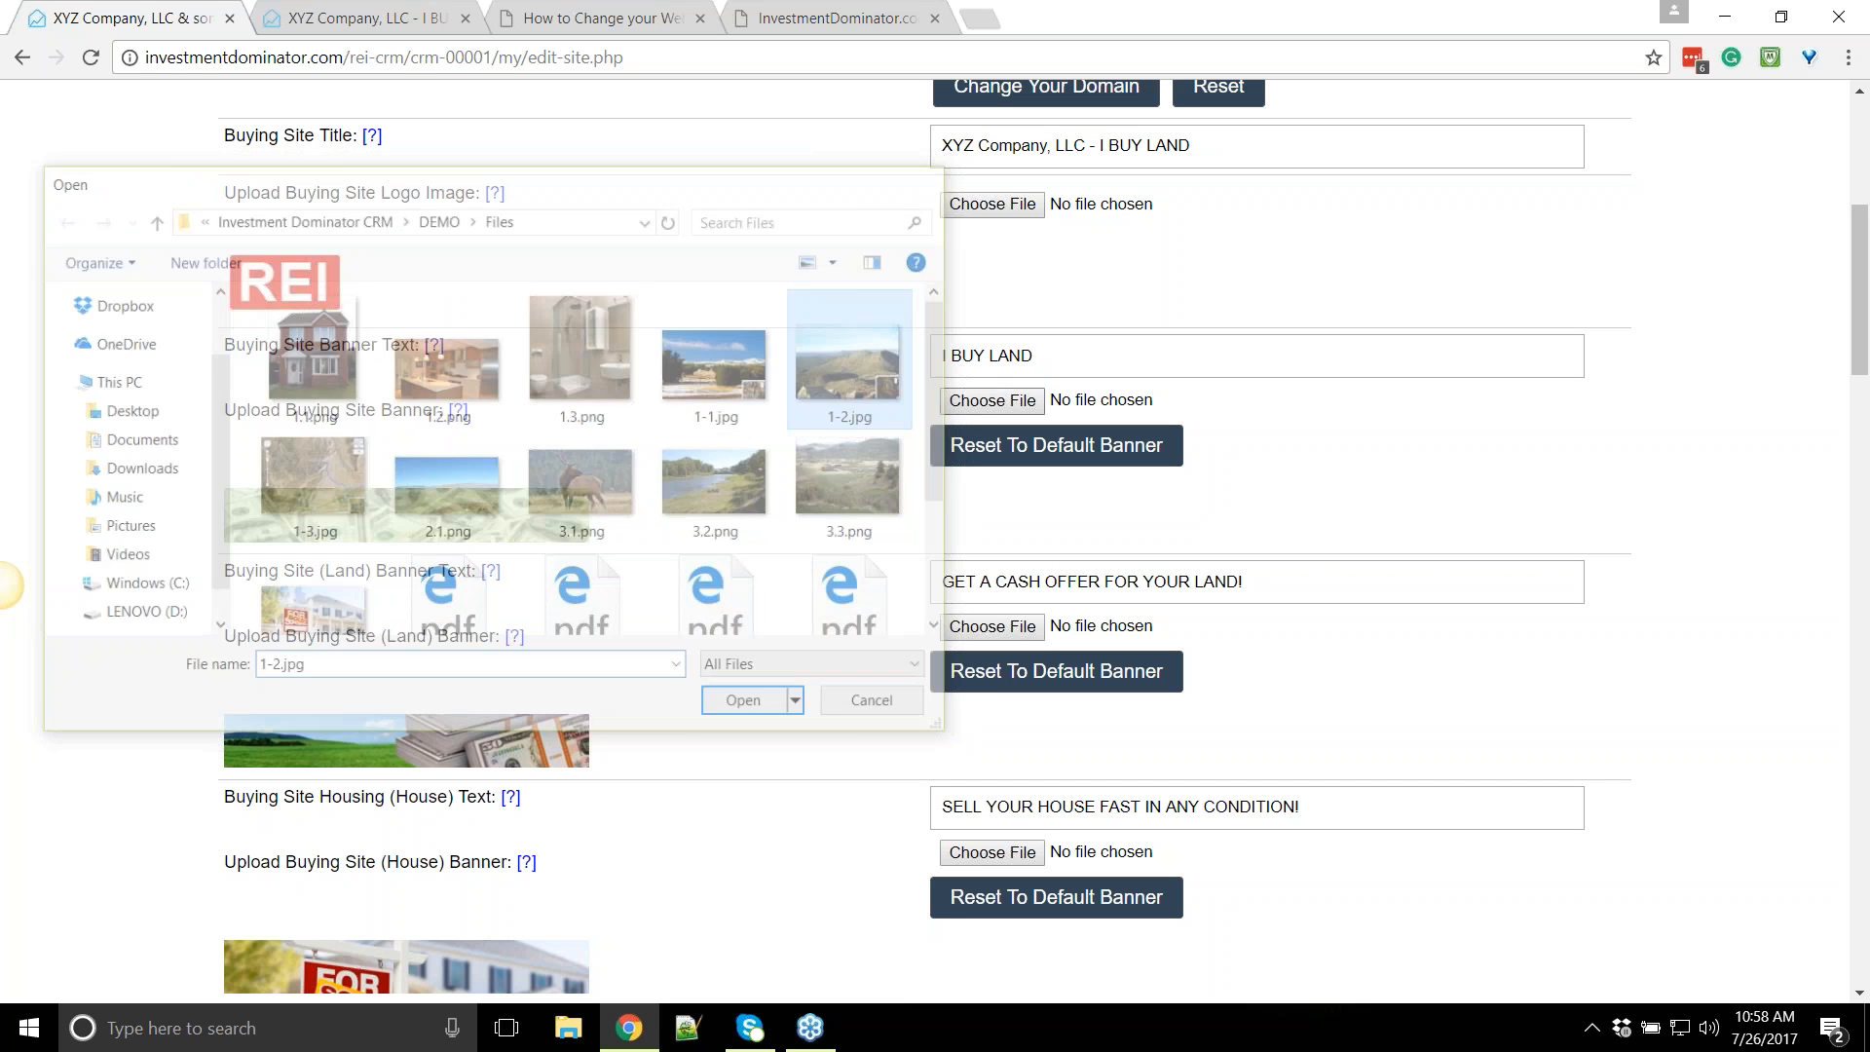
{"action": "left_click_drag", "start_coordinate": [1066, 512], "coordinate": [1007, 577]}
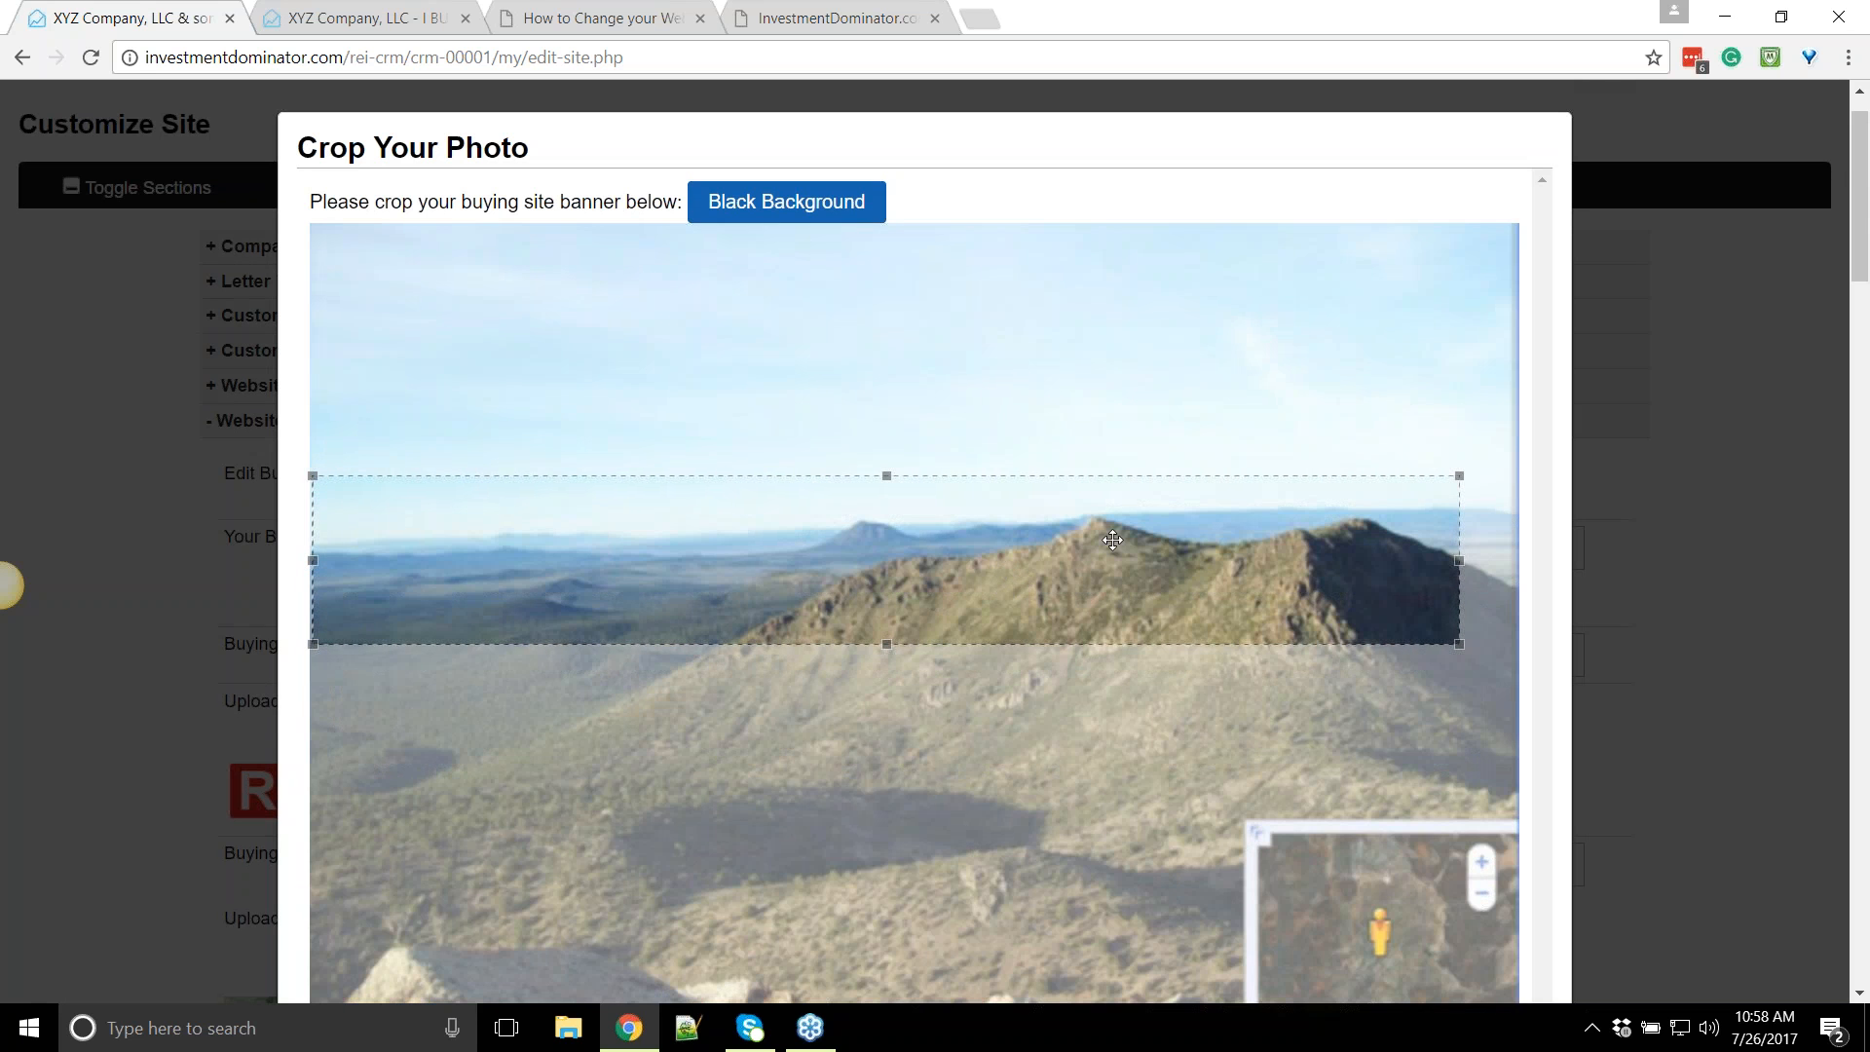
{"action": "scroll", "coordinate": [1165, 359], "scroll_direction": "down", "scroll_amount": 4}
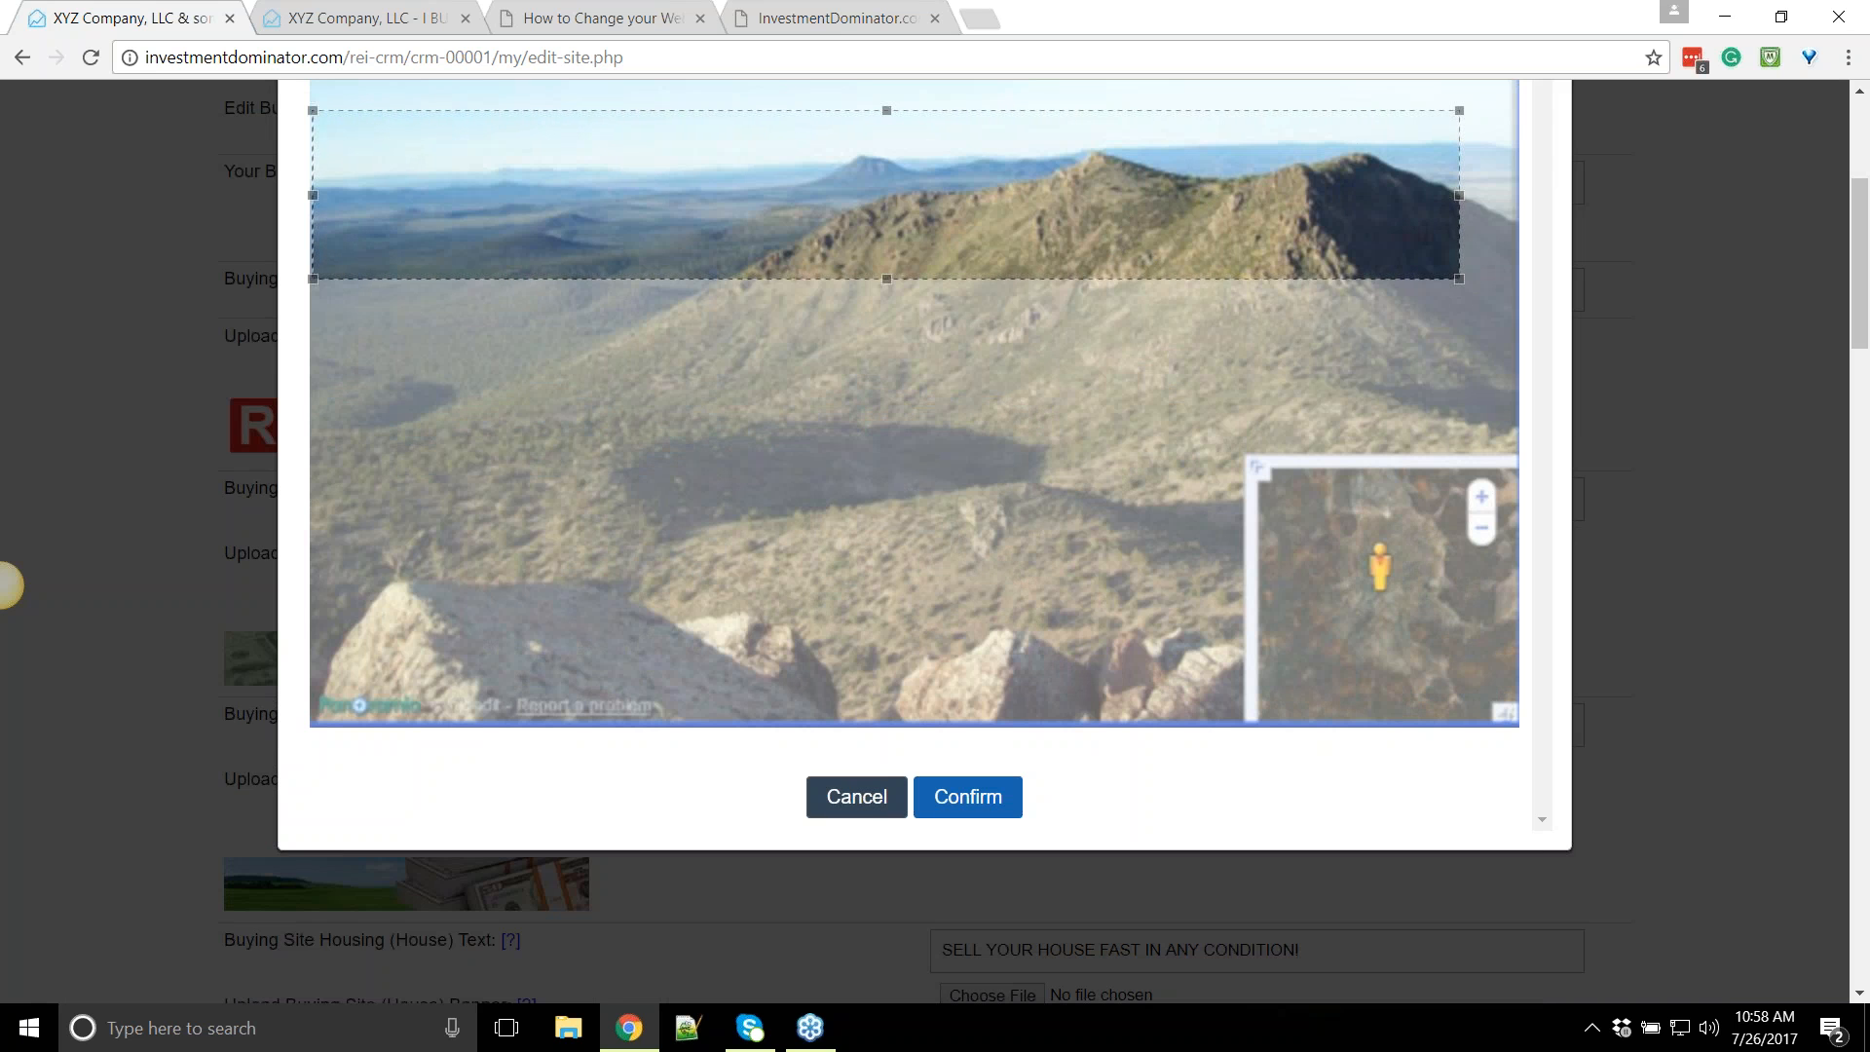
{"action": "left_click", "coordinate": [954, 794]}
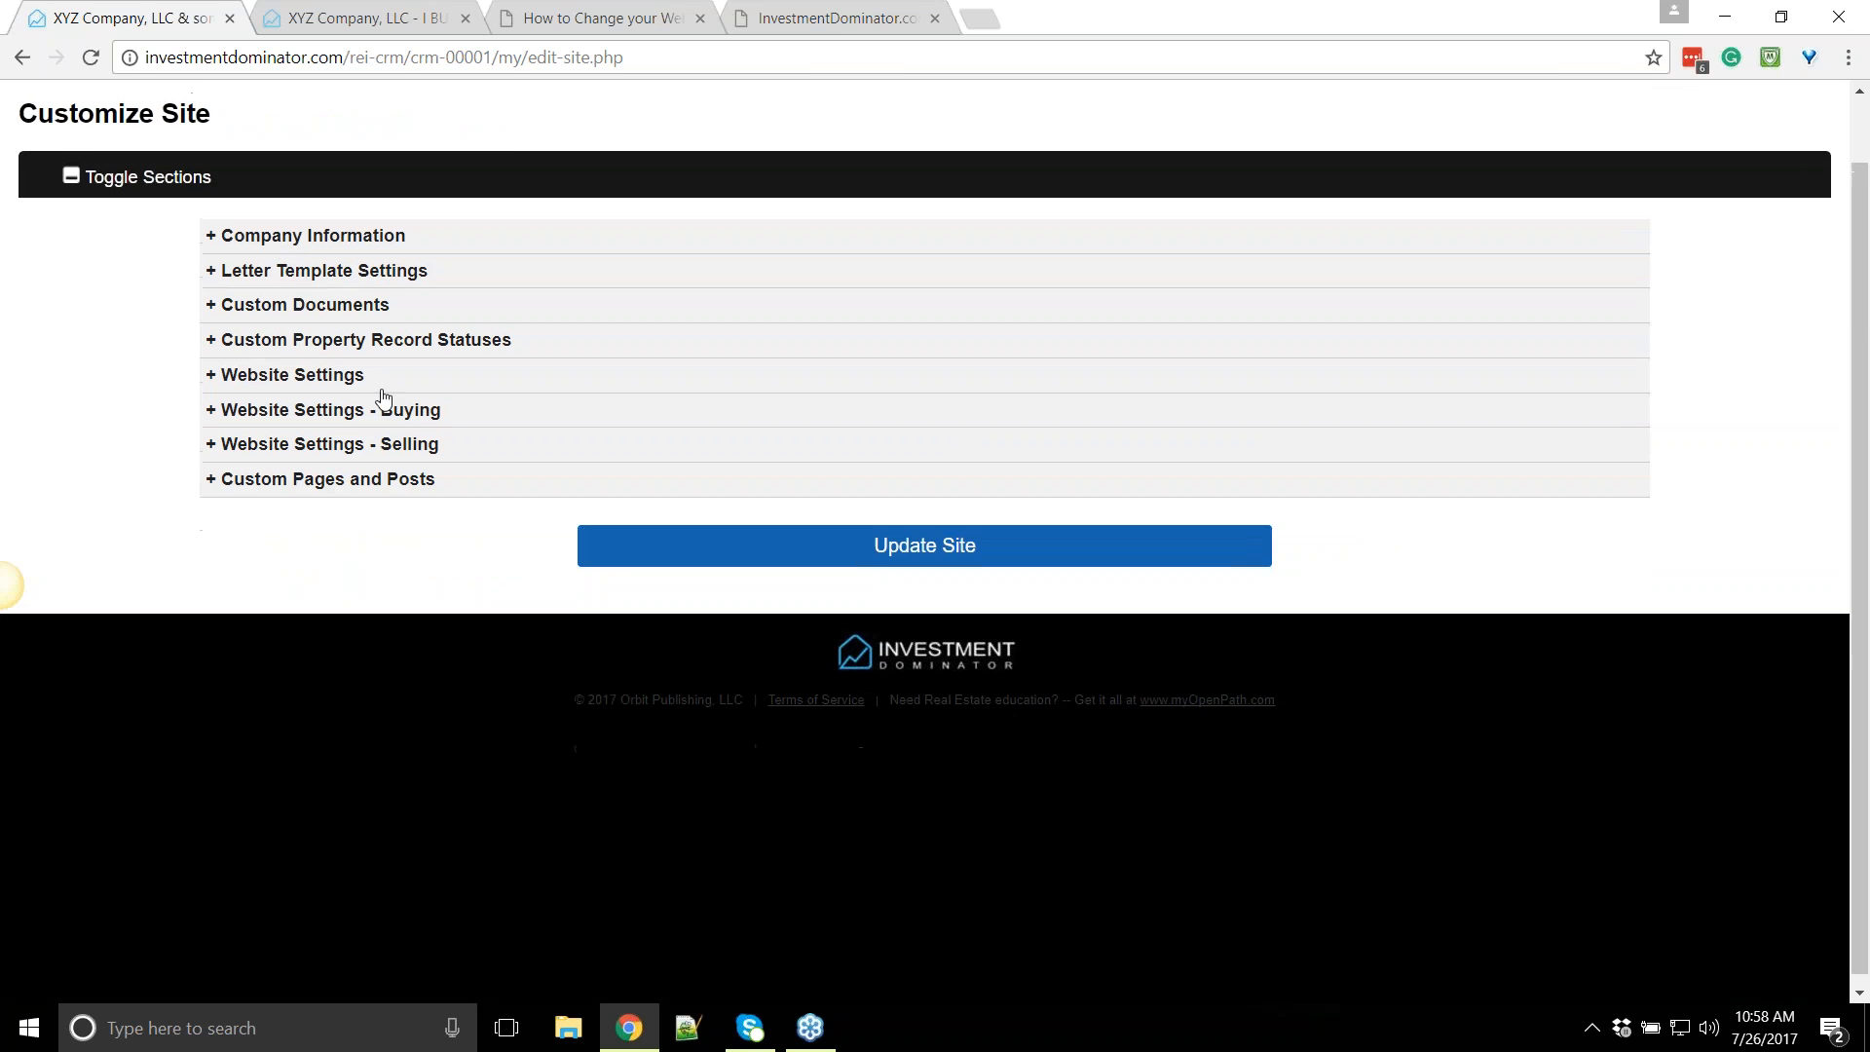
Expand the buying website settings and set the buying site banner text to "I BUY LAND"
{"action": "scroll", "coordinate": [382, 396], "scroll_direction": "up", "scroll_amount": 1}
{"action": "left_click", "coordinate": [394, 491]}
{"action": "scroll", "coordinate": [1254, 551], "scroll_direction": "down", "scroll_amount": 4}
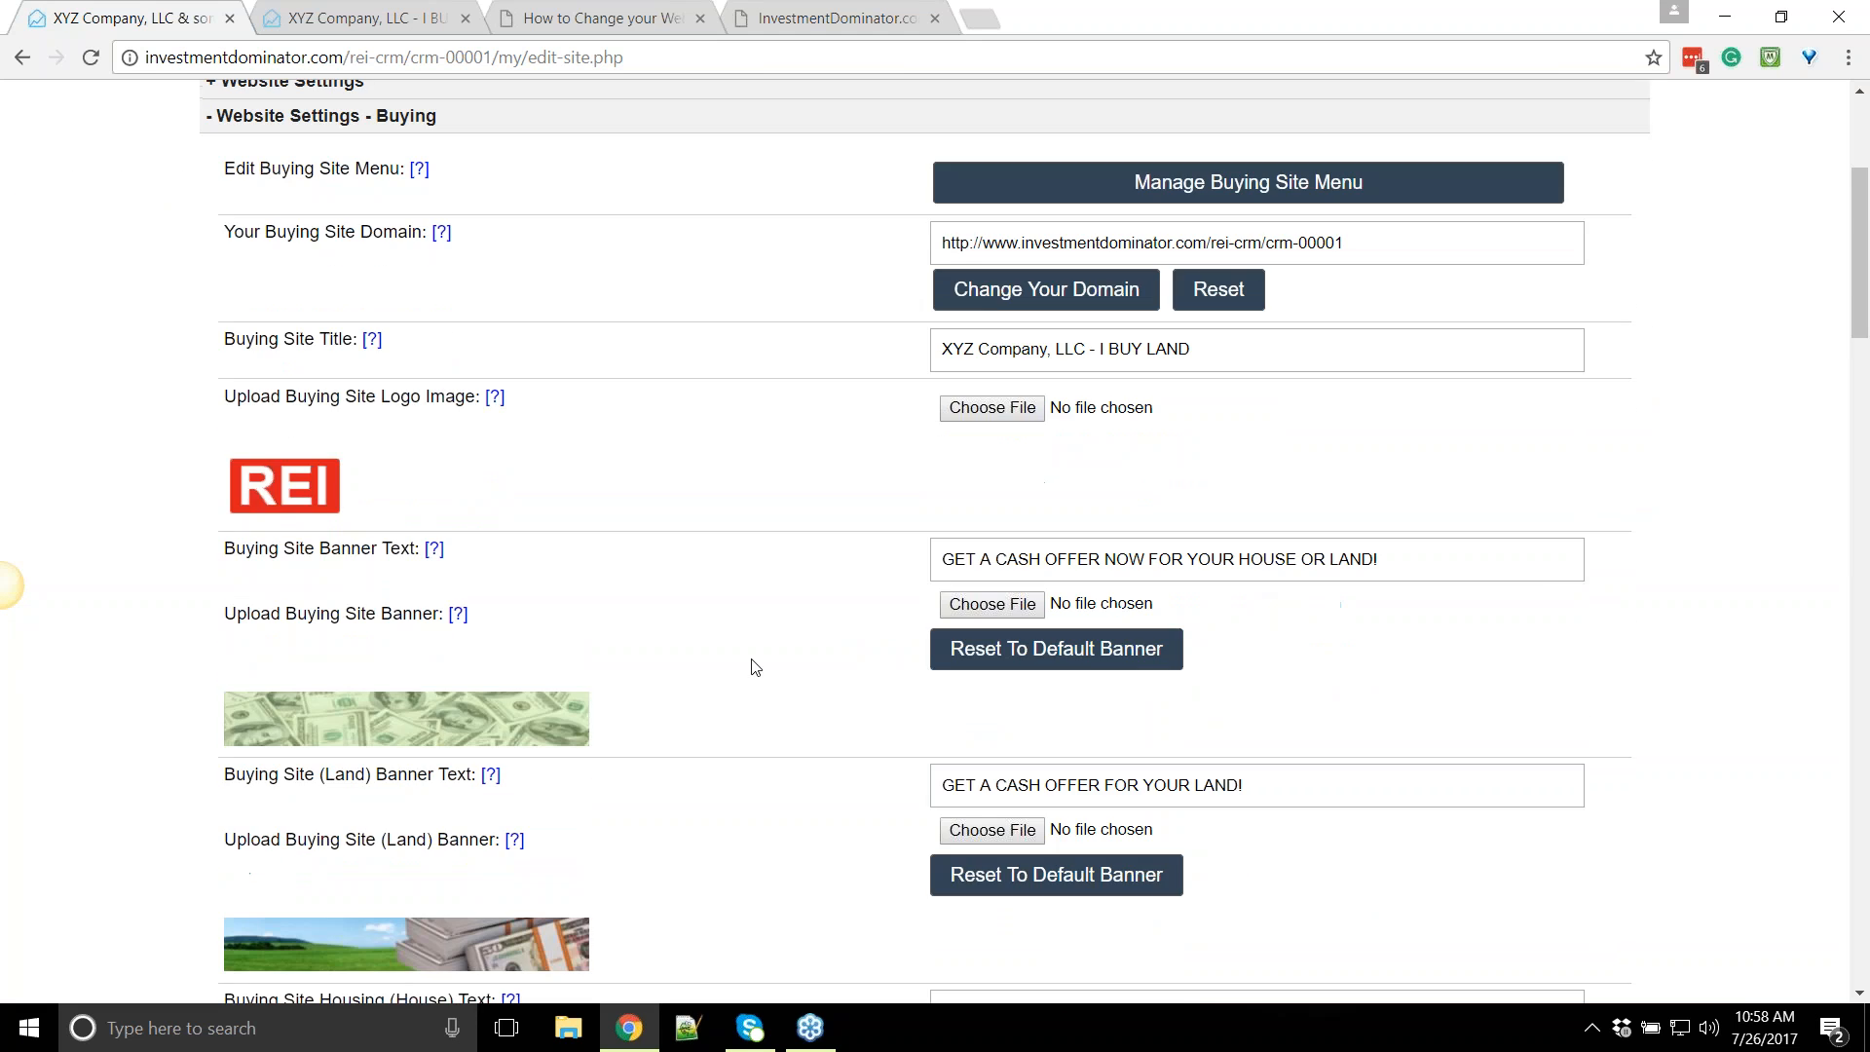
{"action": "left_click_drag", "start_coordinate": [1381, 560], "coordinate": [775, 580]}
{"action": "type", "text": "I"}
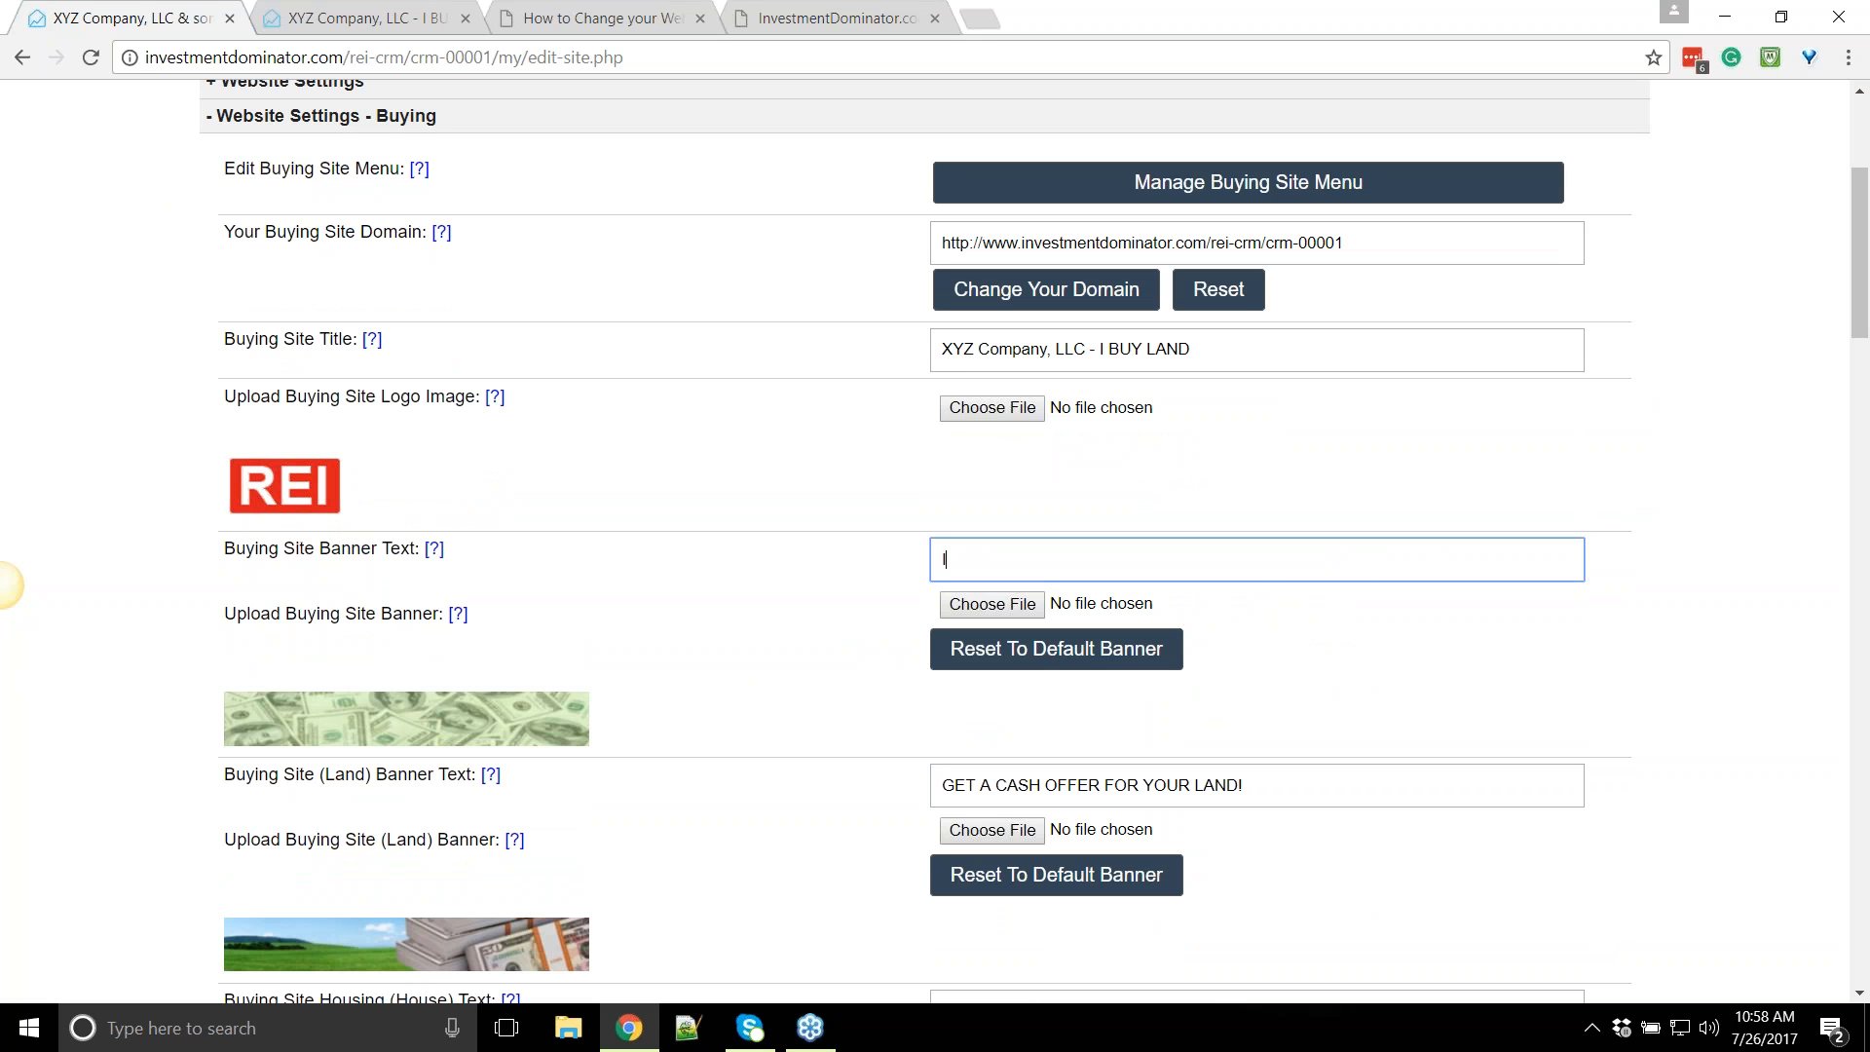
{"action": "type", "text": " BUY LAND"}
Upload 3.1.png as the buying site banner, cropped to a full-width strip across the elk's head and lower antlers
{"action": "left_click", "coordinate": [972, 614]}
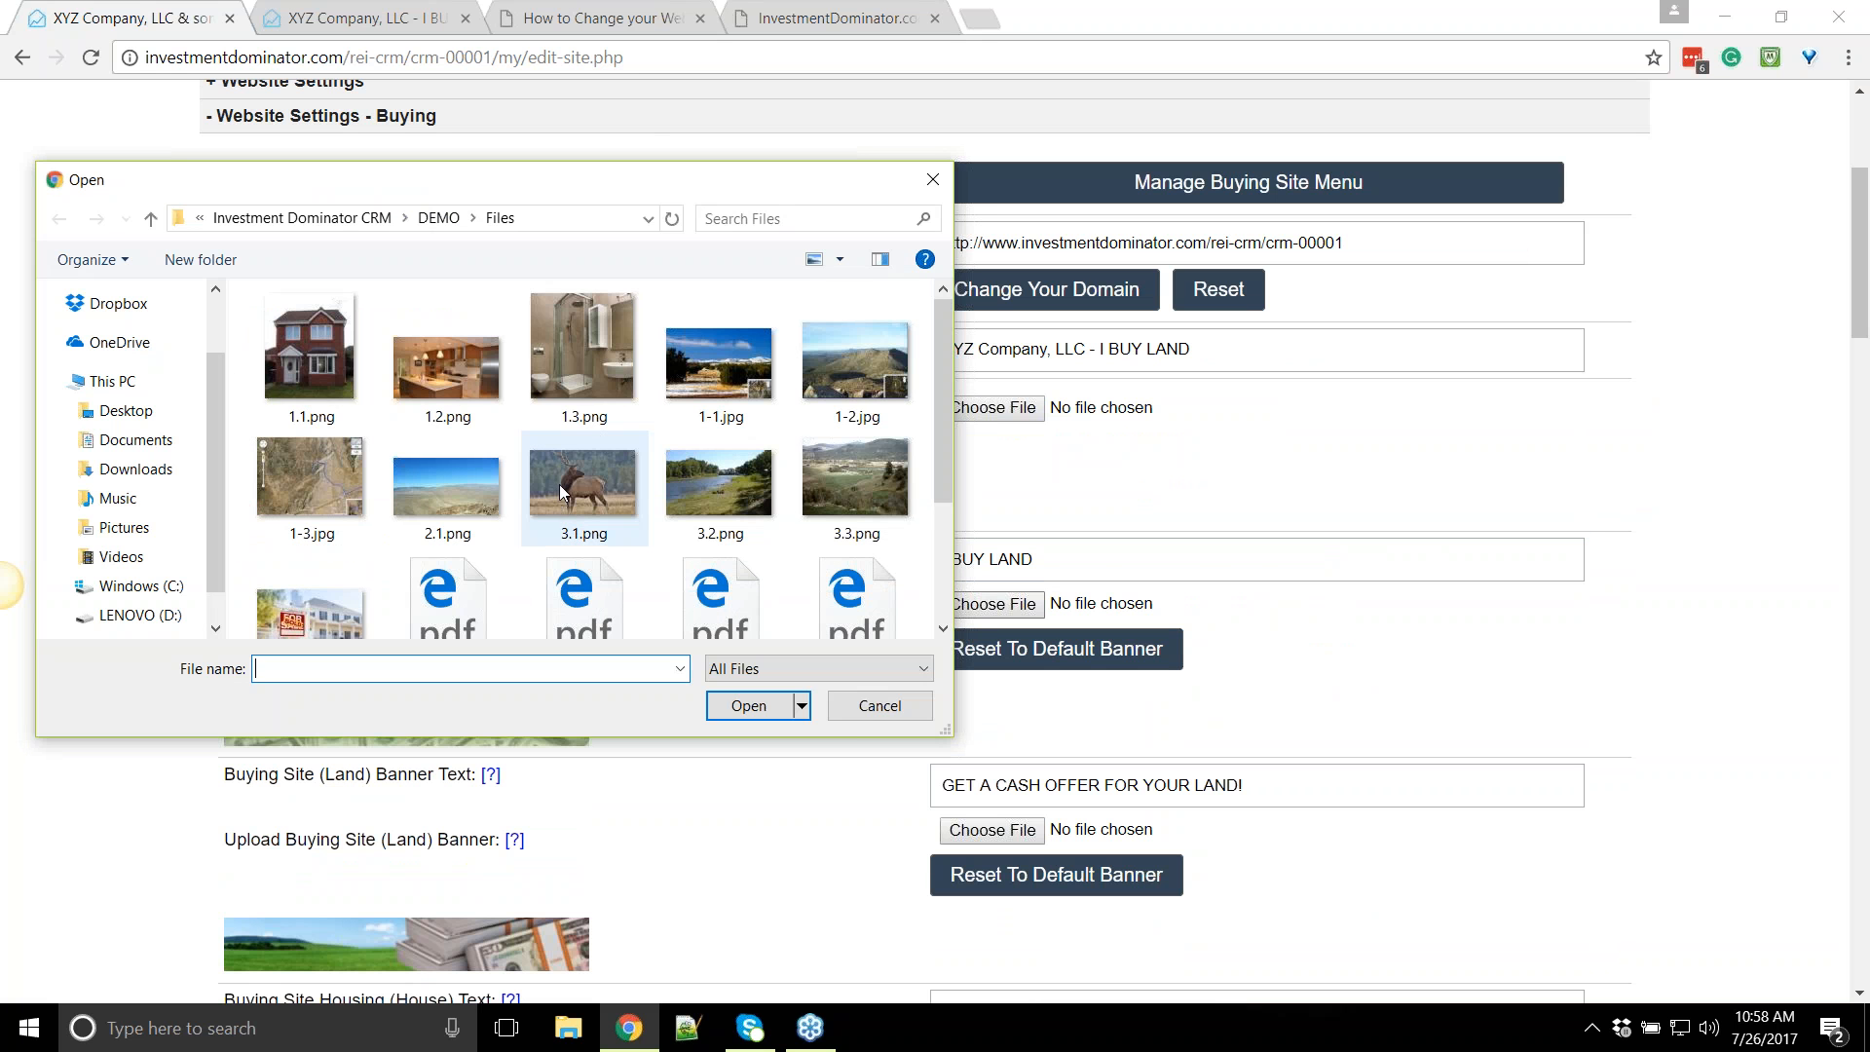
{"action": "left_click", "coordinate": [584, 483]}
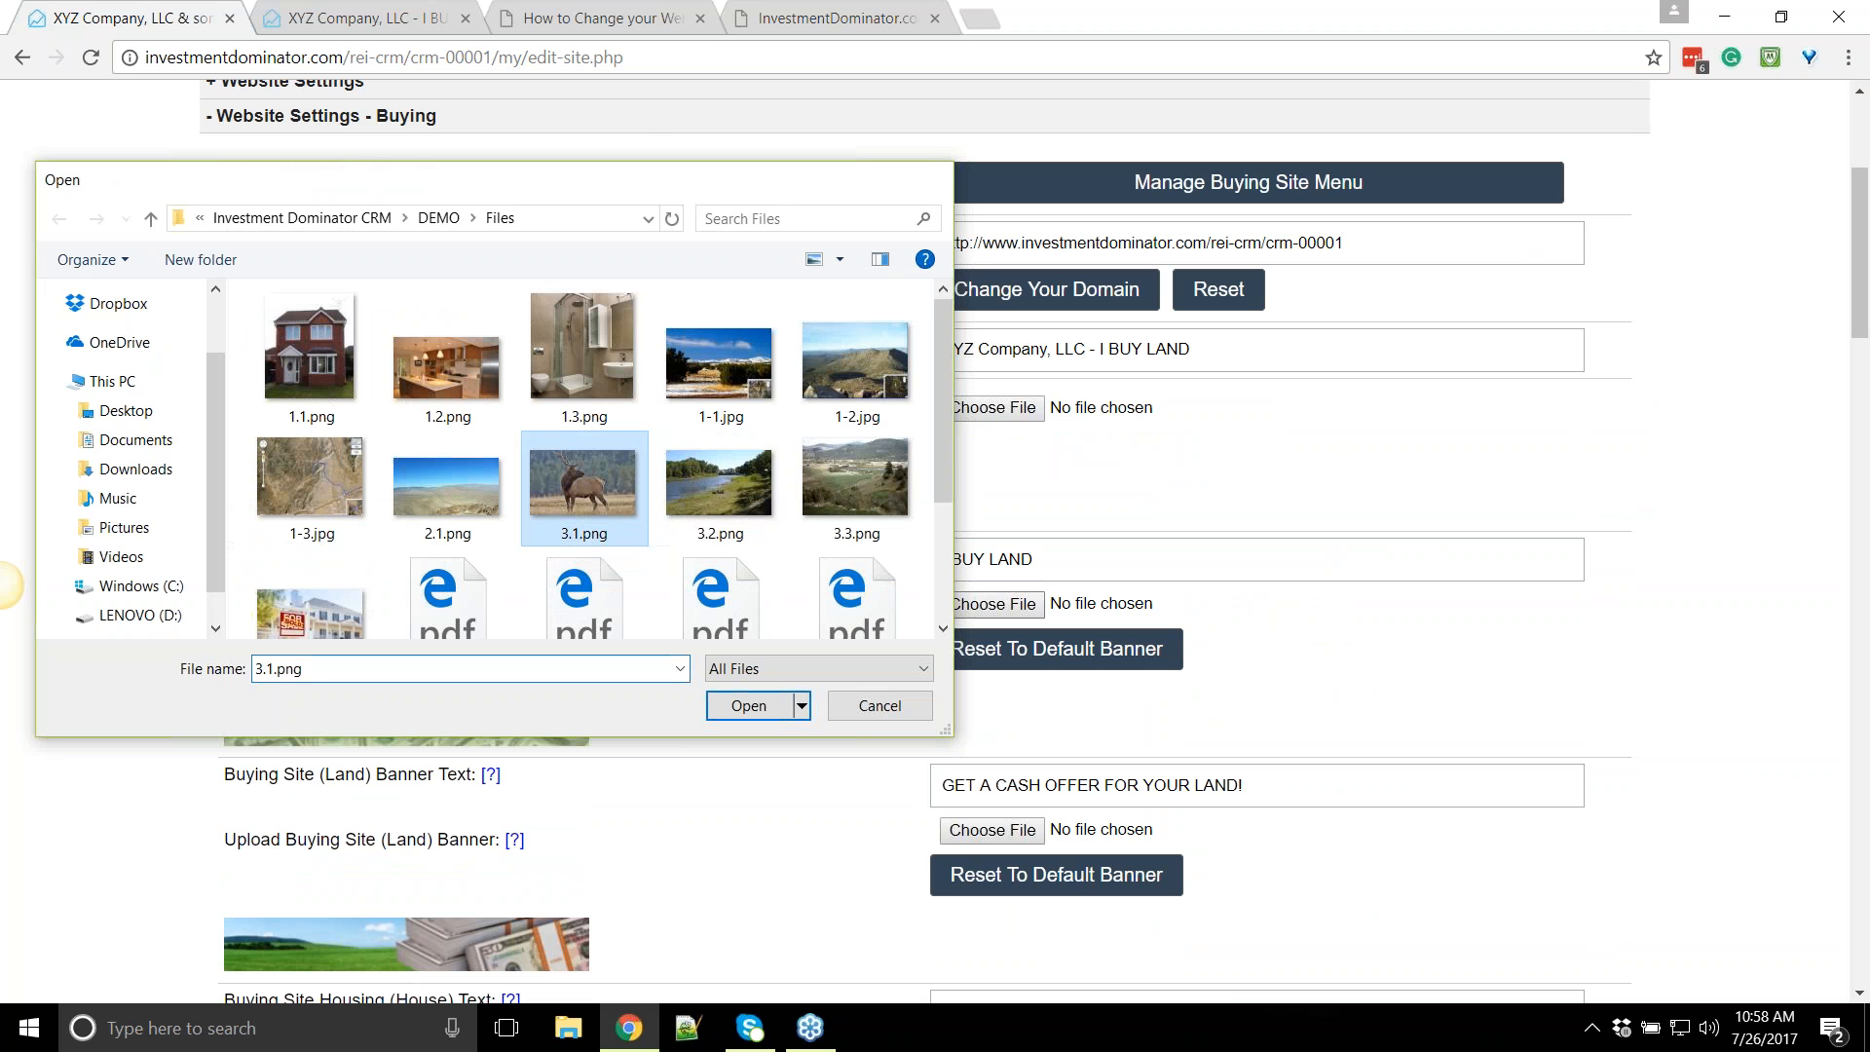
{"action": "double_click", "coordinate": [585, 482]}
{"action": "left_click_drag", "start_coordinate": [371, 273], "coordinate": [1297, 577]}
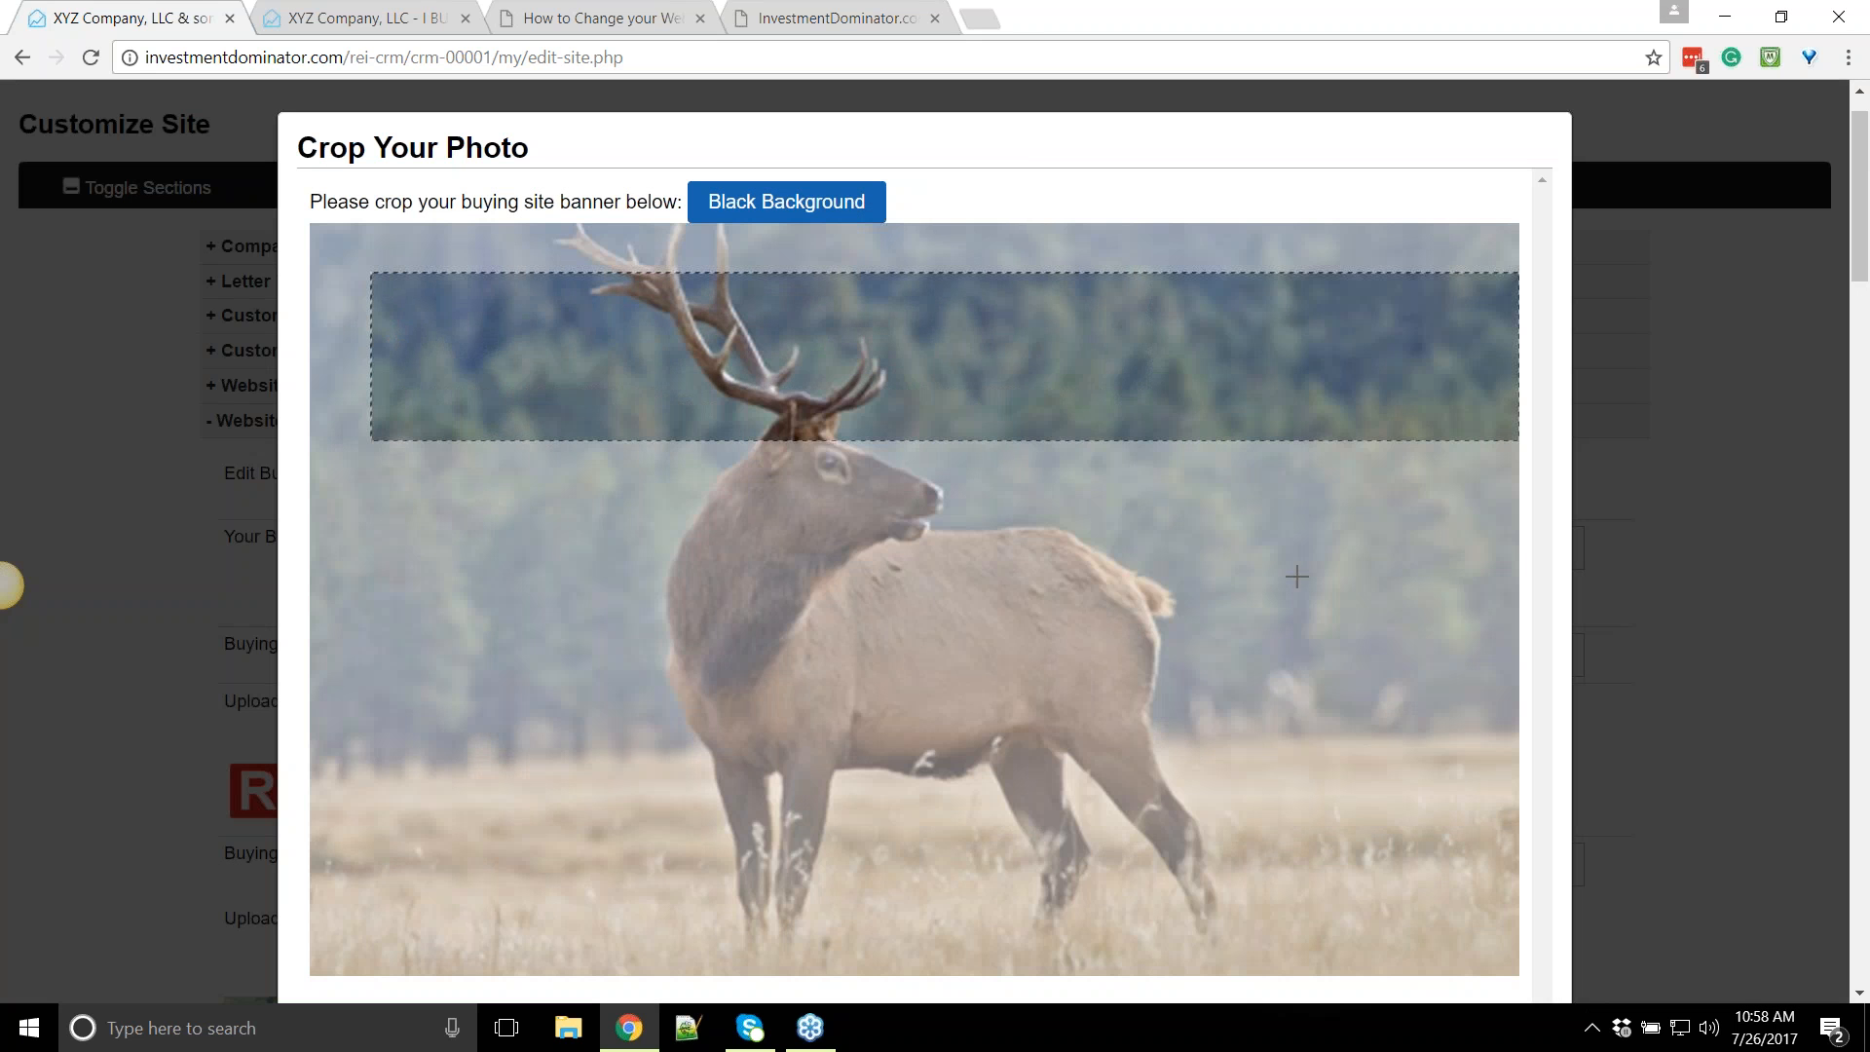
{"action": "left_click_drag", "start_coordinate": [1056, 308], "coordinate": [1077, 531]}
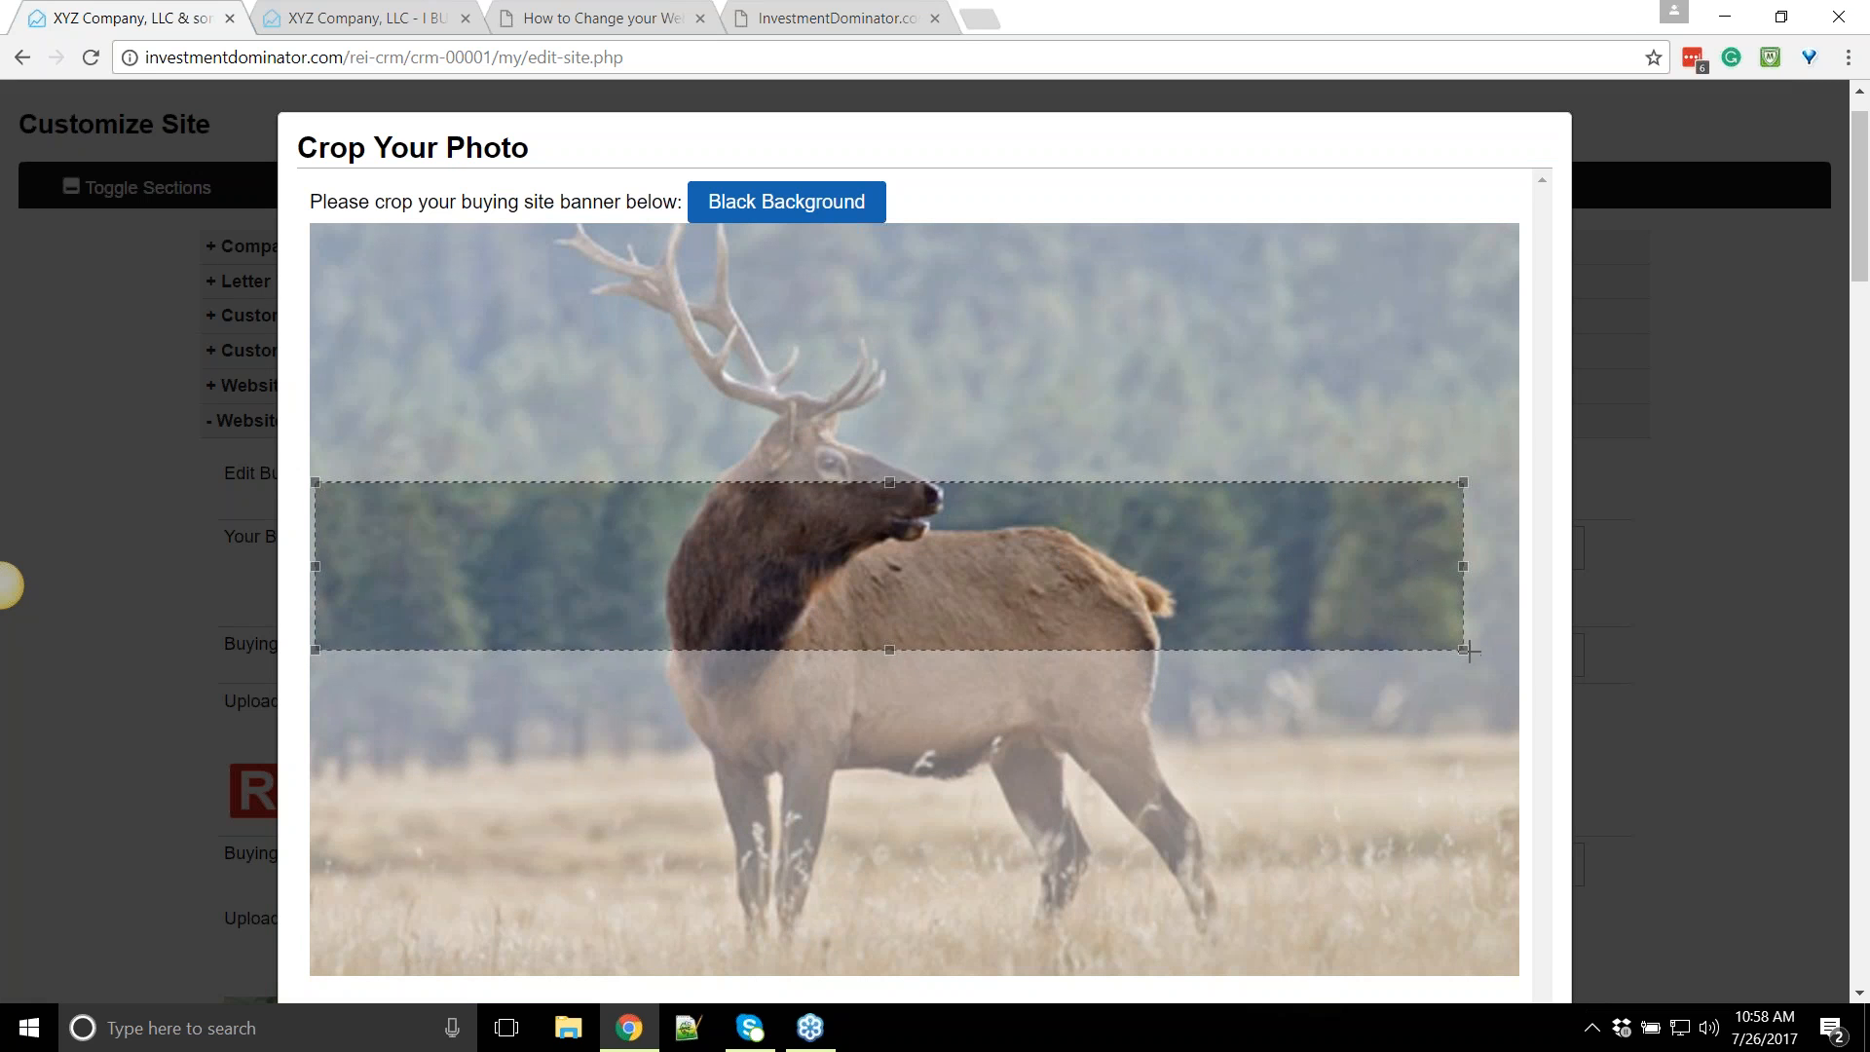
{"action": "left_click_drag", "start_coordinate": [1468, 651], "coordinate": [1519, 656]}
{"action": "left_click_drag", "start_coordinate": [1205, 557], "coordinate": [1185, 425]}
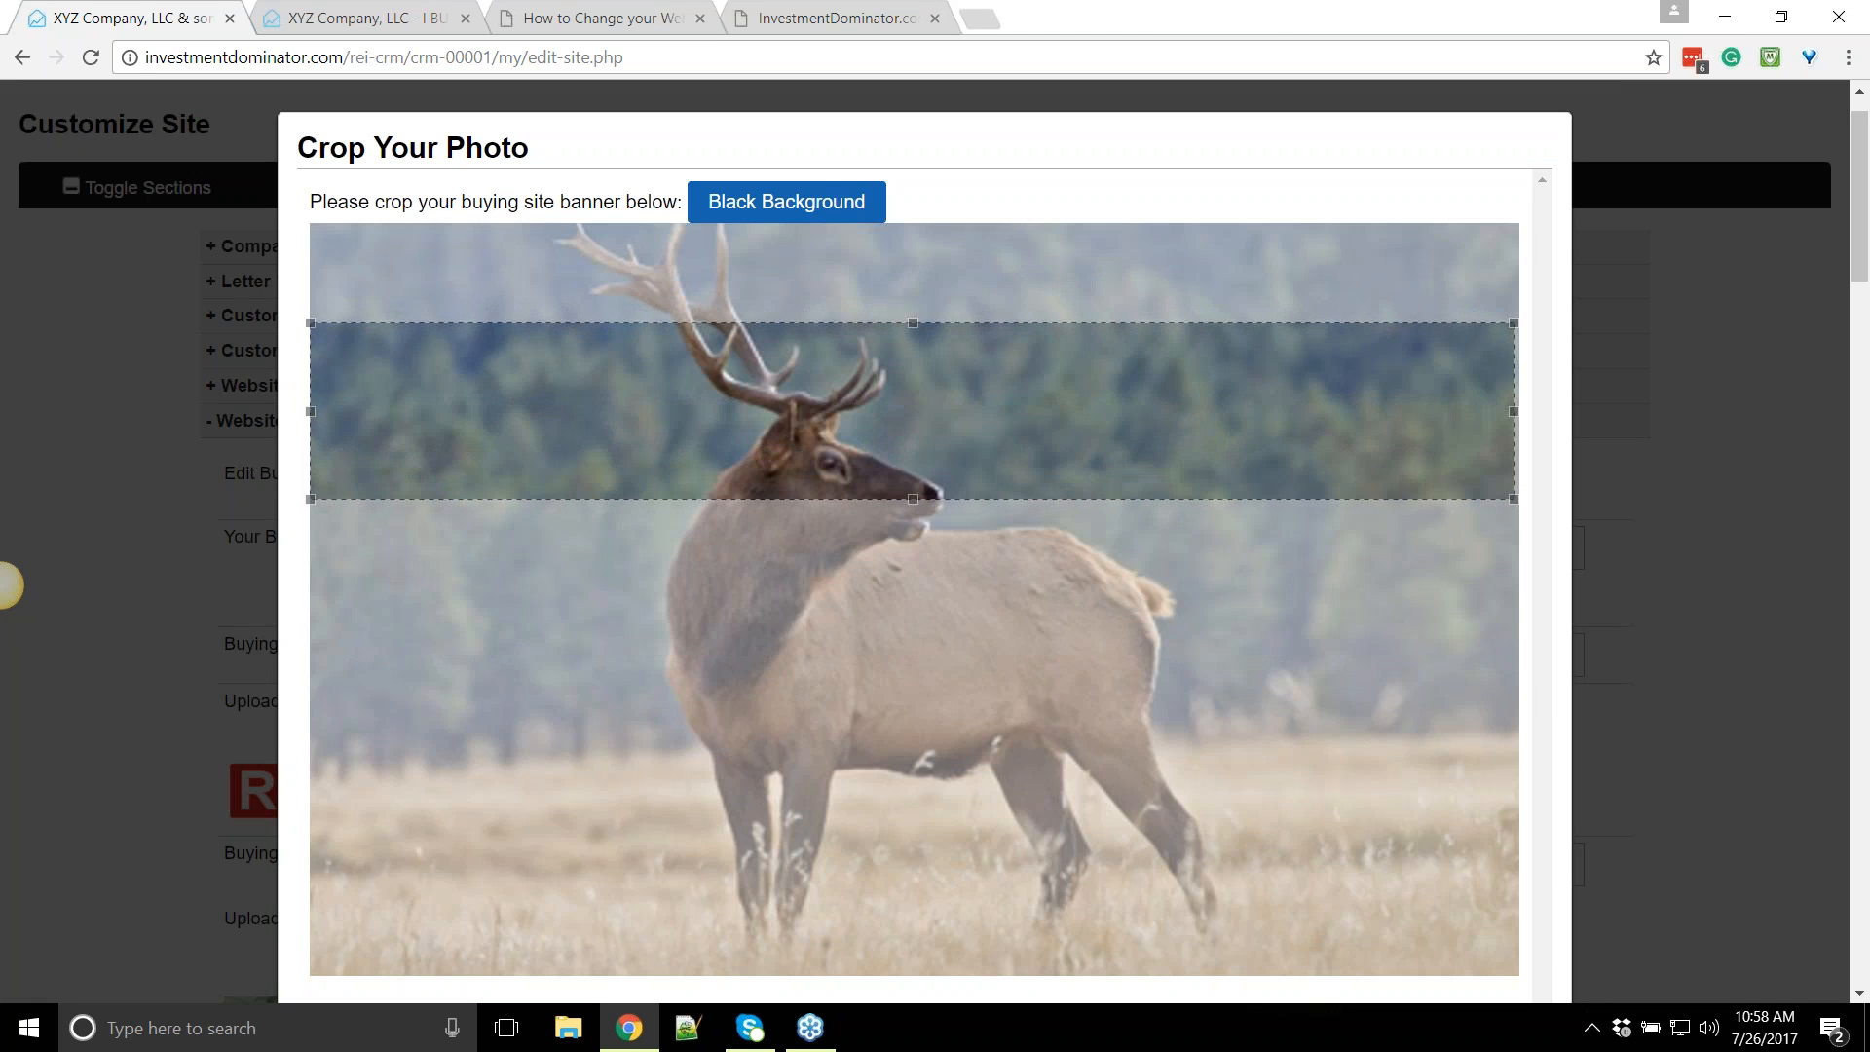
{"action": "scroll", "coordinate": [1078, 768], "scroll_direction": "down", "scroll_amount": 8}
{"action": "left_click", "coordinate": [983, 314]}
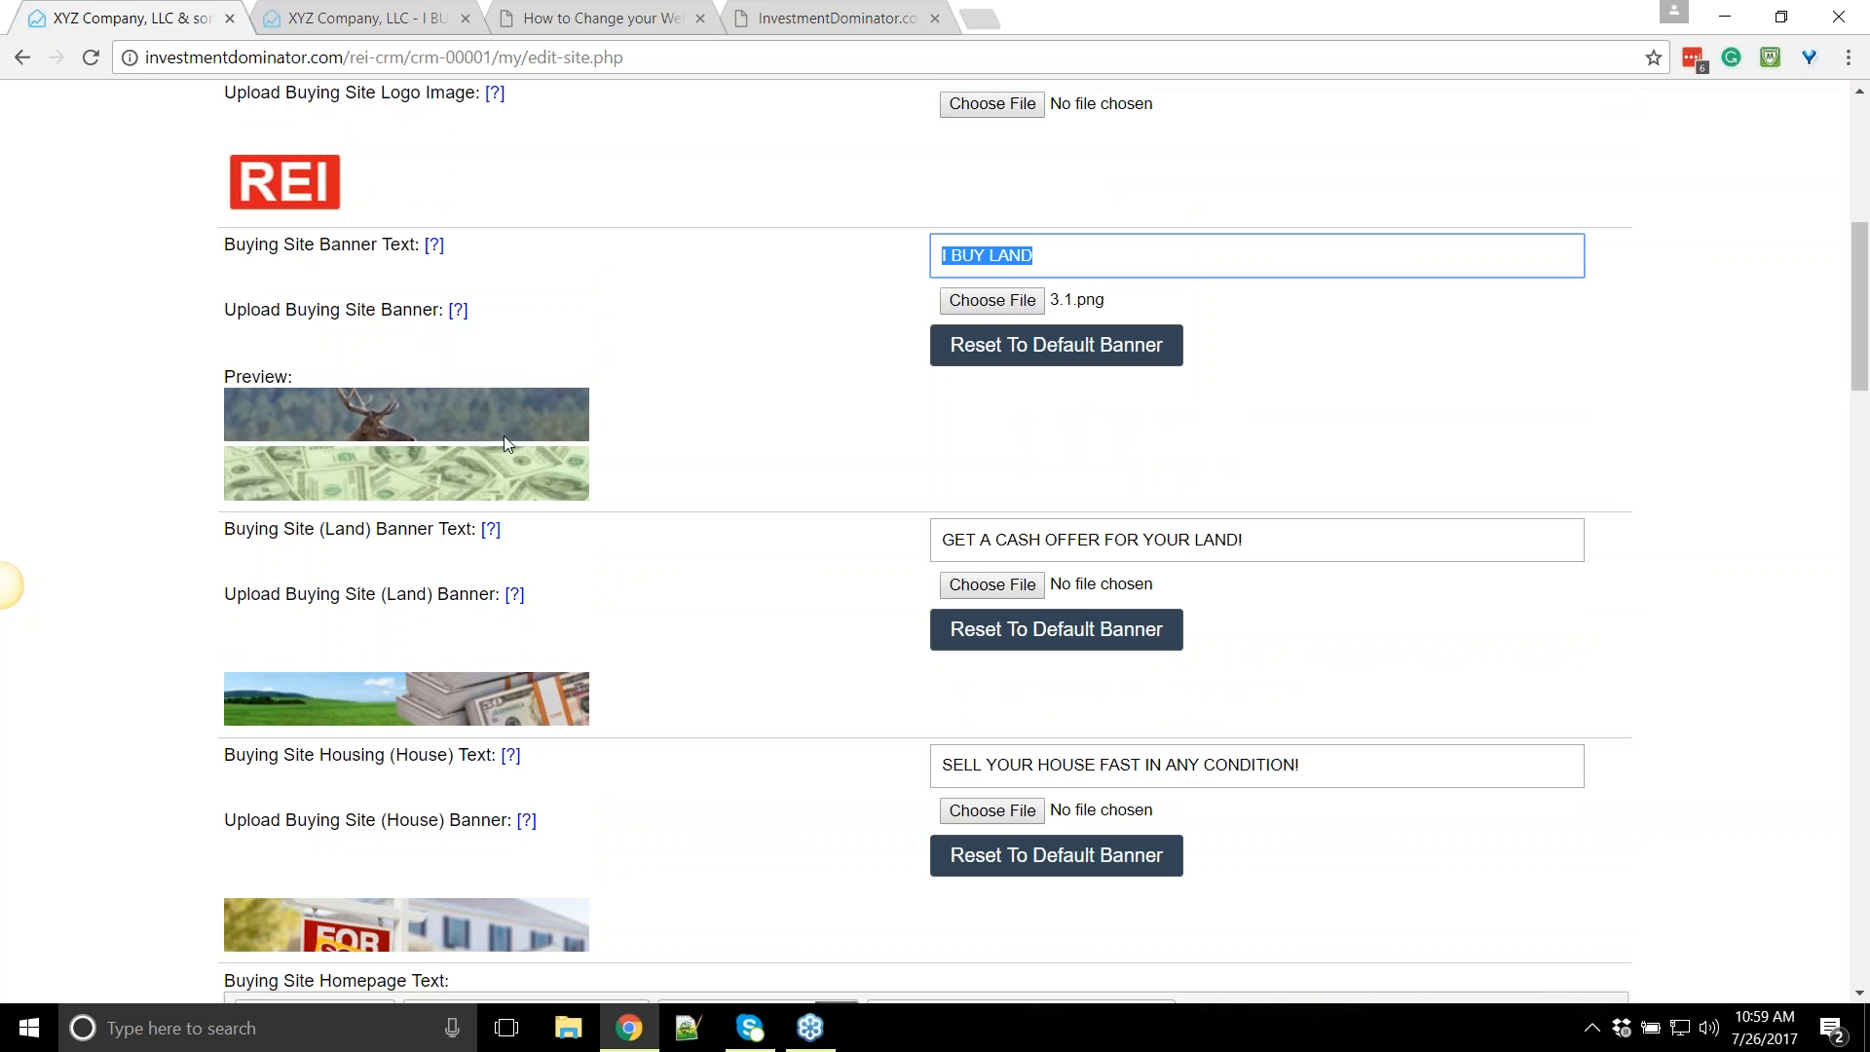
Update the site with the new banner and check the banner on the live buying site
{"action": "scroll", "coordinate": [485, 424], "scroll_direction": "down", "scroll_amount": 20}
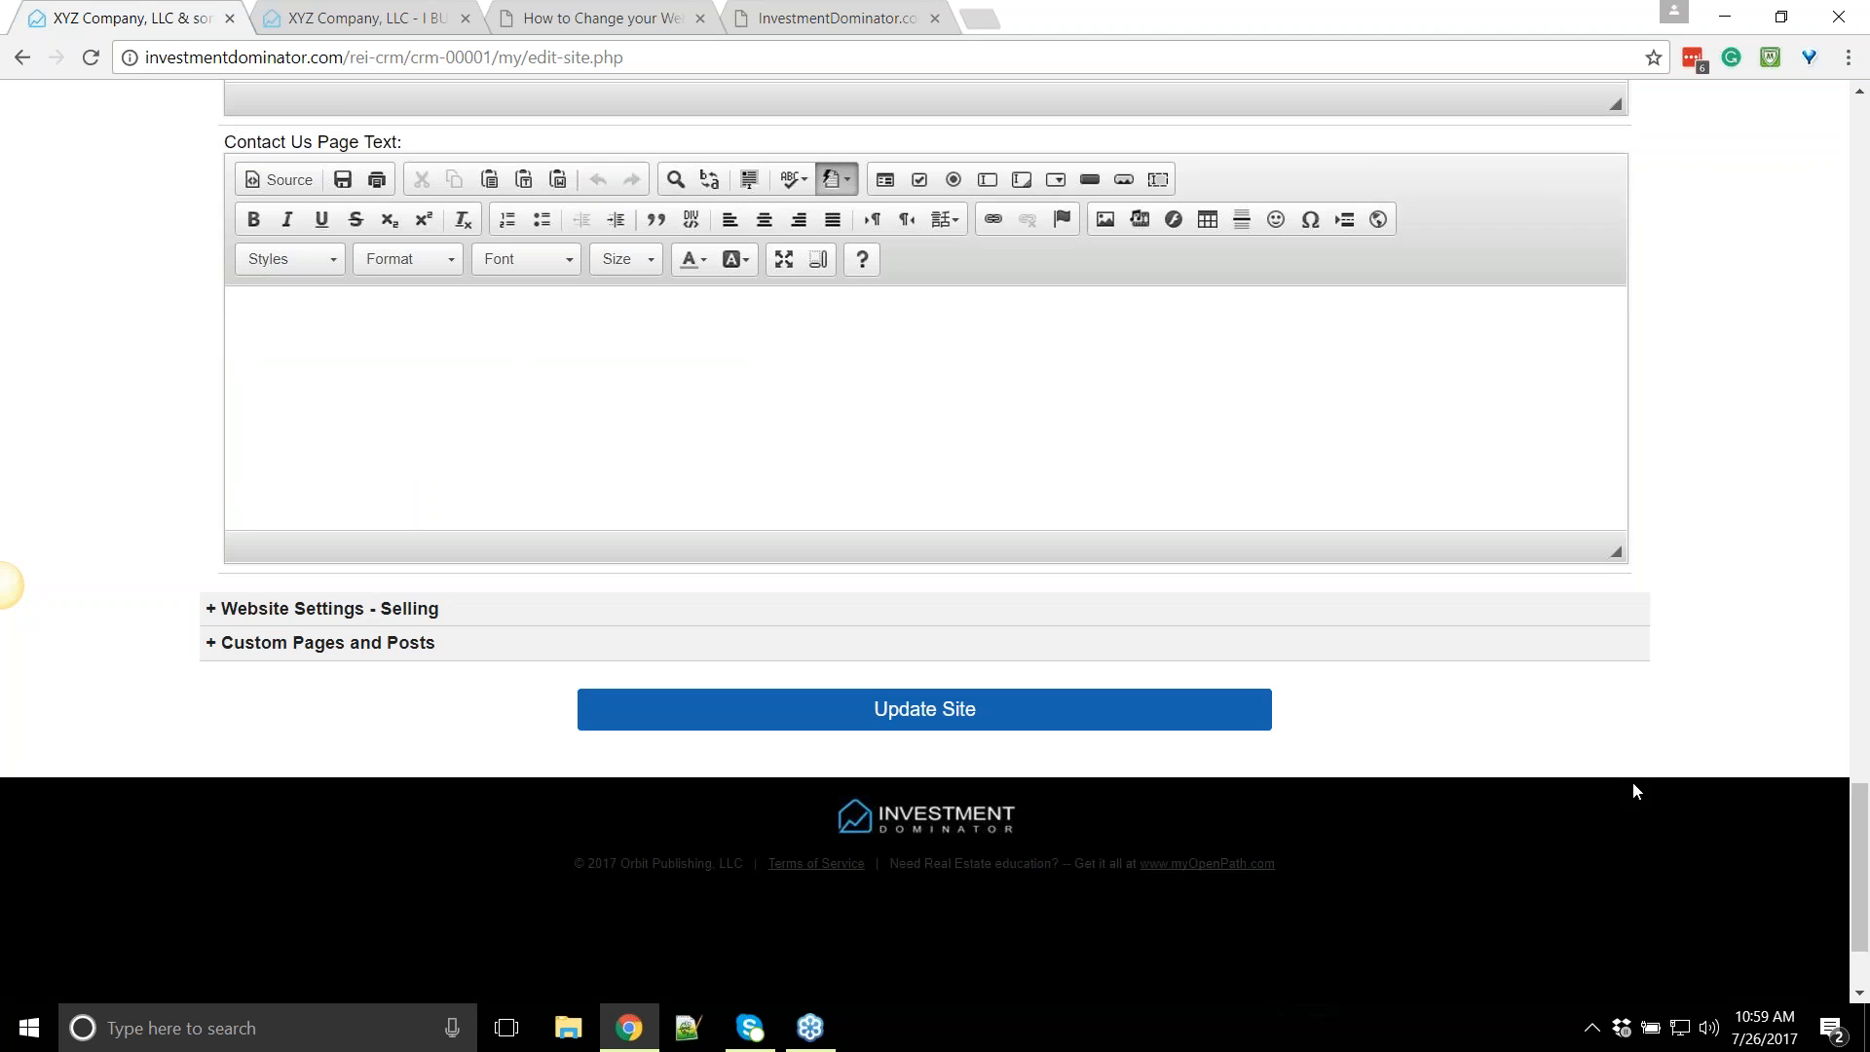
{"action": "scroll", "coordinate": [1632, 781], "scroll_direction": "down", "scroll_amount": 2}
{"action": "left_click", "coordinate": [915, 535]}
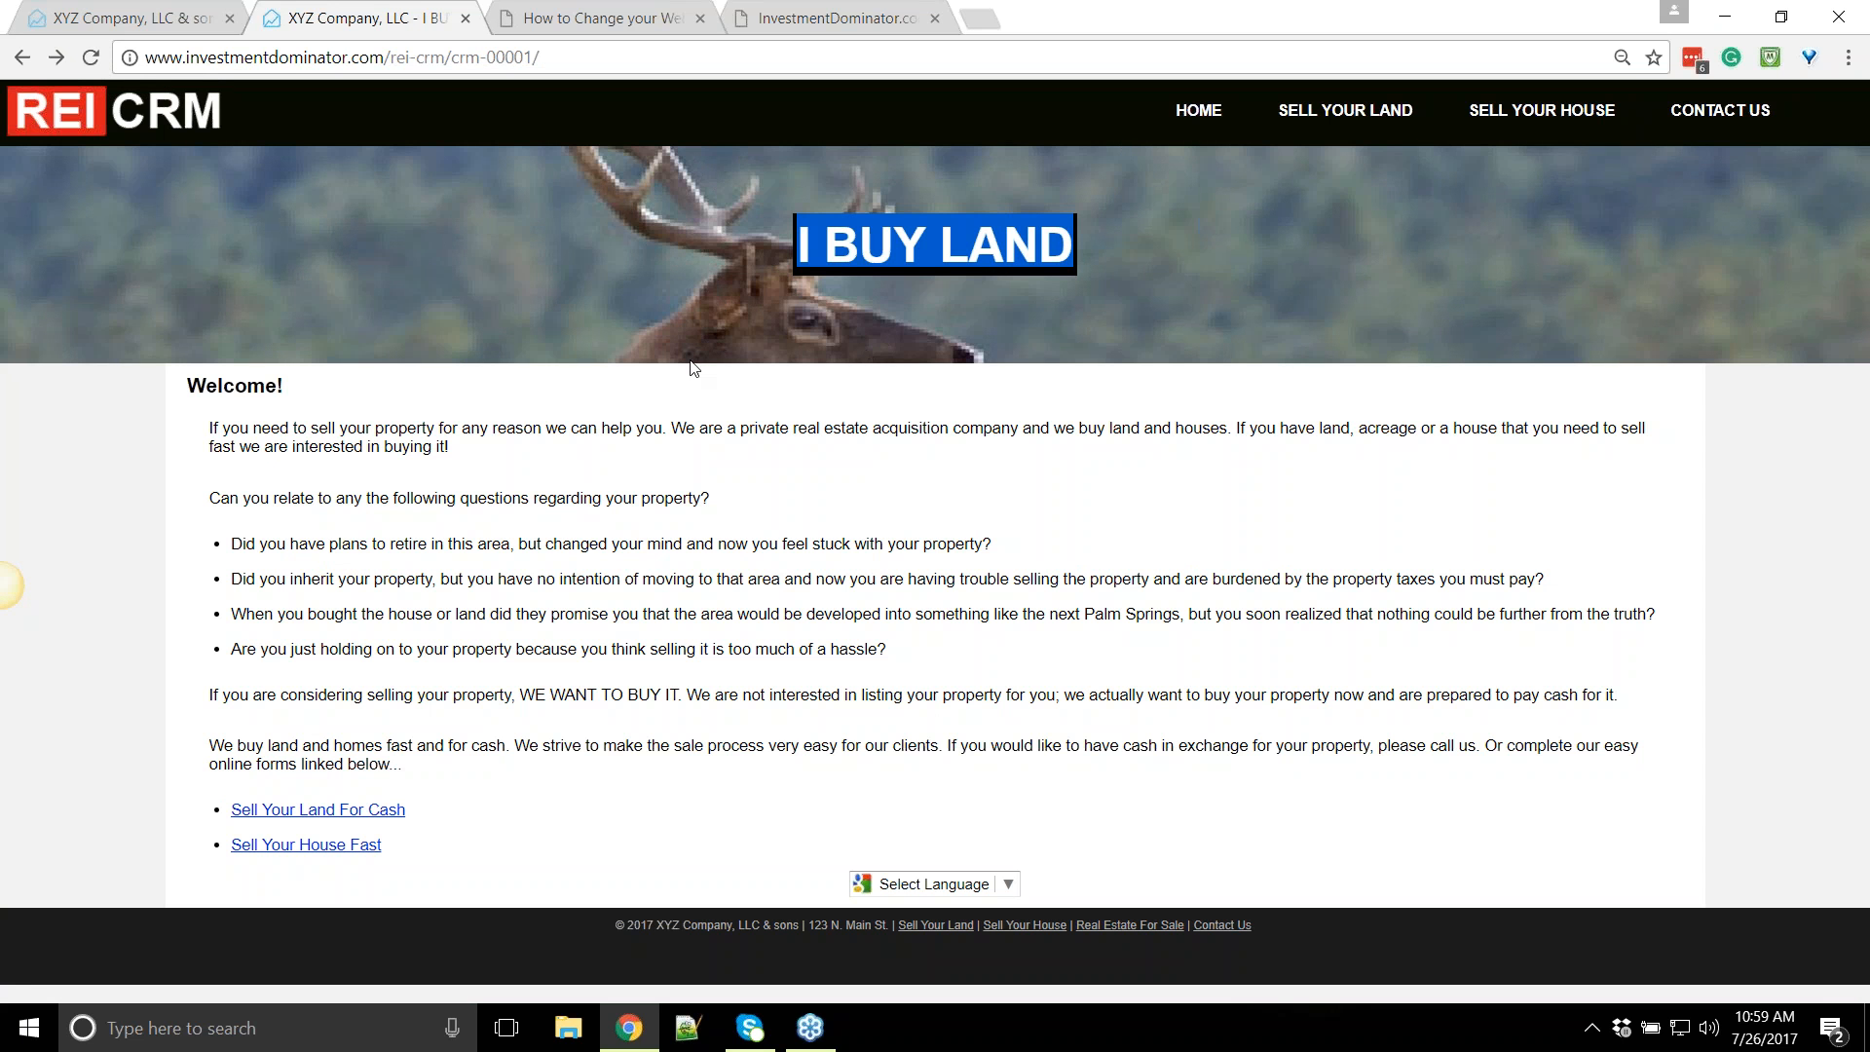
{"action": "left_click", "coordinate": [924, 249]}
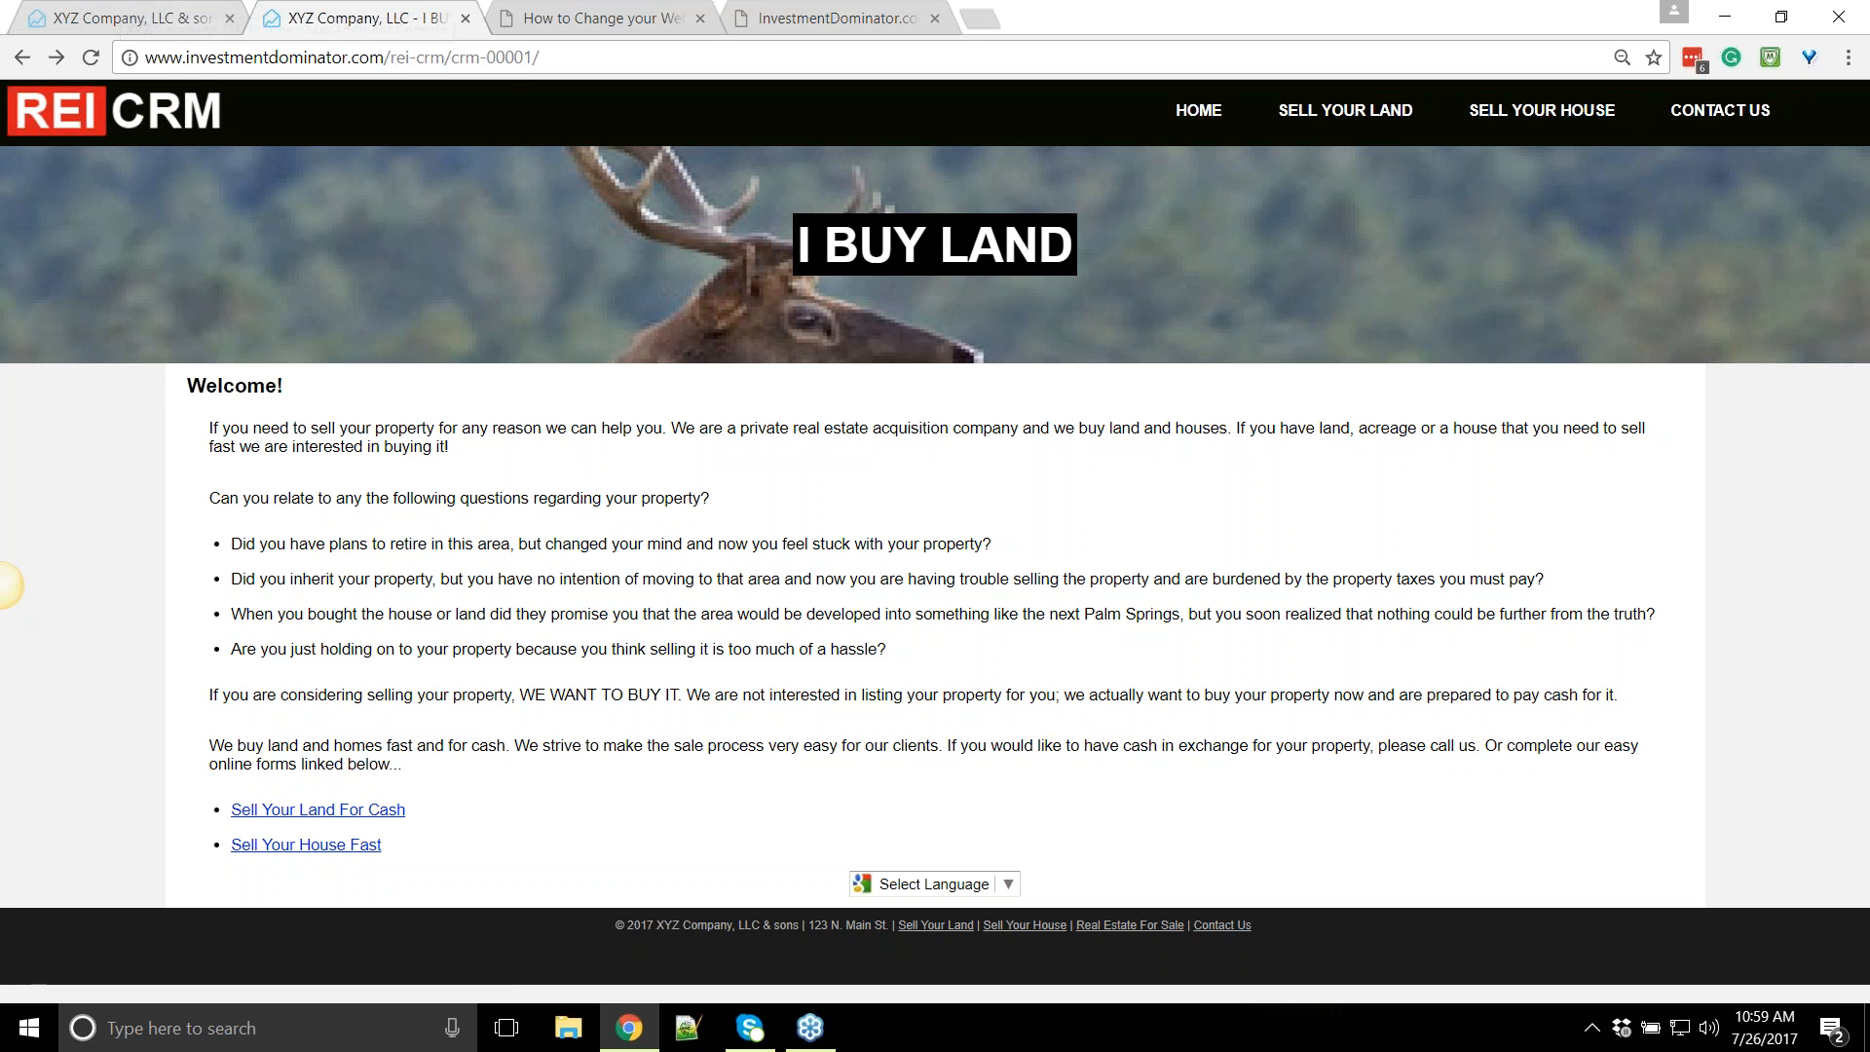
Return to the site customization page and expand the buying website settings to review the logo image upload
{"action": "left_click", "coordinate": [171, 10]}
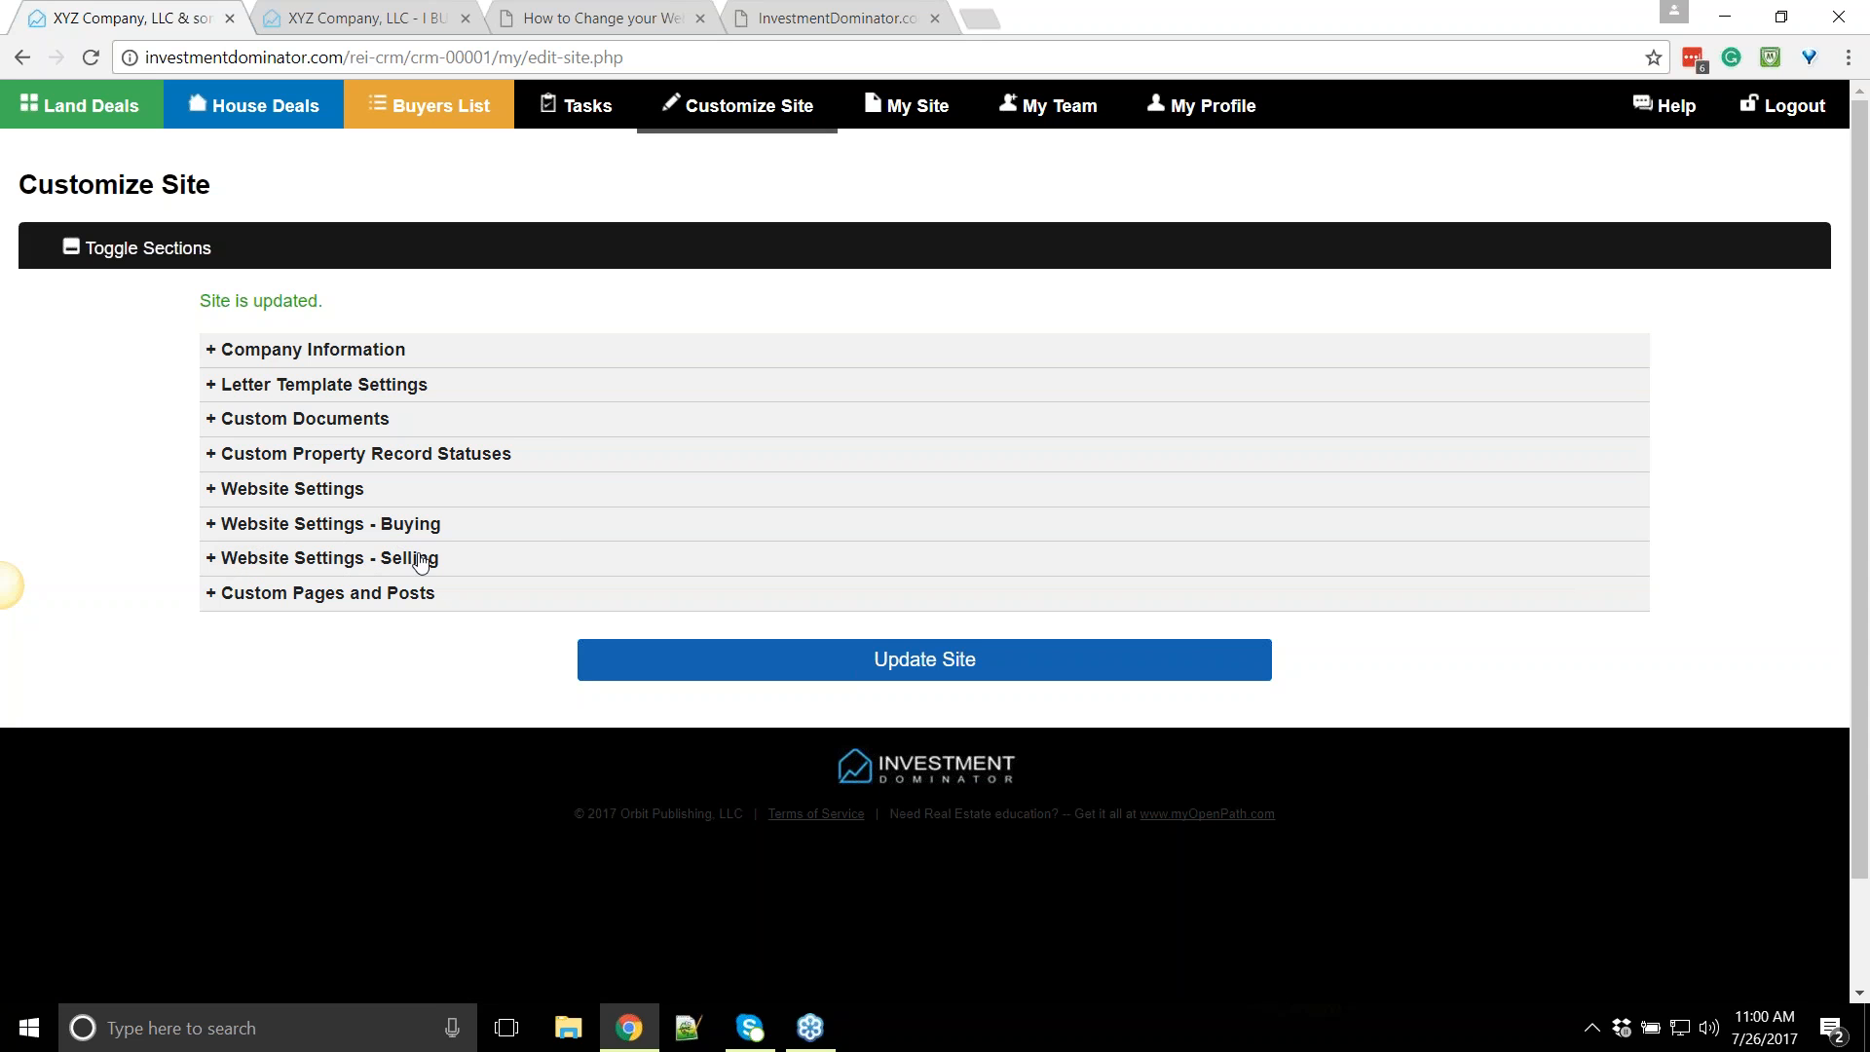
{"action": "left_click", "coordinate": [330, 527]}
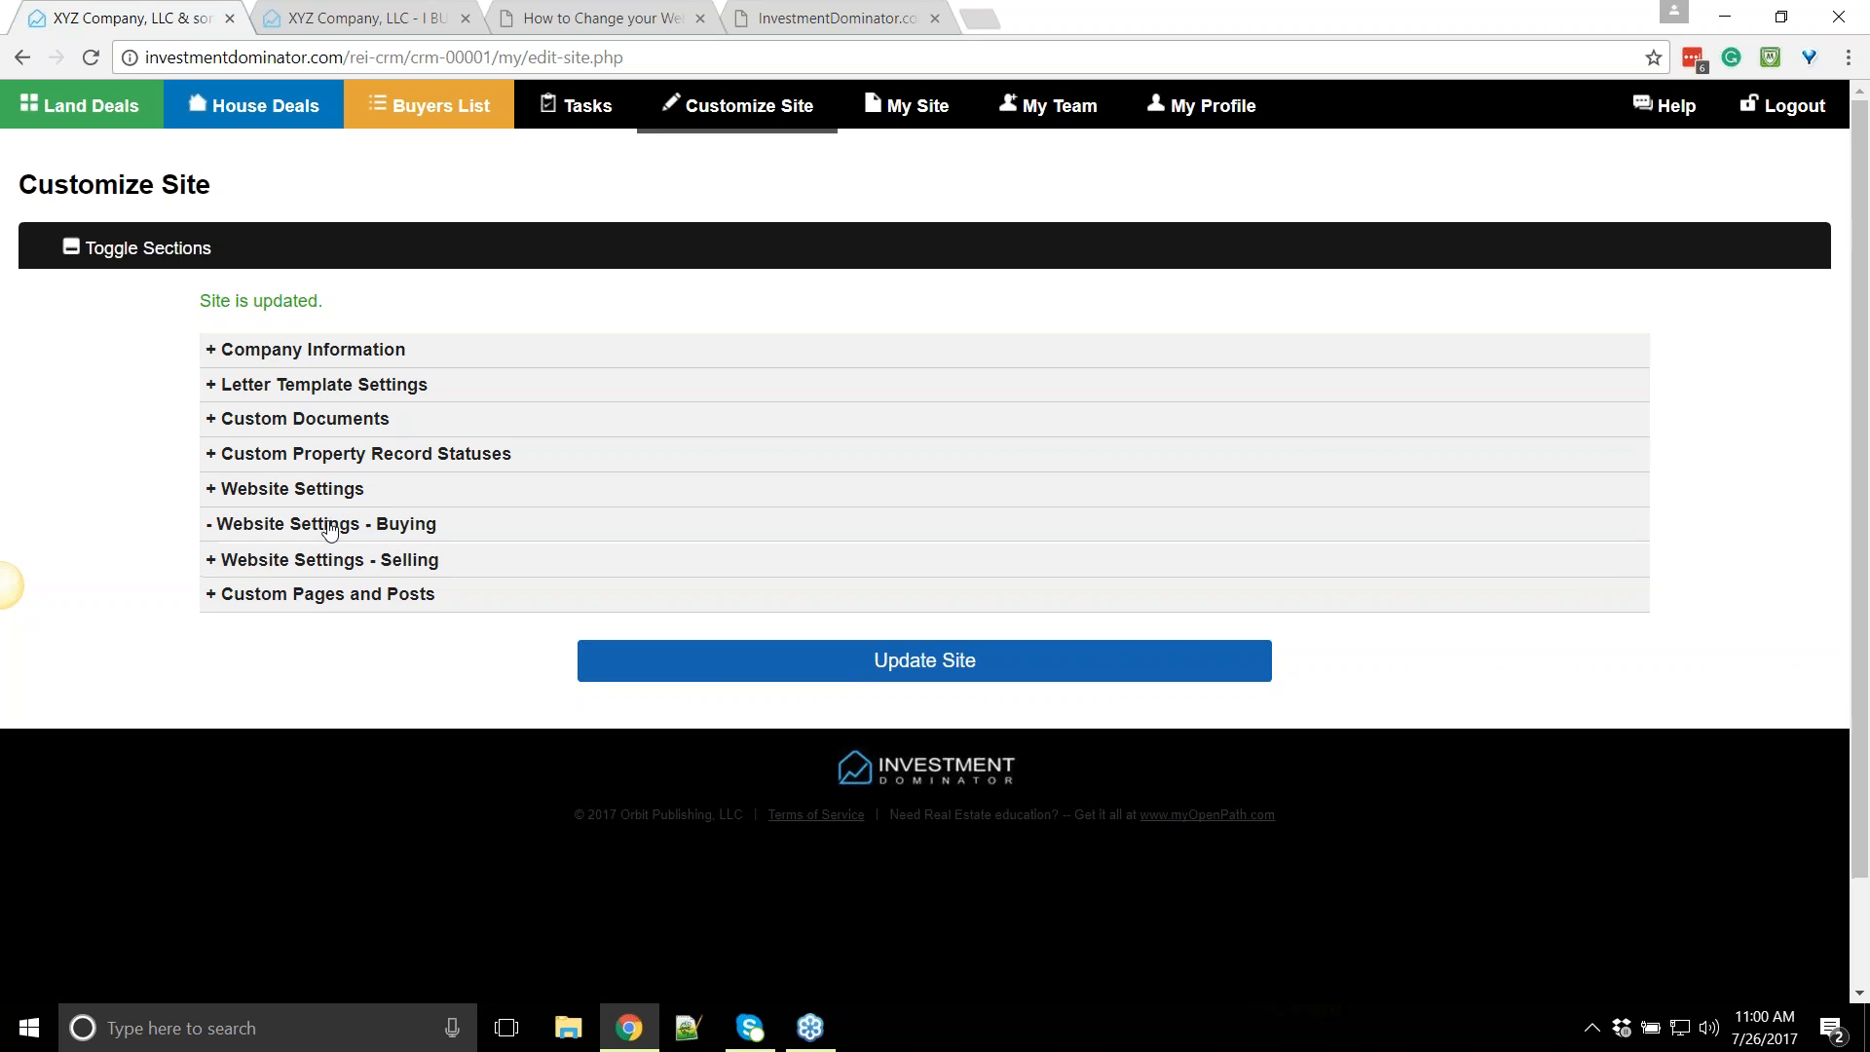
{"action": "scroll", "coordinate": [568, 581], "scroll_direction": "down", "scroll_amount": 3}
{"action": "left_click_drag", "start_coordinate": [226, 570], "coordinate": [387, 565]}
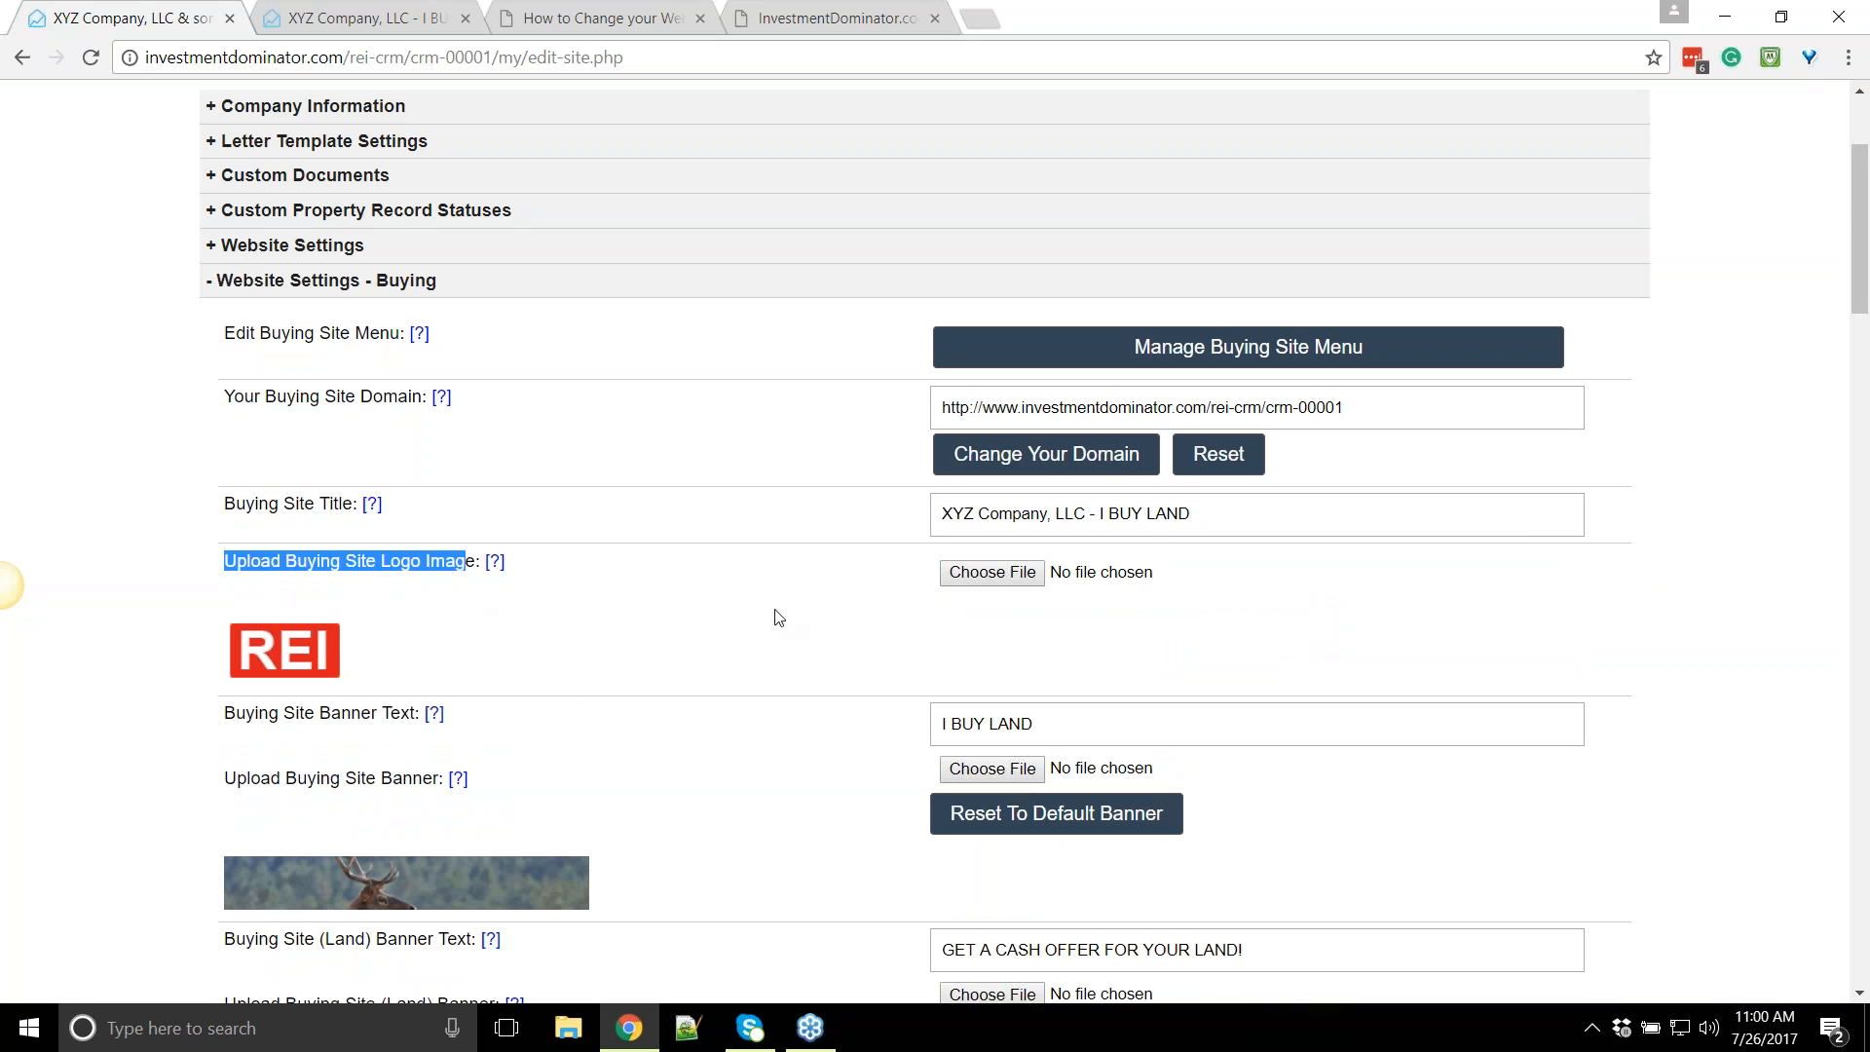
{"action": "scroll", "coordinate": [779, 618], "scroll_direction": "down", "scroll_amount": 3}
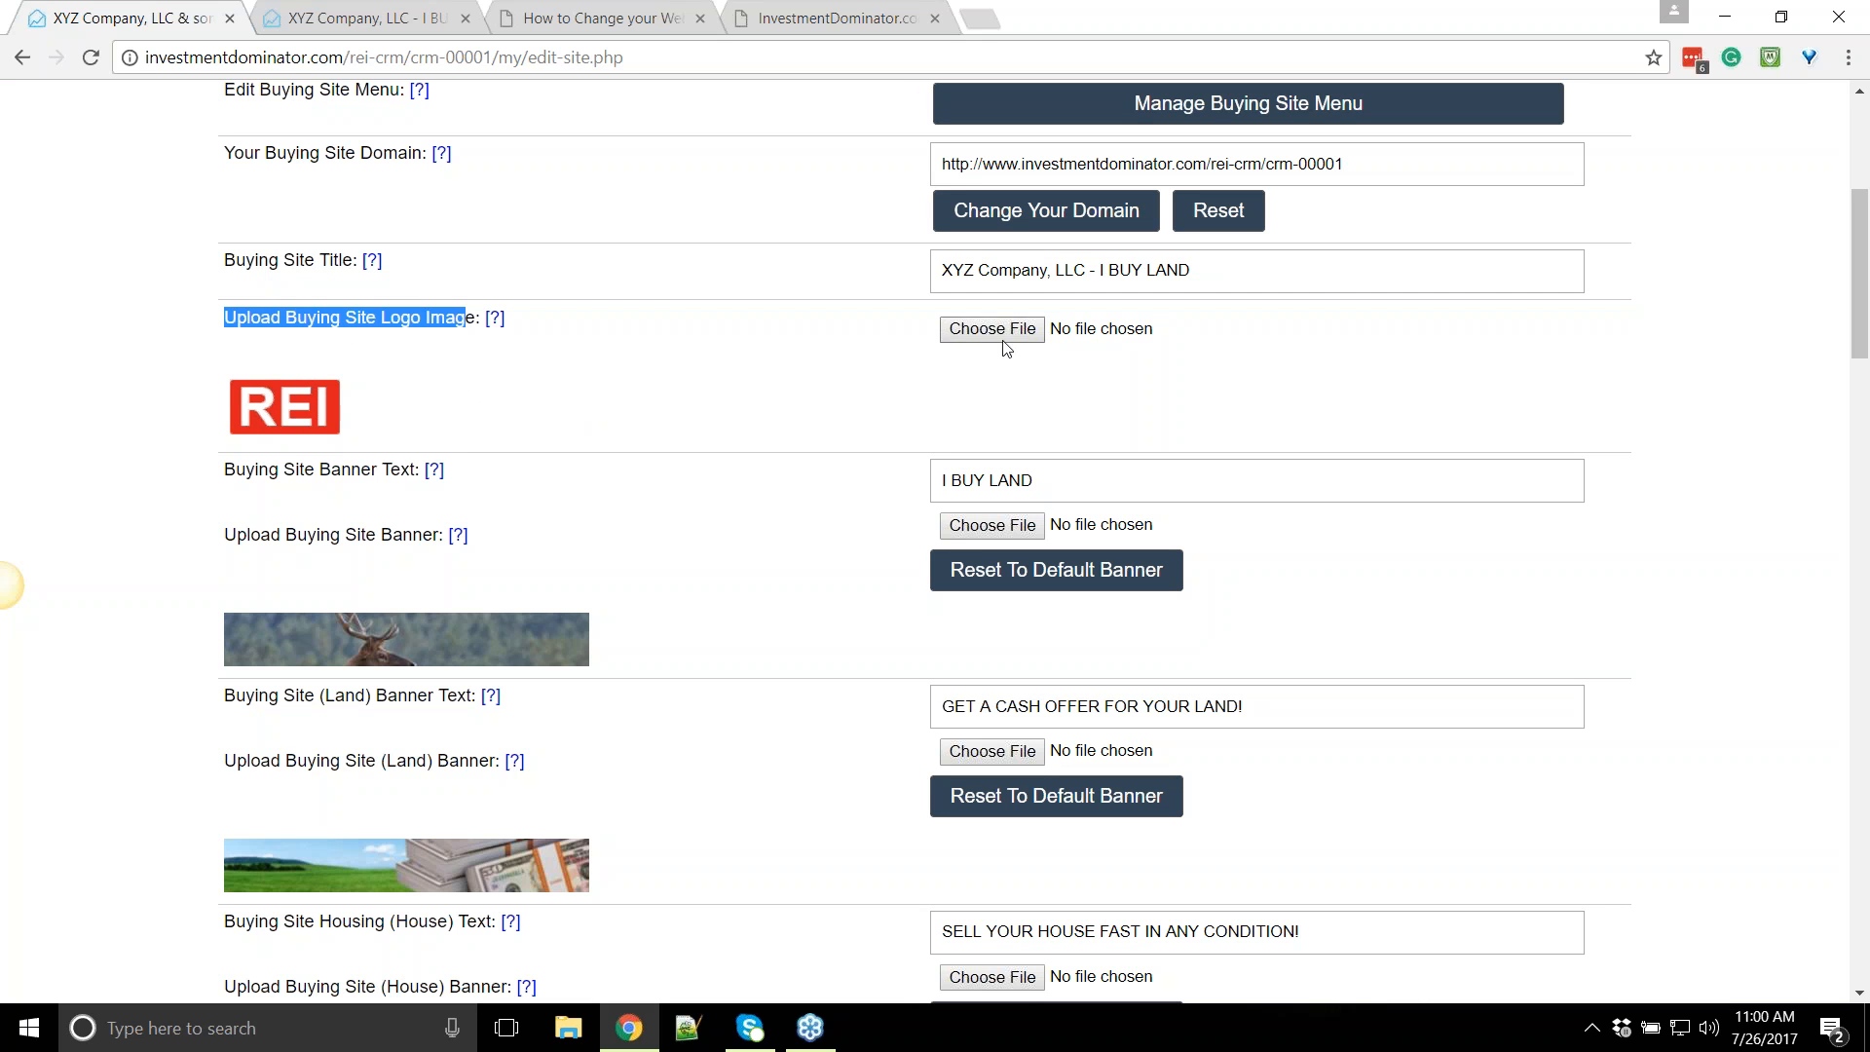
{"action": "left_click", "coordinate": [307, 390]}
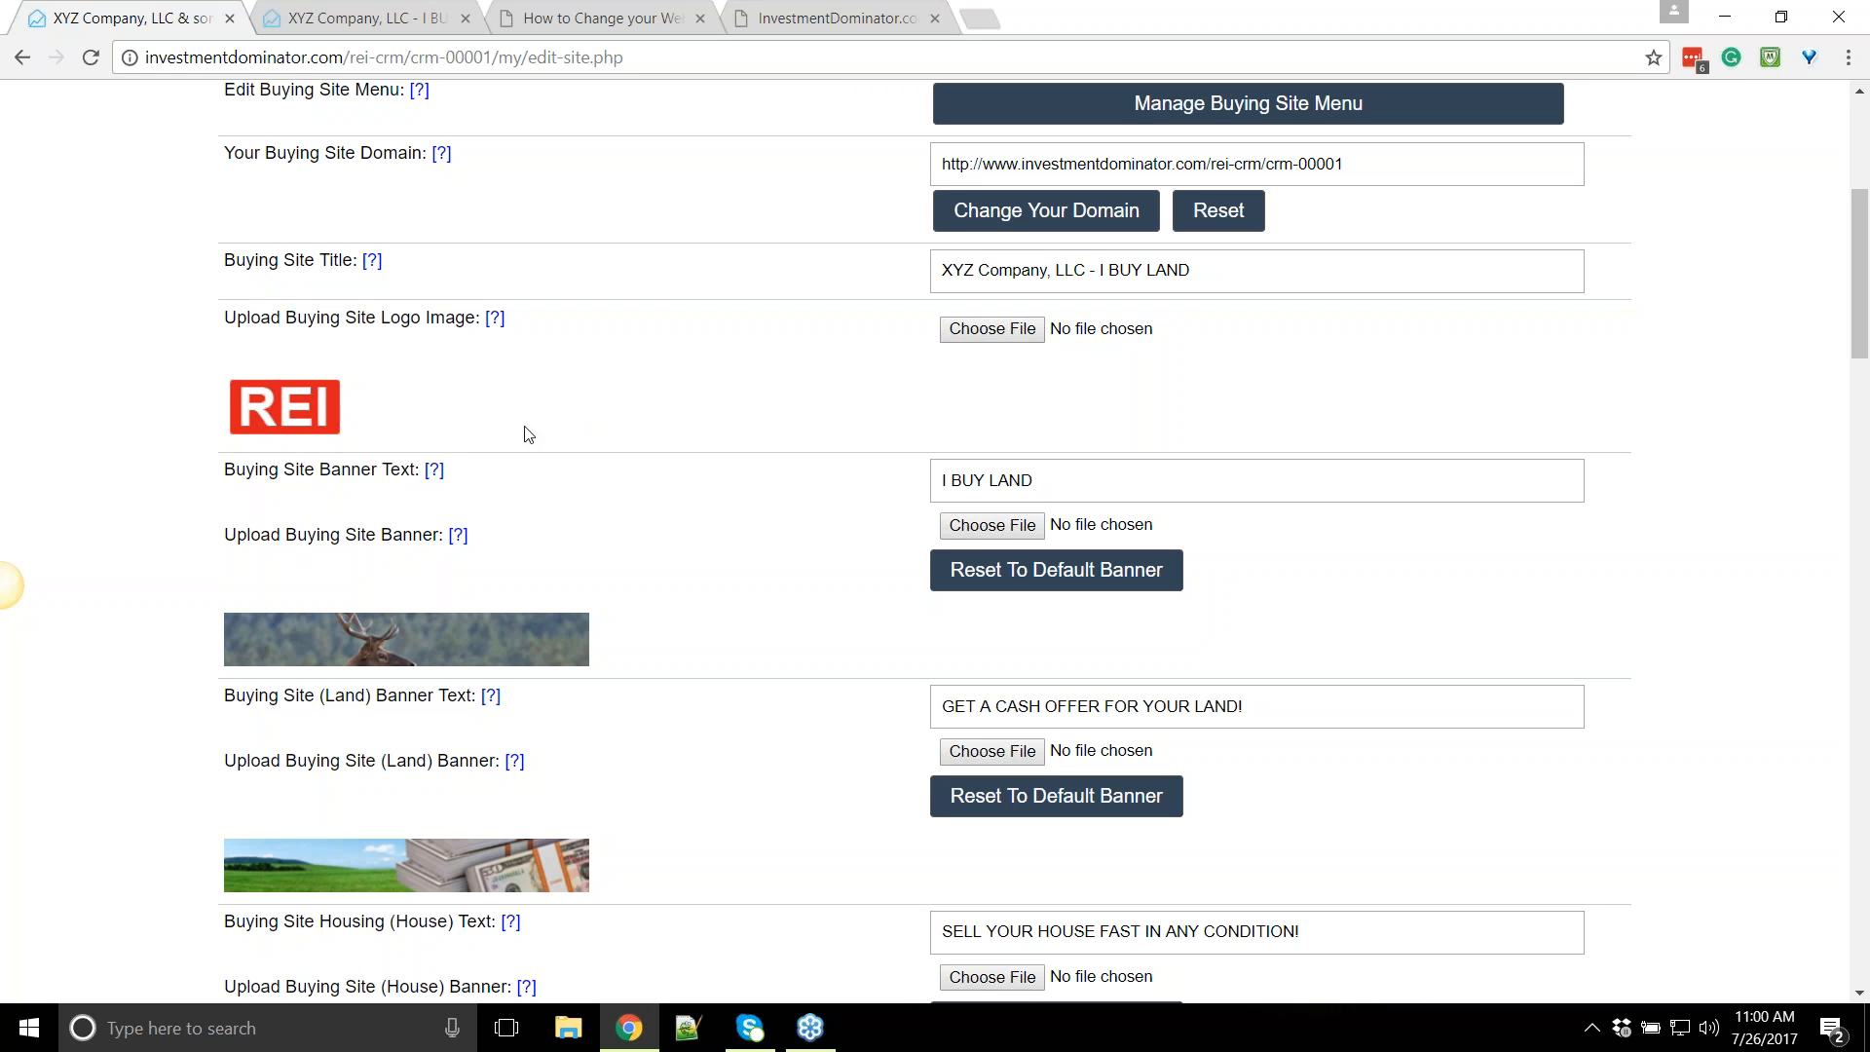
Upload 3.2.png as the buying site logo image, cropped to a strip of the river and tree line
{"action": "left_click", "coordinate": [993, 330]}
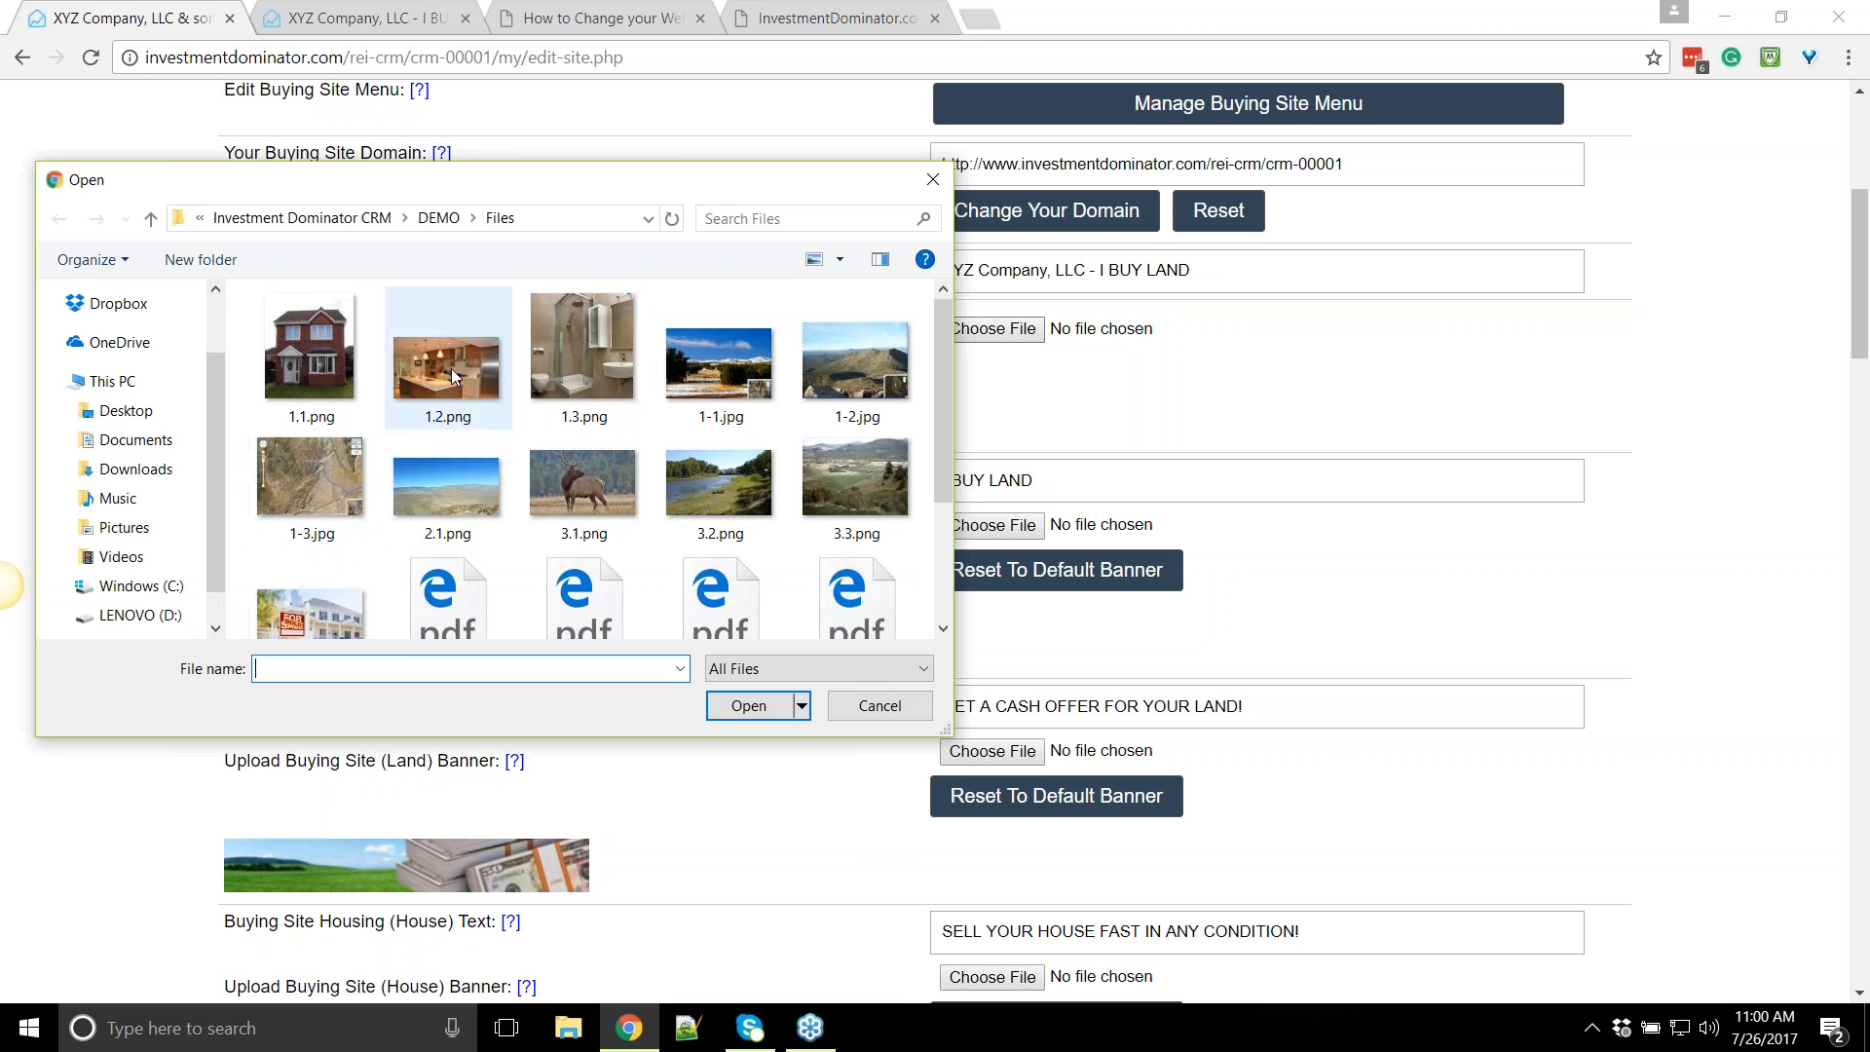
{"action": "scroll", "coordinate": [448, 487], "scroll_direction": "down", "scroll_amount": 1}
{"action": "double_click", "coordinate": [732, 401]}
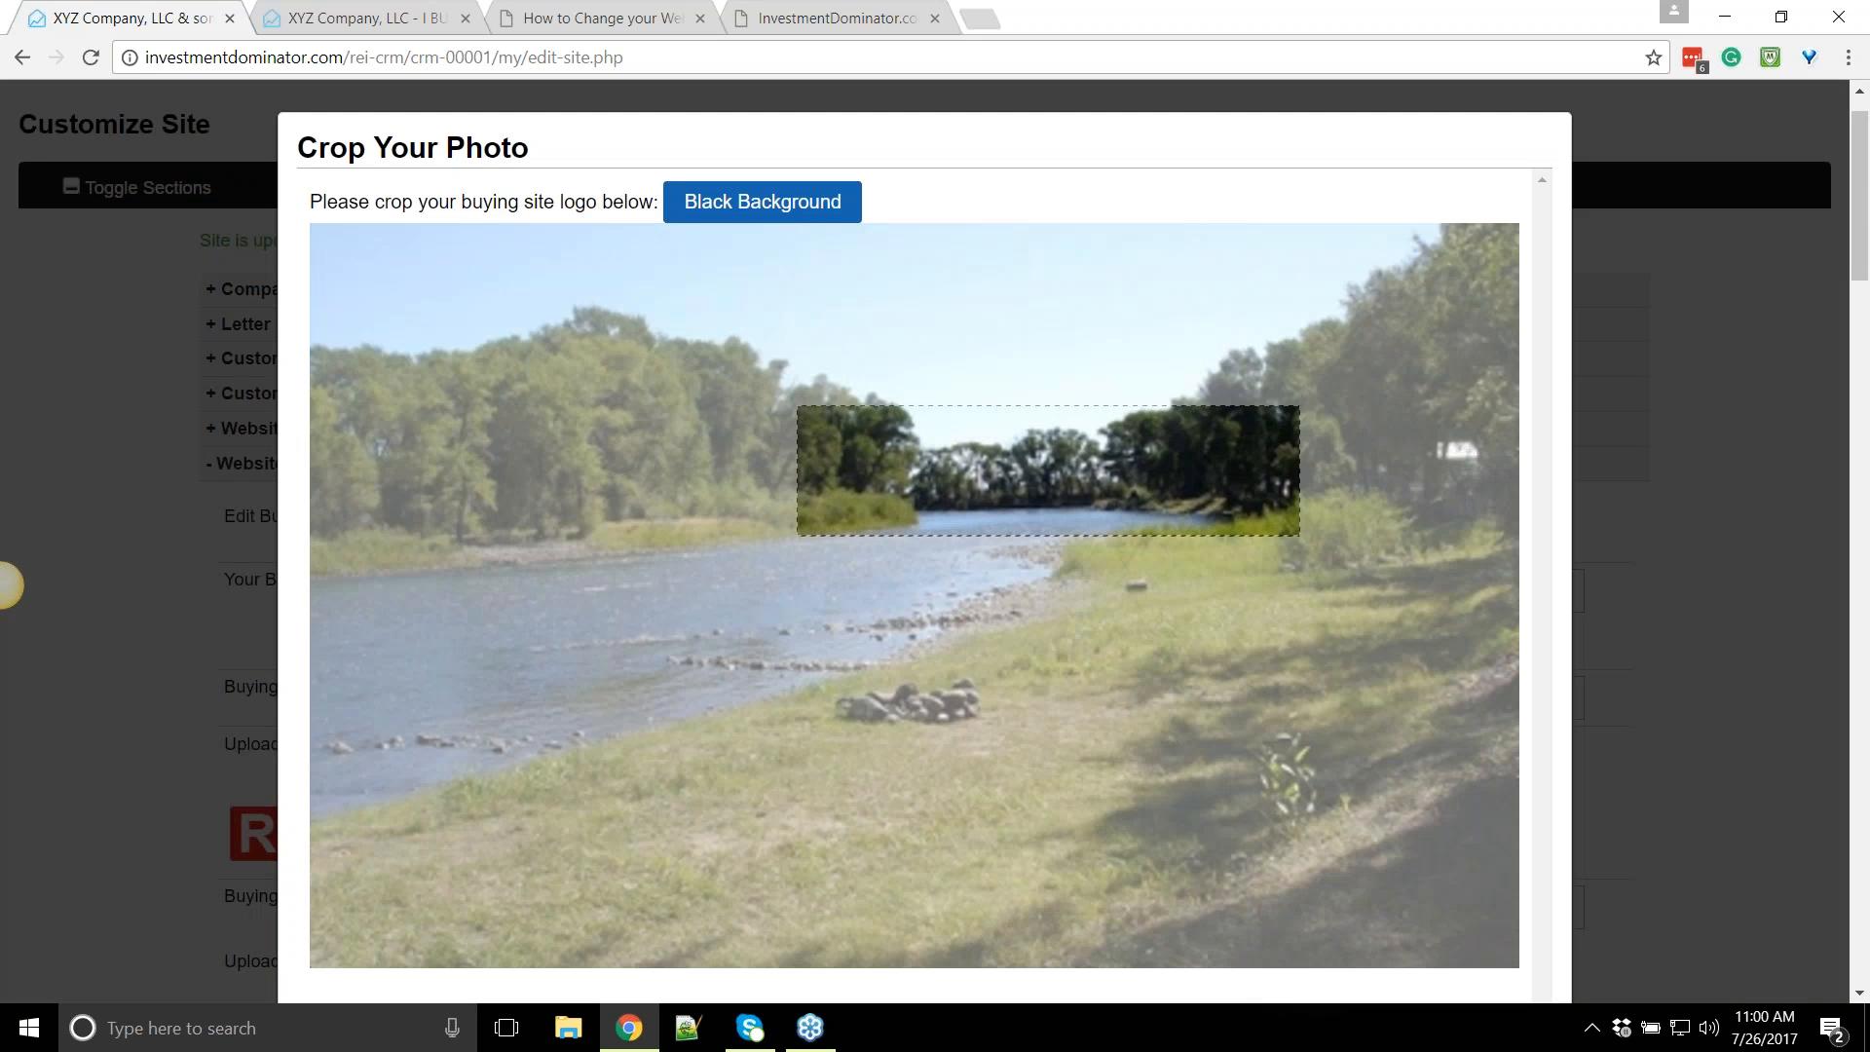
{"action": "left_click_drag", "start_coordinate": [797, 405], "coordinate": [1228, 614]}
{"action": "mouse_move", "coordinate": [1132, 454]}
{"action": "left_mouse_down"}
{"action": "mouse_move", "coordinate": [1128, 559]}
{"action": "mouse_move", "coordinate": [1106, 432]}
{"action": "left_mouse_up"}
{"action": "scroll", "coordinate": [1013, 617], "scroll_direction": "down", "scroll_amount": 1}
{"action": "scroll", "coordinate": [1013, 617], "scroll_direction": "down", "scroll_amount": 6}
{"action": "left_click", "coordinate": [968, 426]}
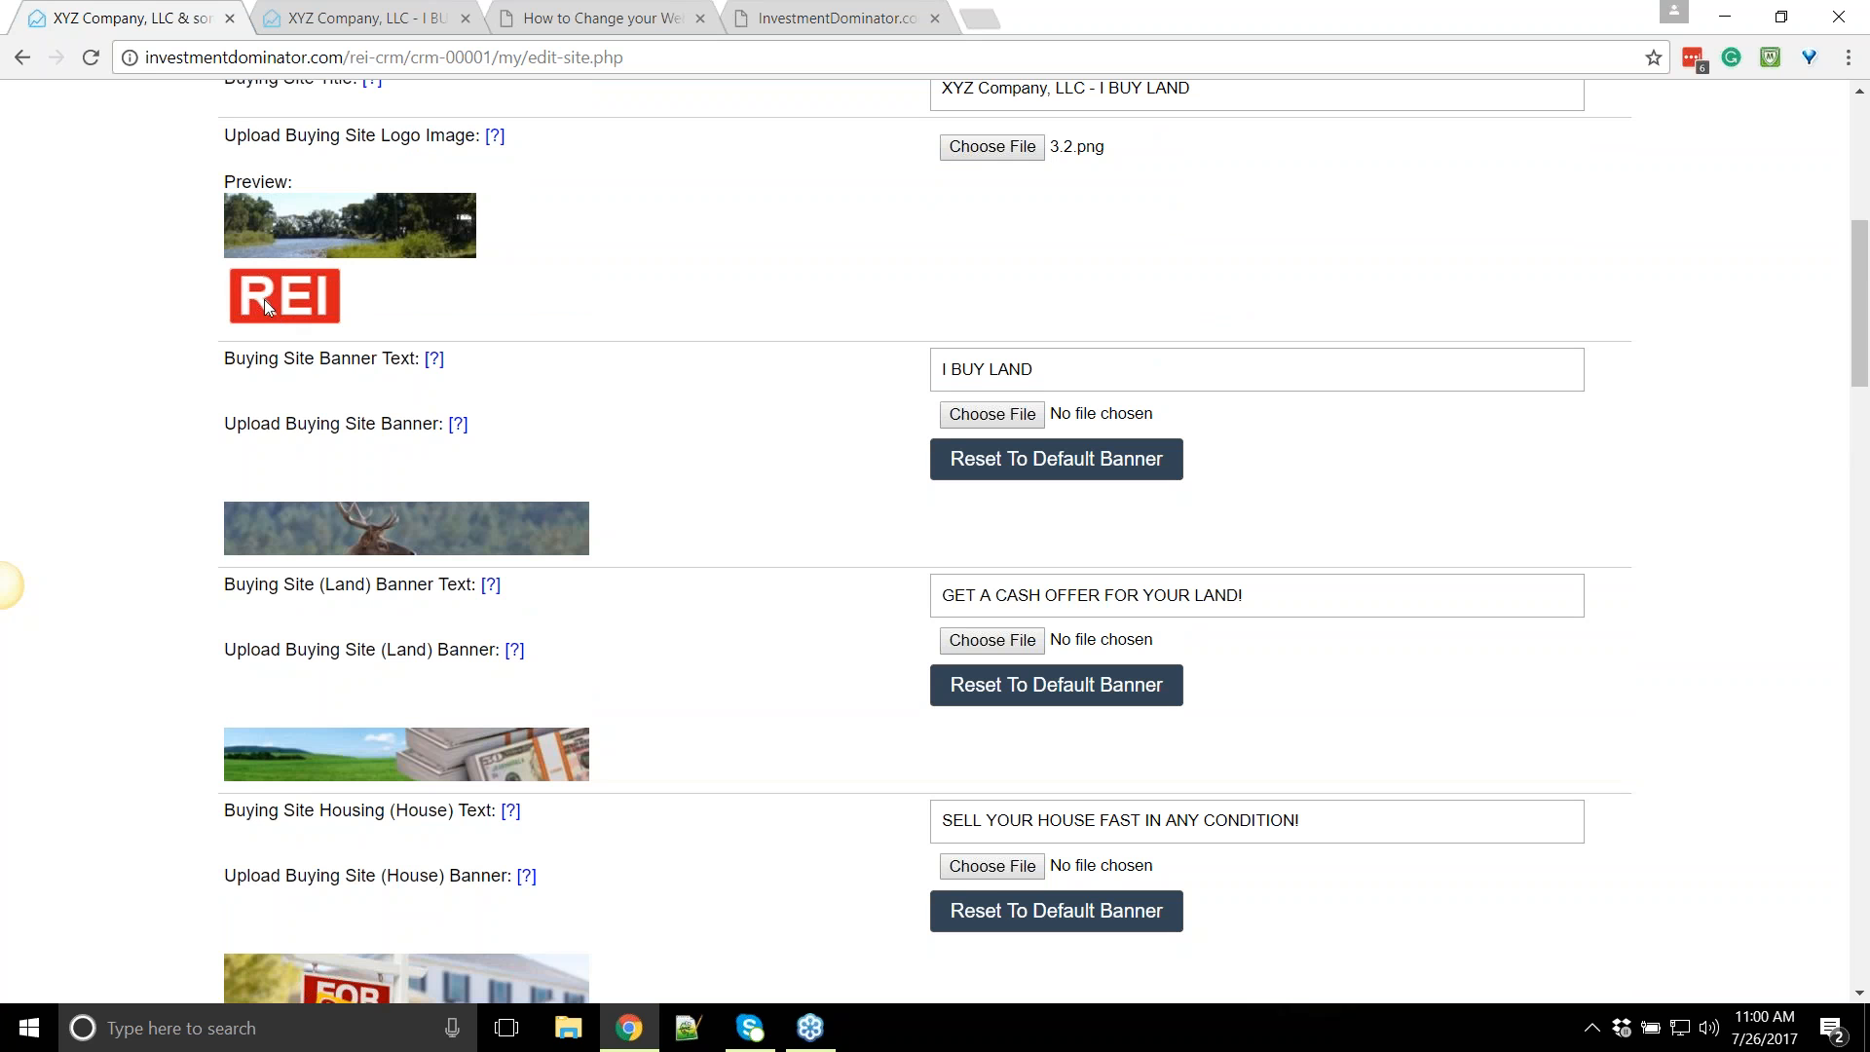
Update the site with the new logo and reload the live buying site
{"action": "scroll", "coordinate": [1333, 747], "scroll_direction": "down", "scroll_amount": 20}
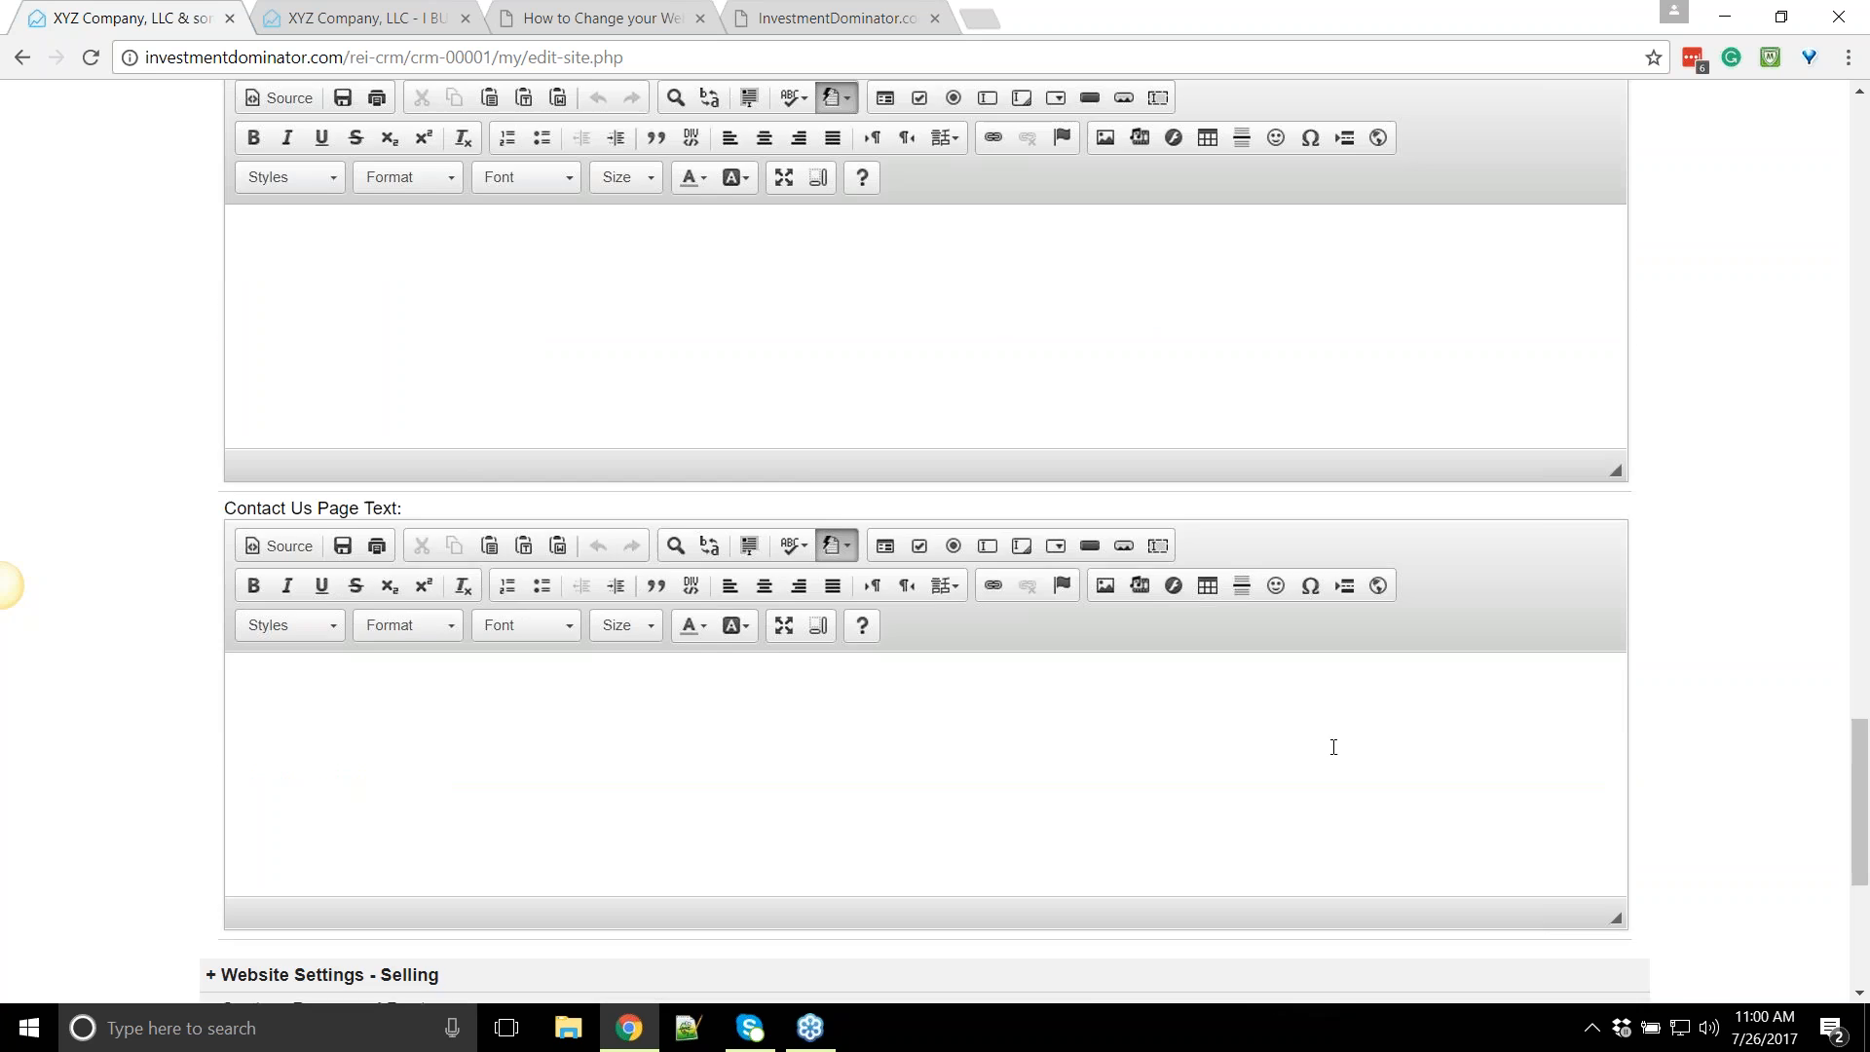
{"action": "scroll", "coordinate": [1333, 747], "scroll_direction": "down", "scroll_amount": 5}
{"action": "left_click", "coordinate": [935, 551]}
{"action": "left_click", "coordinate": [355, 18]}
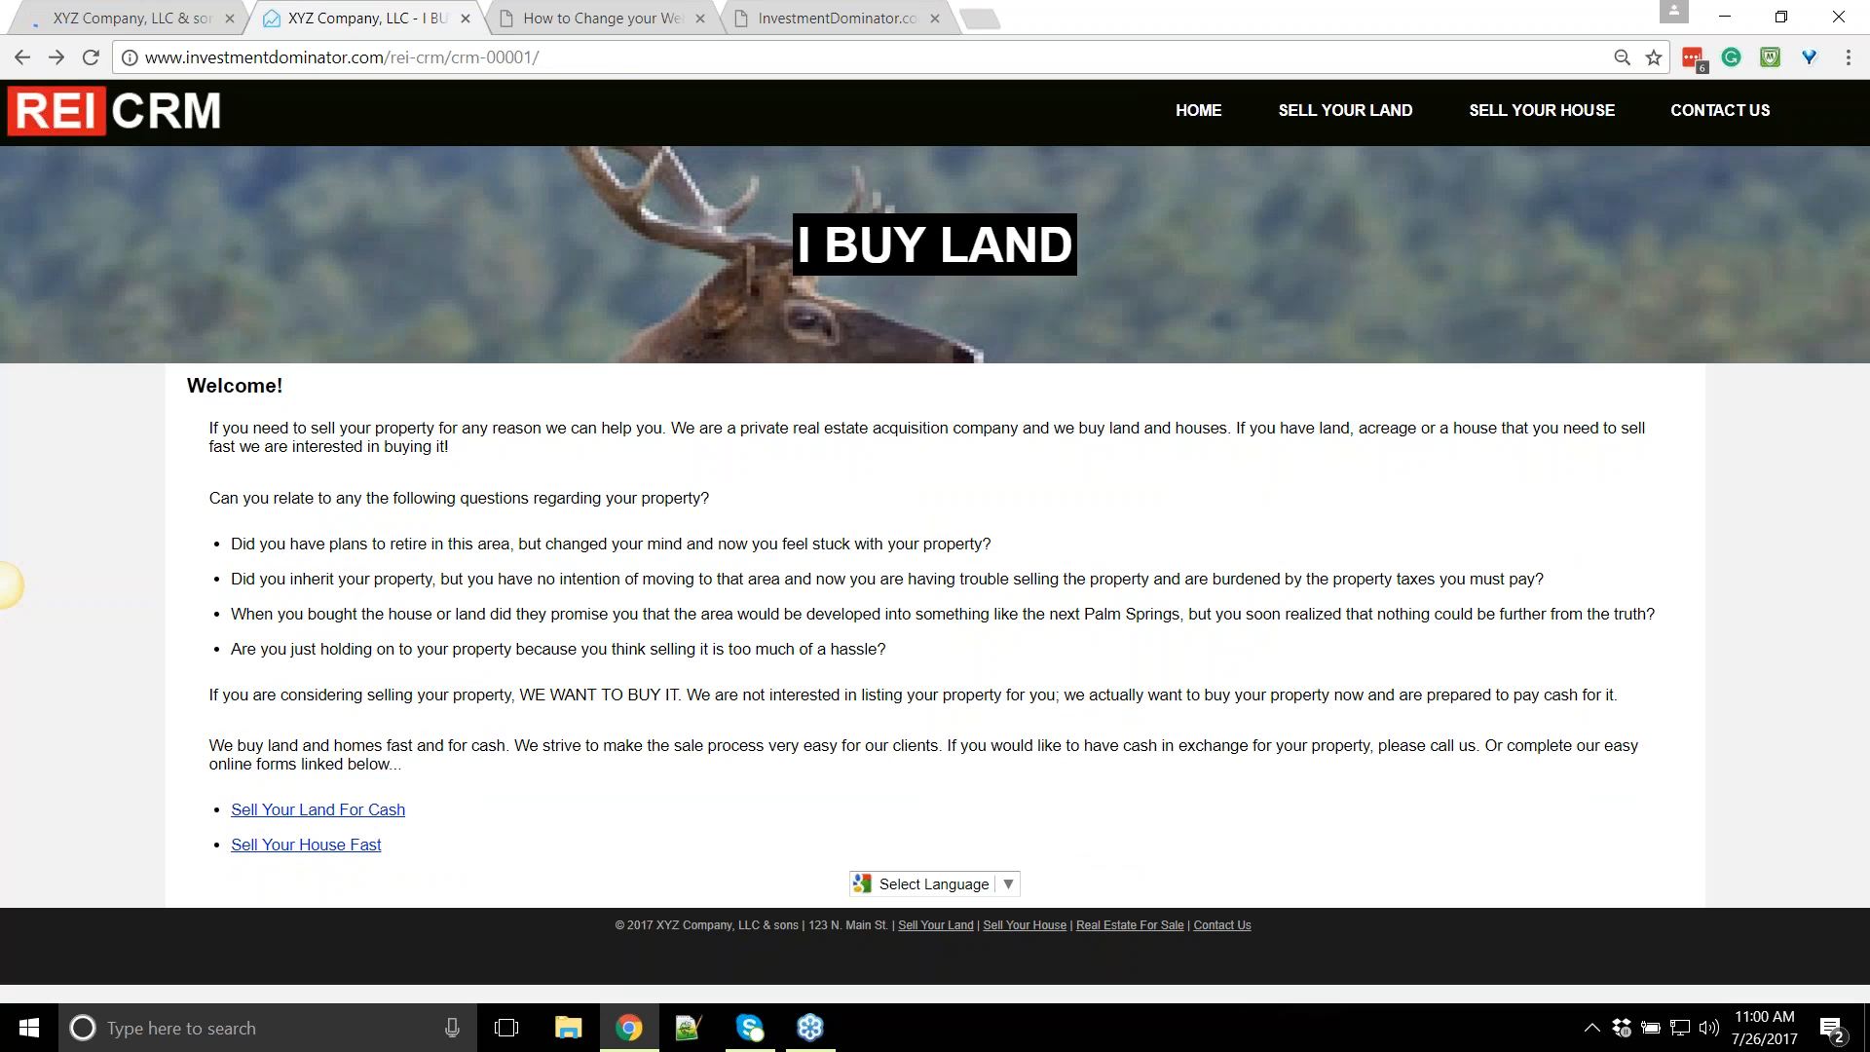
{"action": "left_click", "coordinate": [90, 56]}
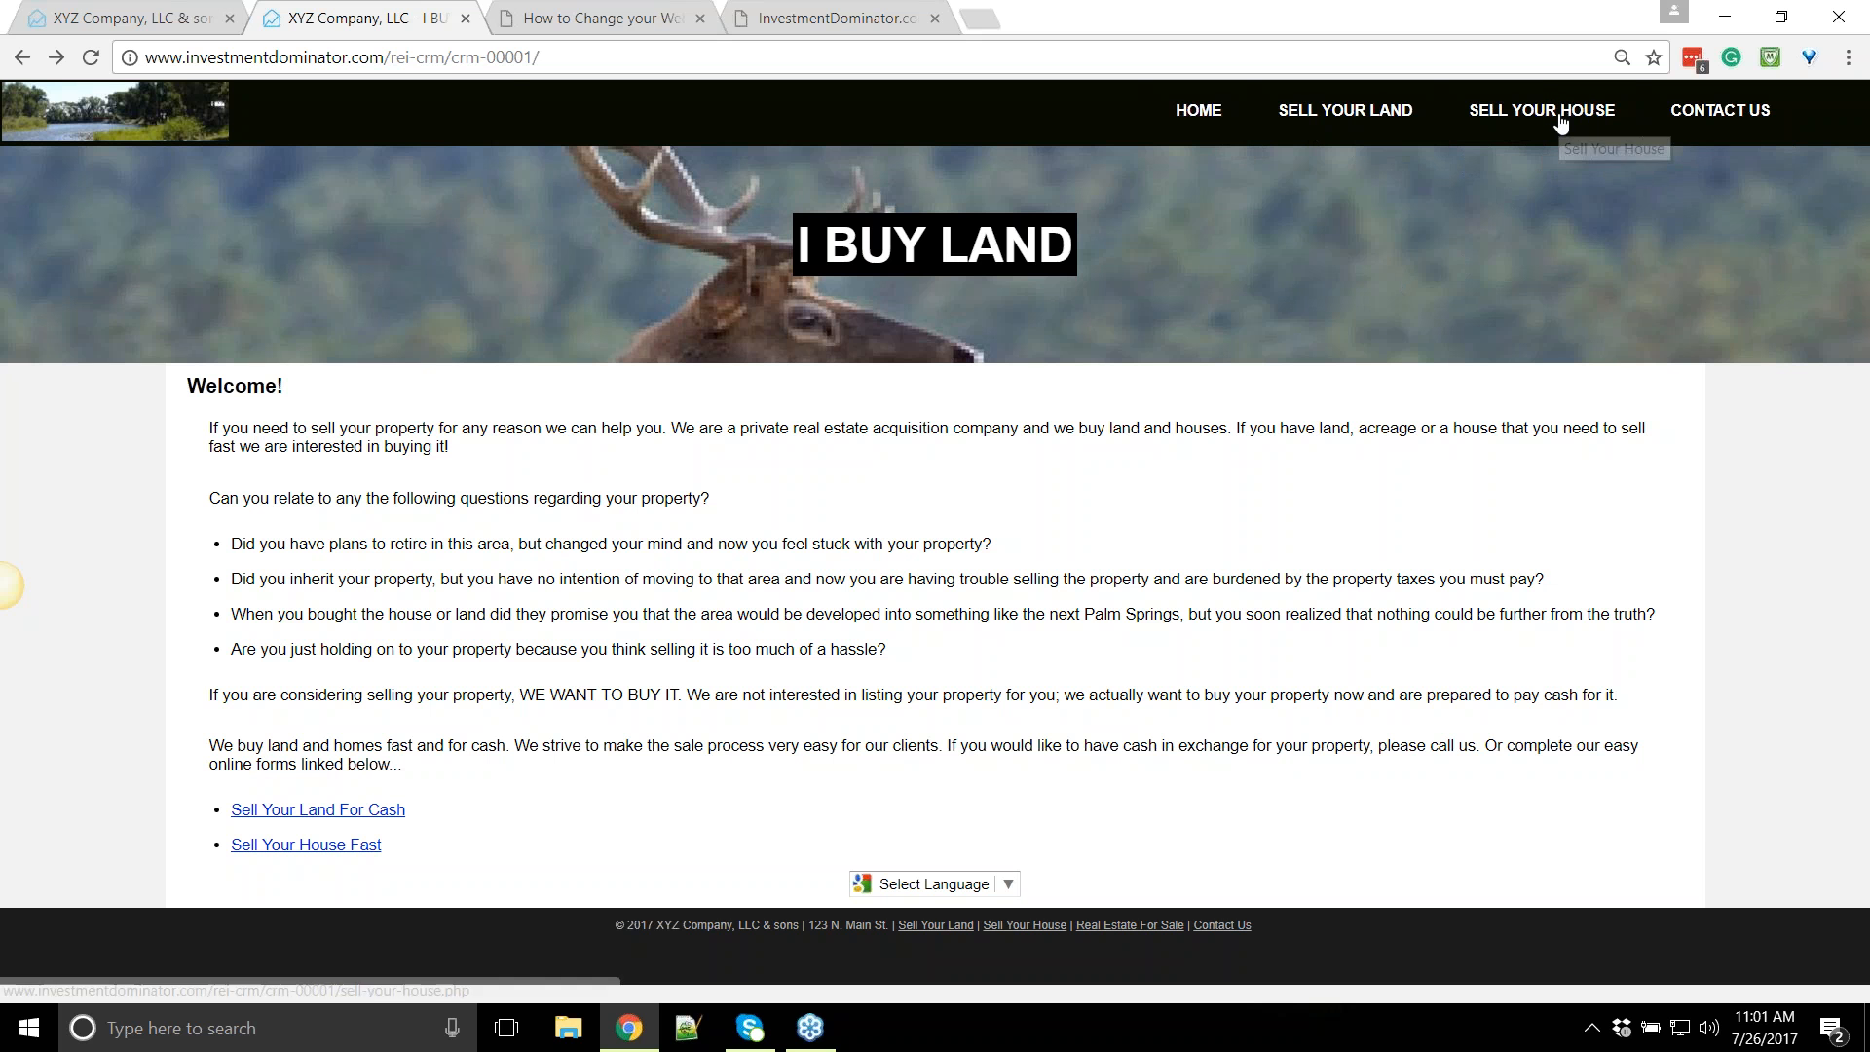
Open the menu manager in the buying website settings and review the header and footer menu lists
{"action": "left_click", "coordinate": [127, 18]}
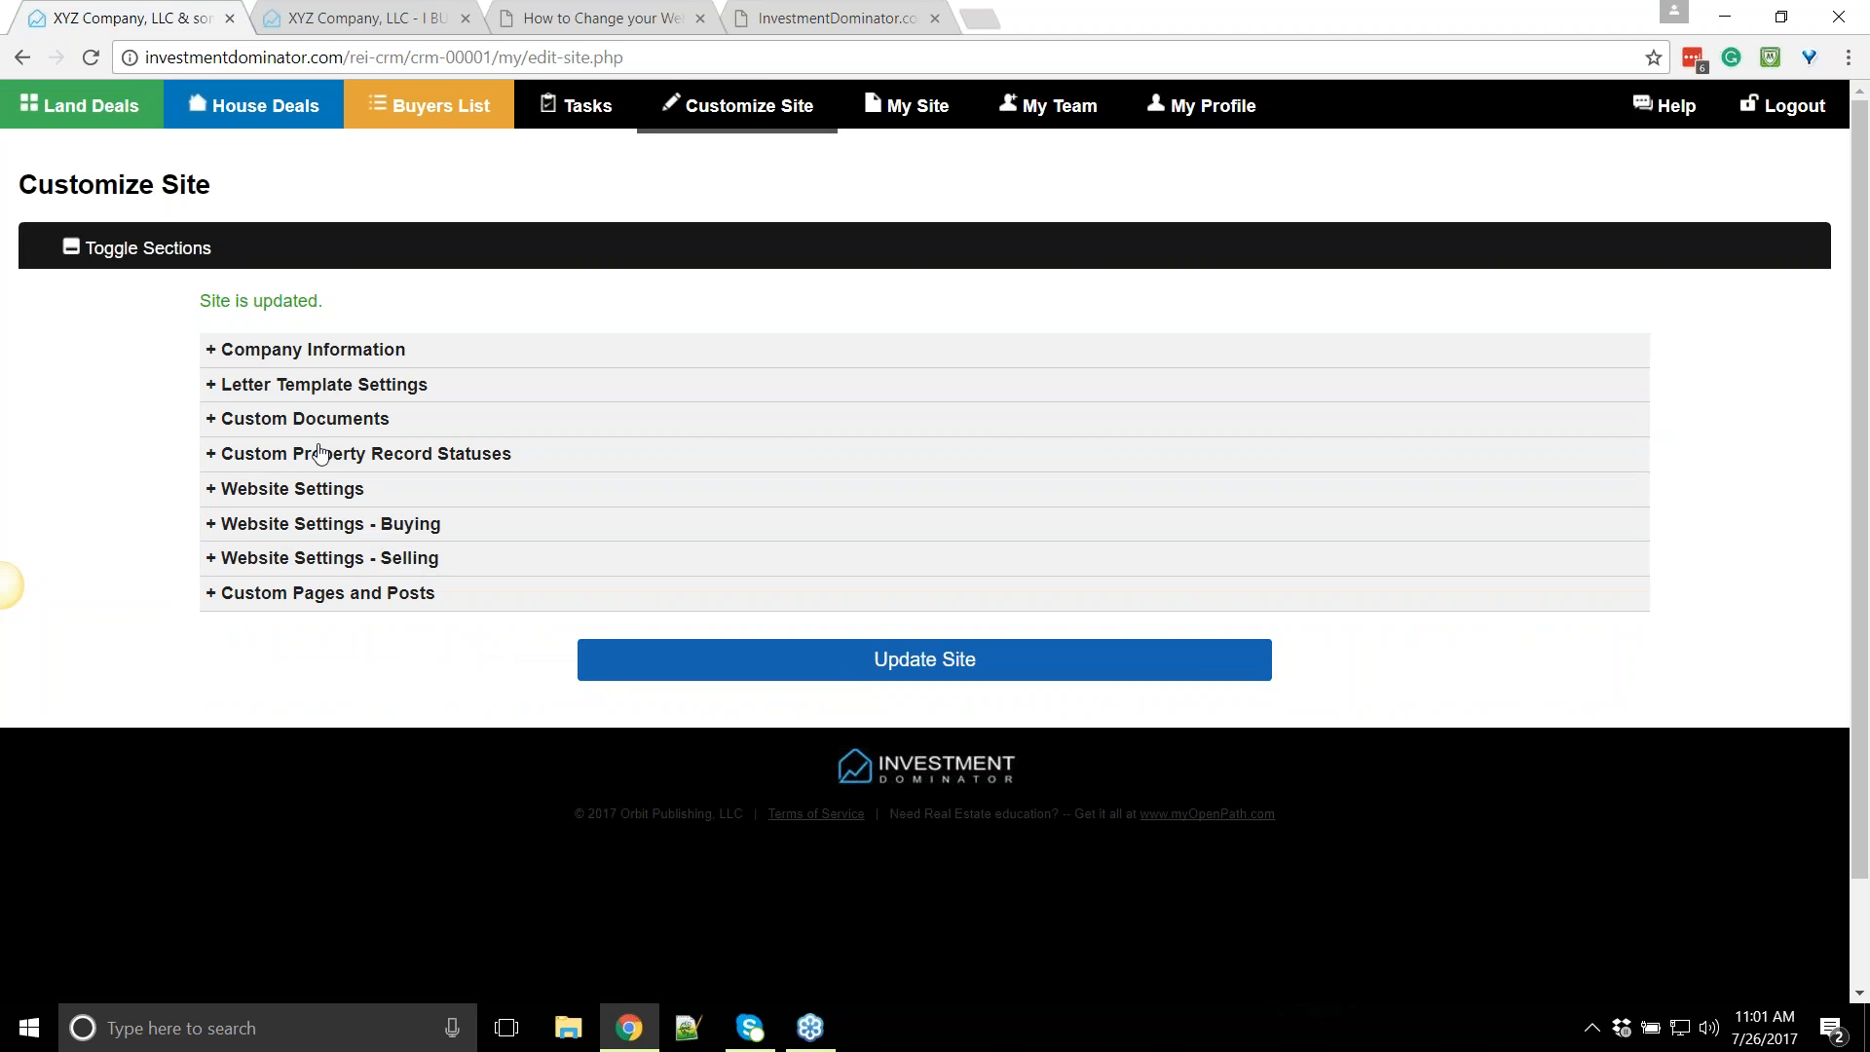
{"action": "left_click", "coordinate": [420, 533]}
{"action": "scroll", "coordinate": [570, 390], "scroll_direction": "down", "scroll_amount": 2}
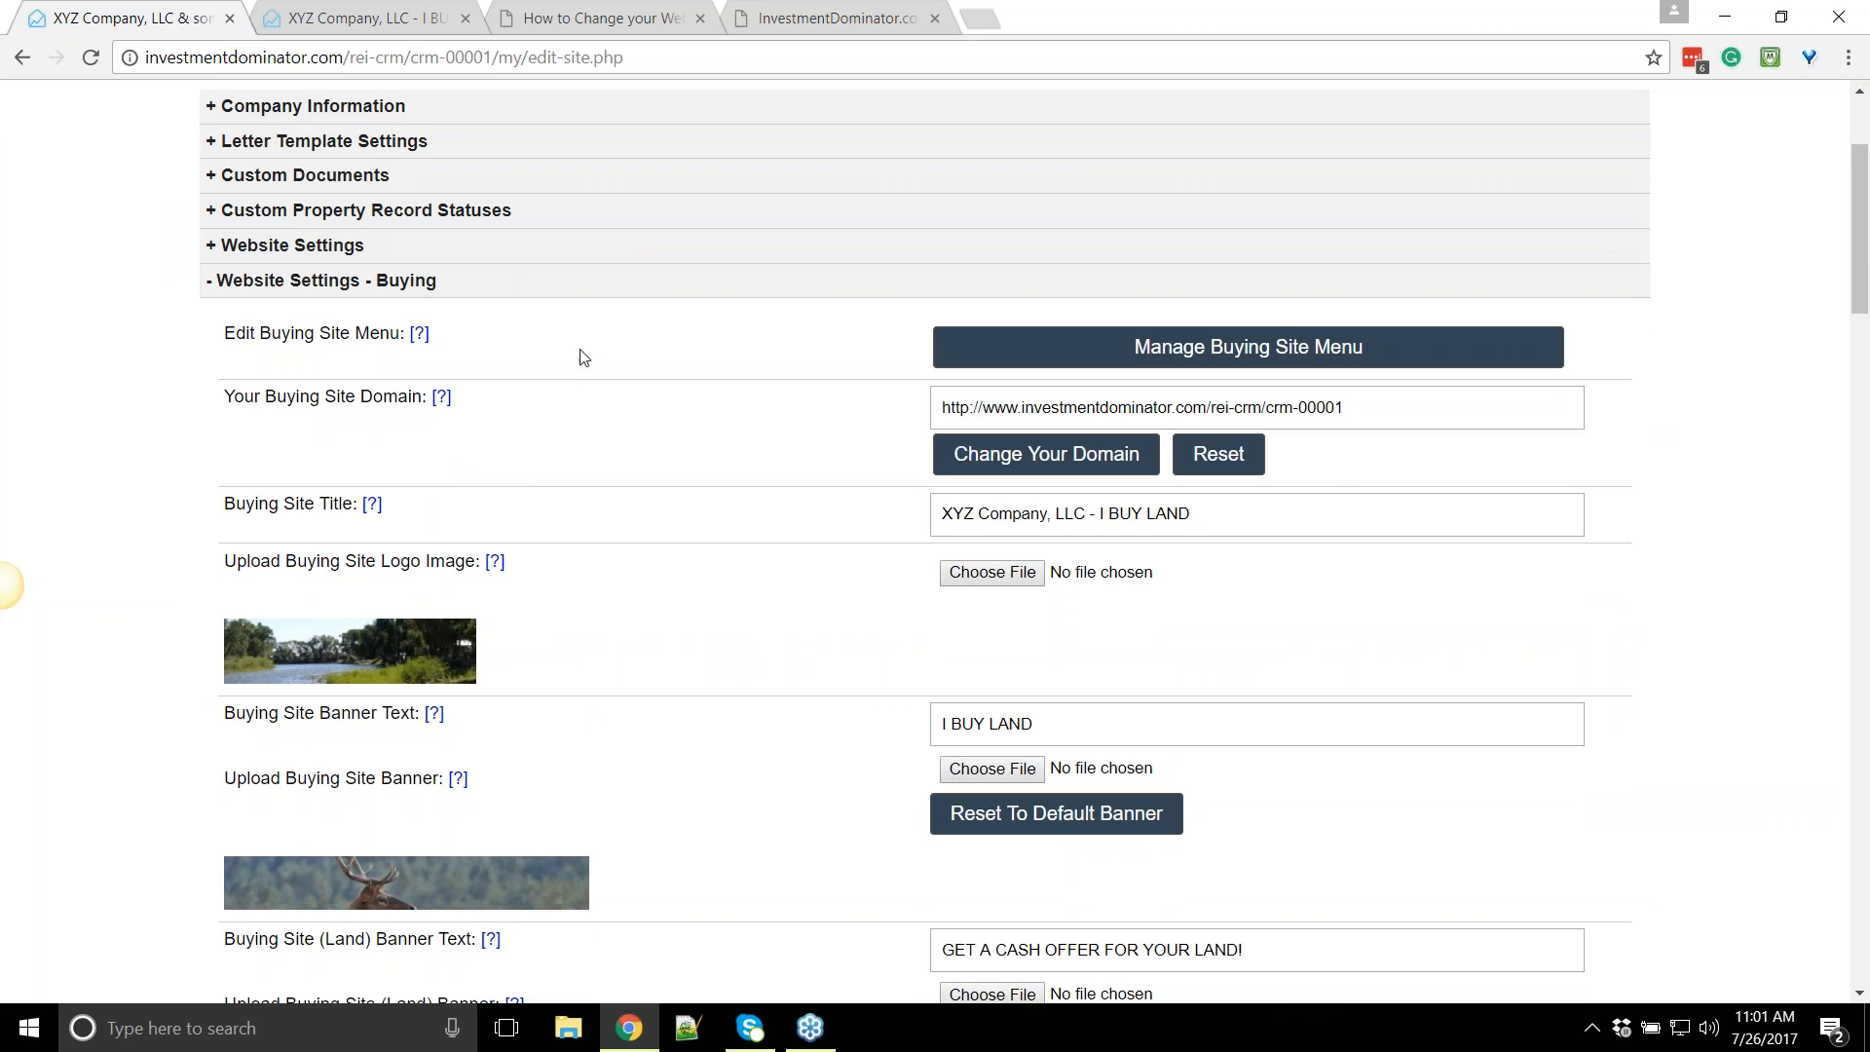
{"action": "left_click", "coordinate": [1237, 356]}
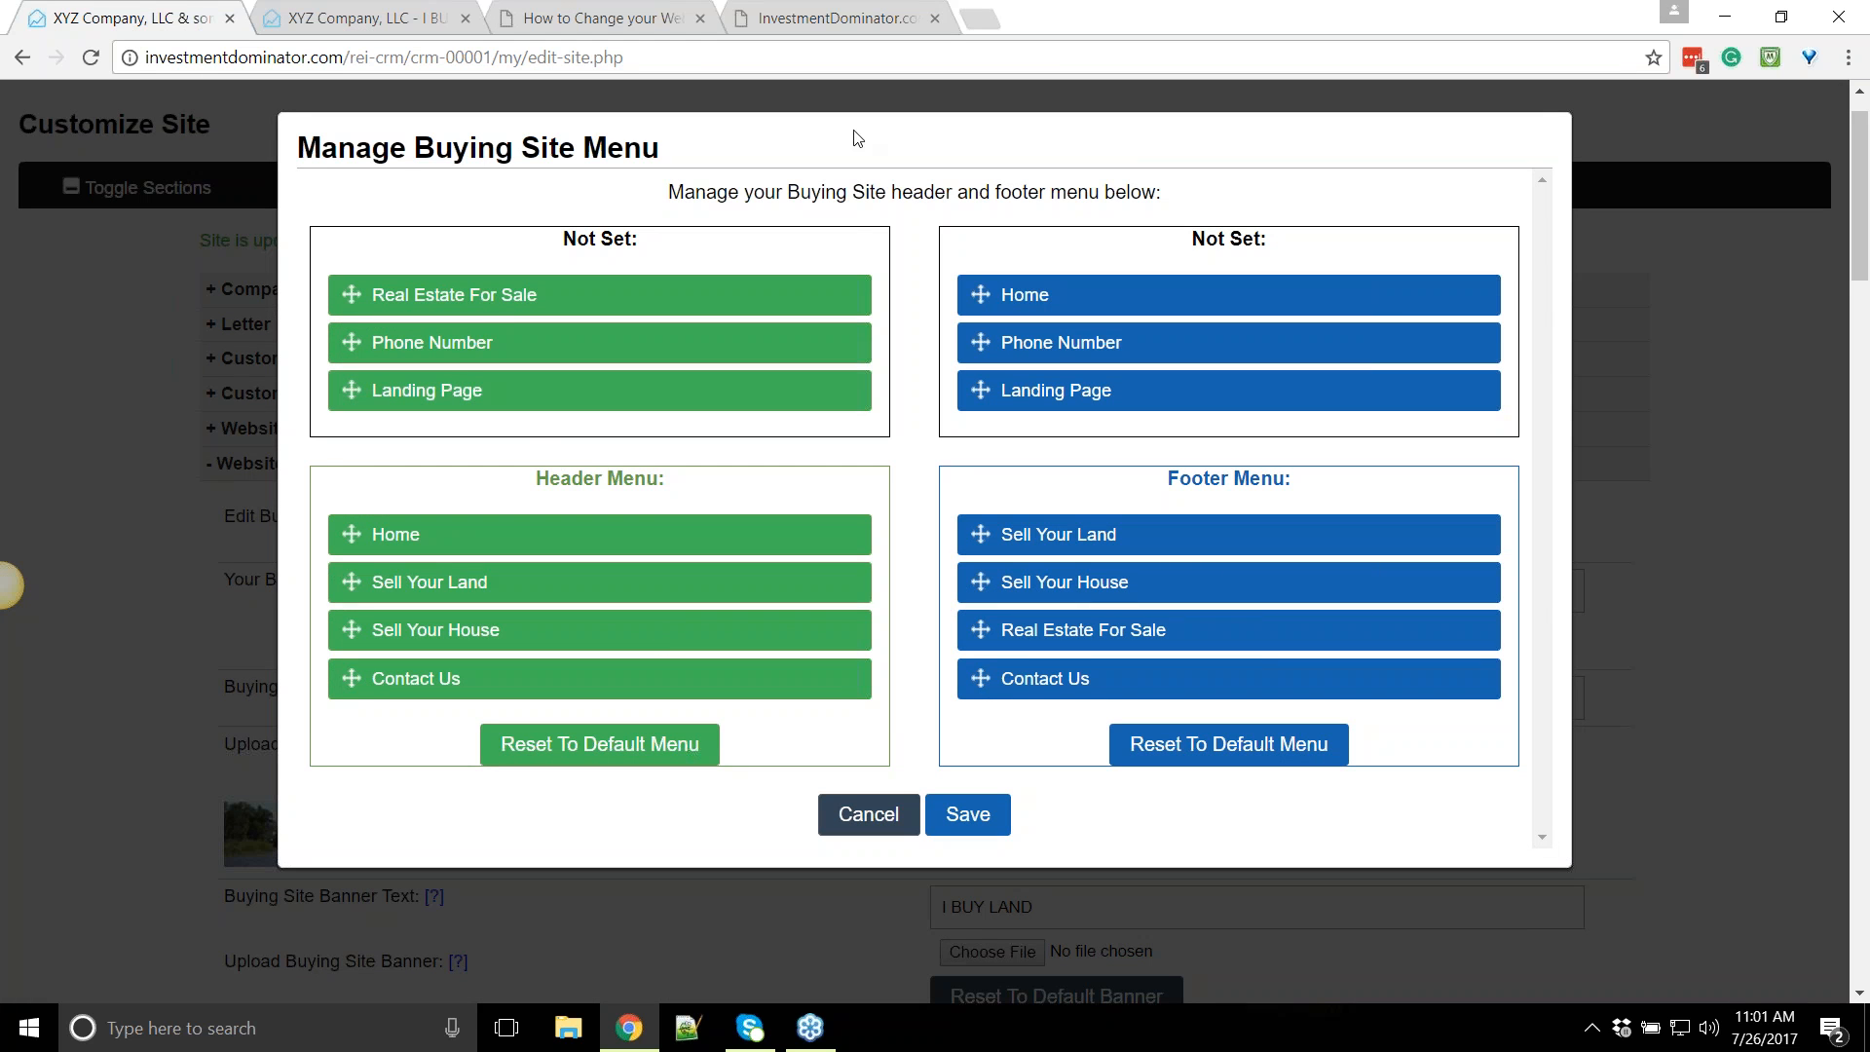
{"action": "left_click_drag", "start_coordinate": [530, 482], "coordinate": [659, 480]}
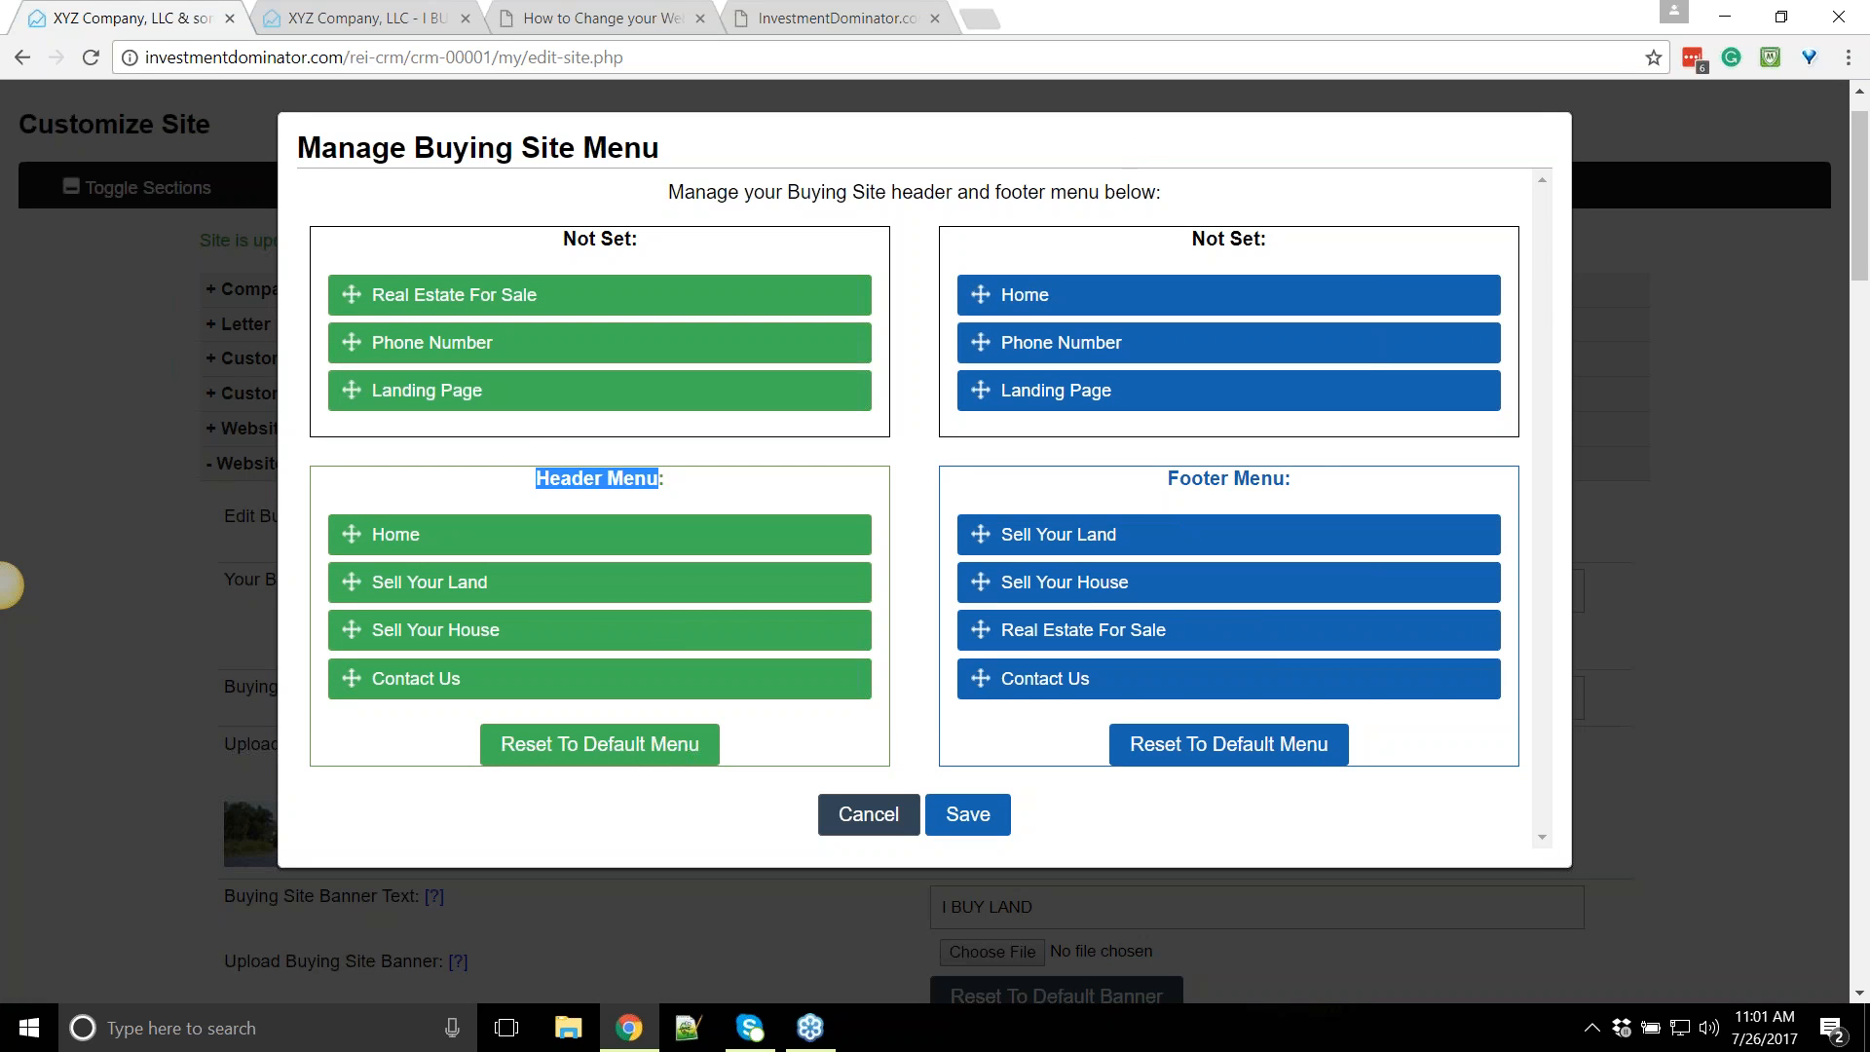
{"action": "left_click_drag", "start_coordinate": [1145, 484], "coordinate": [1334, 476]}
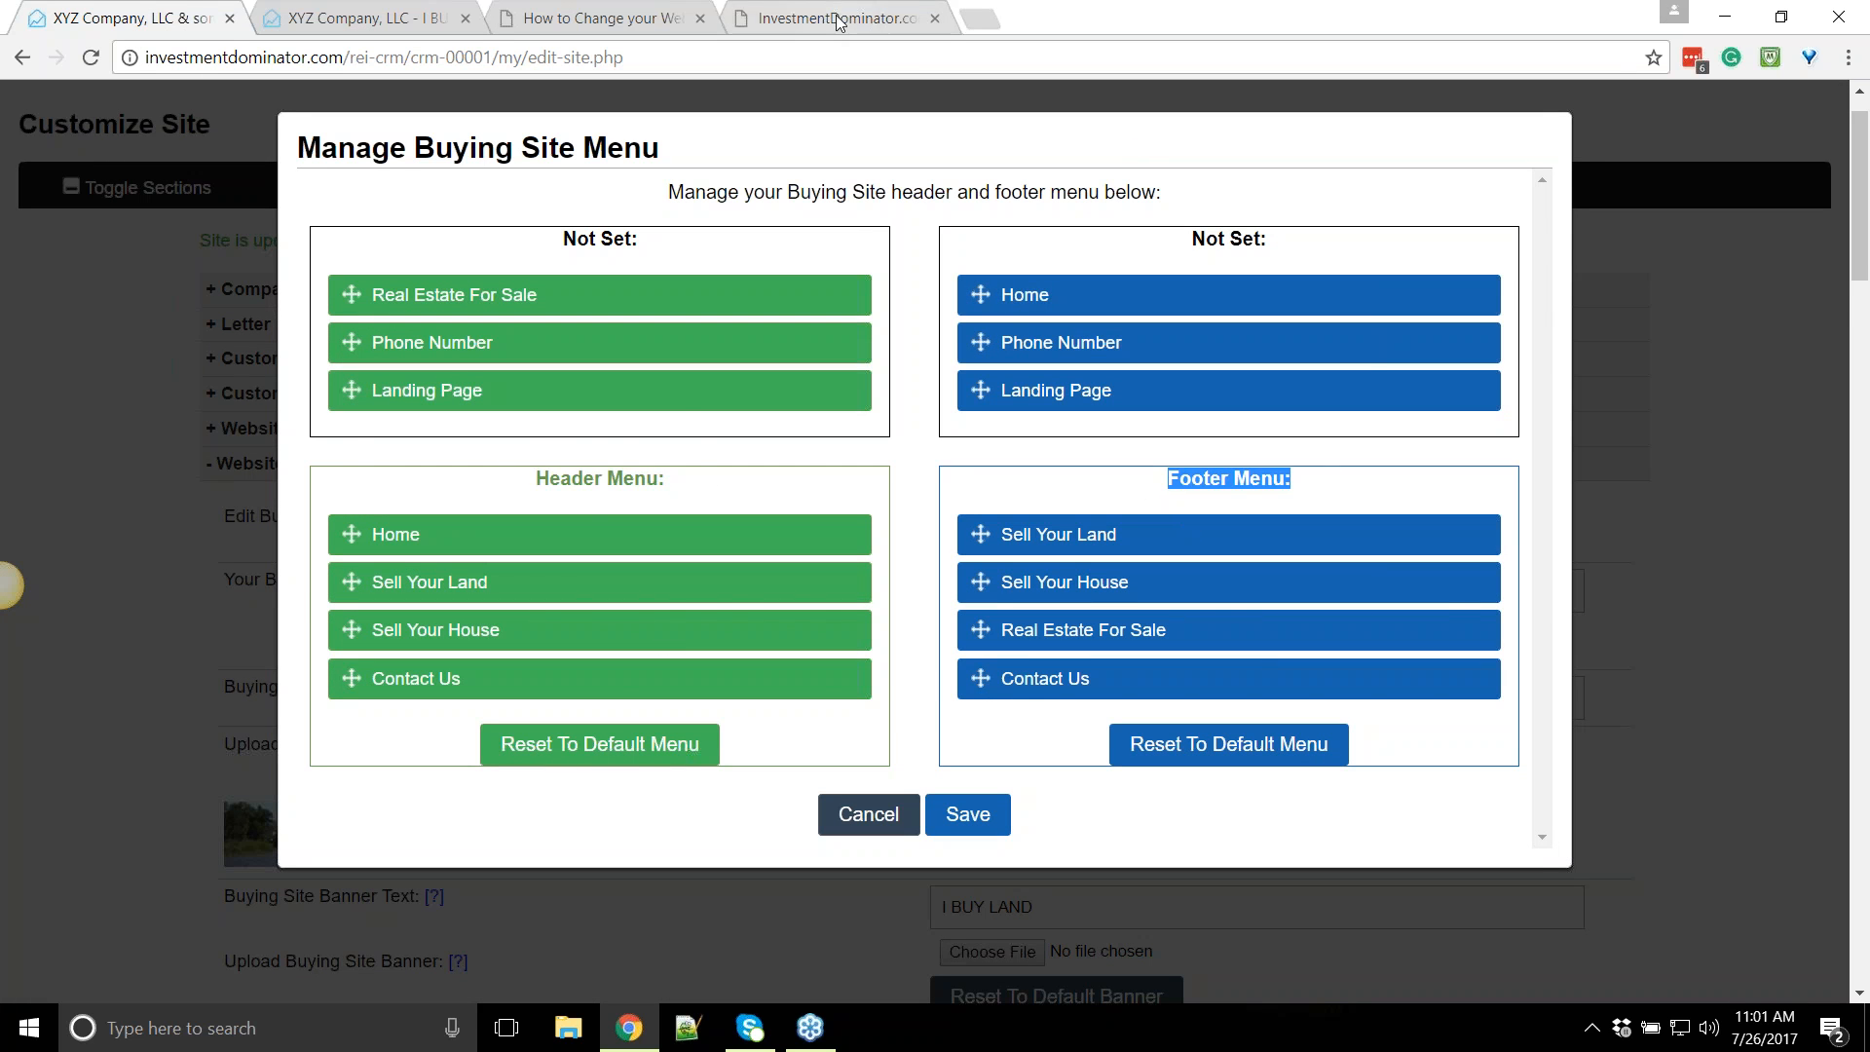
Switch to the live buying site and examine its footer menu links
{"action": "key", "text": "ctrl+shift+Tab"}
{"action": "key", "text": "ctrl+shift+Tab"}
{"action": "key", "text": "ctrl+shift+Tab"}
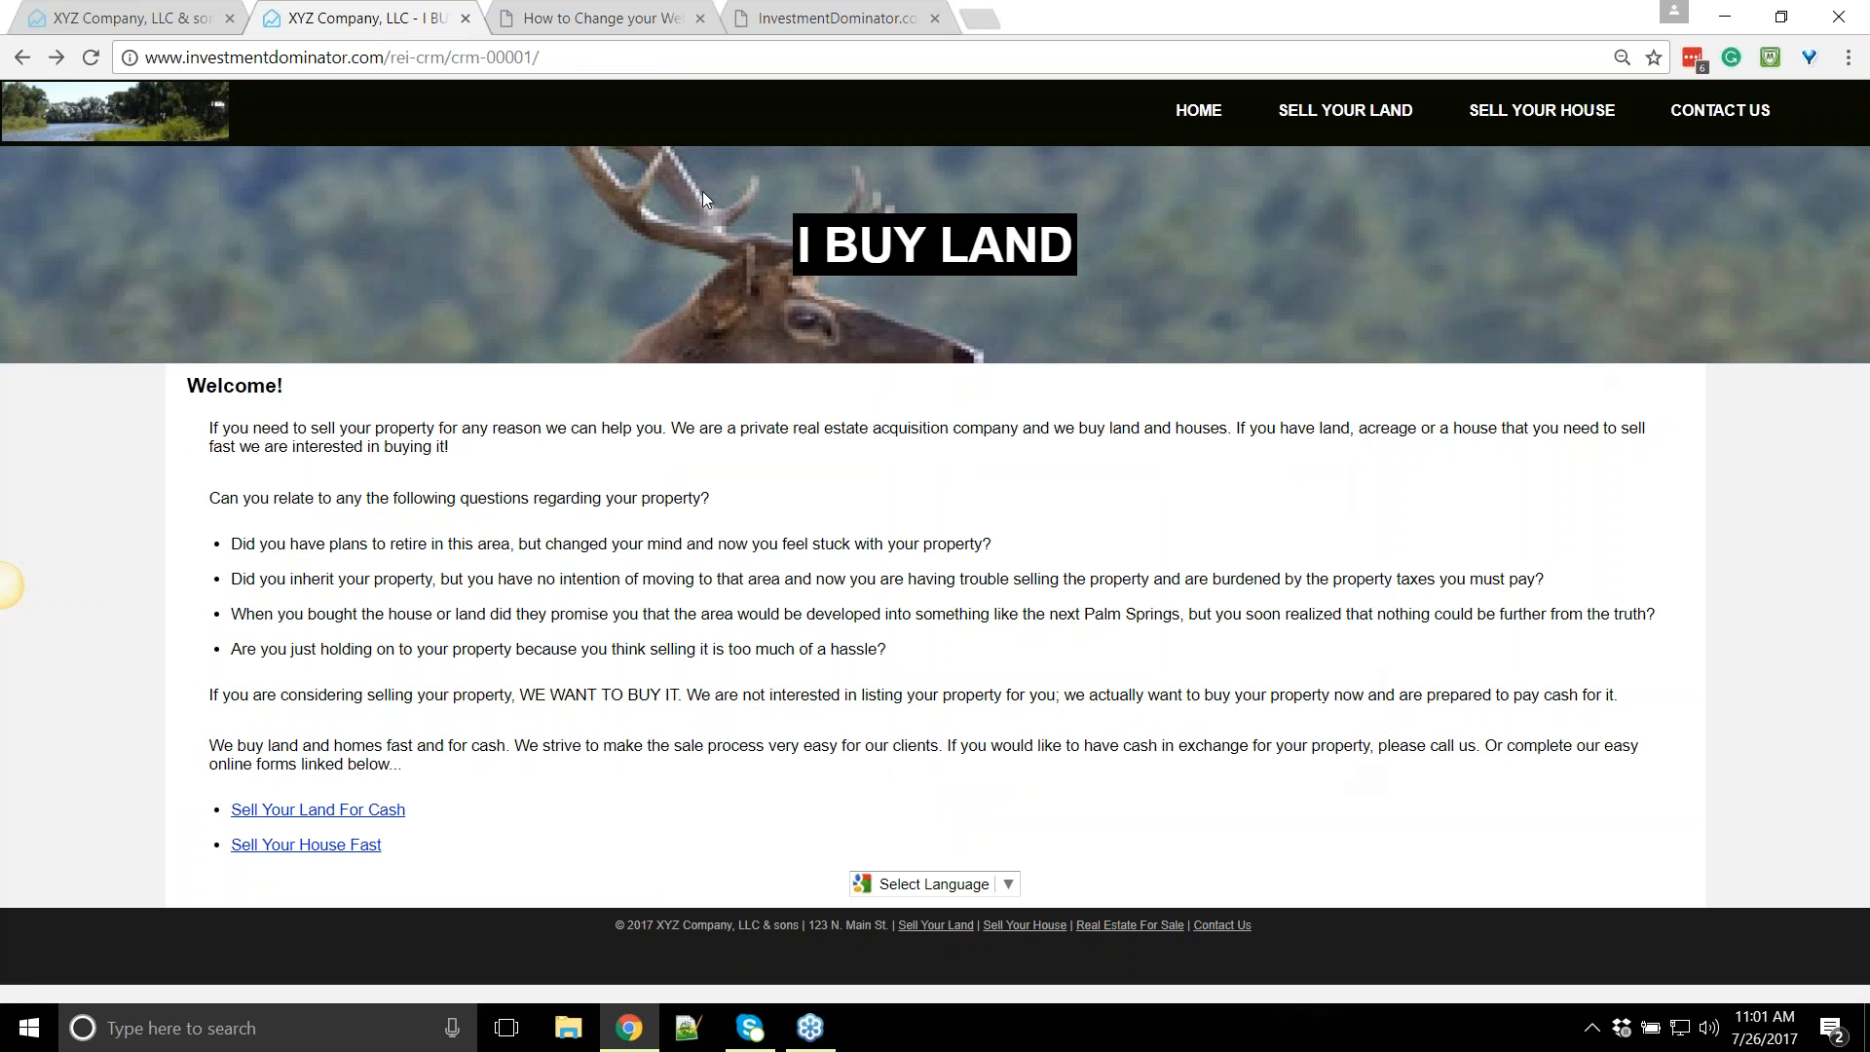
{"action": "left_click_drag", "start_coordinate": [584, 931], "coordinate": [1323, 928]}
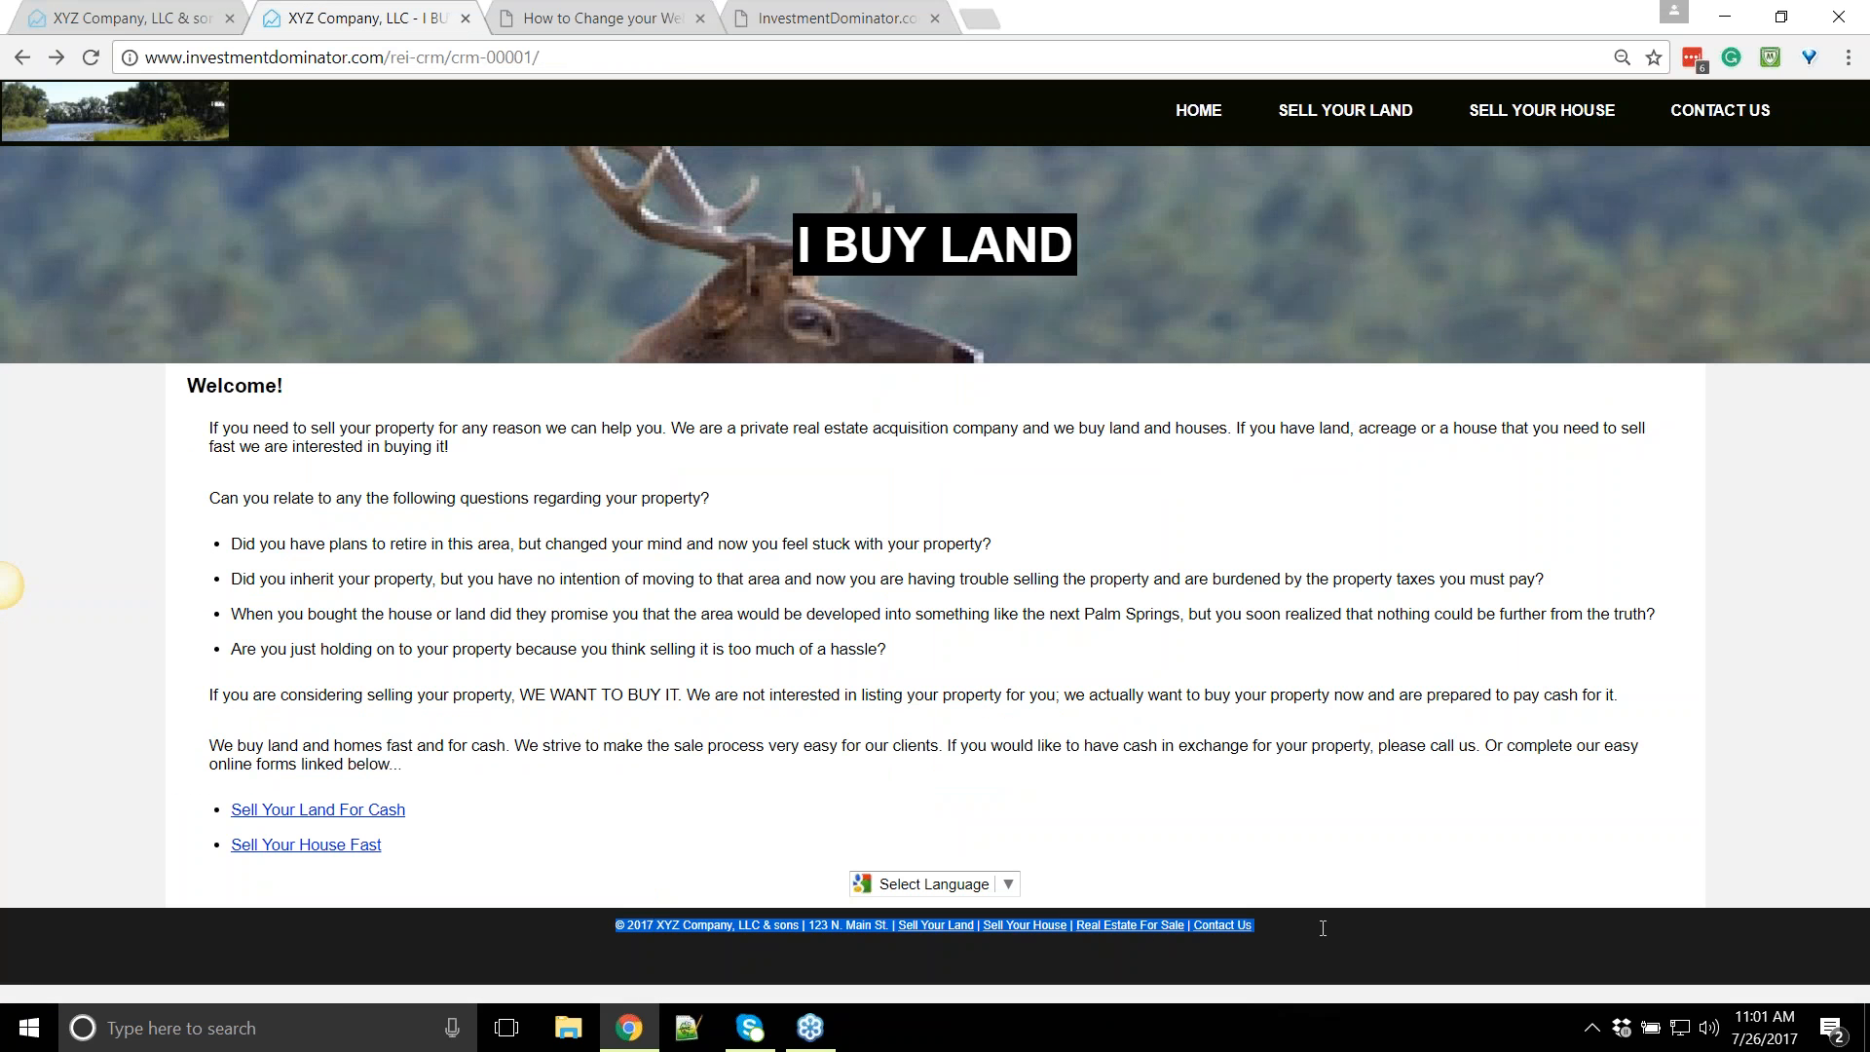
{"action": "left_click", "coordinate": [1415, 562]}
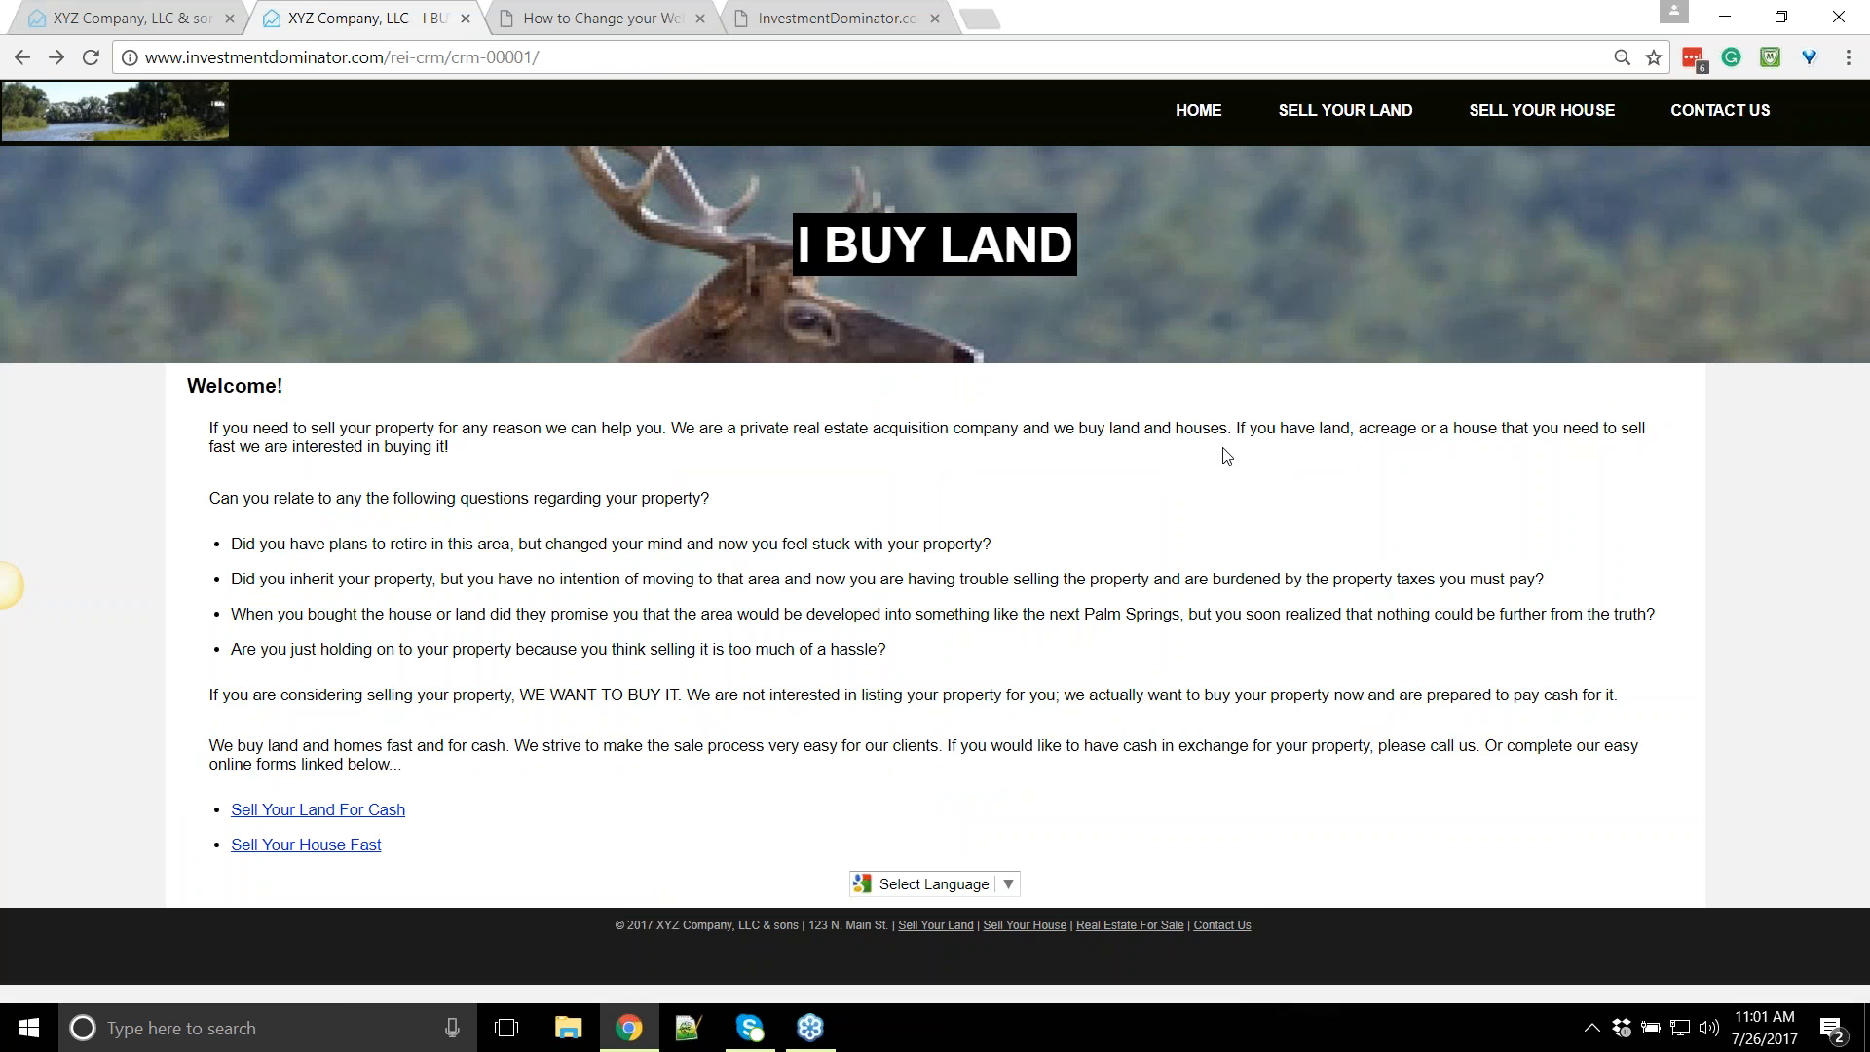
Return to the buying site menu manager and compare the Not Set lists with the header and footer menus
{"action": "left_click", "coordinate": [161, 24]}
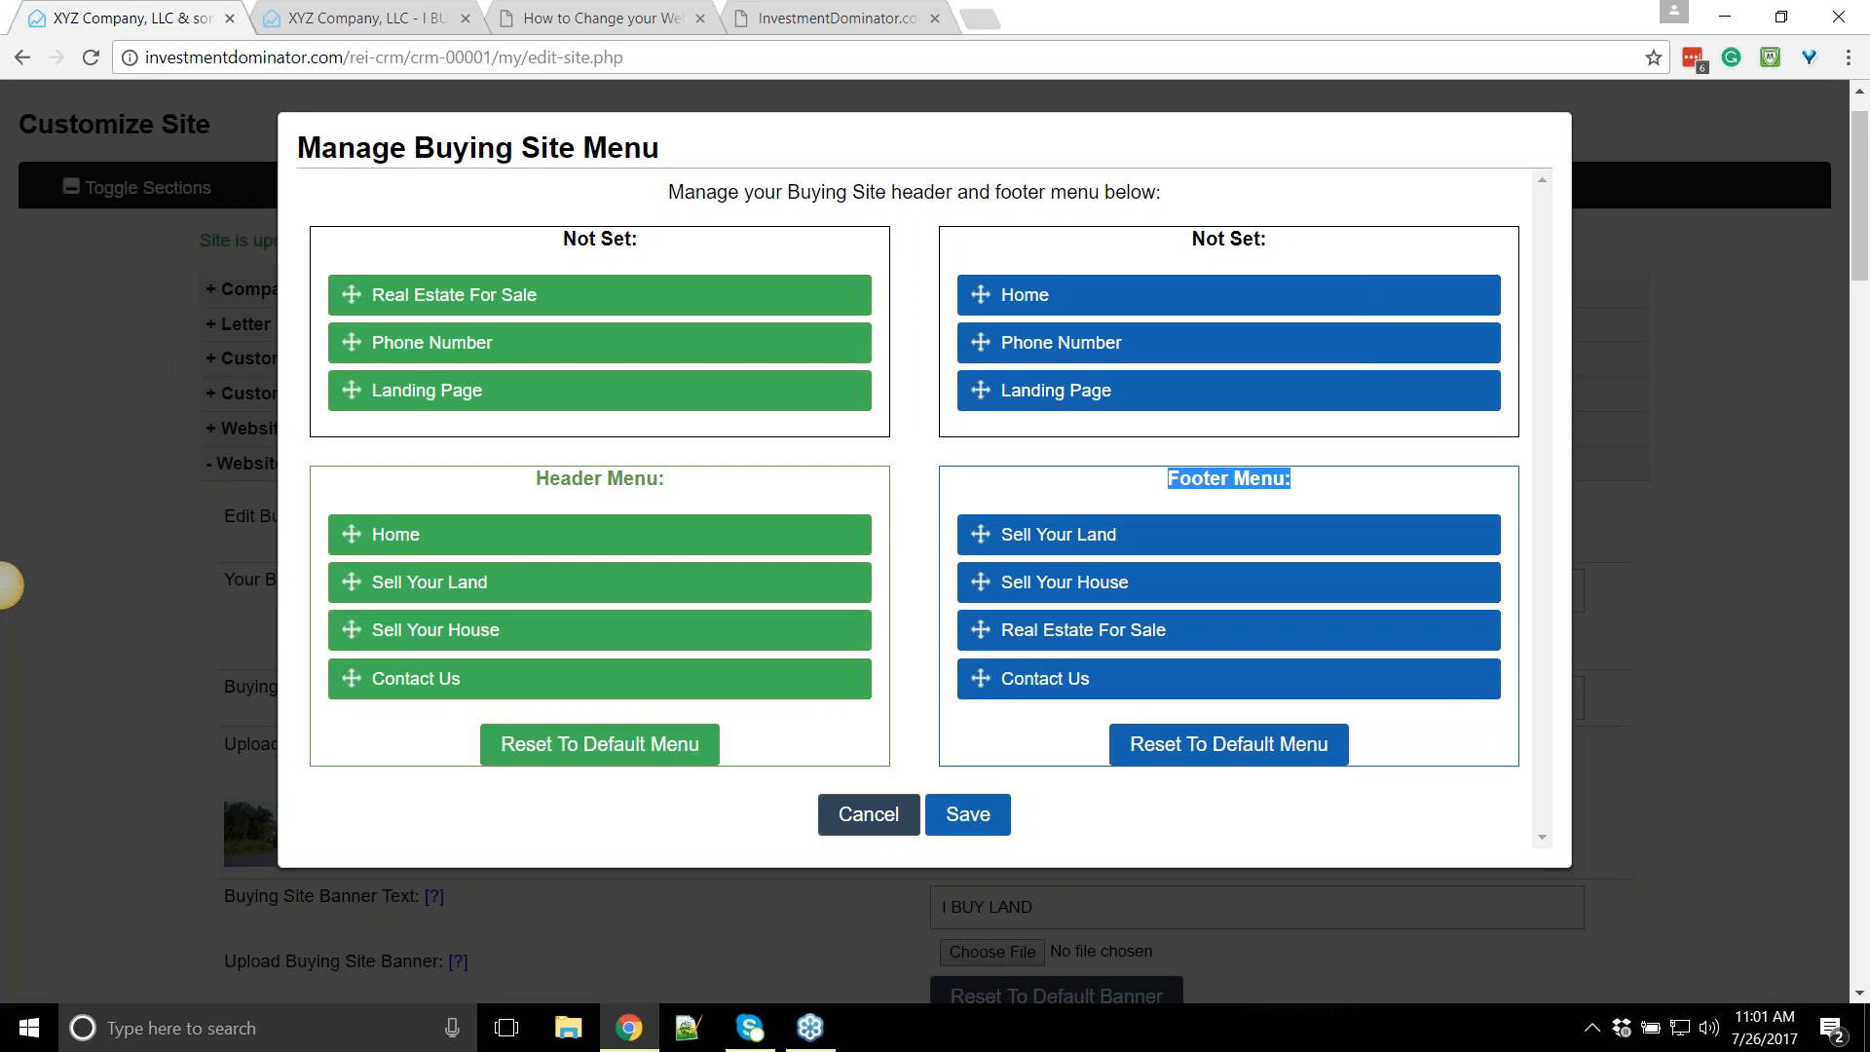
{"action": "left_click_drag", "start_coordinate": [563, 240], "coordinate": [643, 245]}
{"action": "left_click_drag", "start_coordinate": [1206, 240], "coordinate": [1317, 240]}
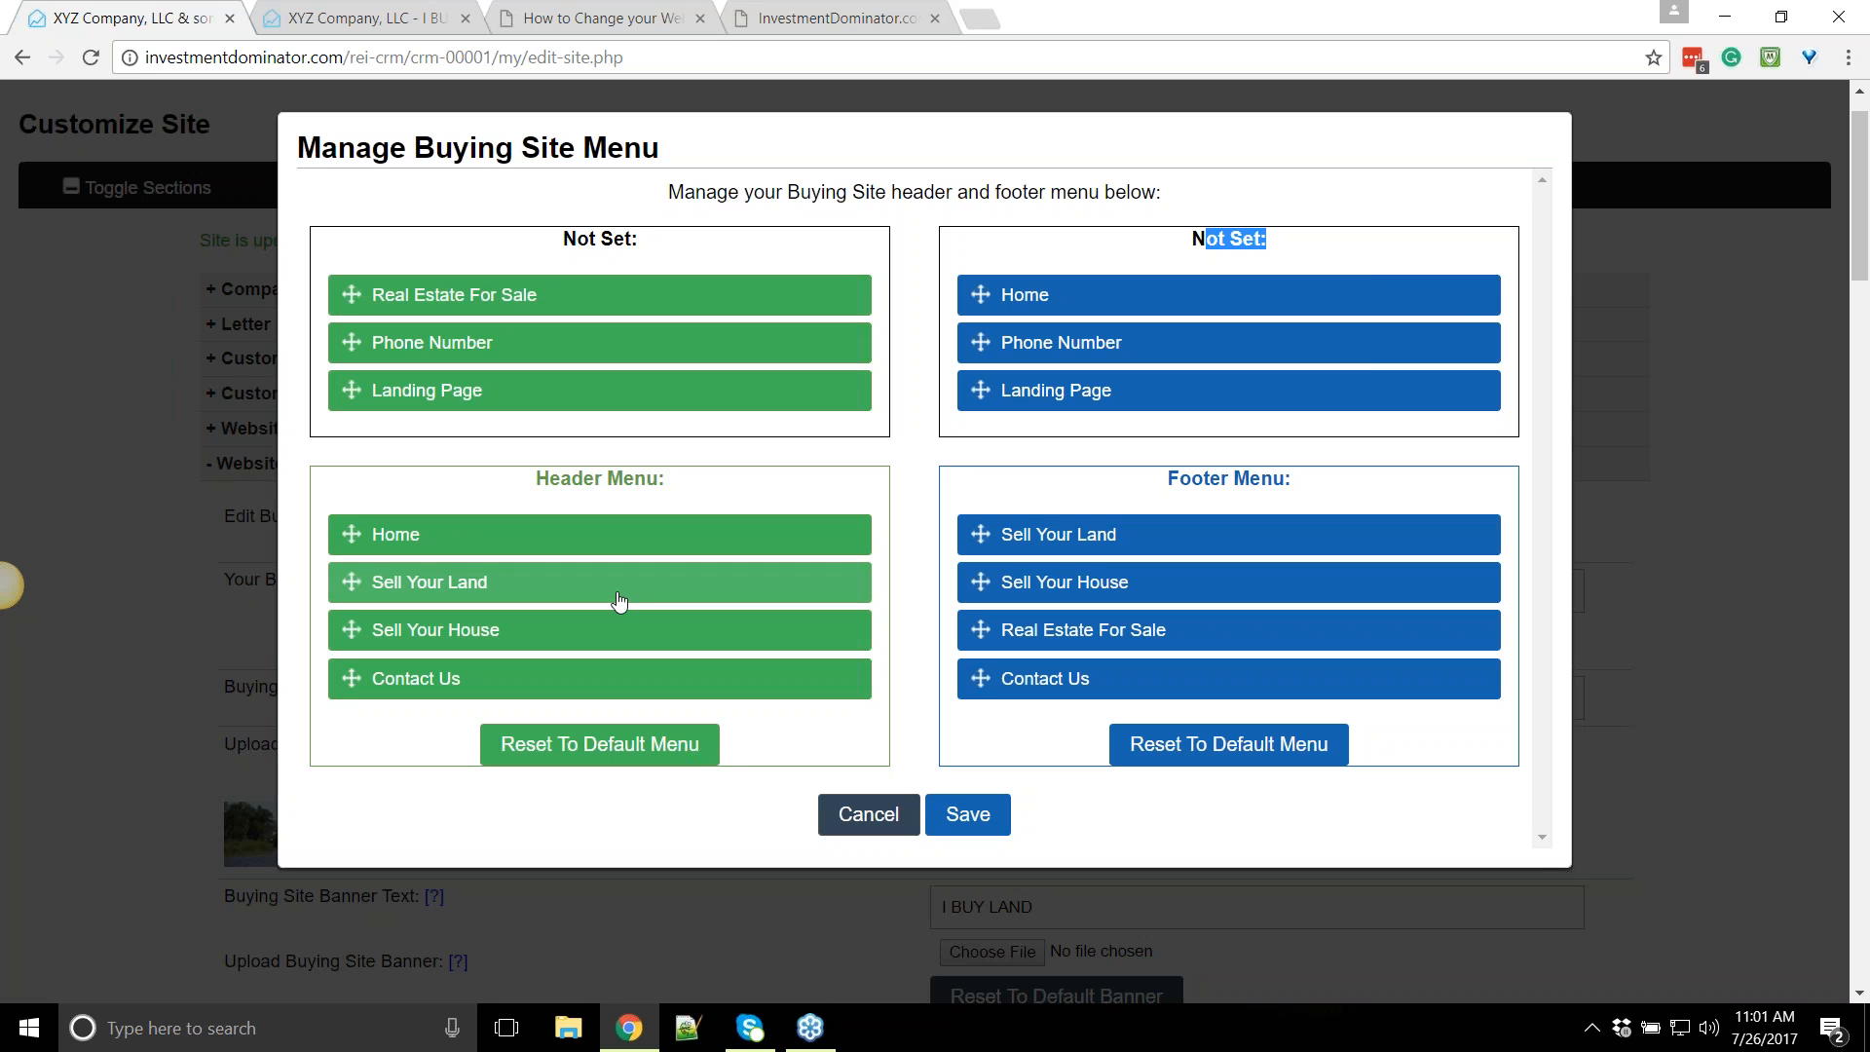
{"action": "left_click_drag", "start_coordinate": [563, 239], "coordinate": [646, 243]}
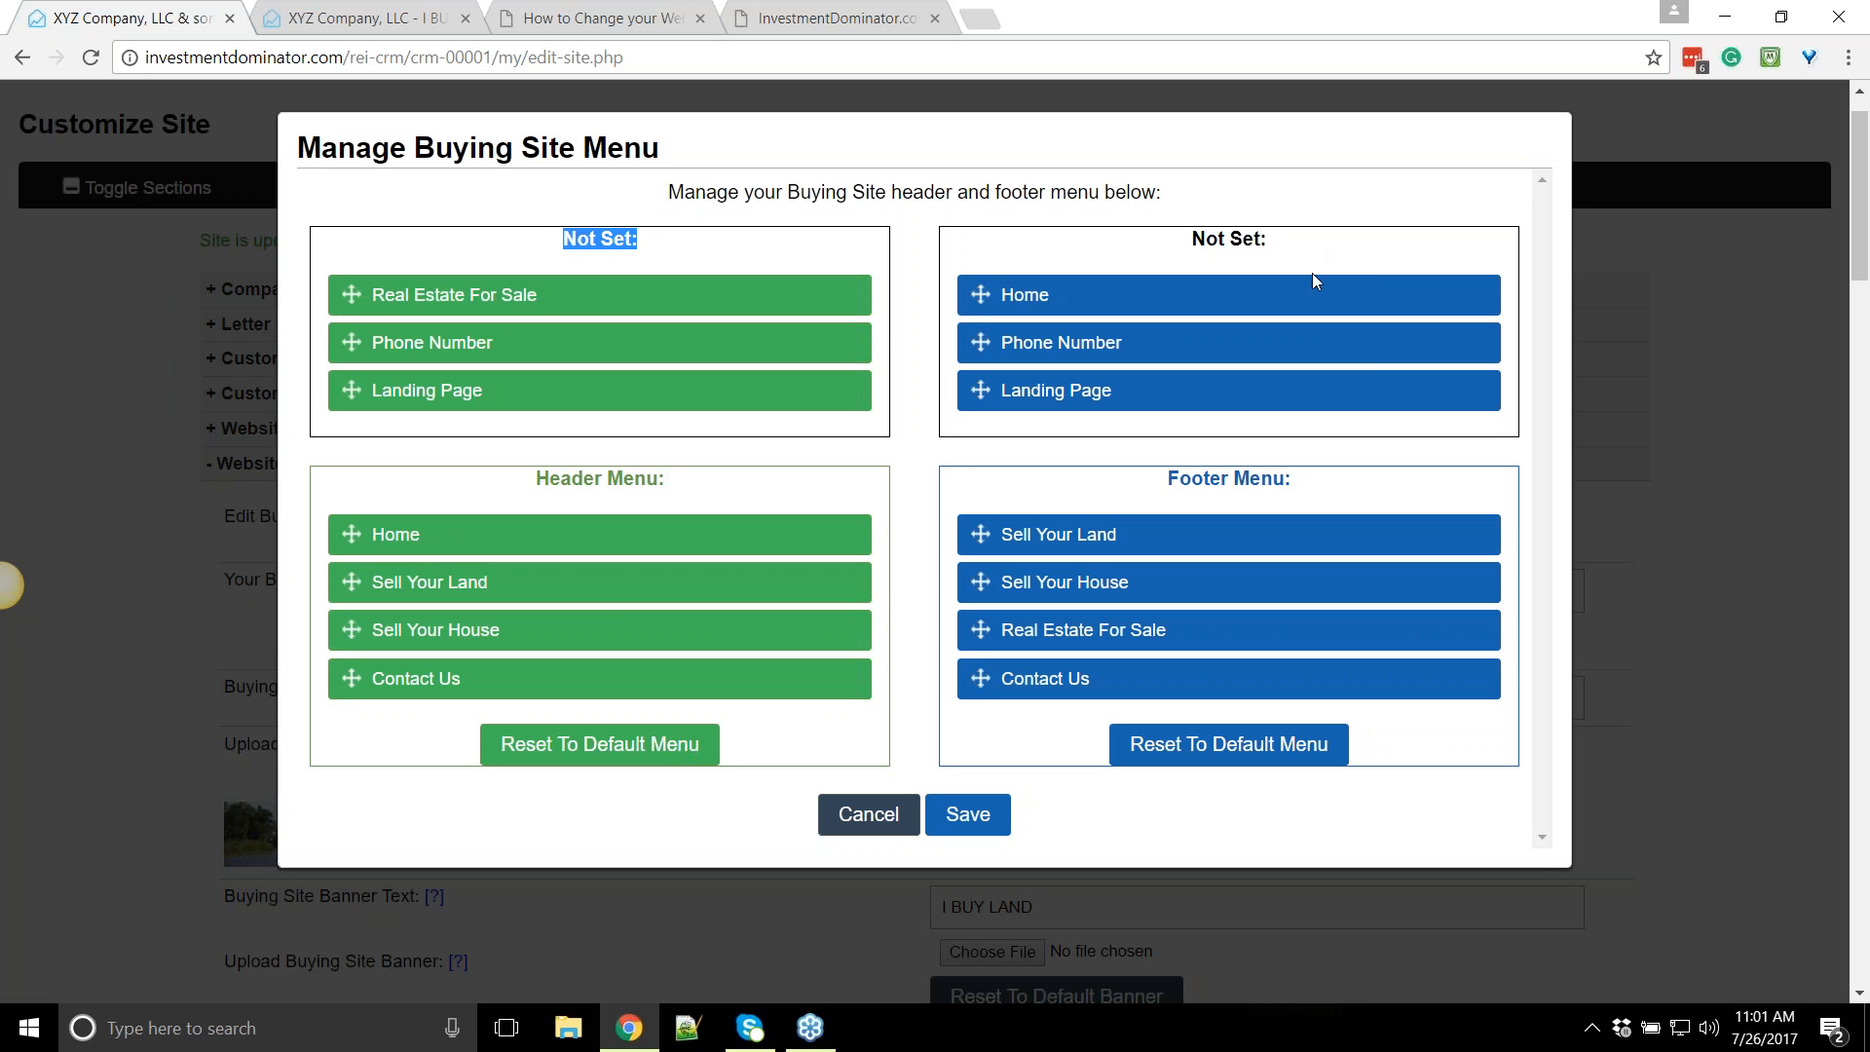
{"action": "triple_click", "coordinate": [539, 489]}
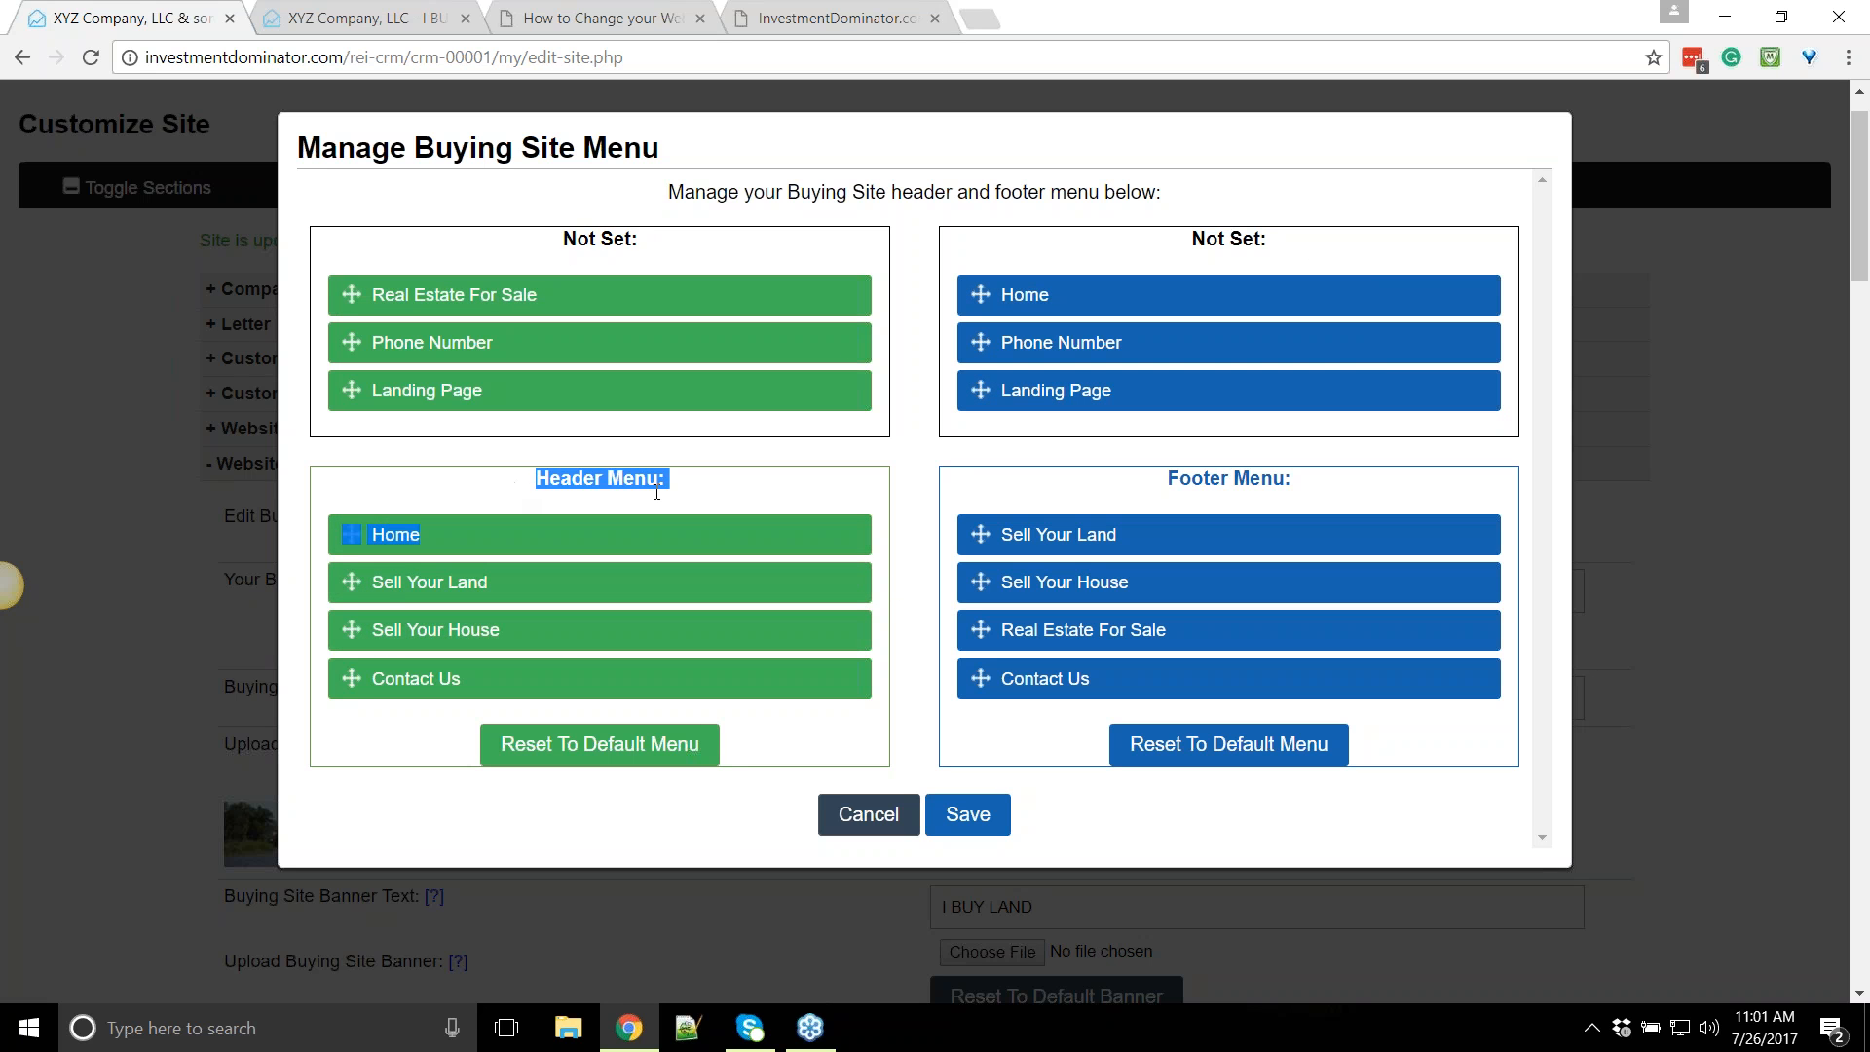
{"action": "left_click", "coordinate": [603, 489]}
{"action": "left_click_drag", "start_coordinate": [537, 484], "coordinate": [647, 482]}
{"action": "left_click", "coordinate": [632, 475]}
{"action": "triple_click", "coordinate": [547, 484]}
{"action": "left_click_drag", "start_coordinate": [1168, 480], "coordinate": [1271, 480]}
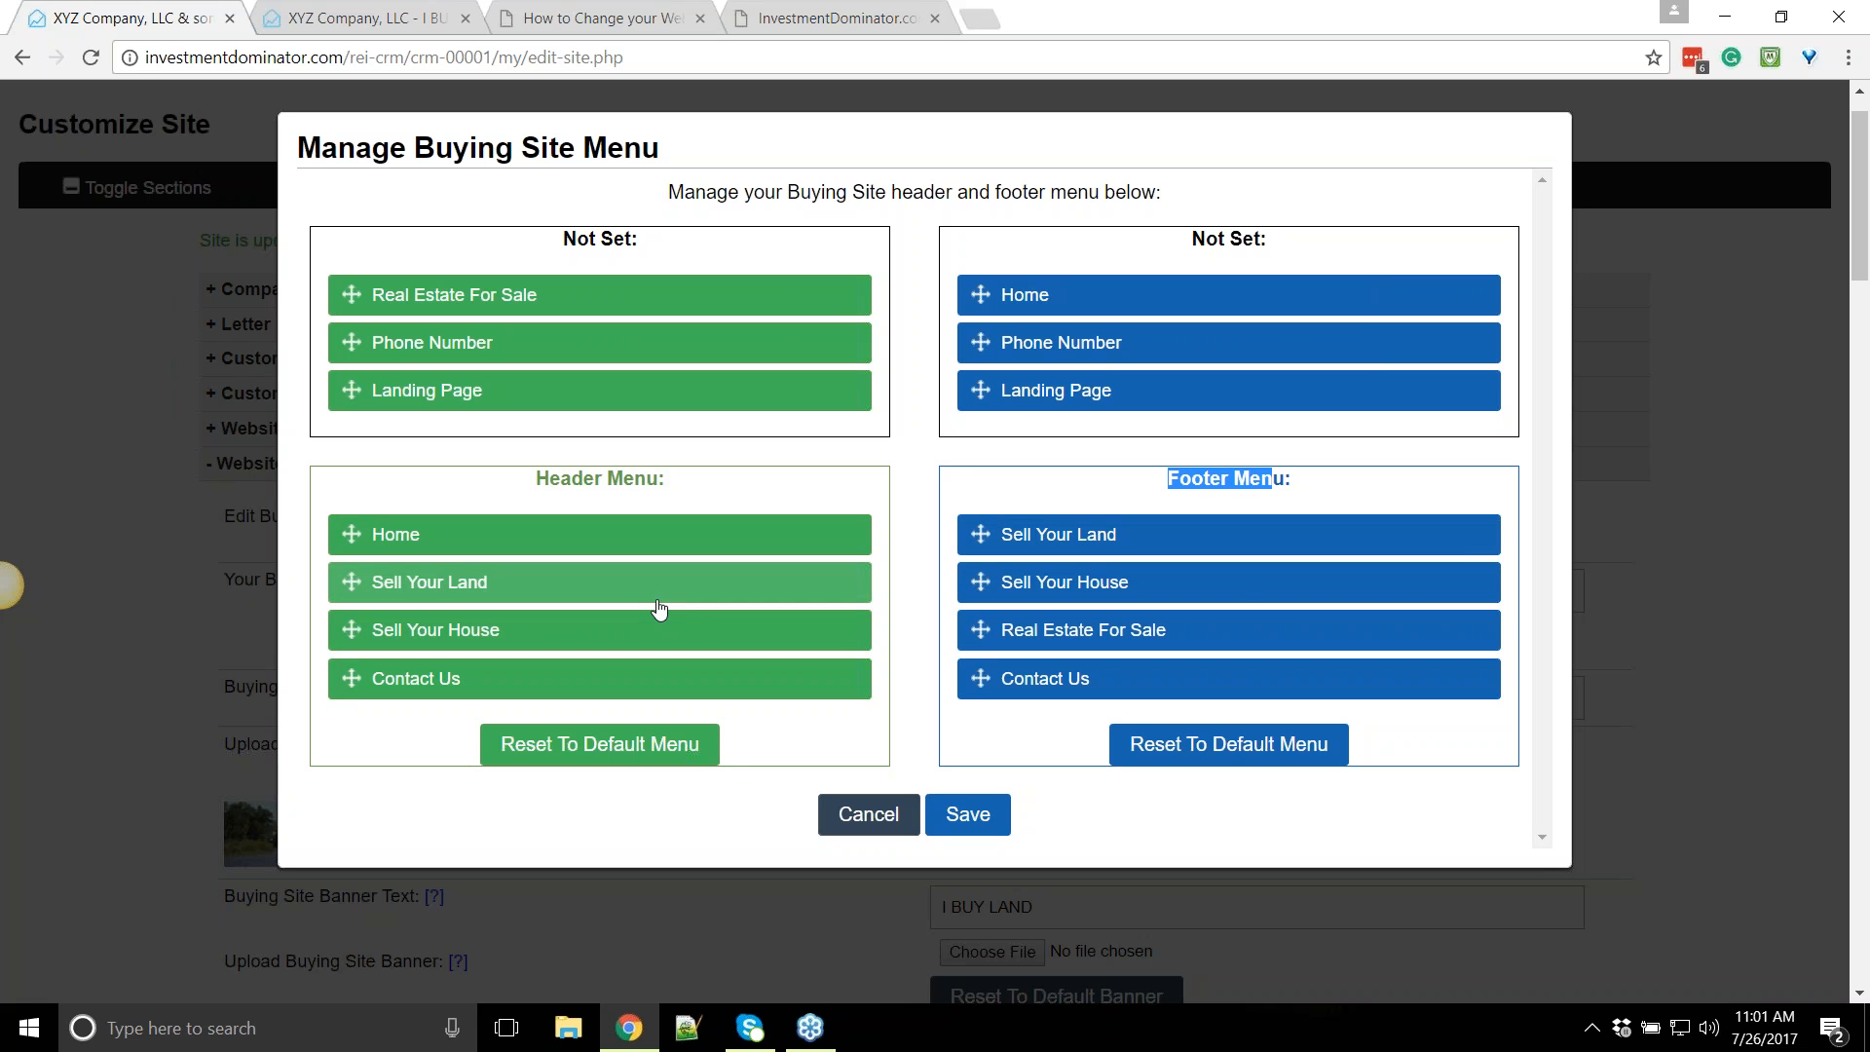
{"action": "left_click", "coordinate": [534, 477]}
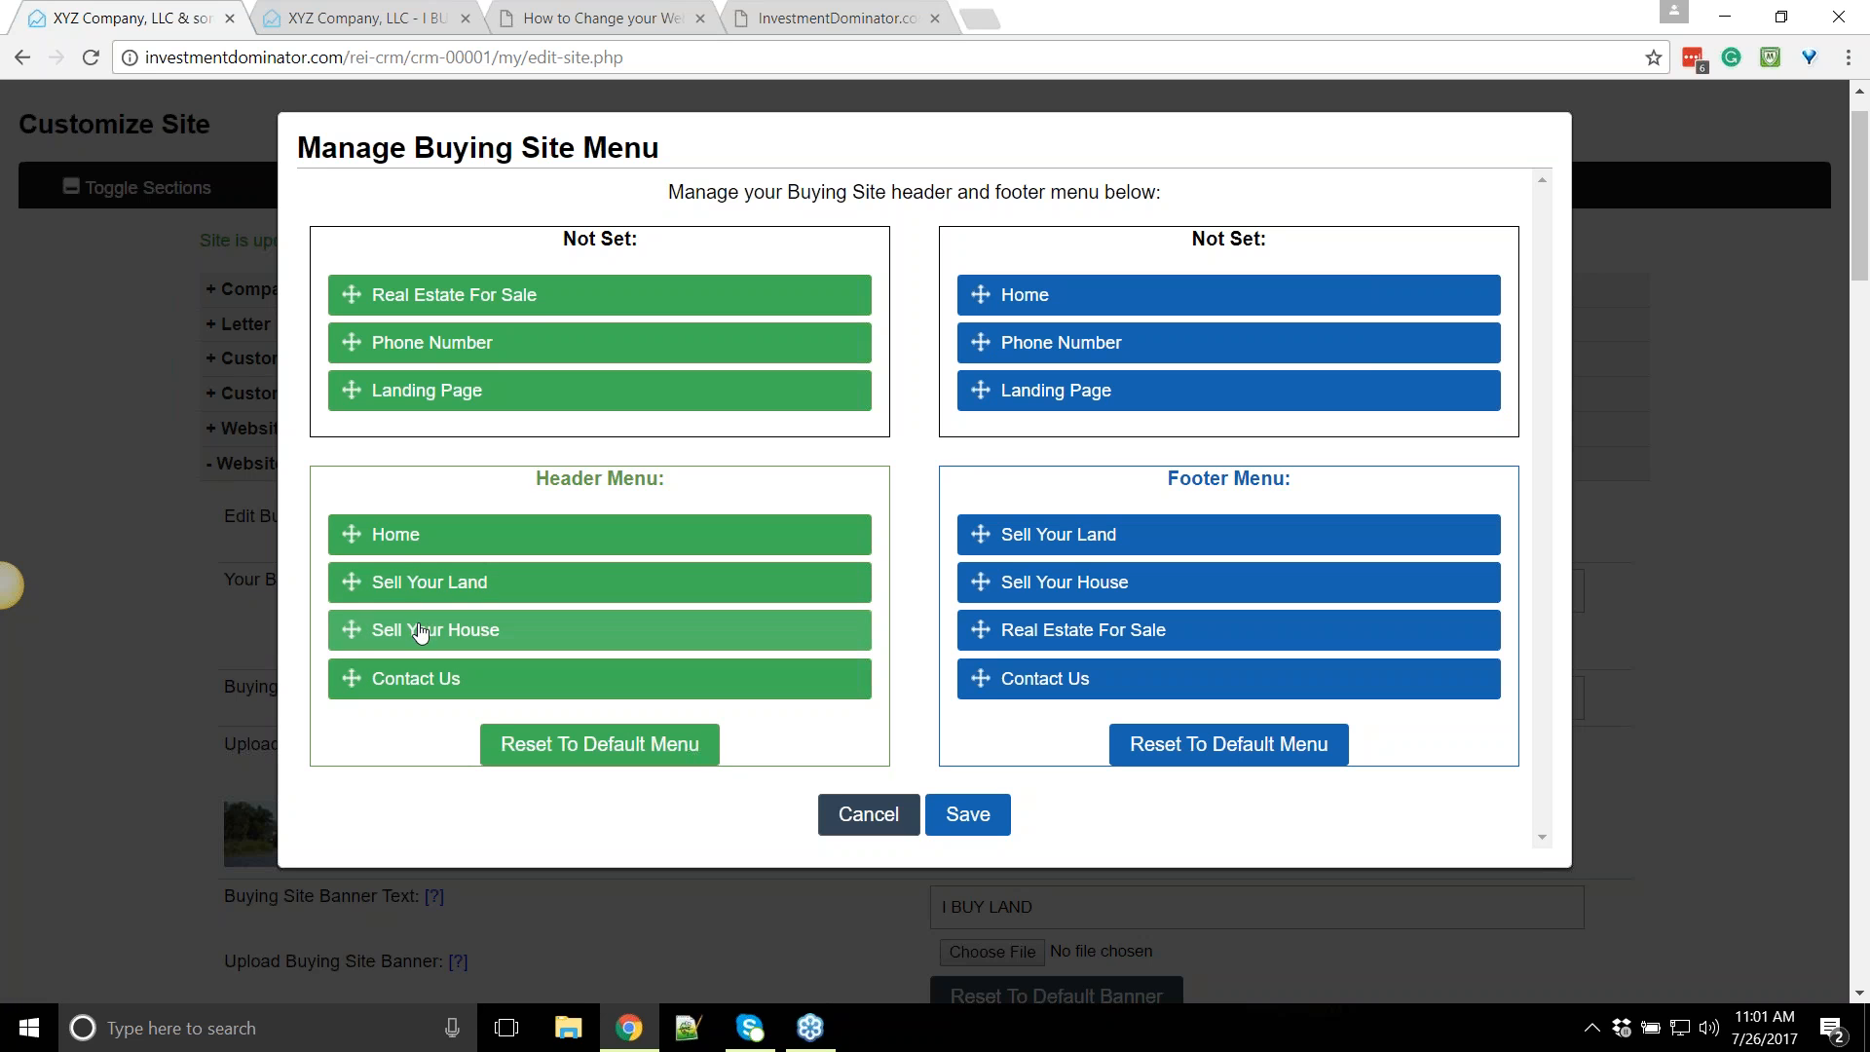
Remove Sell Your House from the header menu and Real Estate For Sale from the footer menu, and save the buying site menu
{"action": "left_click_drag", "start_coordinate": [417, 628], "coordinate": [418, 437]}
{"action": "triple_click", "coordinate": [575, 241]}
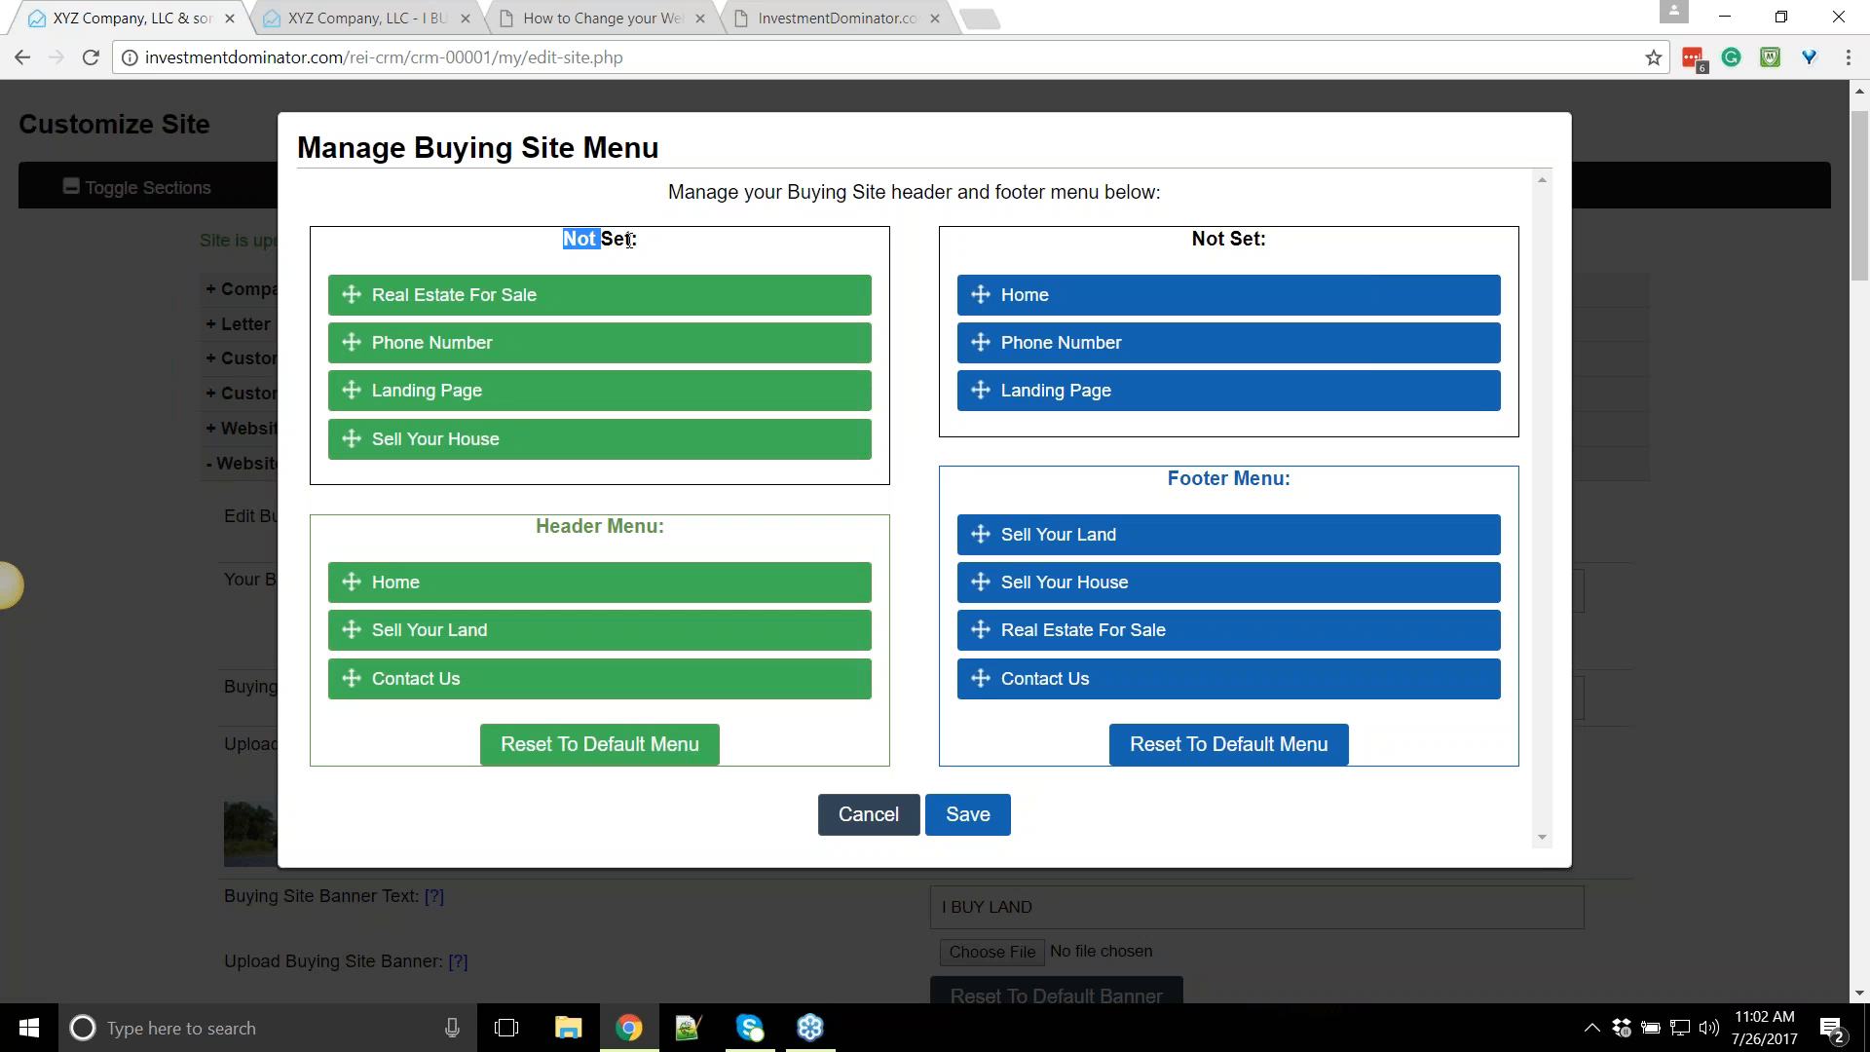
{"action": "left_click_drag", "start_coordinate": [1079, 634], "coordinate": [1101, 440]}
{"action": "left_click", "coordinate": [982, 816]}
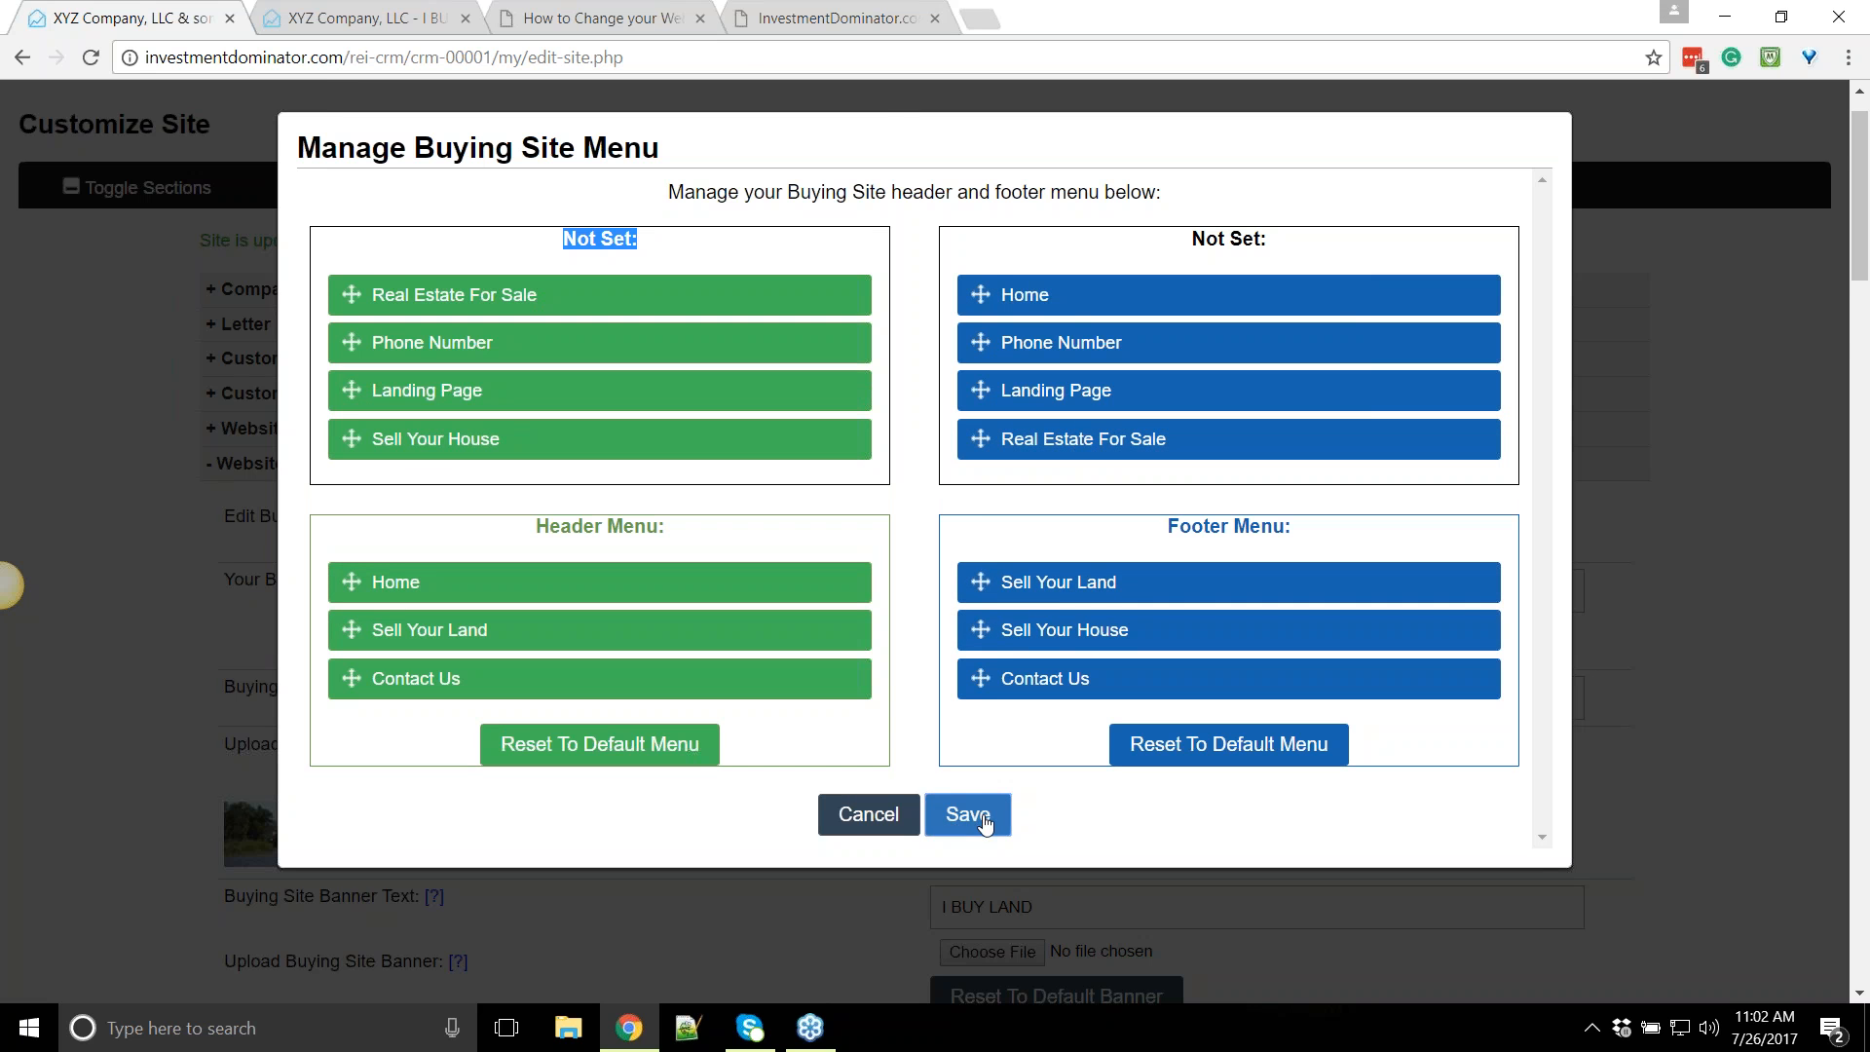
Reload the live buying site and examine its header menu, welcome text and form links
{"action": "left_click", "coordinate": [388, 20]}
{"action": "left_click", "coordinate": [91, 57]}
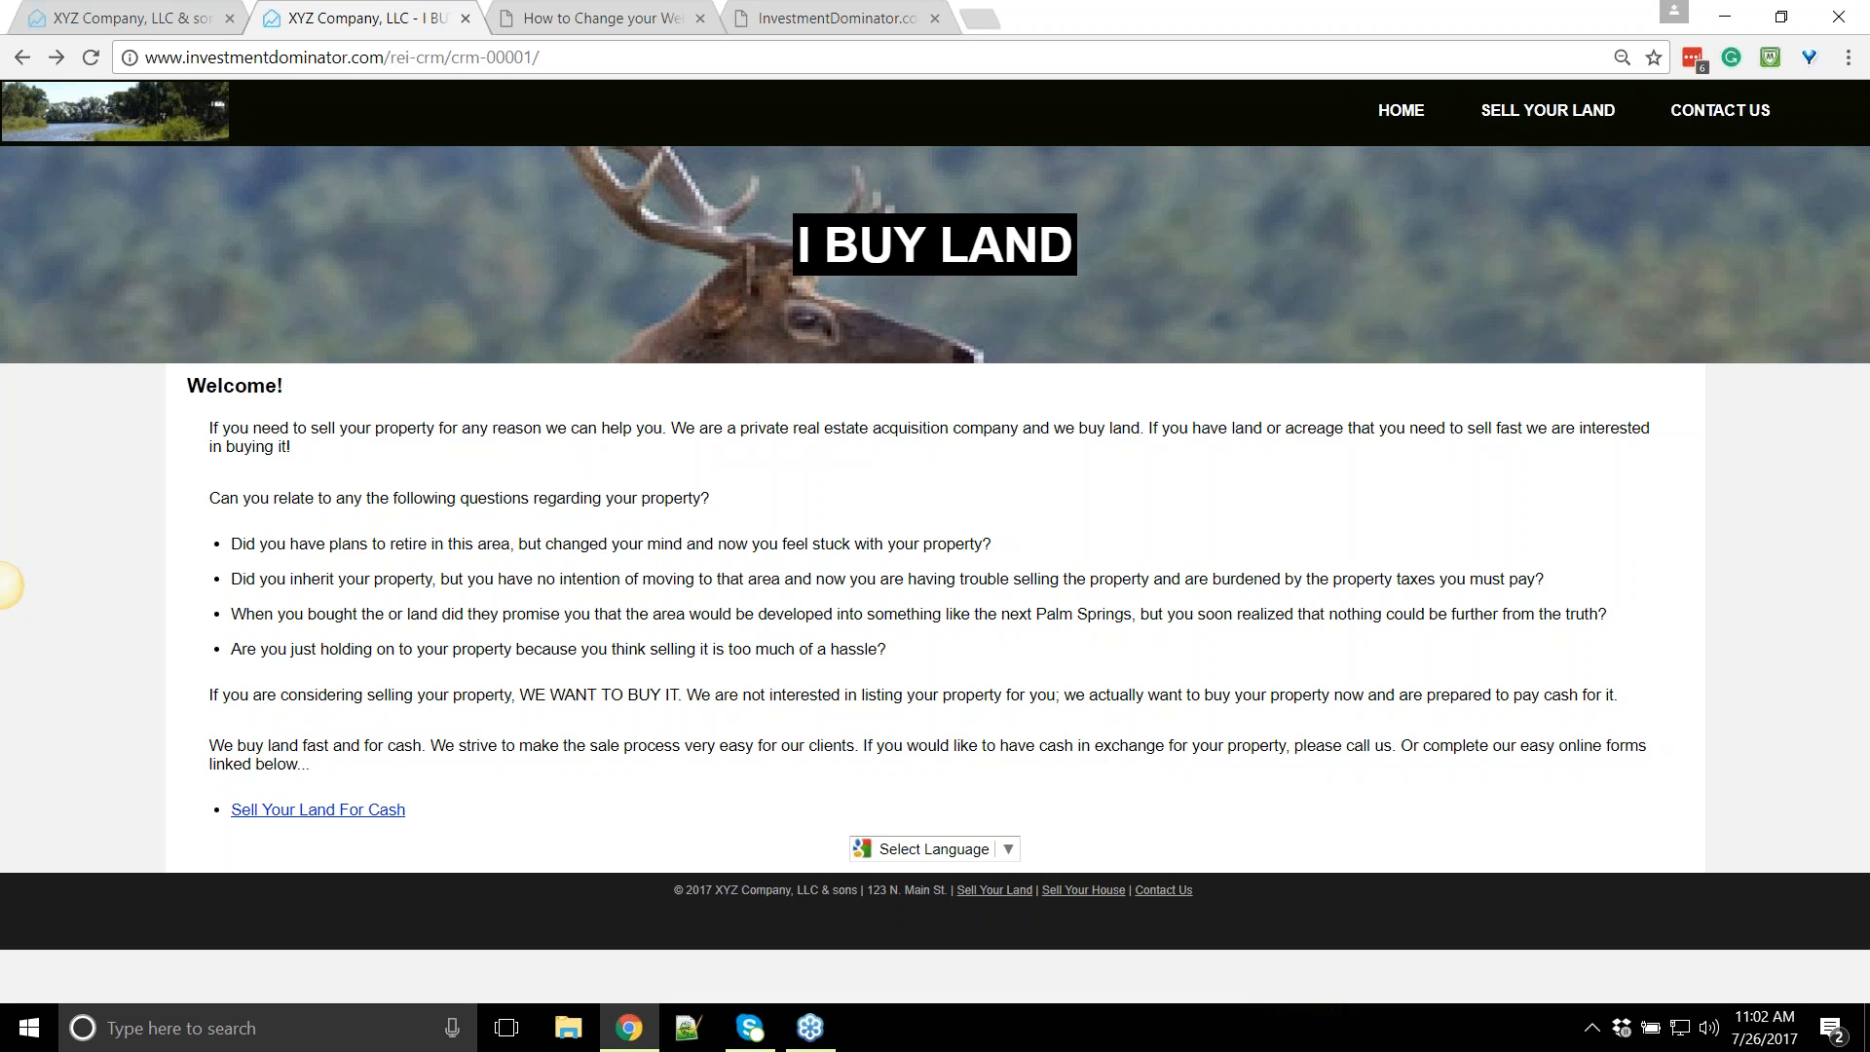
{"action": "left_click_drag", "start_coordinate": [184, 382], "coordinate": [514, 880]}
{"action": "left_click", "coordinate": [535, 779]}
{"action": "left_click_drag", "start_coordinate": [409, 810], "coordinate": [241, 805]}
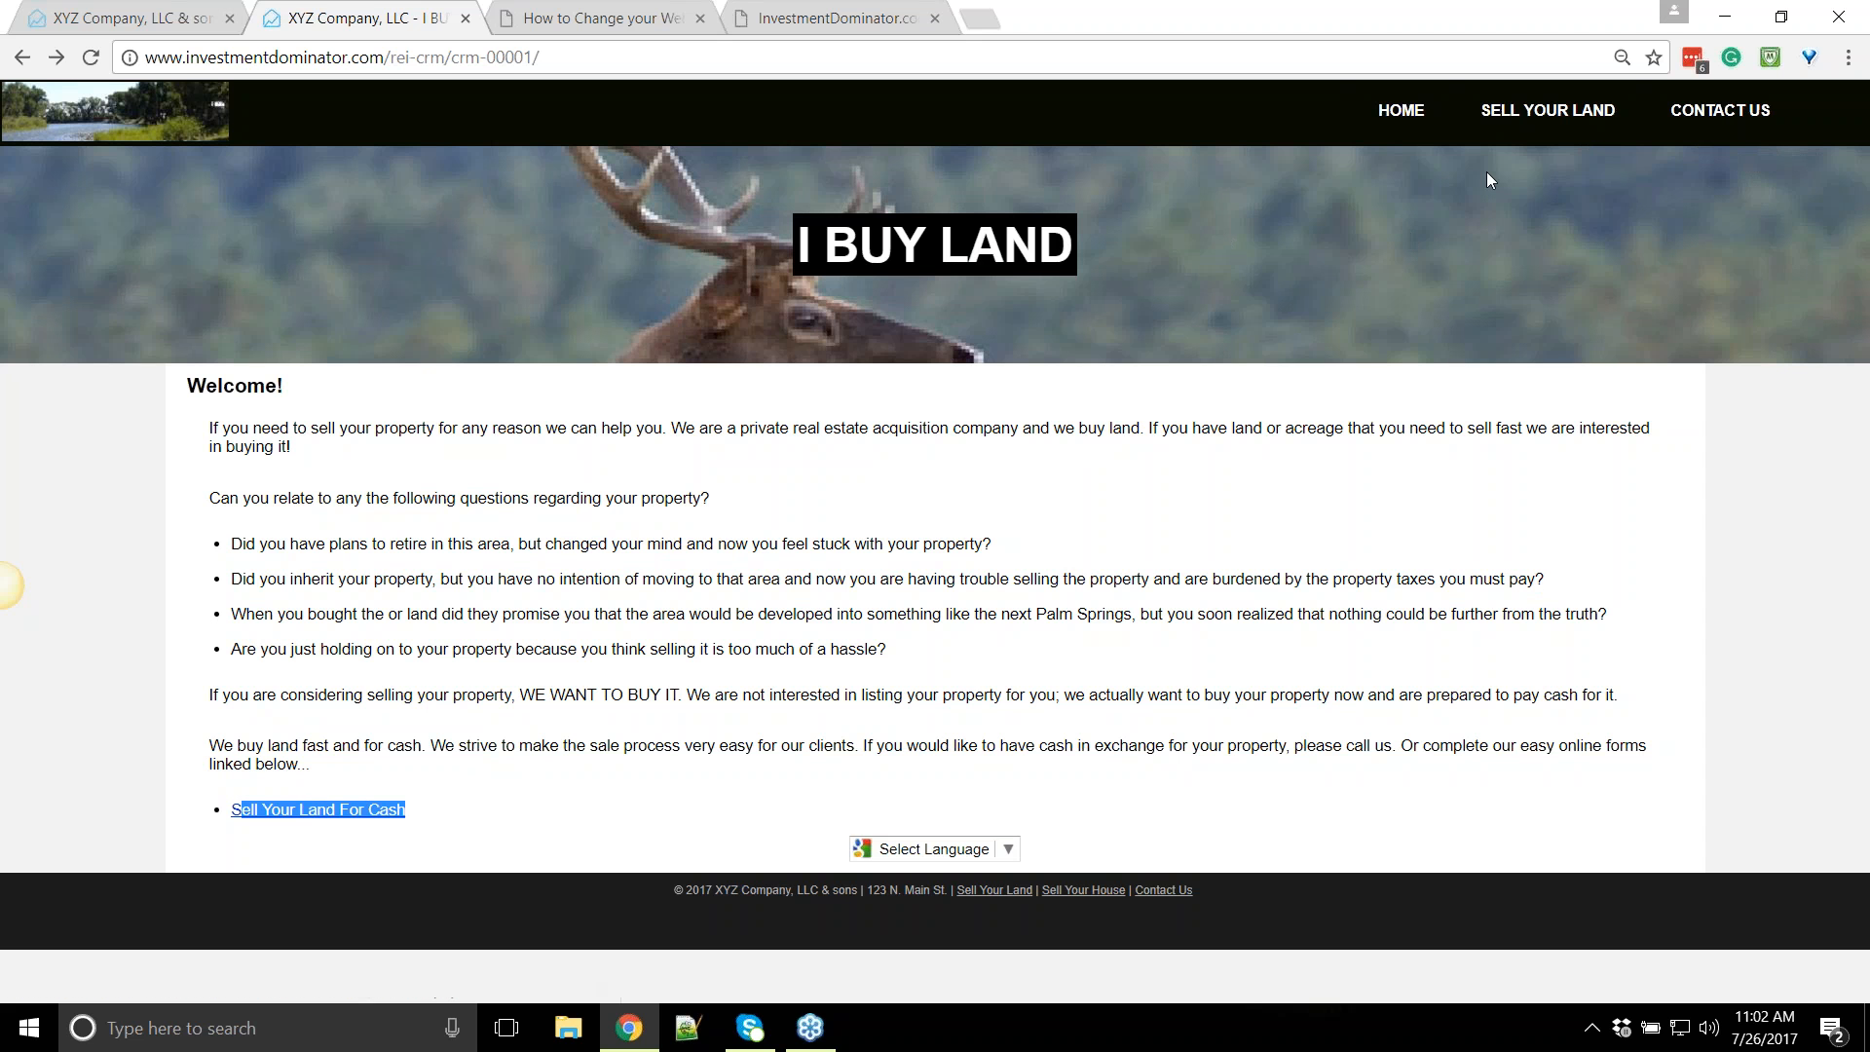
{"action": "left_click", "coordinate": [873, 649]}
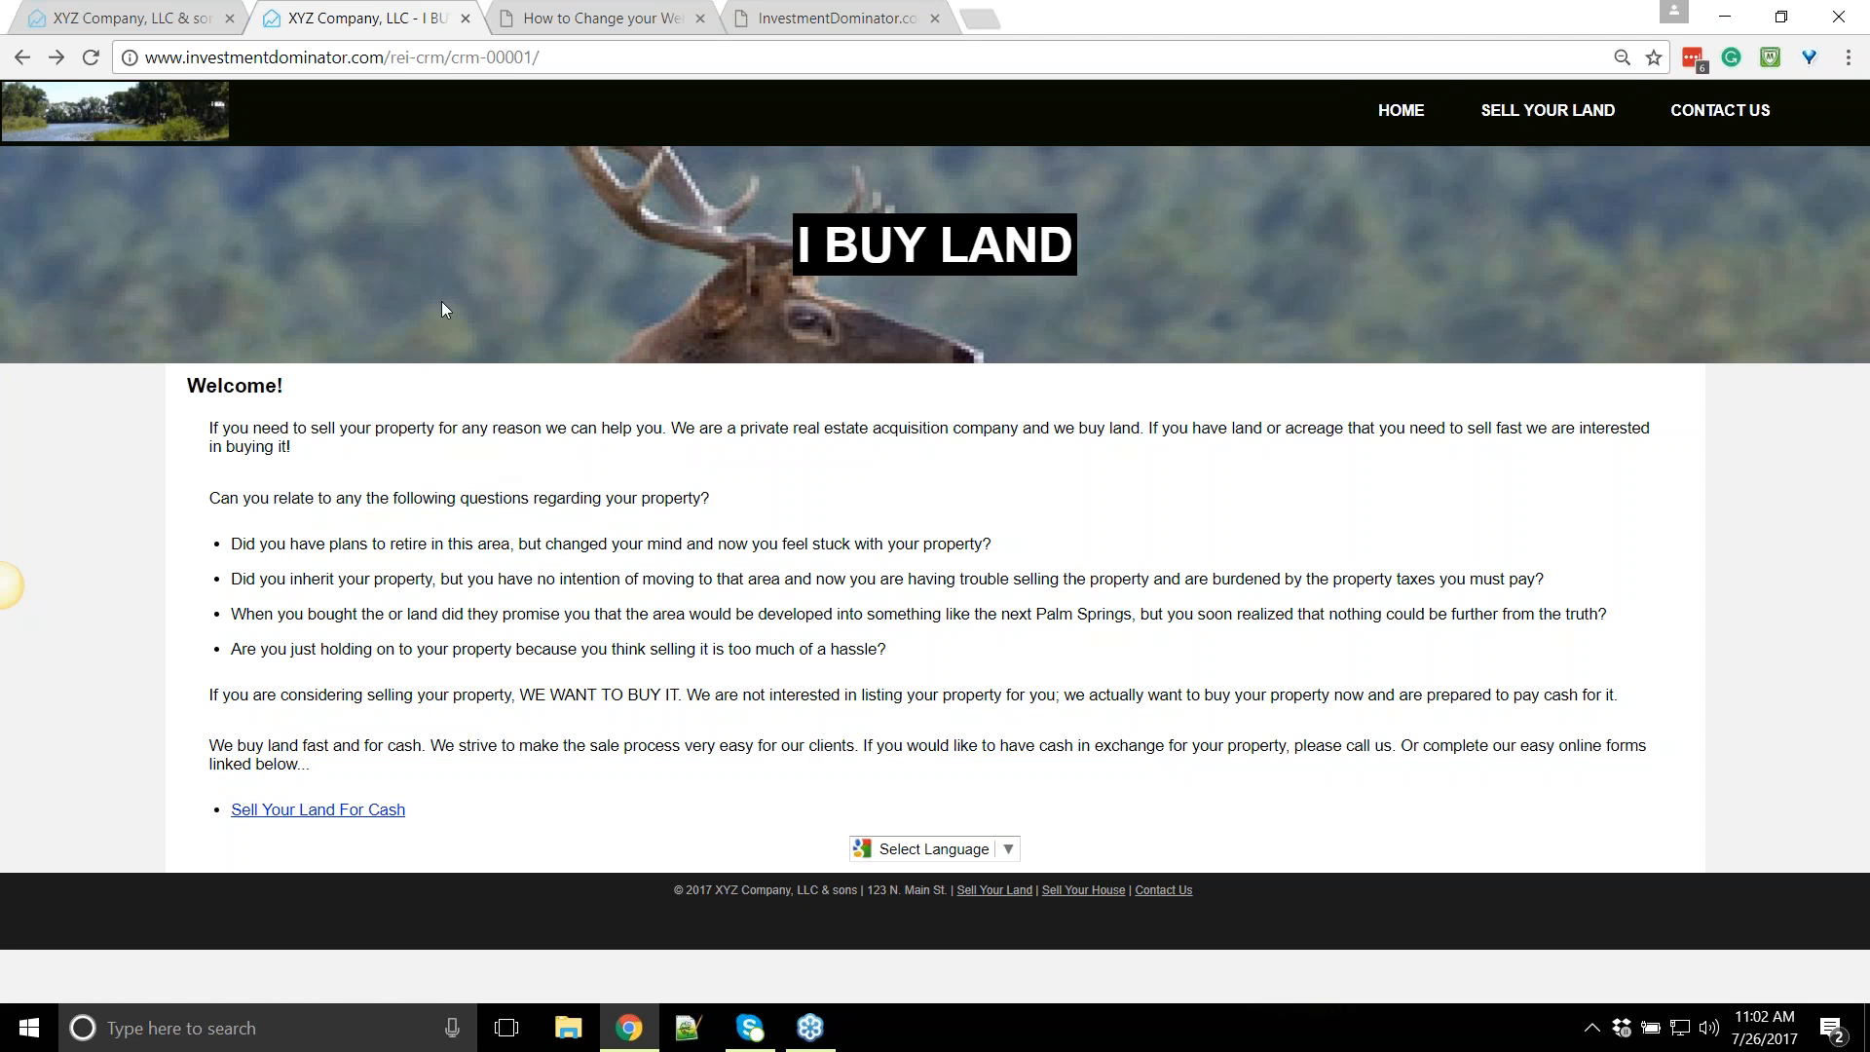
Open the selling website settings and review the selling site menu manager without changing anything
{"action": "left_click", "coordinate": [127, 17]}
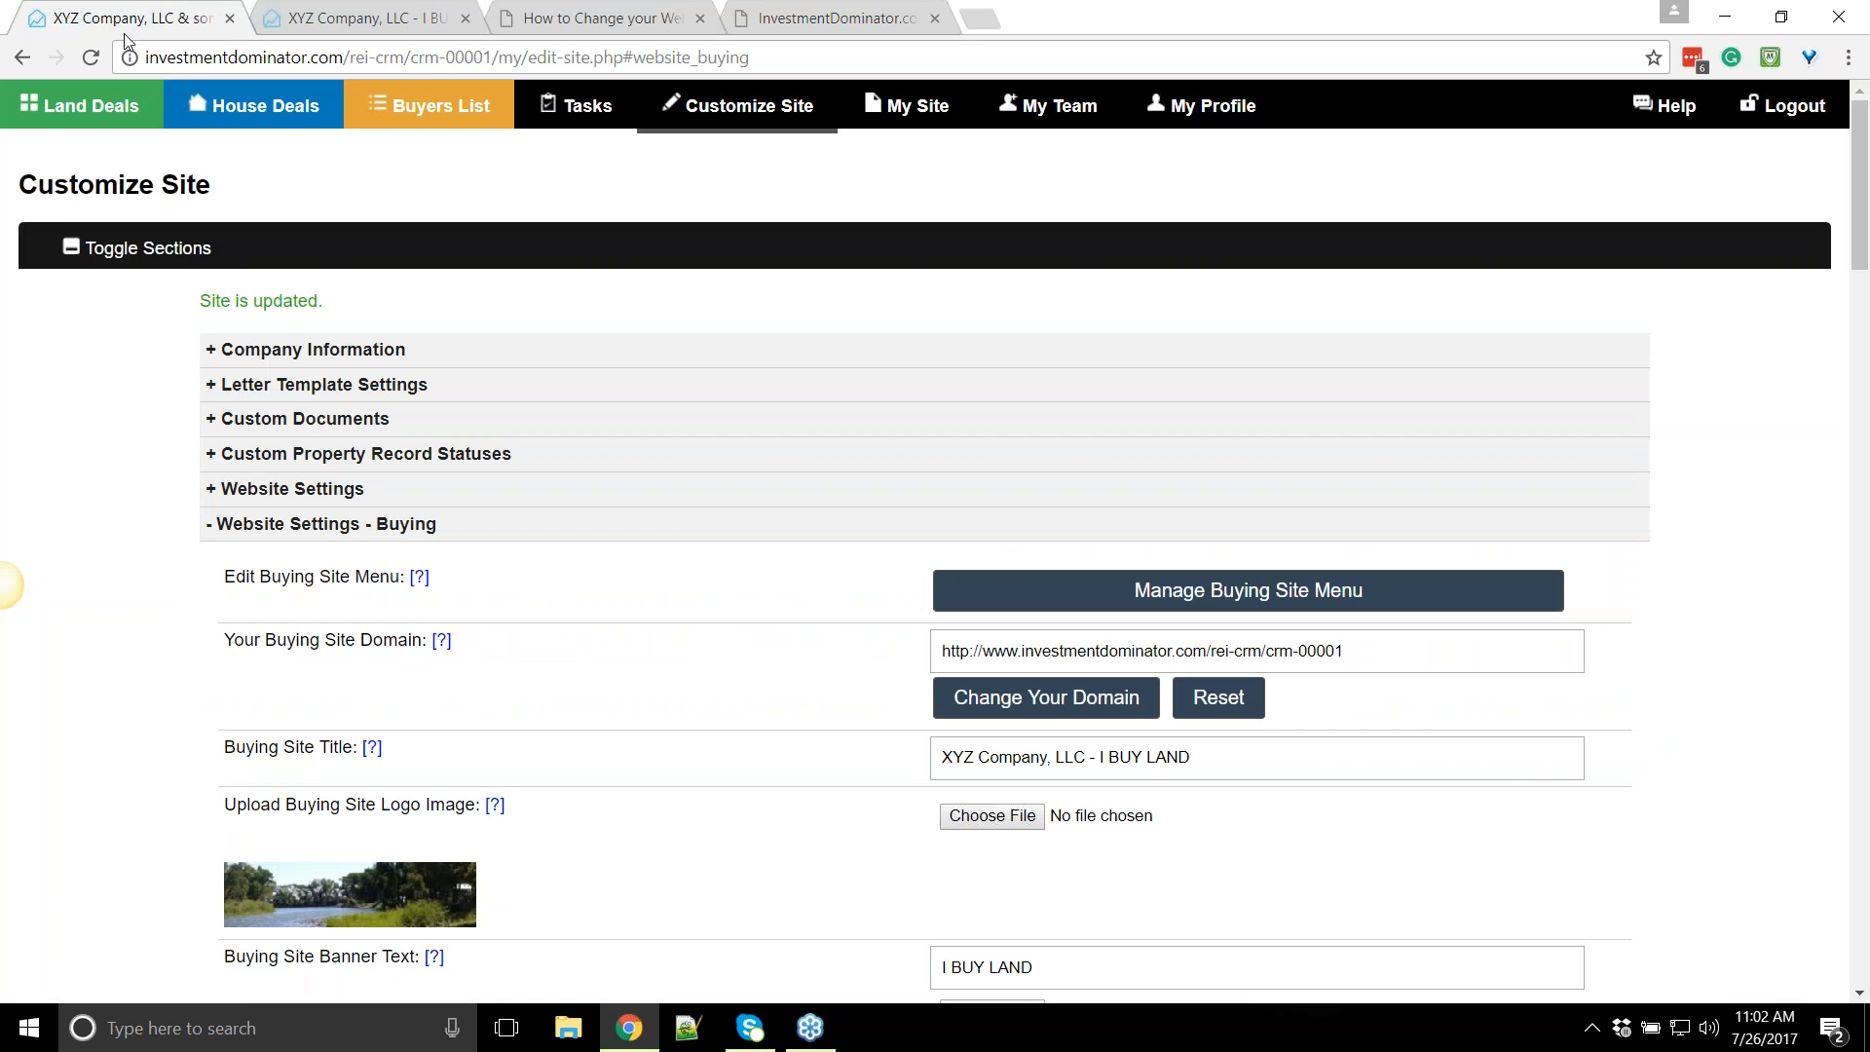
{"action": "scroll", "coordinate": [650, 220], "scroll_direction": "down", "scroll_amount": 2}
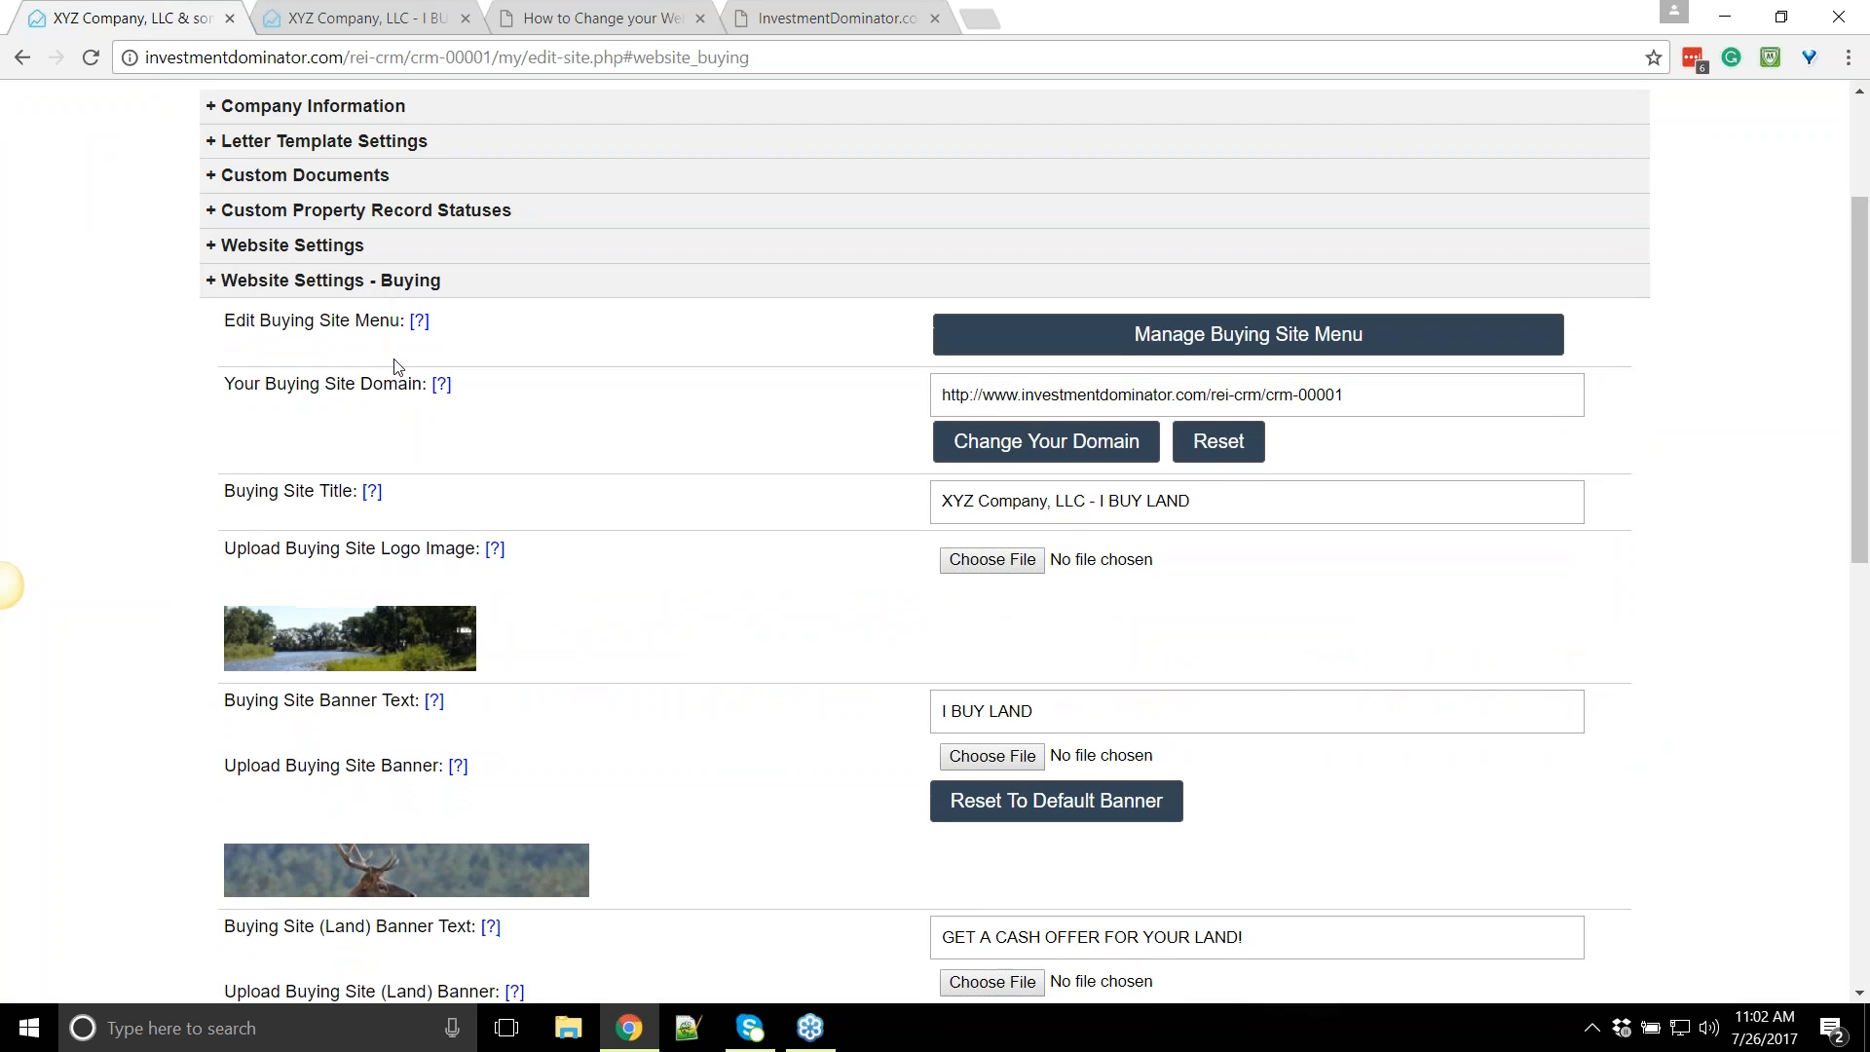
{"action": "left_click", "coordinate": [369, 285]}
{"action": "left_click", "coordinate": [269, 440]}
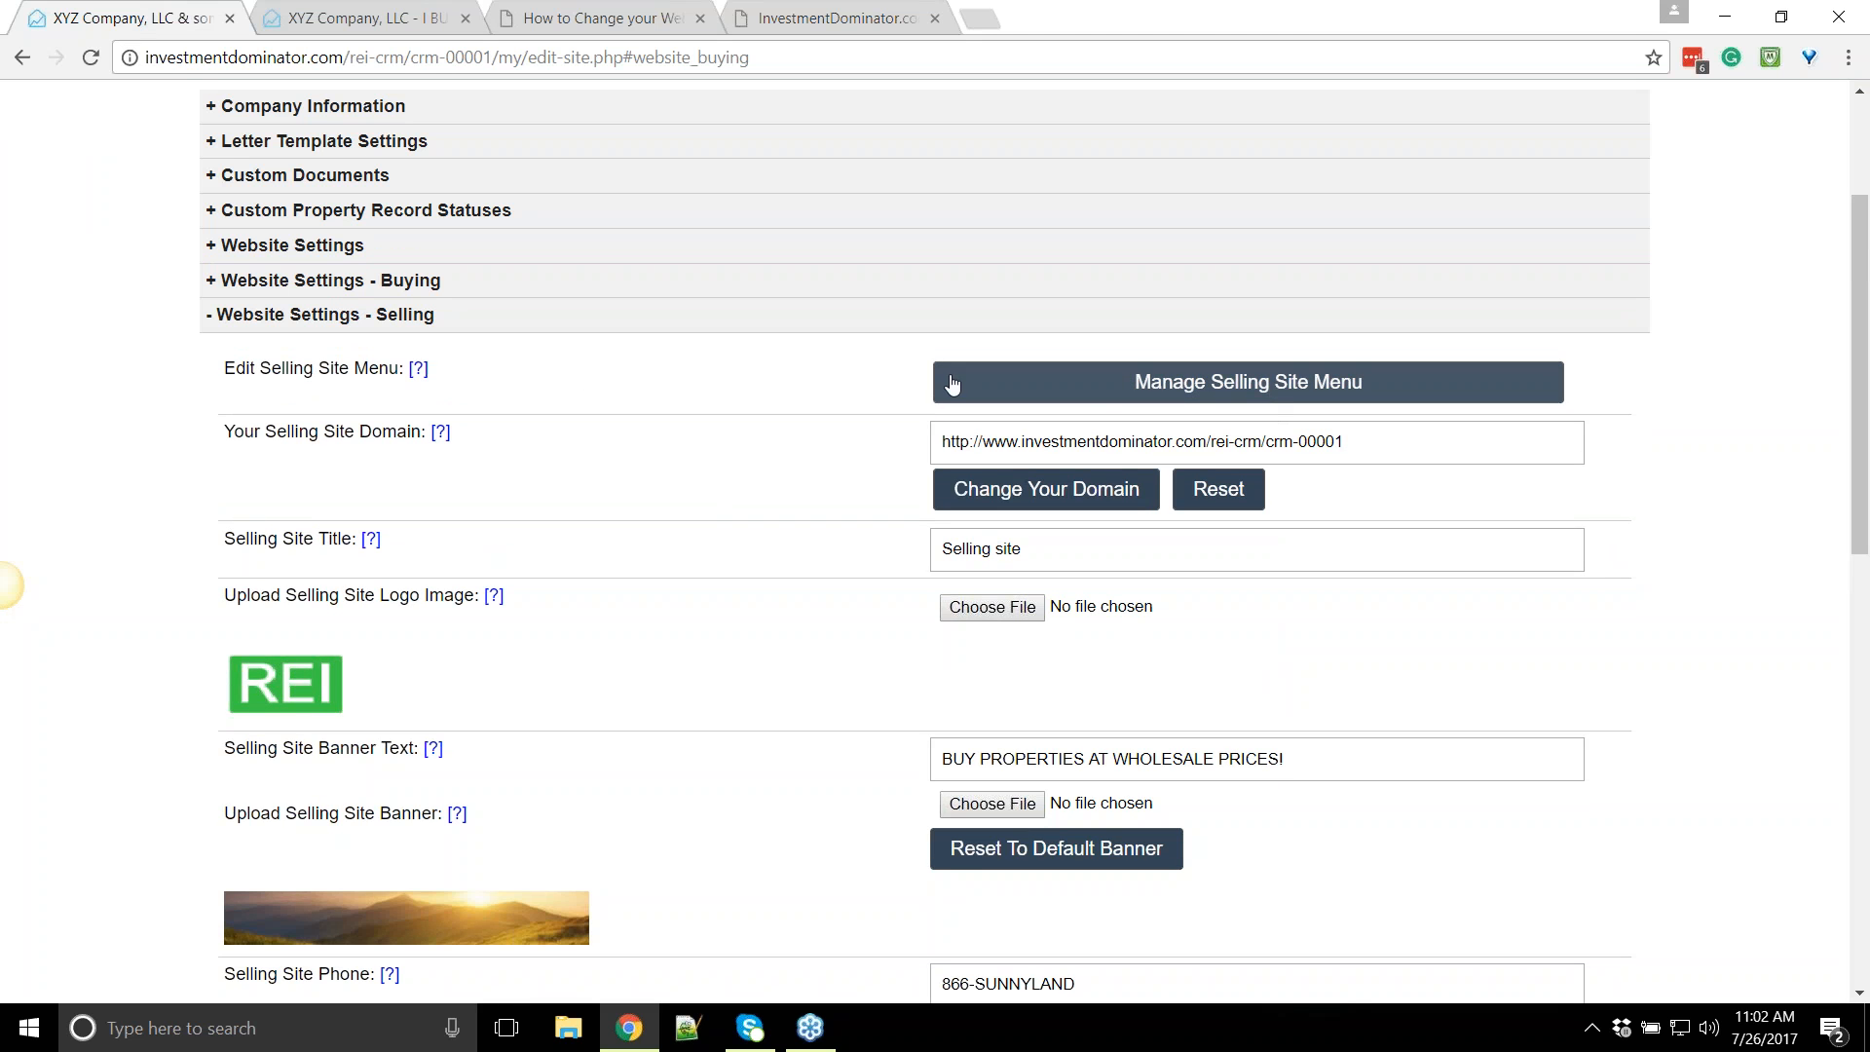
{"action": "left_click", "coordinate": [1161, 382]}
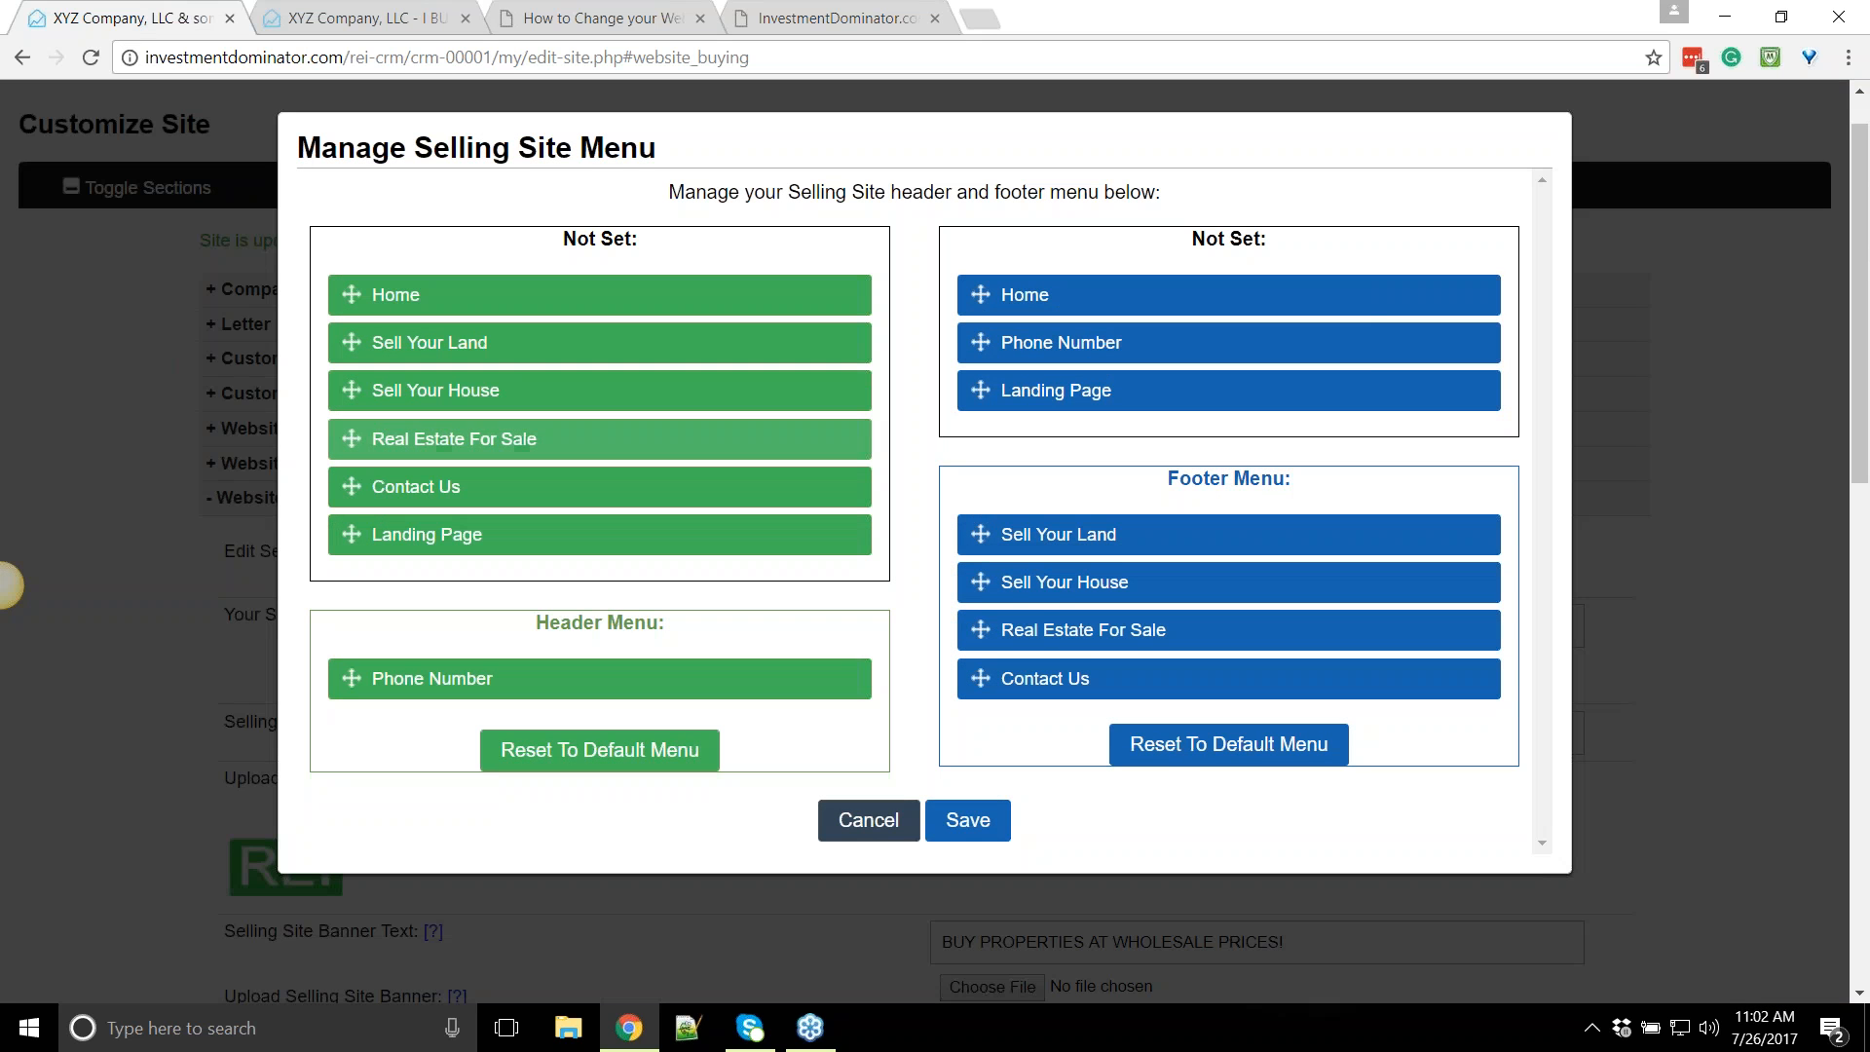
{"action": "left_click", "coordinate": [868, 819]}
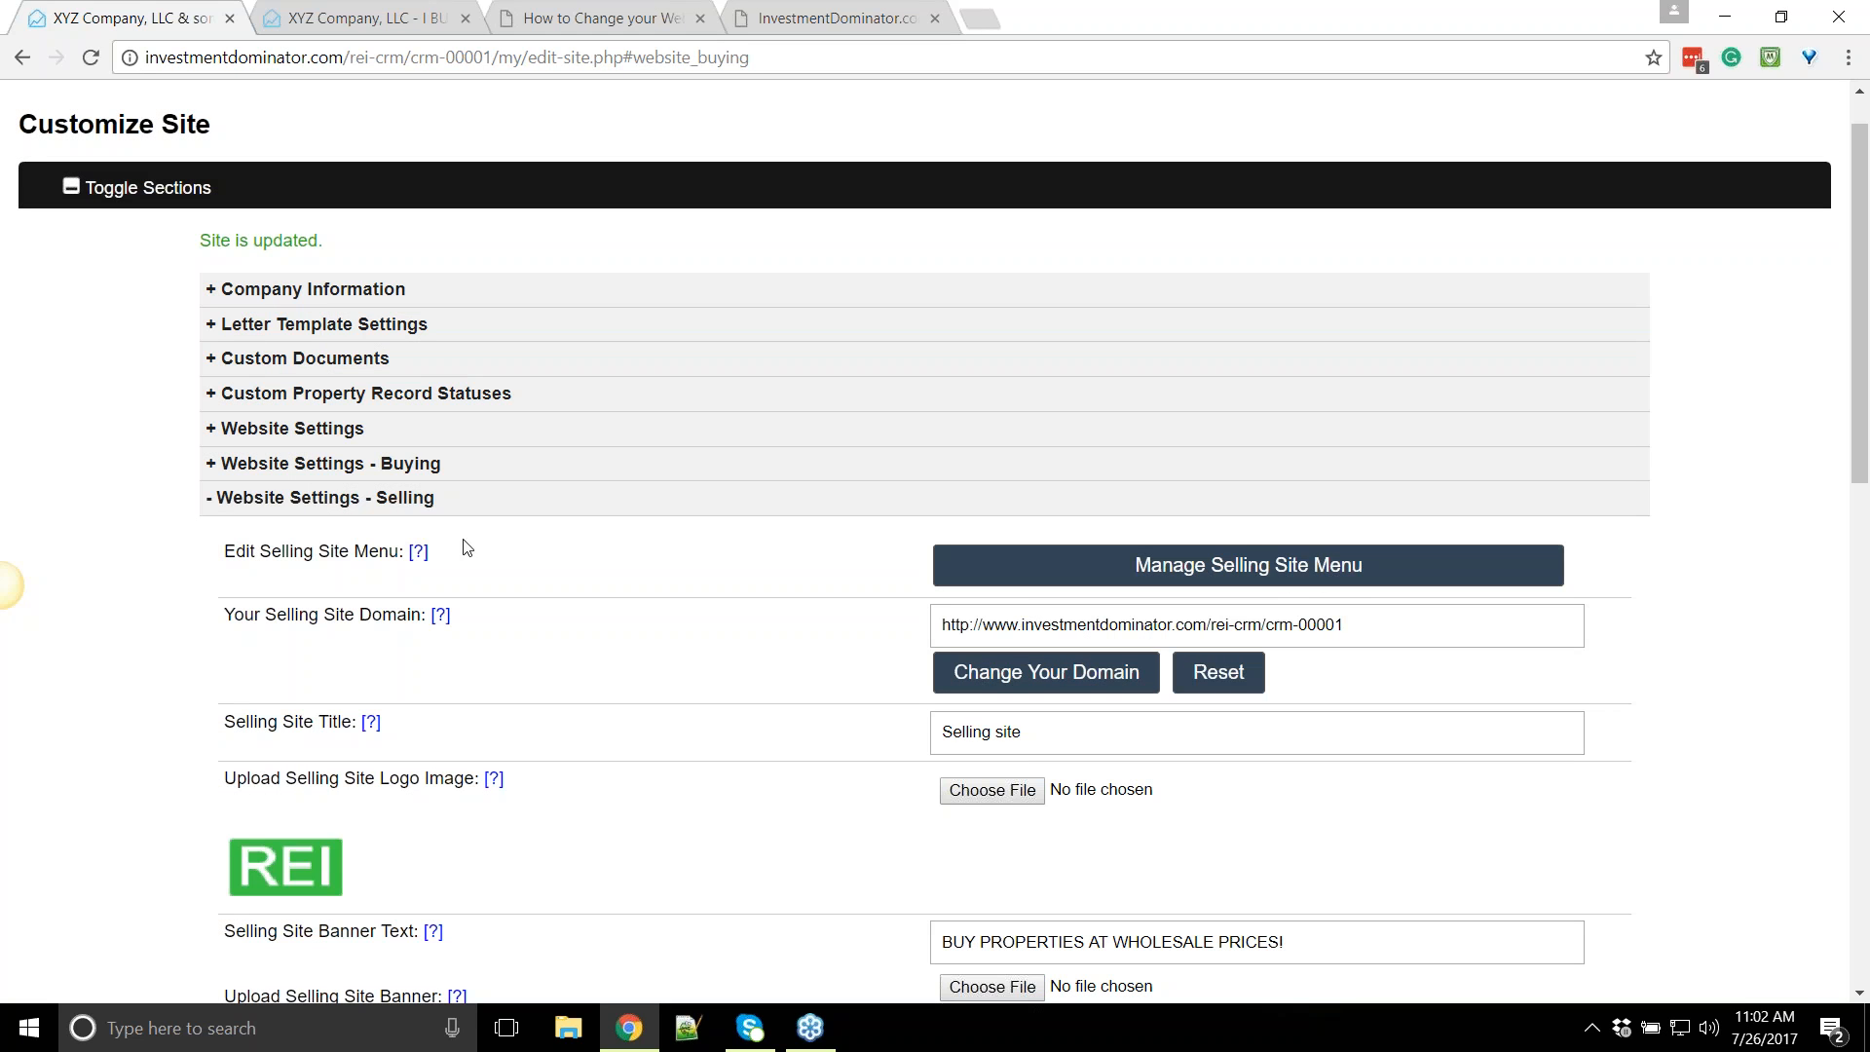
{"action": "left_click", "coordinate": [405, 506]}
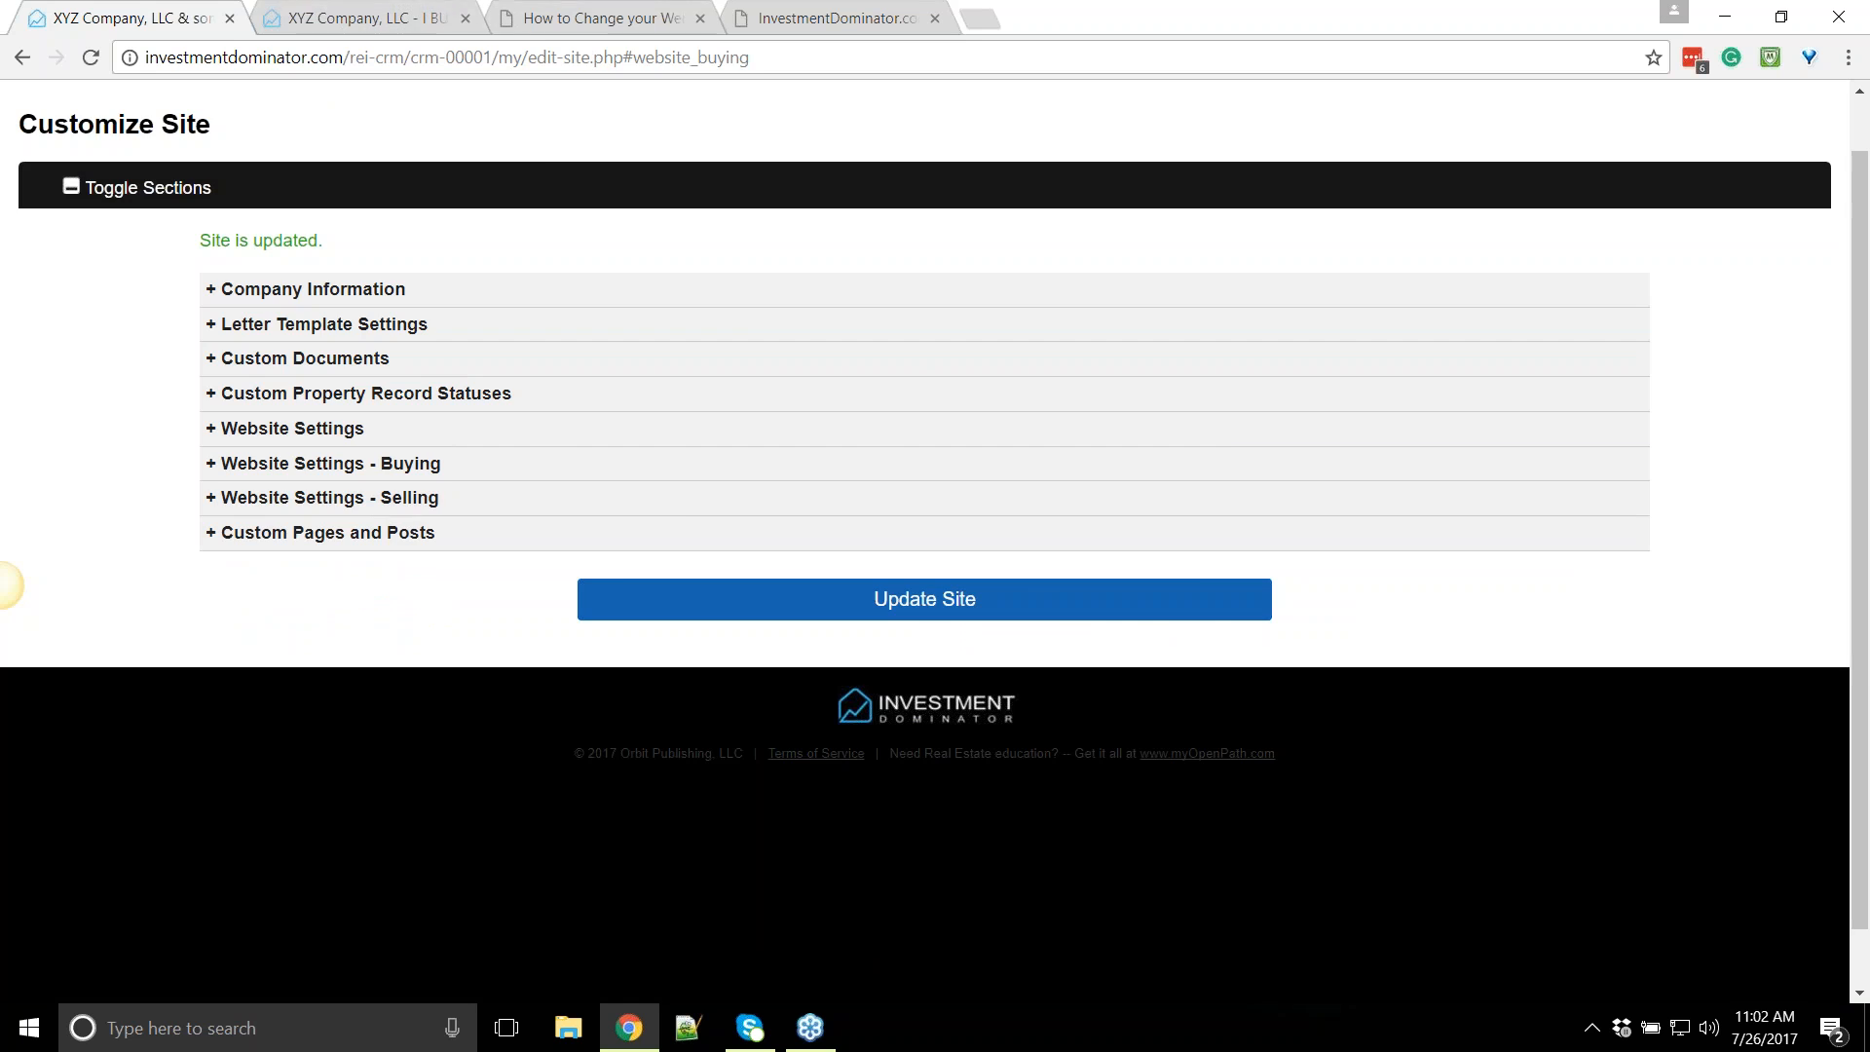
Check the live buying site's menu links and return to the site customization page
{"action": "left_click", "coordinate": [365, 19]}
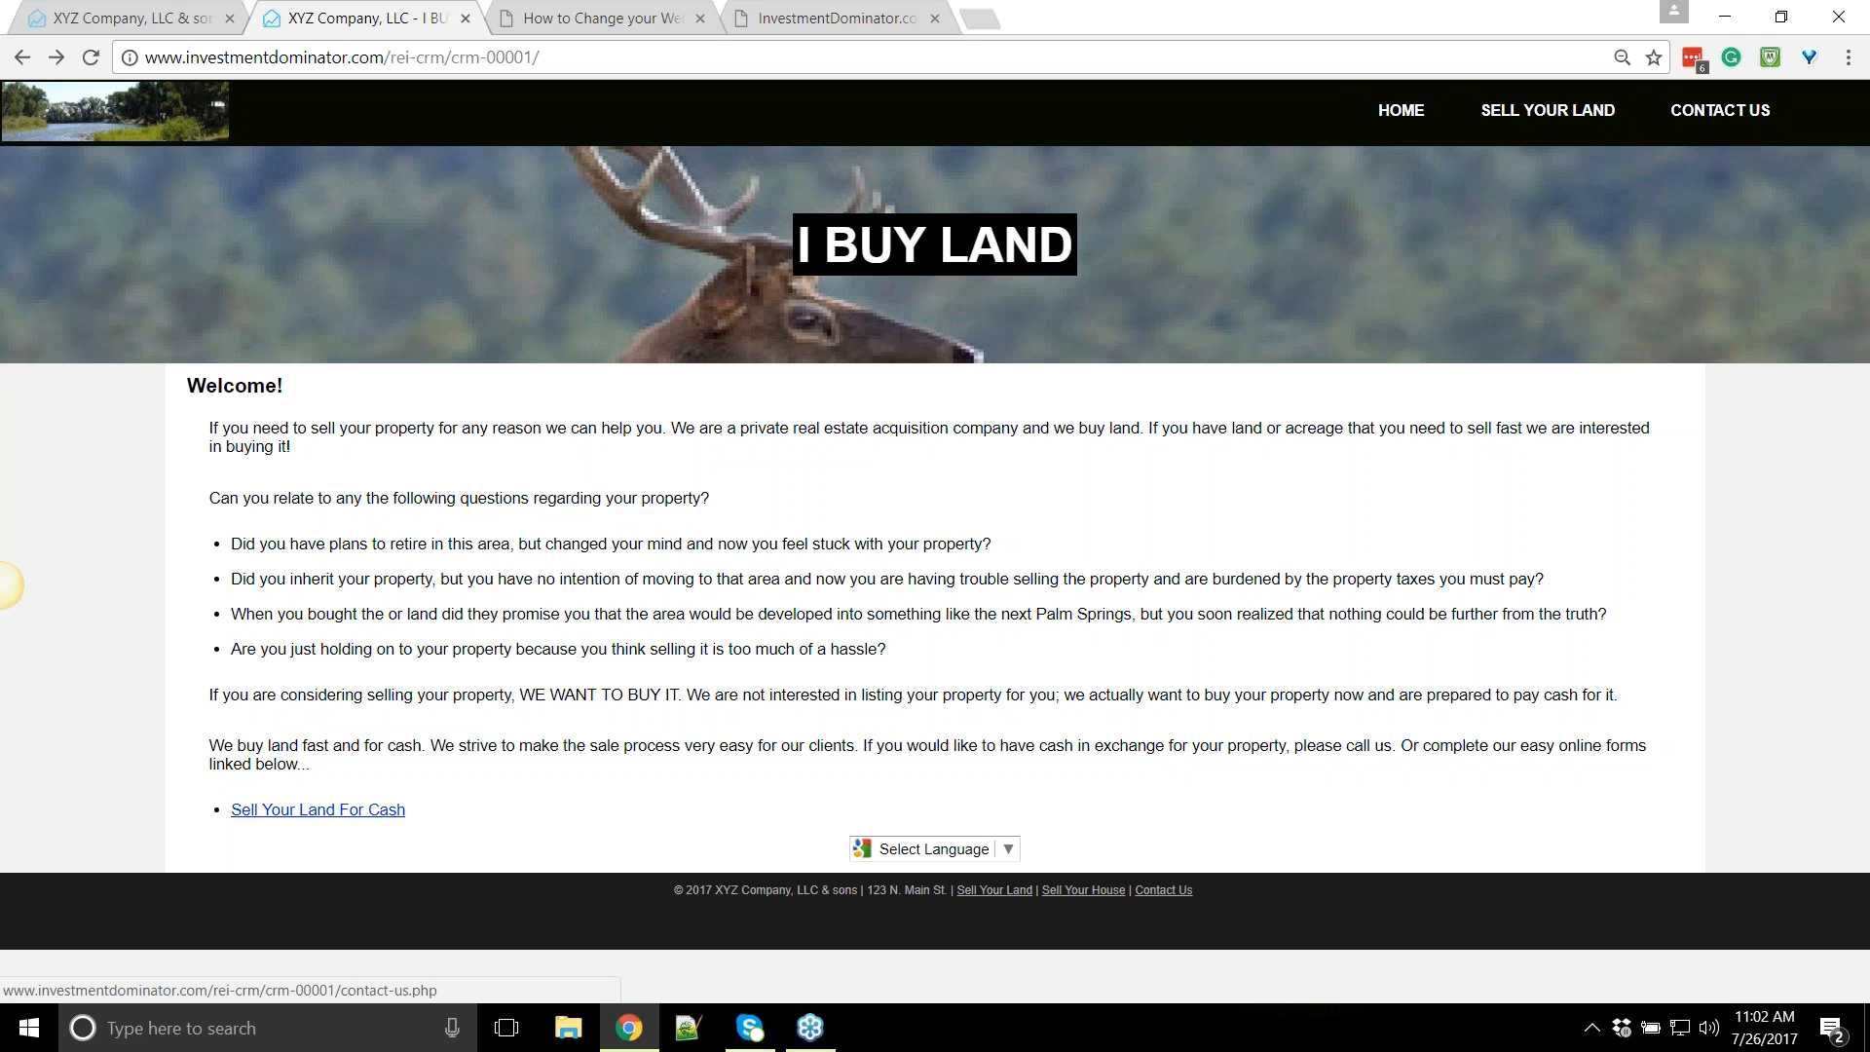
{"action": "left_click", "coordinate": [108, 21]}
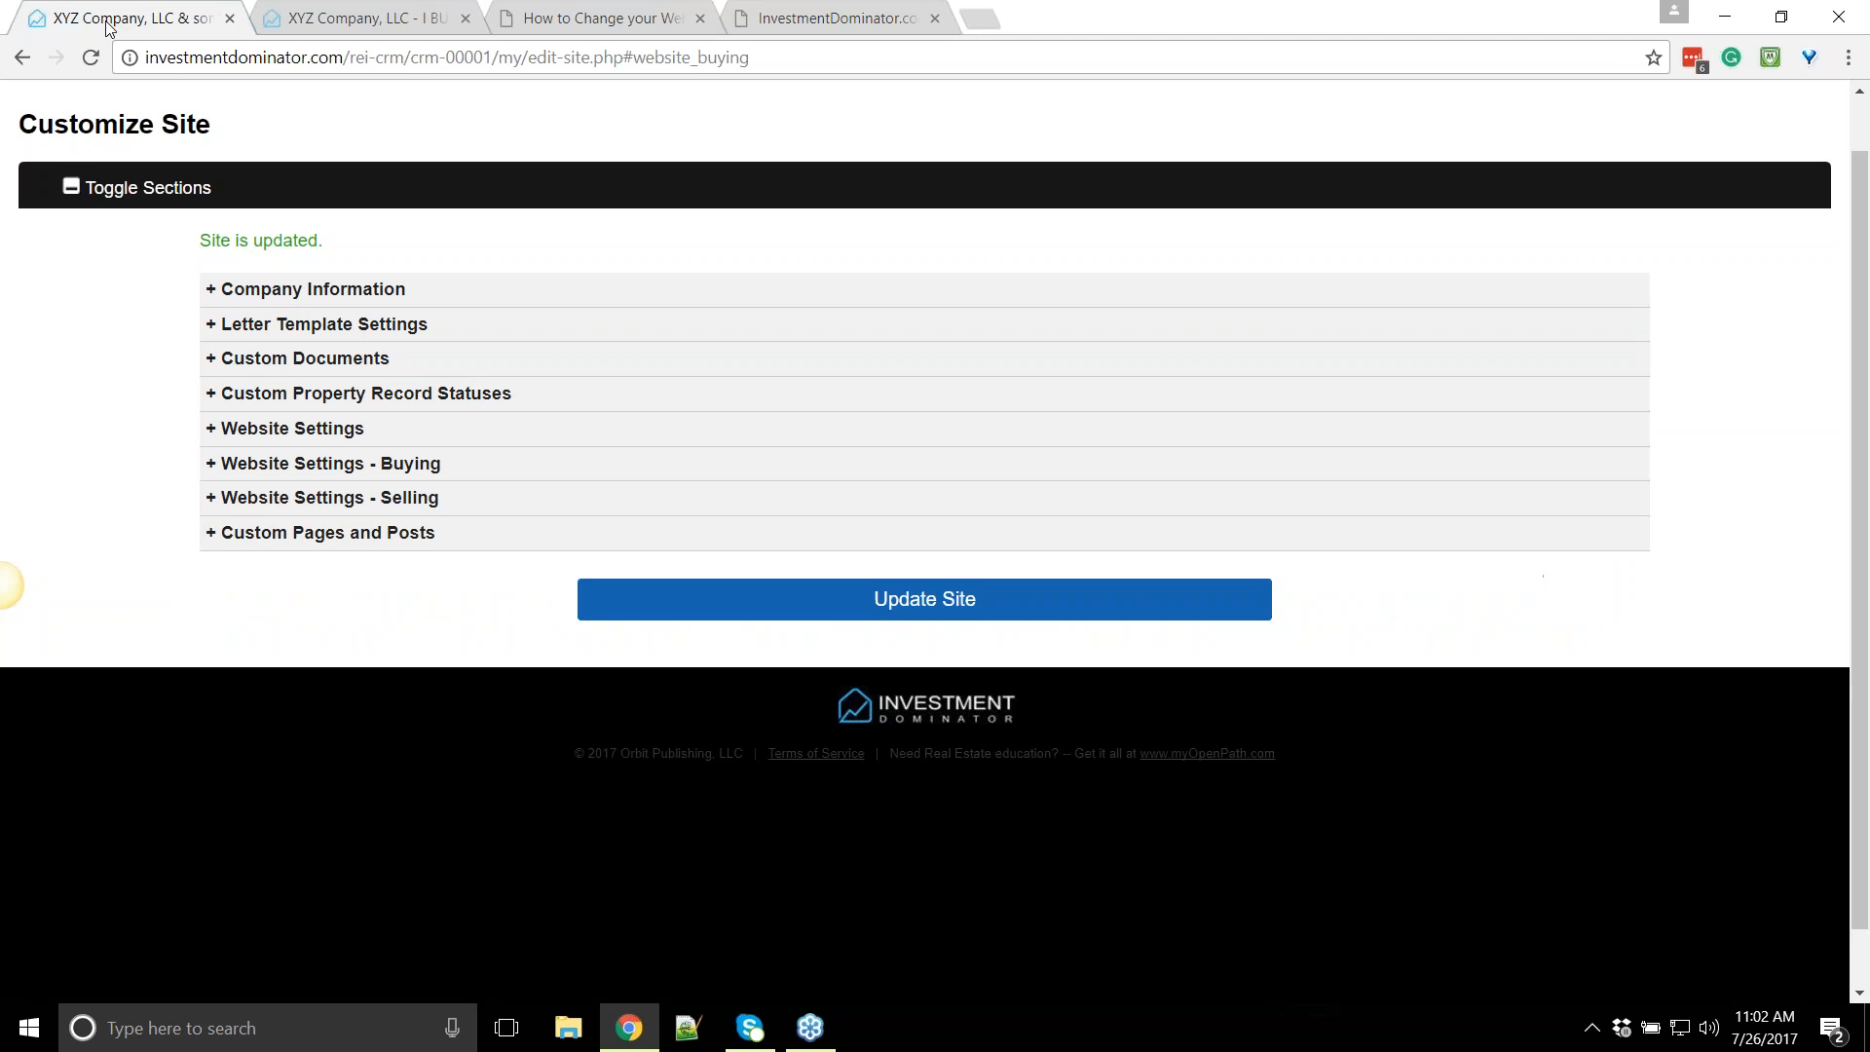
{"action": "scroll", "coordinate": [769, 112], "scroll_direction": "up", "scroll_amount": 1}
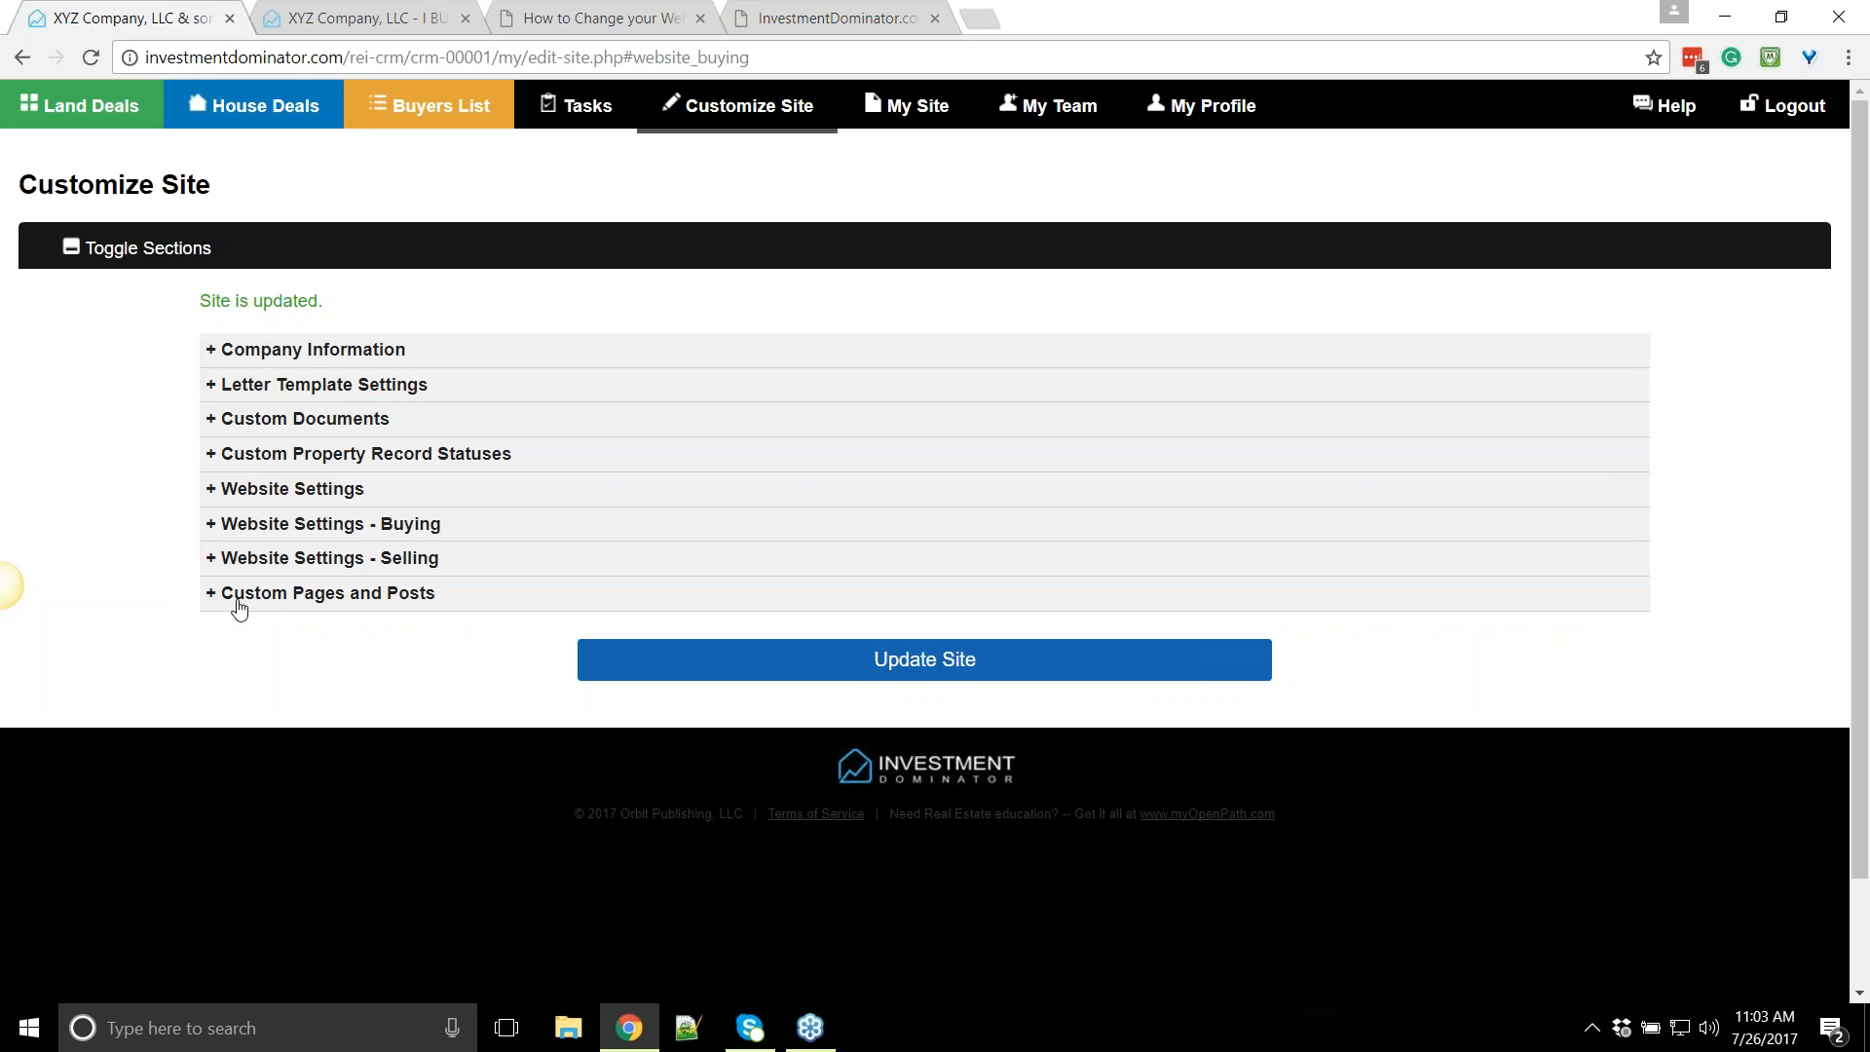
Start creating a custom page from the custom pages and posts settings
{"action": "left_click", "coordinate": [404, 598]}
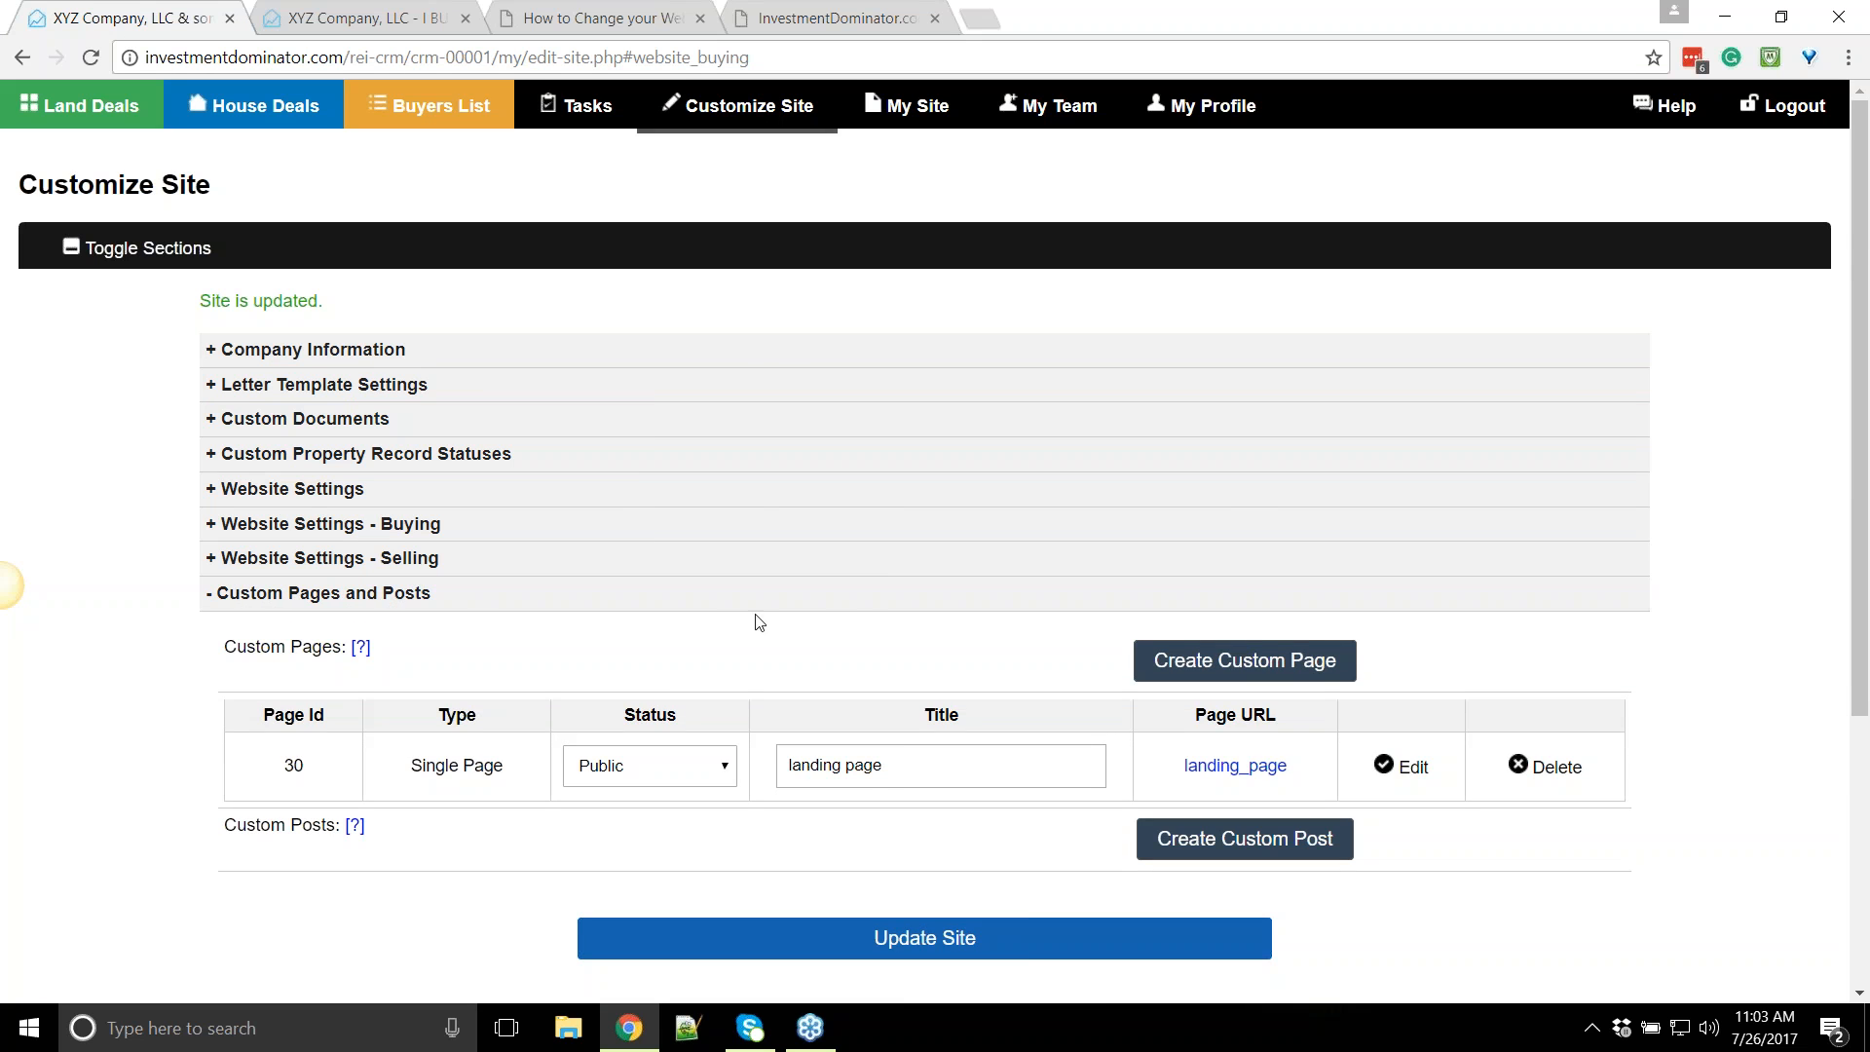
{"action": "scroll", "coordinate": [484, 622], "scroll_direction": "down", "scroll_amount": 3}
{"action": "left_click", "coordinate": [1220, 417]}
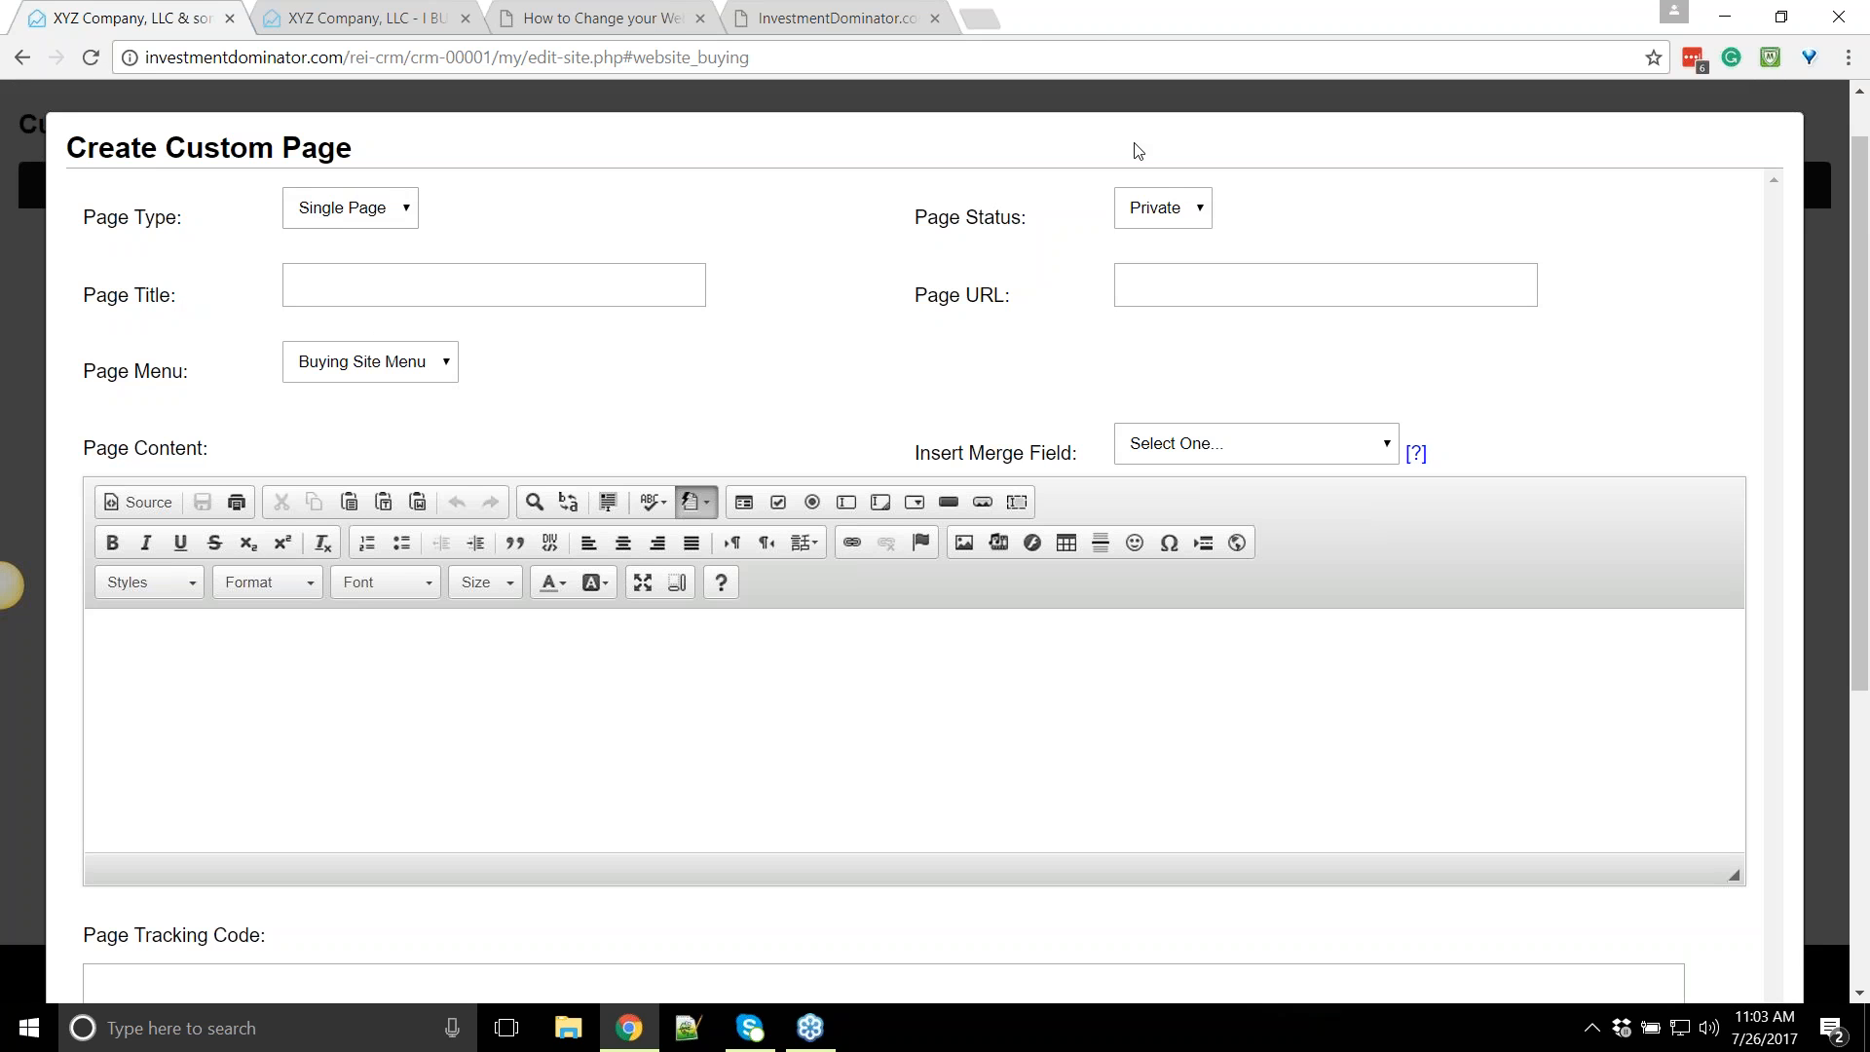
Review the page type options for the new custom page, keeping Single Page selected
{"action": "left_click", "coordinate": [350, 215]}
{"action": "left_click", "coordinate": [521, 214]}
{"action": "left_click", "coordinate": [342, 225]}
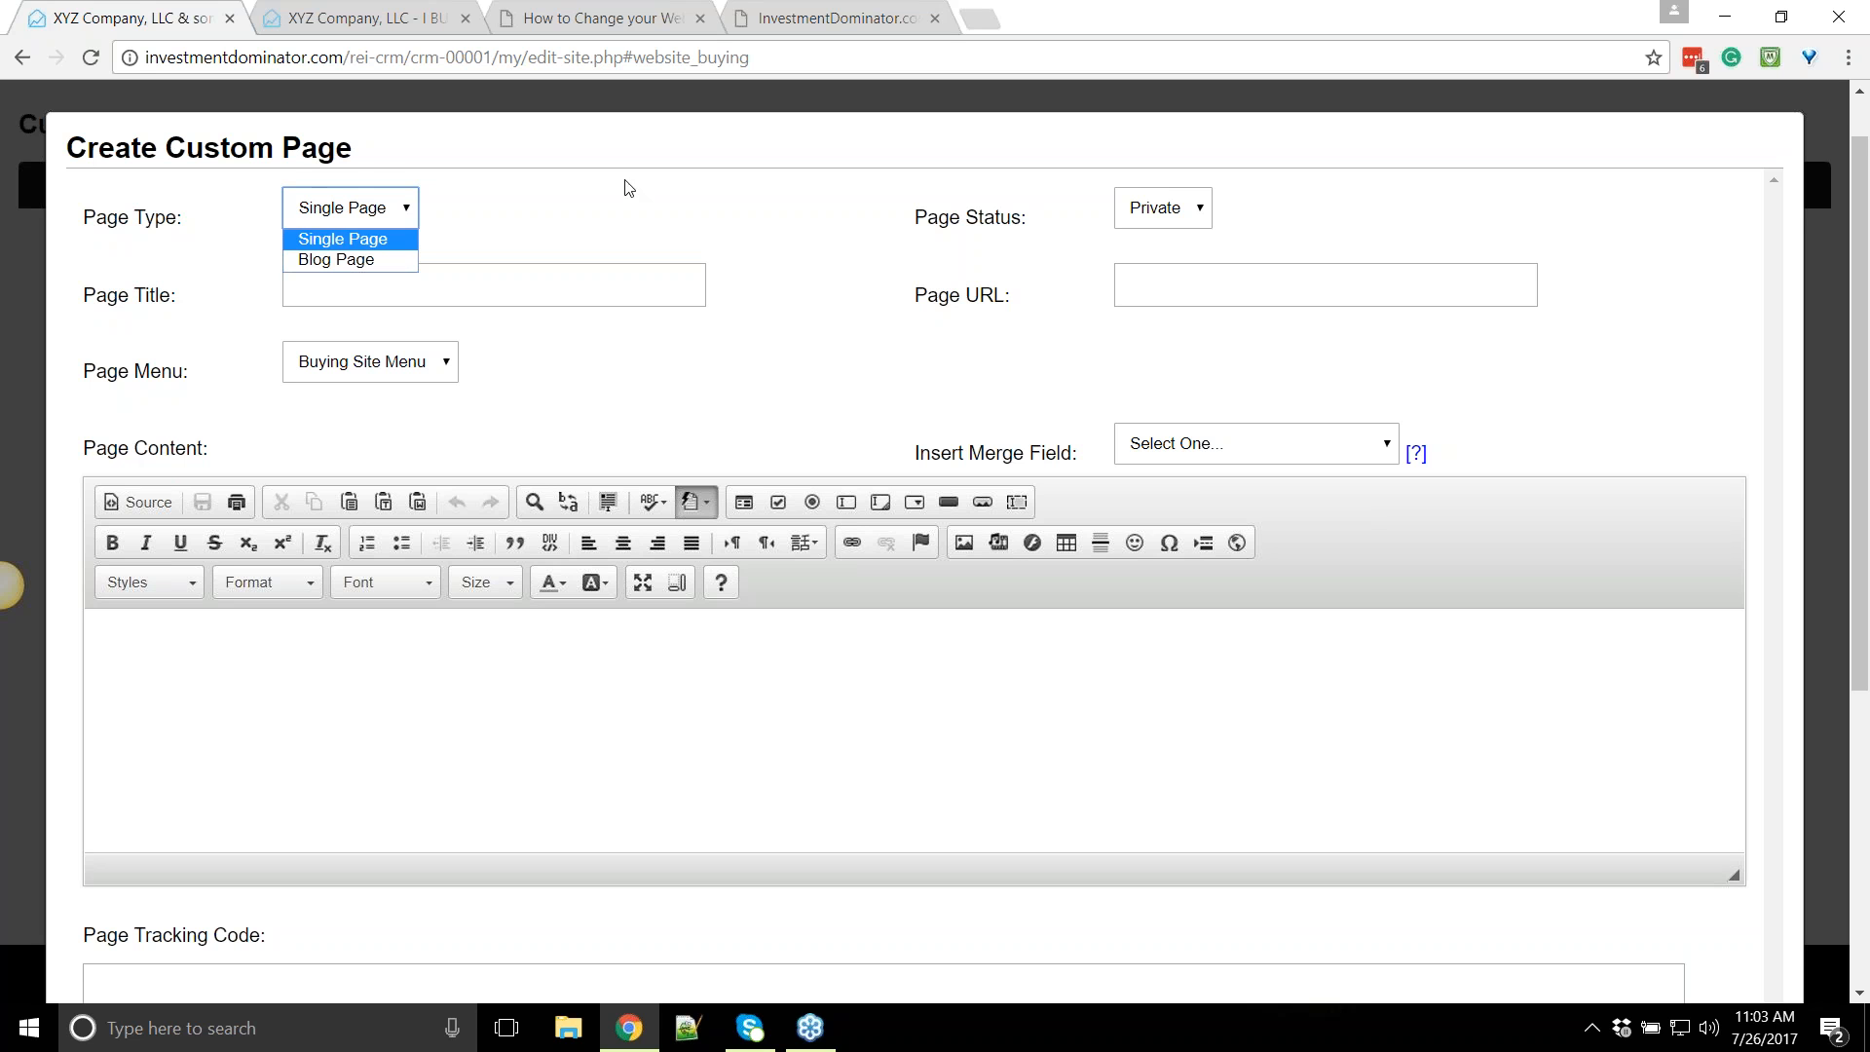
{"action": "left_click", "coordinate": [617, 236]}
{"action": "left_click", "coordinate": [349, 210]}
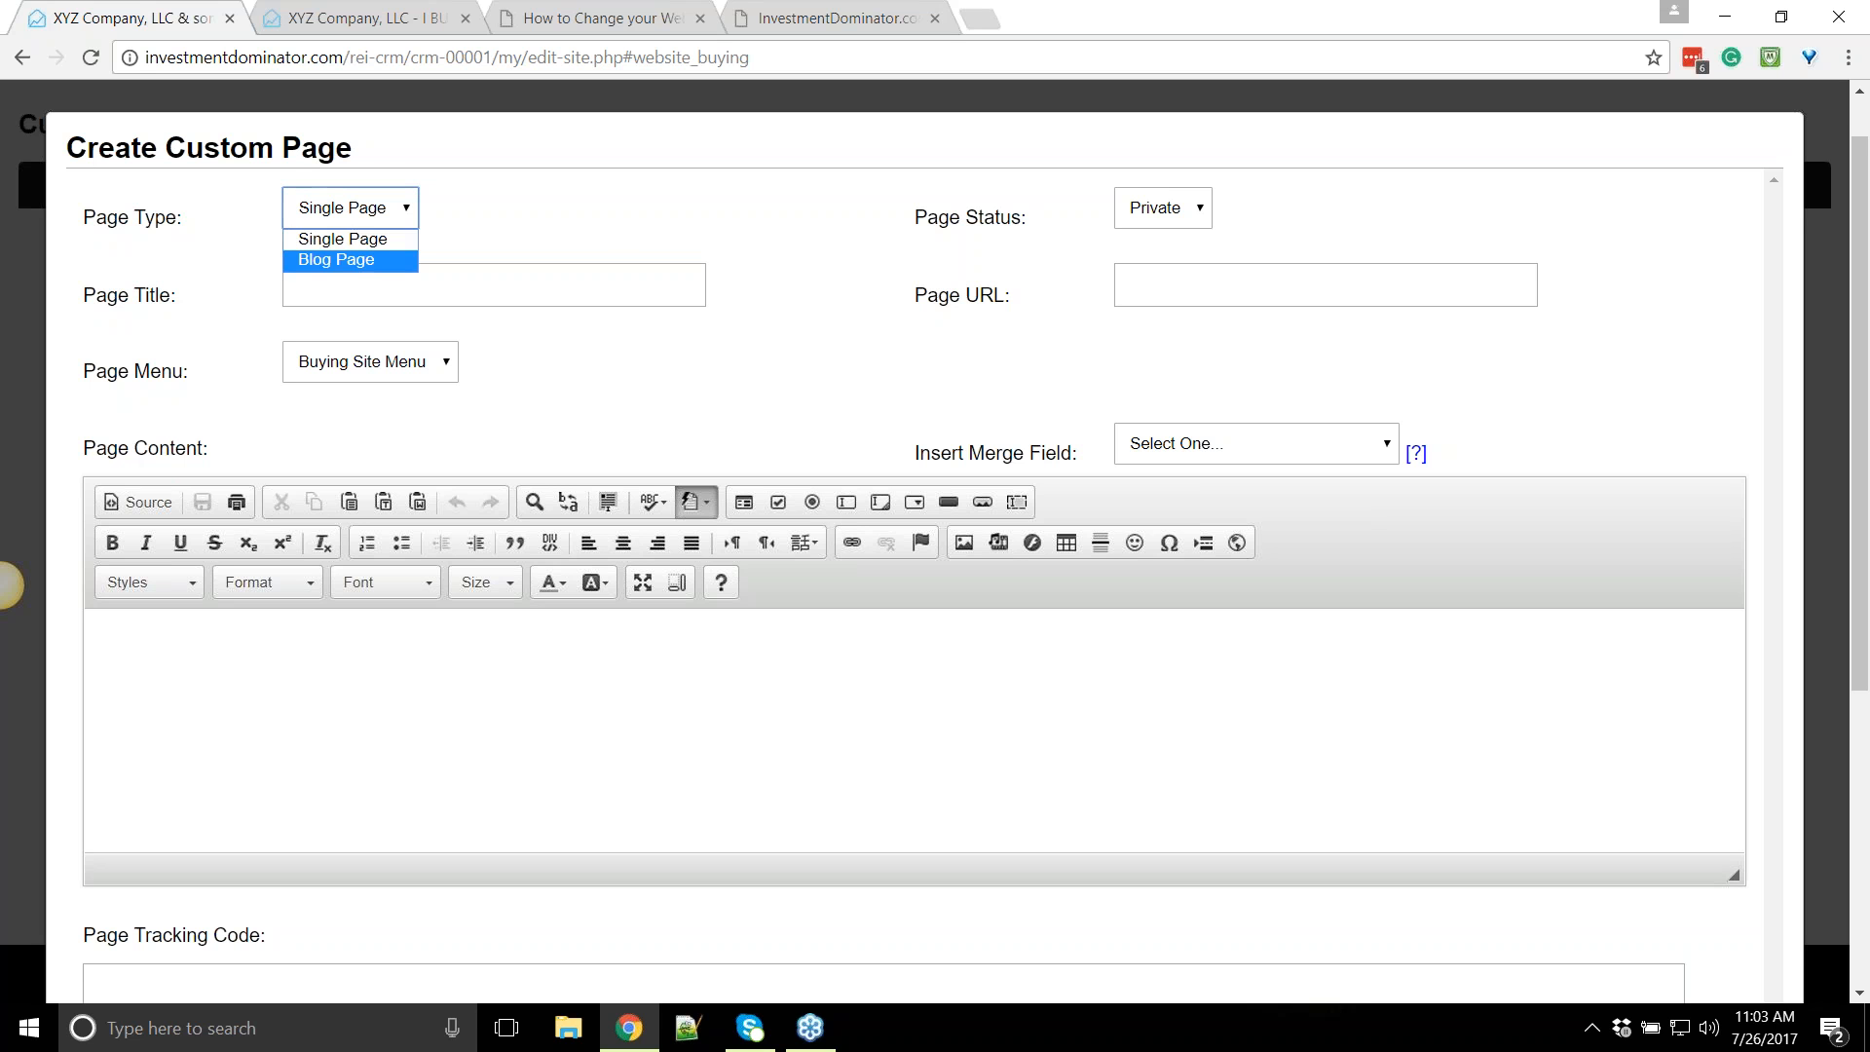
{"action": "left_click", "coordinate": [590, 203]}
Review the custom page's status options and set the page status to Public
{"action": "left_click", "coordinate": [1141, 208]}
{"action": "left_click_drag", "start_coordinate": [927, 217], "coordinate": [1031, 216]}
{"action": "left_click", "coordinate": [1163, 207]}
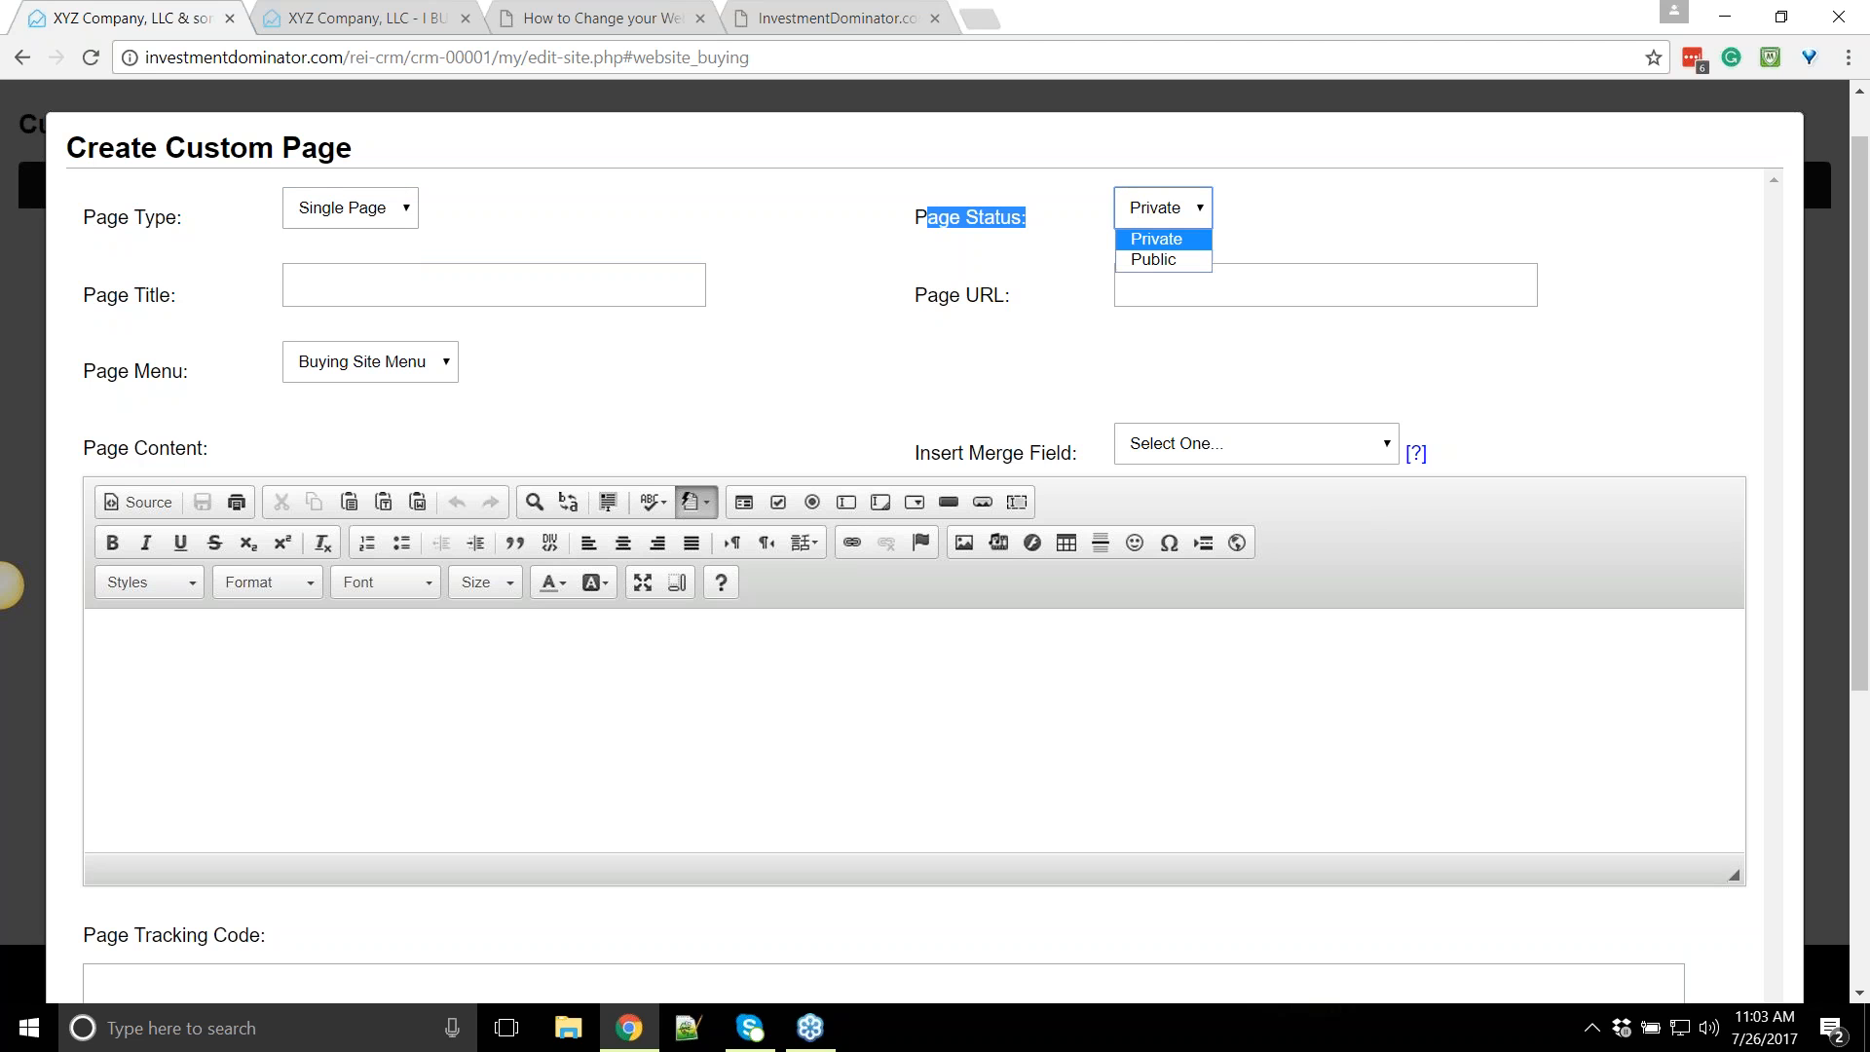
{"action": "left_click", "coordinate": [991, 223]}
{"action": "left_click", "coordinate": [1138, 210]}
{"action": "left_click", "coordinate": [994, 226]}
{"action": "left_click", "coordinate": [1152, 217]}
{"action": "left_click", "coordinate": [1157, 239]}
{"action": "left_click", "coordinate": [1018, 215]}
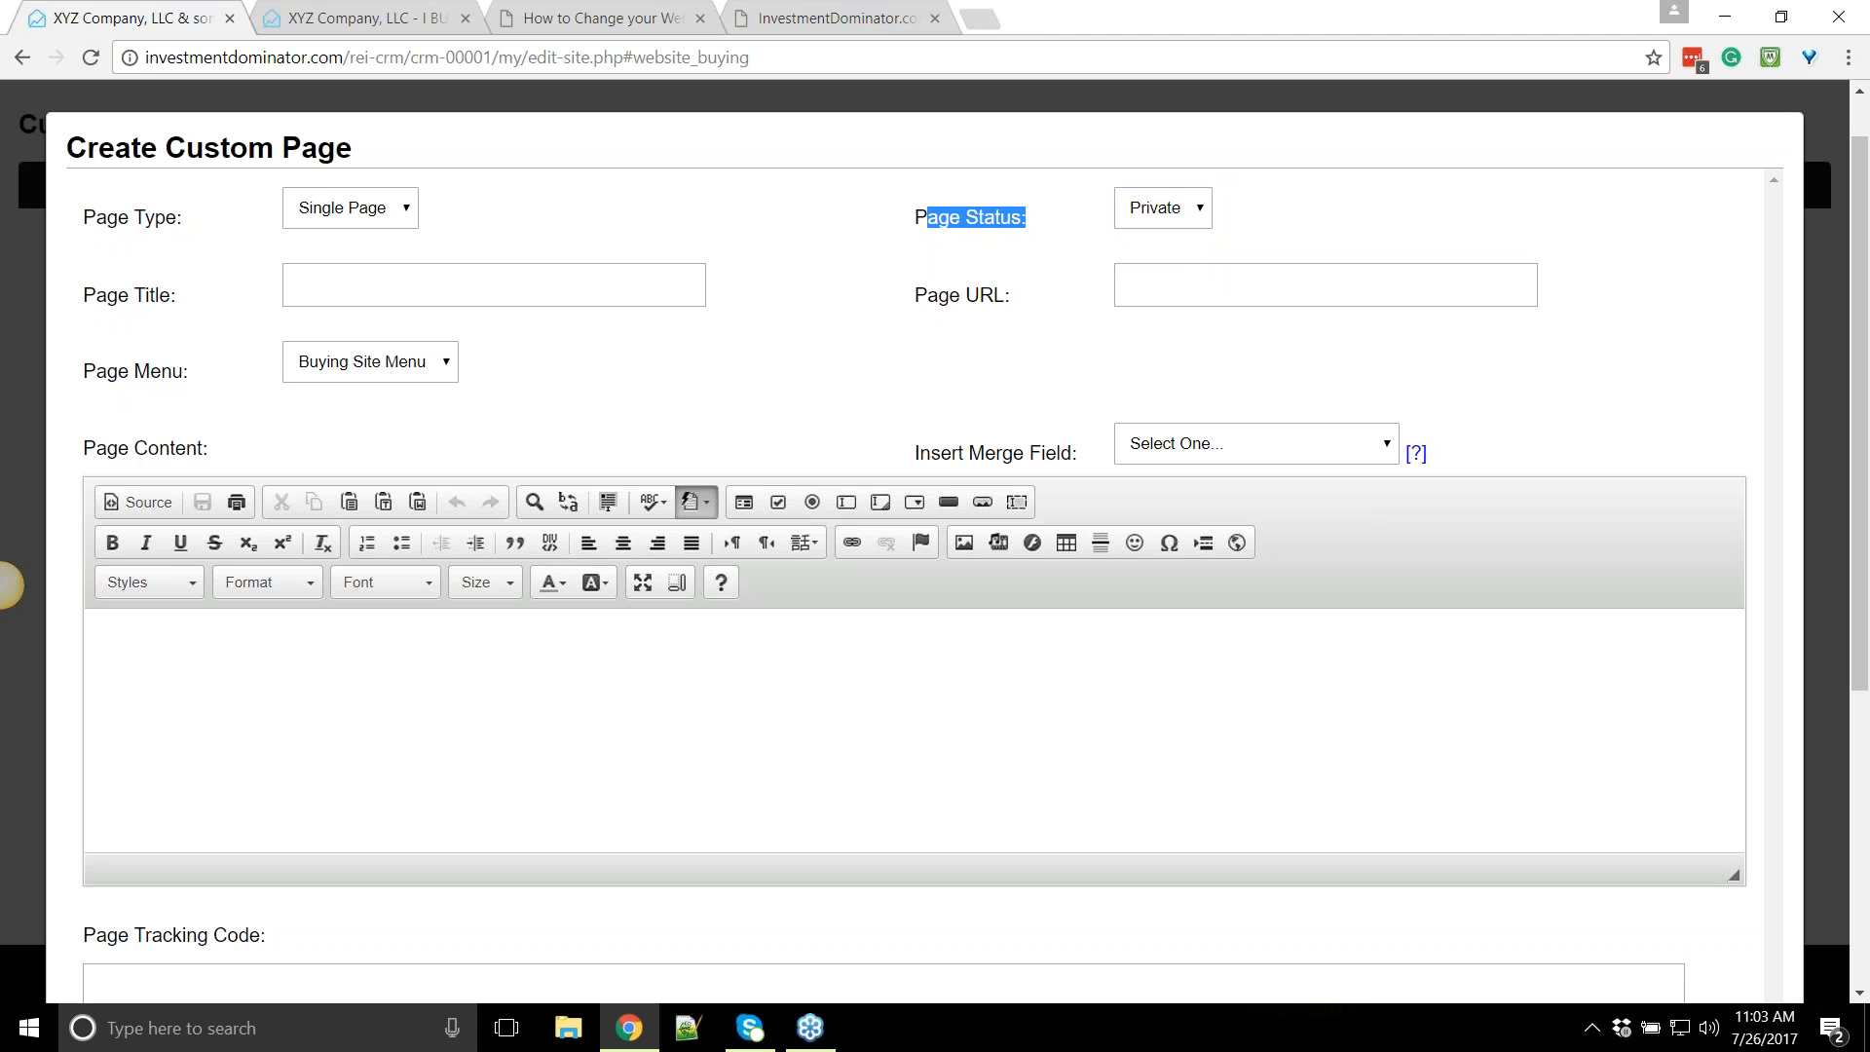
{"action": "left_click", "coordinate": [990, 235]}
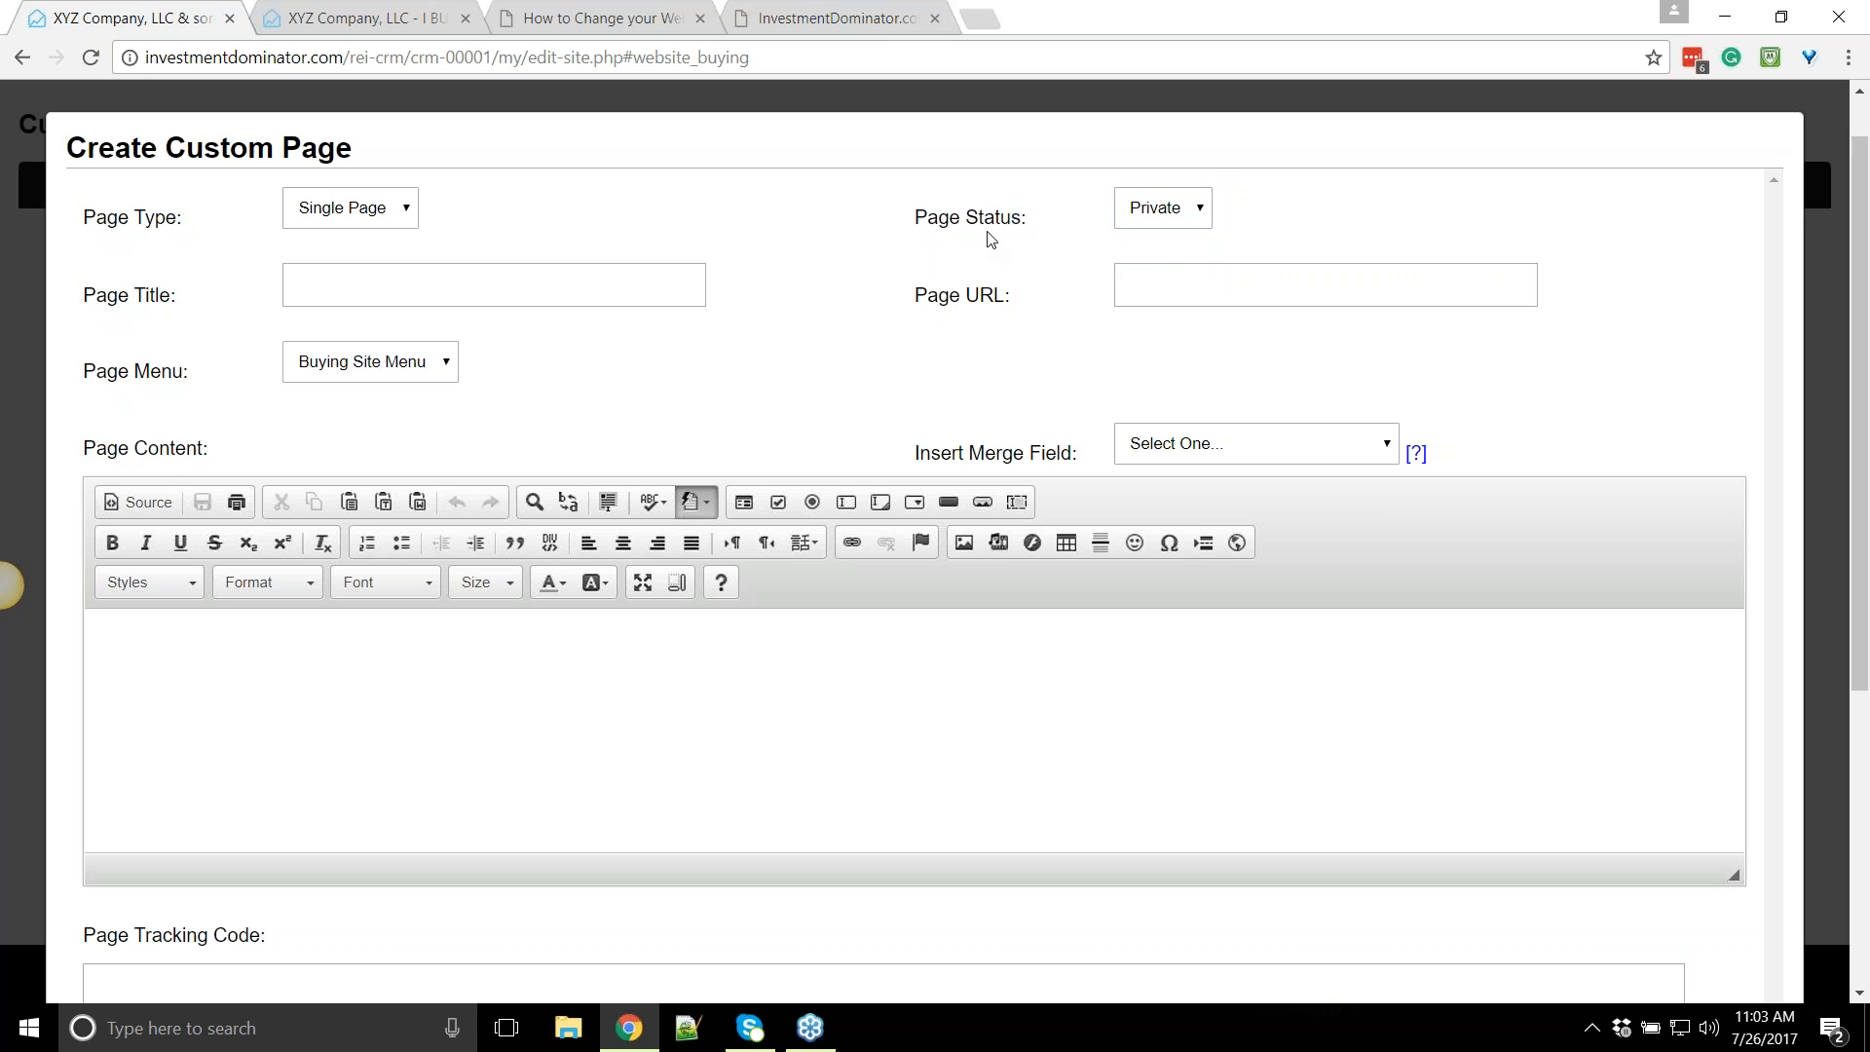
{"action": "left_click", "coordinate": [1155, 226]}
{"action": "left_click", "coordinate": [1149, 254]}
{"action": "left_click", "coordinate": [948, 290]}
Enter "Terms of Sale" as the custom page's title
{"action": "left_click", "coordinate": [295, 286]}
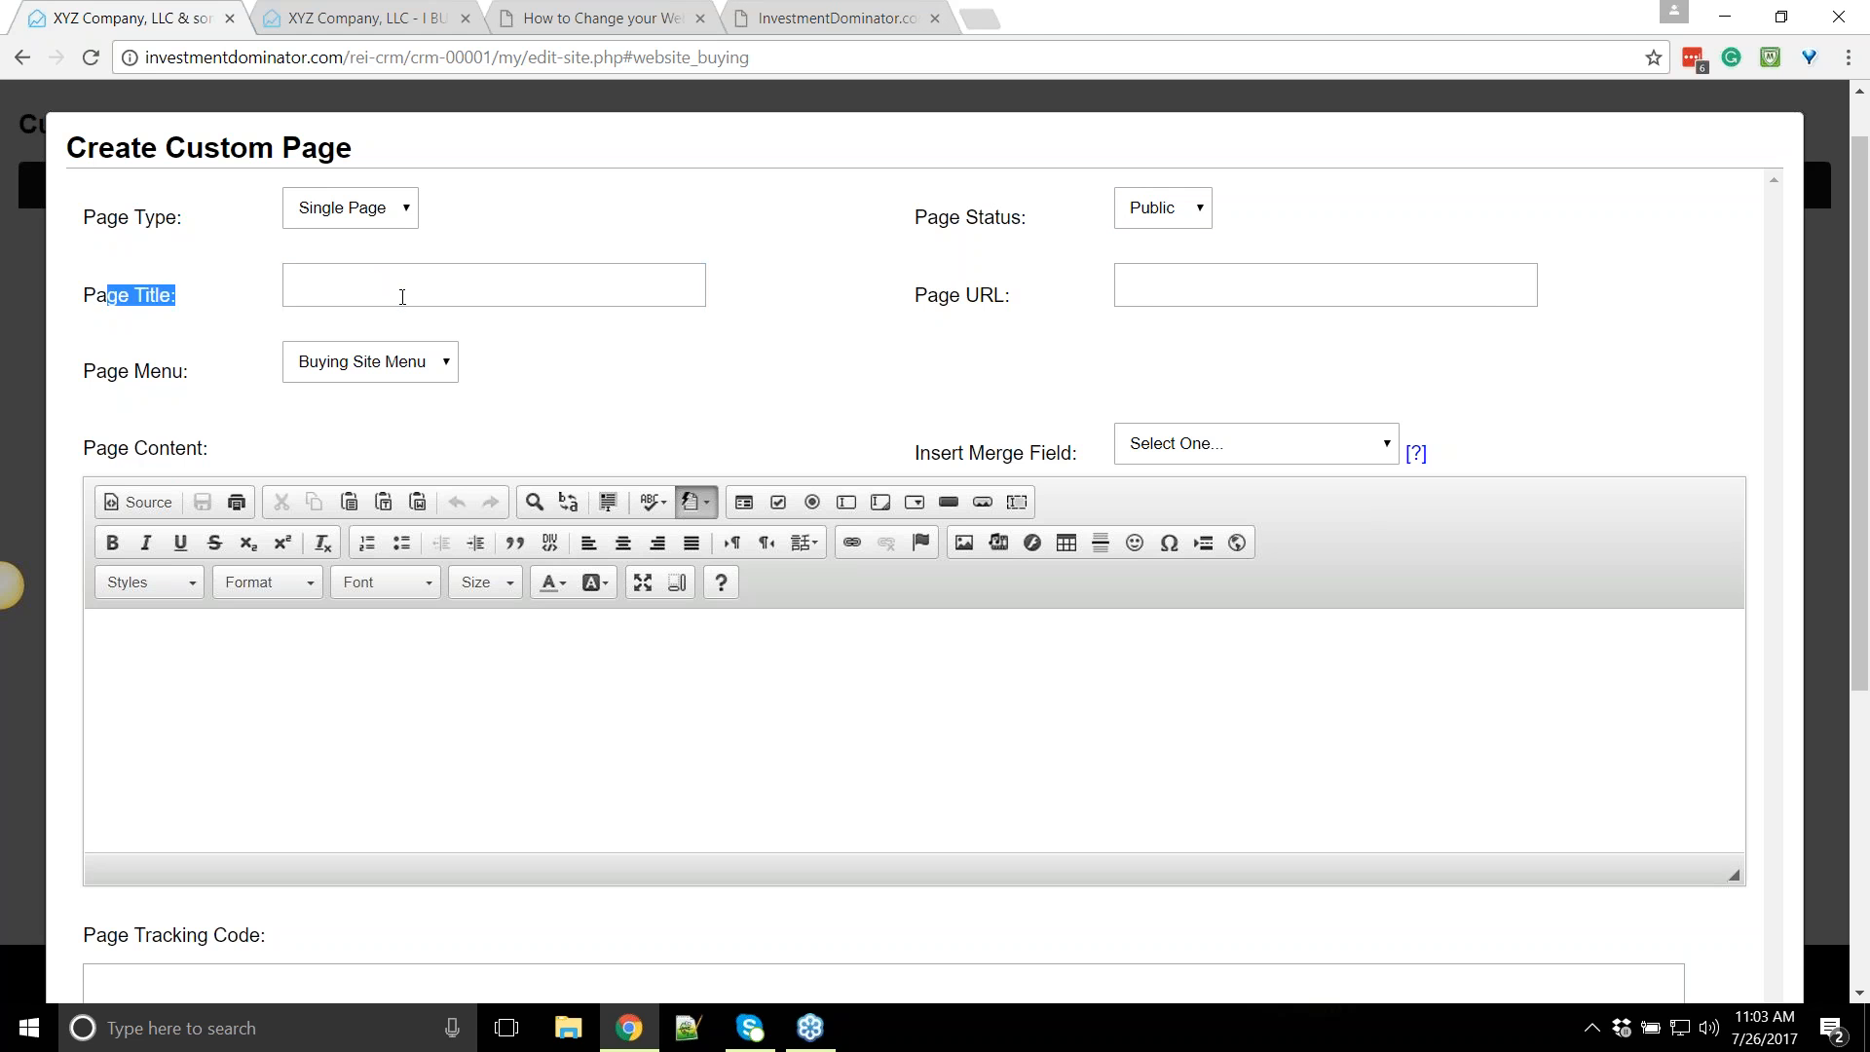
{"action": "type", "text": "Term"}
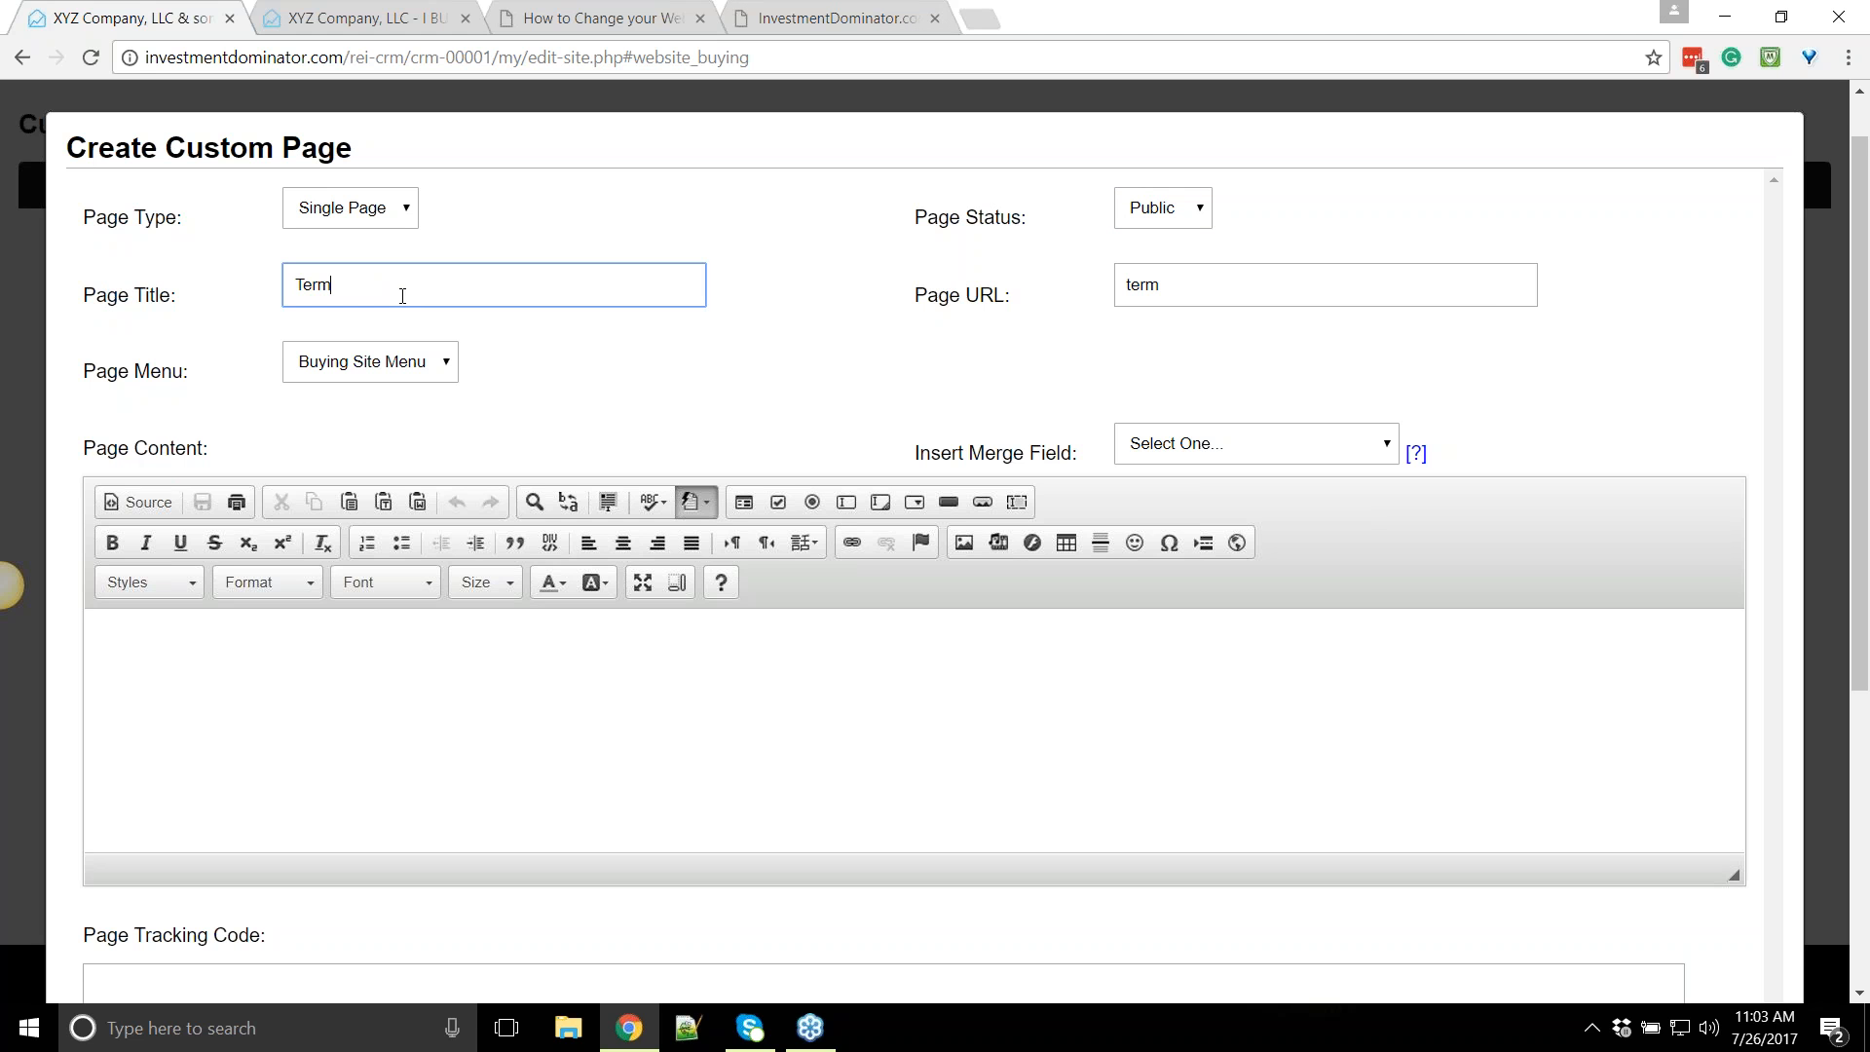
{"action": "type", "text": "s of Sale"}
Shorten the custom page's URL to "terms"
{"action": "left_click_drag", "start_coordinate": [917, 293], "coordinate": [1015, 306]}
{"action": "left_click", "coordinate": [913, 304]}
{"action": "left_click", "coordinate": [1003, 305]}
{"action": "left_click", "coordinate": [1163, 283]}
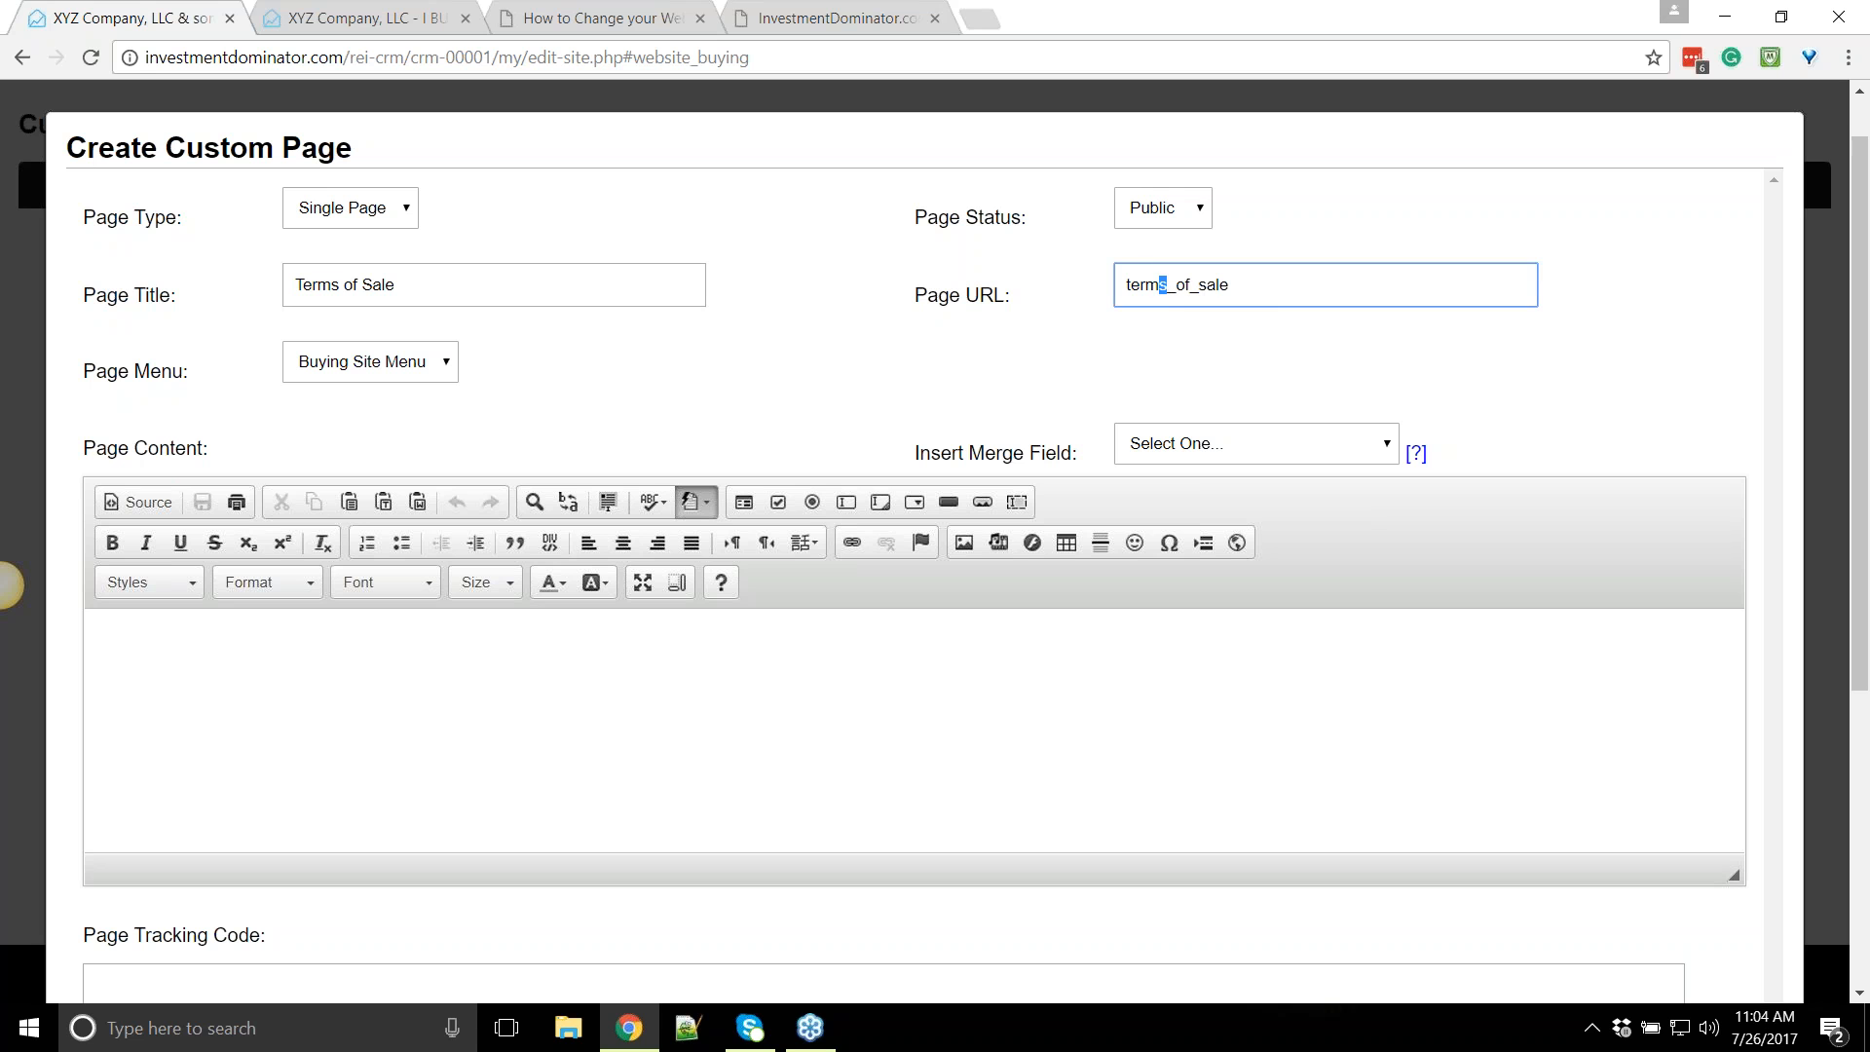
{"action": "left_click_drag", "start_coordinate": [1230, 288], "coordinate": [1172, 293]}
{"action": "key", "text": "BackSpace"}
{"action": "double_click", "coordinate": [1116, 305]}
{"action": "left_click_drag", "start_coordinate": [1036, 302], "coordinate": [924, 305]}
{"action": "left_click", "coordinate": [926, 328]}
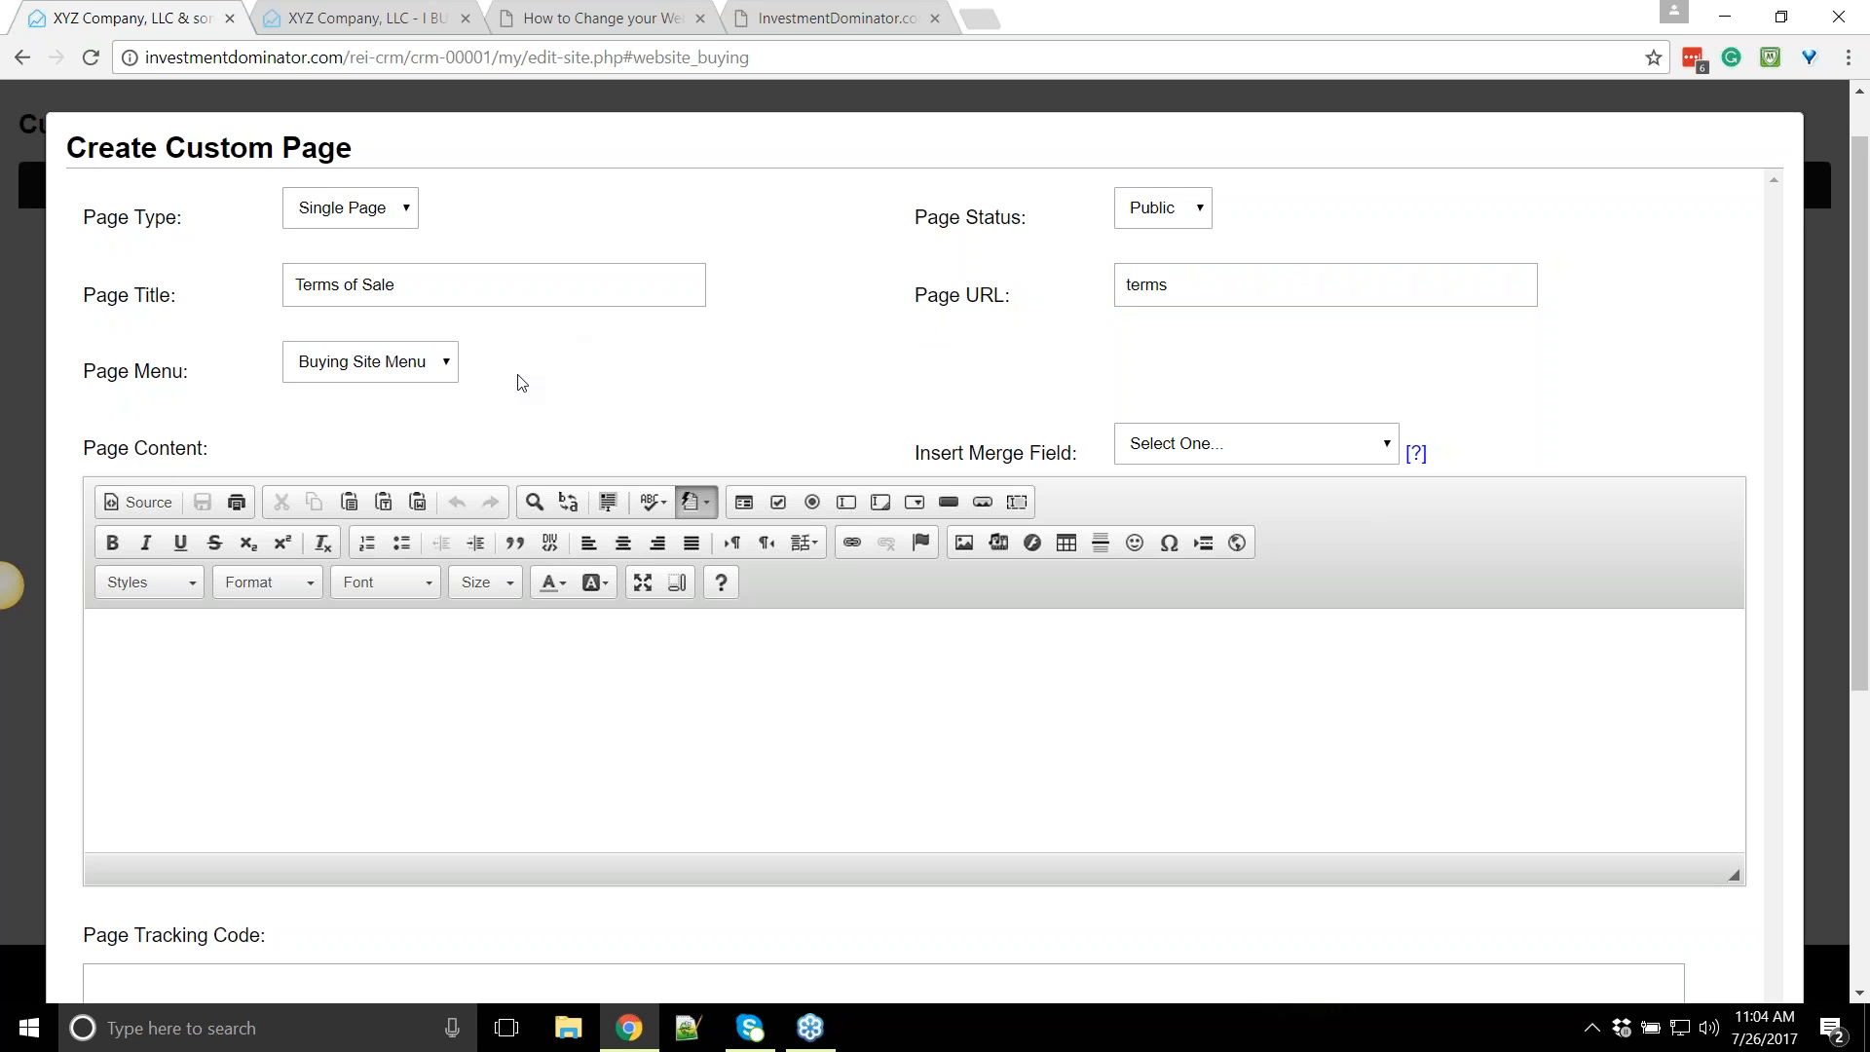
Assign the custom page to the Selling Site Menu
{"action": "left_click", "coordinate": [389, 365]}
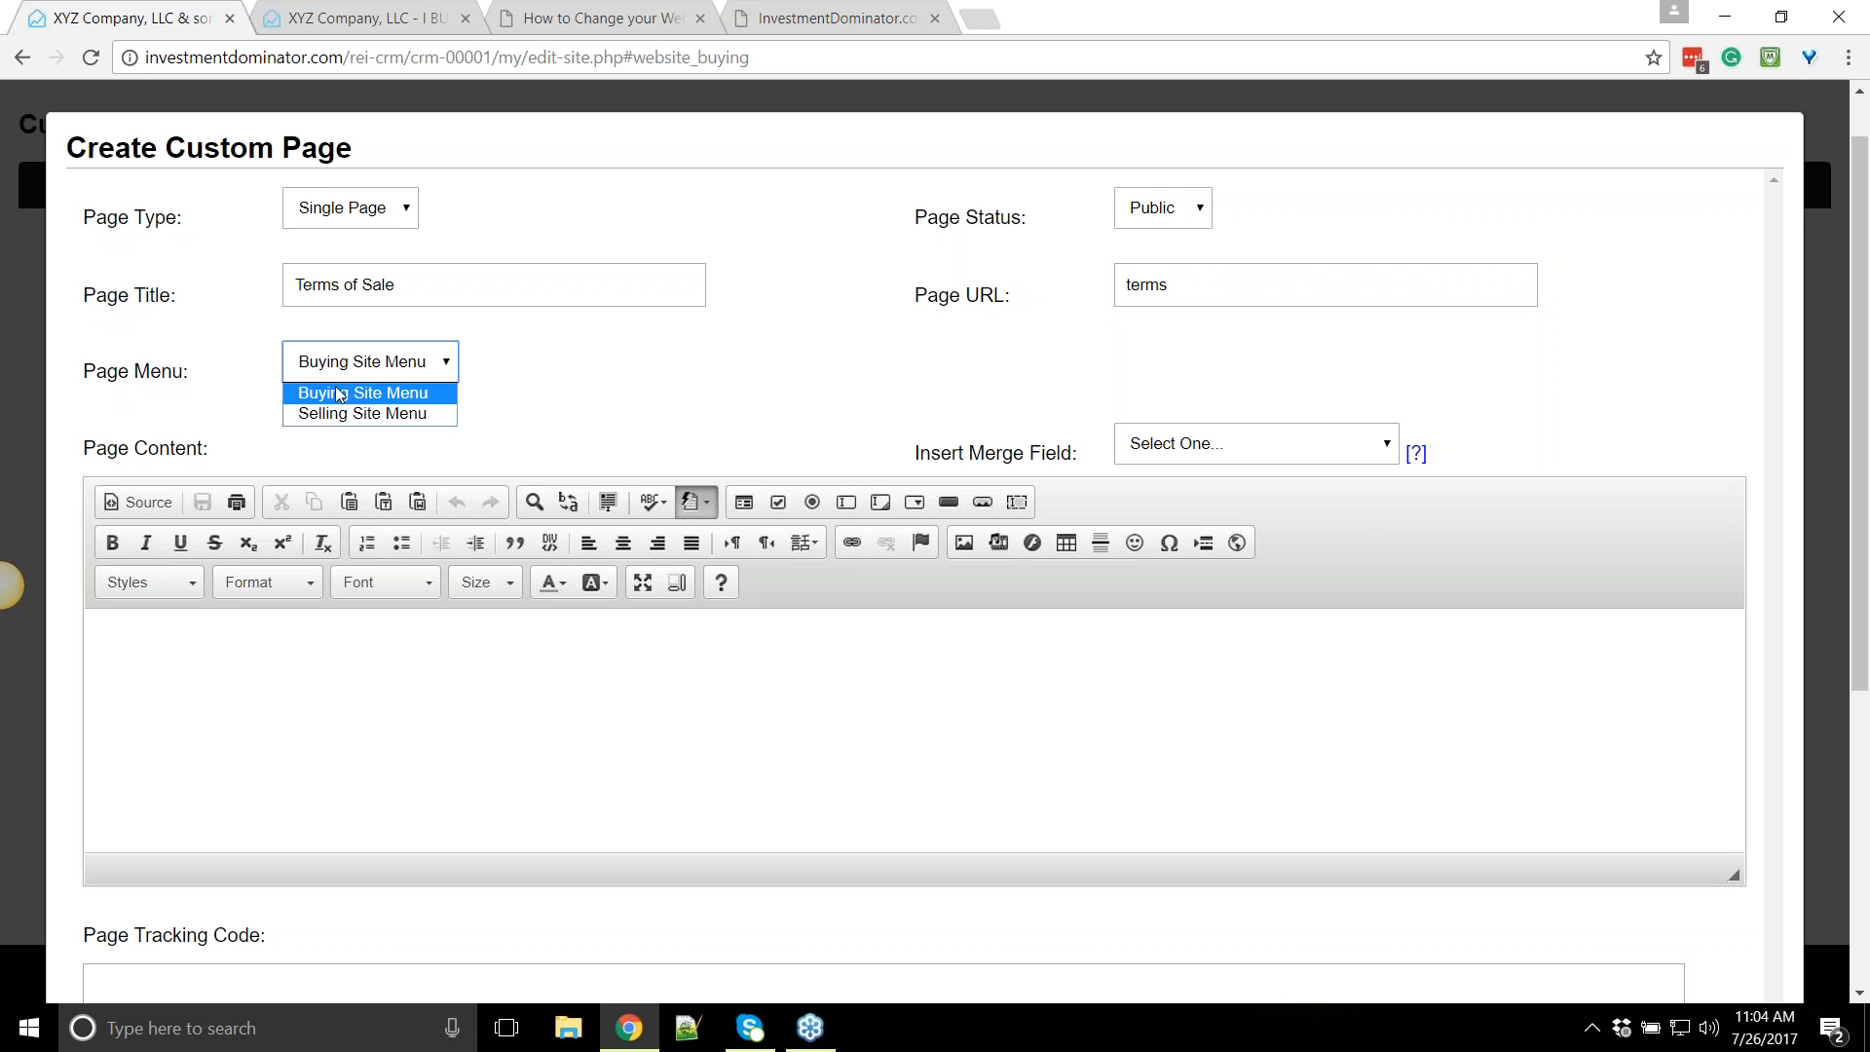
{"action": "left_click", "coordinate": [336, 413]}
{"action": "left_click", "coordinate": [567, 382]}
Review the merge fields available for the page content and place the cursor in the empty content editor
{"action": "scroll", "coordinate": [457, 557], "scroll_direction": "down", "scroll_amount": 1}
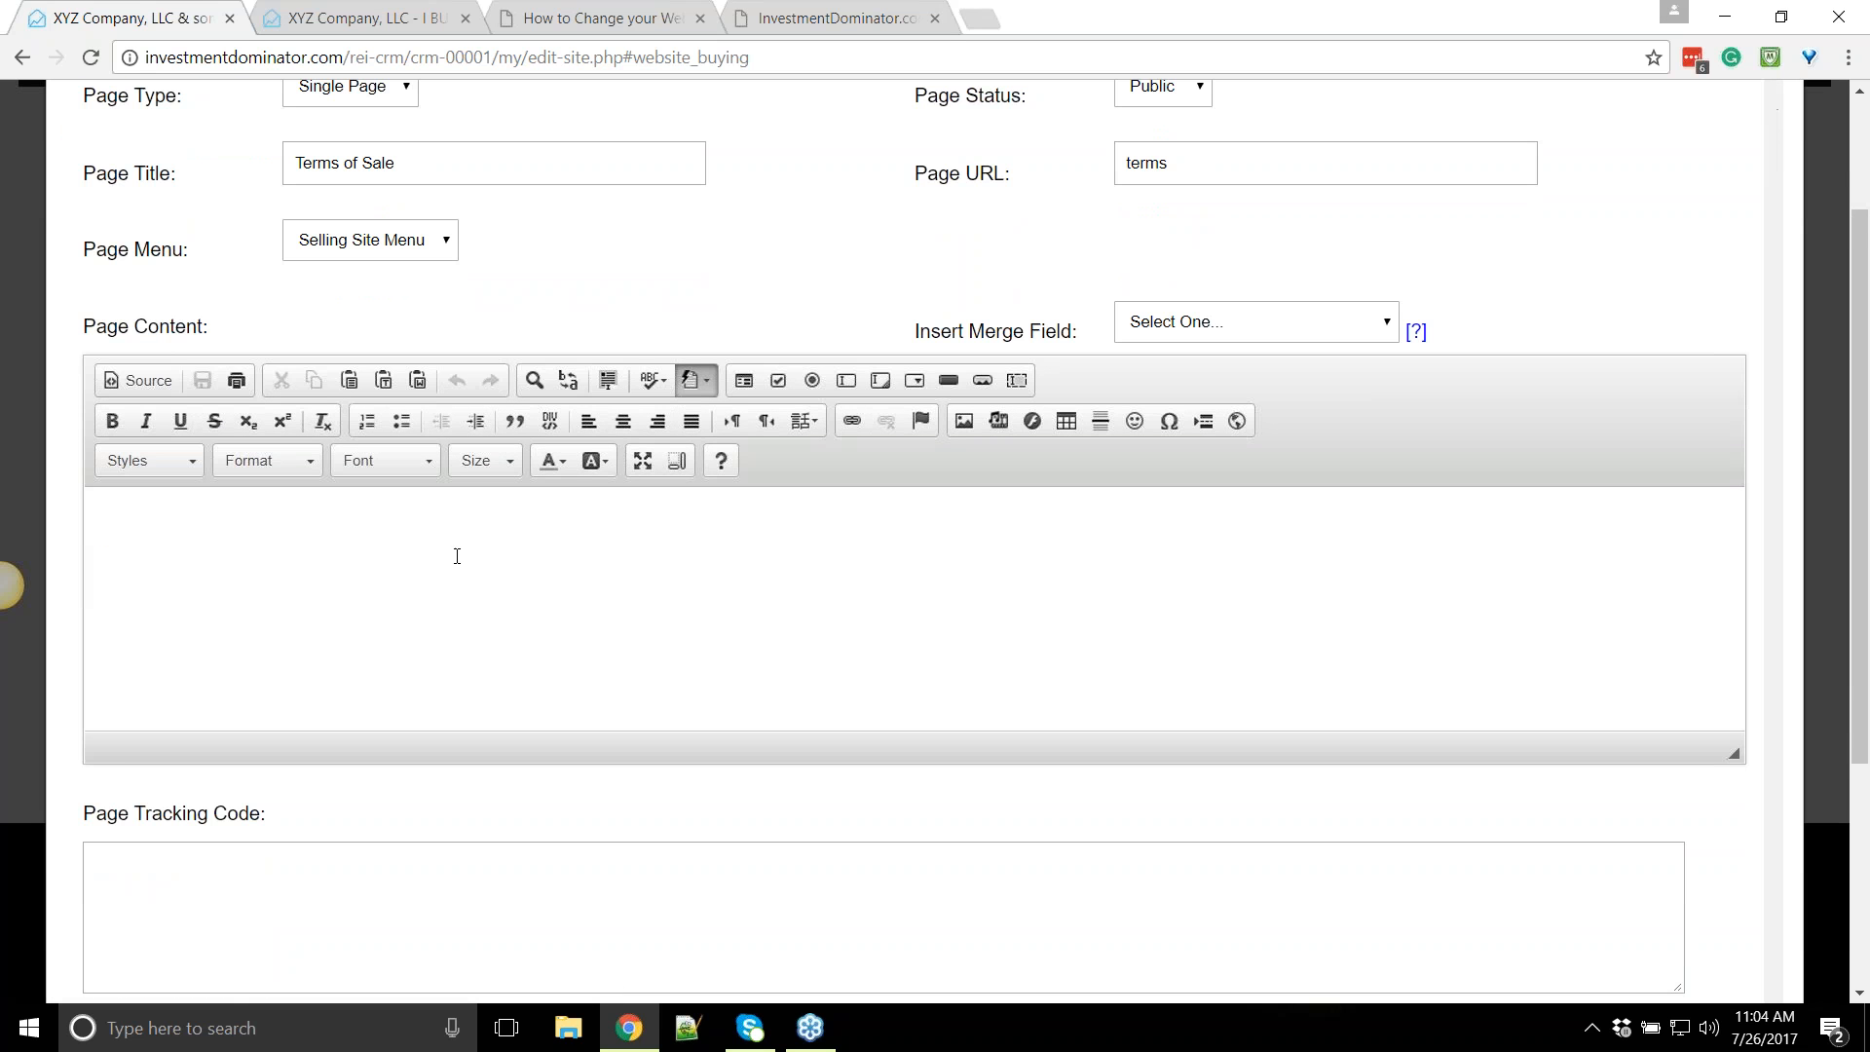
{"action": "left_click", "coordinate": [705, 473]}
{"action": "left_click", "coordinate": [1265, 334]}
{"action": "scroll", "coordinate": [1217, 458], "scroll_direction": "down", "scroll_amount": 1}
{"action": "scroll", "coordinate": [1218, 439], "scroll_direction": "up", "scroll_amount": 1}
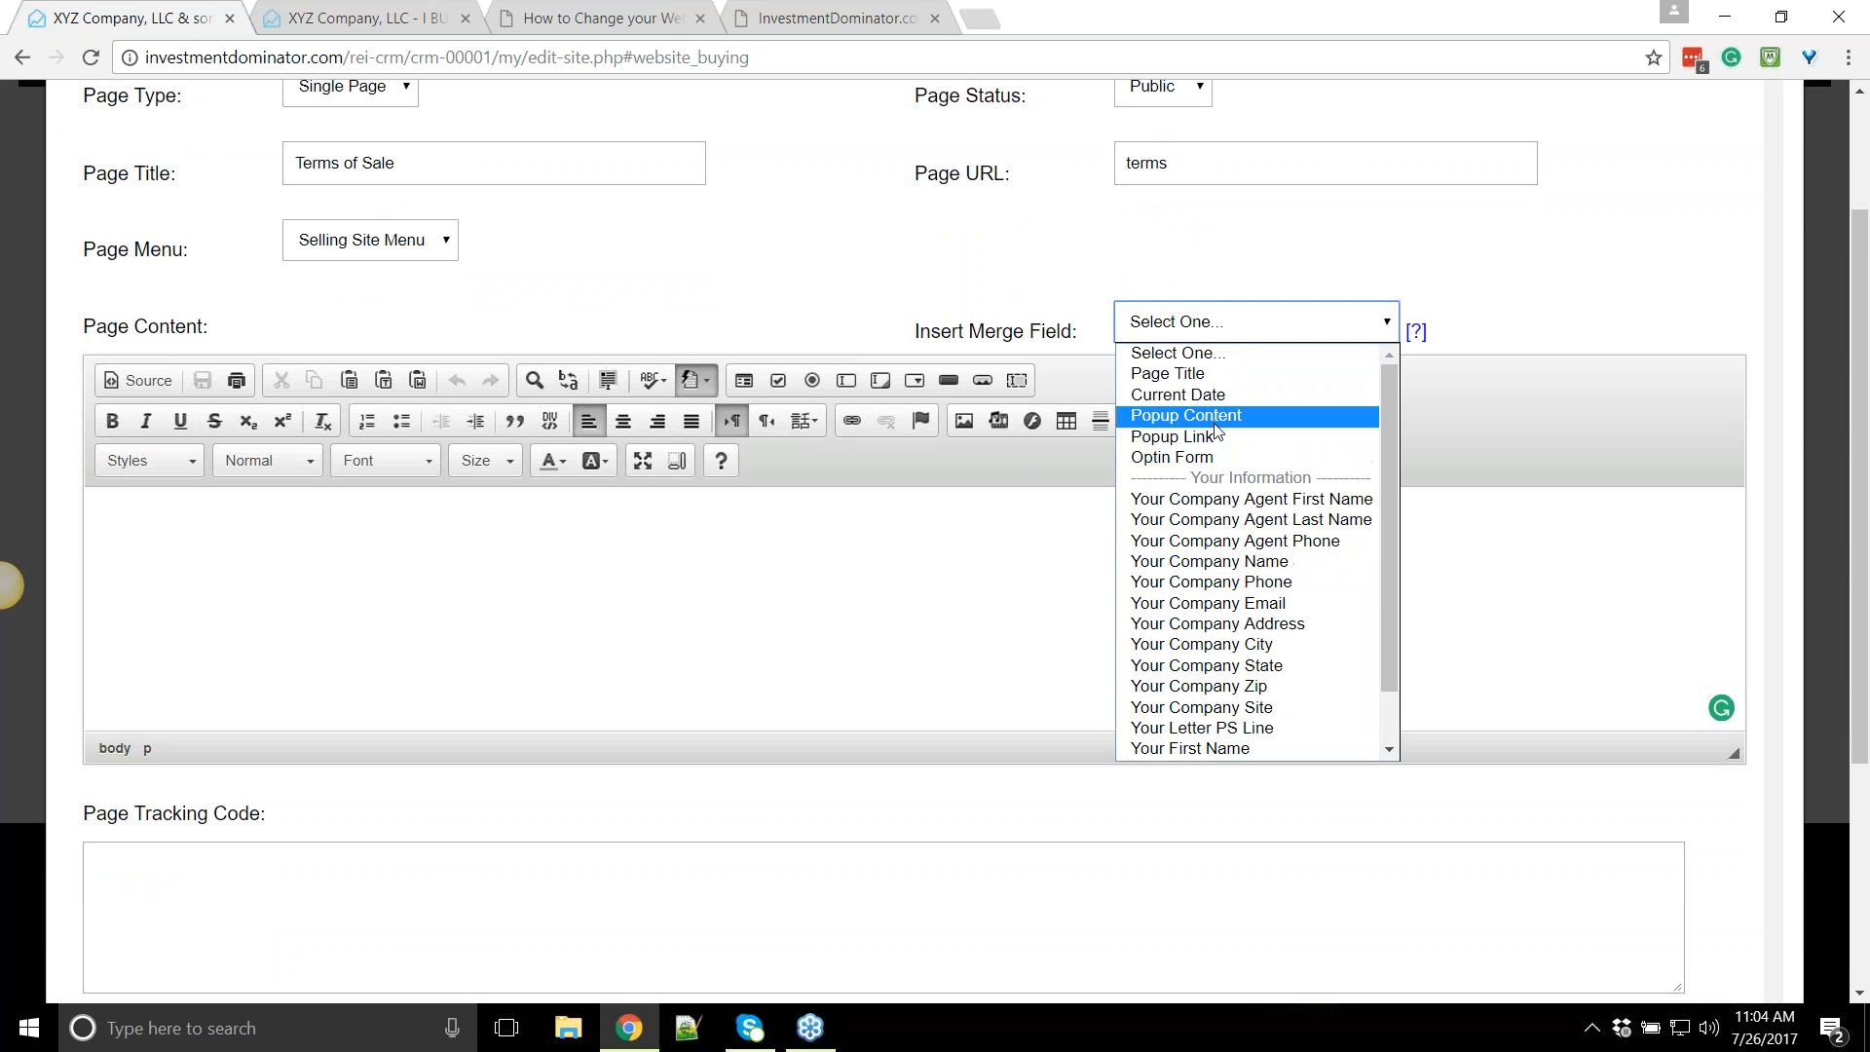
{"action": "left_click", "coordinate": [470, 593]}
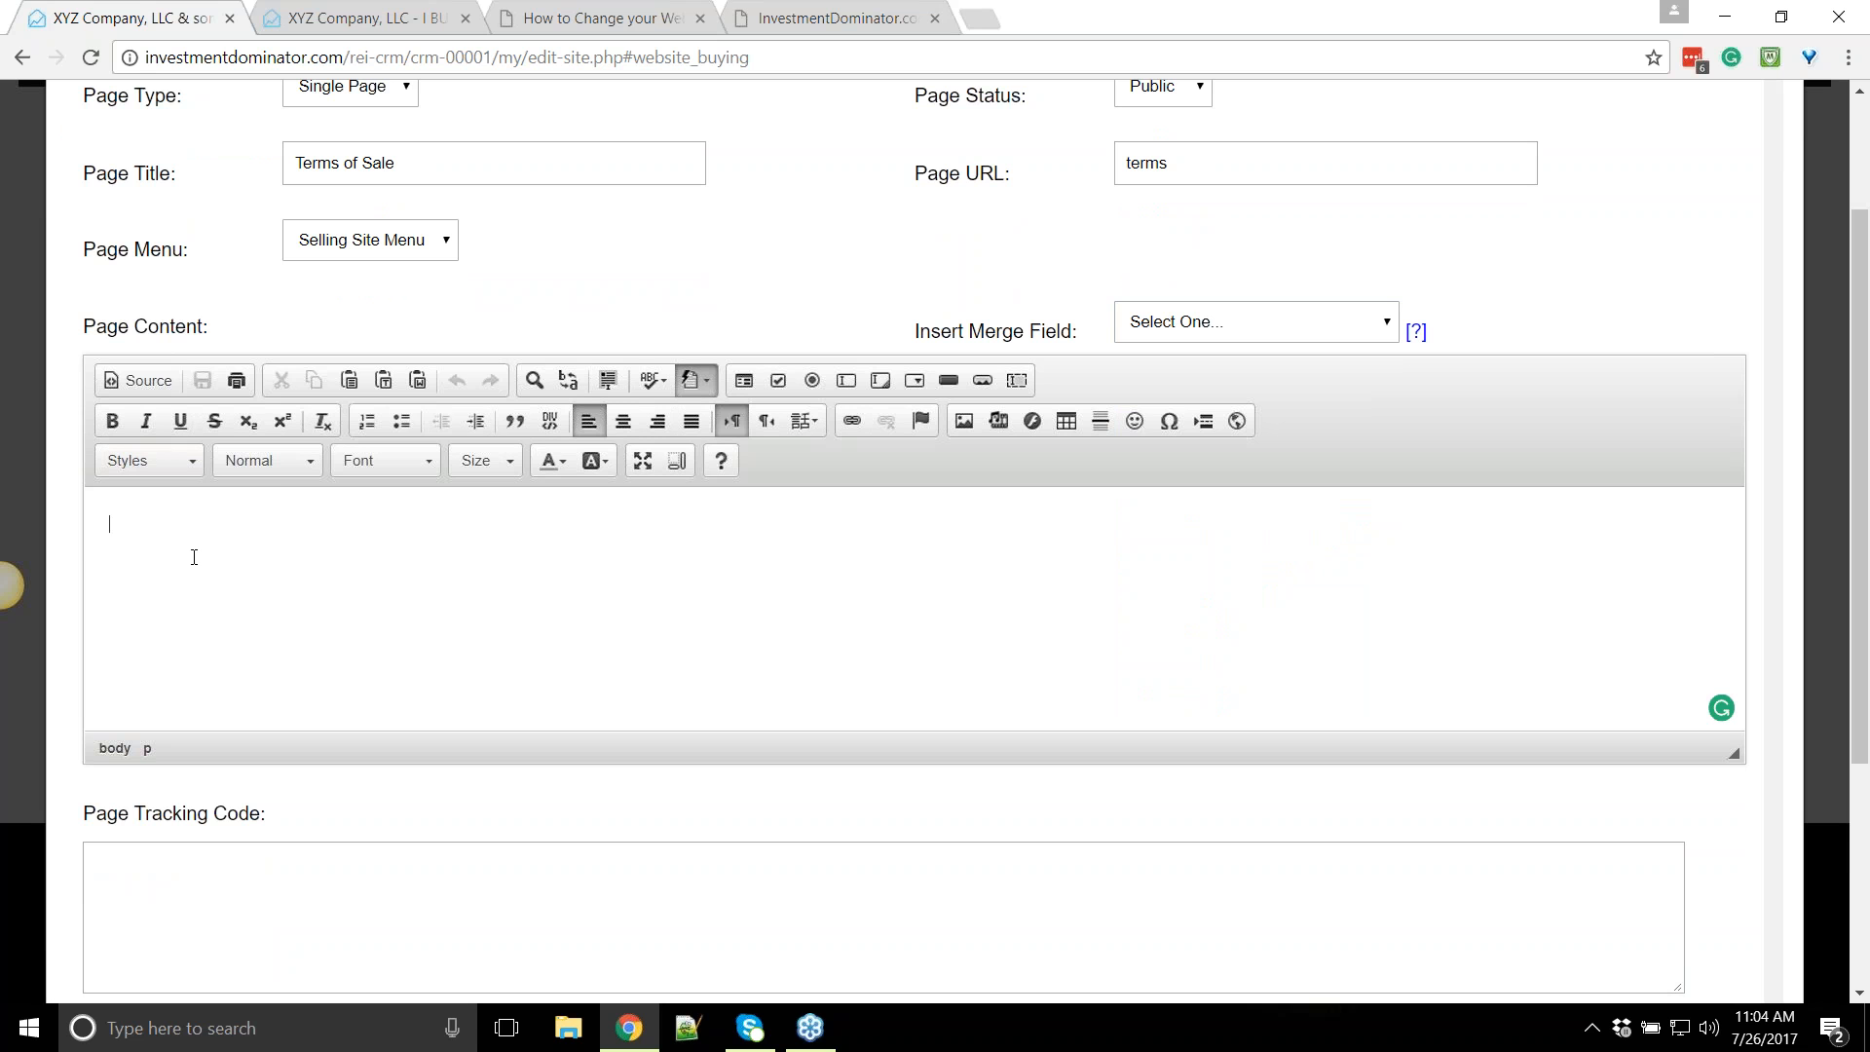
Enter "Terms of Sale" in the page content and format it as a centered Heading 1
{"action": "type", "text": "Terms of Sale"}
{"action": "left_click_drag", "start_coordinate": [252, 511], "coordinate": [100, 520]}
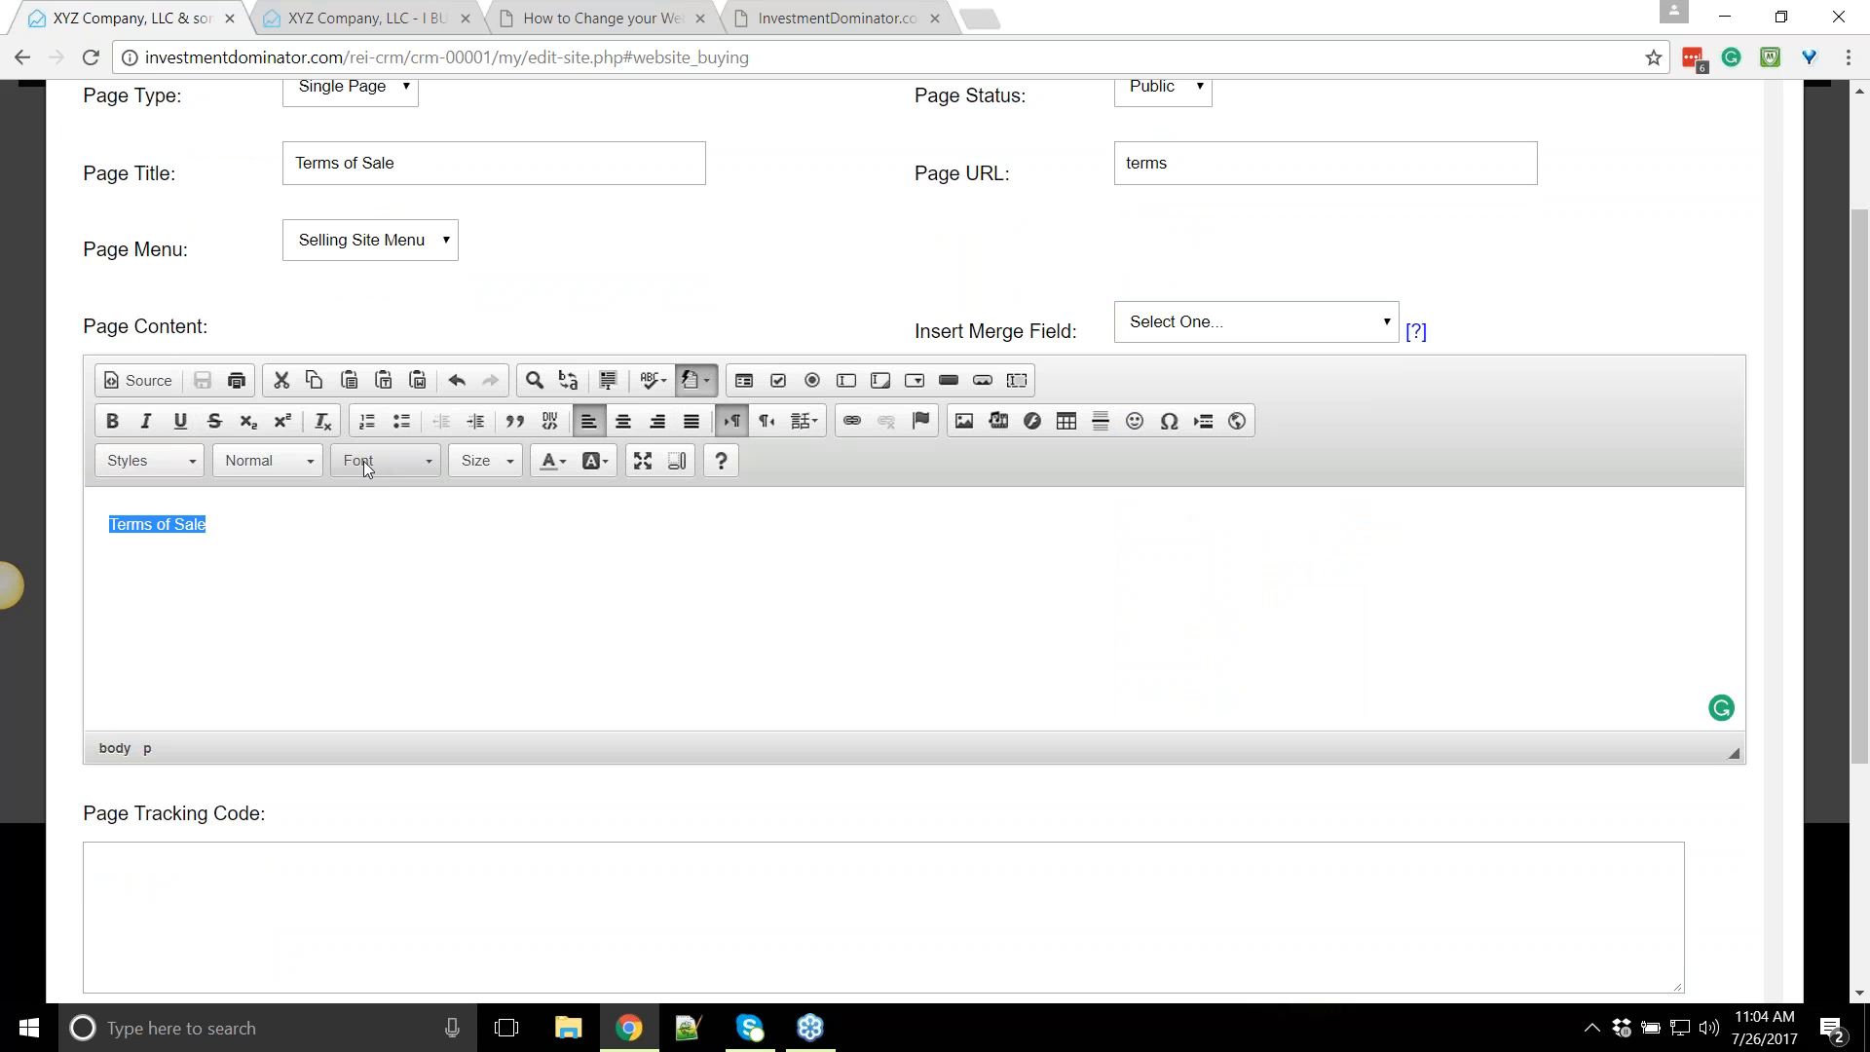
{"action": "left_click", "coordinate": [166, 464]}
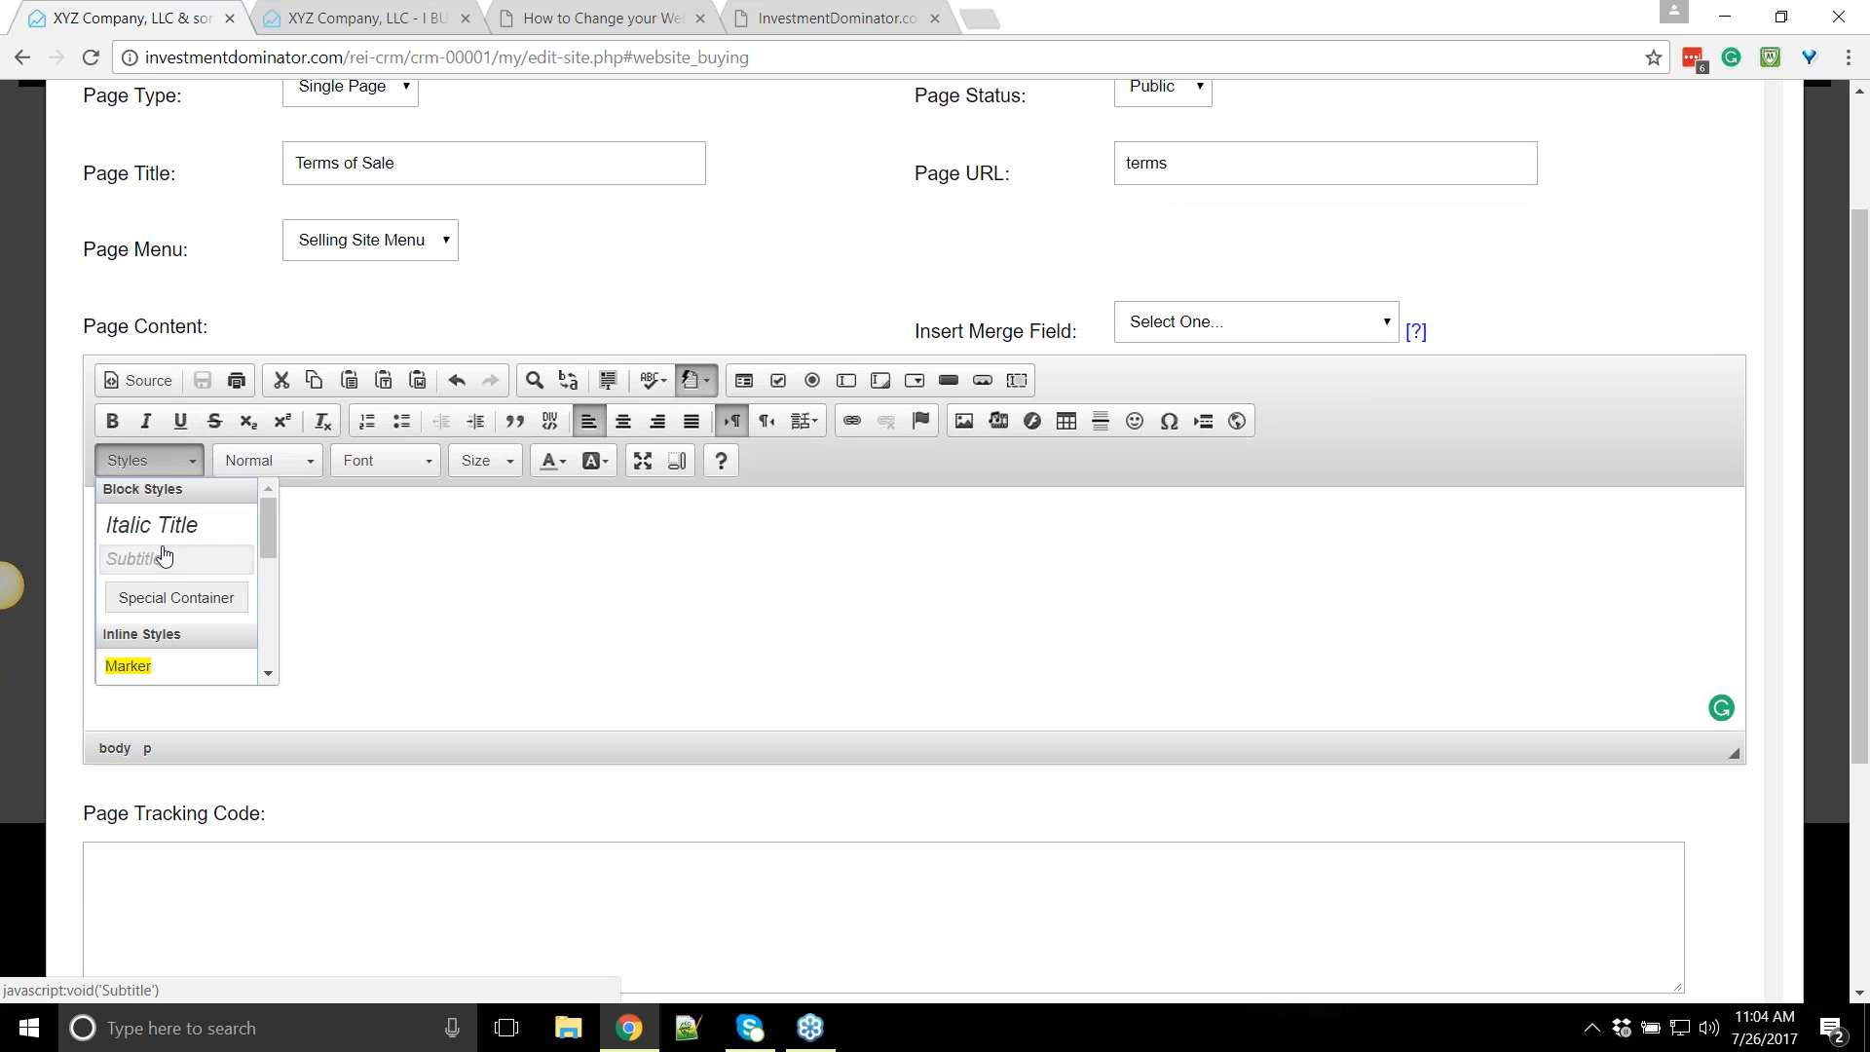
{"action": "left_click", "coordinate": [305, 463]}
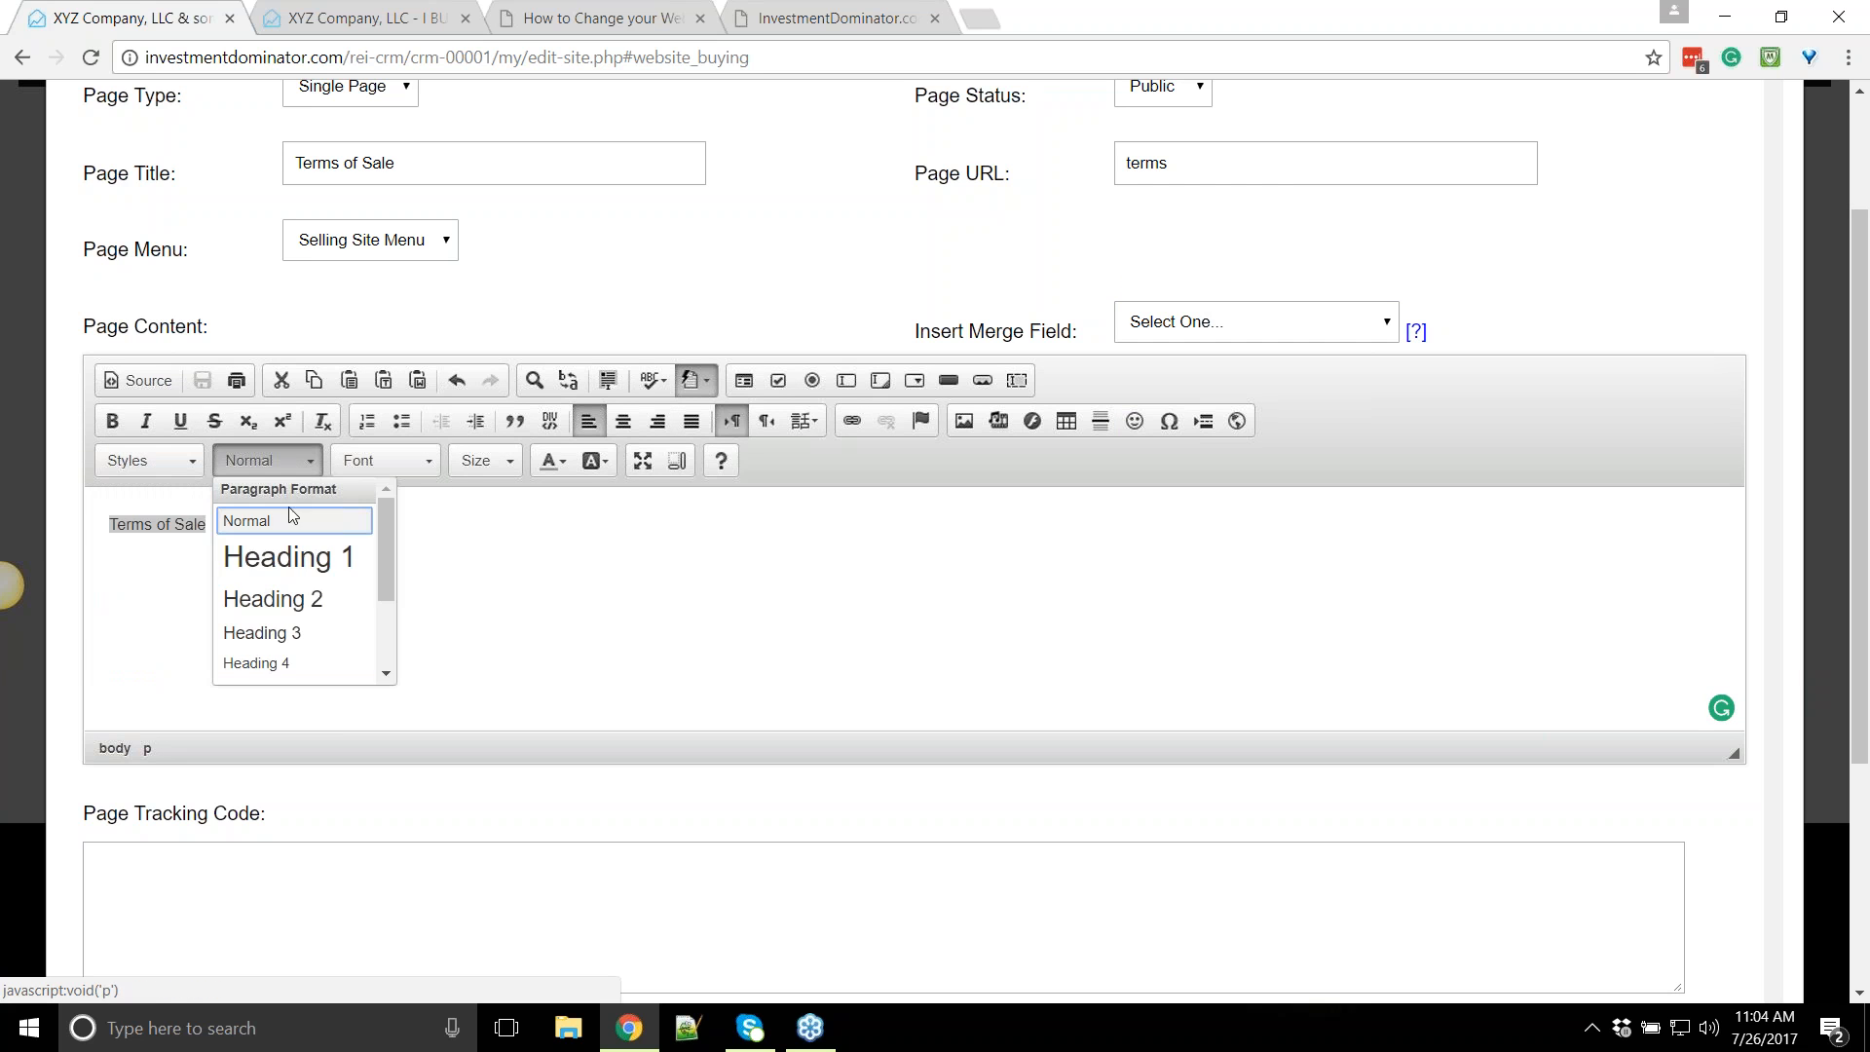
{"action": "left_click", "coordinate": [282, 551]}
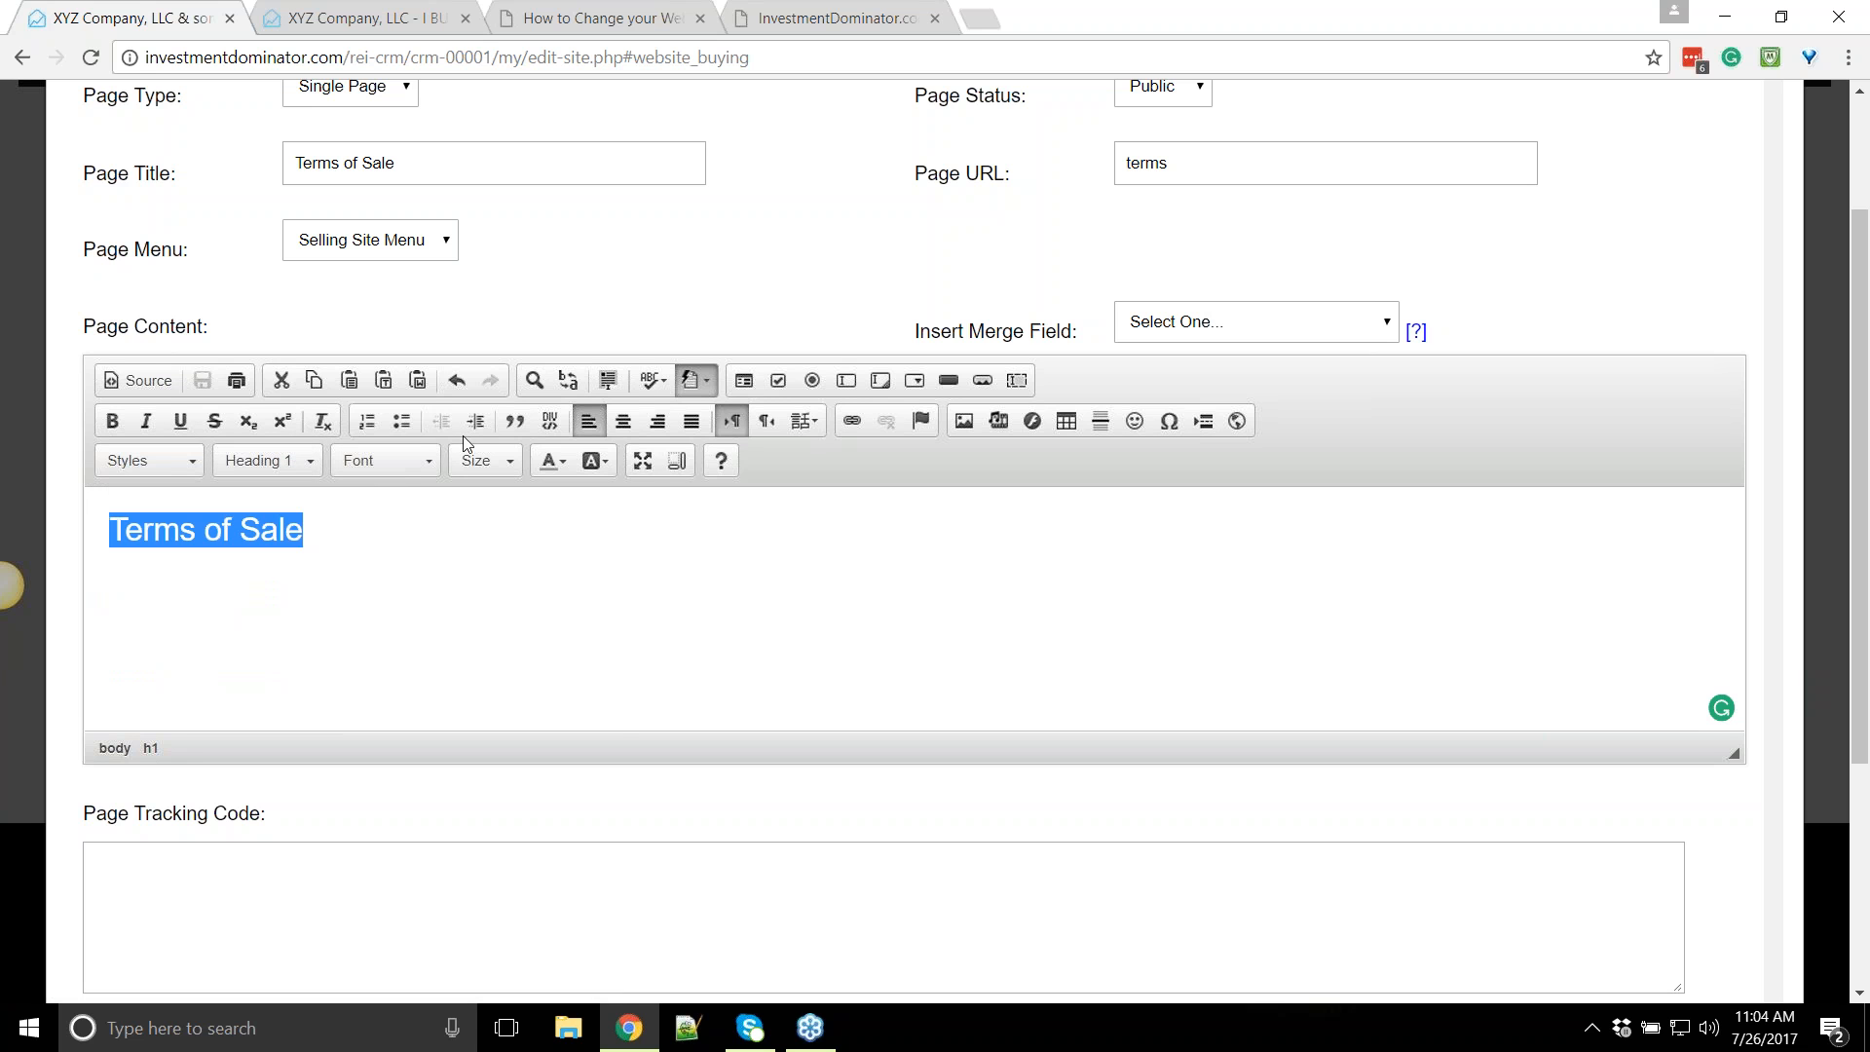
{"action": "left_click", "coordinate": [622, 421]}
{"action": "left_click", "coordinate": [1044, 593]}
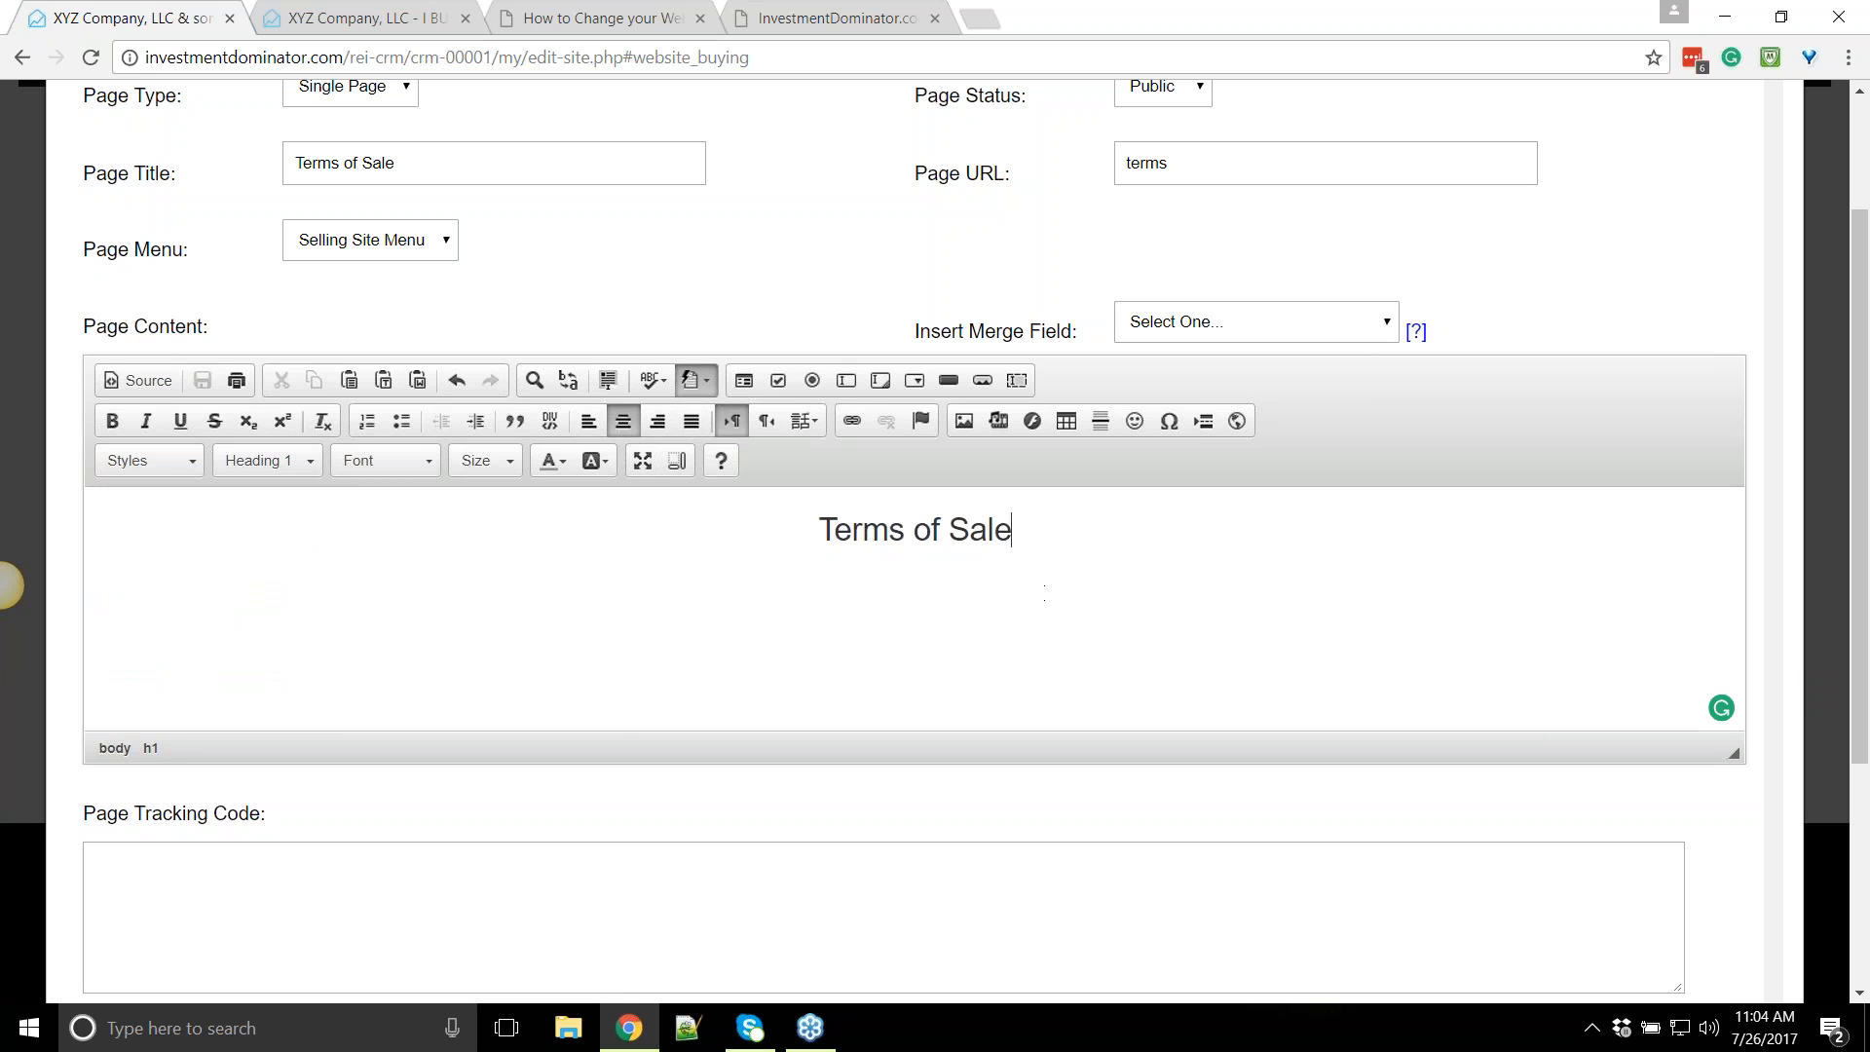
Add a numbered list below the heading with the items "Terms 1" and "Terms 2"
{"action": "key", "text": "Return"}
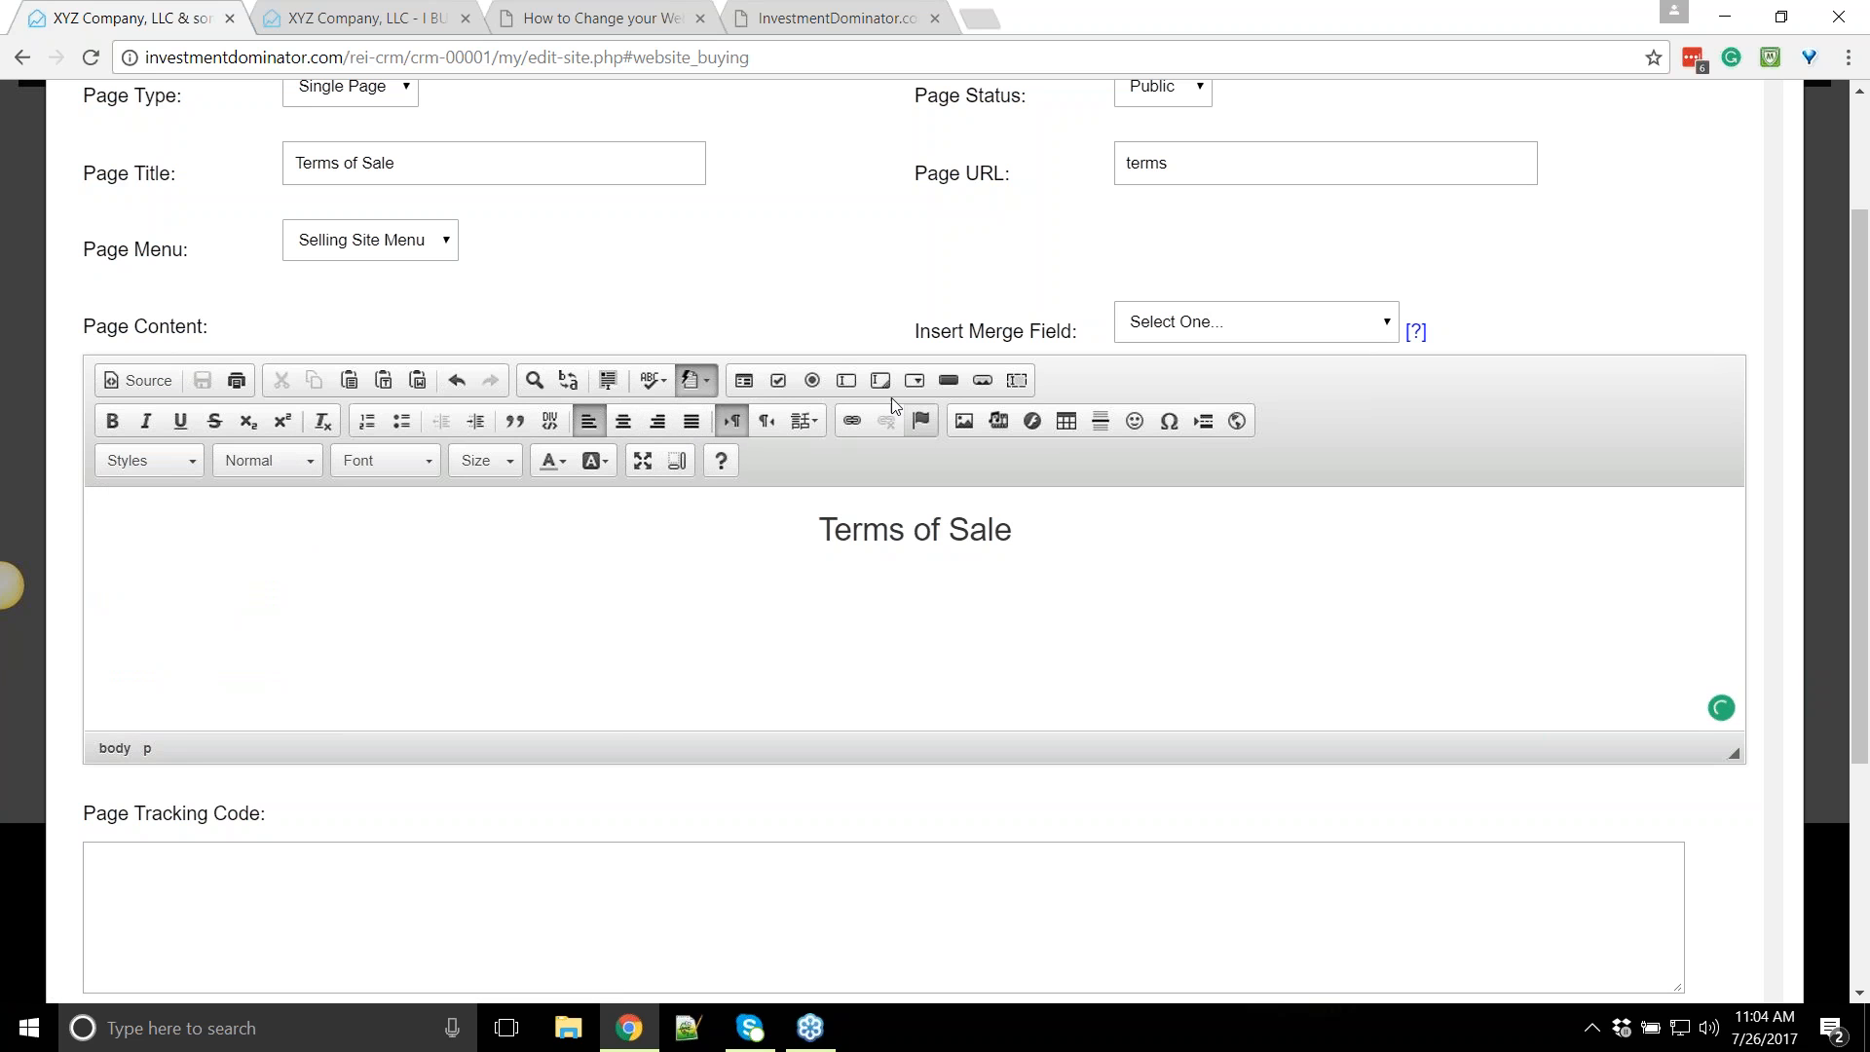
{"action": "left_click", "coordinate": [368, 422]}
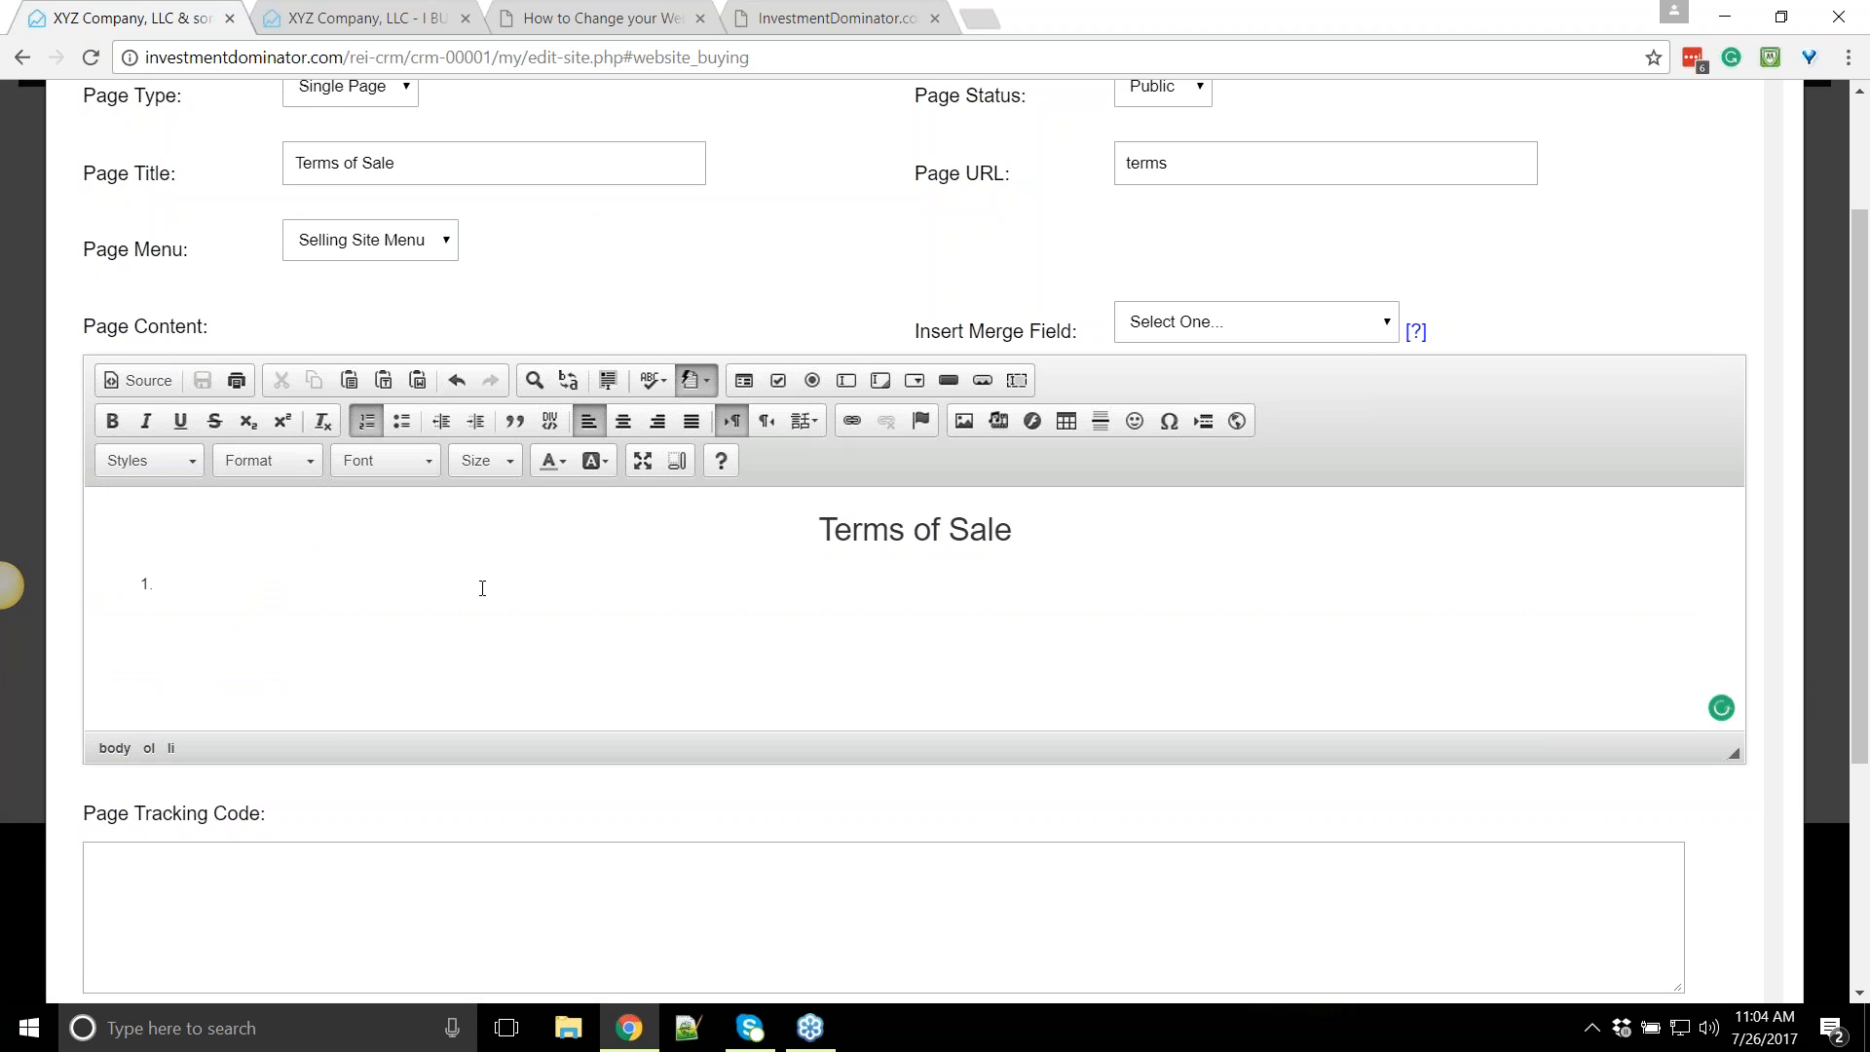
{"action": "type", "text": "Terms"}
{"action": "type", "text": " 1 "}
{"action": "type", "text": "Terms 2"}
Review the custom page's logo options, keep Buying Site Logo, and look at the logo and banner on the live buying site
{"action": "scroll", "coordinate": [1261, 610], "scroll_direction": "down", "scroll_amount": 3}
{"action": "scroll", "coordinate": [995, 247], "scroll_direction": "down", "scroll_amount": 1}
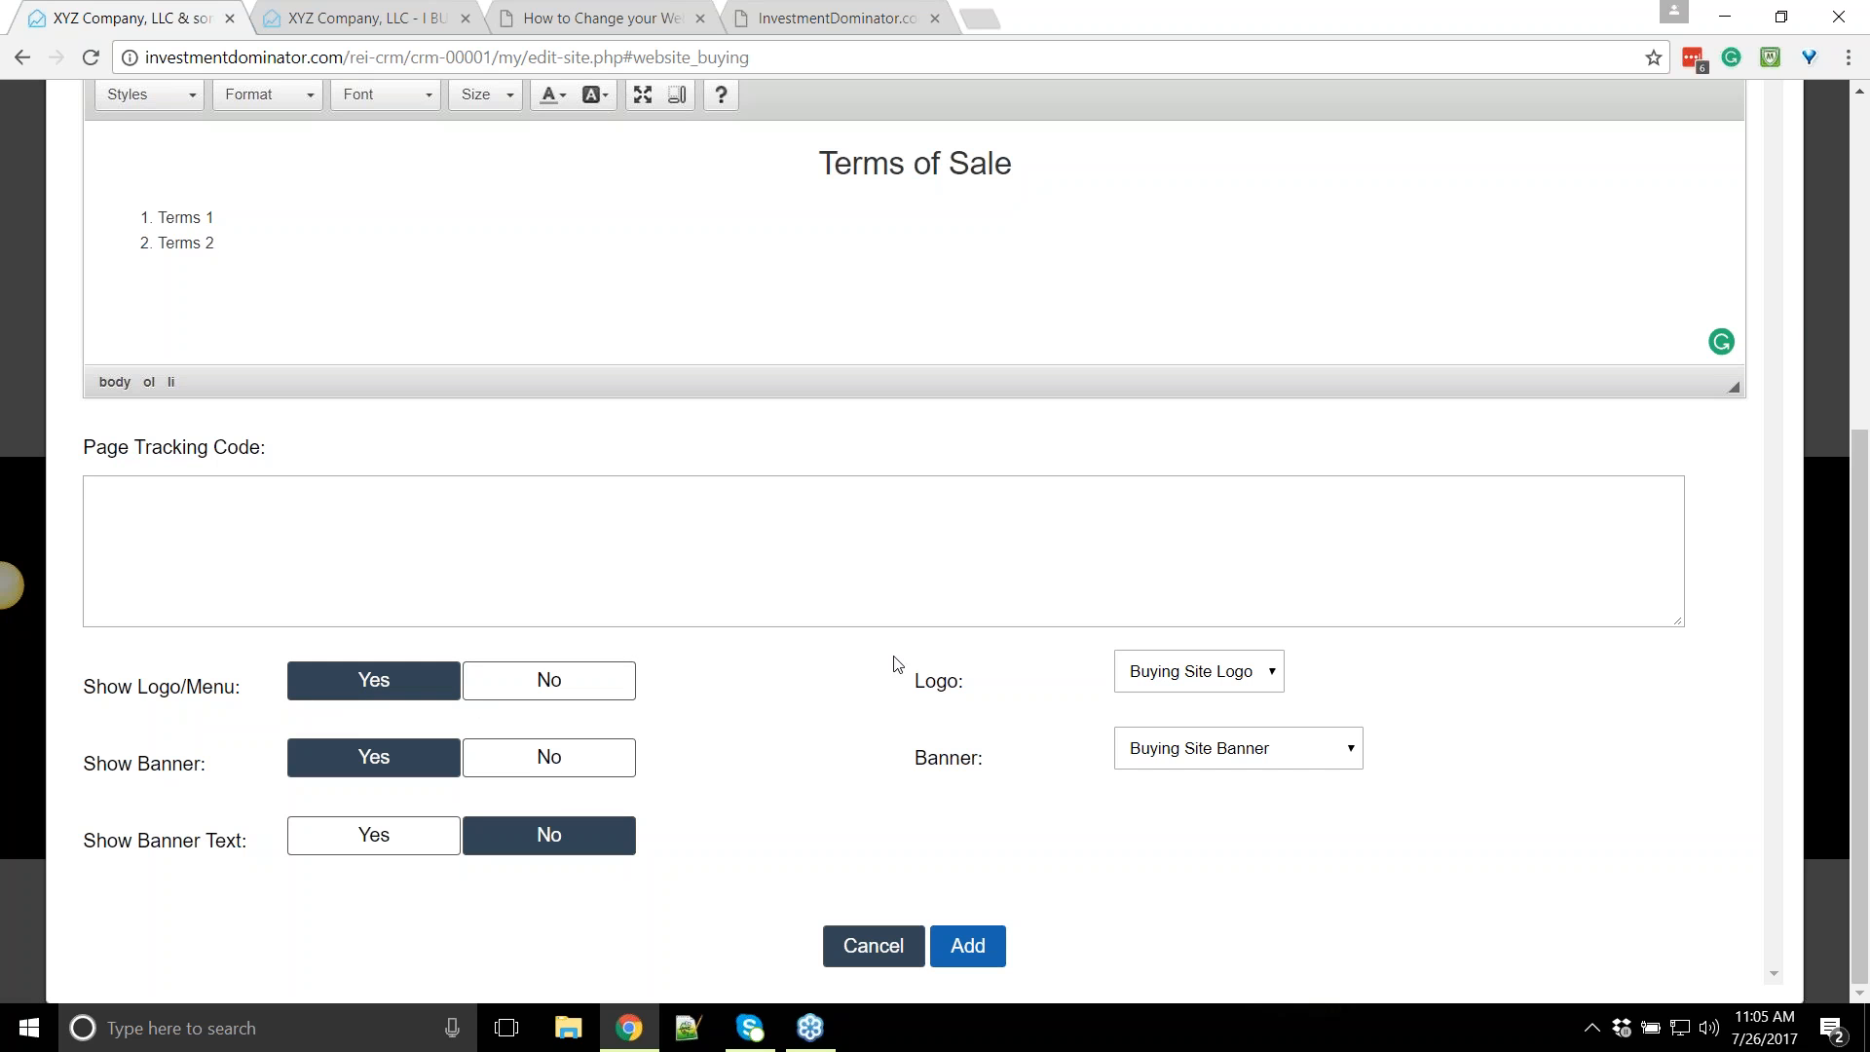
{"action": "left_click", "coordinate": [1208, 672]}
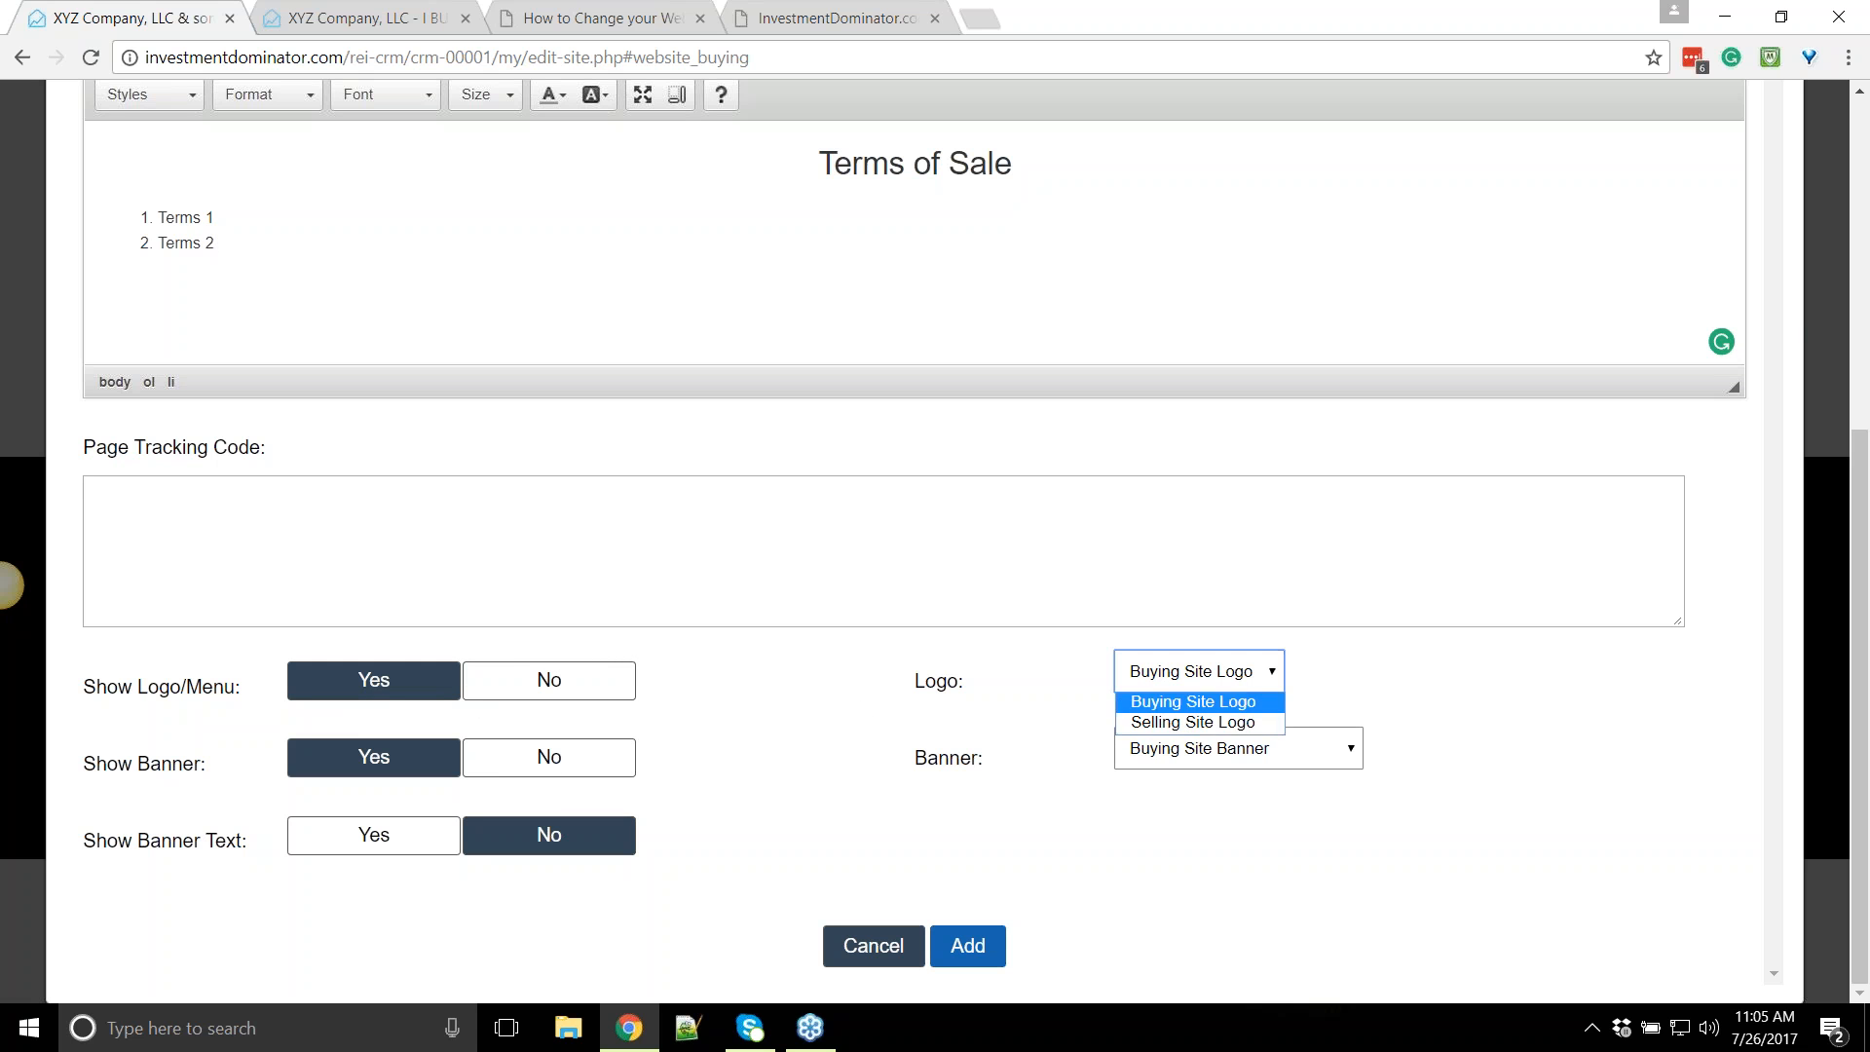
{"action": "left_click", "coordinate": [1196, 701]}
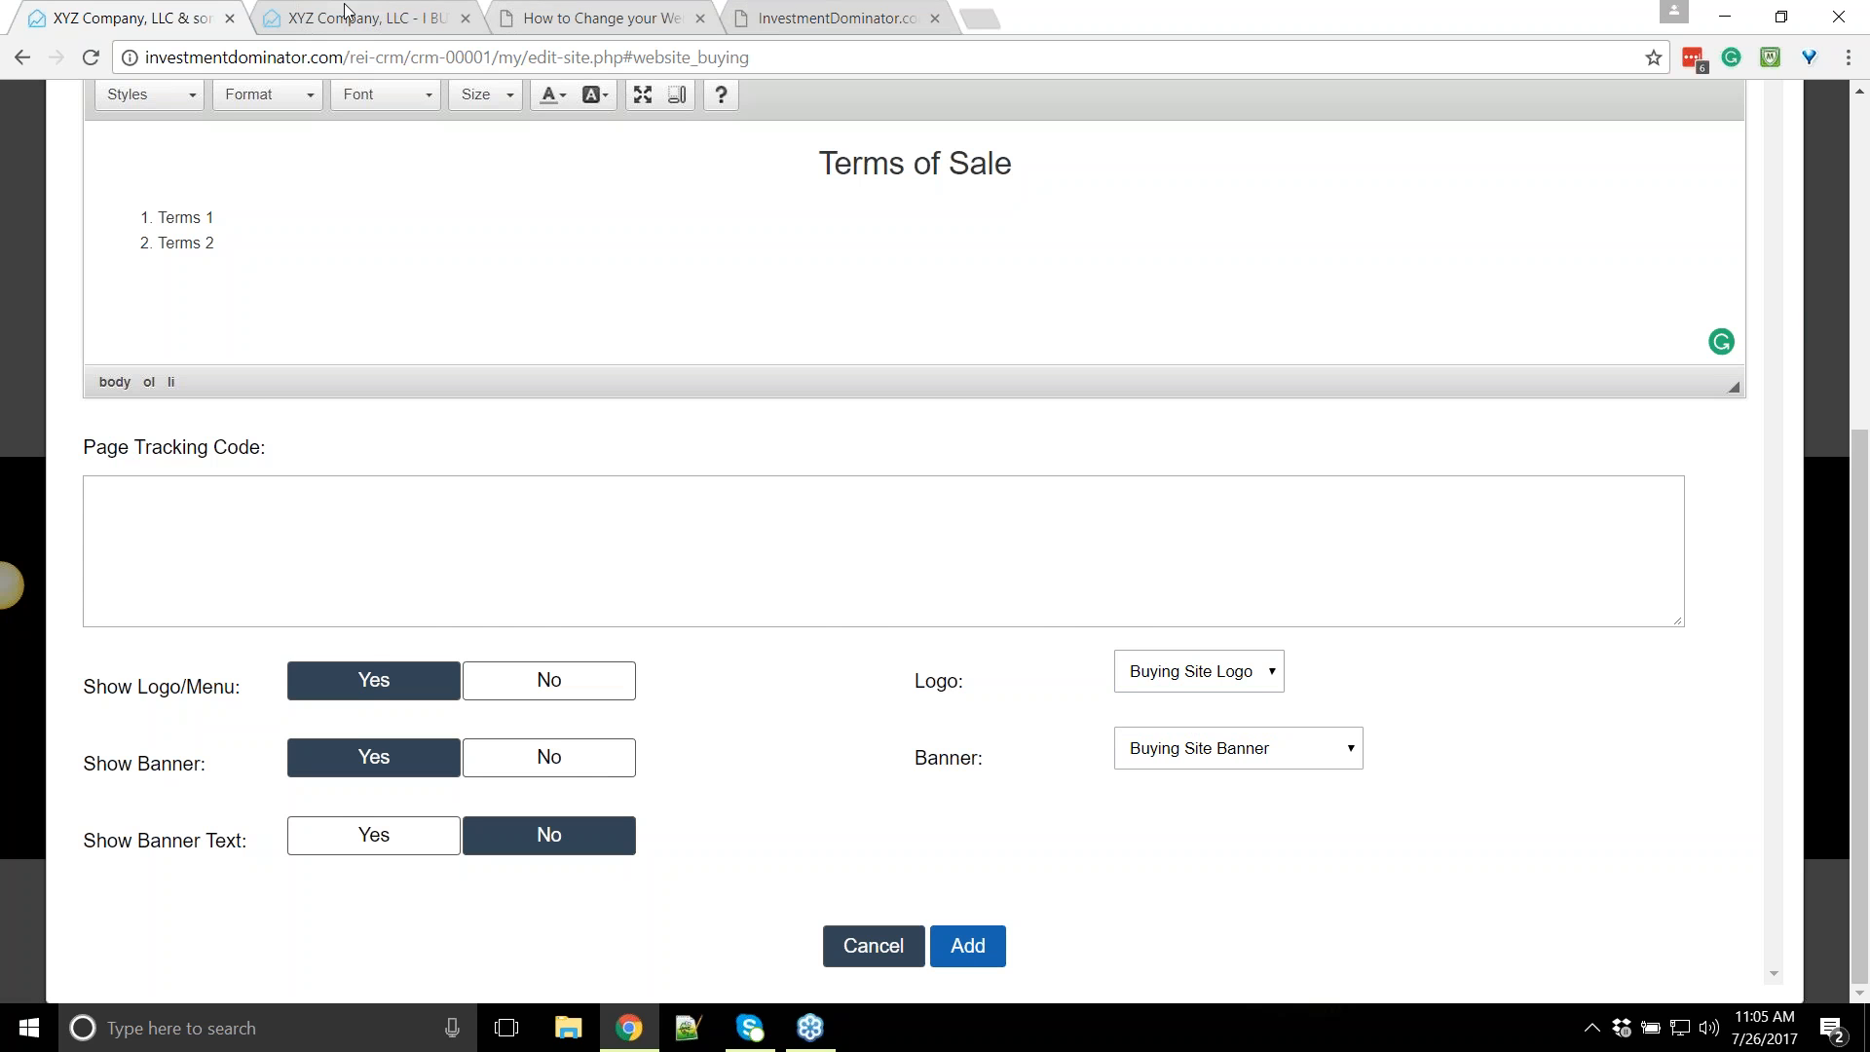
{"action": "key", "text": "ctrl+Tab"}
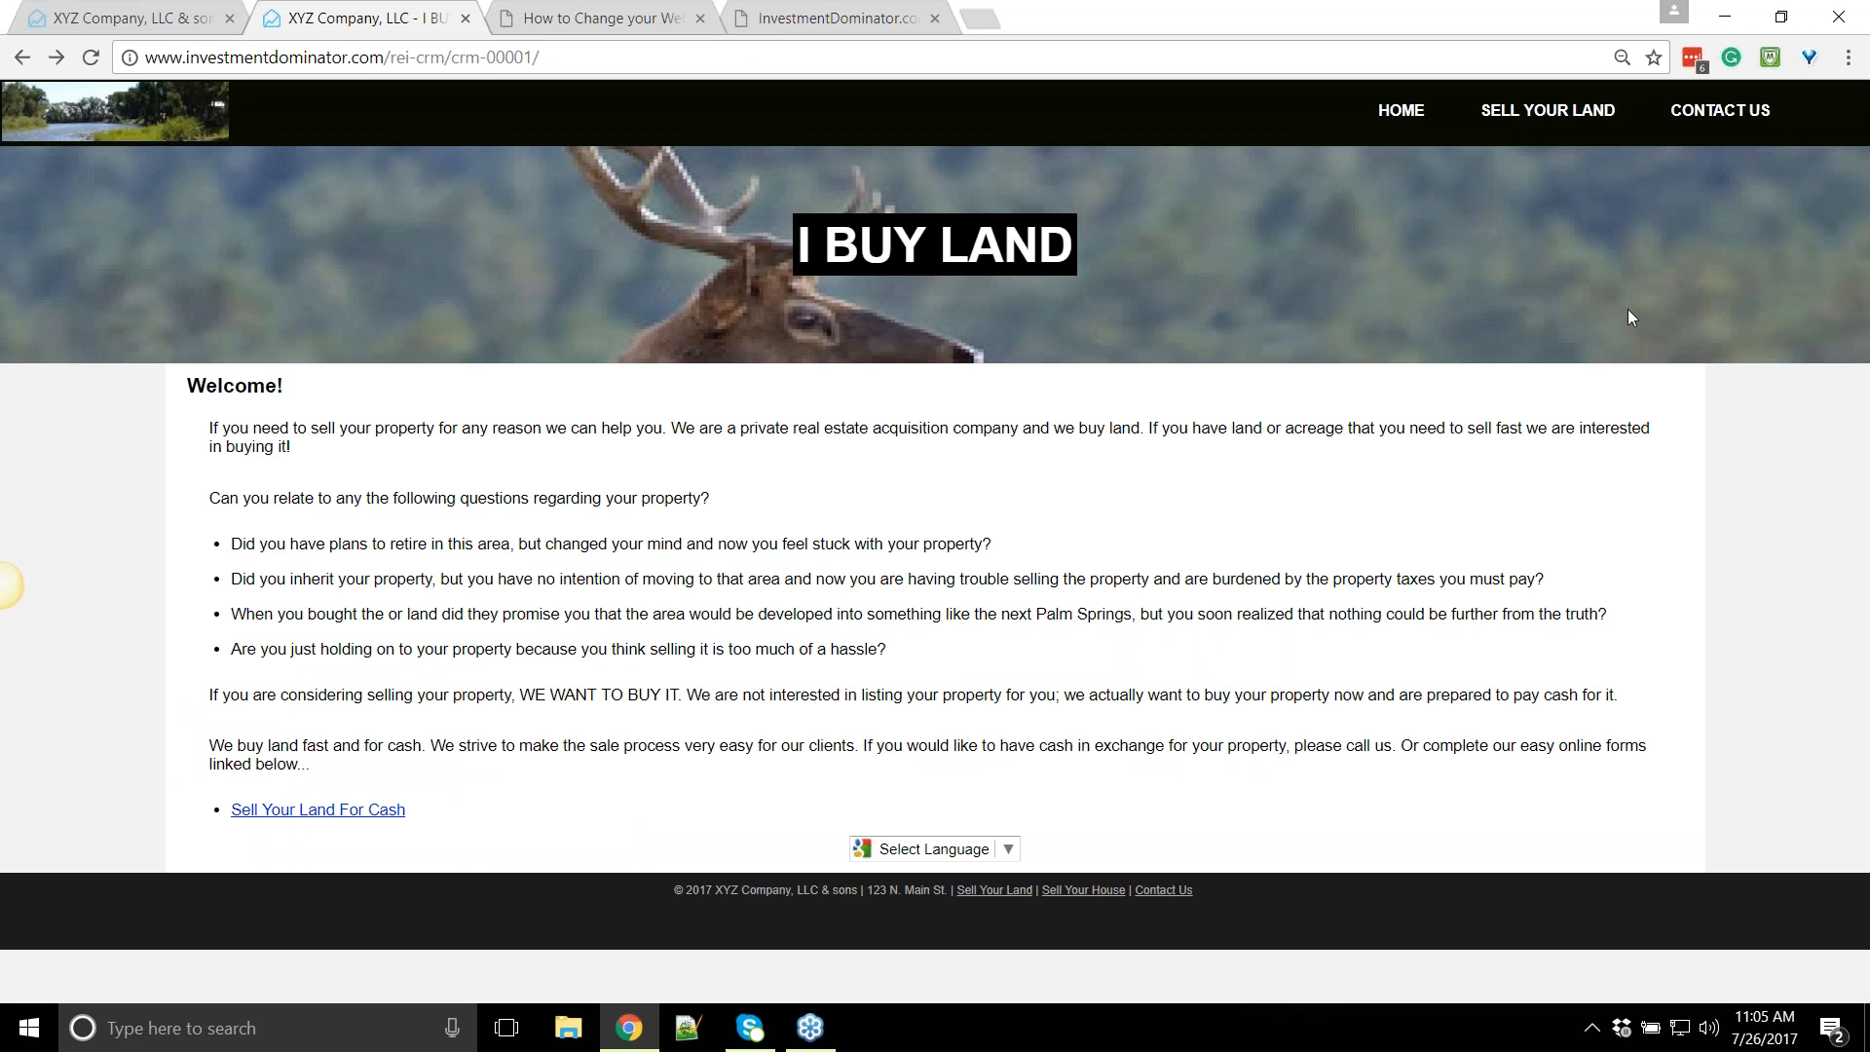
{"action": "left_click", "coordinate": [113, 5]}
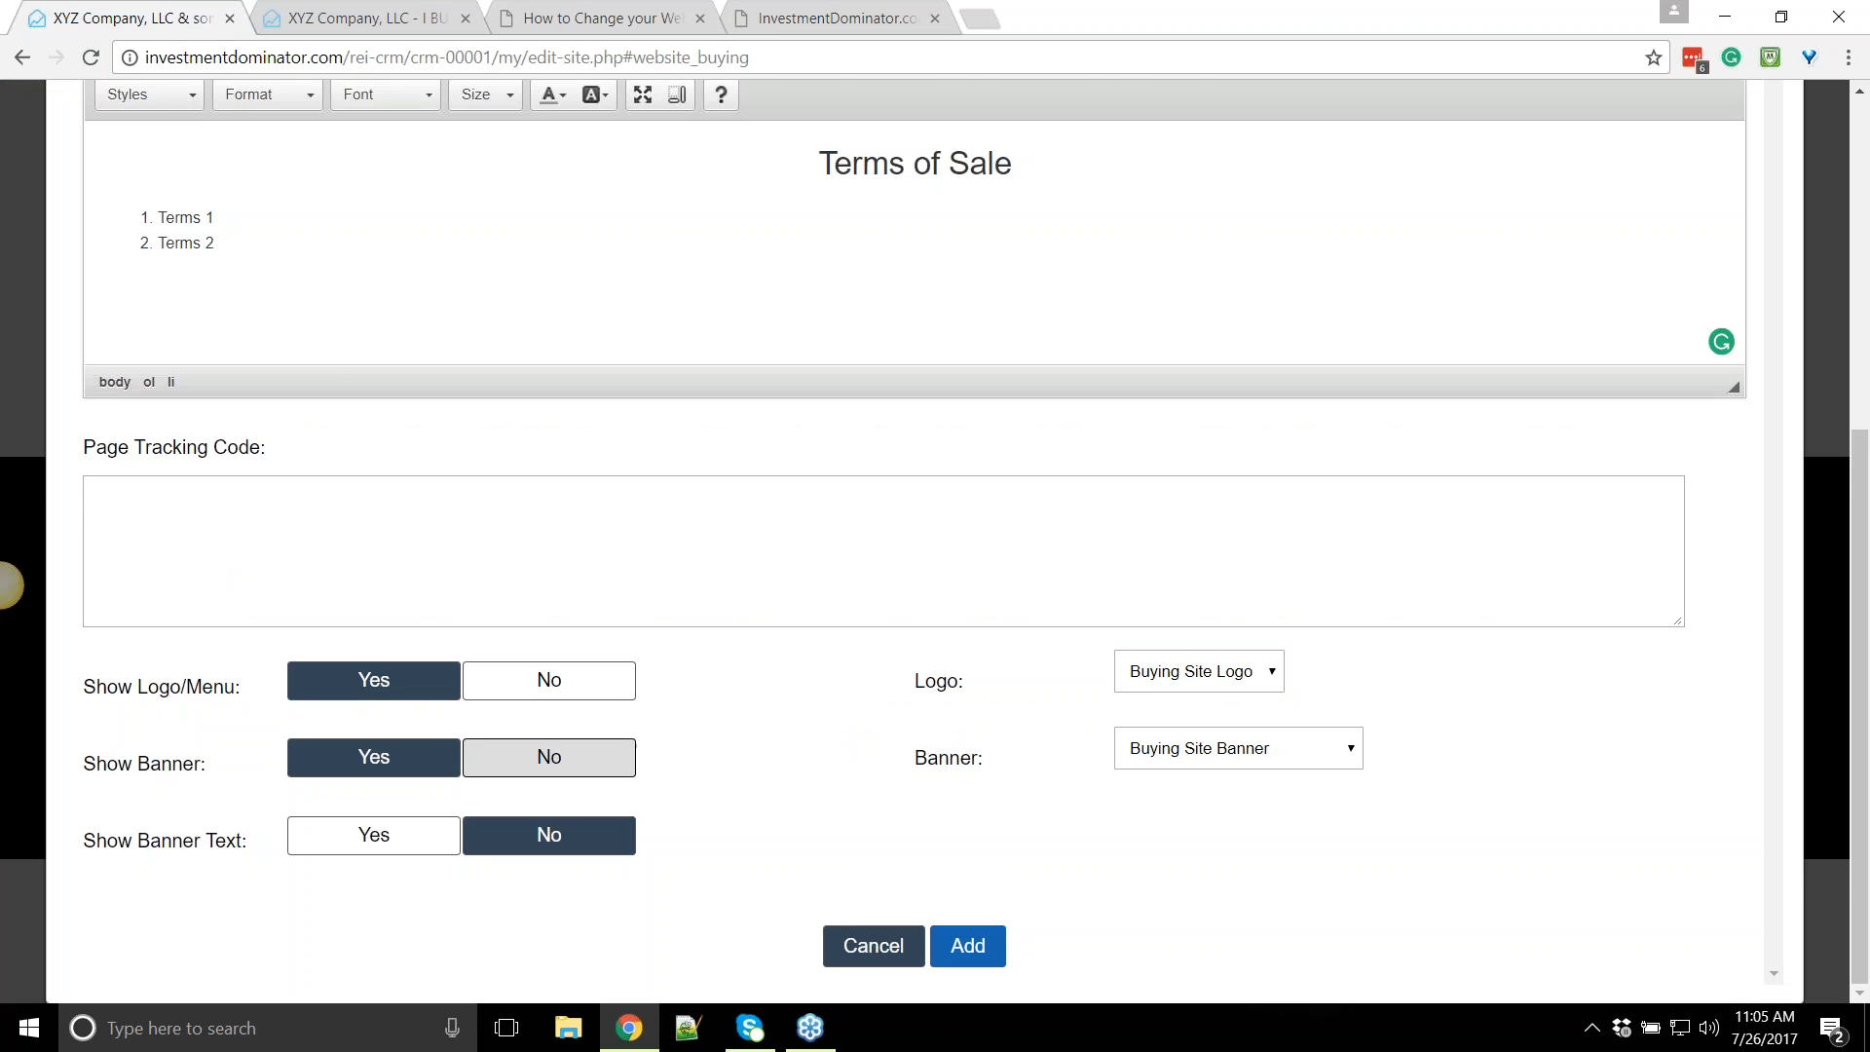
Turn on Show Banner Text for the custom page and place the cursor in the empty banner text field
{"action": "left_click", "coordinate": [394, 798]}
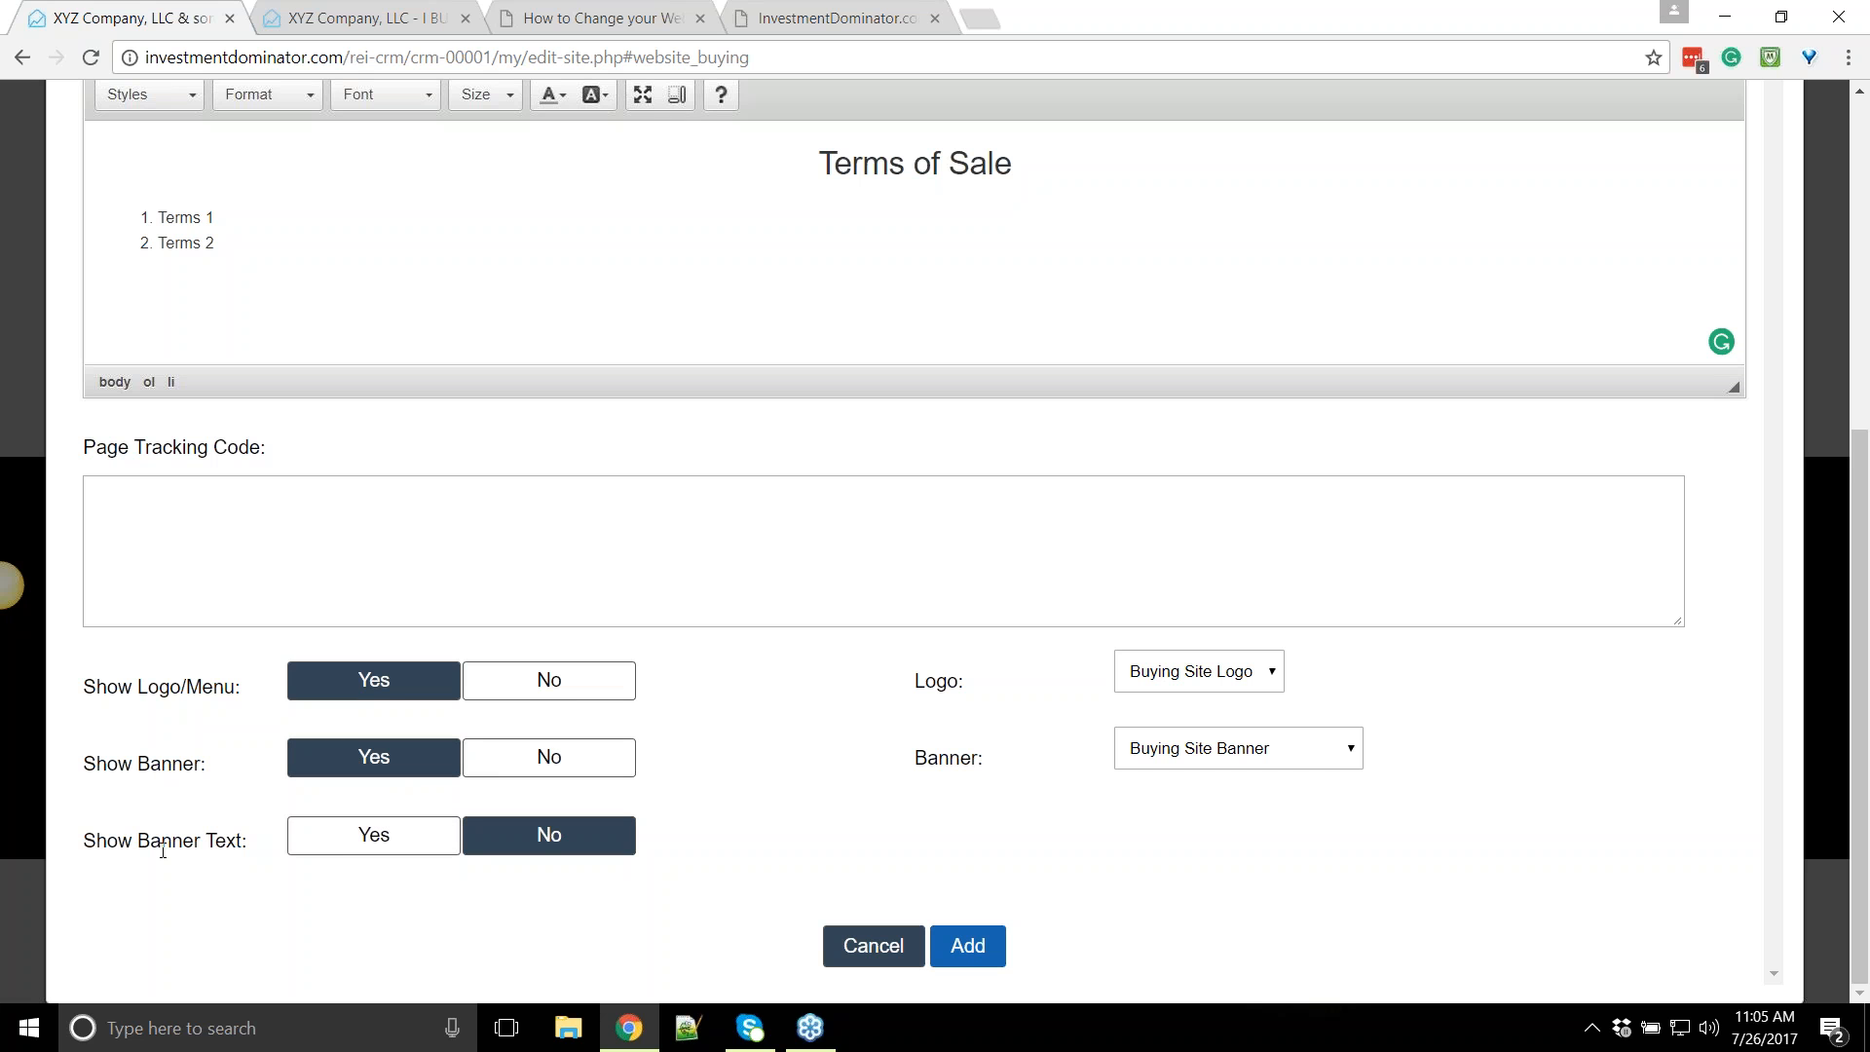
{"action": "left_click", "coordinate": [360, 854]}
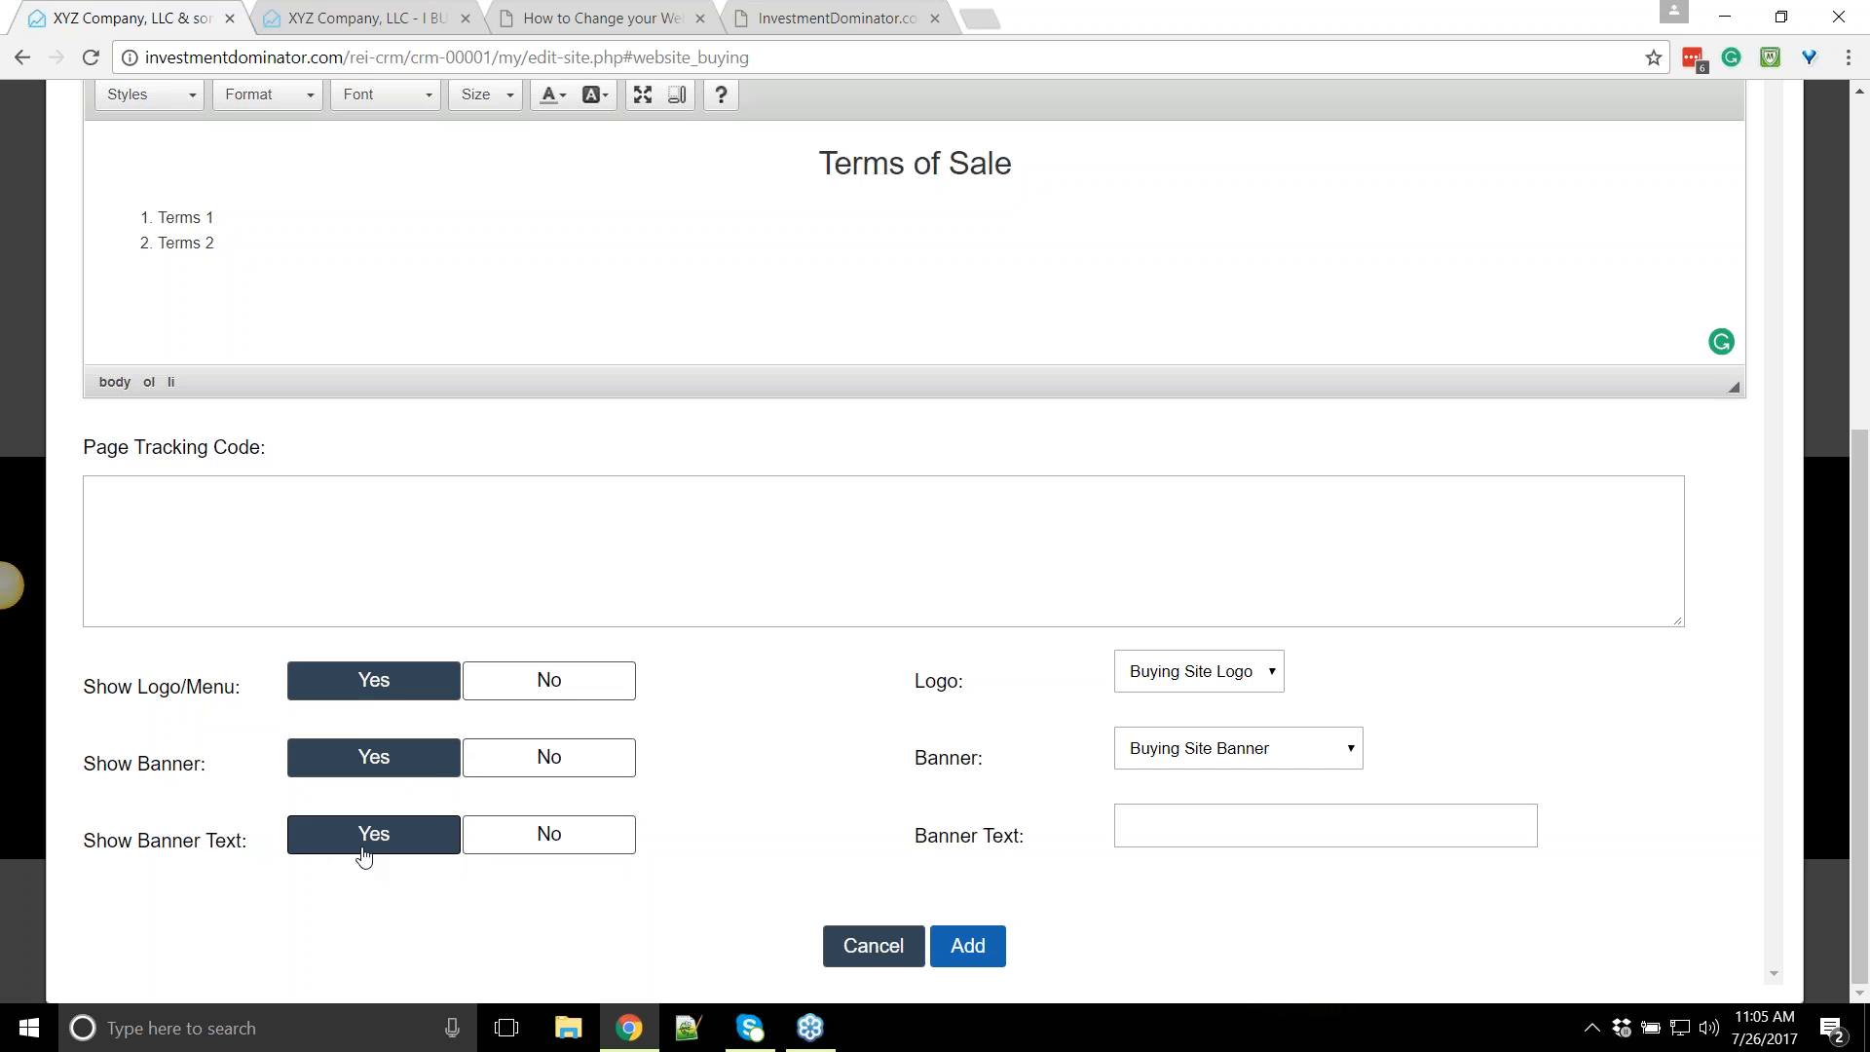
{"action": "left_click", "coordinate": [1153, 829]}
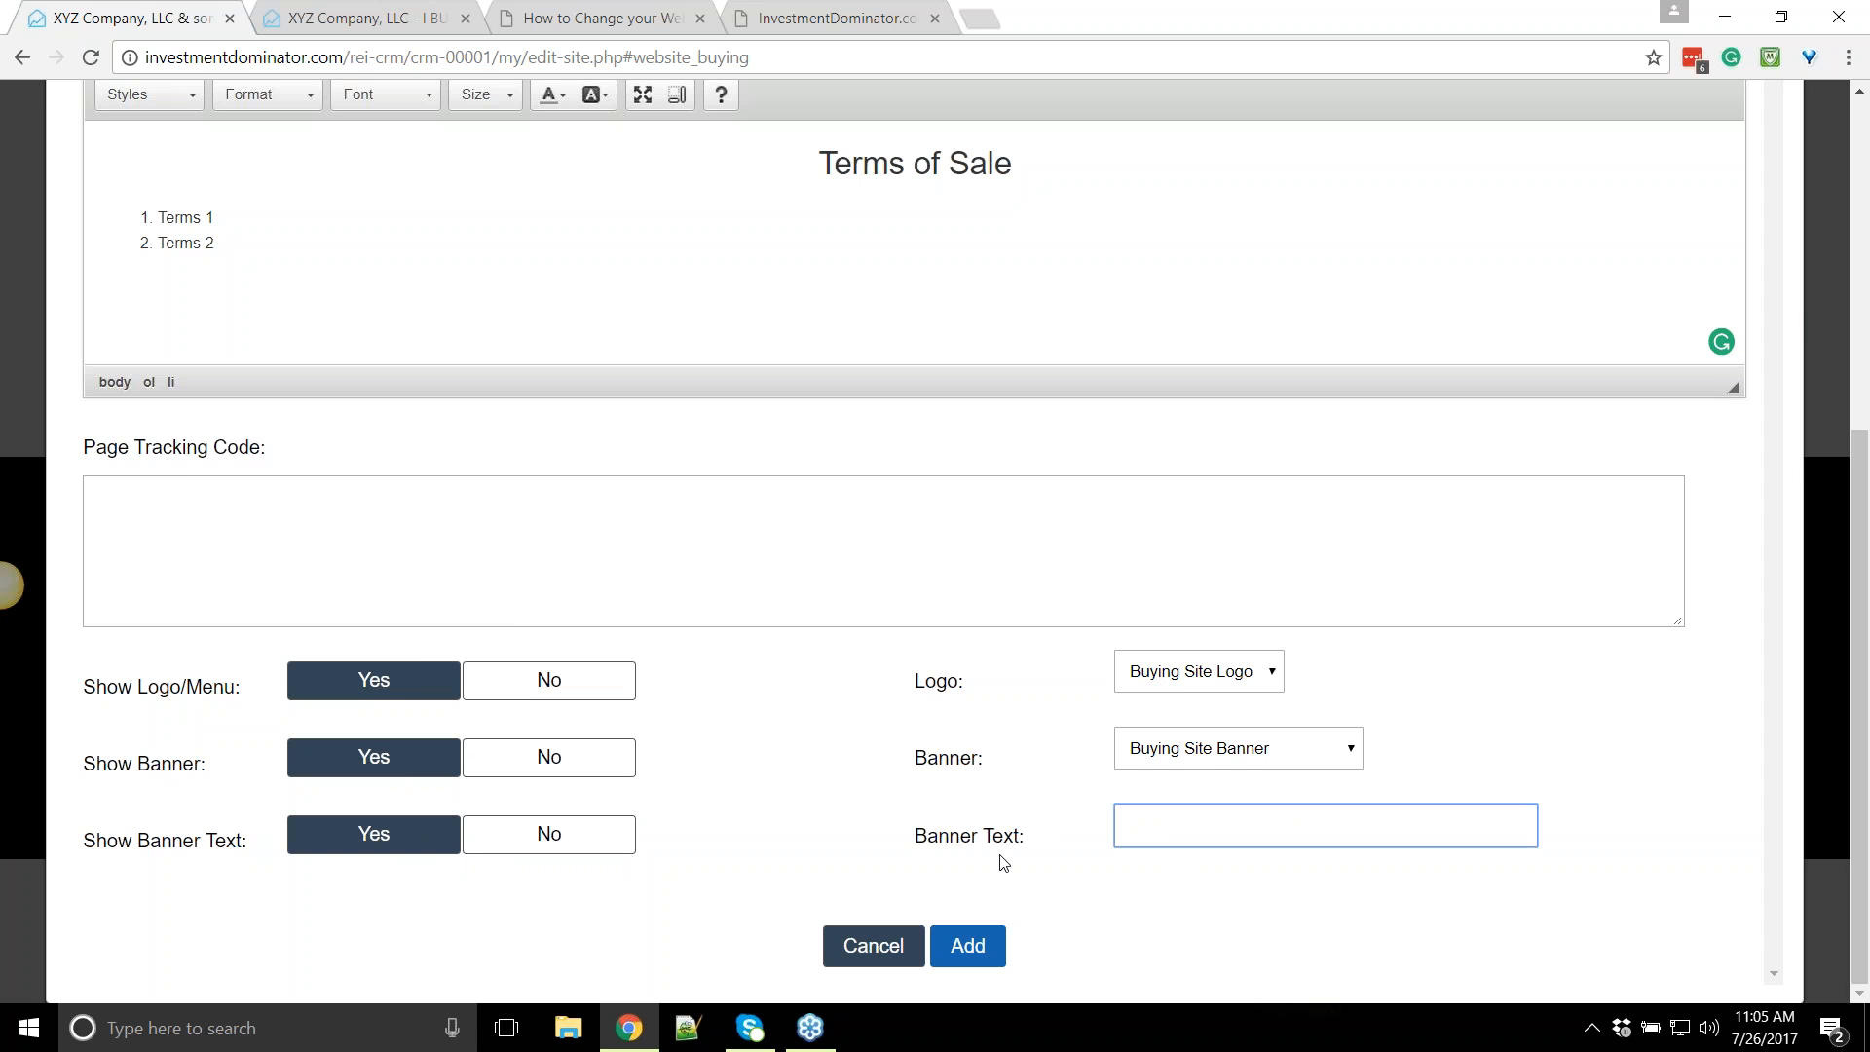
Check the banner text on the live buying site and close the custom page form without adding the page
{"action": "left_click", "coordinate": [382, 18]}
{"action": "left_click_drag", "start_coordinate": [1074, 246], "coordinate": [794, 243]}
{"action": "left_click", "coordinate": [218, 245]}
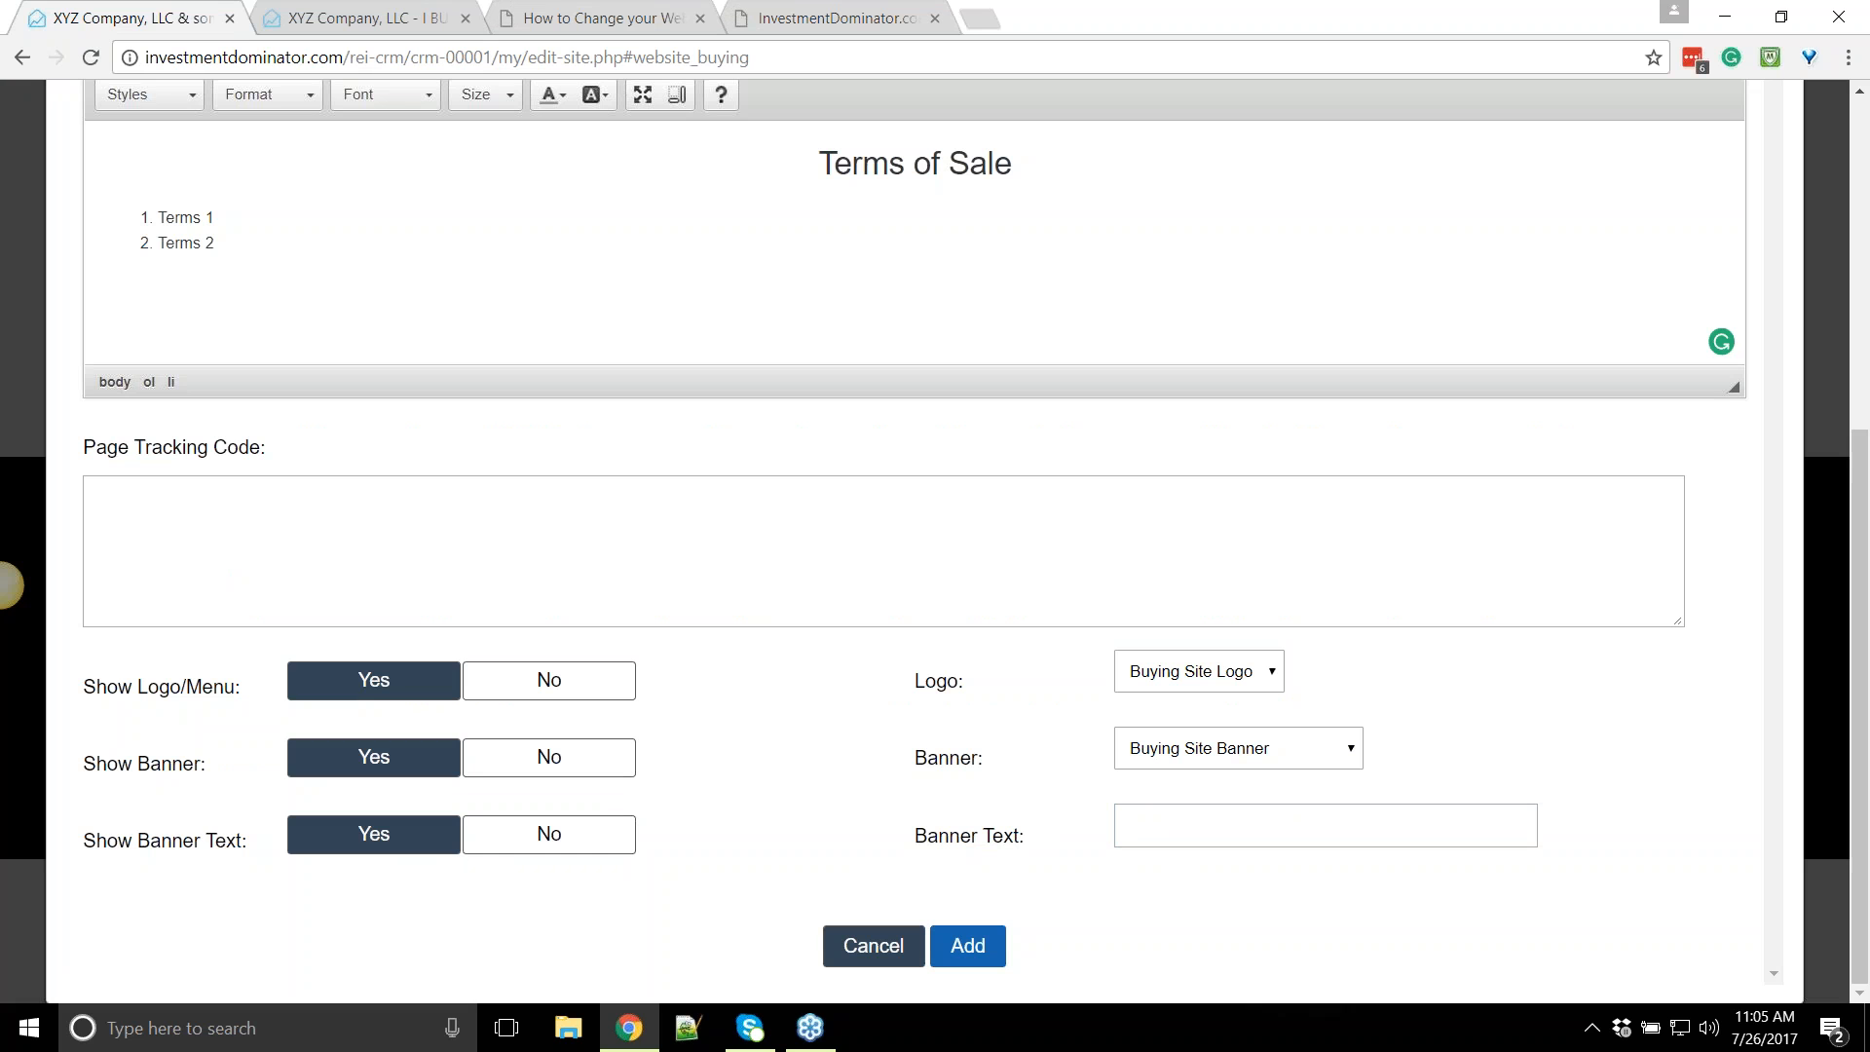
{"action": "left_click", "coordinate": [1810, 269]}
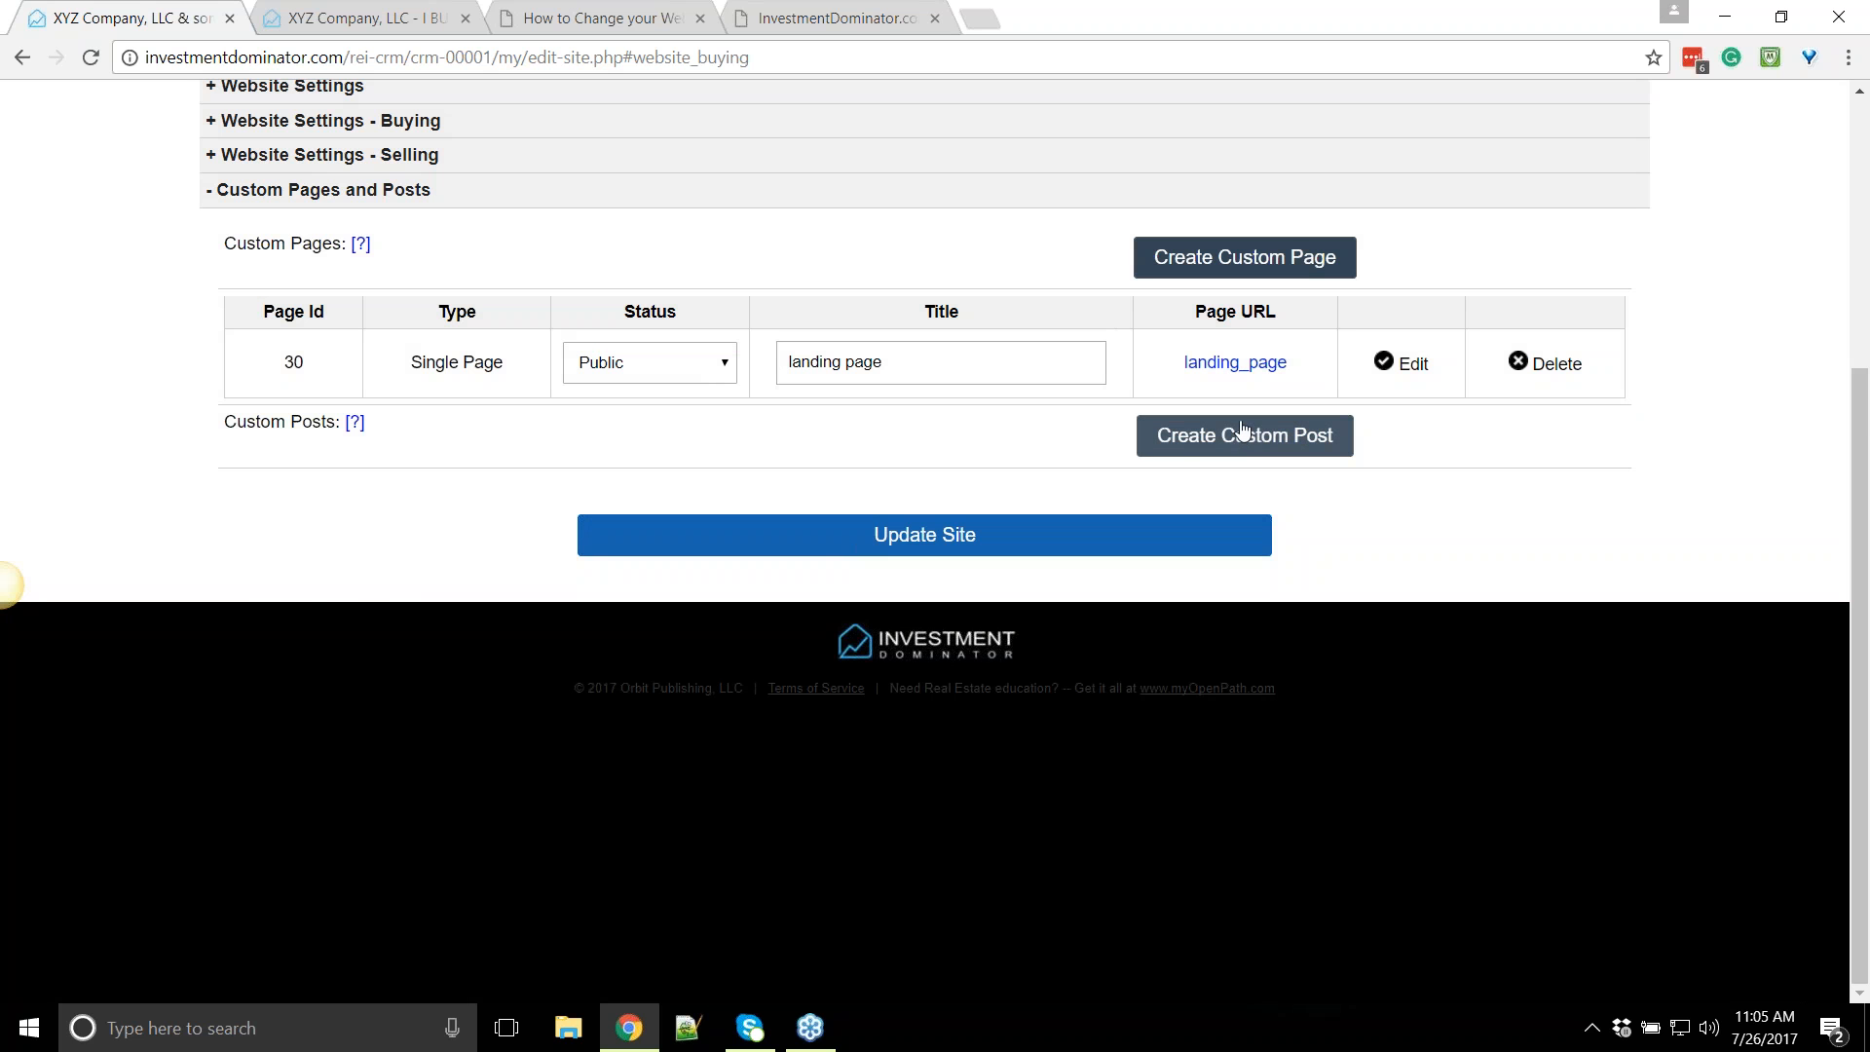
Open the Custom Documents section and review the document templates
{"action": "scroll", "coordinate": [1244, 431], "scroll_direction": "up", "scroll_amount": 4}
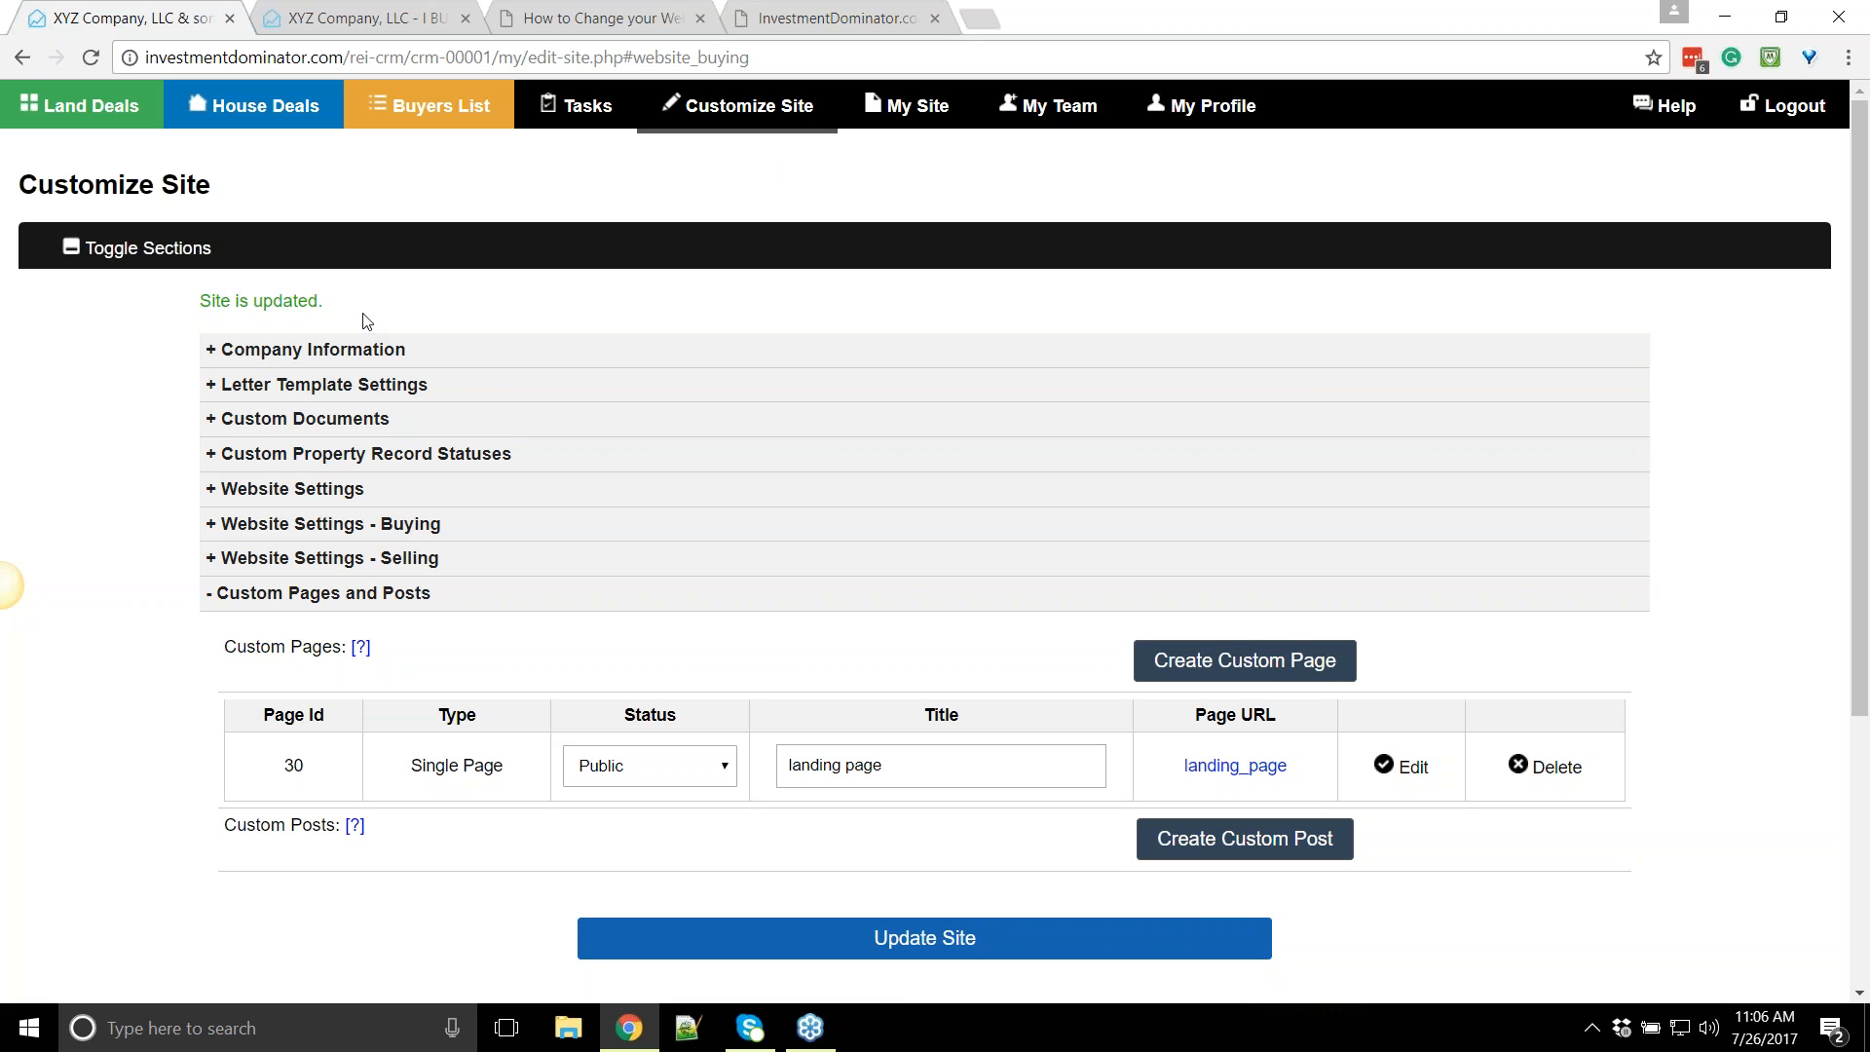
{"action": "left_click", "coordinate": [273, 425]}
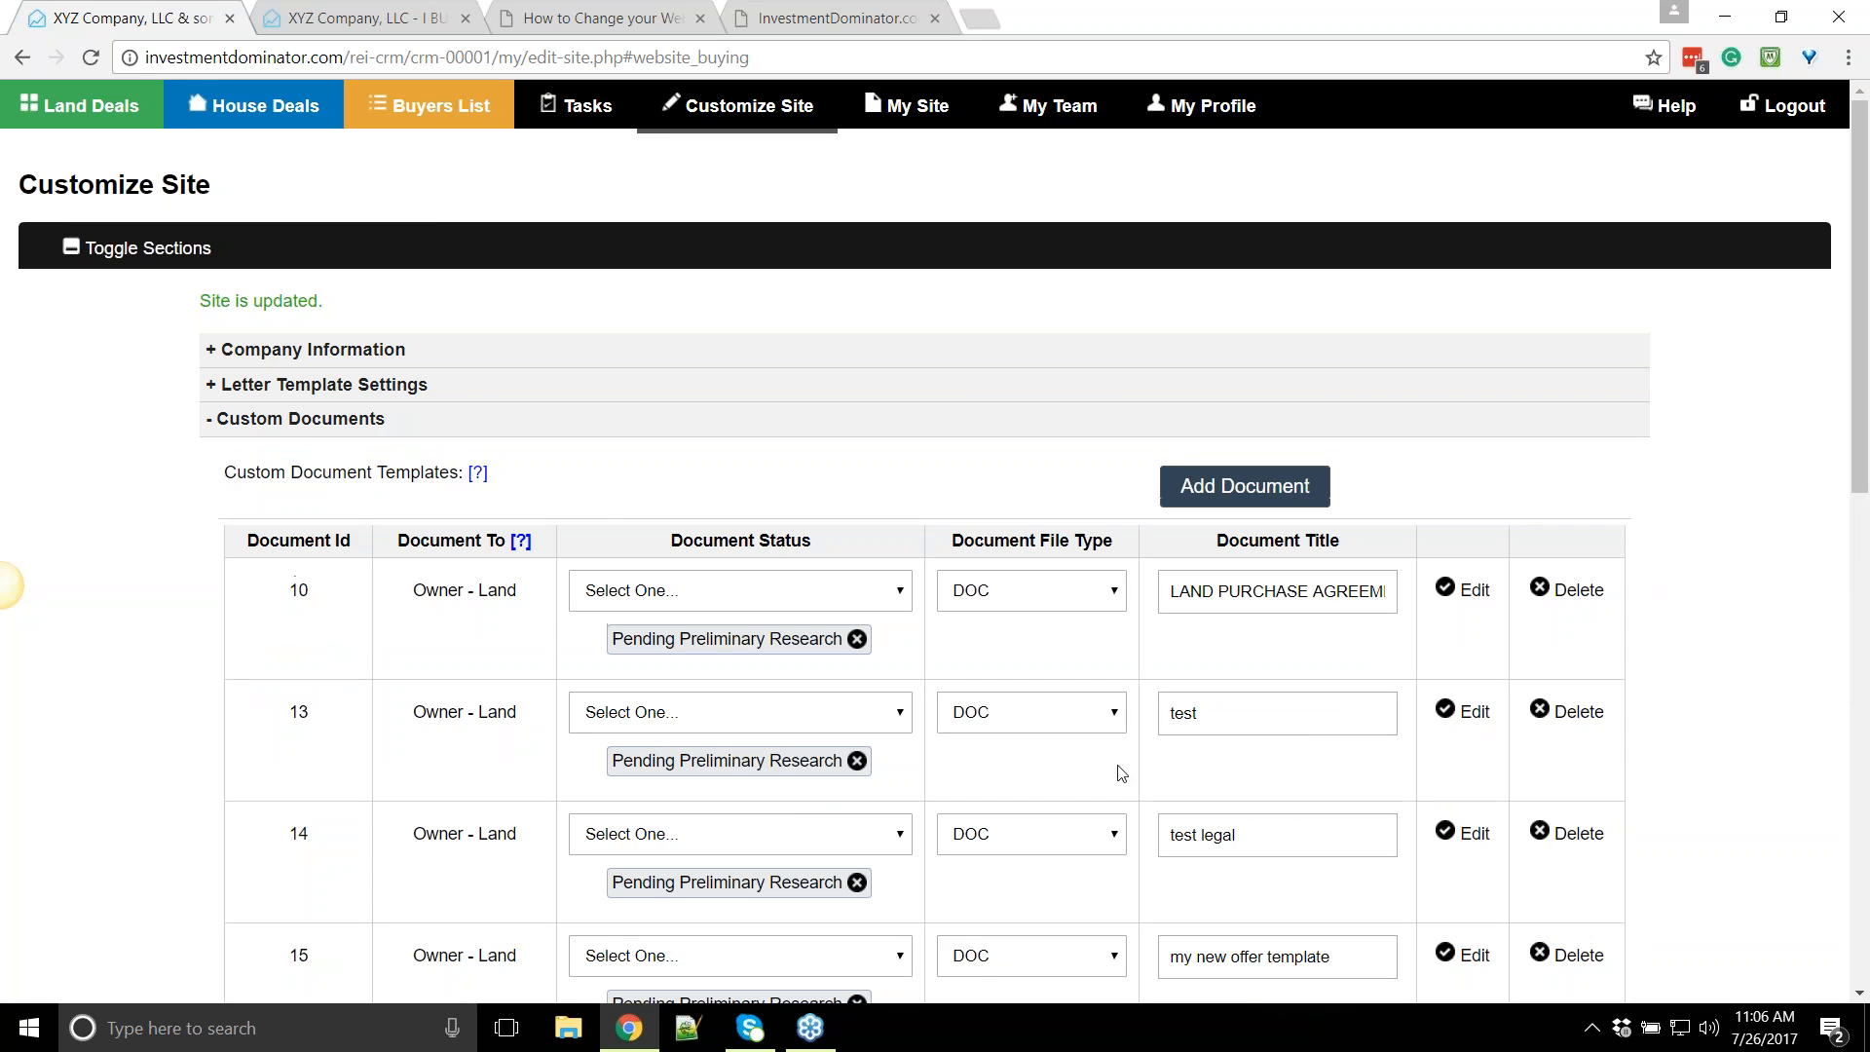
{"action": "scroll", "coordinate": [1122, 772], "scroll_direction": "down", "scroll_amount": 3}
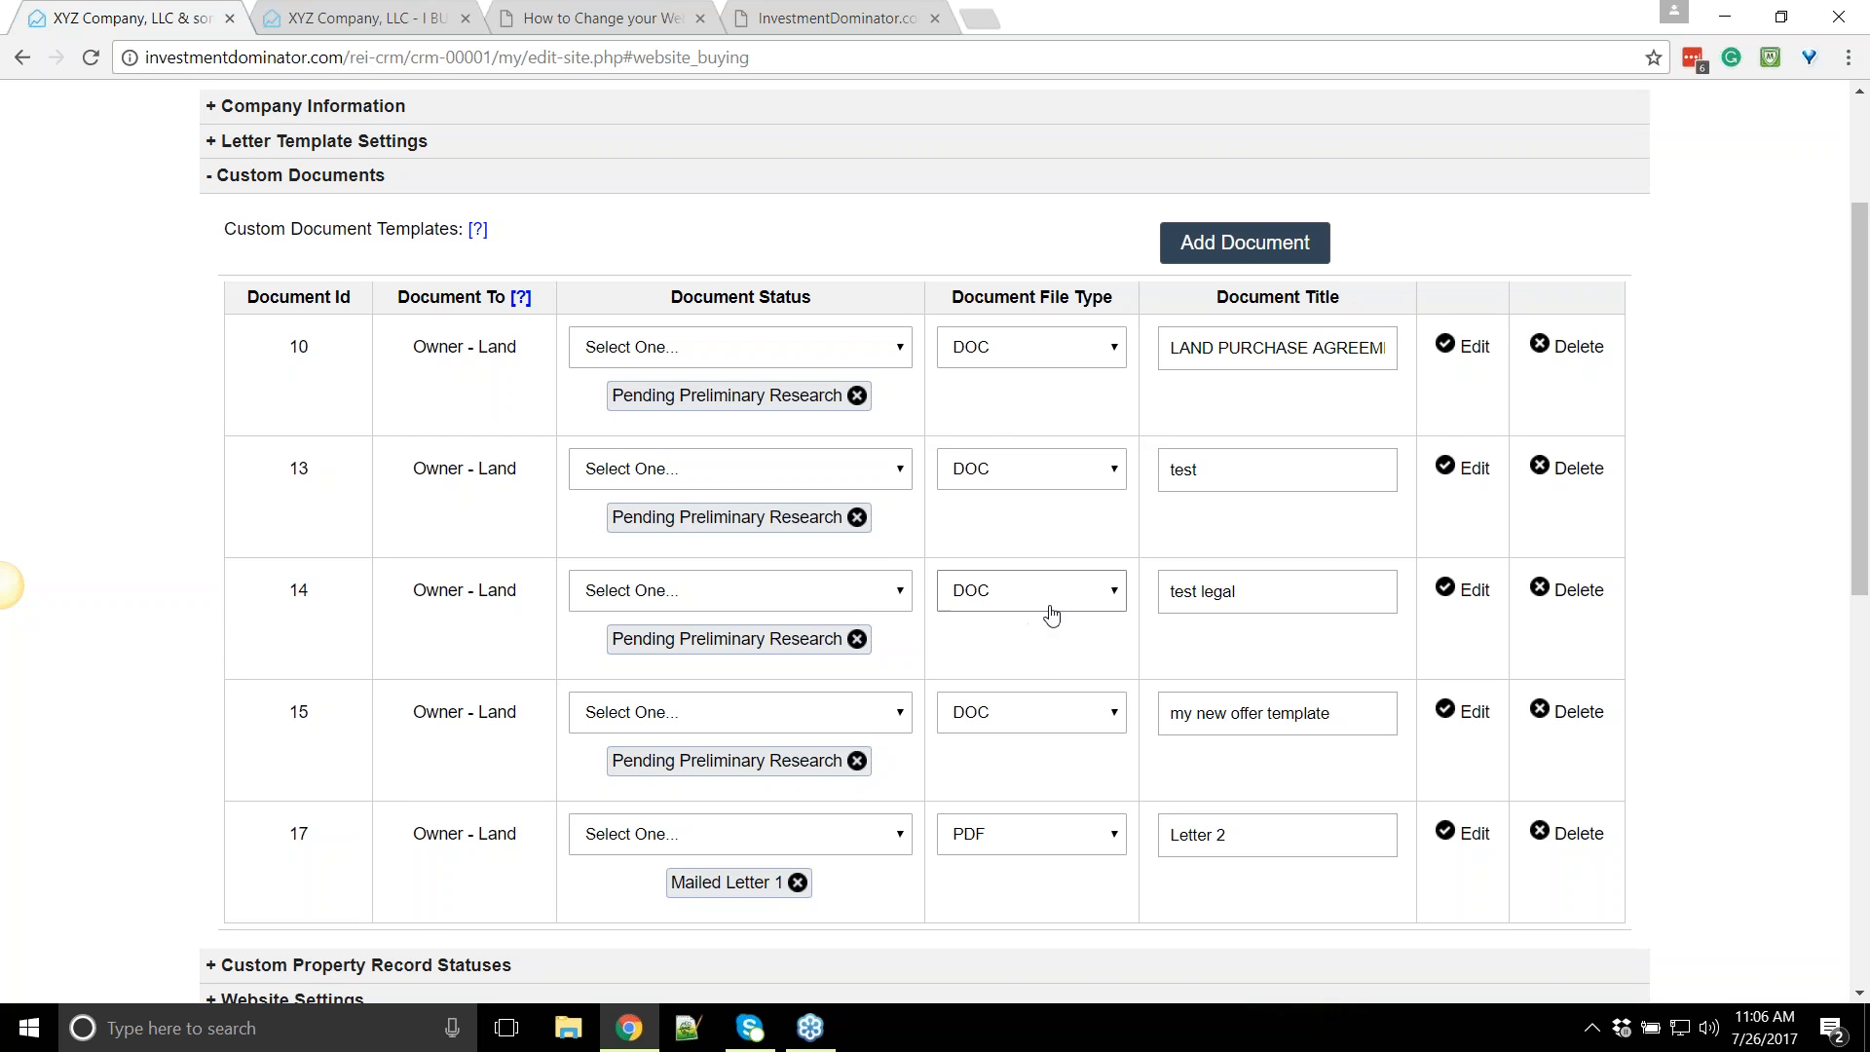
{"action": "scroll", "coordinate": [1039, 634], "scroll_direction": "up", "scroll_amount": 3}
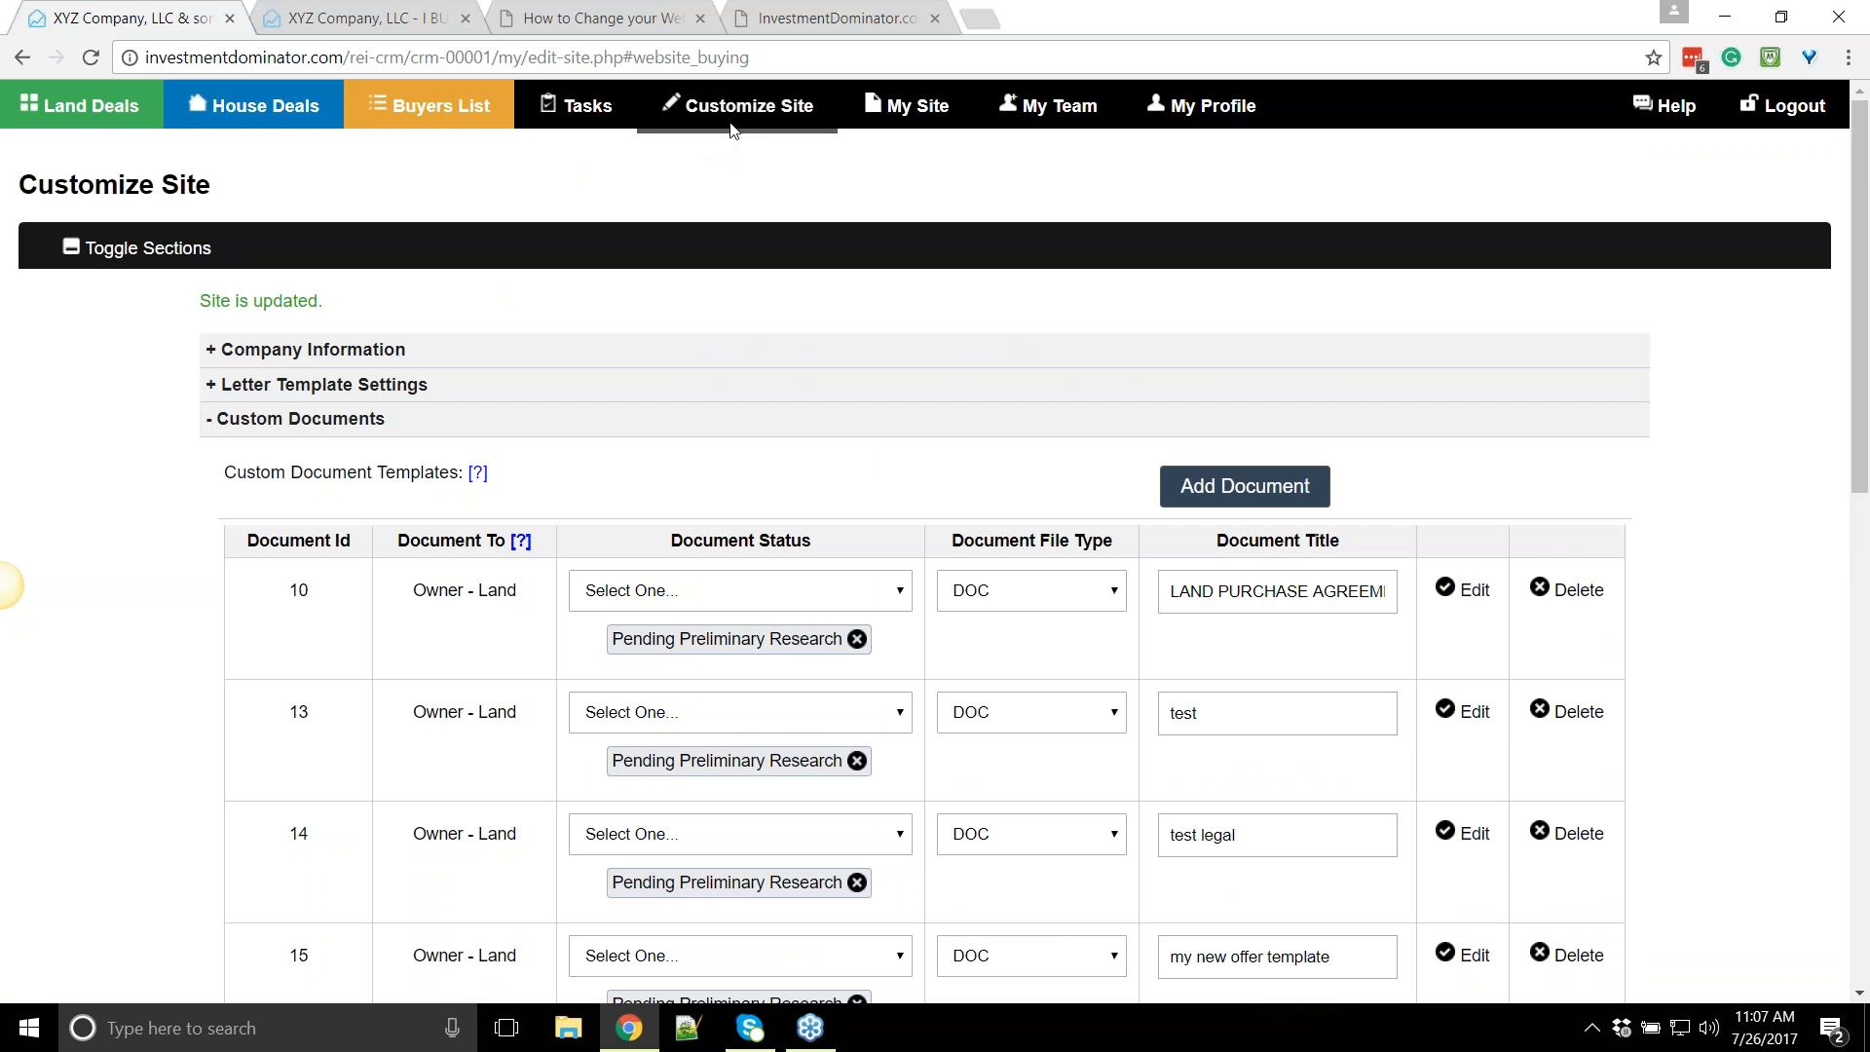
Reopen the Customize Site page and examine the homepage banner on the live buying site
{"action": "left_click", "coordinate": [733, 111]}
{"action": "key", "text": "ctrl+Tab"}
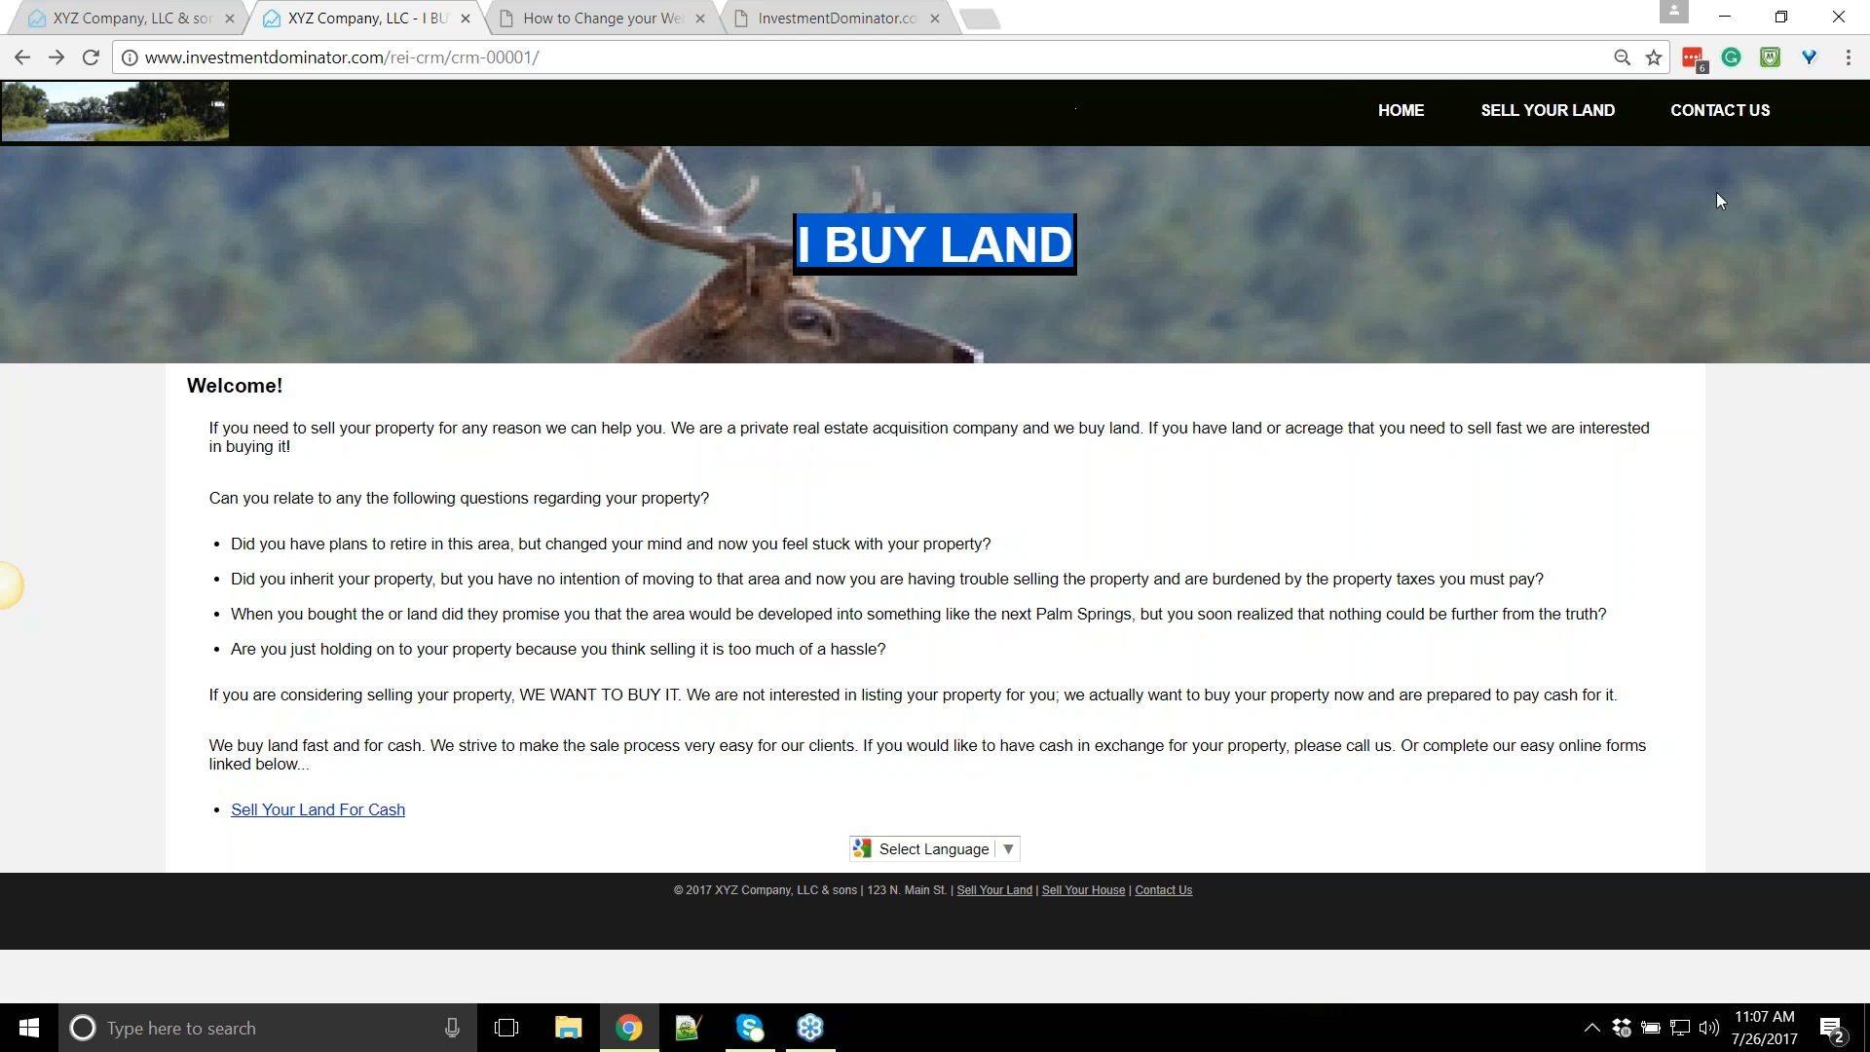
{"action": "left_click", "coordinate": [1015, 258]}
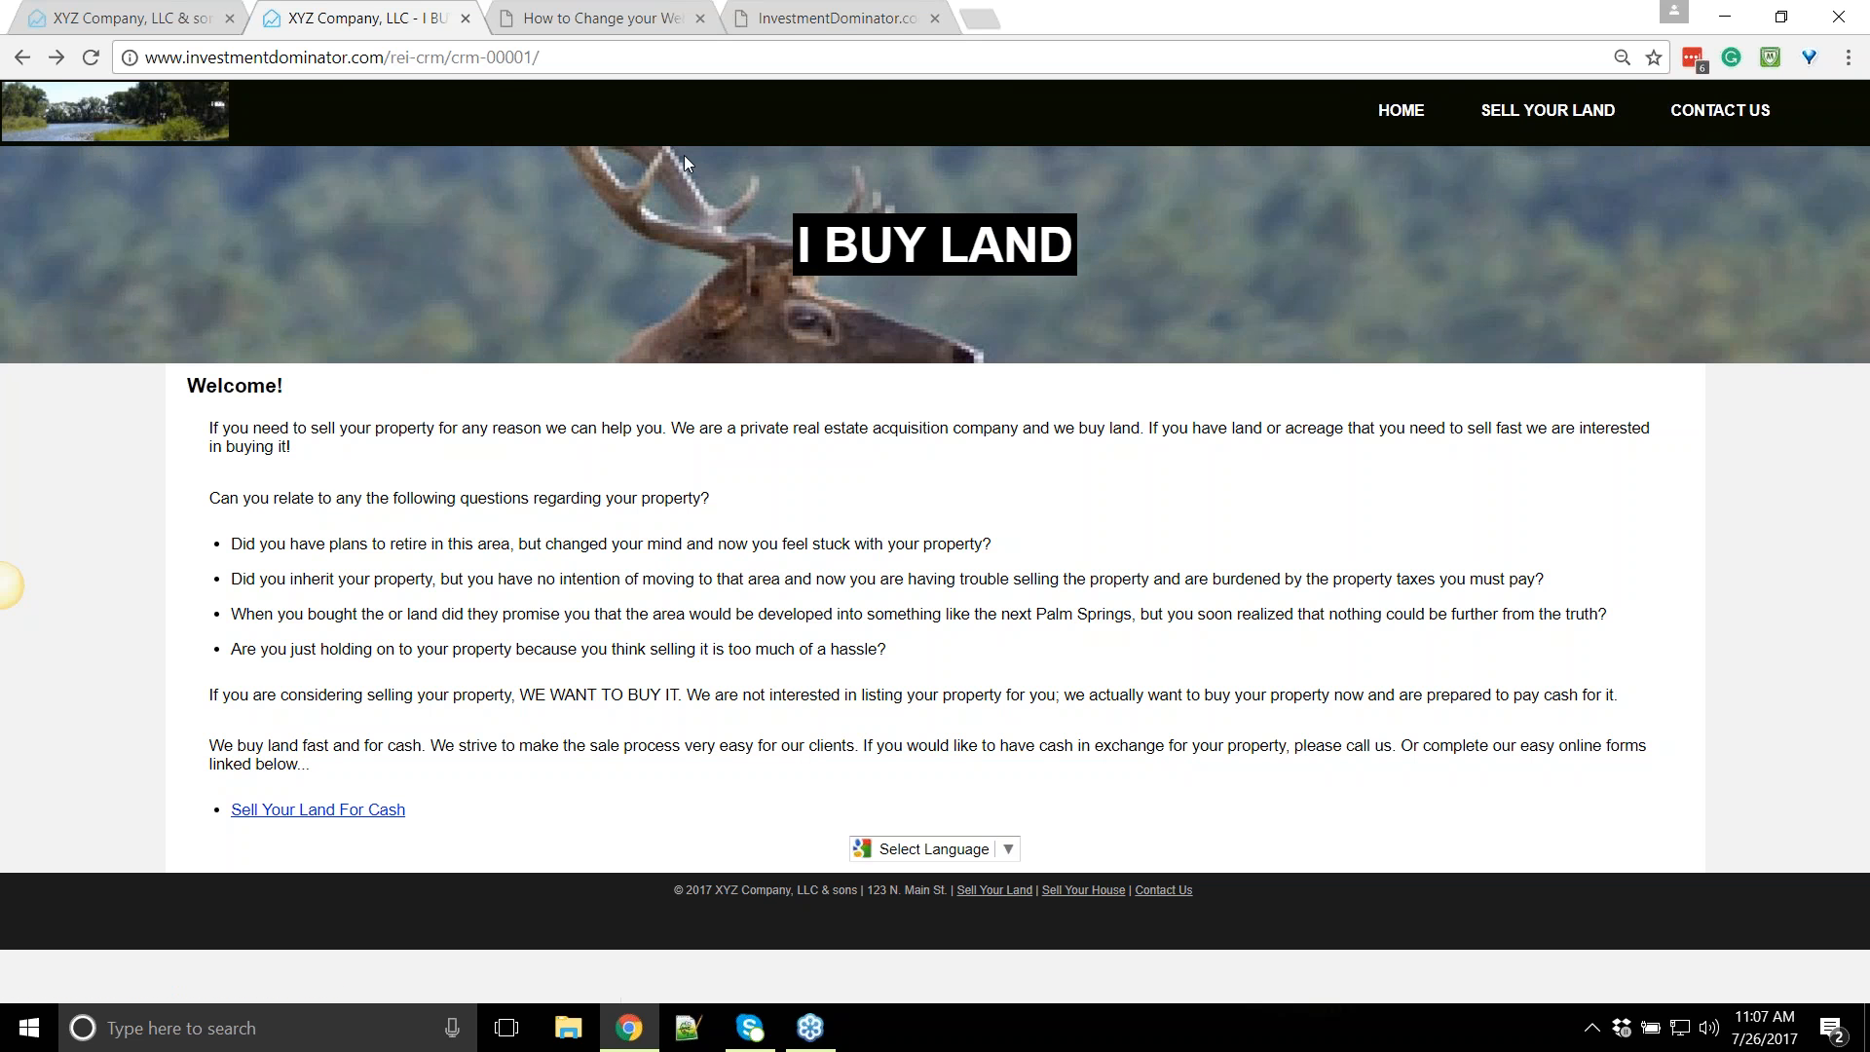
{"action": "left_click", "coordinate": [146, 18]}
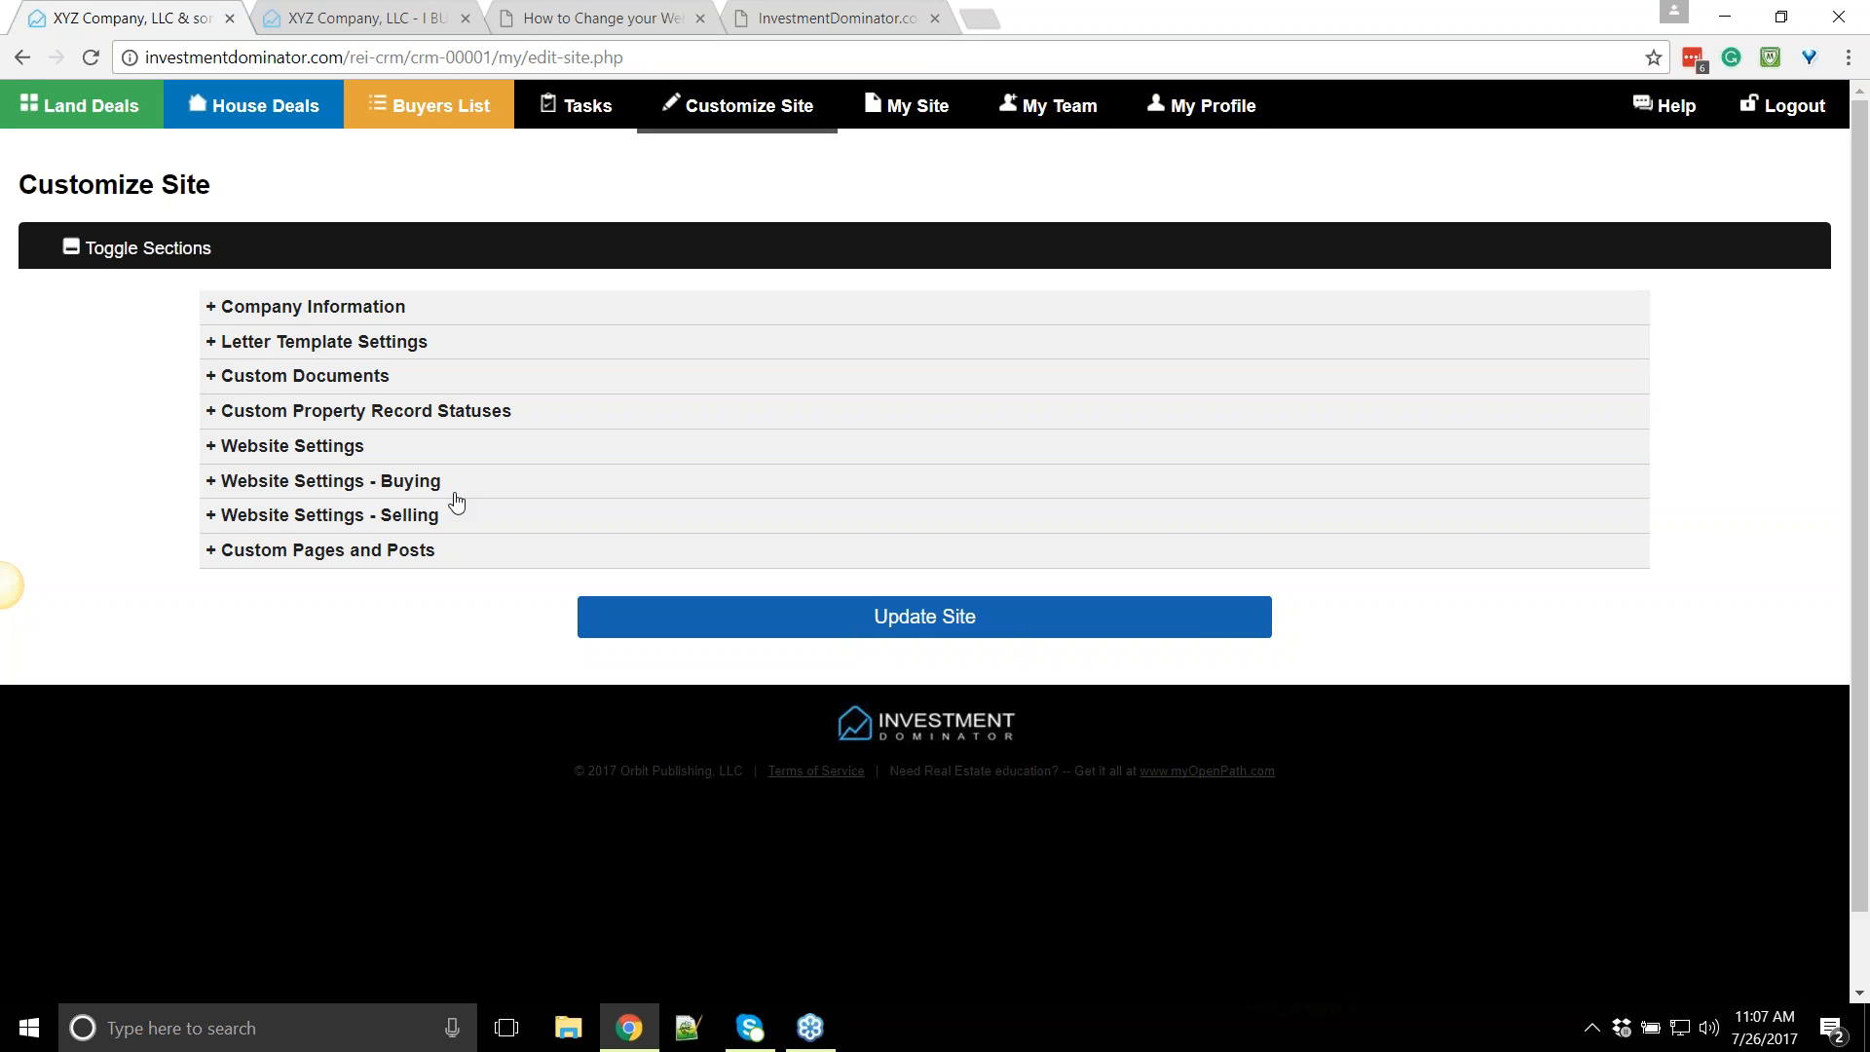
Reset the main Buying Site Banner to its default image in the buying website settings and update the site
{"action": "left_click", "coordinate": [390, 492]}
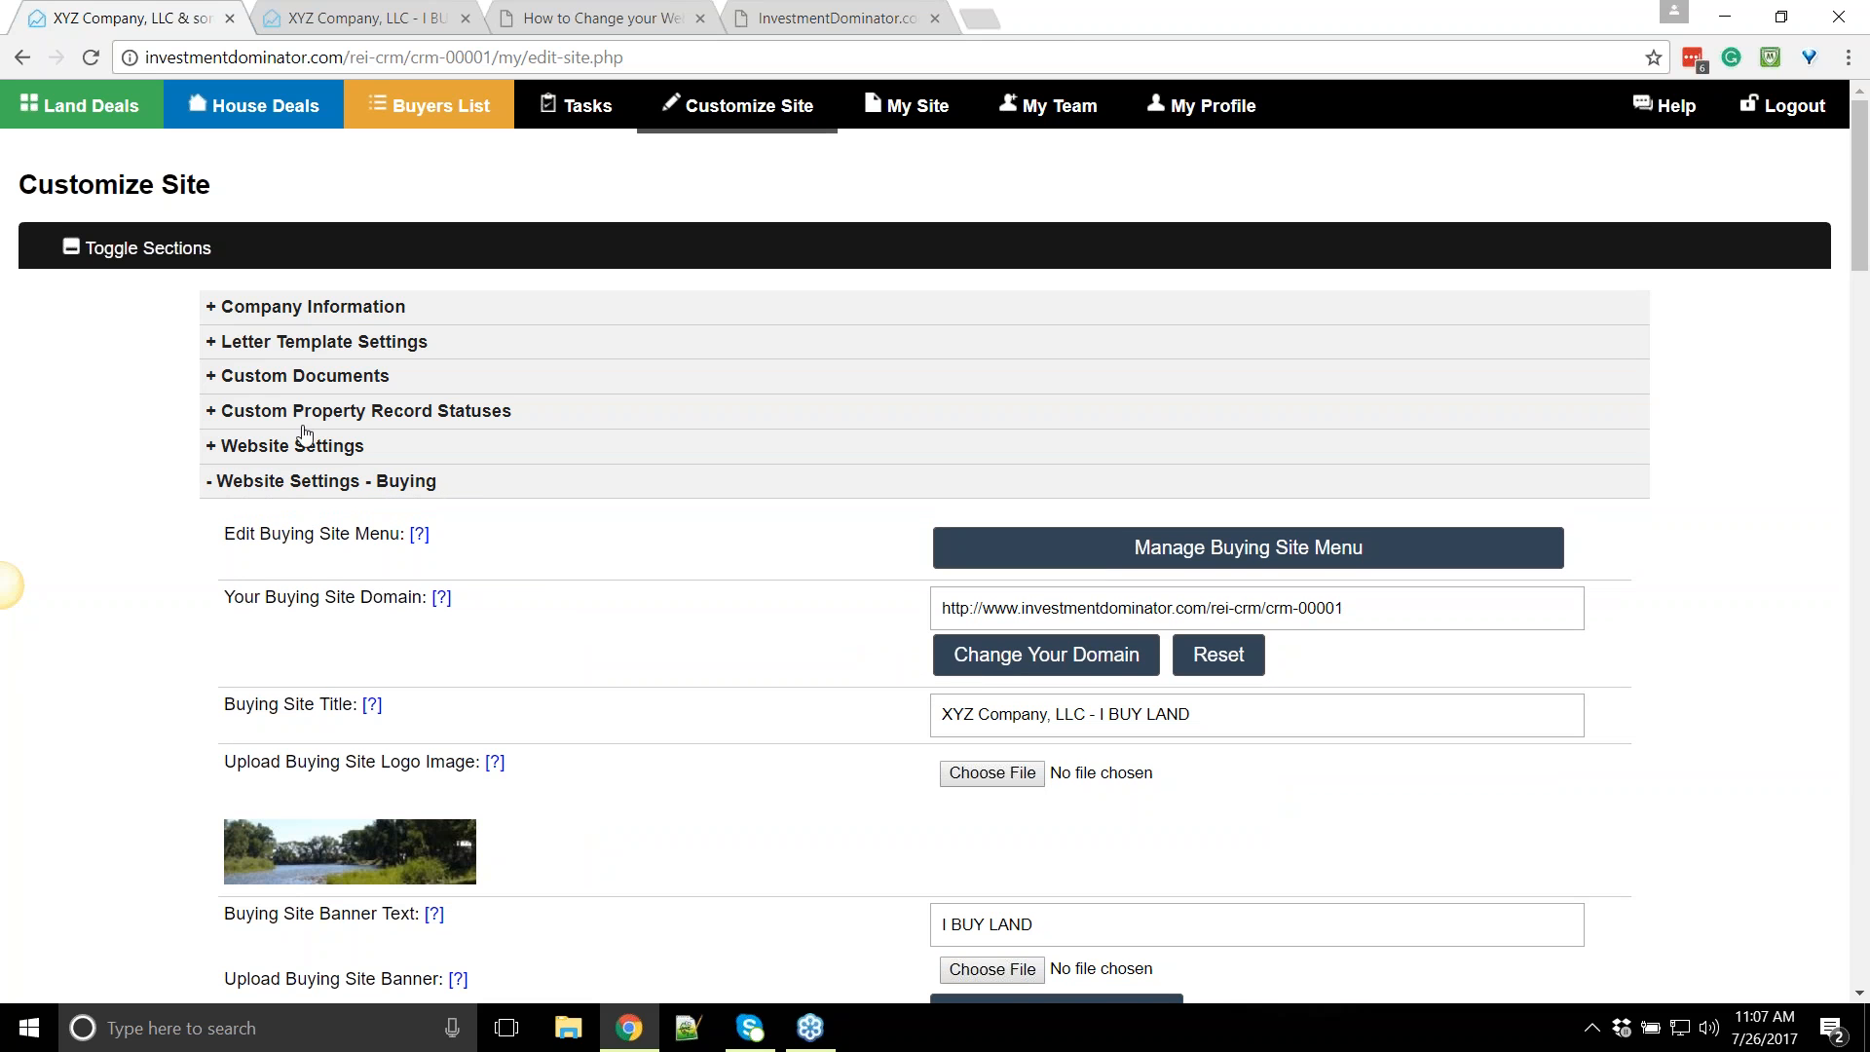
{"action": "scroll", "coordinate": [283, 594], "scroll_direction": "down", "scroll_amount": 3}
{"action": "scroll", "coordinate": [886, 428], "scroll_direction": "down", "scroll_amount": 3}
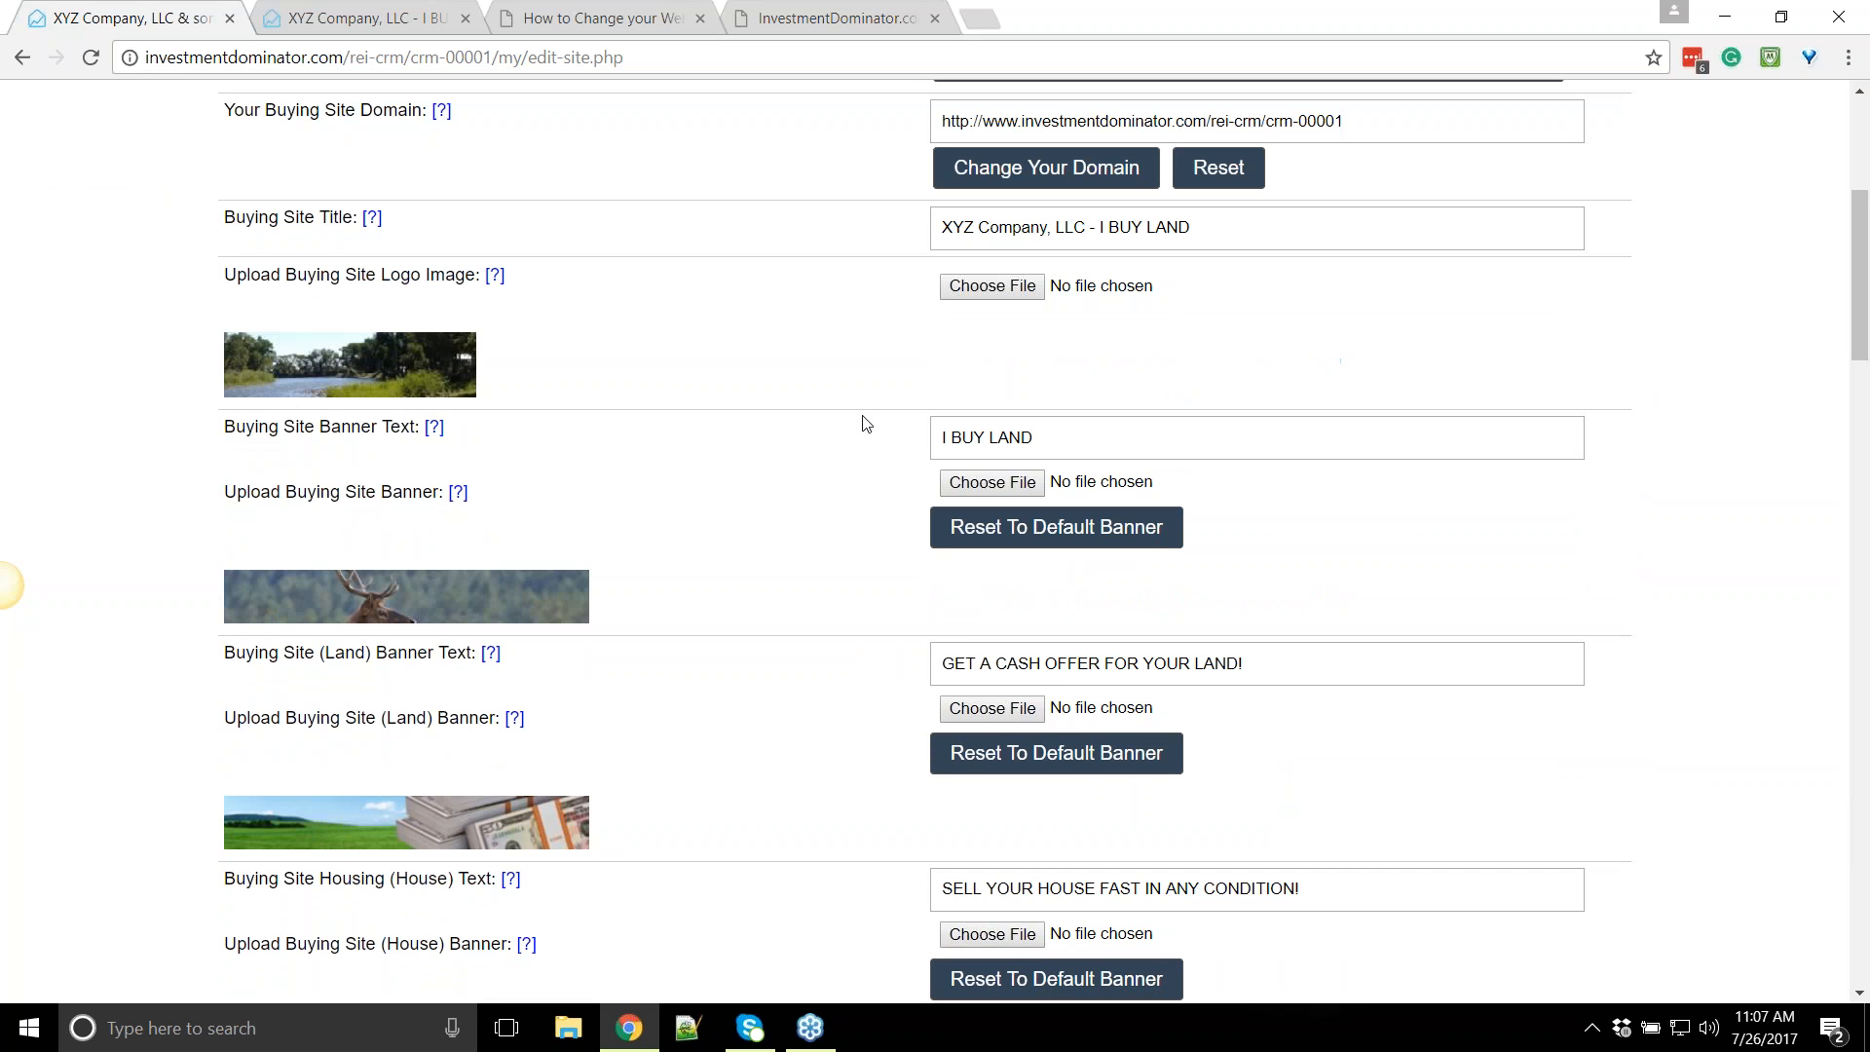
{"action": "scroll", "coordinate": [423, 557], "scroll_direction": "down", "scroll_amount": 3}
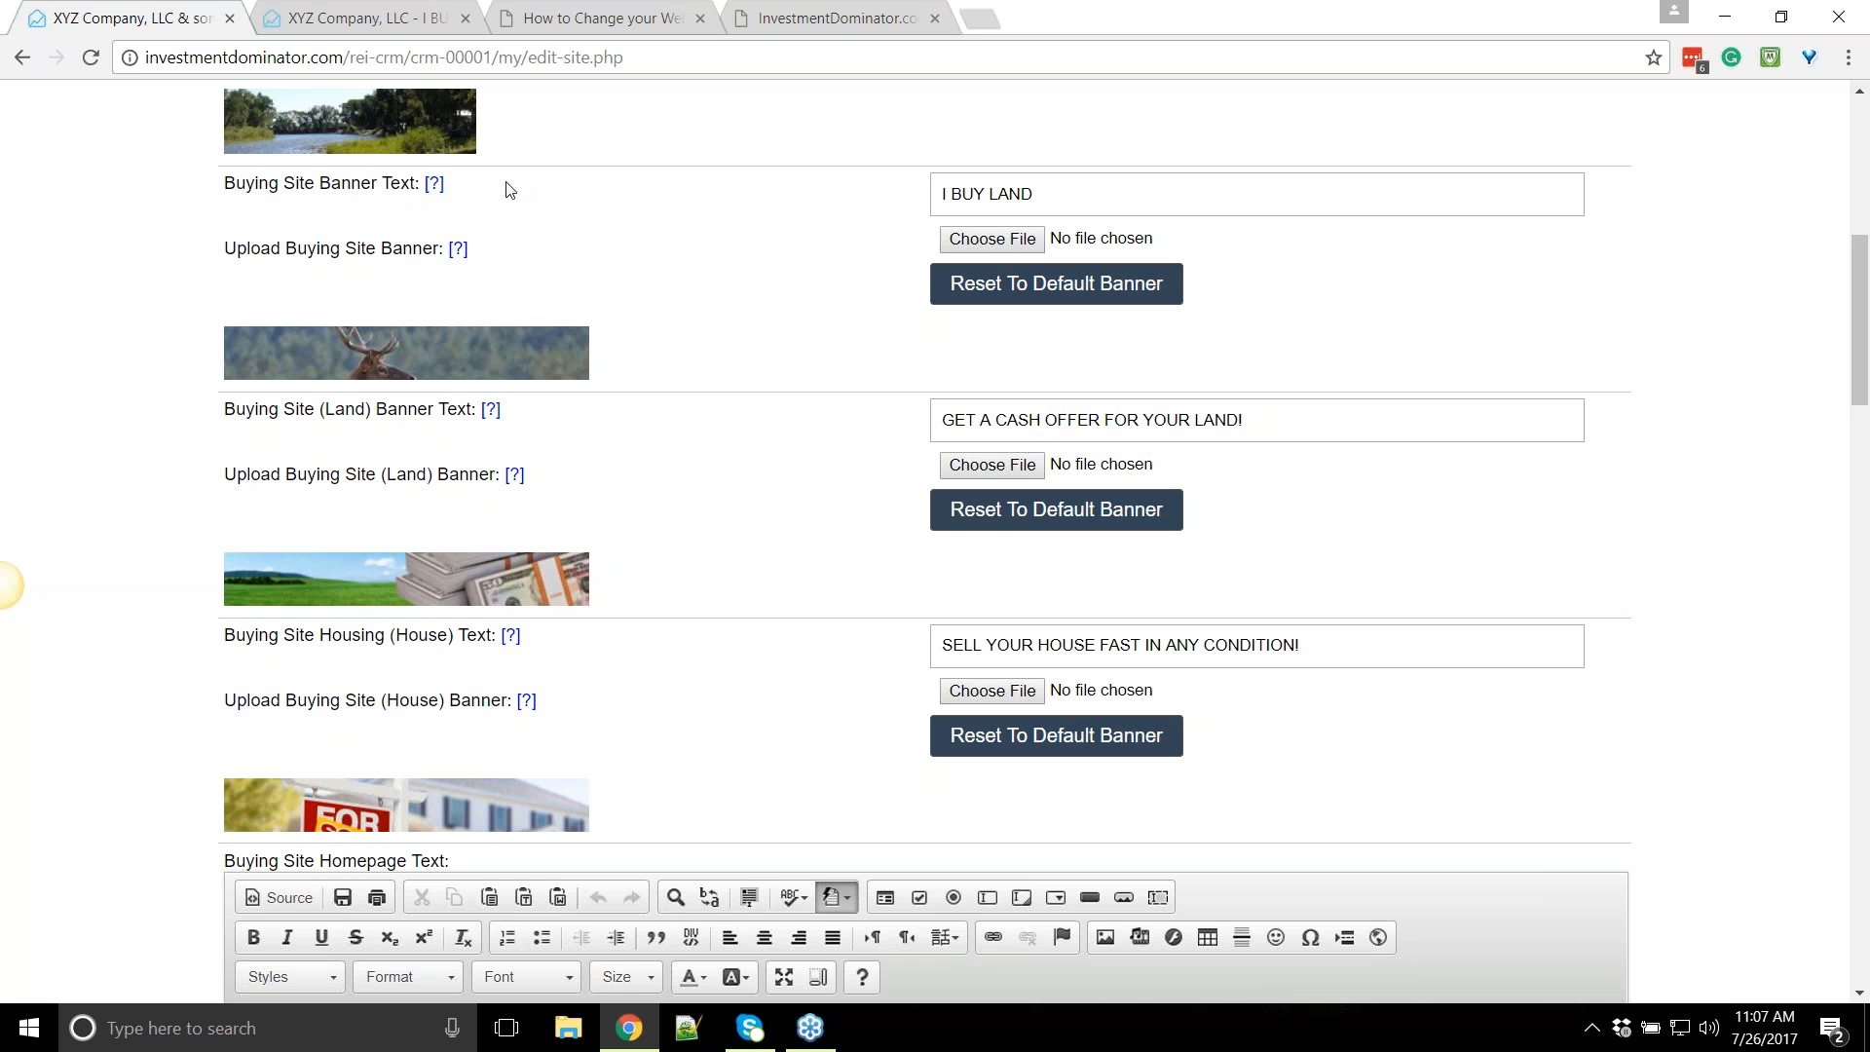
{"action": "left_click", "coordinate": [1043, 295]}
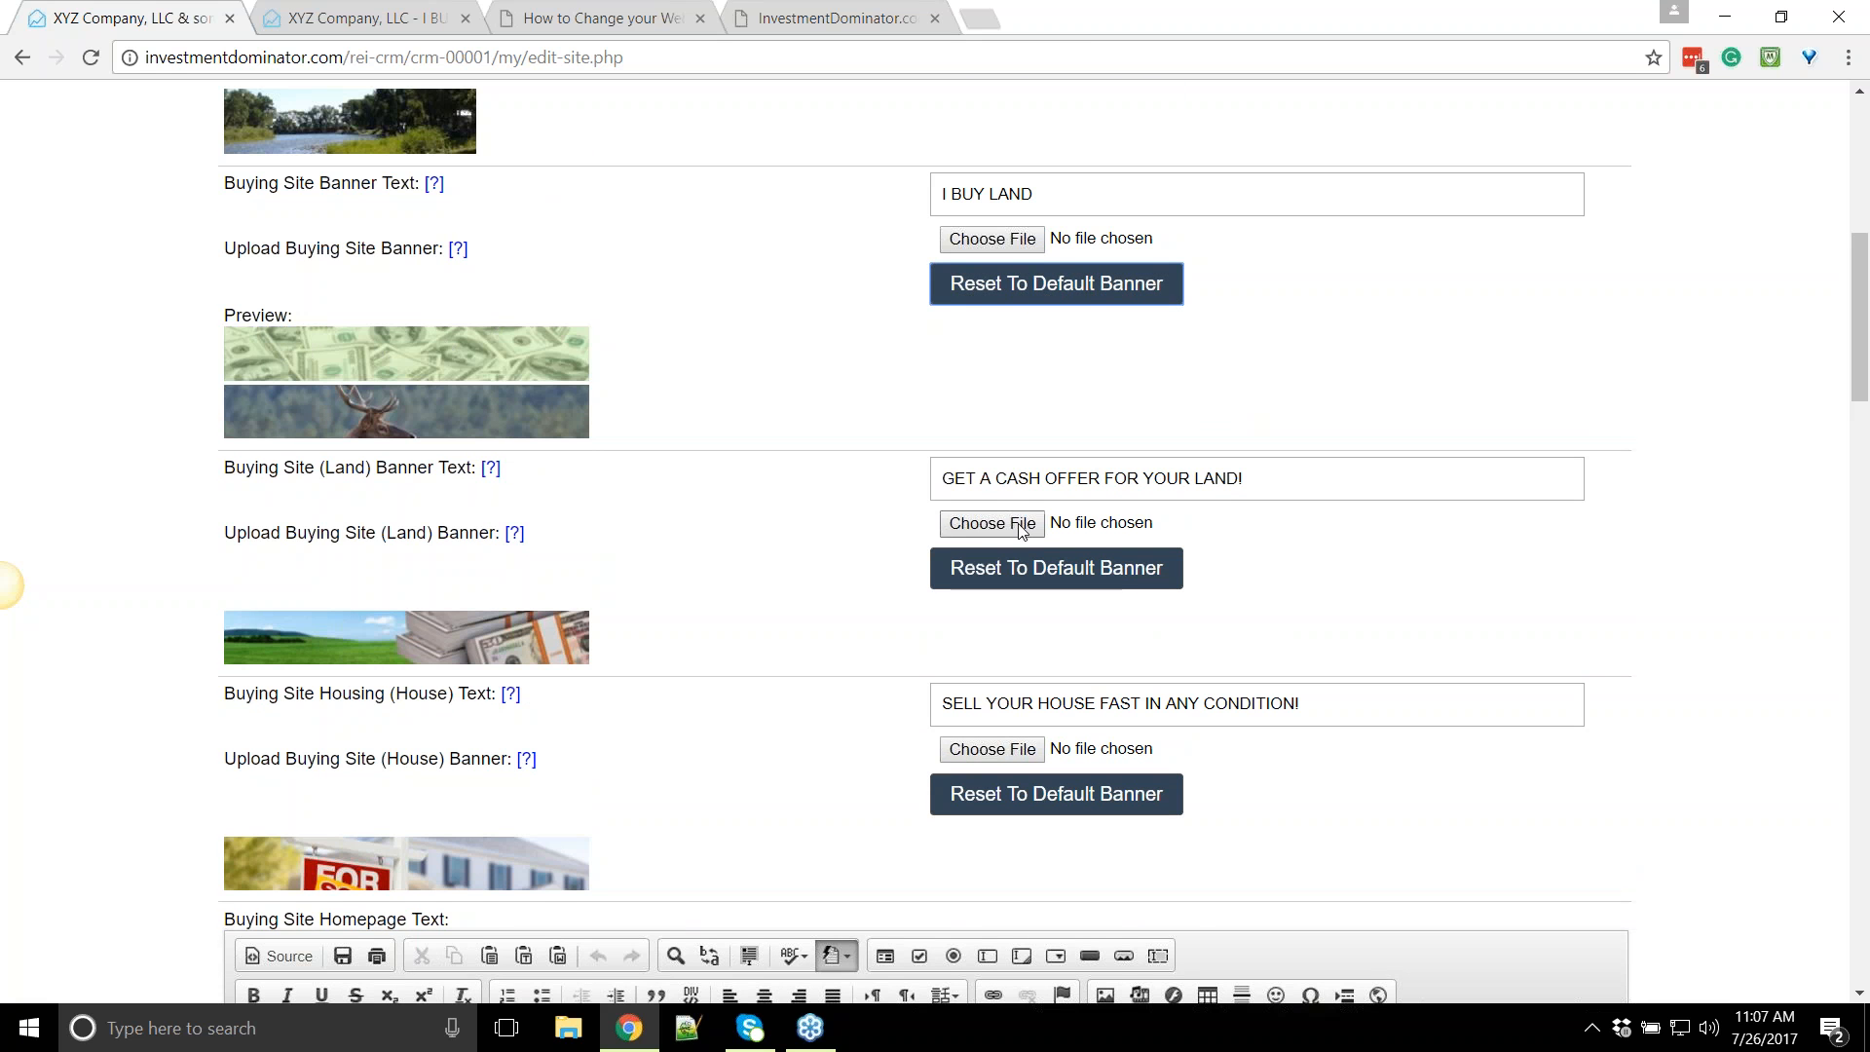
{"action": "scroll", "coordinate": [1130, 763], "scroll_direction": "down", "scroll_amount": 20}
{"action": "scroll", "coordinate": [1131, 763], "scroll_direction": "down", "scroll_amount": 10}
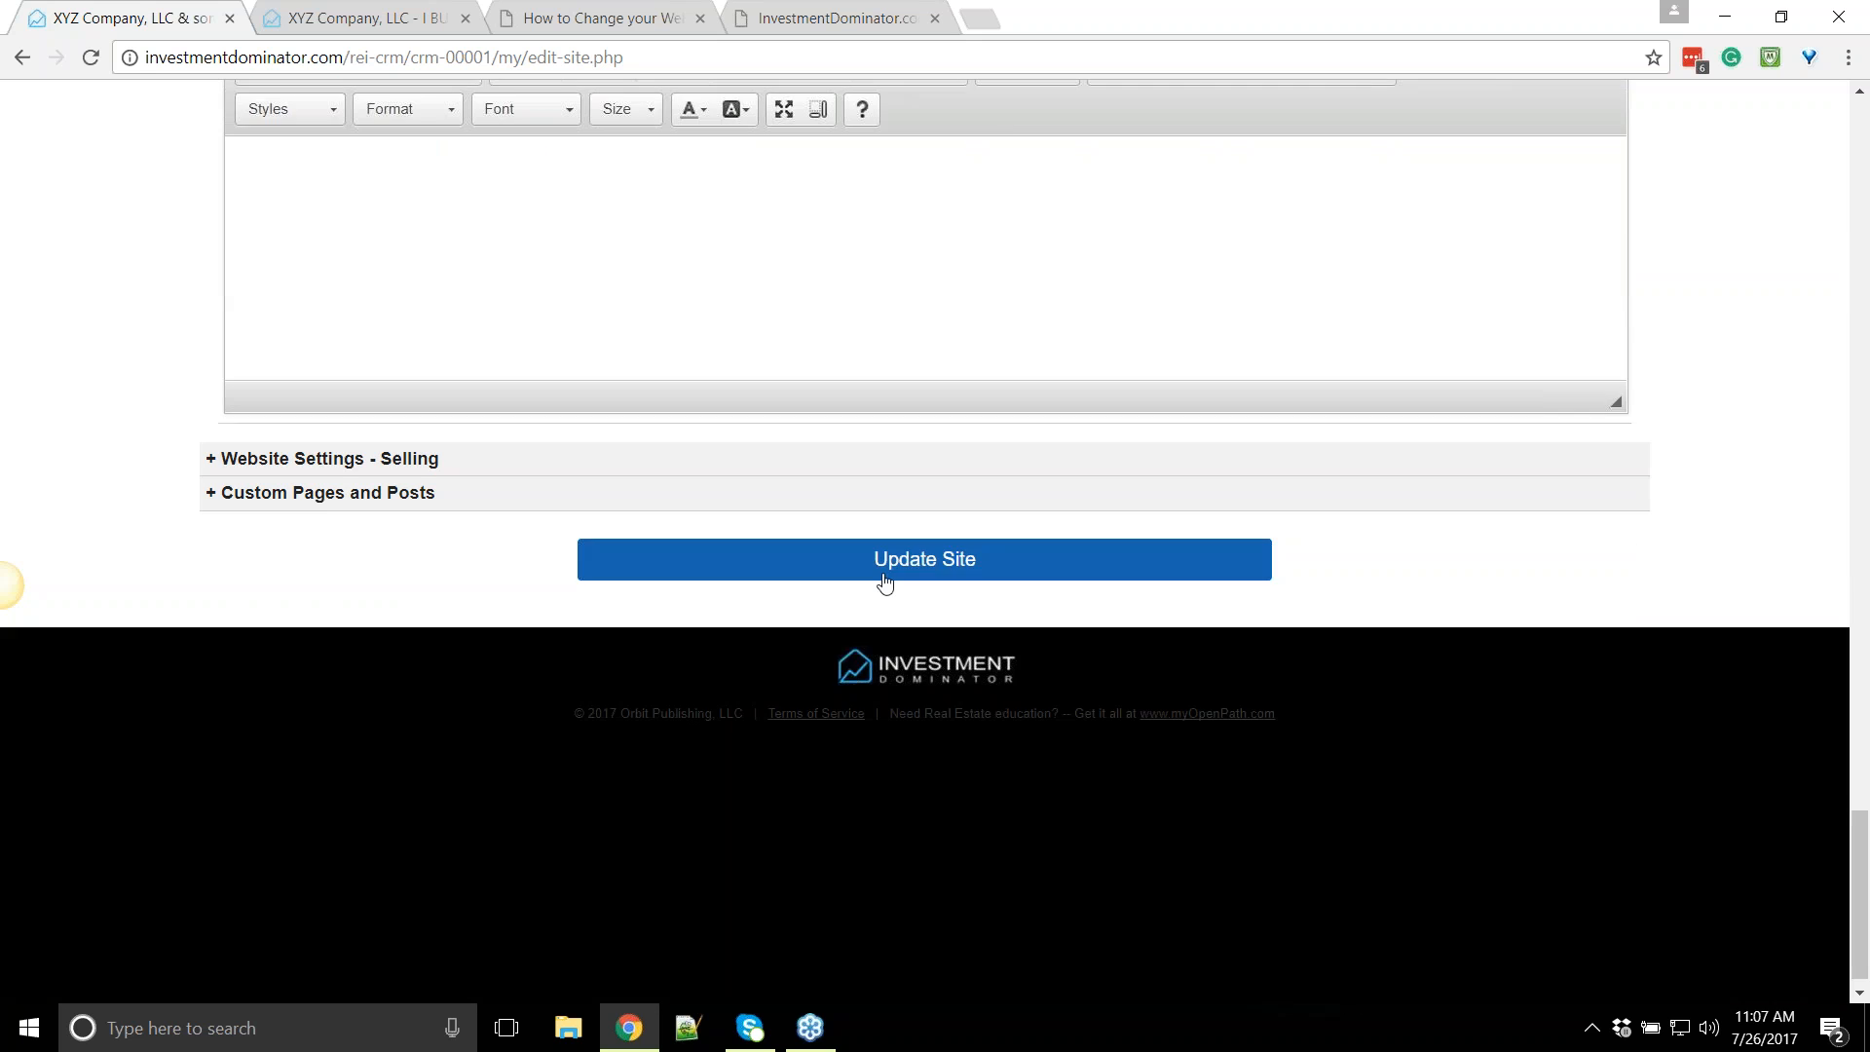
{"action": "left_click", "coordinate": [918, 555]}
Reload the live buying site and check its homepage banner image and banner text
{"action": "left_click", "coordinate": [365, 17]}
{"action": "left_click", "coordinate": [91, 57]}
{"action": "left_click_drag", "start_coordinate": [252, 225], "coordinate": [1539, 267]}
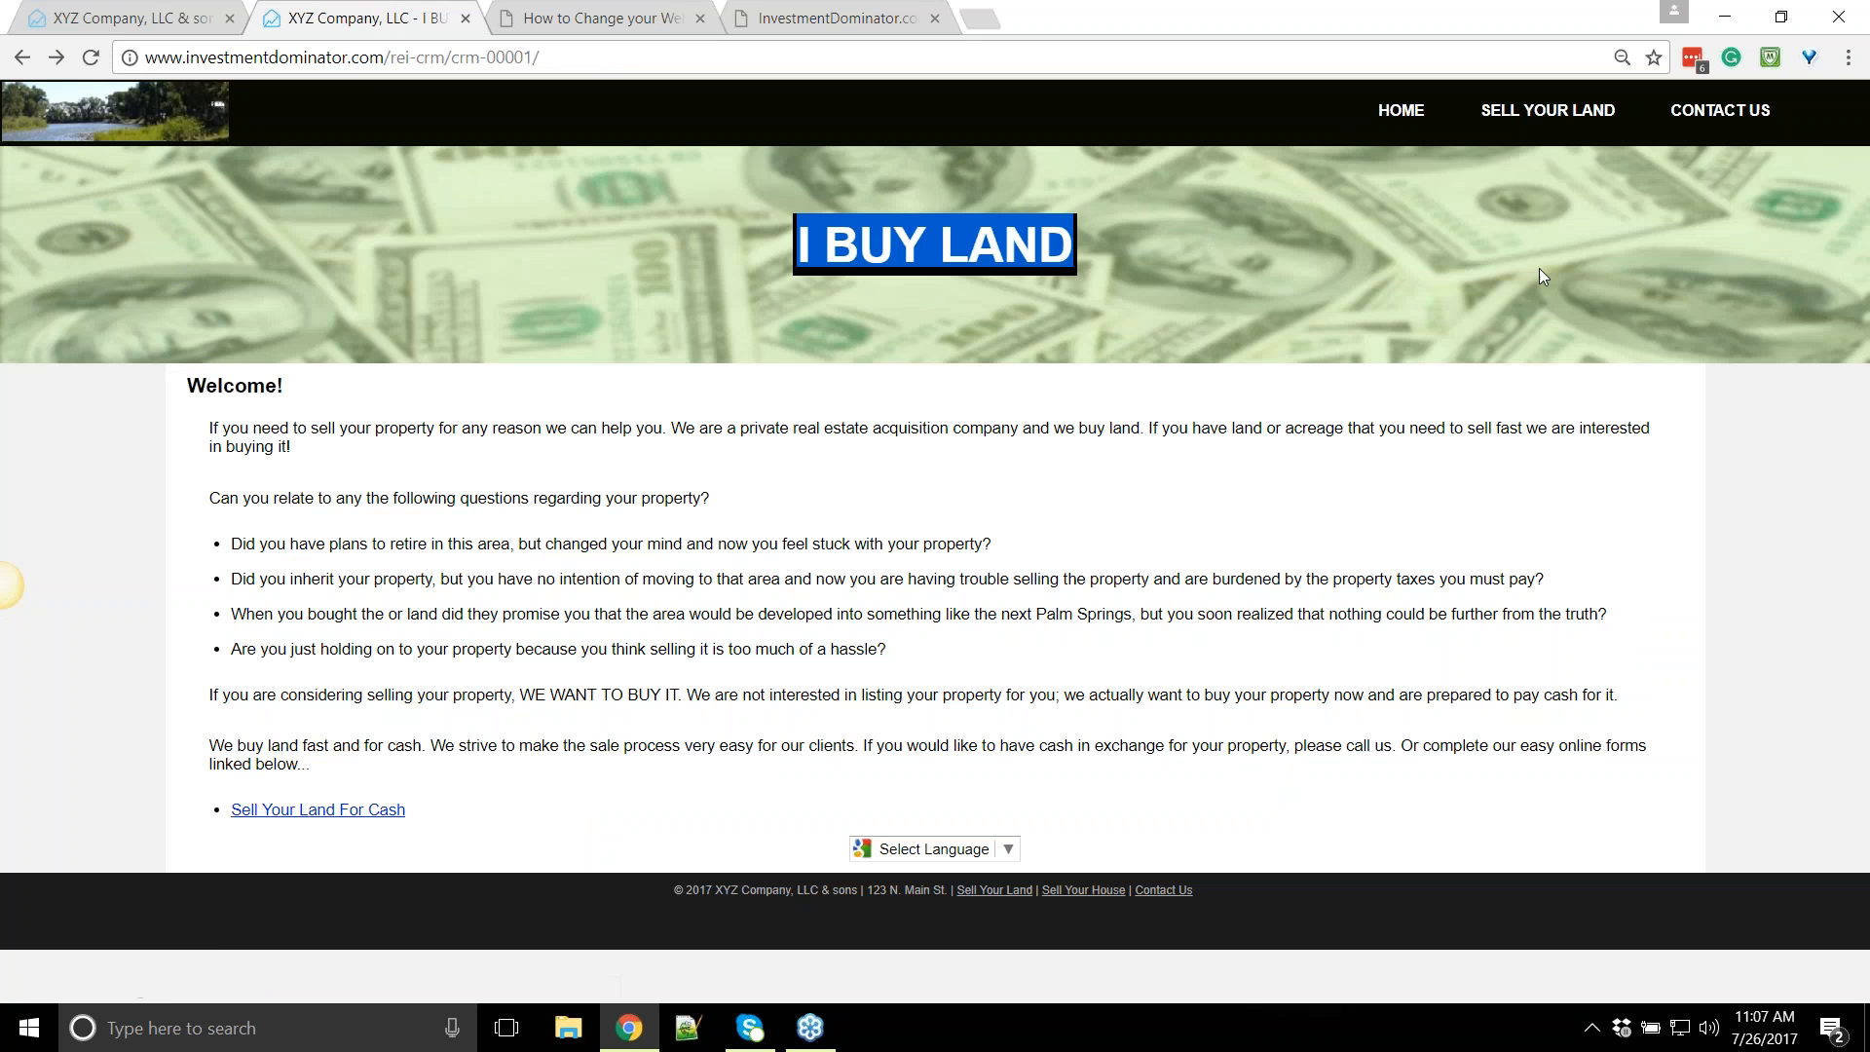
{"action": "left_click", "coordinate": [365, 246]}
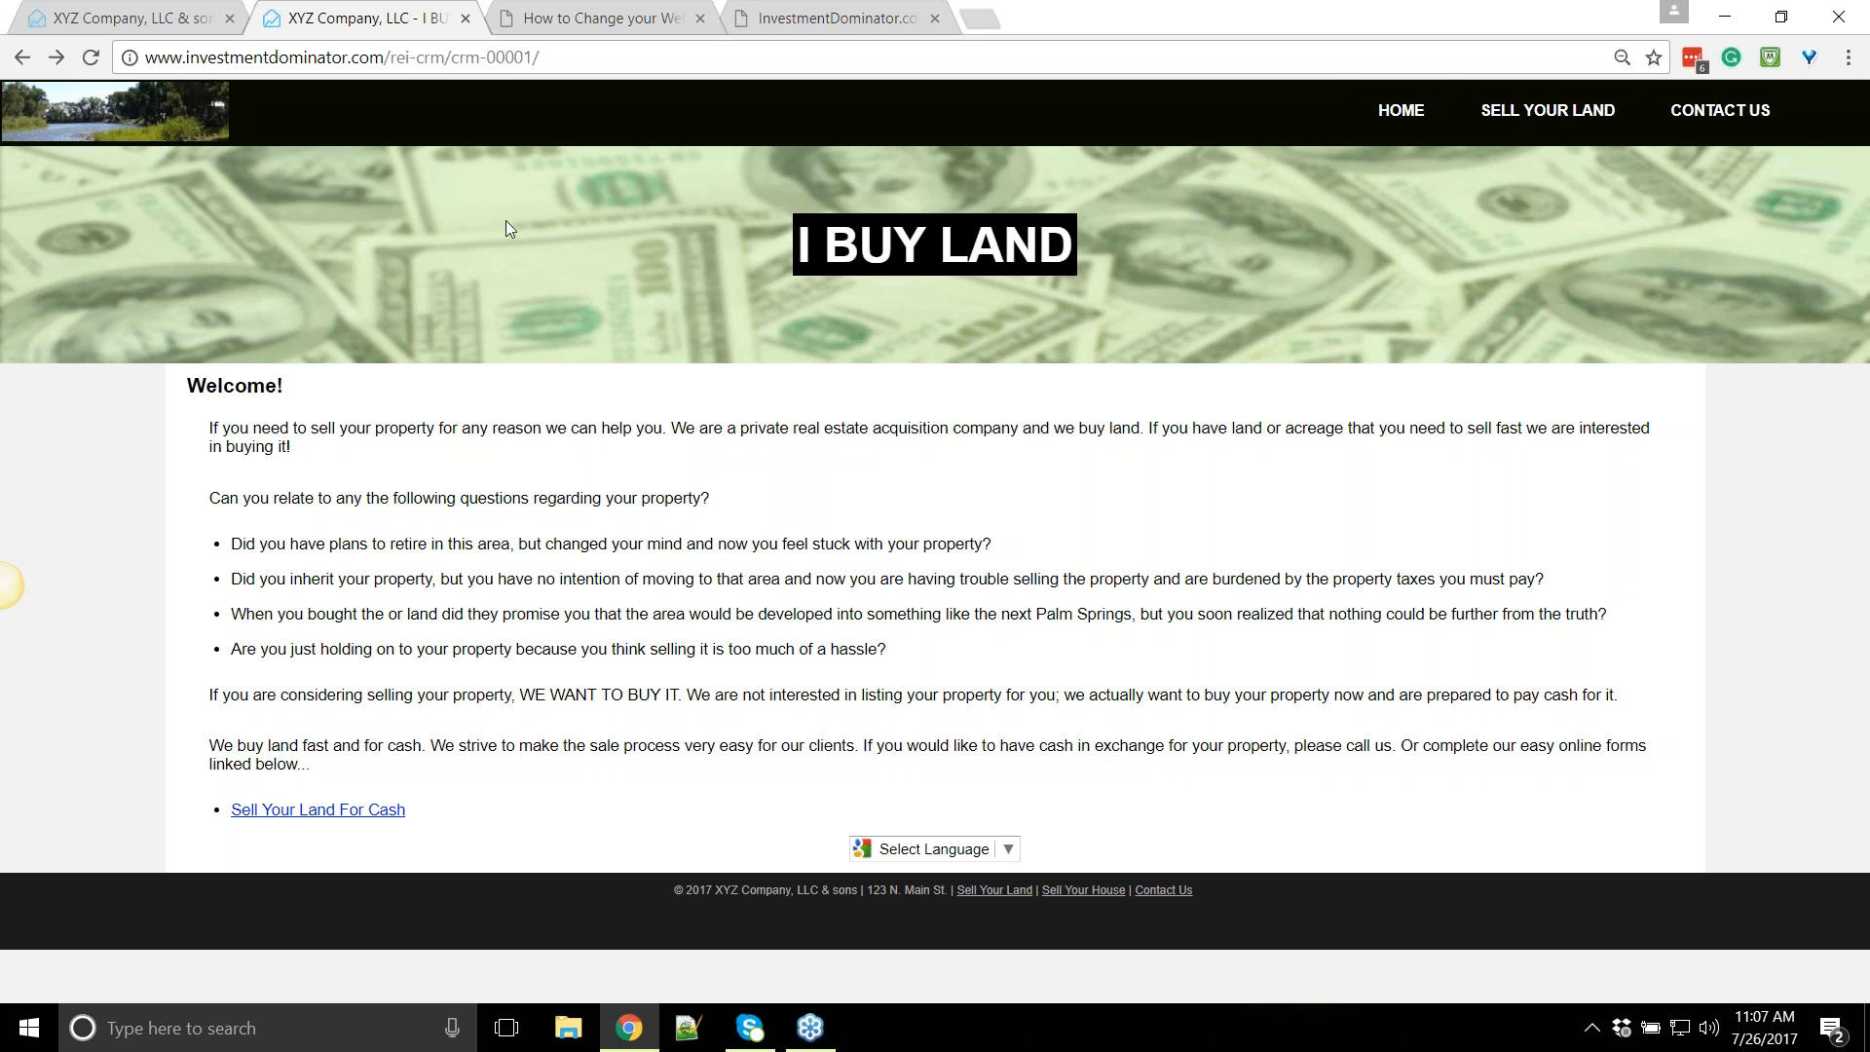
{"action": "mouse_move", "coordinate": [812, 244]}
{"action": "left_mouse_down"}
{"action": "mouse_move", "coordinate": [1097, 249]}
{"action": "mouse_move", "coordinate": [810, 245]}
{"action": "left_mouse_up"}
Clear the main Buying Site Banner Text in the buying website settings and update the site
{"action": "left_click", "coordinate": [176, 21]}
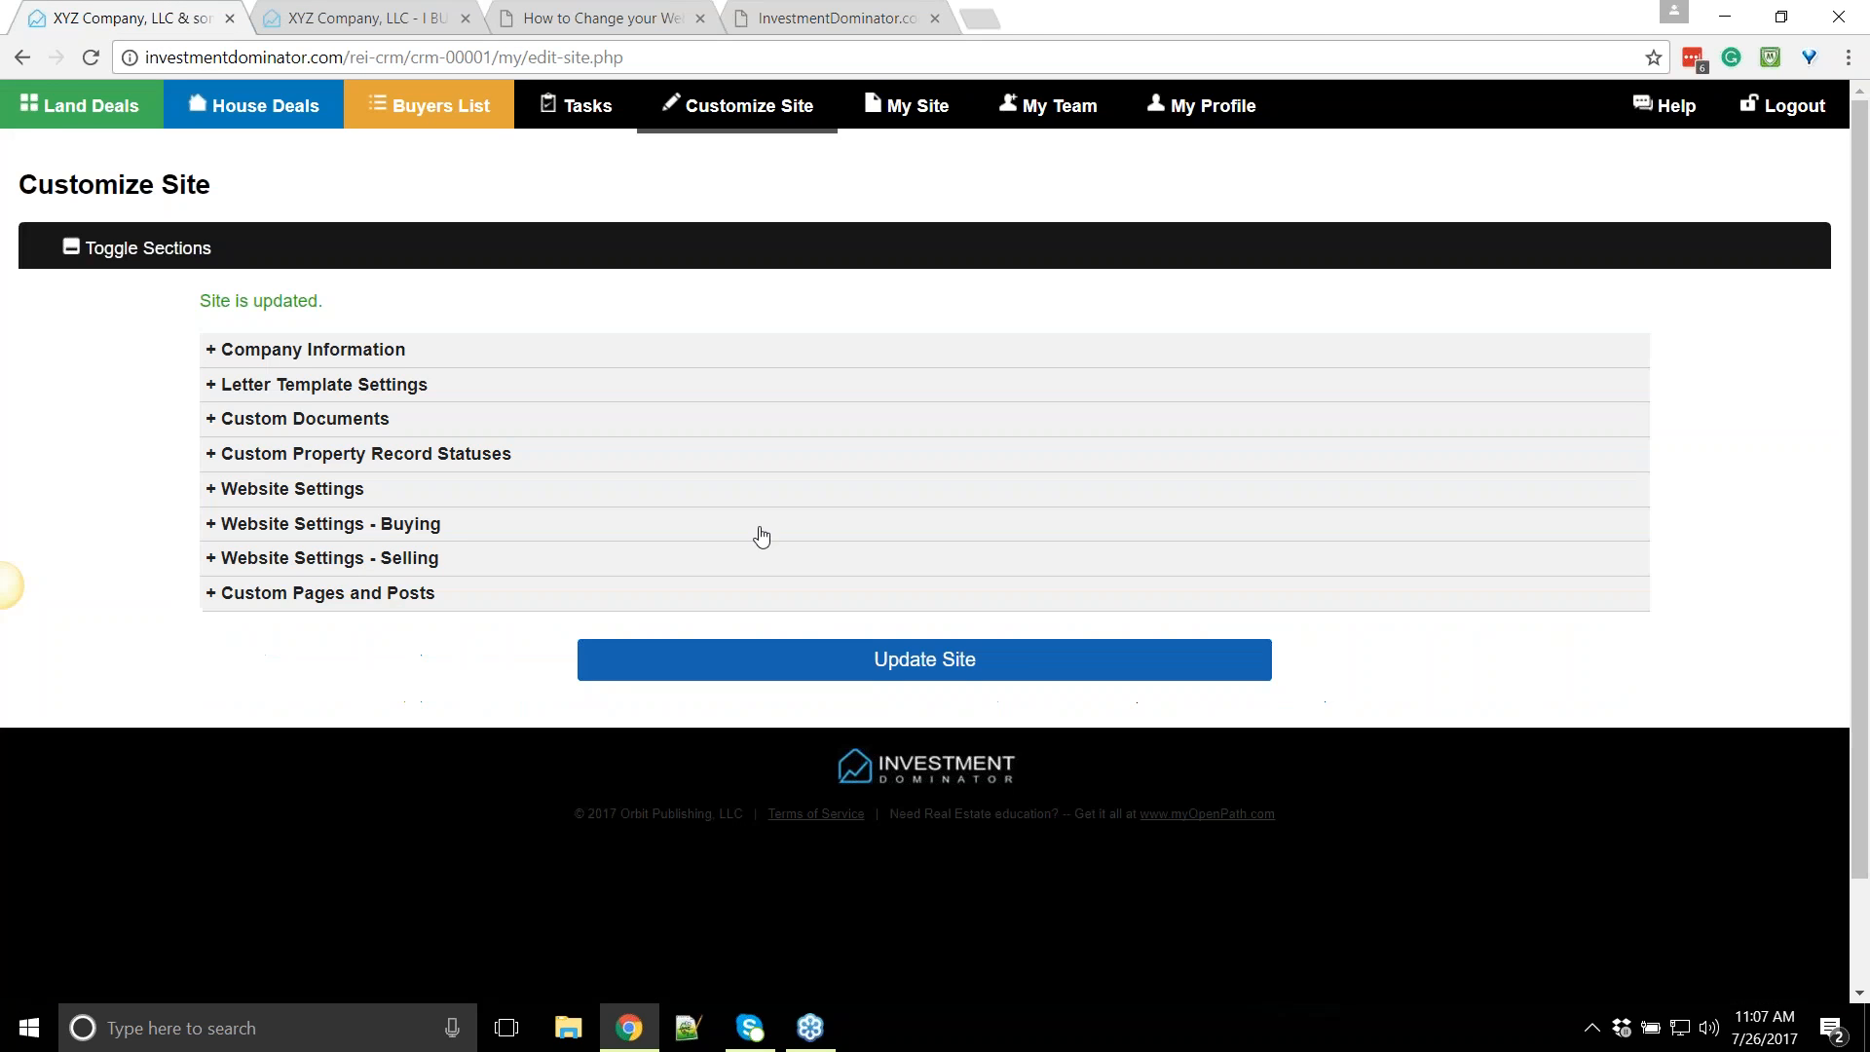
{"action": "left_click", "coordinate": [390, 535]}
{"action": "scroll", "coordinate": [787, 687], "scroll_direction": "down", "scroll_amount": 5}
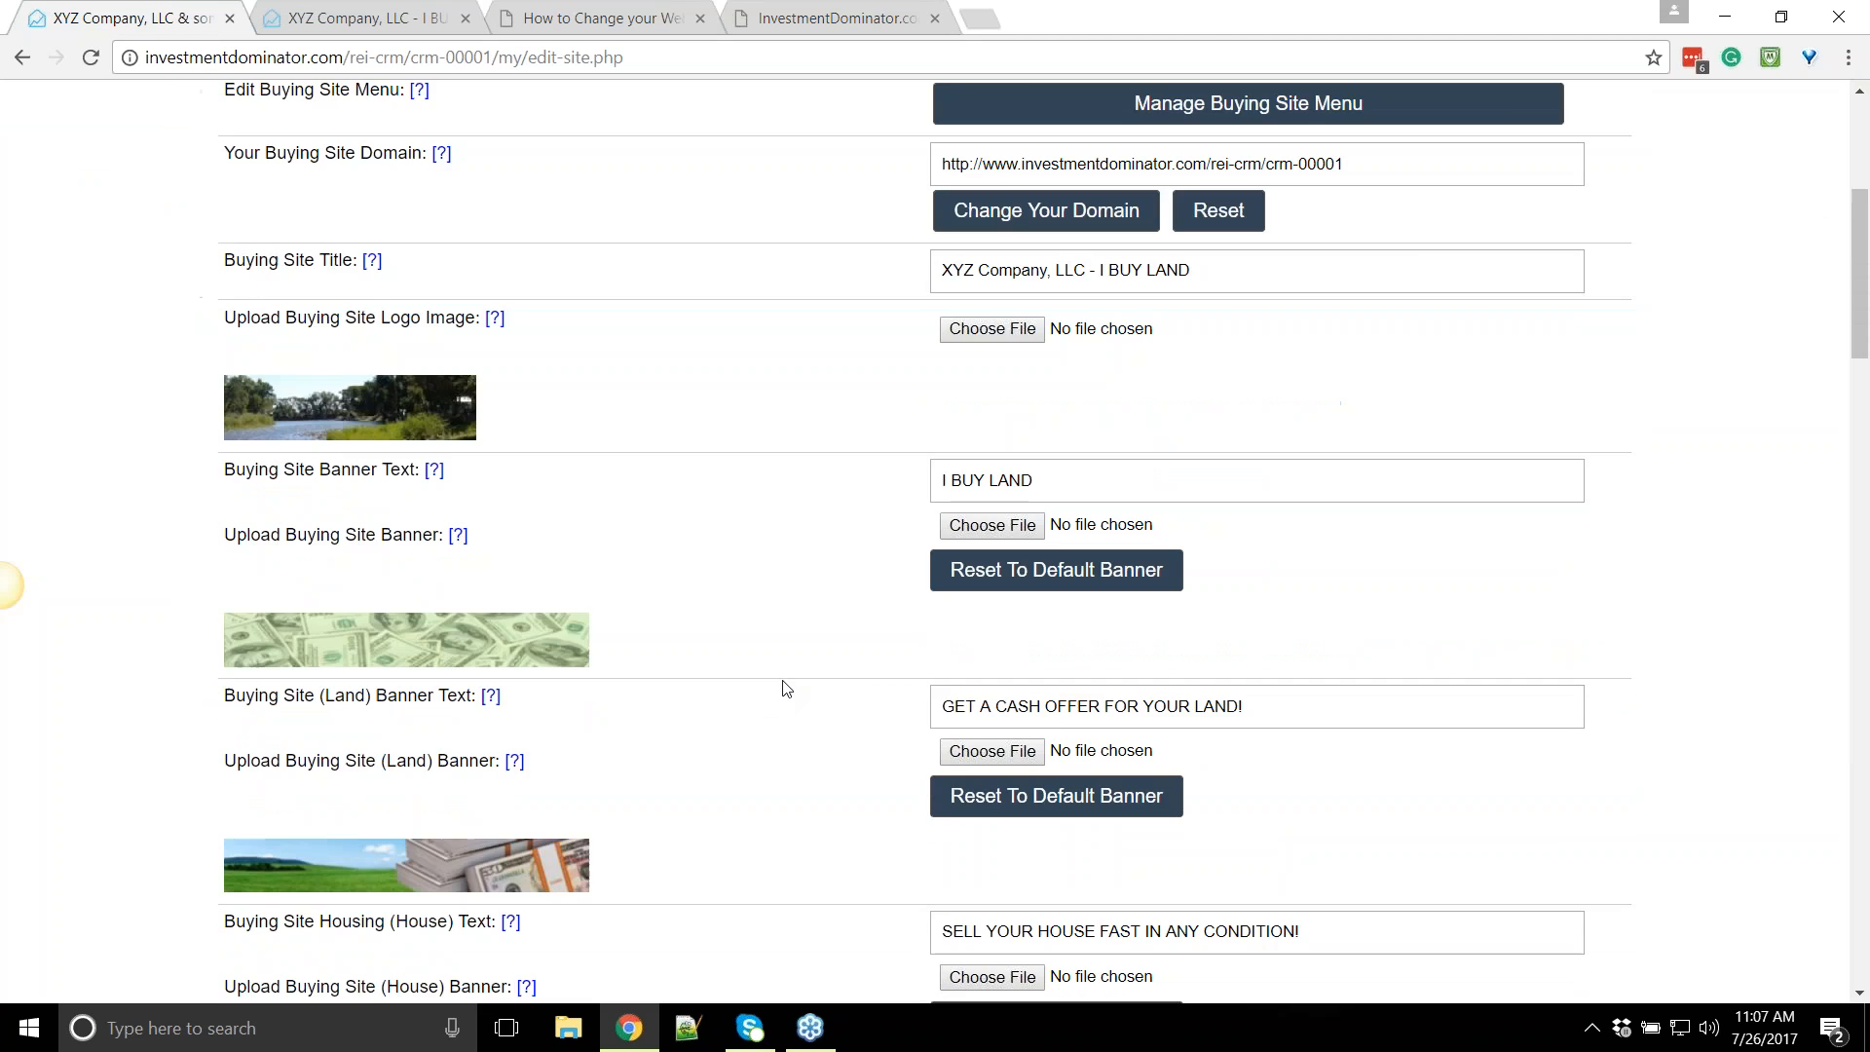
{"action": "scroll", "coordinate": [787, 688], "scroll_direction": "down", "scroll_amount": 1}
{"action": "left_click_drag", "start_coordinate": [224, 362], "coordinate": [429, 368]}
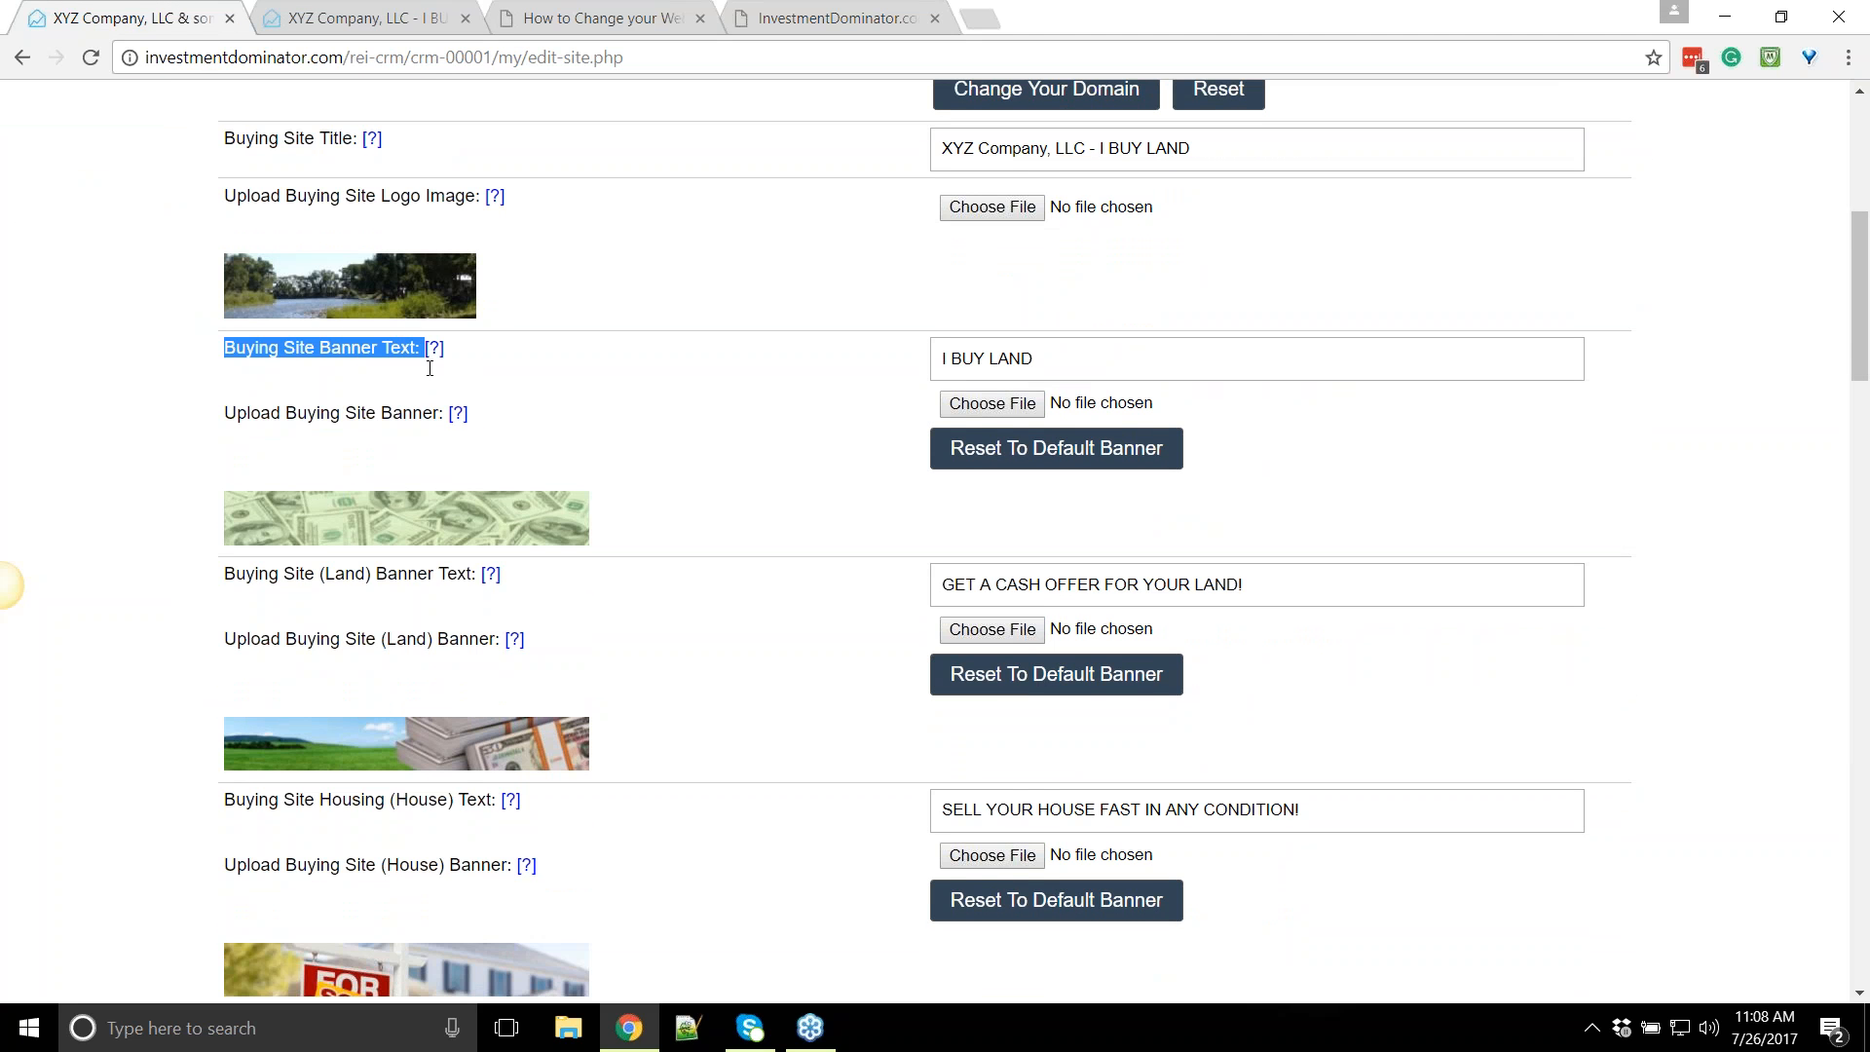
{"action": "left_click", "coordinate": [767, 400]}
{"action": "left_click_drag", "start_coordinate": [1038, 359], "coordinate": [882, 365]}
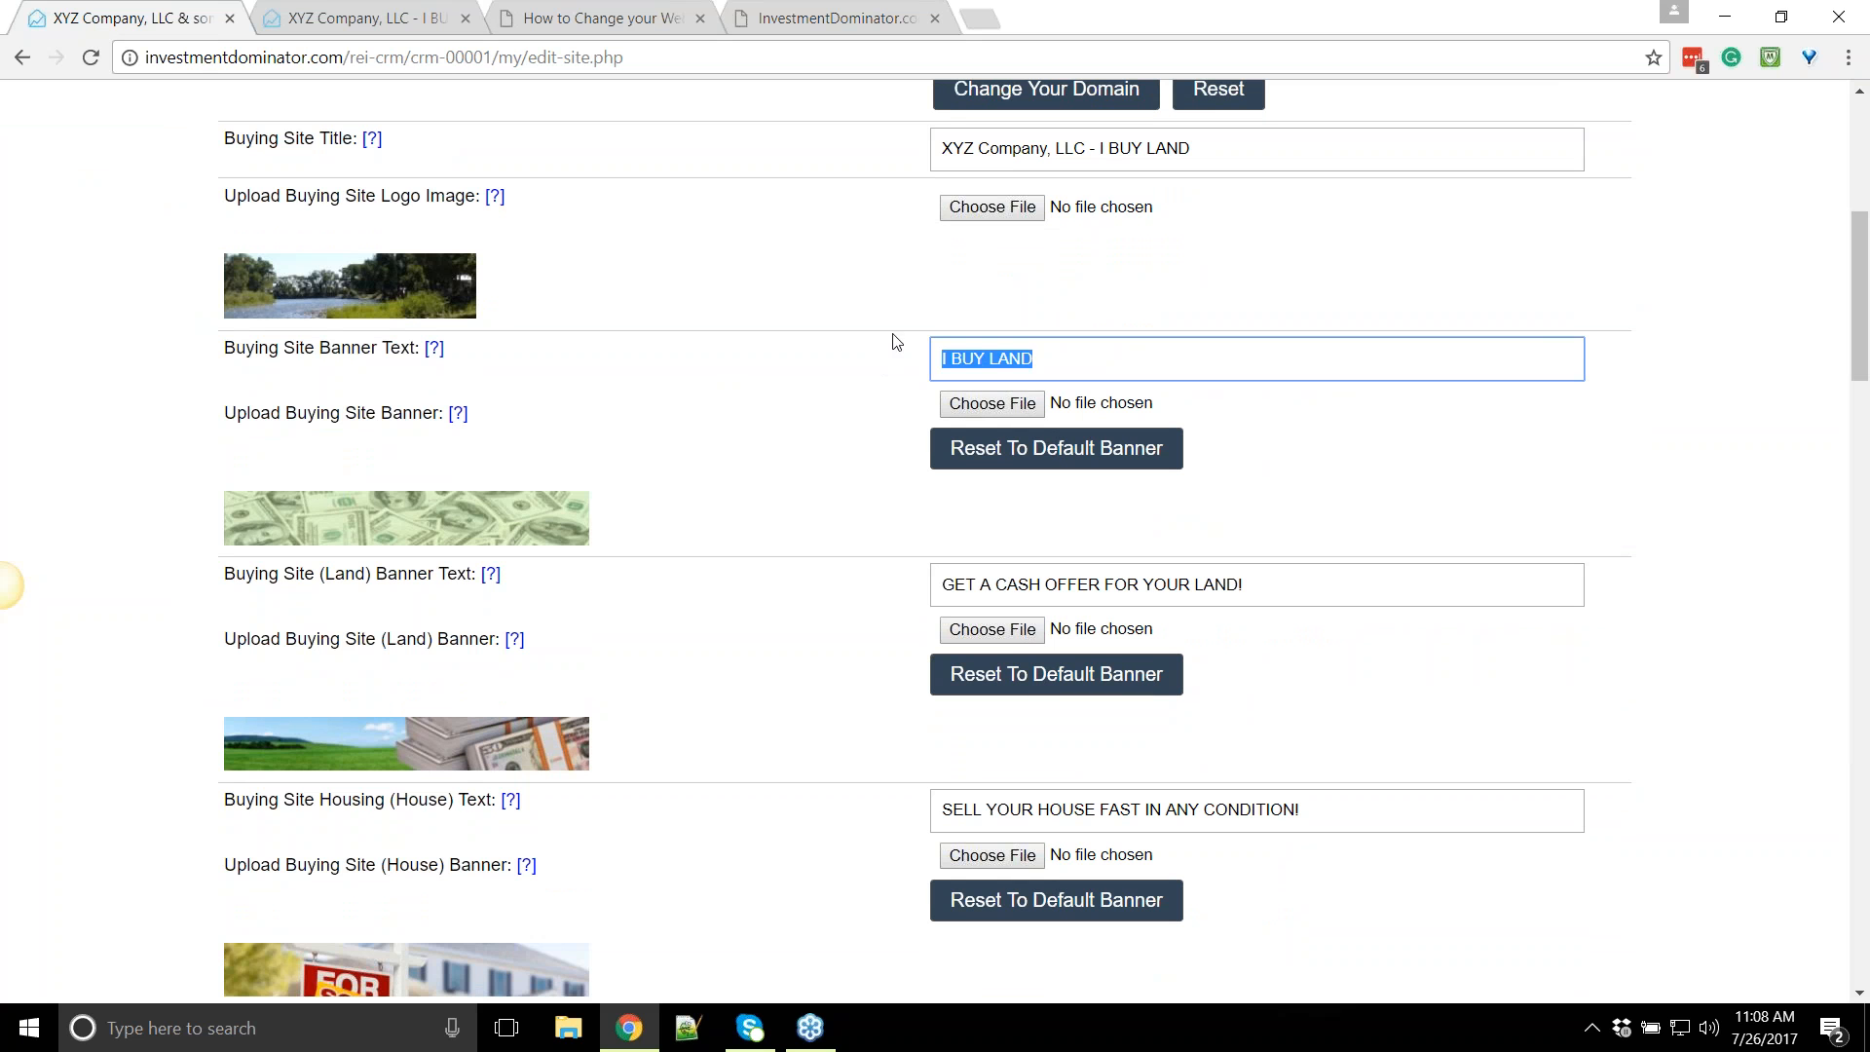
{"action": "key", "text": "BackSpace"}
{"action": "scroll", "coordinate": [1392, 409], "scroll_direction": "down", "scroll_amount": 10}
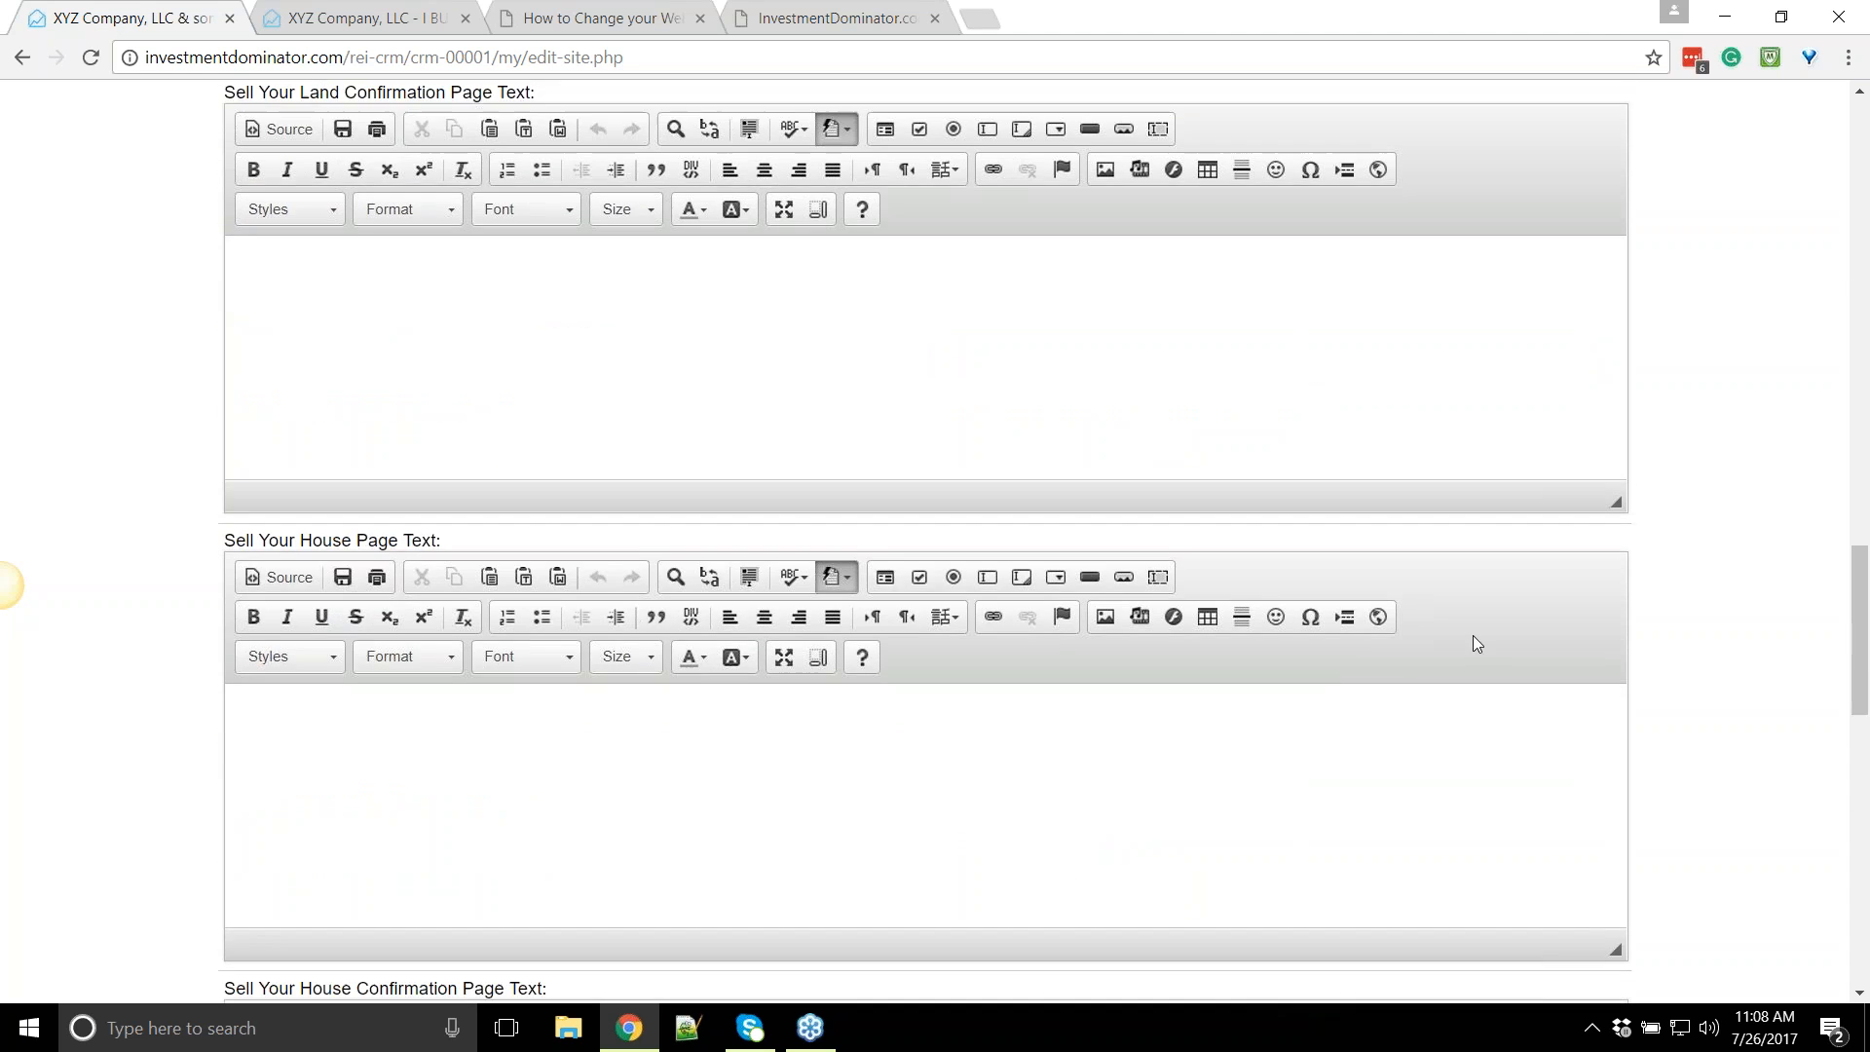
{"action": "scroll", "coordinate": [1472, 635], "scroll_direction": "down", "scroll_amount": 10}
{"action": "left_click", "coordinate": [824, 567]}
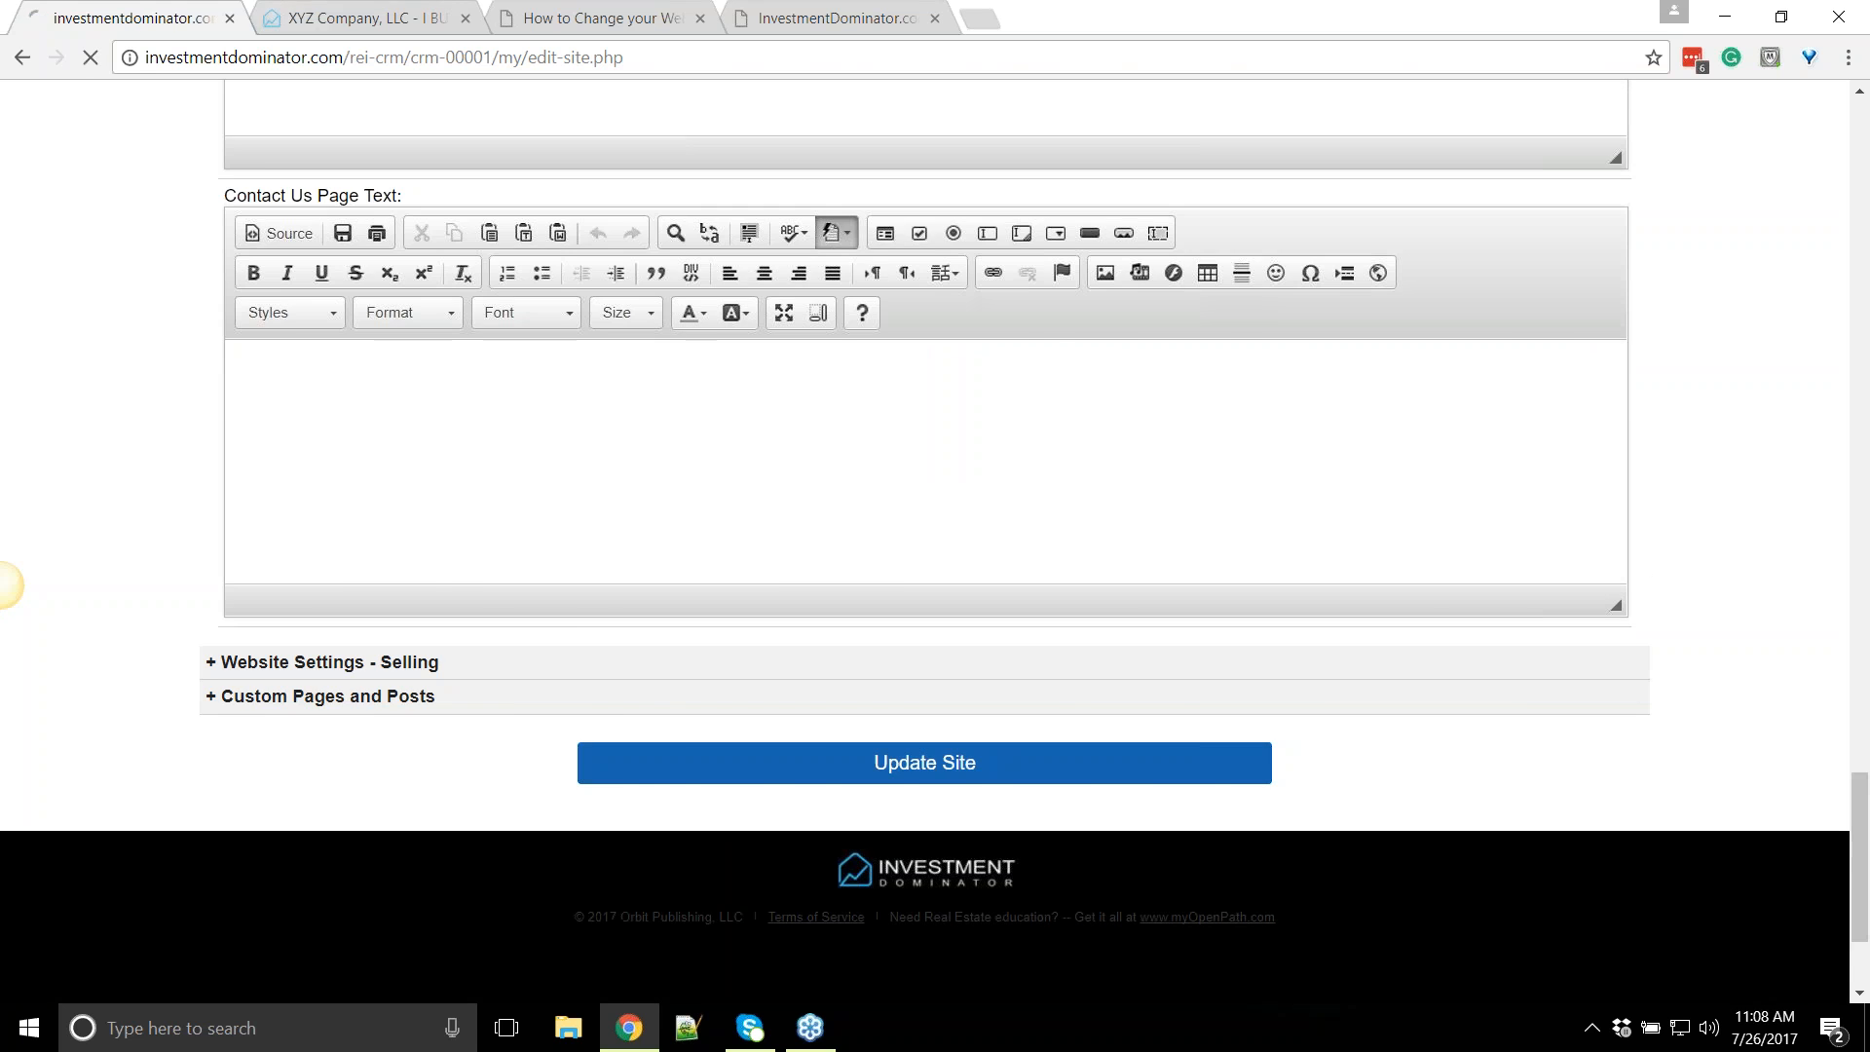
Reload the live buying site and check the text on its homepage banner
{"action": "left_click", "coordinate": [296, 18]}
{"action": "left_click", "coordinate": [91, 58]}
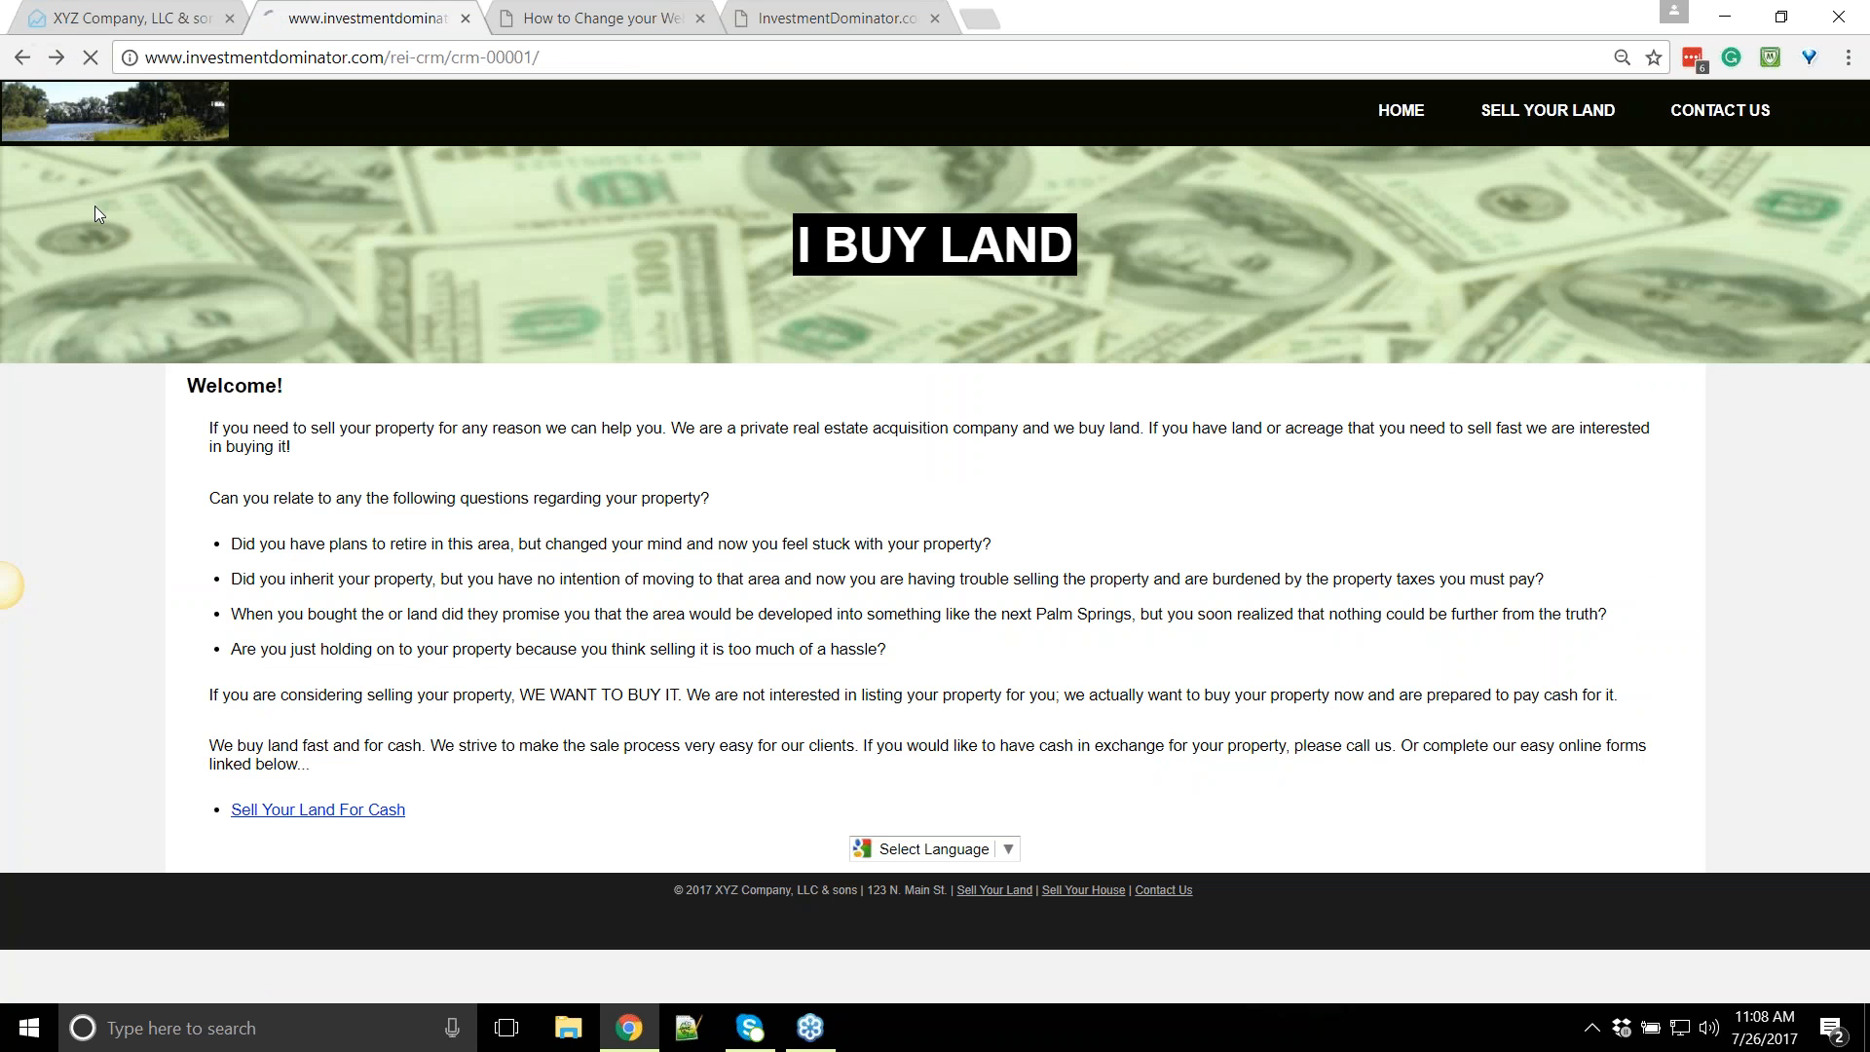
{"action": "left_click_drag", "start_coordinate": [476, 226], "coordinate": [1135, 310]}
{"action": "left_click", "coordinate": [1200, 426]}
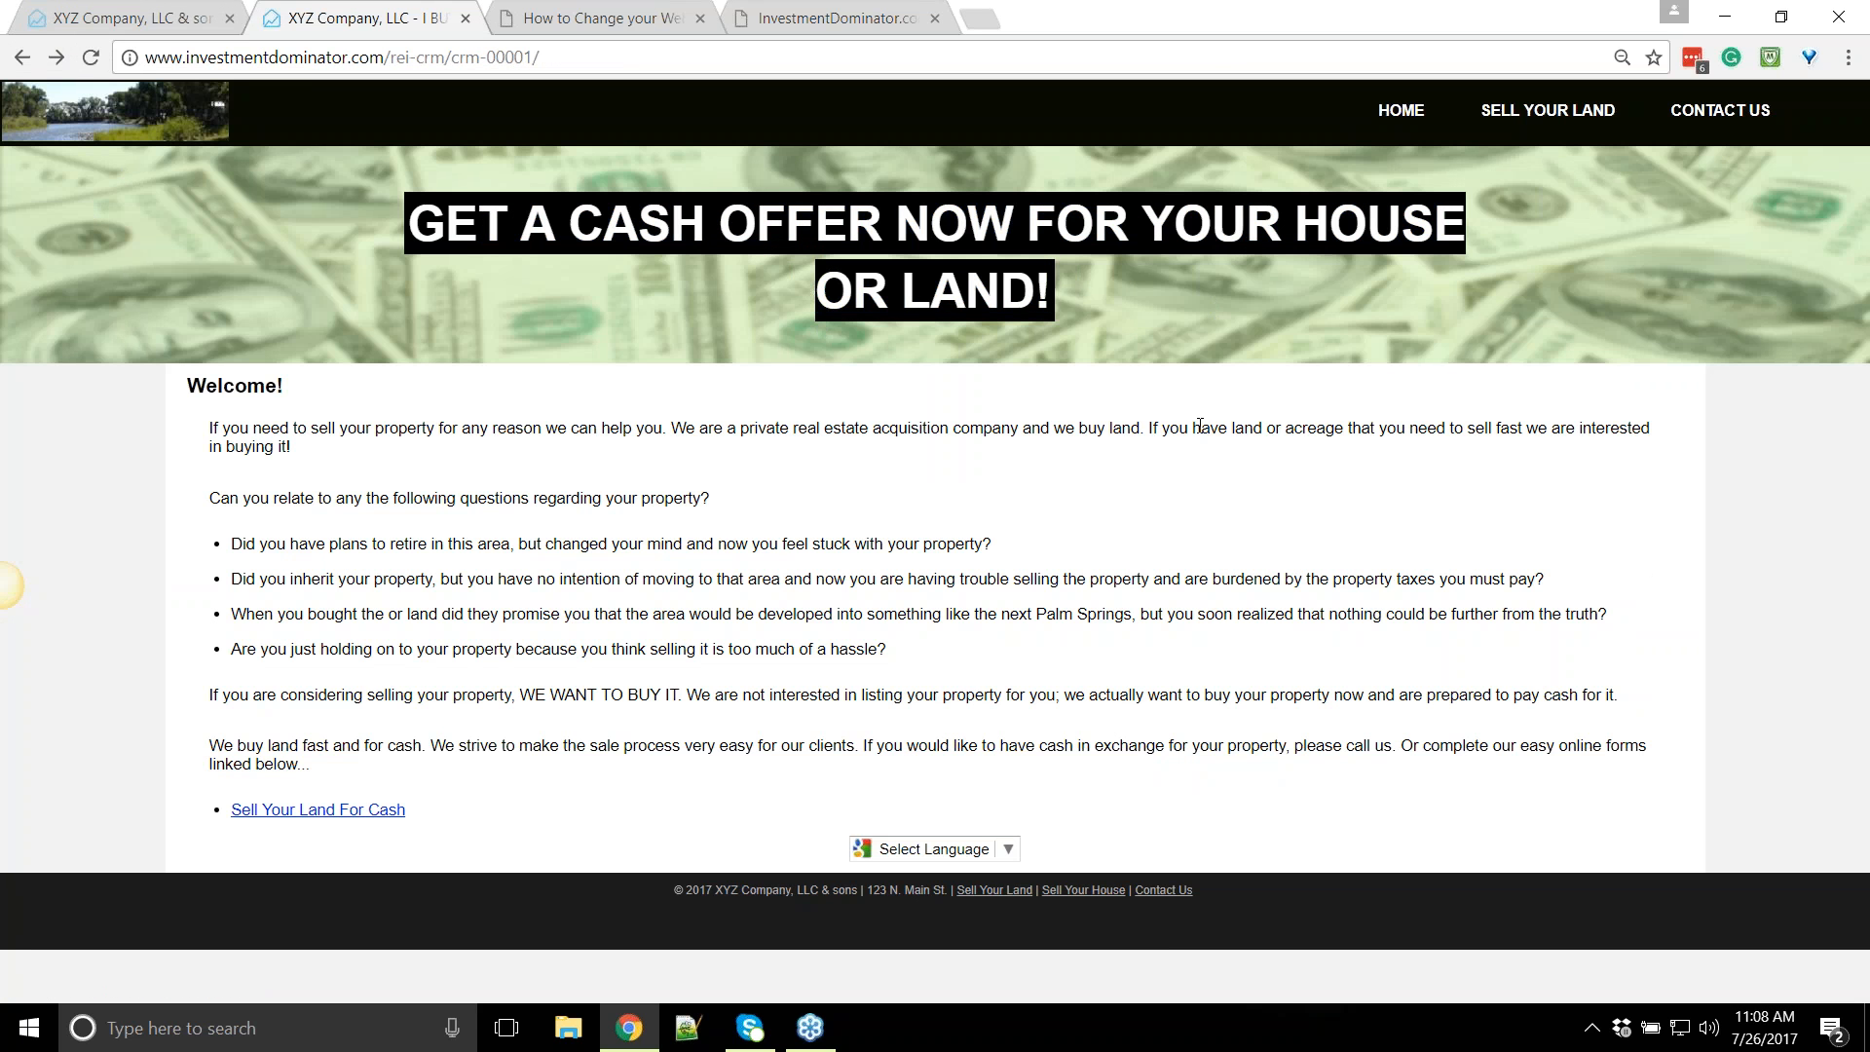
Reopen the buying website settings and review the banner texts and images for the main, land and house pages
{"action": "left_click", "coordinate": [146, 19]}
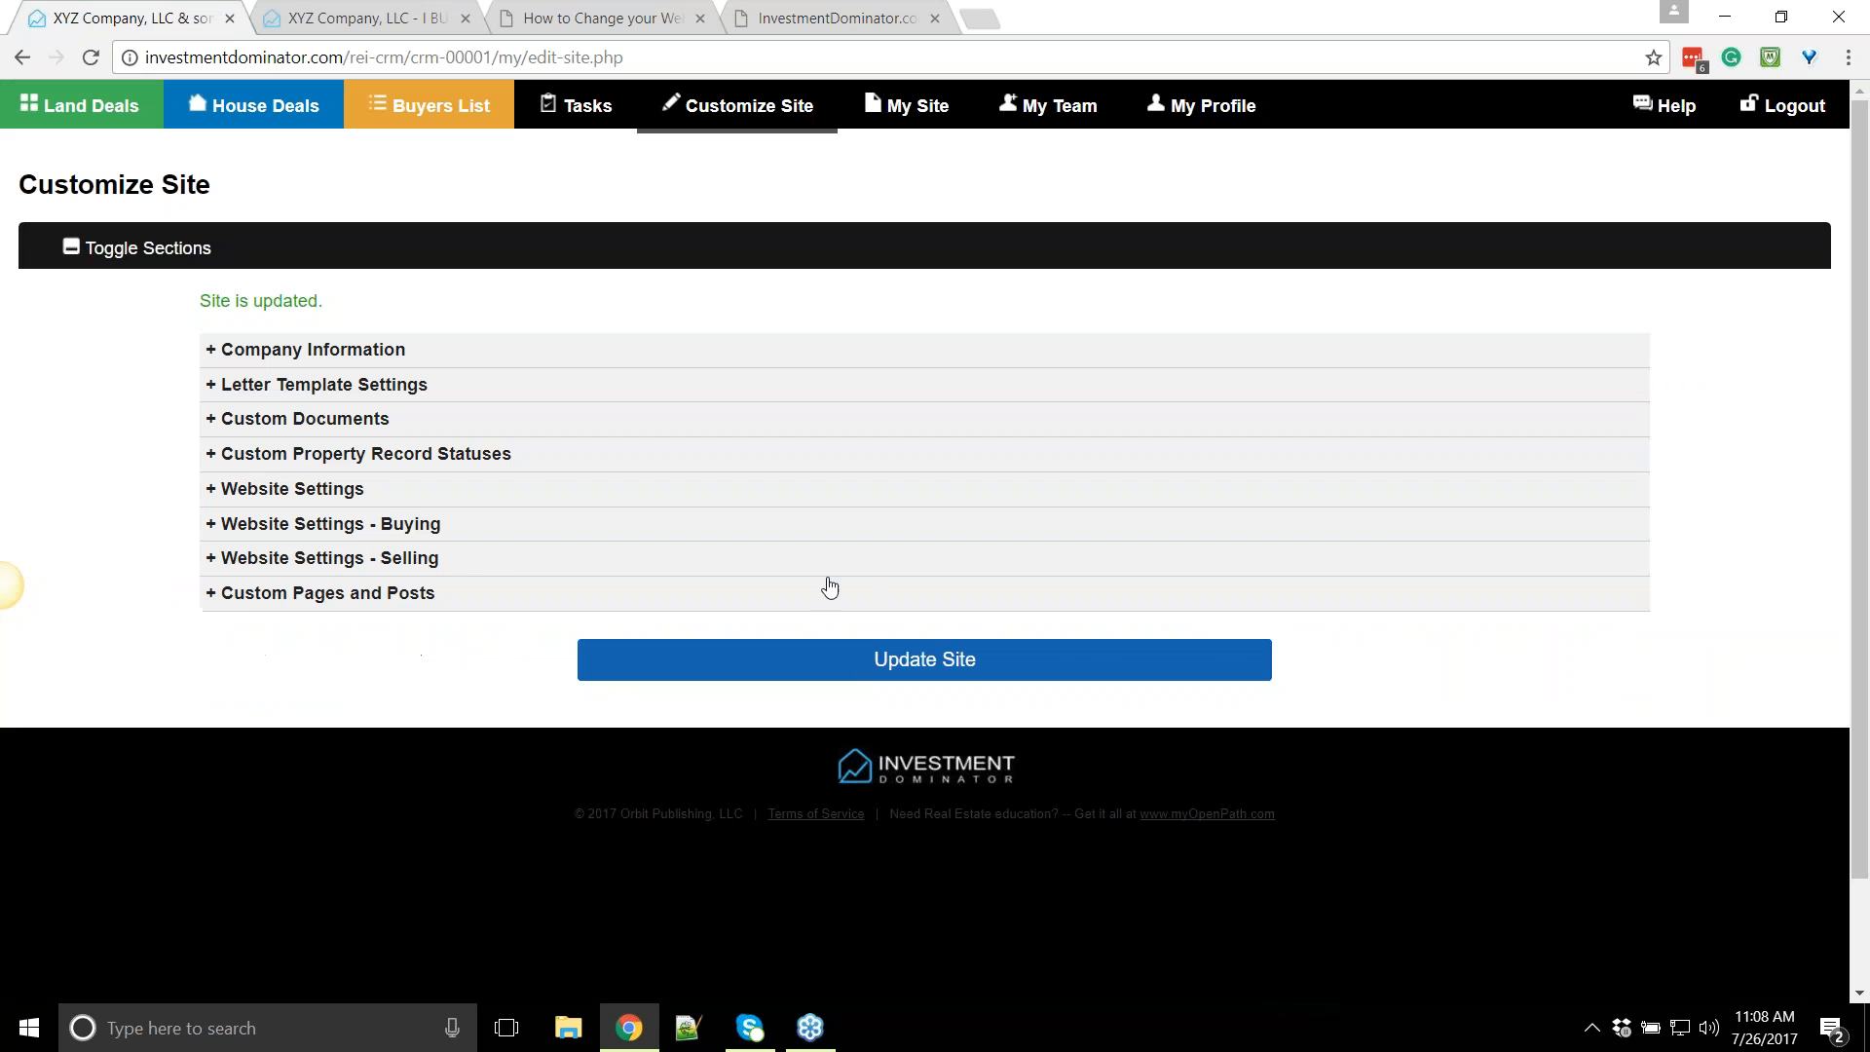
{"action": "left_click", "coordinate": [419, 524]}
{"action": "scroll", "coordinate": [1377, 642], "scroll_direction": "down", "scroll_amount": 4}
{"action": "scroll", "coordinate": [1414, 260], "scroll_direction": "down", "scroll_amount": 3}
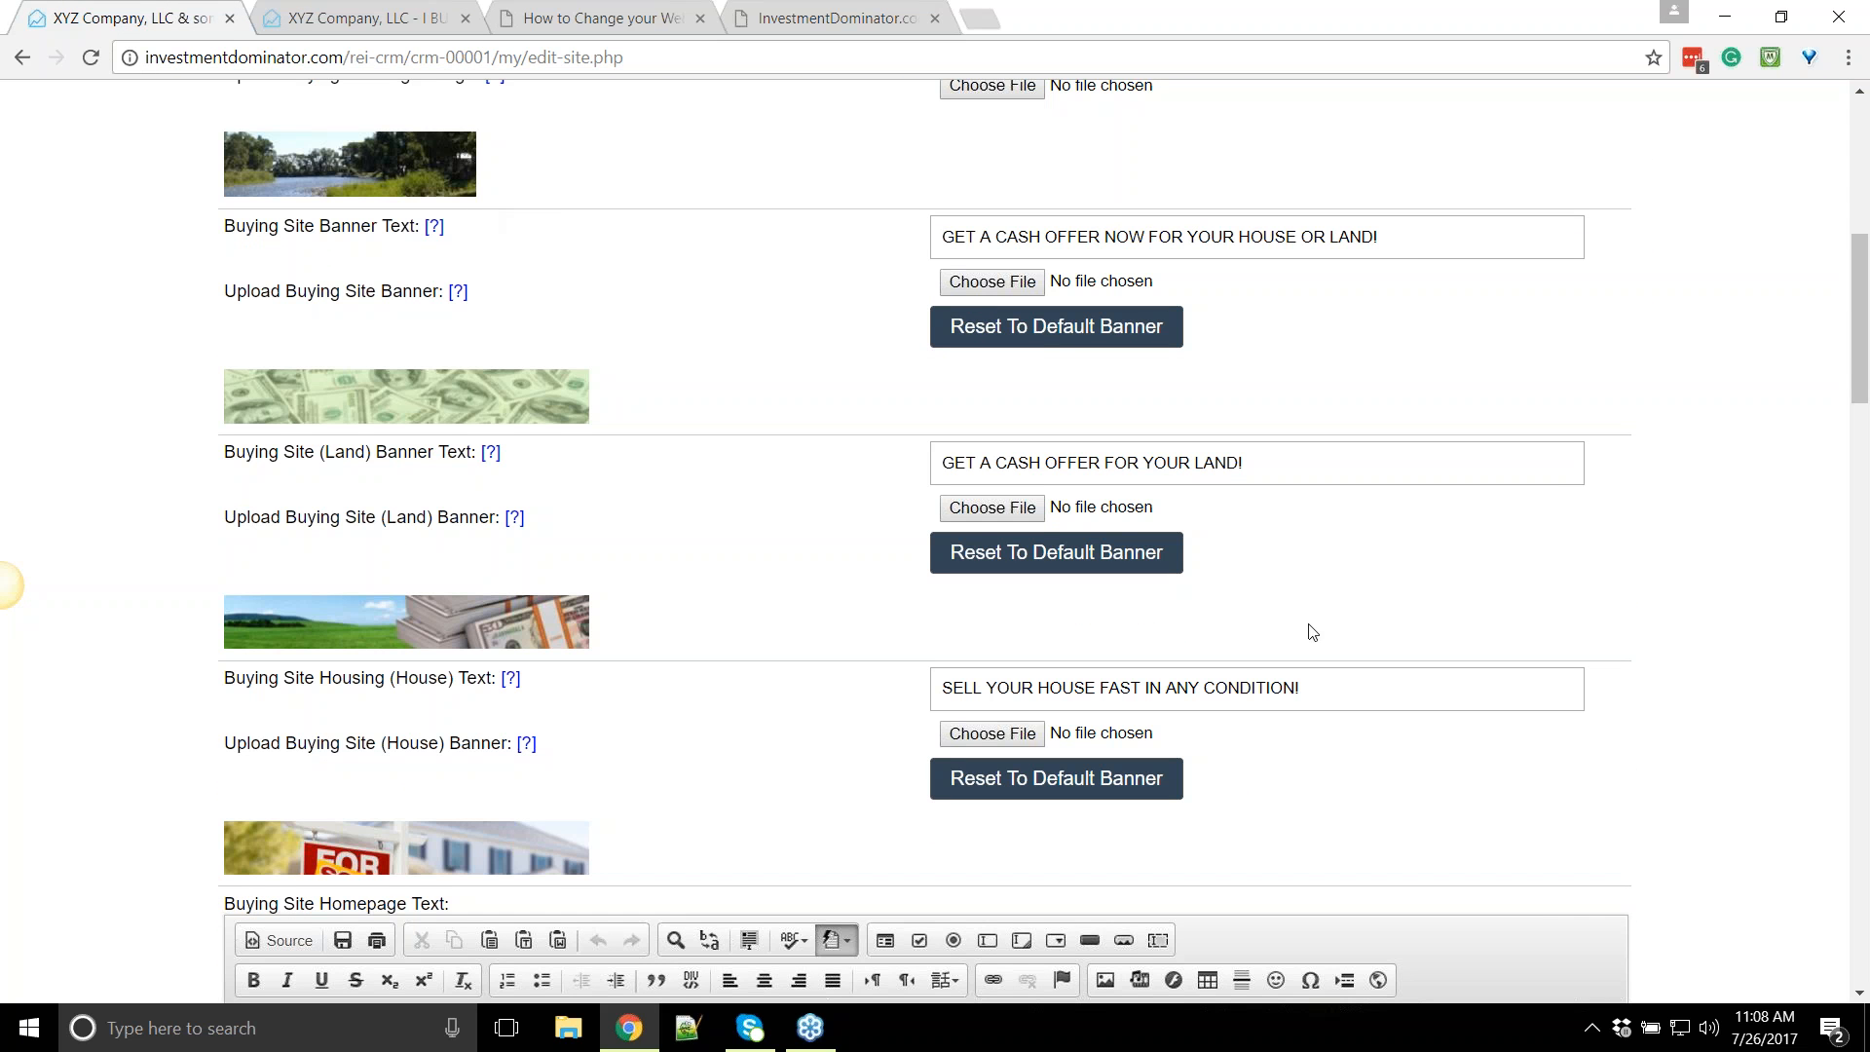
{"action": "scroll", "coordinate": [1320, 350], "scroll_direction": "down", "scroll_amount": 2}
{"action": "scroll", "coordinate": [1345, 356], "scroll_direction": "up", "scroll_amount": 3}
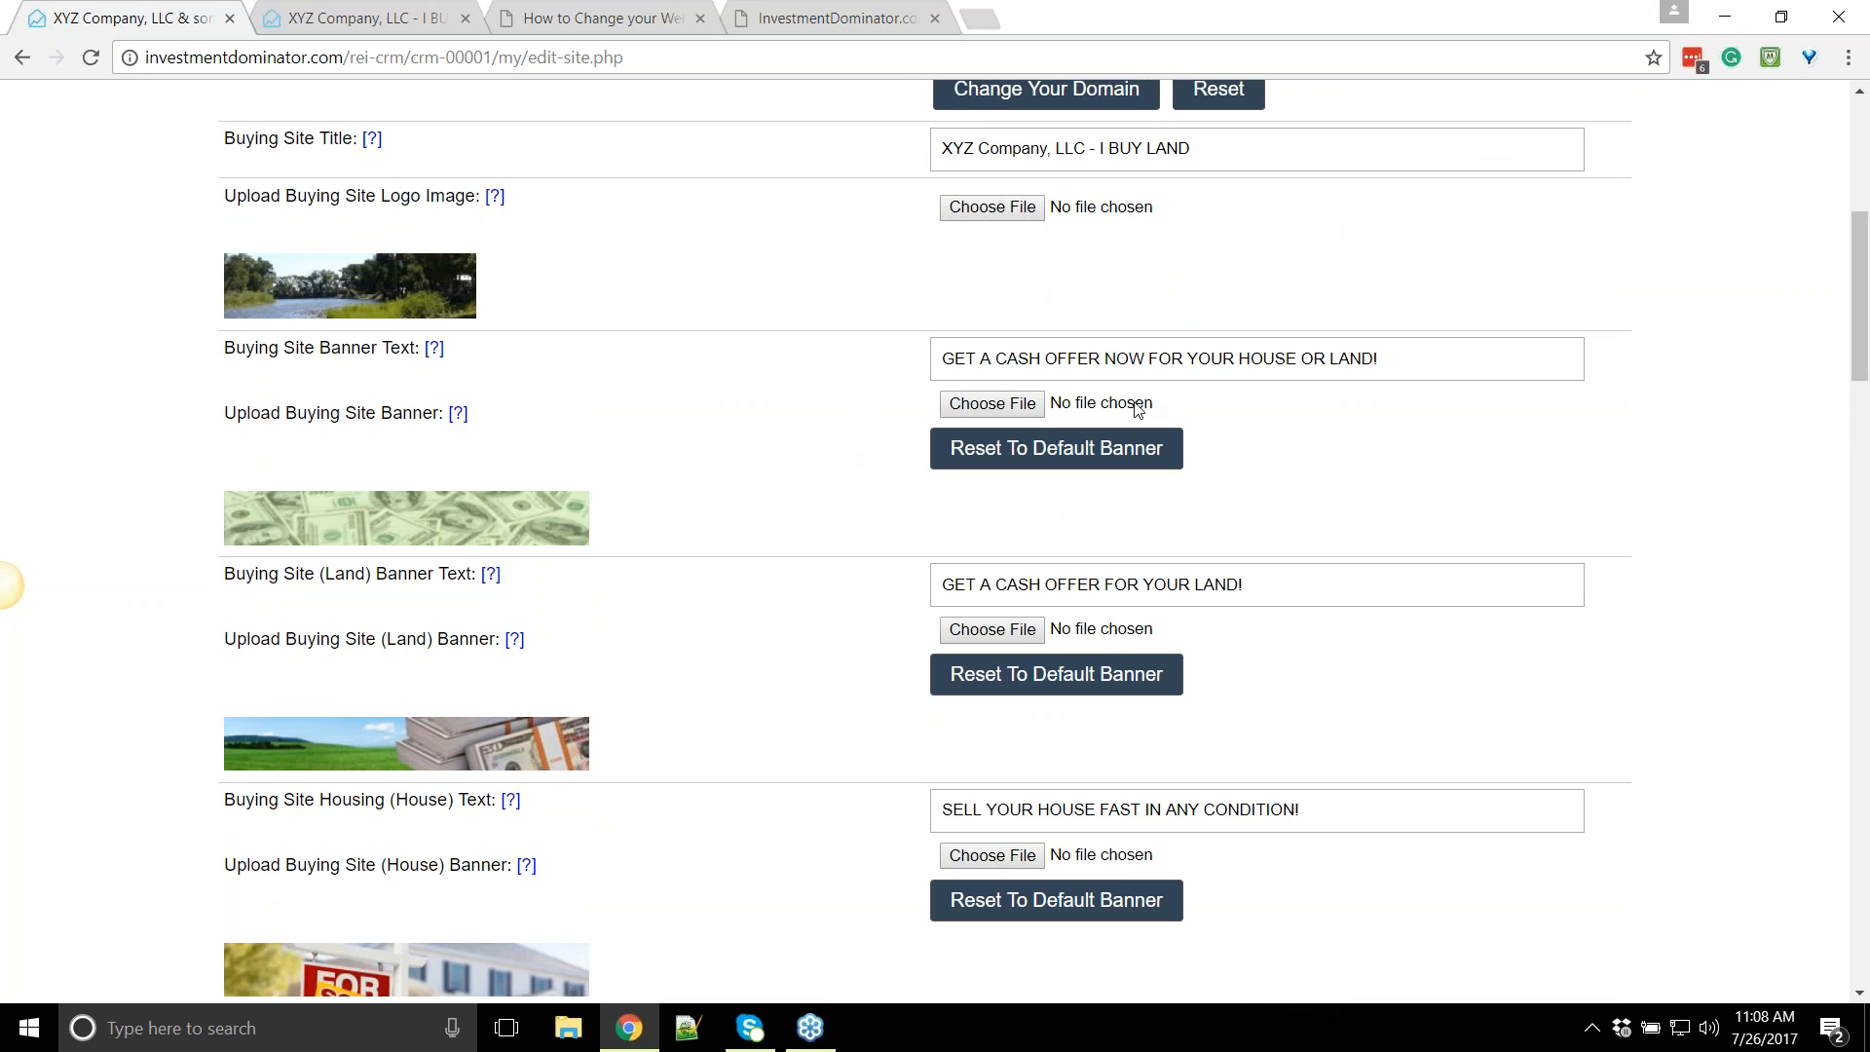
{"action": "scroll", "coordinate": [1223, 505], "scroll_direction": "down", "scroll_amount": 2}
{"action": "scroll", "coordinate": [1182, 522], "scroll_direction": "up", "scroll_amount": 3}
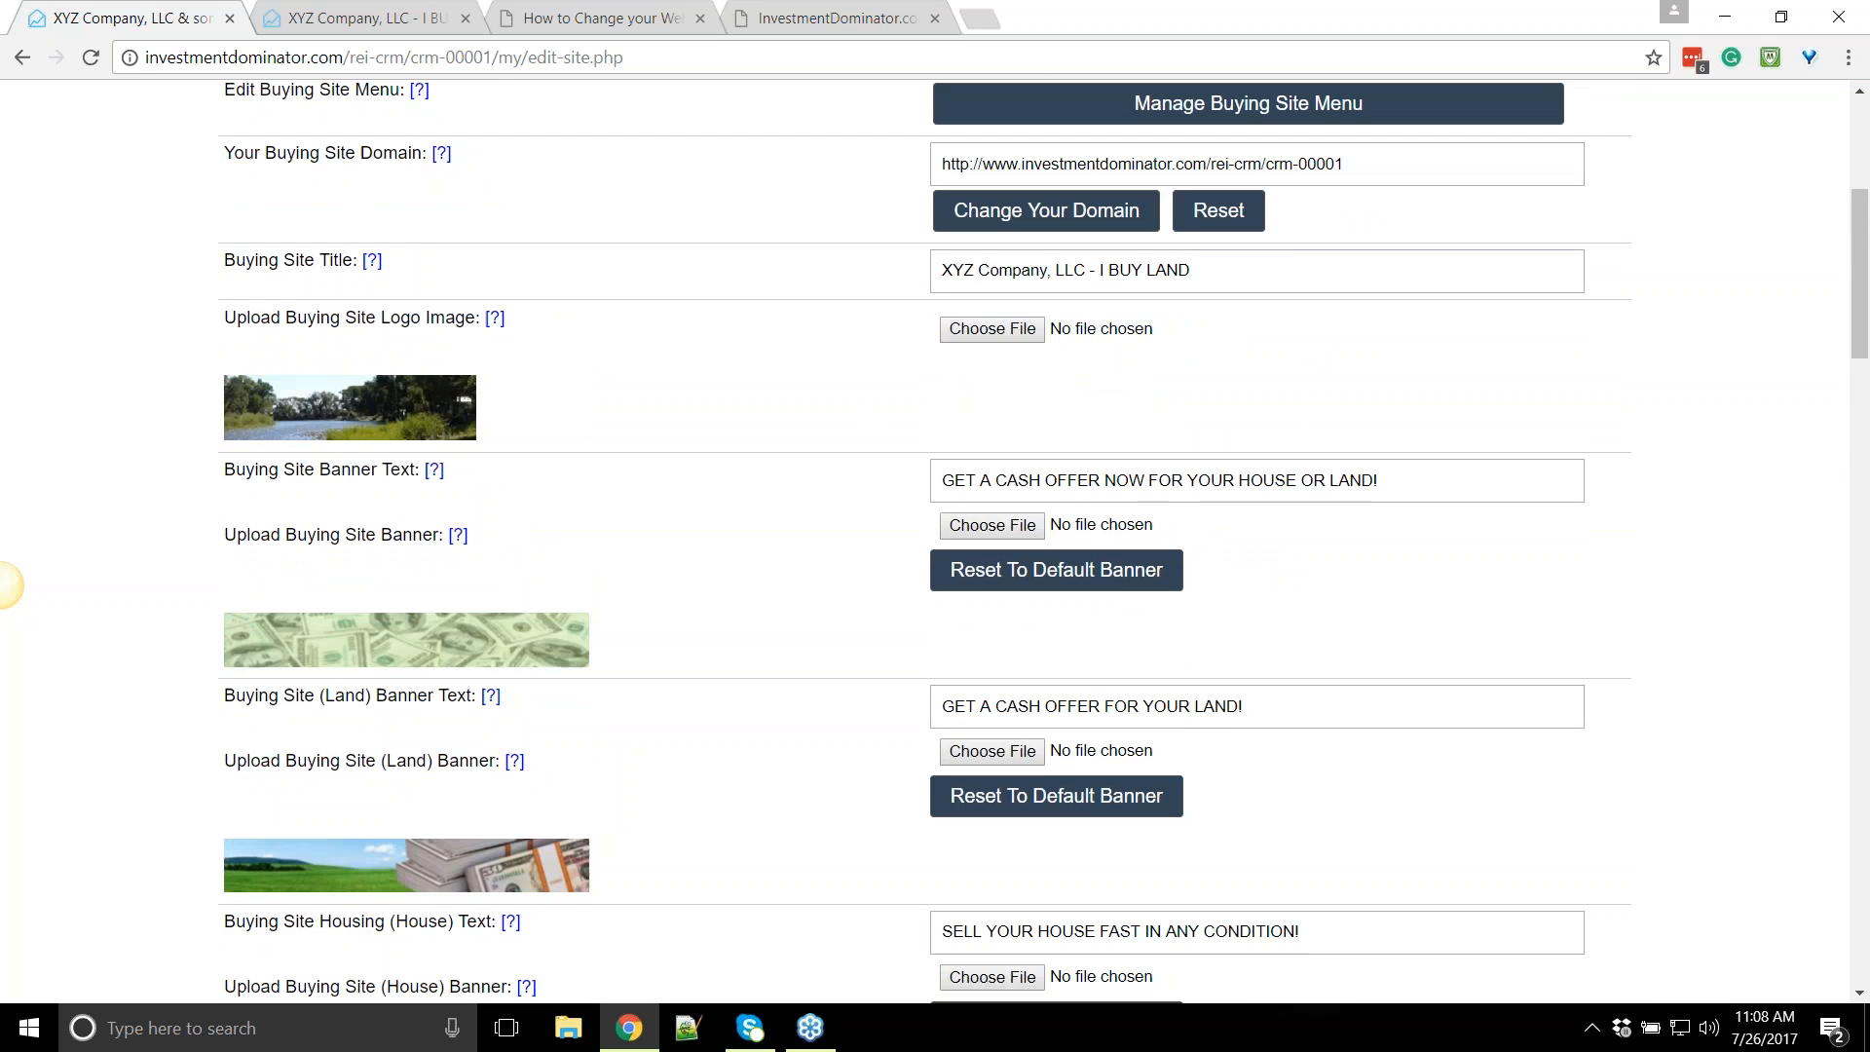
{"action": "scroll", "coordinate": [1184, 516], "scroll_direction": "up", "scroll_amount": 4}
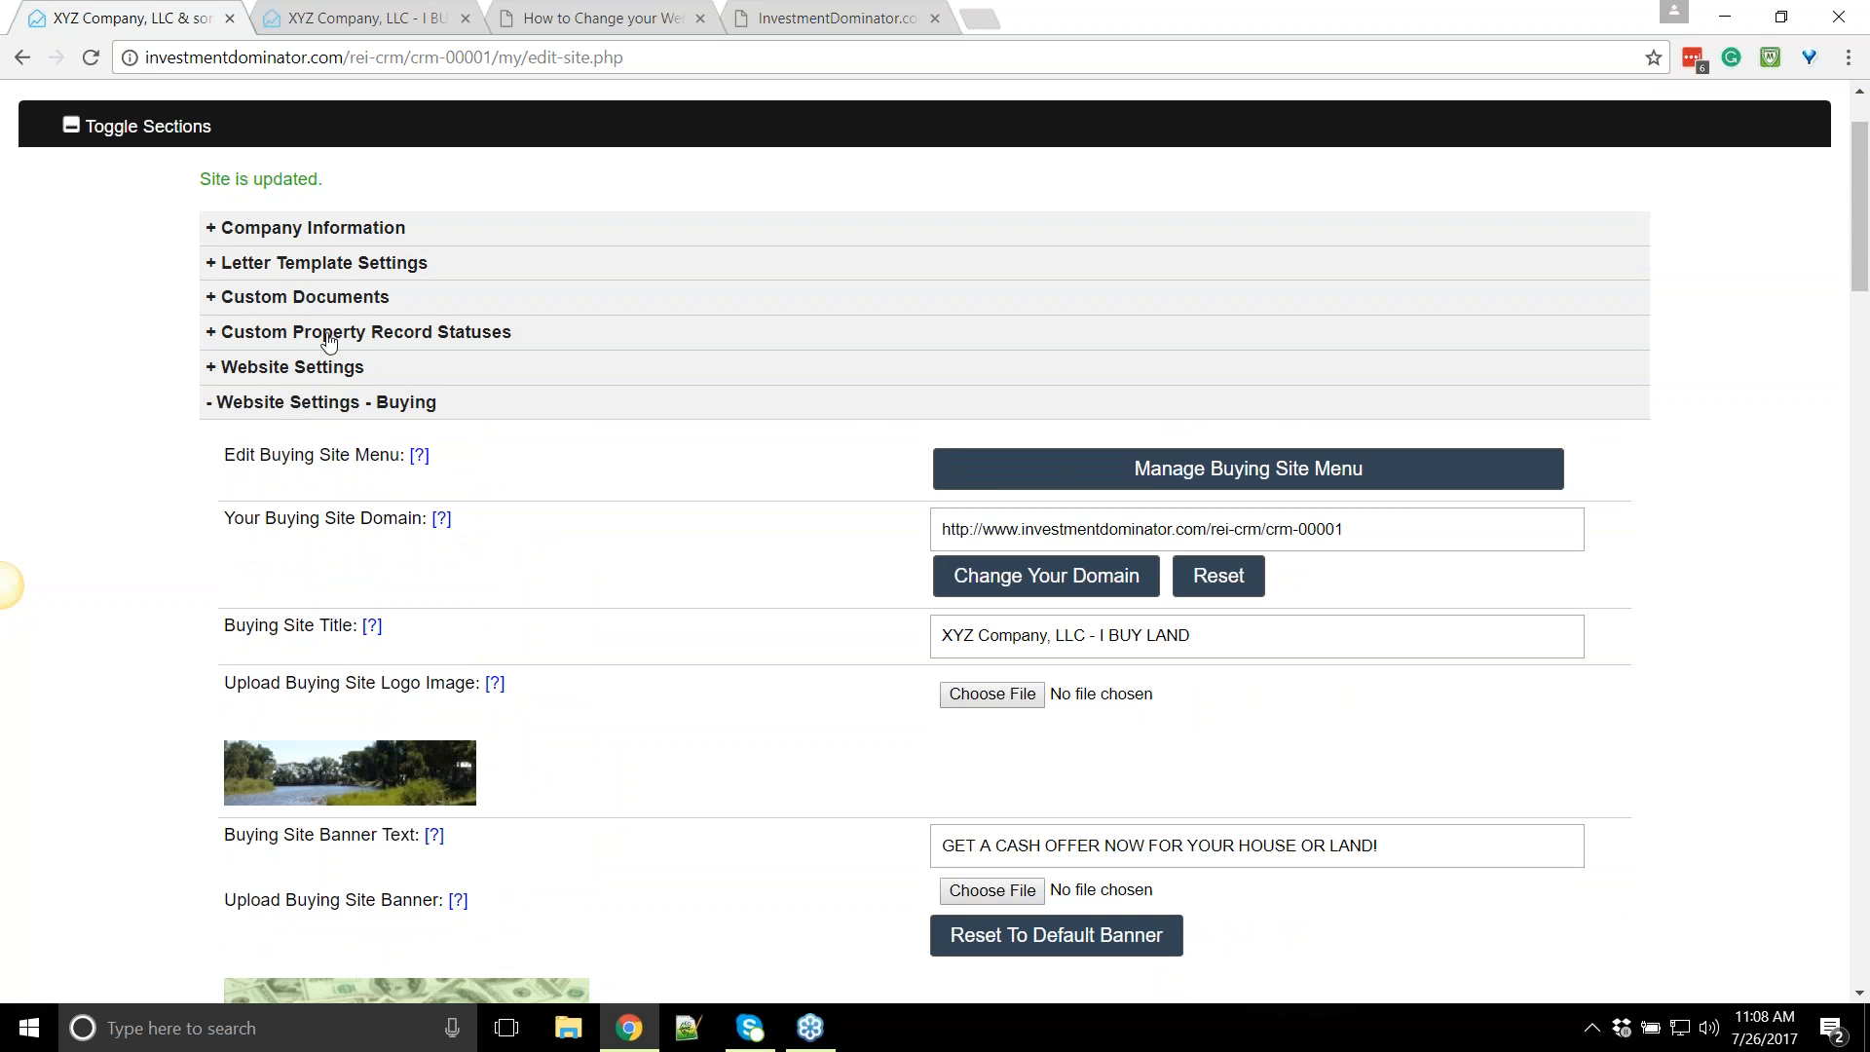
{"action": "left_click", "coordinate": [383, 349]}
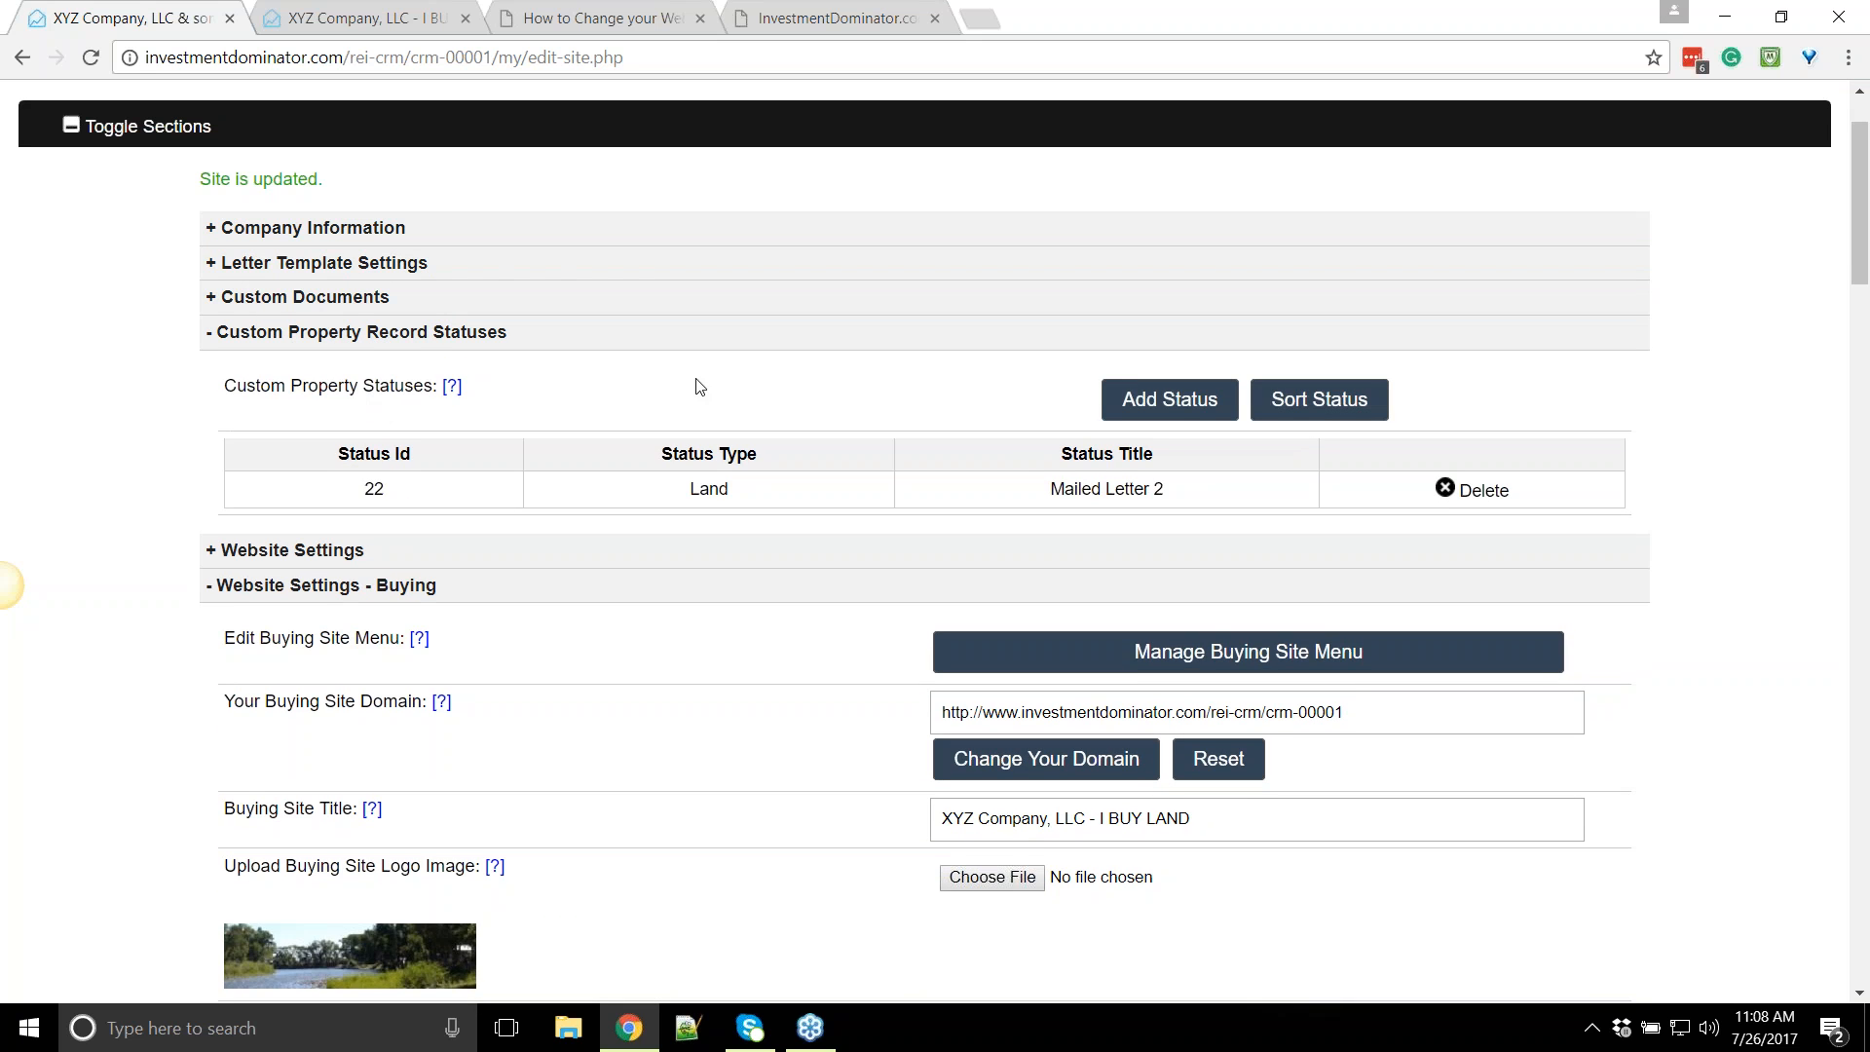
{"action": "left_click", "coordinate": [381, 337]}
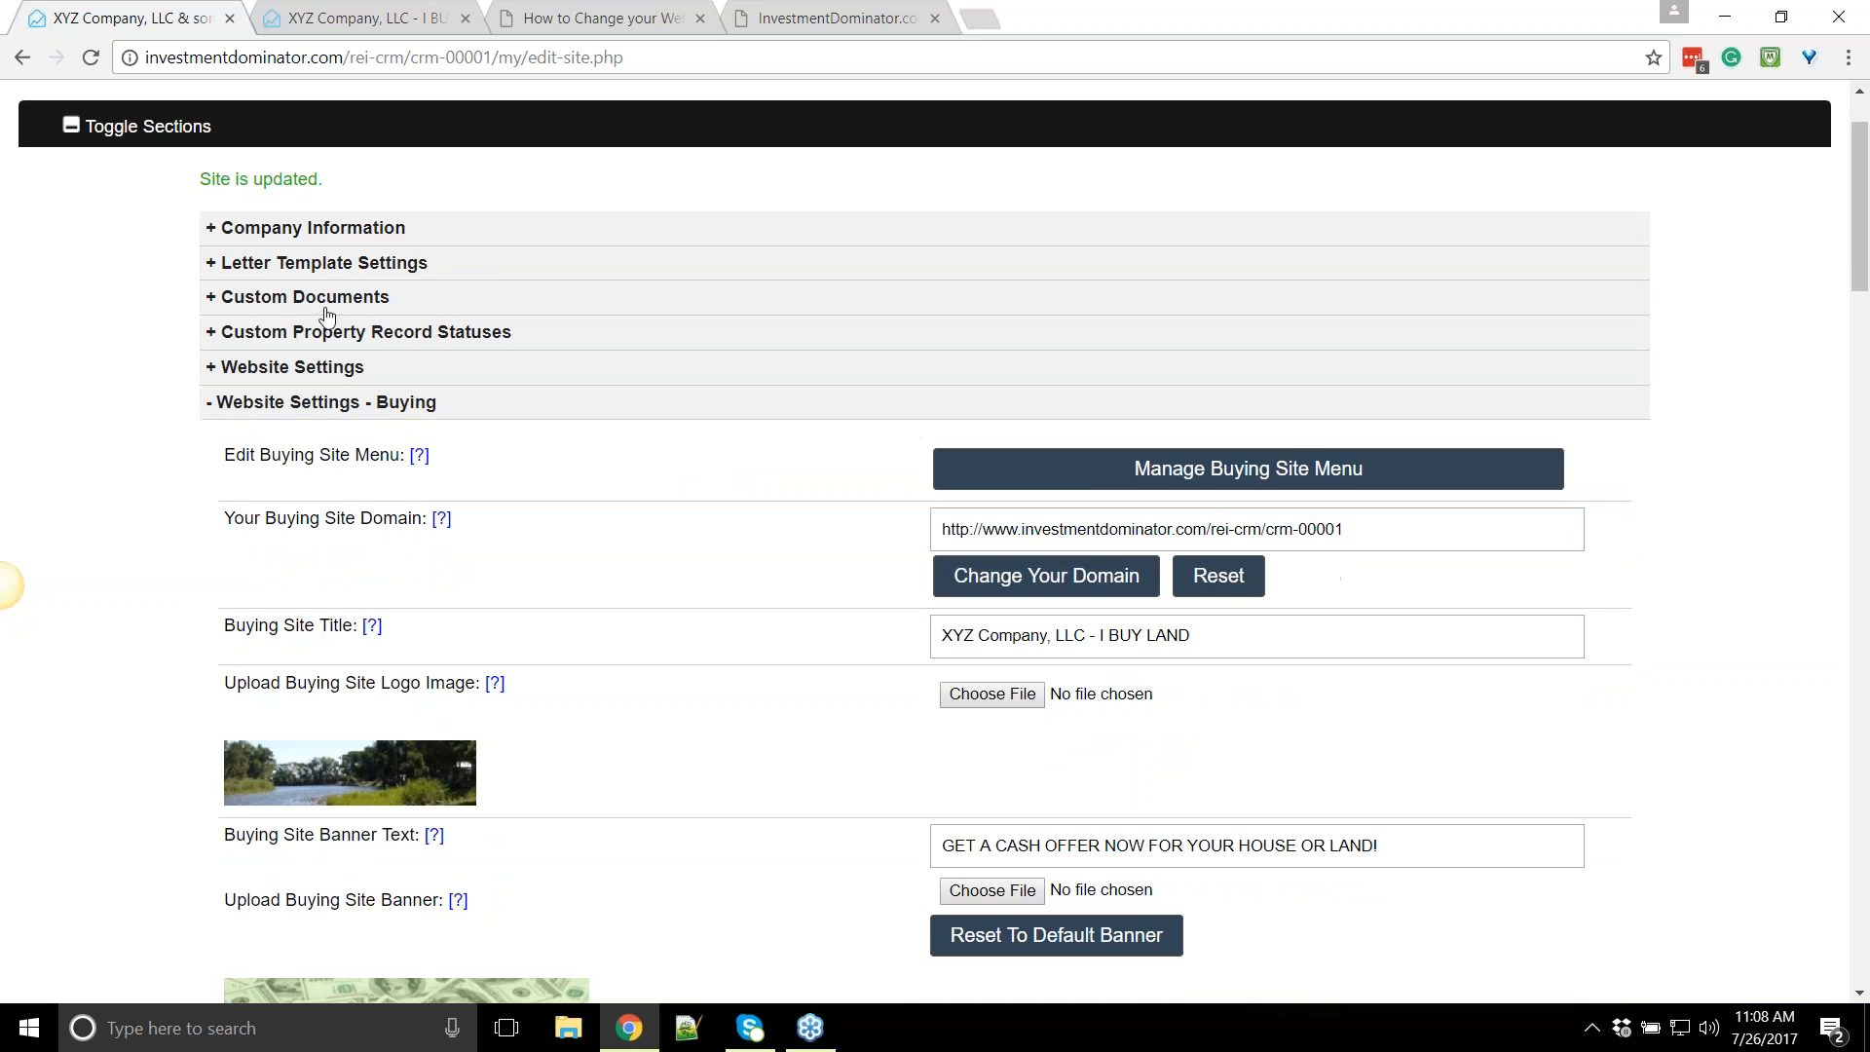
Reset both the header menu and the footer menu of the buying site to their defaults and save
{"action": "left_click", "coordinate": [1285, 470]}
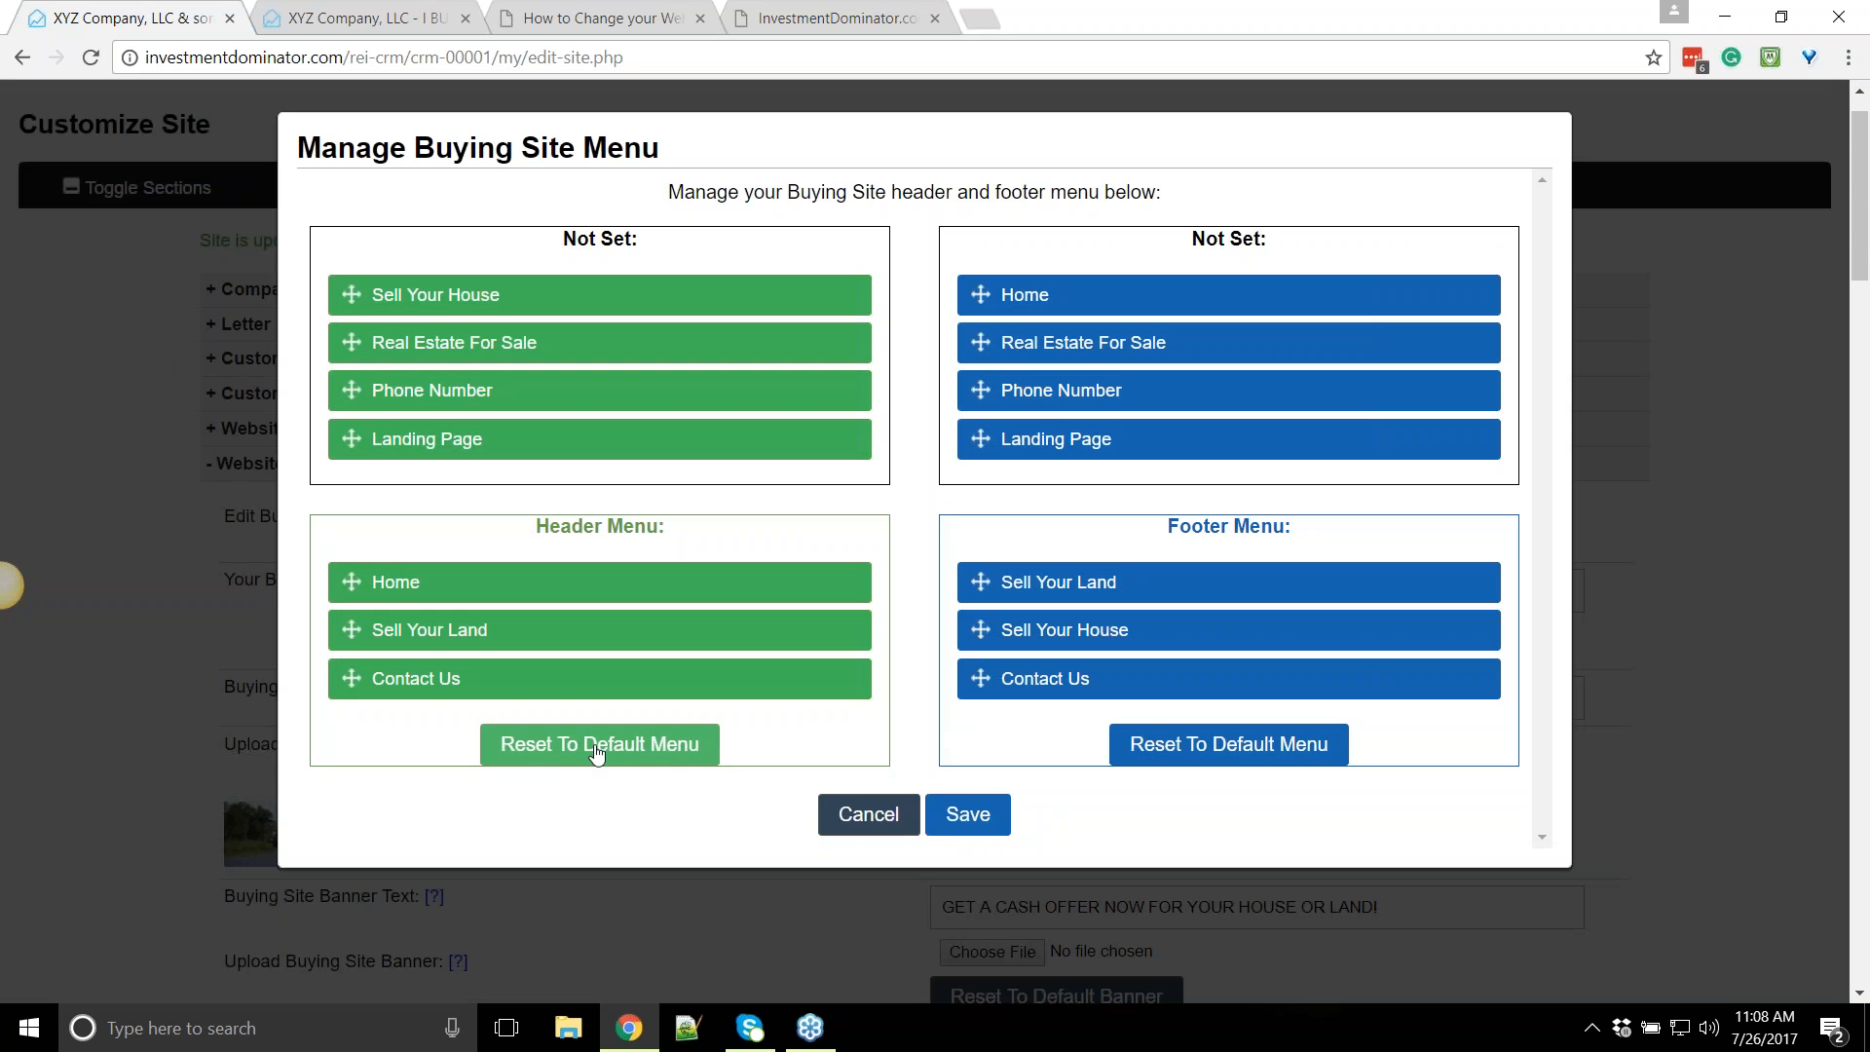
{"action": "left_click", "coordinate": [575, 752]}
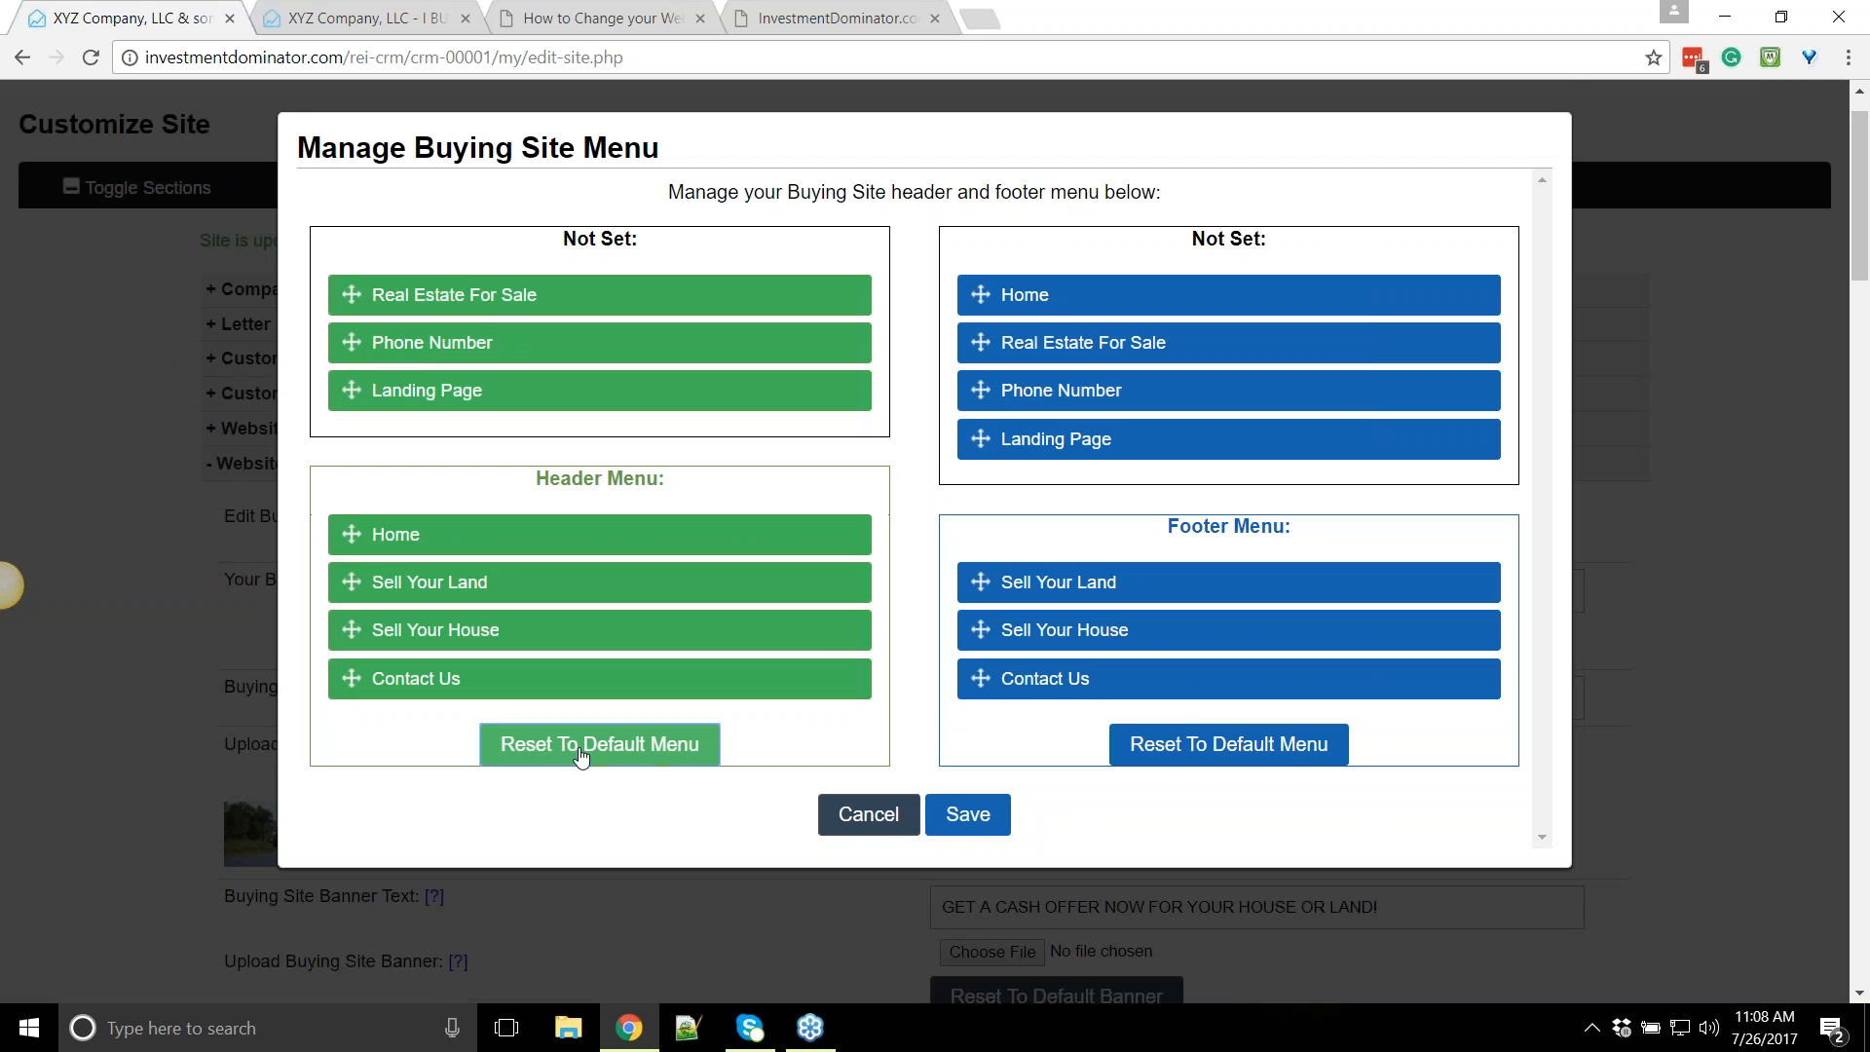
{"action": "left_click", "coordinate": [1194, 742]}
{"action": "left_click", "coordinate": [964, 830]}
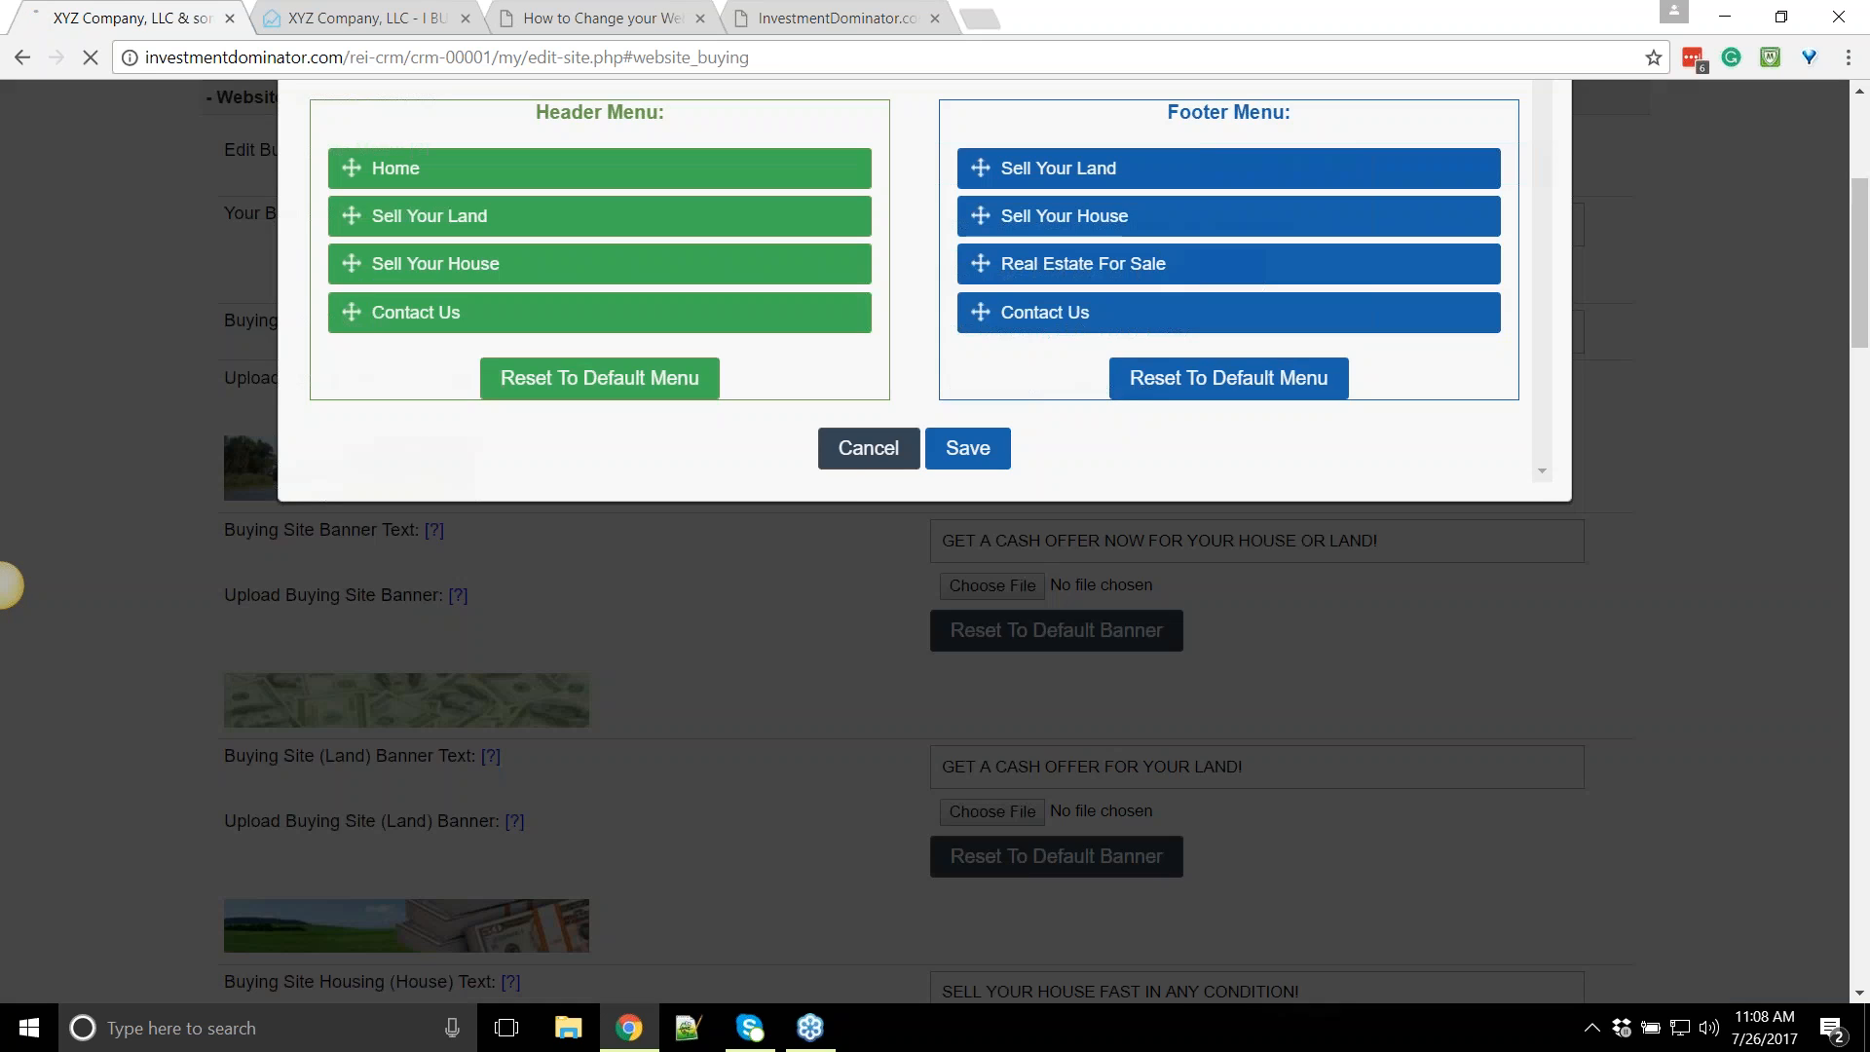
Check the header menu, house links and welcome text on the live buying site's homepage
{"action": "left_click", "coordinate": [390, 19]}
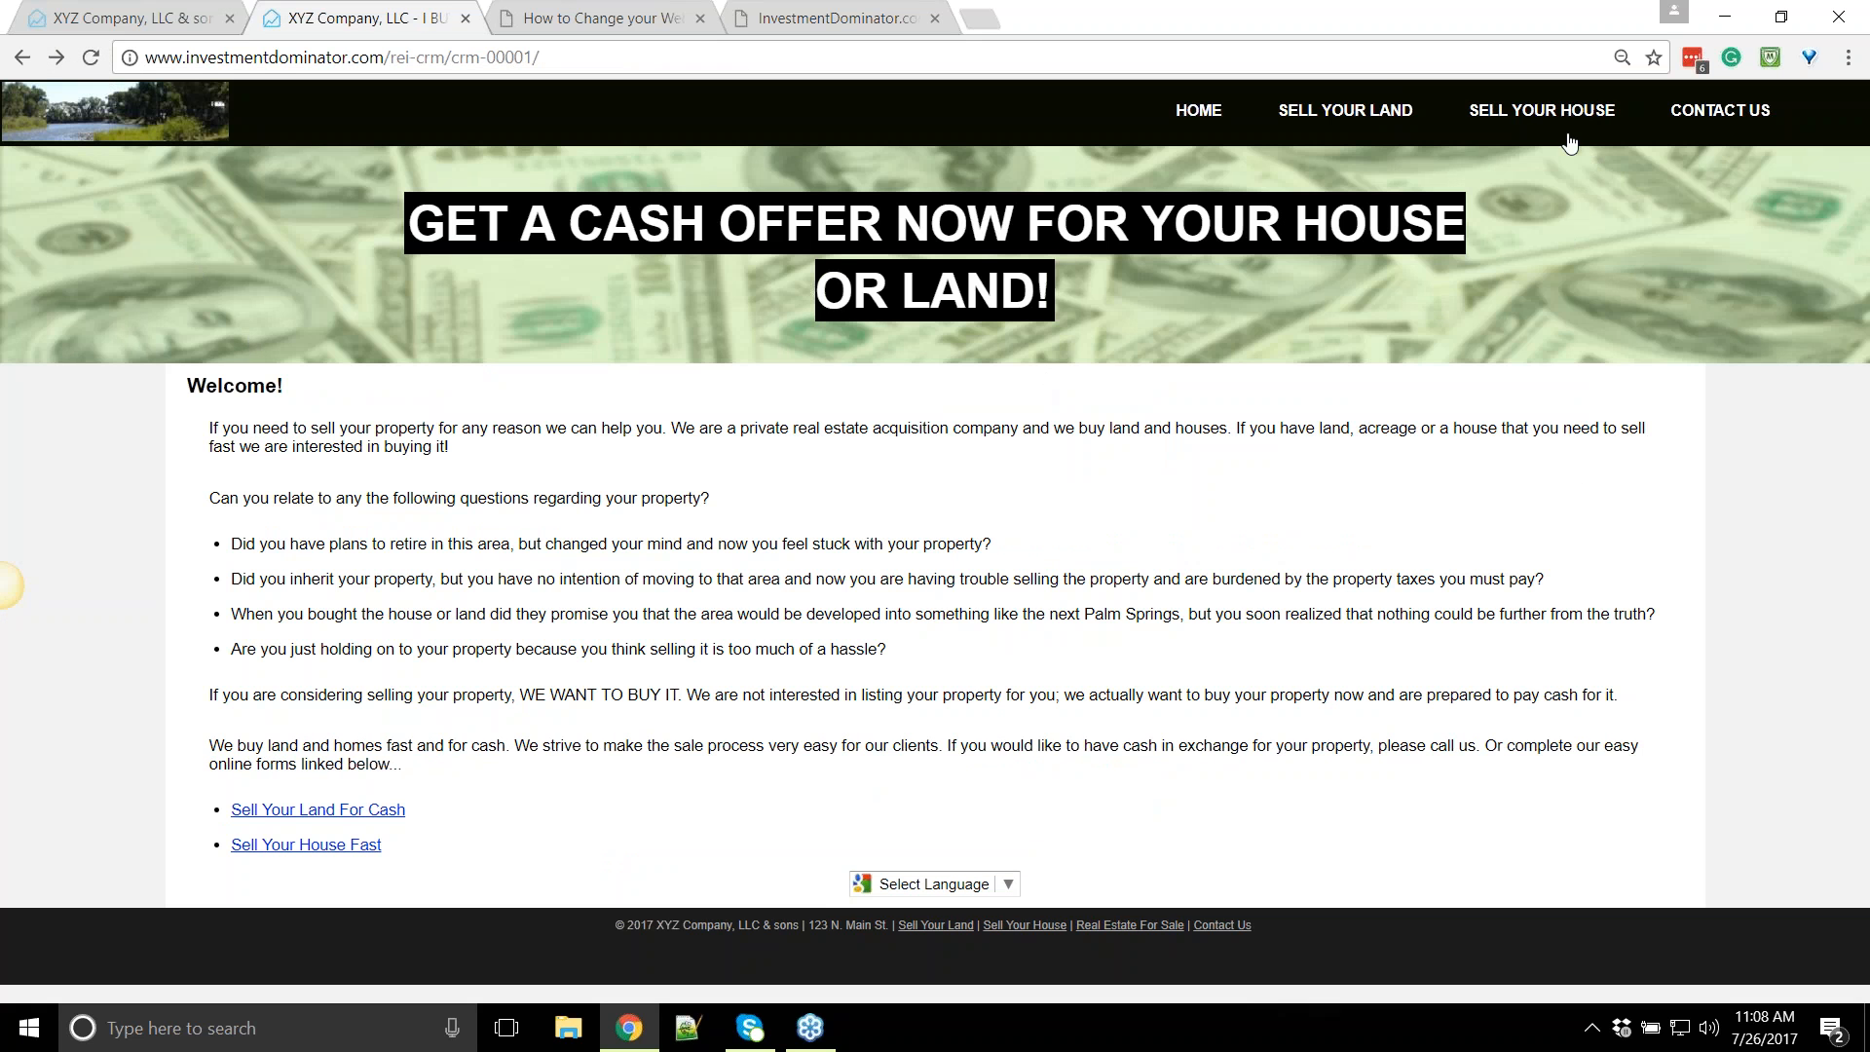
{"action": "left_click_drag", "start_coordinate": [388, 845], "coordinate": [240, 846]}
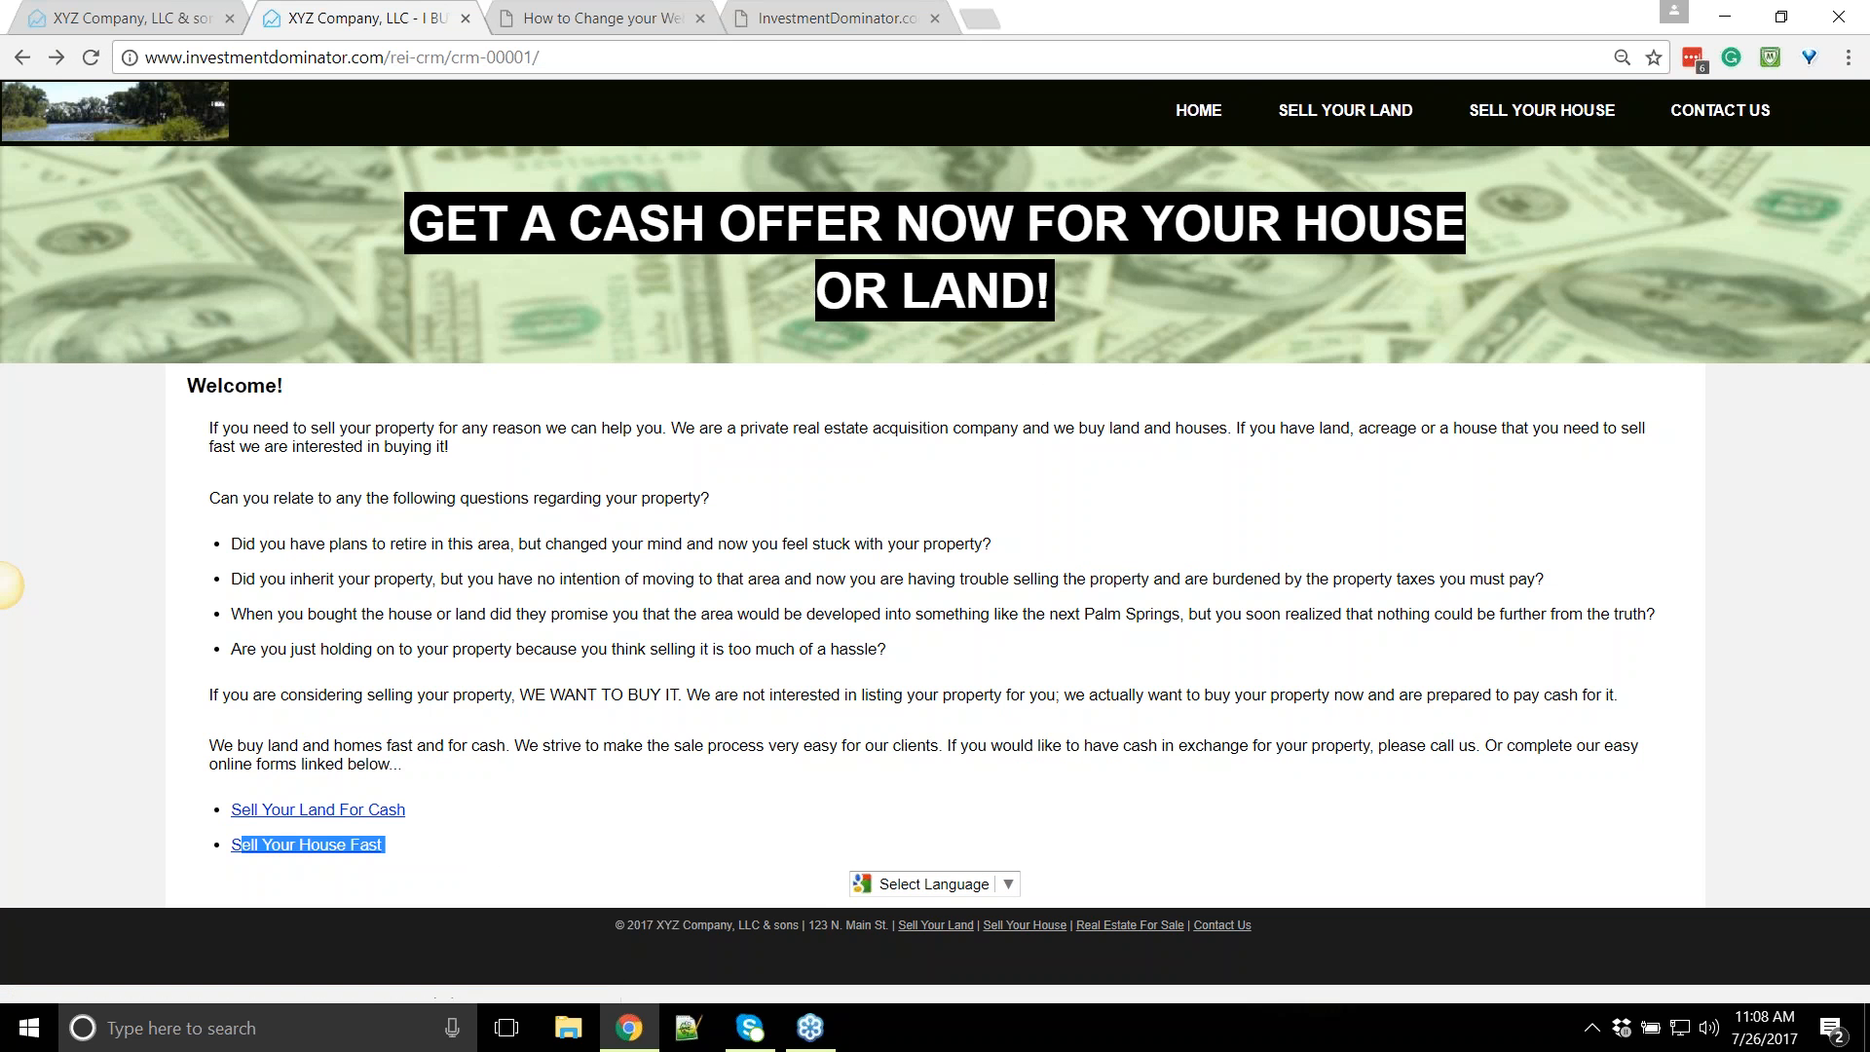
{"action": "left_click_drag", "start_coordinate": [1222, 431], "coordinate": [1193, 428]}
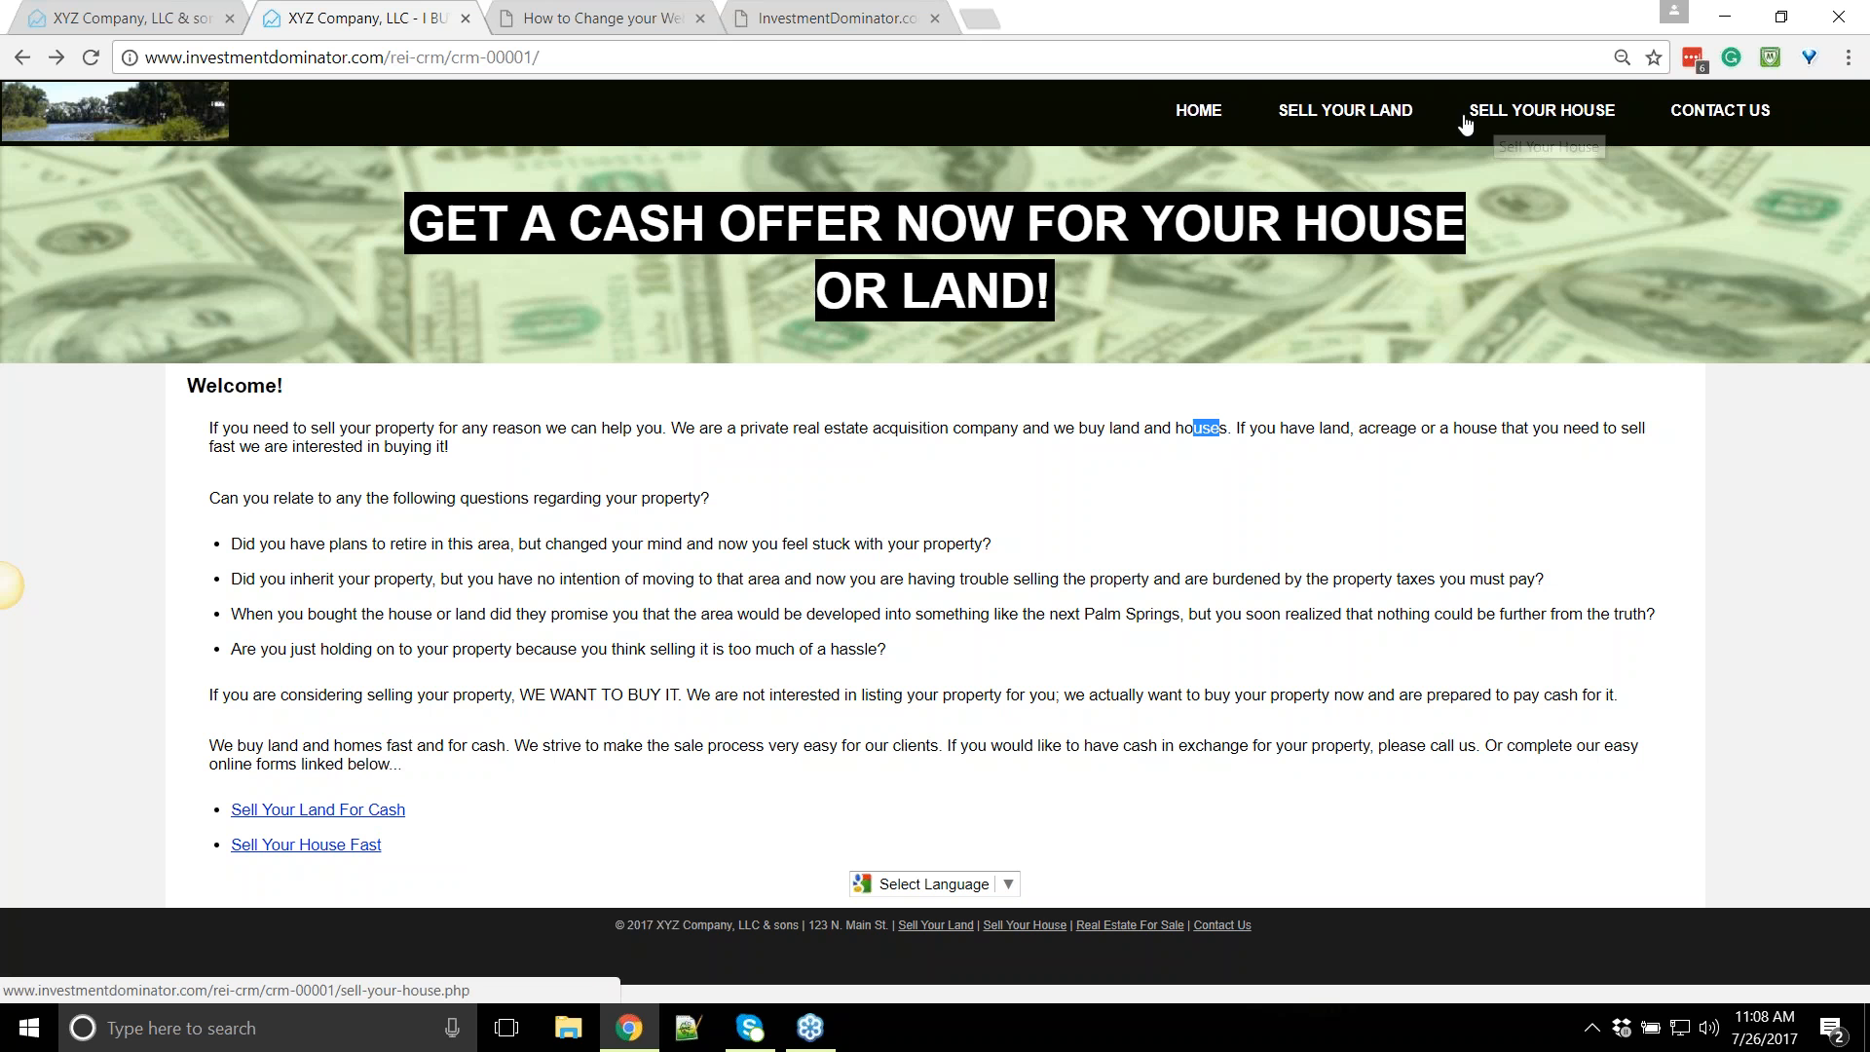
{"action": "left_click", "coordinate": [1444, 501]}
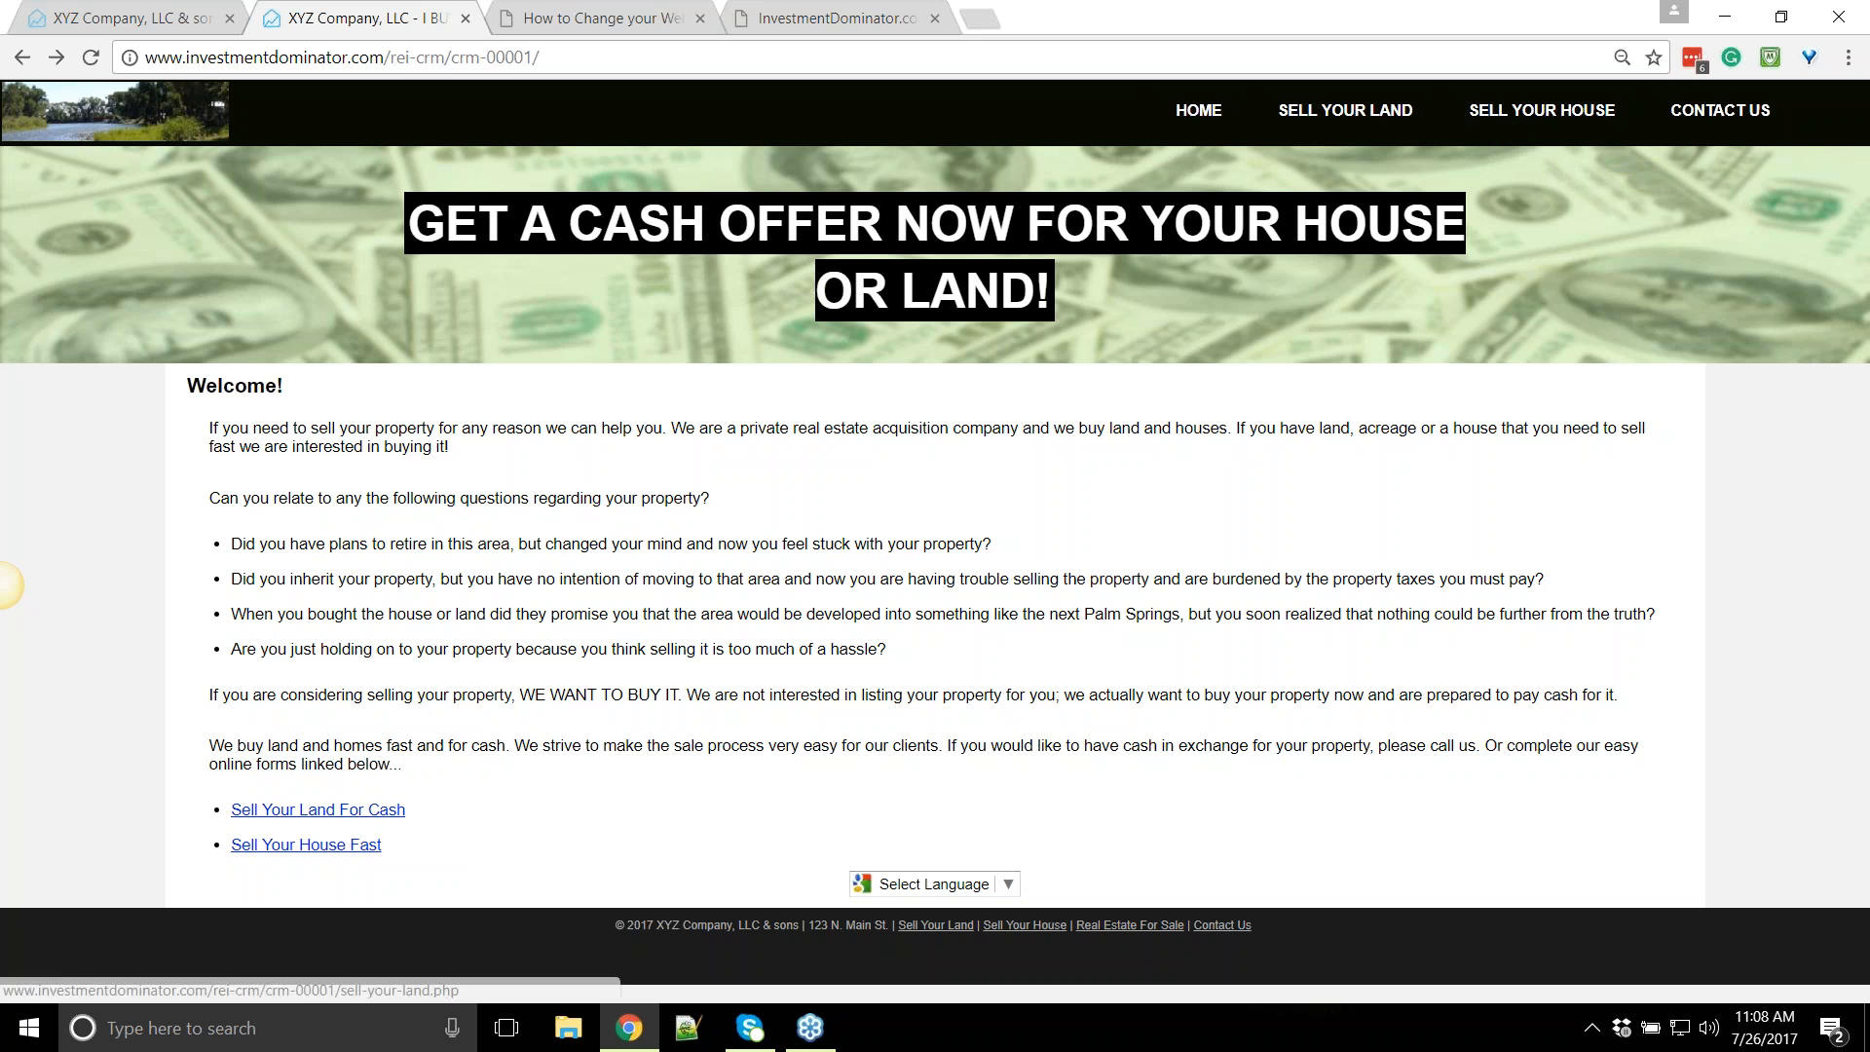
Open the live Sell Your Land page and examine its address, banner and embedded video
{"action": "left_click", "coordinate": [1323, 115]}
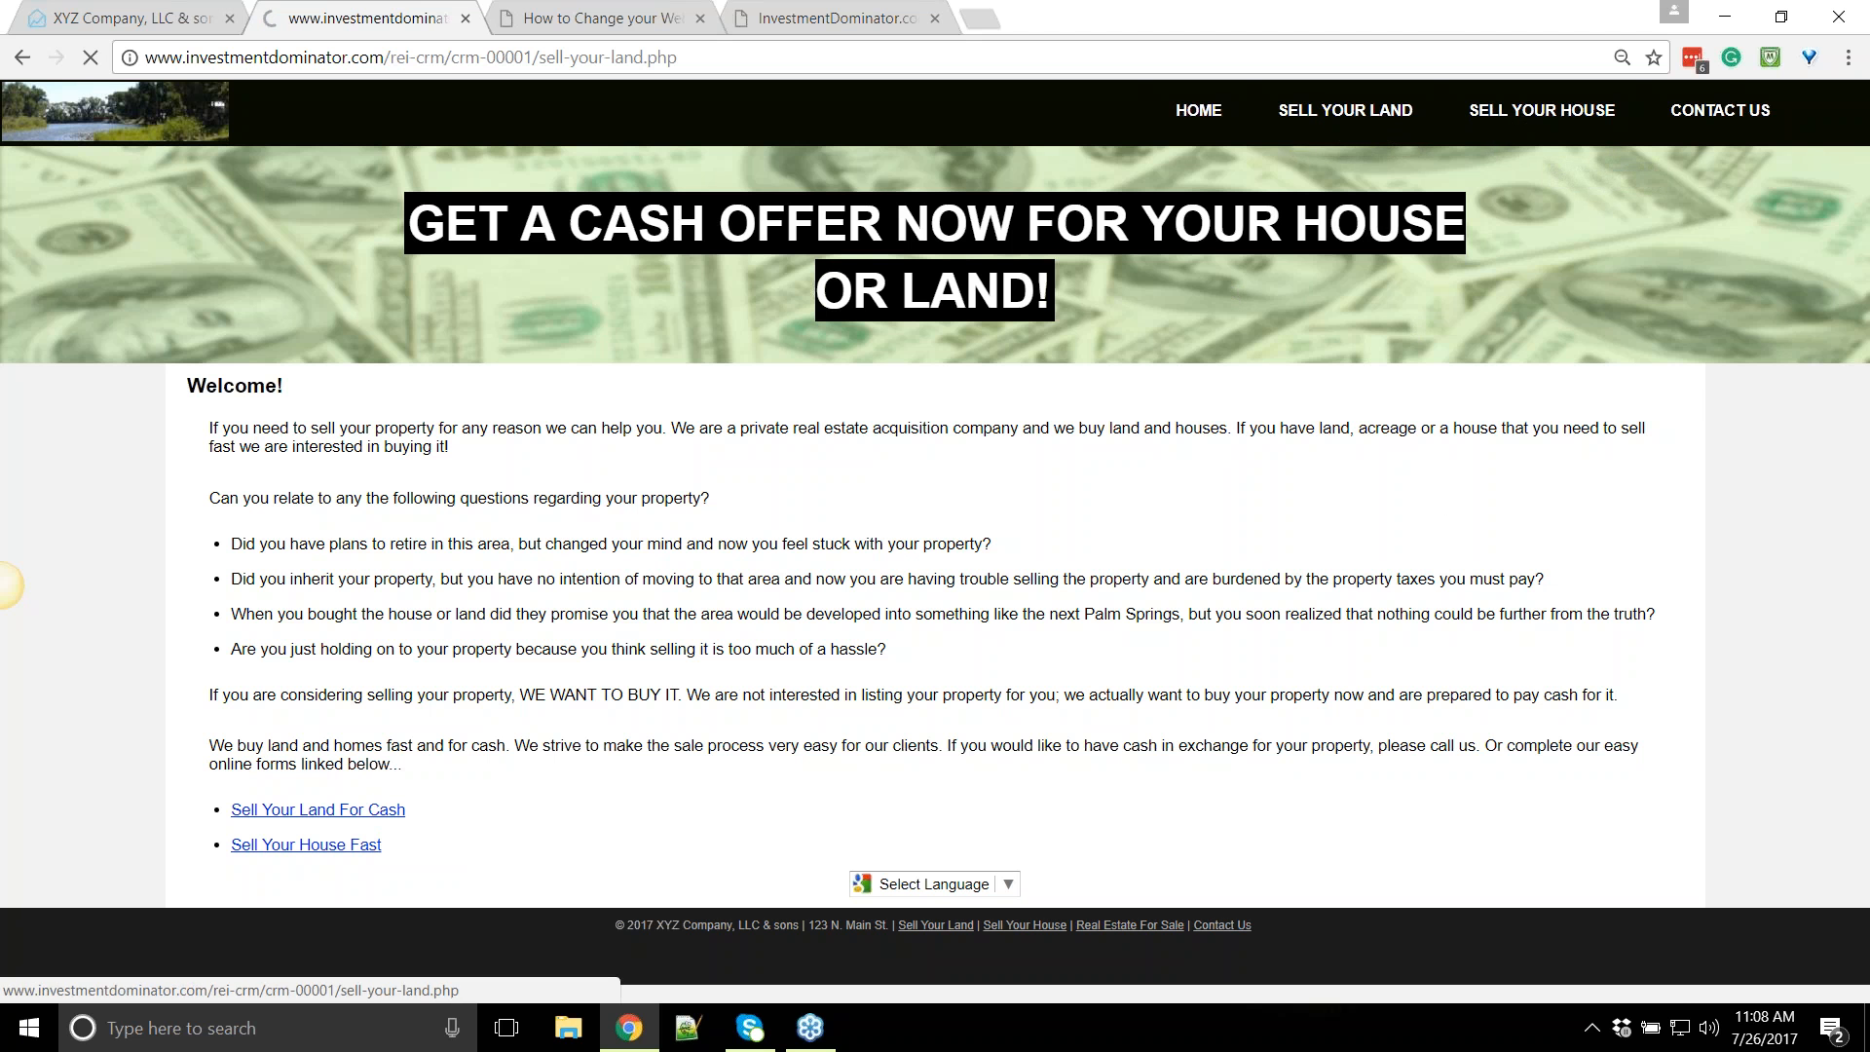
{"action": "scroll", "coordinate": [1087, 589], "scroll_direction": "down", "scroll_amount": 1}
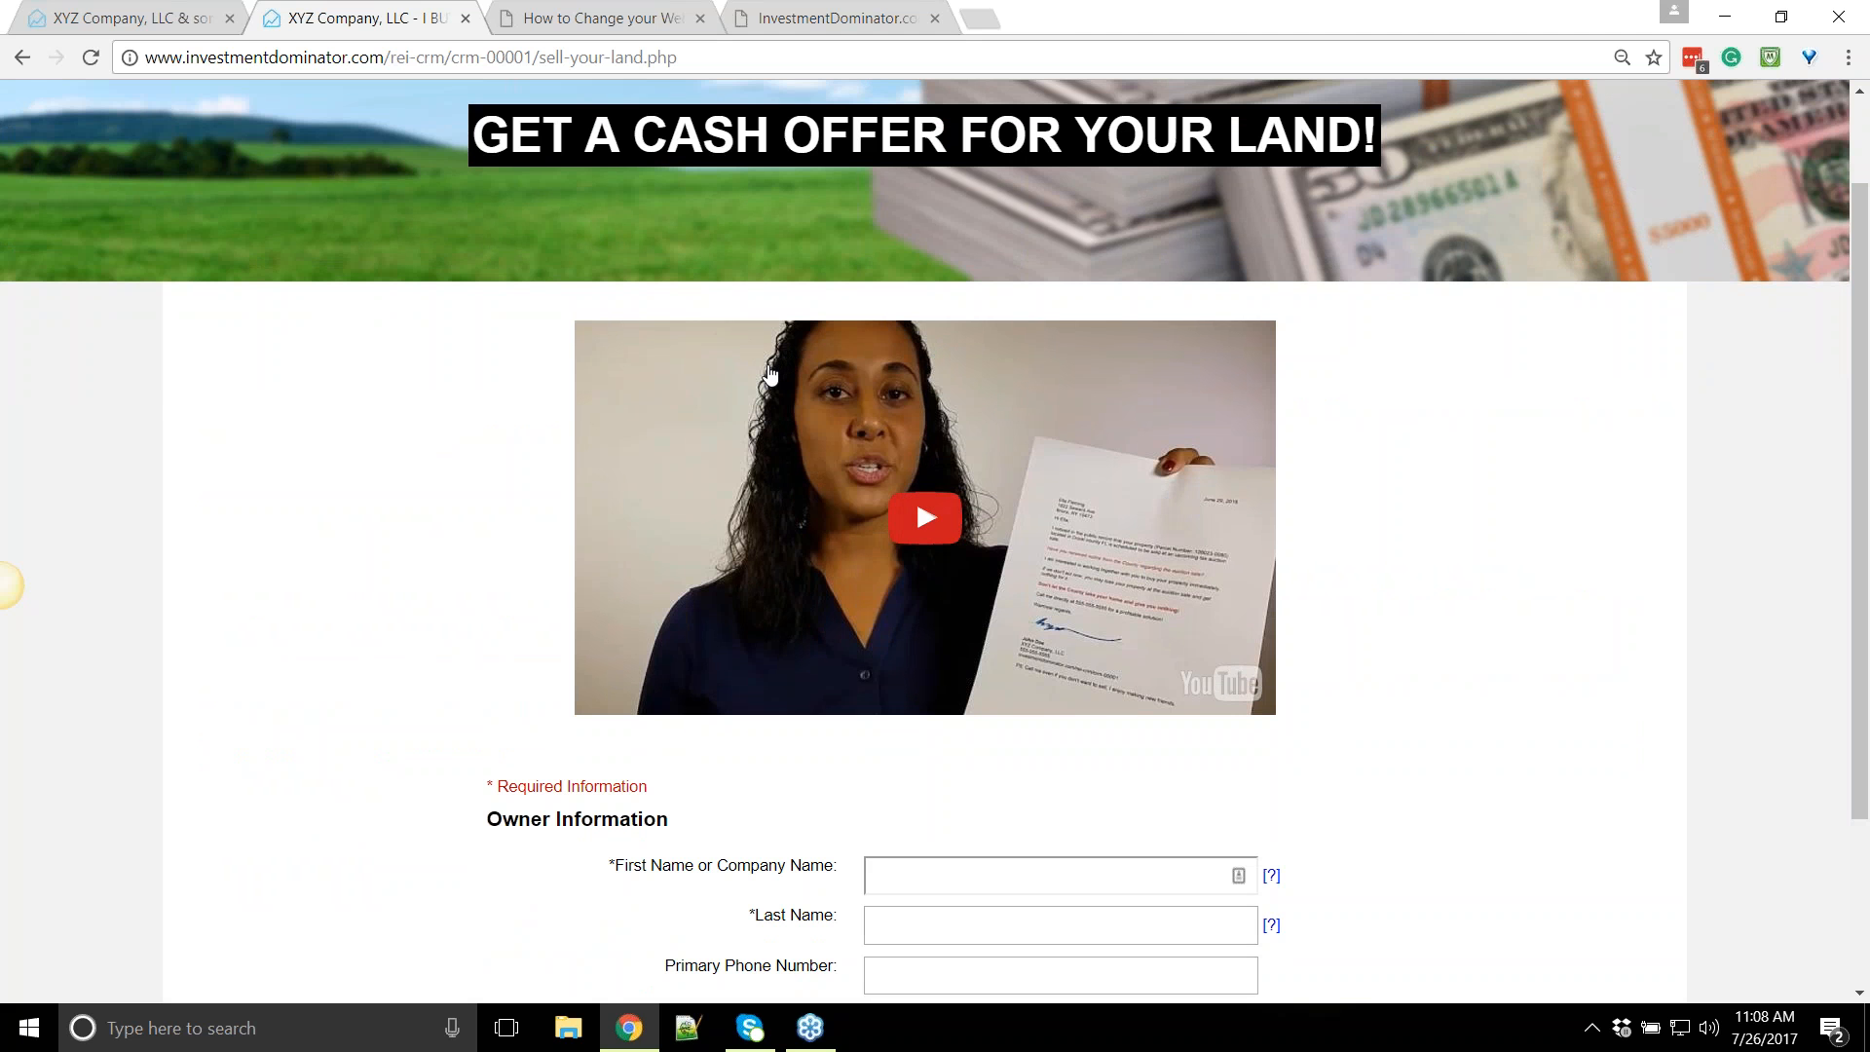
{"action": "scroll", "coordinate": [517, 129], "scroll_direction": "up", "scroll_amount": 1}
{"action": "left_click_drag", "start_coordinate": [539, 59], "coordinate": [617, 60]}
{"action": "left_click", "coordinate": [413, 322]}
Return to the Website Settings - Buying section and locate the Sell Your Land Page Text editor
{"action": "left_click", "coordinate": [102, 14]}
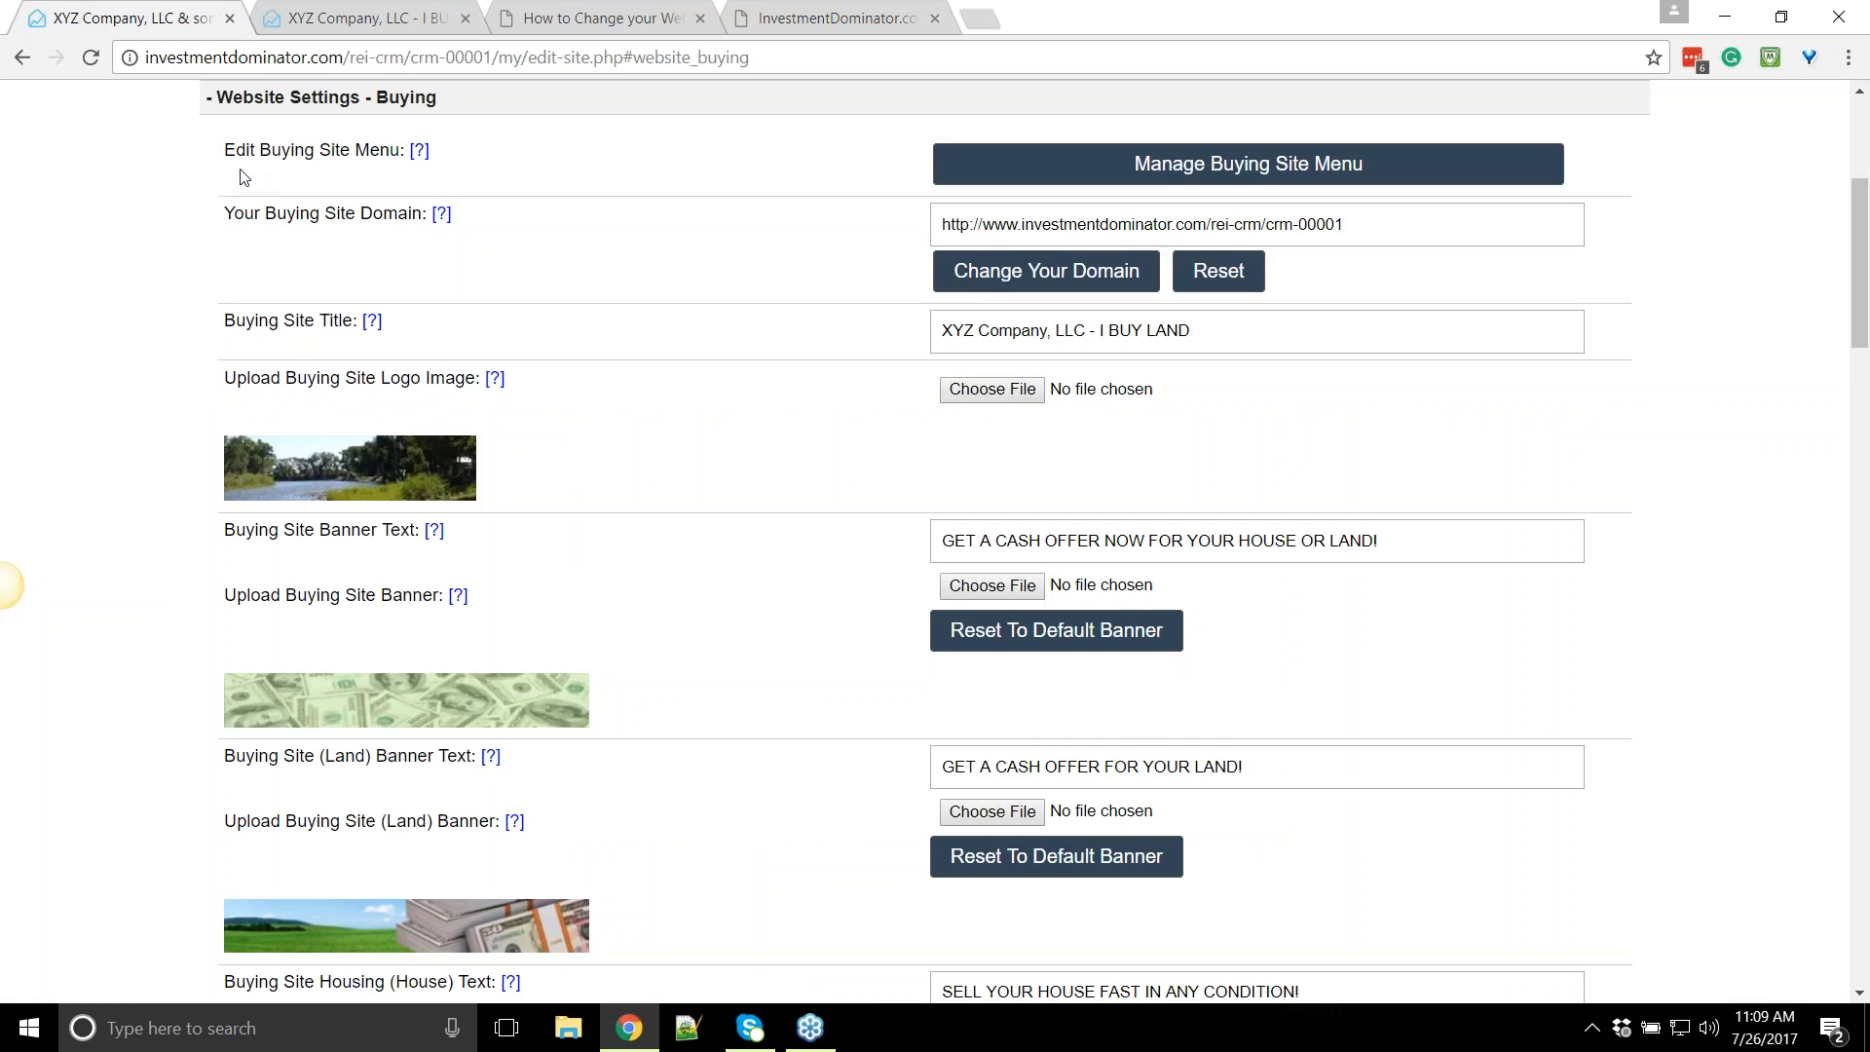
{"action": "scroll", "coordinate": [592, 517], "scroll_direction": "down", "scroll_amount": 2}
{"action": "scroll", "coordinate": [500, 507], "scroll_direction": "up", "scroll_amount": 5}
{"action": "scroll", "coordinate": [530, 517], "scroll_direction": "up", "scroll_amount": 2}
{"action": "left_click", "coordinate": [534, 523]}
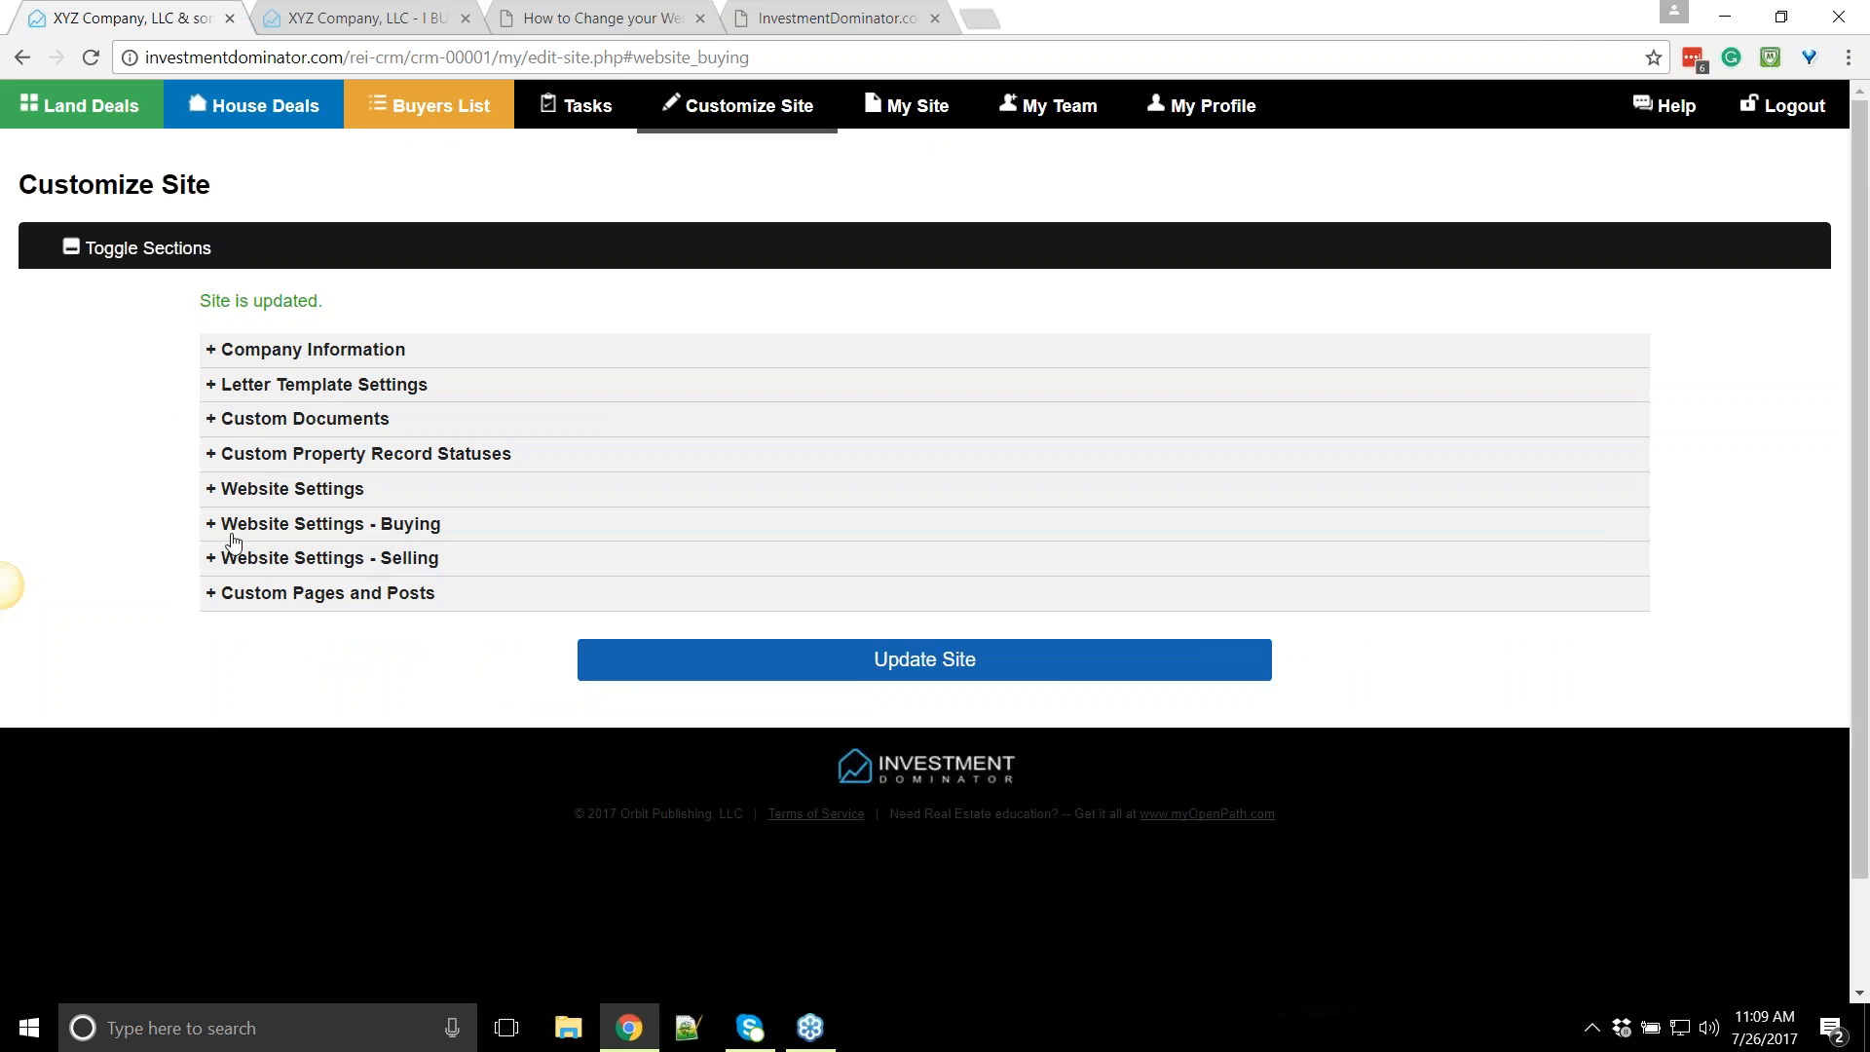
{"action": "left_click", "coordinate": [409, 528]}
{"action": "scroll", "coordinate": [484, 550], "scroll_direction": "down", "scroll_amount": 10}
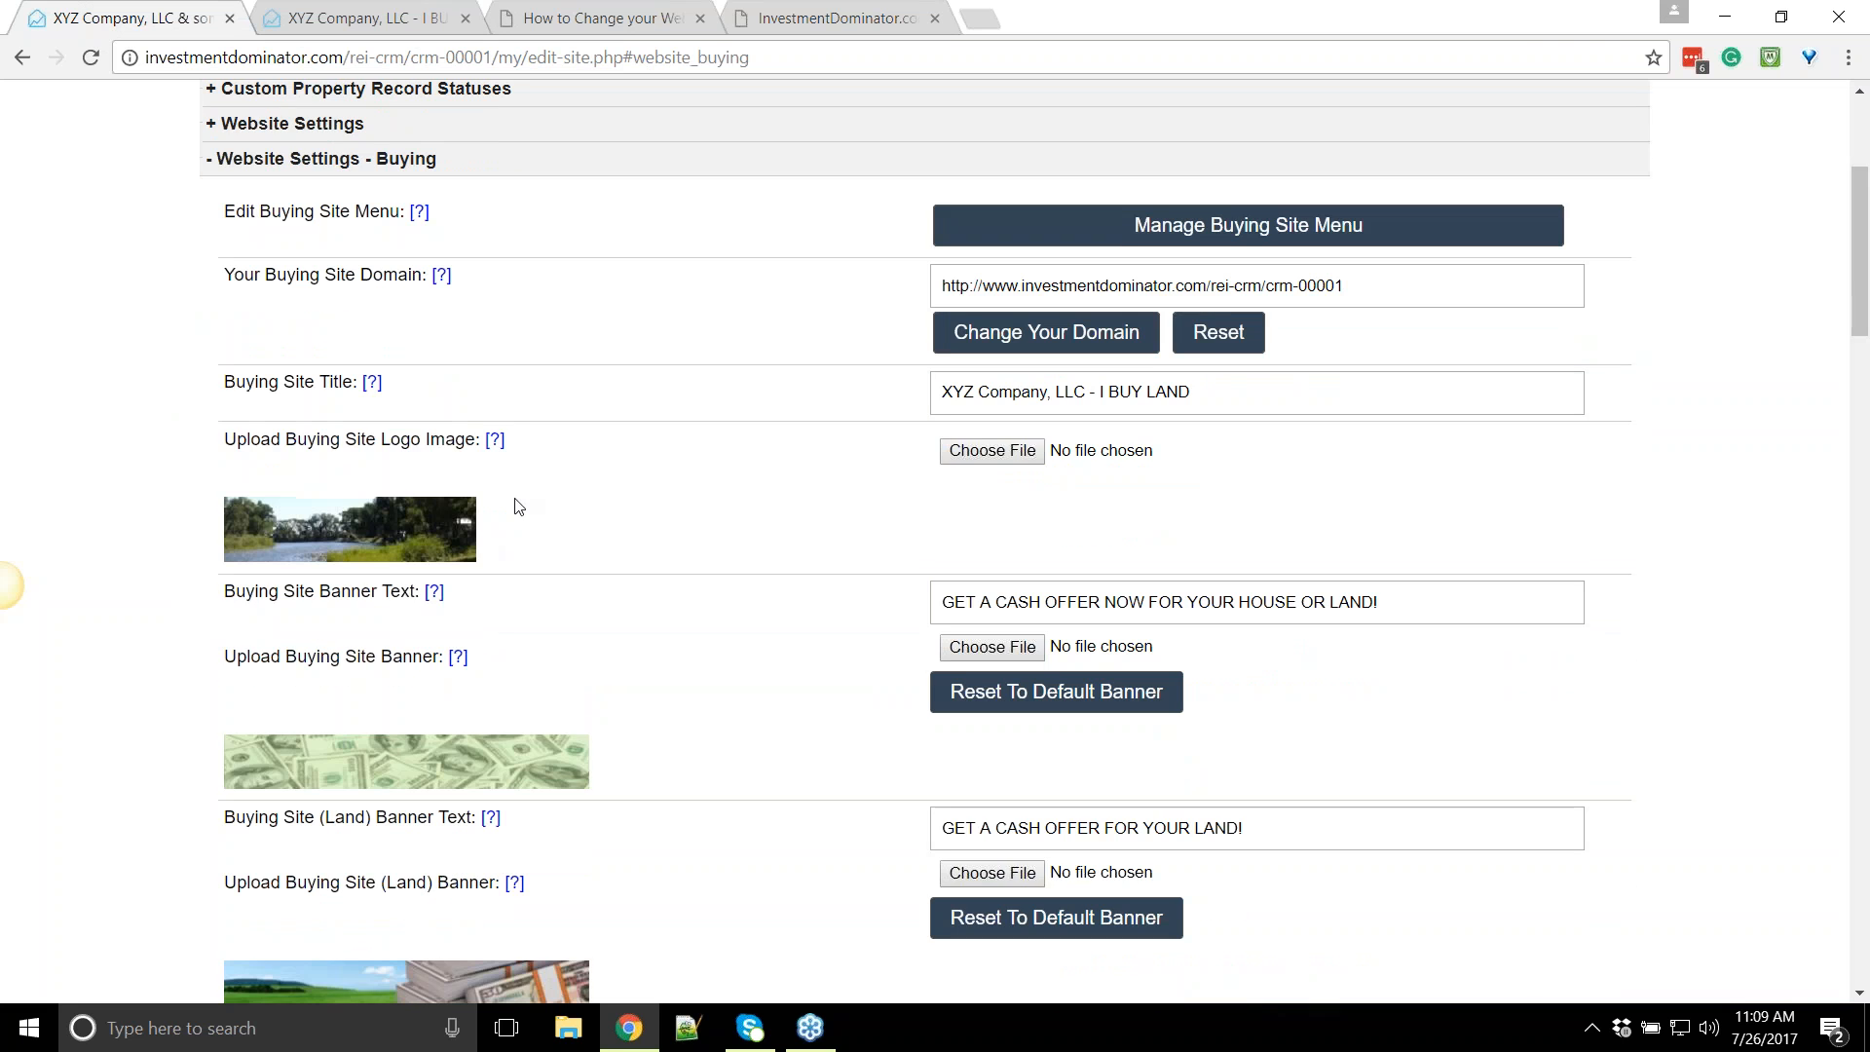
{"action": "scroll", "coordinate": [424, 523], "scroll_direction": "down", "scroll_amount": 5}
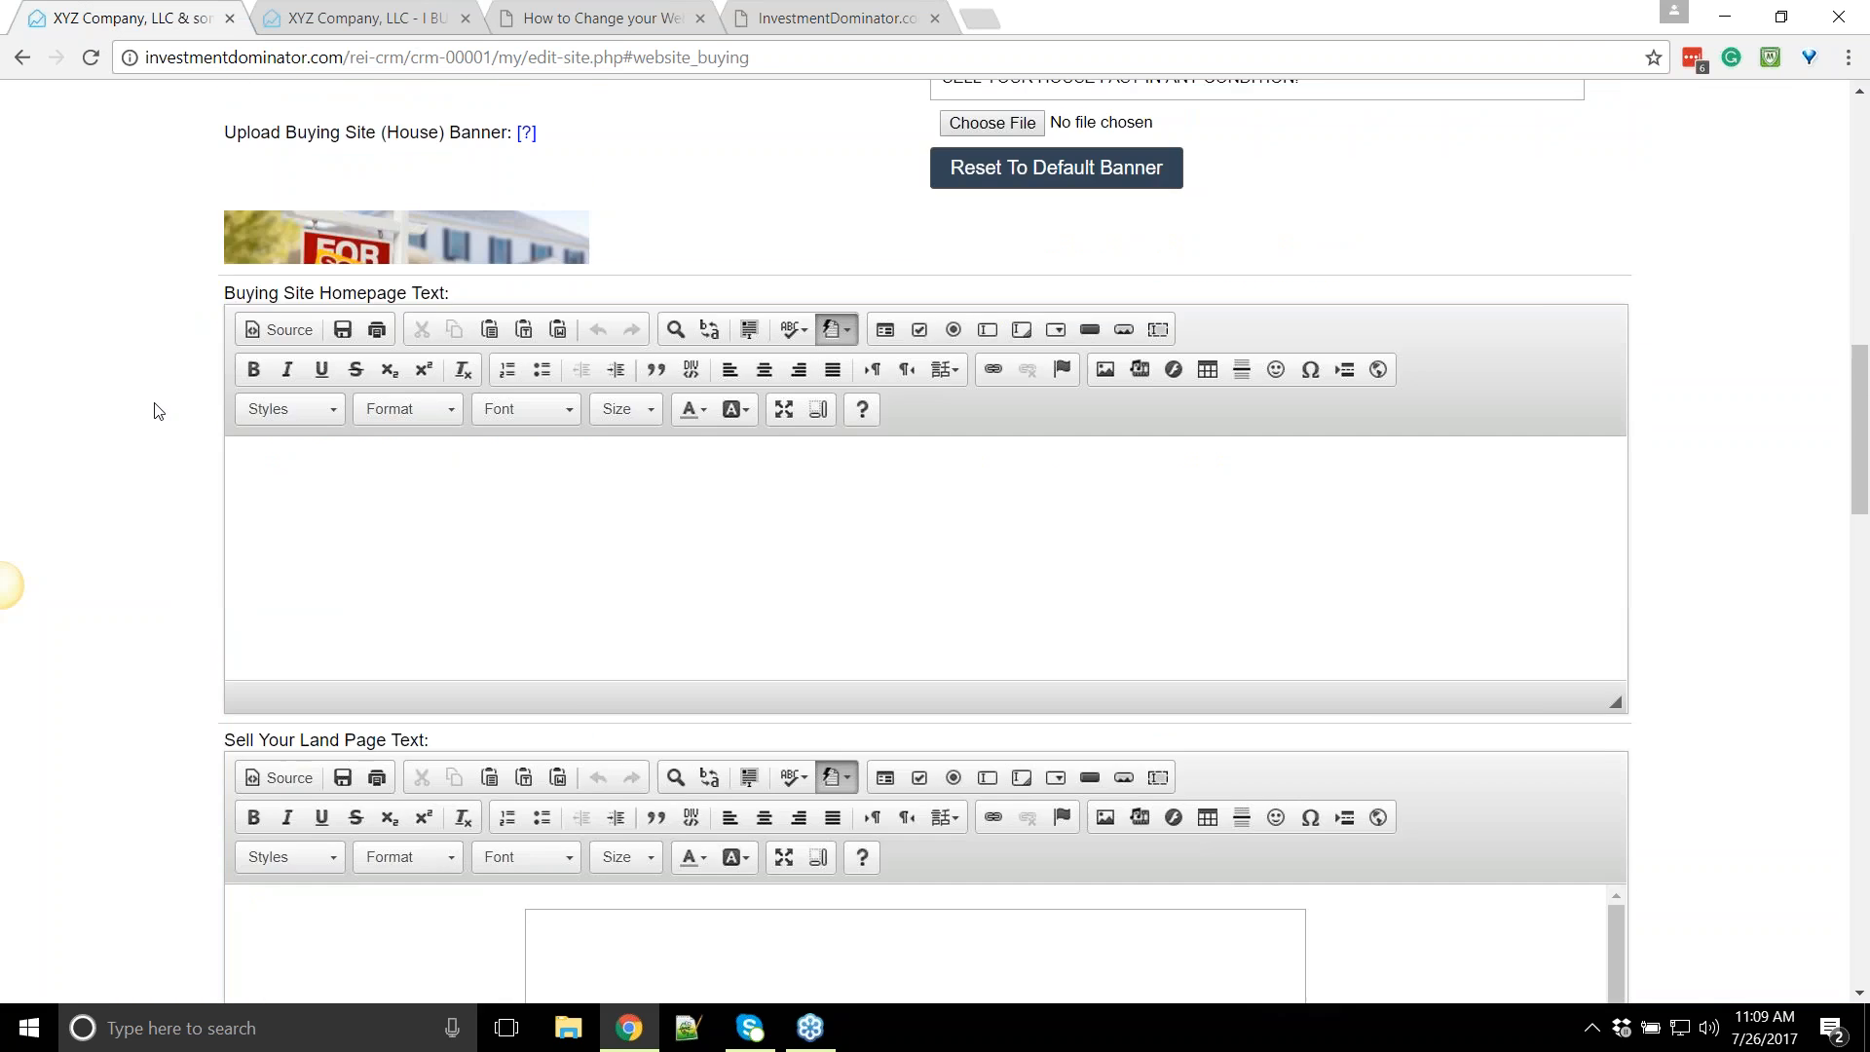
{"action": "left_click_drag", "start_coordinate": [212, 499], "coordinate": [407, 487]}
Compare the IFrame in the Sell Your Land Page Text editor with the video on the live page
{"action": "left_click", "coordinate": [361, 19]}
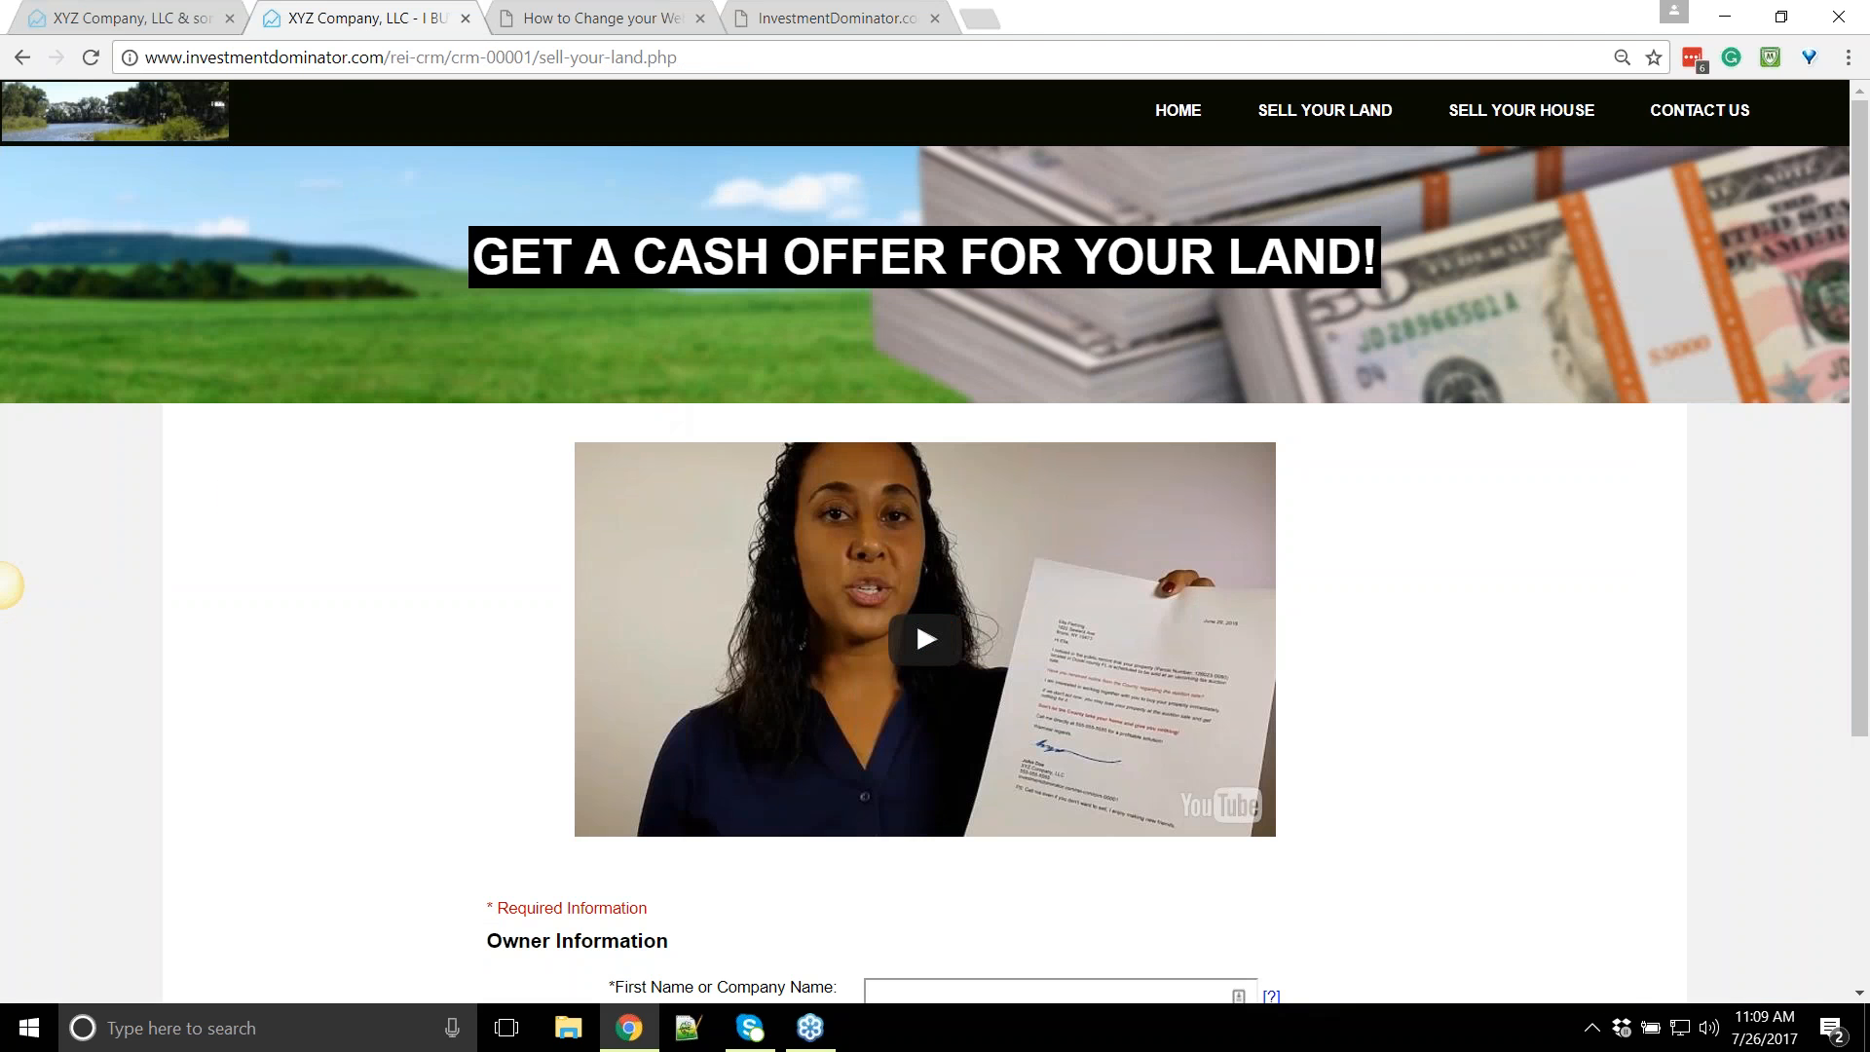
{"action": "left_click", "coordinate": [124, 26]}
{"action": "scroll", "coordinate": [655, 506], "scroll_direction": "down", "scroll_amount": 3}
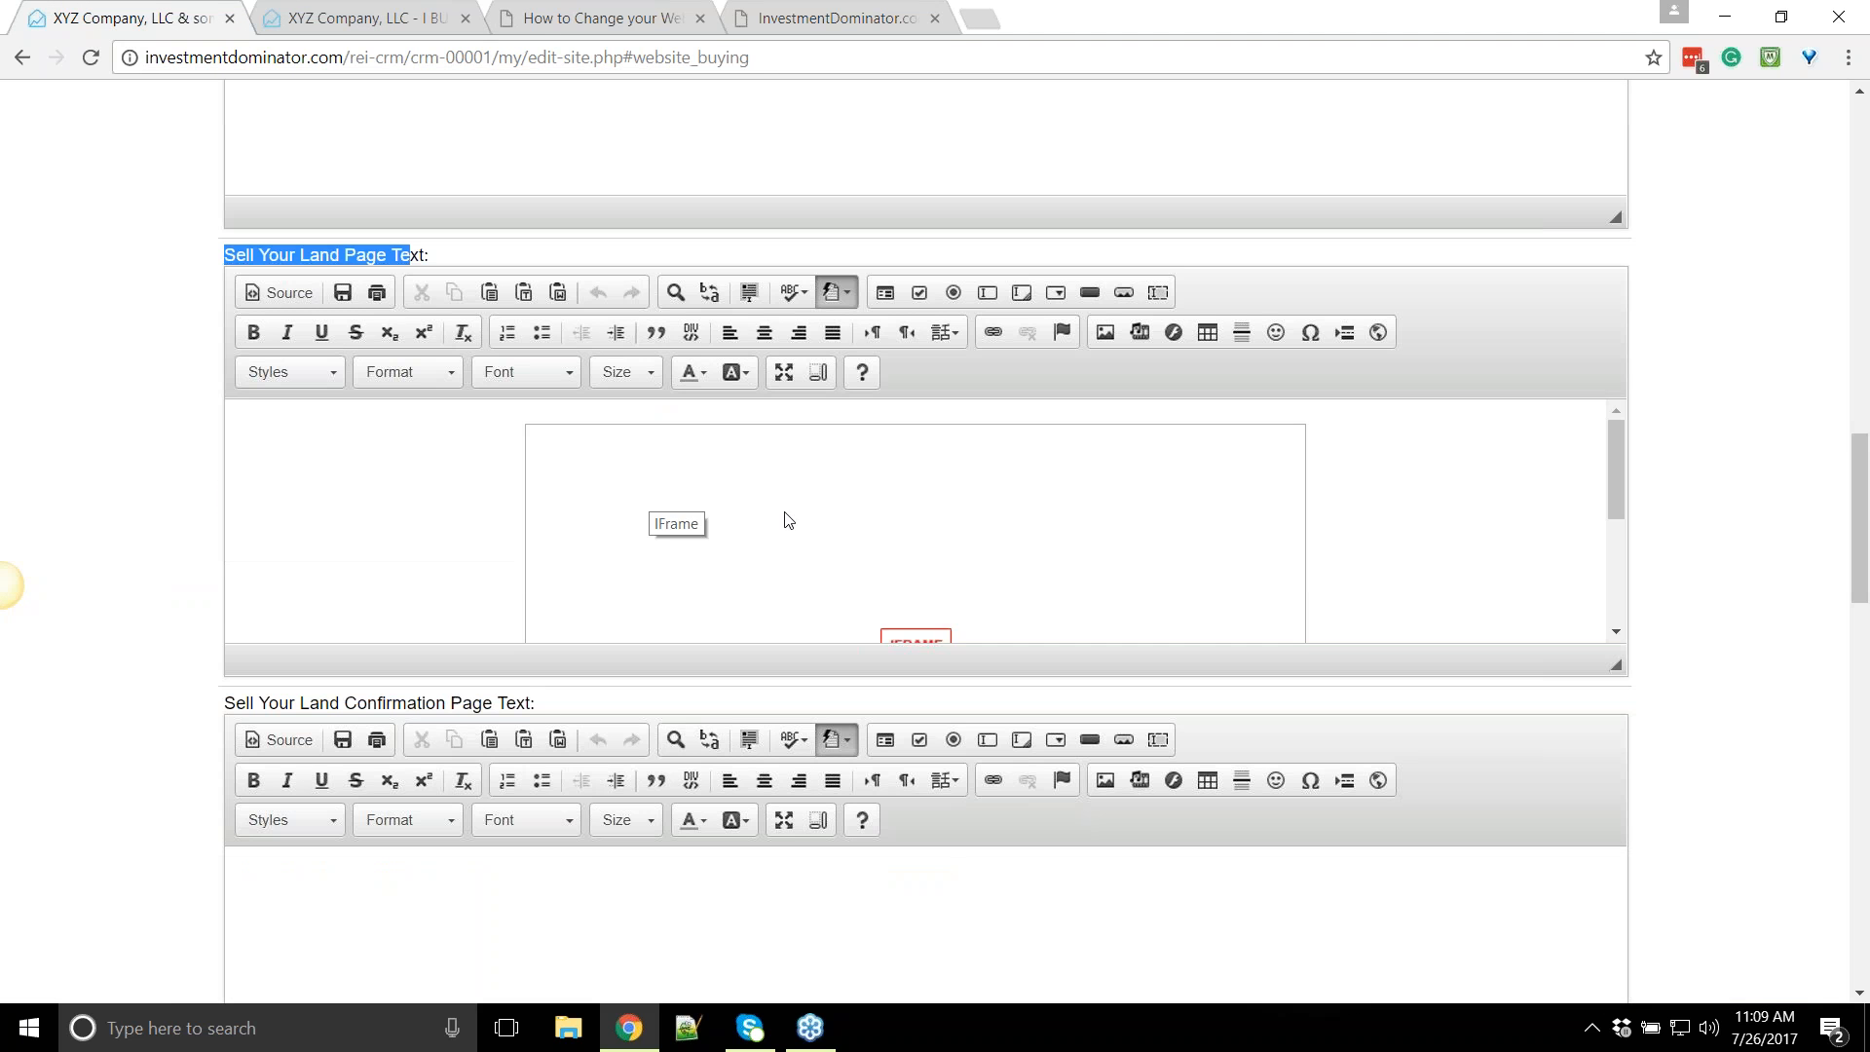
{"action": "left_click", "coordinate": [785, 518]}
{"action": "left_click", "coordinate": [1311, 522]}
{"action": "scroll", "coordinate": [1189, 542], "scroll_direction": "down", "scroll_amount": 2}
{"action": "left_click", "coordinate": [1031, 534]}
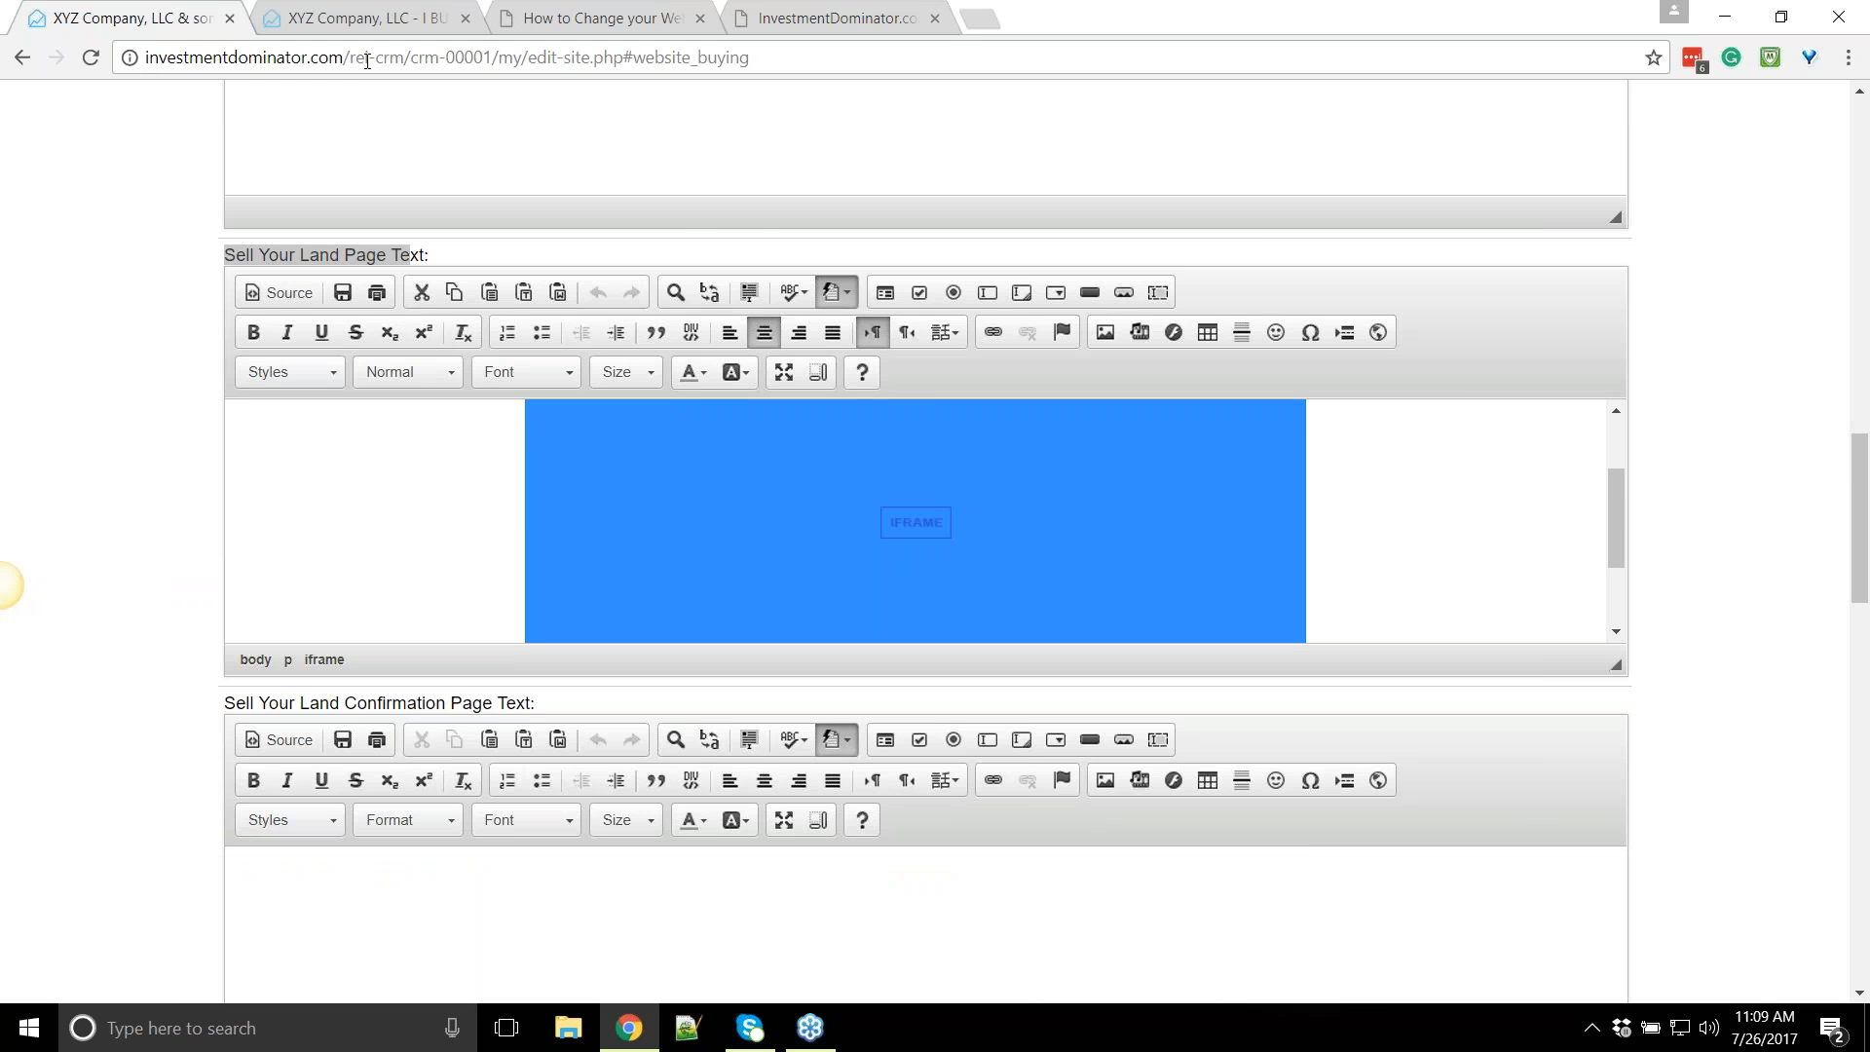
{"action": "left_click", "coordinate": [323, 12]}
{"action": "left_click", "coordinate": [117, 17]}
{"action": "scroll", "coordinate": [10, 585], "scroll_direction": "up", "scroll_amount": 4}
{"action": "scroll", "coordinate": [10, 584], "scroll_direction": "down", "scroll_amount": 1}
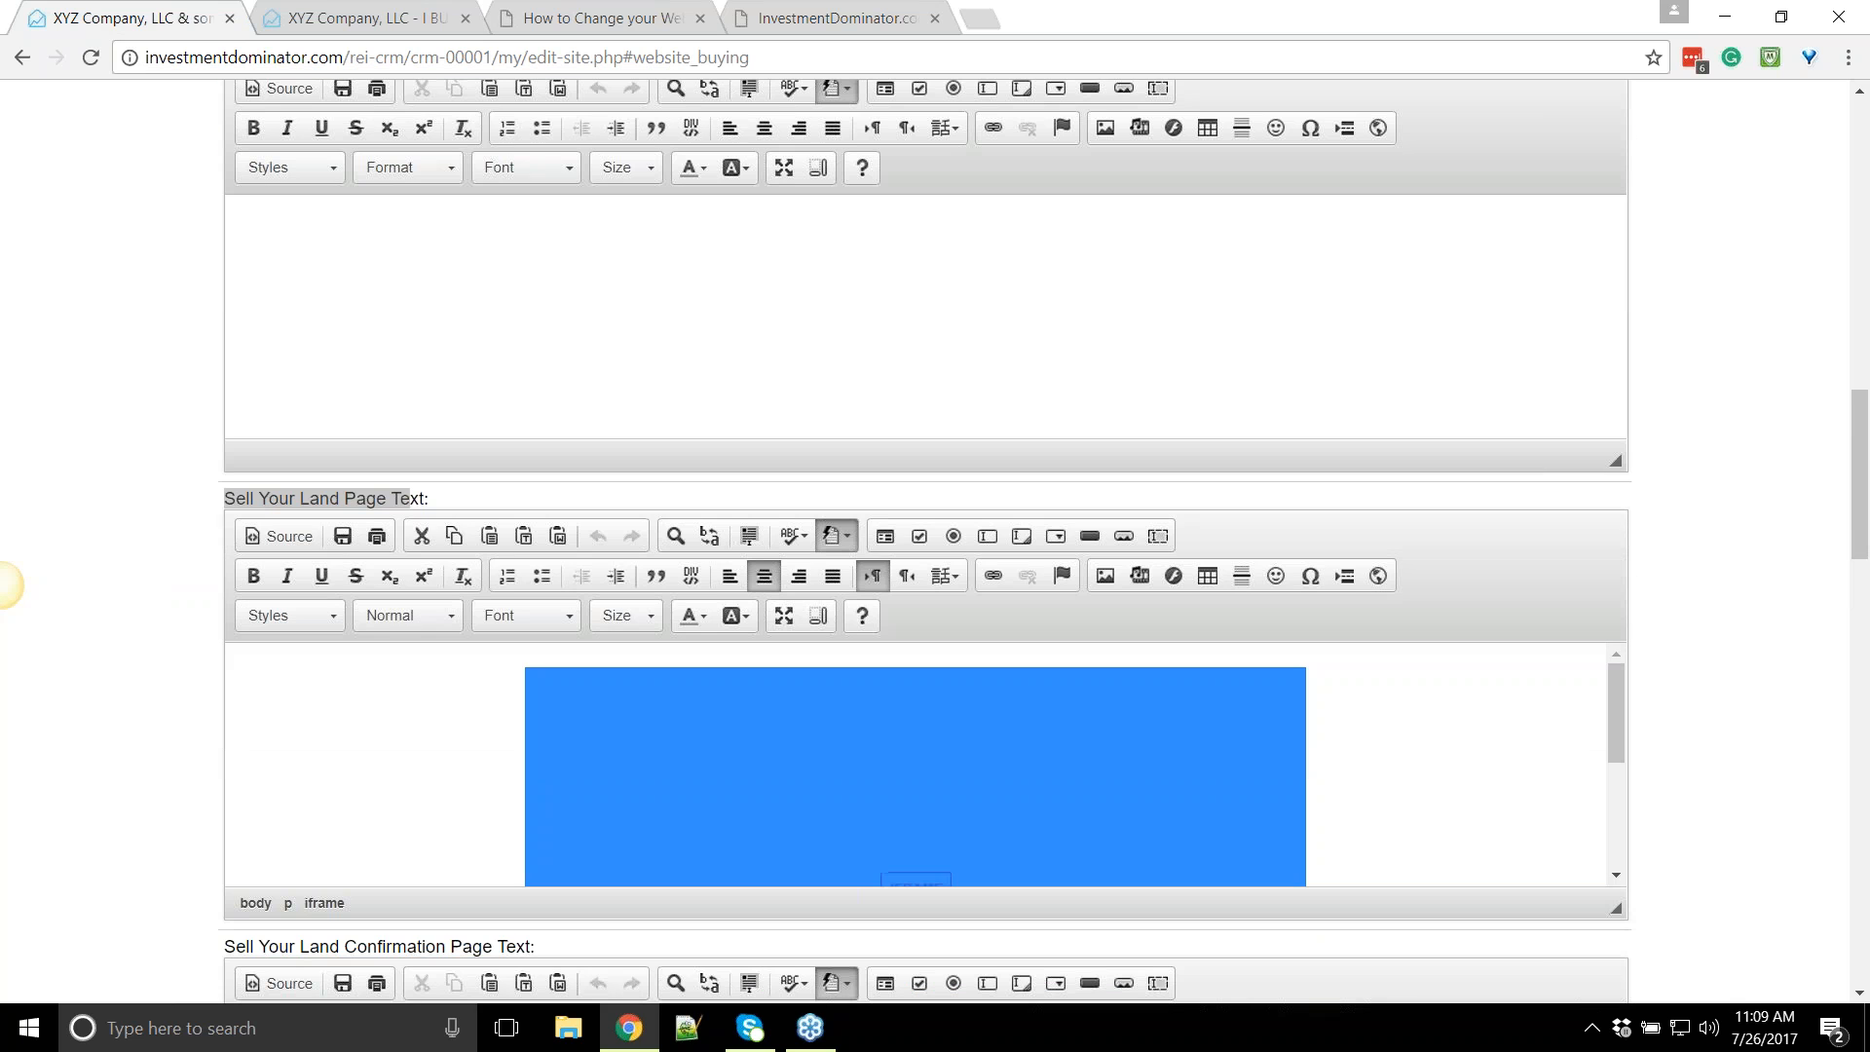
{"action": "left_click", "coordinate": [1380, 712]}
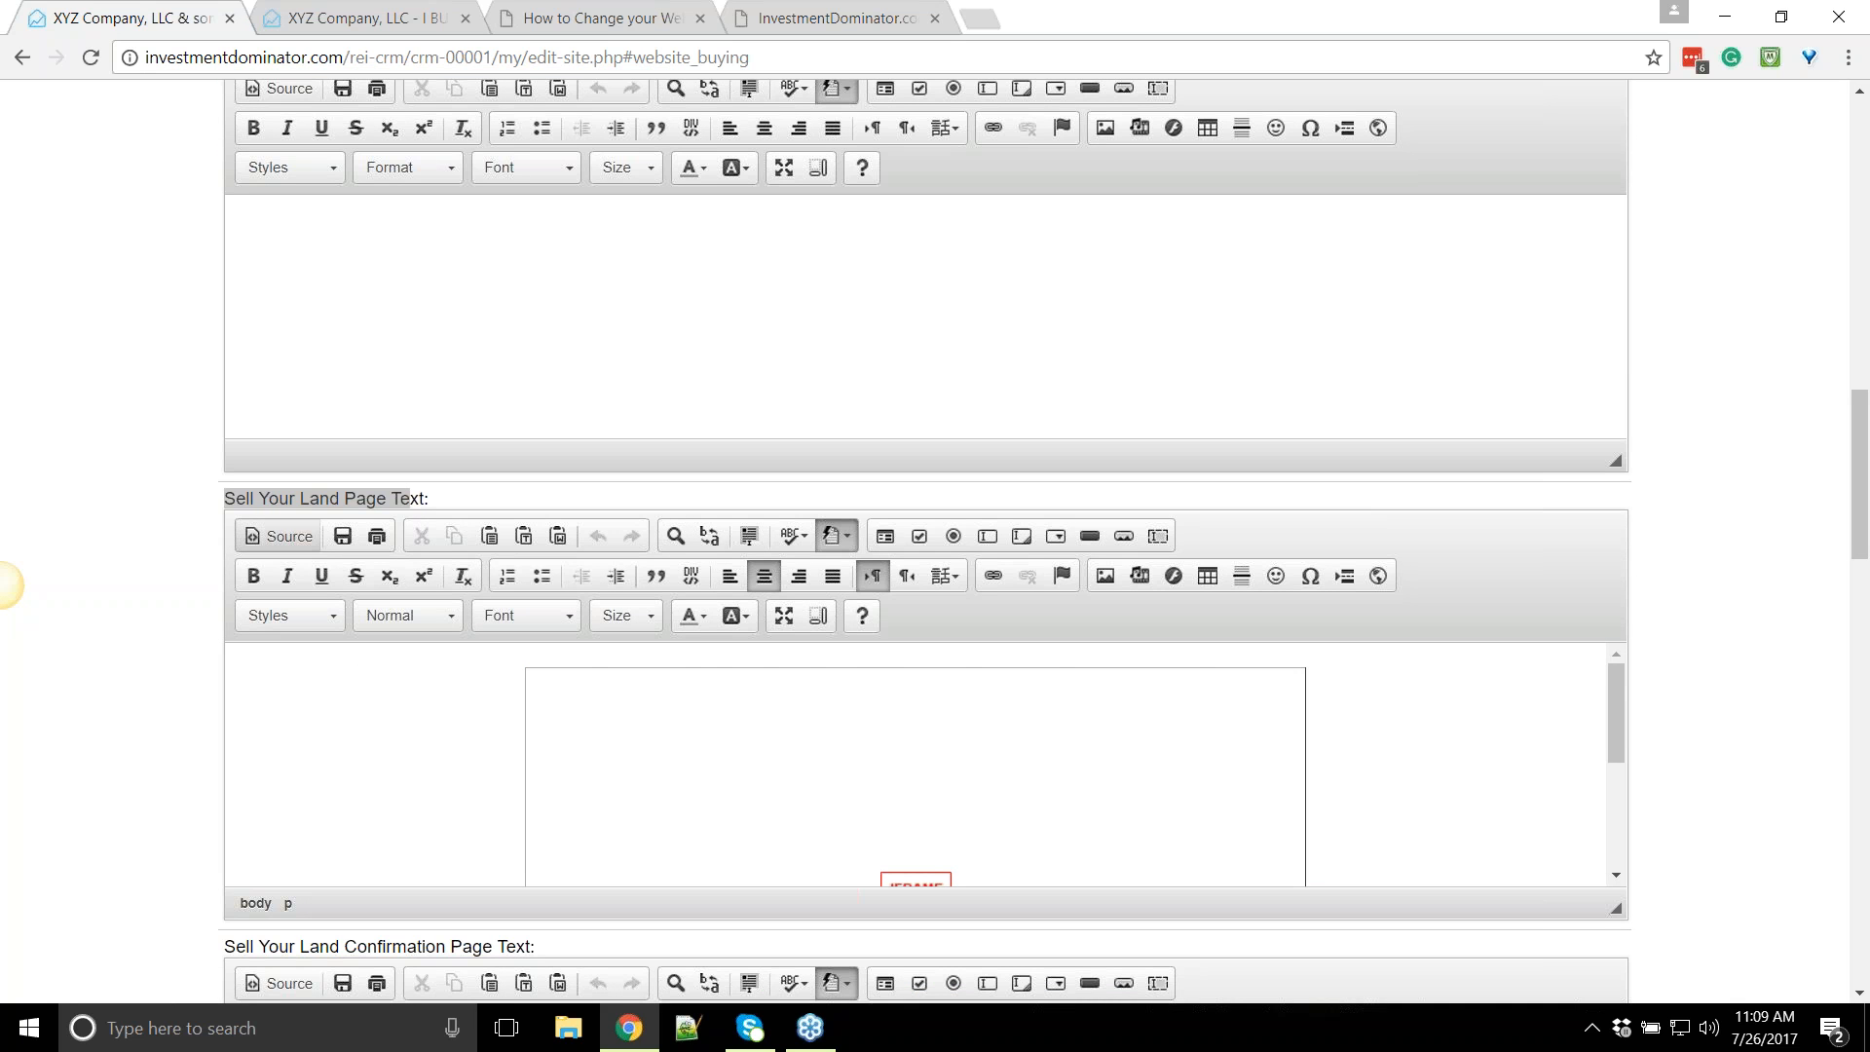
Delete the YouTube video's embed code from the source of the Sell Your Land Page Text
{"action": "left_click", "coordinate": [279, 538]}
{"action": "left_click_drag", "start_coordinate": [642, 652], "coordinate": [818, 682]}
{"action": "left_click_drag", "start_coordinate": [5, 585], "coordinate": [4, 585]}
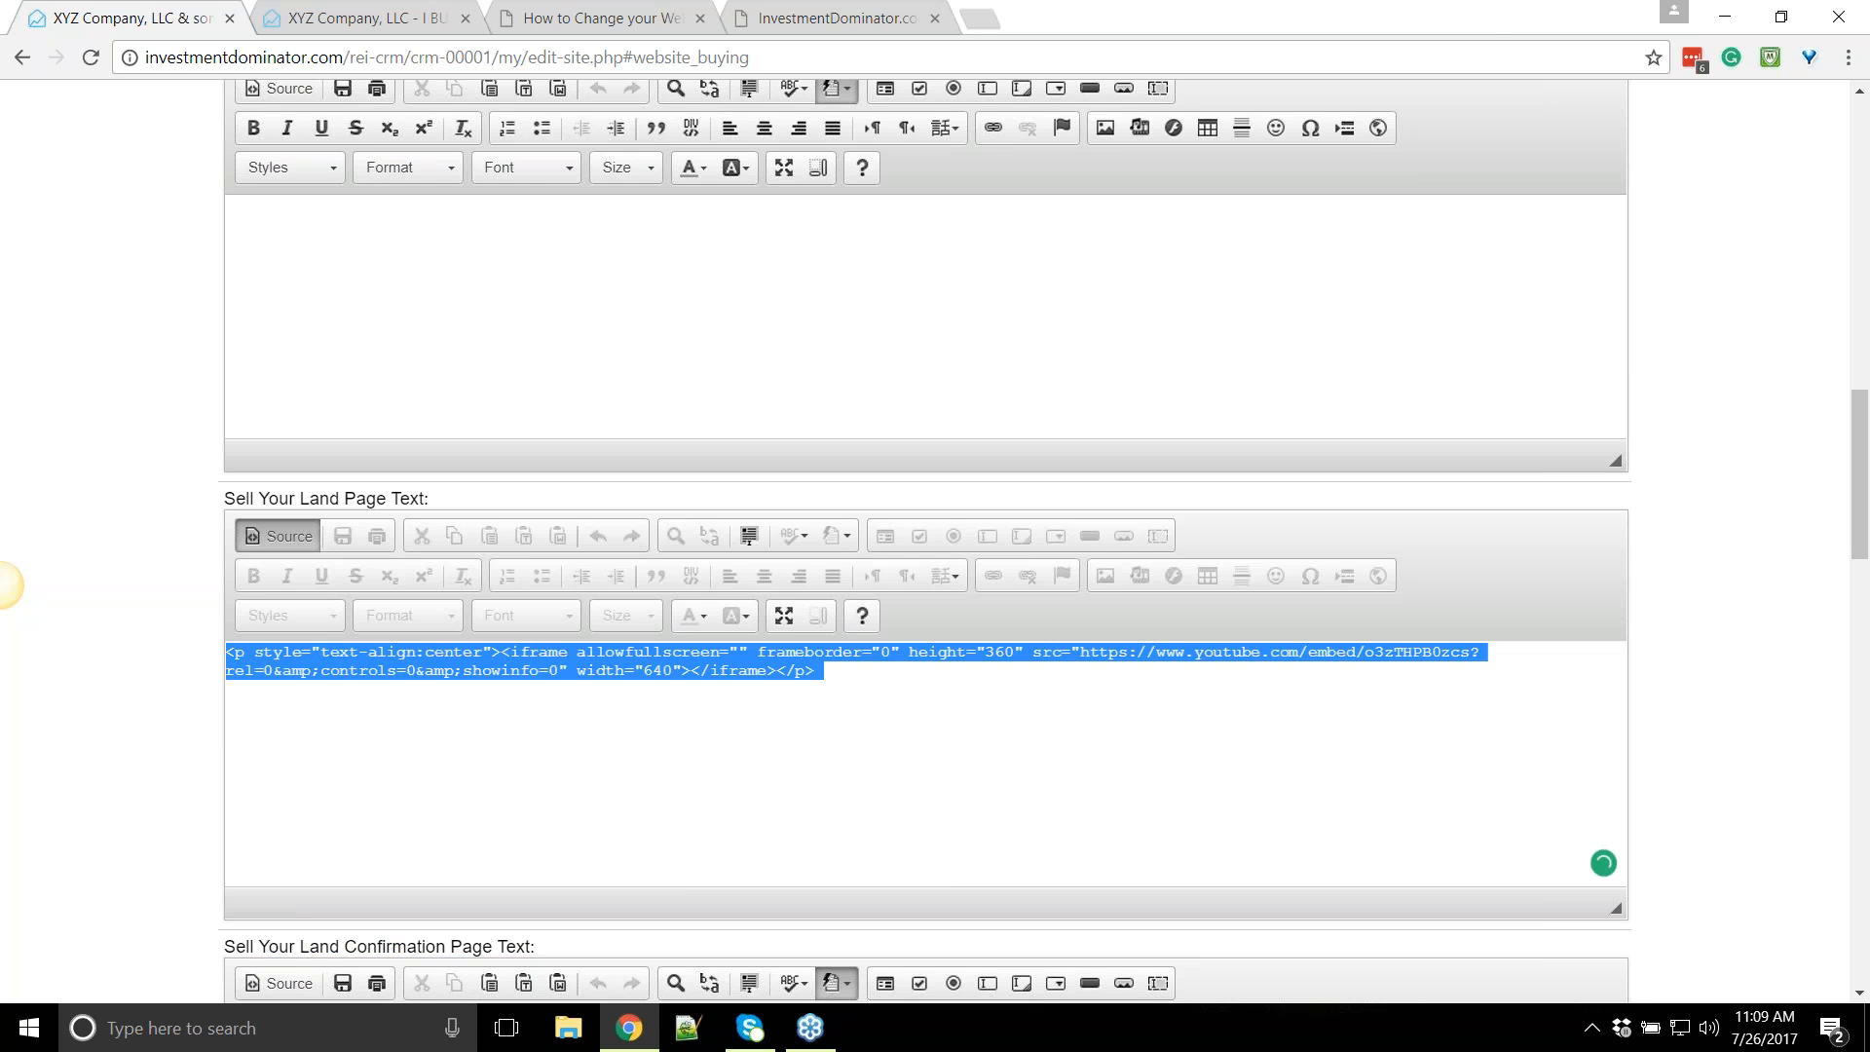
{"action": "key", "text": "Delete"}
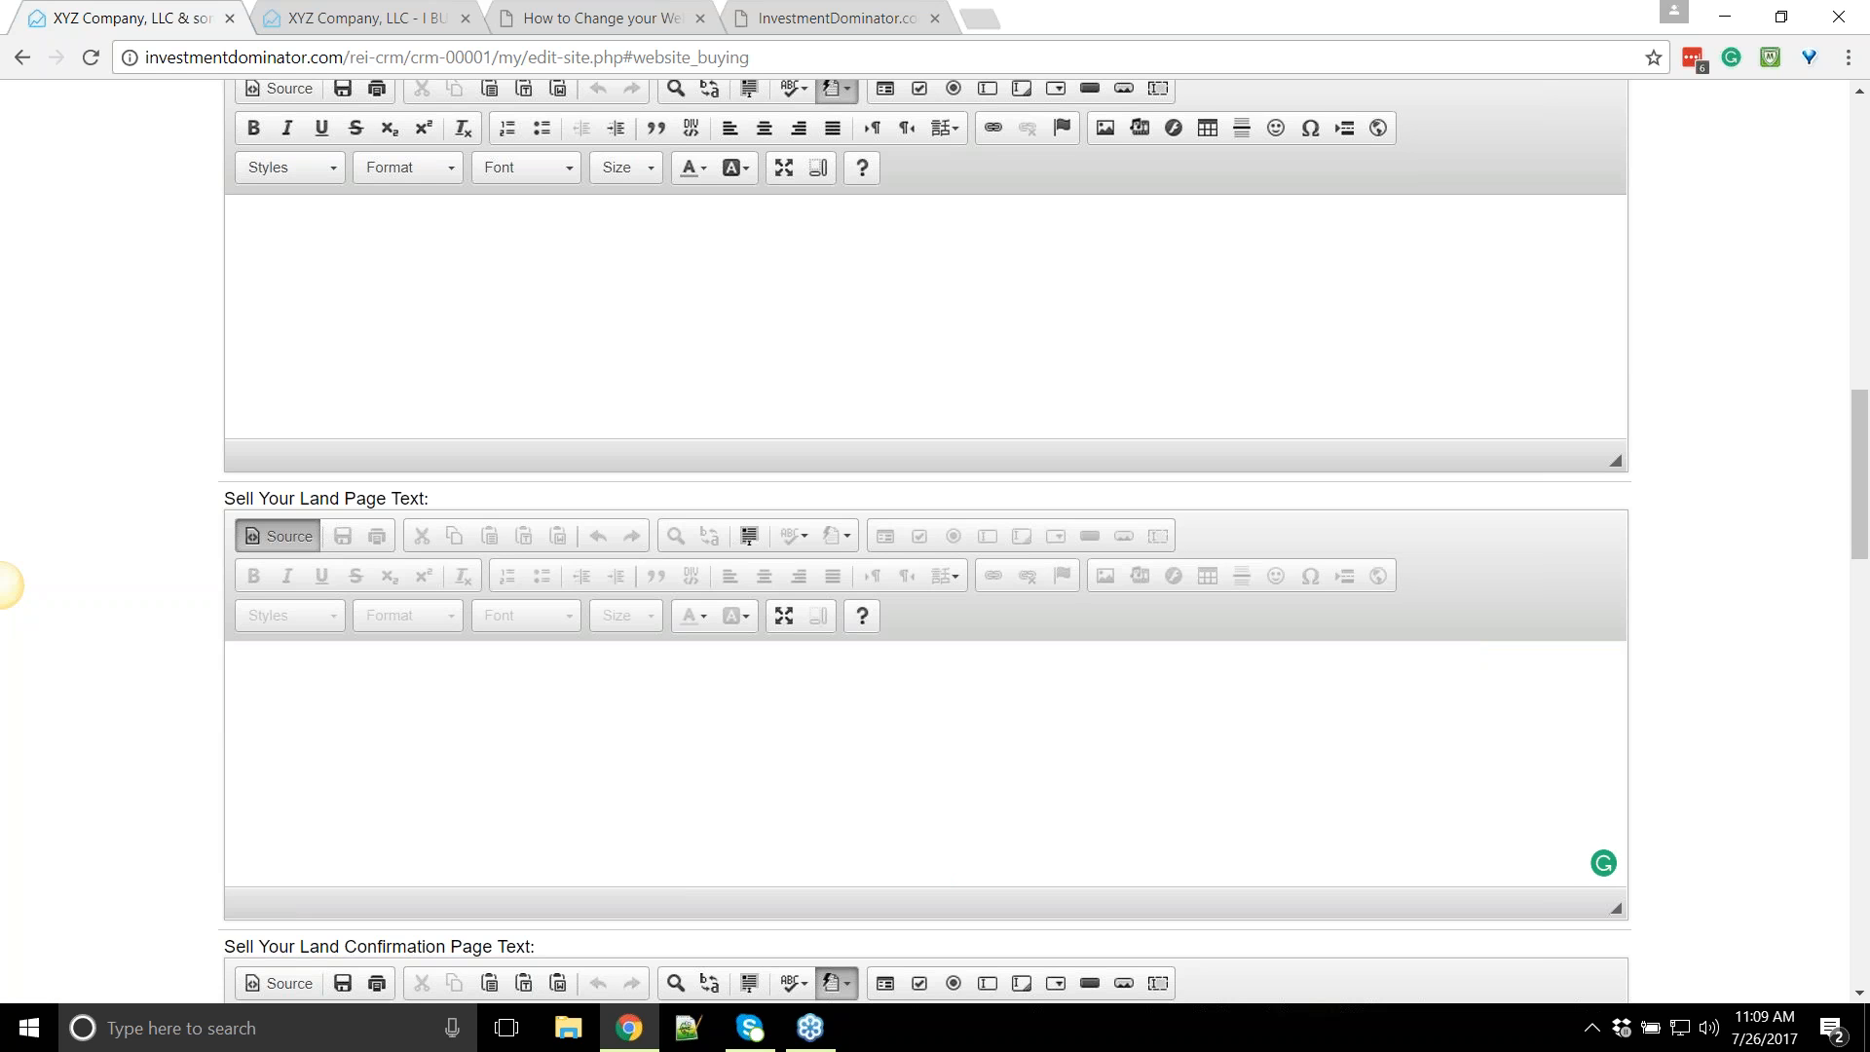
Leave source view of the Sell Your Land Page Text, update the site and reload the live Sell Your Land page
{"action": "left_click", "coordinate": [279, 538]}
{"action": "scroll", "coordinate": [604, 691], "scroll_direction": "down", "scroll_amount": 3}
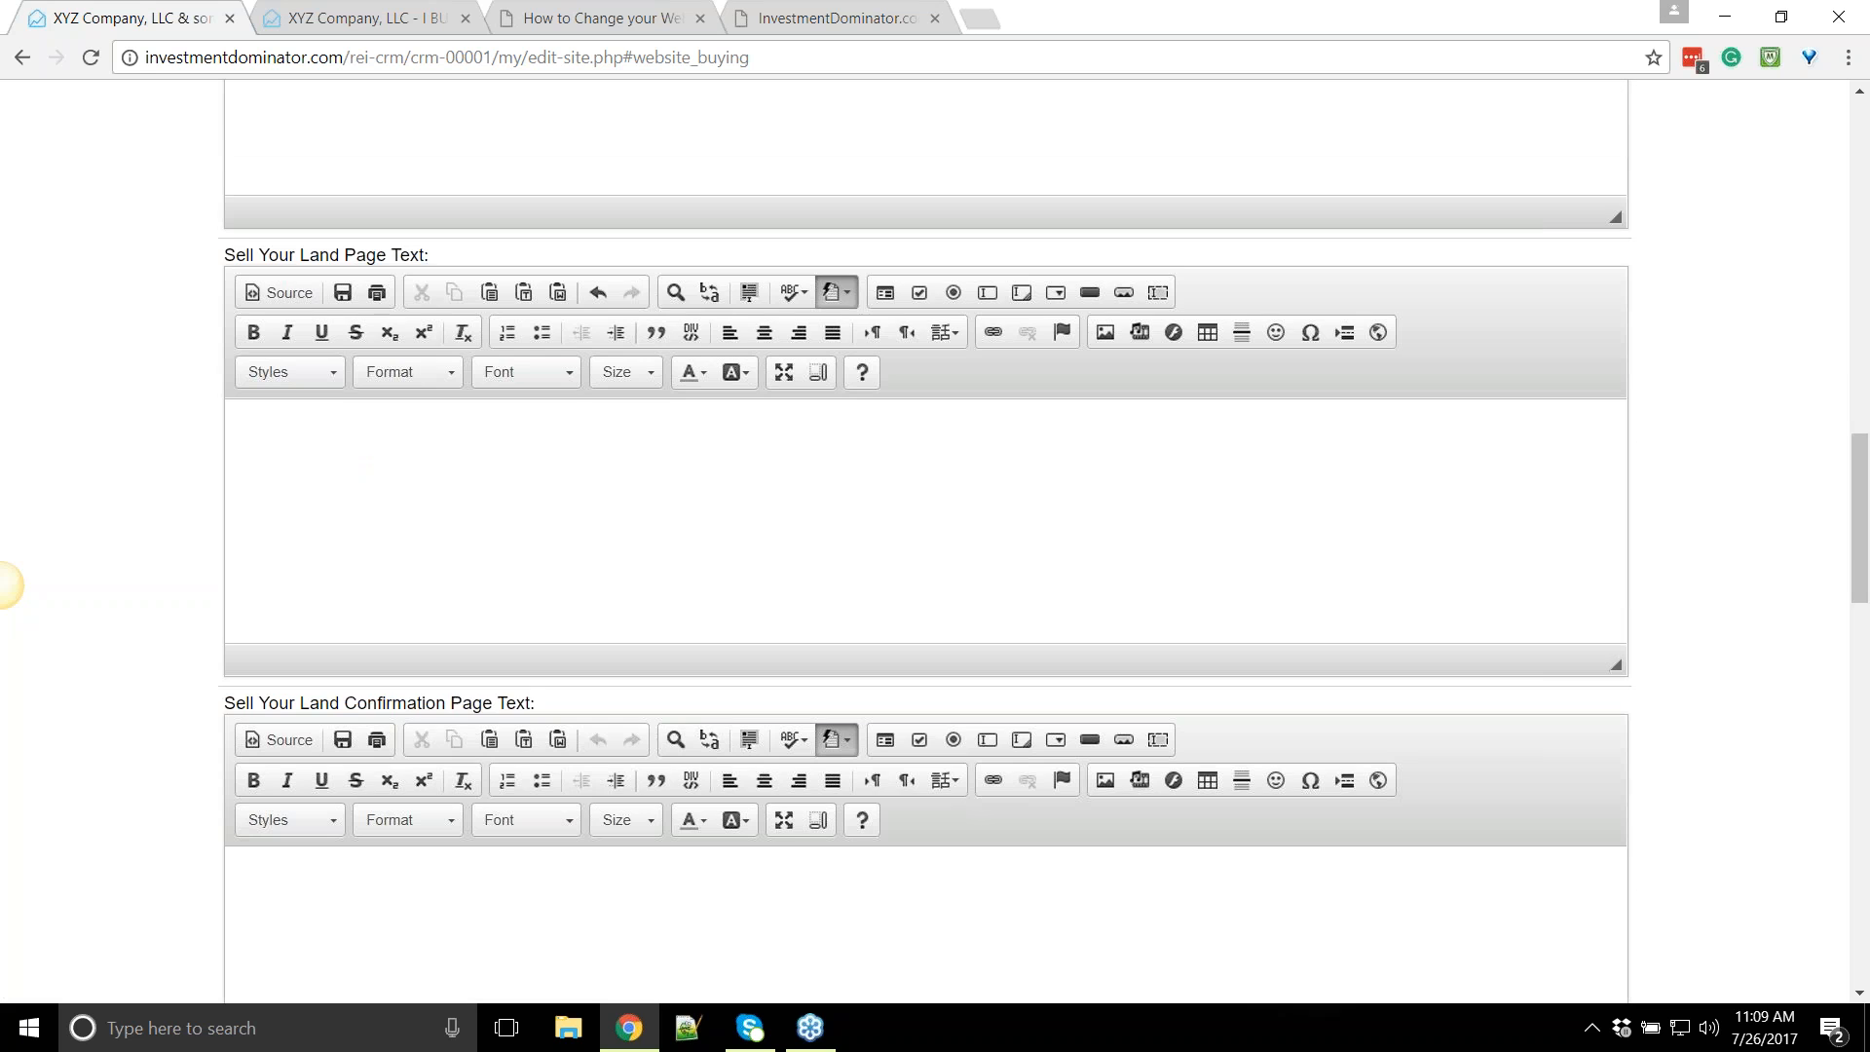
{"action": "left_click_drag", "start_coordinate": [1860, 516], "coordinate": [1860, 845]}
{"action": "left_click", "coordinate": [1044, 779]}
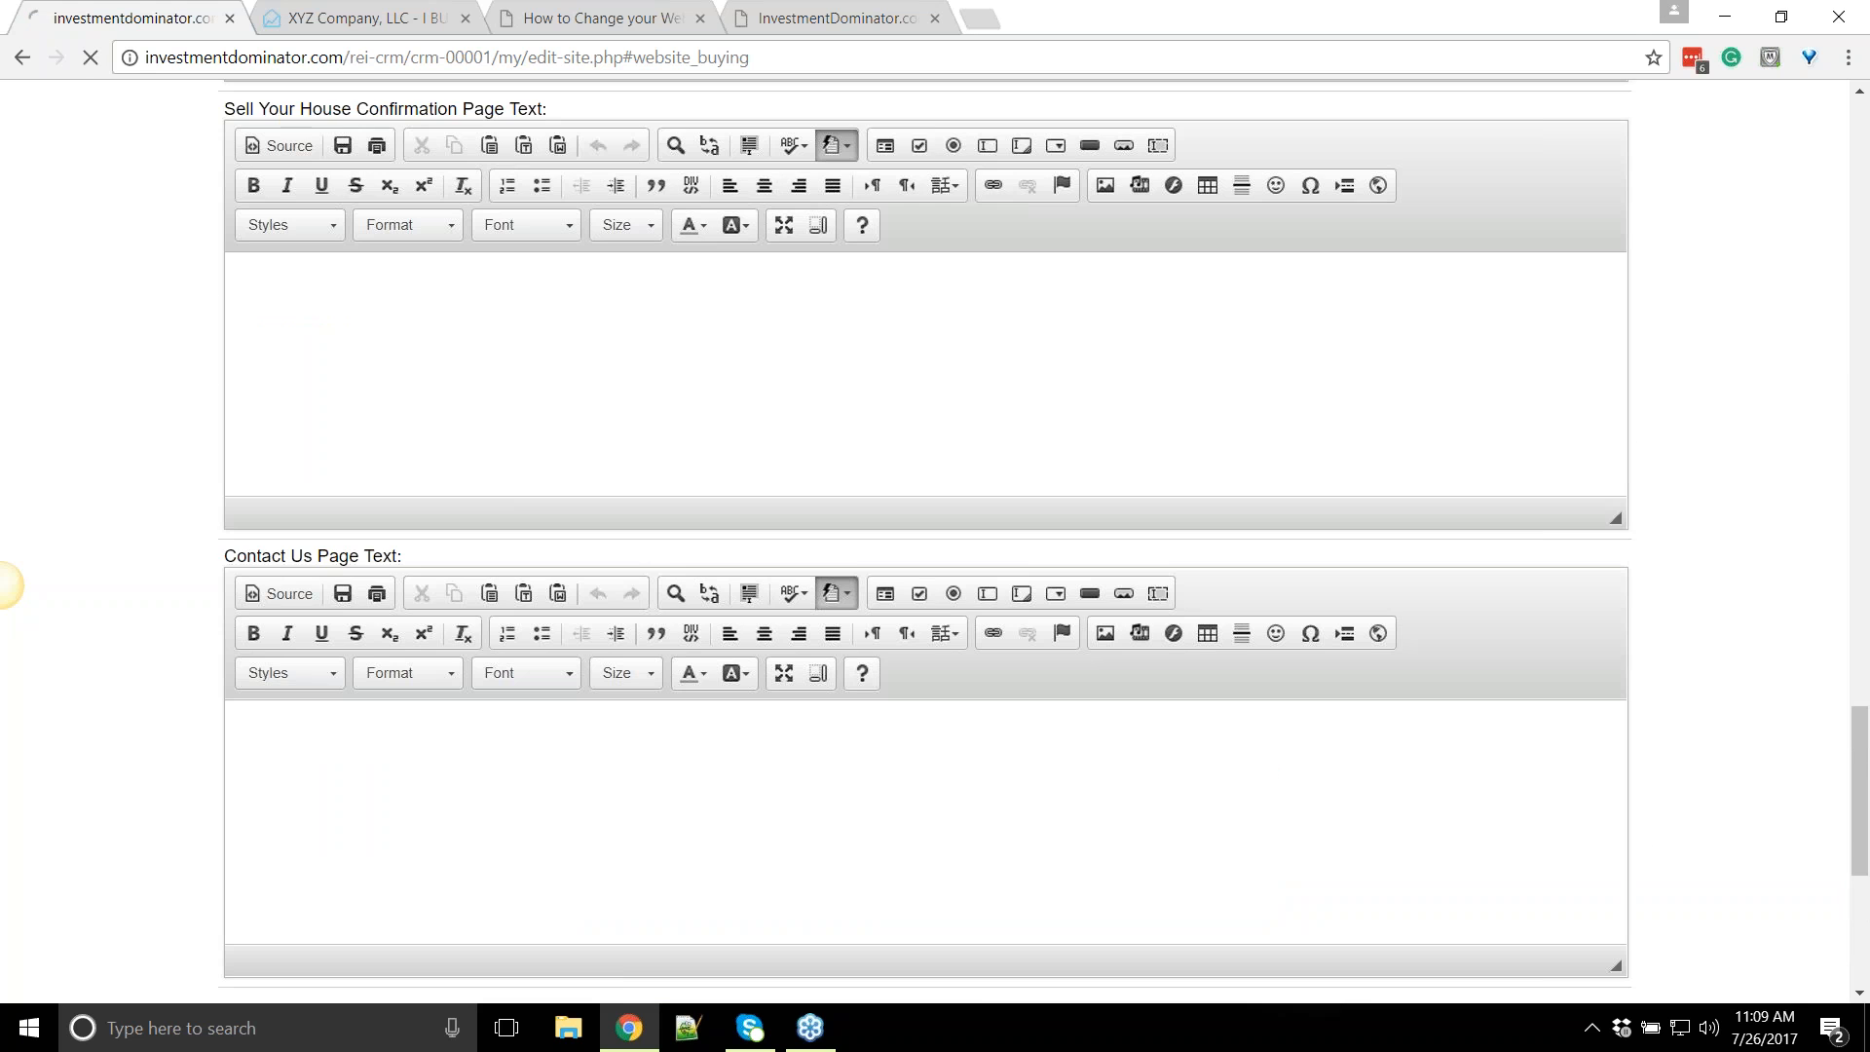
{"action": "key", "text": "ctrl+Tab"}
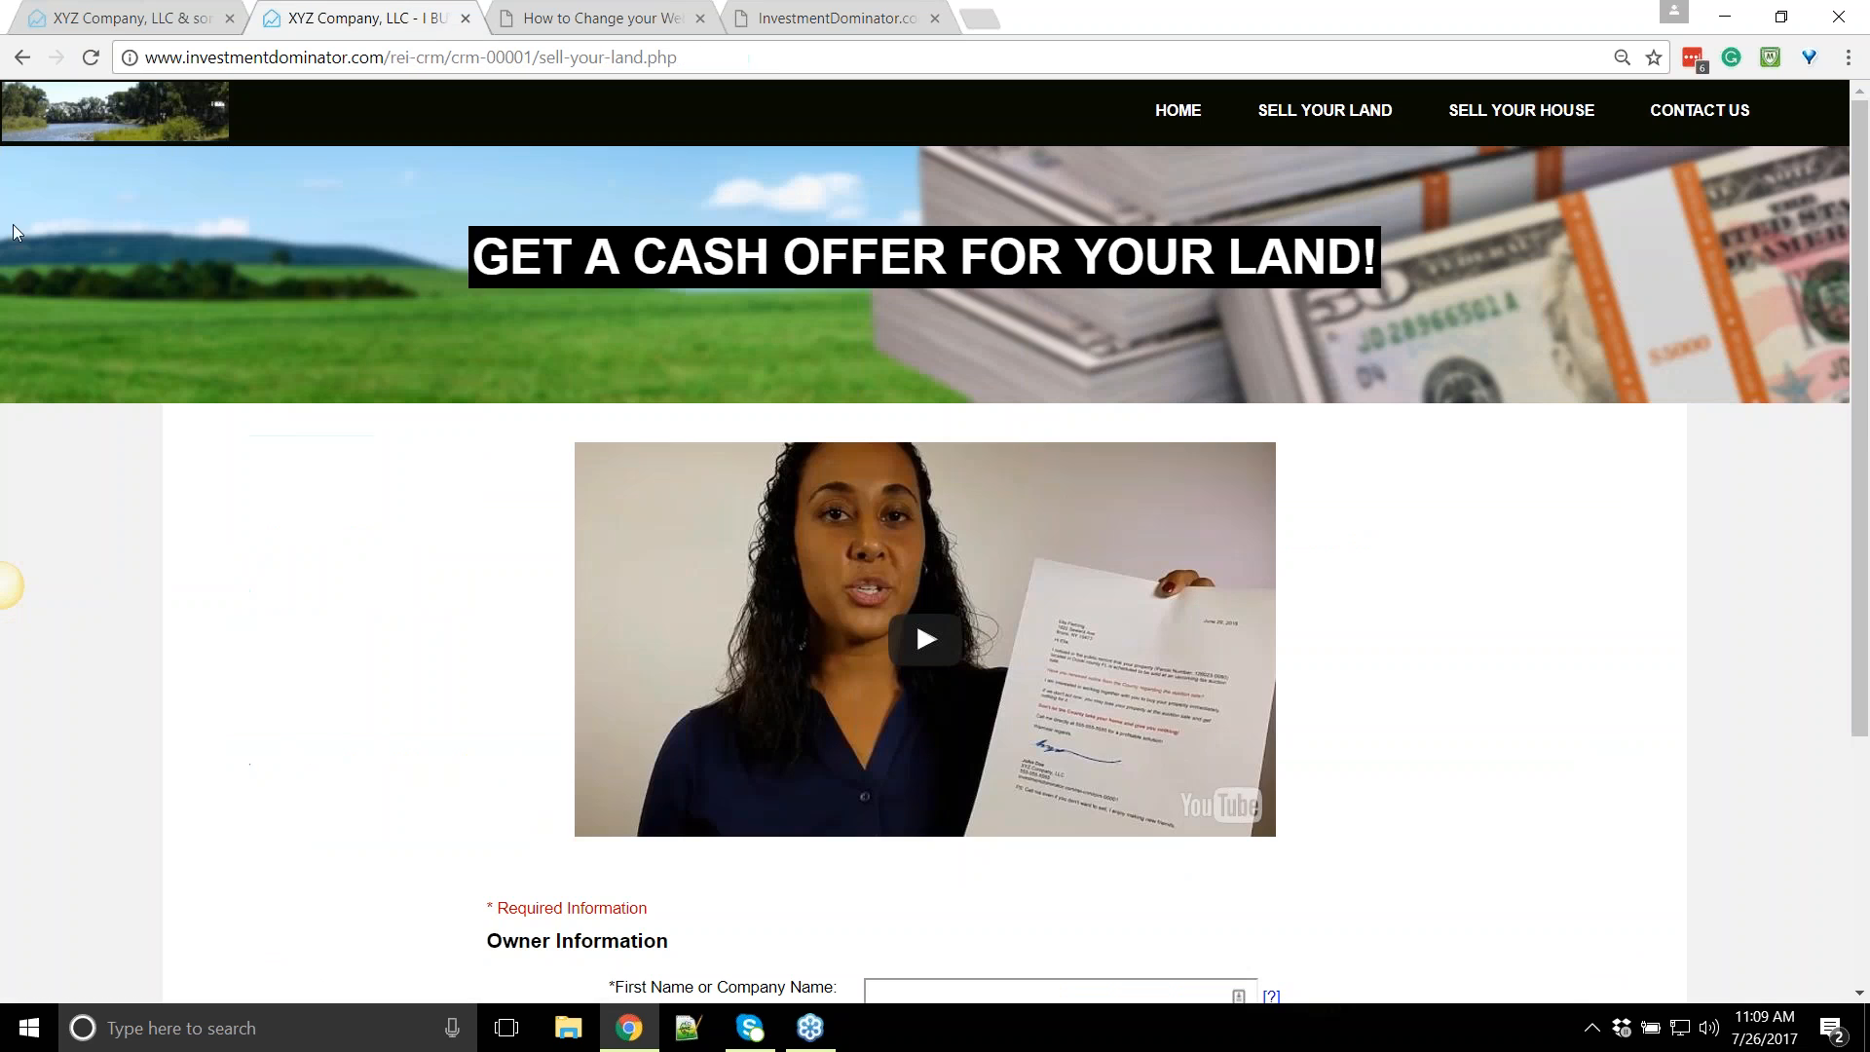
{"action": "left_click", "coordinate": [90, 57]}
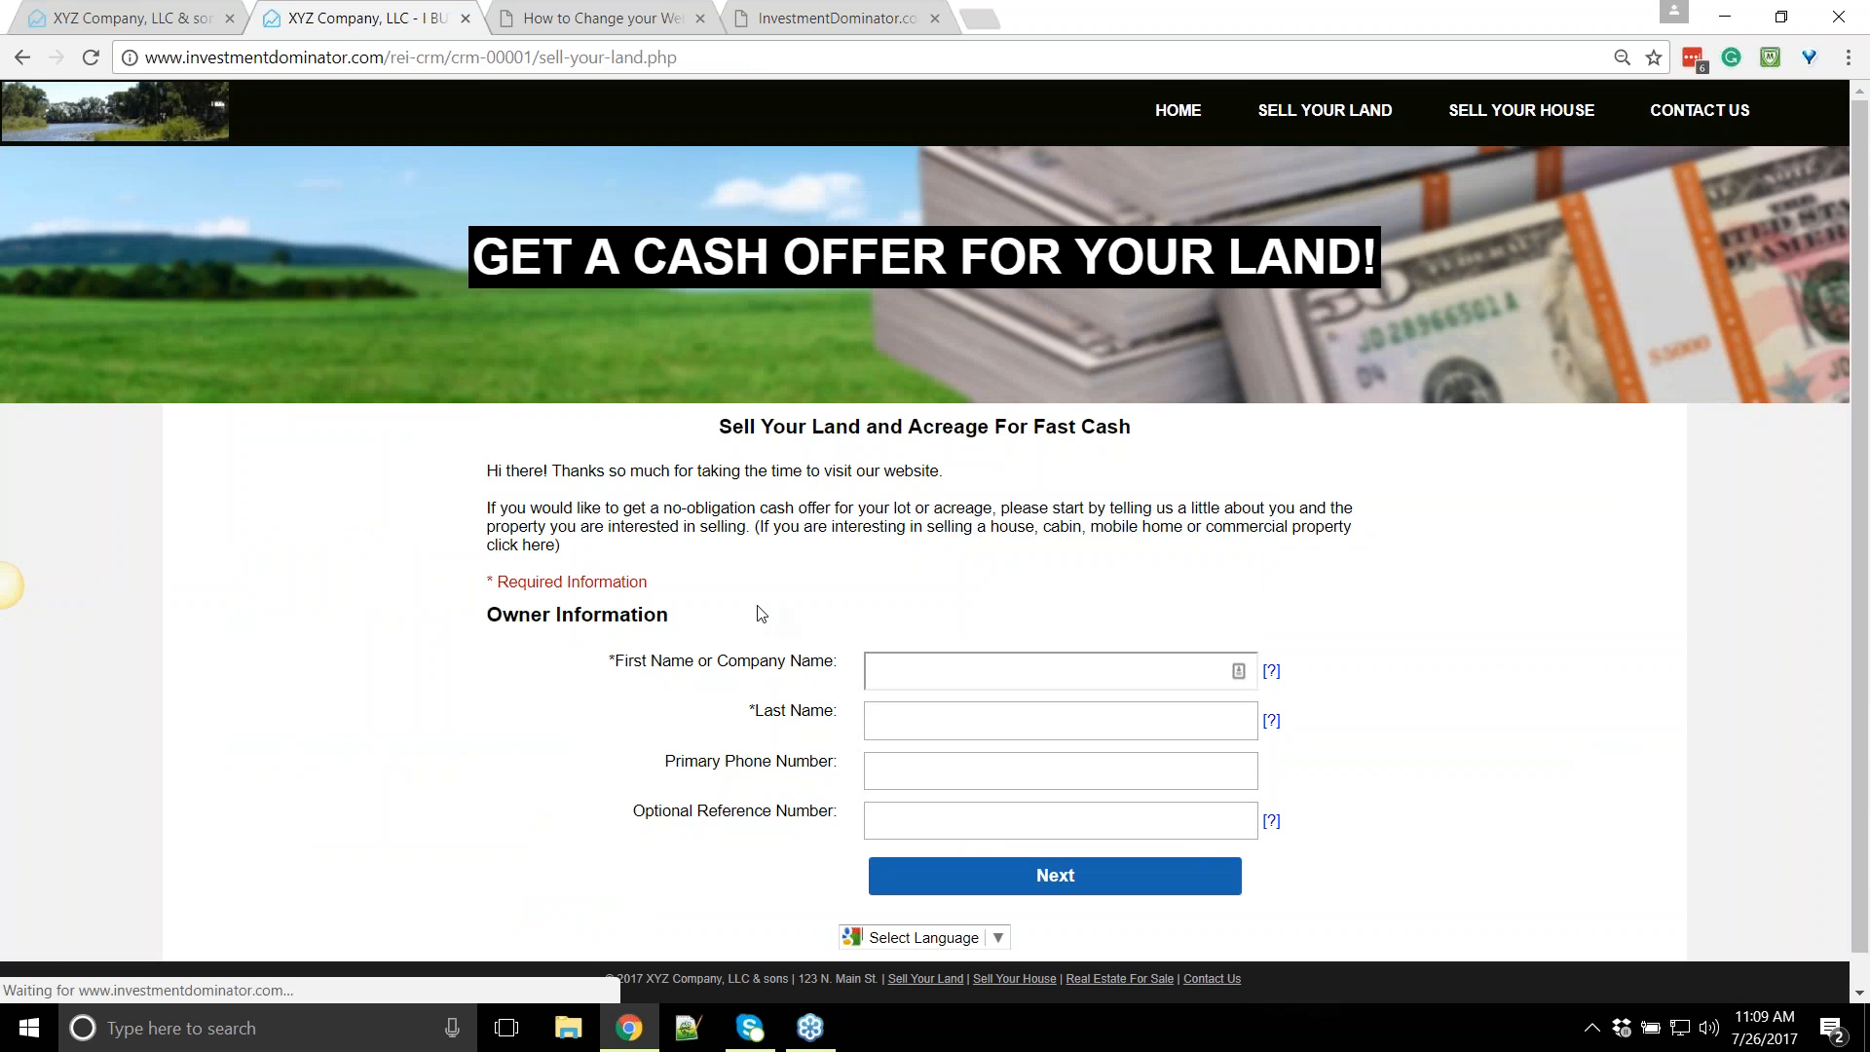
Examine the introductory text above the Owner Information form on the live Sell Your Land page
{"action": "left_click_drag", "start_coordinate": [485, 469], "coordinate": [756, 591]}
{"action": "left_click", "coordinate": [806, 475]}
{"action": "left_click_drag", "start_coordinate": [658, 440], "coordinate": [835, 544]}
{"action": "left_click", "coordinate": [828, 568]}
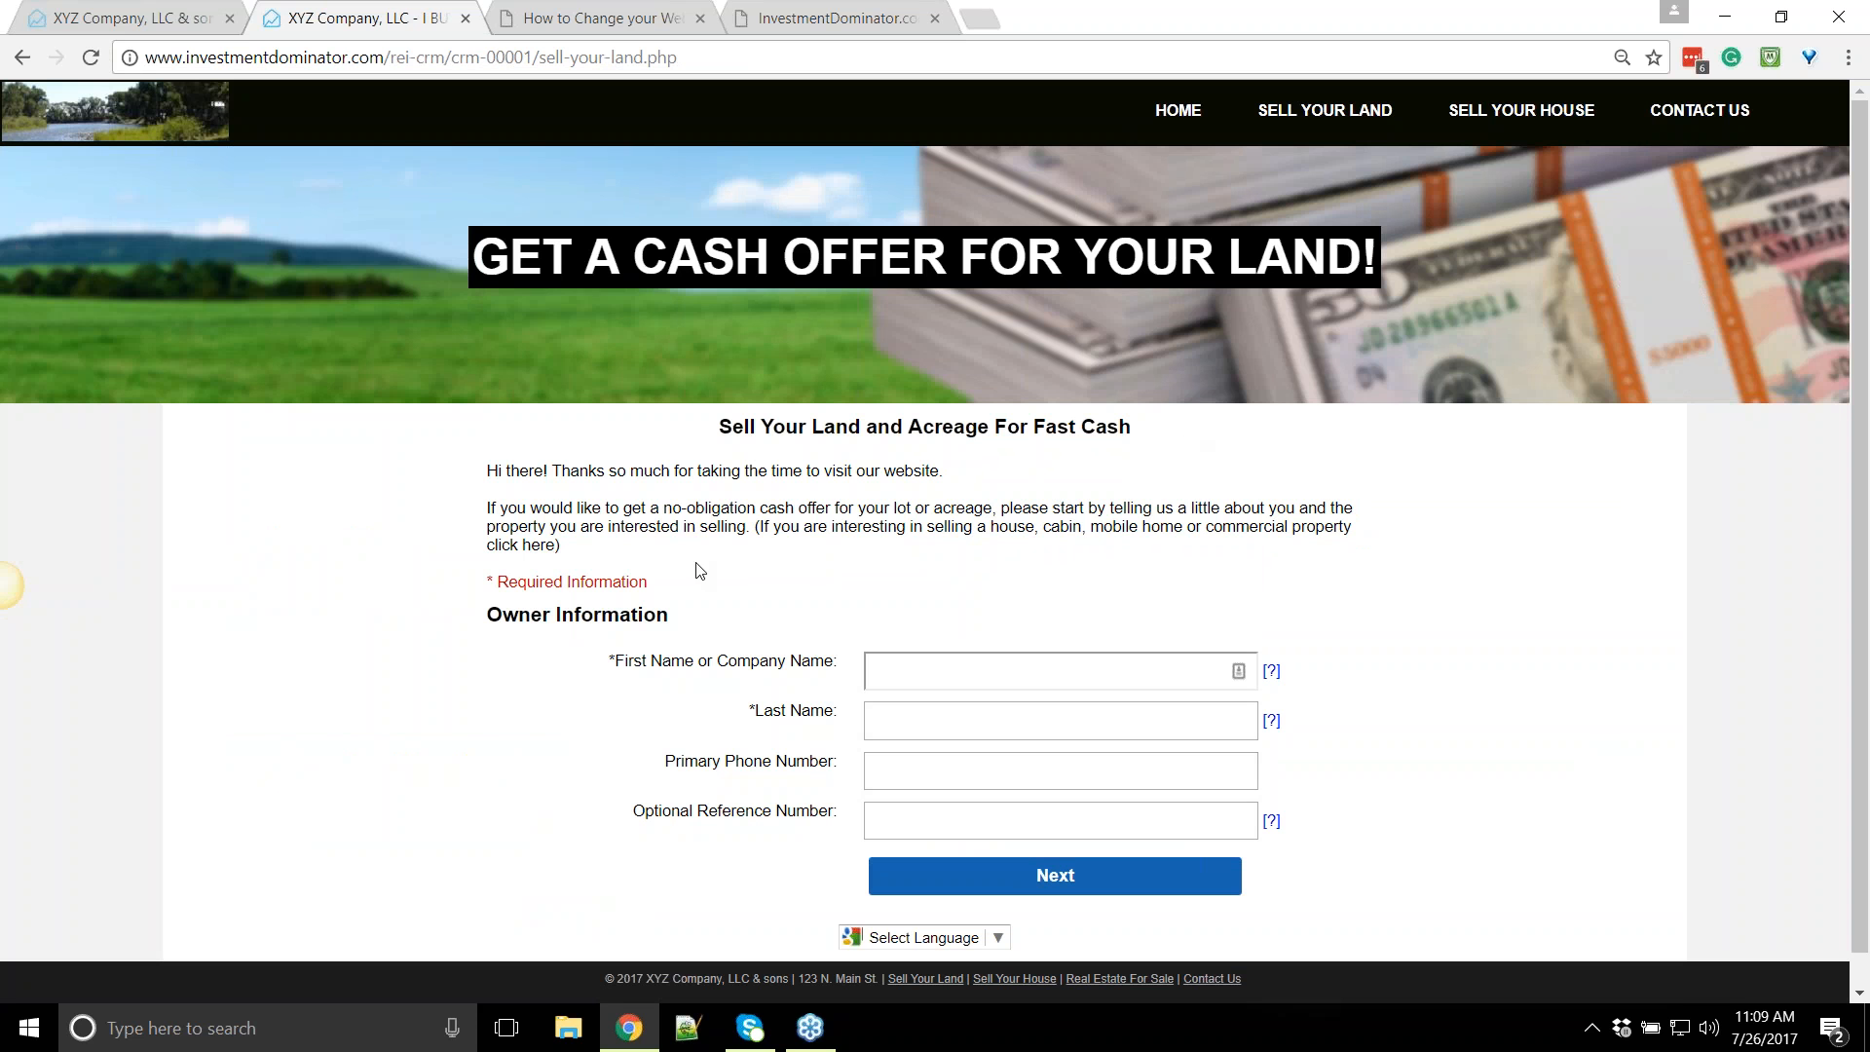
{"action": "left_click_drag", "start_coordinate": [708, 454], "coordinate": [722, 562]}
{"action": "left_click", "coordinate": [724, 567]}
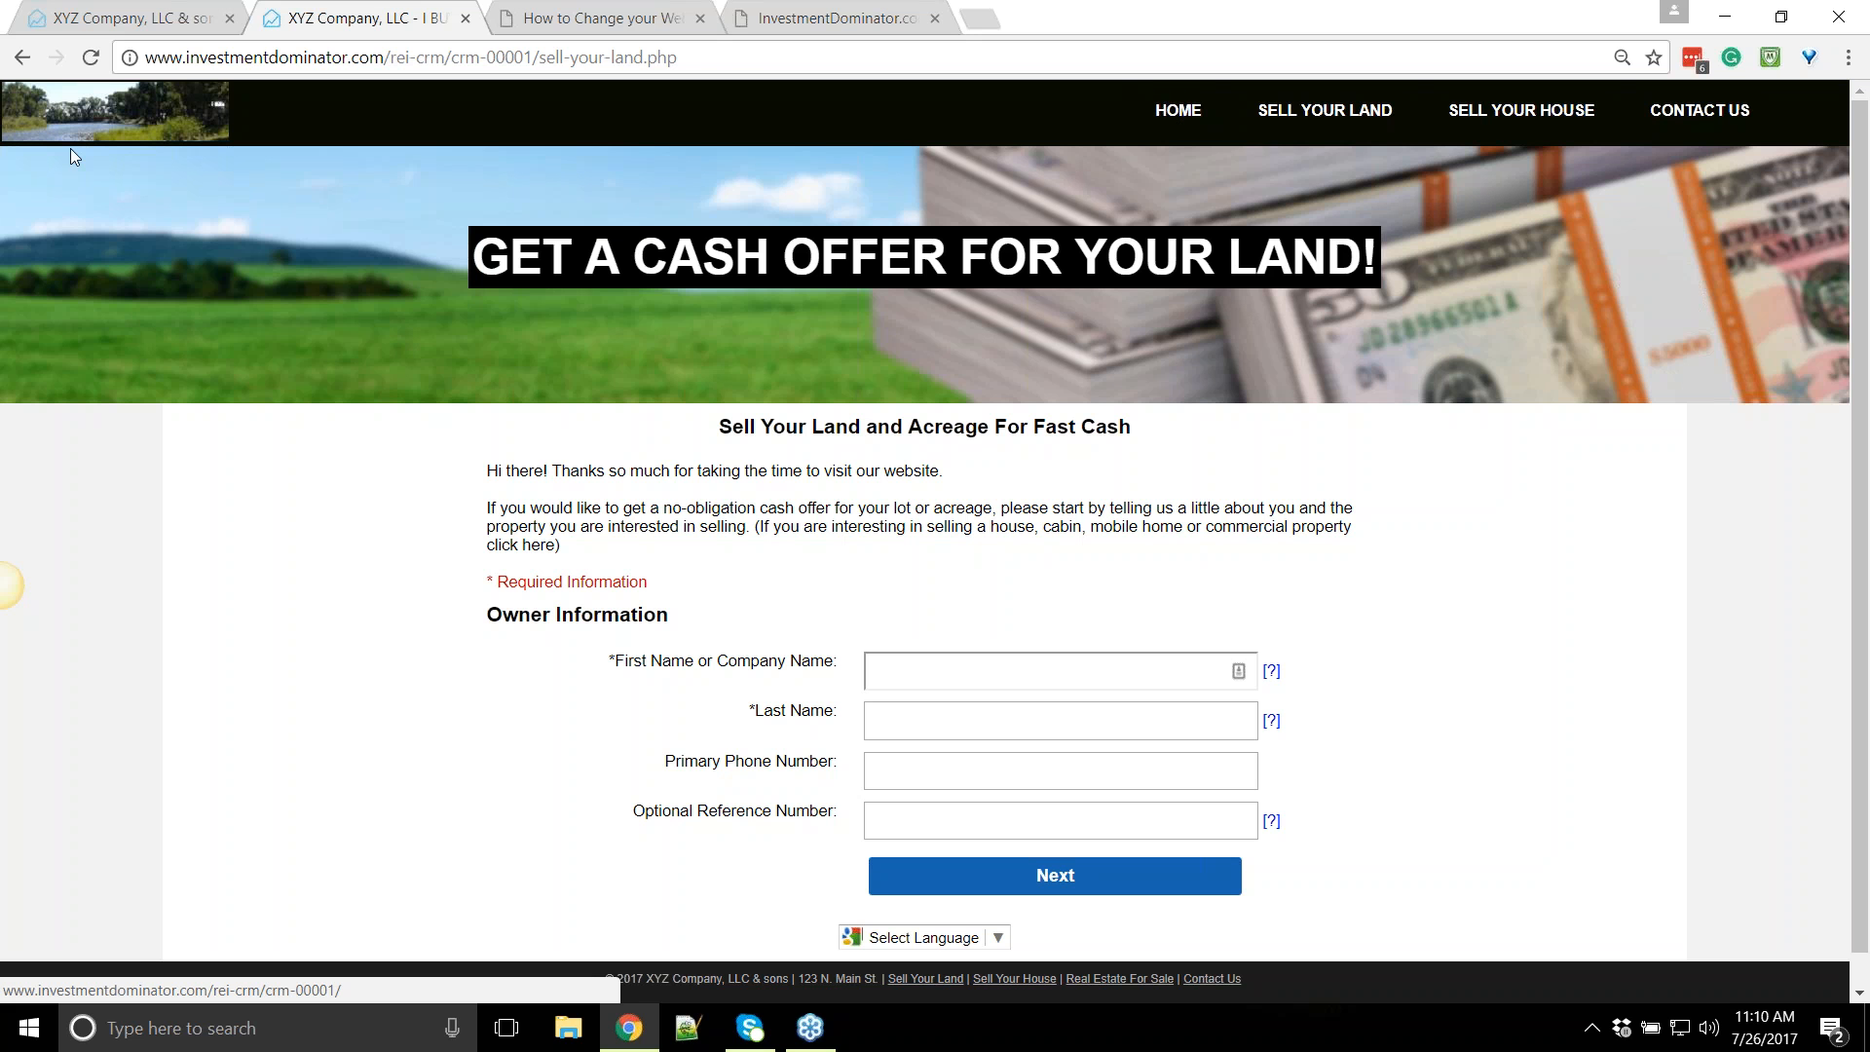
Upload sample-logo.png as the buying site logo, cropping it to the full image
{"action": "left_click", "coordinate": [114, 20]}
{"action": "scroll", "coordinate": [328, 245], "scroll_direction": "up", "scroll_amount": 3}
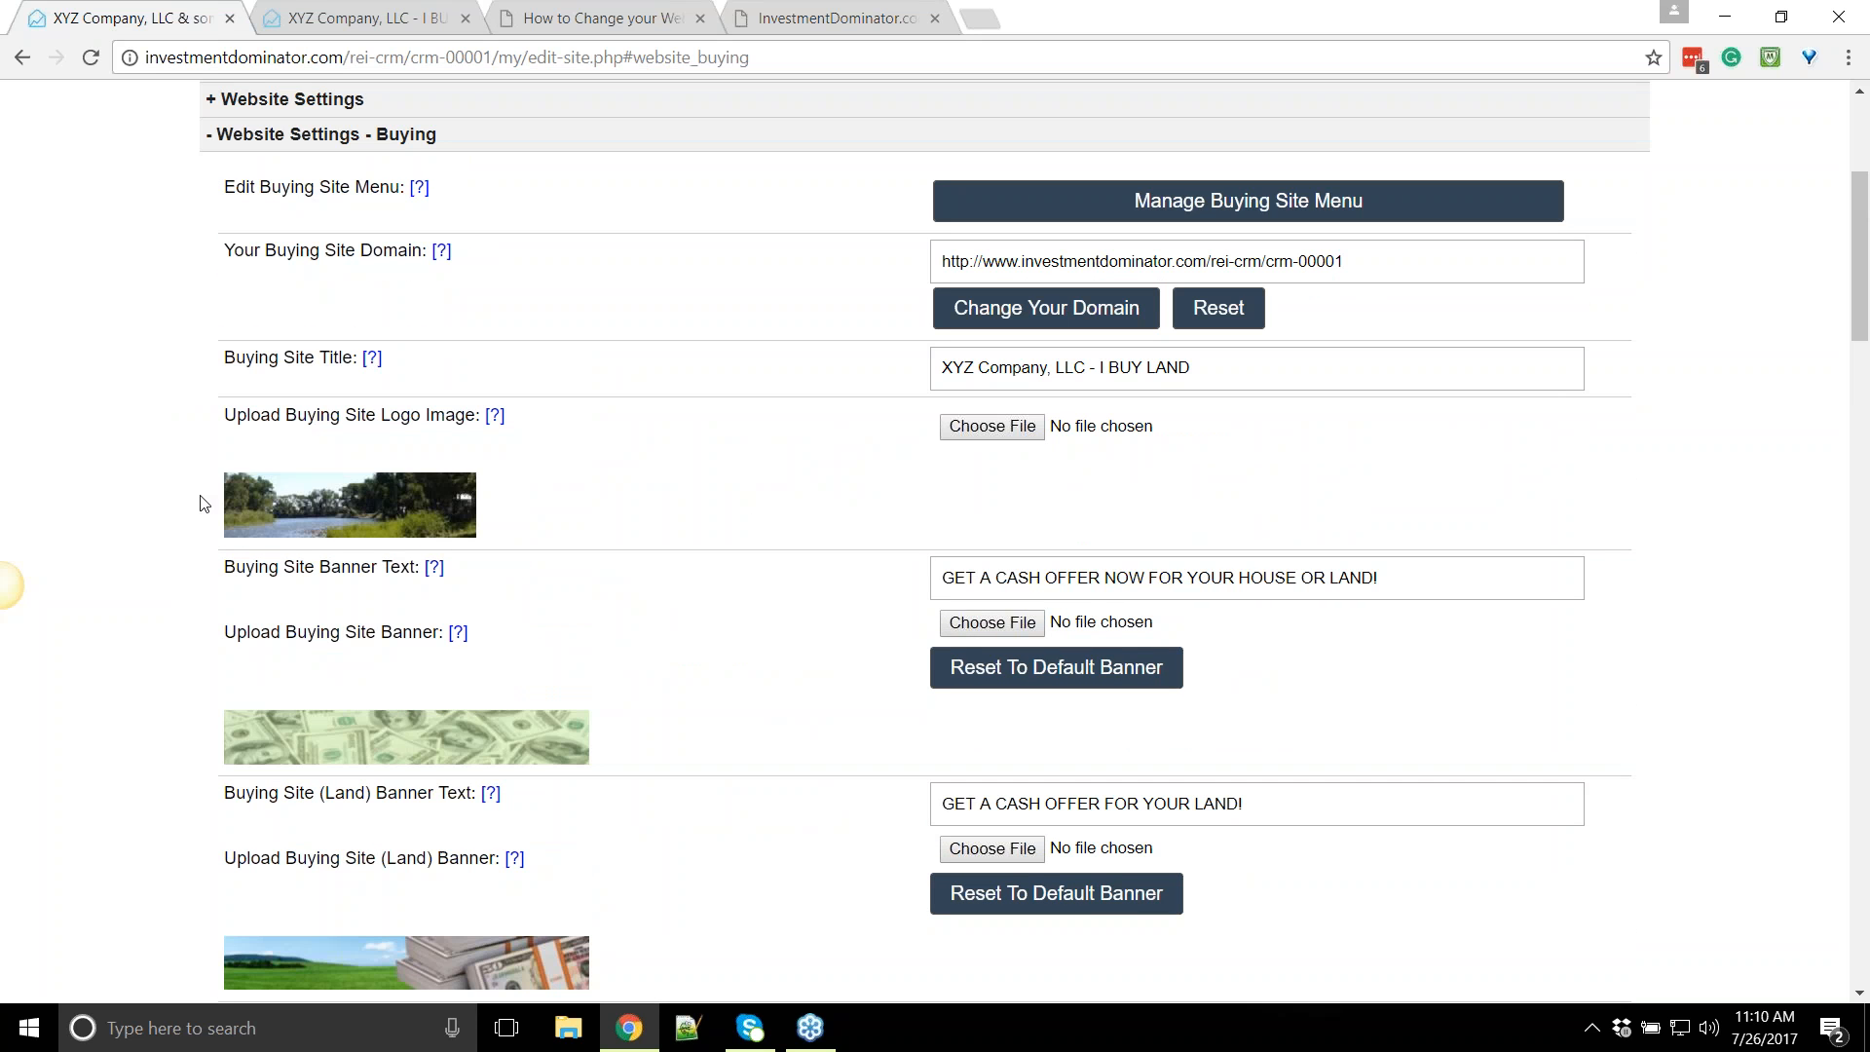
{"action": "left_click", "coordinate": [1006, 437]}
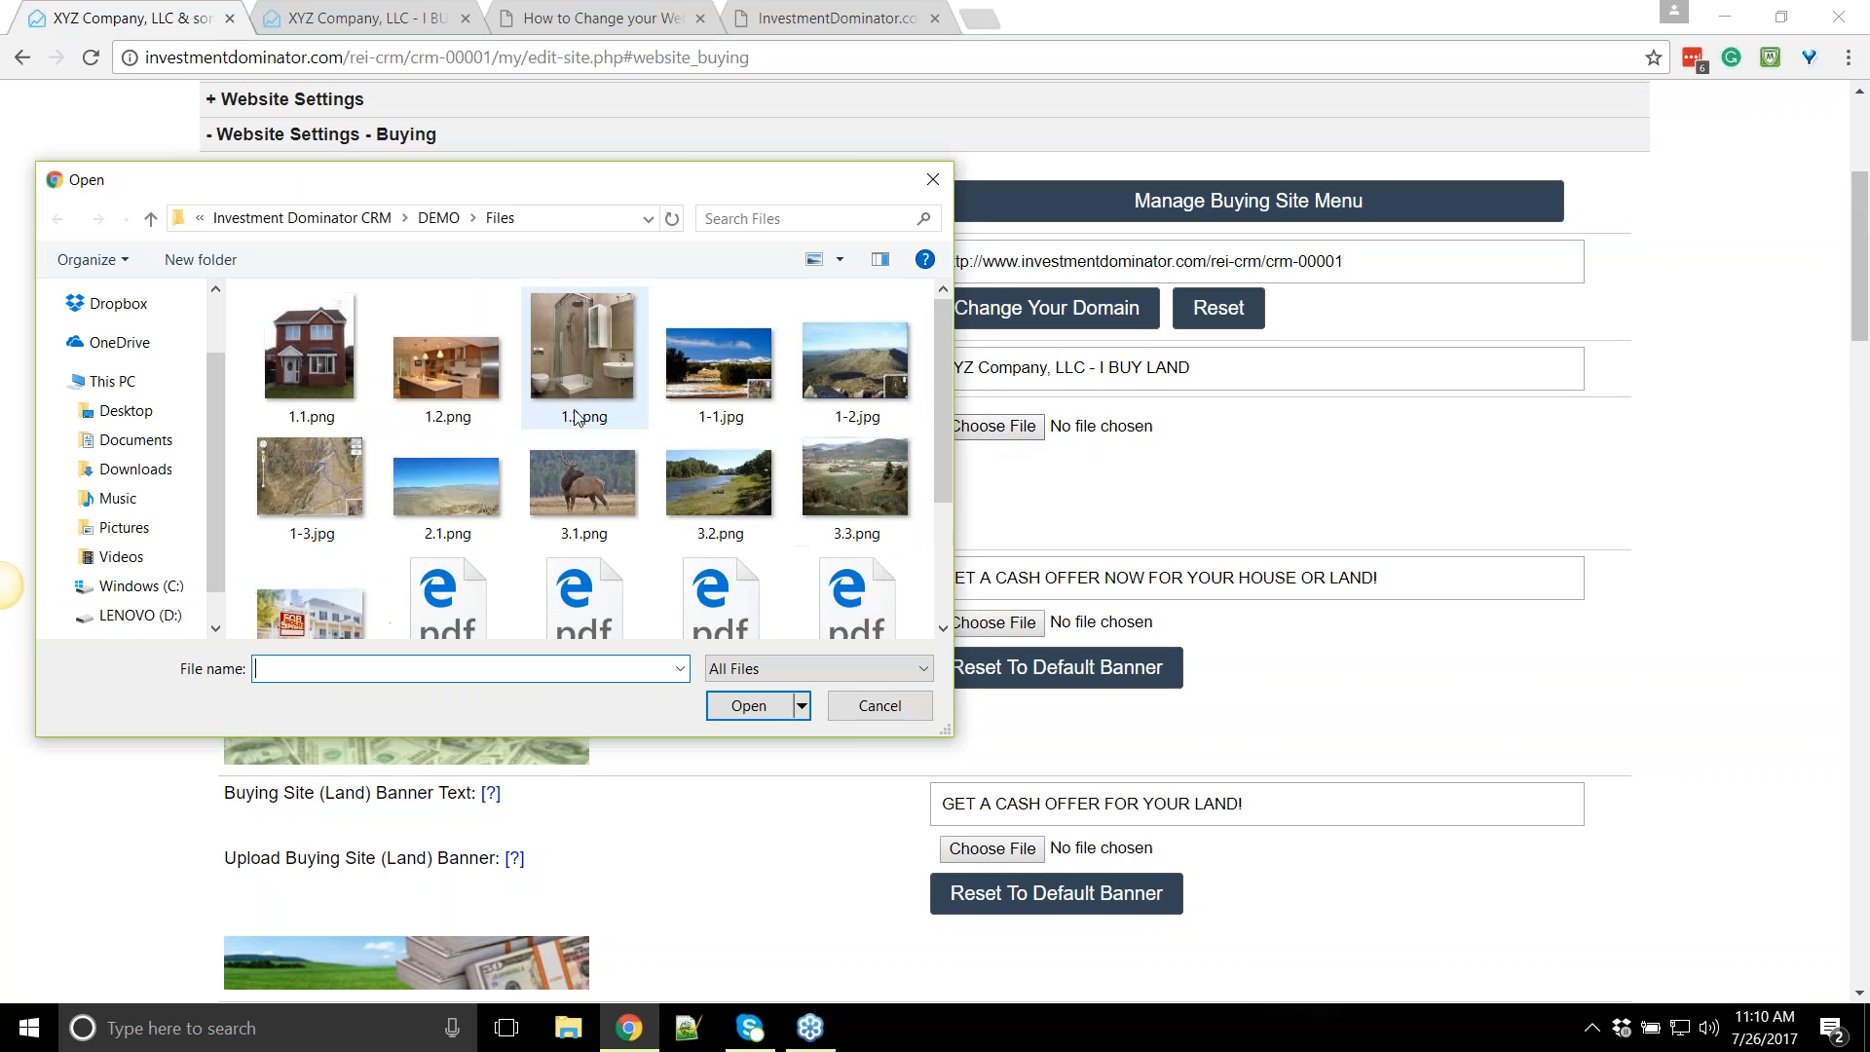
{"action": "scroll", "coordinate": [593, 542], "scroll_direction": "down", "scroll_amount": 3}
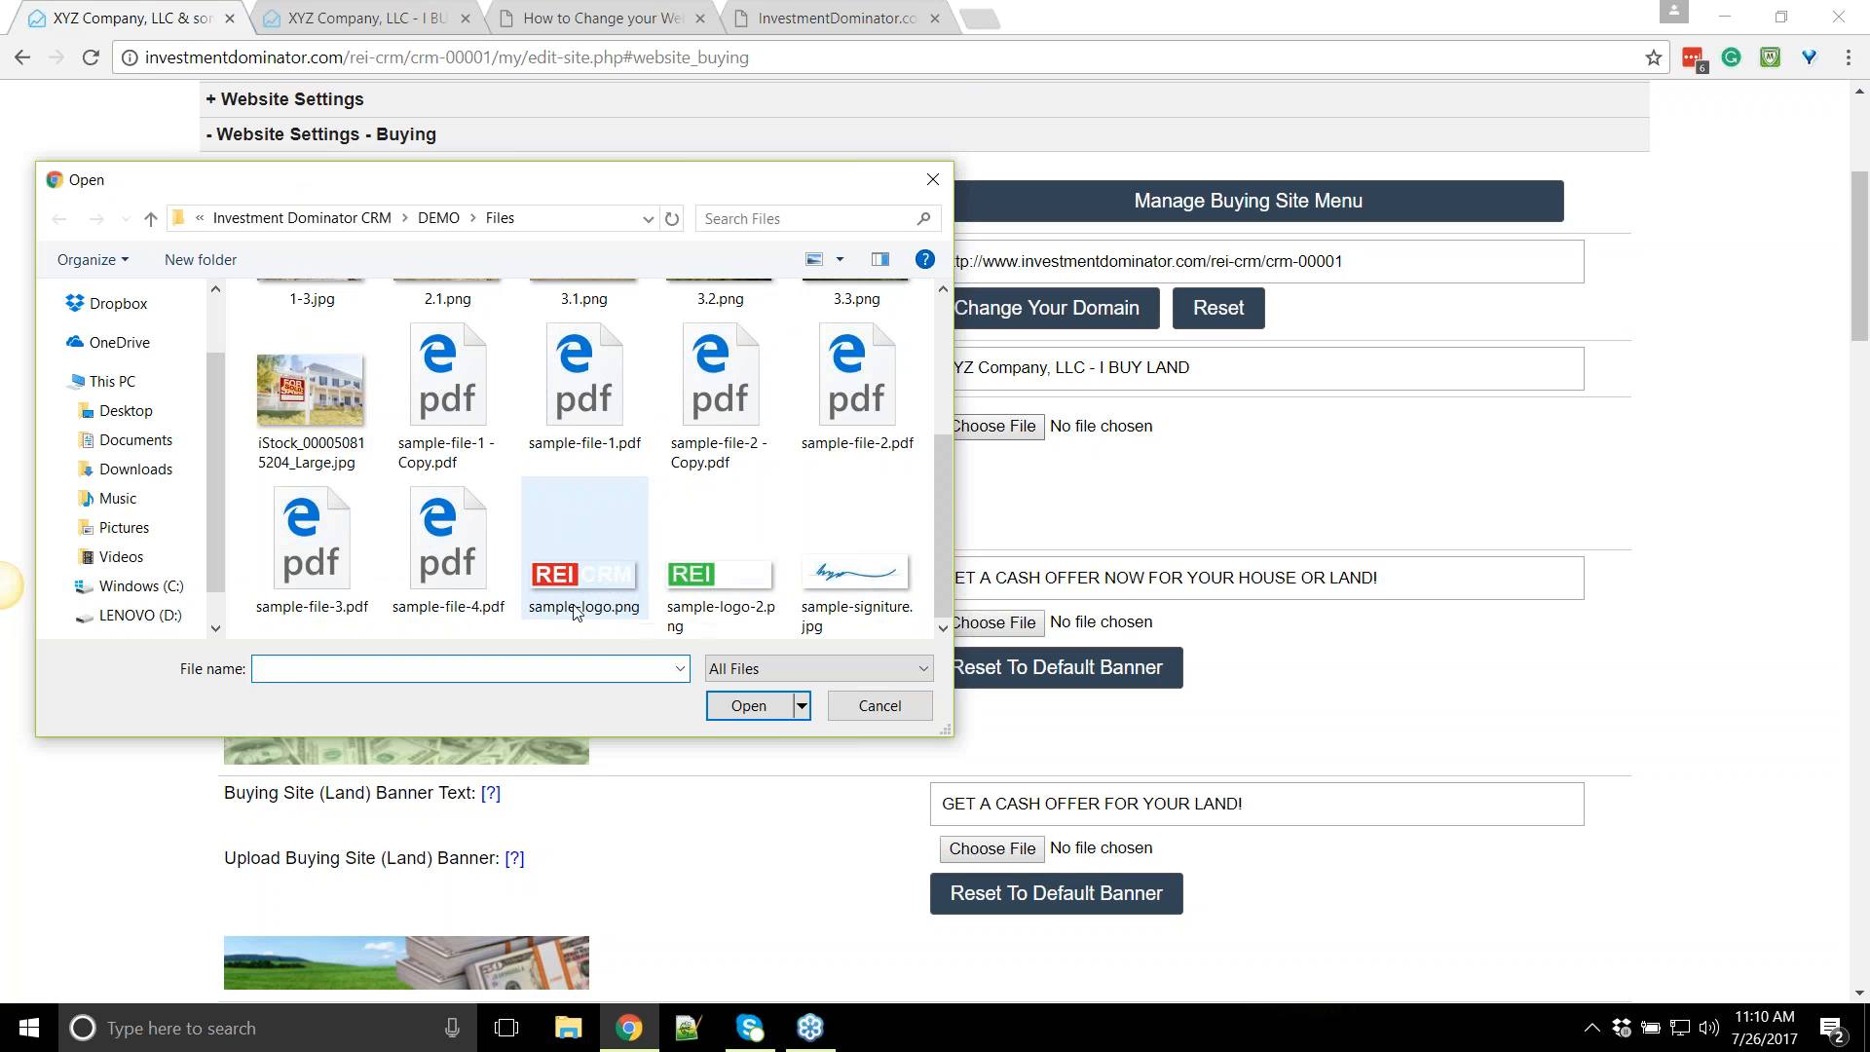
{"action": "double_click", "coordinate": [576, 562]}
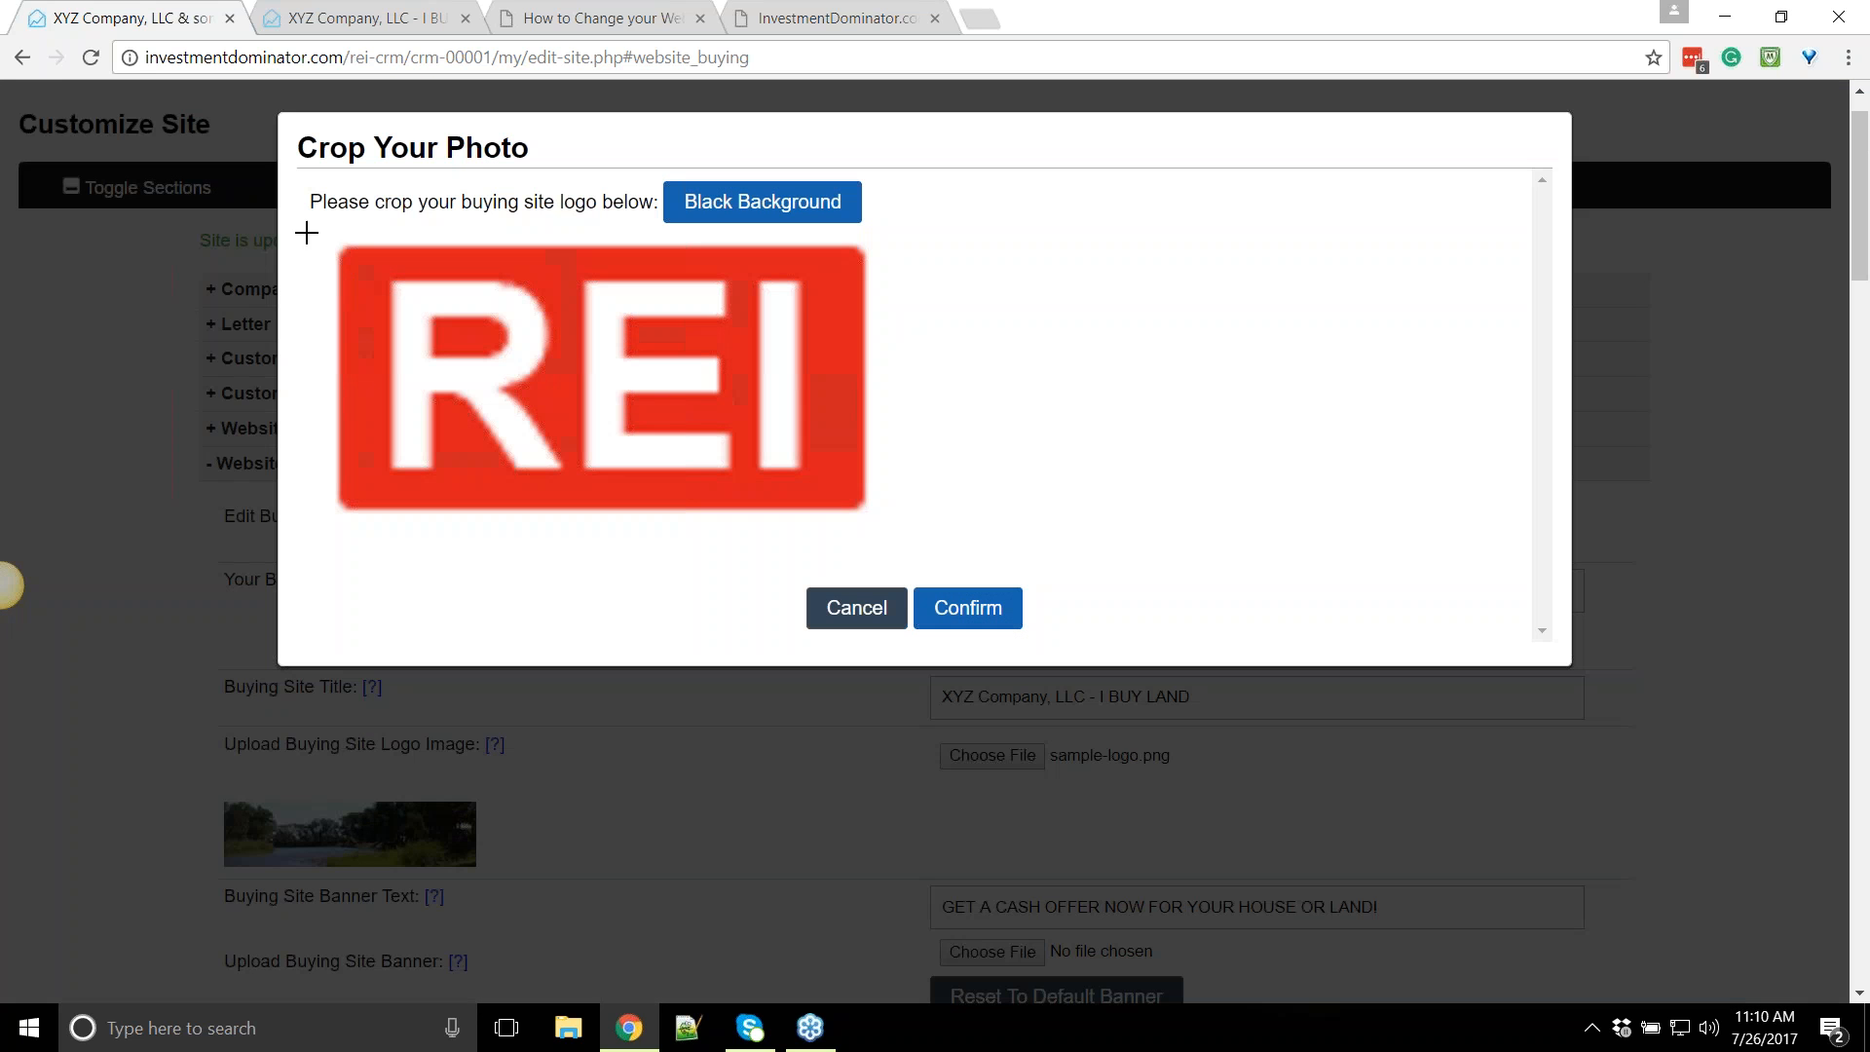
{"action": "left_click_drag", "start_coordinate": [306, 232], "coordinate": [1569, 542]}
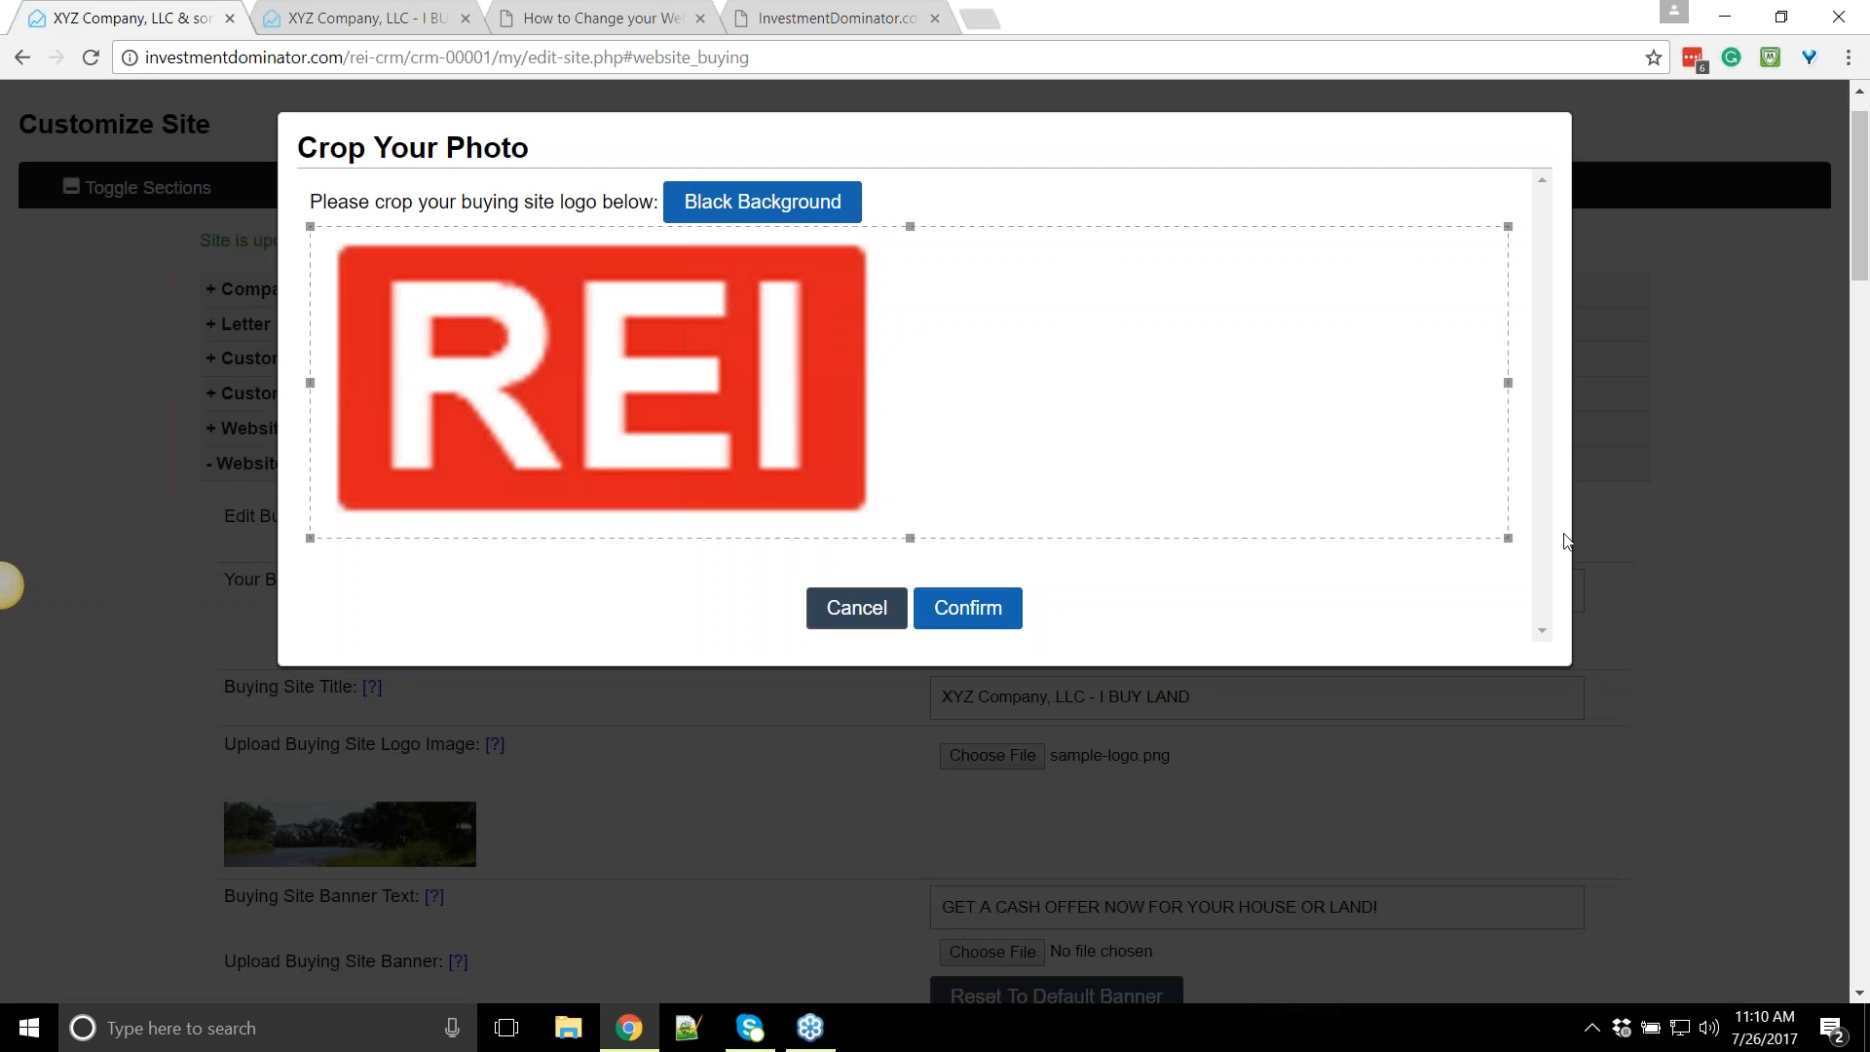
{"action": "left_click", "coordinate": [968, 608]}
Update the site with the new logo and check the header of the reloaded live Sell Your Land page
{"action": "scroll", "coordinate": [1206, 725], "scroll_direction": "down", "scroll_amount": 20}
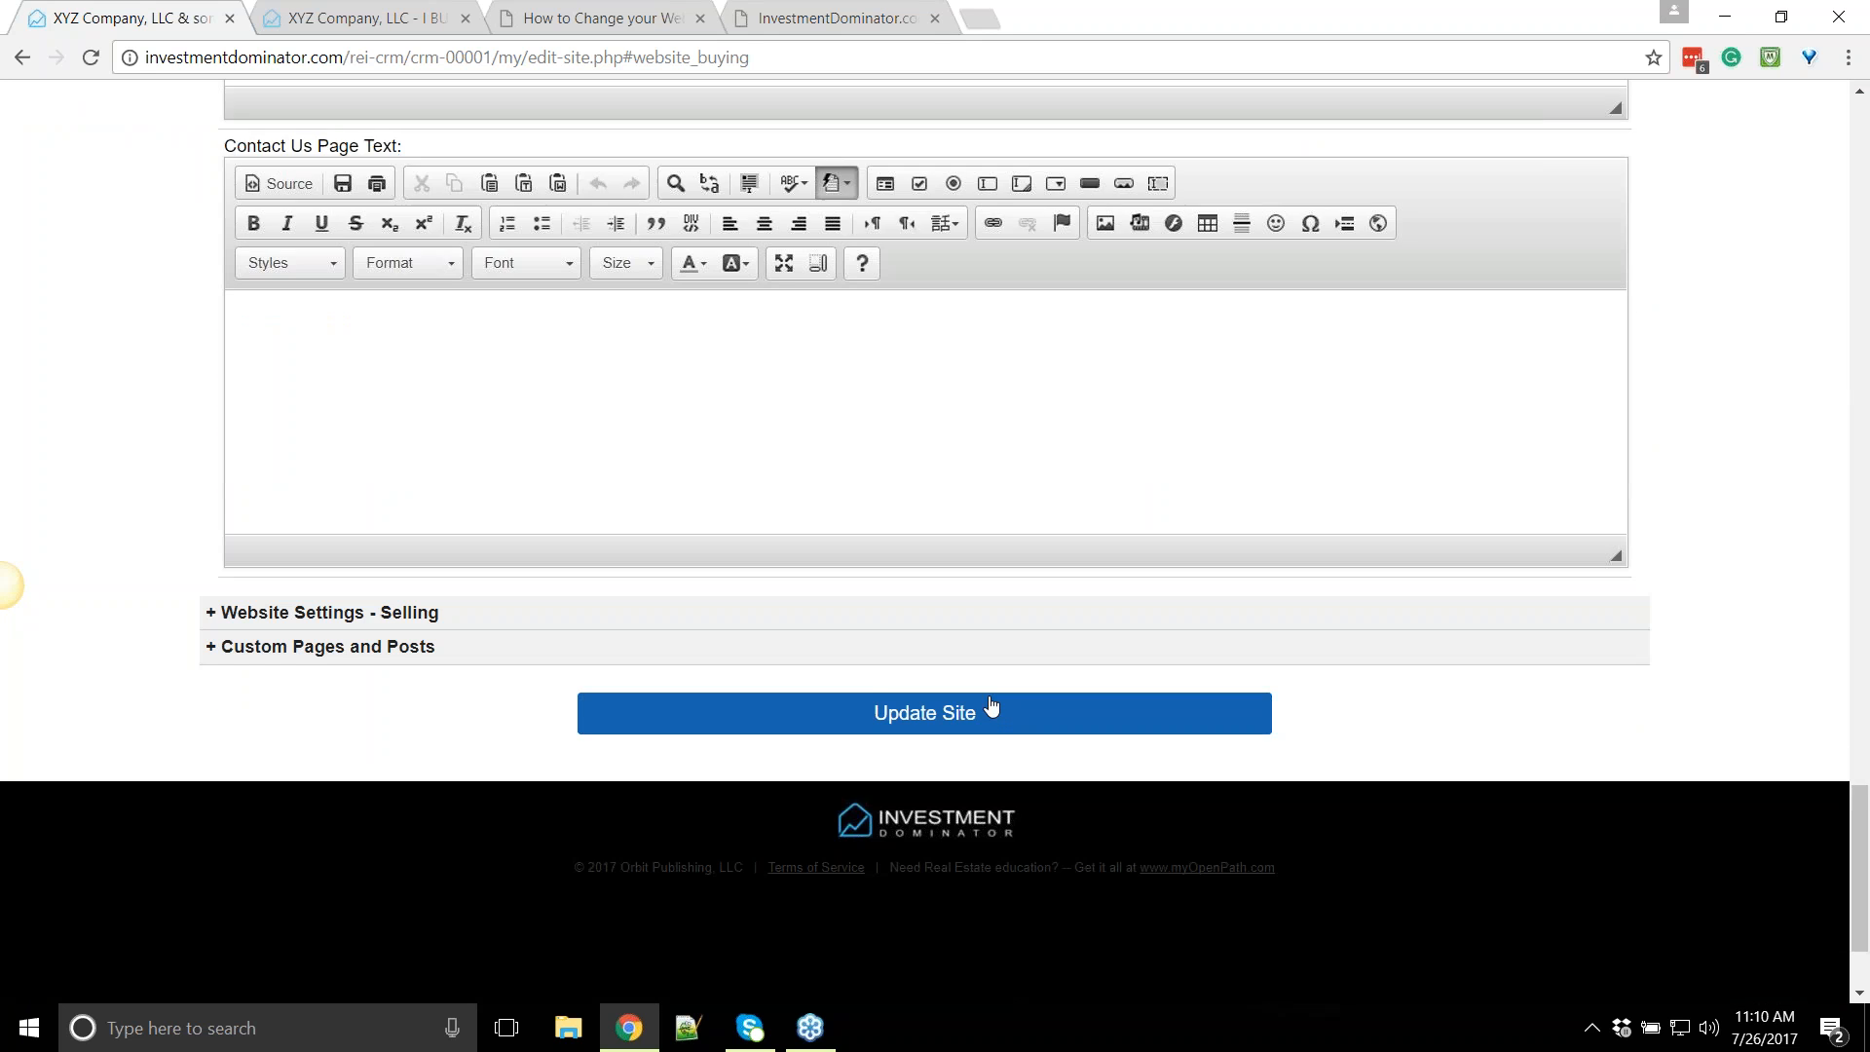
{"action": "left_click", "coordinate": [992, 709]}
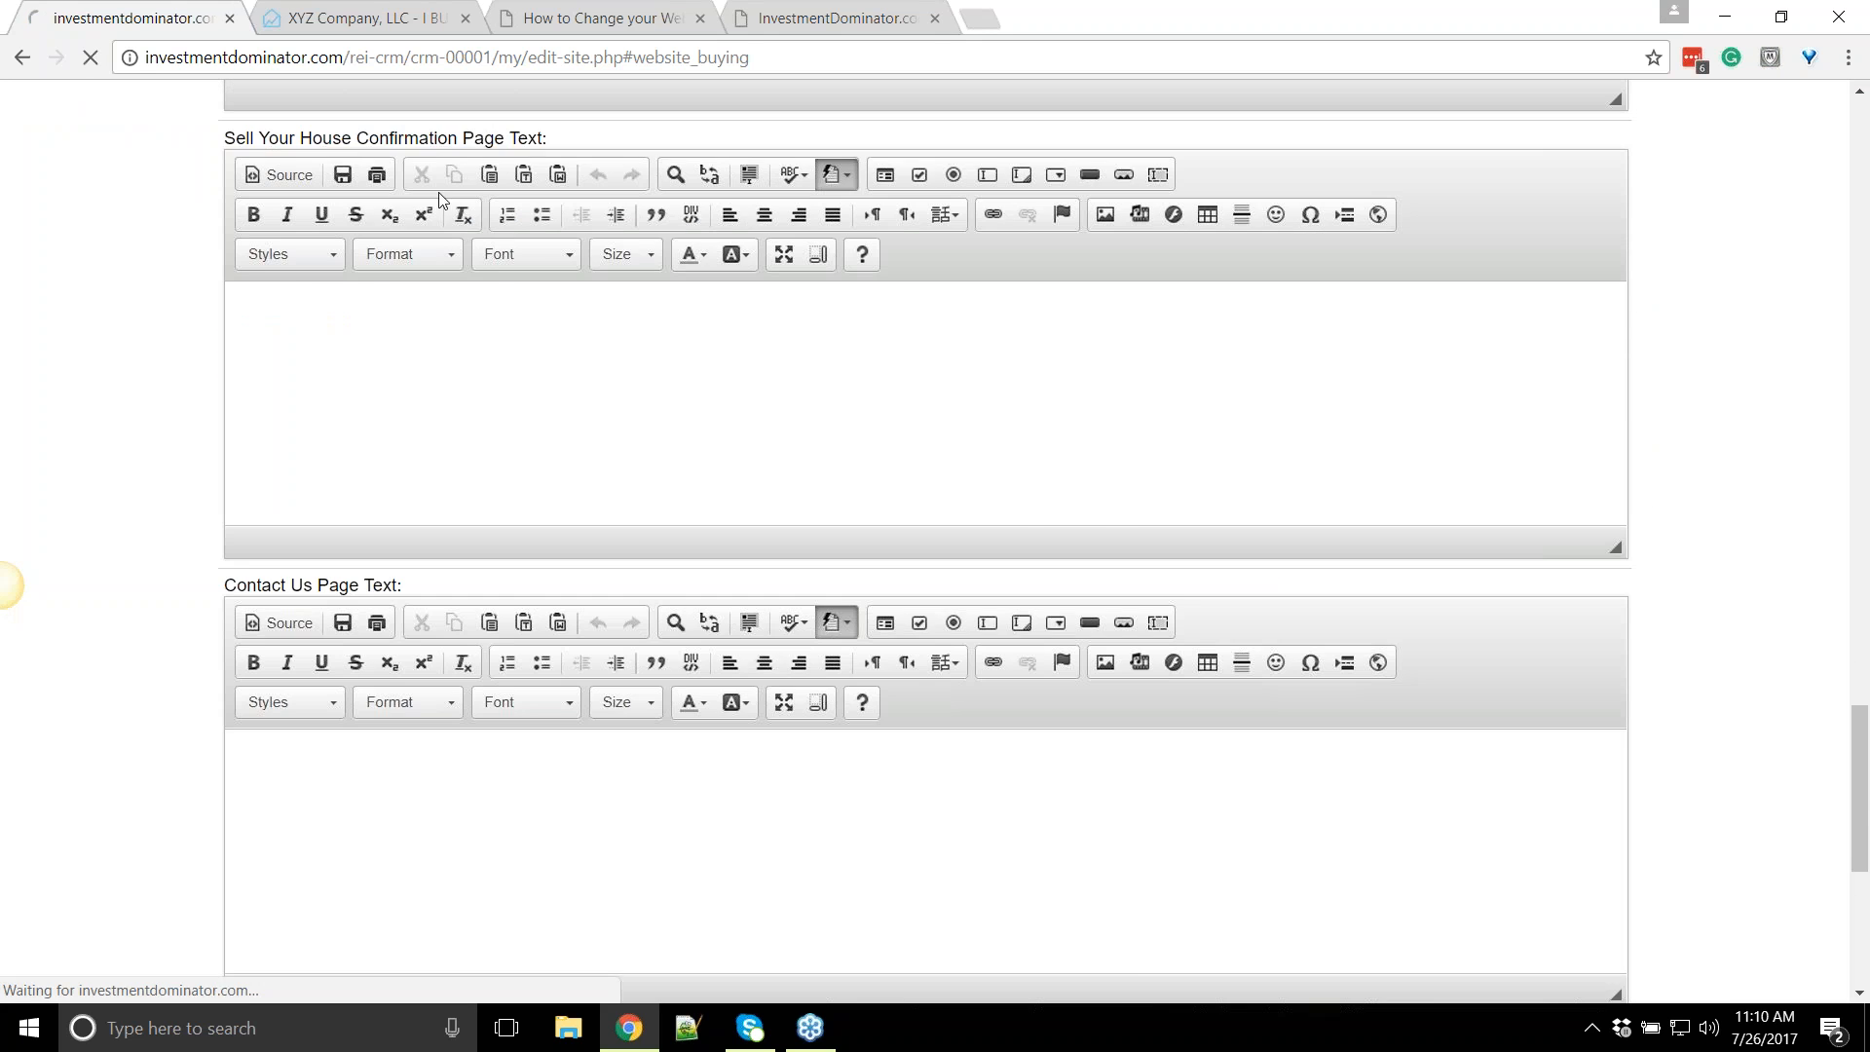
{"action": "left_click", "coordinate": [837, 17]}
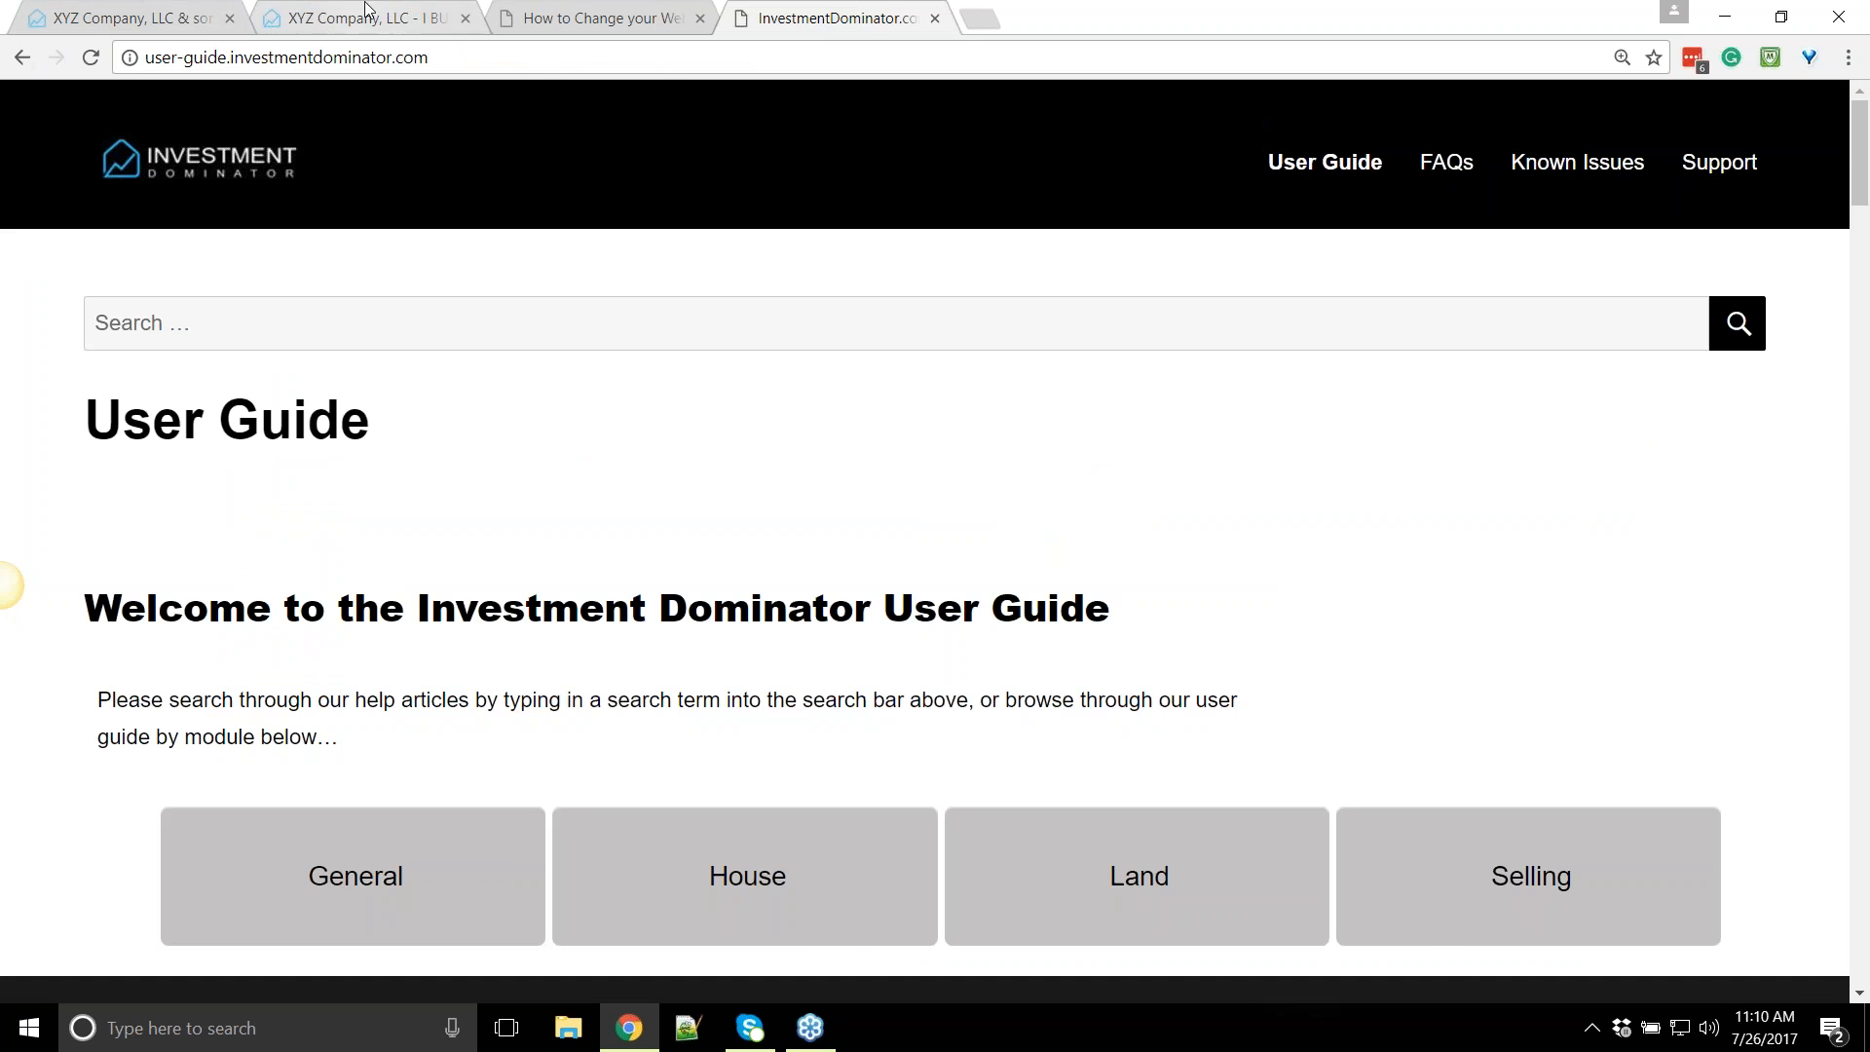
{"action": "left_click", "coordinate": [352, 14]}
{"action": "left_click", "coordinate": [91, 57]}
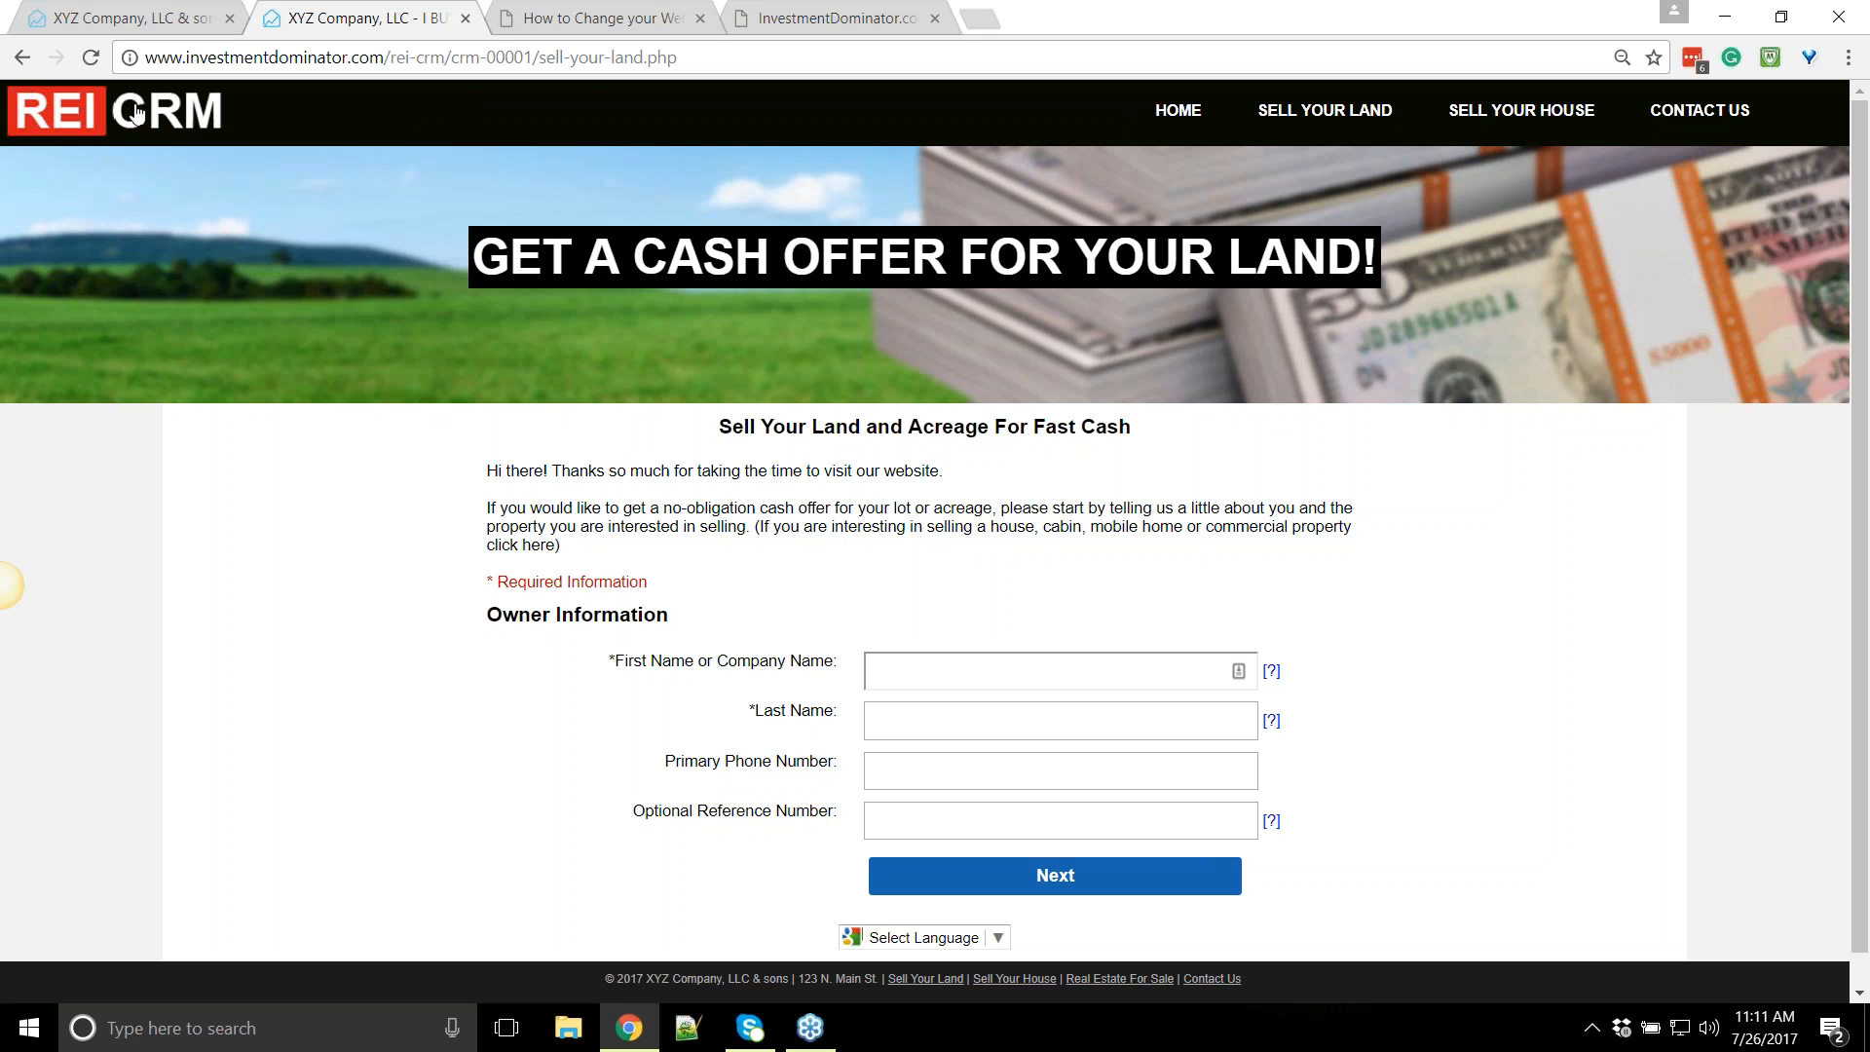
{"action": "scroll", "coordinate": [519, 466], "scroll_direction": "down", "scroll_amount": 1}
{"action": "scroll", "coordinate": [680, 355], "scroll_direction": "up", "scroll_amount": 1}
{"action": "scroll", "coordinate": [915, 502], "scroll_direction": "down", "scroll_amount": 1}
{"action": "scroll", "coordinate": [685, 412], "scroll_direction": "up", "scroll_amount": 1}
Review the logo and banner settings in Website Settings - Buying against the live Sell Your Land page
{"action": "left_click", "coordinate": [125, 8]}
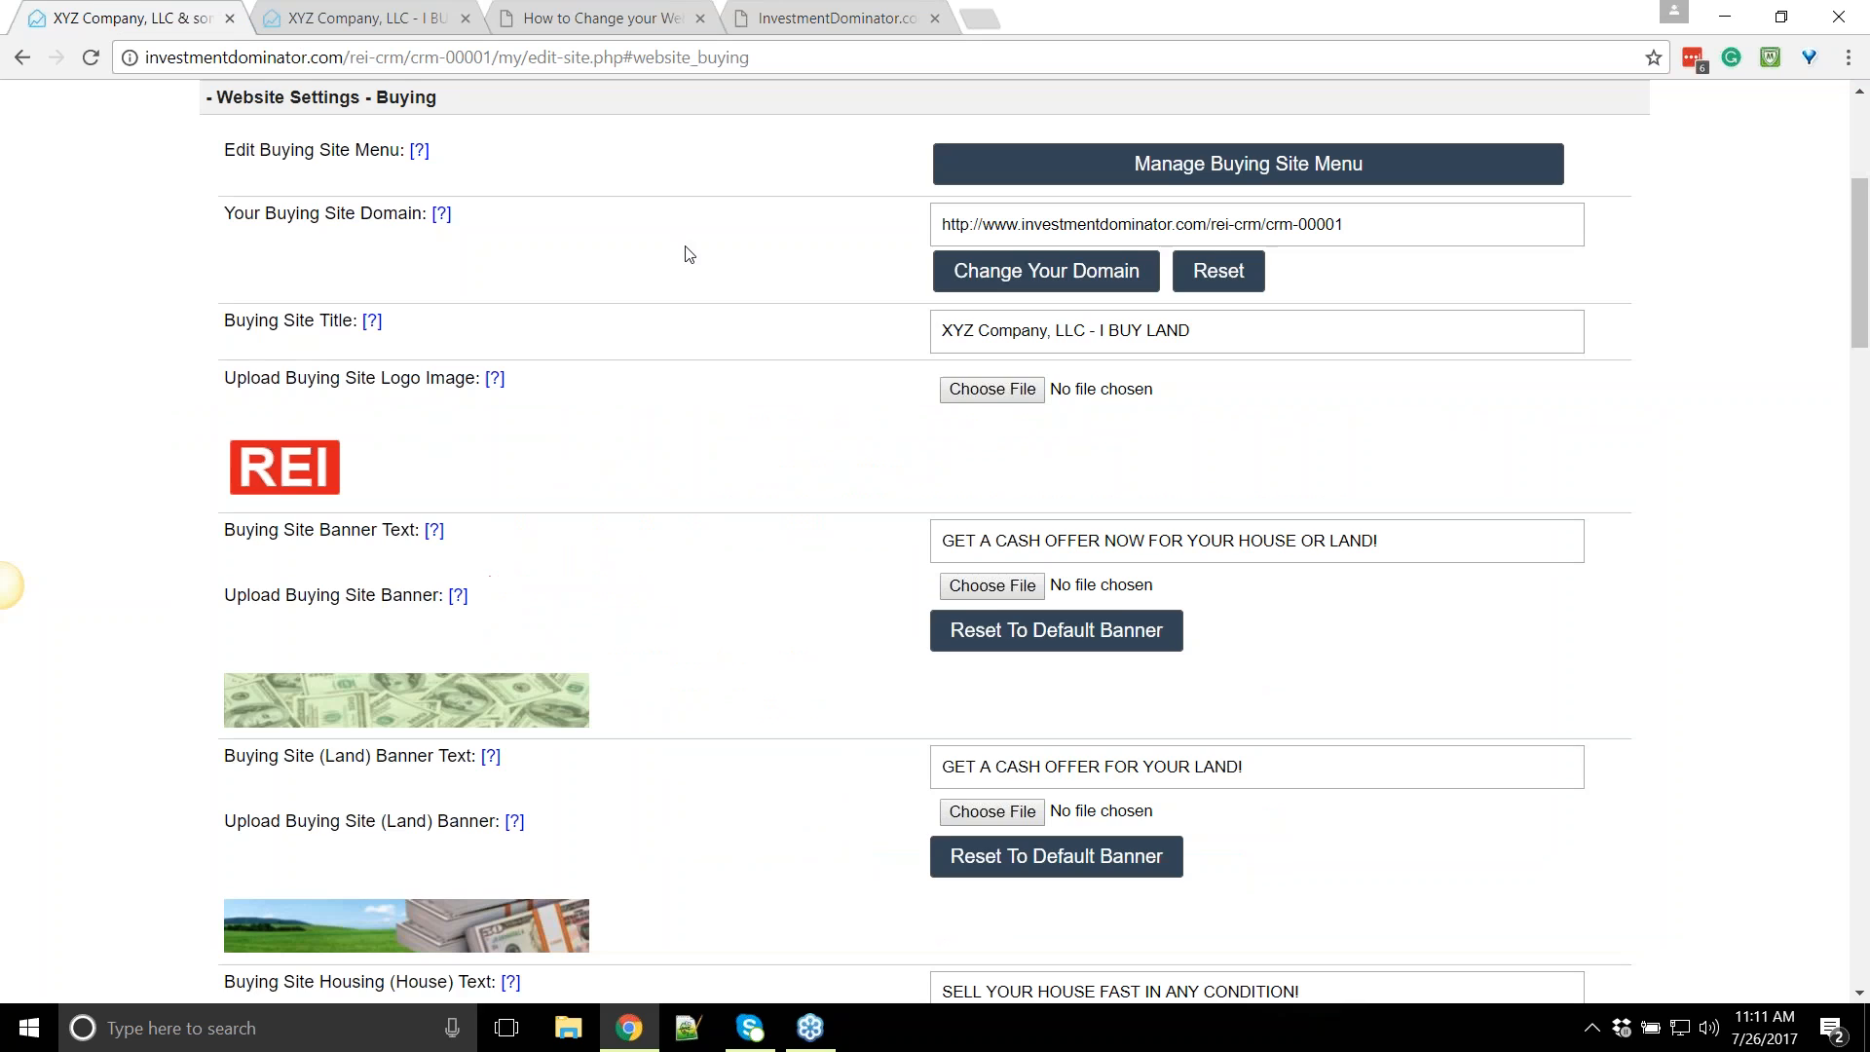
{"action": "scroll", "coordinate": [701, 425], "scroll_direction": "up", "scroll_amount": 3}
{"action": "scroll", "coordinate": [935, 546], "scroll_direction": "down", "scroll_amount": 8}
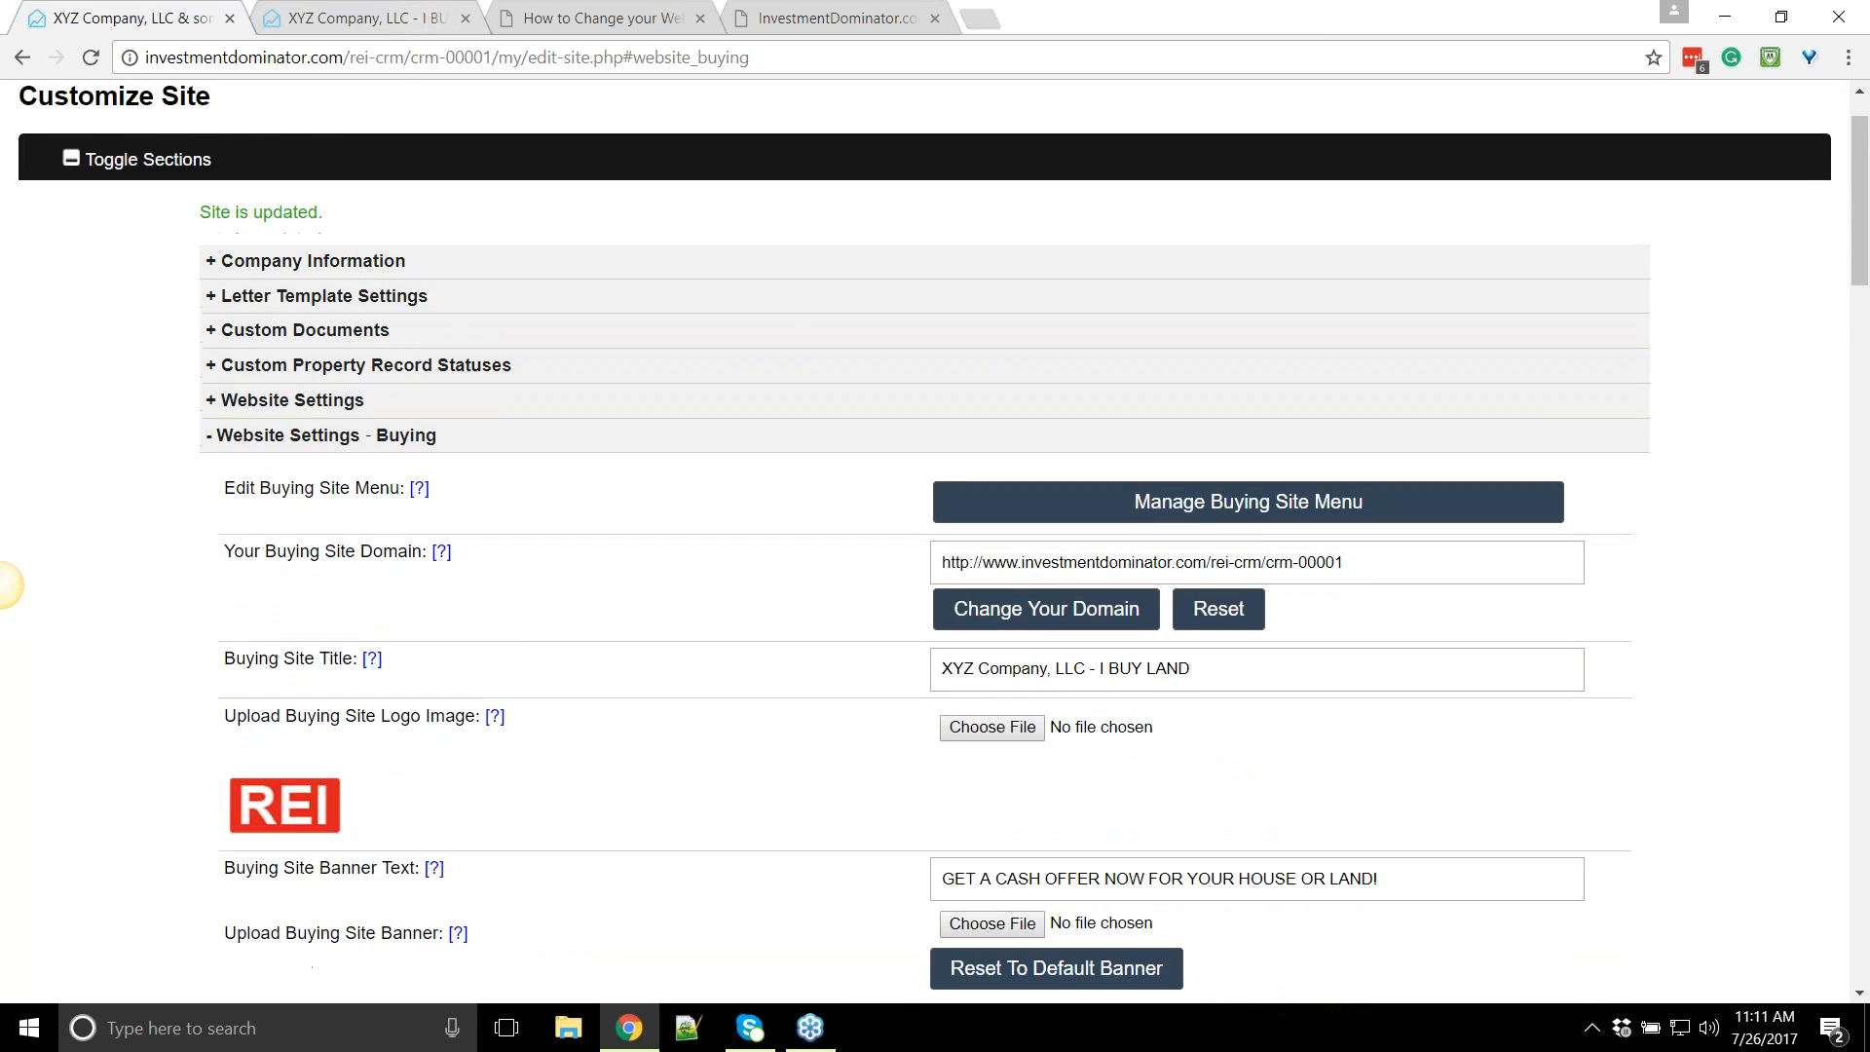
{"action": "scroll", "coordinate": [948, 668], "scroll_direction": "up", "scroll_amount": 8}
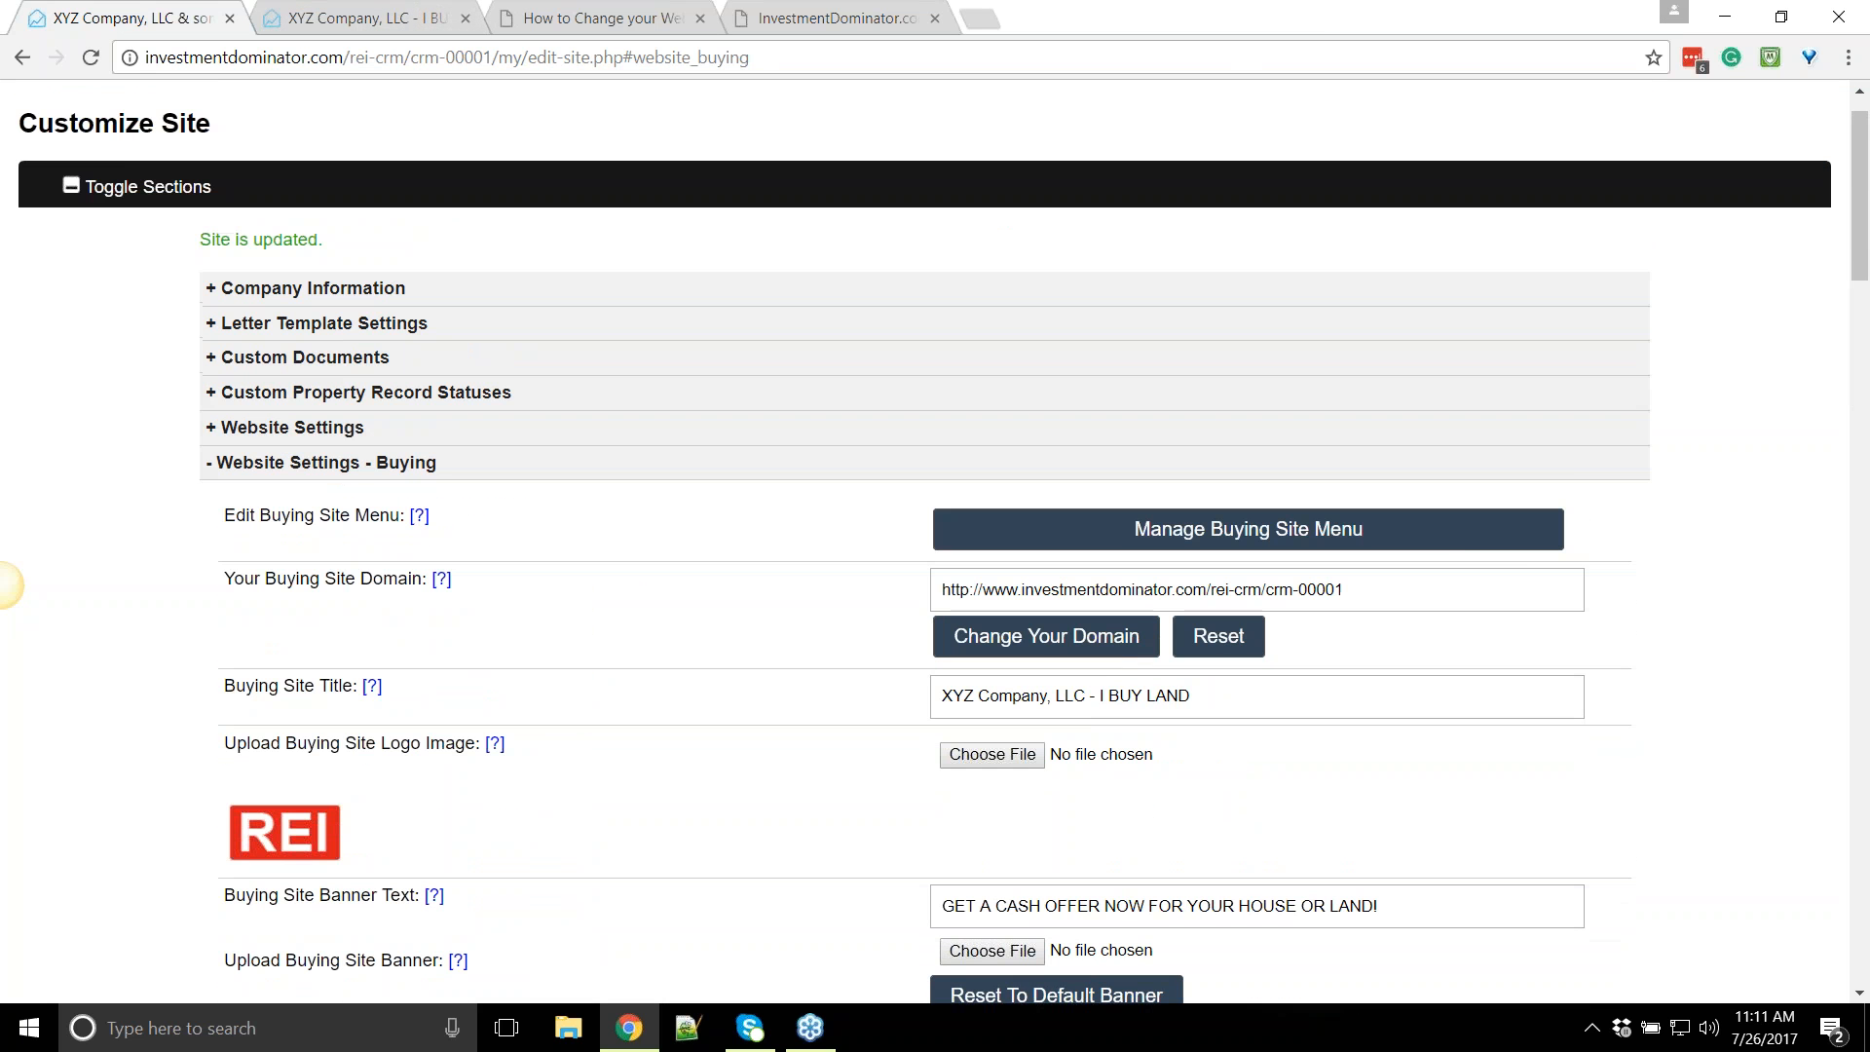
{"action": "left_click", "coordinate": [461, 6]}
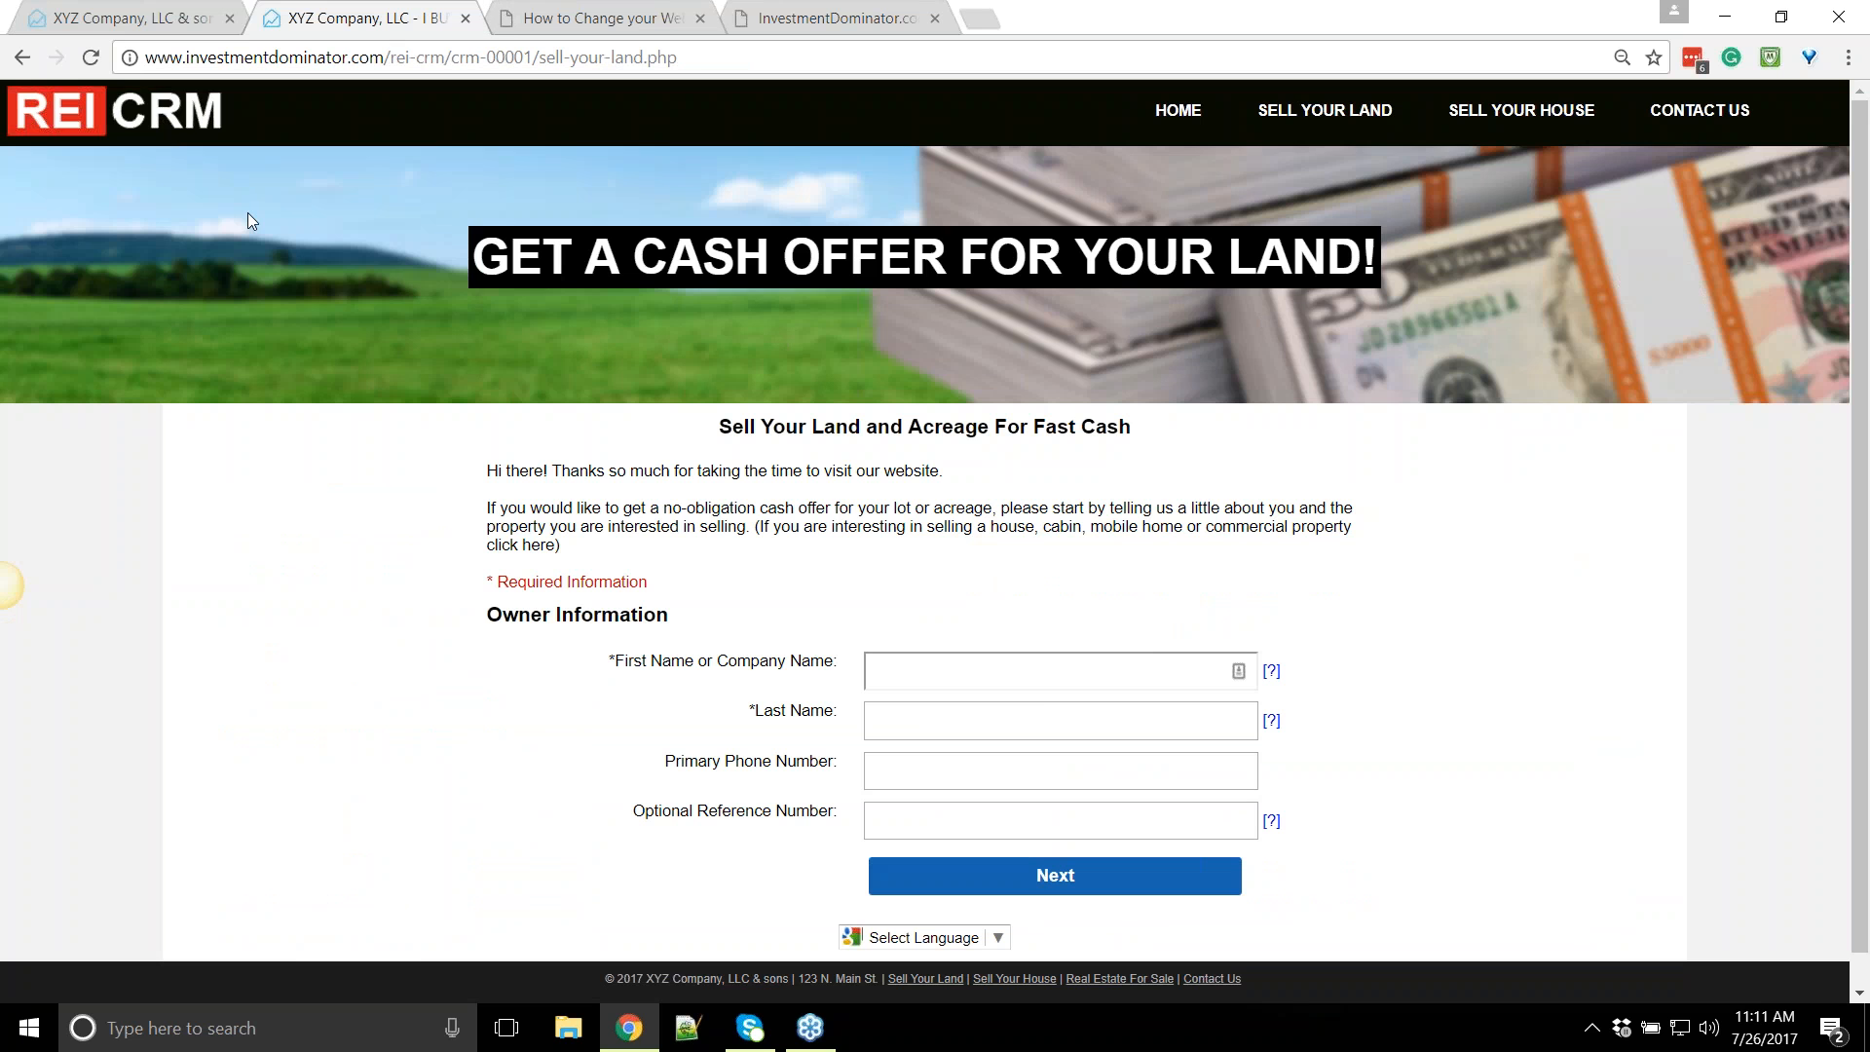
{"action": "left_click", "coordinate": [120, 27]}
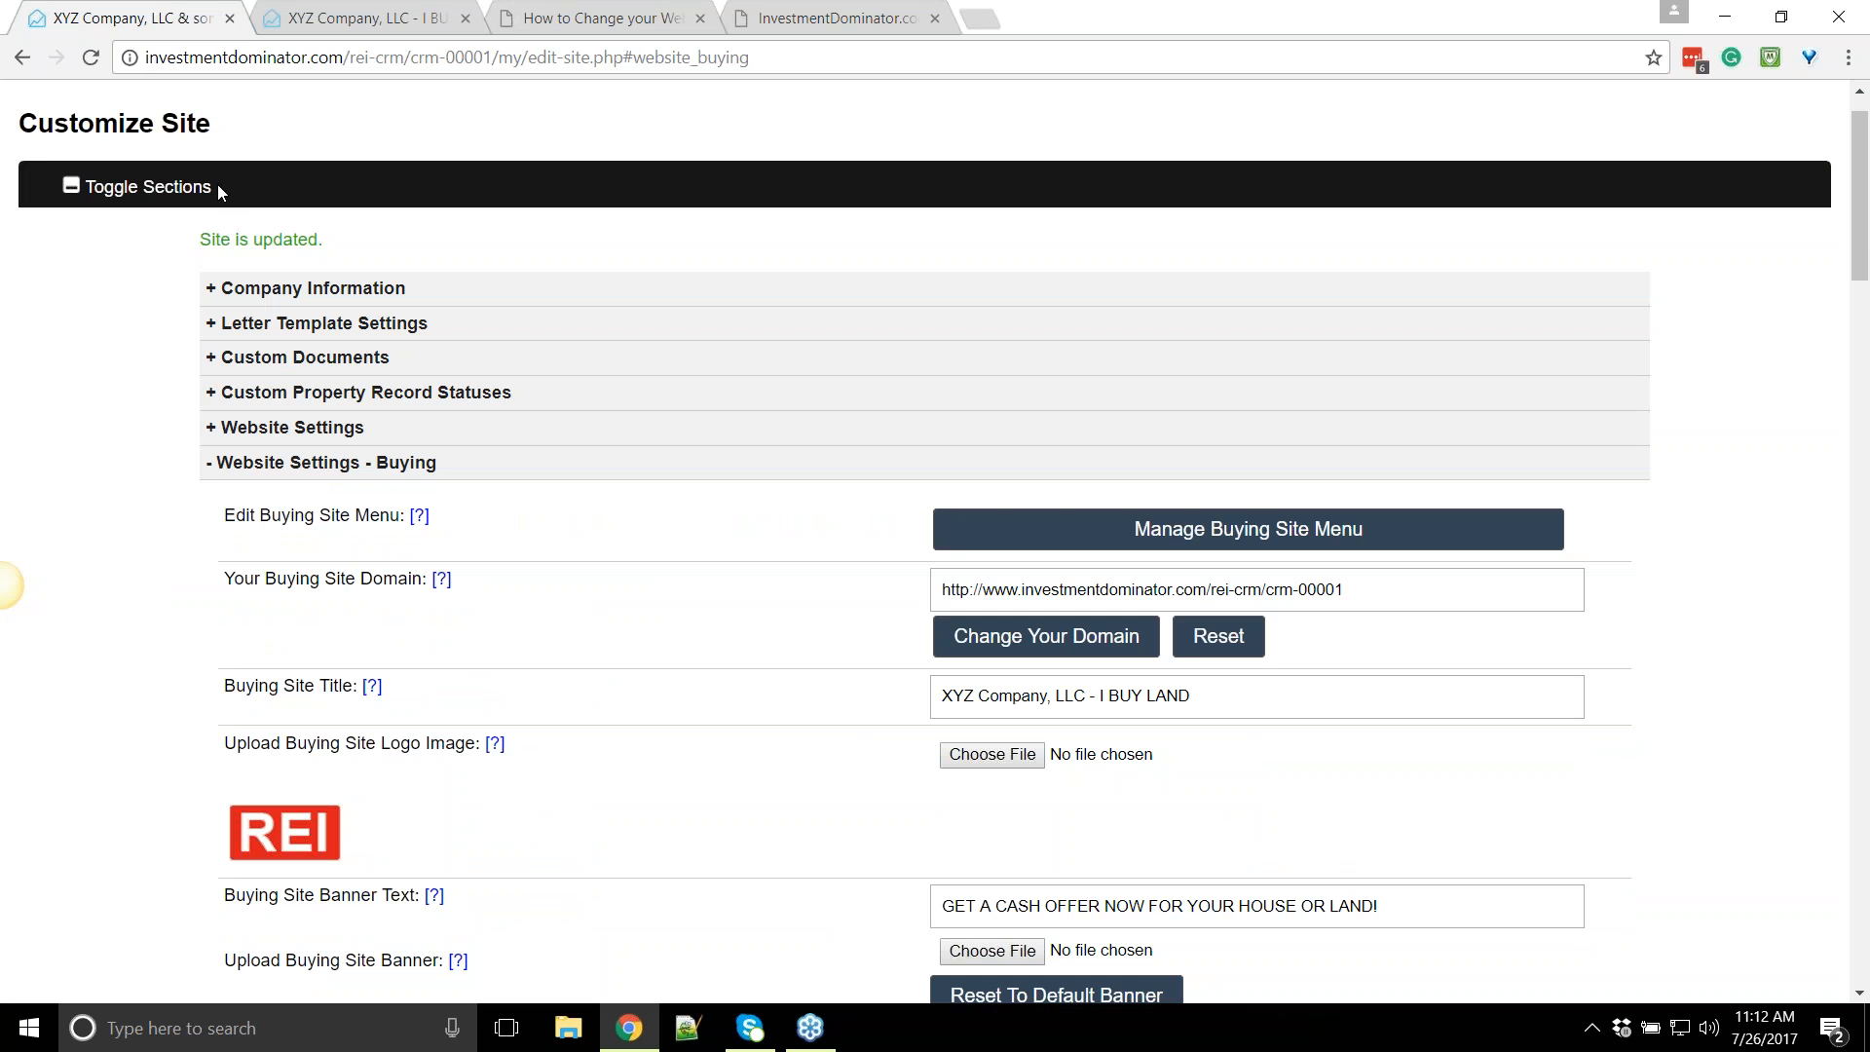
{"action": "scroll", "coordinate": [546, 682], "scroll_direction": "down", "scroll_amount": 2}
{"action": "scroll", "coordinate": [643, 750], "scroll_direction": "up", "scroll_amount": 2}
{"action": "scroll", "coordinate": [1235, 775], "scroll_direction": "down", "scroll_amount": 3}
{"action": "scroll", "coordinate": [1231, 773], "scroll_direction": "up", "scroll_amount": 3}
Examine the banner headline on the live Sell Your Land page and return to the Customize Site settings
{"action": "left_click", "coordinate": [365, 14]}
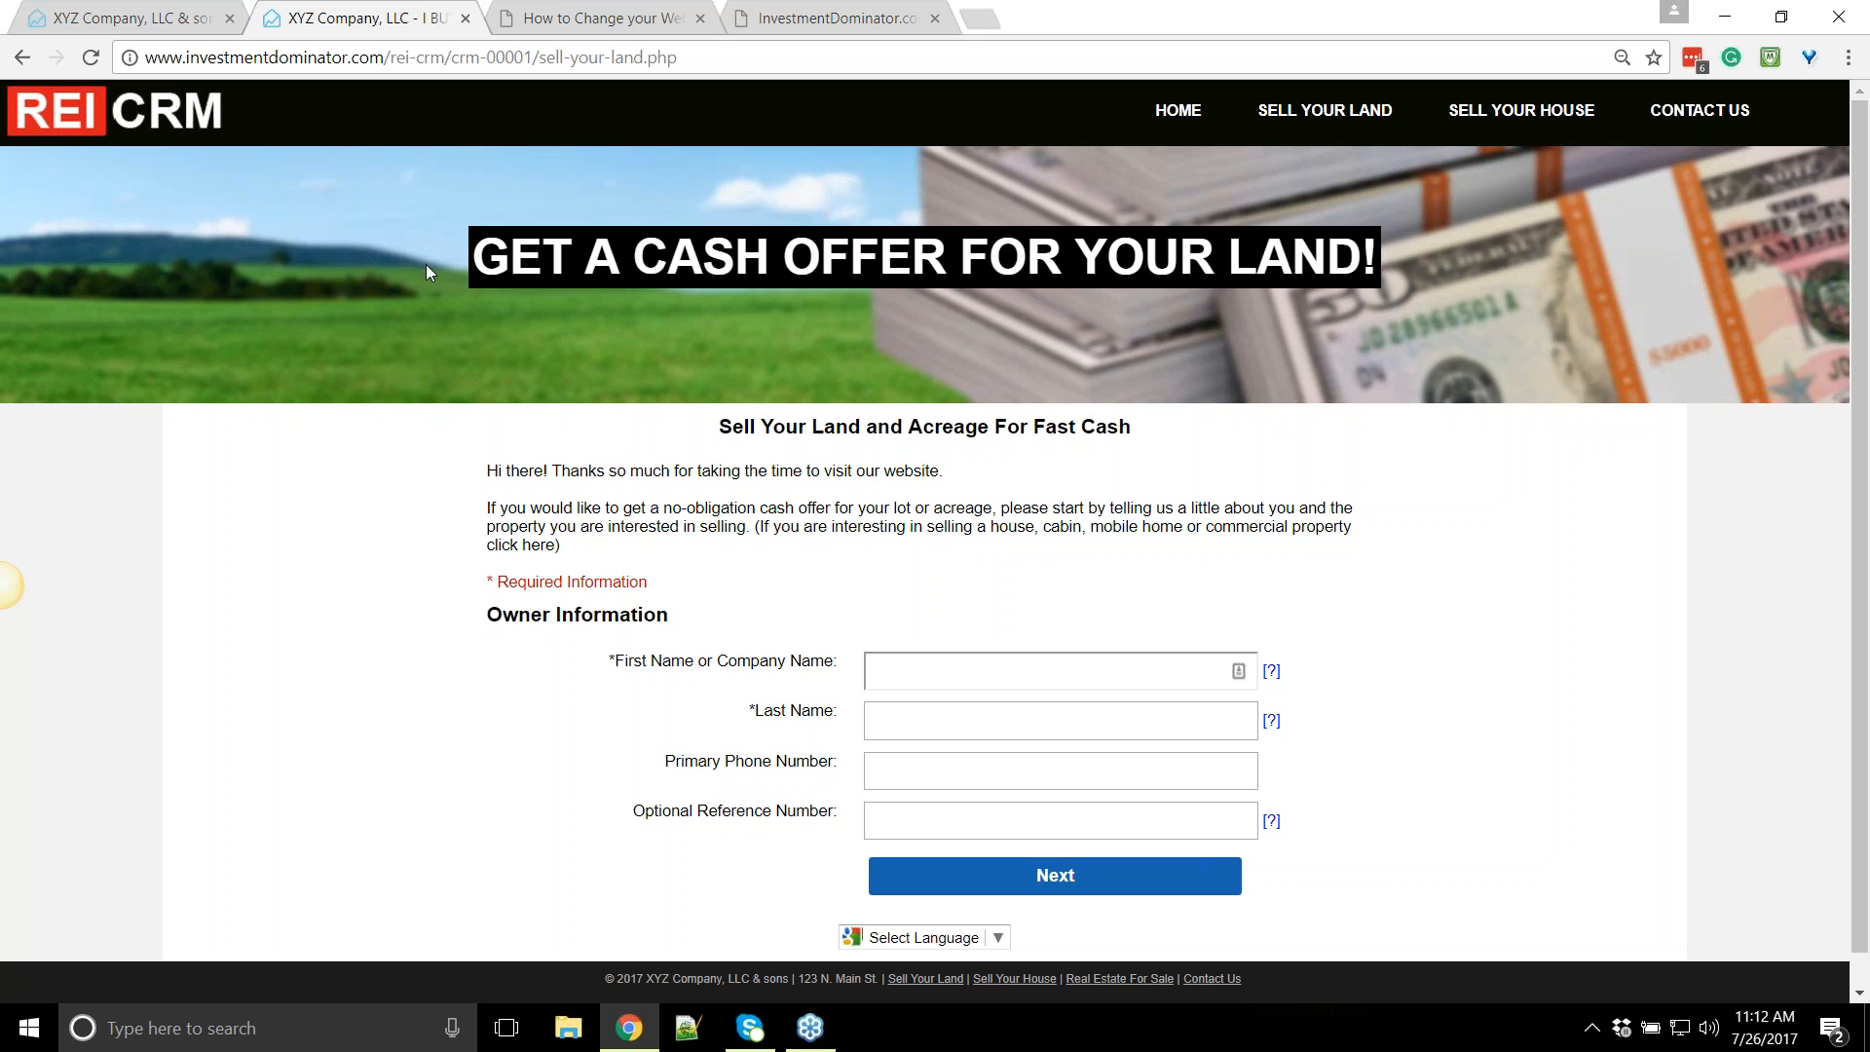
{"action": "left_click_drag", "start_coordinate": [470, 259], "coordinate": [573, 257]}
{"action": "left_click", "coordinate": [932, 247]}
{"action": "left_click", "coordinate": [159, 24]}
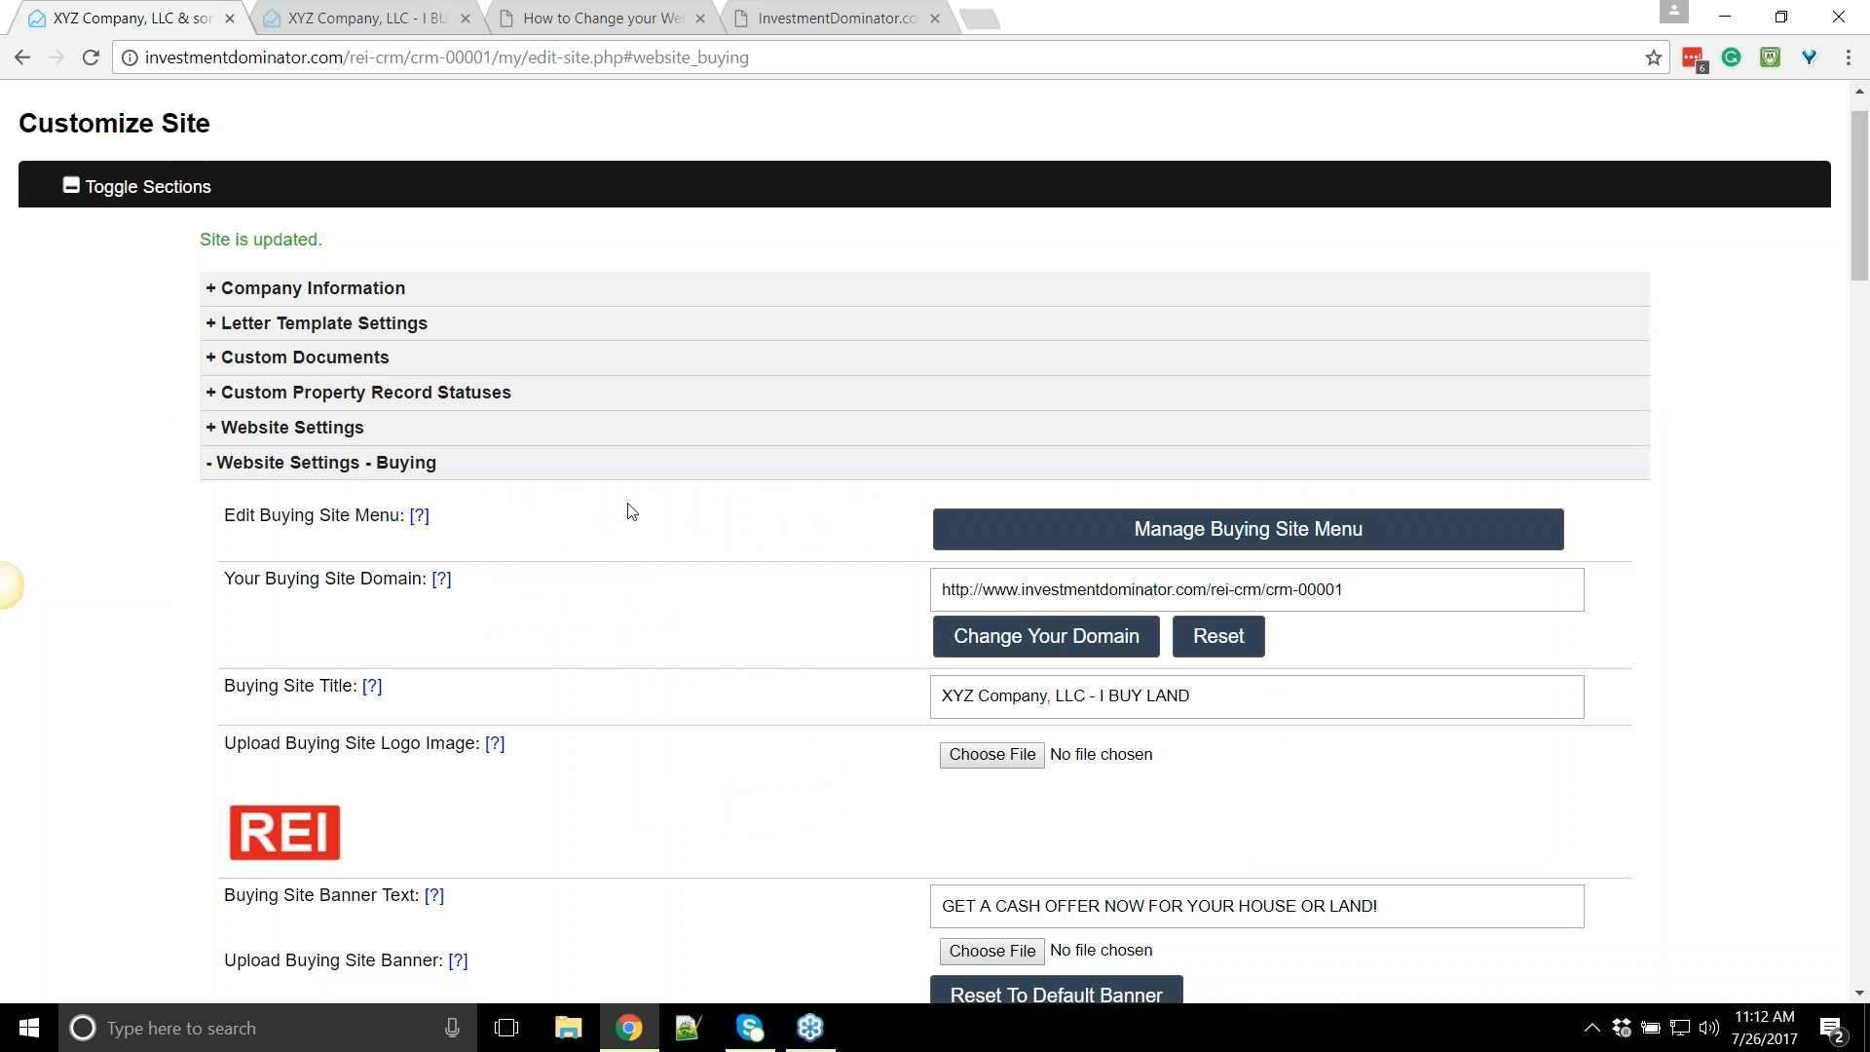
{"action": "left_click", "coordinate": [345, 13]}
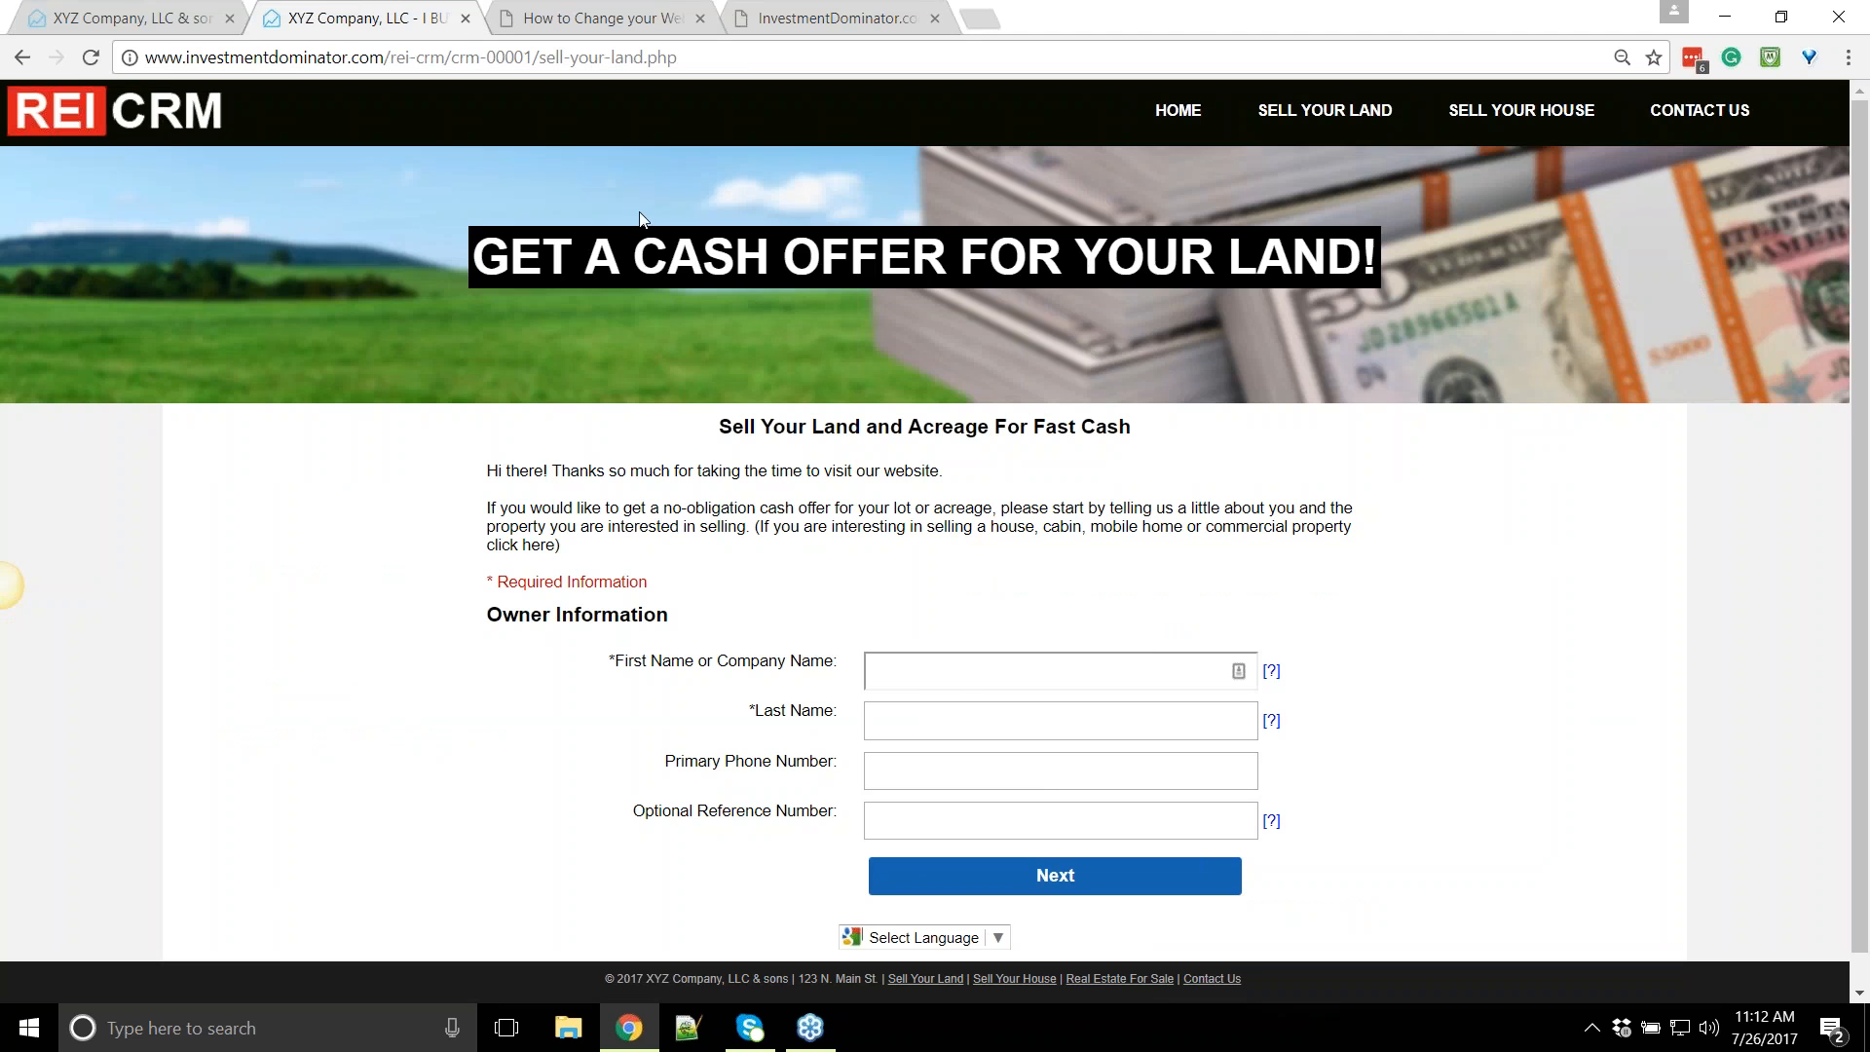
{"action": "left_click", "coordinate": [114, 16]}
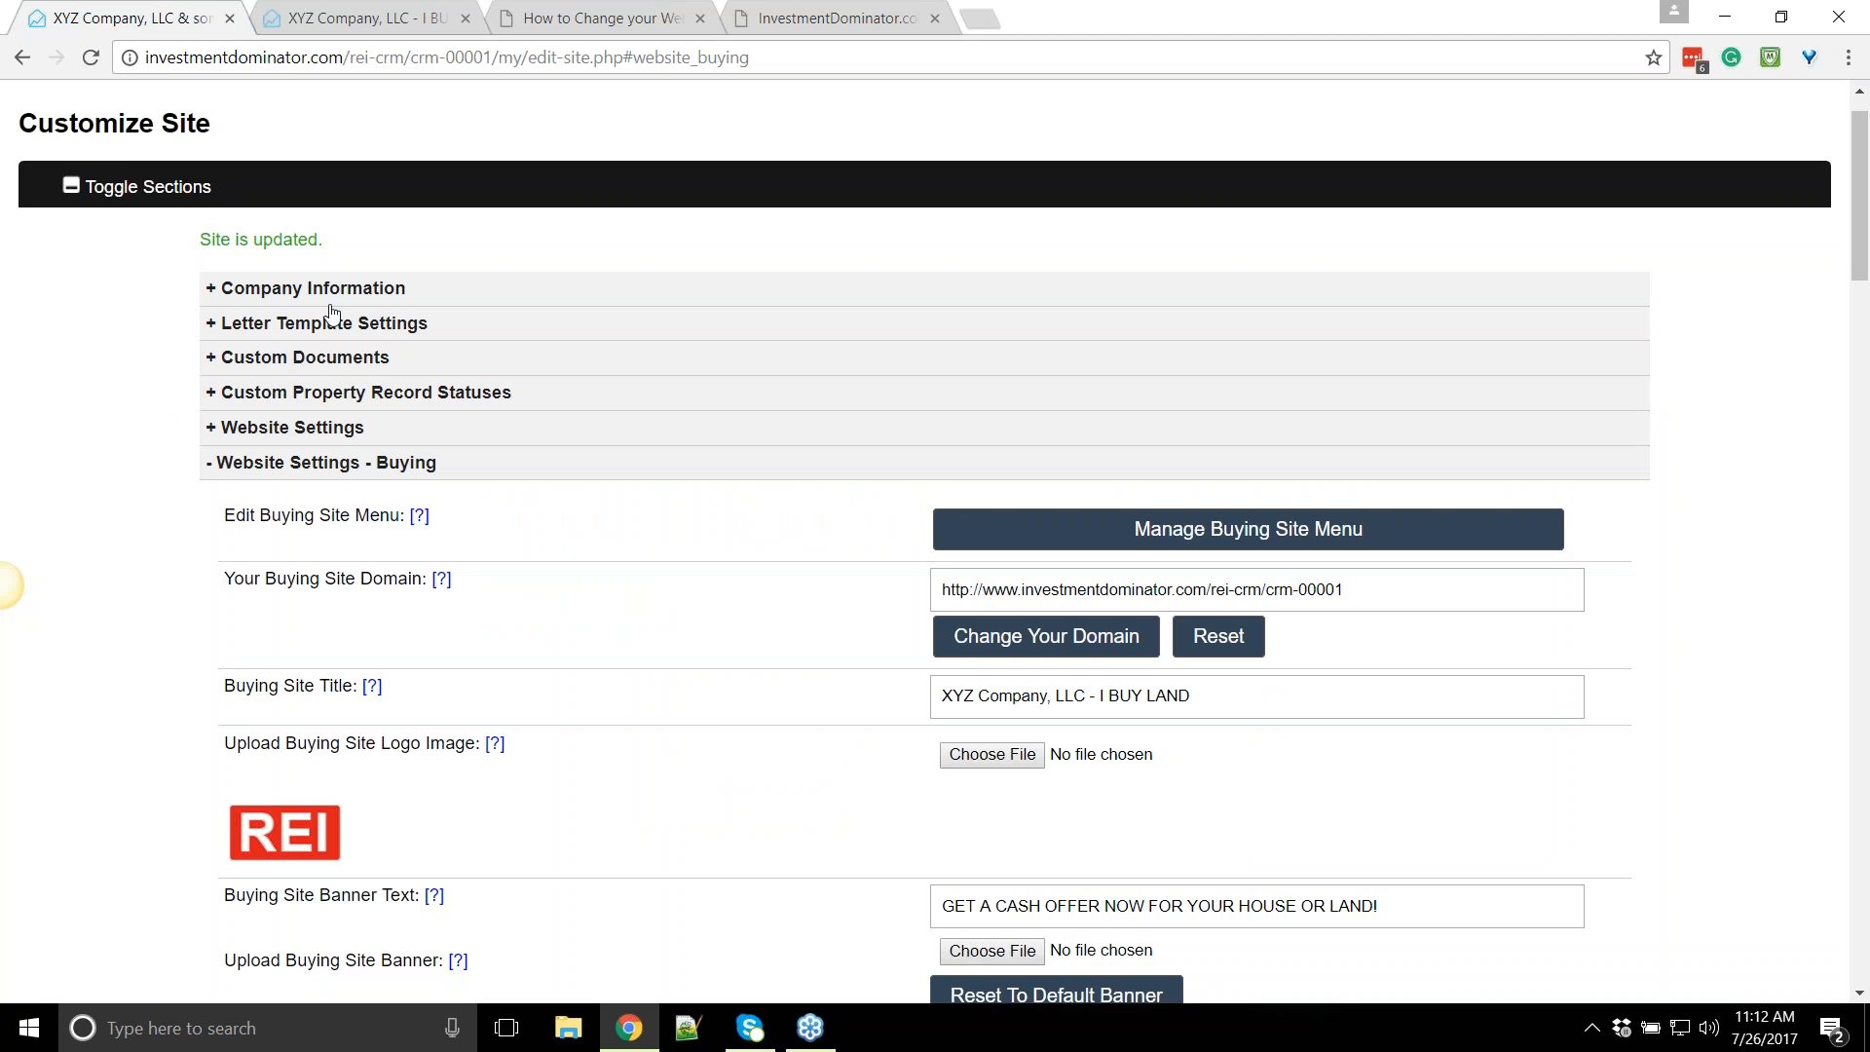
Reopen Customize Site, expand Website Settings and read the help tip for Website Tracking Code
{"action": "scroll", "coordinate": [331, 314], "scroll_direction": "up", "scroll_amount": 1}
{"action": "left_click", "coordinate": [743, 108]}
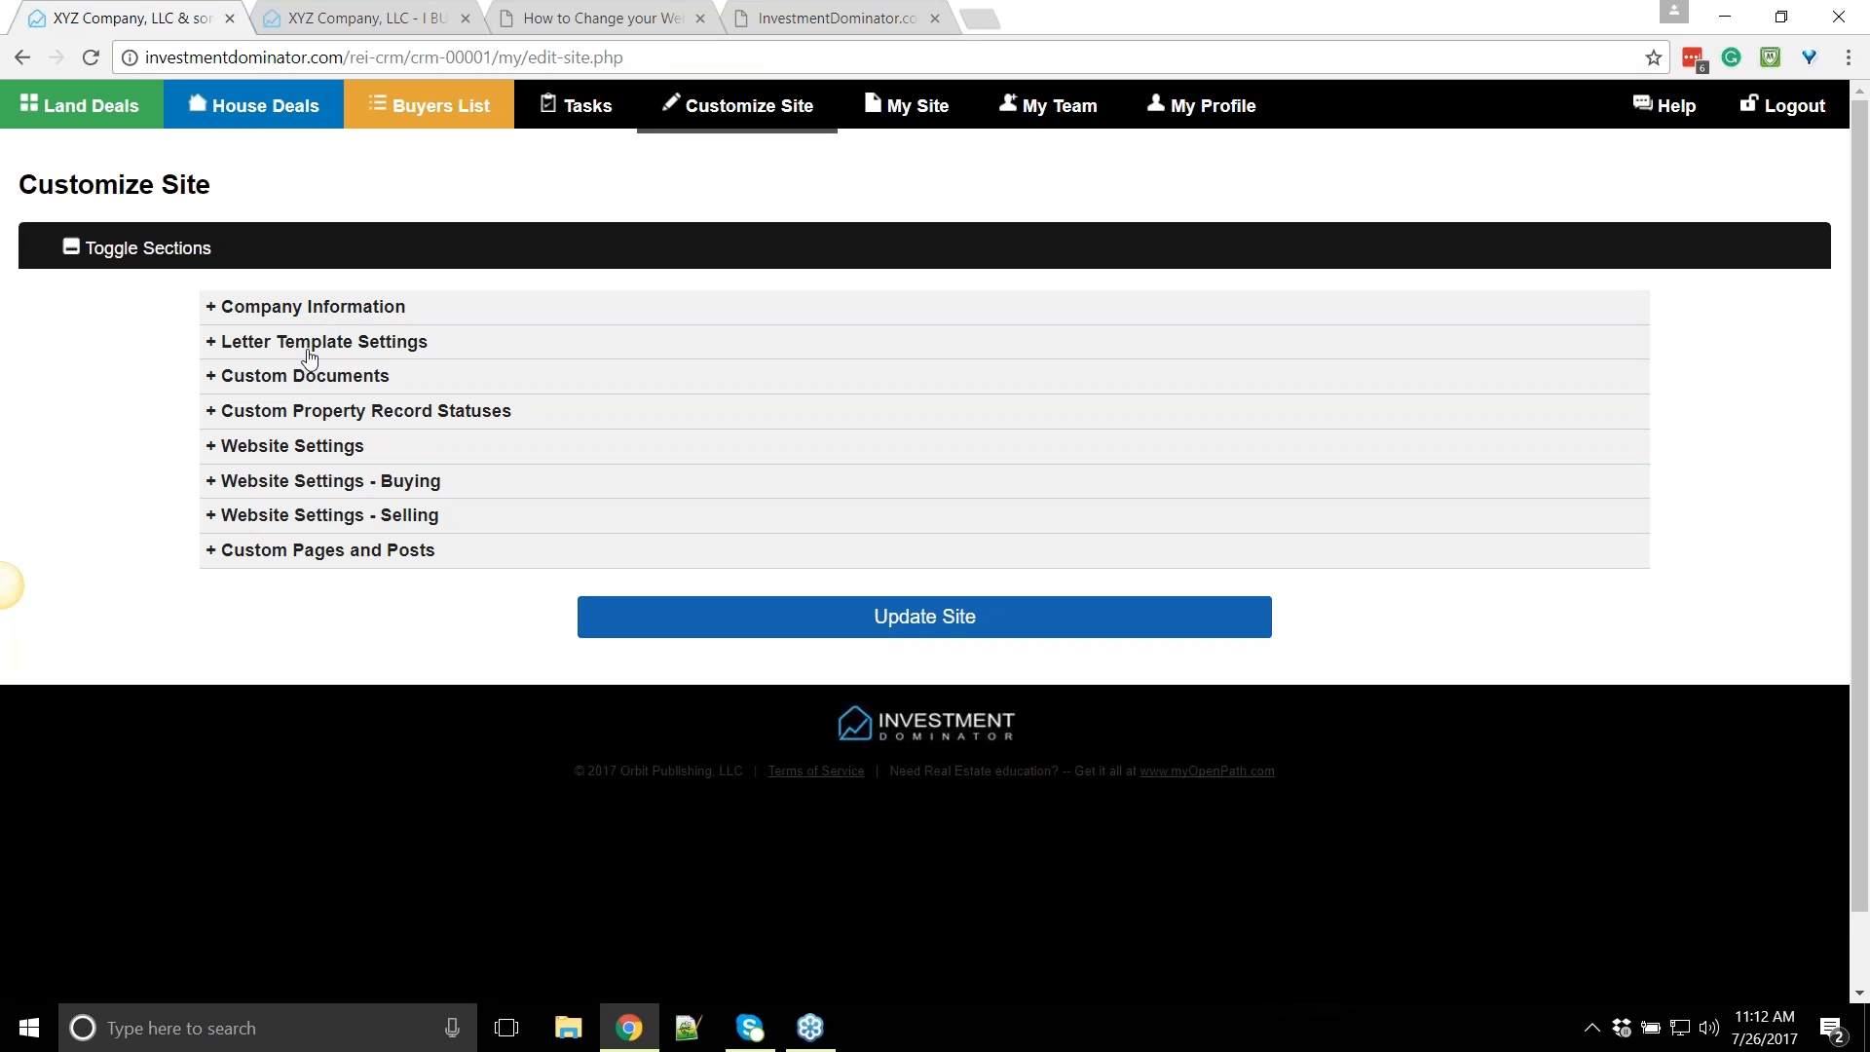
{"action": "left_click", "coordinate": [291, 446]}
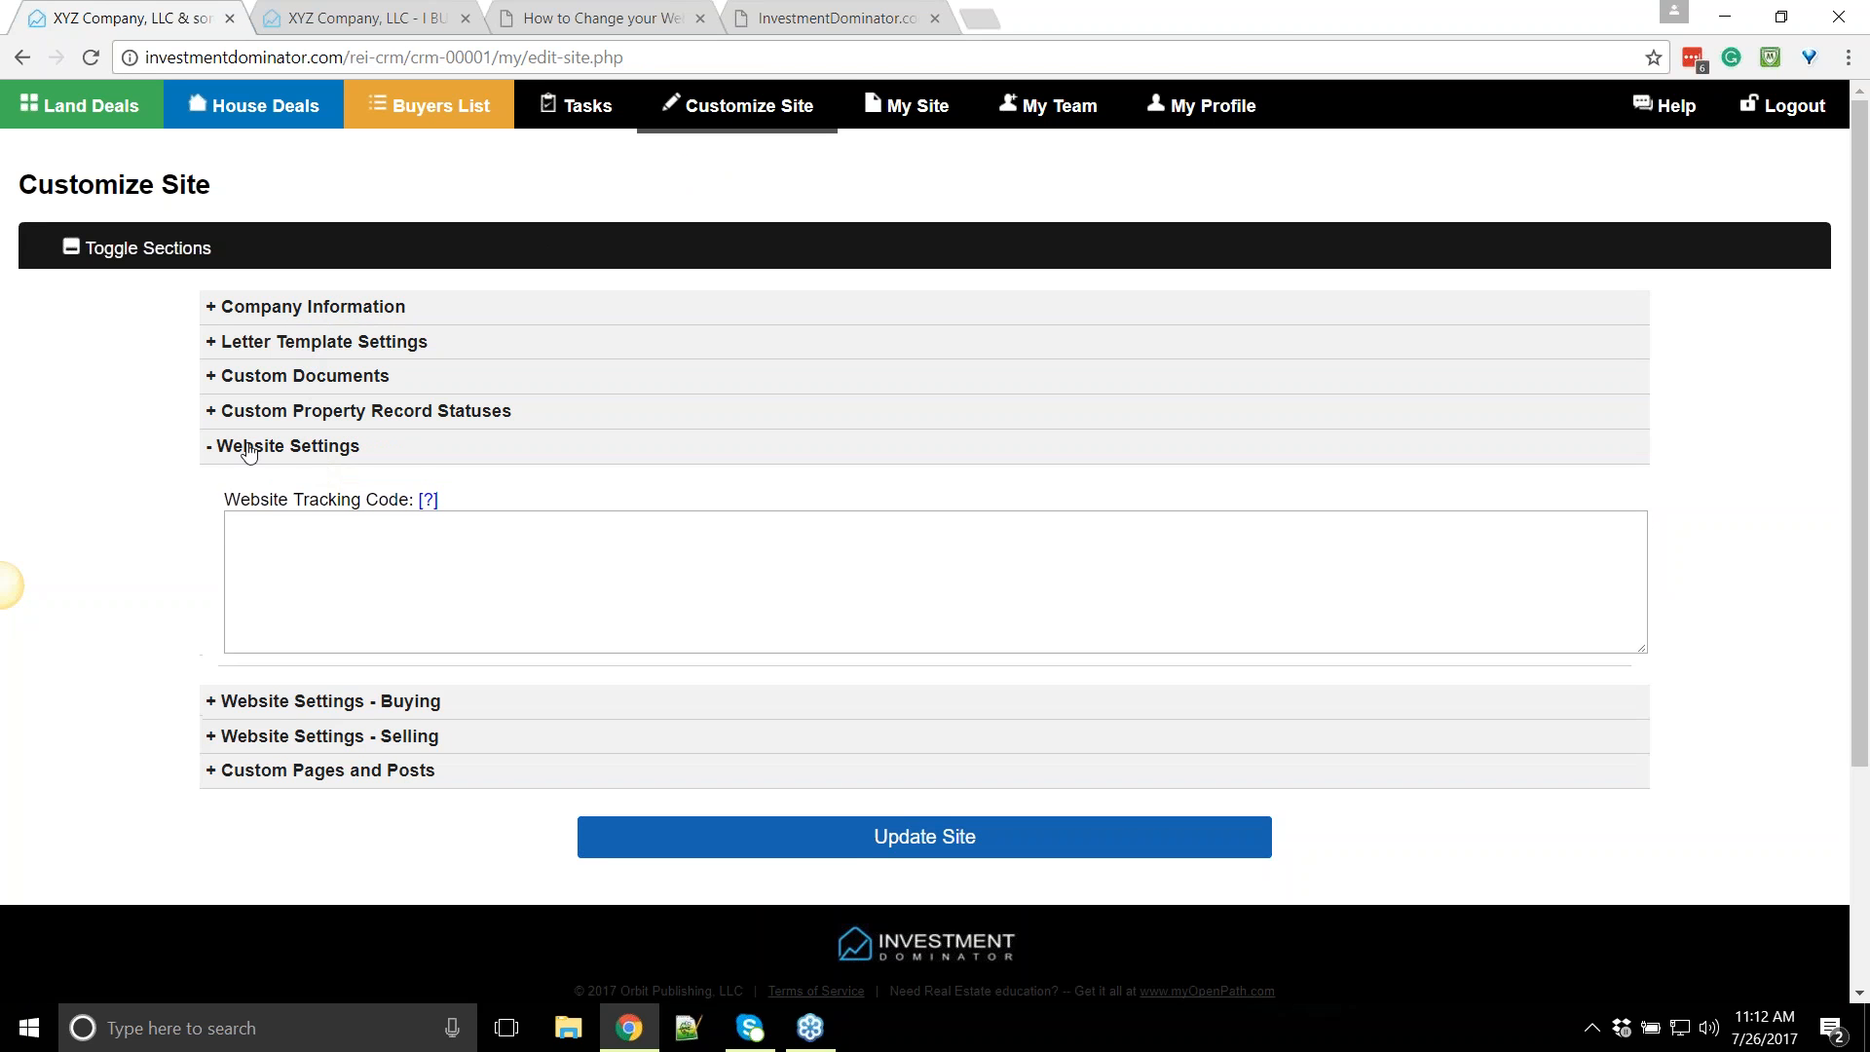
{"action": "left_click", "coordinate": [296, 522]}
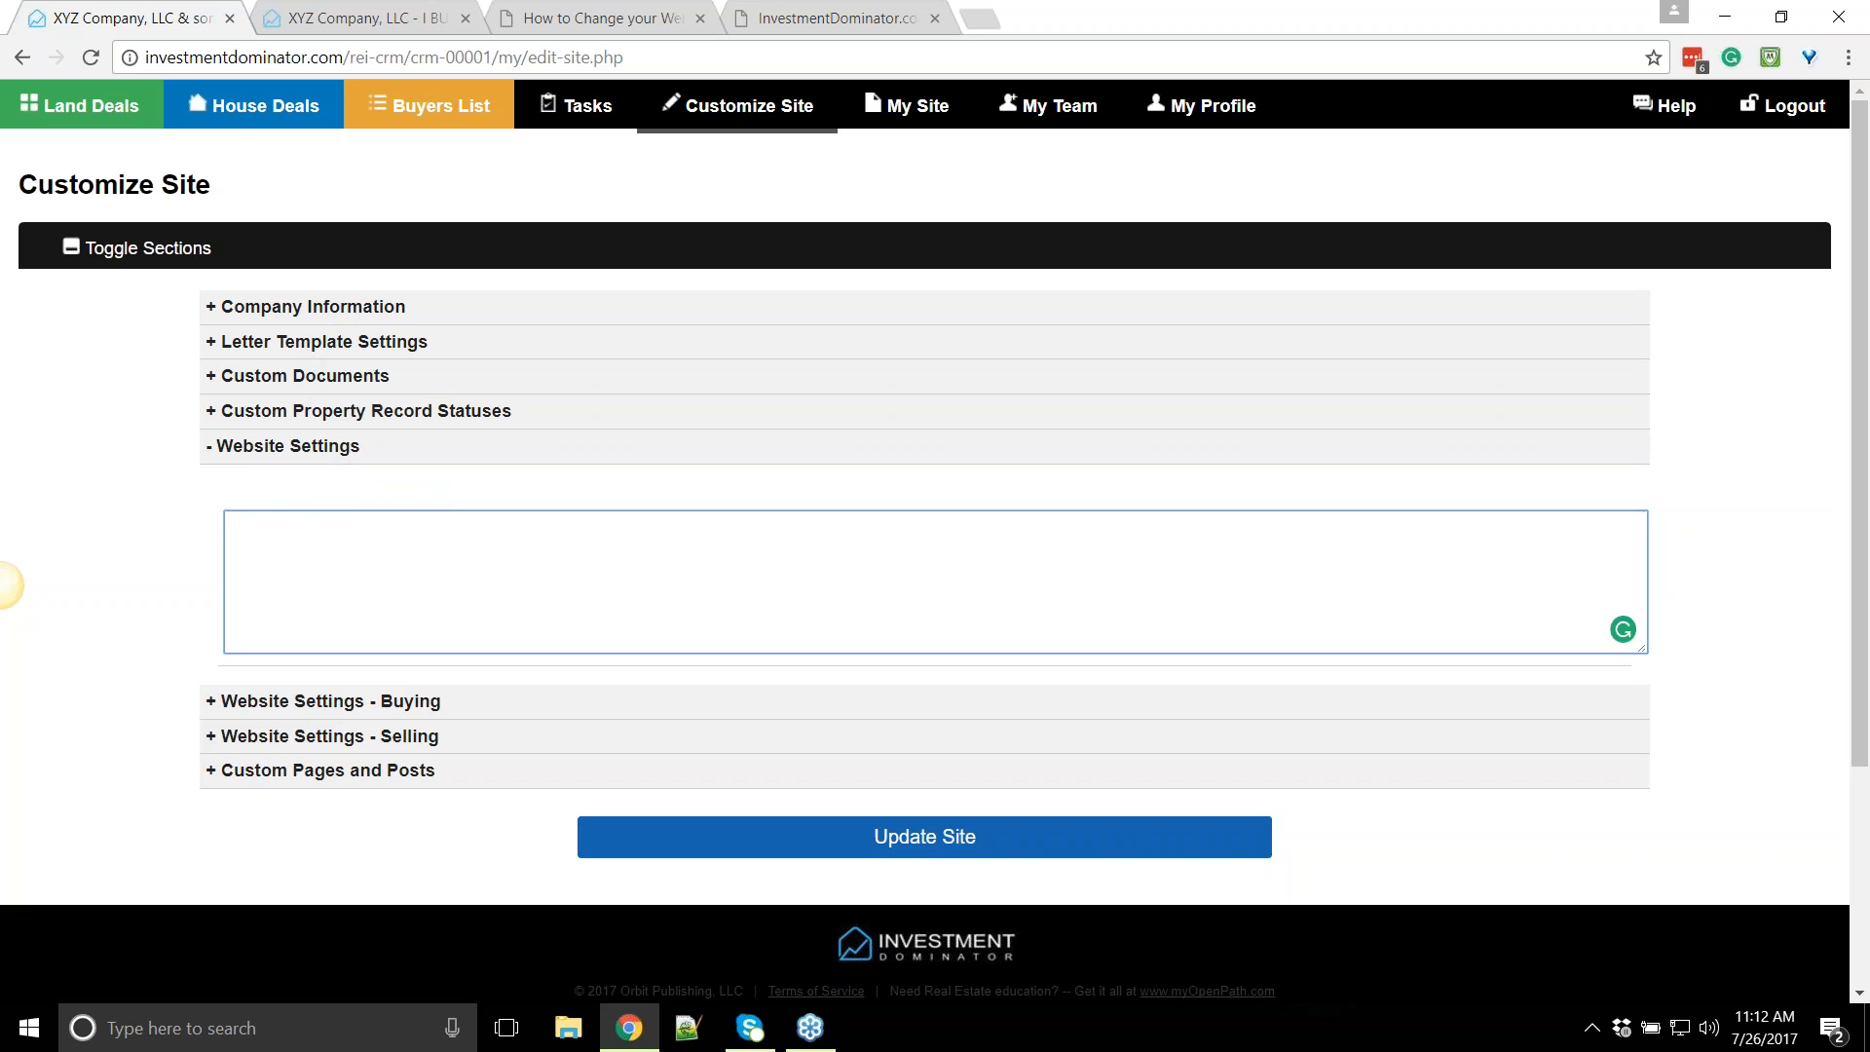
{"action": "left_click_drag", "start_coordinate": [226, 501], "coordinate": [409, 501]}
{"action": "mouse_move", "coordinate": [427, 500]}
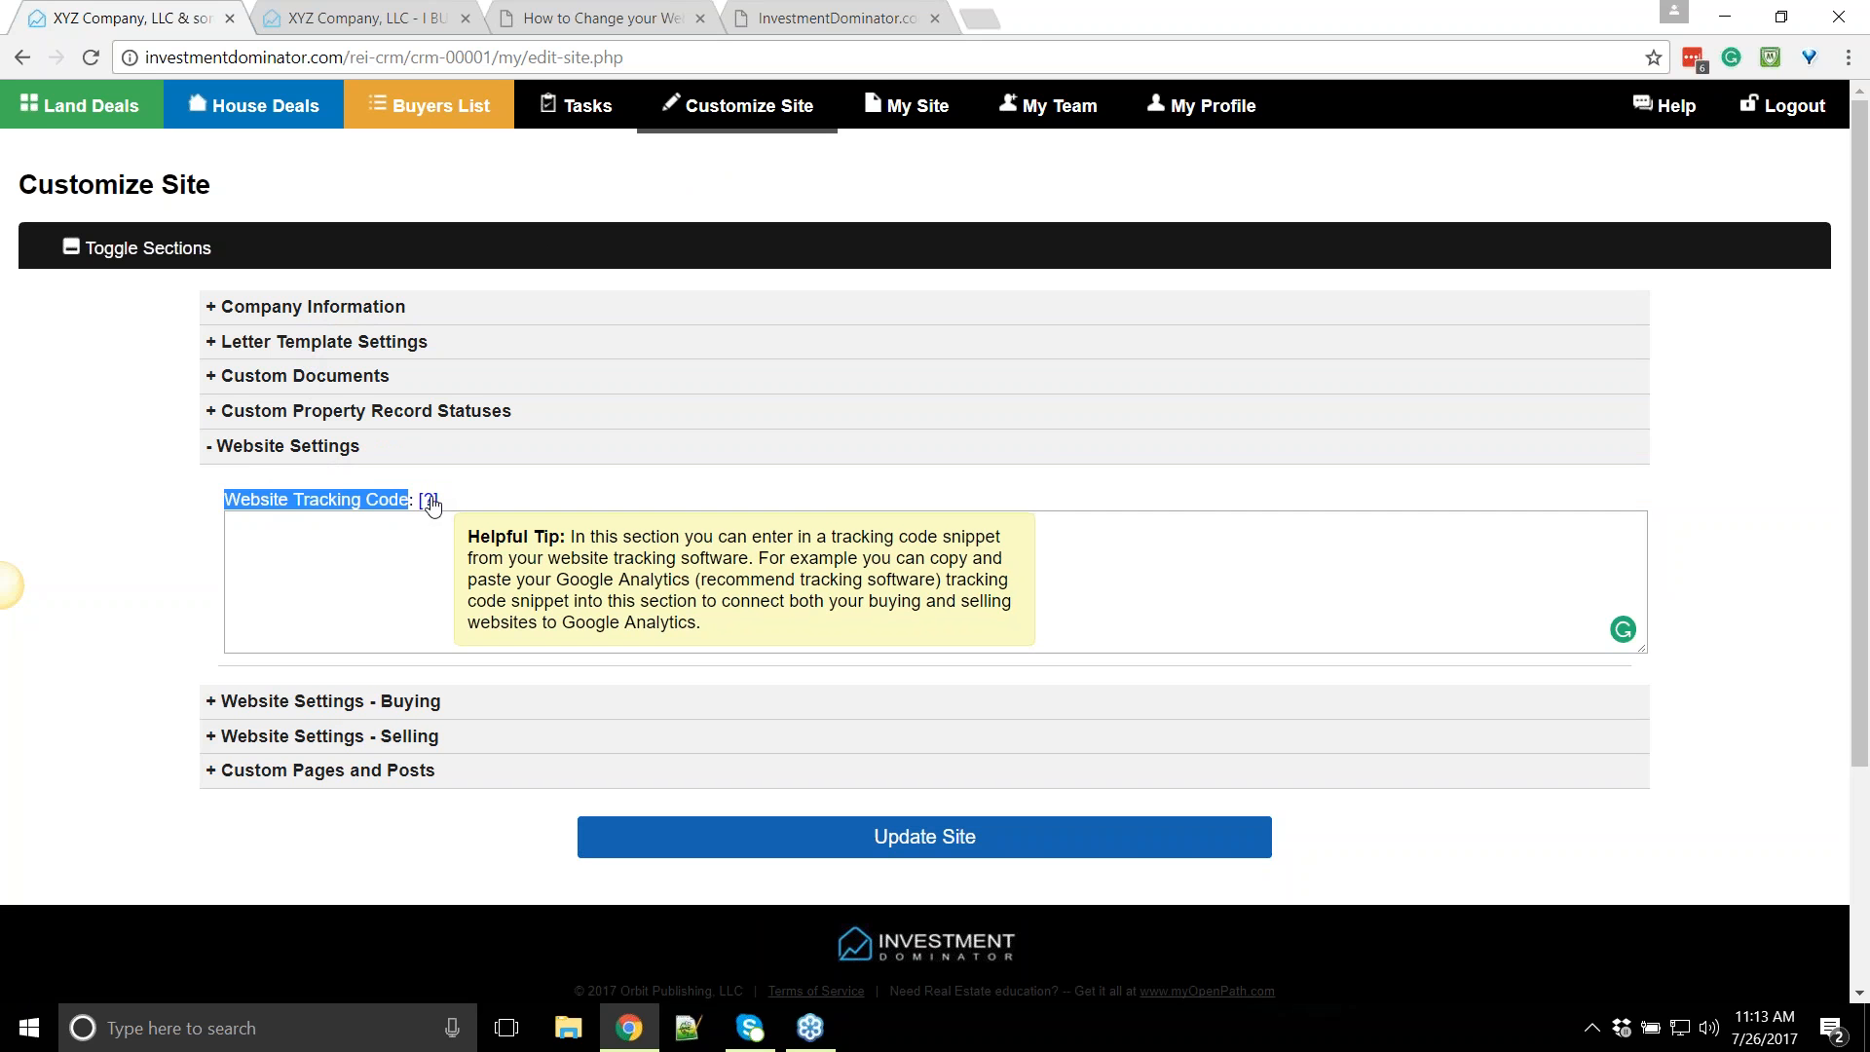
{"action": "left_click", "coordinate": [372, 621]}
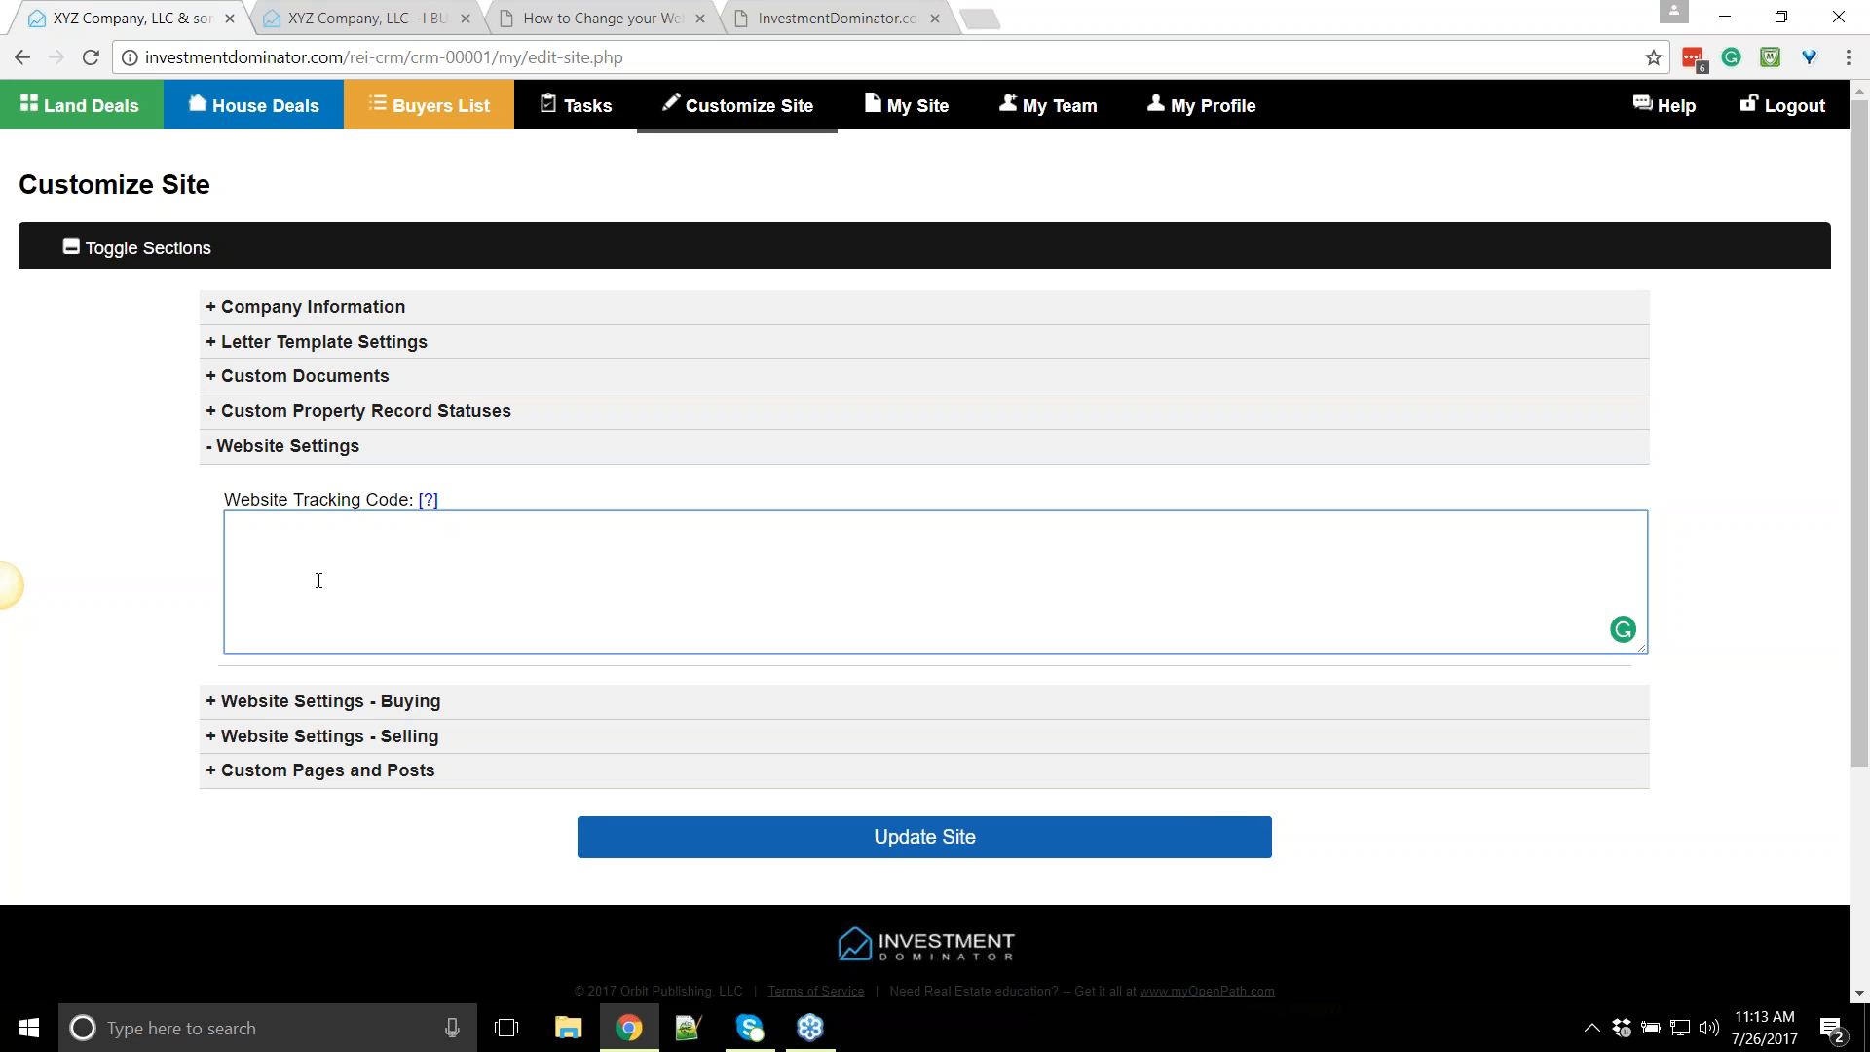
{"action": "left_click_drag", "start_coordinate": [199, 498], "coordinate": [380, 498]}
{"action": "left_click", "coordinate": [447, 568]}
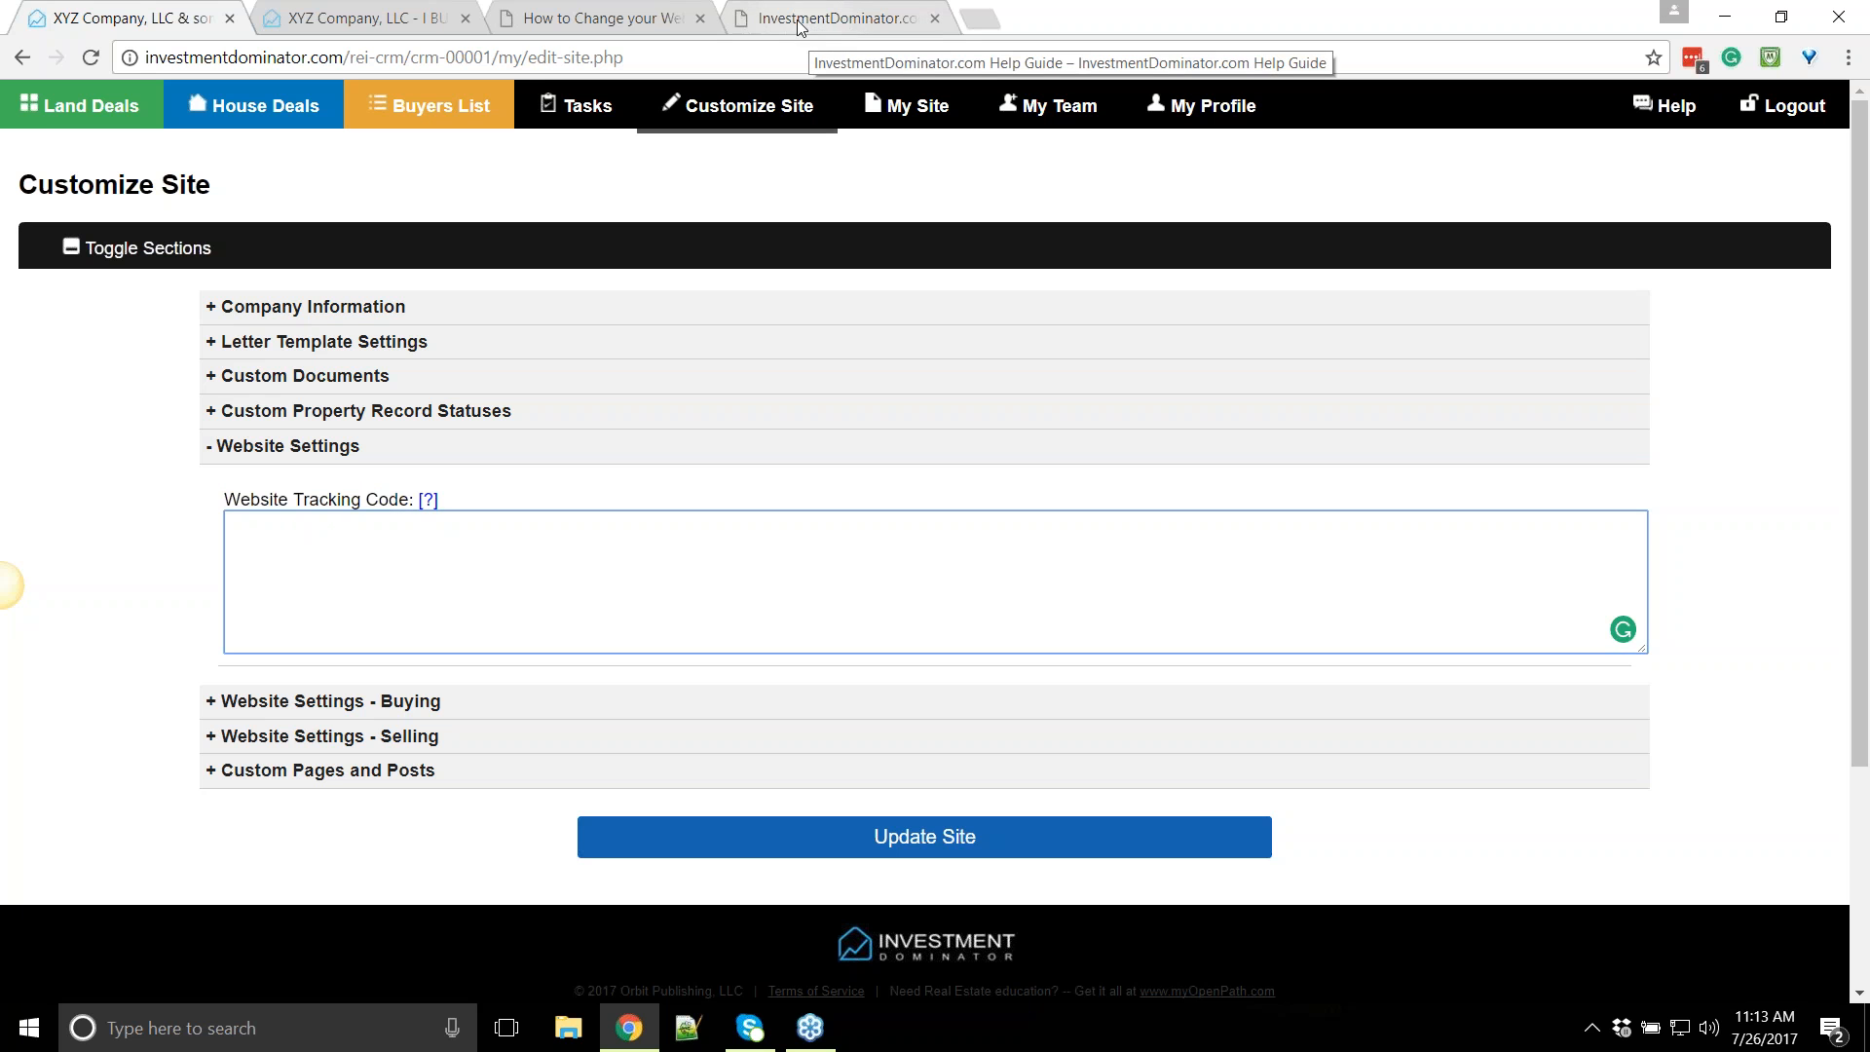
Close the user guide article about changing the website and return to the live Sell Your Land page
{"action": "left_click", "coordinate": [700, 17]}
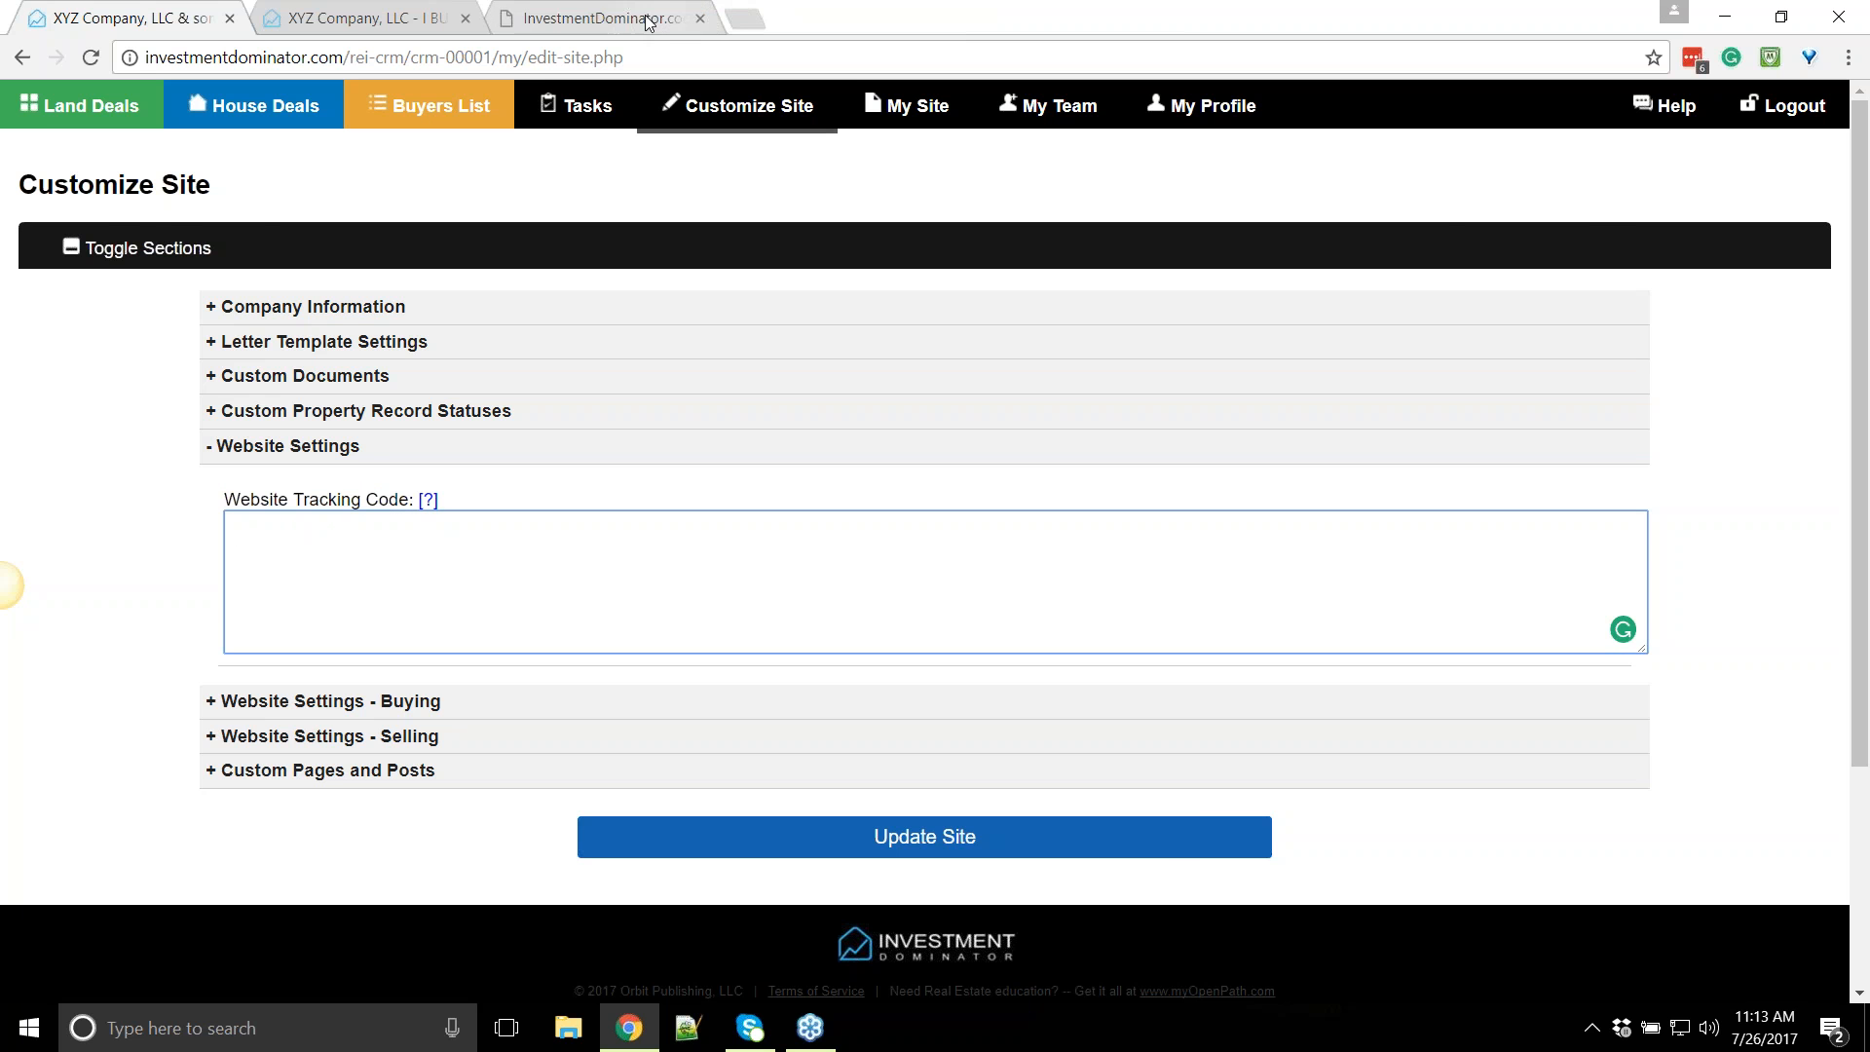
{"action": "left_click", "coordinate": [638, 18]}
{"action": "left_click", "coordinate": [389, 13]}
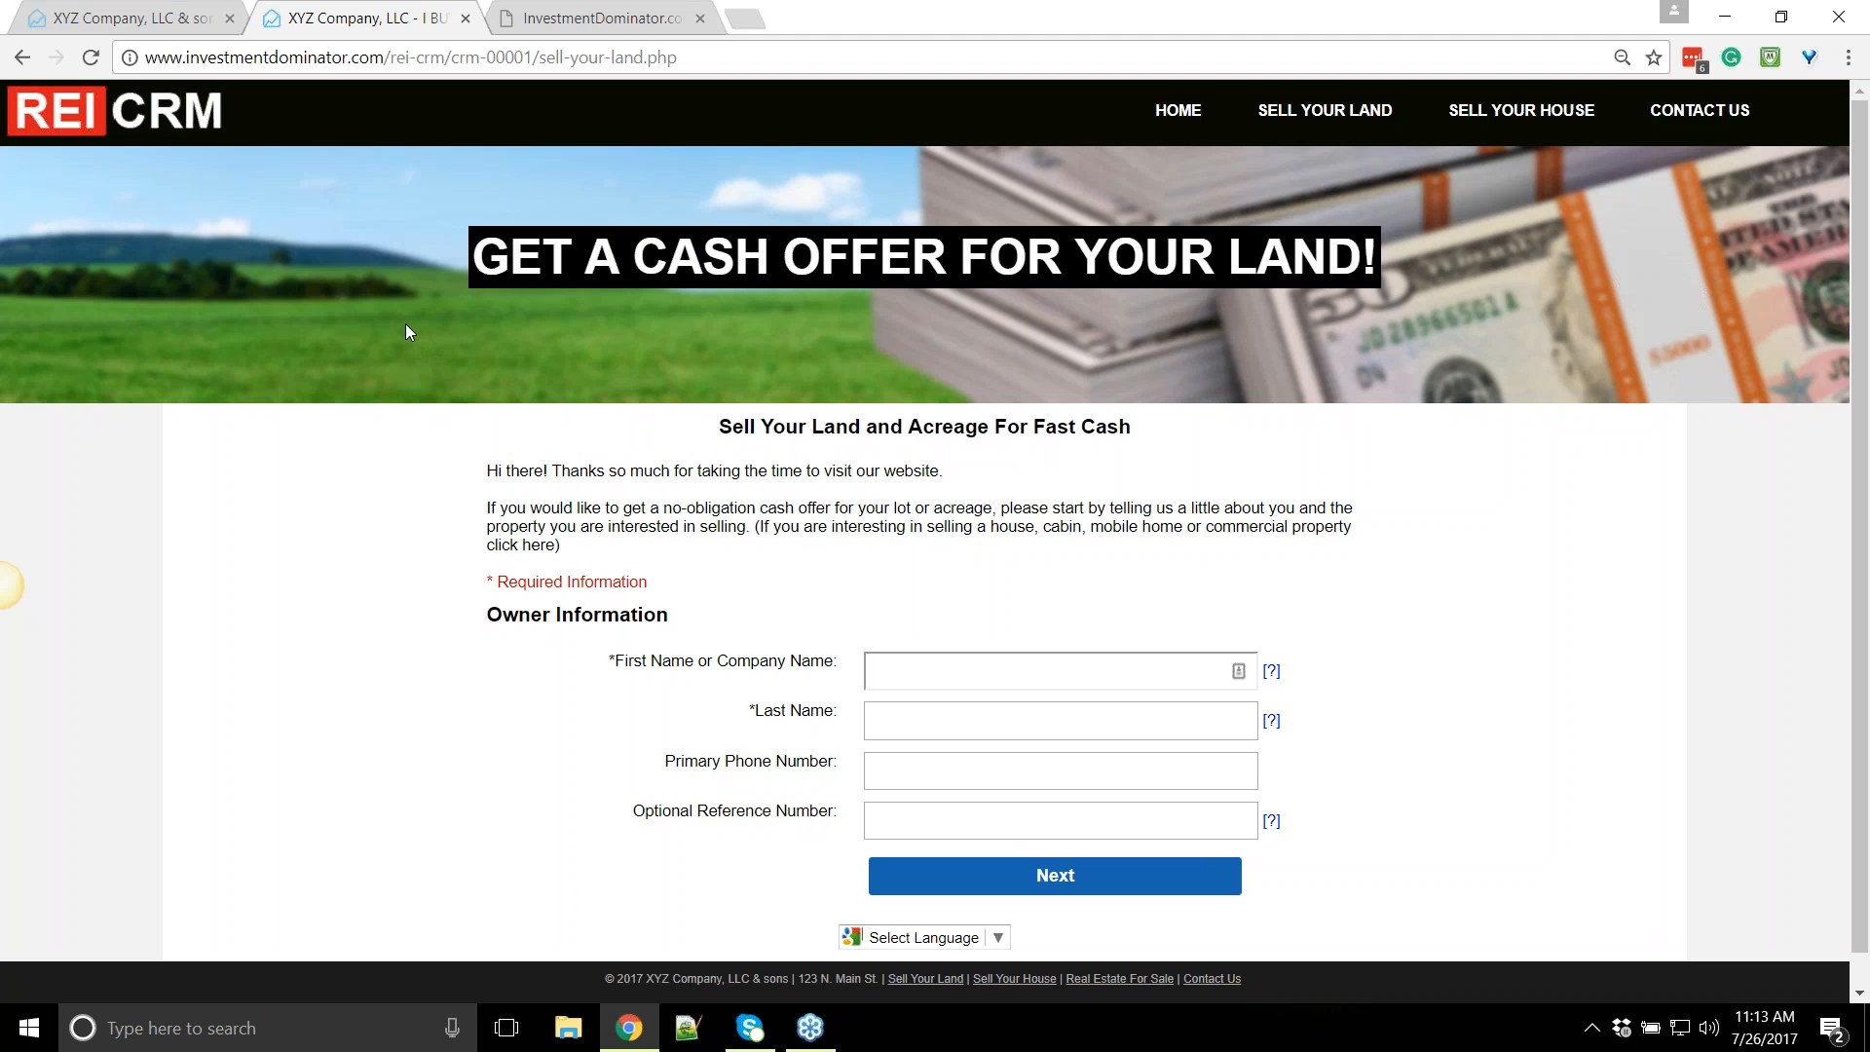
{"action": "left_click", "coordinate": [154, 22]}
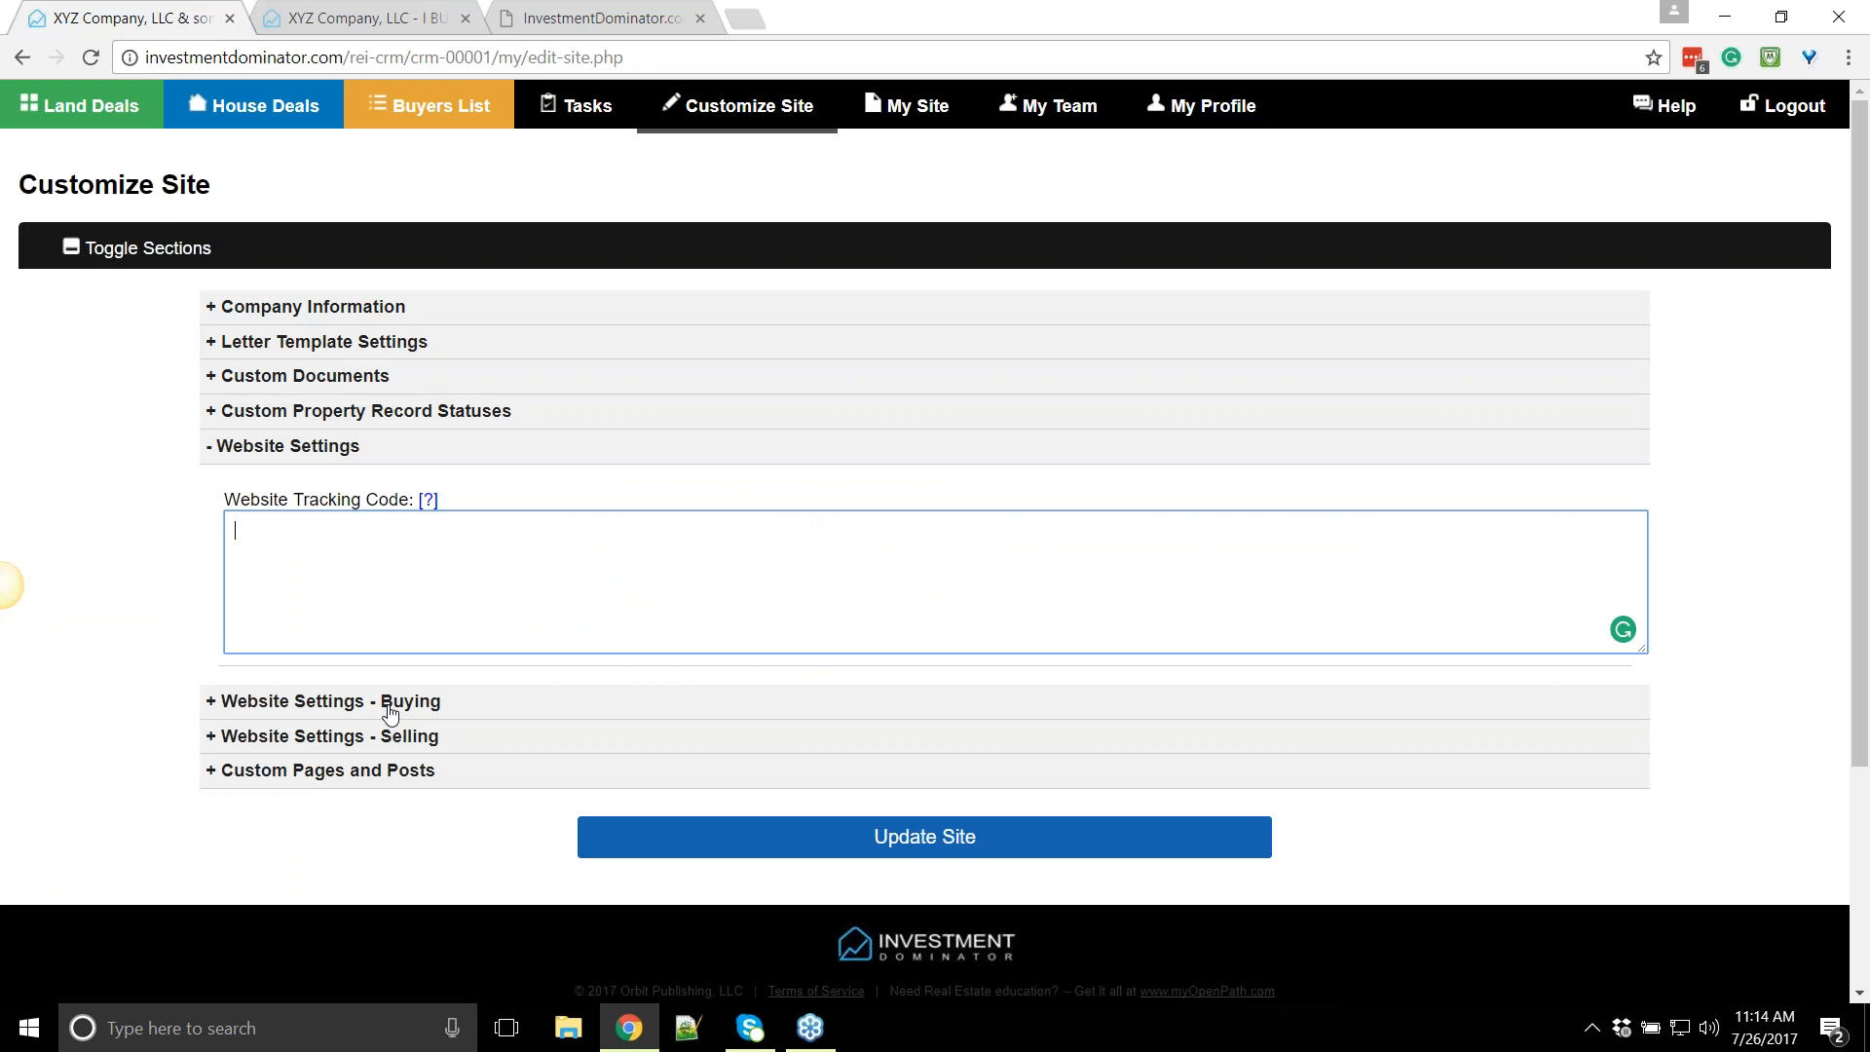
{"action": "left_click", "coordinate": [301, 16]}
{"action": "left_click", "coordinate": [168, 11]}
{"action": "left_click", "coordinate": [319, 15]}
{"action": "left_click", "coordinate": [148, 14]}
{"action": "left_click", "coordinate": [310, 11]}
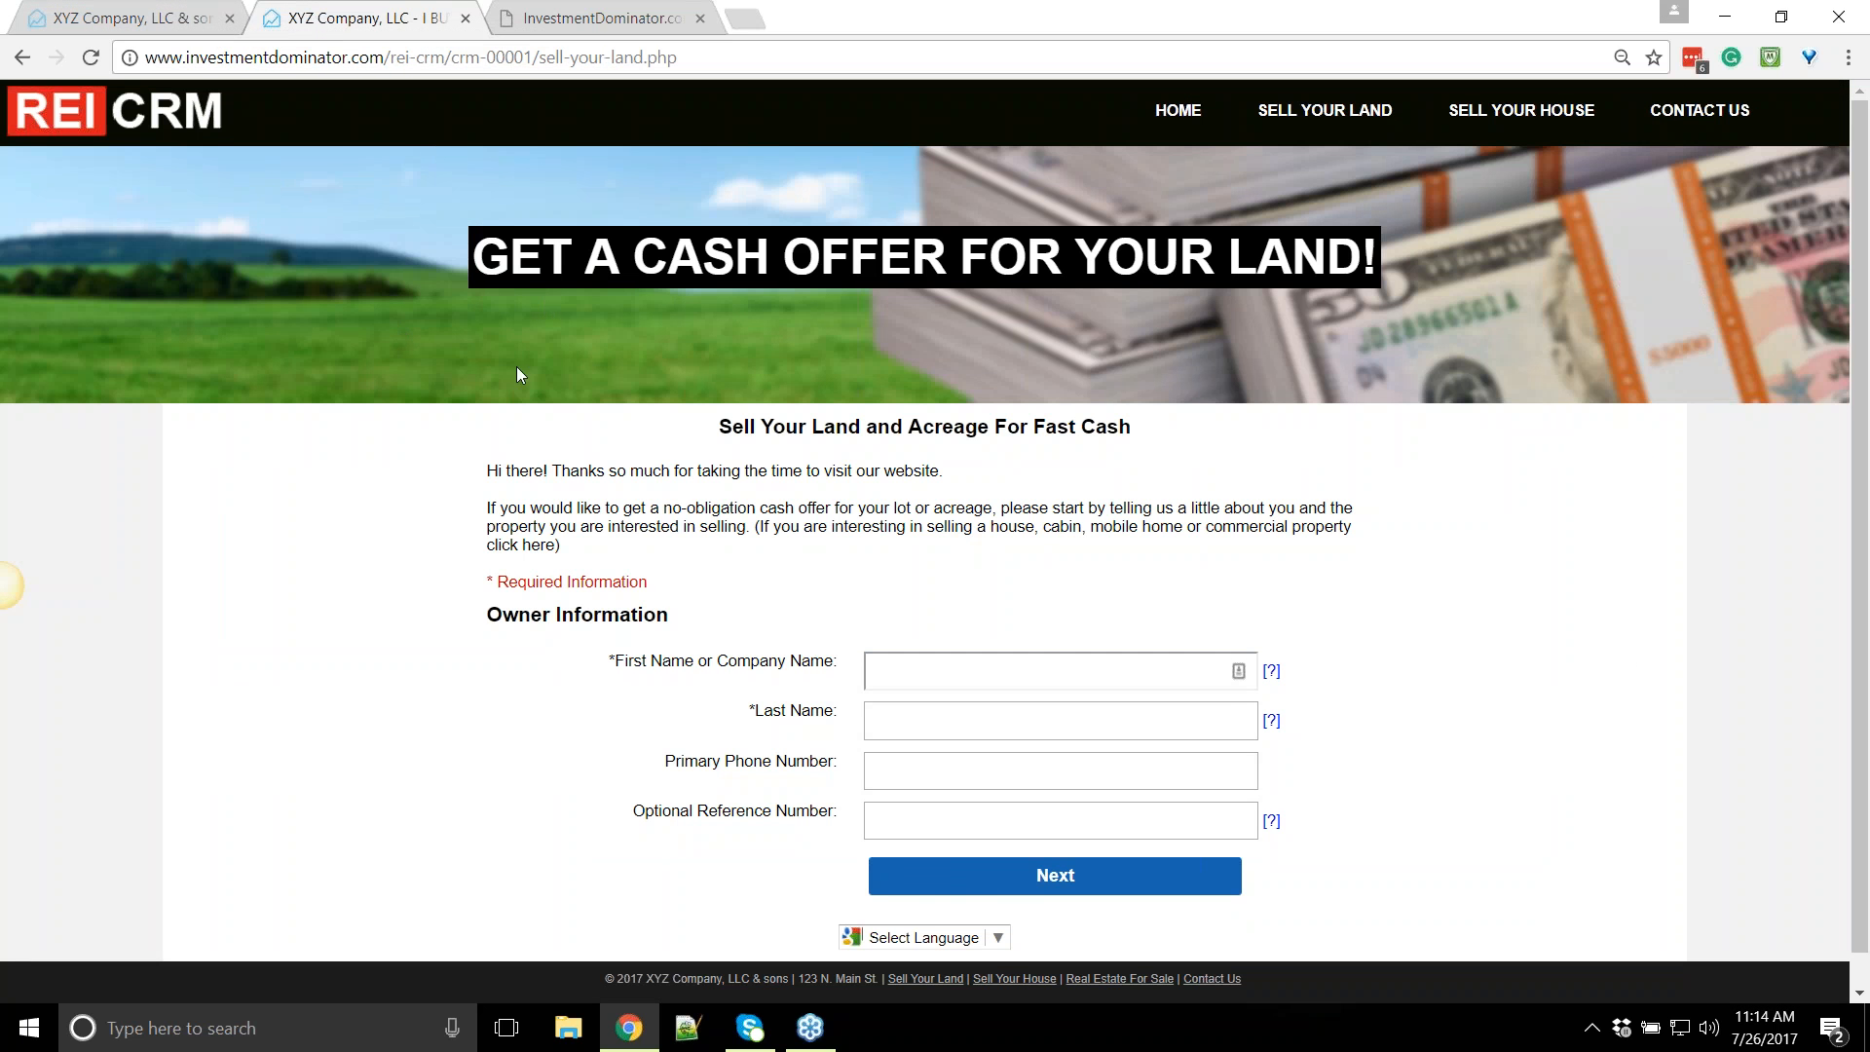
Inspect the banner on the live Sell Your Land page in the developer tools and switch from the Galaxy S5 preview to the desktop view
{"action": "right_click", "coordinate": [191, 252]}
{"action": "left_click", "coordinate": [407, 168]}
{"action": "right_click", "coordinate": [189, 250]}
{"action": "left_click", "coordinate": [856, 236]}
{"action": "right_click", "coordinate": [229, 226]}
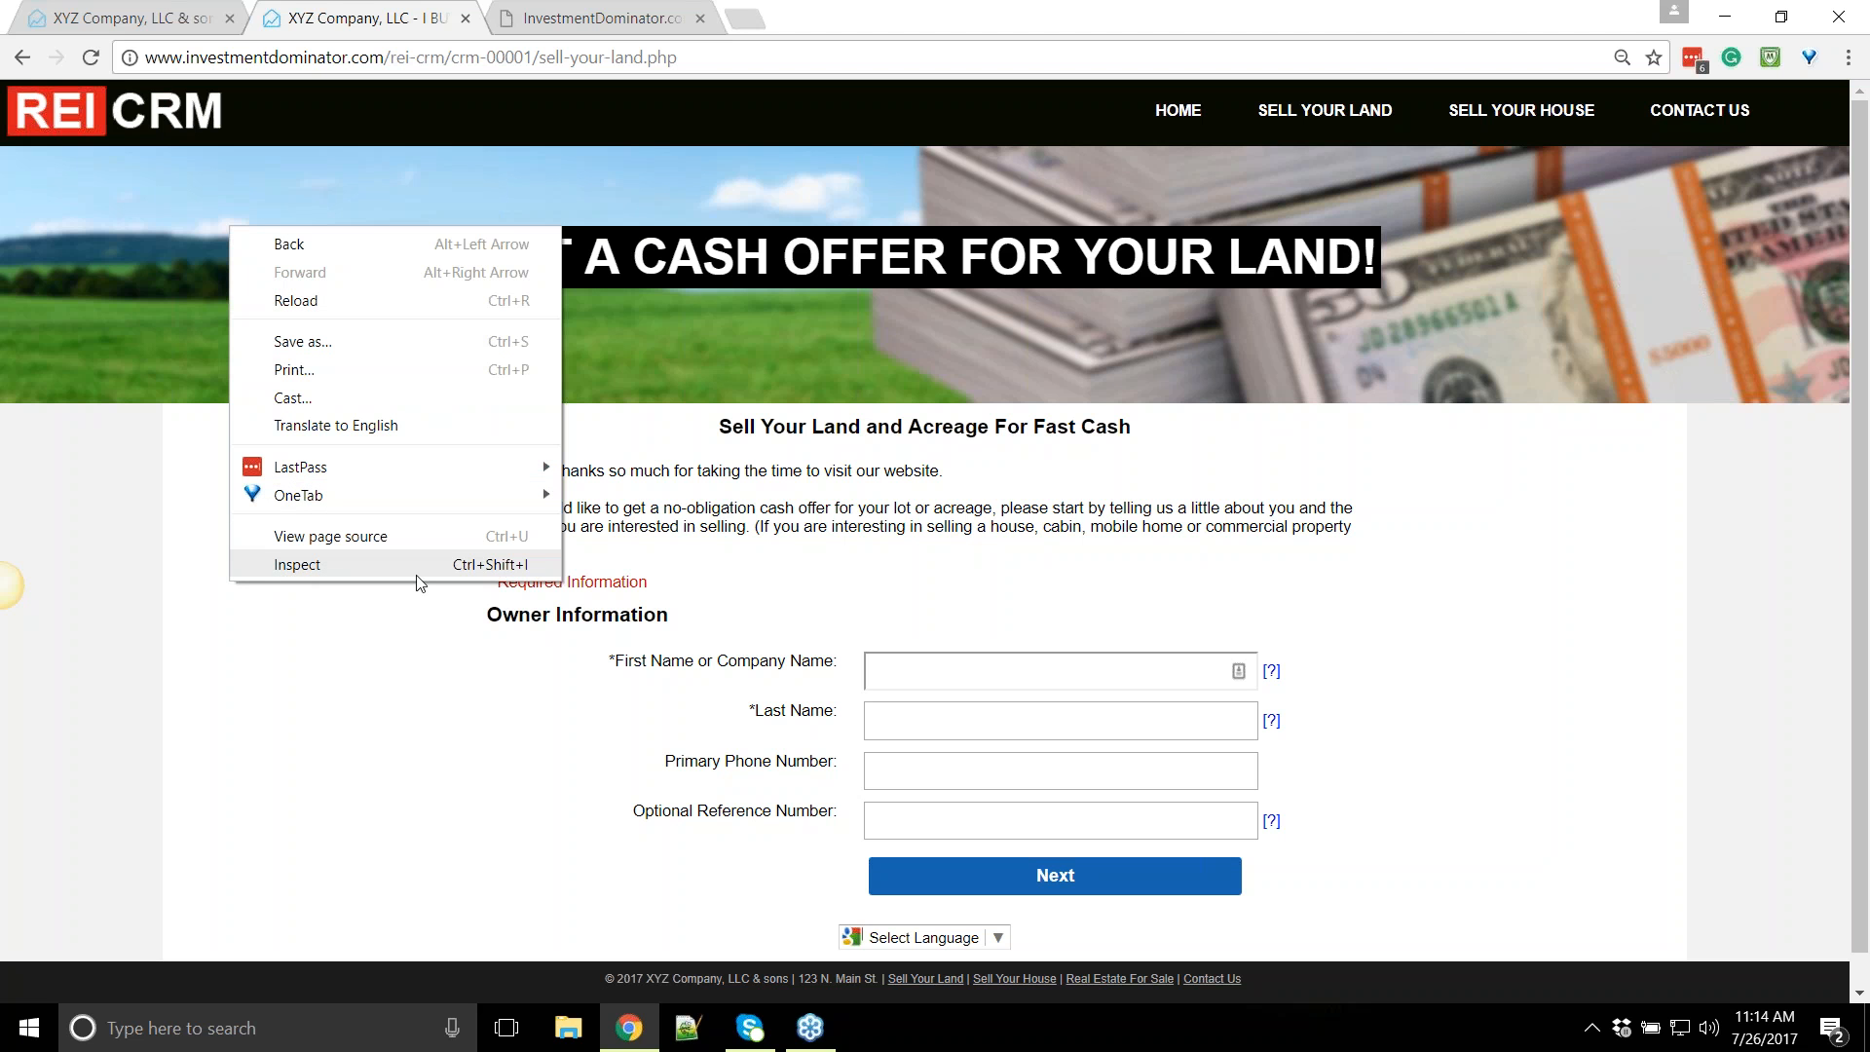
{"action": "right_click", "coordinate": [435, 183]}
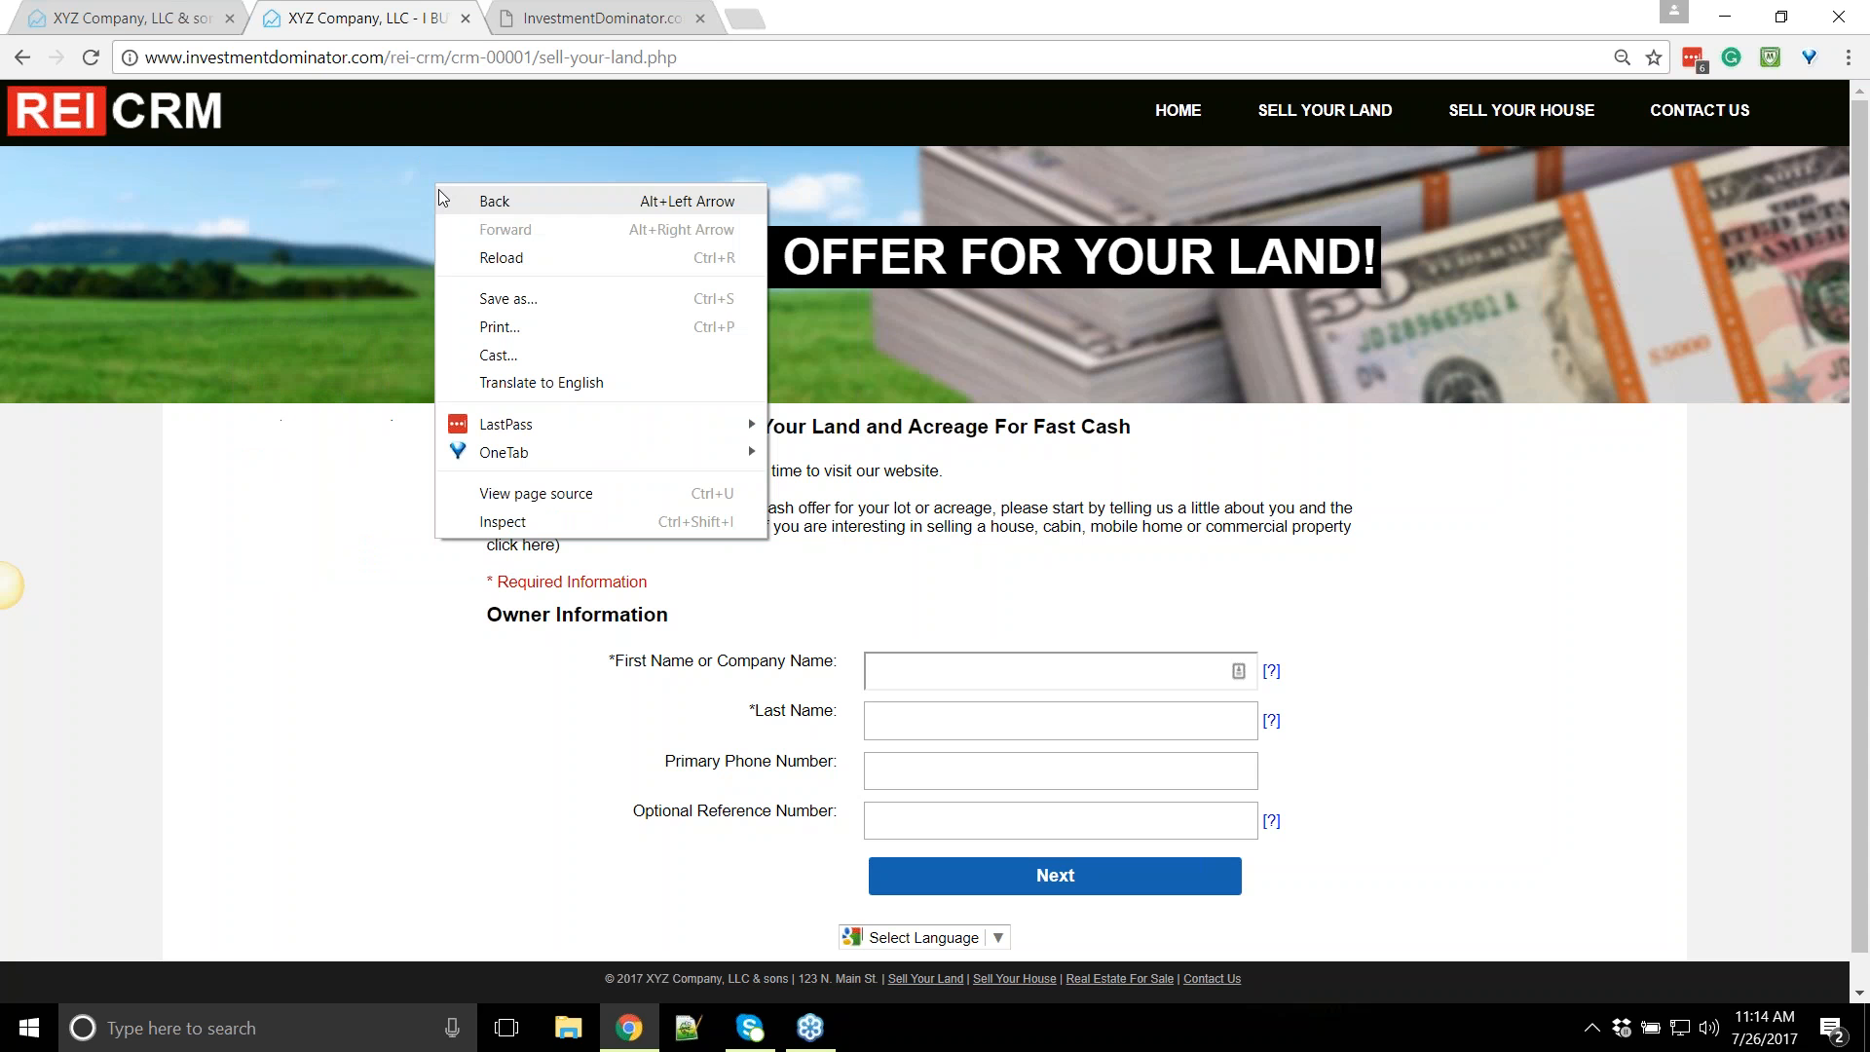
{"action": "left_click", "coordinate": [516, 528]}
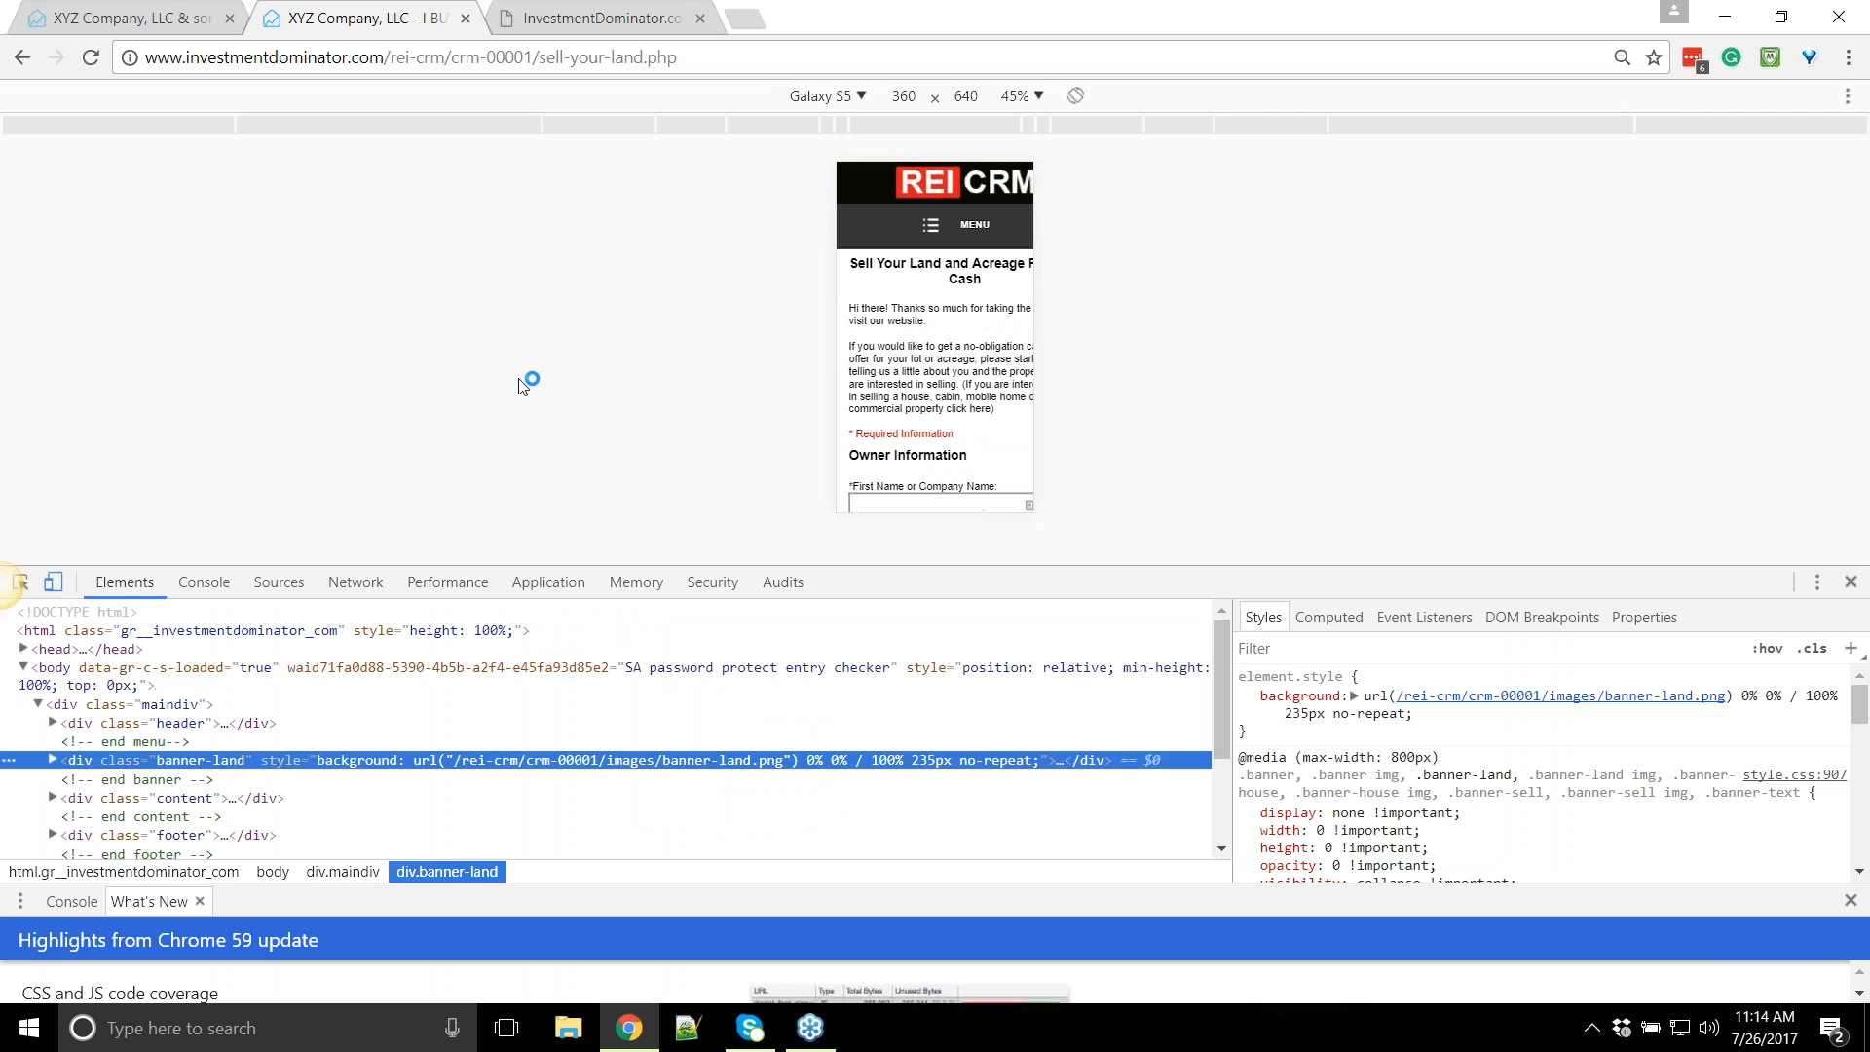
{"action": "left_click", "coordinate": [53, 583]}
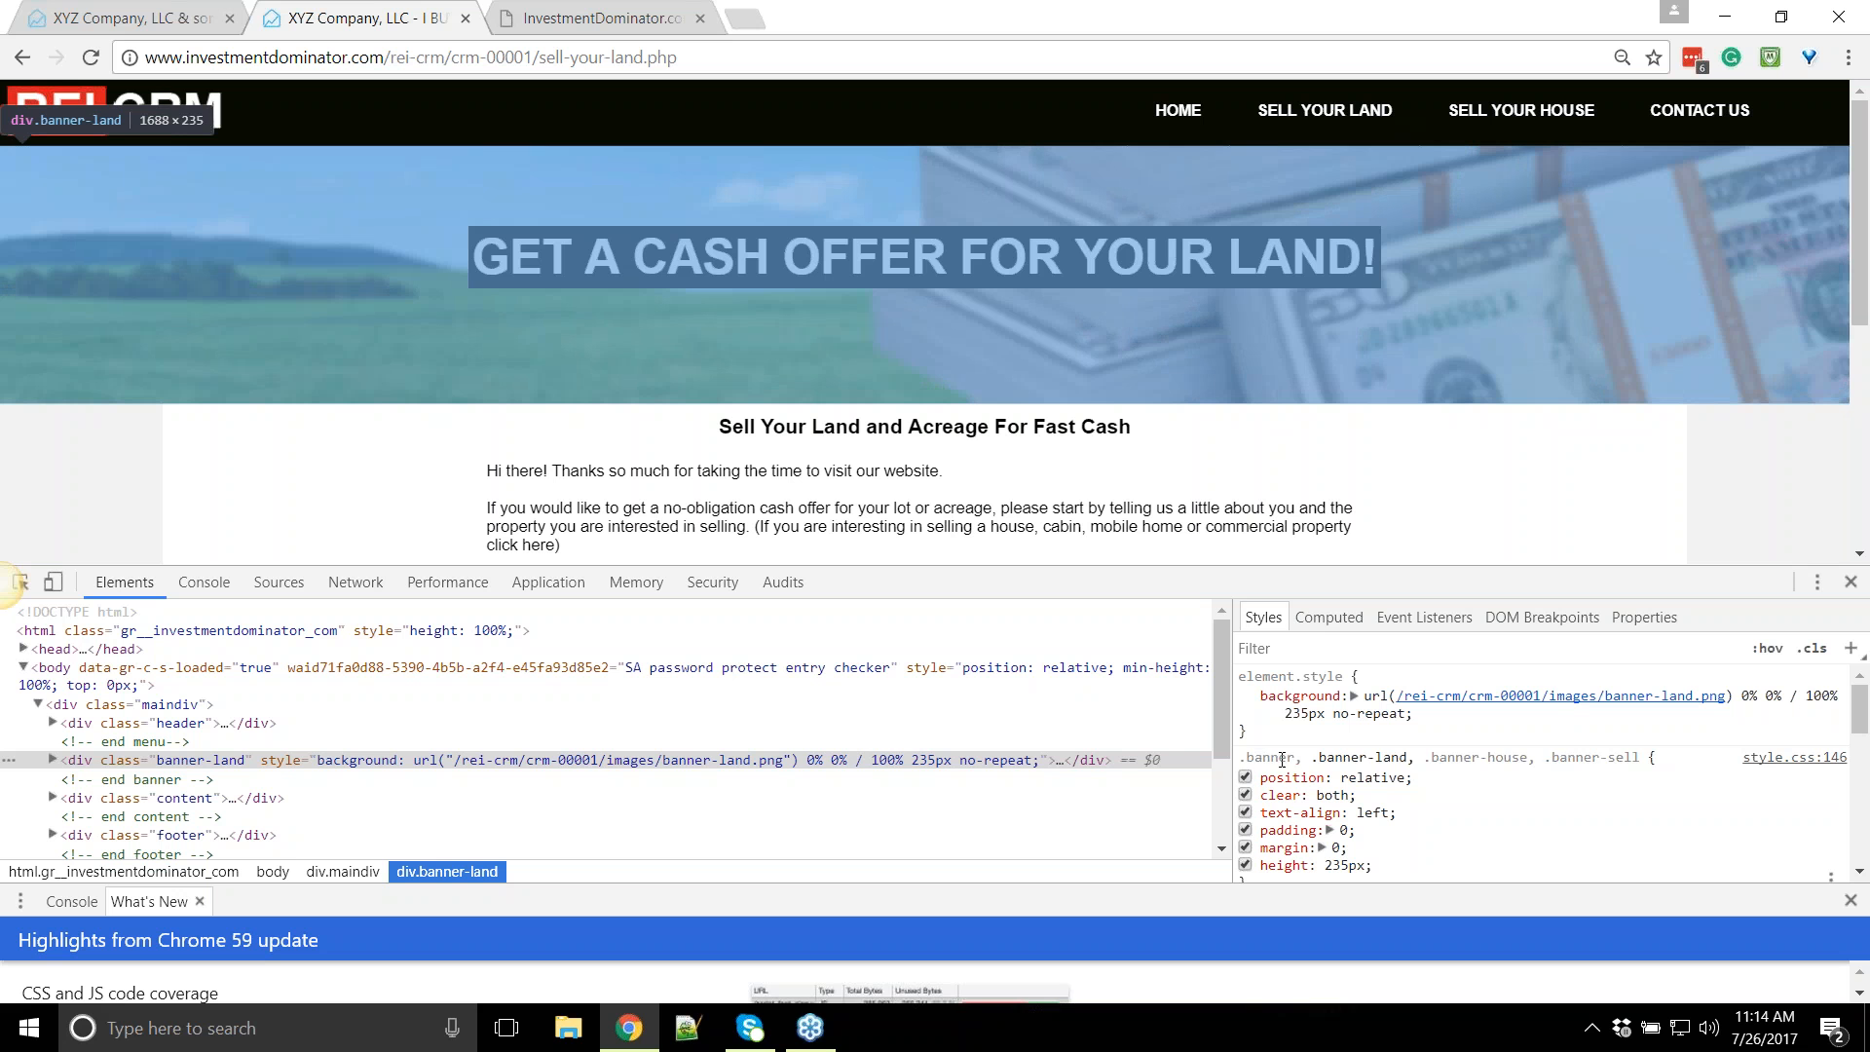
Examine the banner element's style rules and highlight the .banner selector
{"action": "left_click", "coordinate": [1247, 760]}
{"action": "left_click", "coordinate": [1247, 761]}
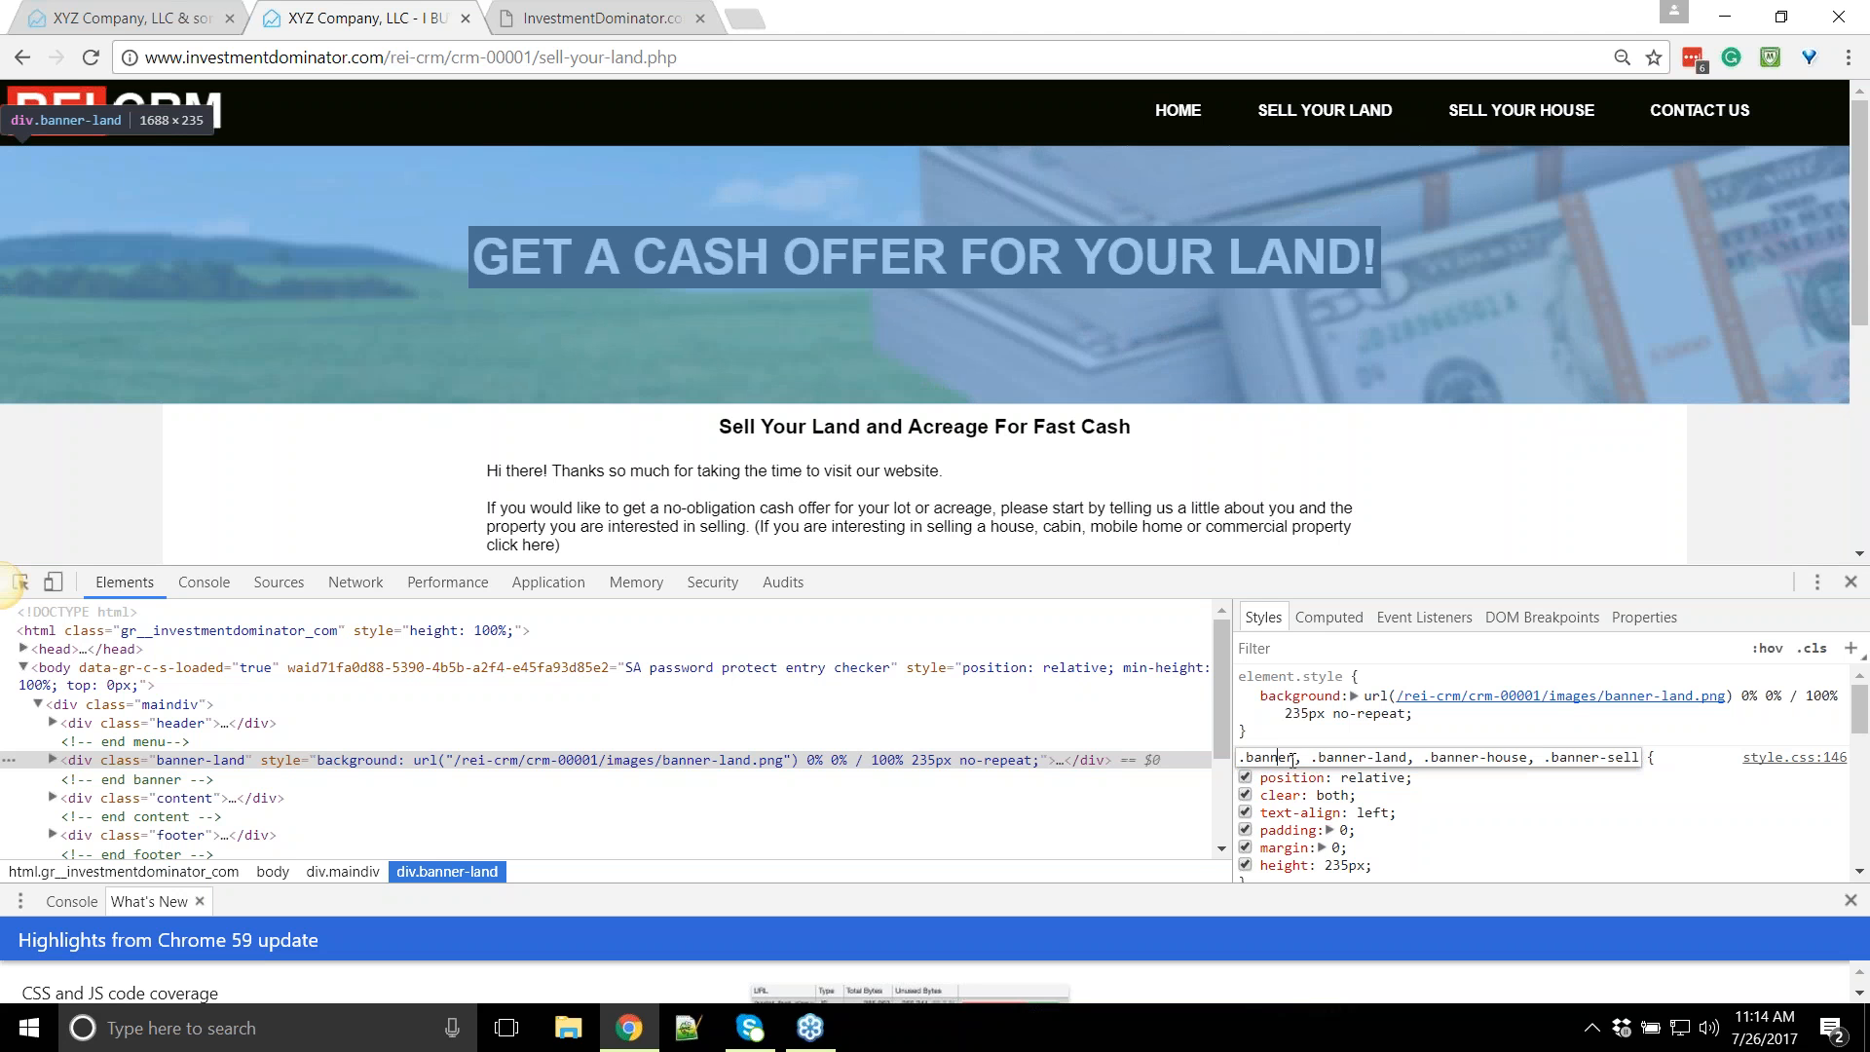
{"action": "double_click", "coordinate": [1245, 765]}
{"action": "left_click_drag", "start_coordinate": [1244, 766], "coordinate": [1233, 765]}
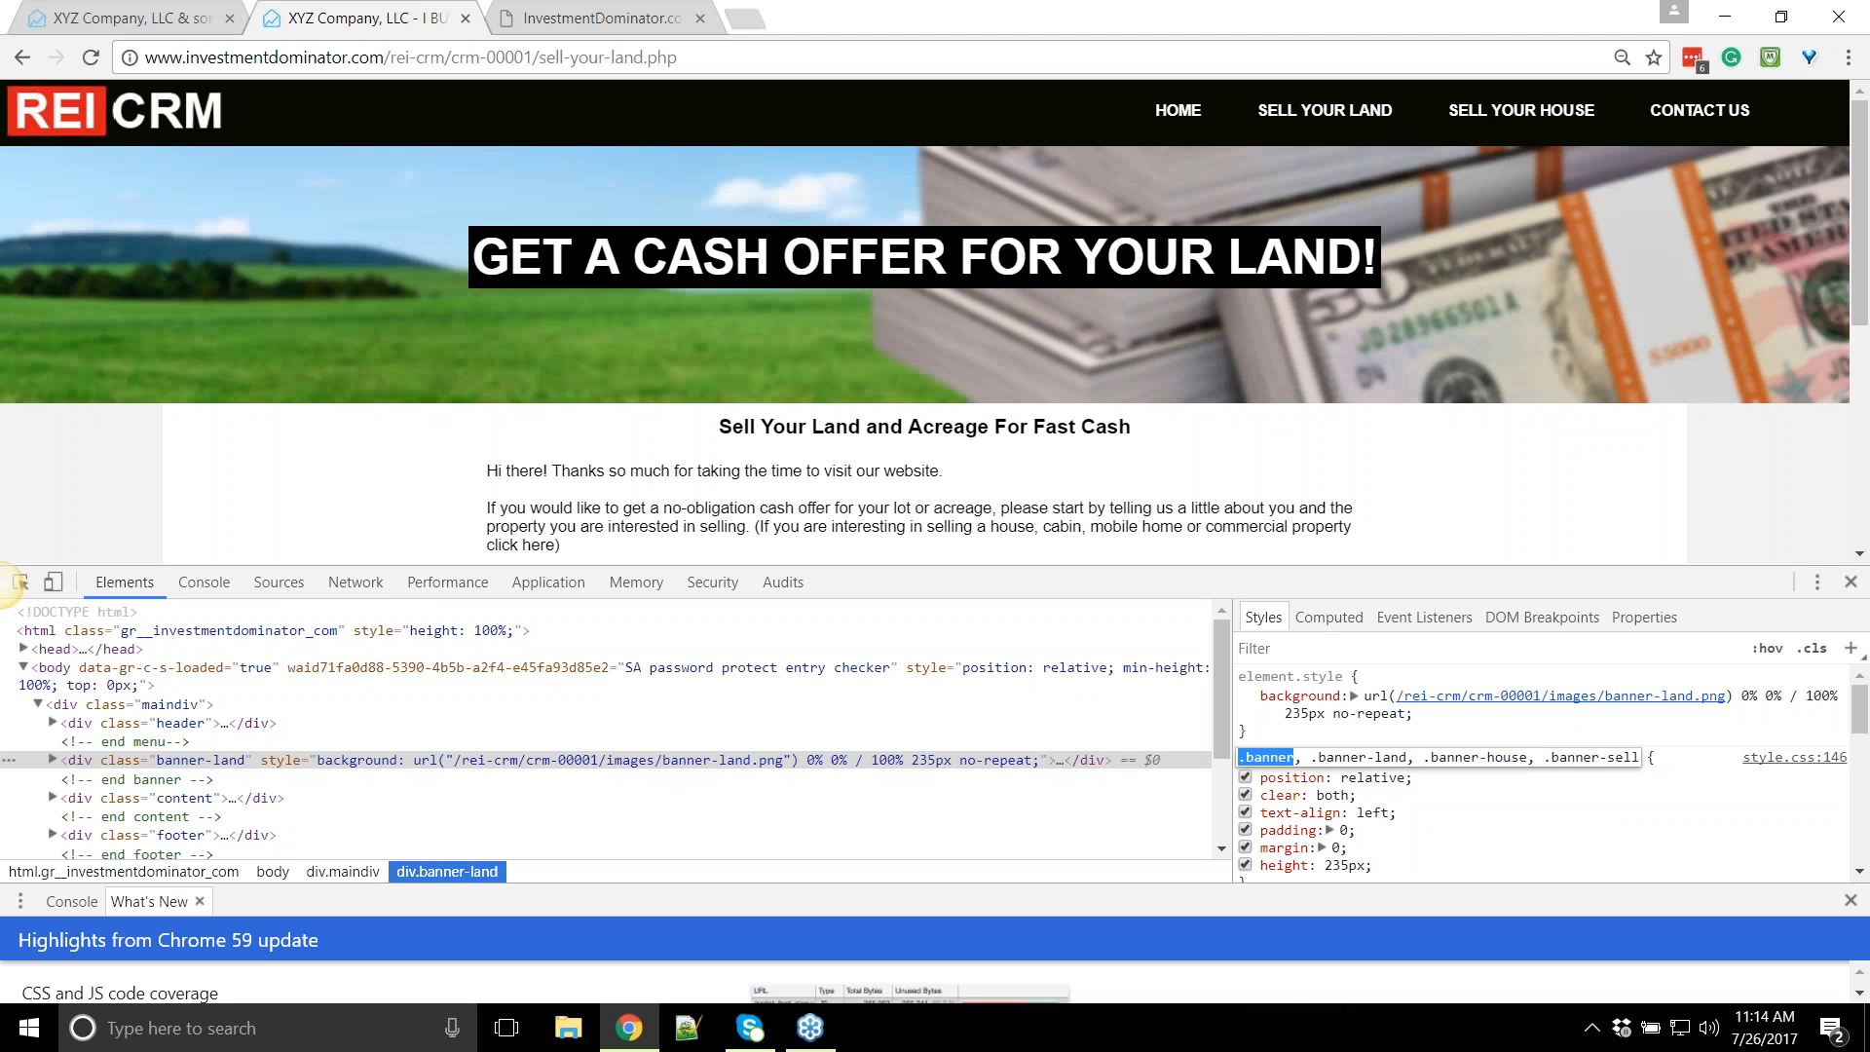
{"action": "scroll", "coordinate": [1325, 732], "scroll_direction": "down", "scroll_amount": 2}
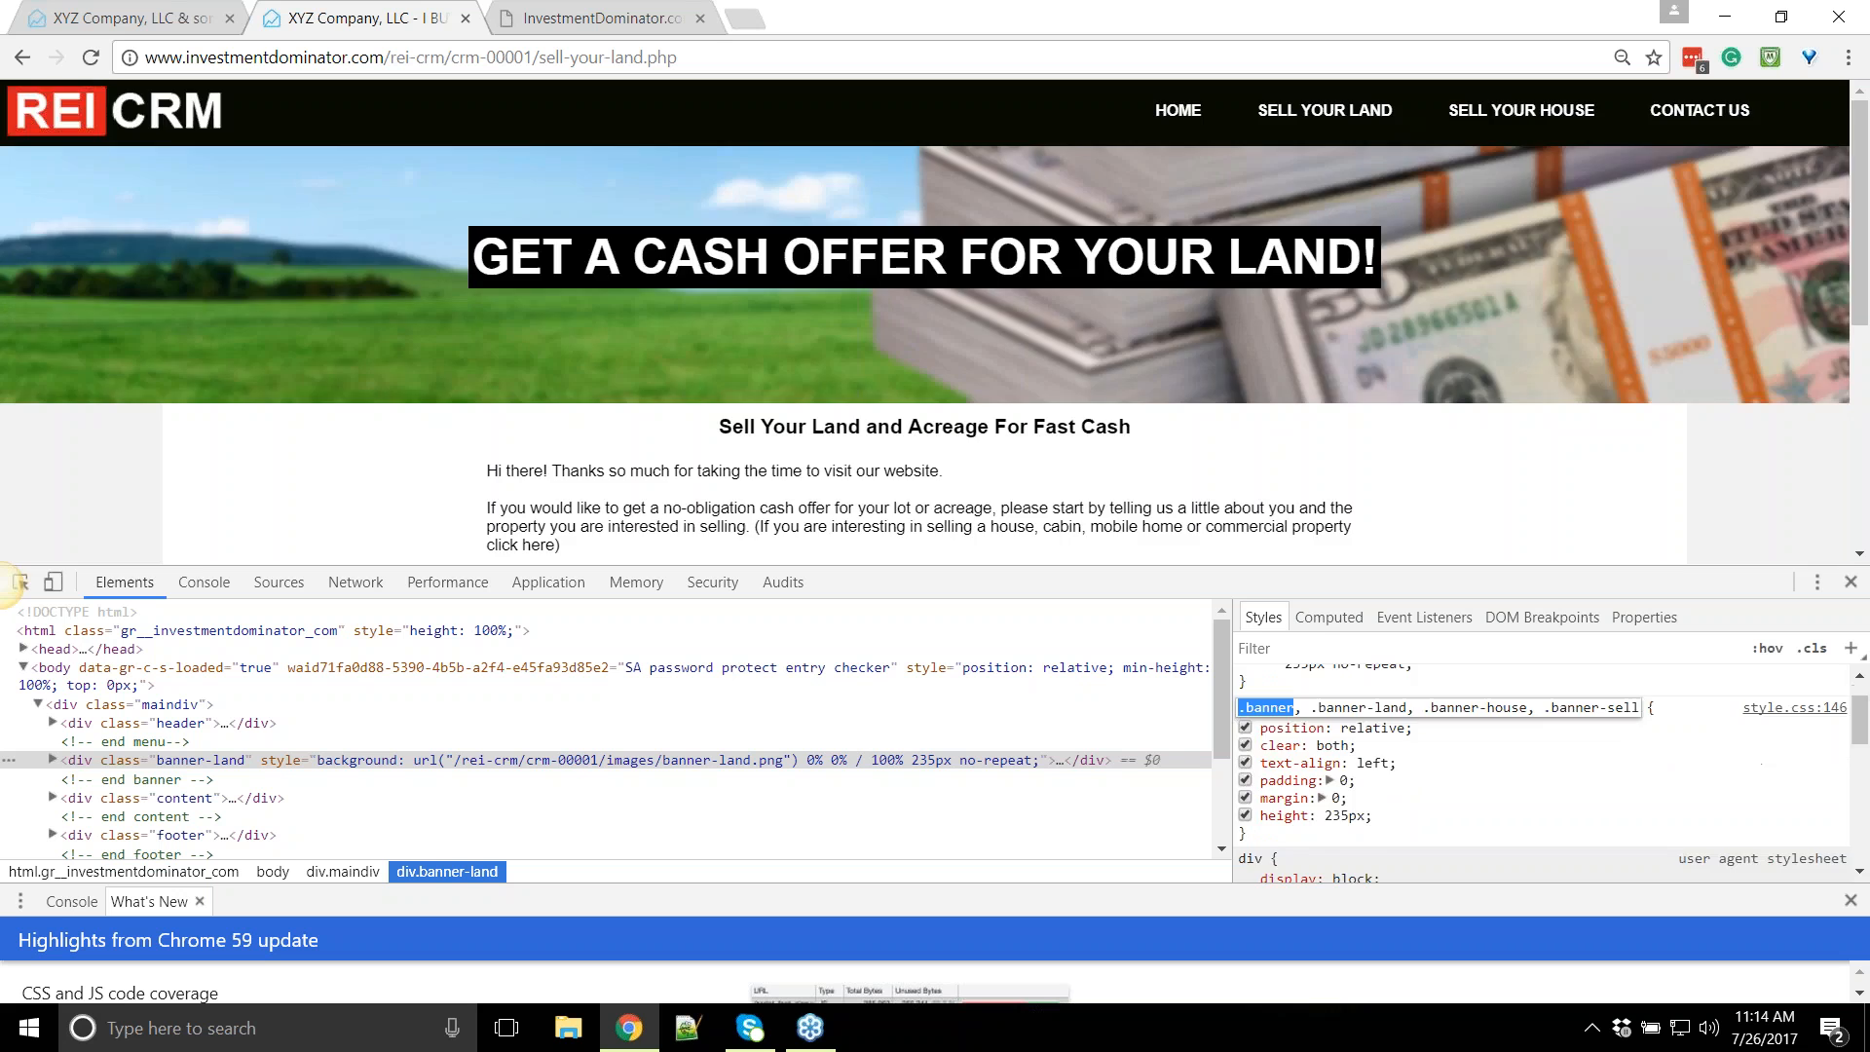
{"action": "scroll", "coordinate": [1325, 732], "scroll_direction": "up", "scroll_amount": 2}
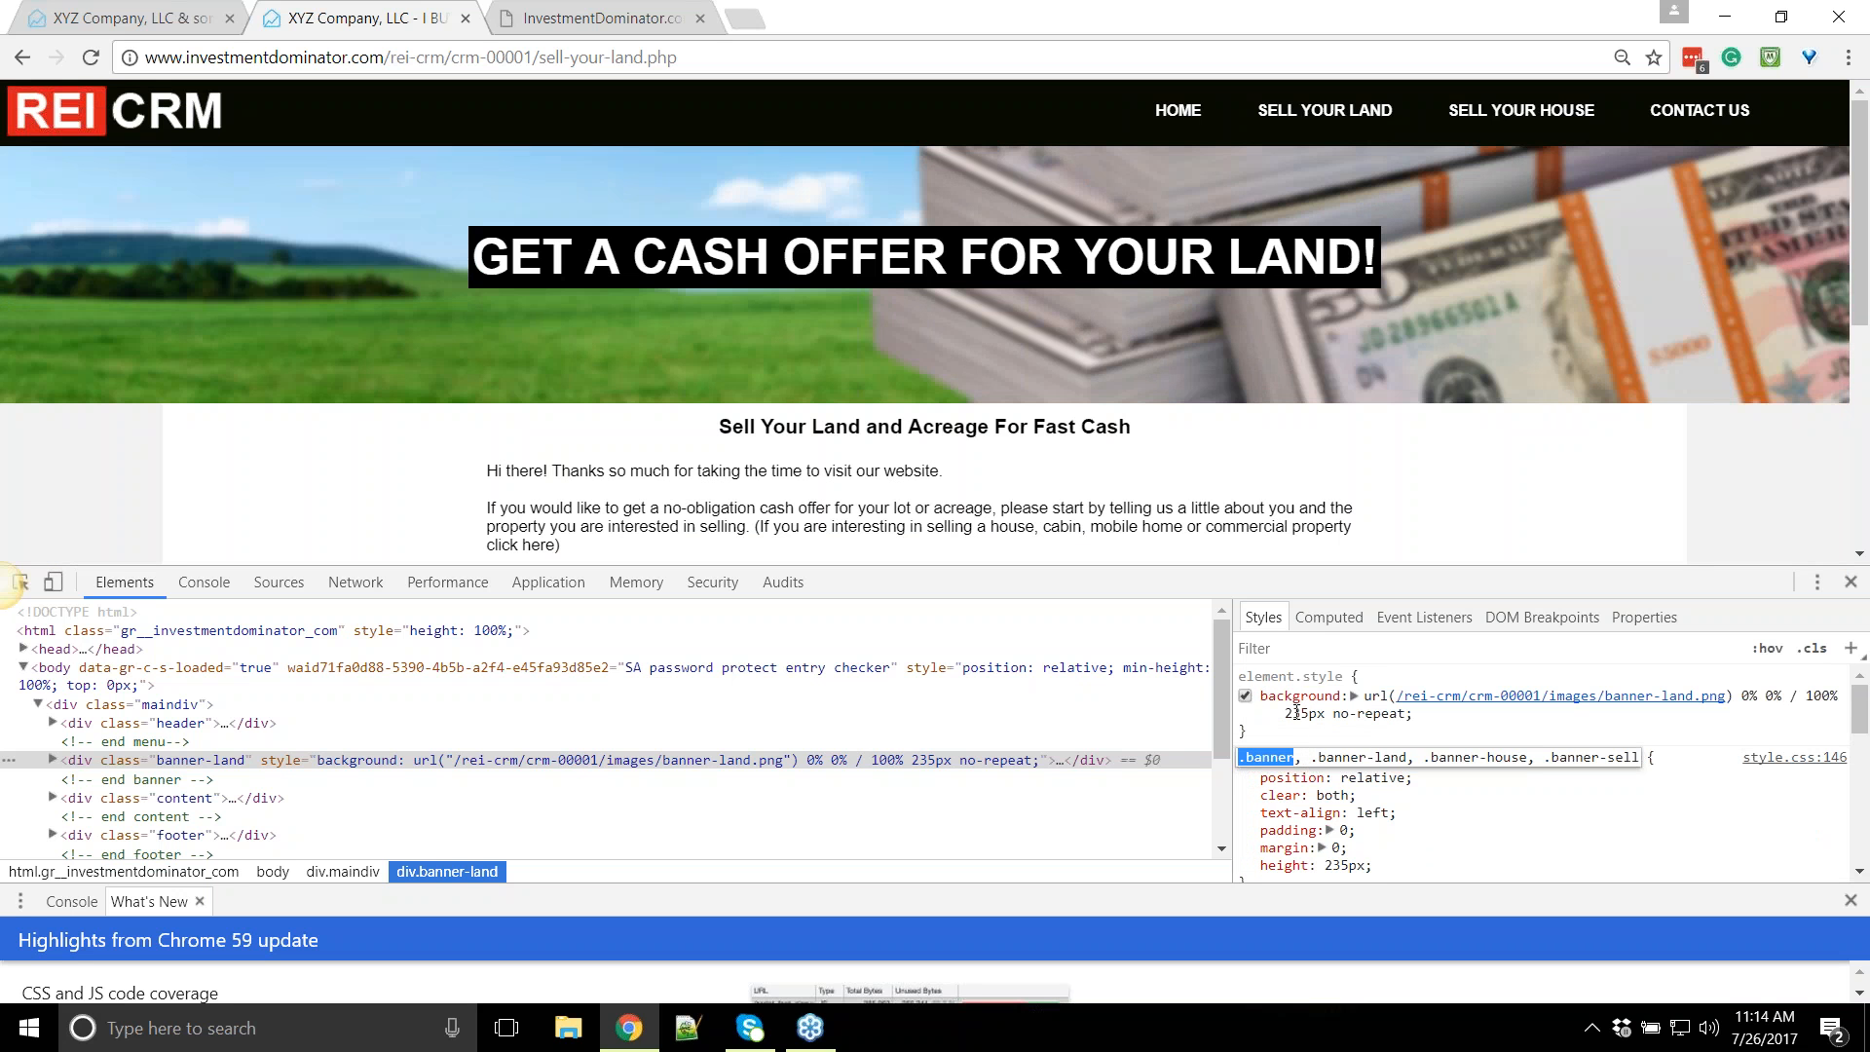
{"action": "left_click", "coordinate": [1004, 309]}
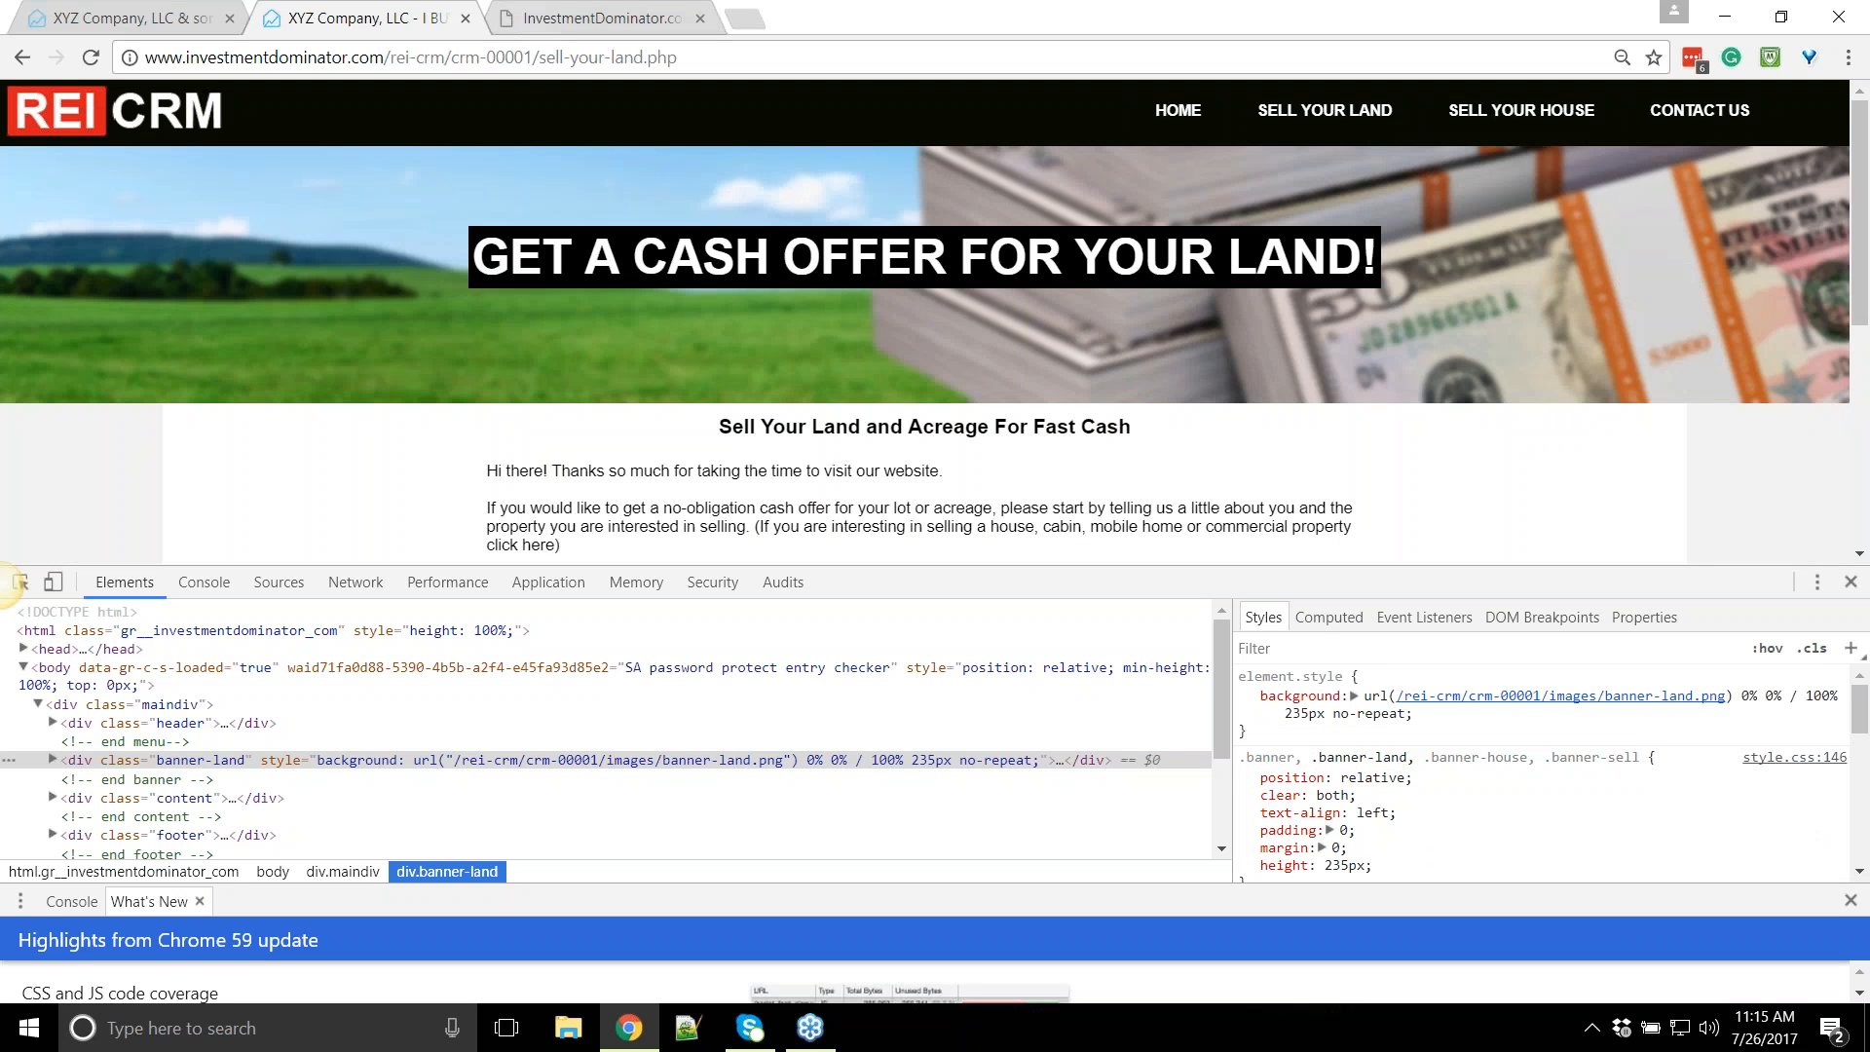
Enter opening and closing <style> tags in the Website Tracking Code on Customize Site and recheck the banner's class name
{"action": "left_click", "coordinate": [156, 19]}
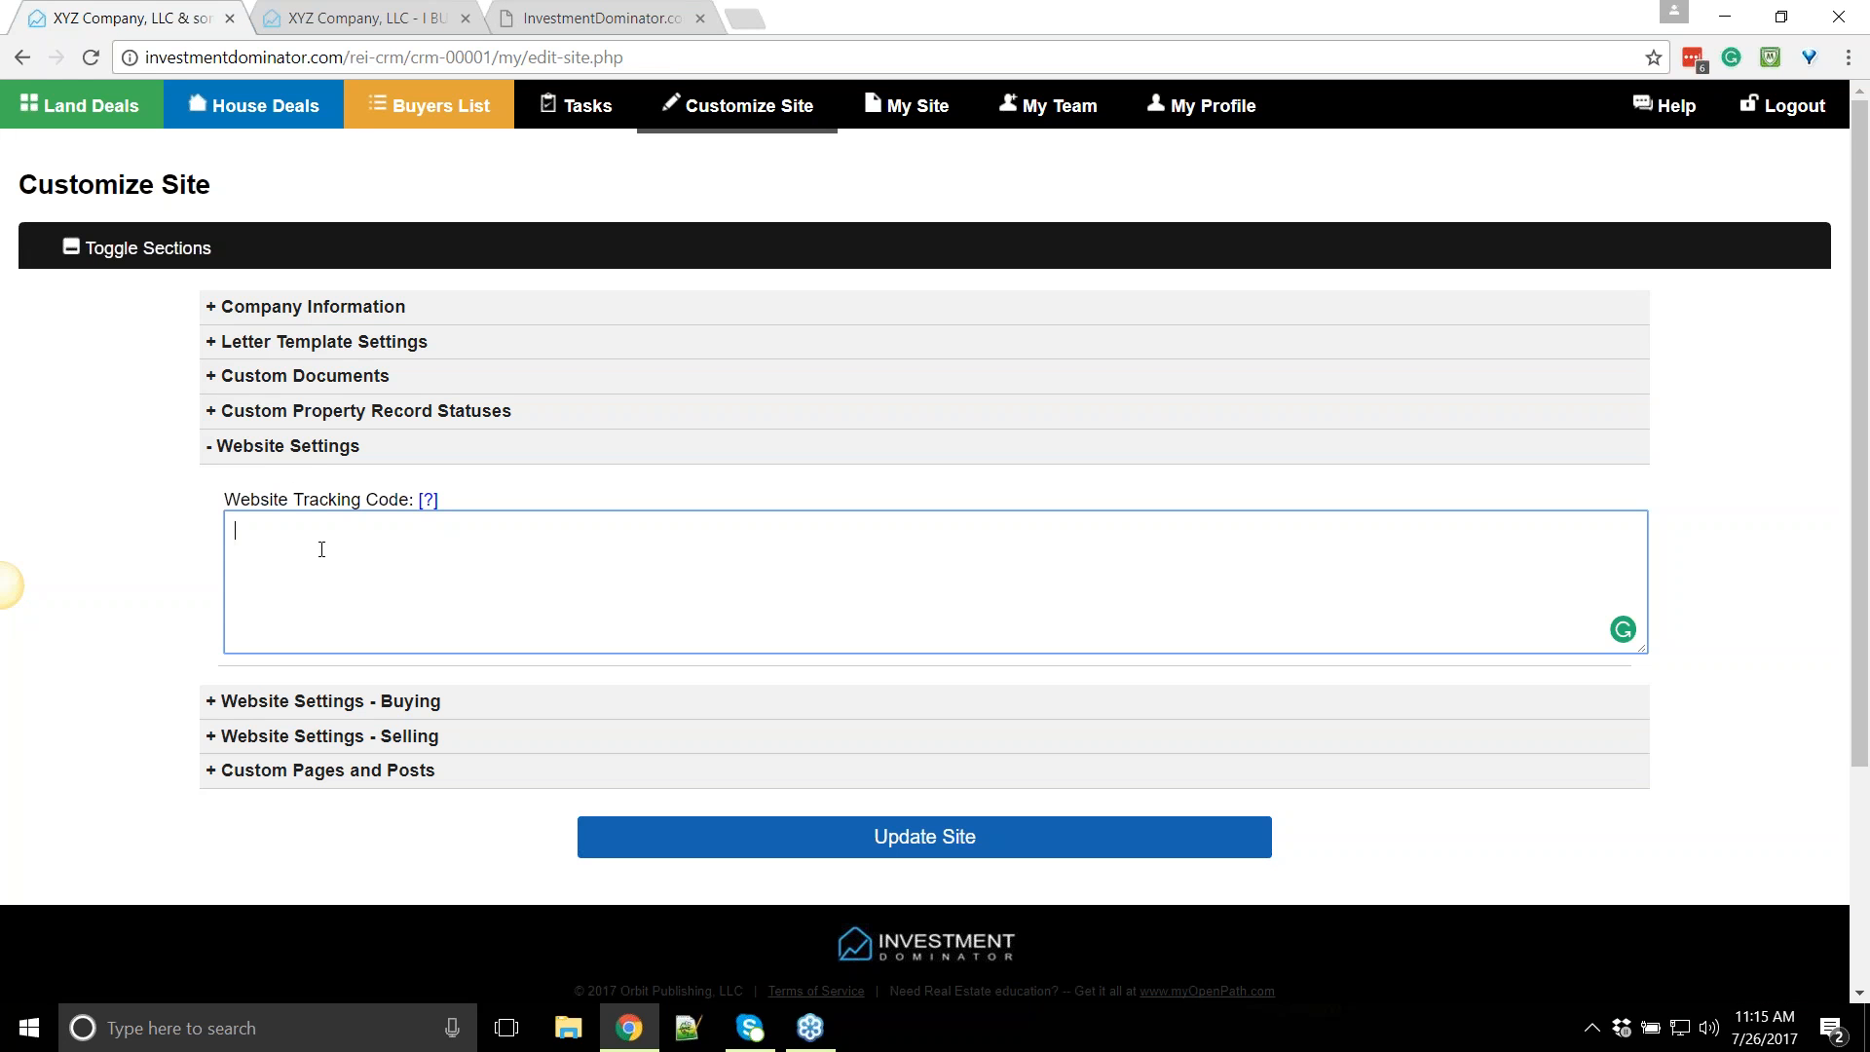
{"action": "type", "text": "<style>"}
{"action": "key", "text": "Return"}
{"action": "key", "text": "Return"}
{"action": "type", "text": "</style>"}
{"action": "key", "text": "ctrl+v"}
{"action": "key", "text": "ctrl+z"}
{"action": "key", "text": "ctrl+shift+Tab"}
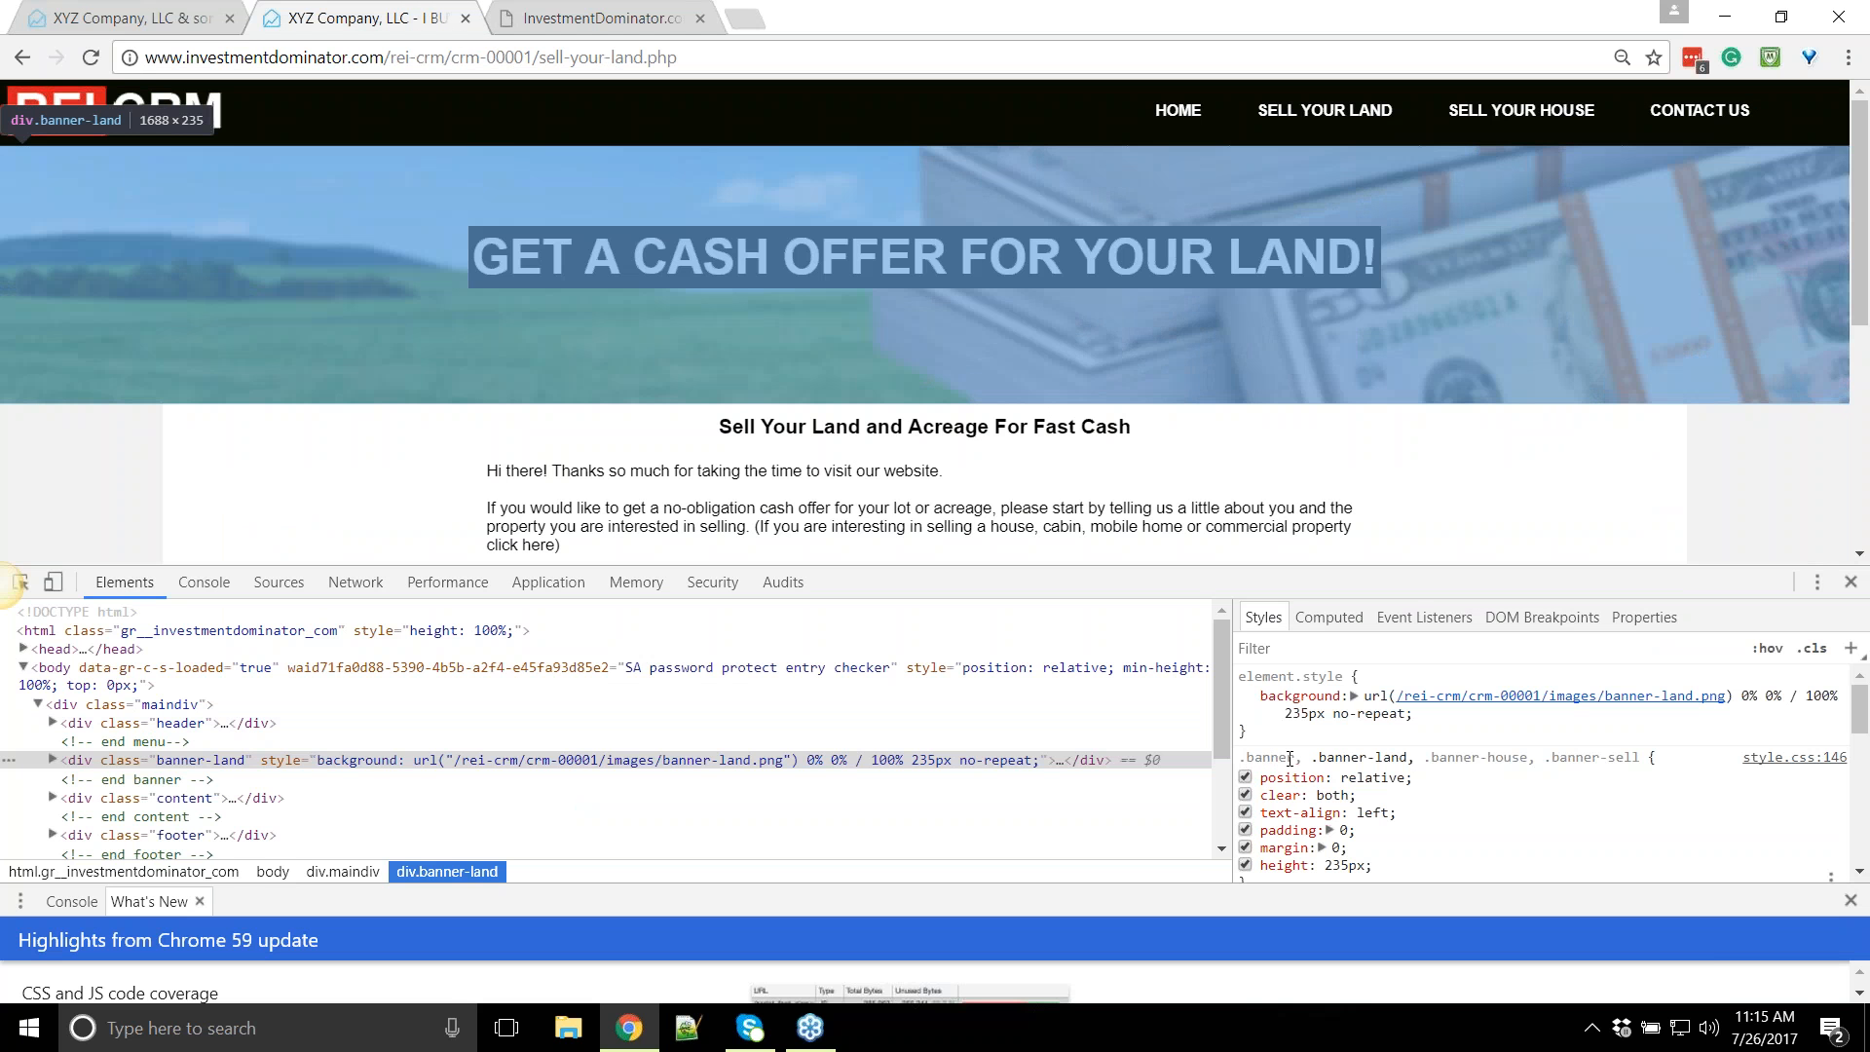
{"action": "key", "text": "ctrl+shift+Tab"}
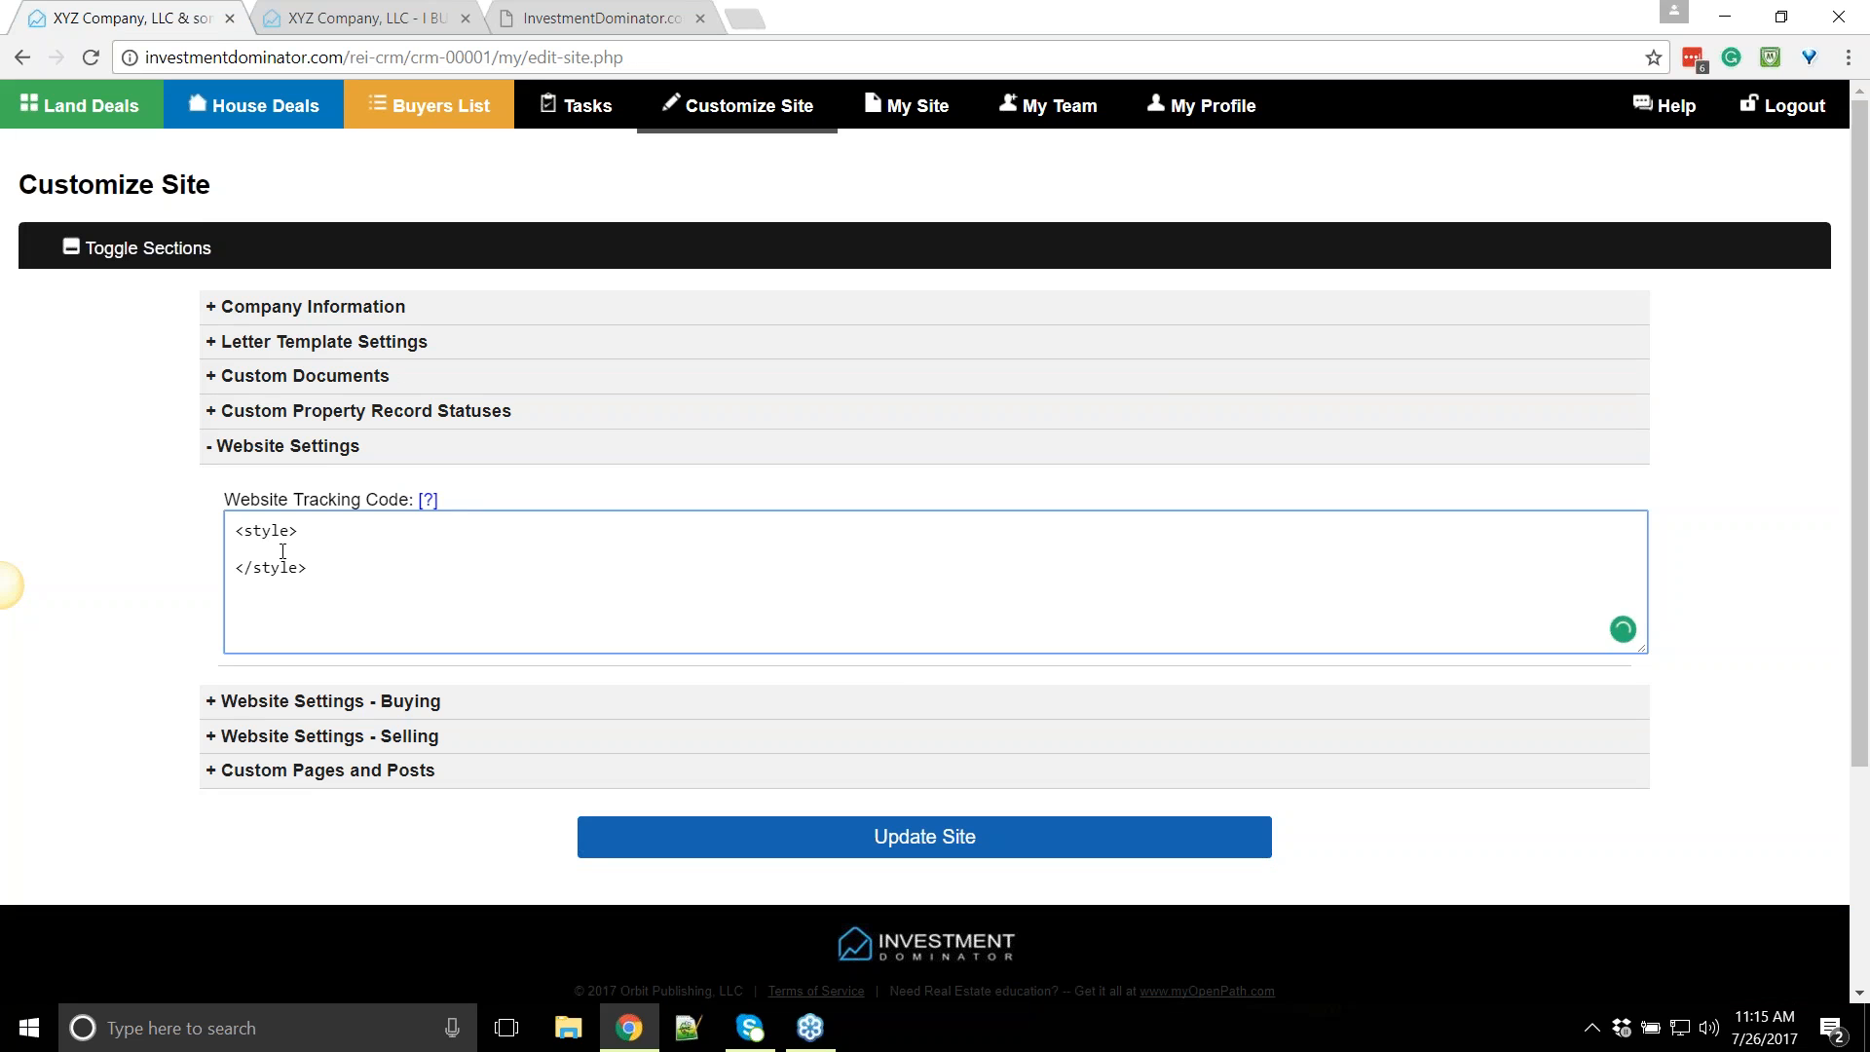
Add the rule .banner{ display: none; } between the style tags and update the site
{"action": "type", "text": ".banner"}
{"action": "type", "text": "{"}
{"action": "key", "text": "Return"}
{"action": "key", "text": "Return"}
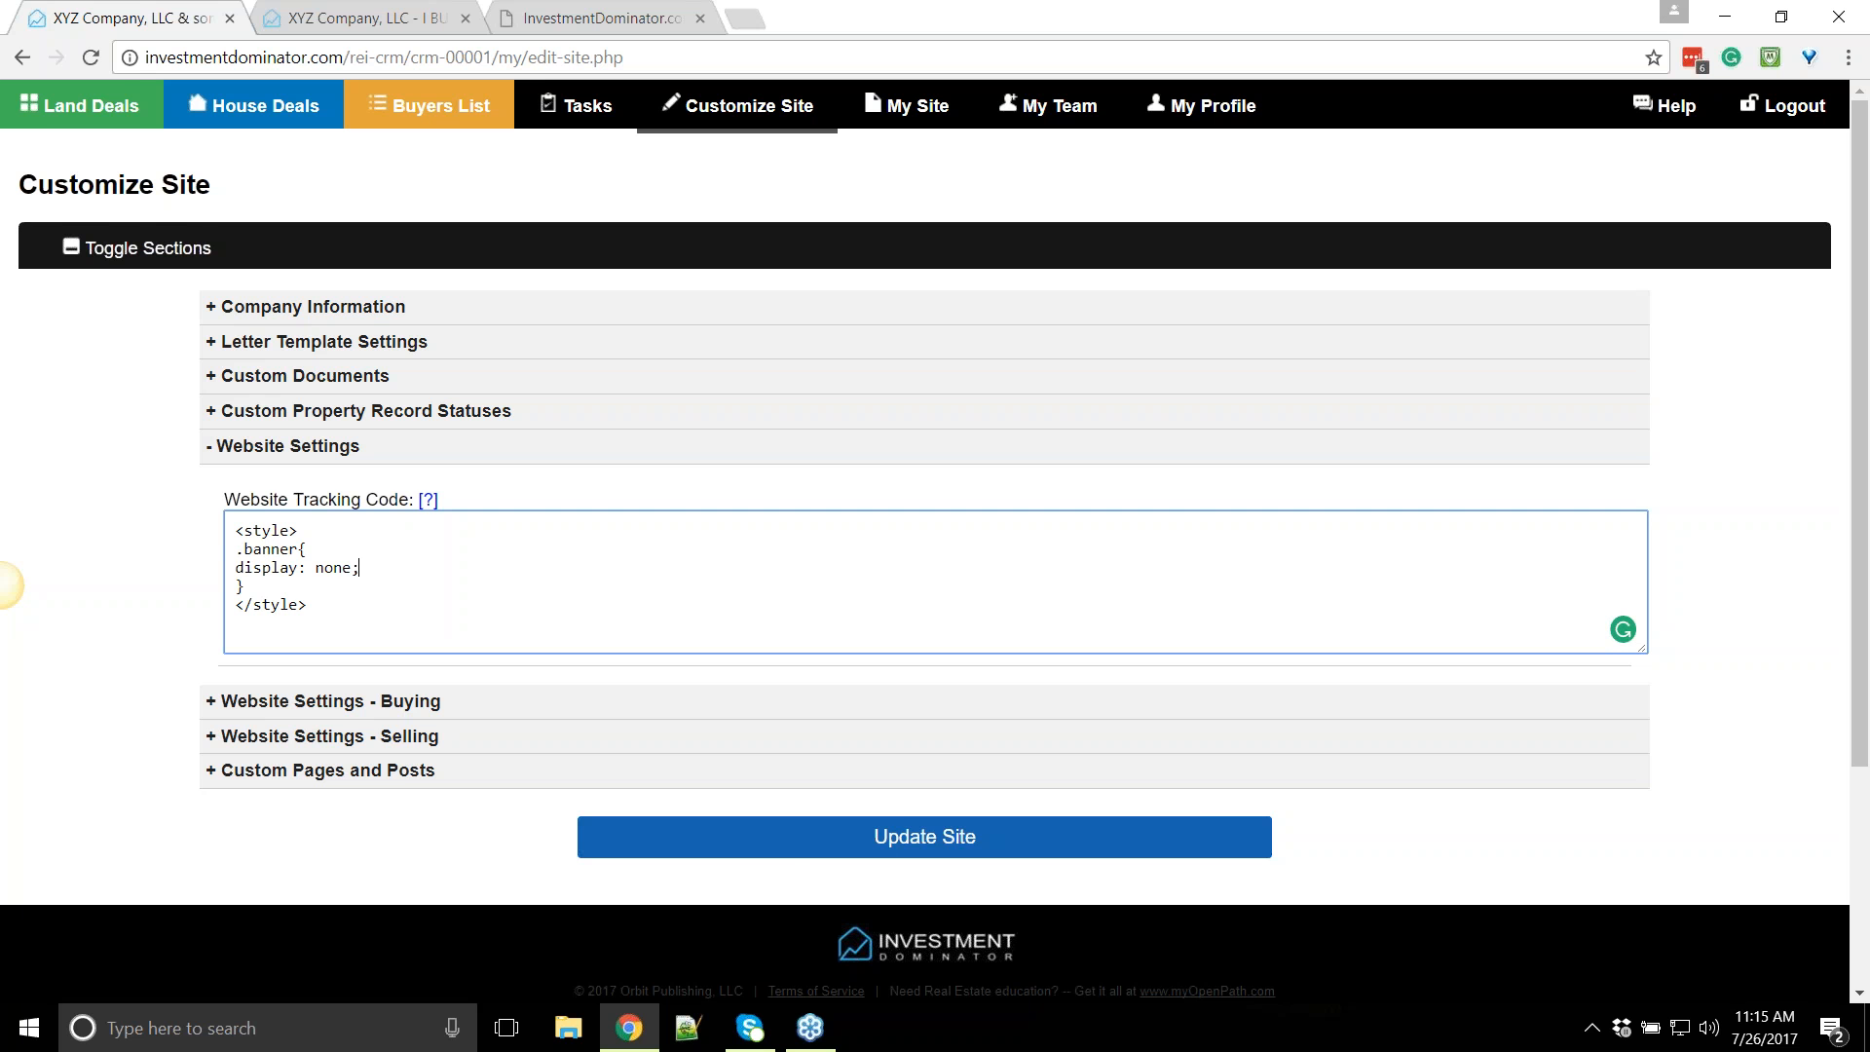
{"action": "left_click", "coordinate": [787, 844]}
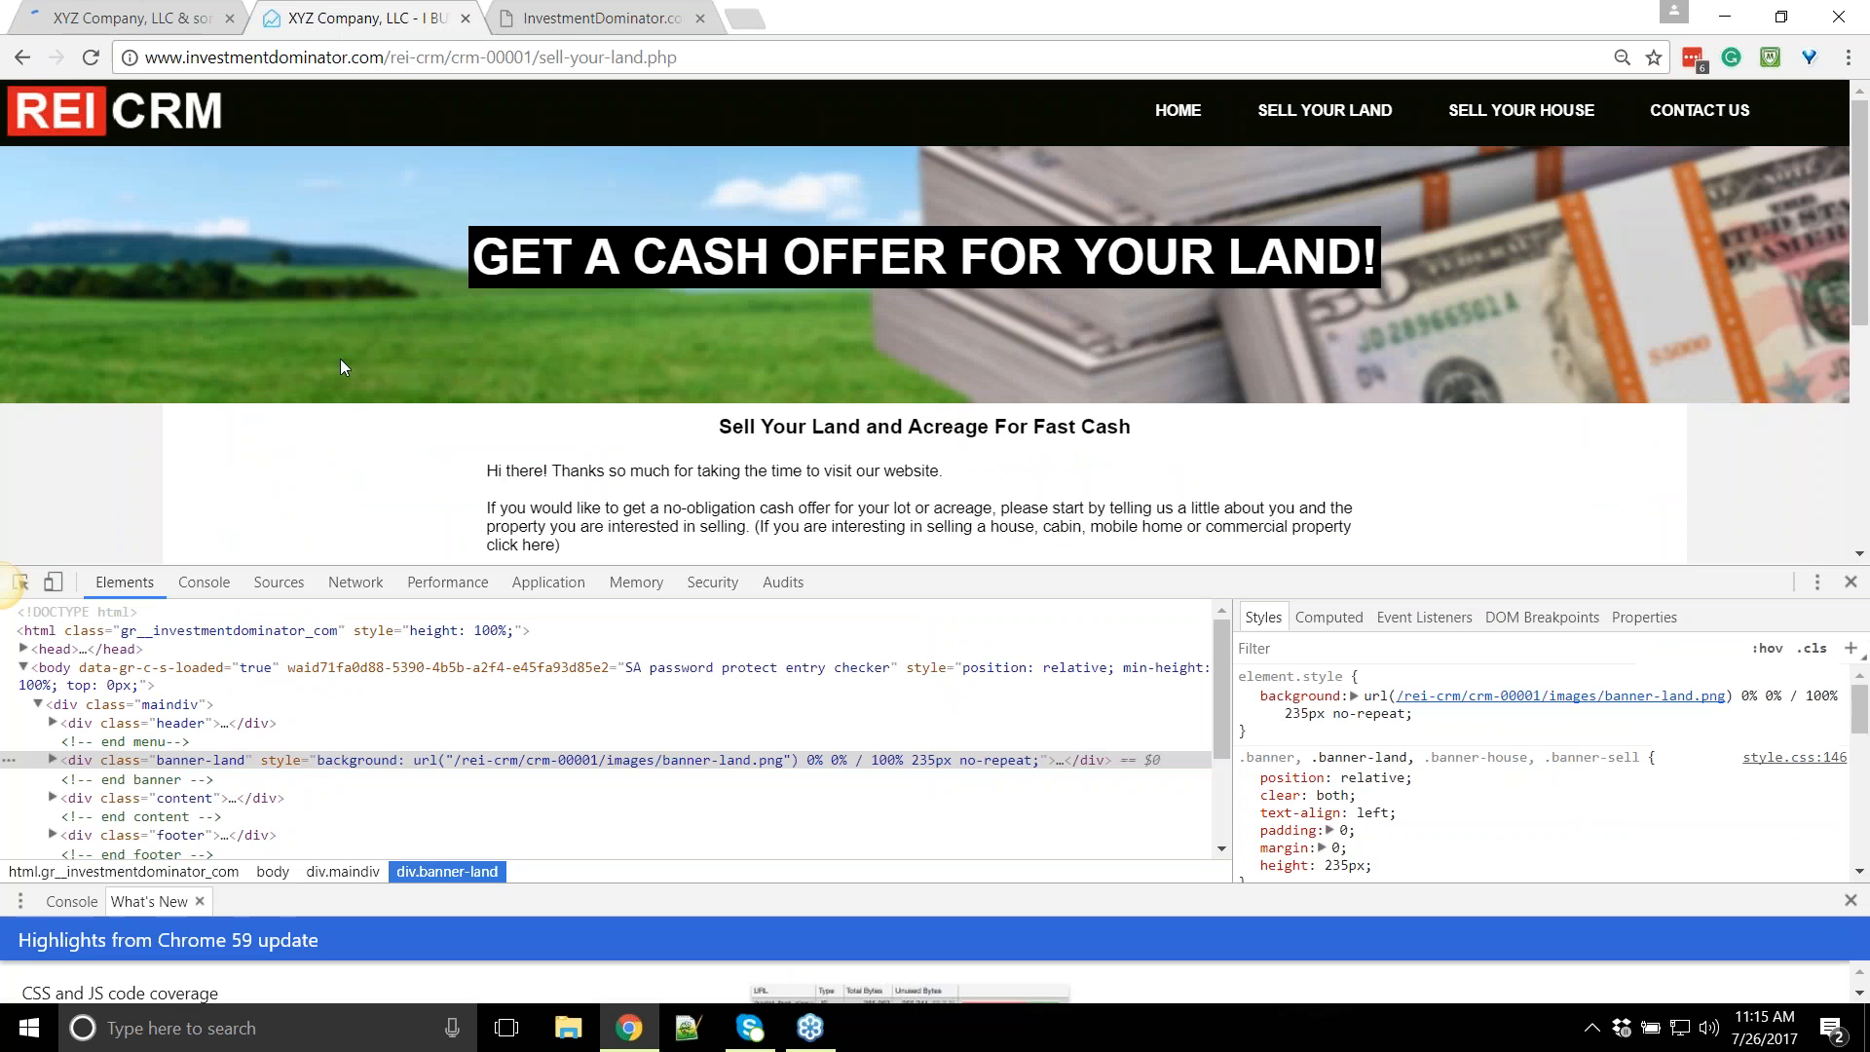
Check the saved code under Website Settings and reload the live Sell Your Land page
{"action": "left_click", "coordinate": [106, 20]}
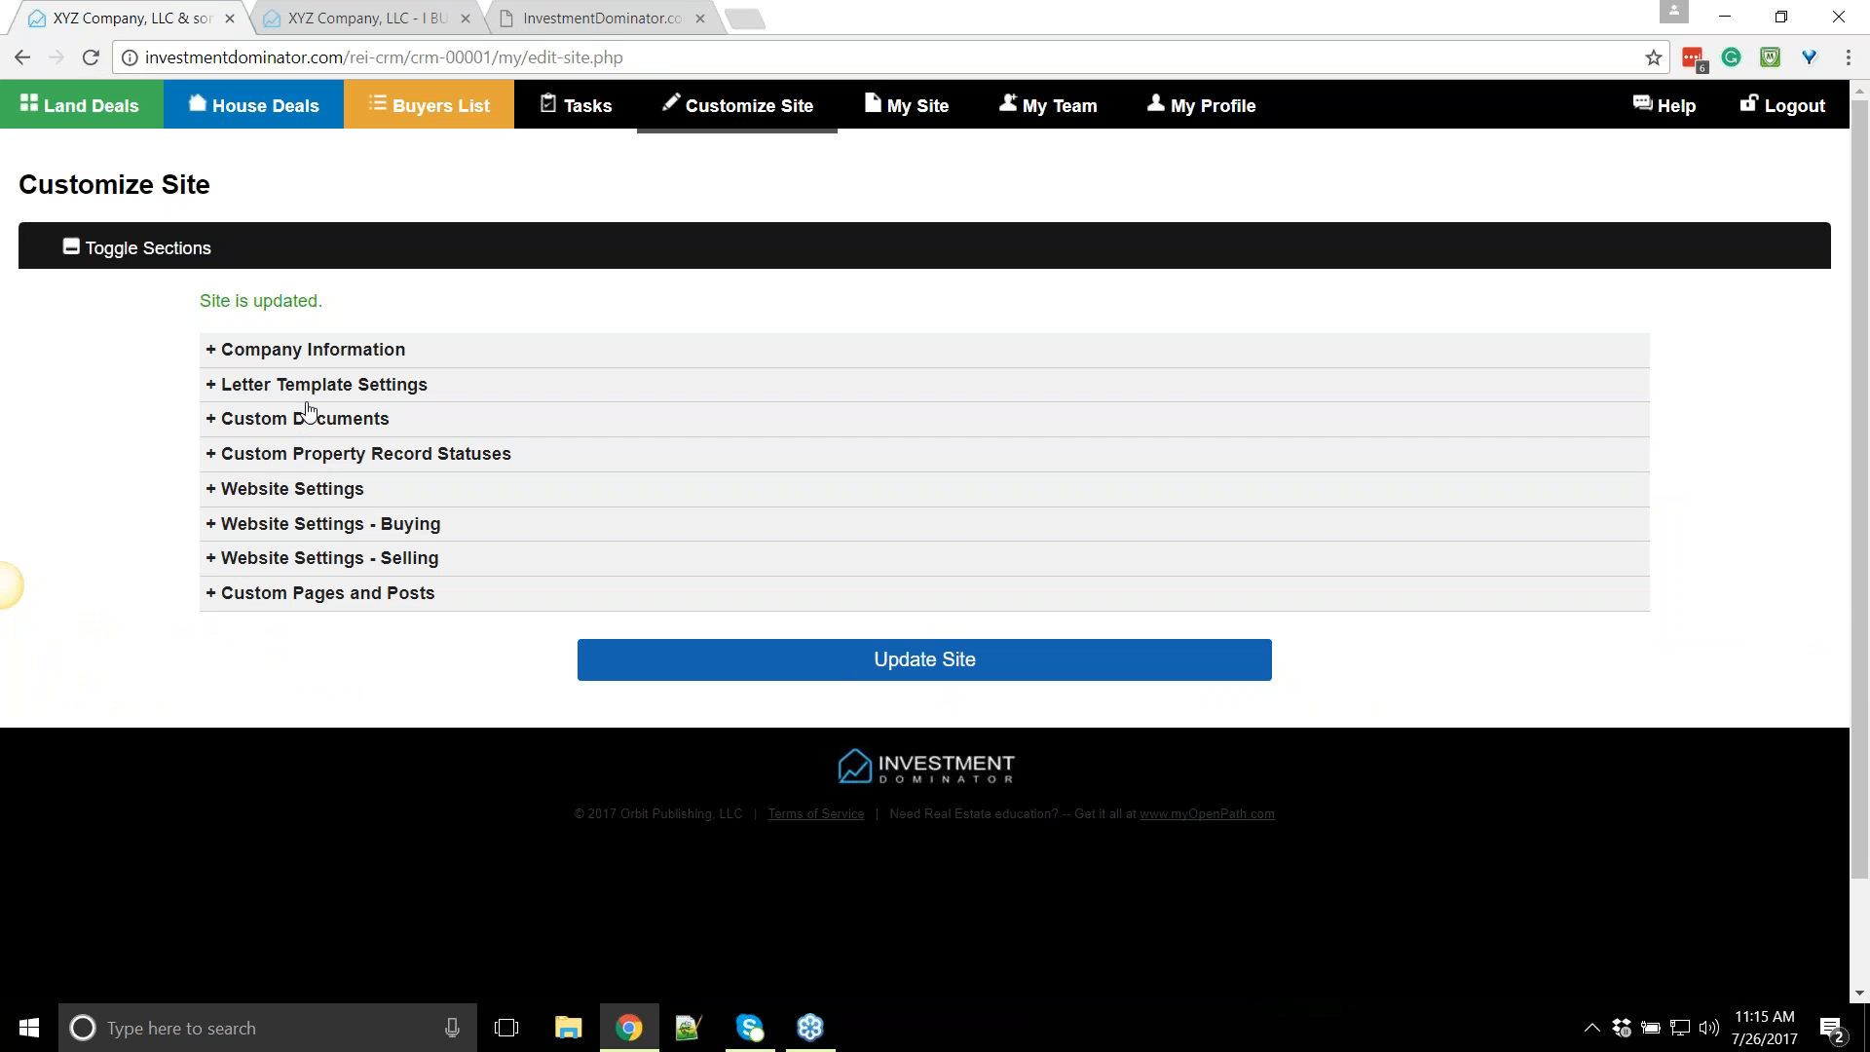
{"action": "left_click", "coordinate": [301, 493]}
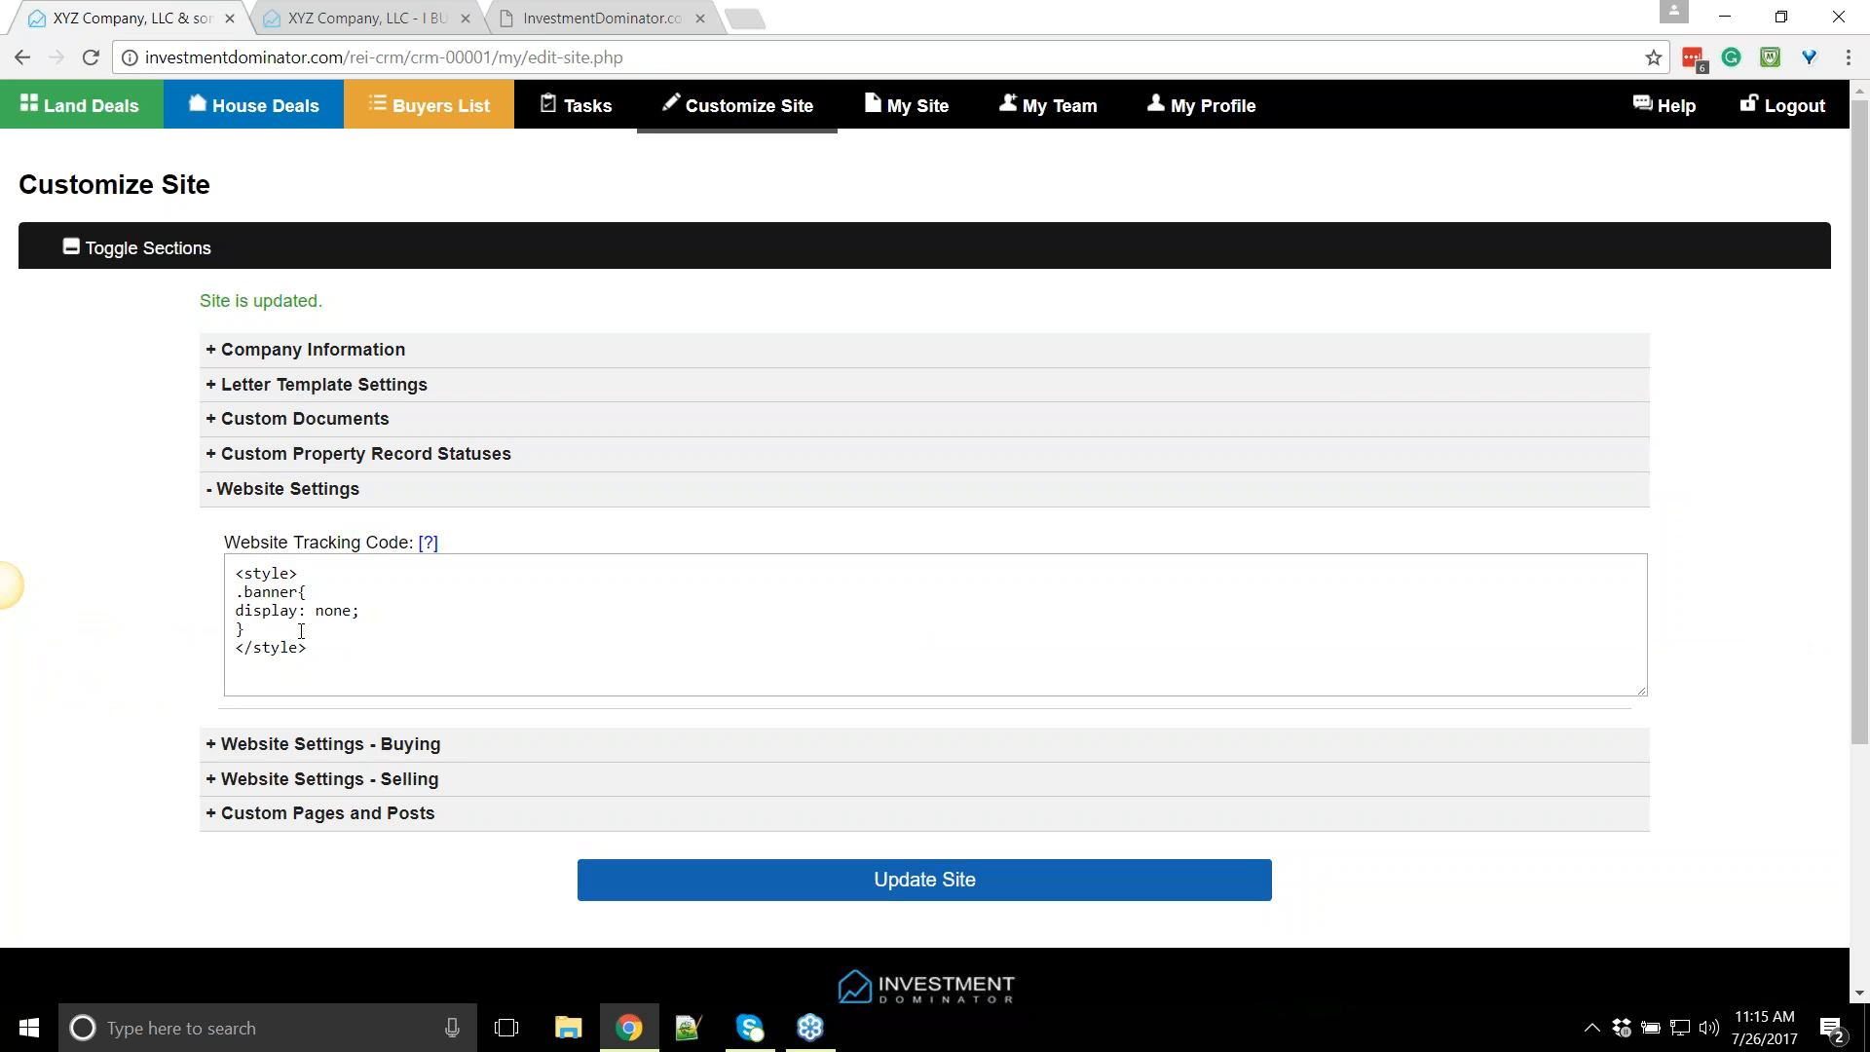
{"action": "left_click", "coordinate": [355, 22]}
{"action": "left_click", "coordinate": [90, 56]}
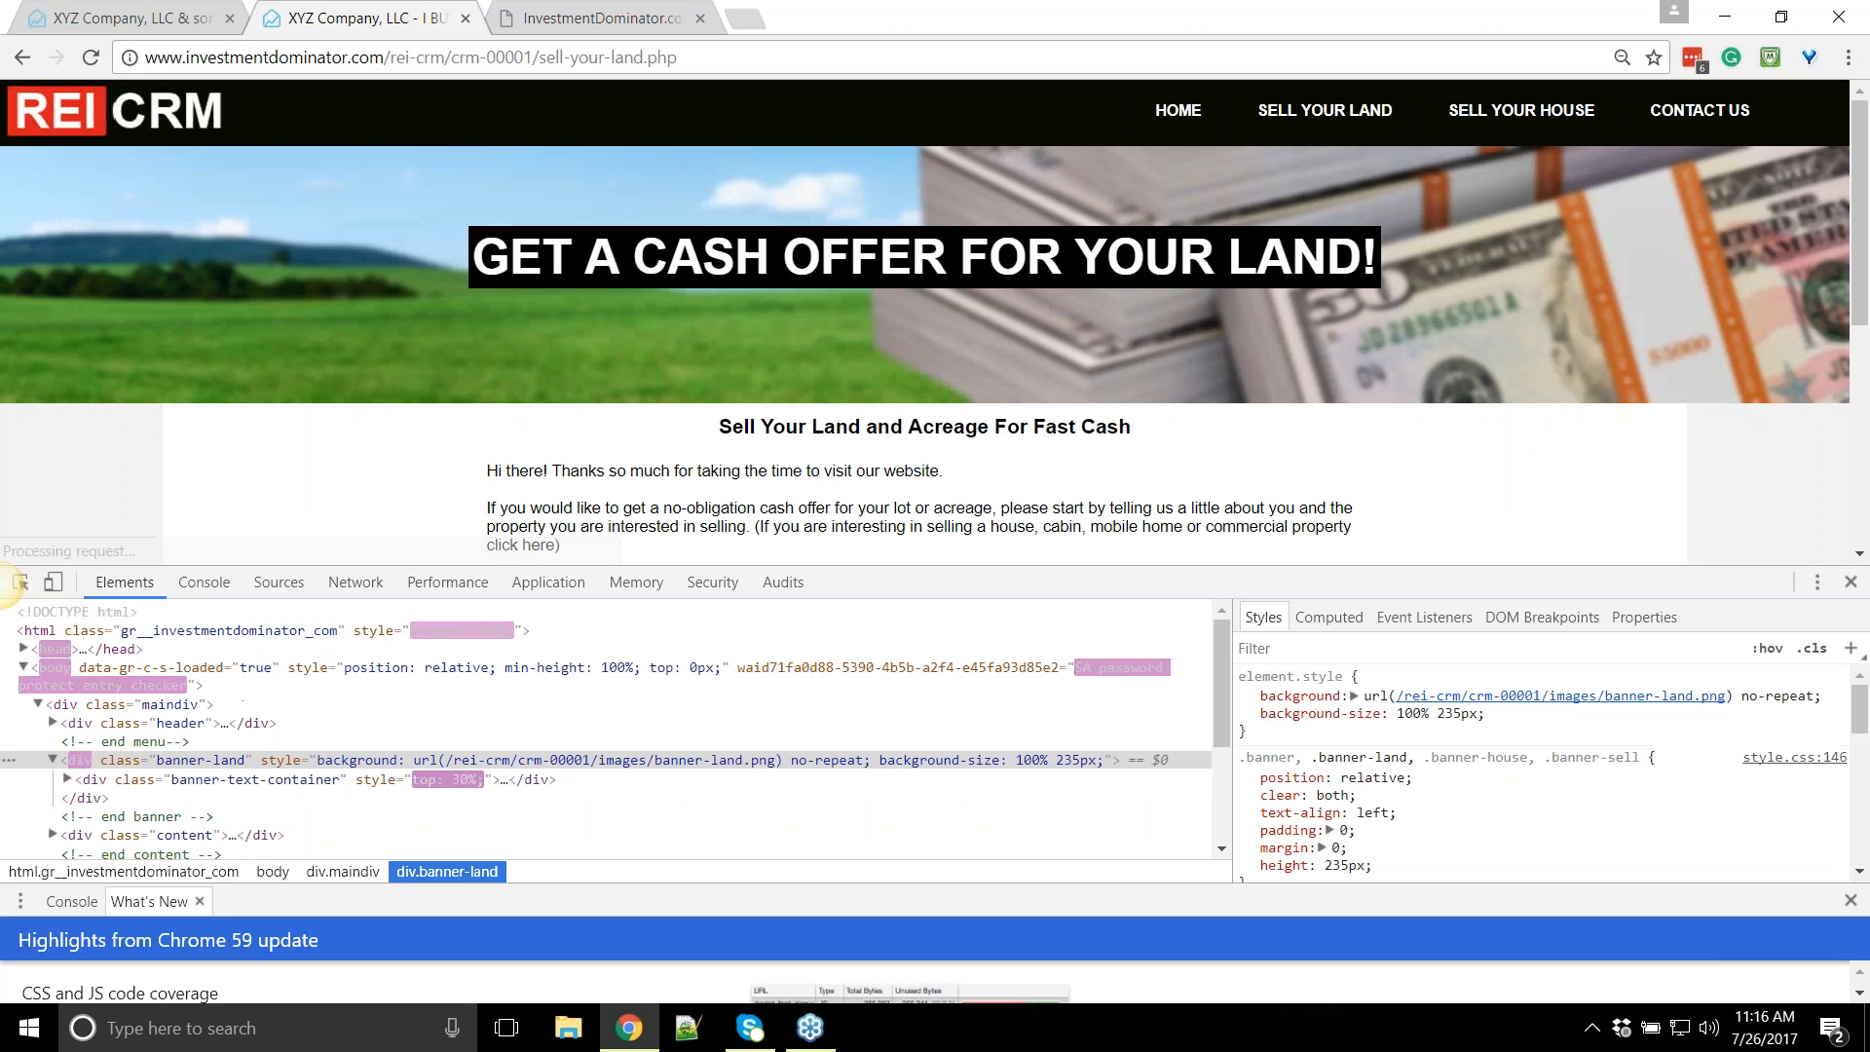
Look up the banner-land class in the style rules, change the tracking code selector to .banner-land and update the site
{"action": "left_click", "coordinate": [1331, 756]}
{"action": "left_click_drag", "start_coordinate": [1317, 756], "coordinate": [1407, 757]}
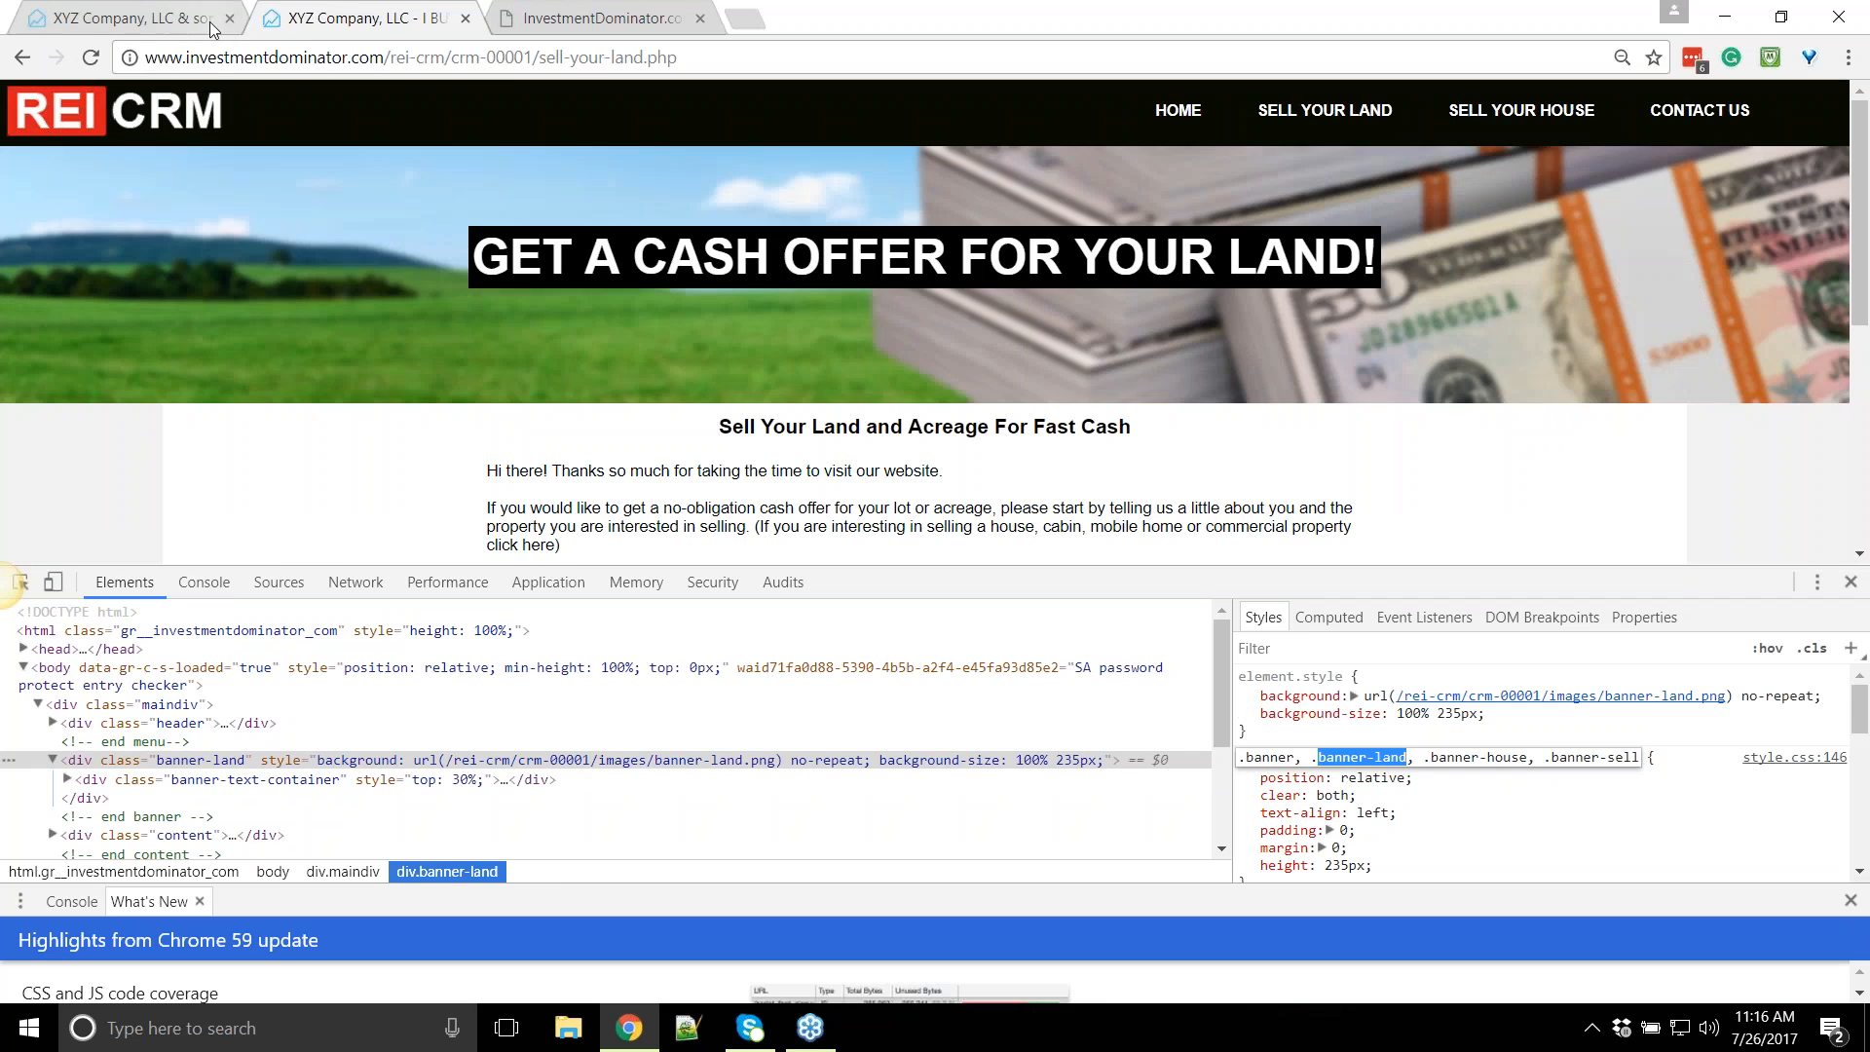
{"action": "left_click", "coordinate": [213, 27]}
{"action": "left_click", "coordinate": [297, 594]}
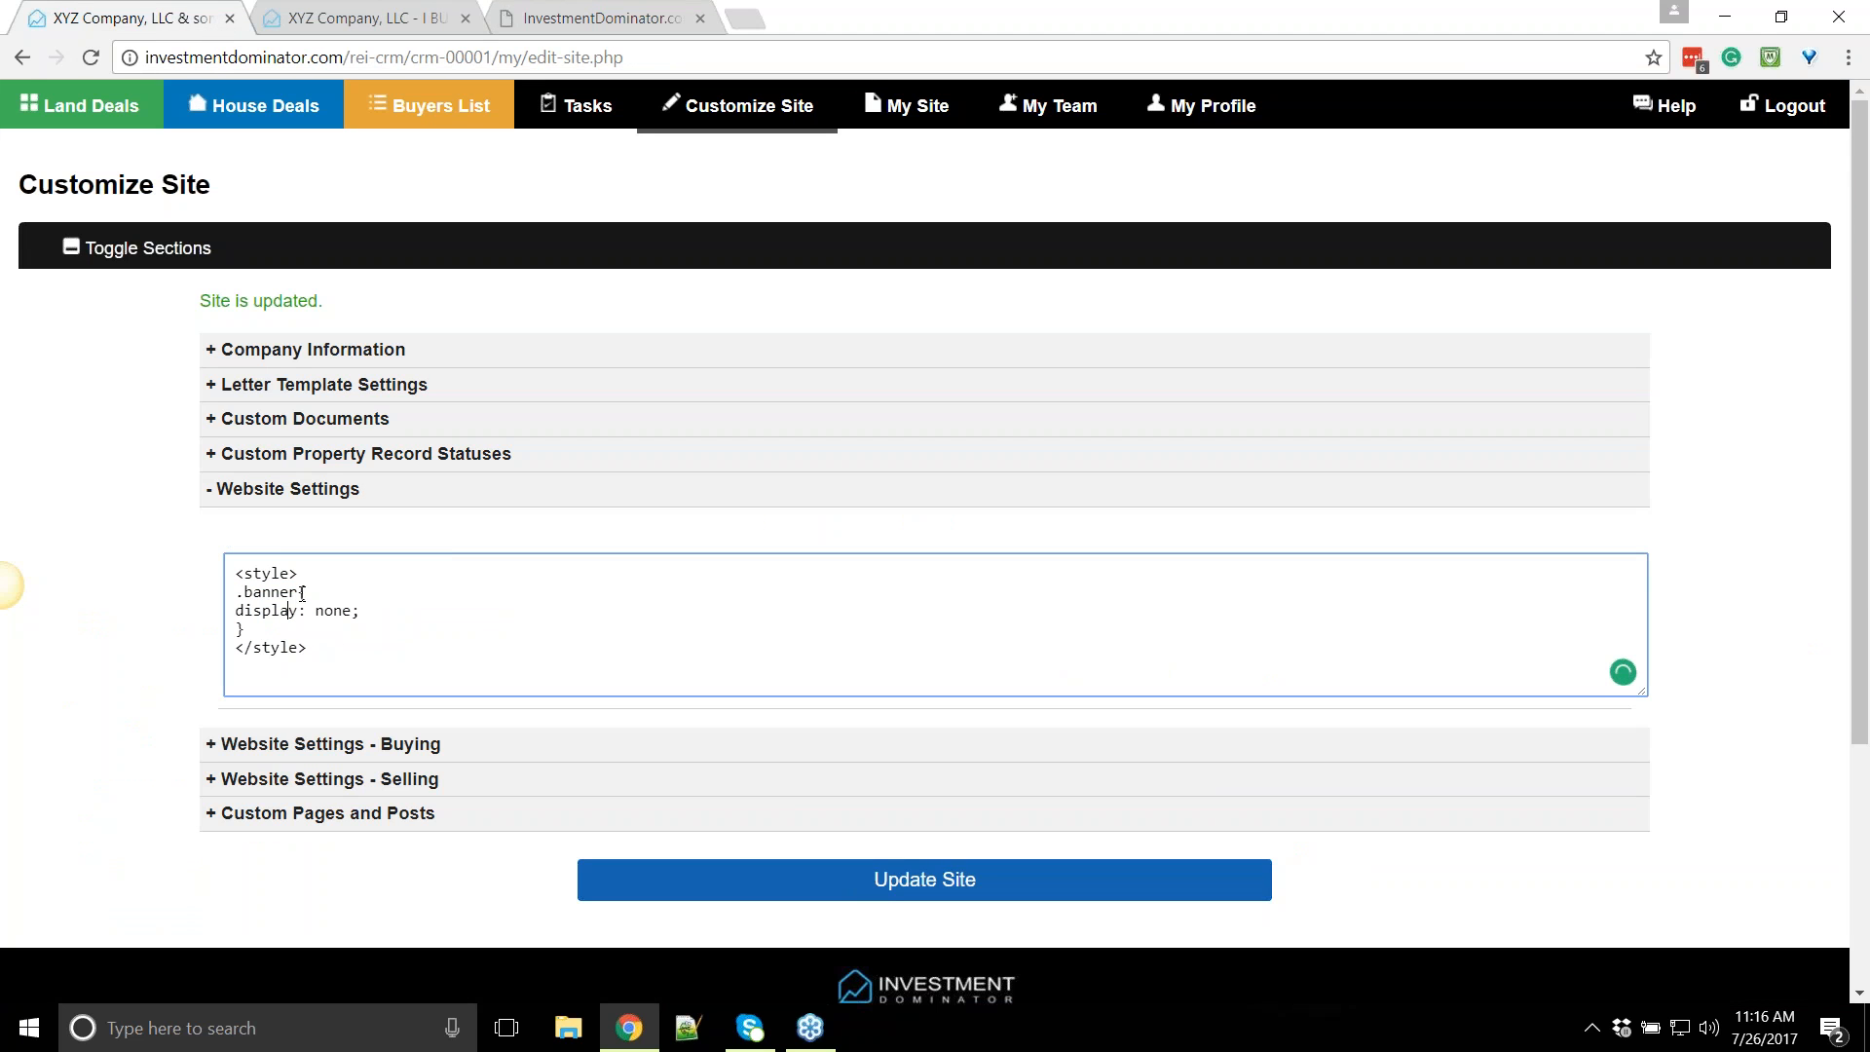
{"action": "type", "text": "-land"}
{"action": "left_click", "coordinate": [827, 885]}
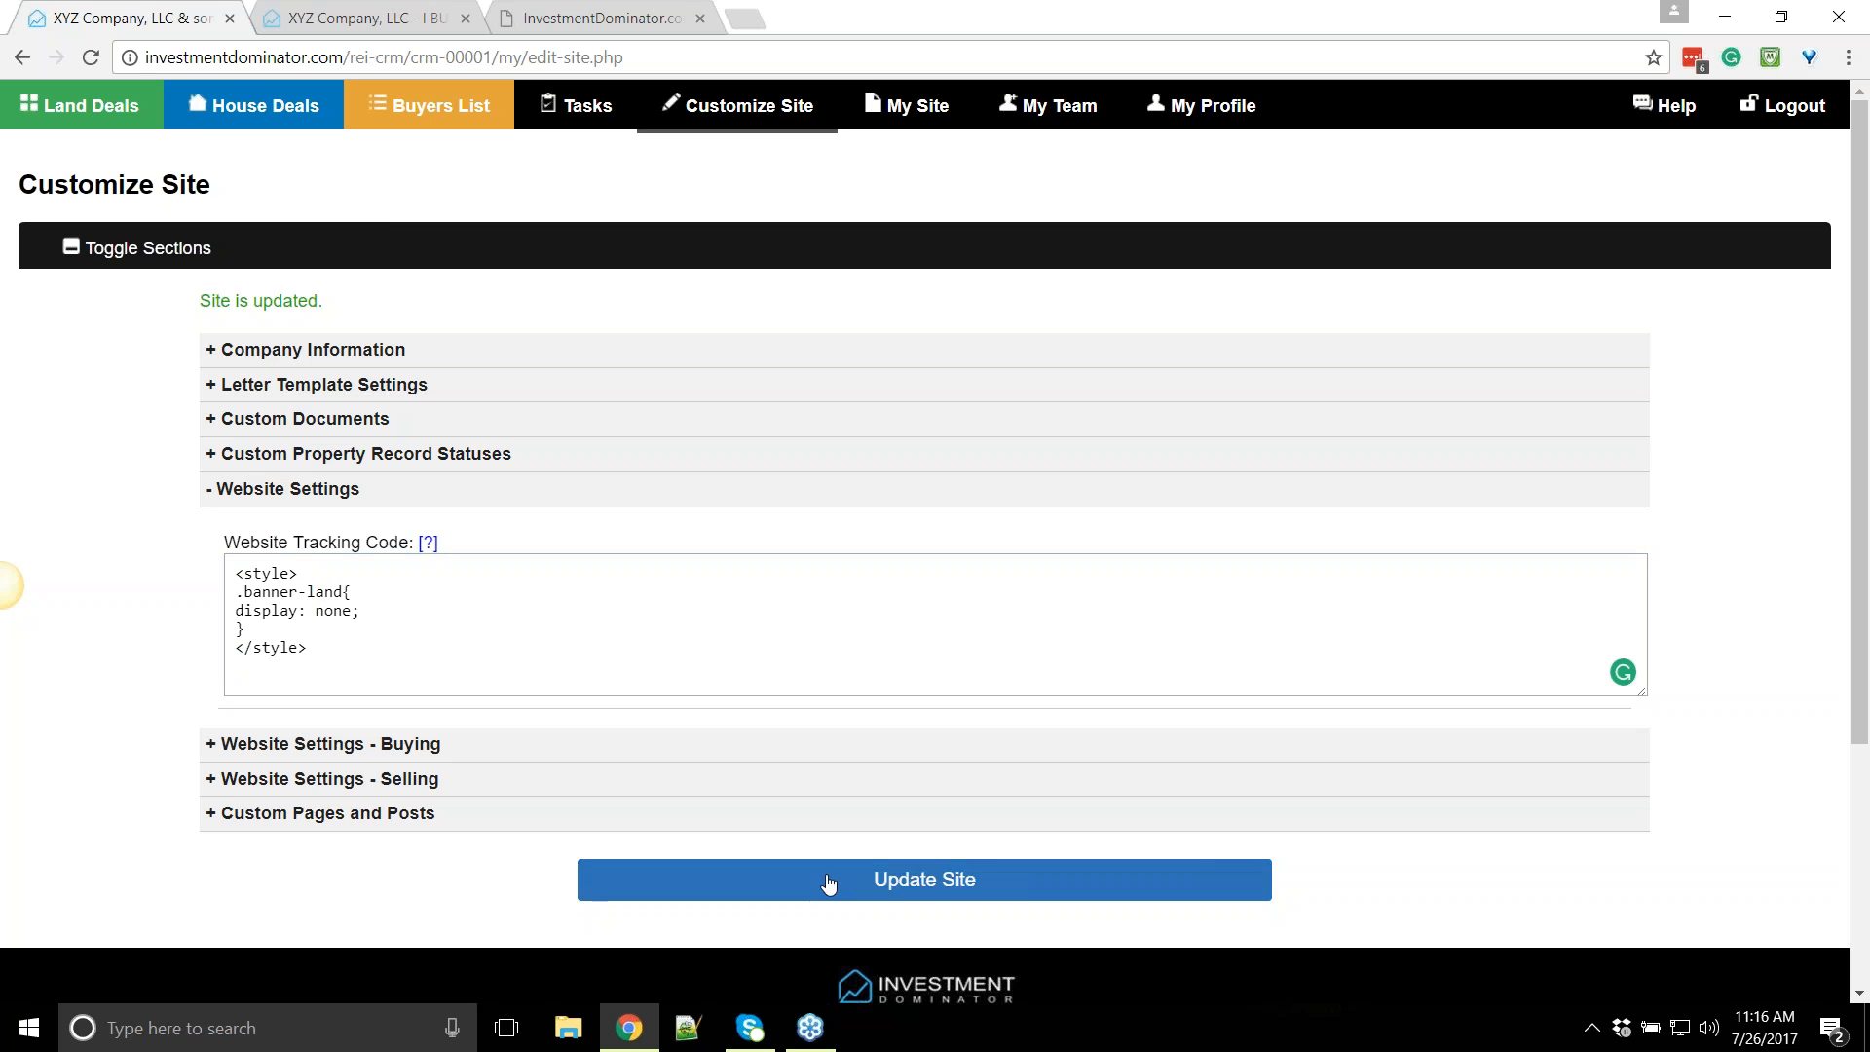
Reload the live Sell Your Land page and close the developer tools
{"action": "left_click", "coordinate": [378, 19]}
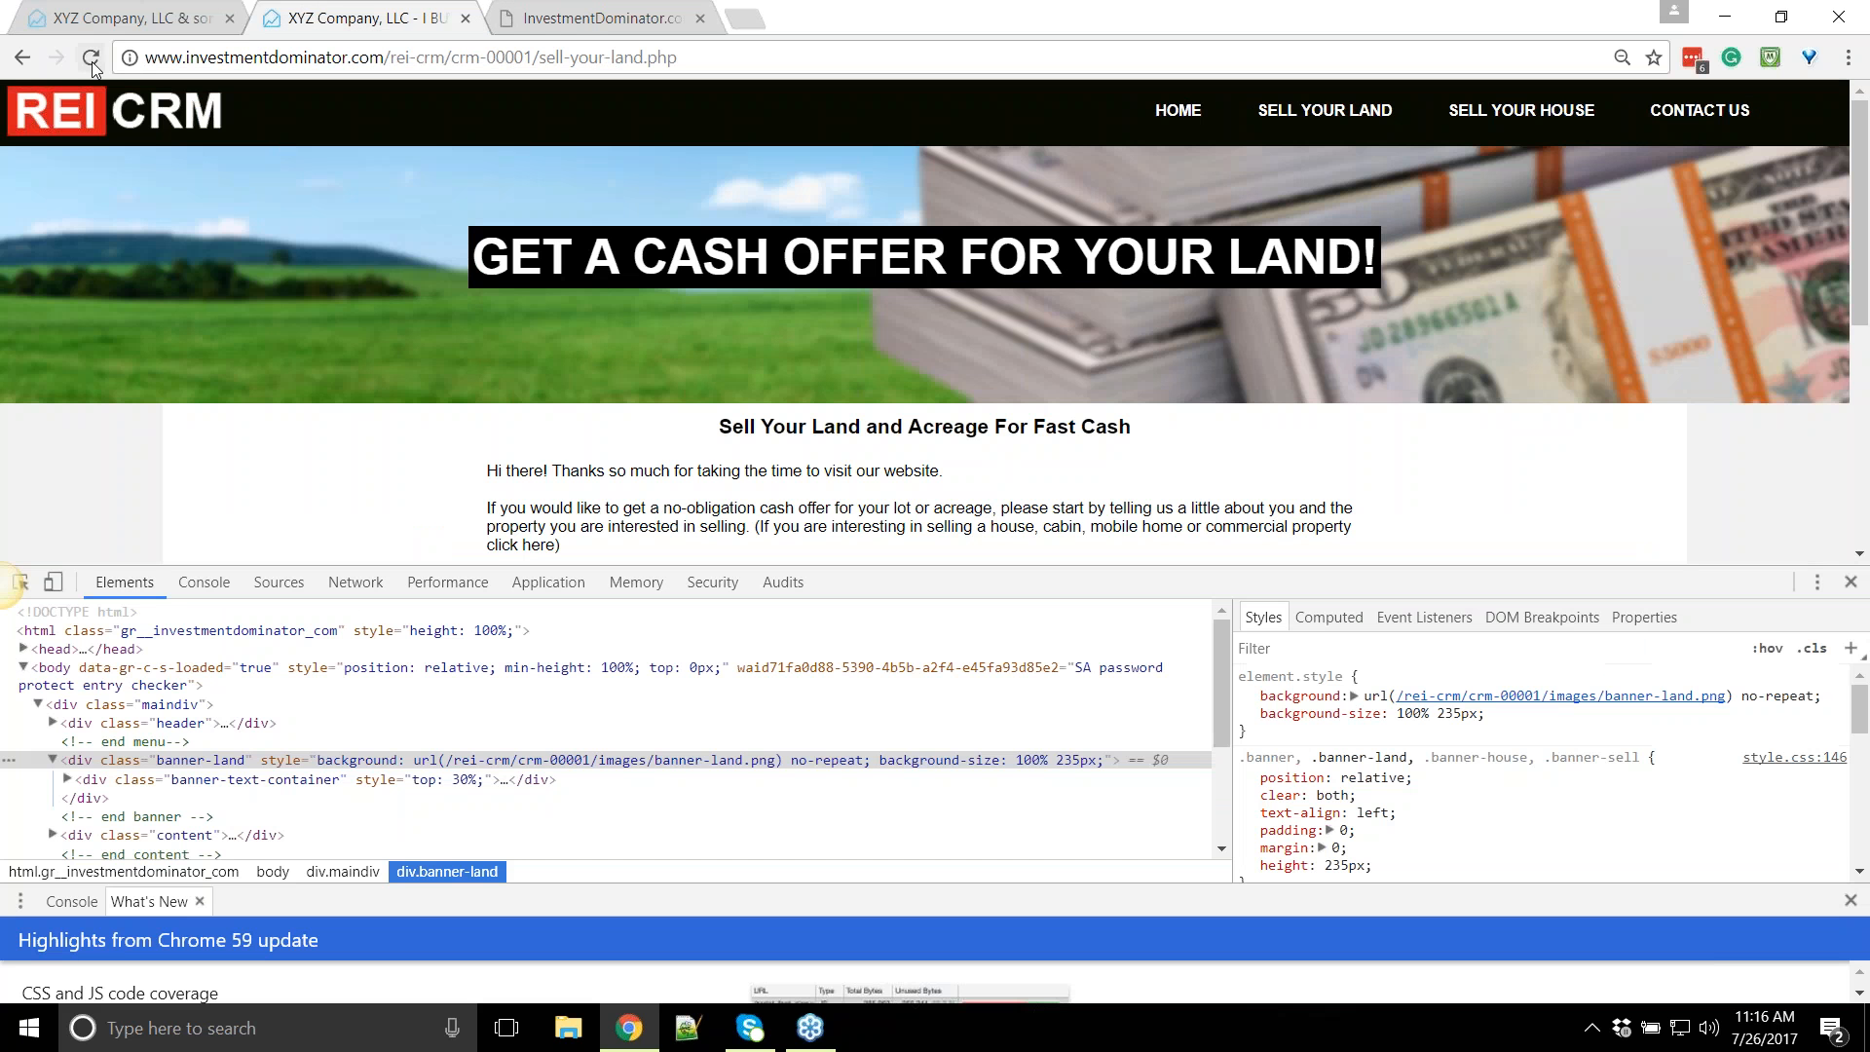
{"action": "left_click", "coordinate": [91, 57]}
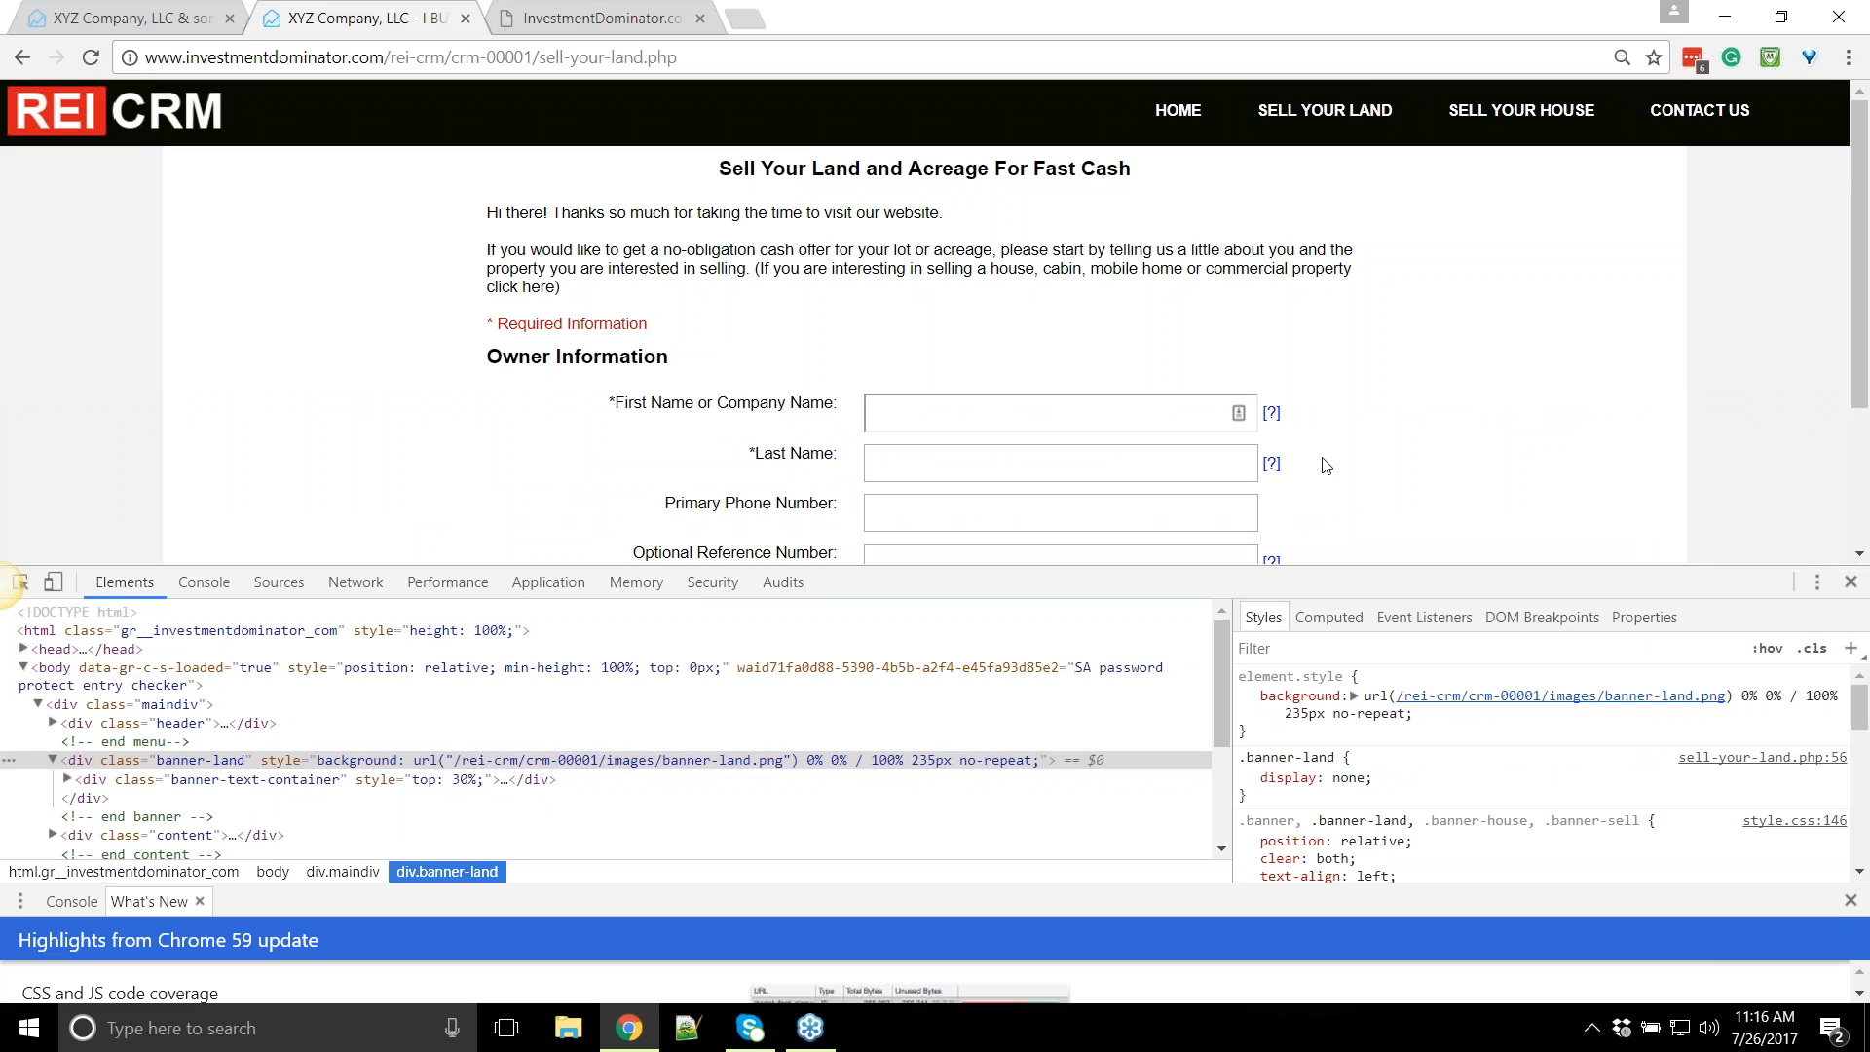
{"action": "left_click", "coordinate": [1850, 581]}
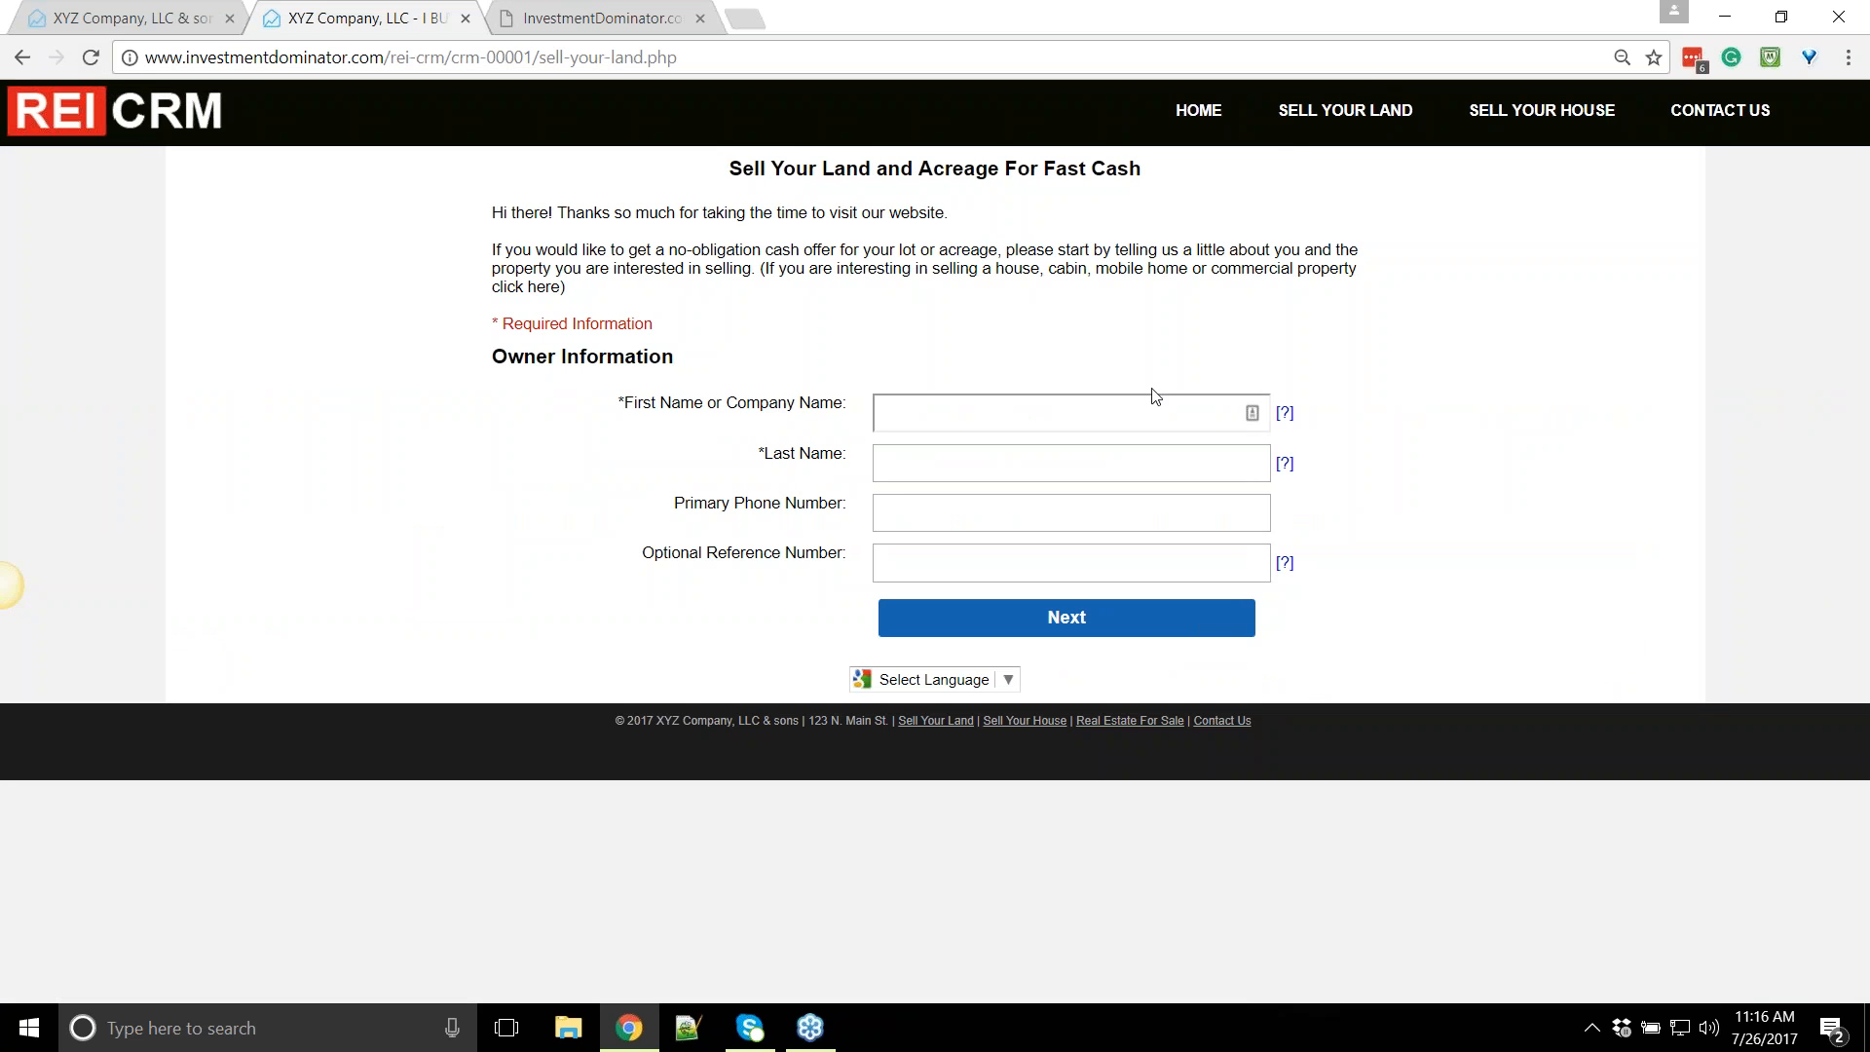
Examine the heading and introductory text on the live Sell Your Land page
{"action": "left_click_drag", "start_coordinate": [1249, 286], "coordinate": [813, 310]}
{"action": "left_click", "coordinate": [794, 152]}
{"action": "left_click", "coordinate": [755, 168]}
{"action": "left_click_drag", "start_coordinate": [813, 310], "coordinate": [737, 180]}
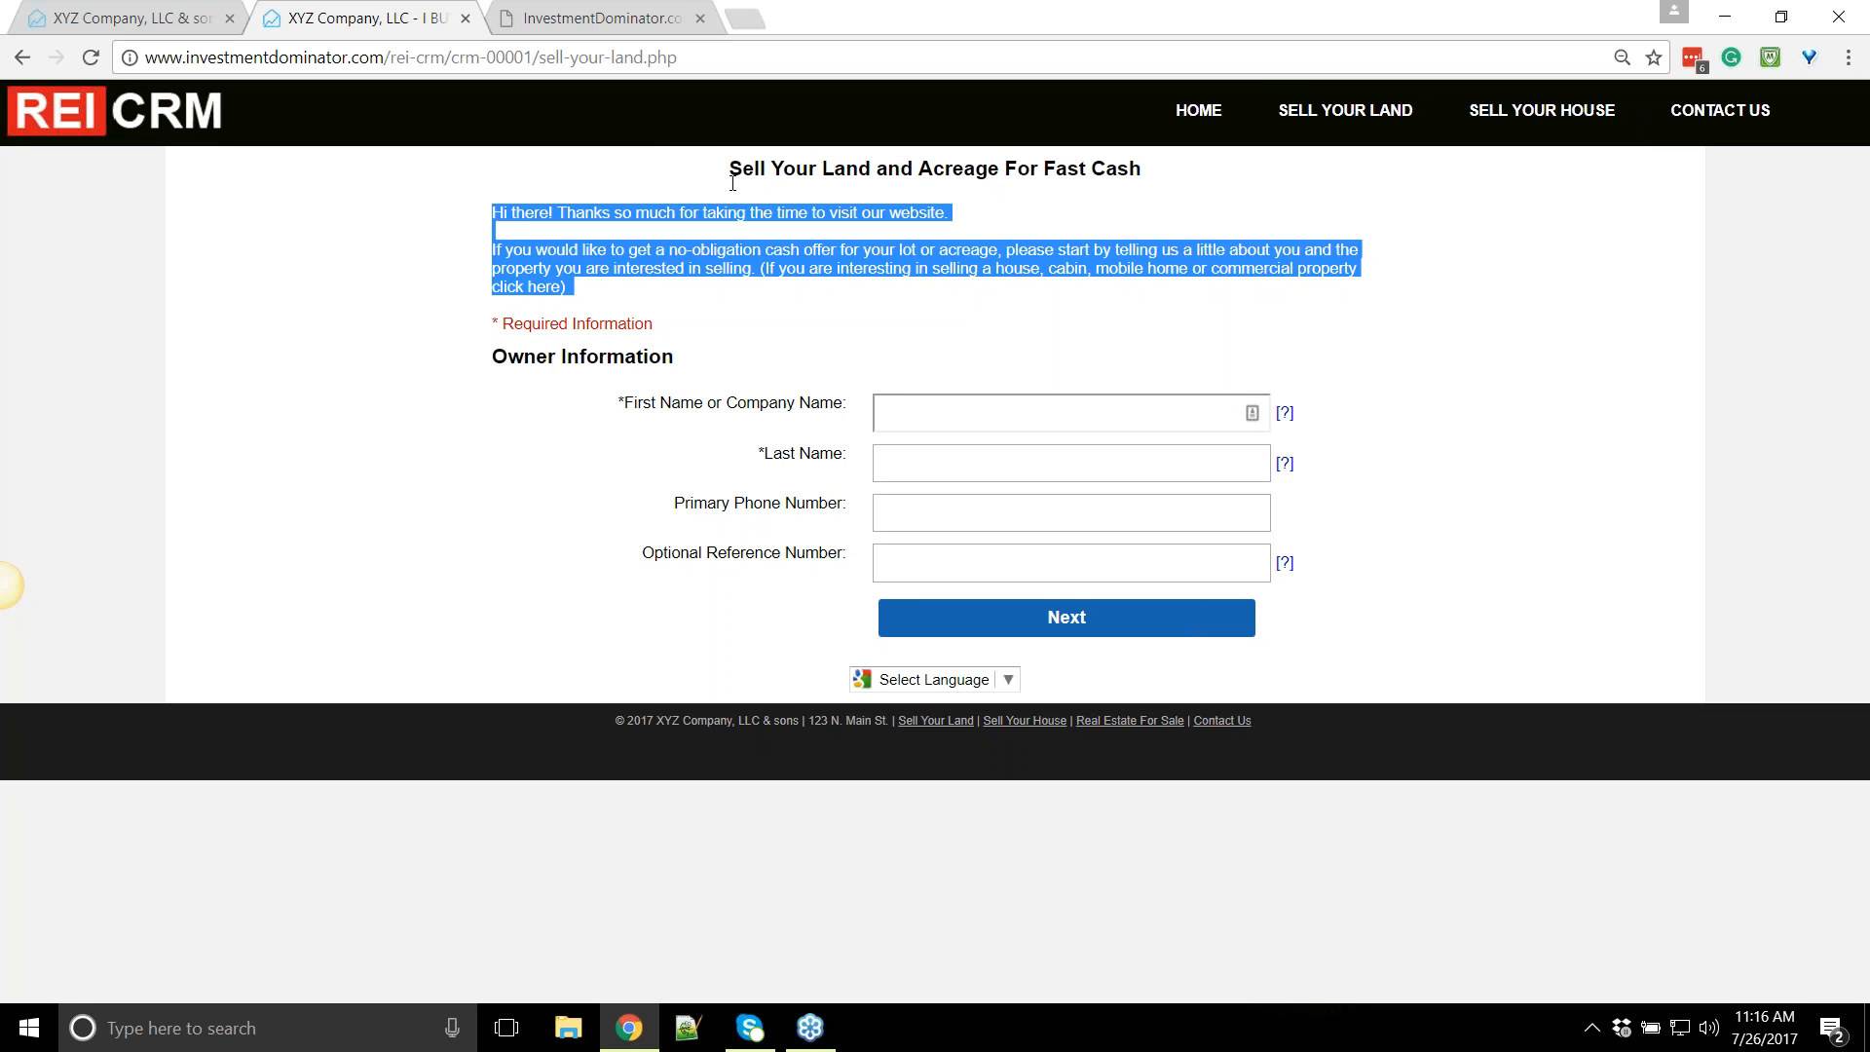
{"action": "left_click", "coordinate": [734, 187]}
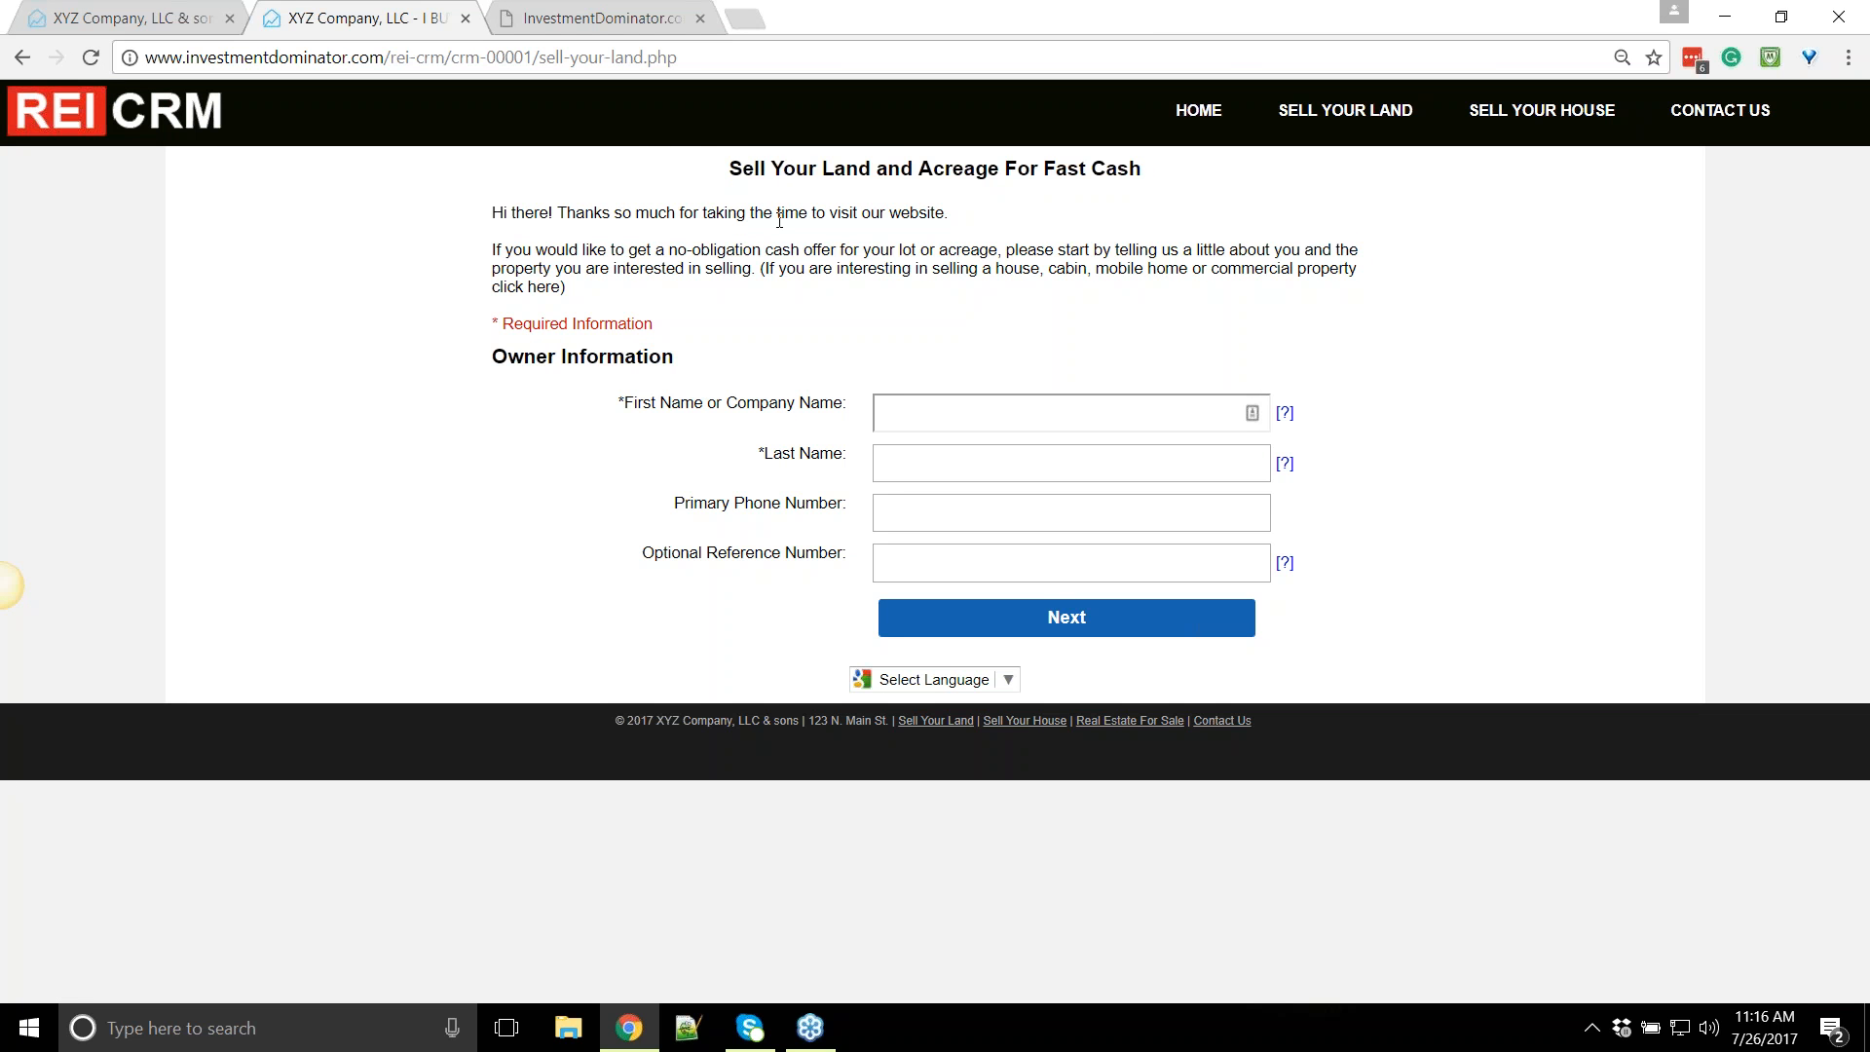
{"action": "left_click_drag", "start_coordinate": [728, 178], "coordinate": [764, 252]}
{"action": "left_click", "coordinate": [769, 265]}
{"action": "left_click_drag", "start_coordinate": [732, 175], "coordinate": [721, 216]}
{"action": "left_click", "coordinate": [810, 301]}
{"action": "left_click", "coordinate": [761, 290]}
Reopen Website Settings - Buying and Website Settings on Customize Site and review the .banner-land rule in the tracking code
{"action": "left_click", "coordinate": [144, 17]}
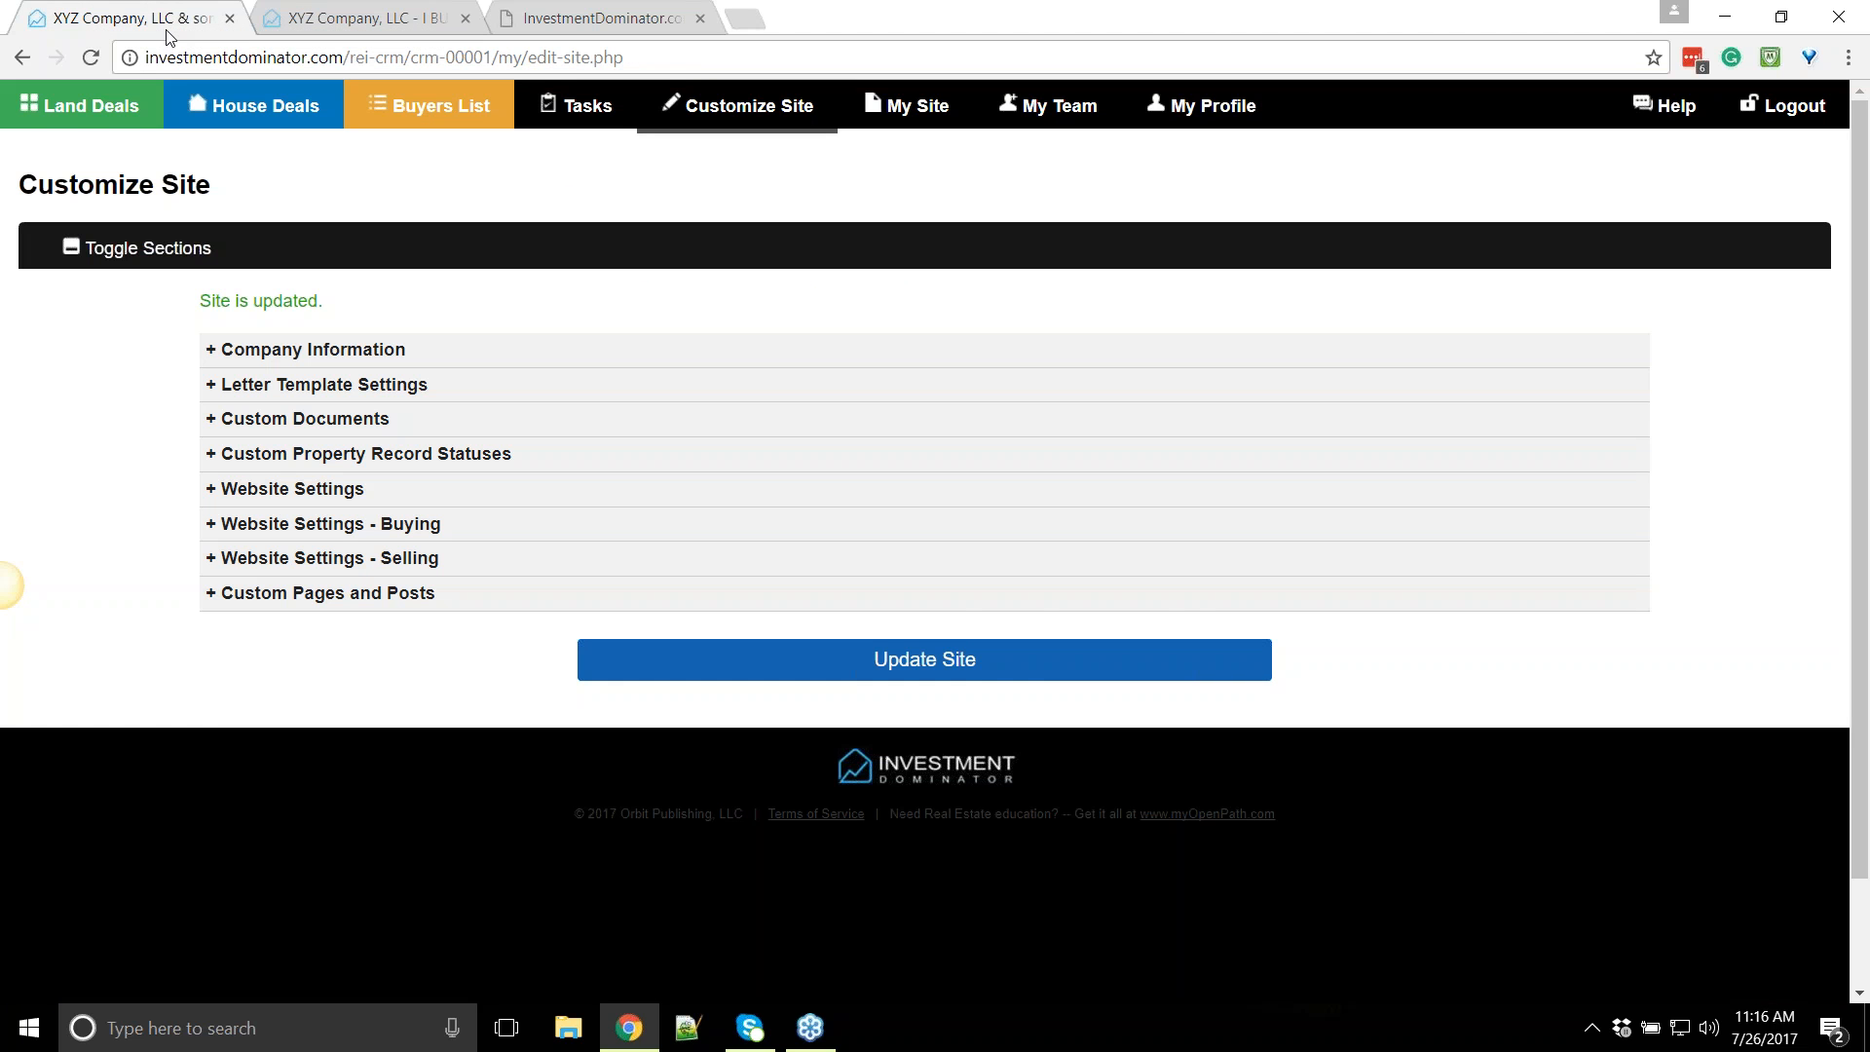
{"action": "left_click", "coordinate": [373, 523]}
{"action": "scroll", "coordinate": [380, 516], "scroll_direction": "down", "scroll_amount": 3}
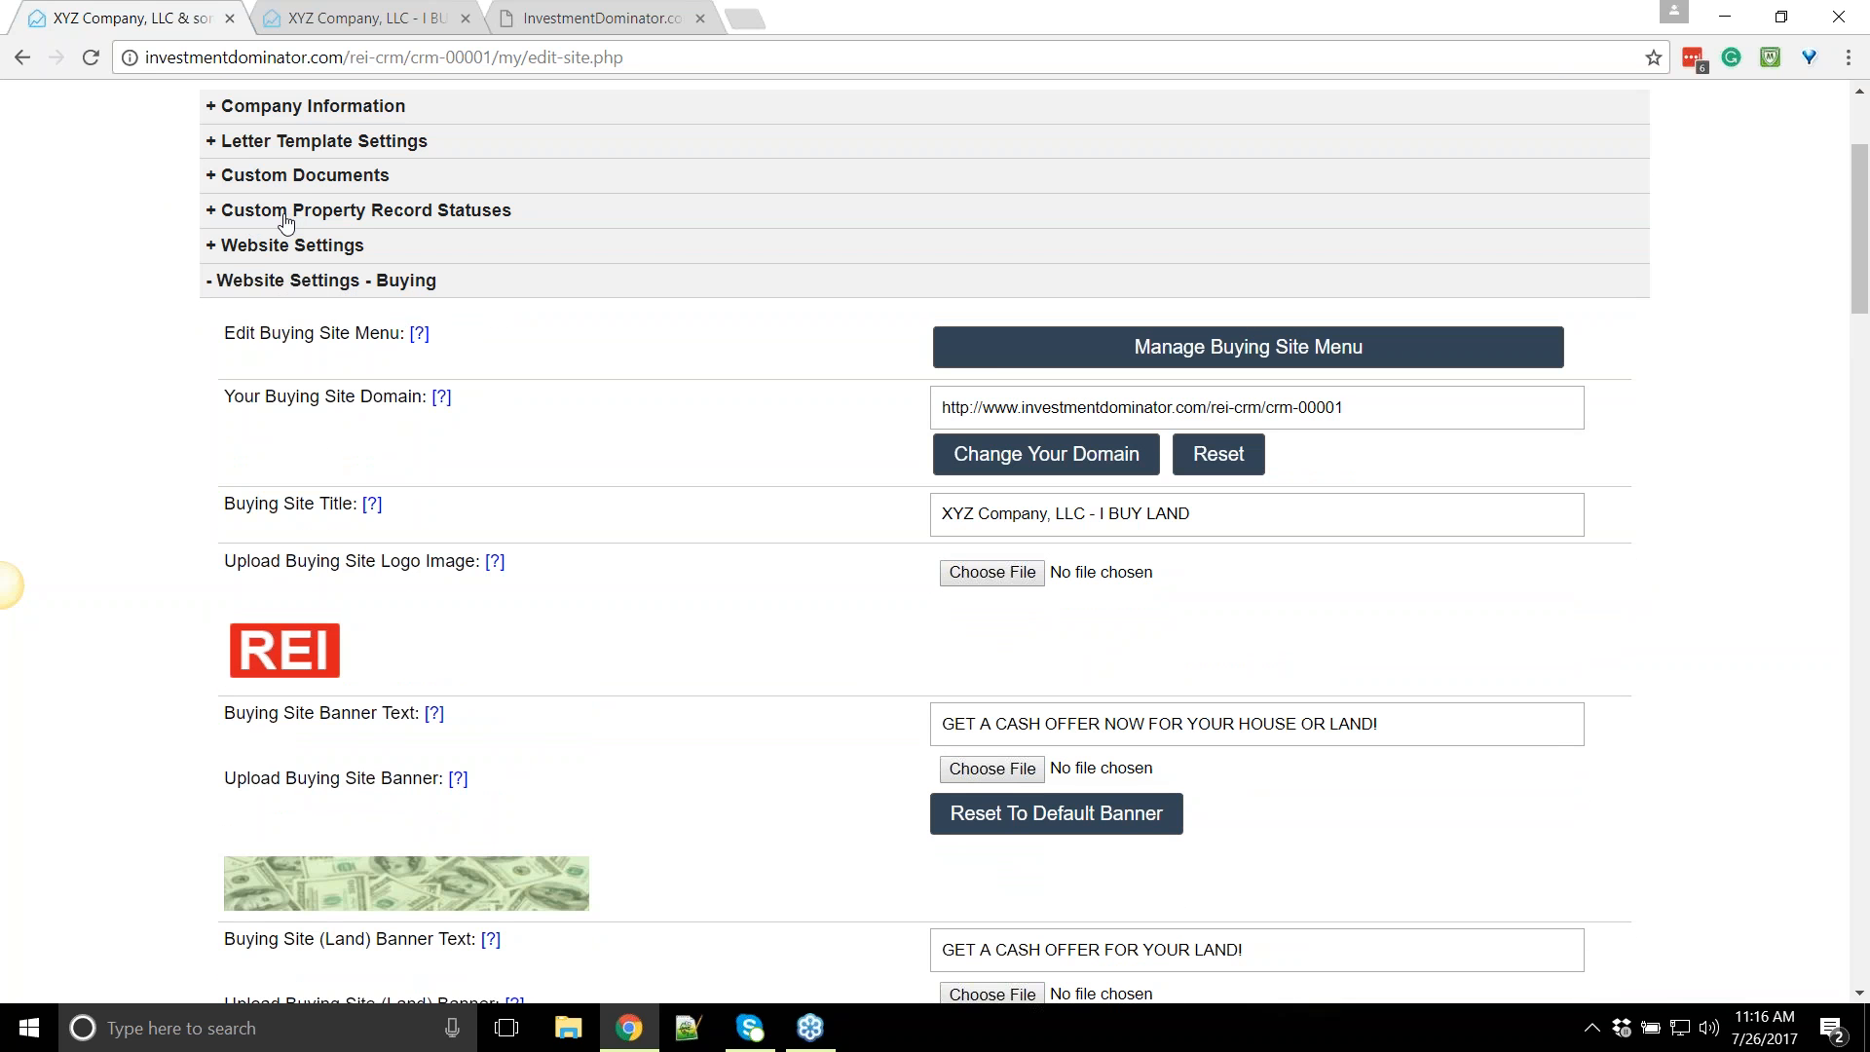
{"action": "left_click", "coordinate": [260, 253]}
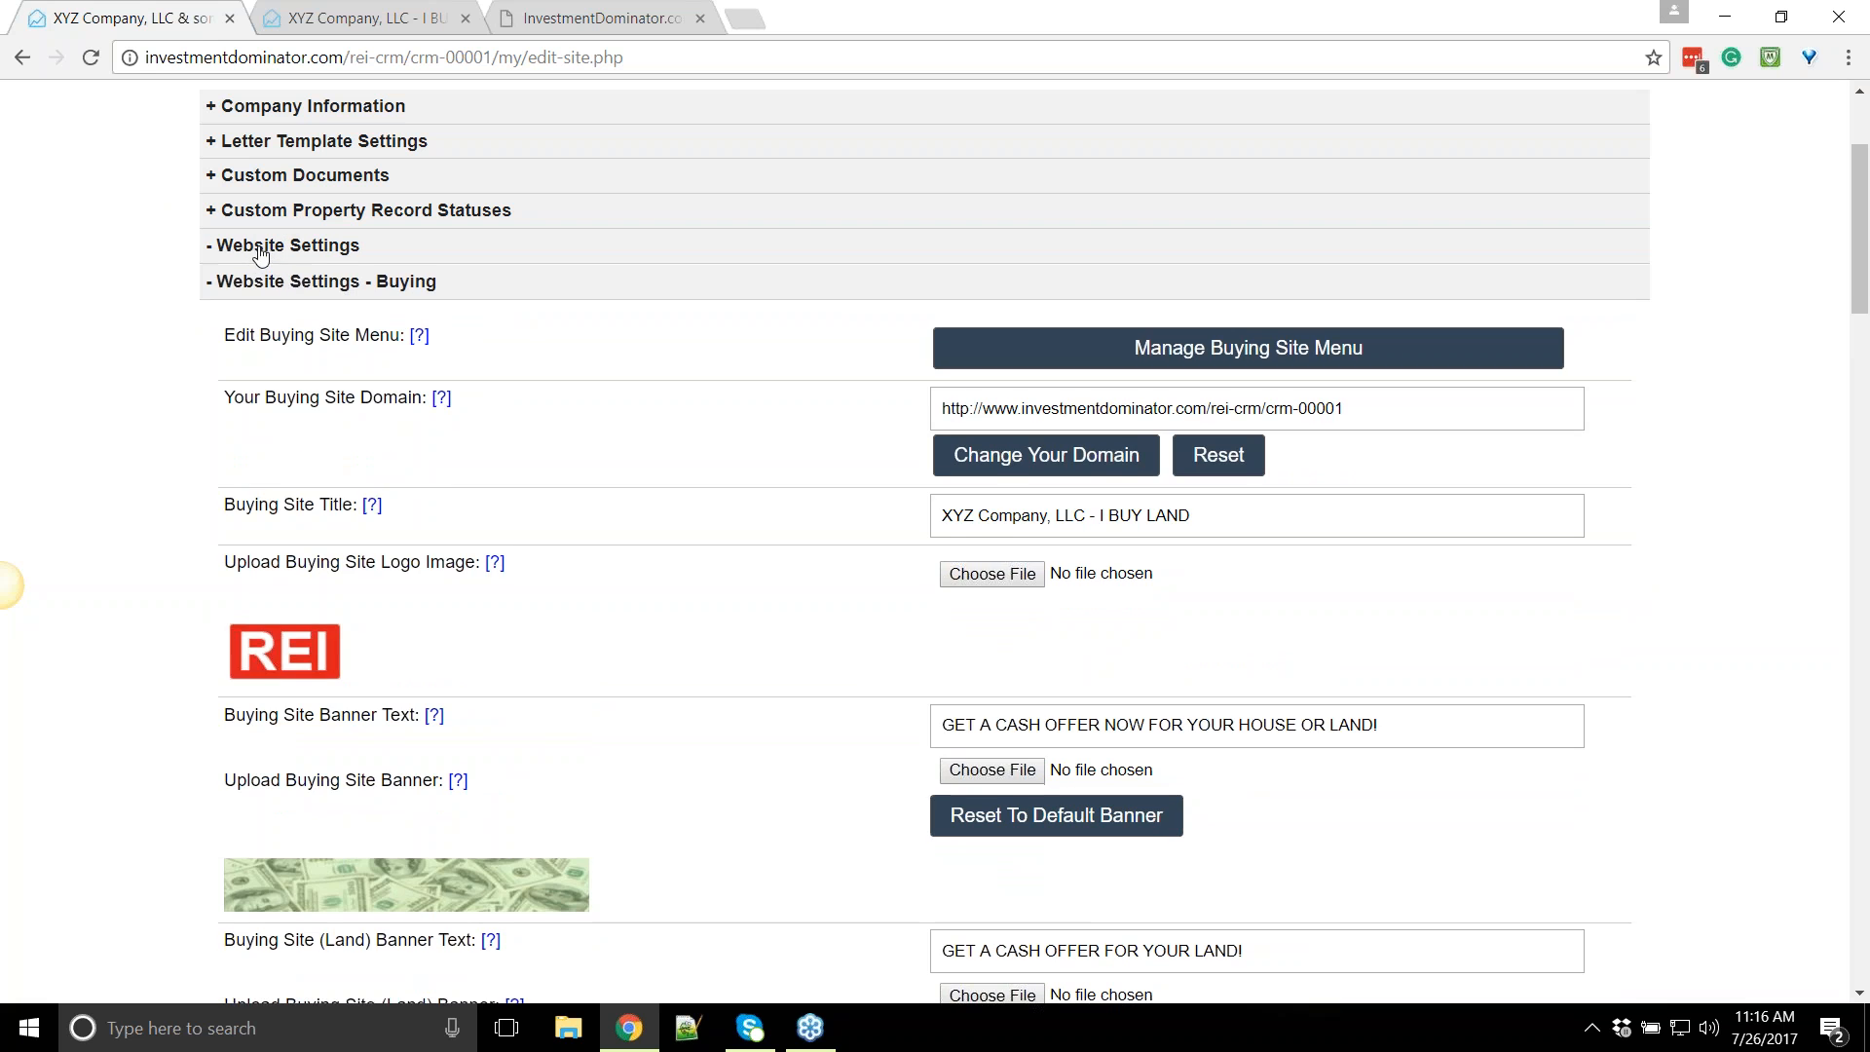
{"action": "left_click", "coordinate": [265, 334]}
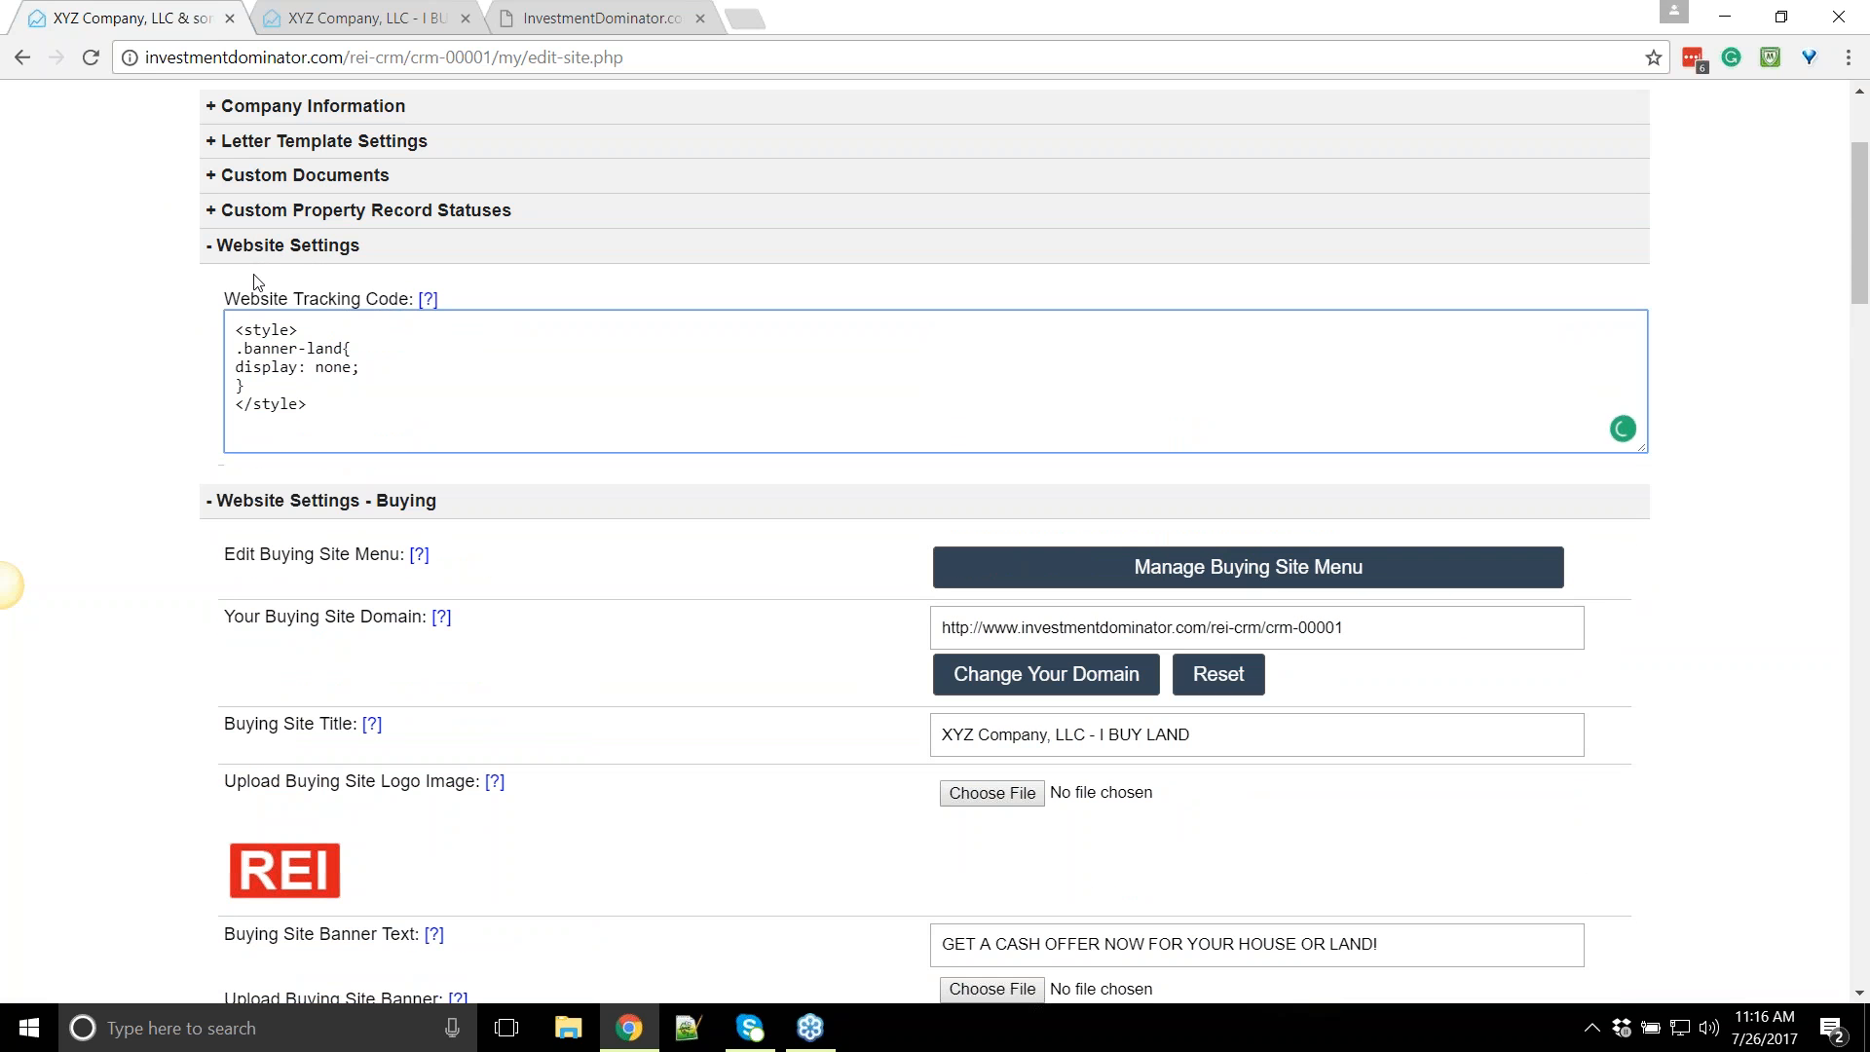
{"action": "key", "text": "shift+Up"}
{"action": "key", "text": "shift+Up"}
{"action": "key", "text": "shift+Home"}
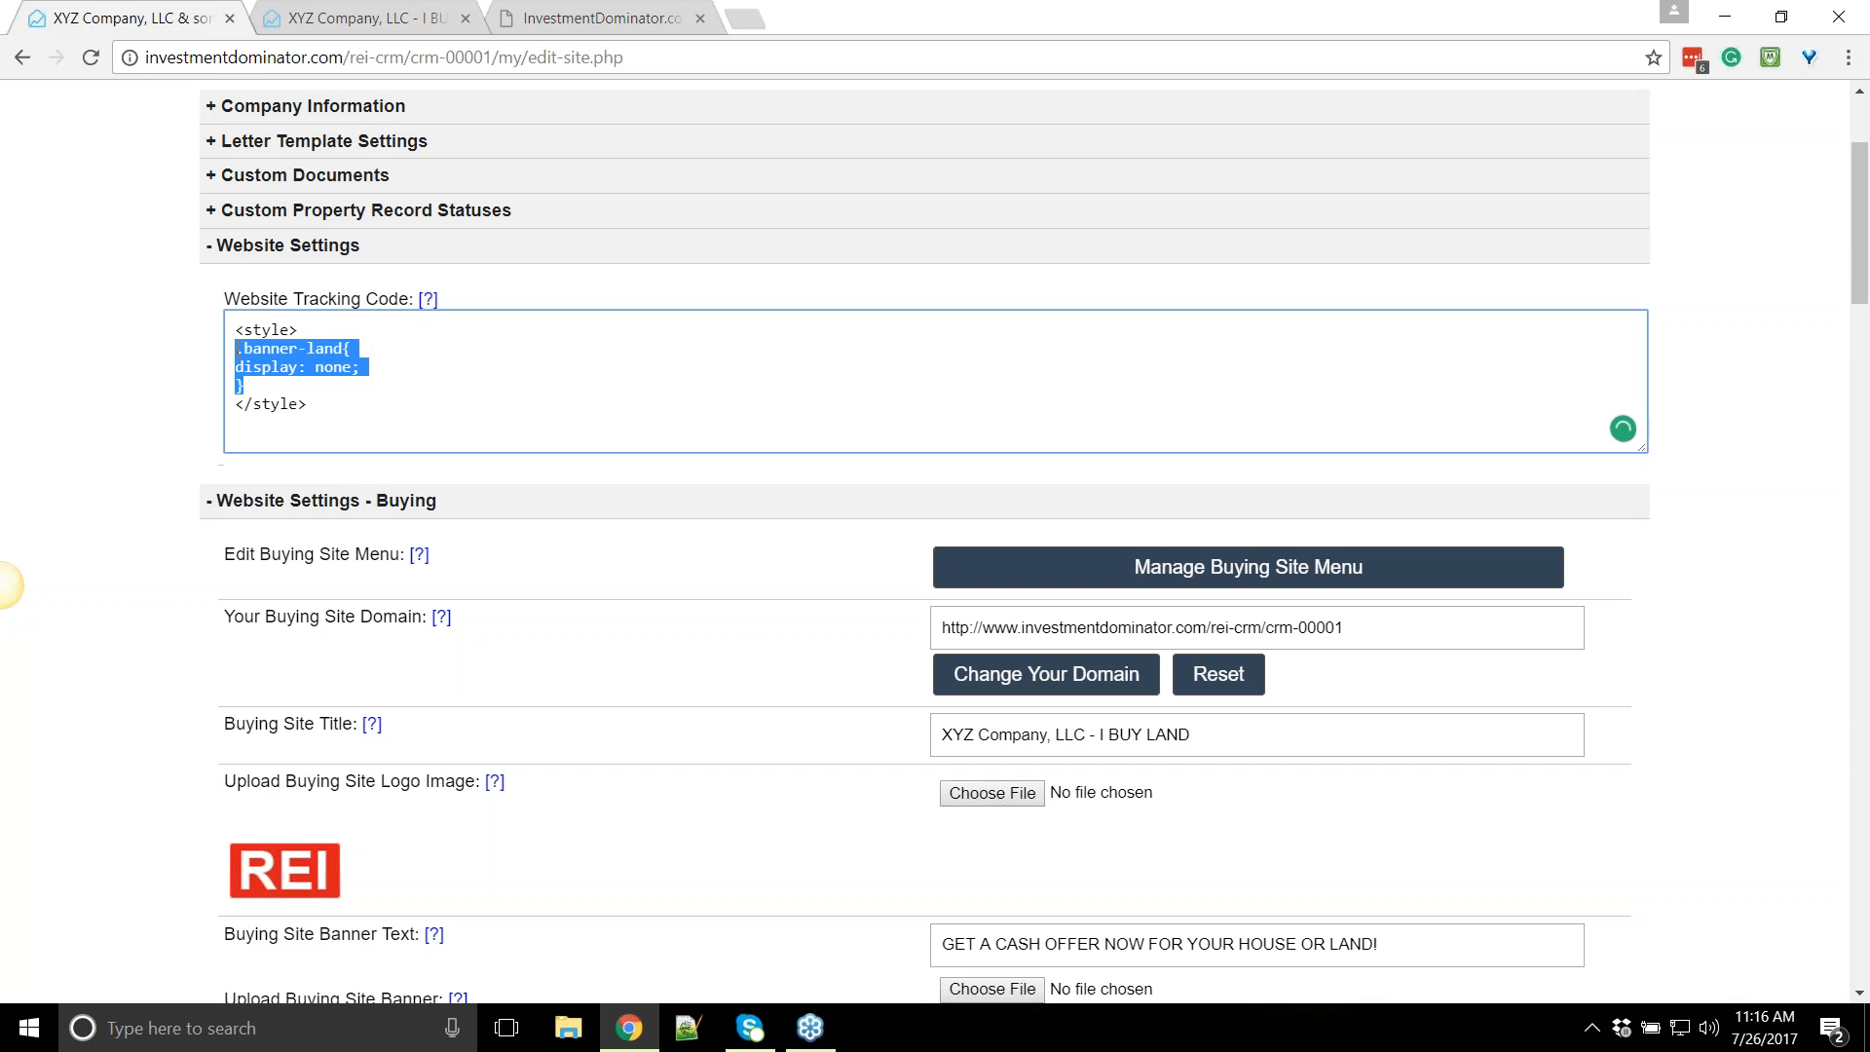
{"action": "left_click", "coordinate": [437, 352]}
{"action": "left_click_drag", "start_coordinate": [300, 387], "coordinate": [223, 346]}
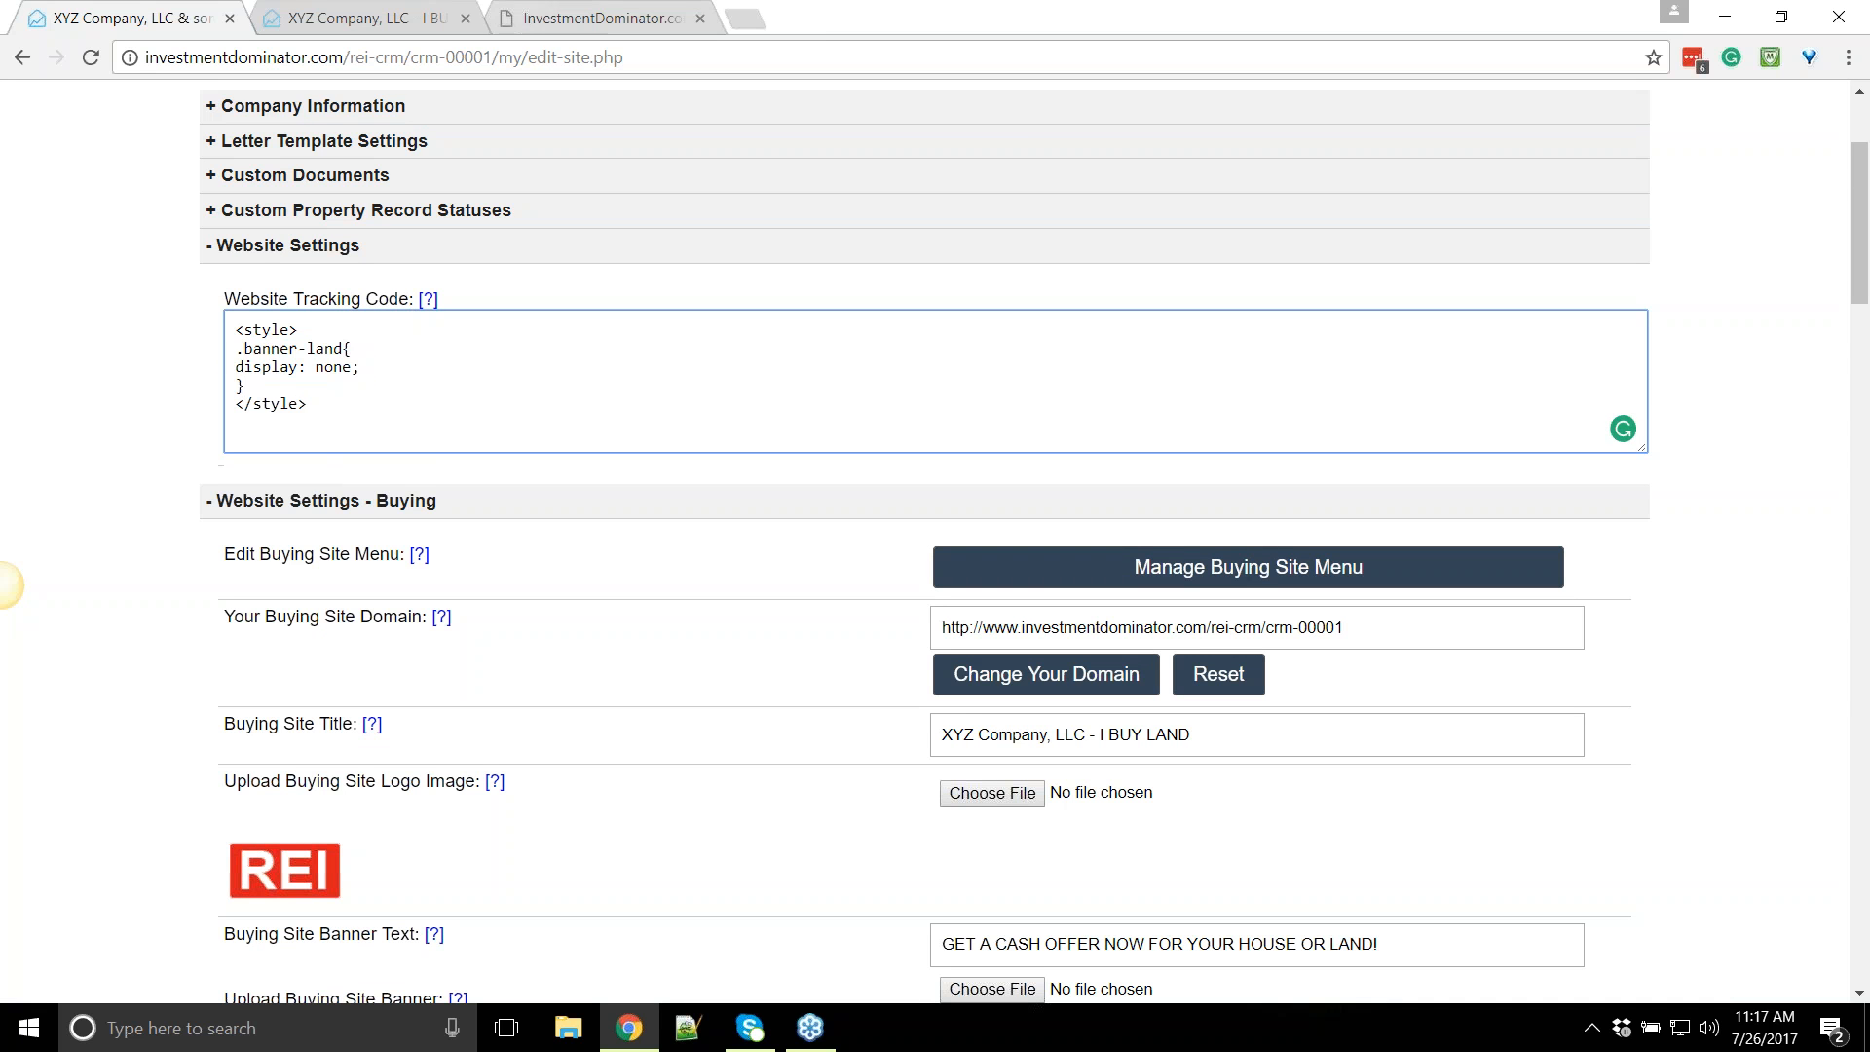
Compare the live Sell Your Land page with the Website Tracking Code field
{"action": "left_click", "coordinate": [598, 18]}
{"action": "left_click", "coordinate": [421, 8]}
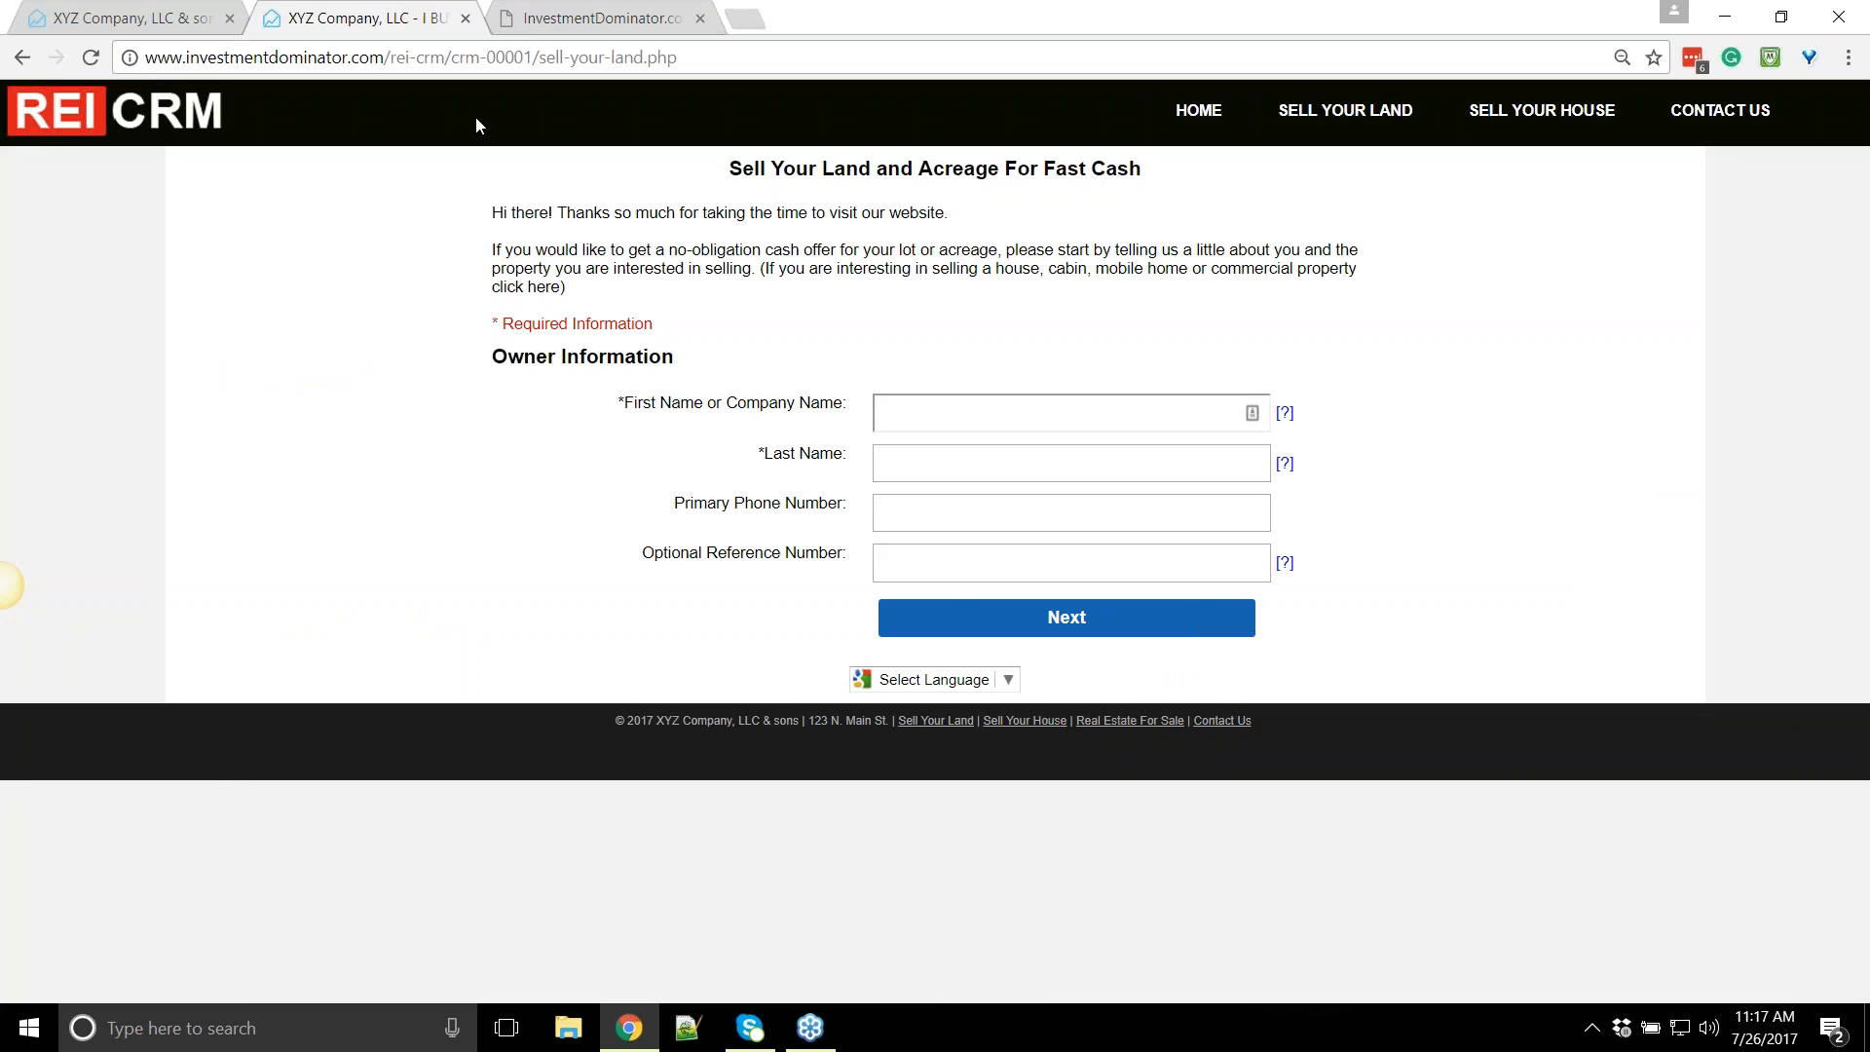
{"action": "left_click", "coordinate": [162, 27]}
{"action": "left_click_drag", "start_coordinate": [223, 302], "coordinate": [414, 304]}
{"action": "left_click", "coordinate": [377, 21]}
{"action": "left_click", "coordinate": [1861, 46]}
Browse the Investment Dominator User Guide home page and its list of live training calls and articles
{"action": "left_click", "coordinate": [541, 27]}
{"action": "scroll", "coordinate": [472, 555], "scroll_direction": "down", "scroll_amount": 3}
{"action": "scroll", "coordinate": [471, 555], "scroll_direction": "up", "scroll_amount": 1}
{"action": "scroll", "coordinate": [410, 480], "scroll_direction": "down", "scroll_amount": 2}
{"action": "scroll", "coordinate": [409, 480], "scroll_direction": "up", "scroll_amount": 4}
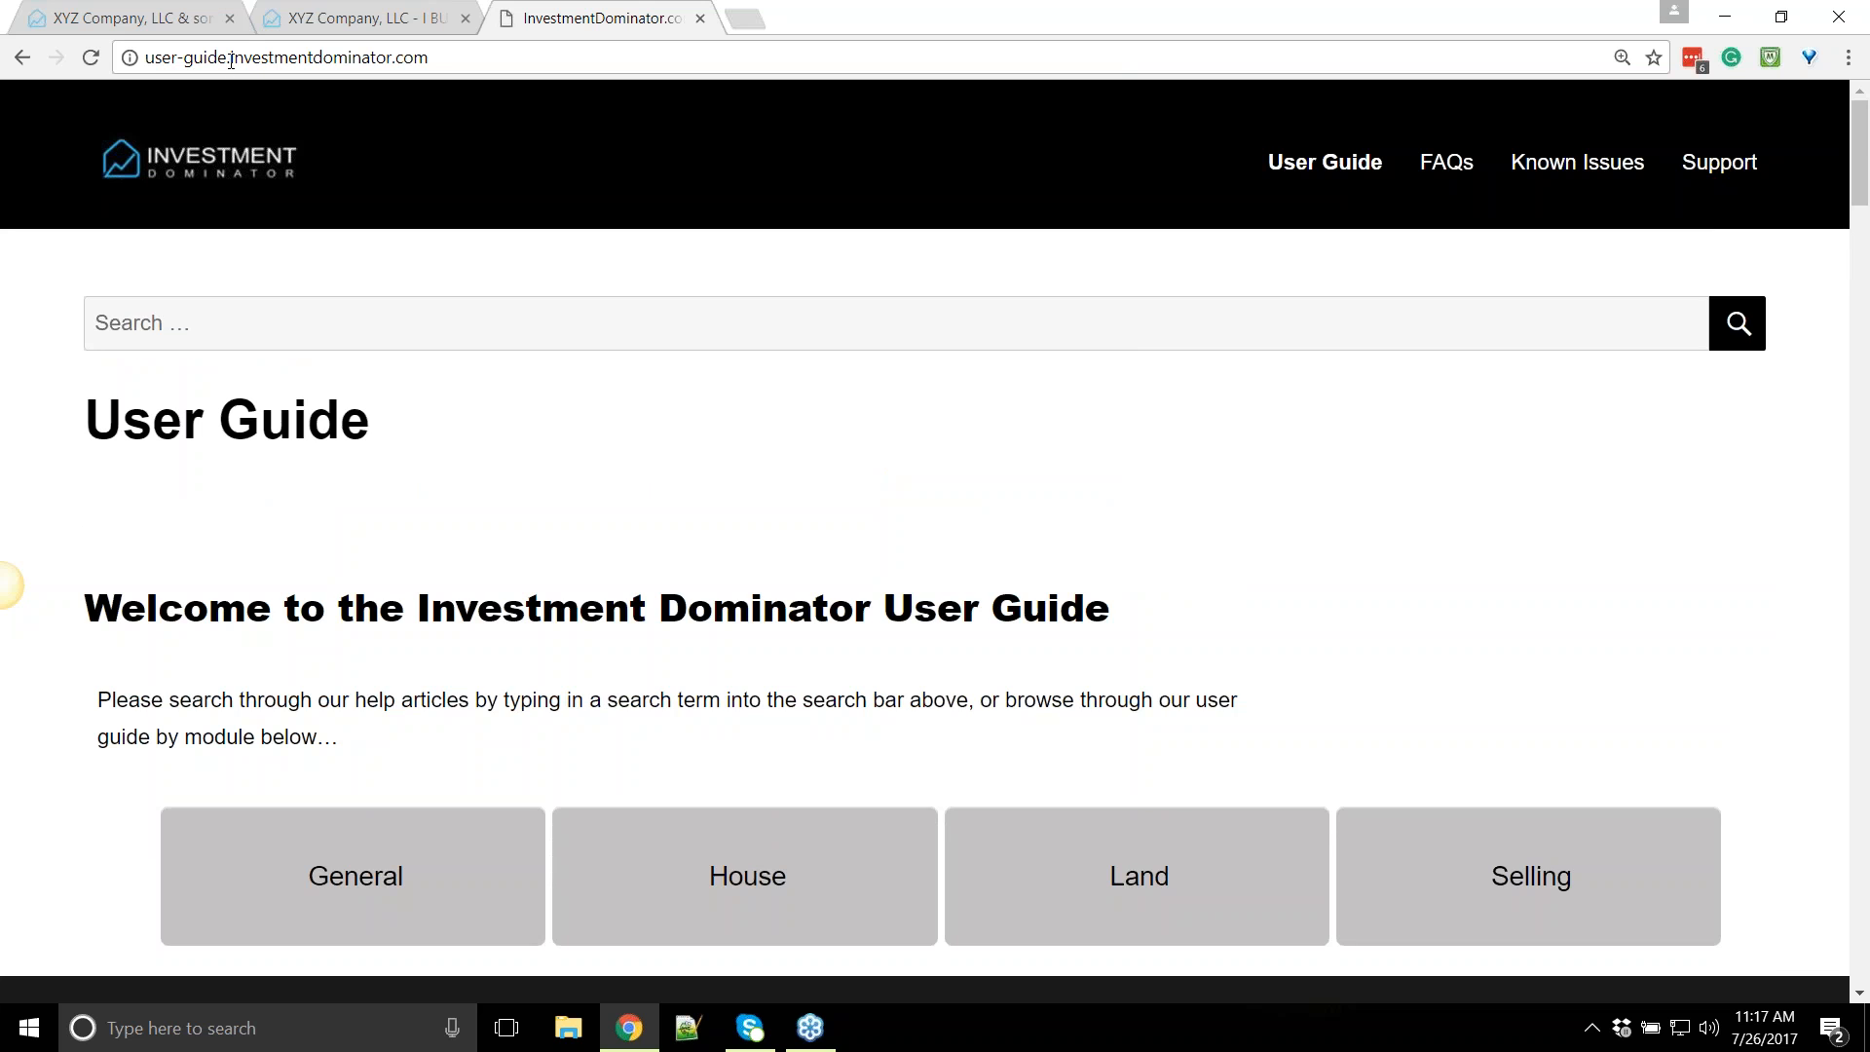
{"action": "scroll", "coordinate": [530, 429], "scroll_direction": "down", "scroll_amount": 6}
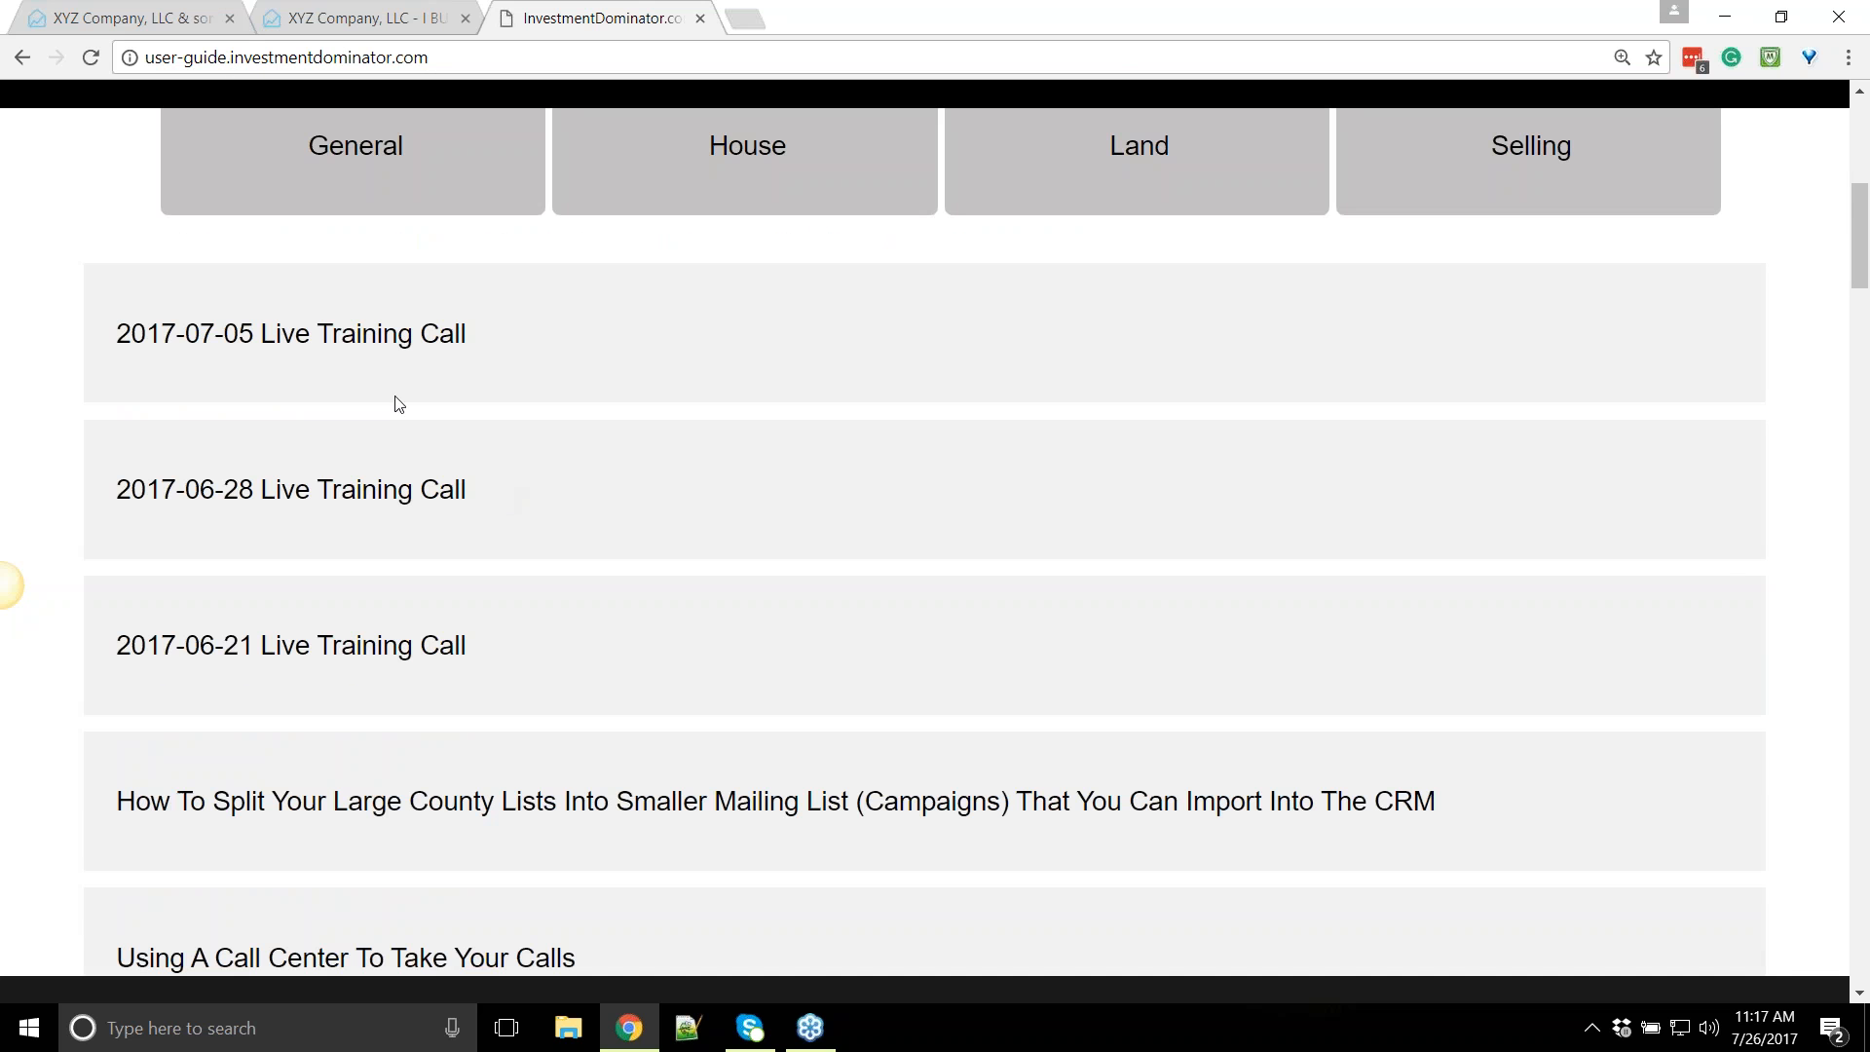
{"action": "scroll", "coordinate": [392, 400], "scroll_direction": "up", "scroll_amount": 4}
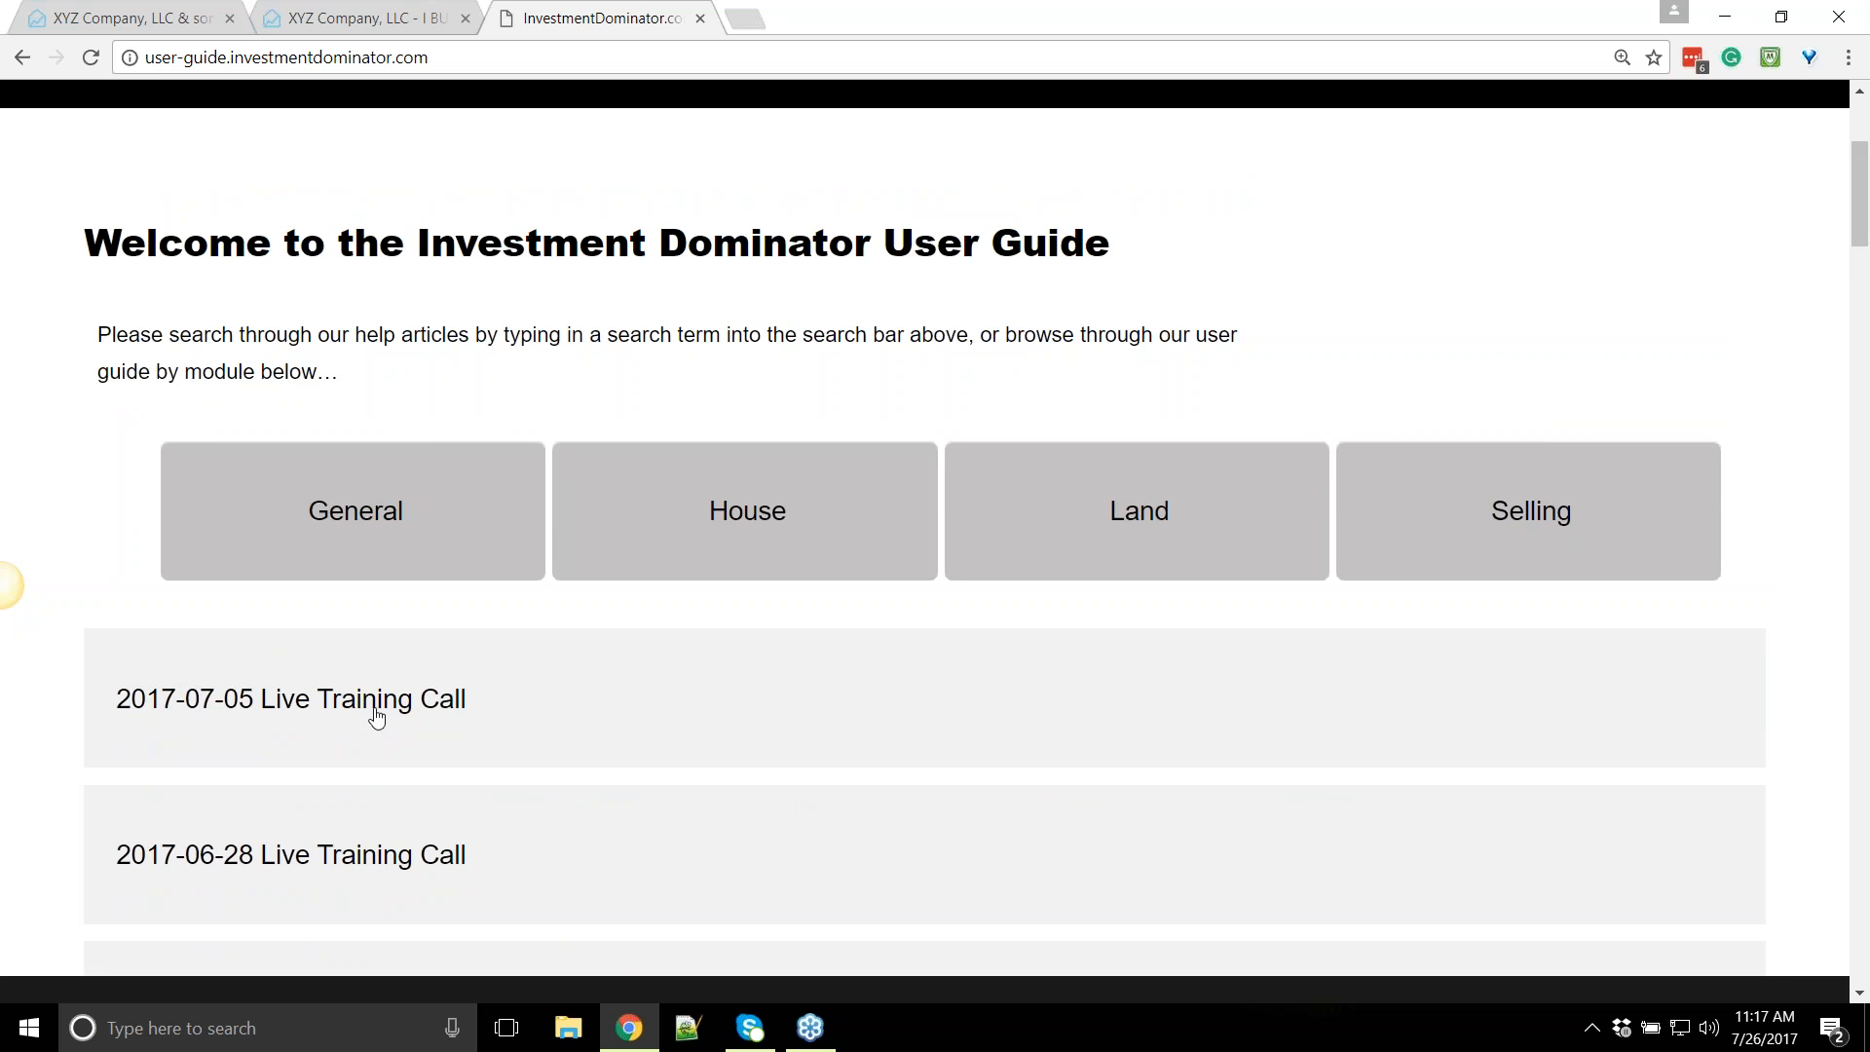
Return to the CRM's Customize Site page, go to the Support Center and open the user guide linked in its introduction
{"action": "scroll", "coordinate": [453, 714], "scroll_direction": "up", "scroll_amount": 3}
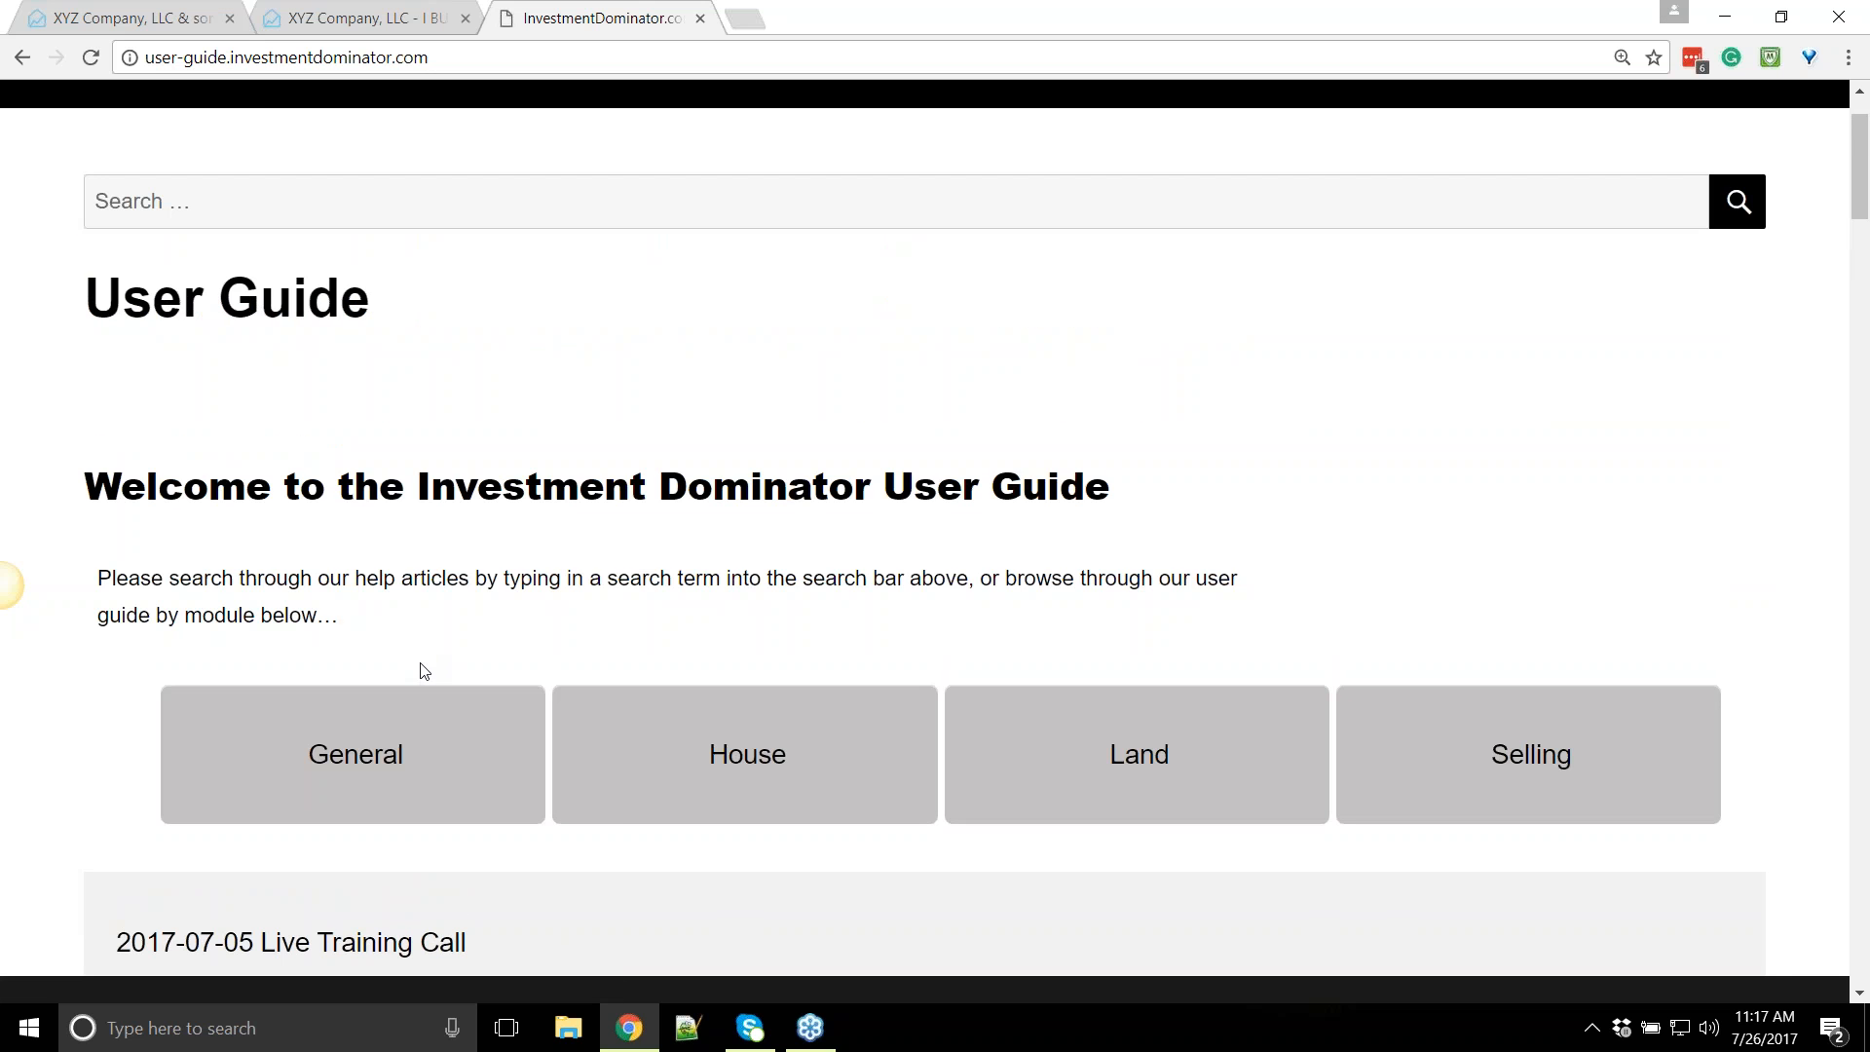
{"action": "scroll", "coordinate": [453, 616], "scroll_direction": "down", "scroll_amount": 3}
{"action": "scroll", "coordinate": [453, 617], "scroll_direction": "up", "scroll_amount": 3}
{"action": "left_click", "coordinate": [349, 29]}
{"action": "left_click", "coordinate": [146, 15]}
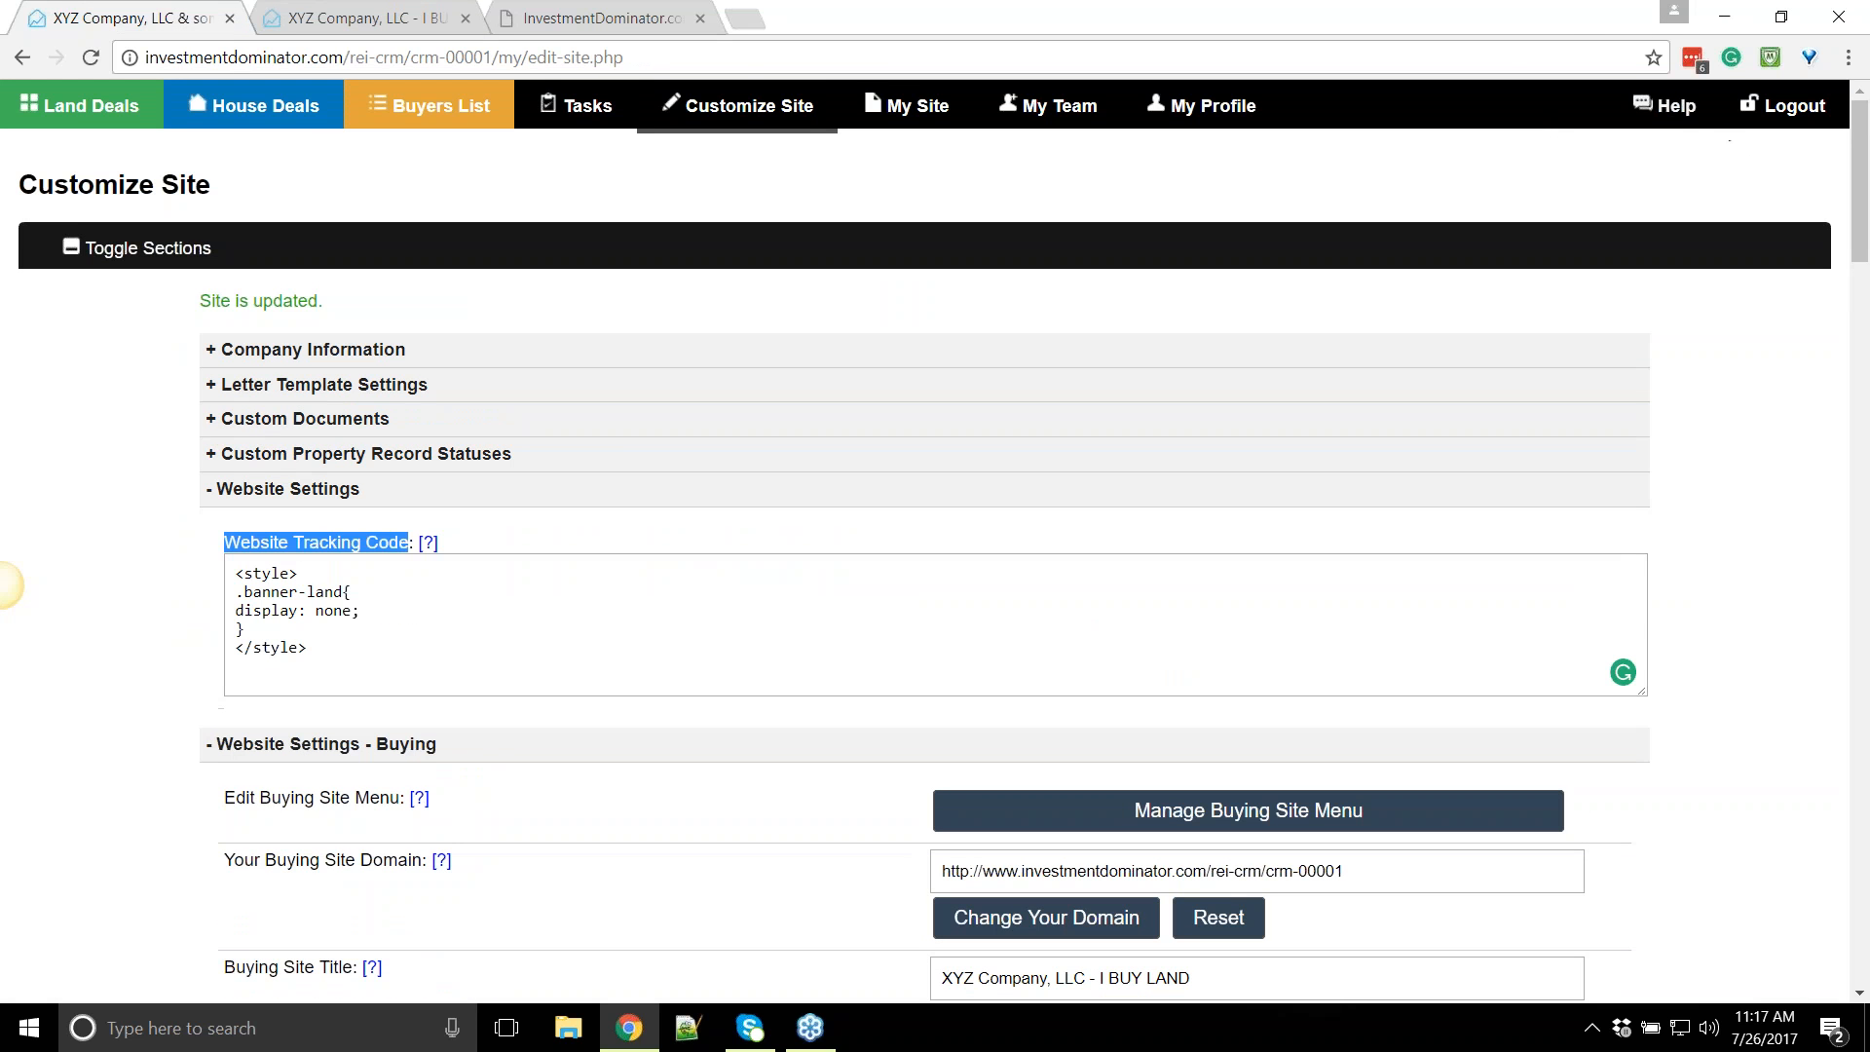
{"action": "left_click", "coordinate": [1674, 109]}
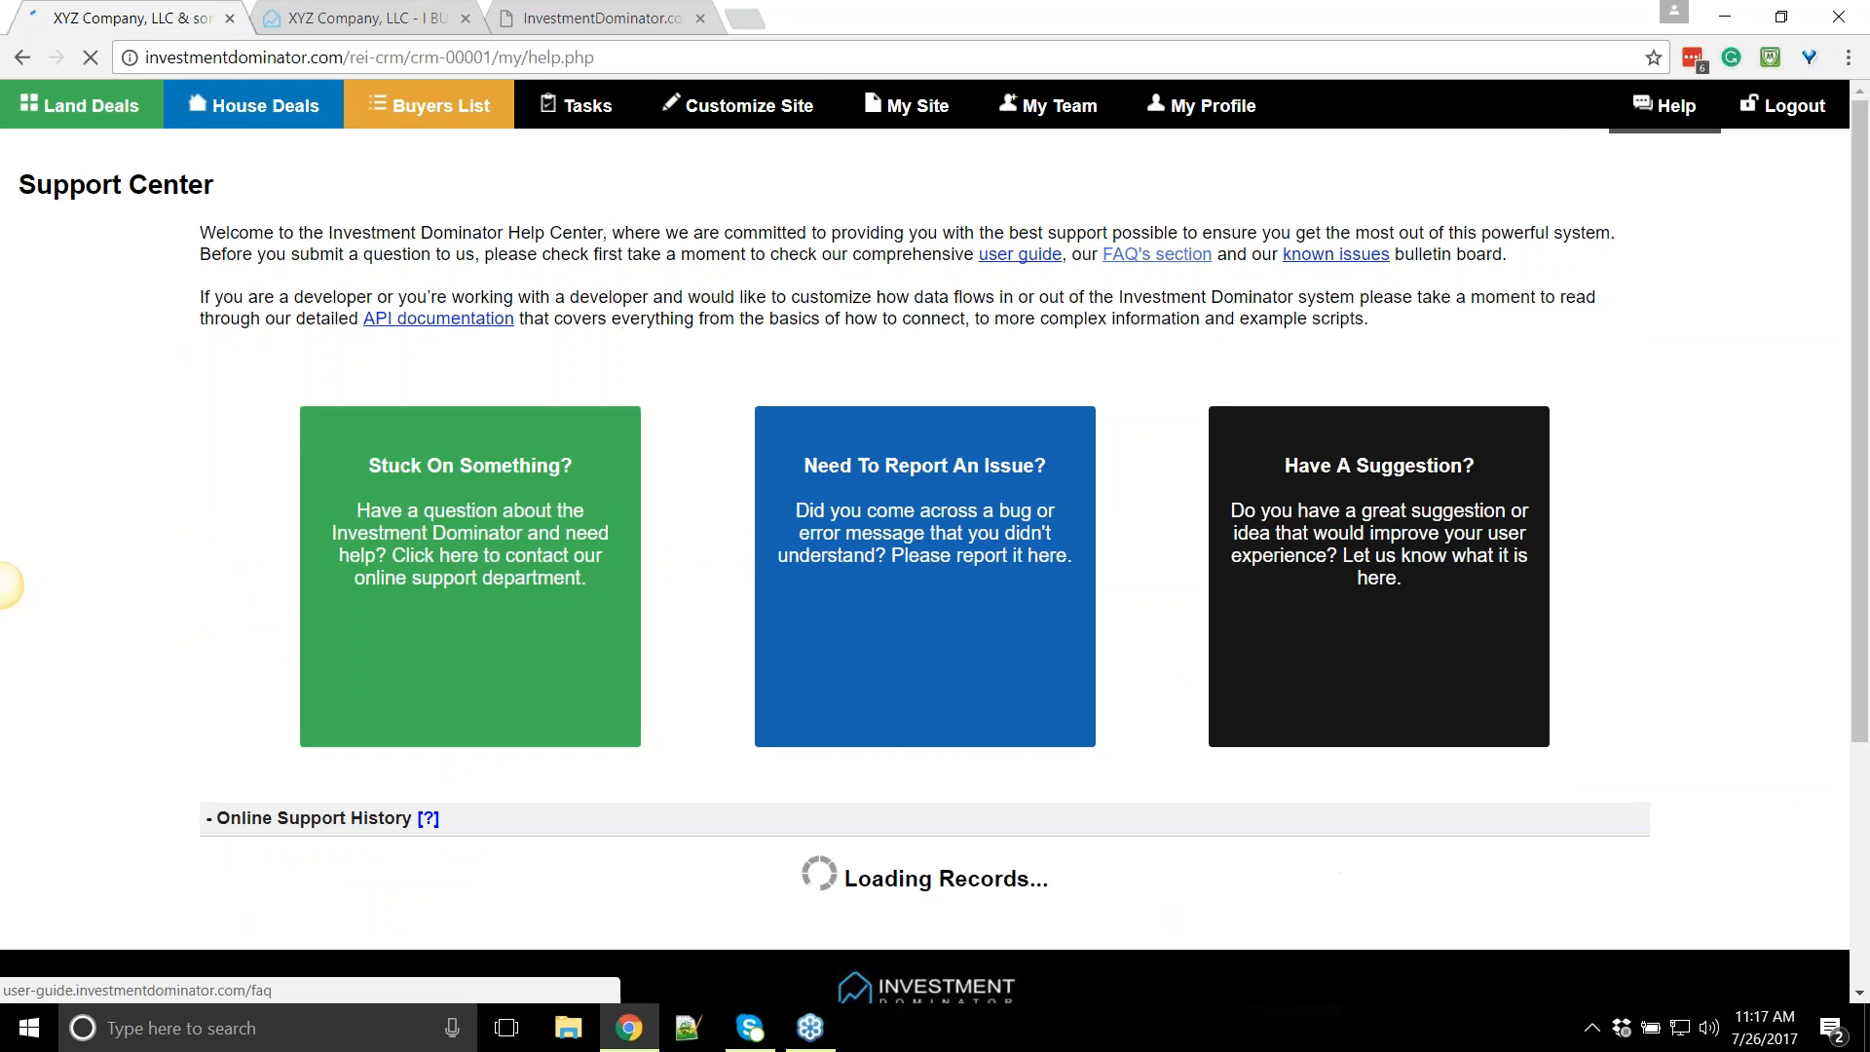
{"action": "left_click", "coordinate": [1022, 255]}
Look over the module categories and the training call entries on the newly opened User Guide home page
{"action": "scroll", "coordinate": [458, 597], "scroll_direction": "down", "scroll_amount": 4}
{"action": "scroll", "coordinate": [458, 597], "scroll_direction": "up", "scroll_amount": 4}
{"action": "scroll", "coordinate": [279, 487], "scroll_direction": "down", "scroll_amount": 8}
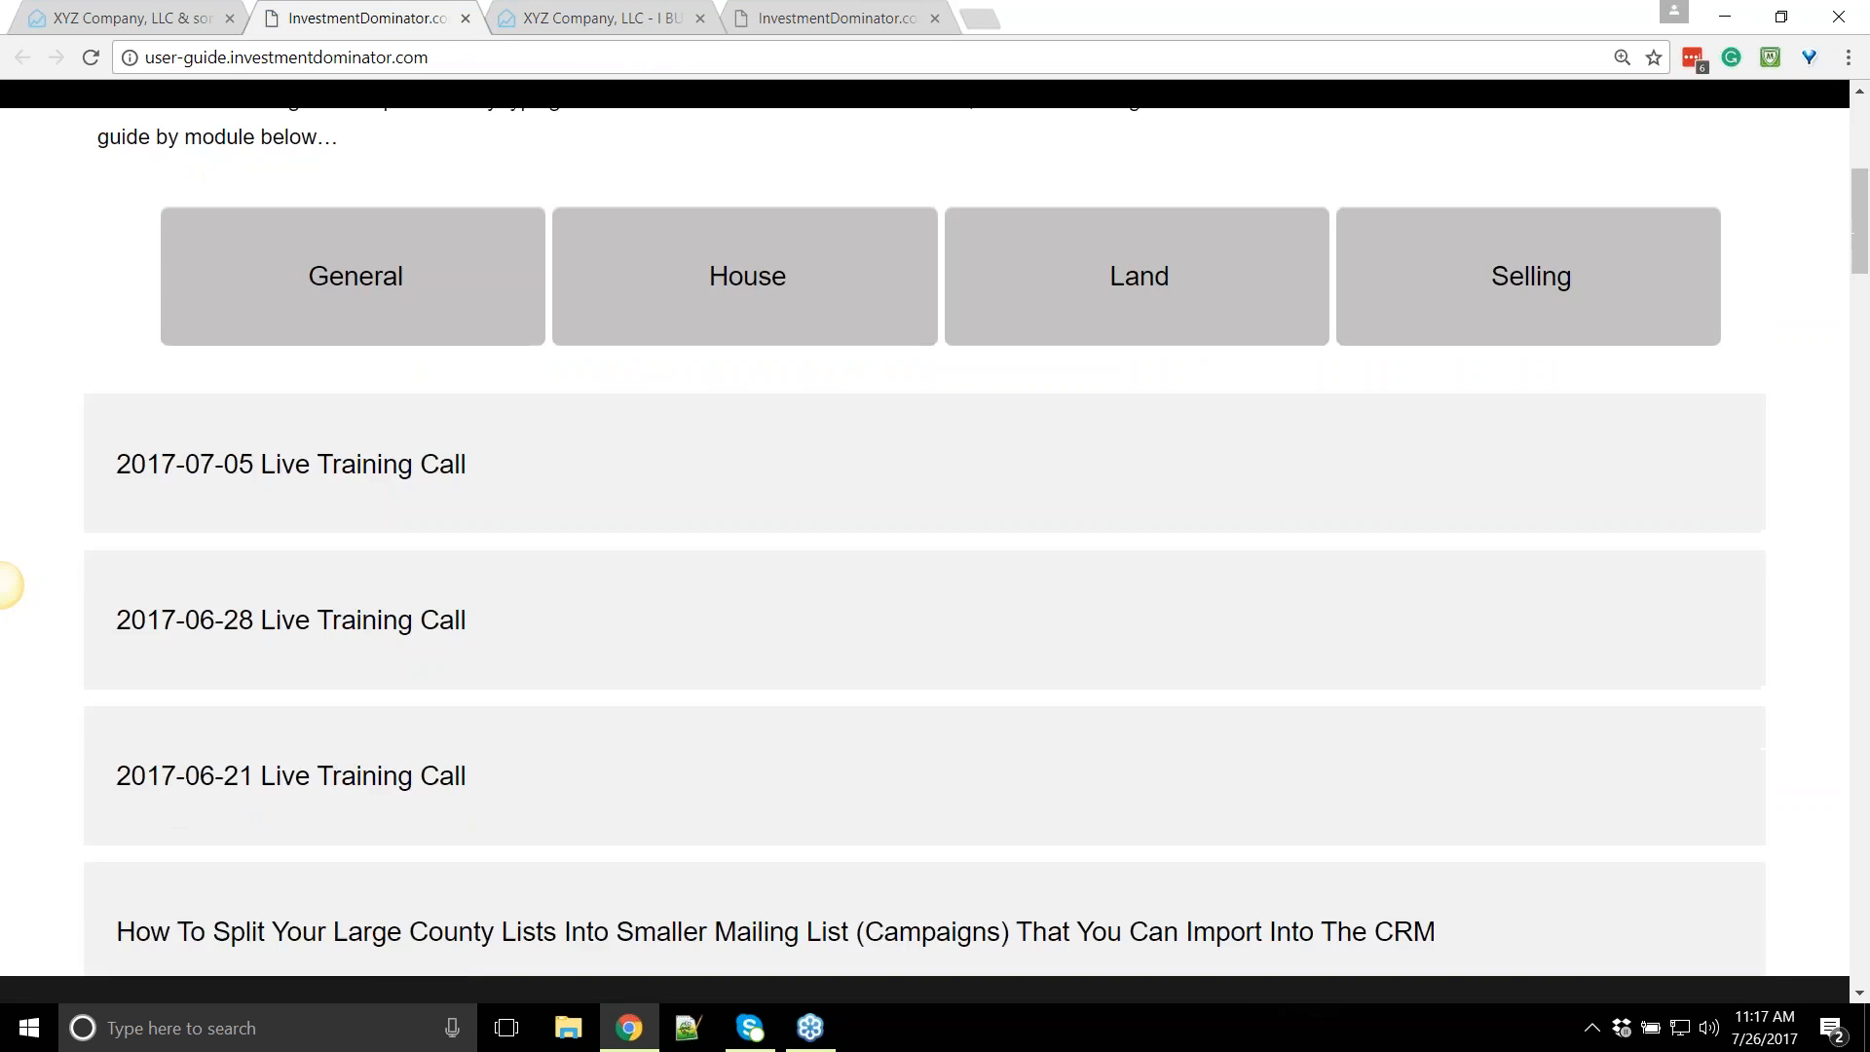
{"action": "scroll", "coordinate": [335, 244], "scroll_direction": "up", "scroll_amount": 8}
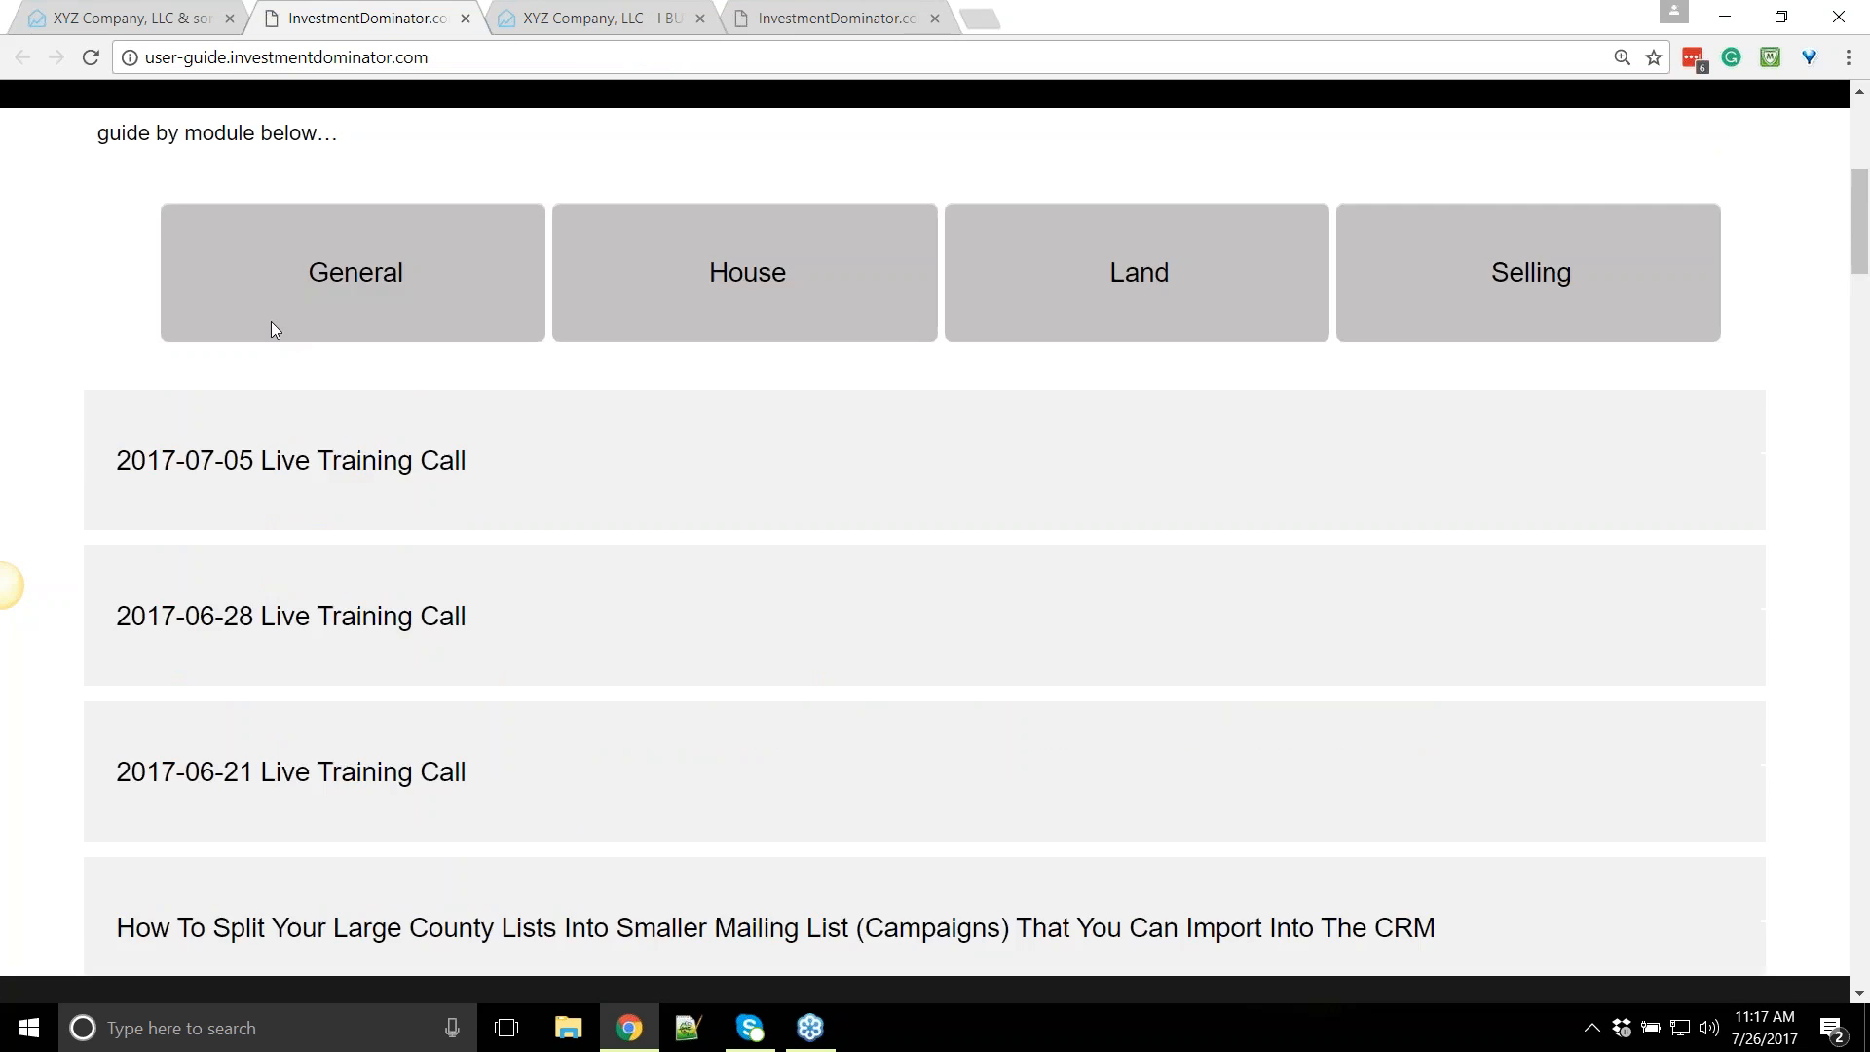
{"action": "left_click", "coordinate": [188, 339]}
{"action": "left_click", "coordinate": [410, 223]}
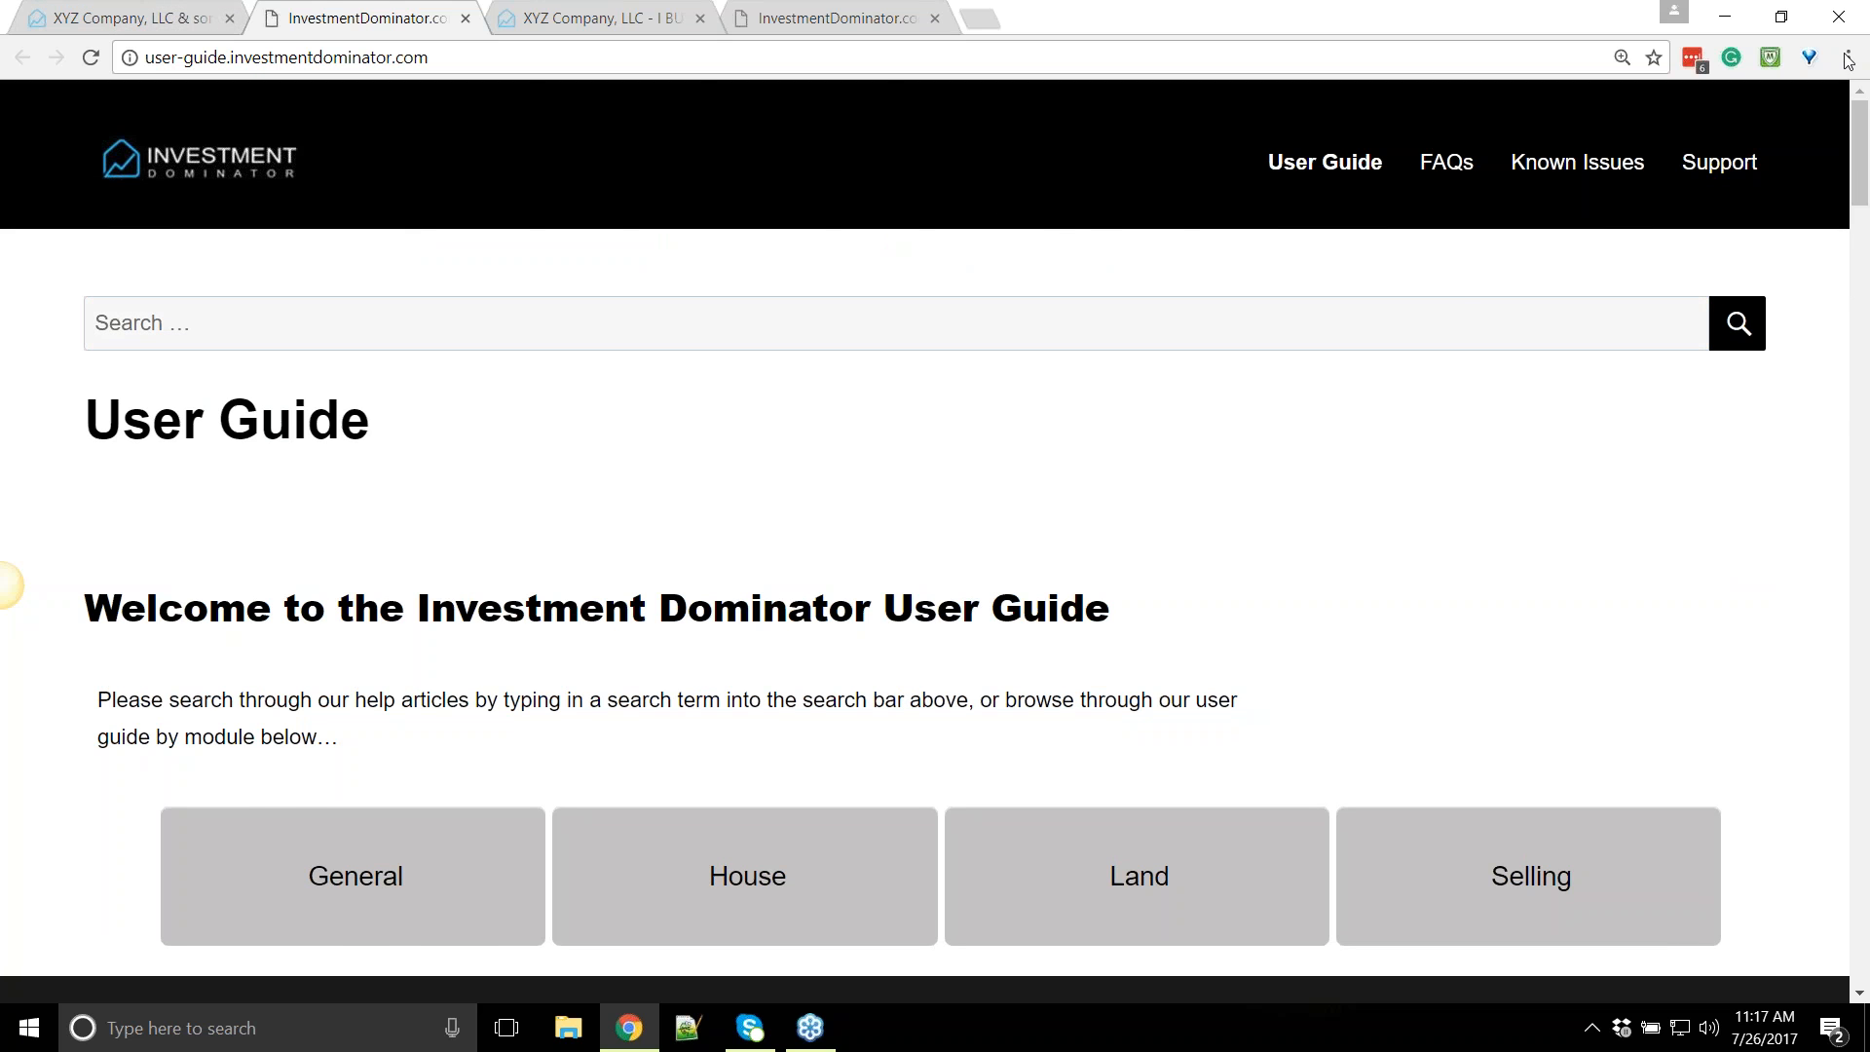
Go back to the Support Center, view the Stuck On Something? question form and close it without submitting
{"action": "left_click", "coordinate": [127, 24]}
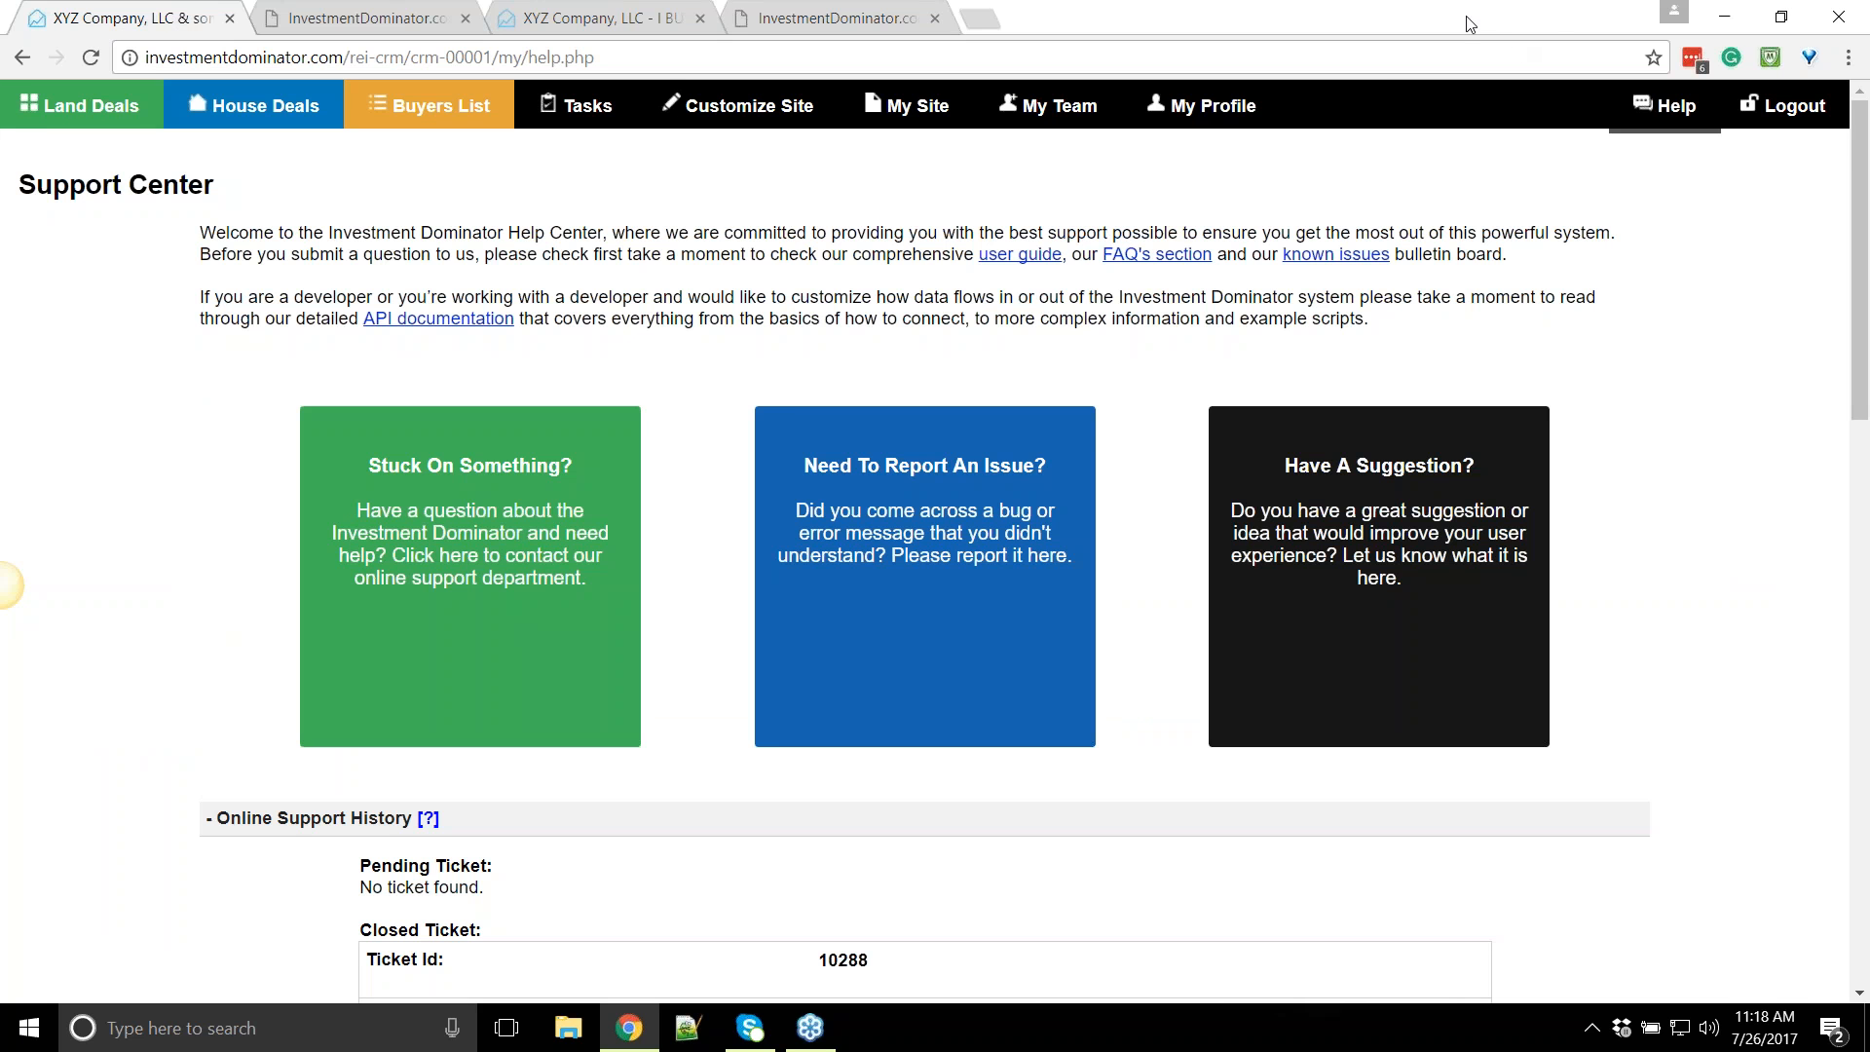
{"action": "left_click_drag", "start_coordinate": [1516, 211], "coordinate": [1506, 217]}
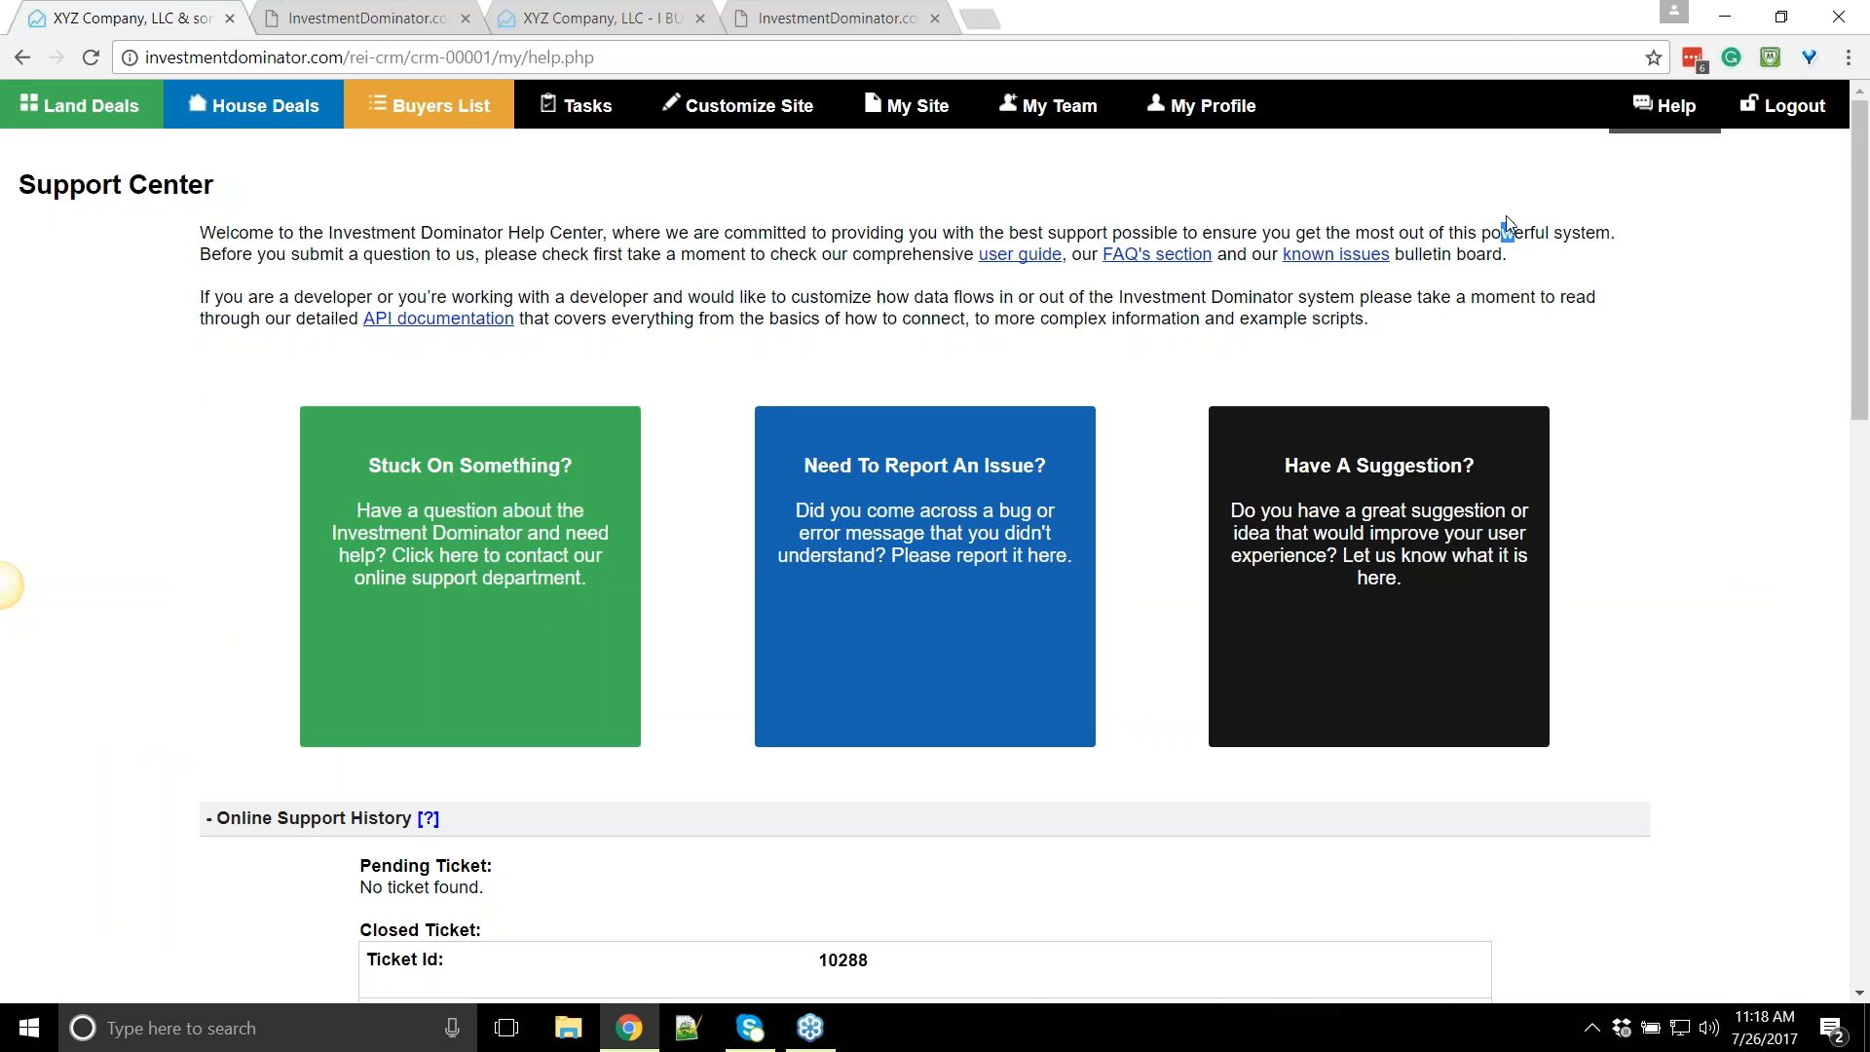
{"action": "left_click", "coordinate": [1680, 111]}
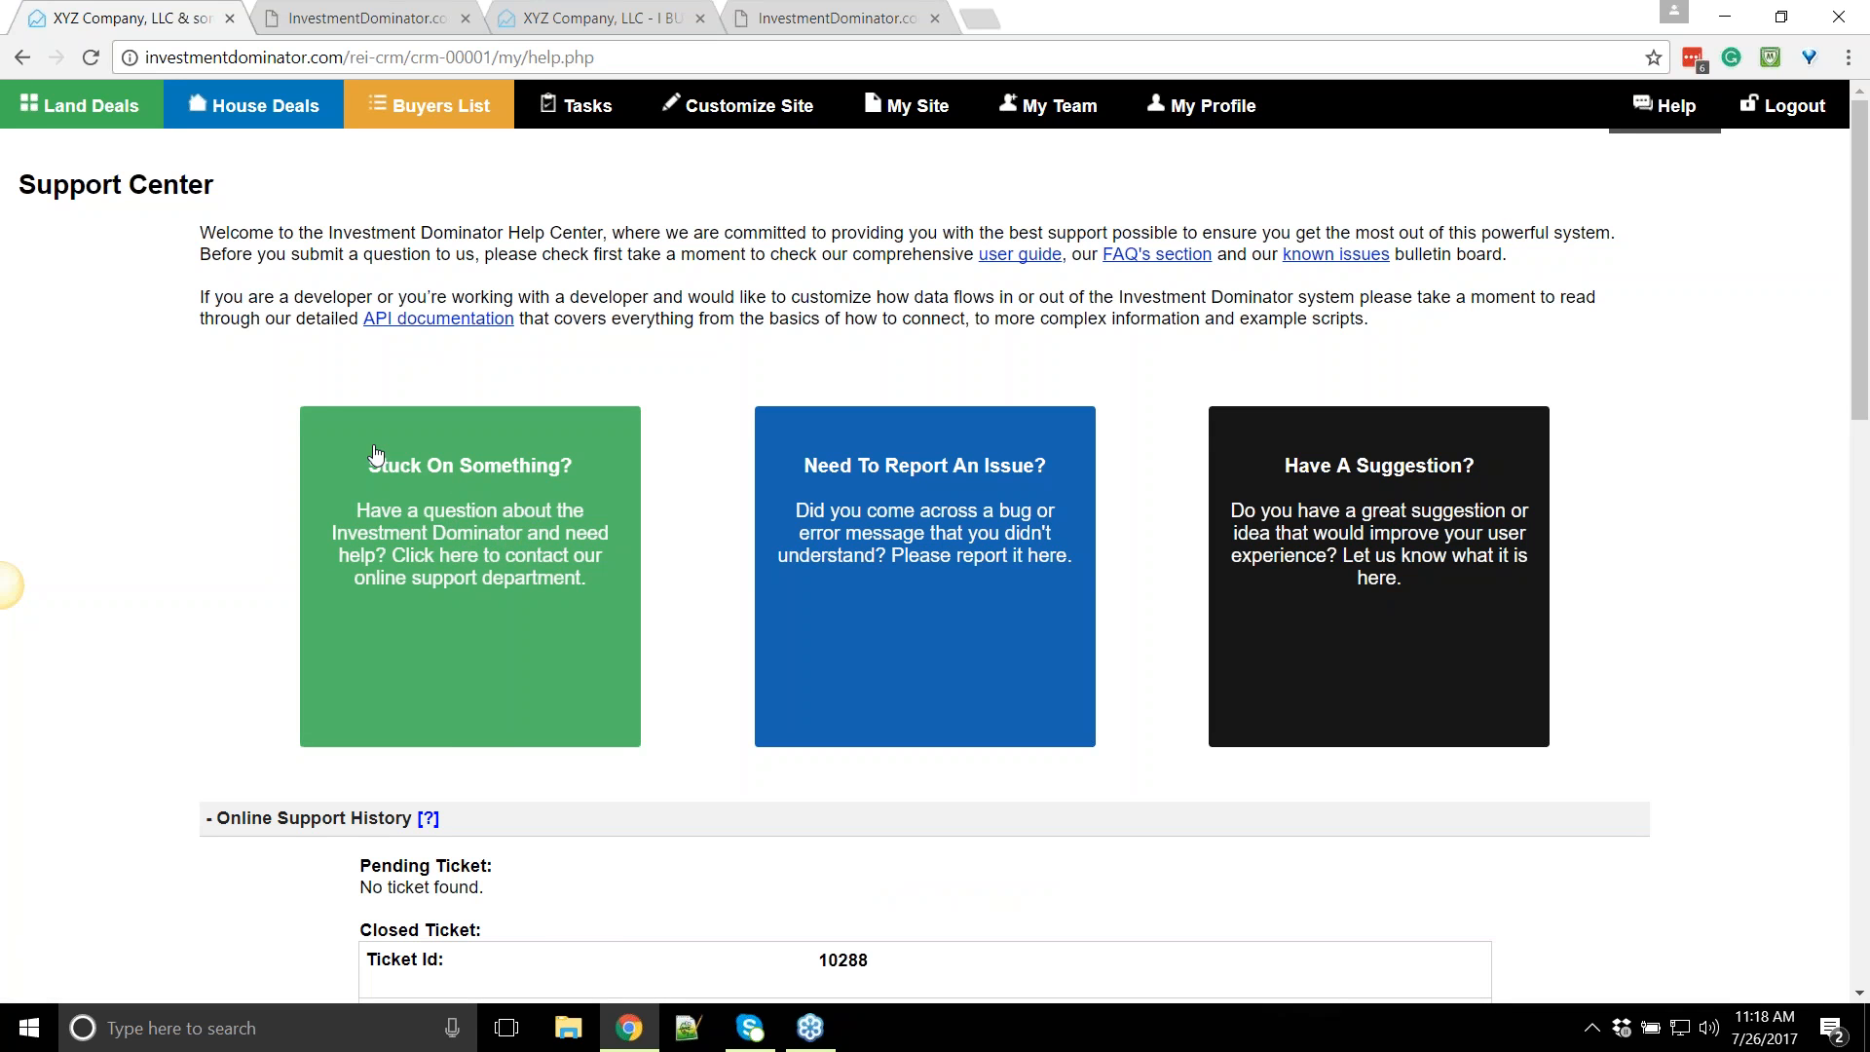
{"action": "left_click", "coordinate": [377, 514]}
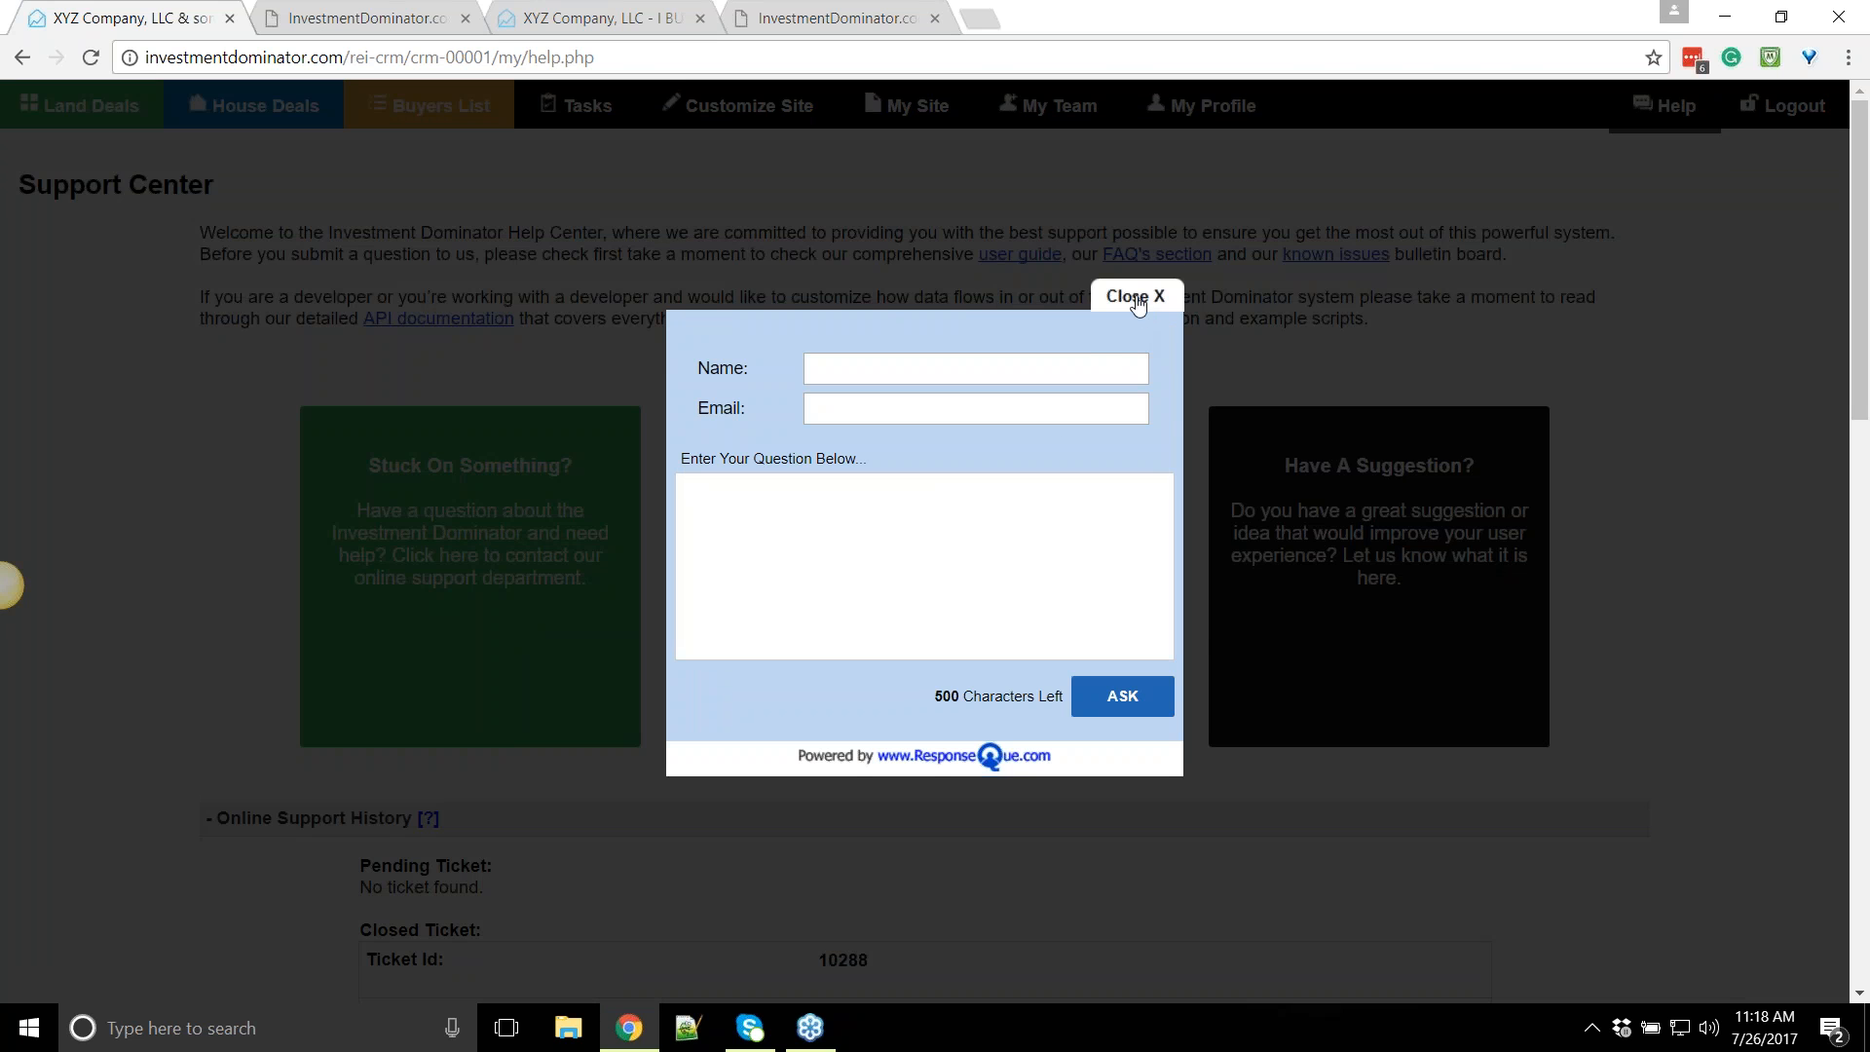
{"action": "left_click", "coordinate": [1135, 298]}
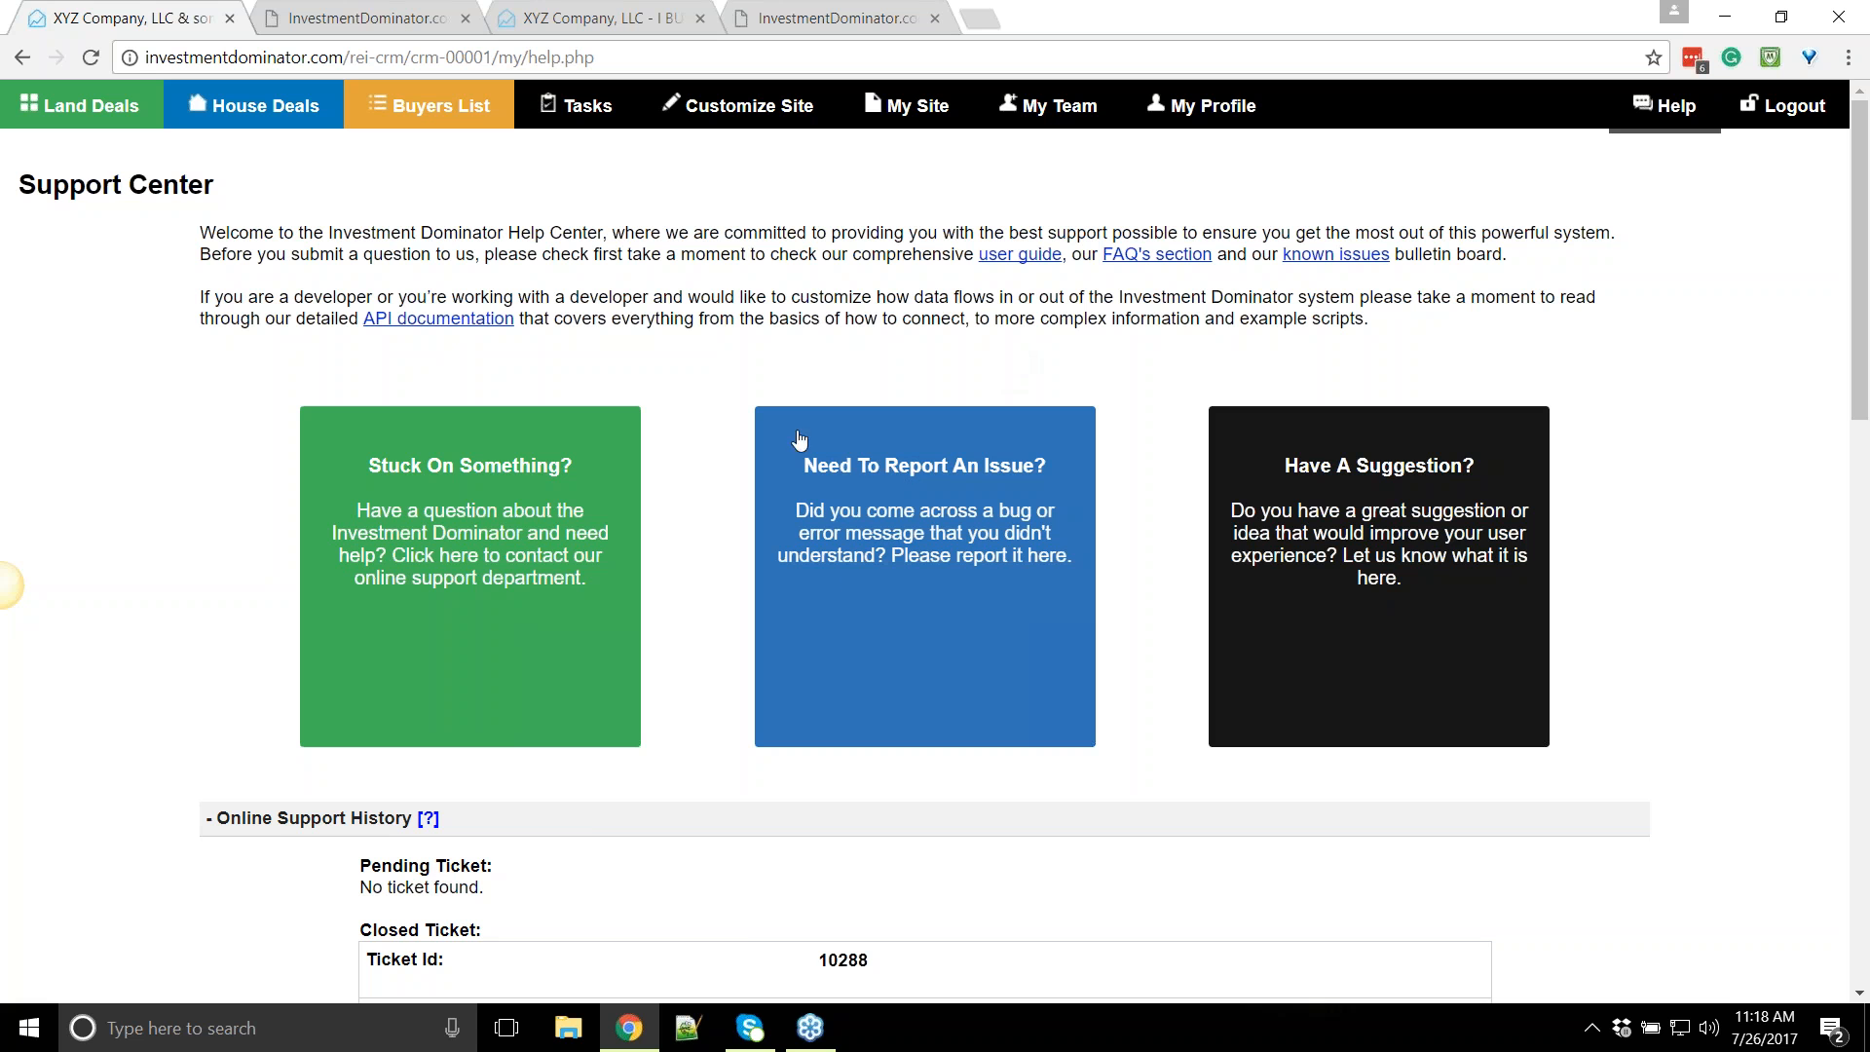
Open the Need To Report An Issue? form and review its fields from contact details through attachments
{"action": "left_click", "coordinate": [893, 496]}
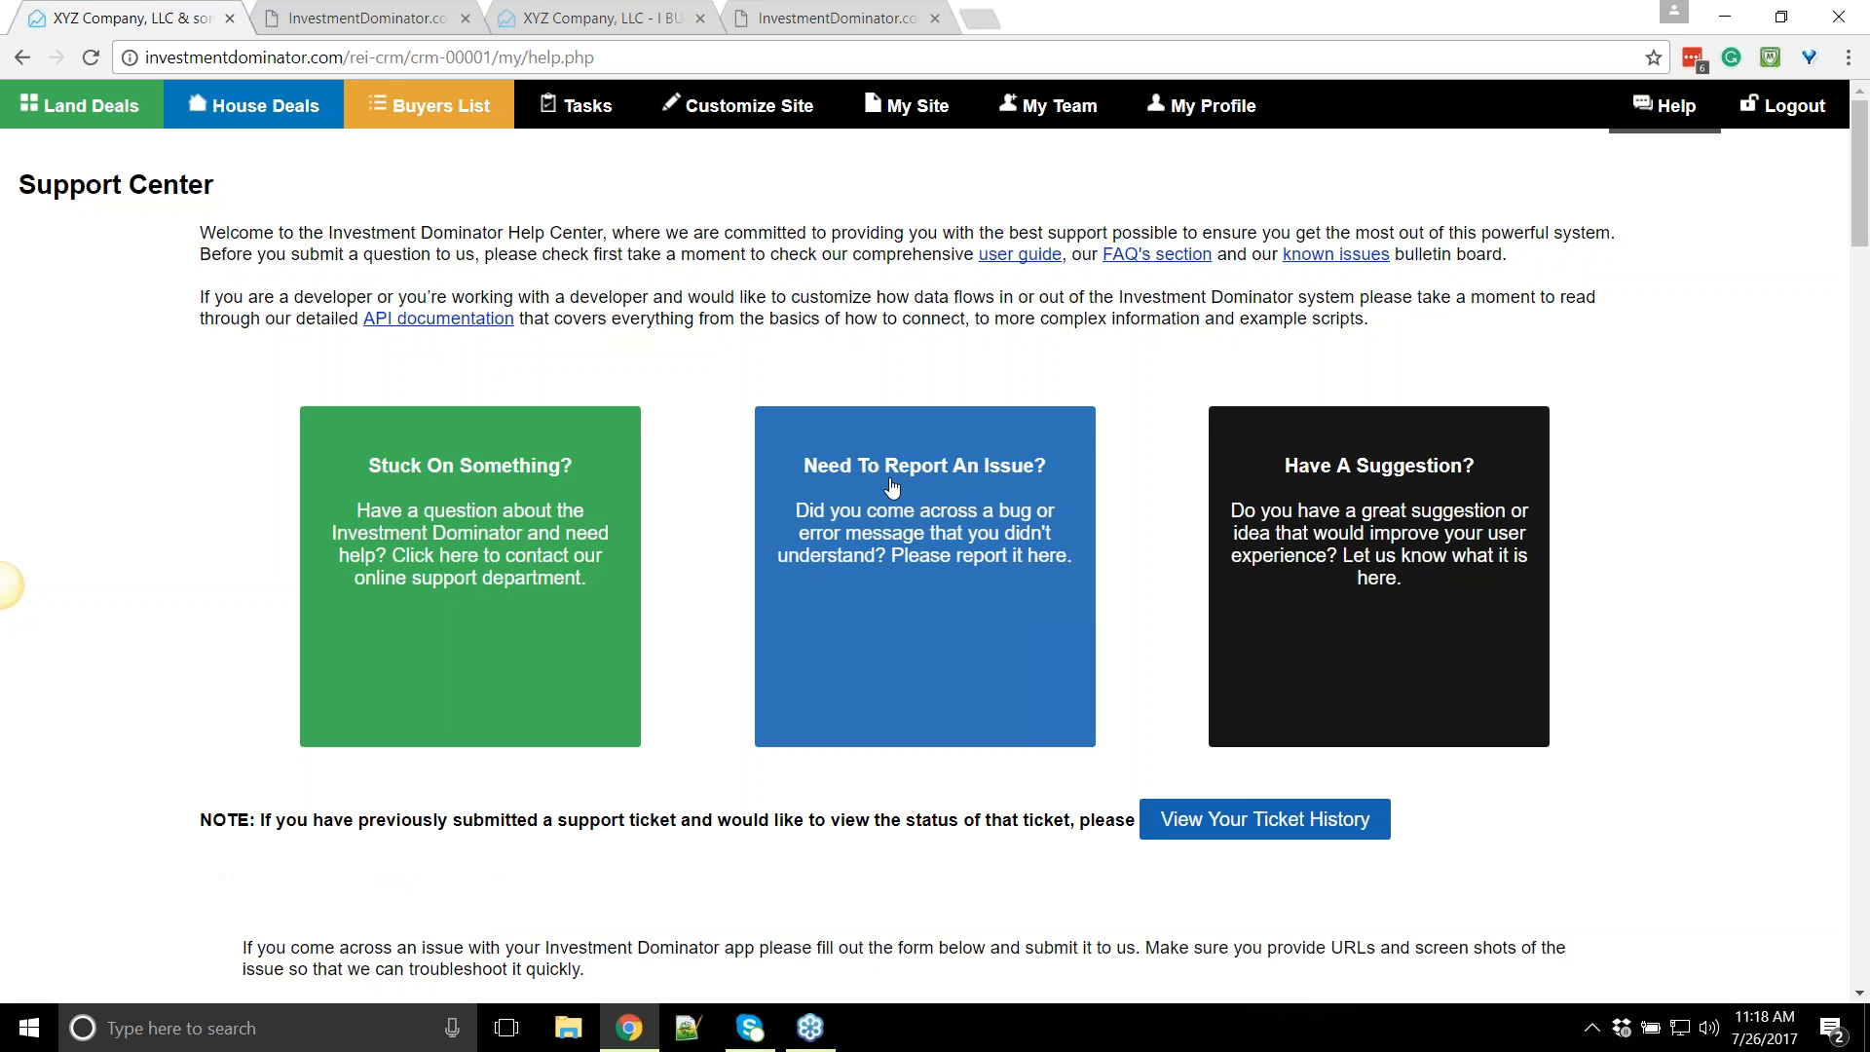
{"action": "scroll", "coordinate": [877, 682], "scroll_direction": "down", "scroll_amount": 12}
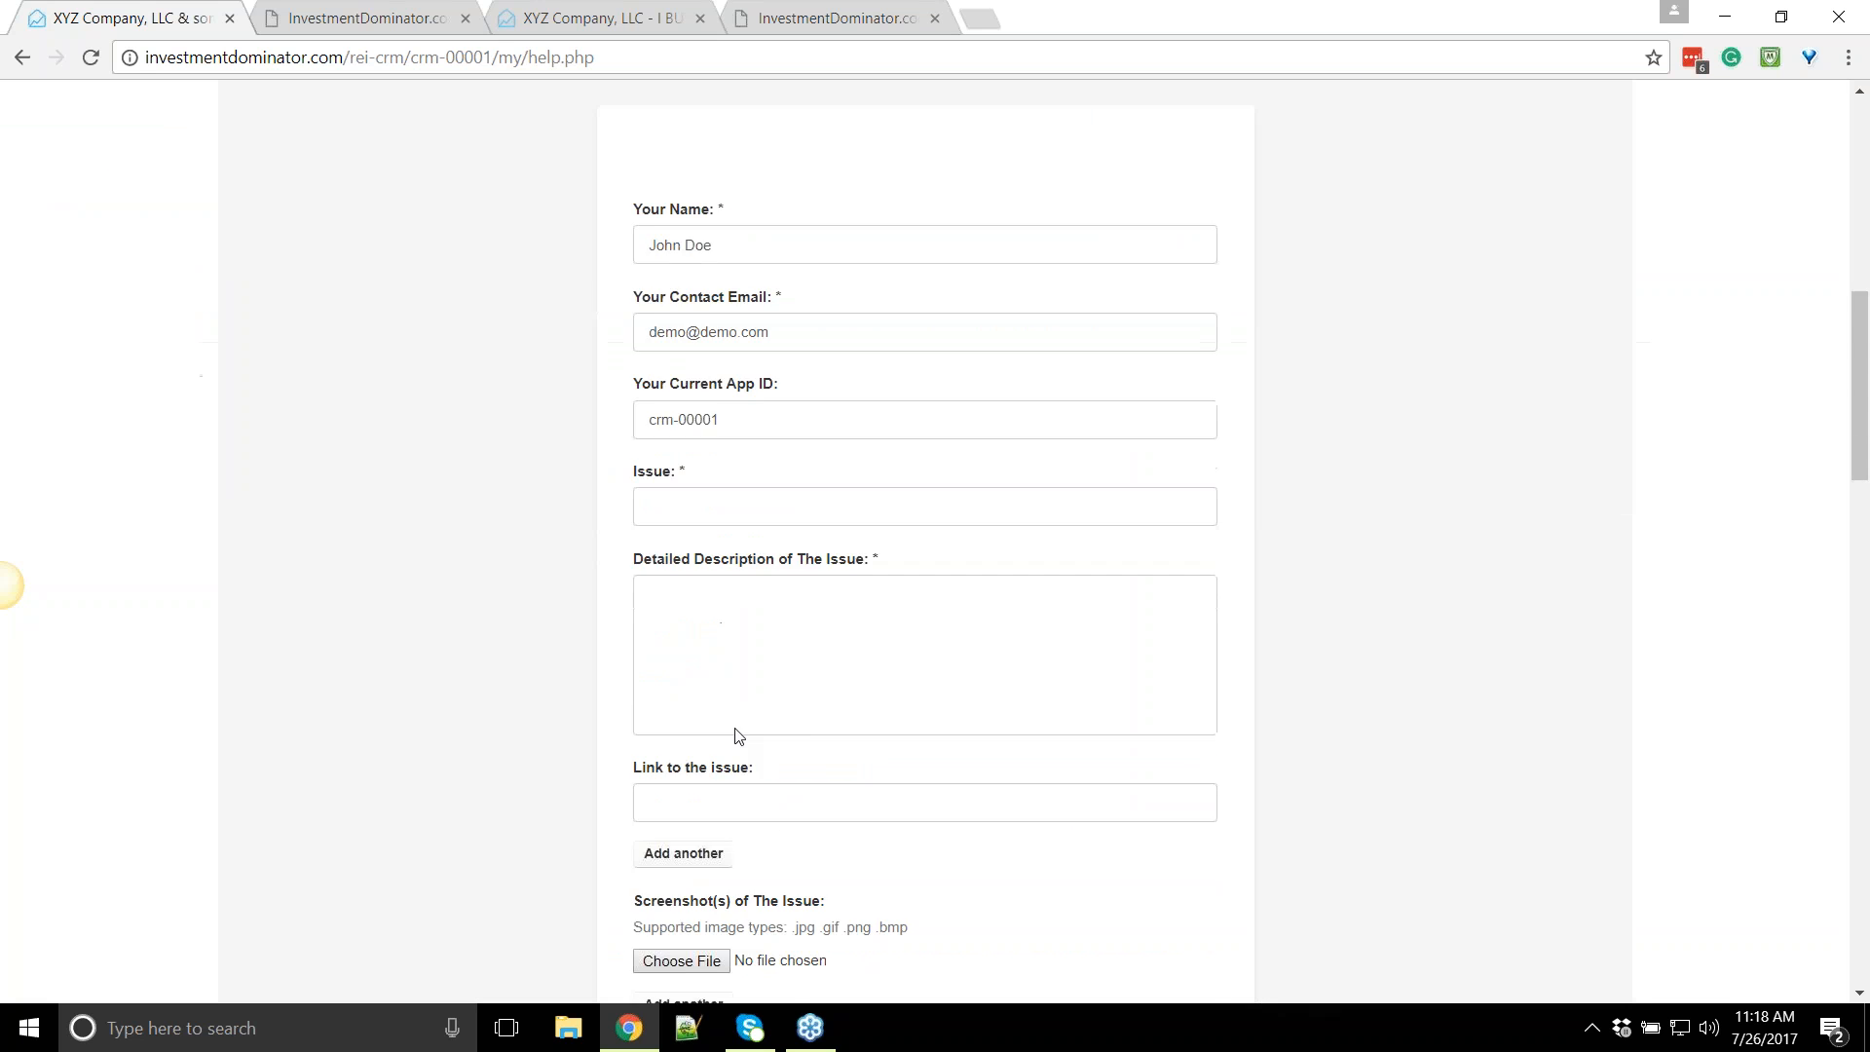
{"action": "scroll", "coordinate": [710, 720], "scroll_direction": "down", "scroll_amount": 3}
{"action": "scroll", "coordinate": [696, 518], "scroll_direction": "down", "scroll_amount": 4}
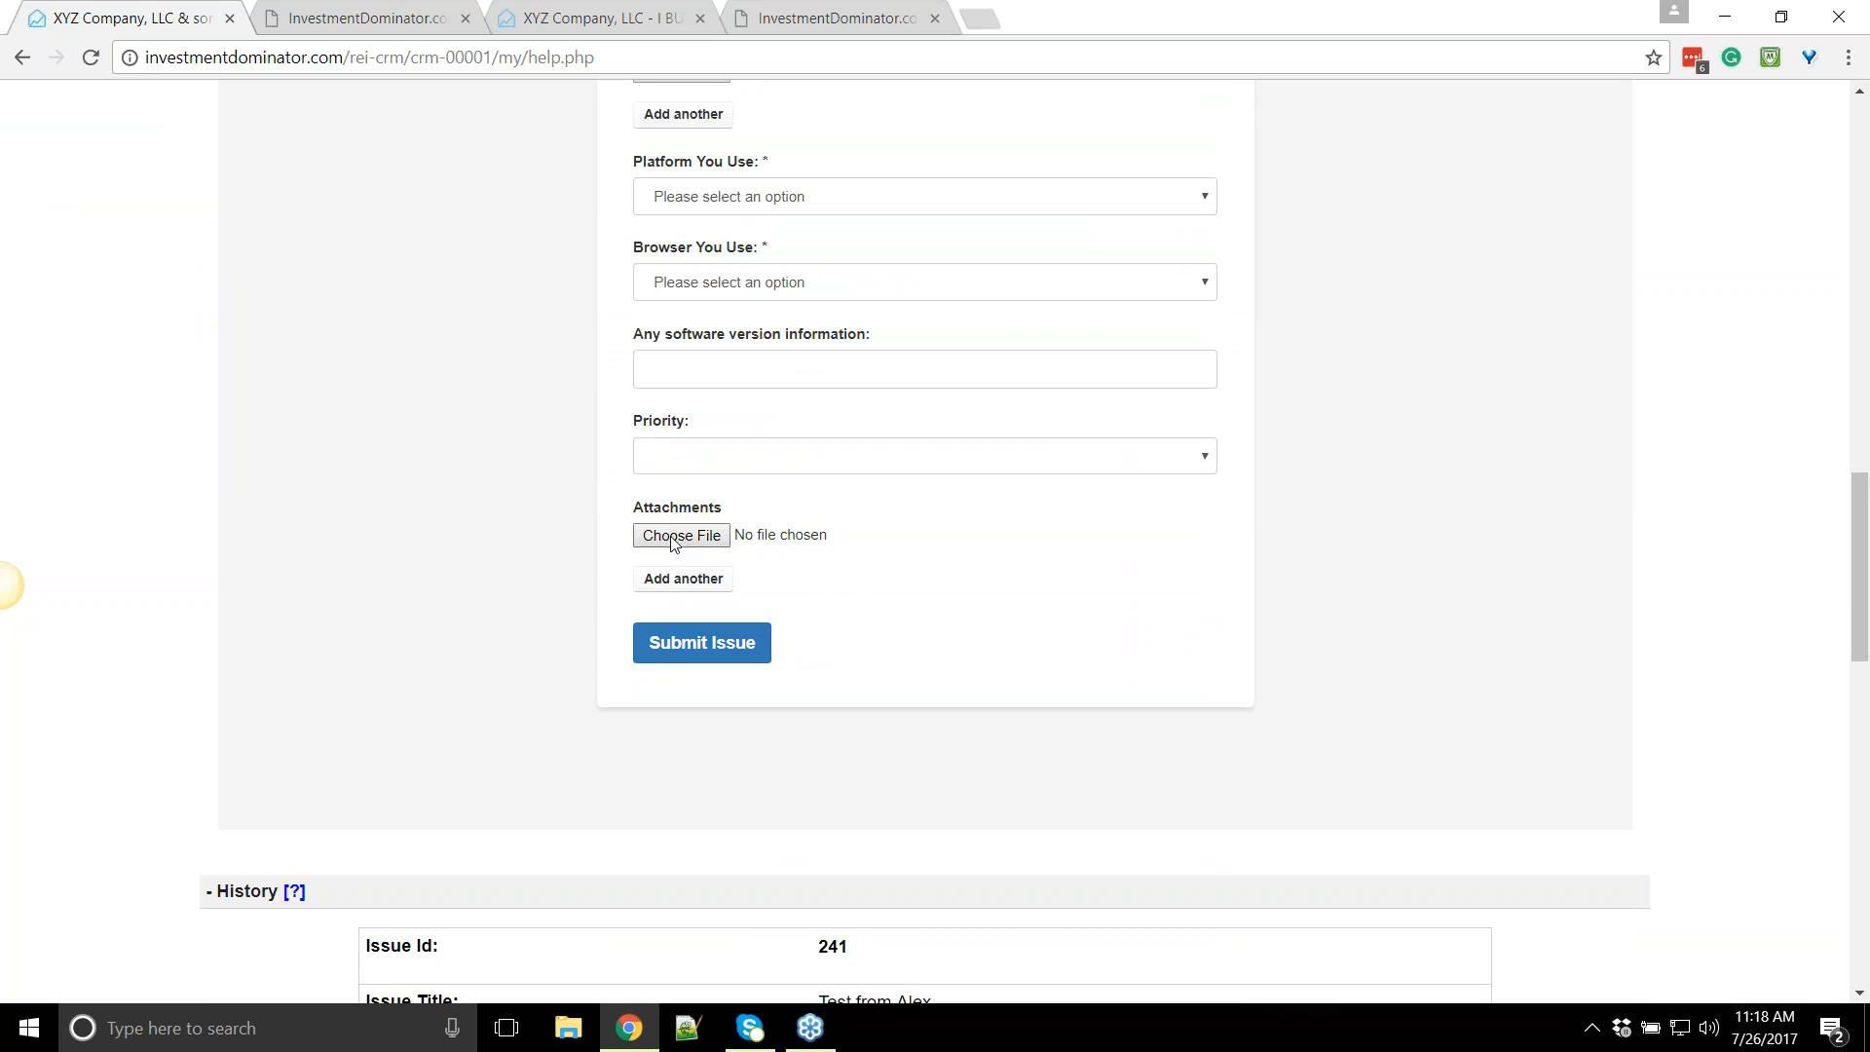
{"action": "scroll", "coordinate": [732, 614], "scroll_direction": "up", "scroll_amount": 3}
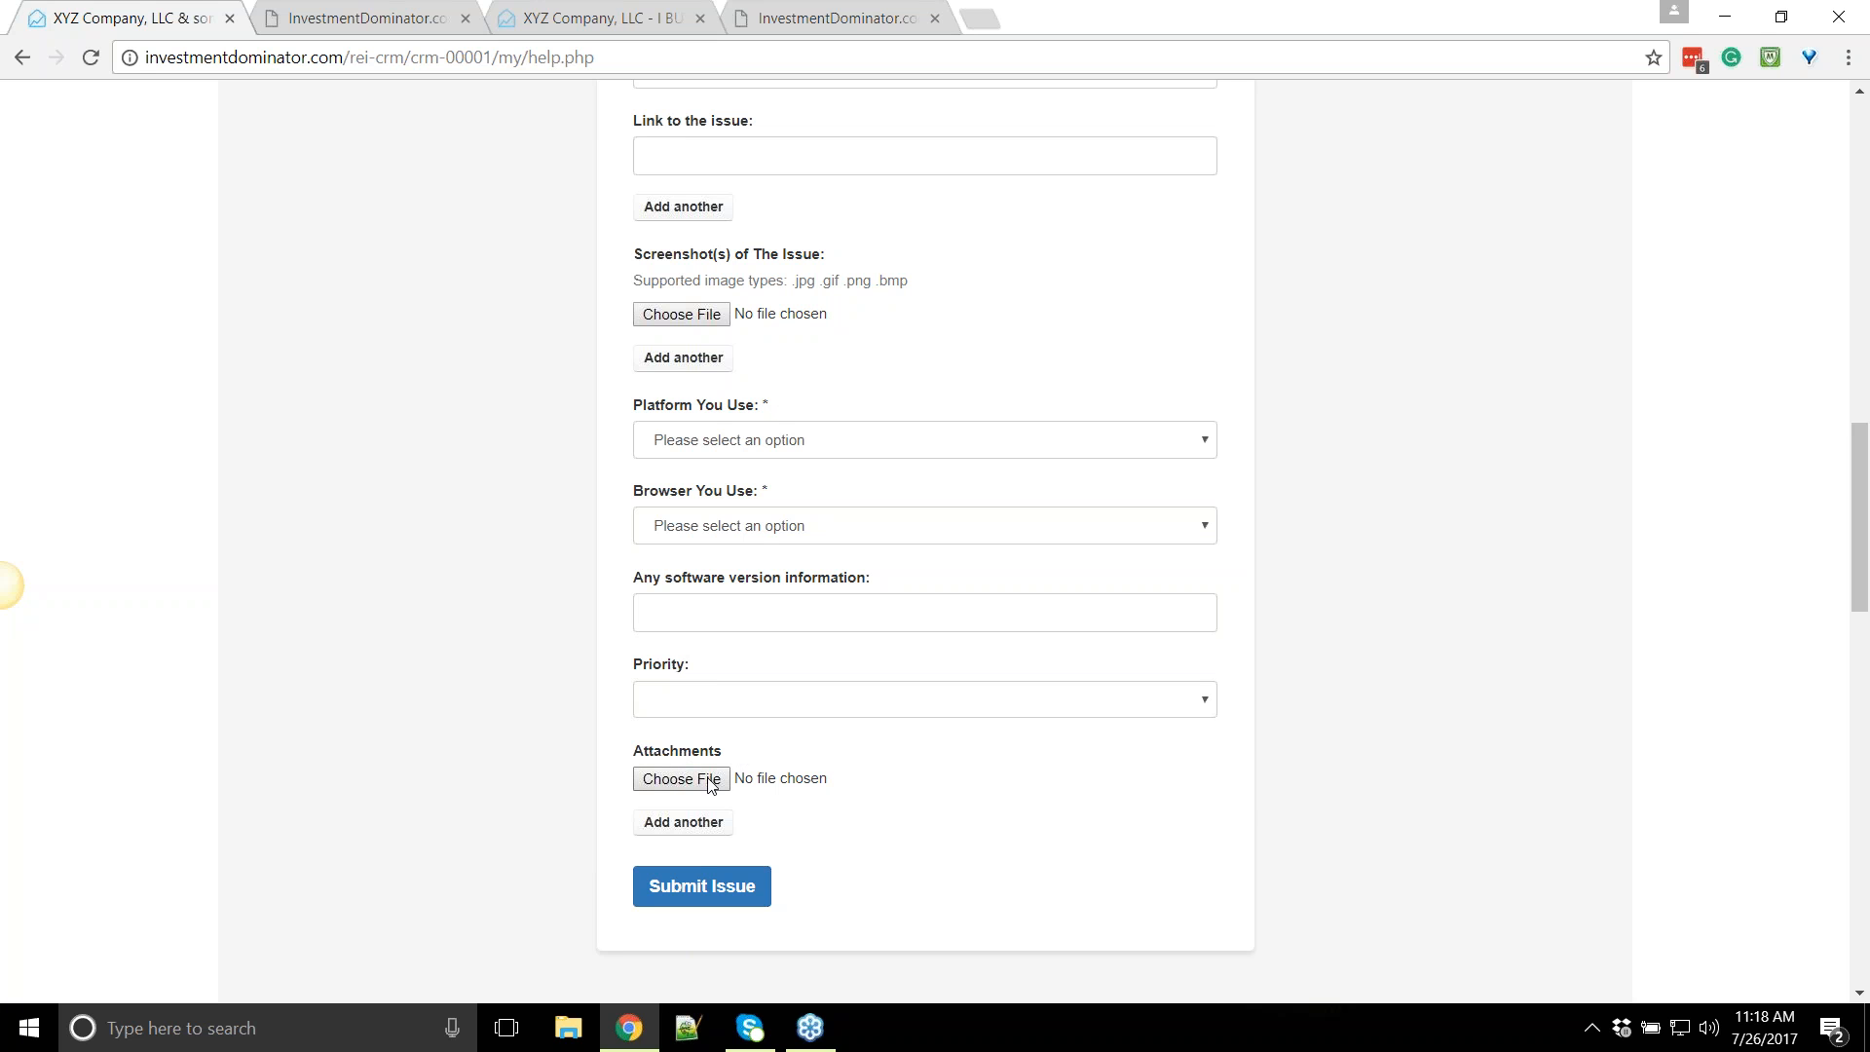
{"action": "scroll", "coordinate": [751, 756], "scroll_direction": "up", "scroll_amount": 10}
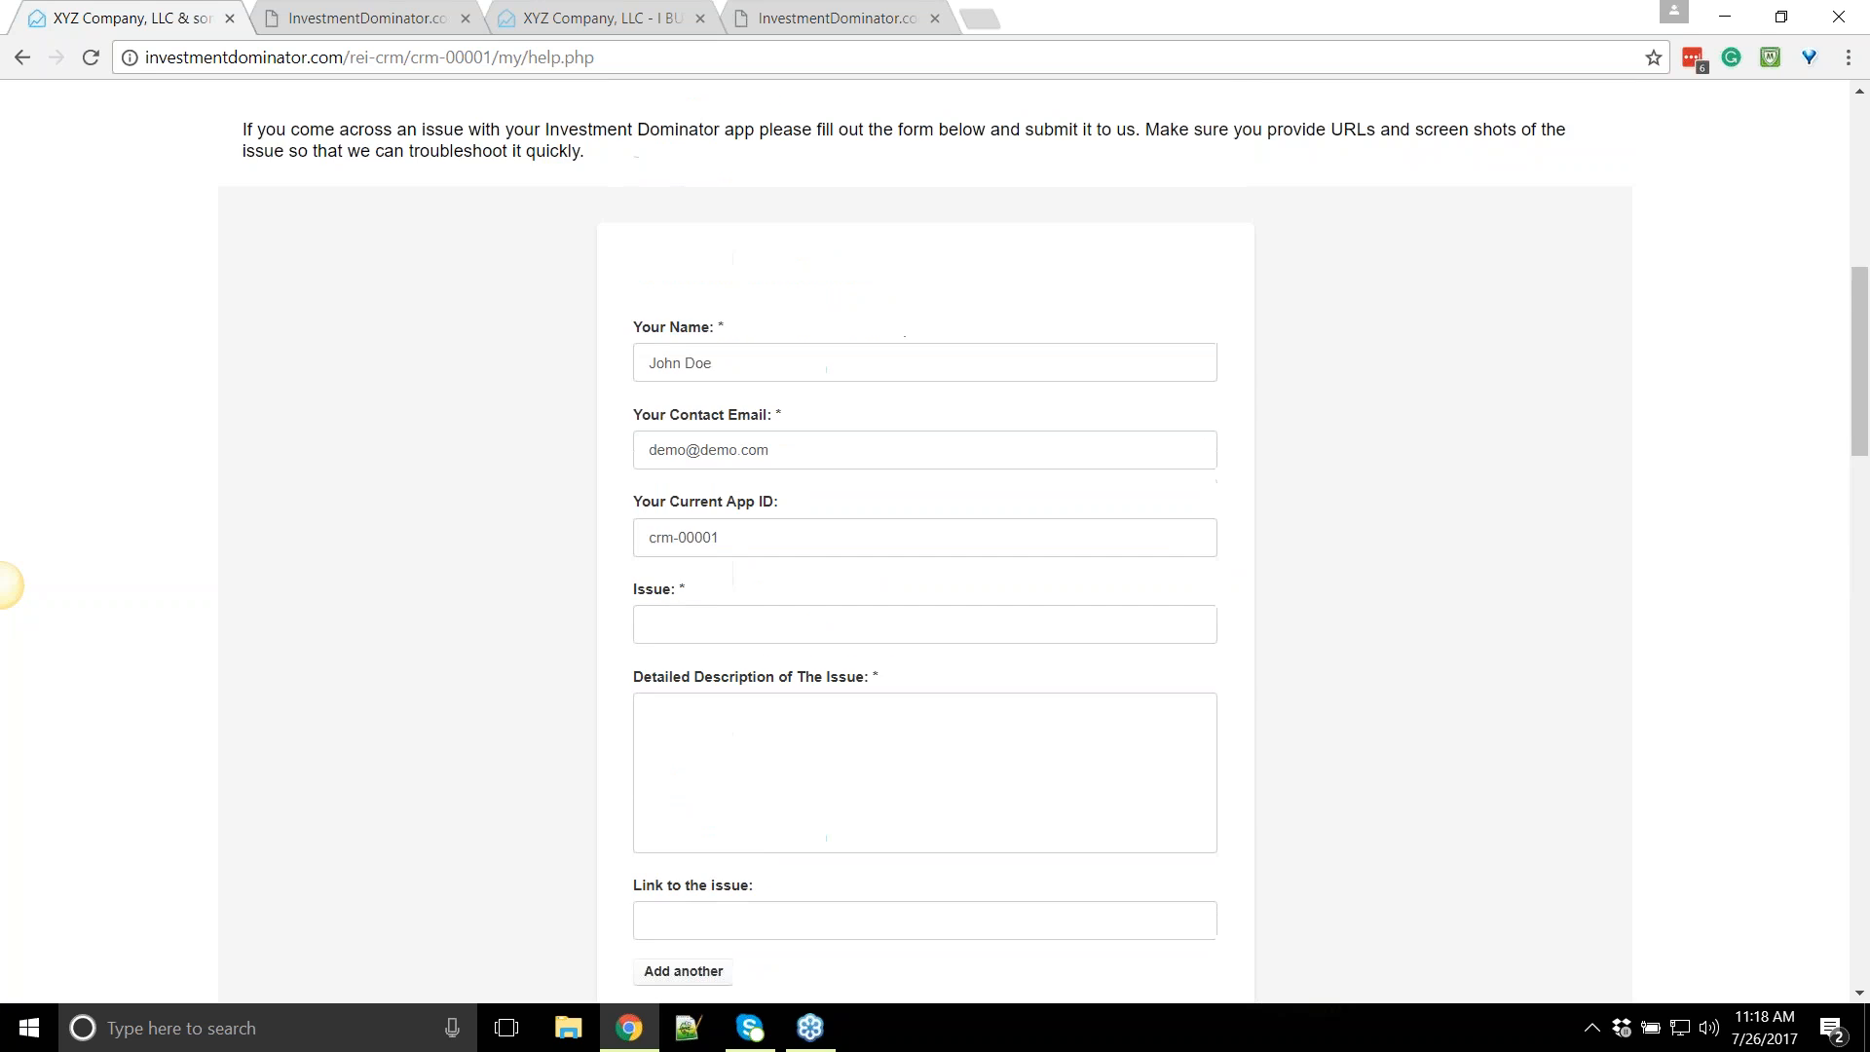
{"action": "scroll", "coordinate": [955, 657], "scroll_direction": "up", "scroll_amount": 3}
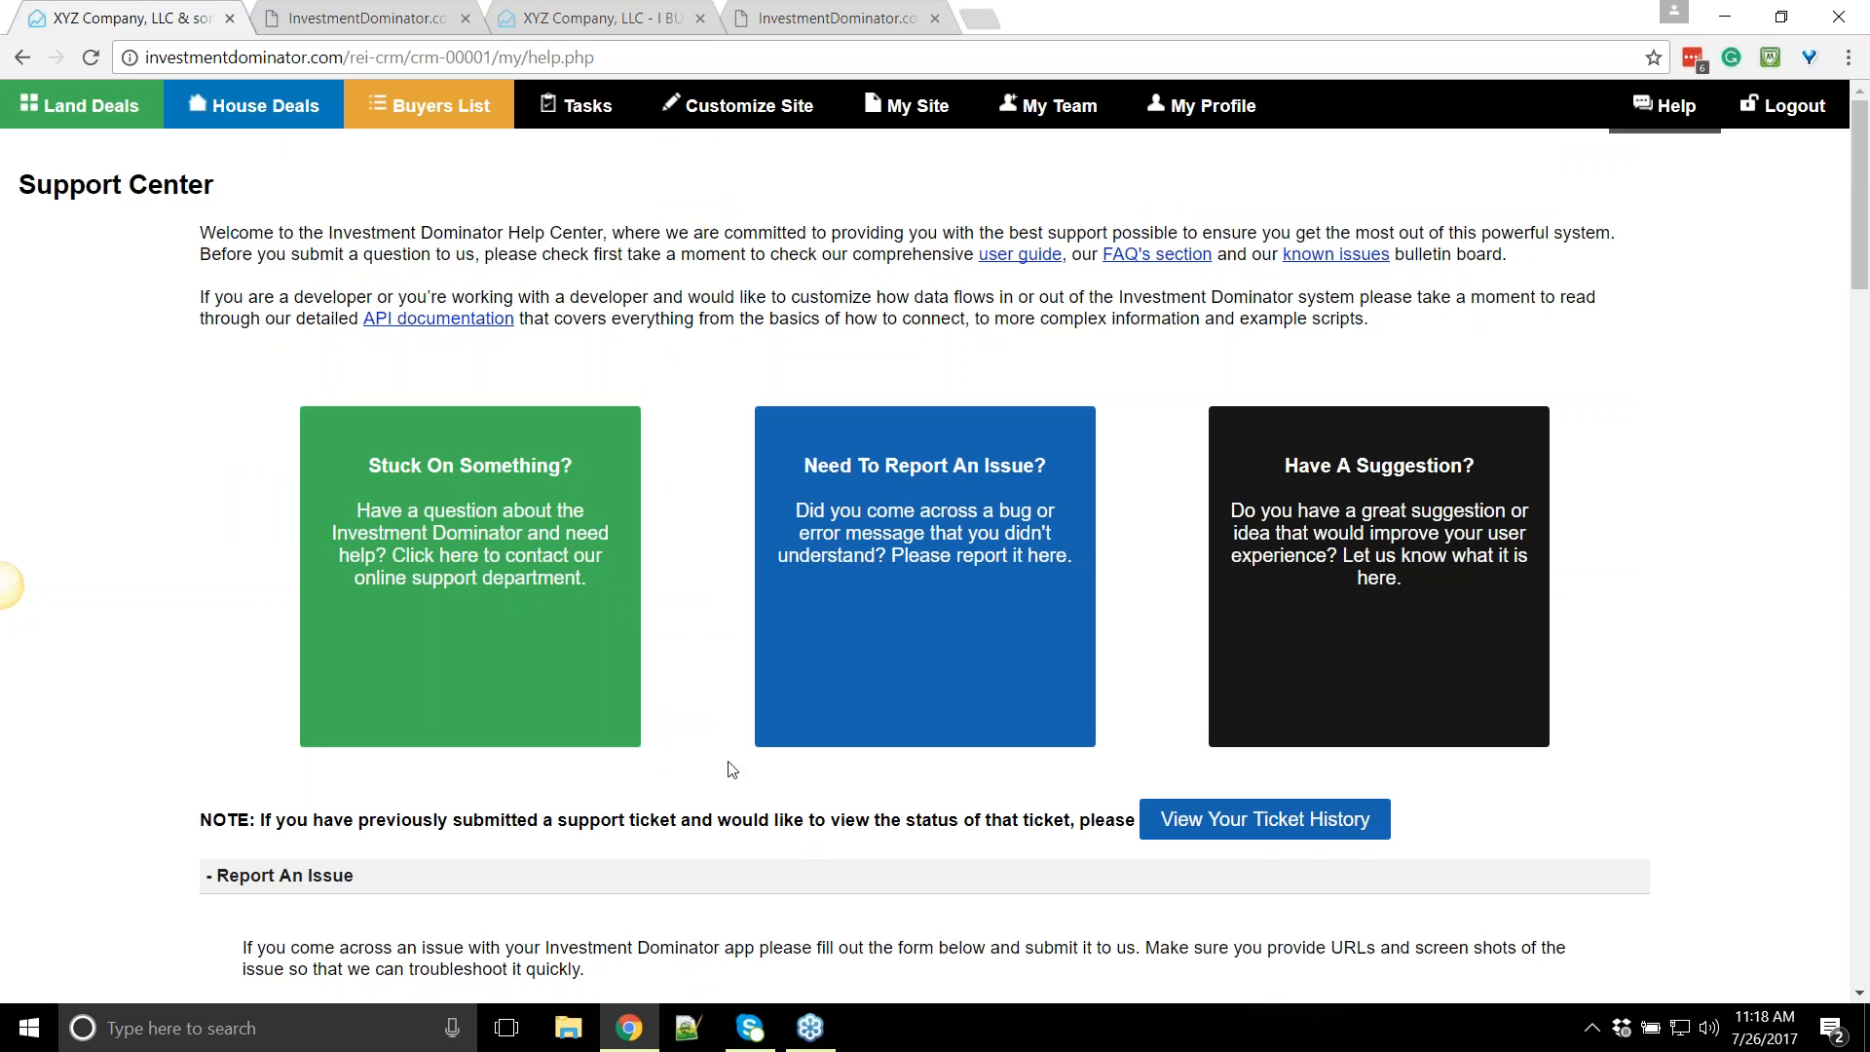
{"action": "left_click_drag", "start_coordinate": [661, 272], "coordinate": [651, 235]}
{"action": "left_click", "coordinate": [652, 235]}
{"action": "left_click", "coordinate": [1587, 192]}
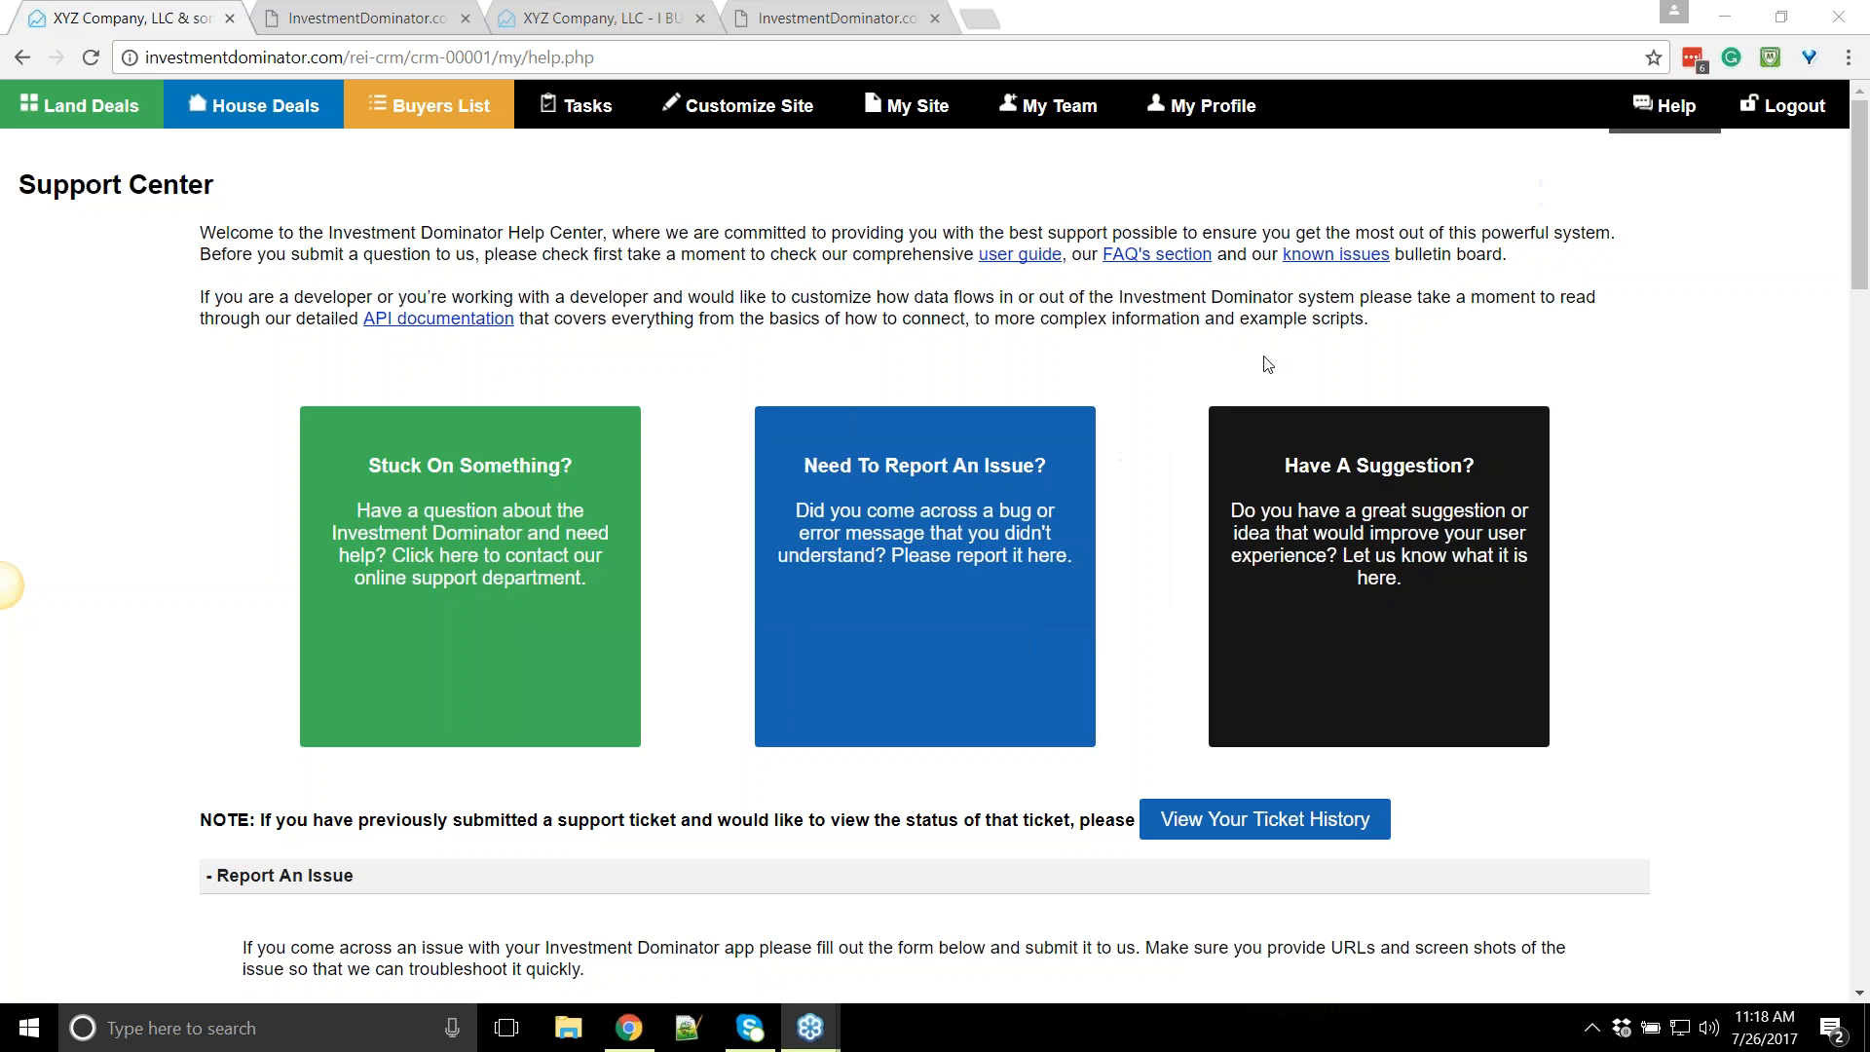